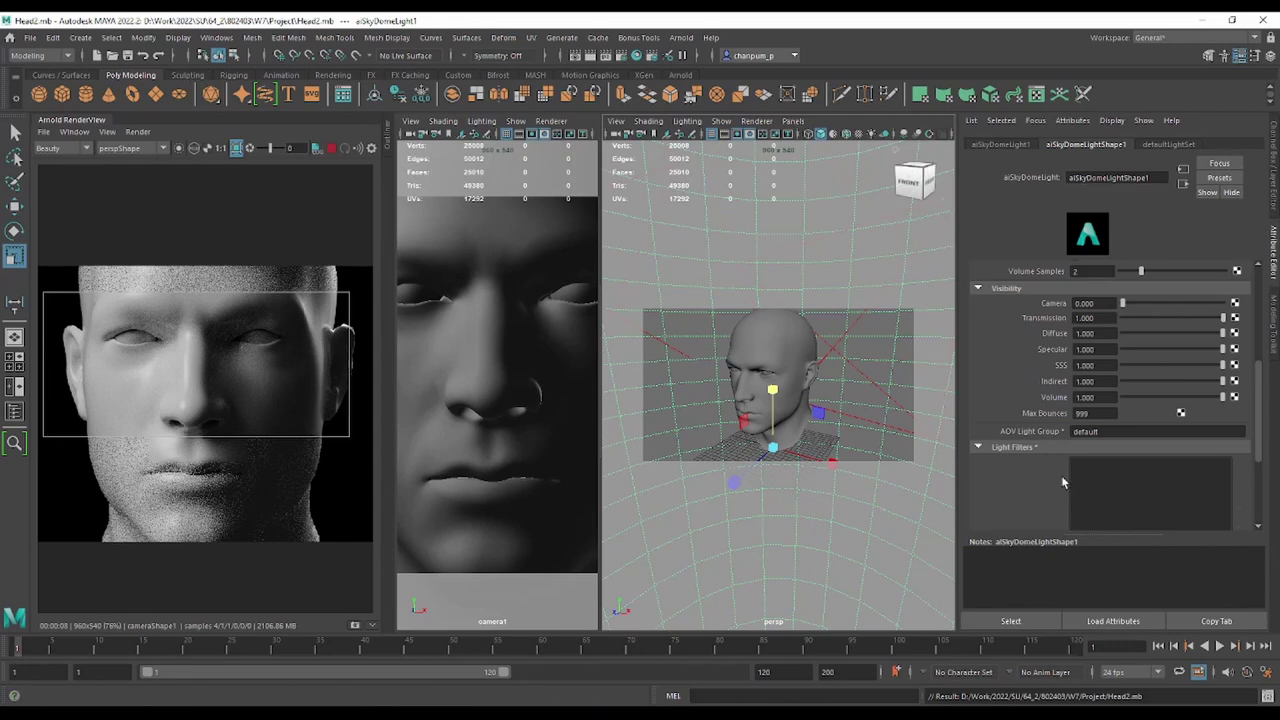
Select the head mesh and bring up its aiStandardSurface1 skin material attributes.
click(500, 350)
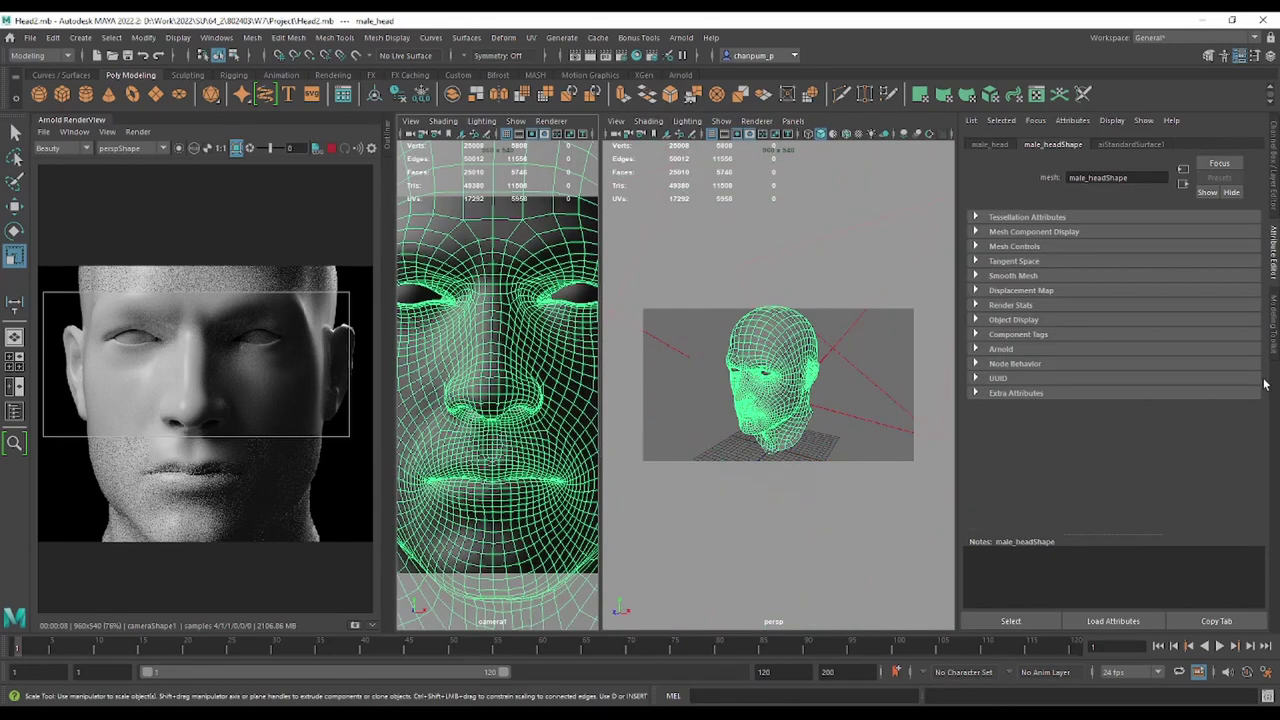
click(1130, 145)
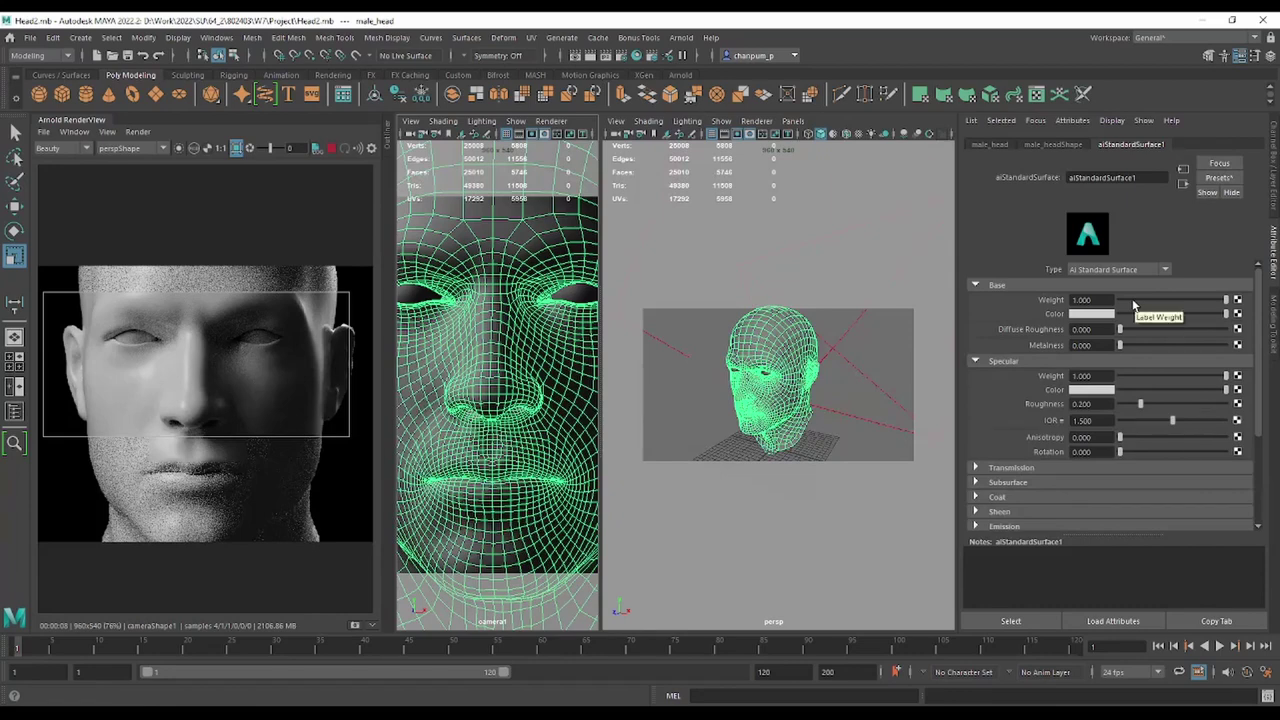
Set aiStandardSurface1 Base Weight to 0 and expand the Subsurface section.
drag(1133, 305, 1098, 305)
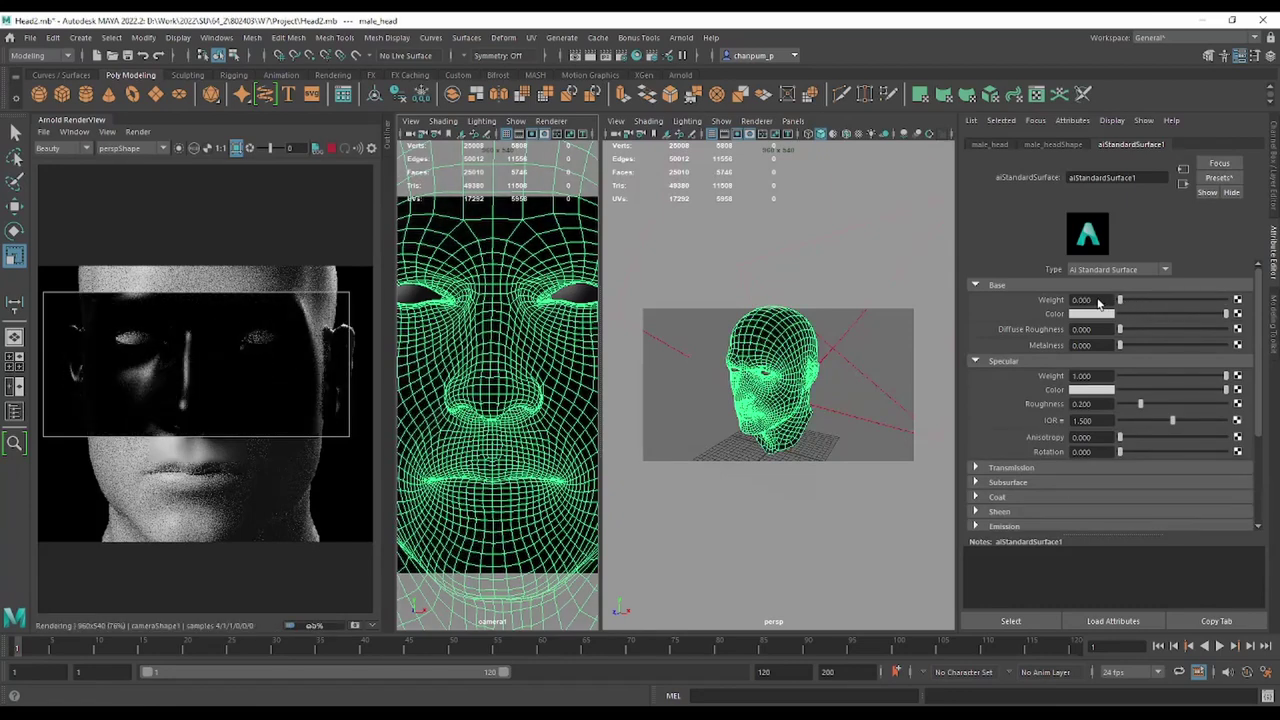
scroll(1126, 462, down, 2)
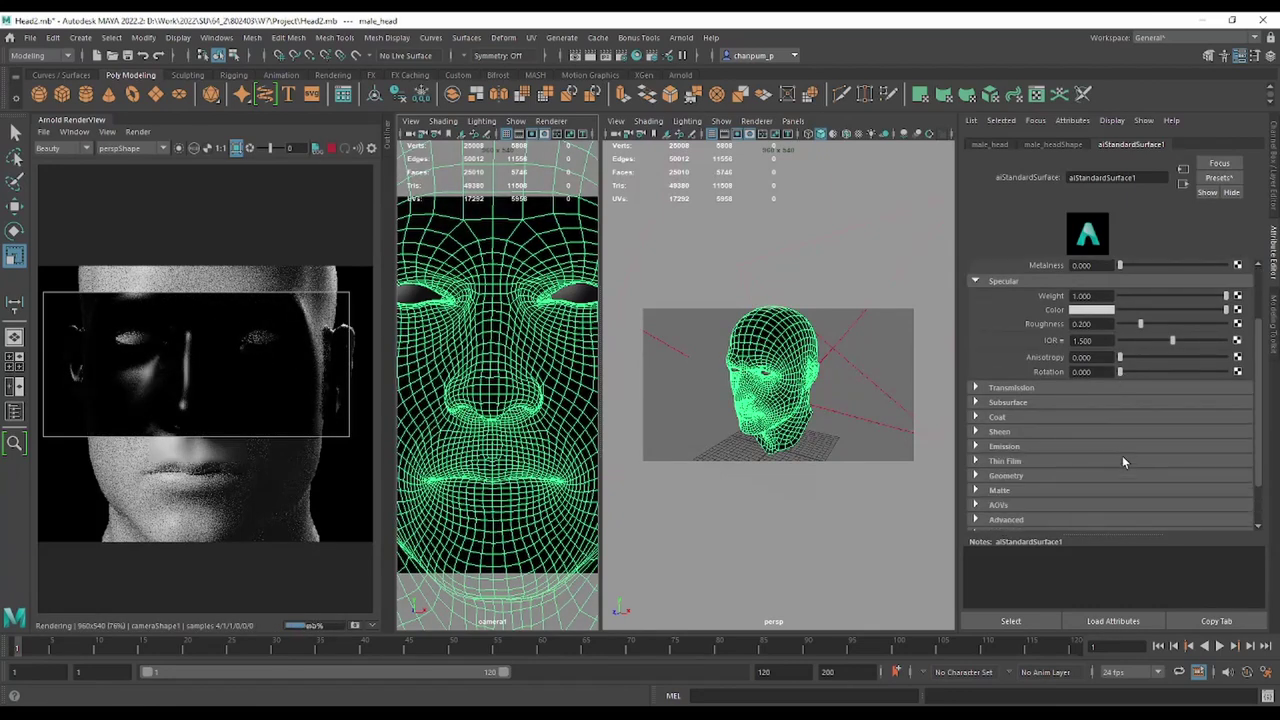
click(1010, 402)
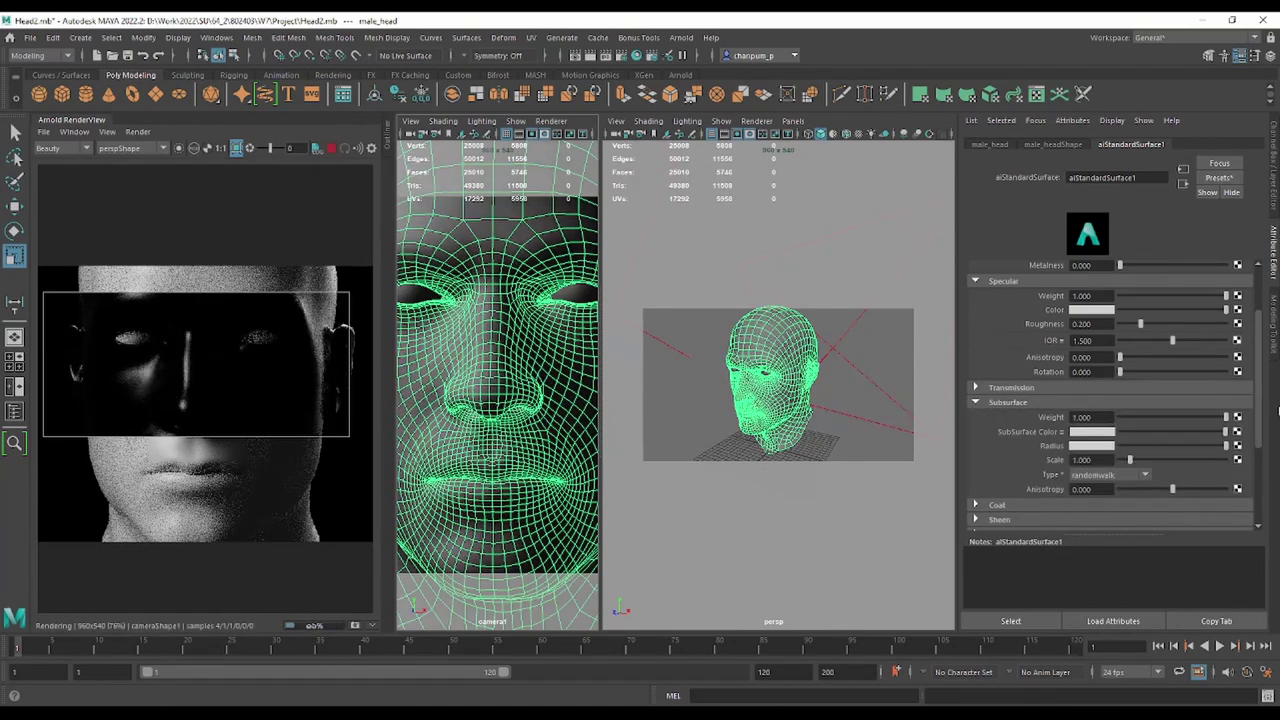
scroll(1262, 350, up, 2)
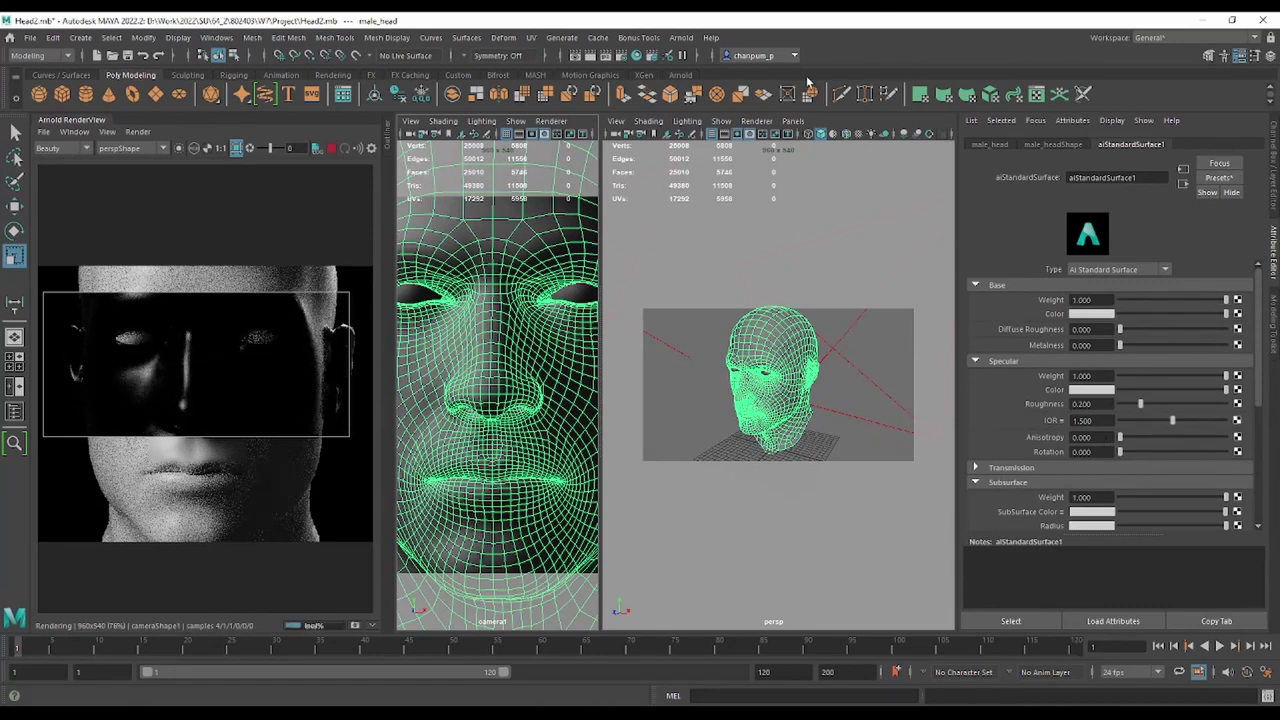
drag(1165, 299, 1115, 299)
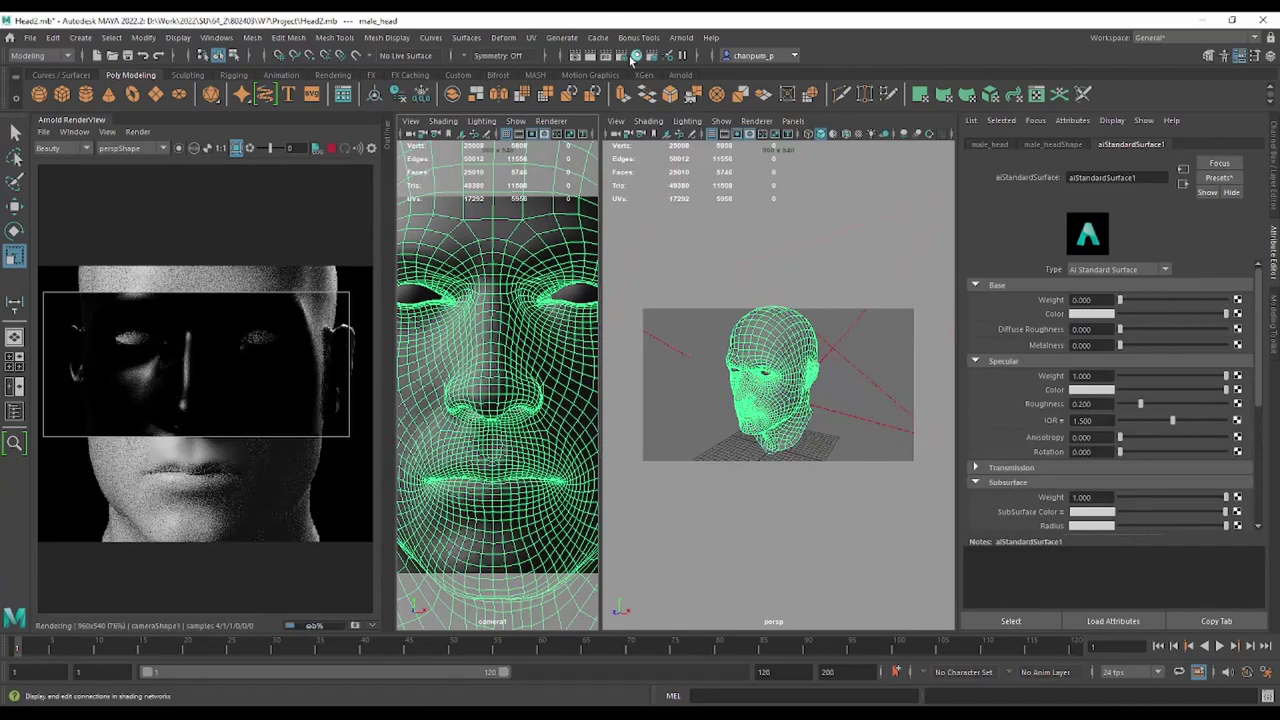
Raise the Arnold SSS samples from 0 to 1 in Render Settings.
click(621, 55)
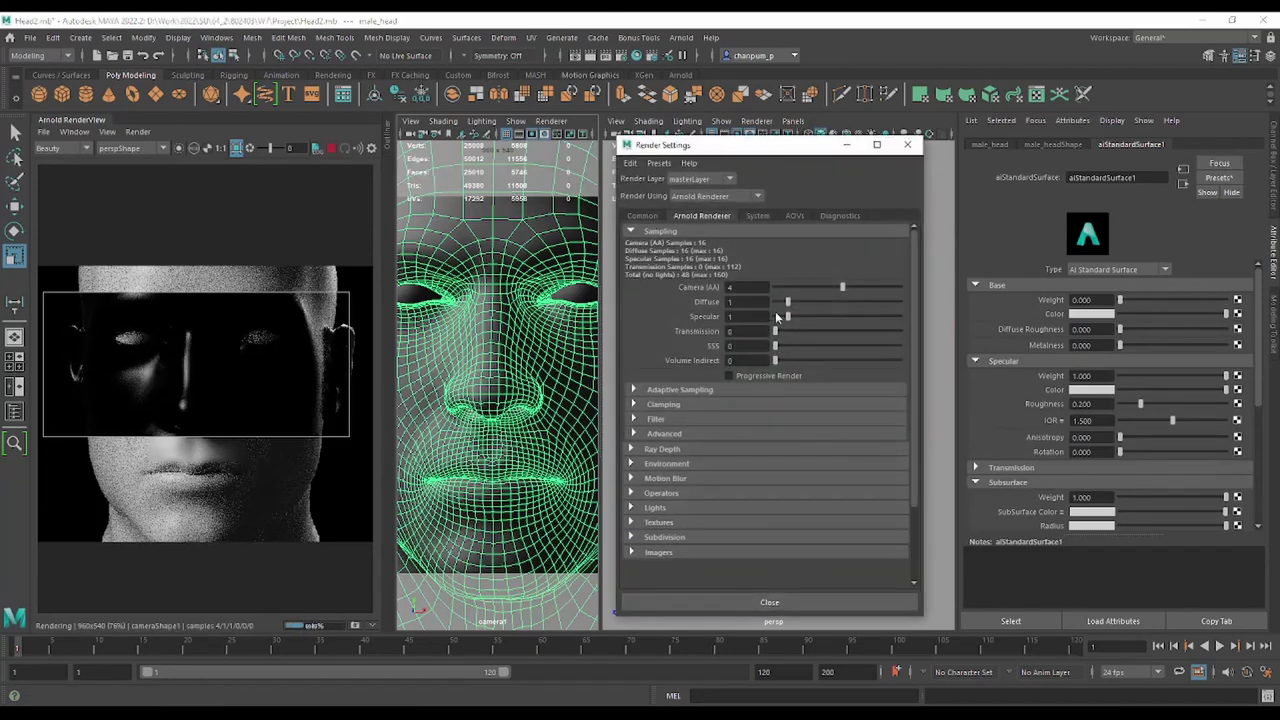
drag(776, 346, 787, 347)
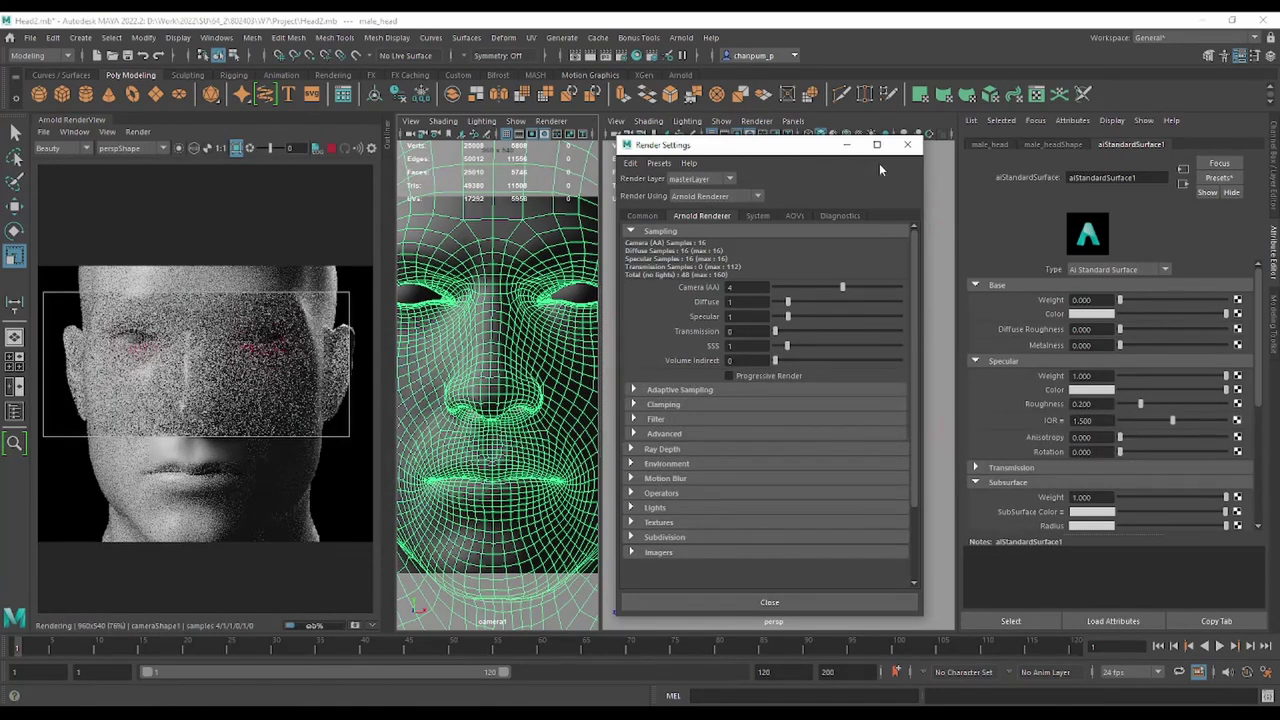
click(907, 144)
scroll(1135, 443, down, 5)
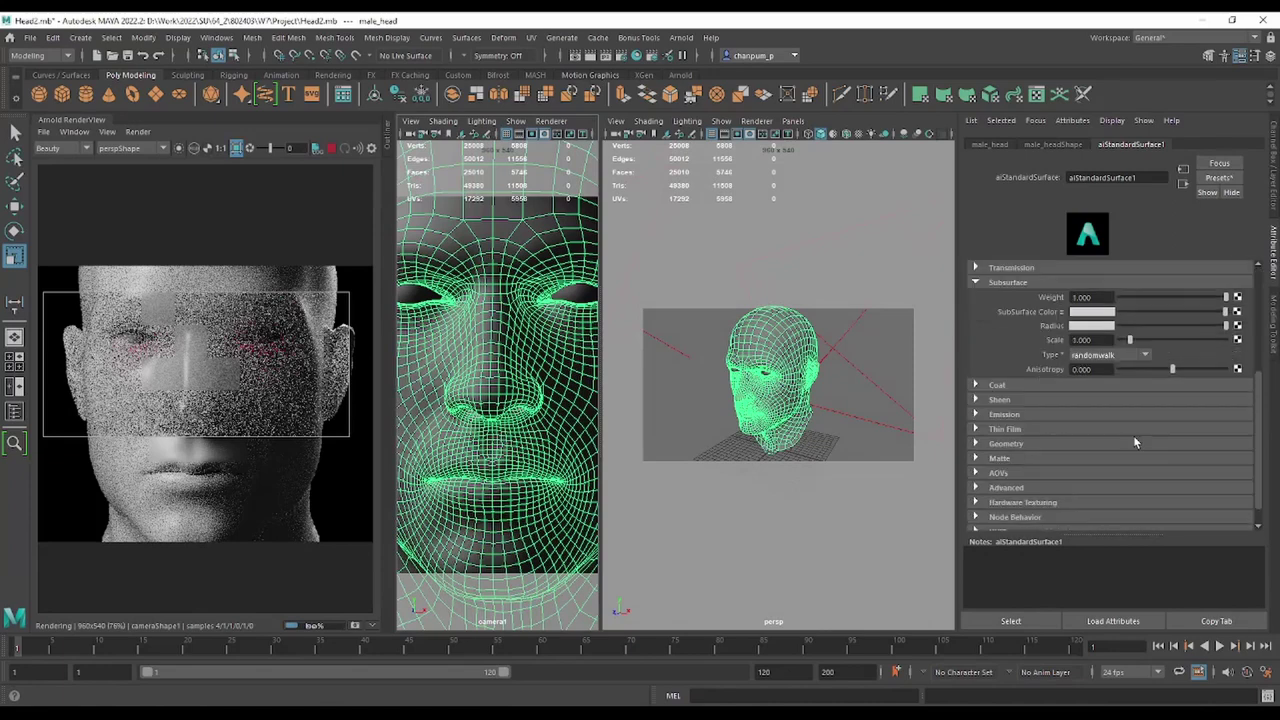
scroll(1133, 435, up, 2)
scroll(1133, 435, up, 1)
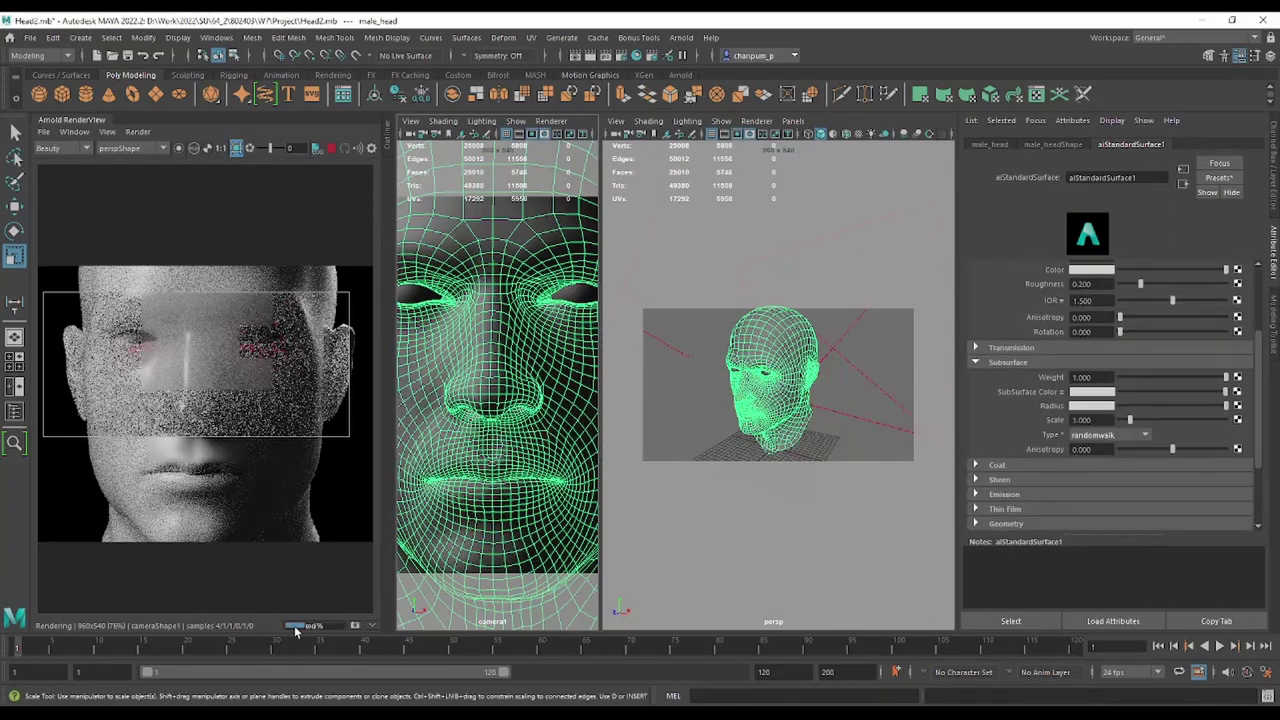
In File Explorer, open the 802403 > W7 > out texture folder.
key(alt+Tab)
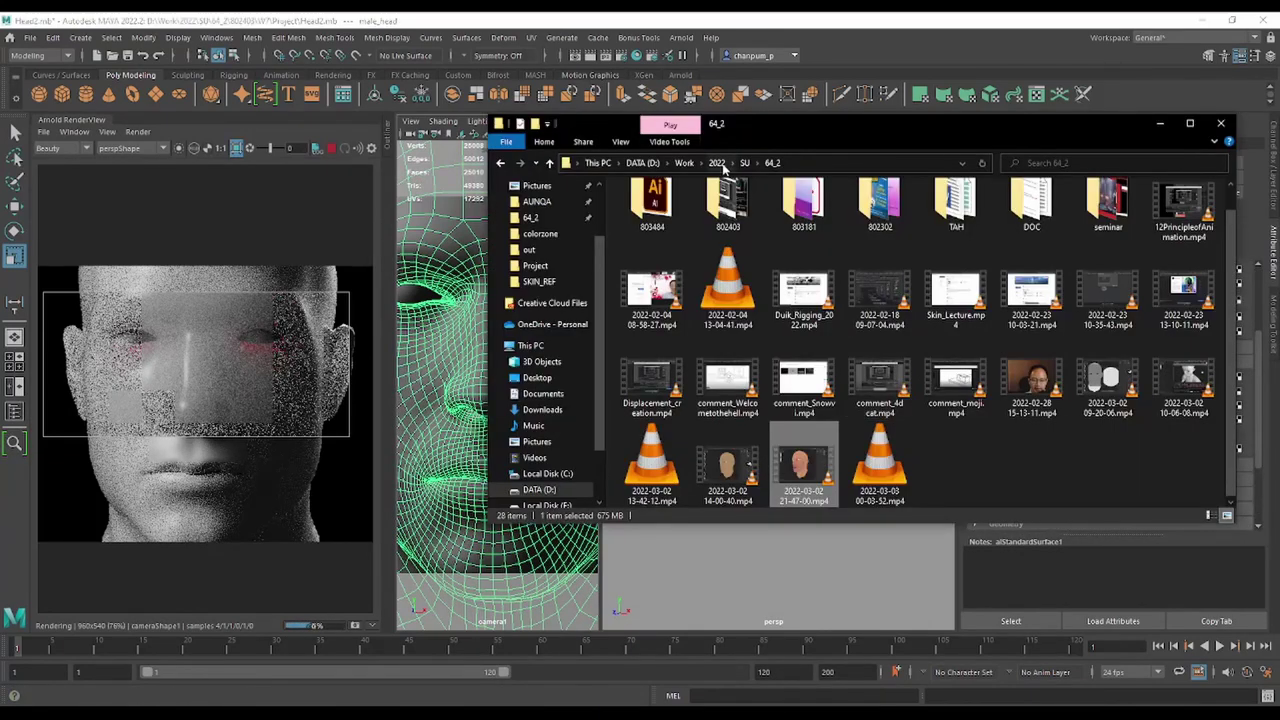
scroll(730, 280, up, 1)
click(733, 250)
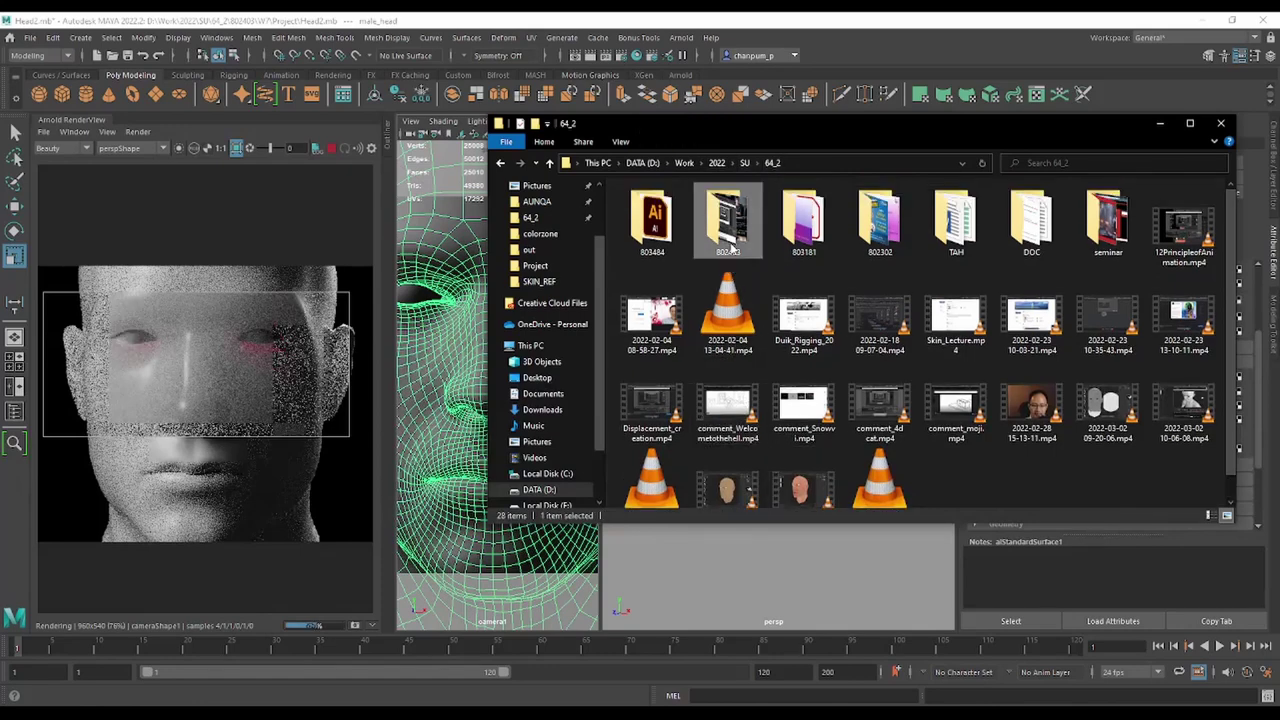
double_click(733, 250)
double_click(730, 304)
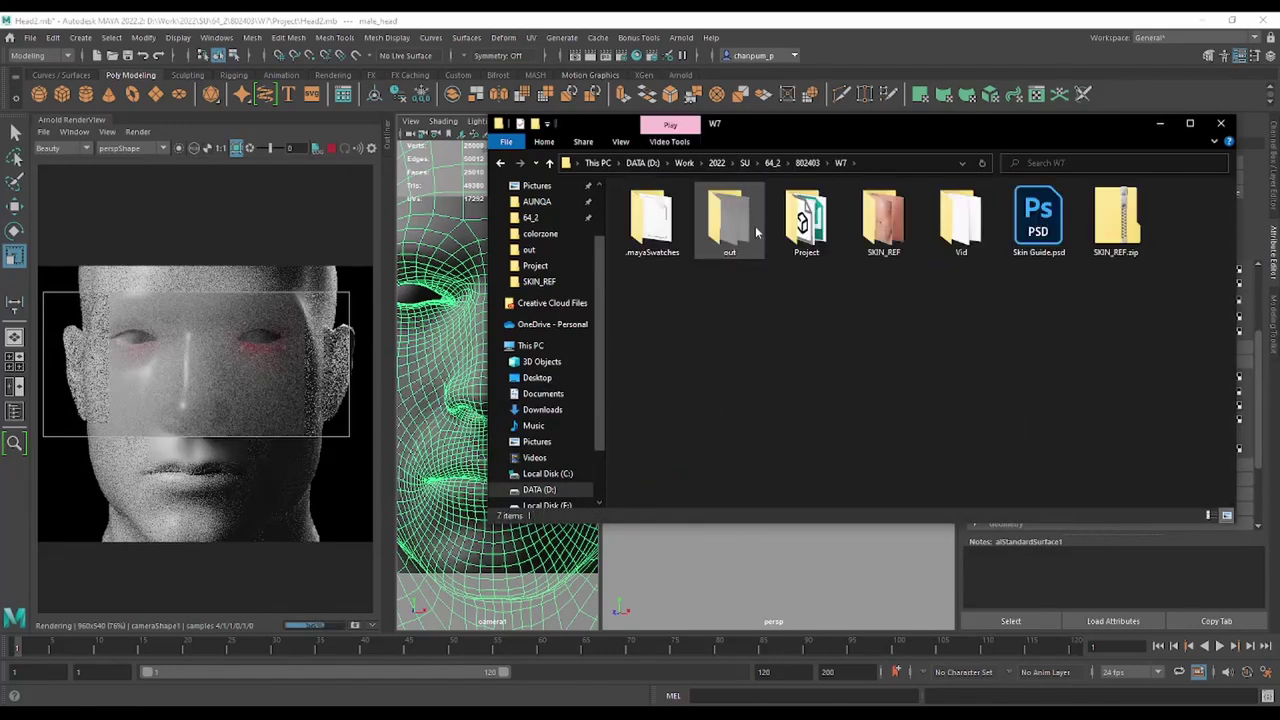
double_click(730, 230)
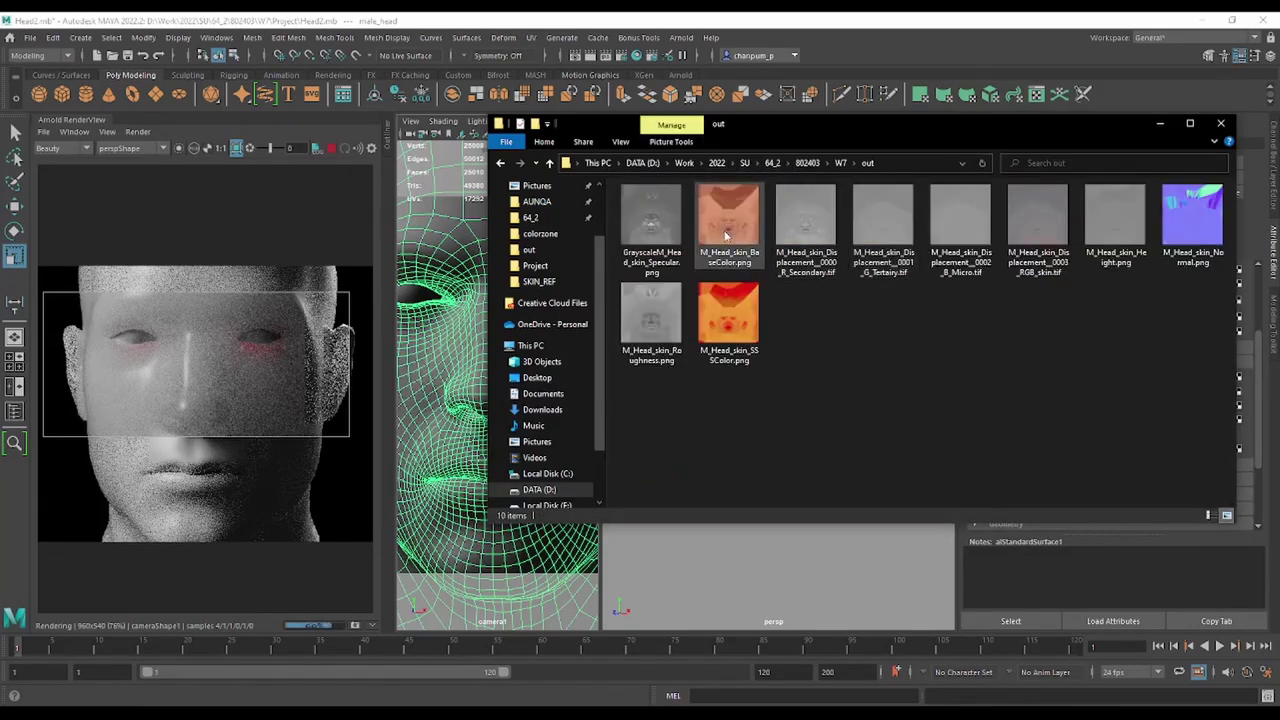
Preview M_Head_skin_BaseColor.png and M_Head_skin_SSSColor.png, closing each preview.
double_click(728, 230)
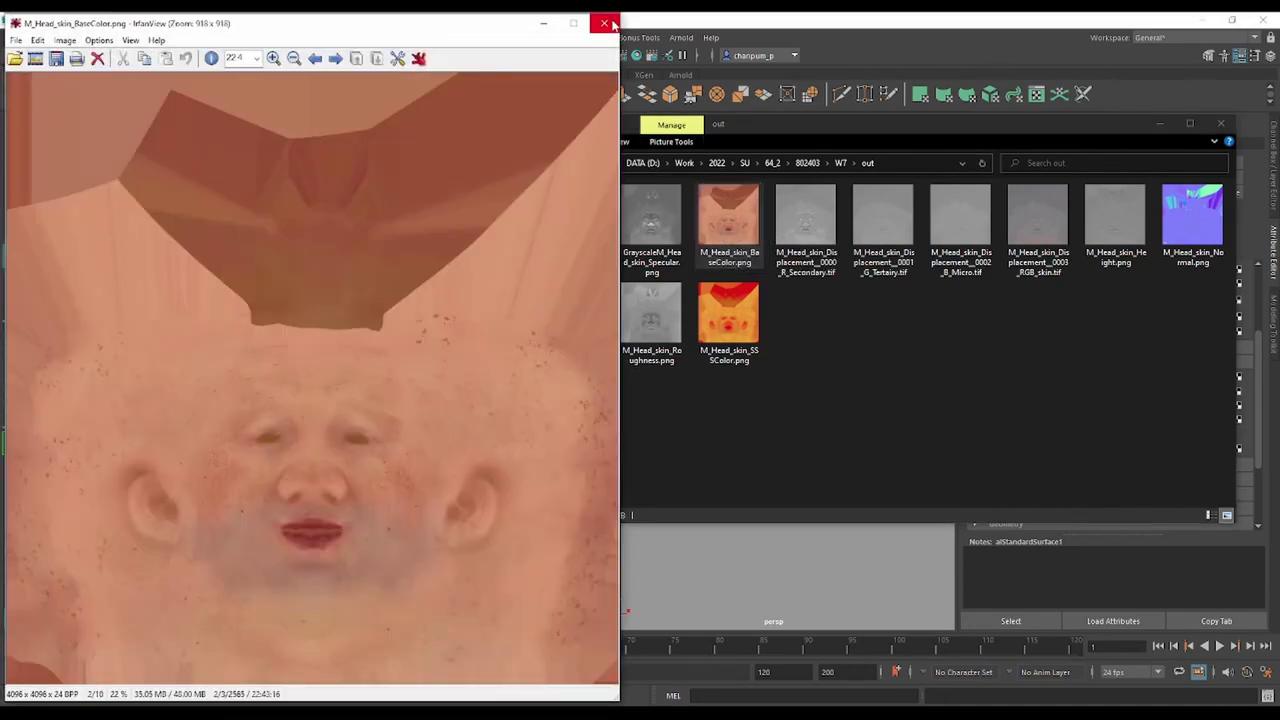
click(604, 22)
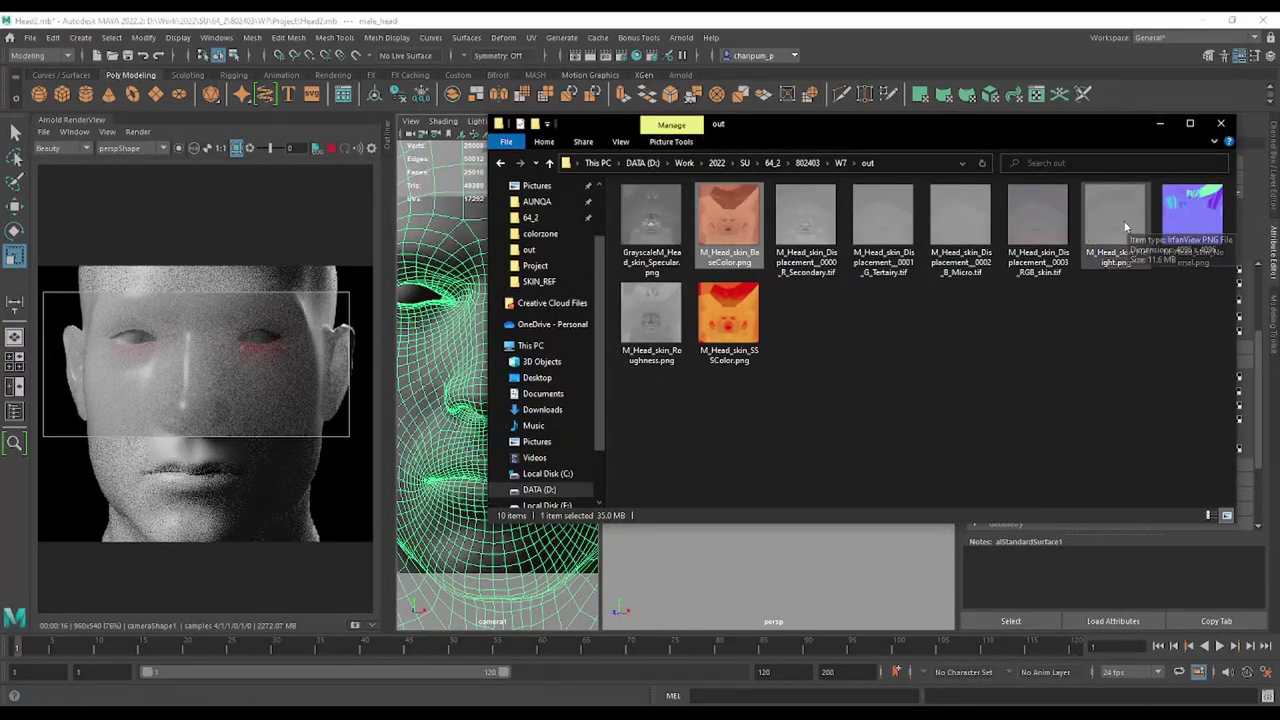
click(732, 321)
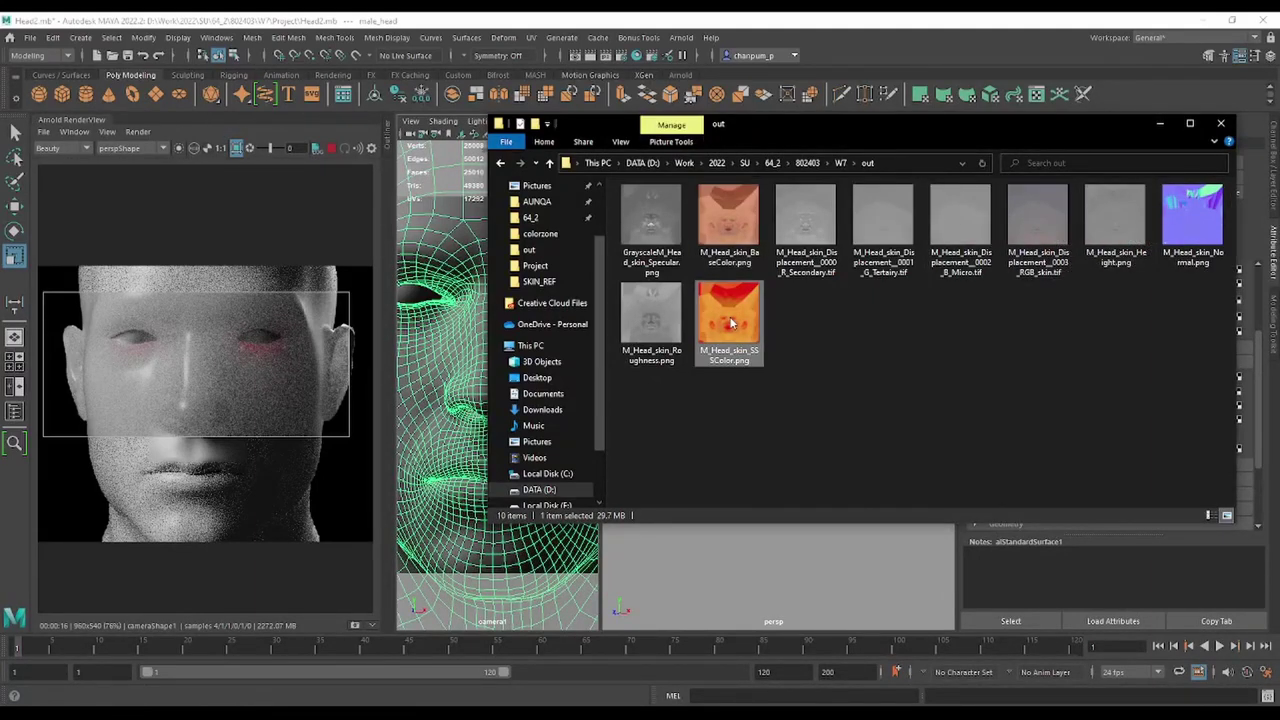
double_click(752, 341)
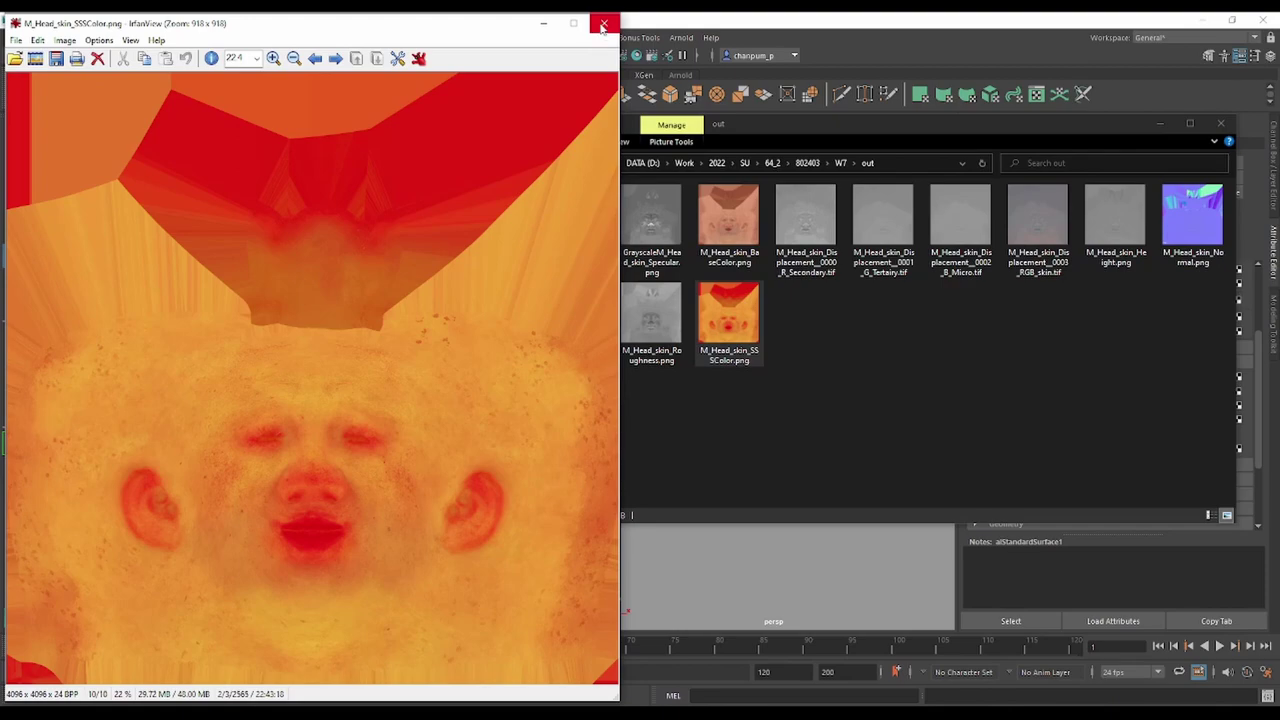
click(603, 24)
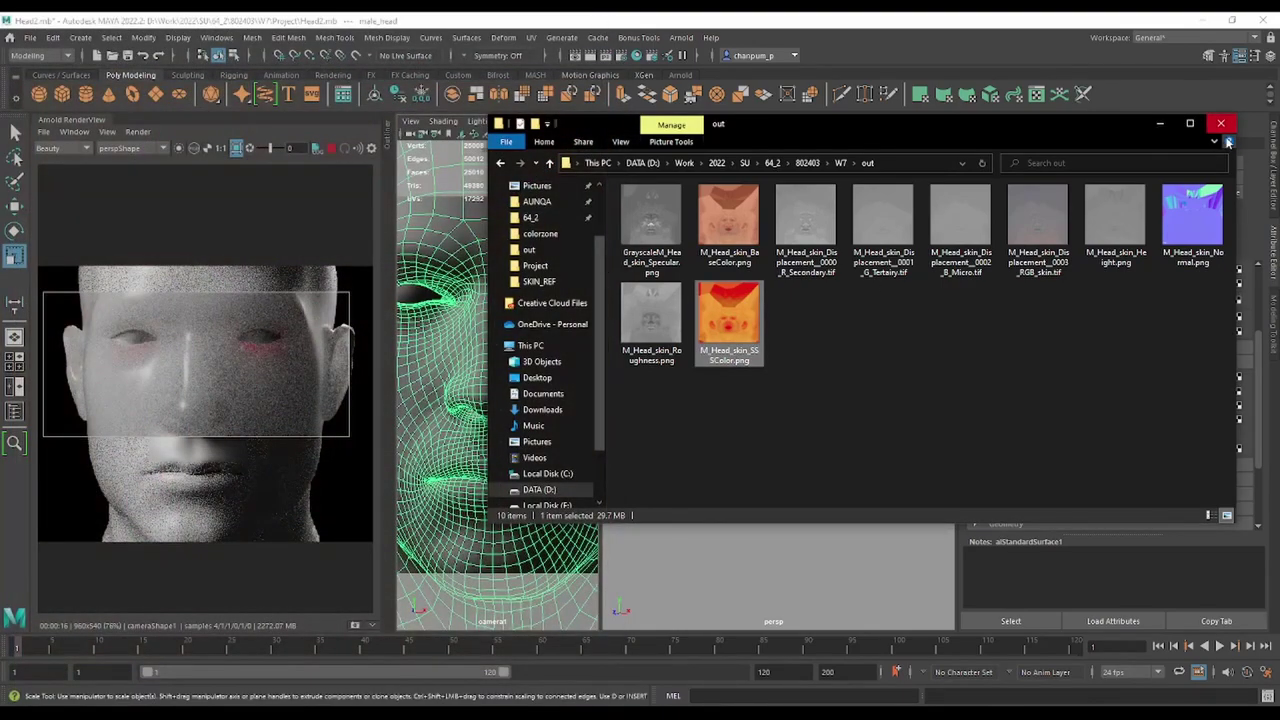
Back in Maya, connect a new Arnold aiImage texture node to SubSurface Color.
click(1161, 126)
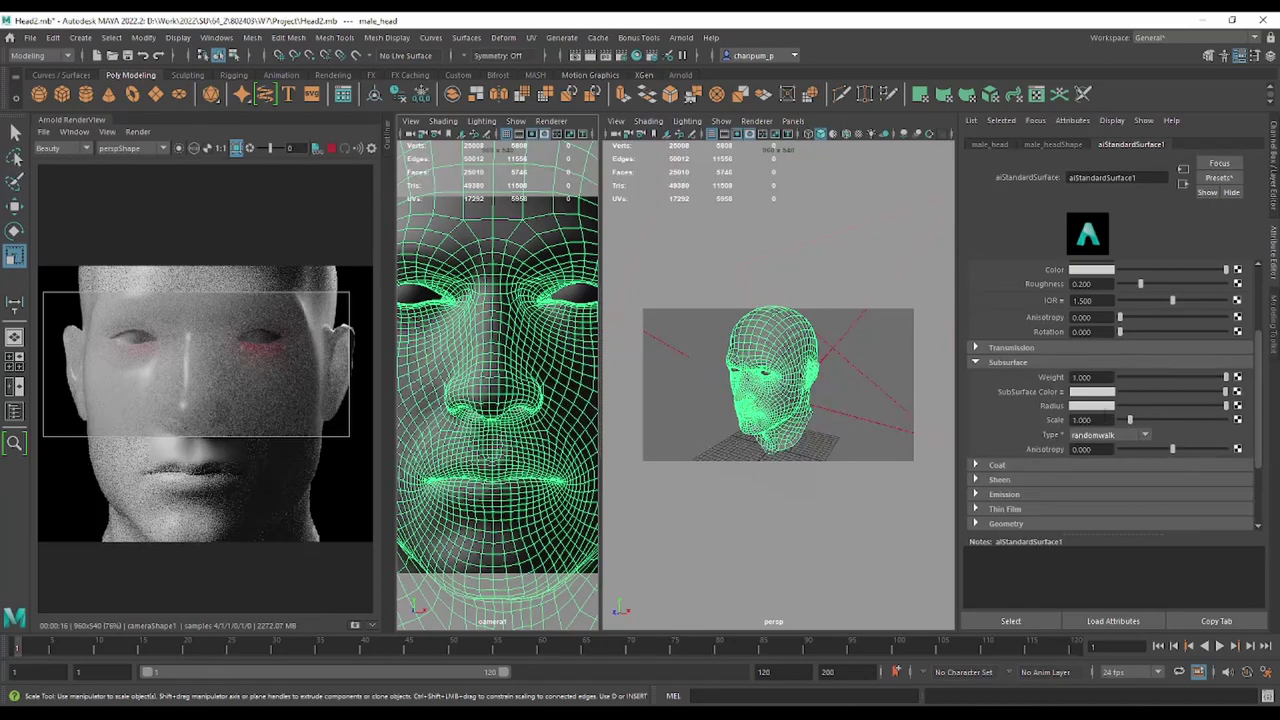
click(1237, 392)
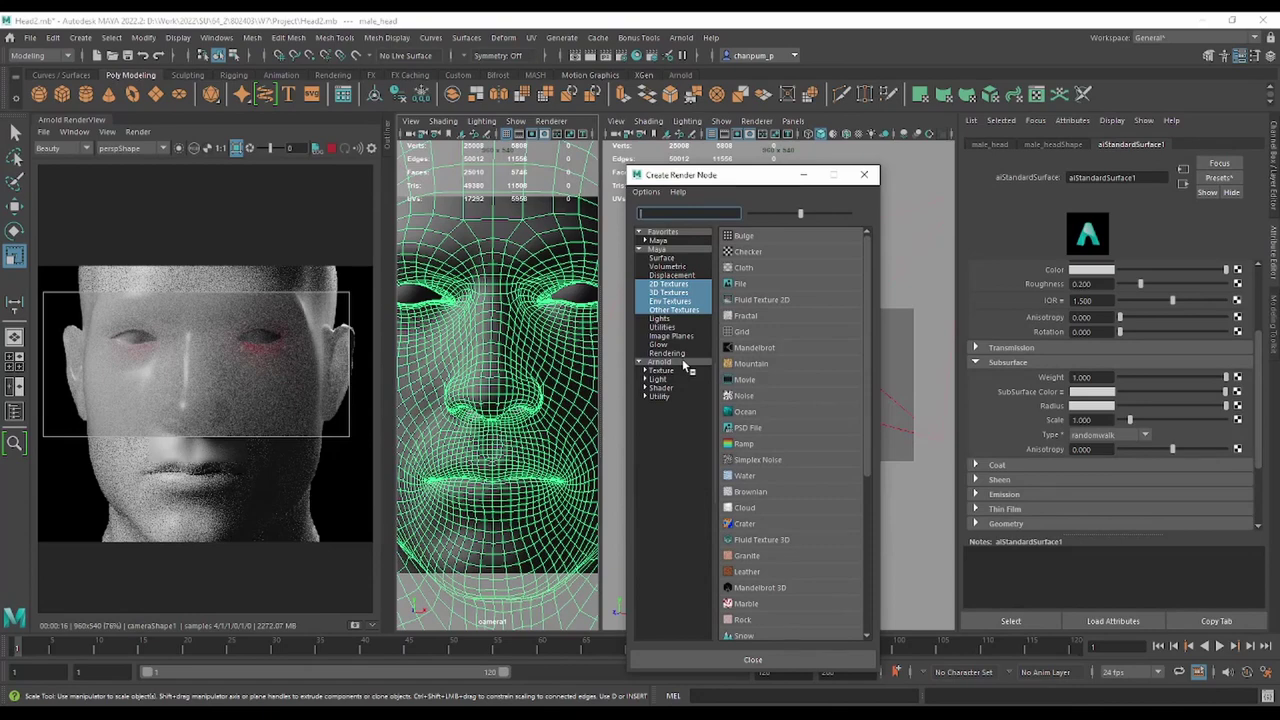
click(686, 371)
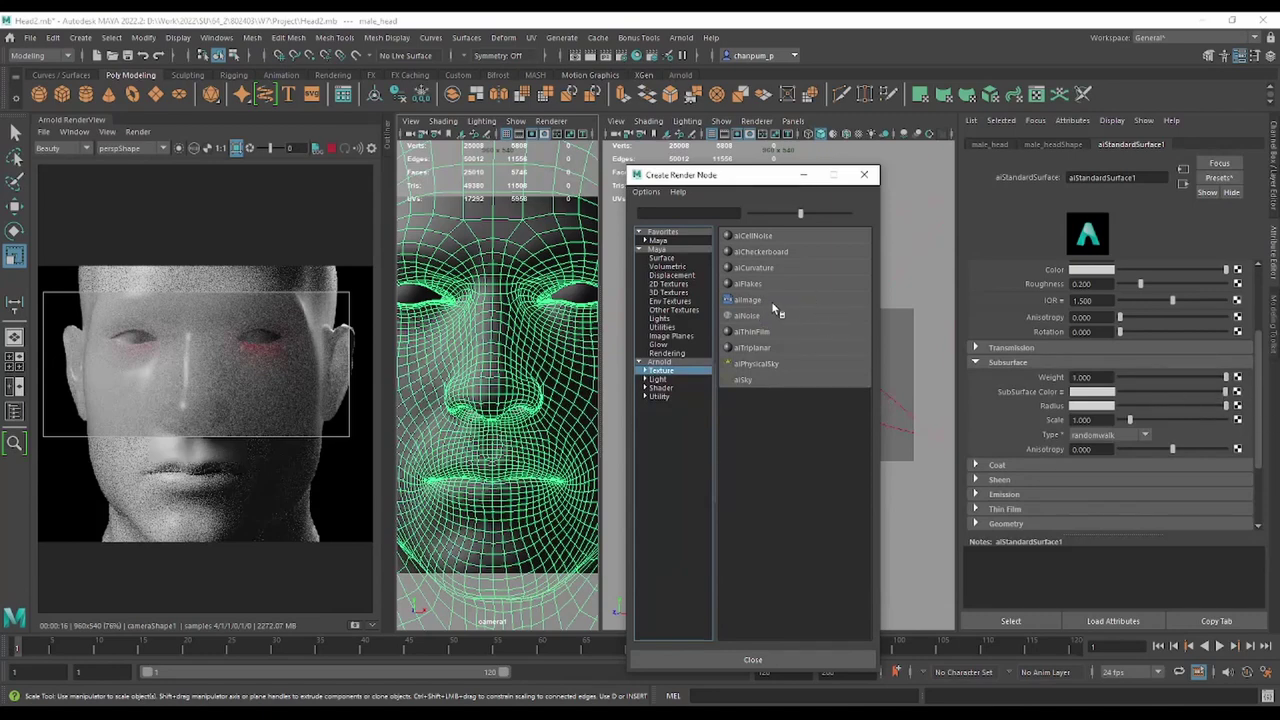
click(771, 302)
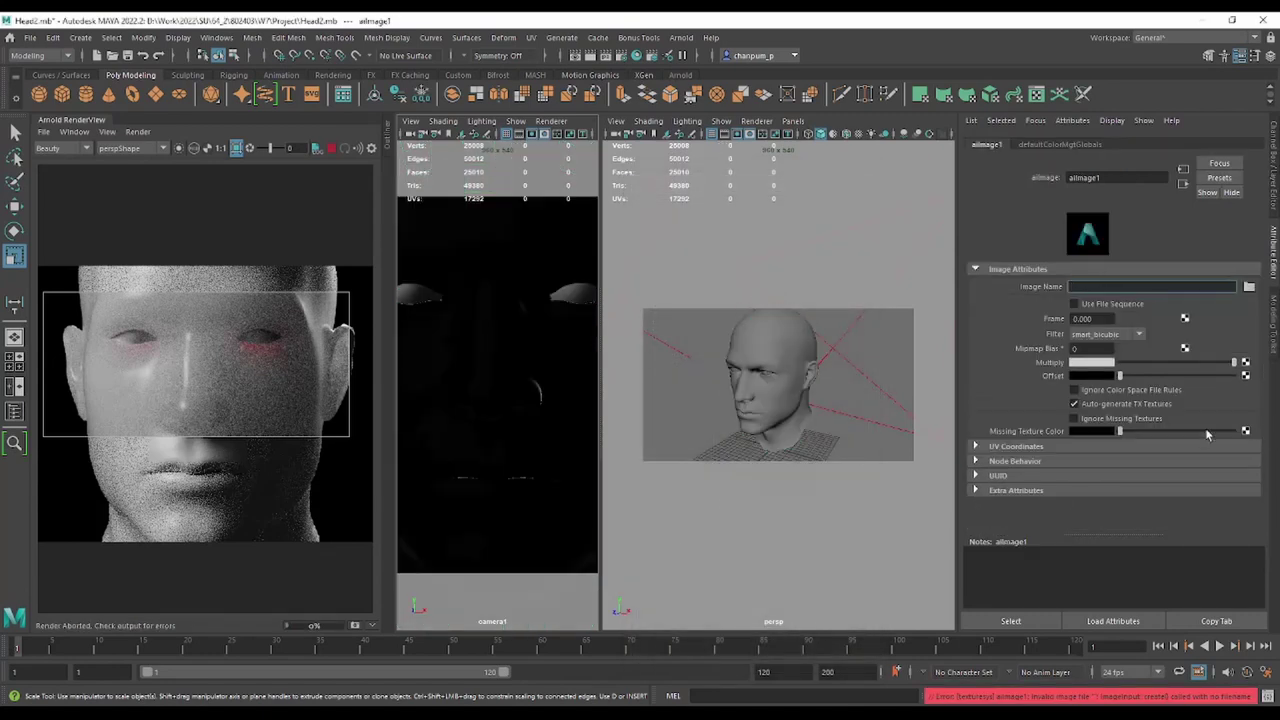
Load M_Head_skin_BaseColor.png from the W7 out folder into aiImage1.
click(1249, 287)
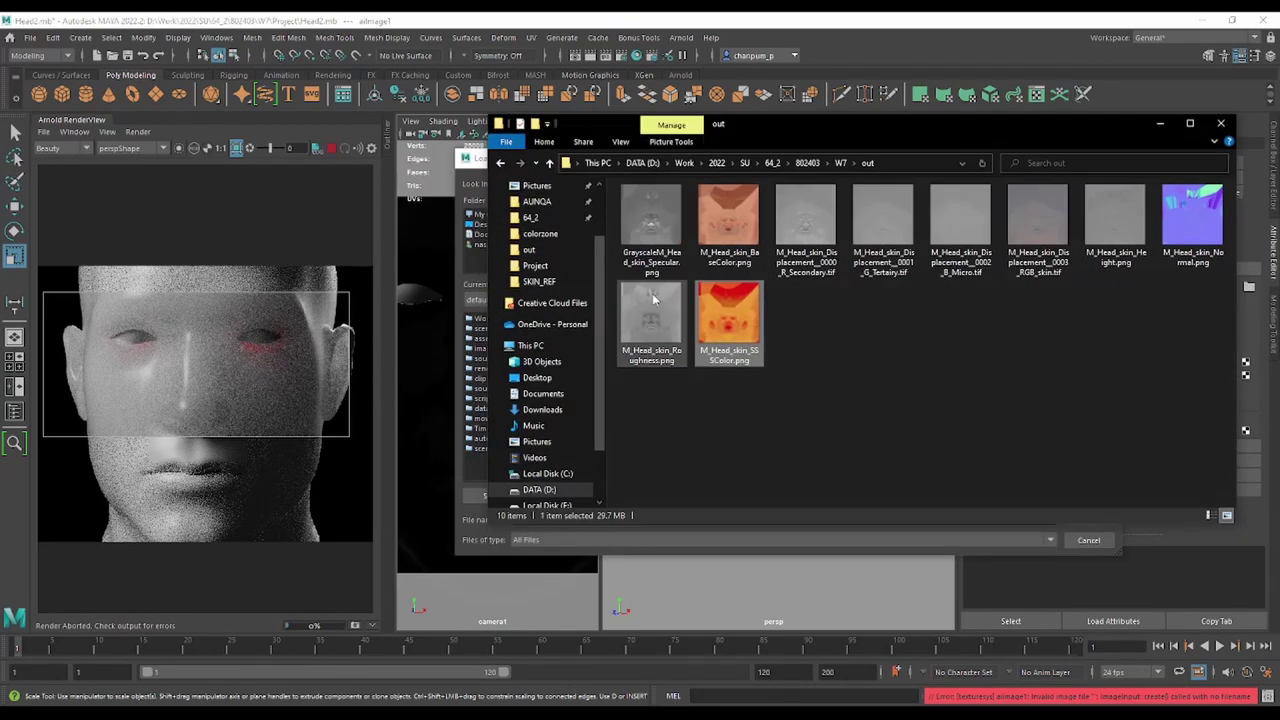
click(920, 163)
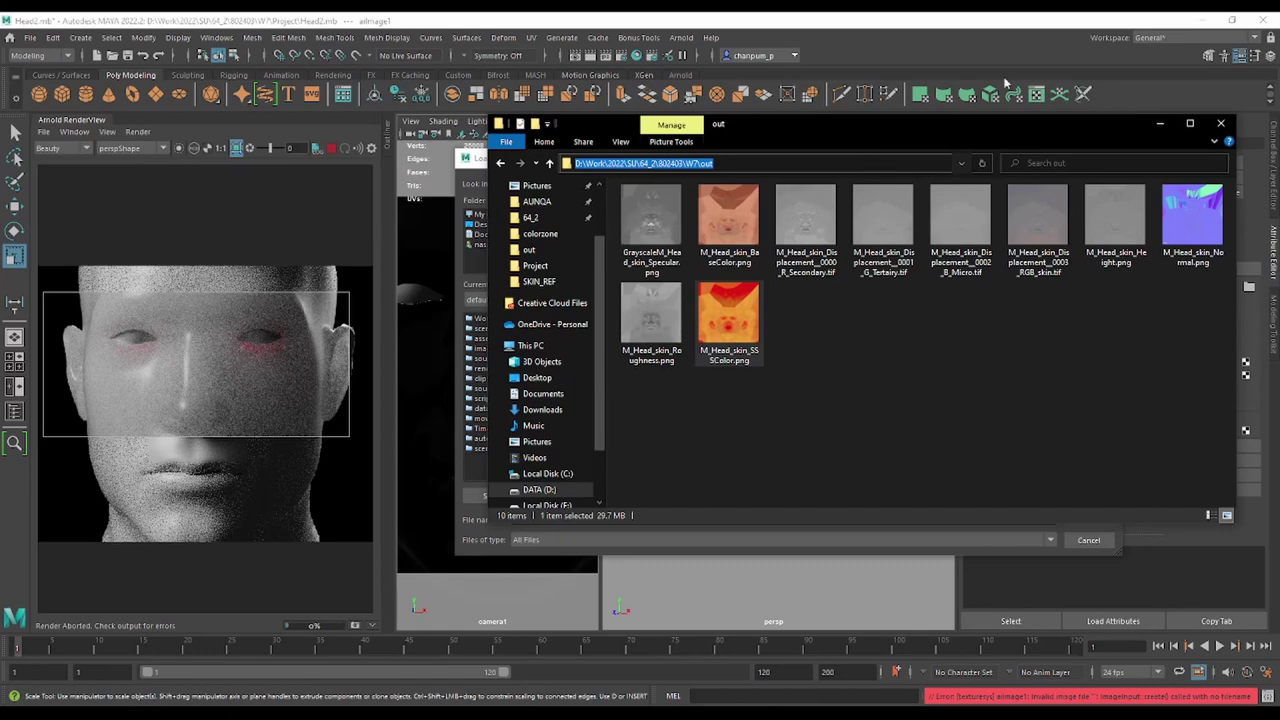
click(1159, 123)
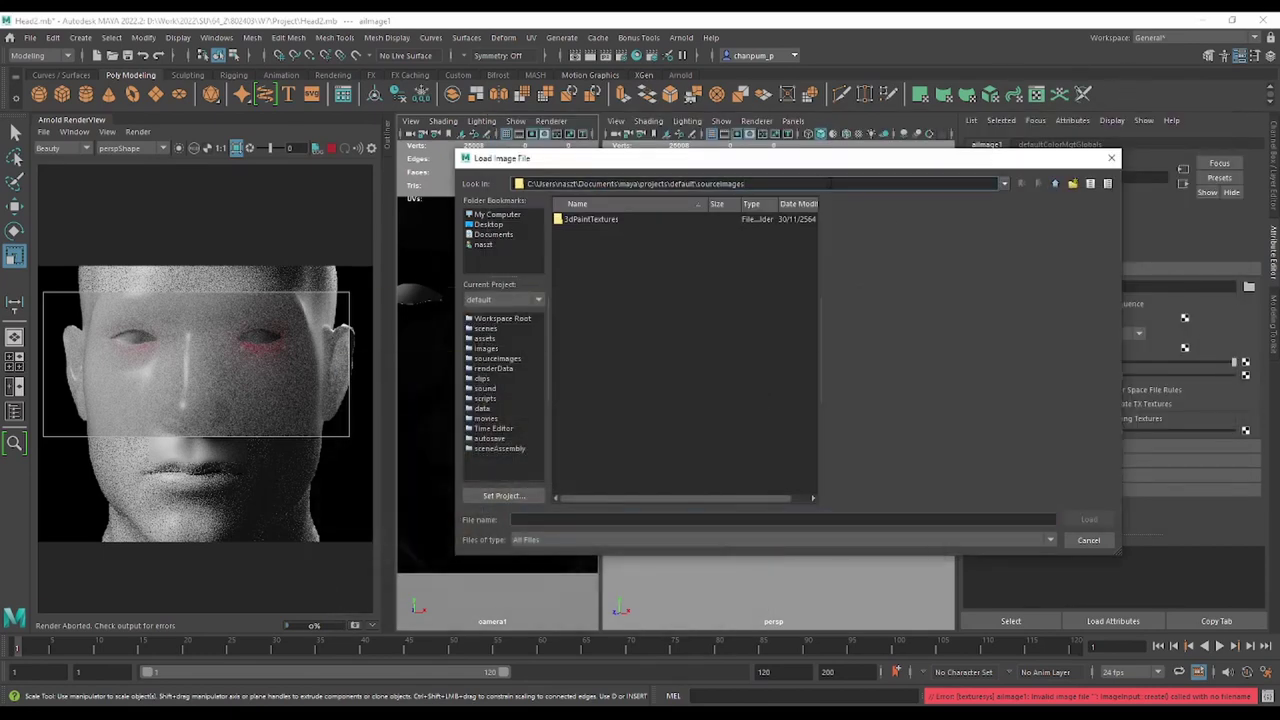
triple_click(830, 183)
text(D:\Work\2022\SU\64_2\802403\W7\out)
key(Return)
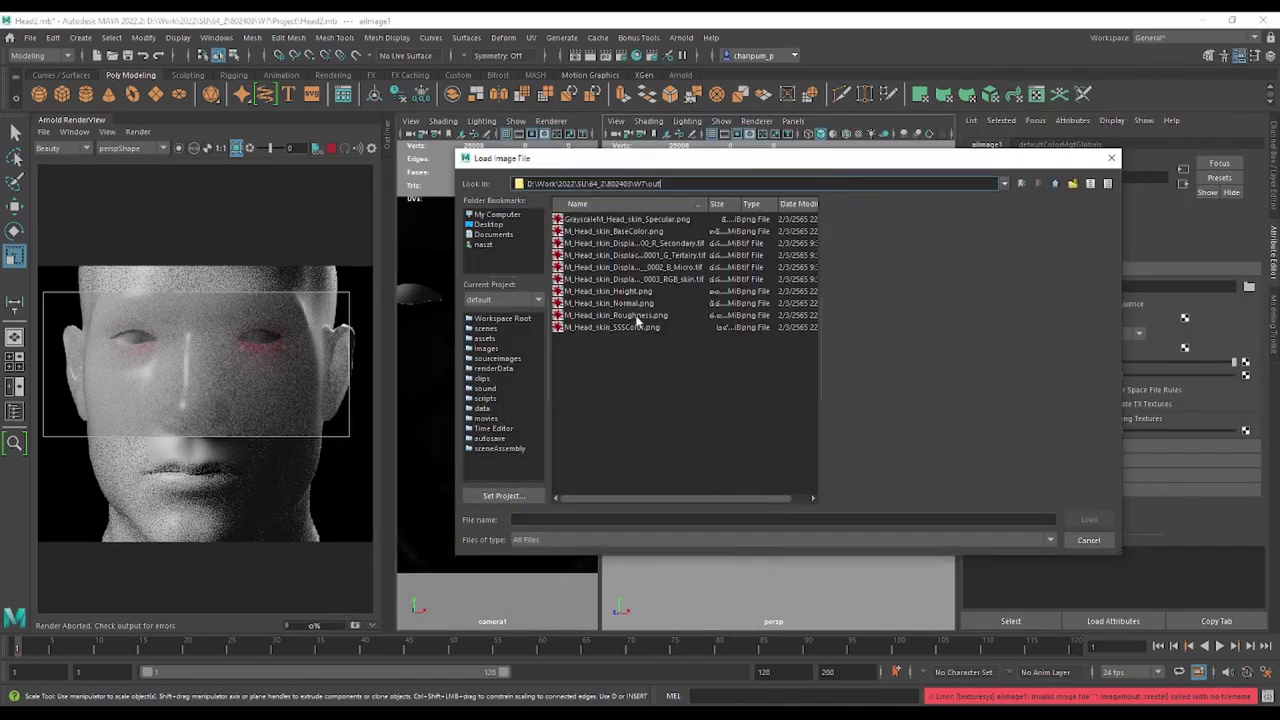
click(657, 232)
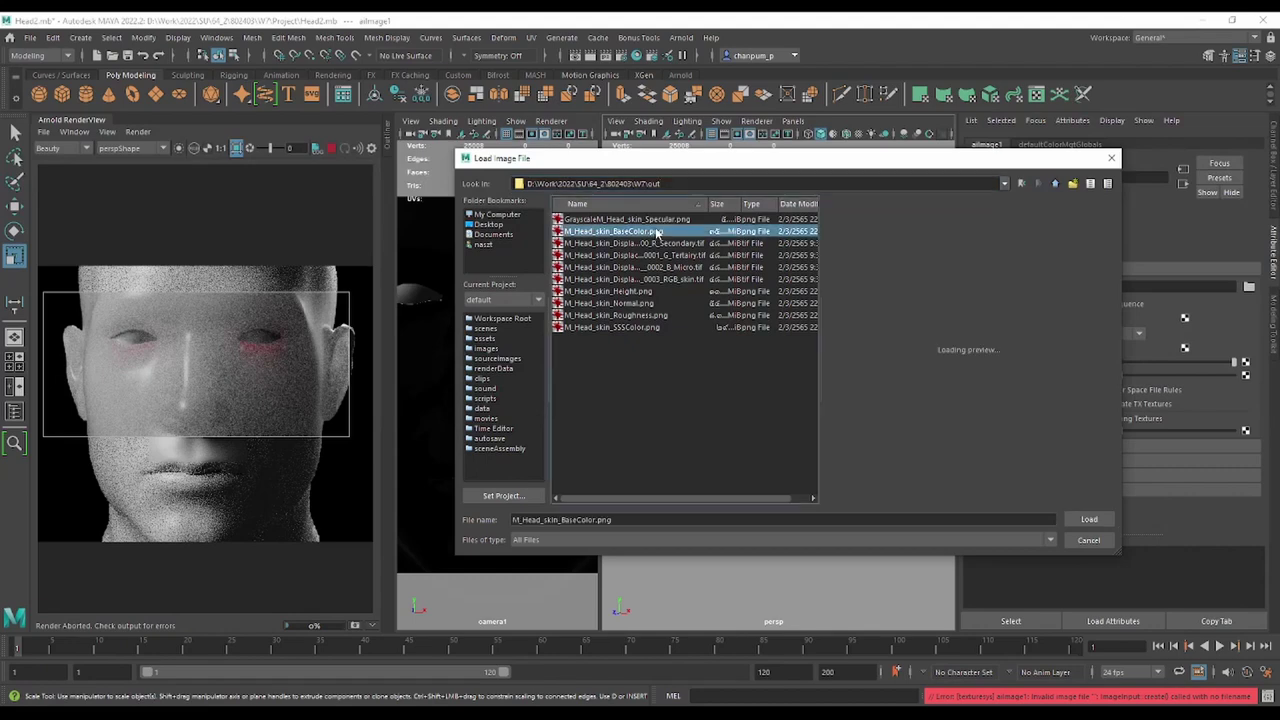
click(1089, 520)
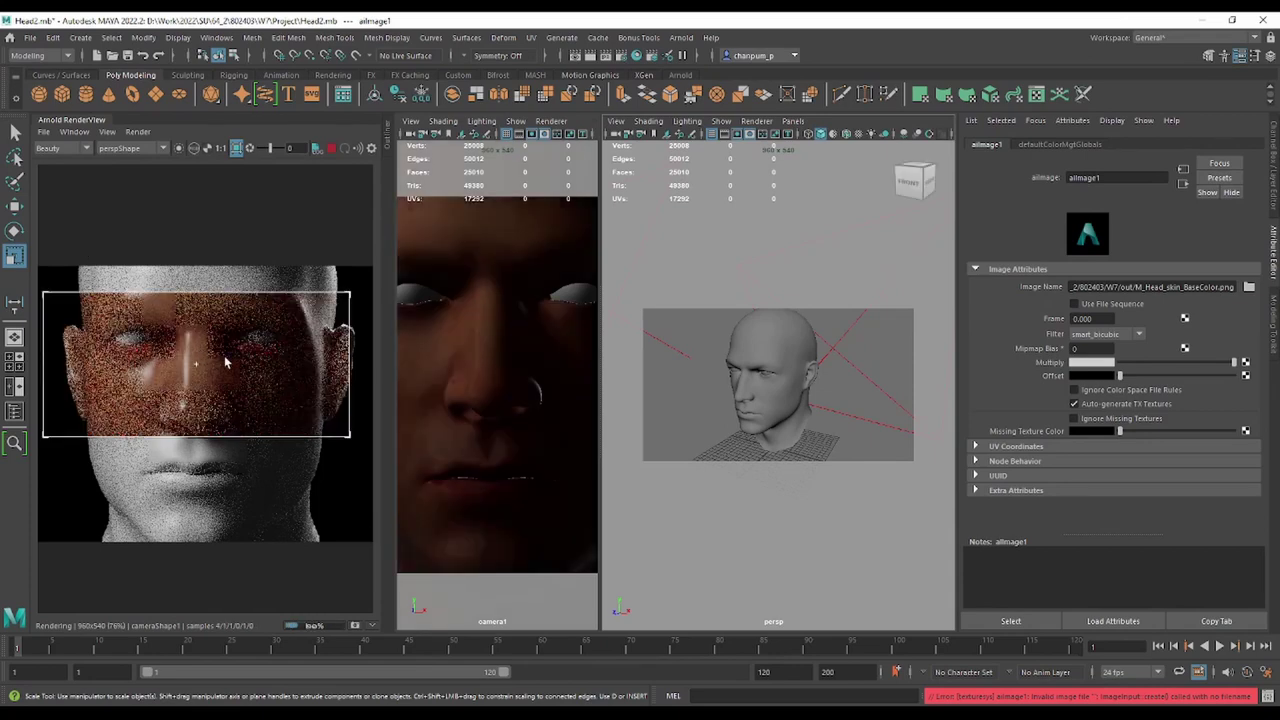
Select the key area light and raise its Exposure to about 0.419.
click(676, 352)
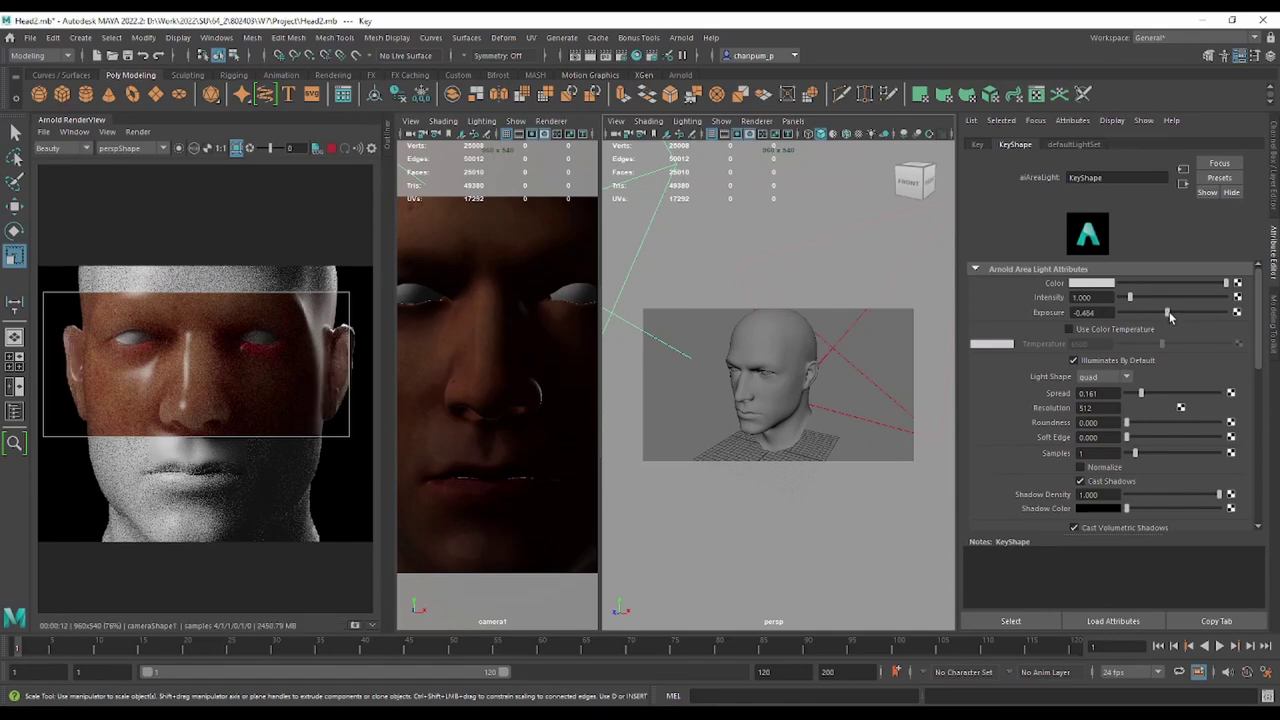
drag(1168, 314, 1177, 314)
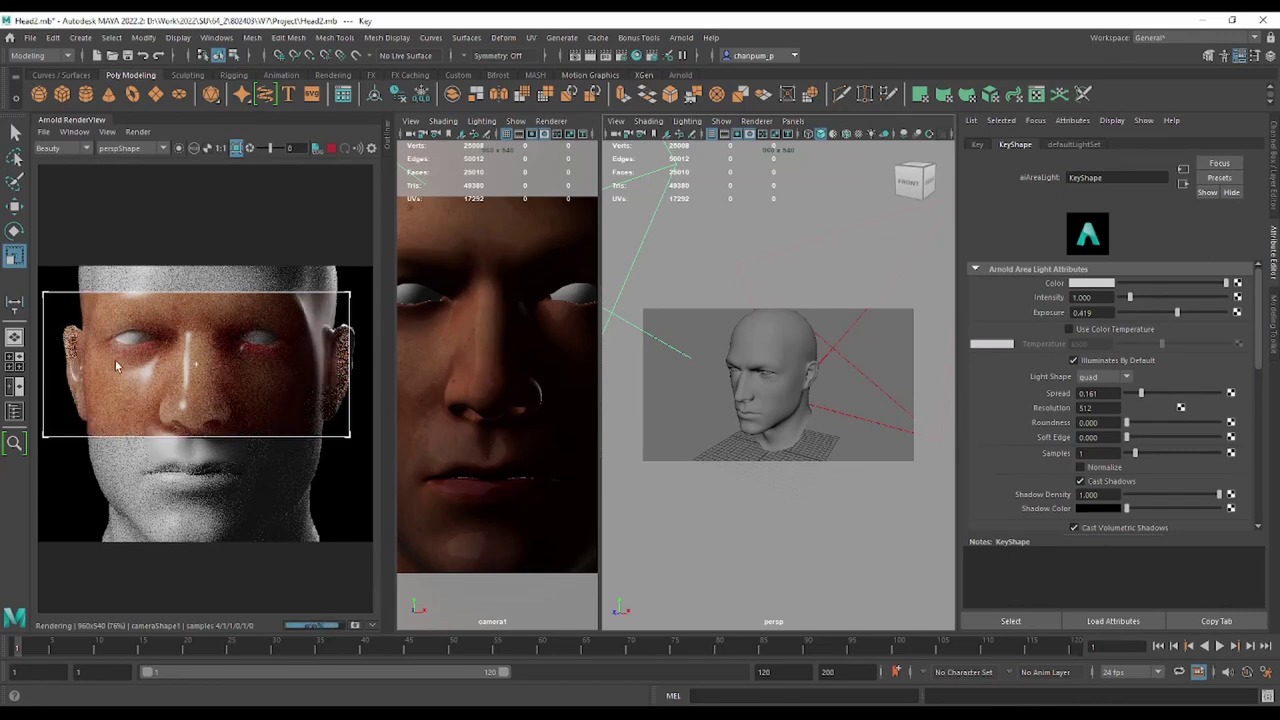
scroll(118, 360, up, 4)
scroll(157, 372, down, 3)
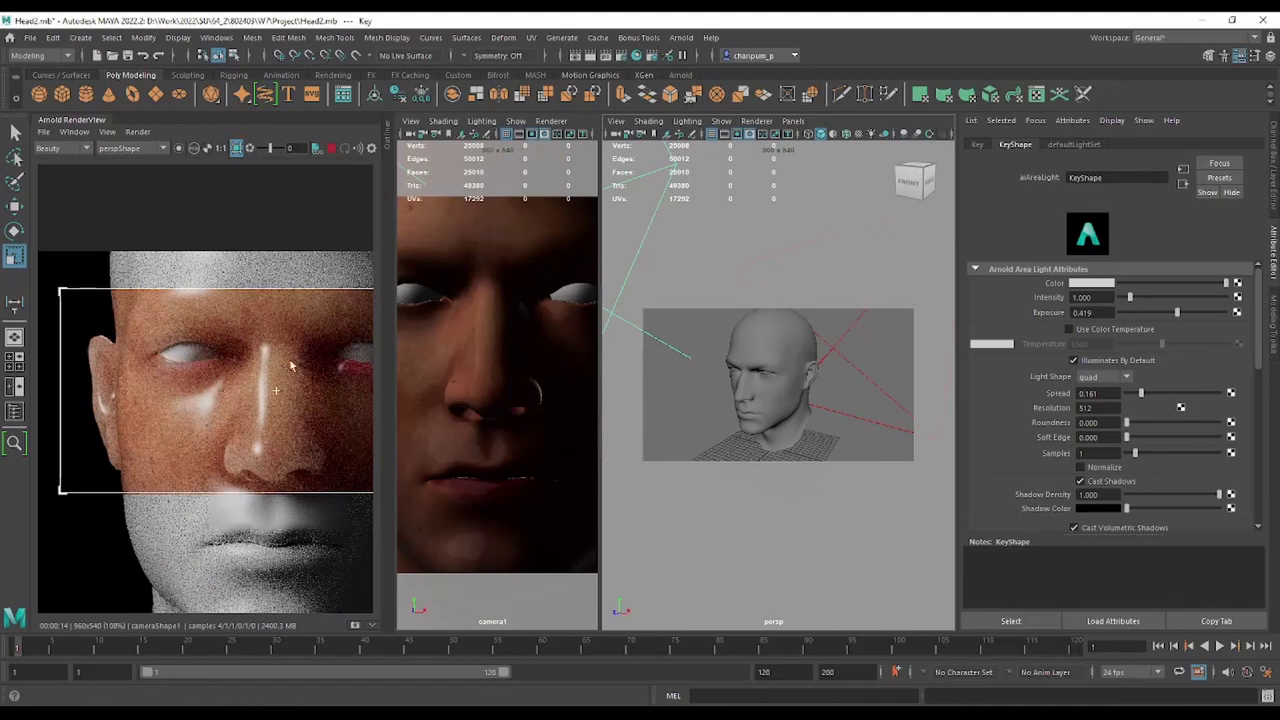
Reselect the head and drop aiStandardSurface1 Subsurface Weight to 0.000.
click(783, 349)
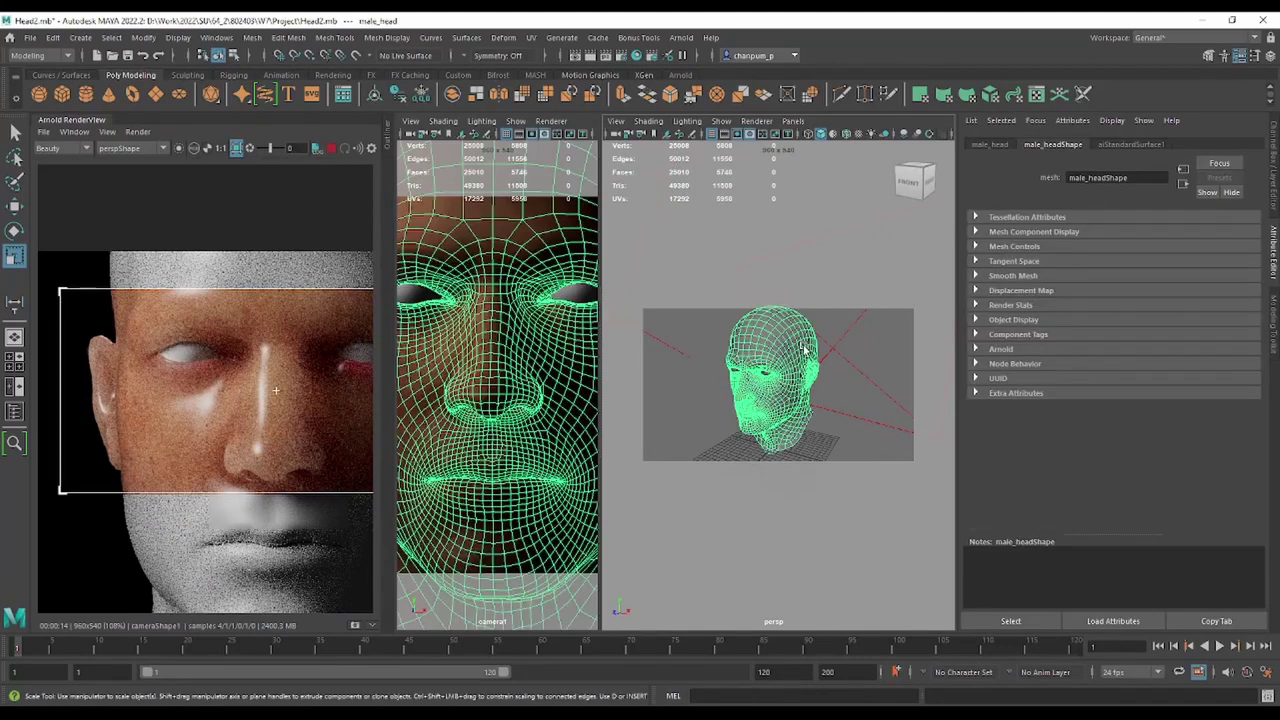
click(1146, 145)
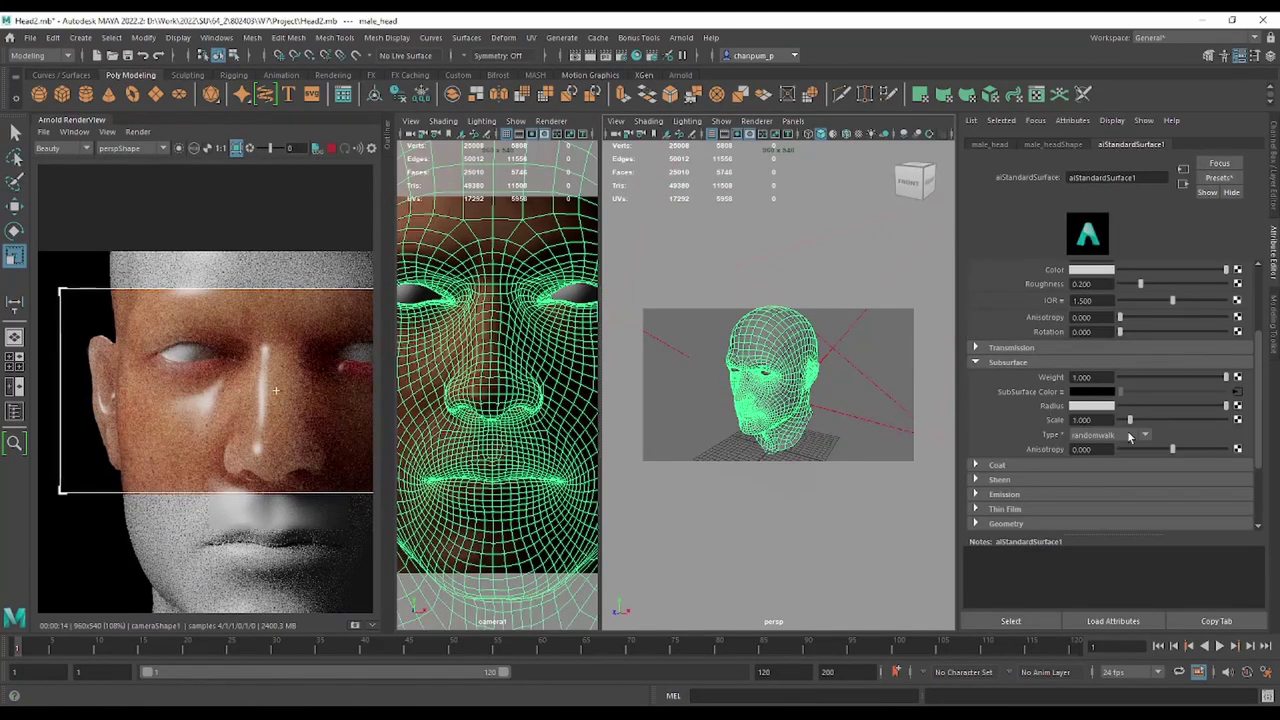
drag(1121, 419, 1114, 418)
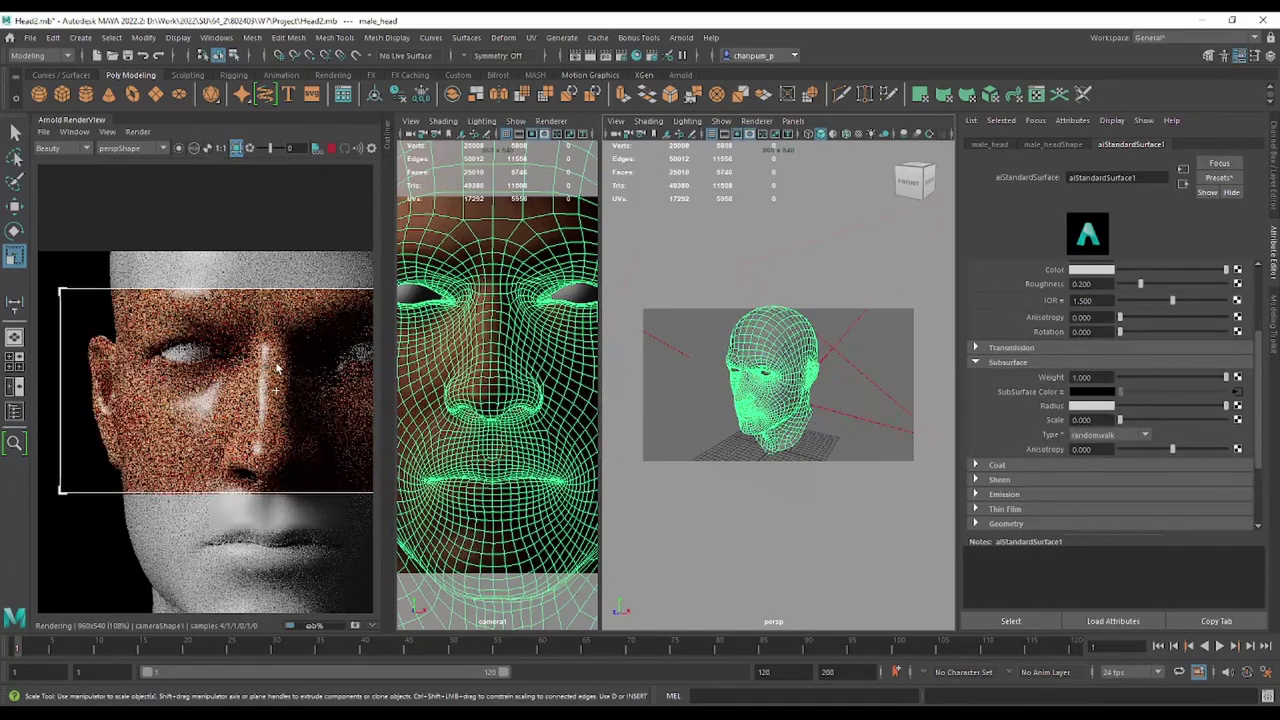
scroll(278, 370, up, 2)
scroll(280, 400, down, 2)
scroll(278, 420, up, 5)
scroll(225, 383, down, 5)
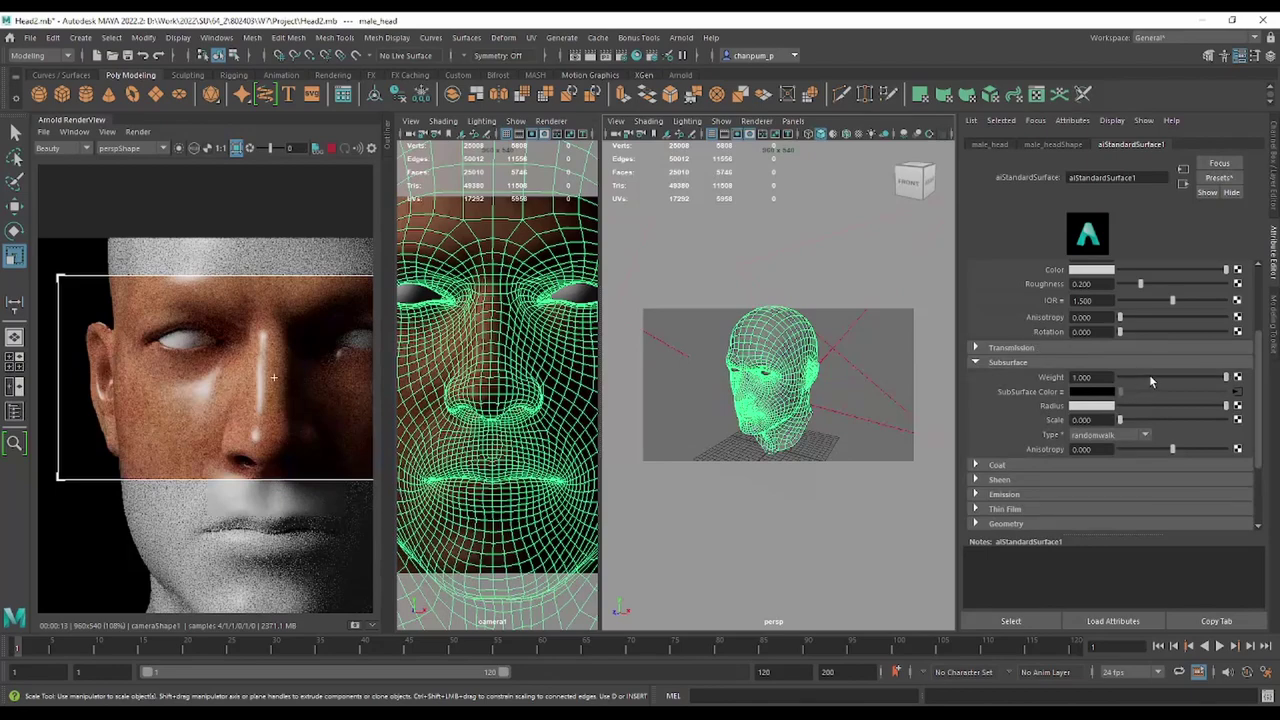
drag(1149, 378, 1118, 378)
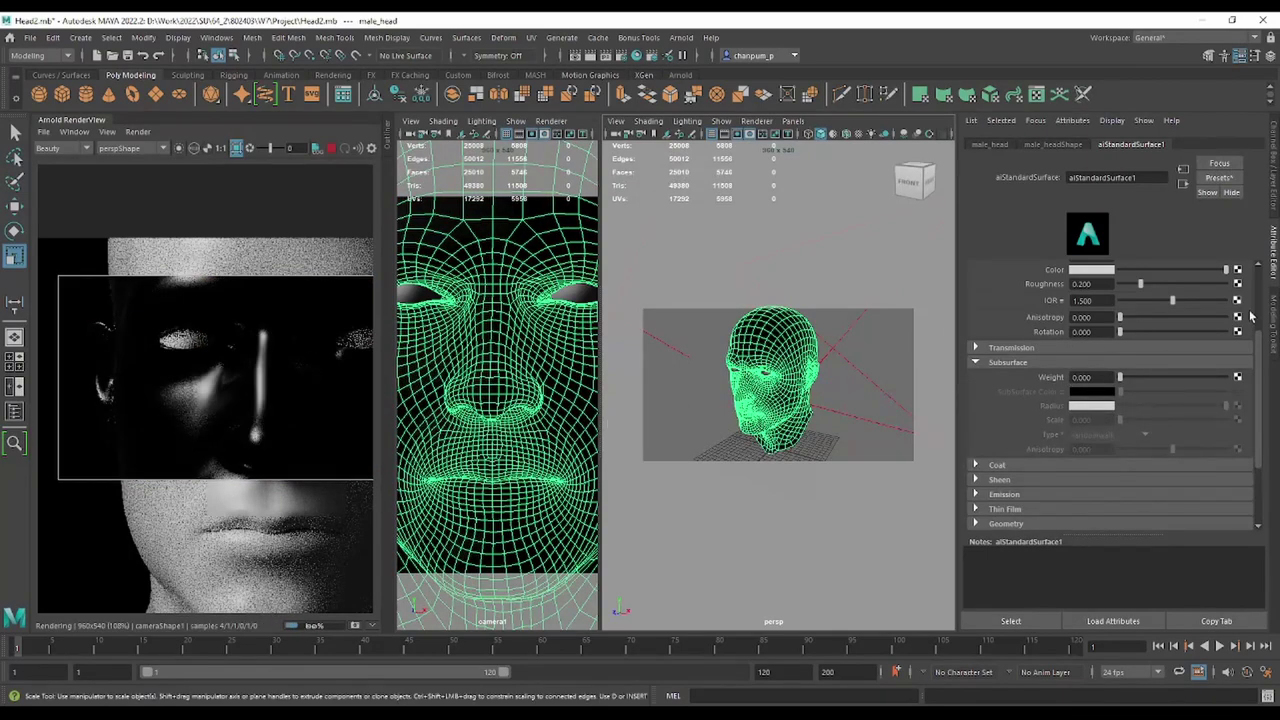
Restore Base Weight to 1, set base colour to mid grey, and frame the head in RenderView.
scroll(1250, 316, up, 3)
drag(1120, 300, 1225, 300)
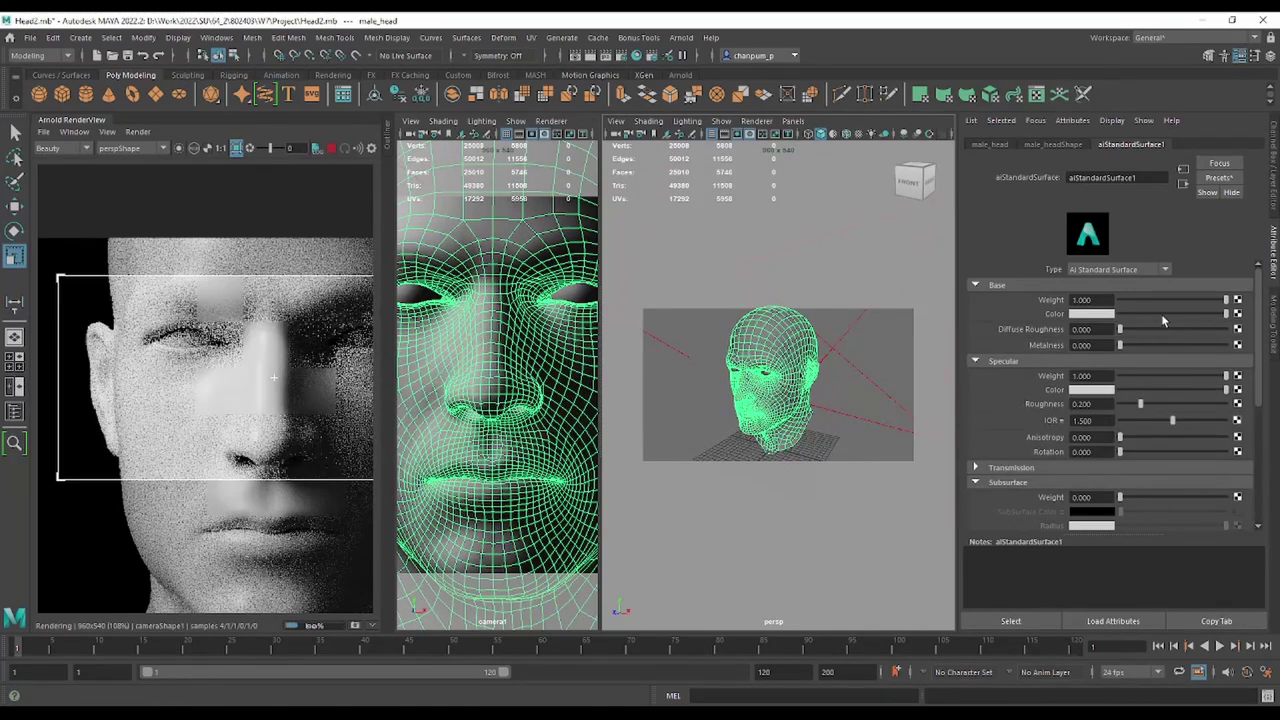
drag(1172, 313, 1149, 314)
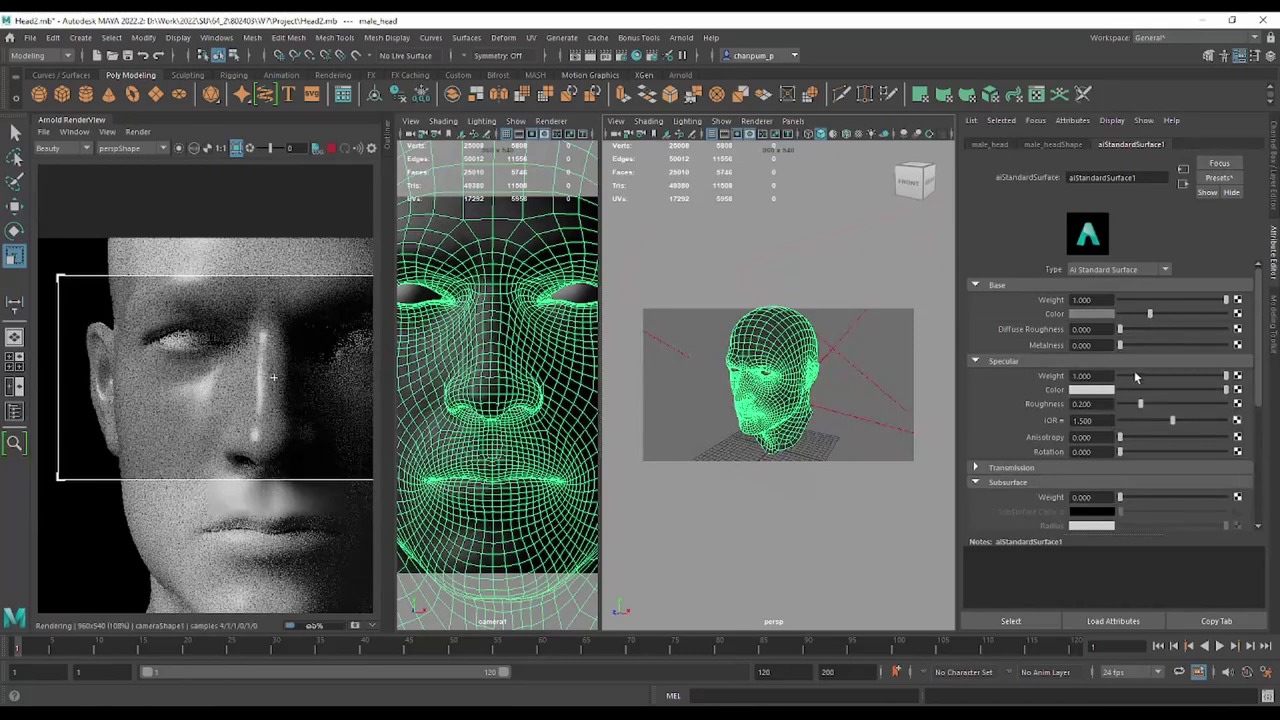
scroll(340, 390, down, 2)
middle_drag(335, 370, 188, 410)
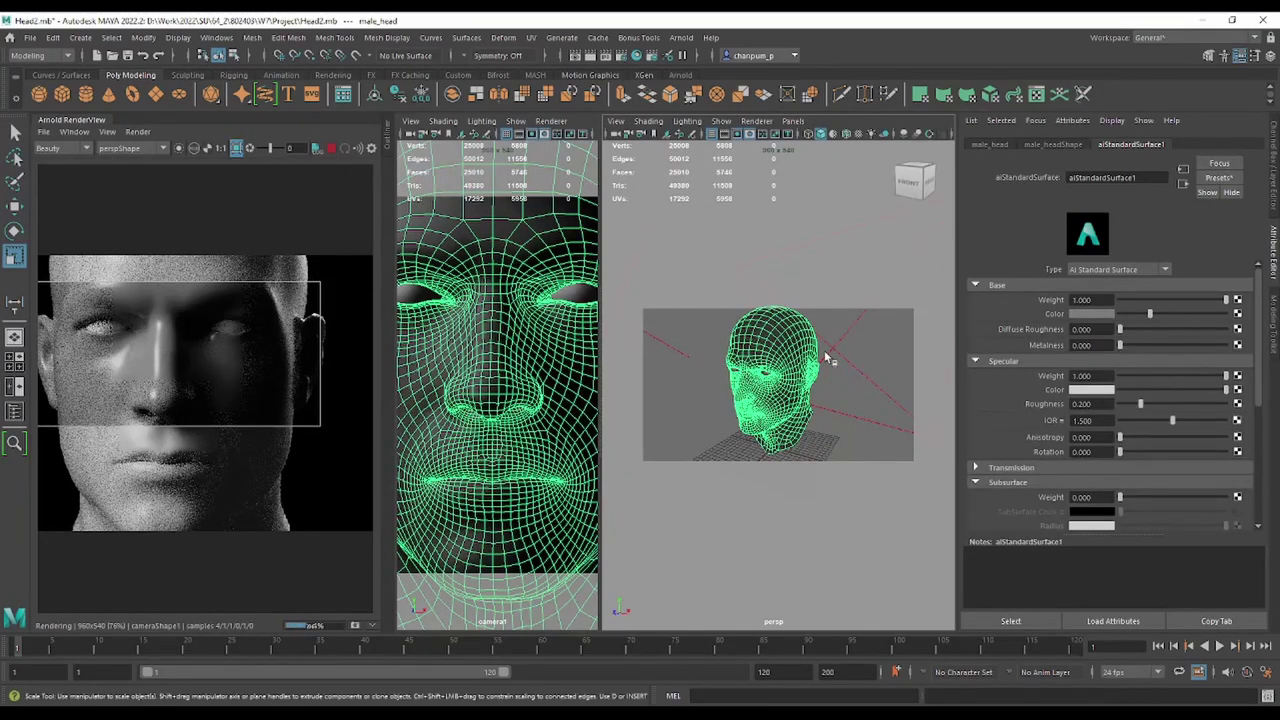
scroll(1133, 467, down, 4)
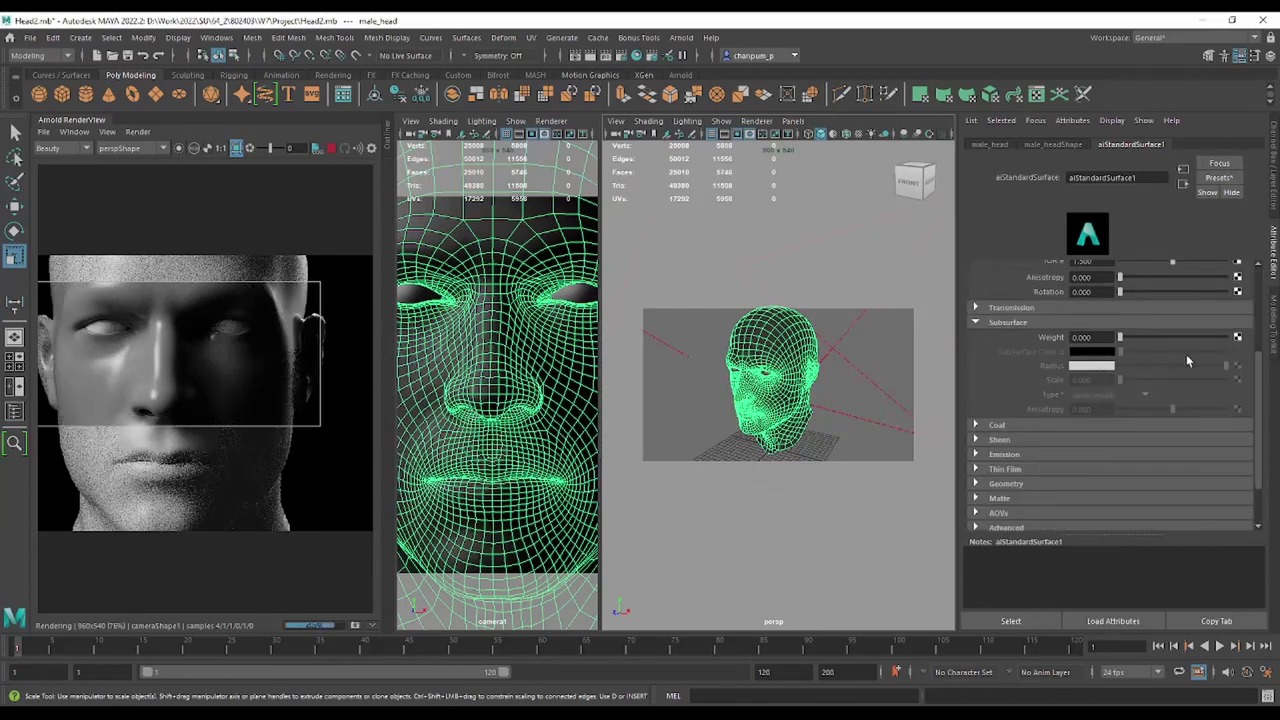
scroll(1170, 345, up, 4)
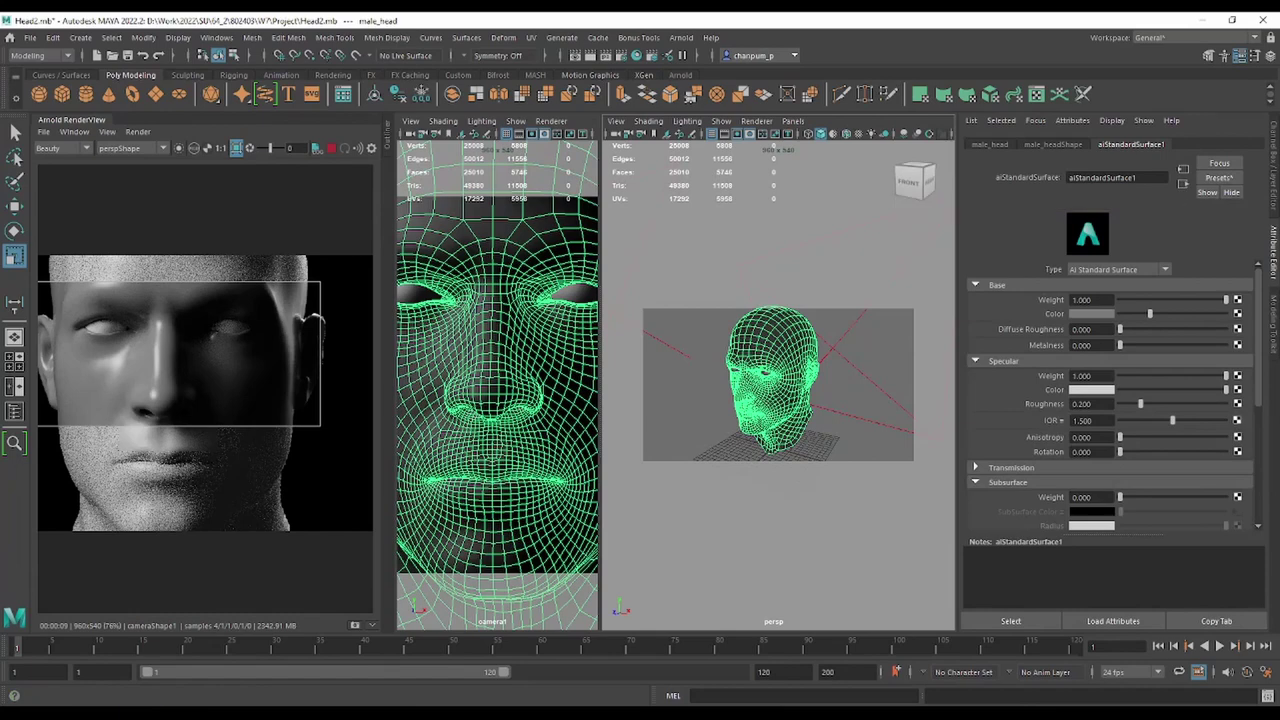
key(alt+Tab)
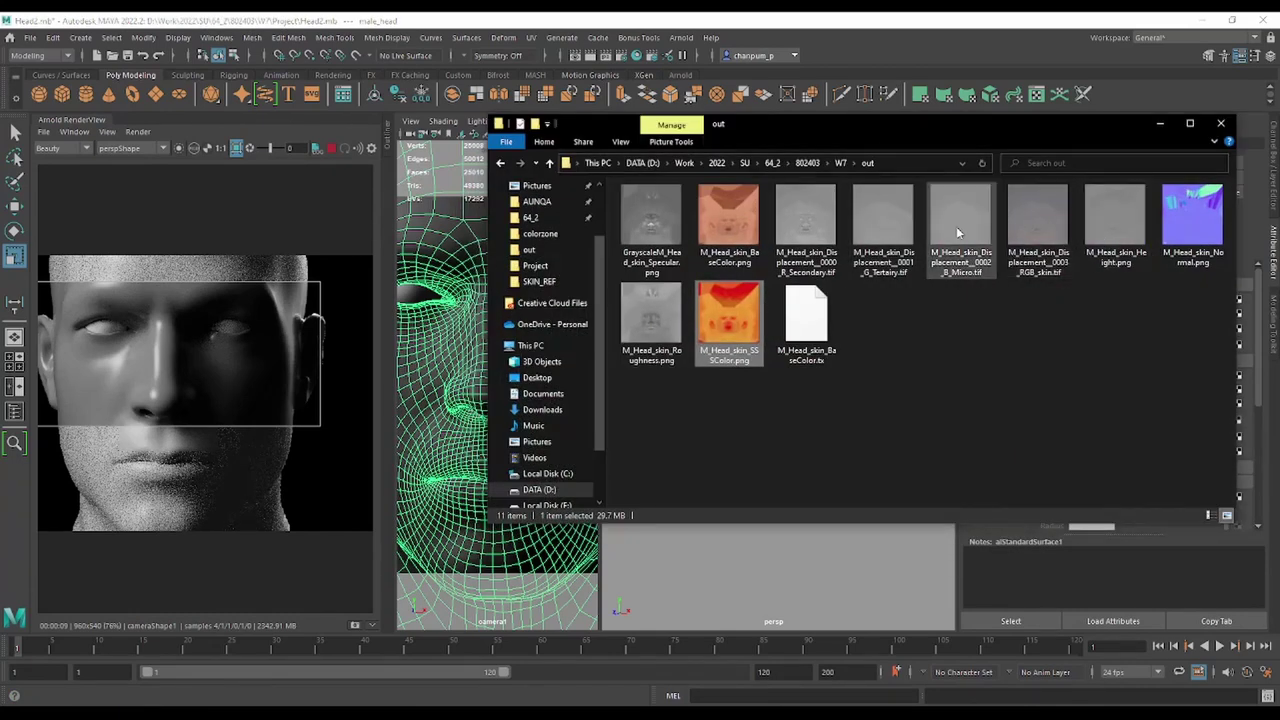
double_click(1127, 226)
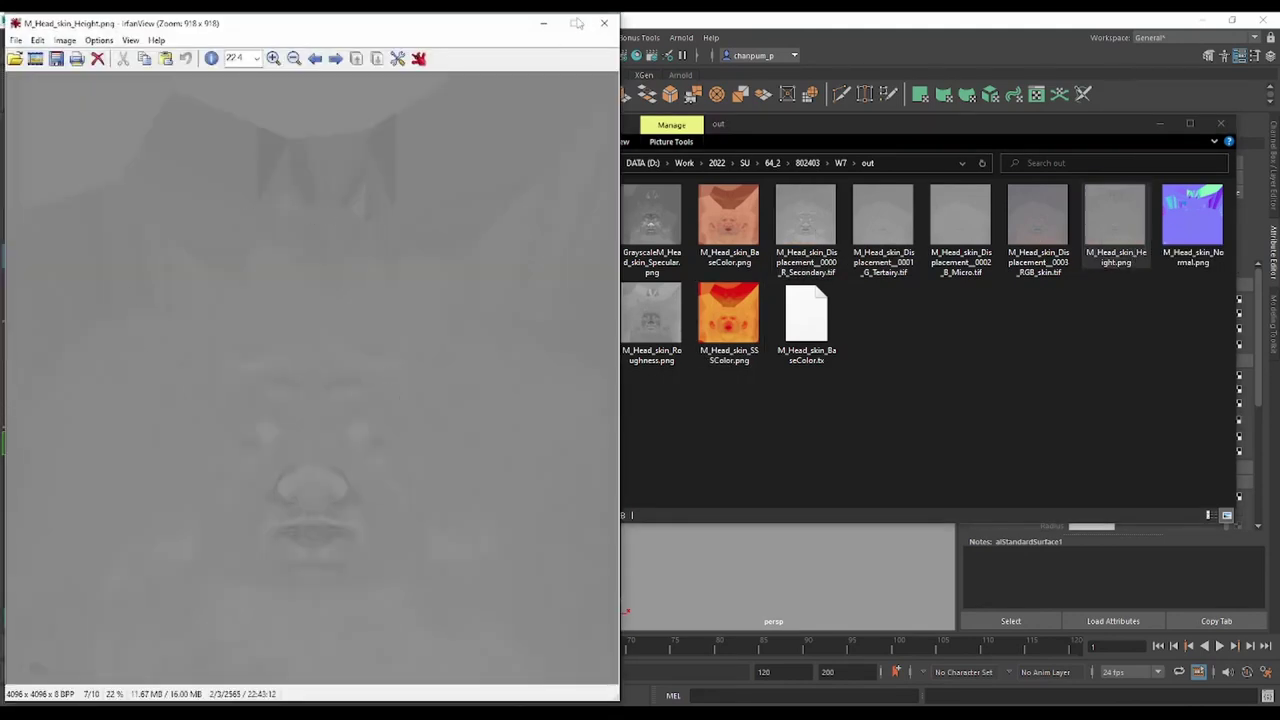
click(604, 22)
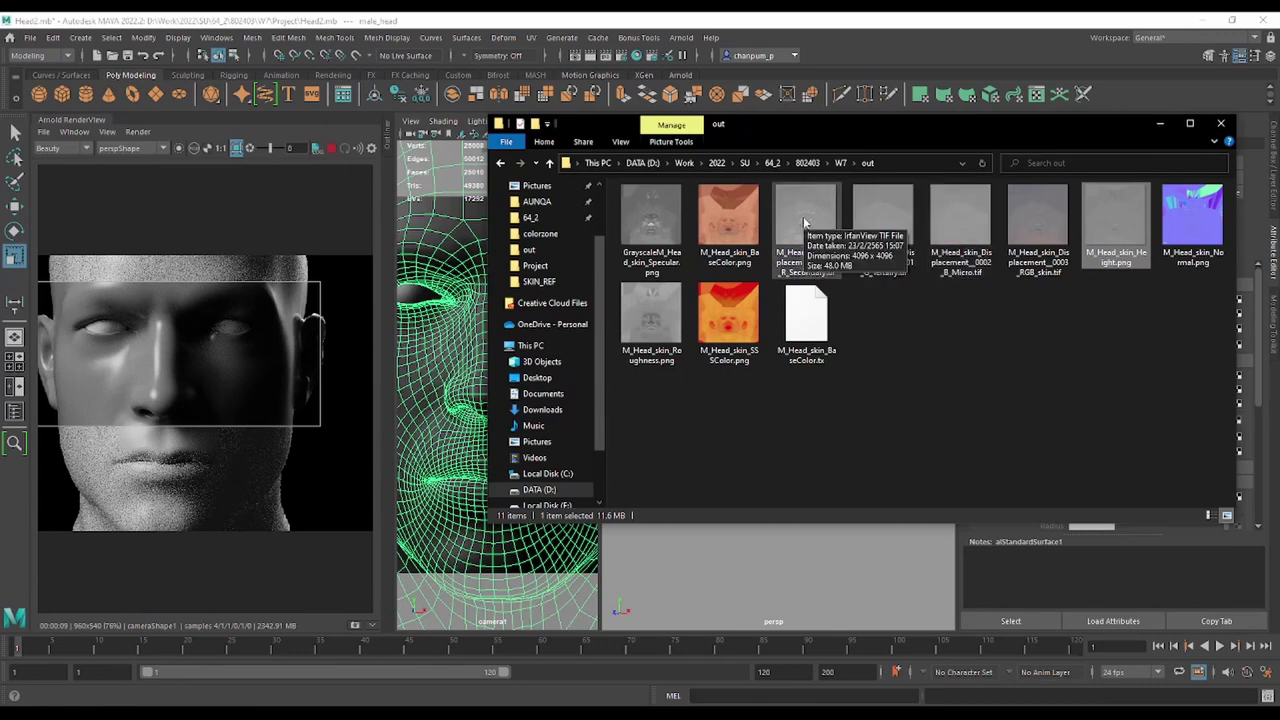
mouse_move(883, 225)
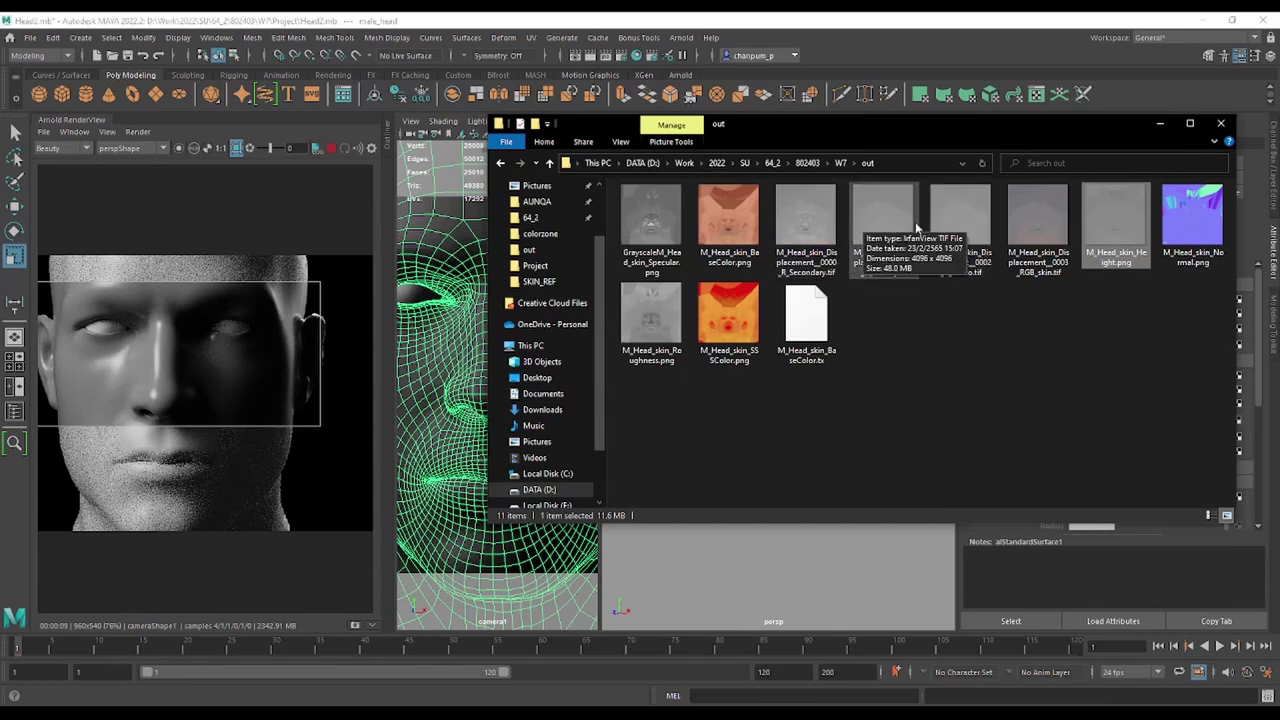
click(1163, 128)
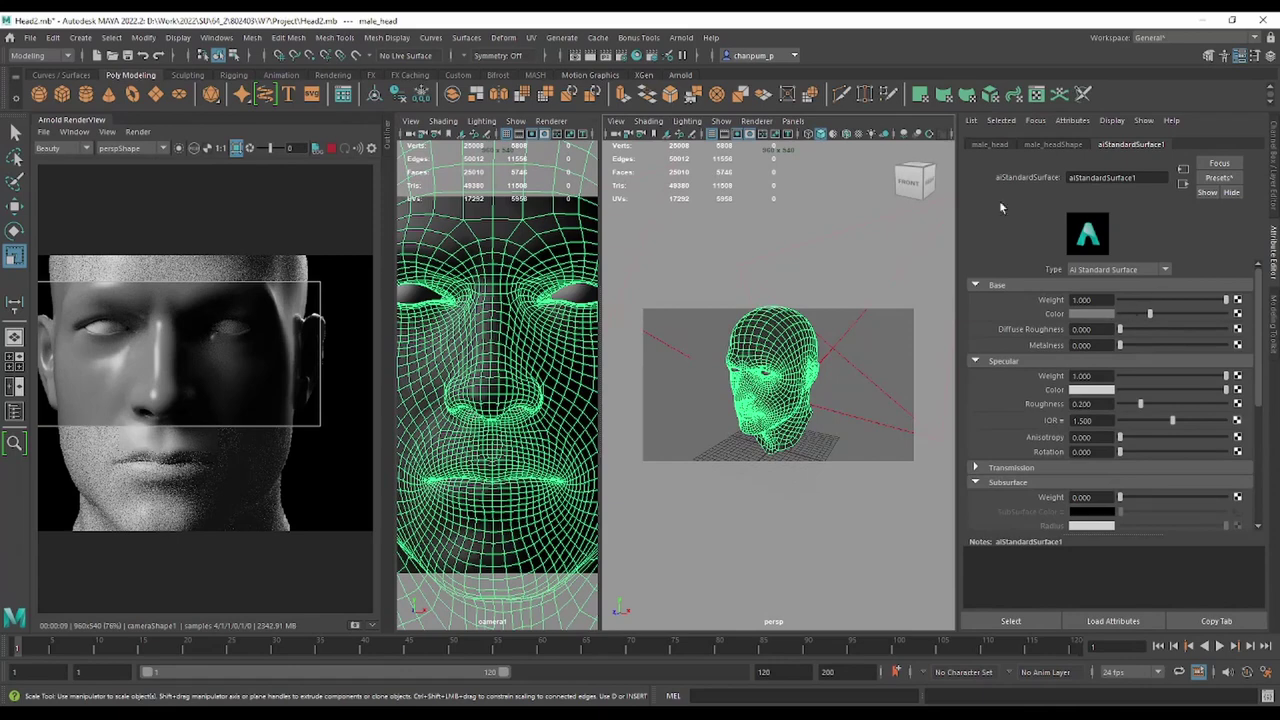
On surfaceShader1SG, connect a new aiImage2 node as Displacement material, then reselect the head.
click(288, 38)
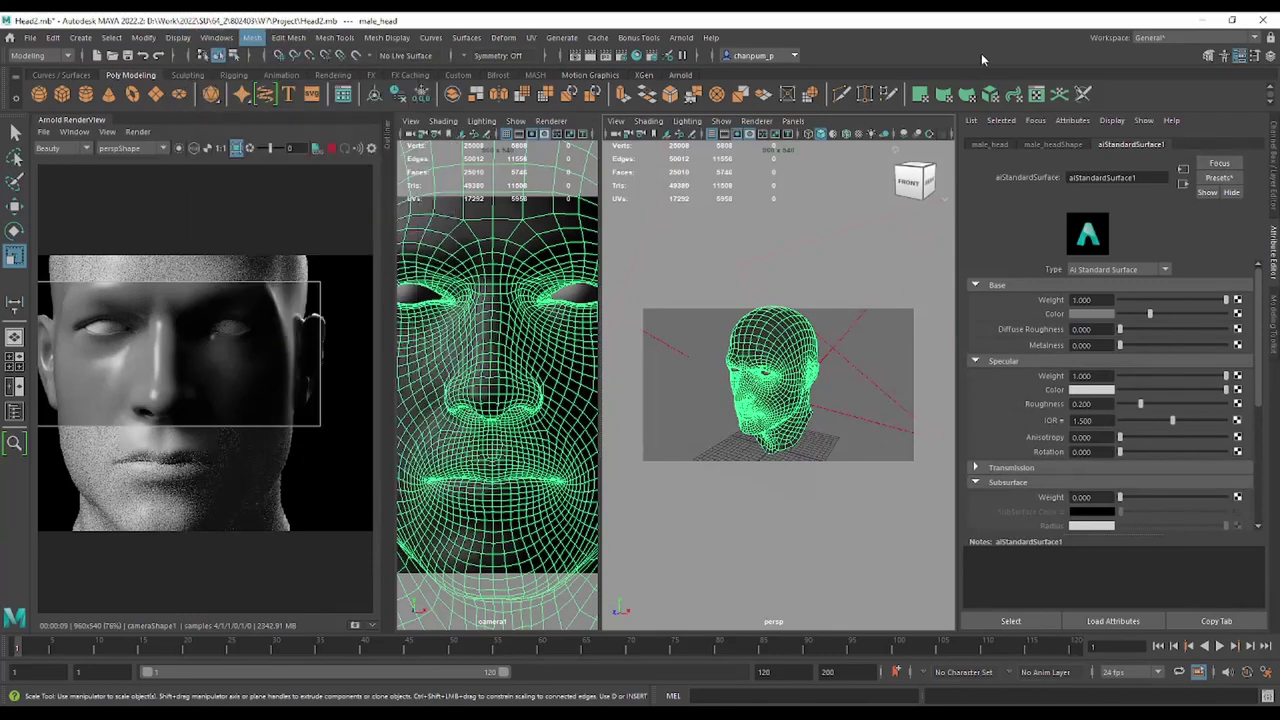
click(1165, 190)
click(1183, 184)
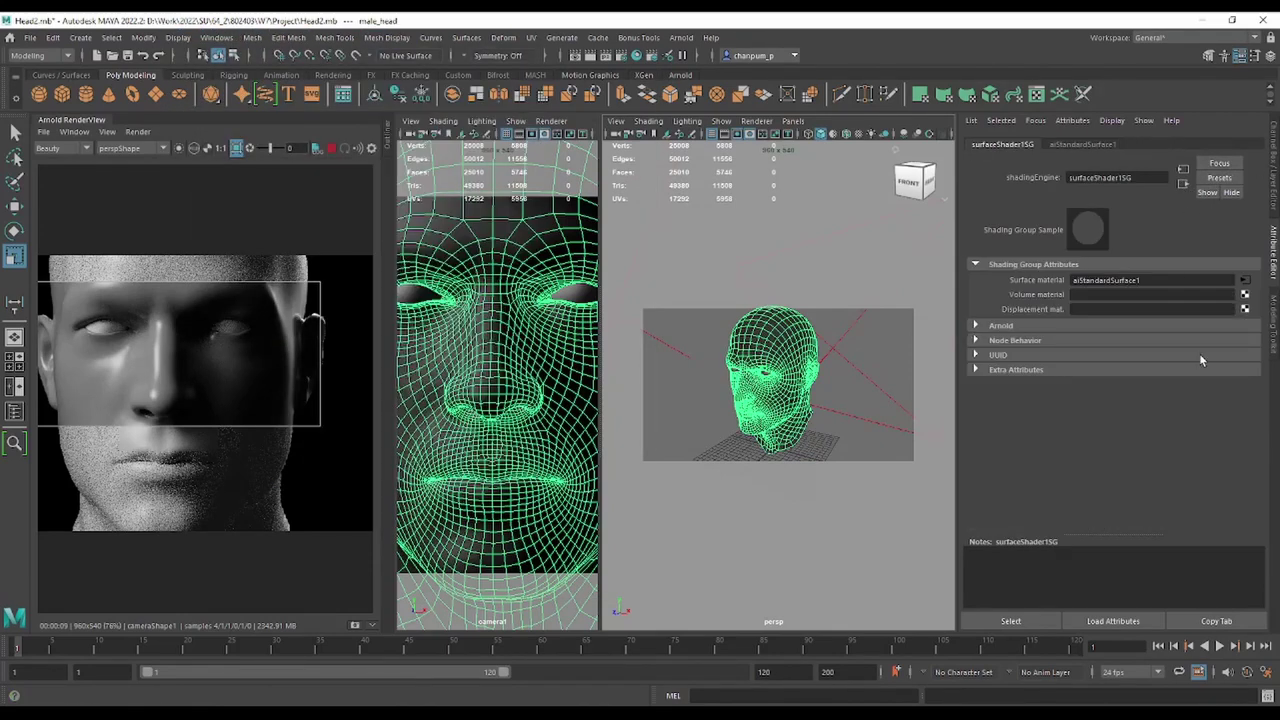
click(1245, 309)
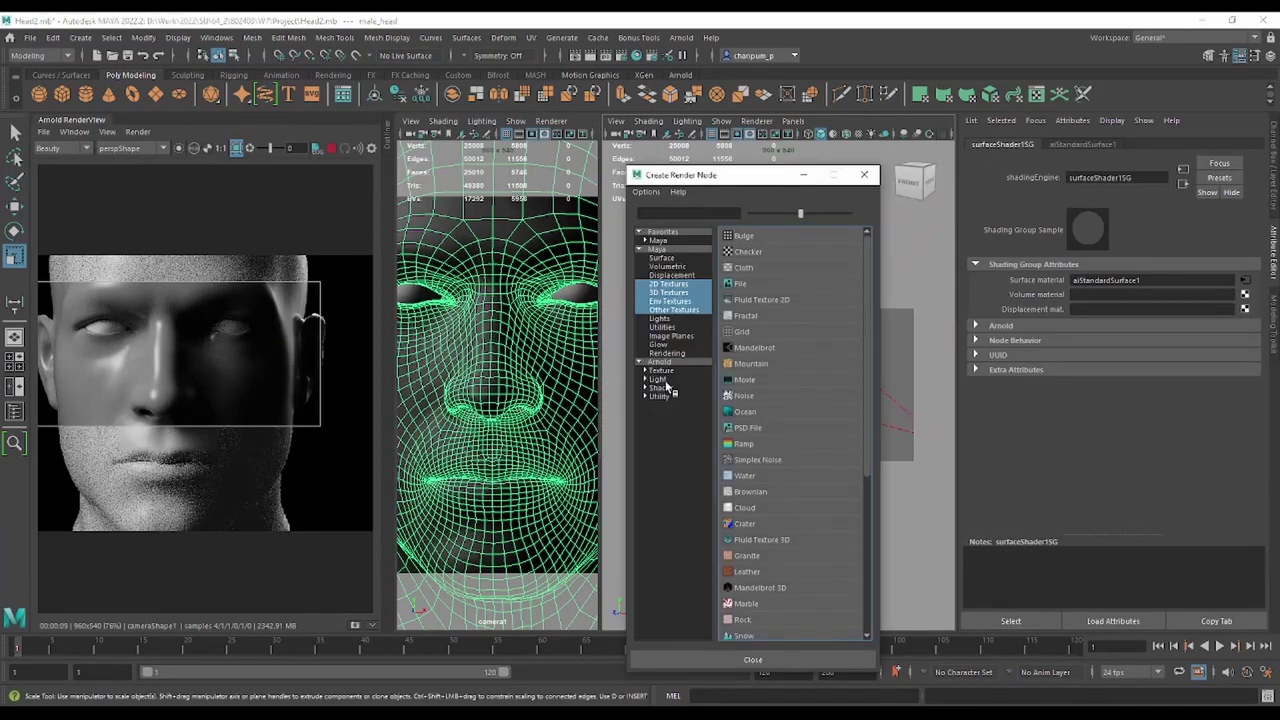
click(663, 363)
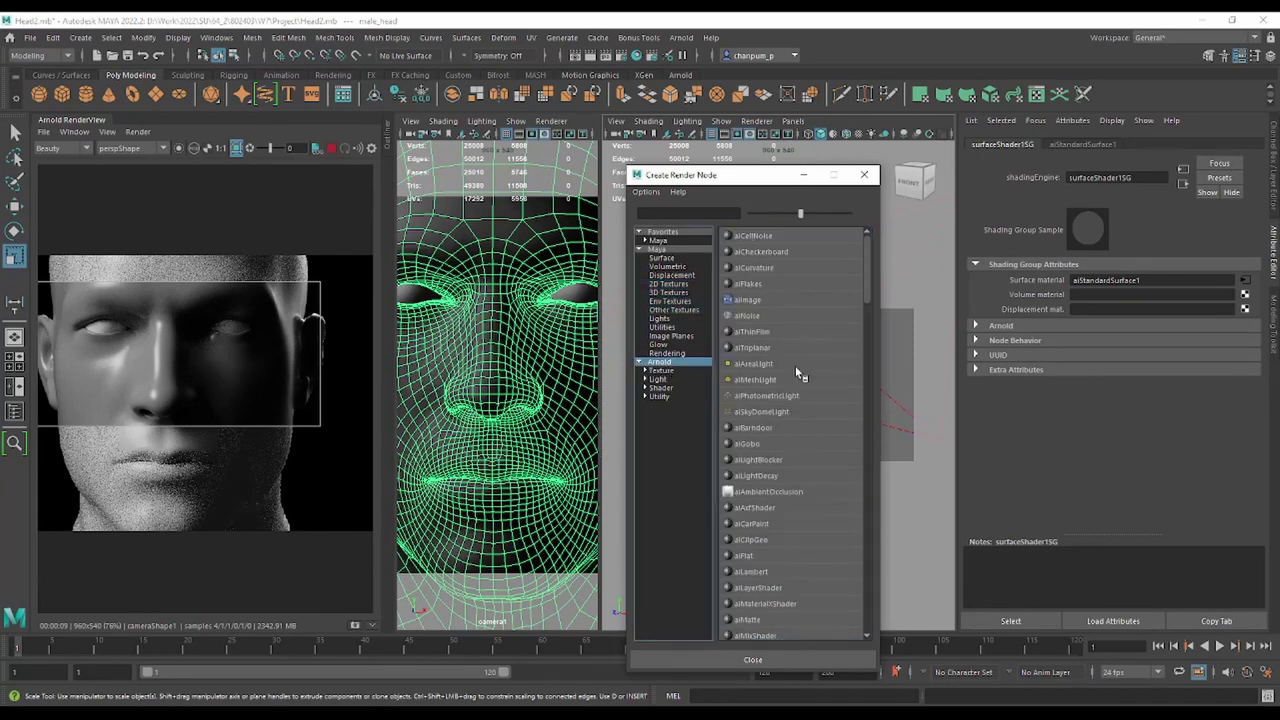
click(759, 301)
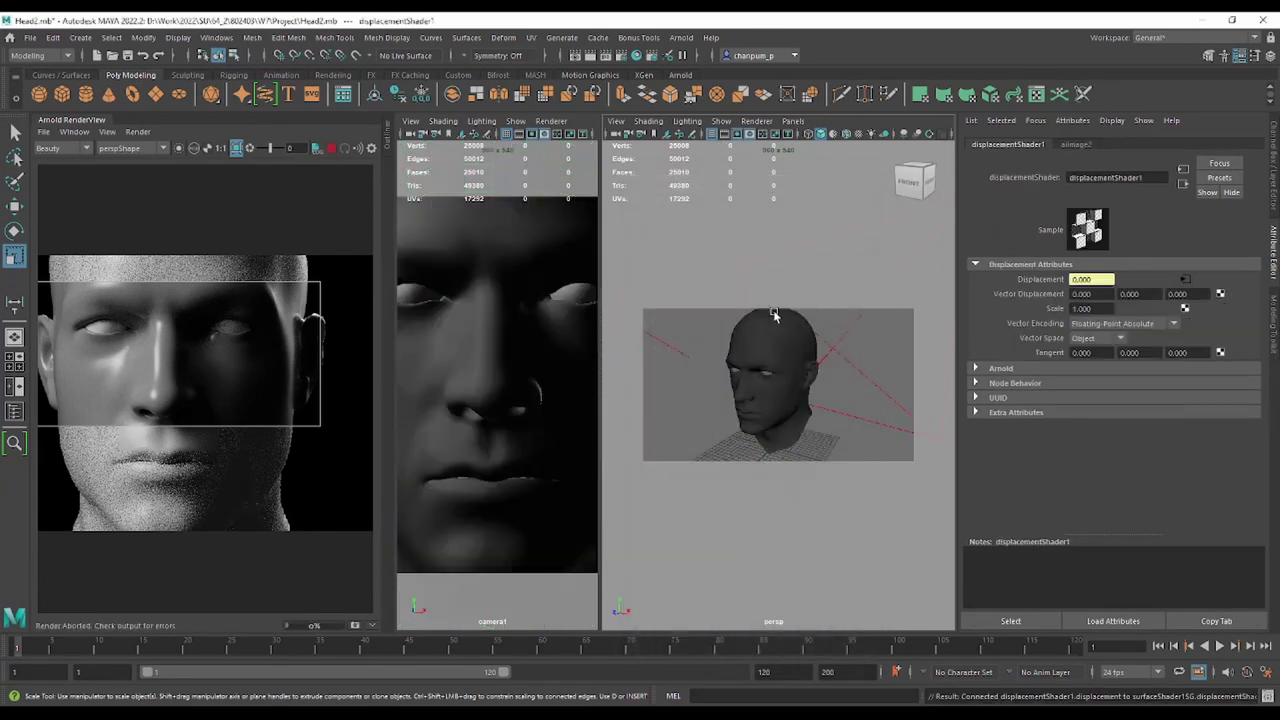
click(769, 323)
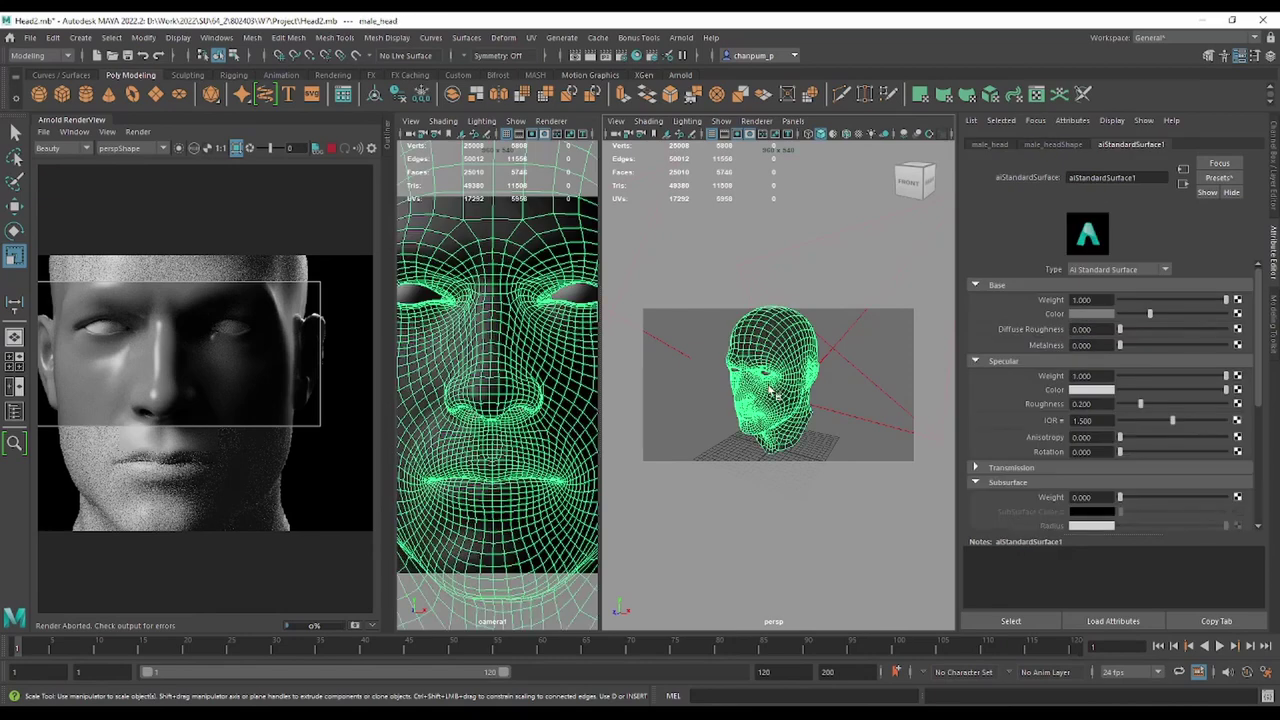
click(224, 38)
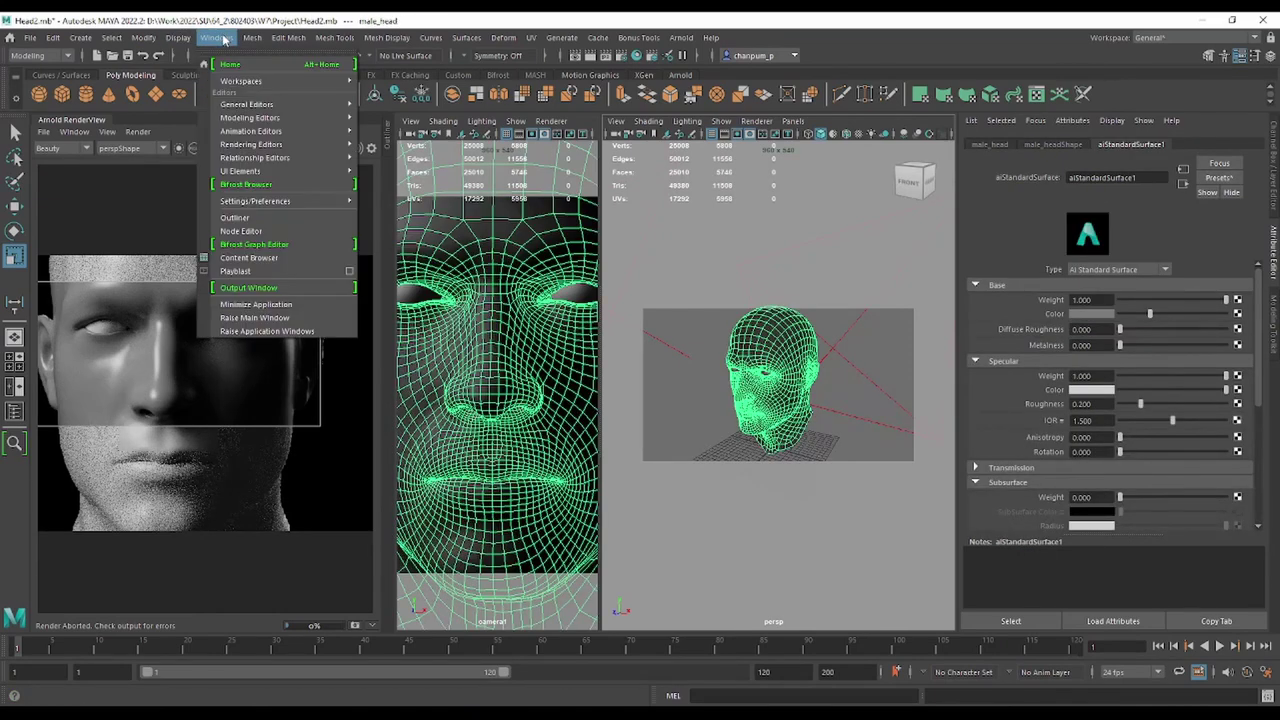
mouse_move(251, 144)
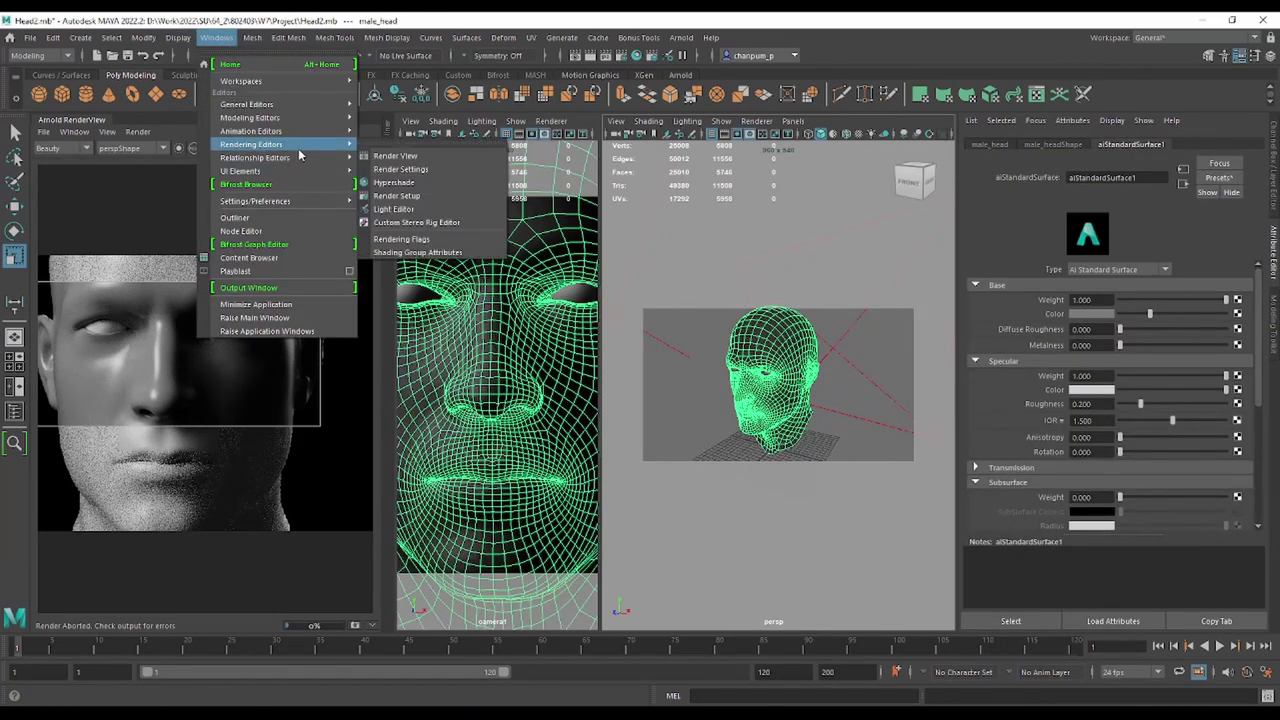
Open Hypershade and graph surfaceShader1SG's full input network.
click(422, 183)
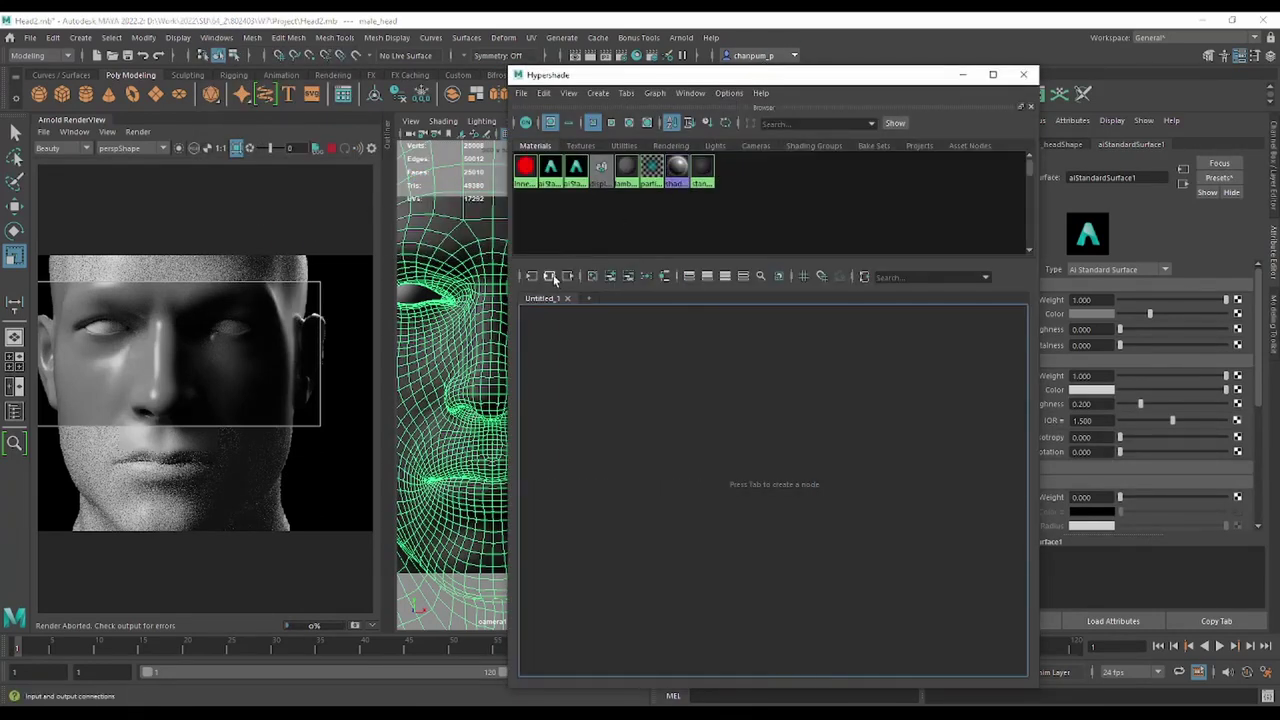
drag(677, 170, 710, 453)
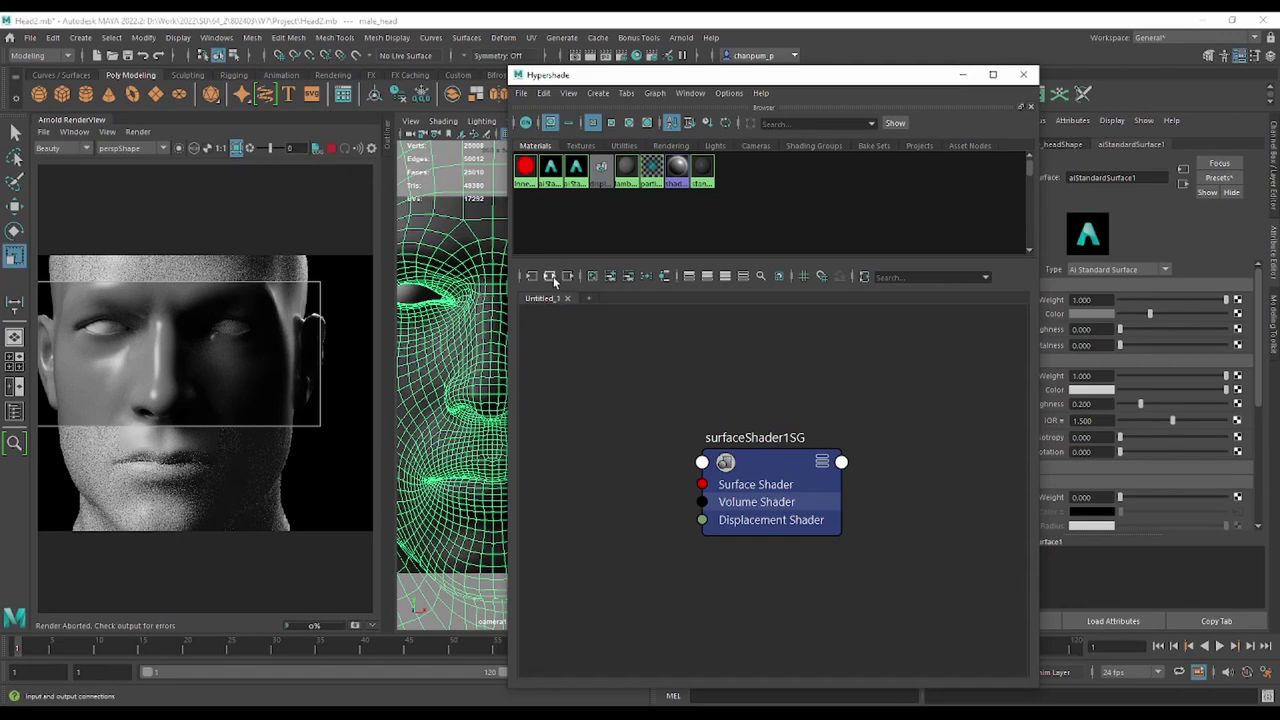
click(794, 458)
click(551, 278)
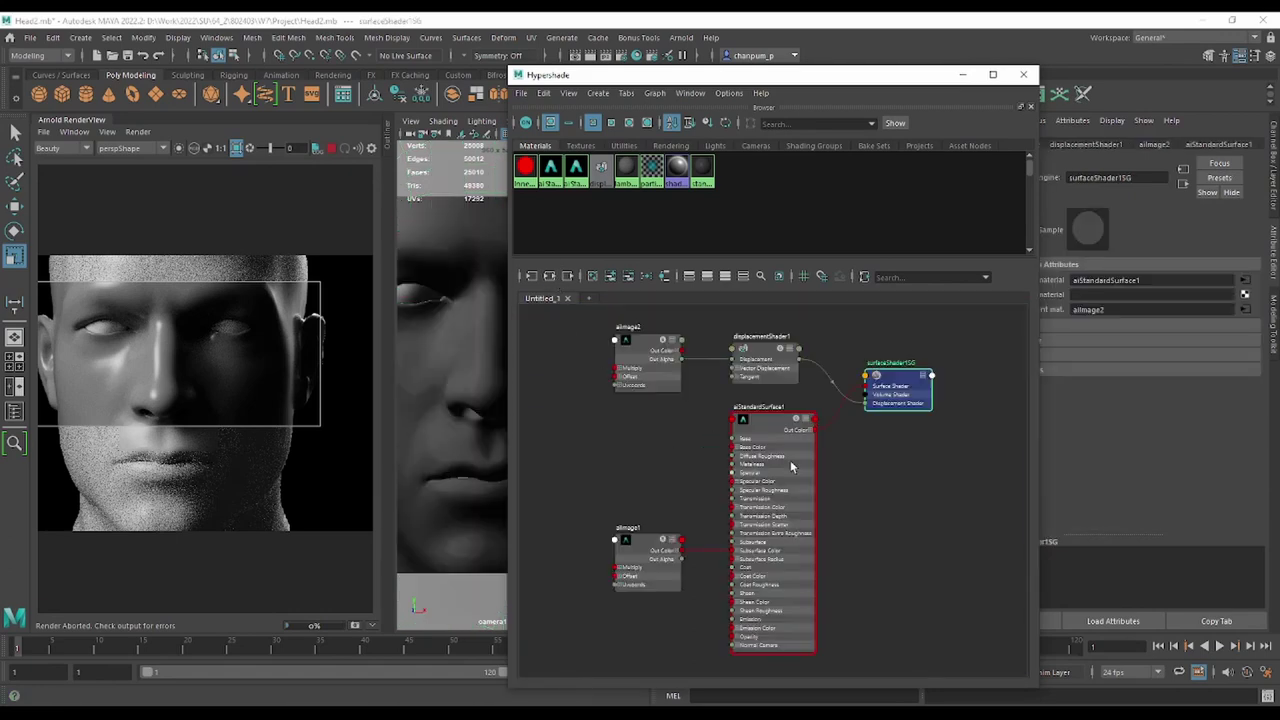
scroll(842, 445, down, 2)
scroll(920, 523, up, 2)
scroll(672, 438, up, 3)
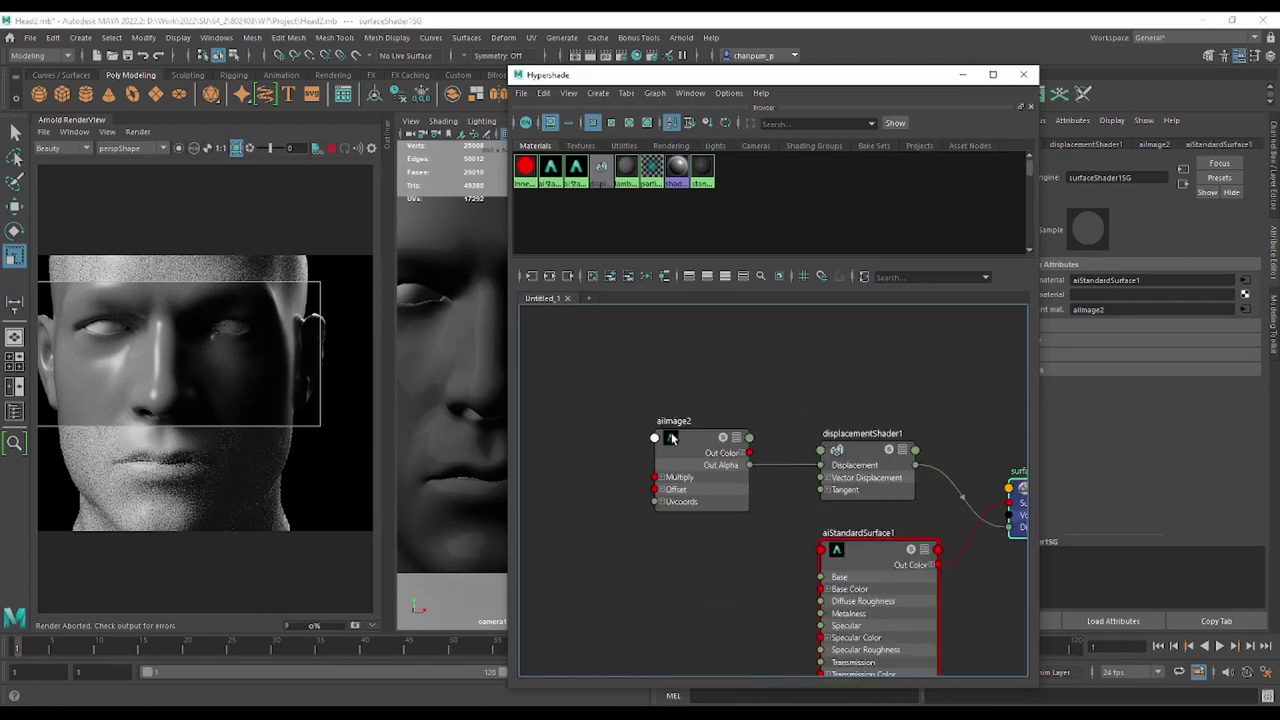
Move the aiImage2 node further left of displacementShader1.
middle_drag(774, 397, 931, 334)
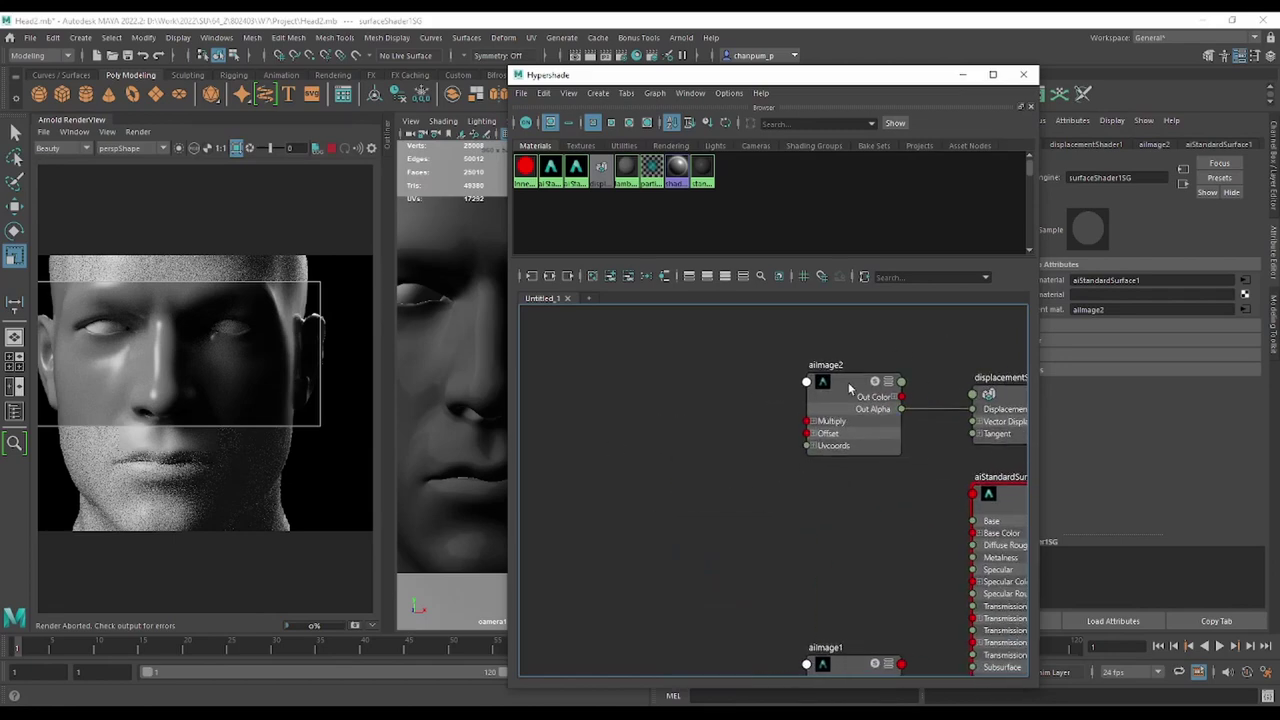
drag(855, 385, 557, 388)
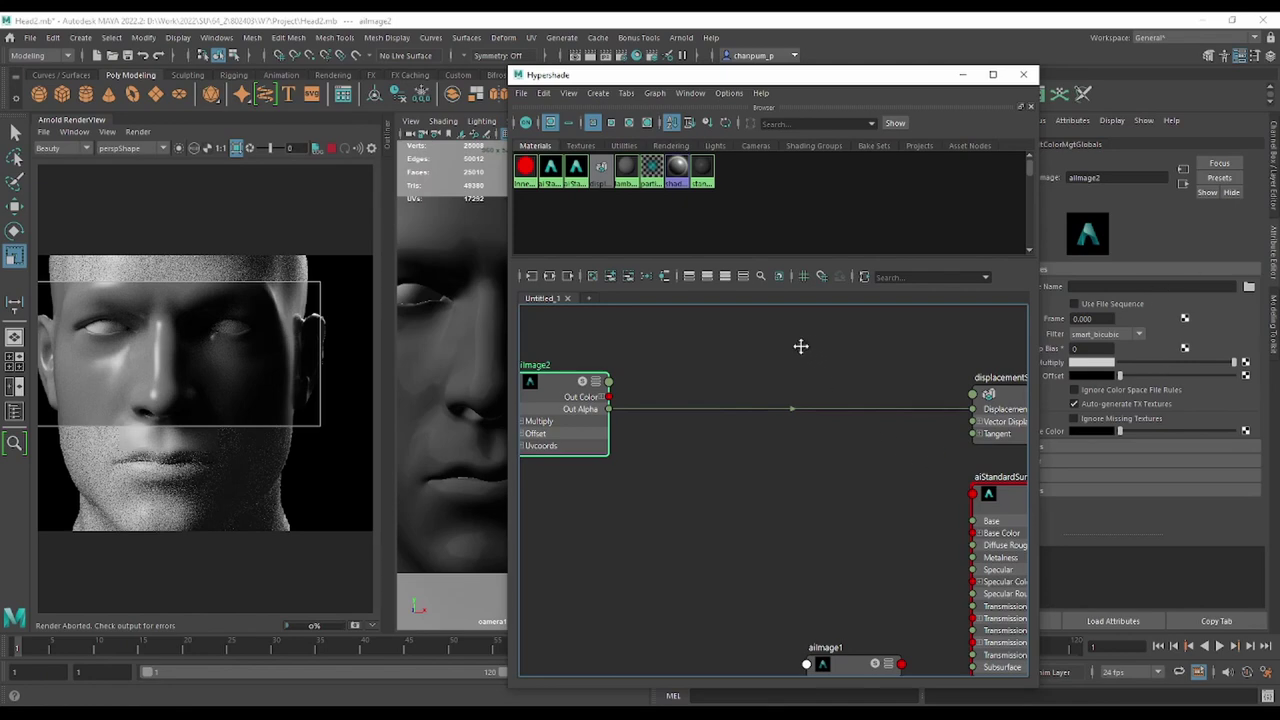
middle_drag(800, 346, 820, 346)
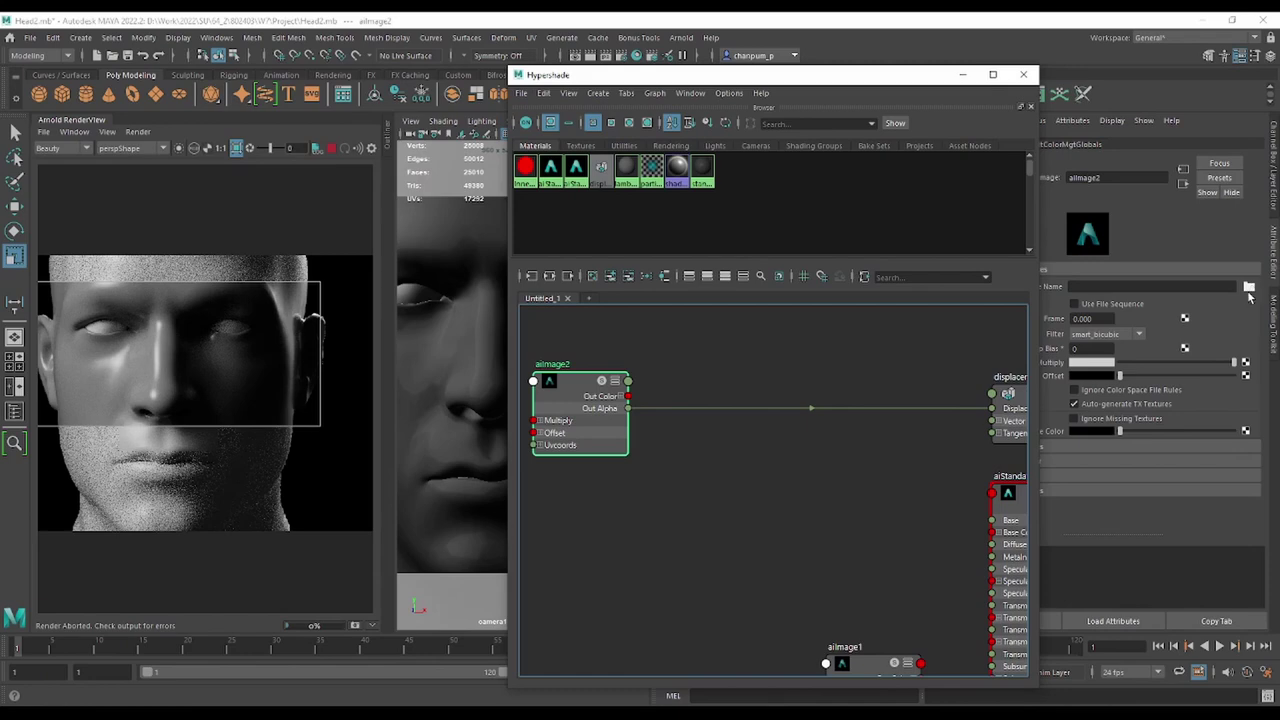
Load M_Head_skin_Displacement__0000_R_Secondary.tif into aiImage2, then select the head mesh.
click(1248, 288)
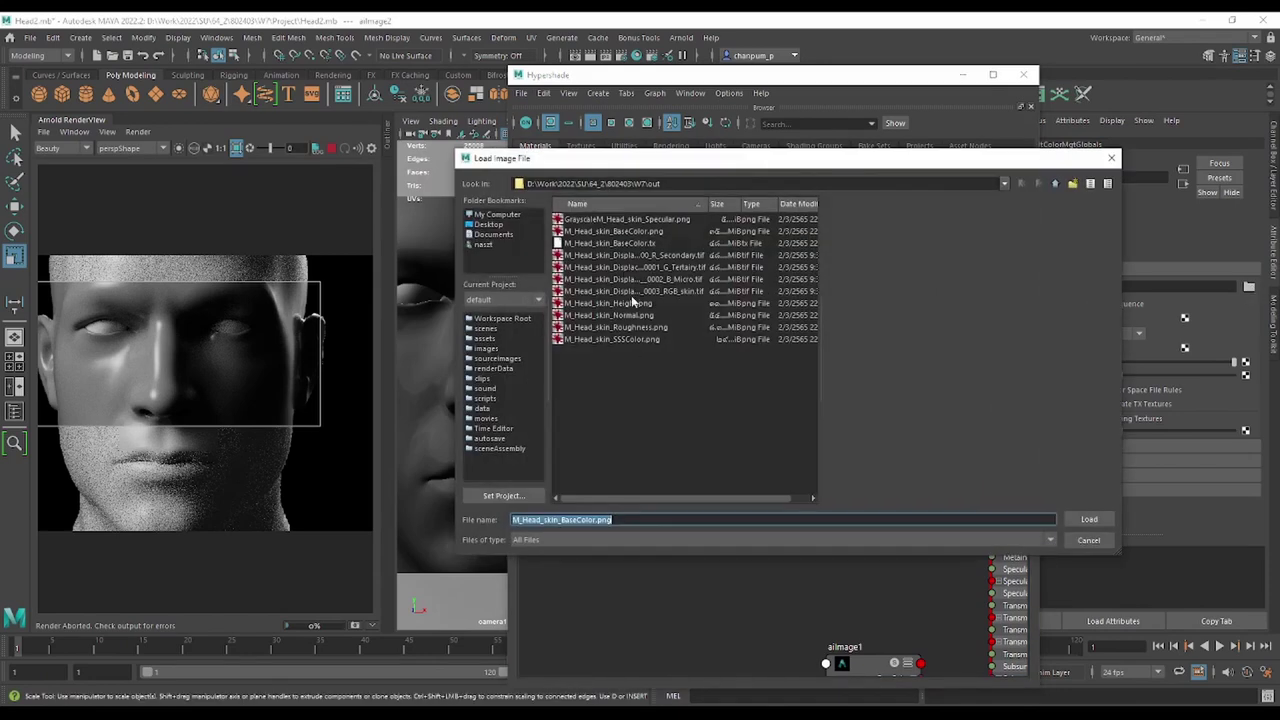
click(693, 258)
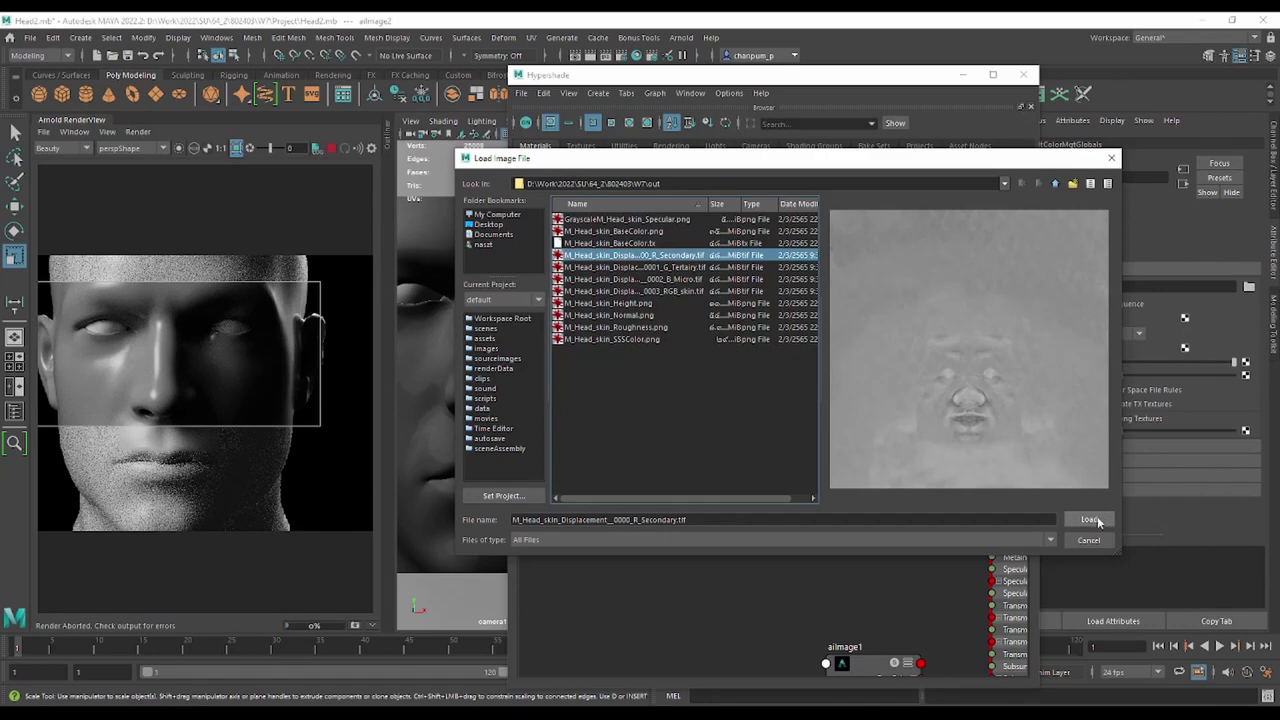
click(1090, 520)
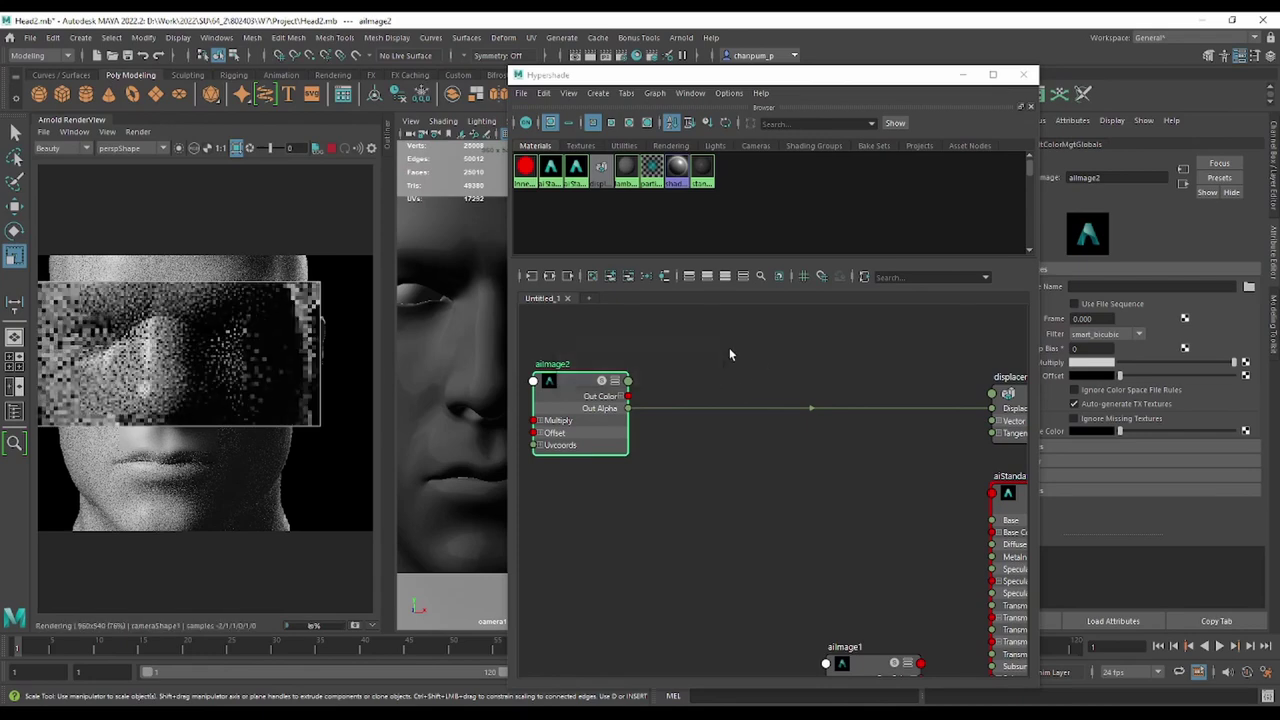
alt+middle_drag(680, 357, 905, 355)
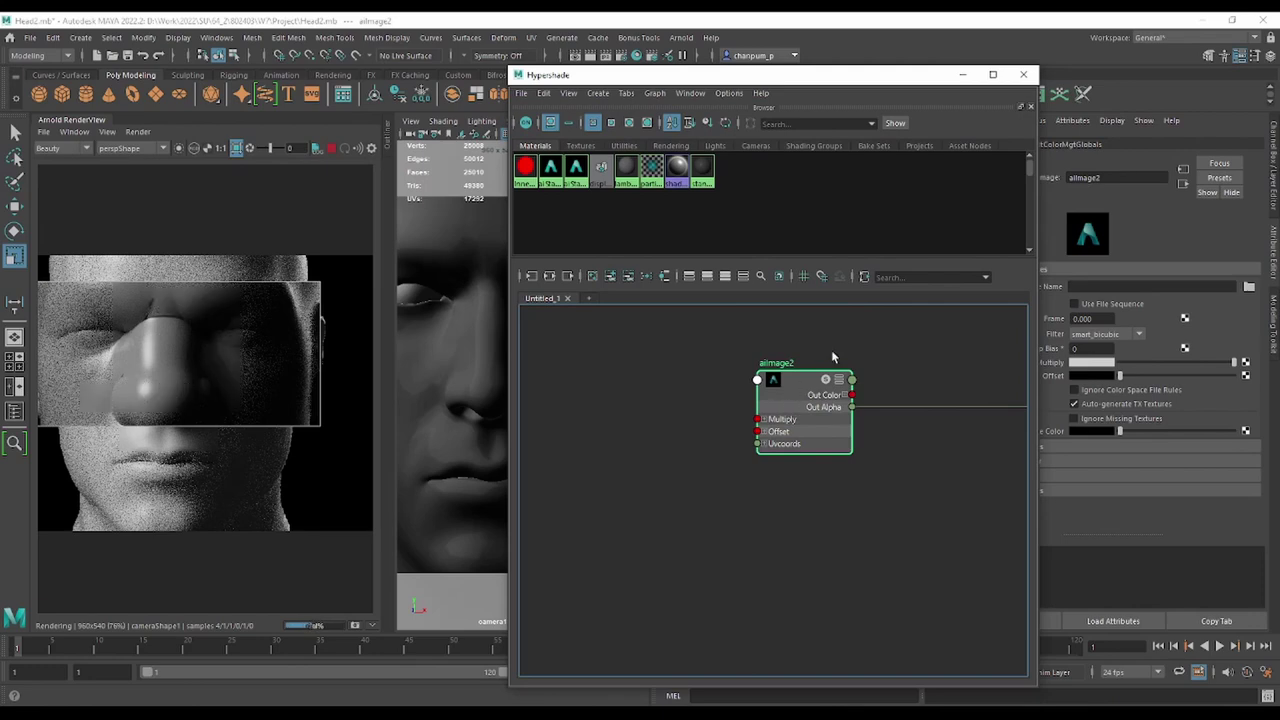
click(426, 250)
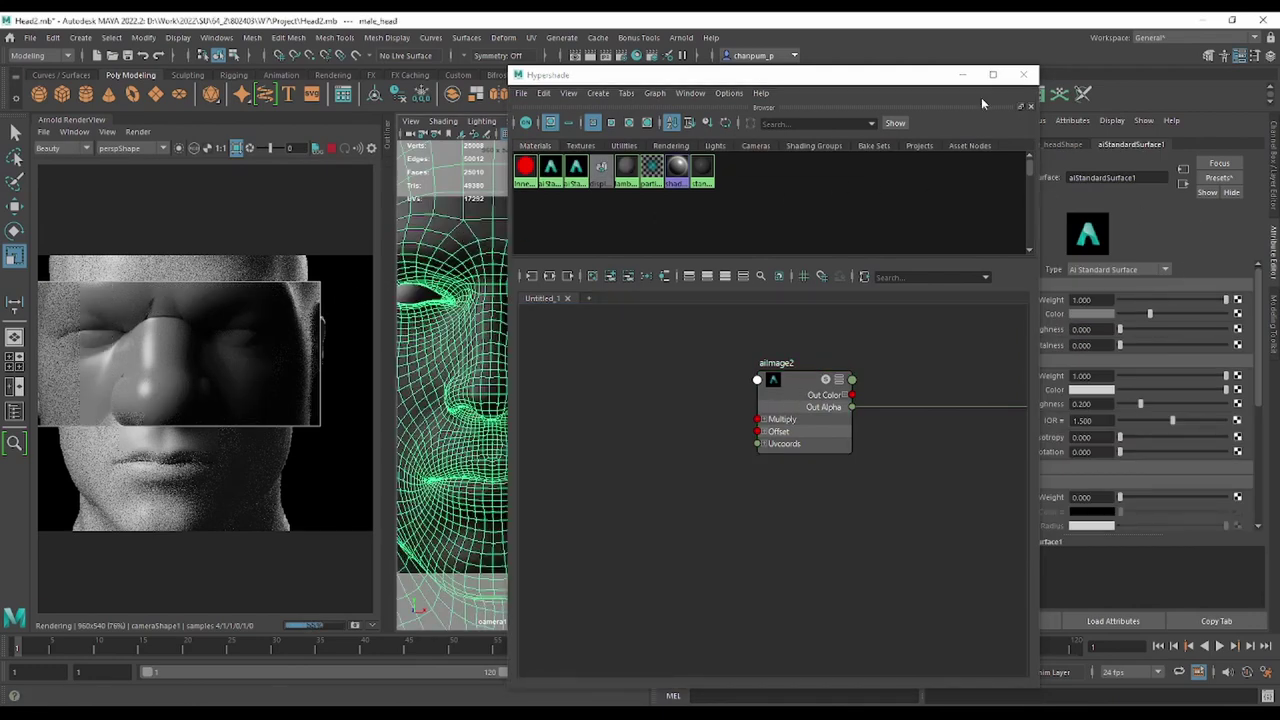
Set the head mesh's Arnold subdivision to catclark with 2 iterations.
drag(935, 78, 785, 102)
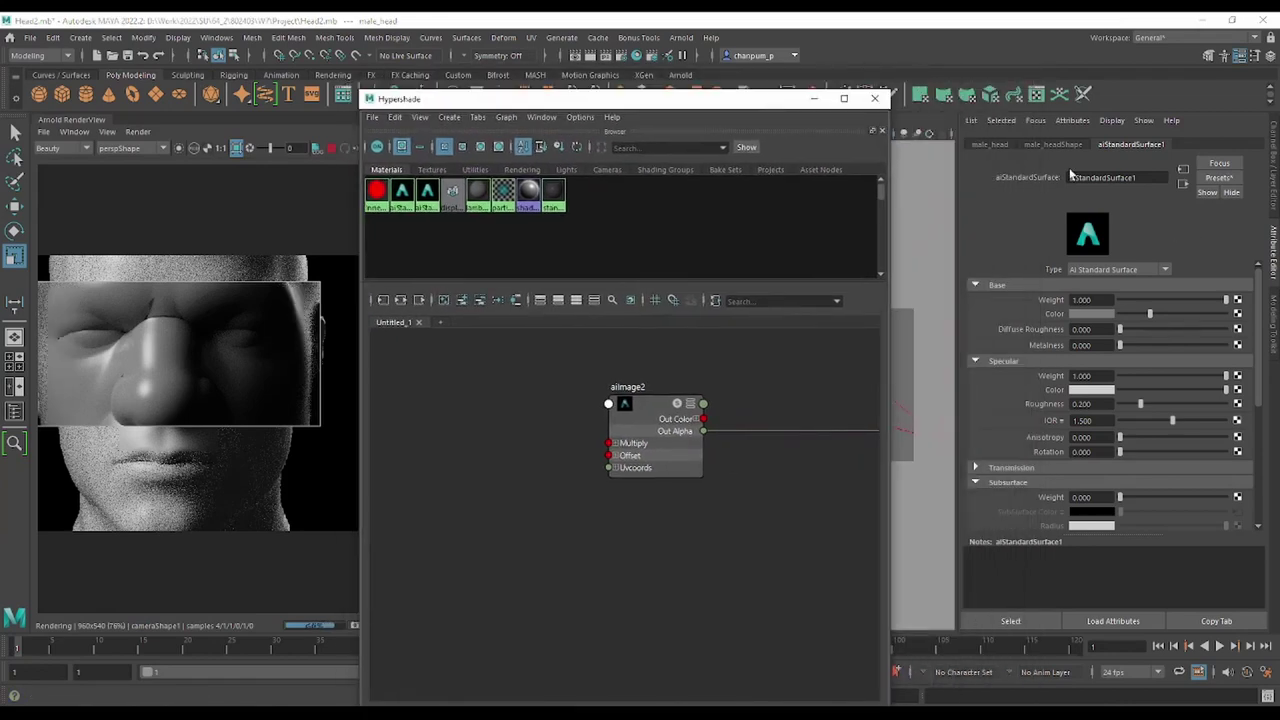
click(1045, 145)
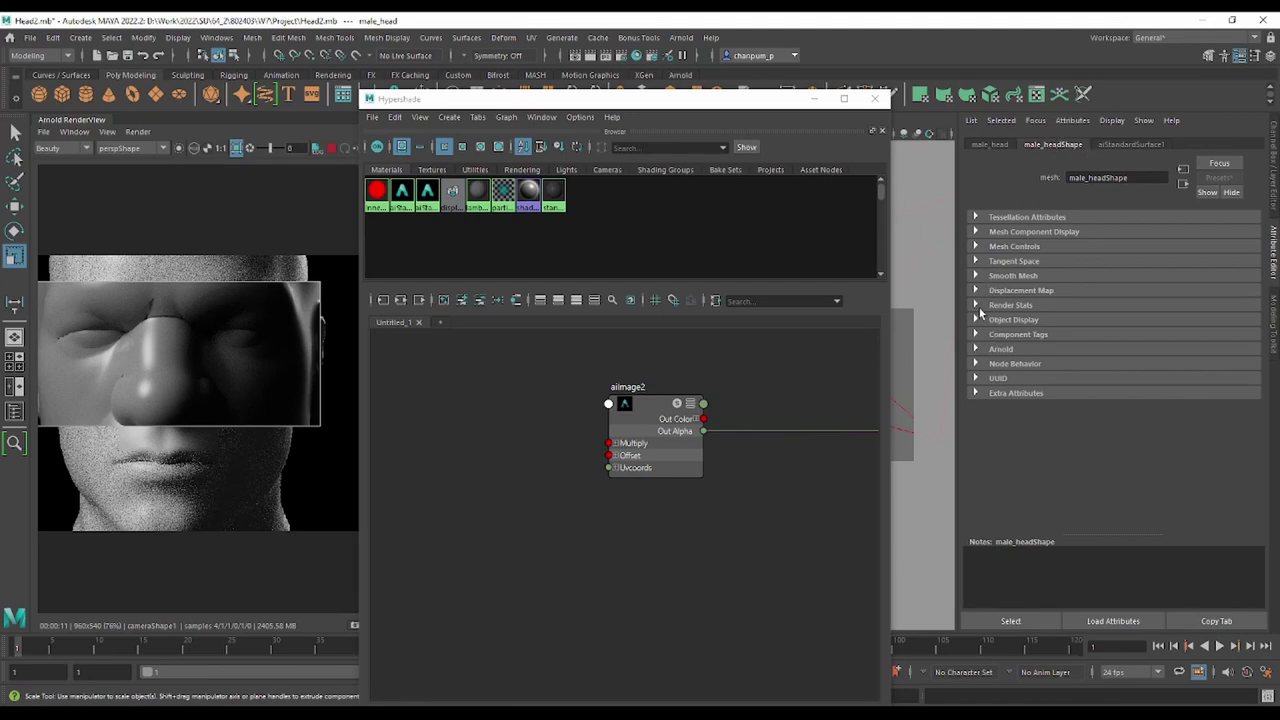
click(977, 349)
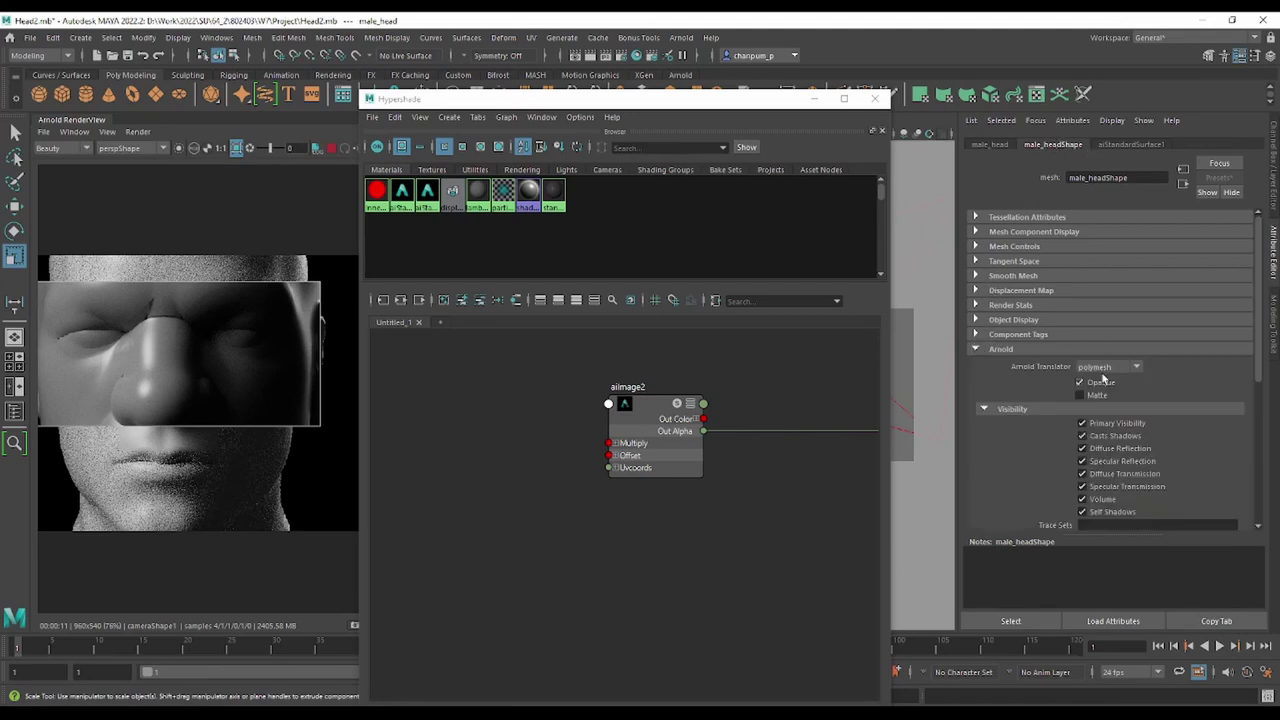
scroll(1103, 372, down, 3)
scroll(1103, 372, down, 3)
scroll(1103, 372, down, 2)
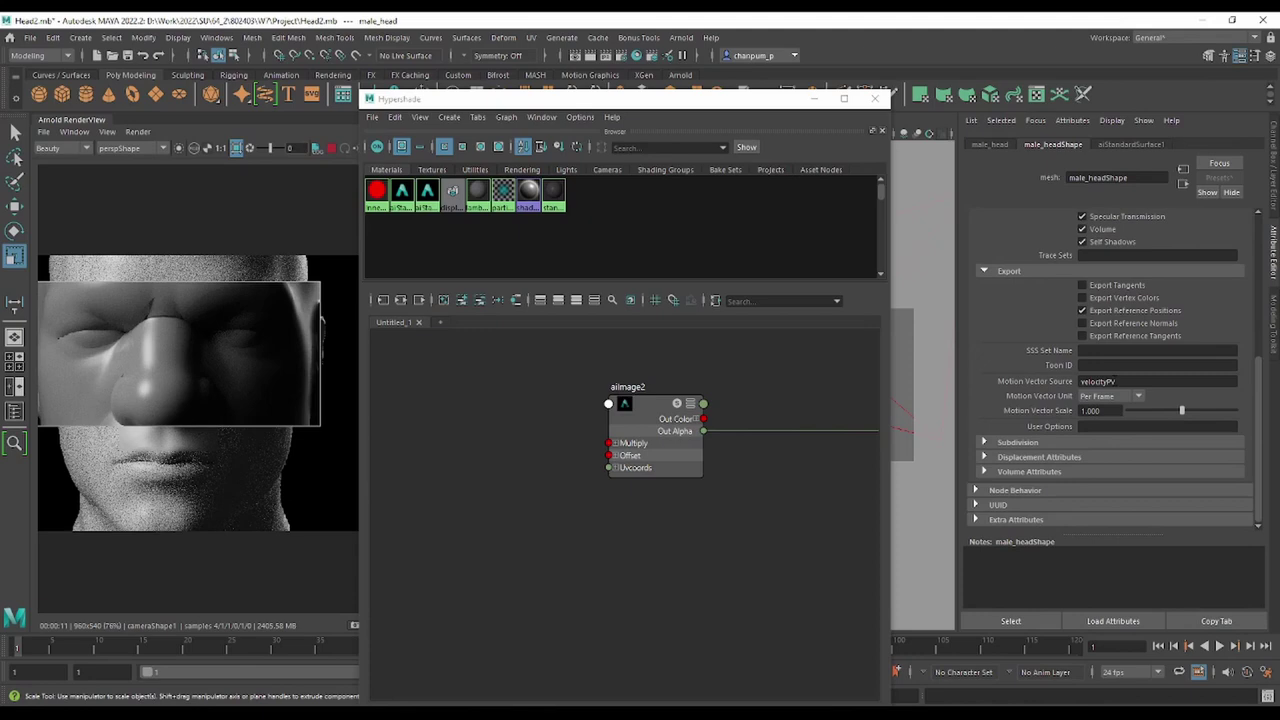
click(1018, 442)
scroll(1190, 447, down, 3)
click(1110, 342)
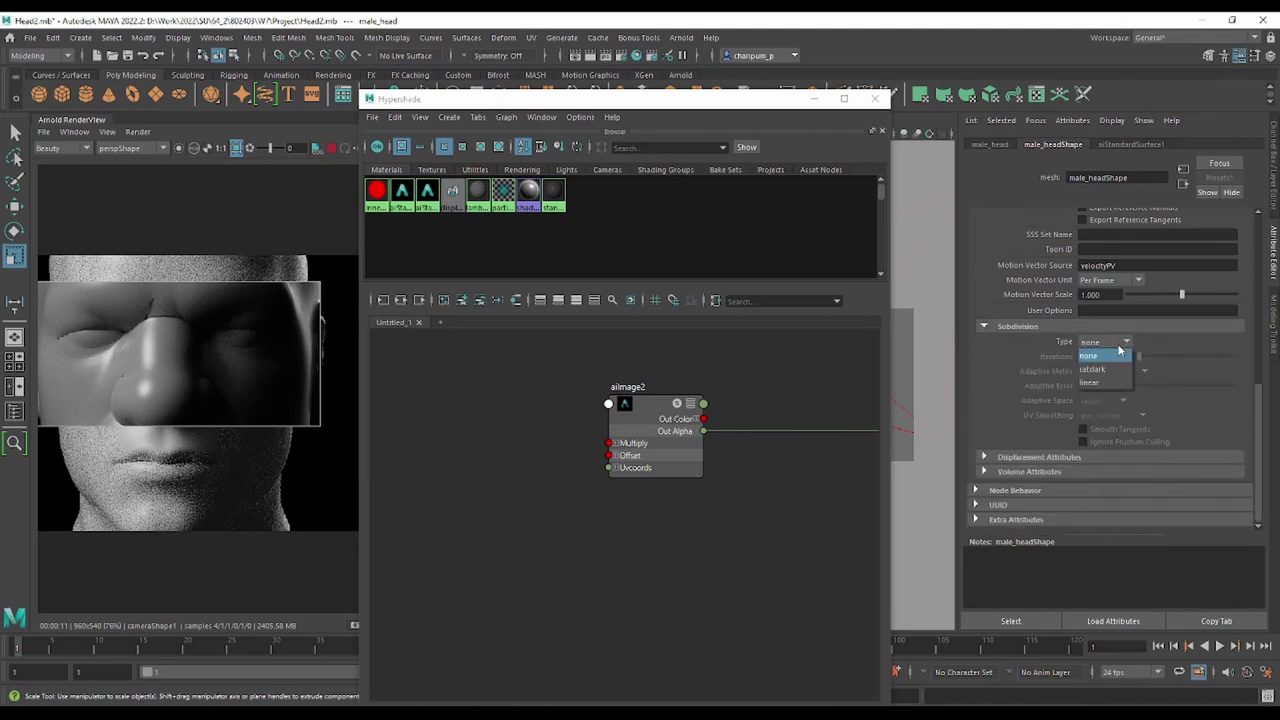
click(1100, 370)
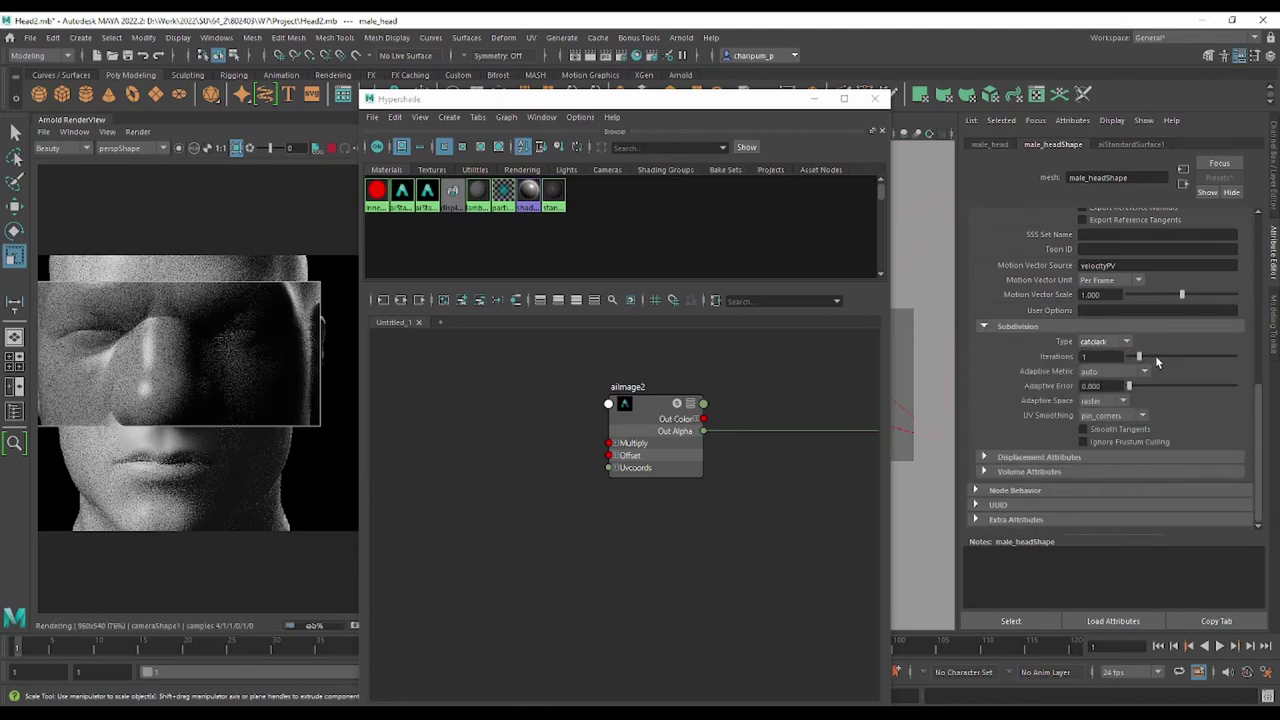
drag(1157, 362, 1151, 357)
Set the head's displacement height to 0.1 and bounds padding to 1.
click(1030, 457)
scroll(1150, 420, down, 2)
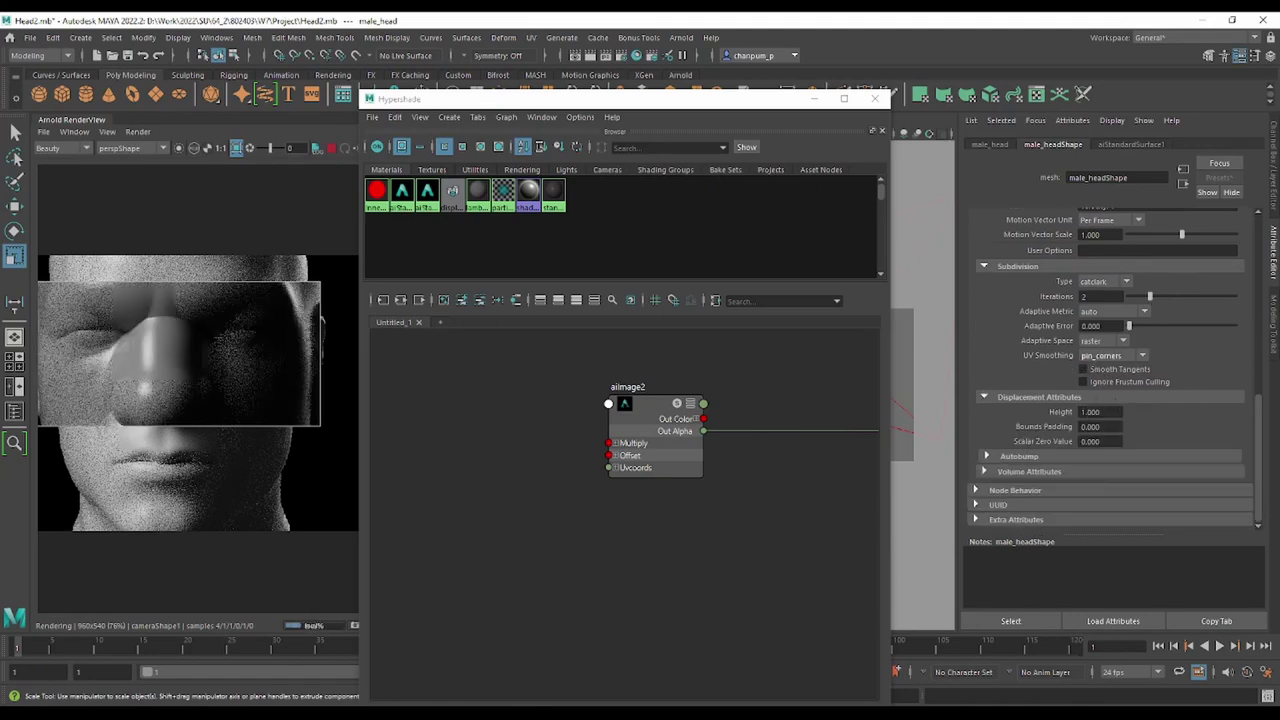
click(1098, 412)
text(0.1)
key(Return)
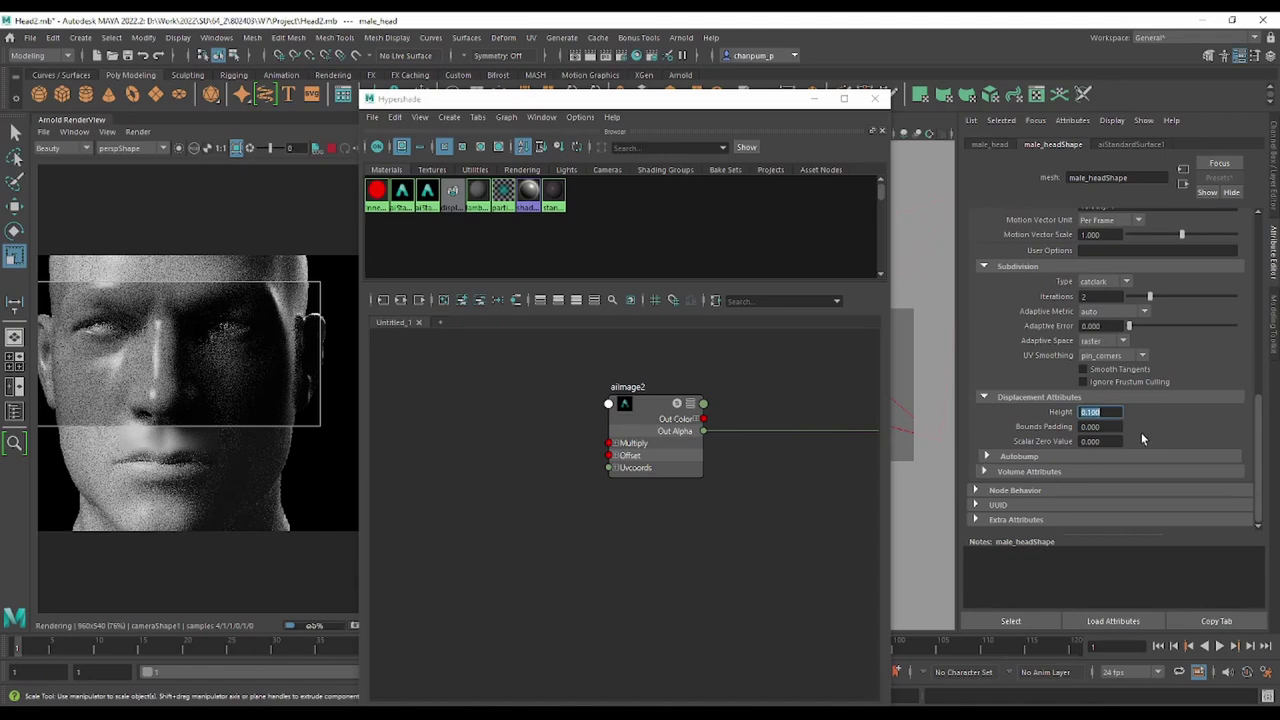
key(Tab)
text(1)
key(Return)
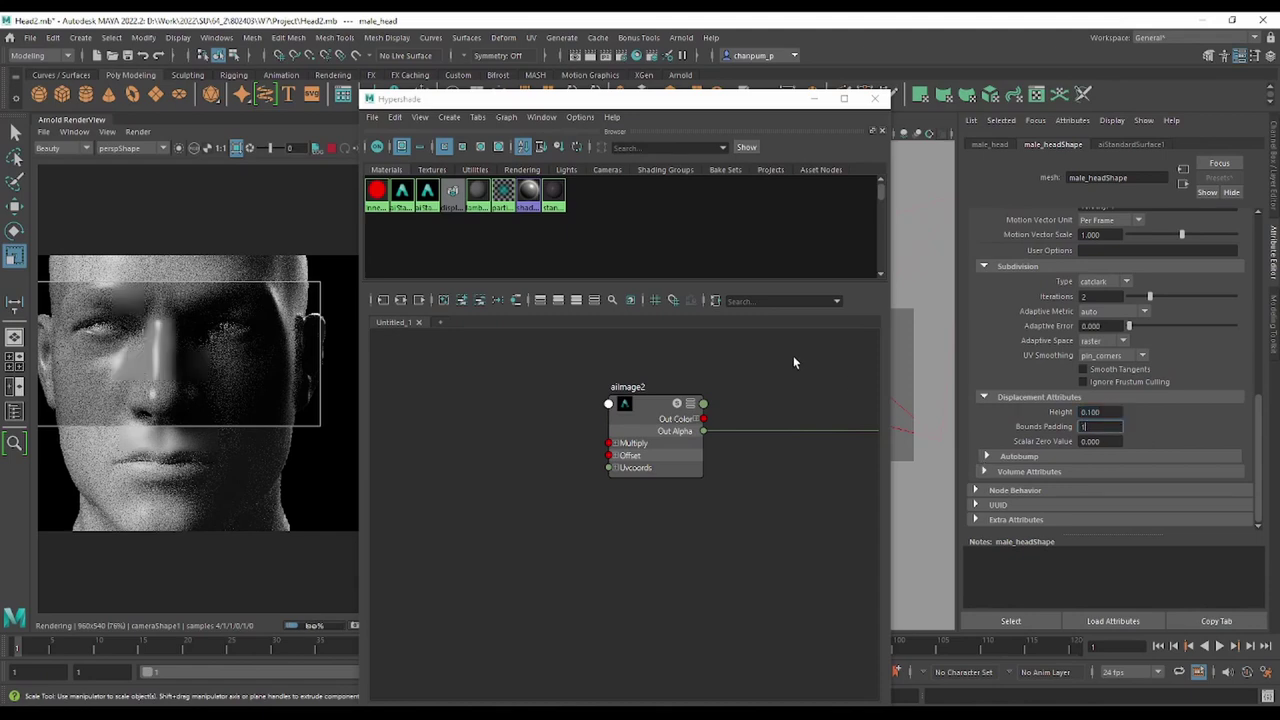
scroll(162, 368, up, 2)
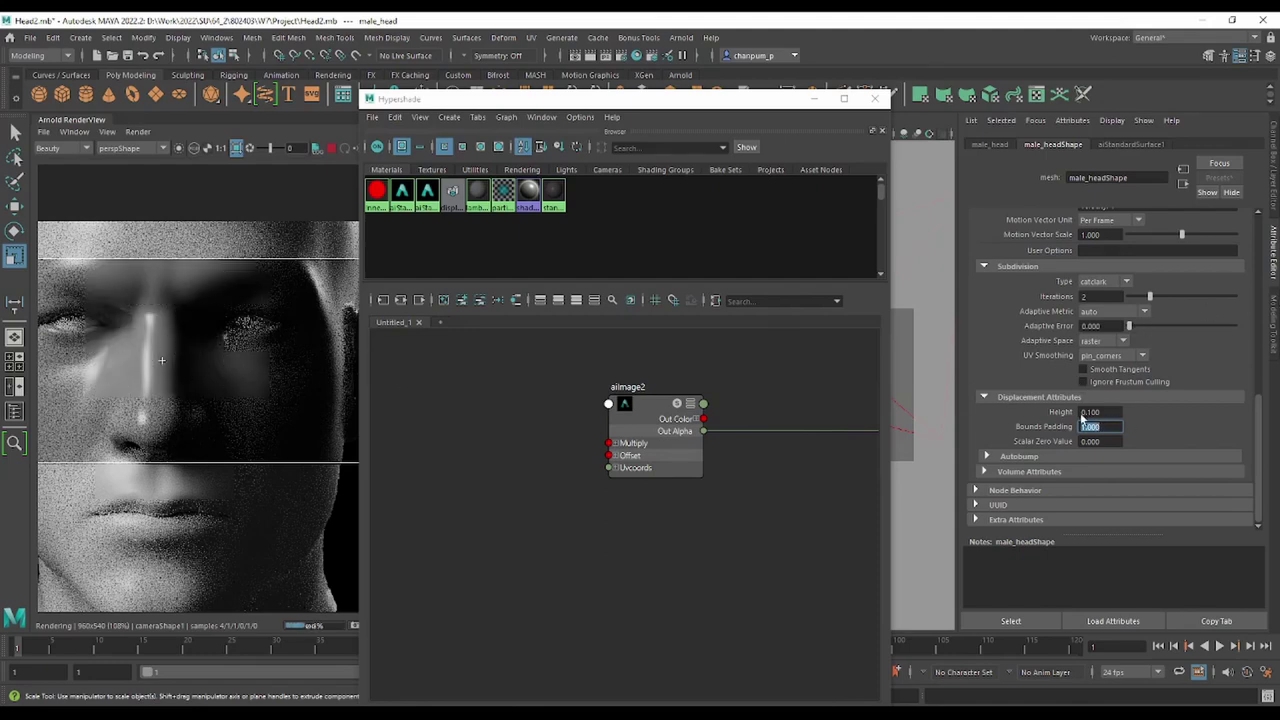
scroll(1171, 347, up, 3)
scroll(1000, 343, up, 3)
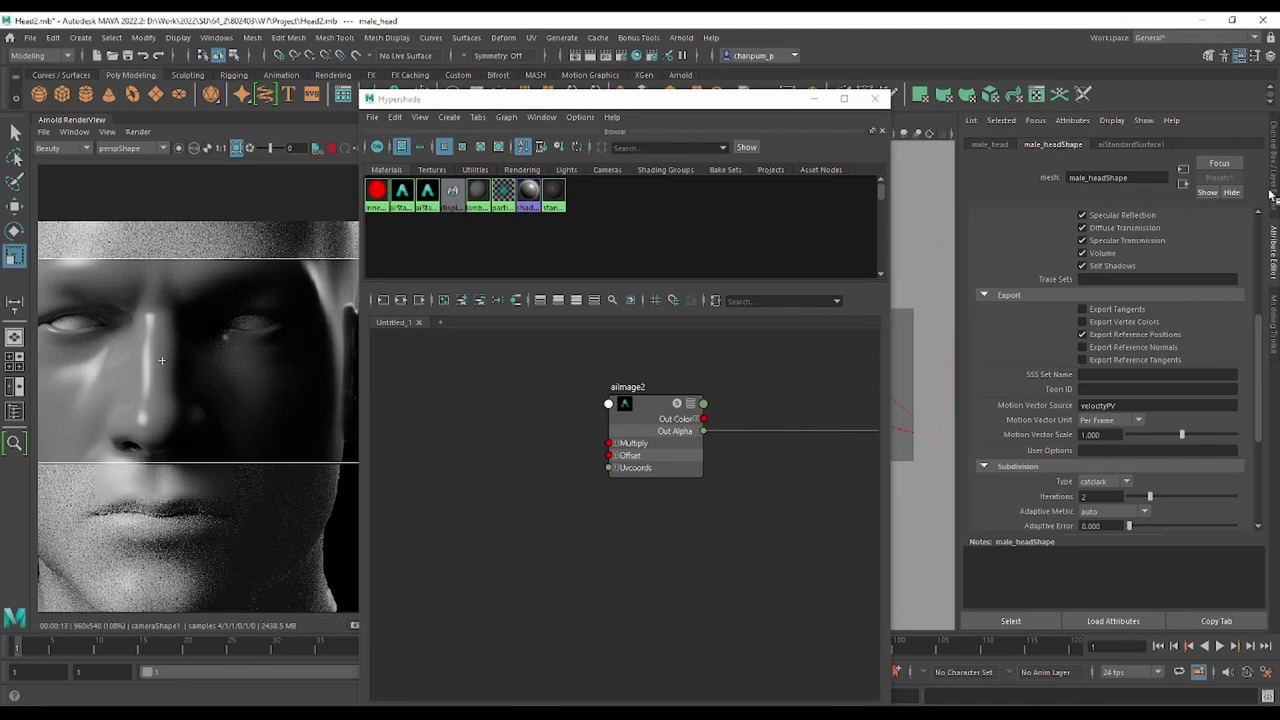
click(652, 410)
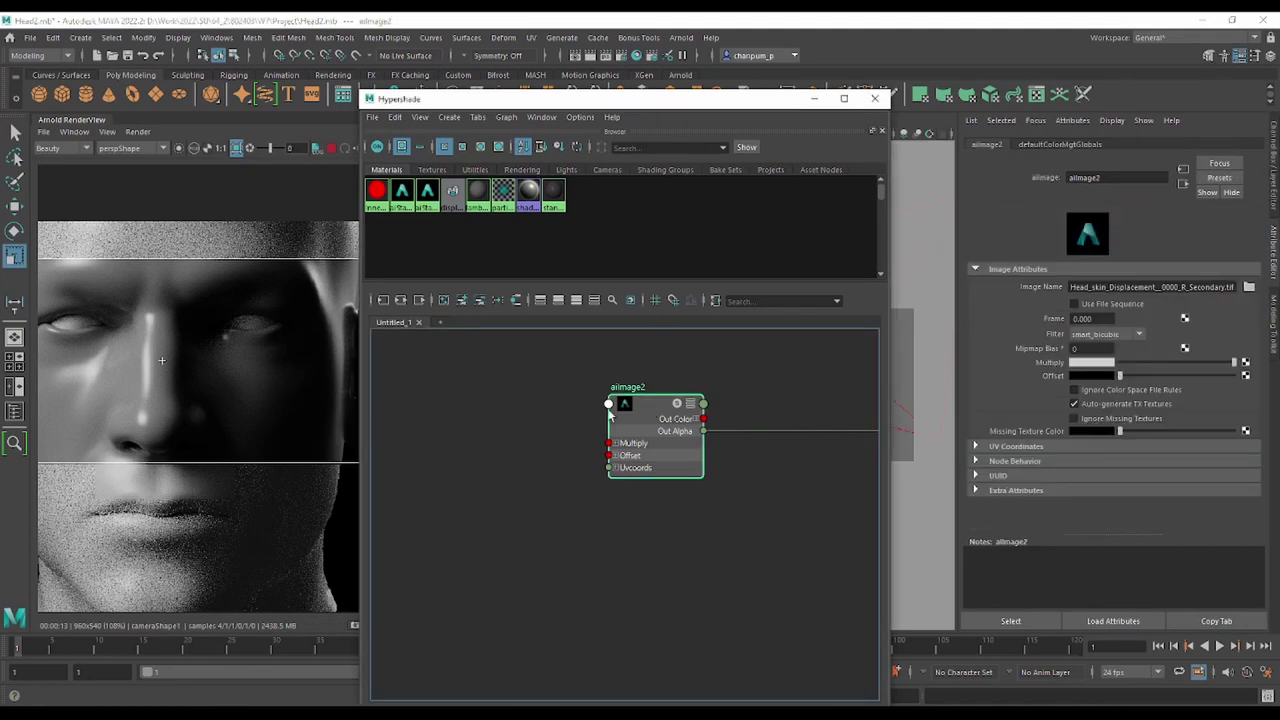
Re-render the full scene with the updated displacement settings.
scroll(160, 357, up, 2)
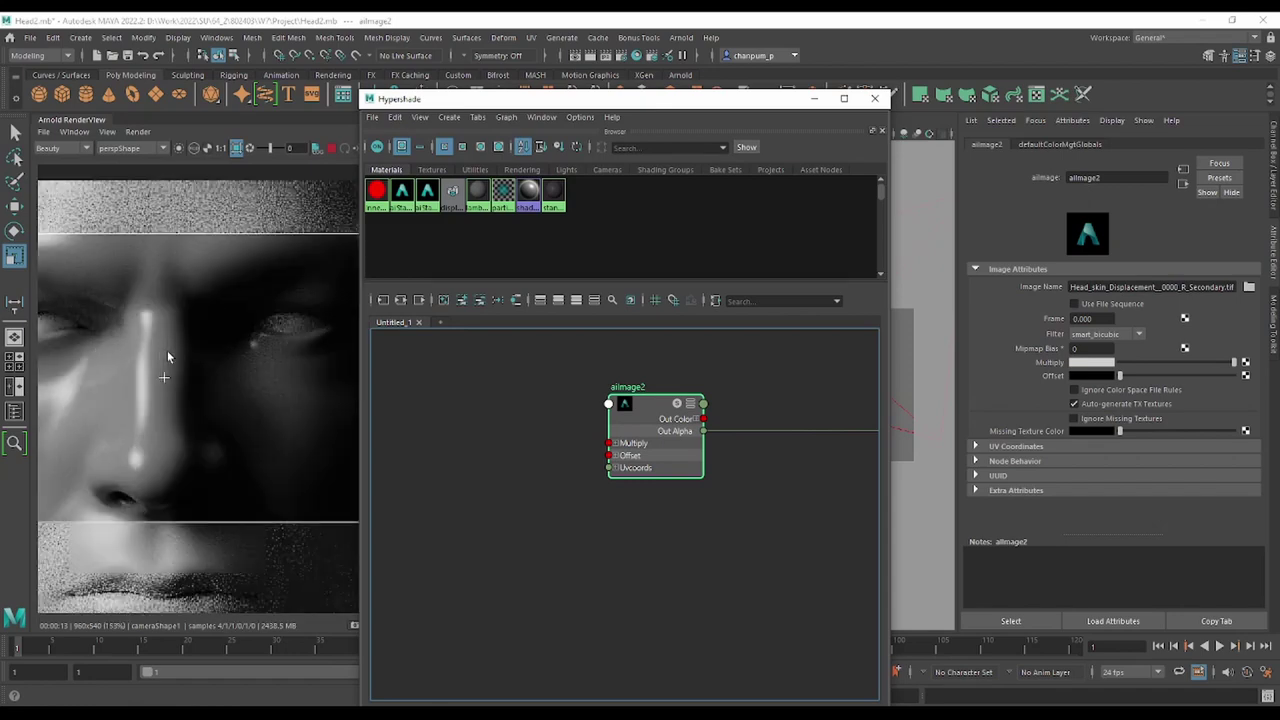
scroll(749, 381, down, 3)
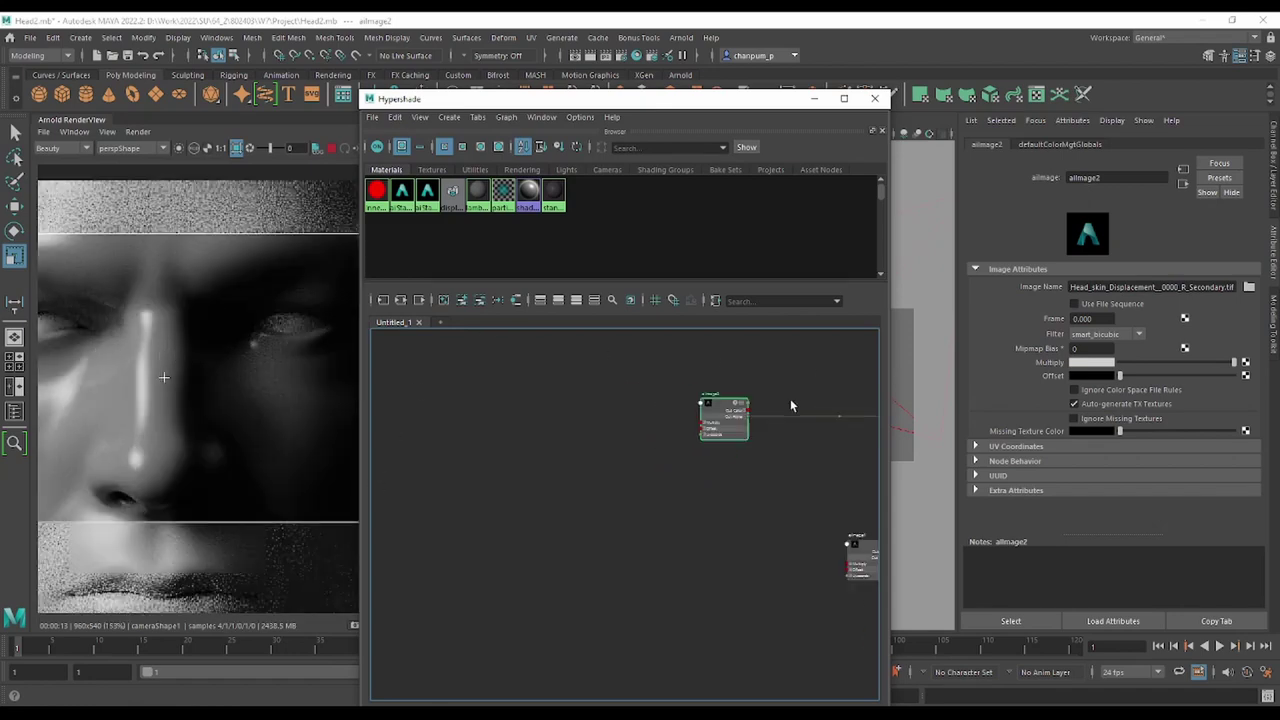
scroll(749, 381, down, 2)
alt+middle_drag(749, 381, 606, 394)
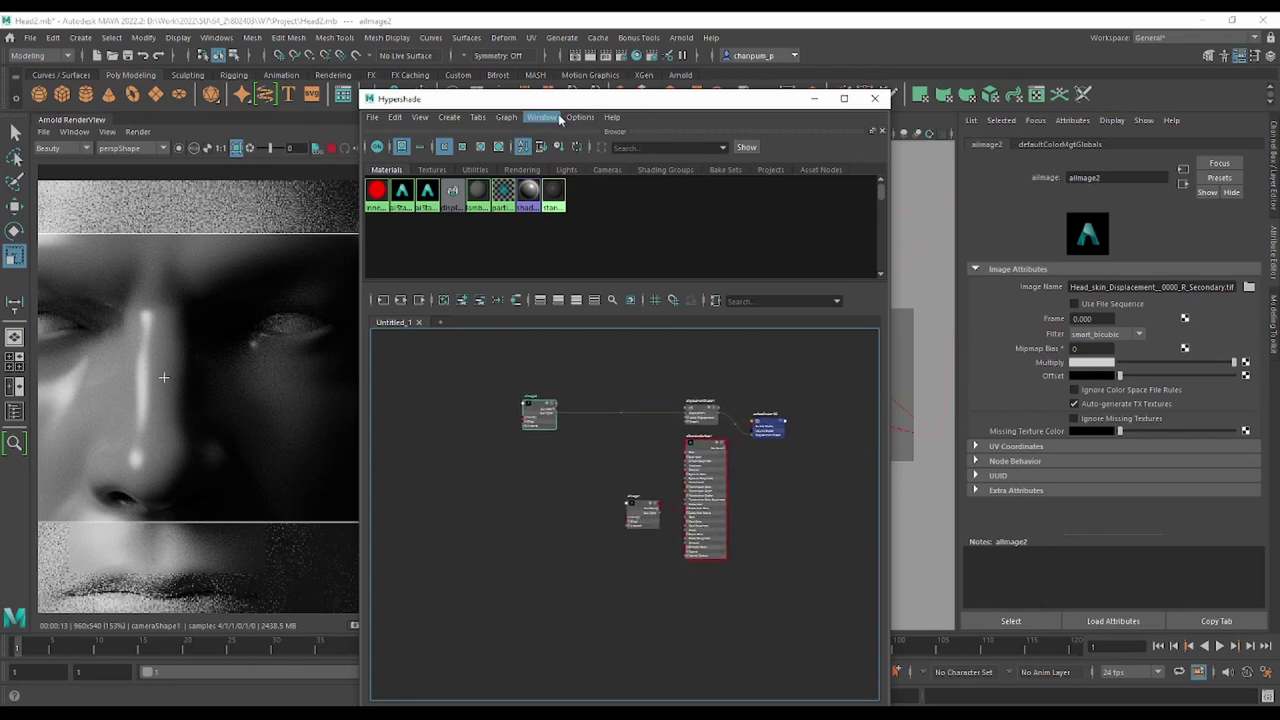
drag(545, 98, 759, 118)
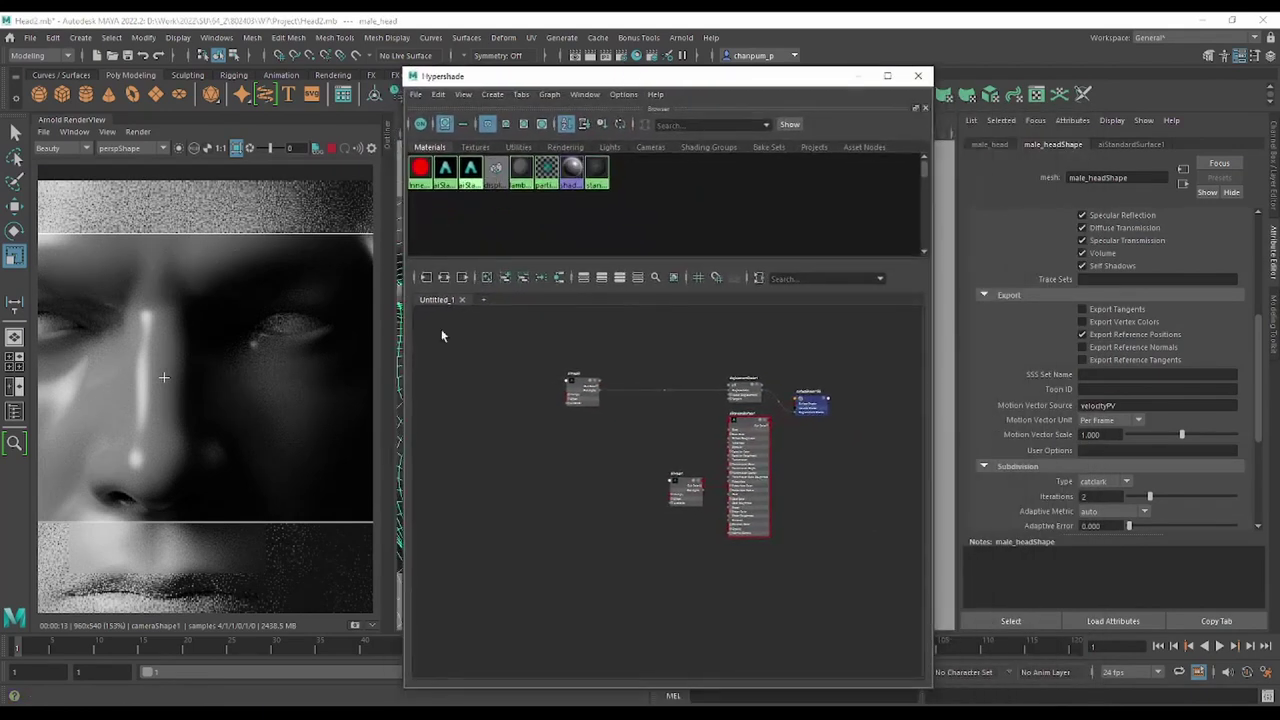
scroll(1116, 515, down, 2)
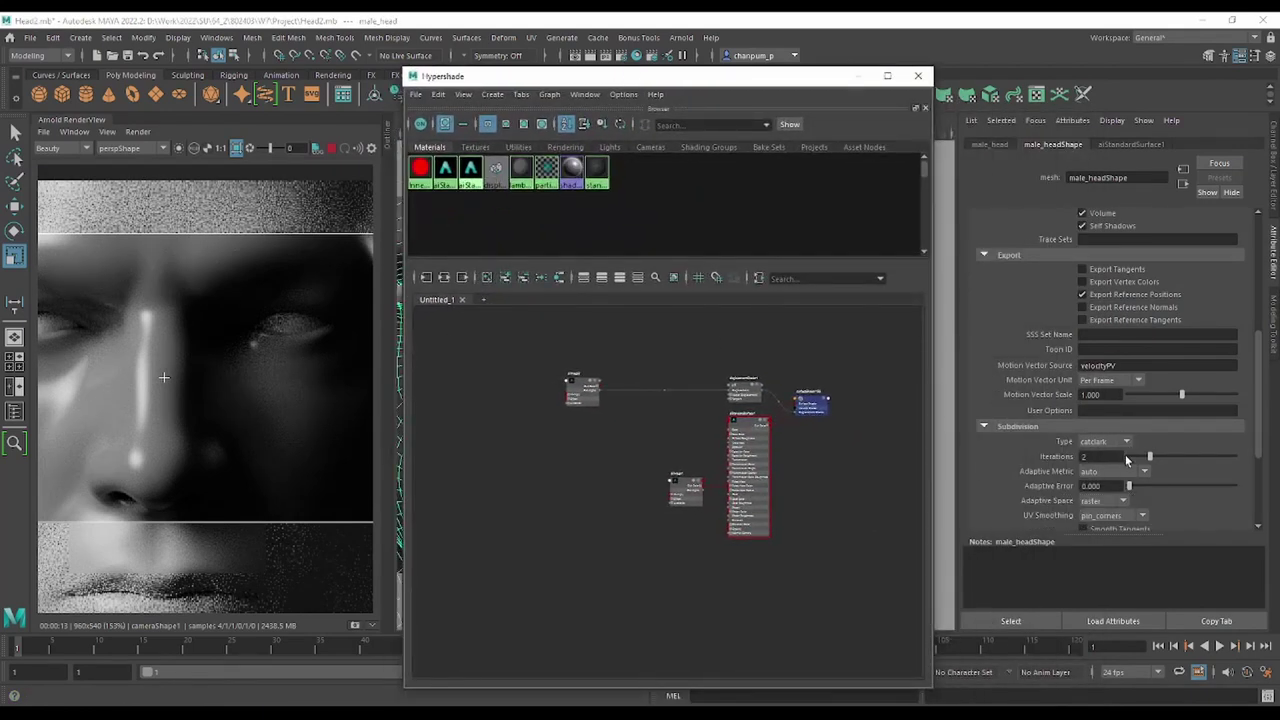
scroll(1125, 465, down, 4)
scroll(1135, 422, down, 2)
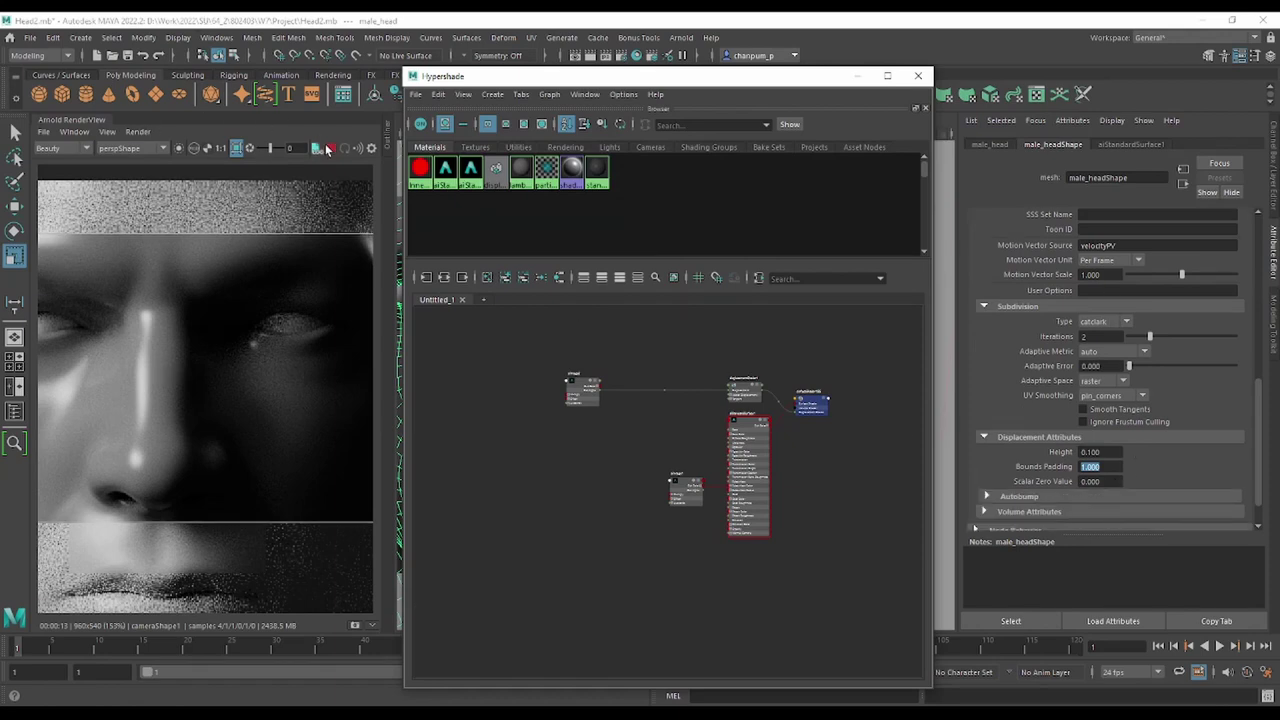
scroll(286, 383, down, 2)
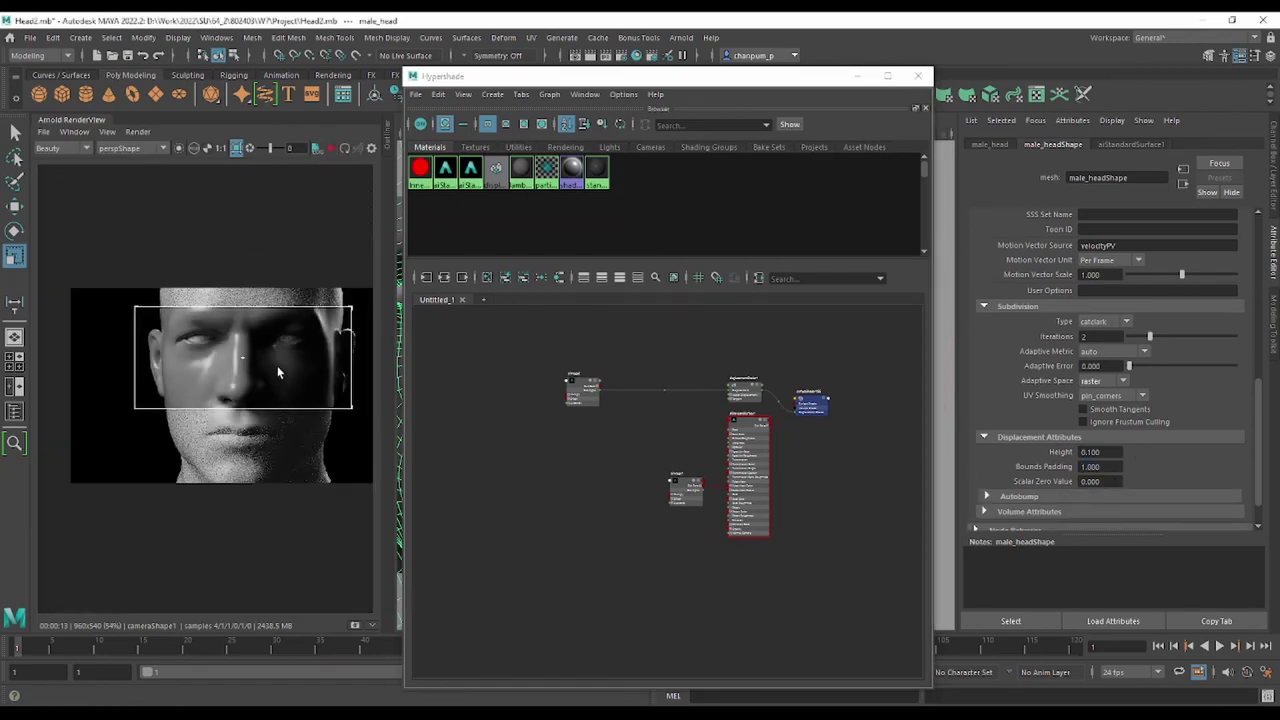
scroll(166, 345, up, 2)
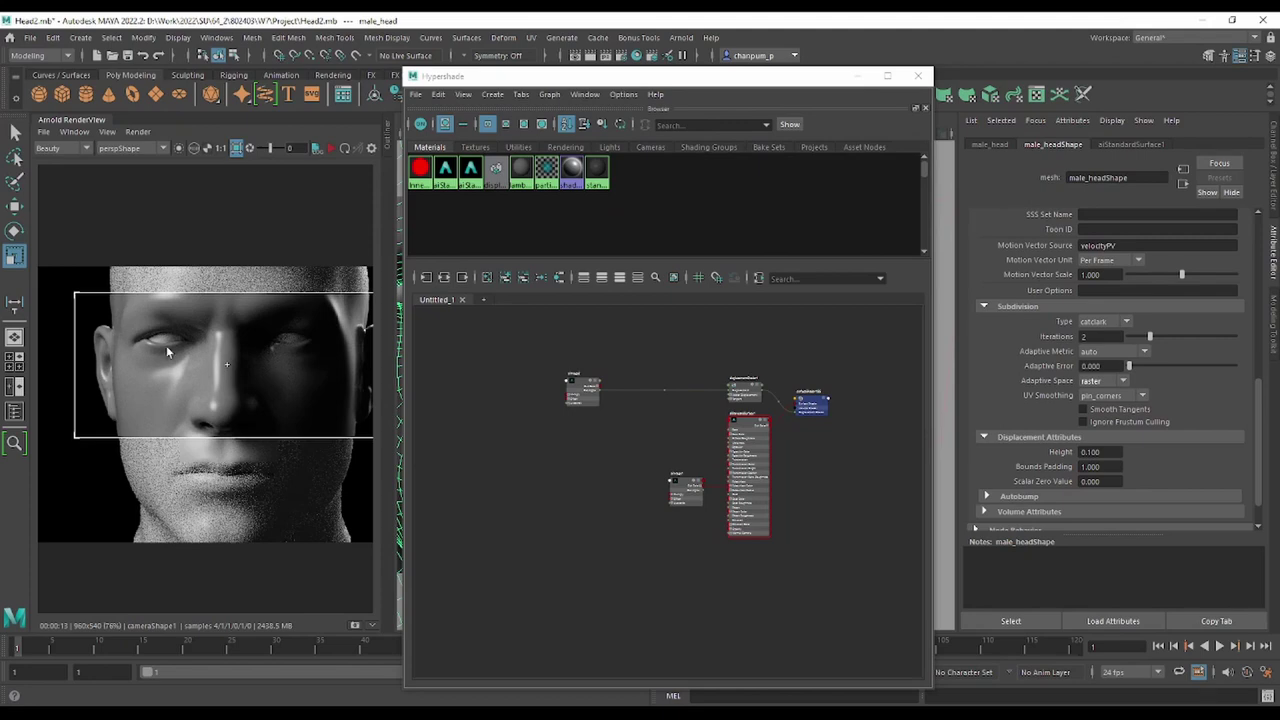
click(137, 131)
click(178, 230)
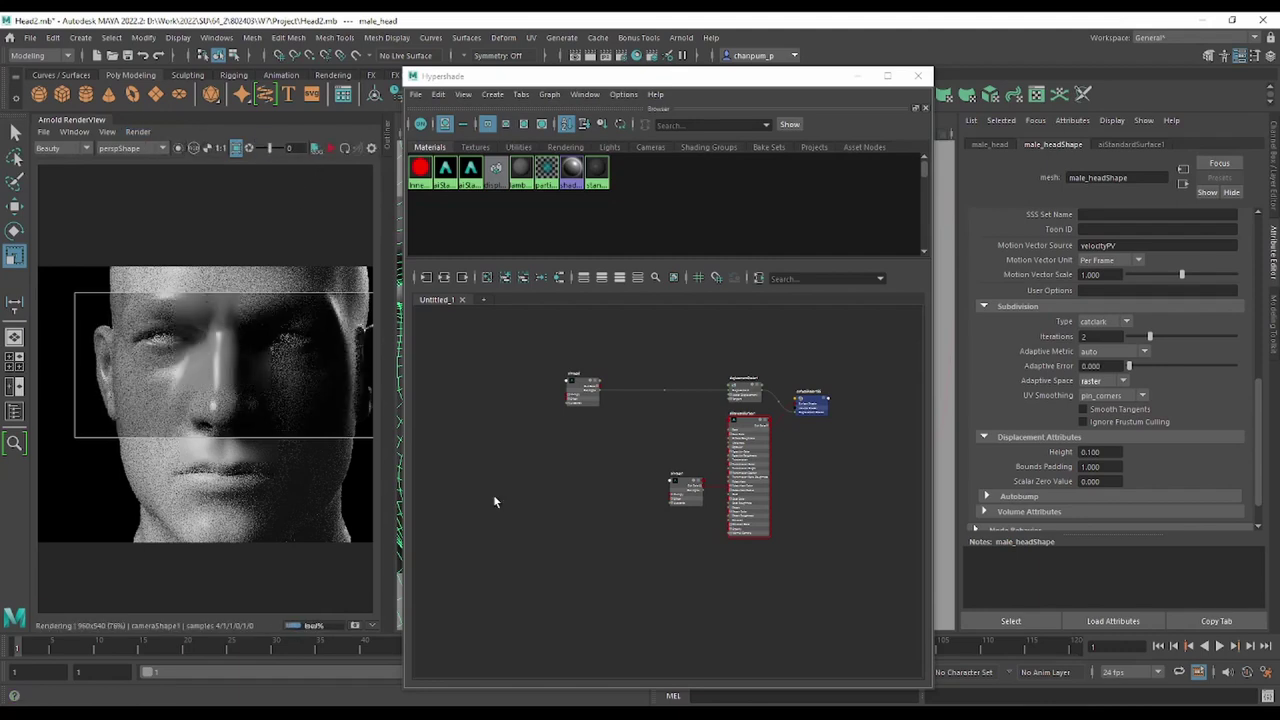
Inspect displacementShader1 and aiStandardSurface1, then bring up the head mesh's subdivision settings.
scroll(204, 403, up, 2)
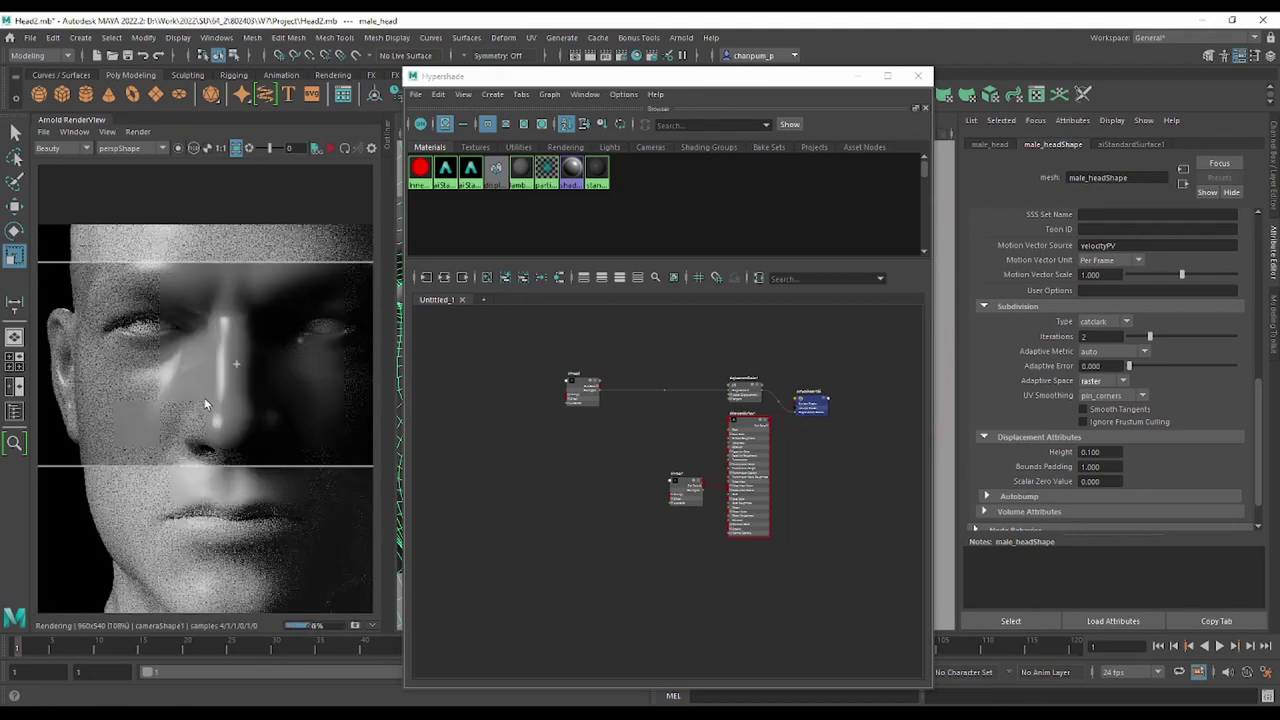
scroll(204, 397, up, 2)
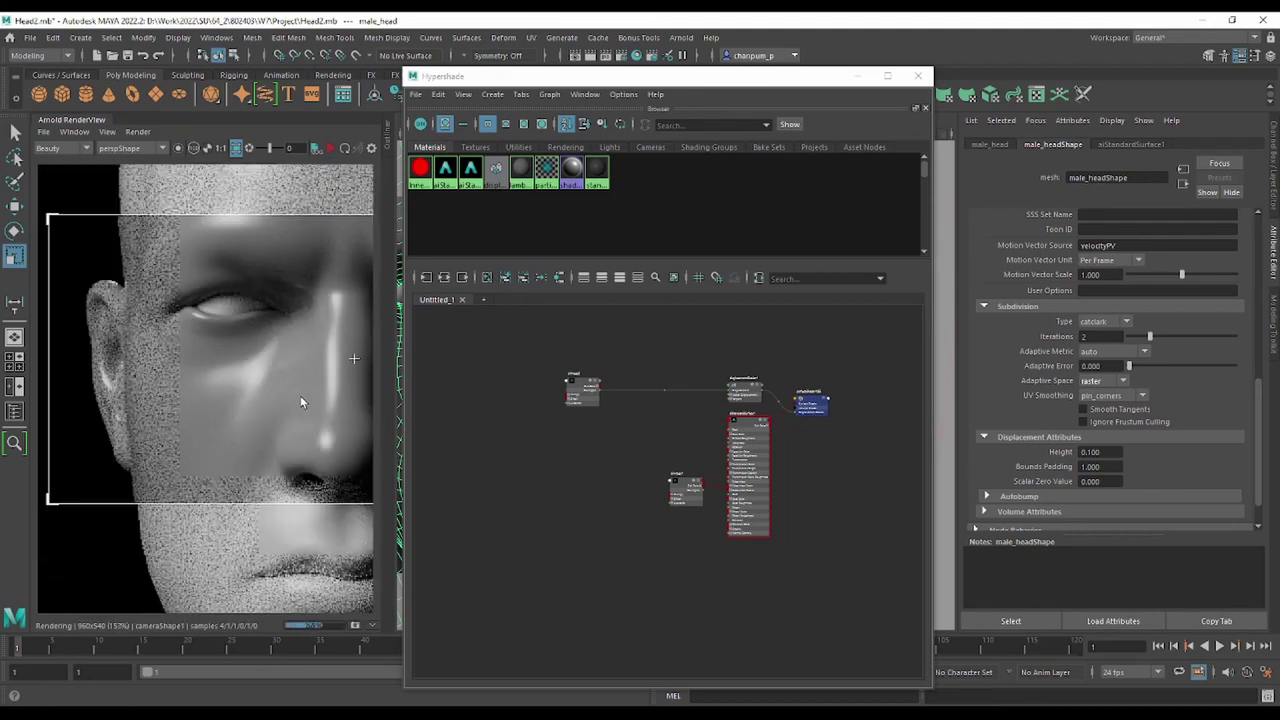
scroll(632, 440, up, 2)
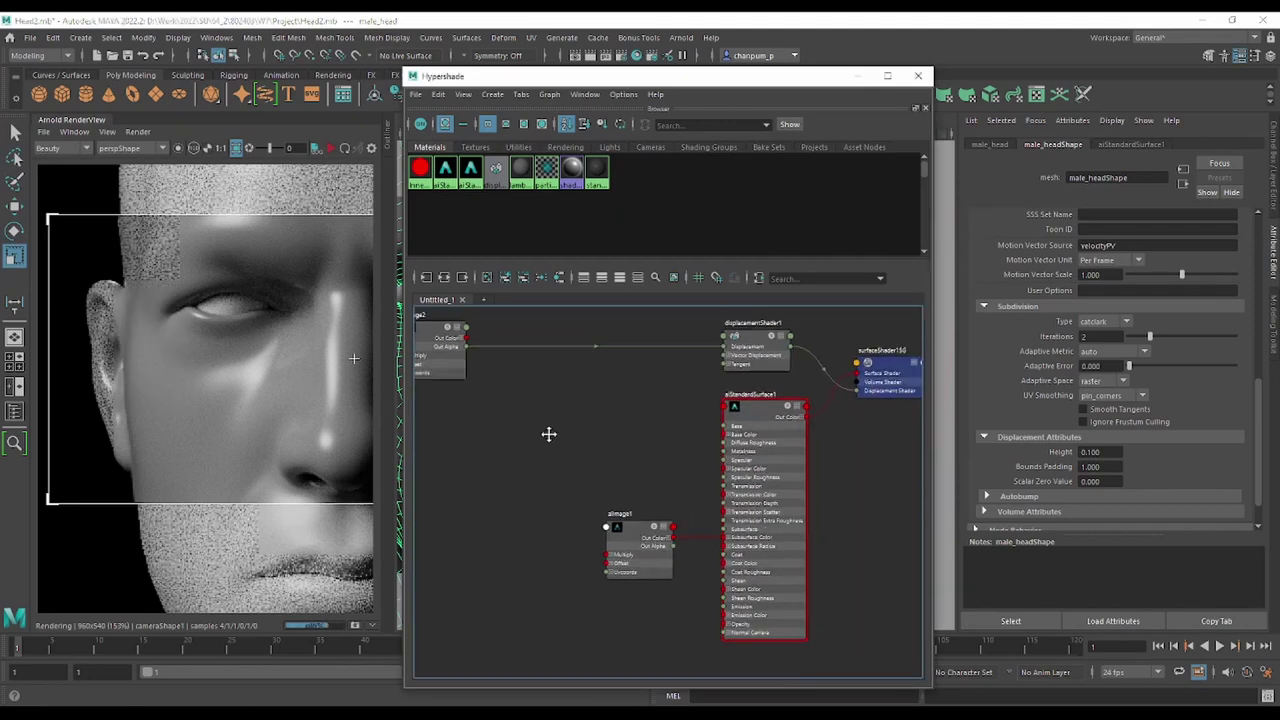
scroll(610, 450, up, 2)
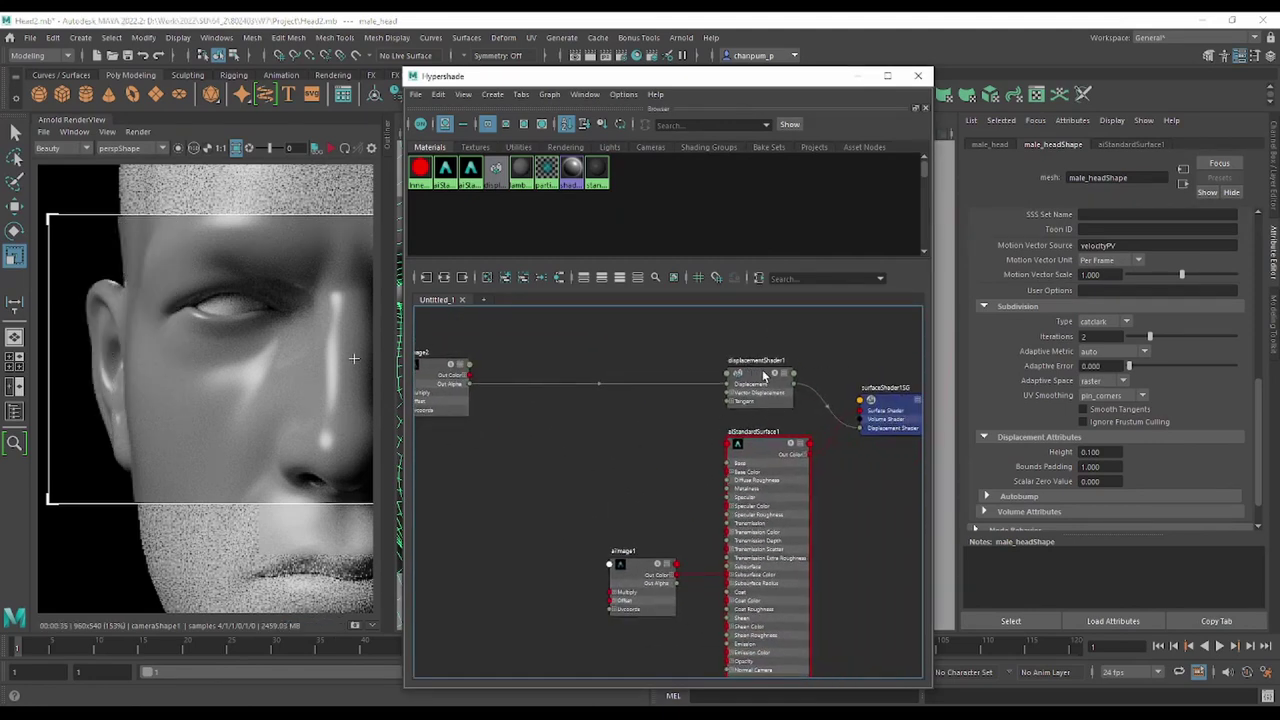
click(764, 380)
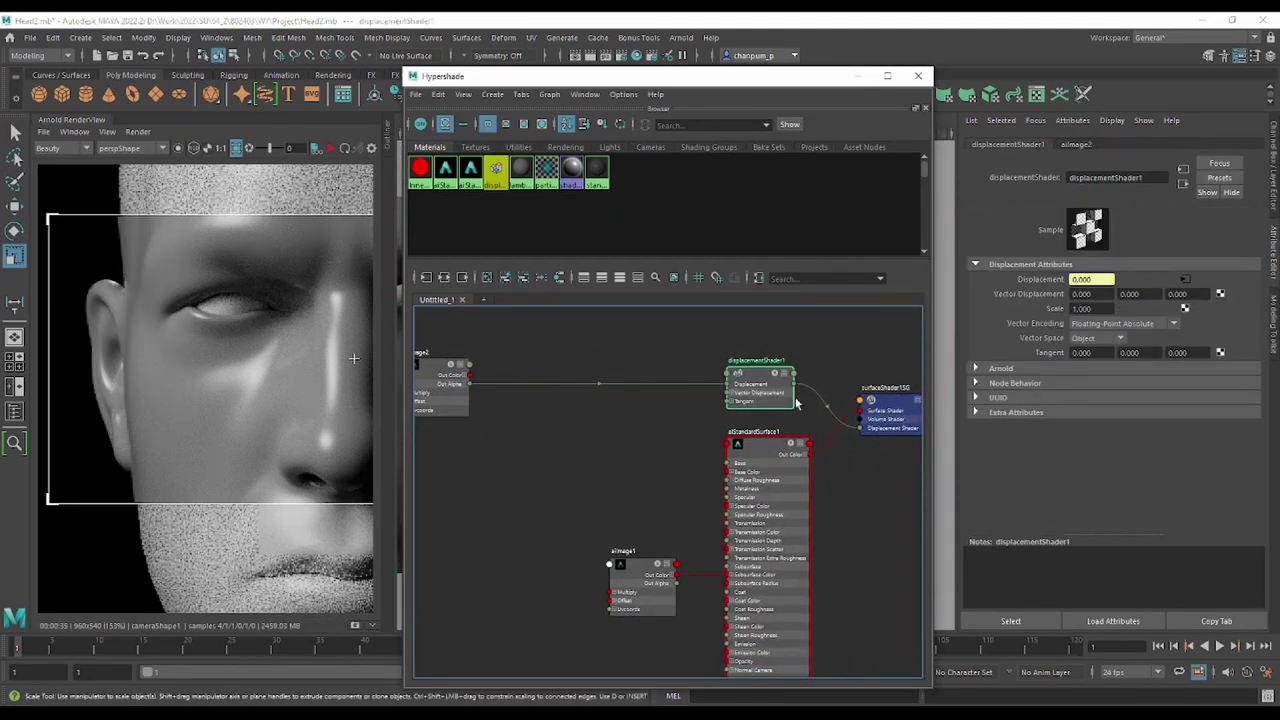
click(763, 450)
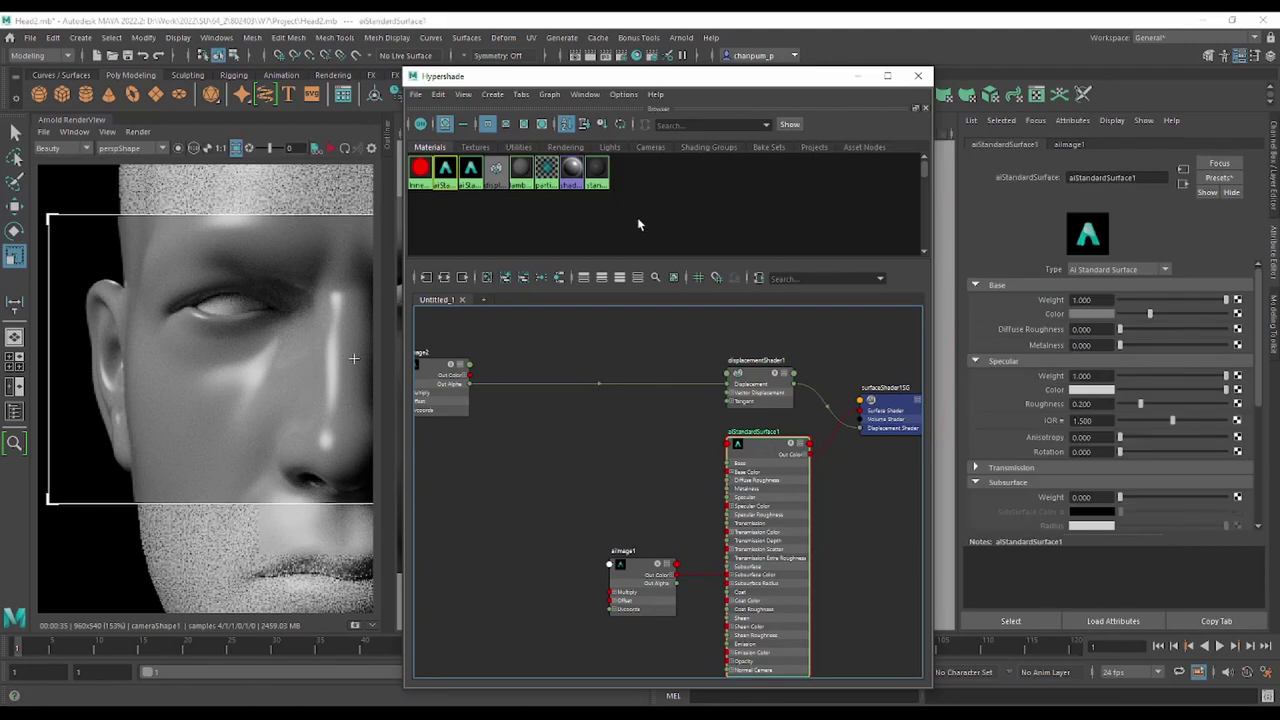
alt+middle_drag(591, 408, 641, 428)
click(306, 304)
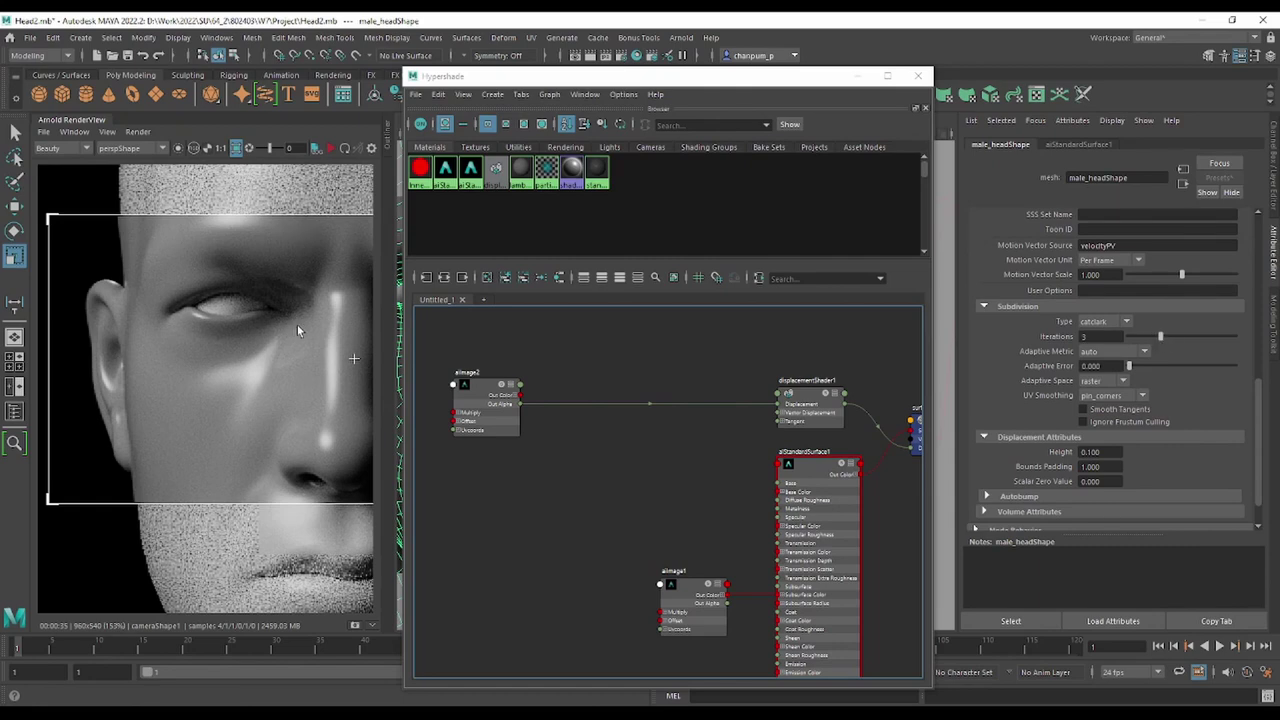
Reframe the render to show the whole face and re-render it.
scroll(289, 372, down, 2)
middle_drag(289, 372, 238, 365)
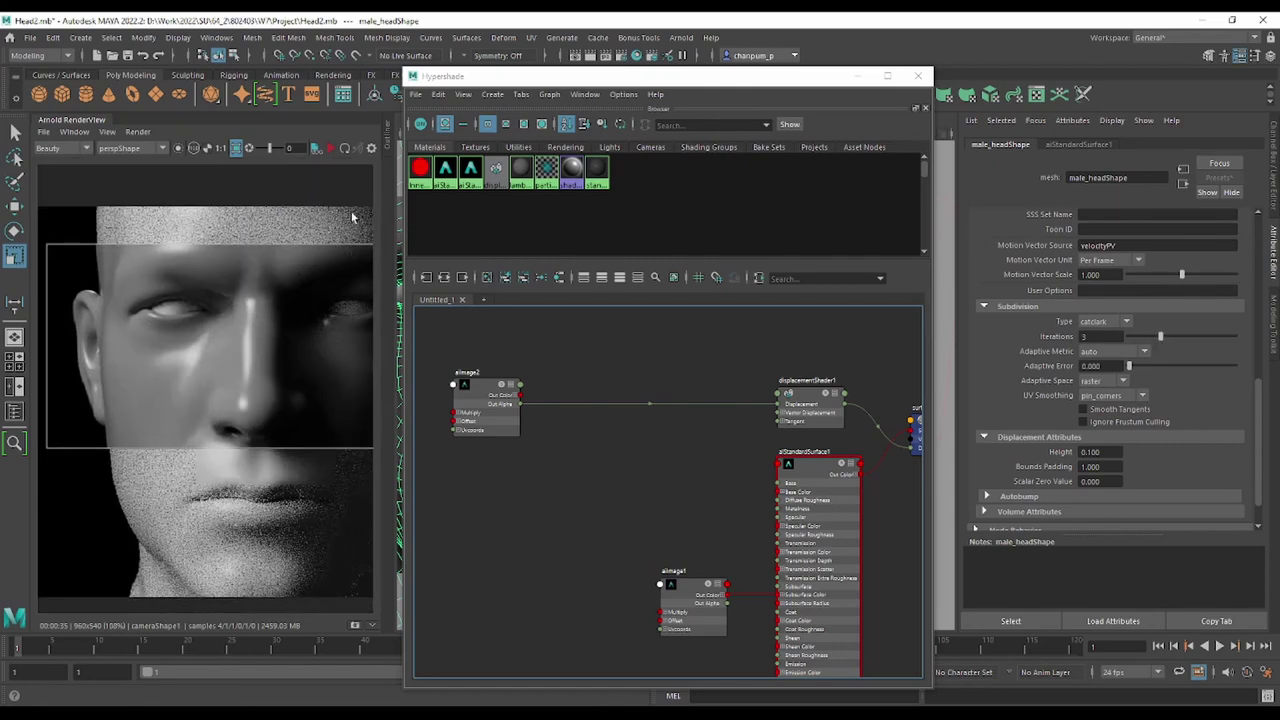
click(332, 149)
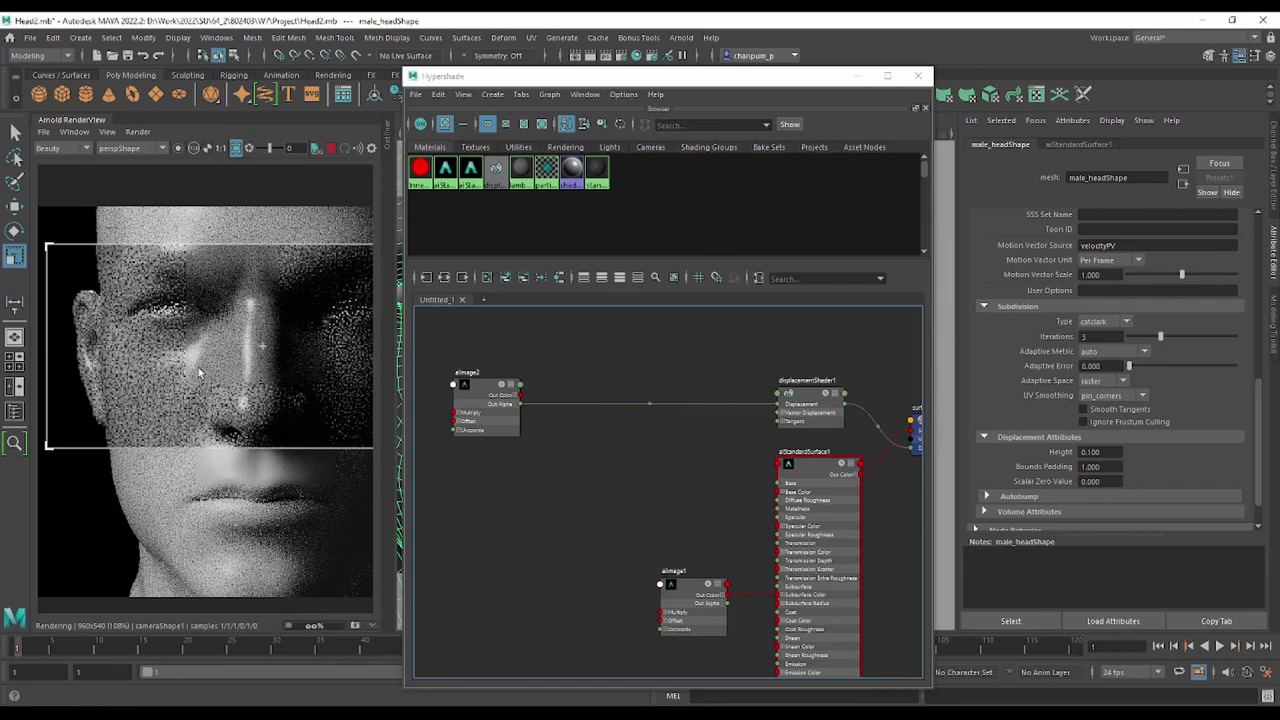
scroll(199, 372, up, 2)
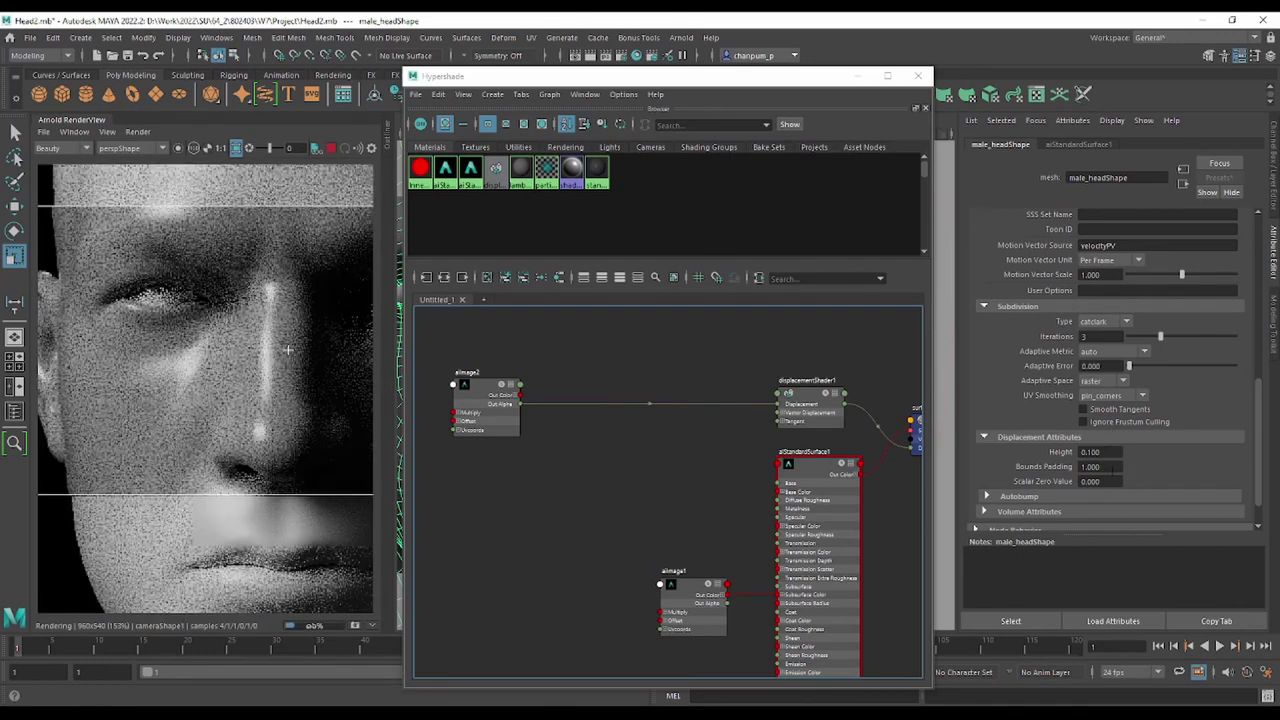
Test displacement Height 1 with Scalar Zero Values of -5 and -0.5.
double_click(1095, 452)
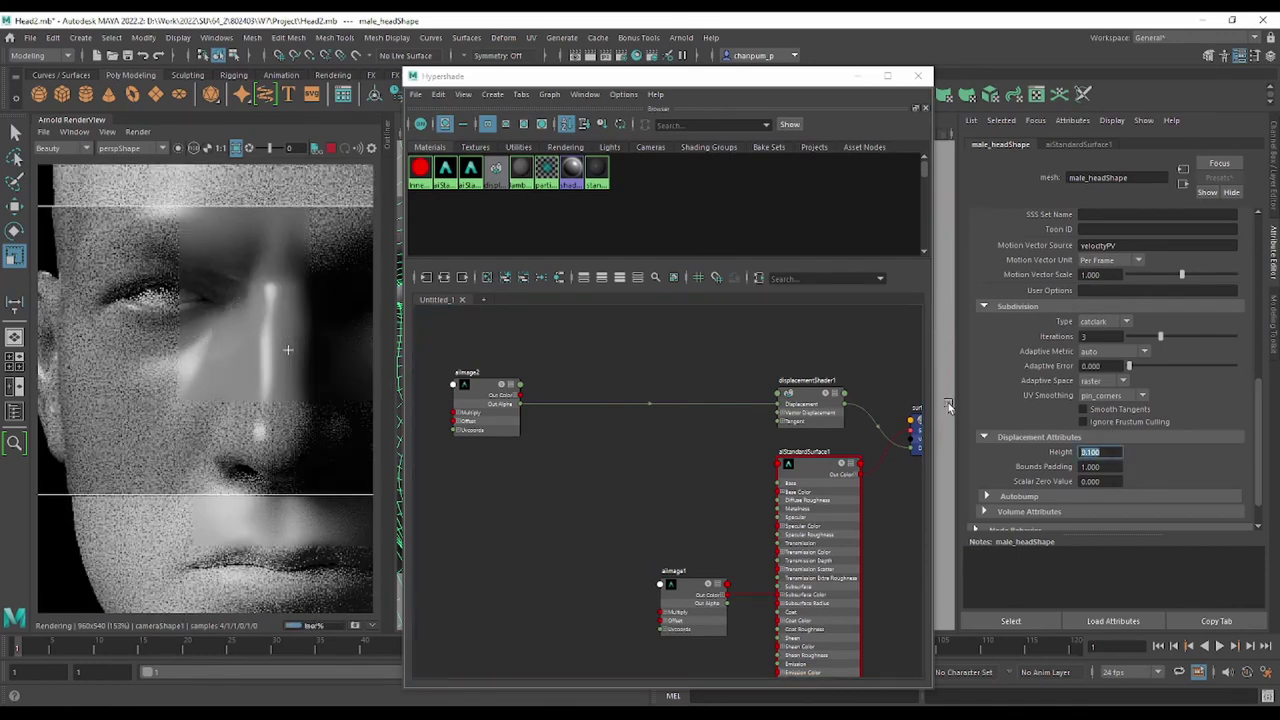
text(1)
key(Return)
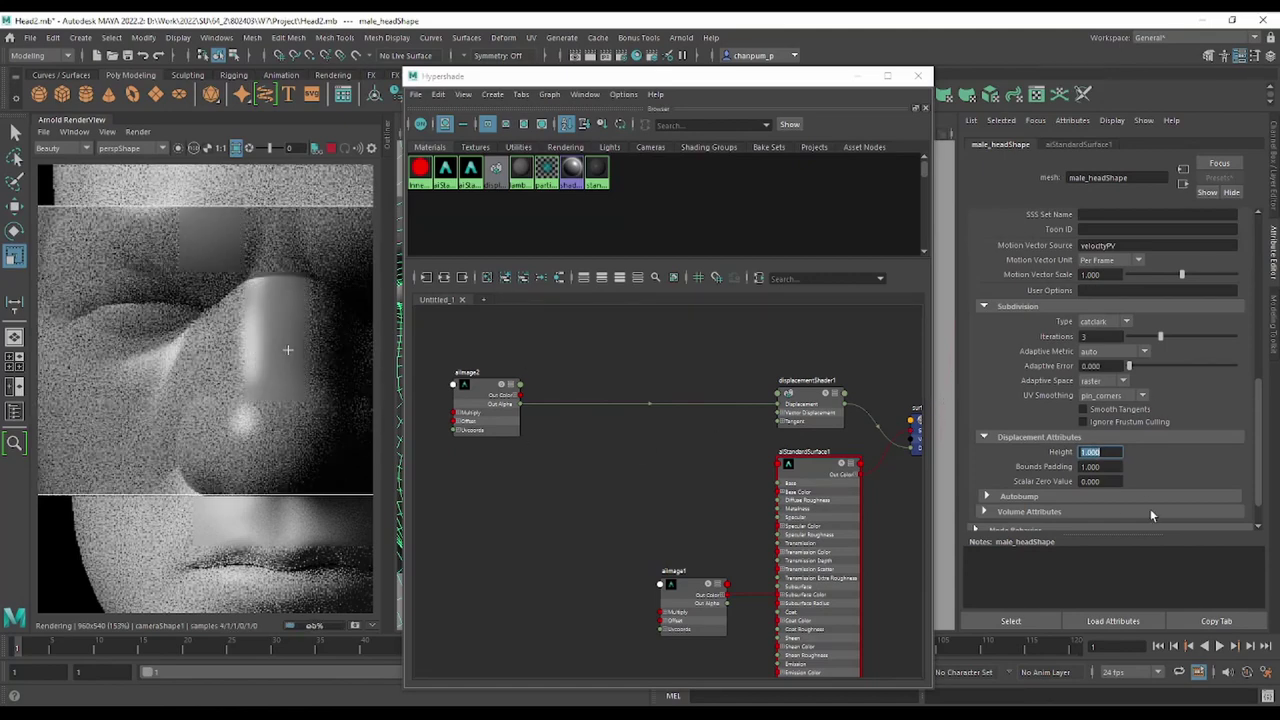
key(Tab)
key(Tab)
key(BackSpace)
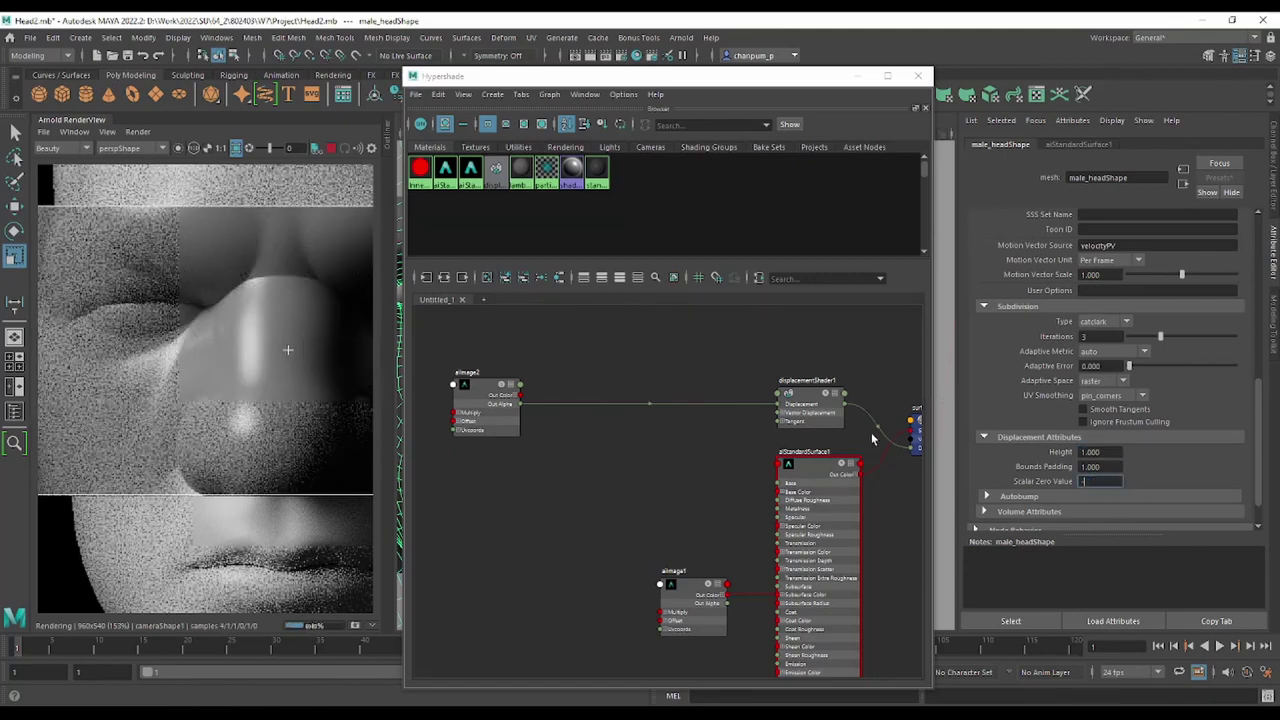
text(.5)
key(Return)
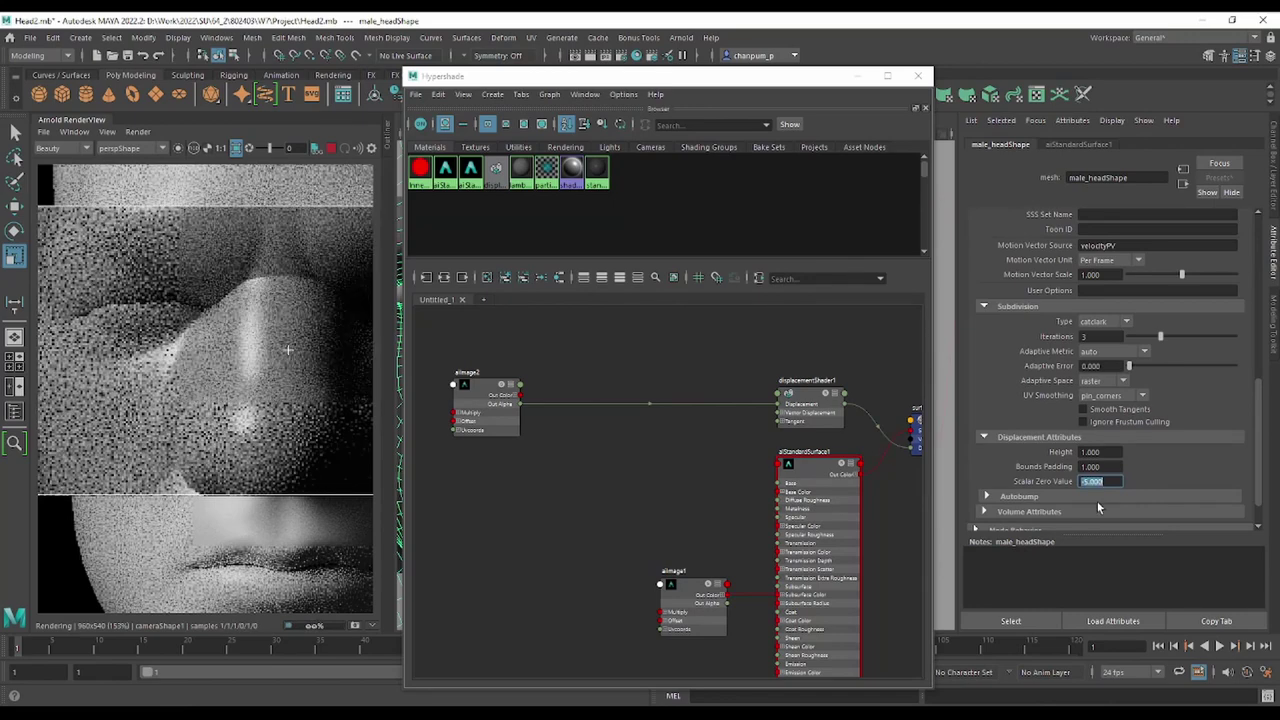
key(BackSpace)
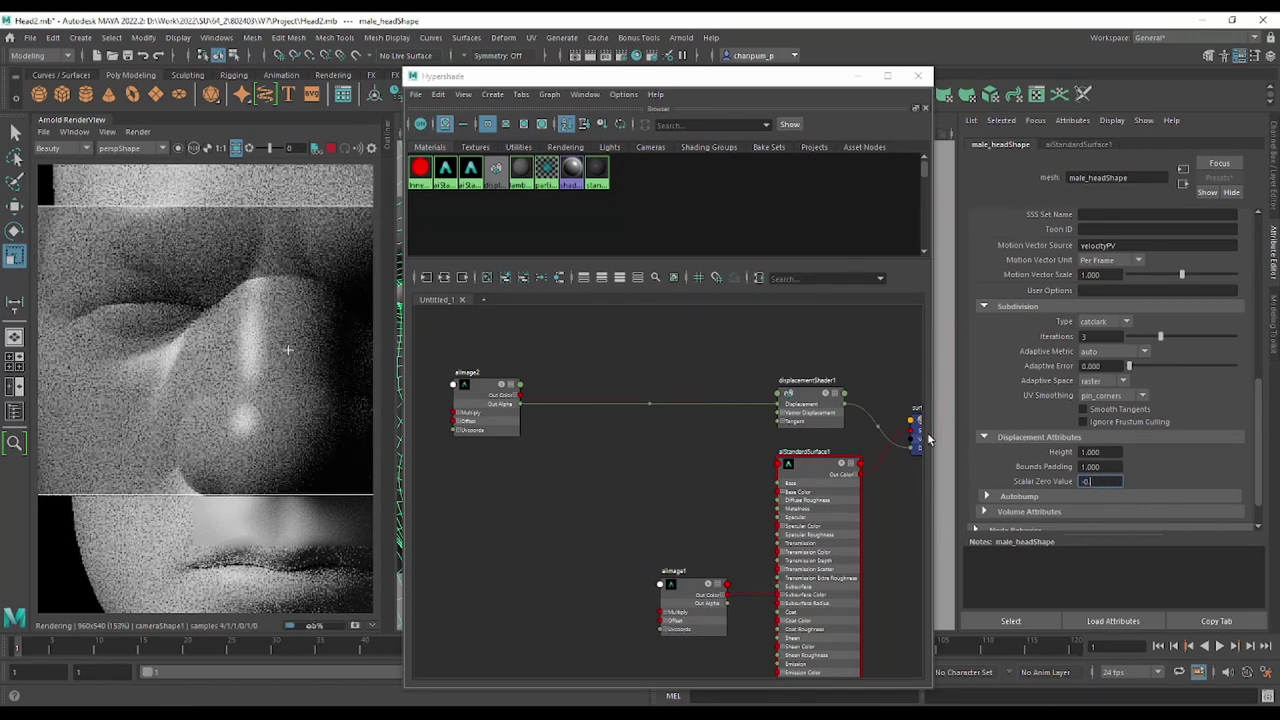
text(.5)
key(Return)
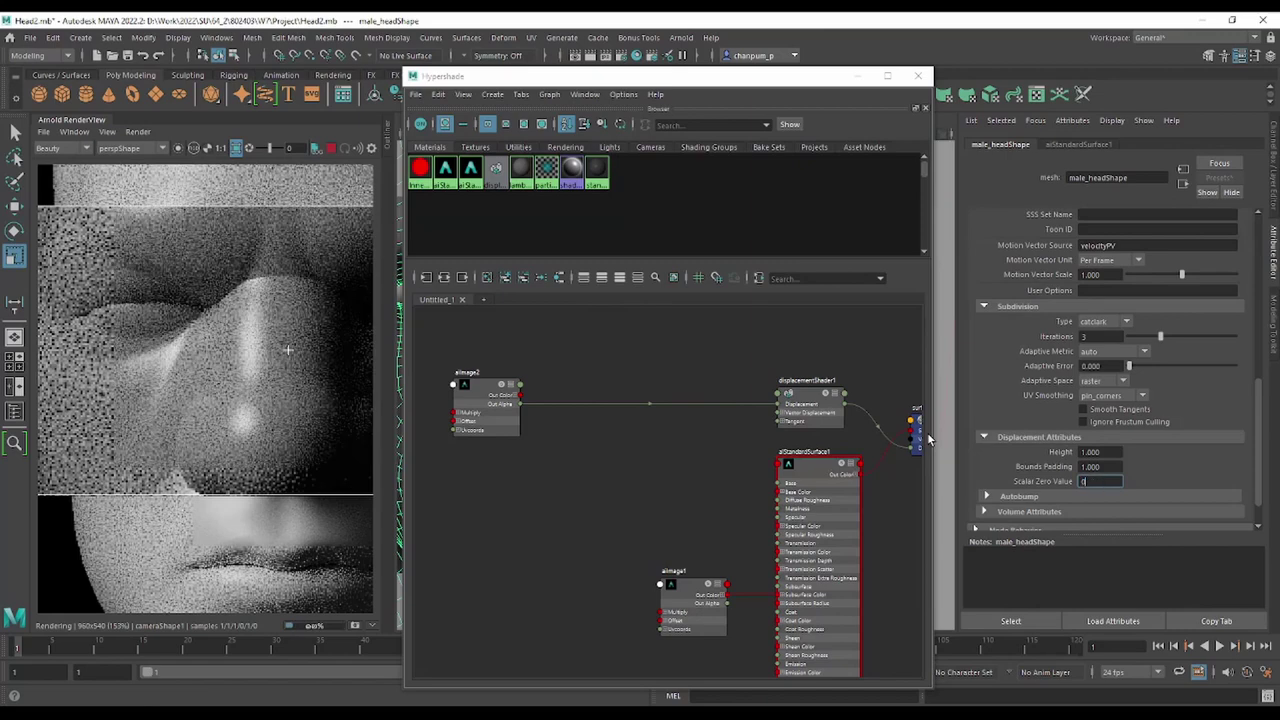
Settle on Scalar Zero Value 0.5 and displacement Height 0.1.
text(0.5)
key(Return)
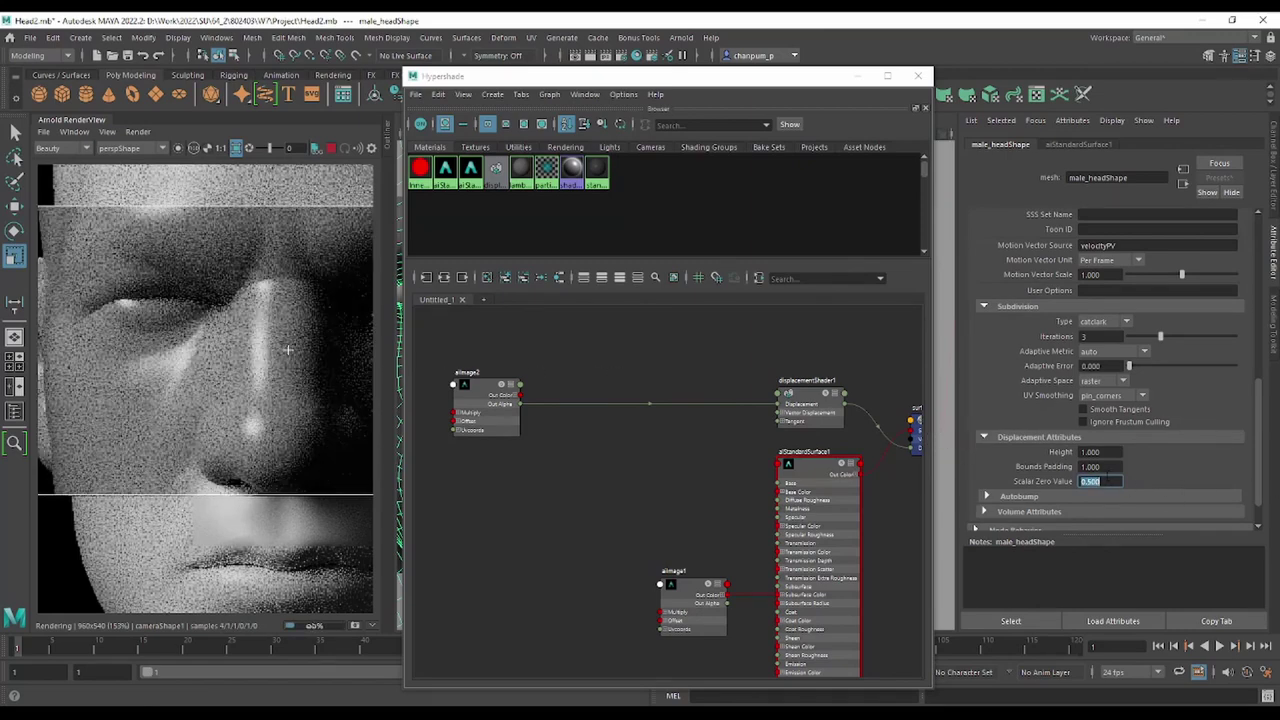
key(Tab)
text(0)
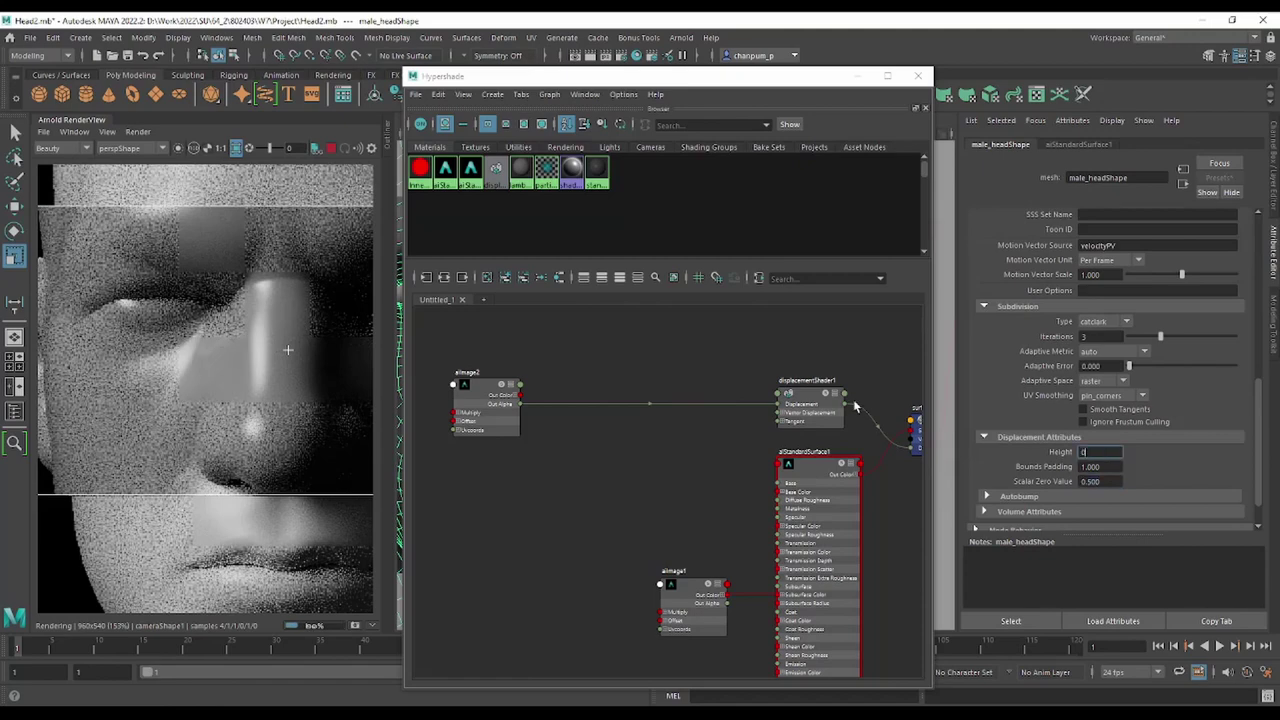
text(.1)
key(Return)
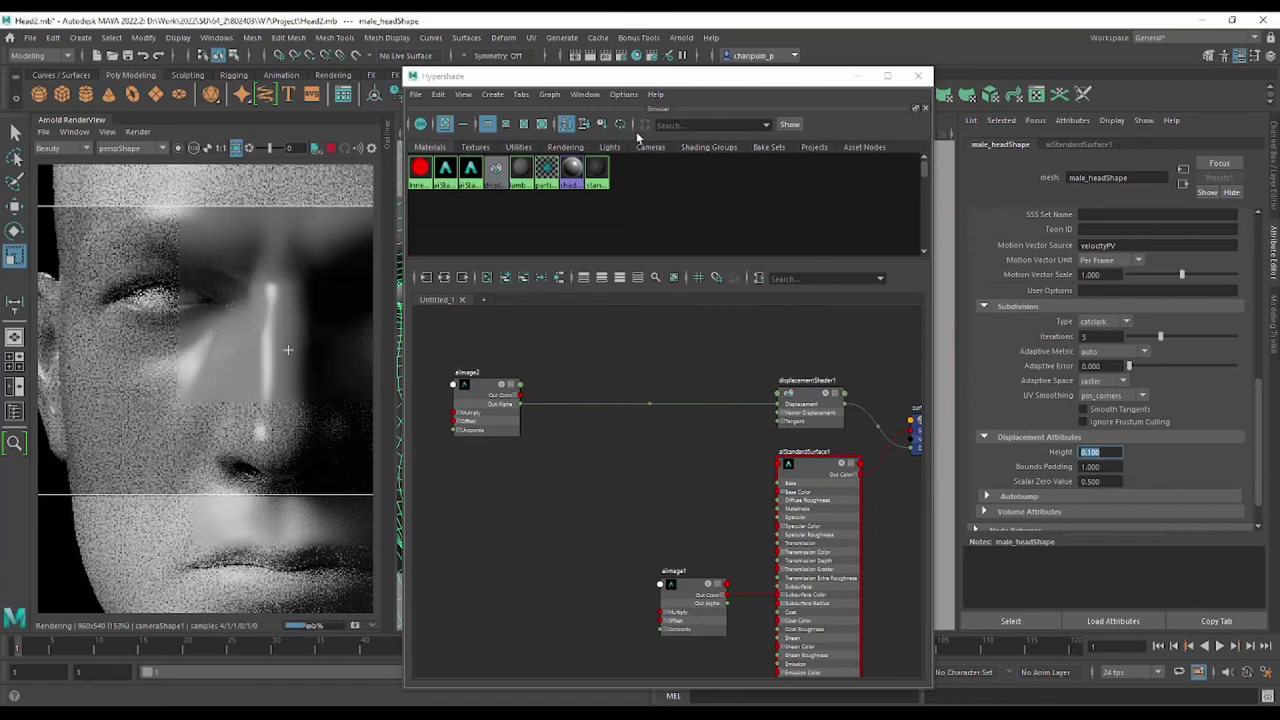
Recentre the shading graph and face render, then inspect aiImage2's settings.
click(540, 364)
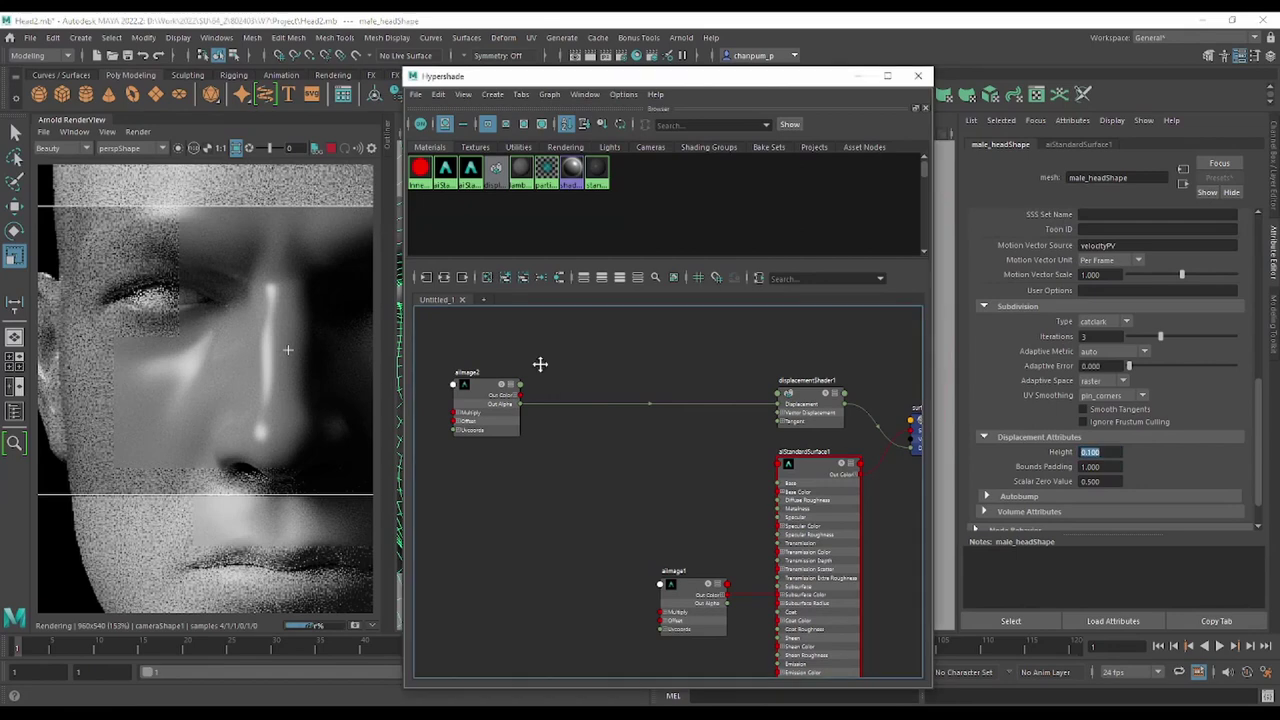
middle_drag(540, 364, 543, 357)
scroll(211, 342, down, 2)
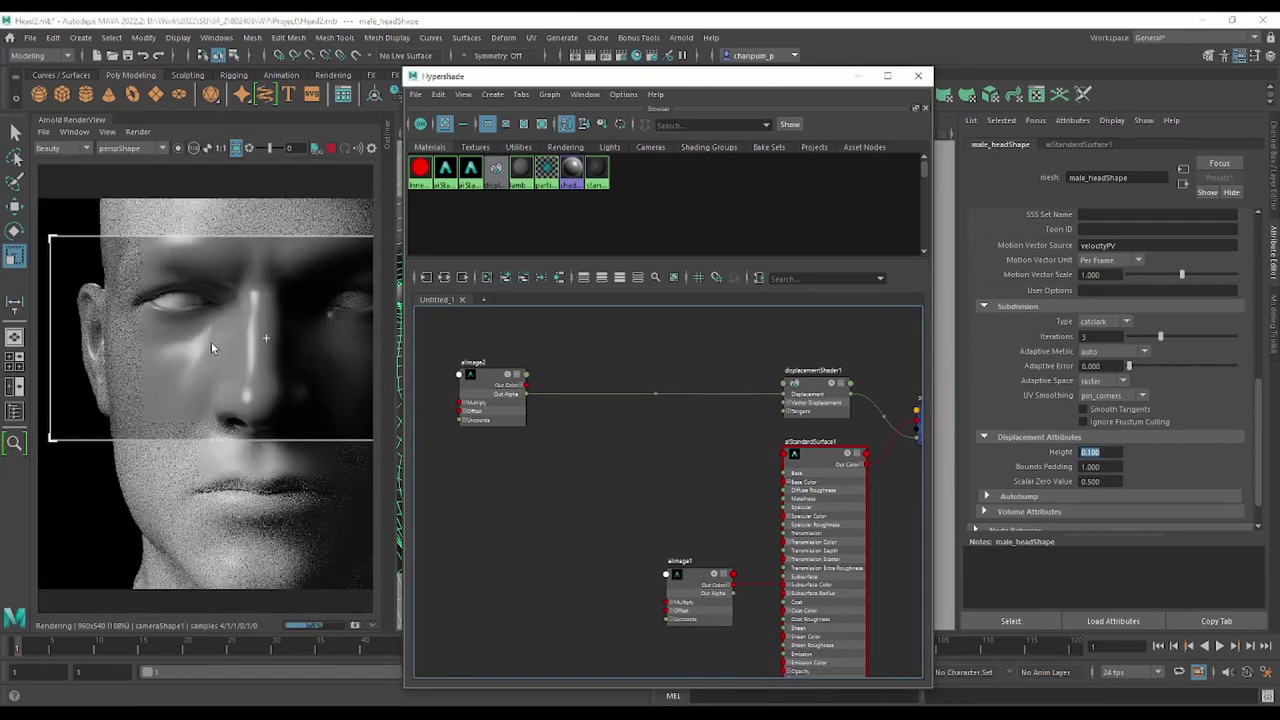
scroll(220, 363, up, 2)
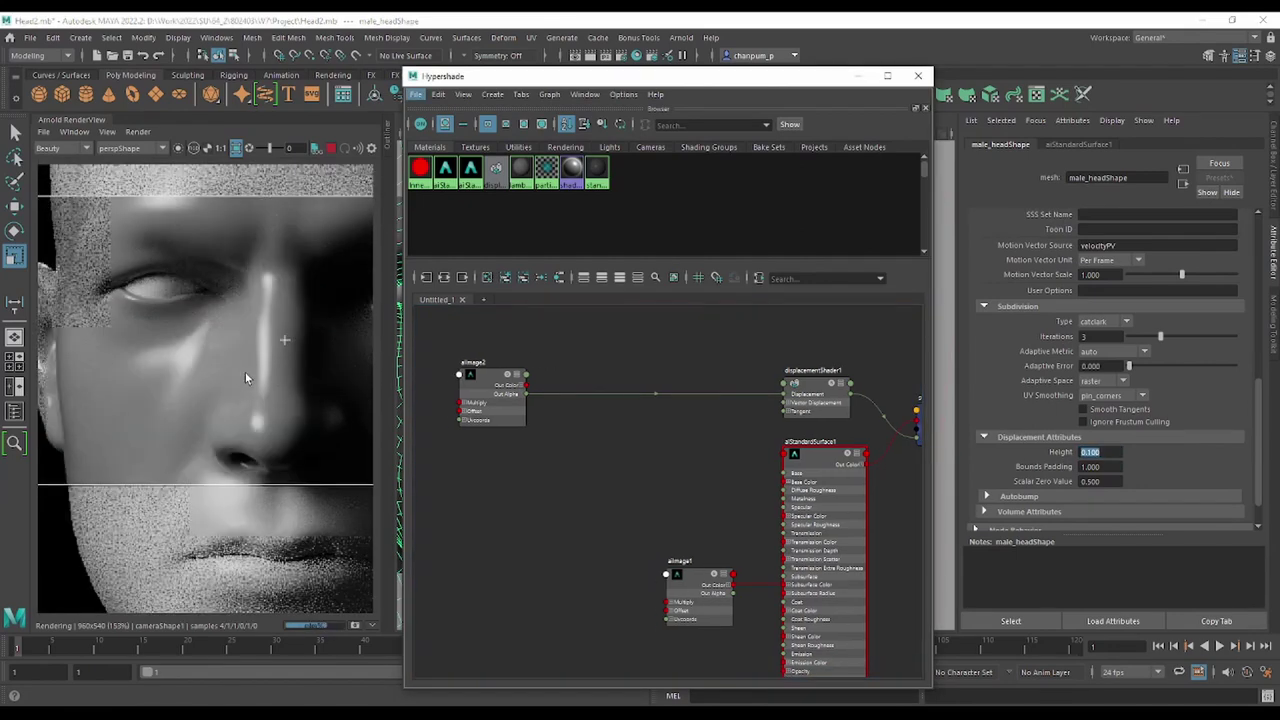
middle_drag(199, 373, 224, 362)
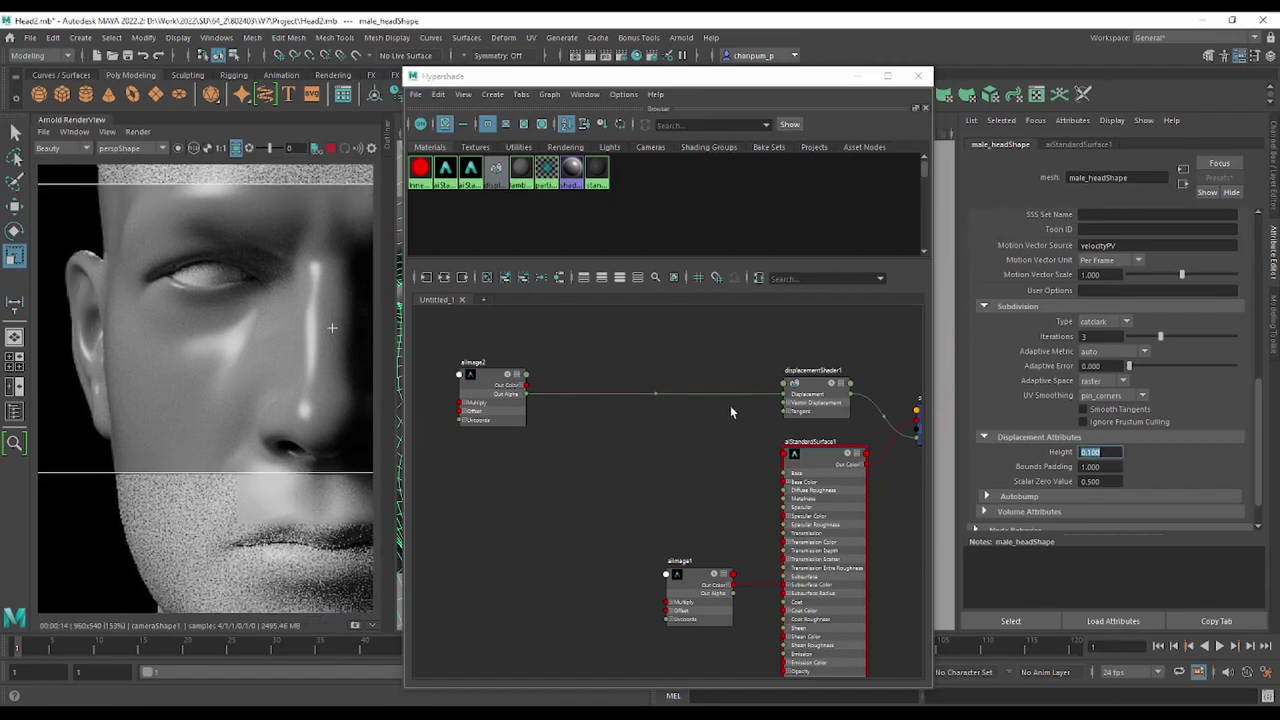
click(479, 391)
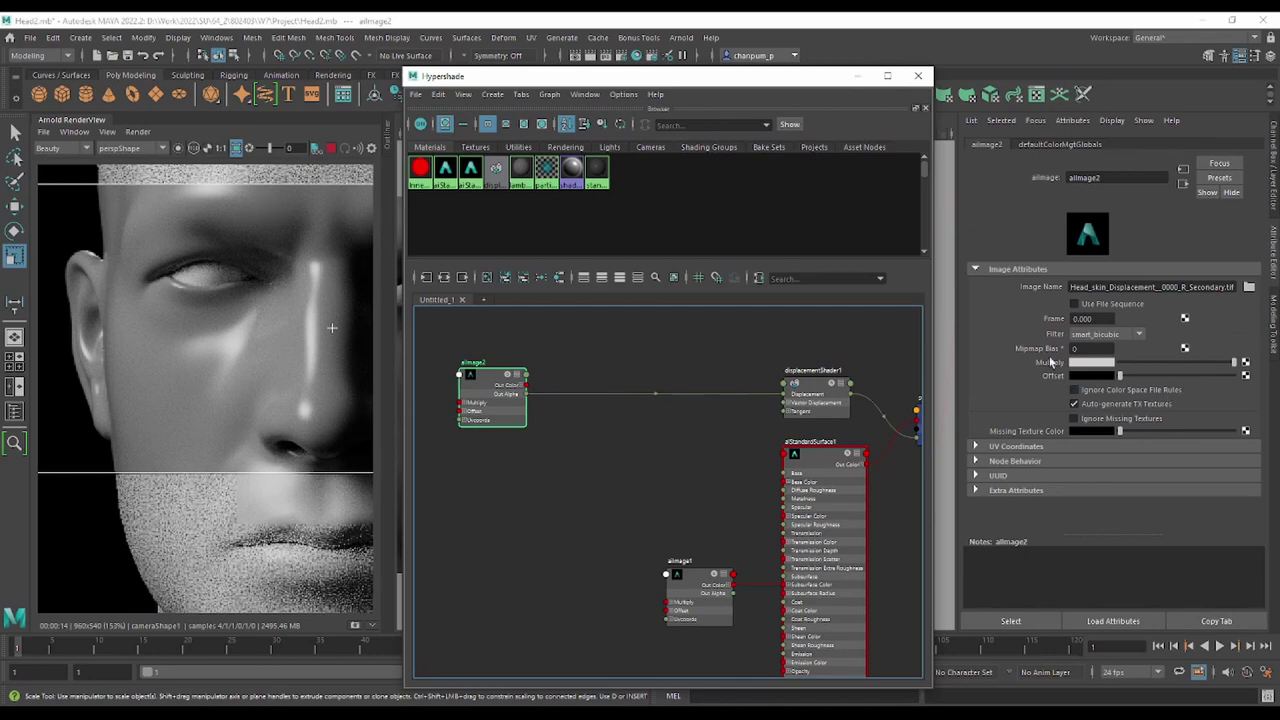
Connect aiImage2's red channel to displacementShader1's displacement input.
middle_drag(745, 342, 587, 310)
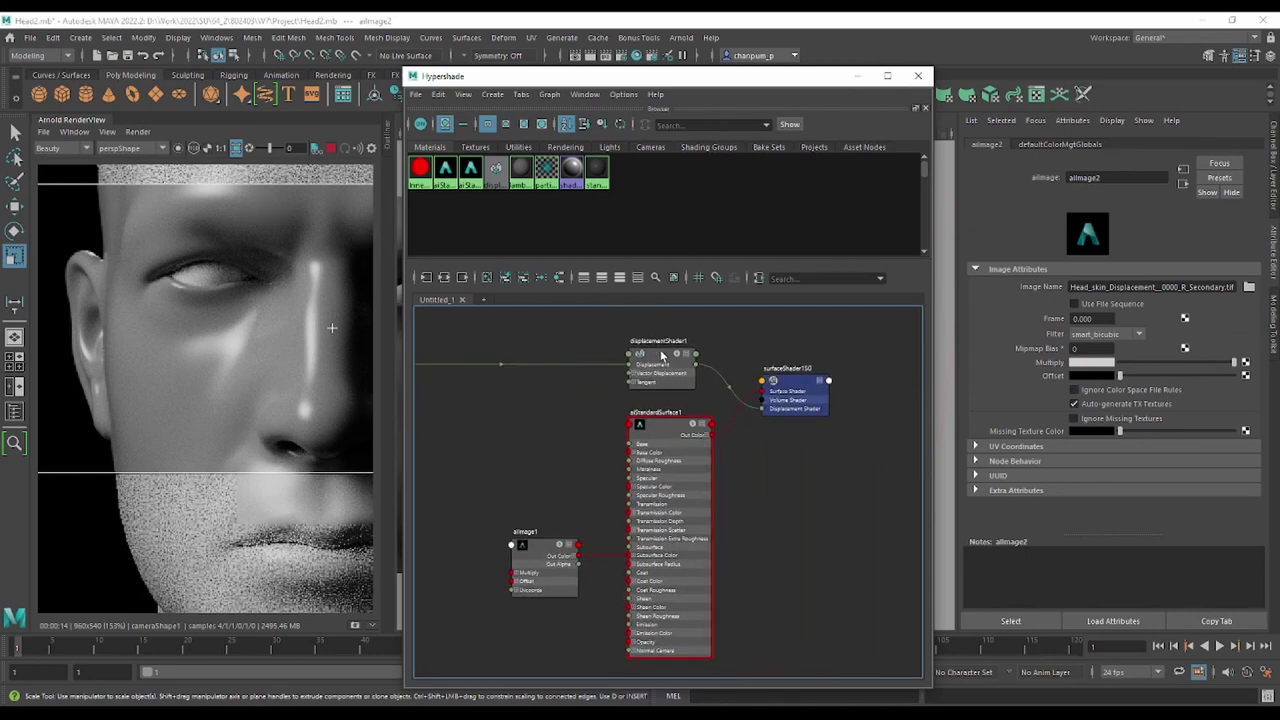
click(663, 358)
mouse_move(534, 344)
middle_down()
mouse_move(572, 380)
mouse_move(514, 466)
middle_up()
scroll(610, 360, up, 2)
click(514, 408)
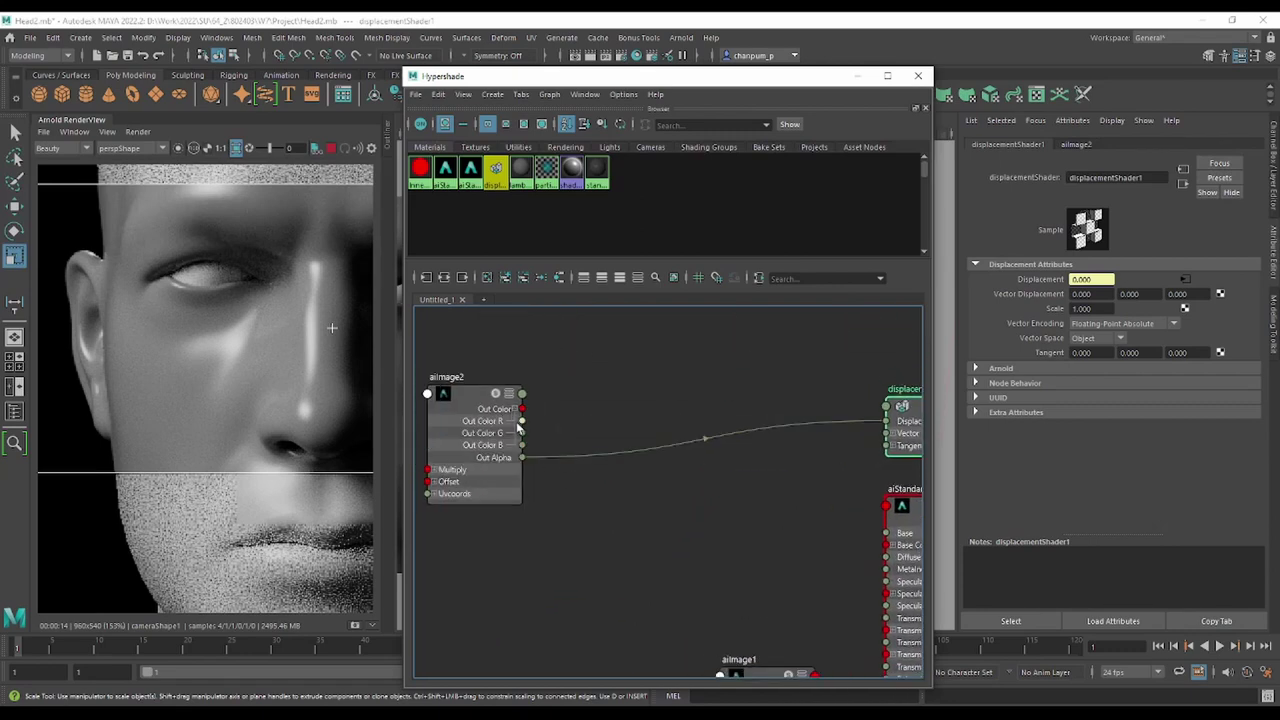
mouse_move(522, 421)
mouse_down()
mouse_move(893, 436)
mouse_move(890, 422)
mouse_up()
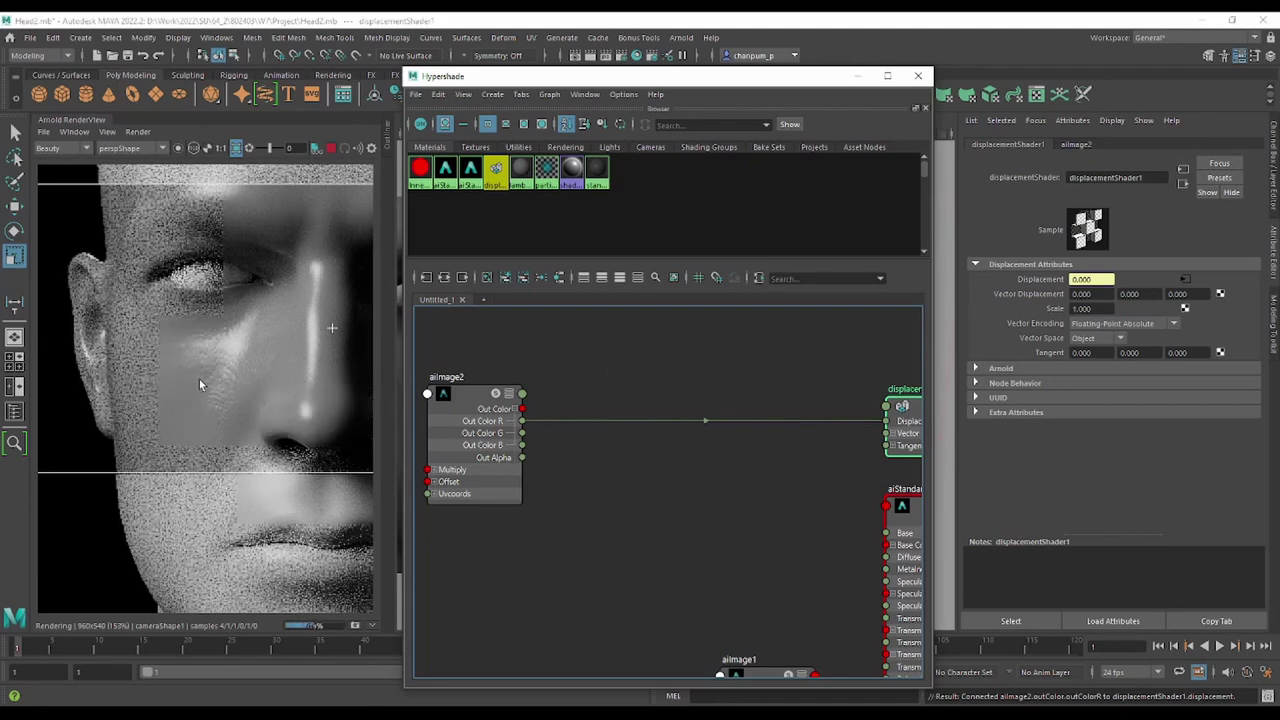
alt+middle_drag(667, 394, 733, 363)
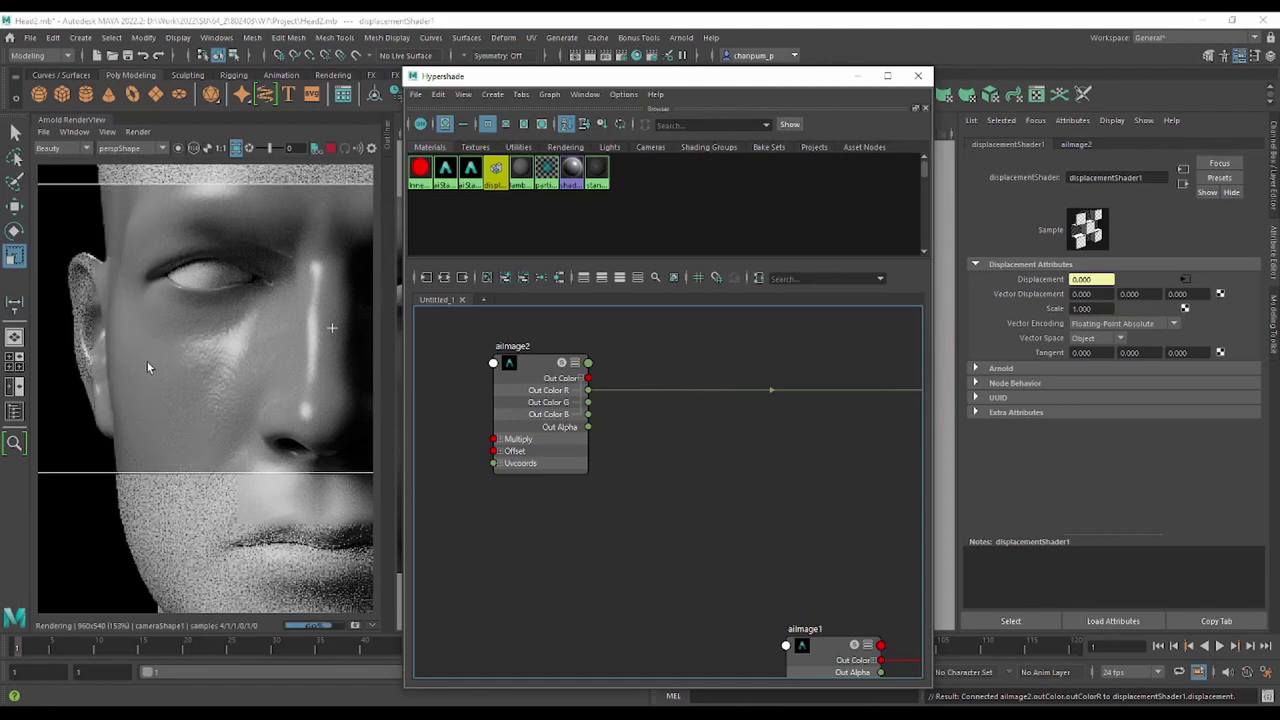
click(533, 366)
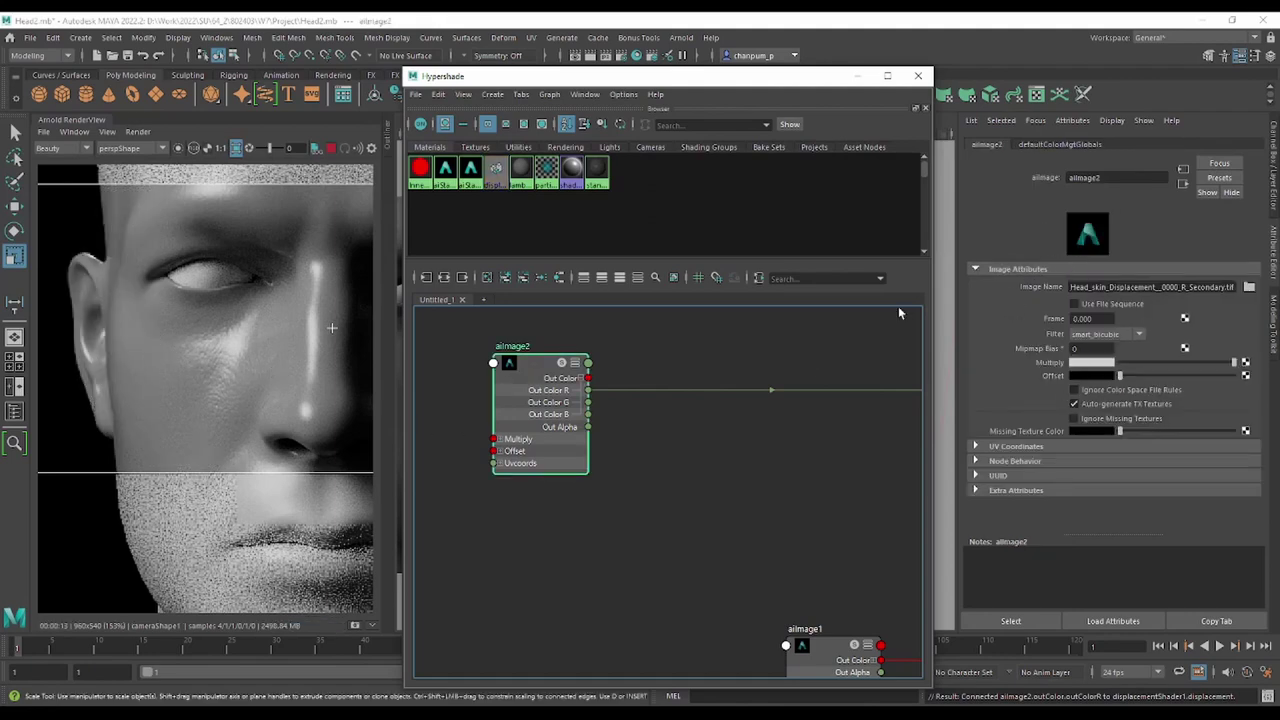
mouse_move(818, 430)
alt+middle_down()
mouse_move(693, 409)
mouse_move(581, 427)
alt+middle_up()
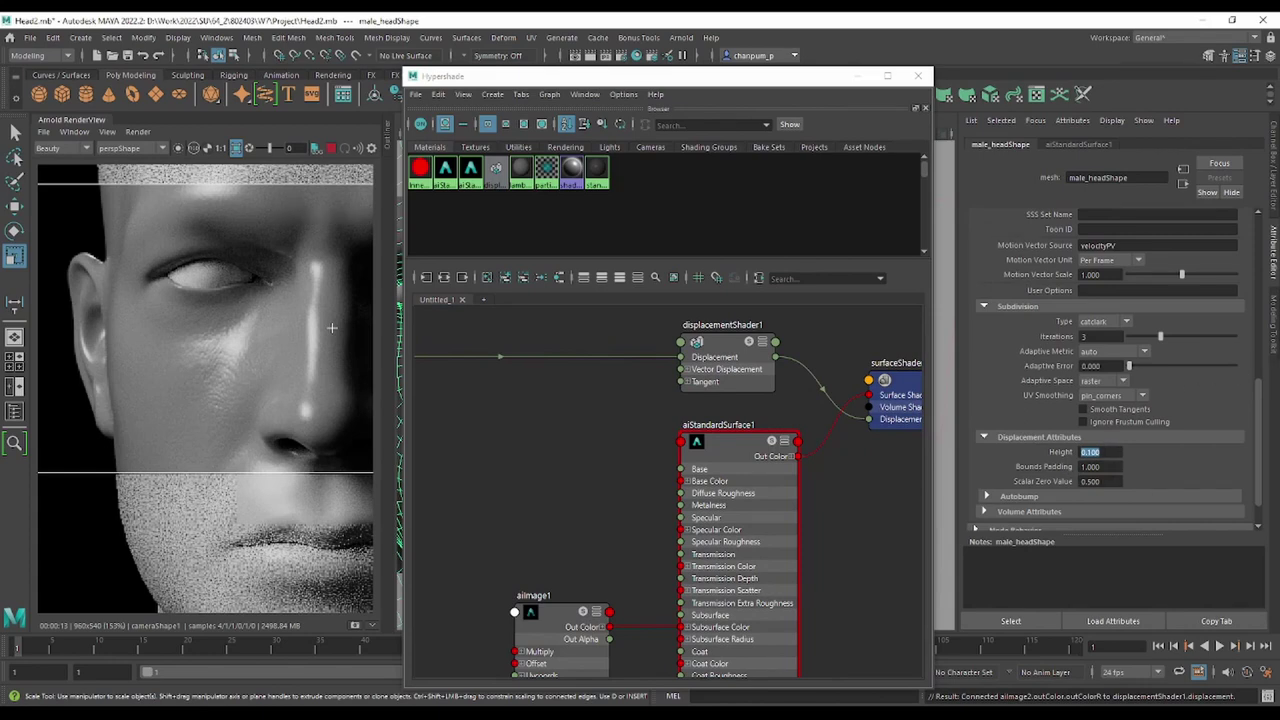
Try a displacement Scalar Zero Value of 0 and Height of 1.
click(1090, 481)
text(0)
key(Return)
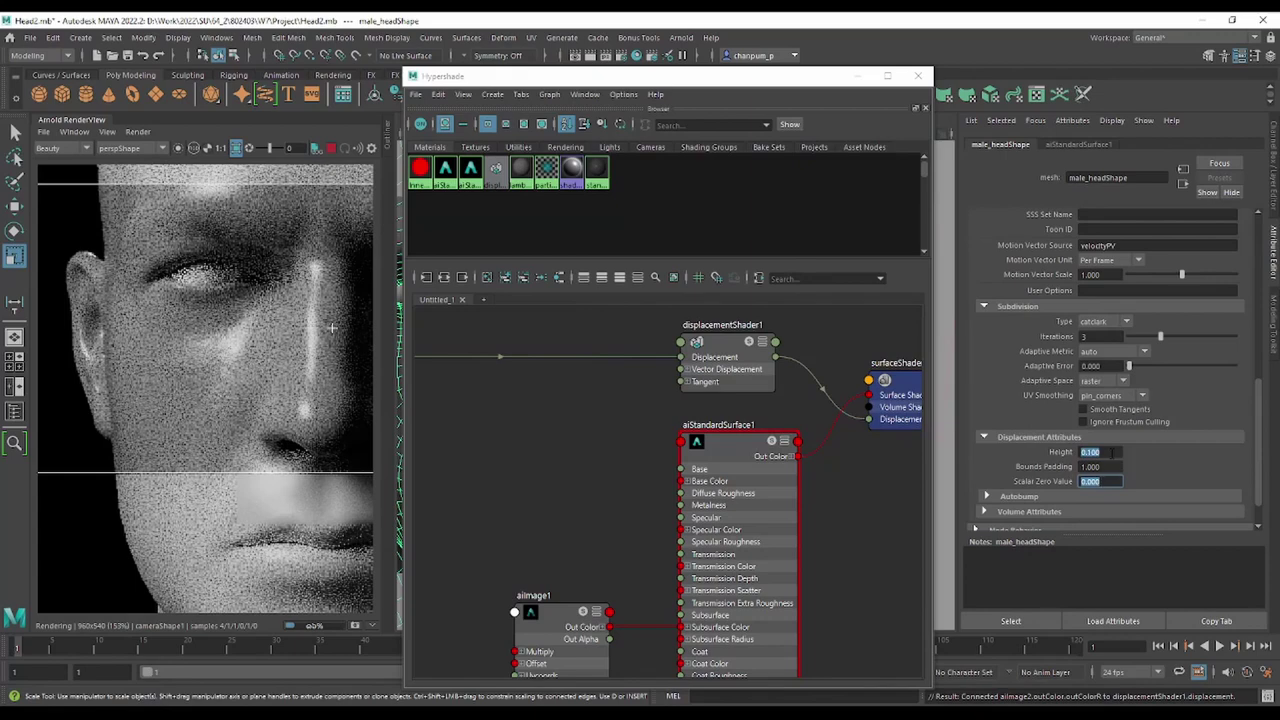
click(1112, 452)
double_click(1090, 452)
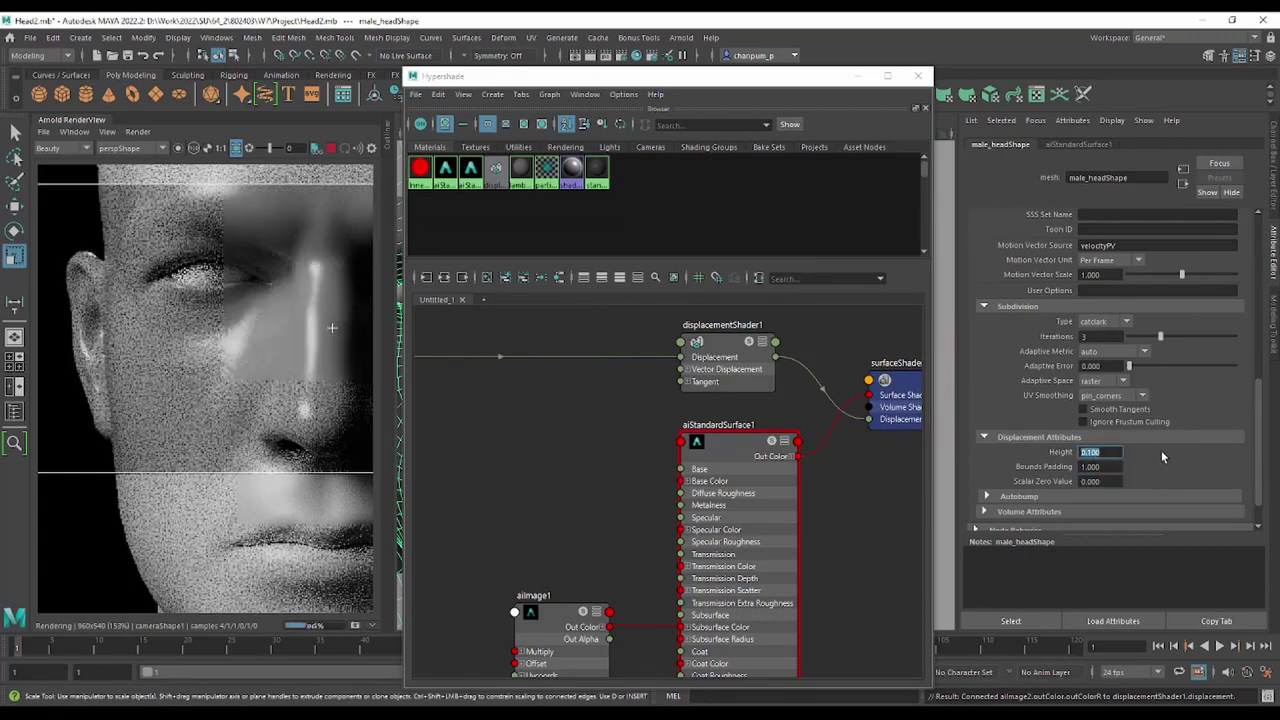
text(1)
key(Return)
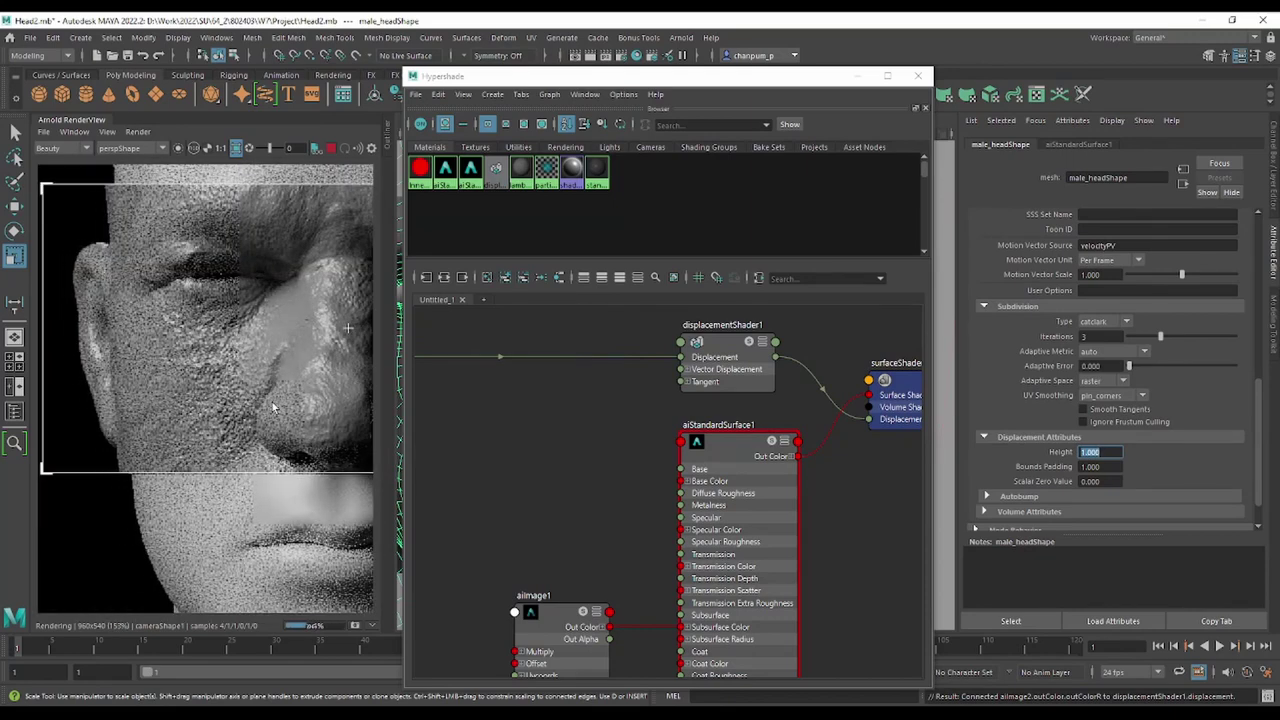
middle_drag(254, 393, 306, 395)
Set Scalar Zero Value -0.5, Subdivision Iterations 4 and displacement Height 0.3.
click(1095, 481)
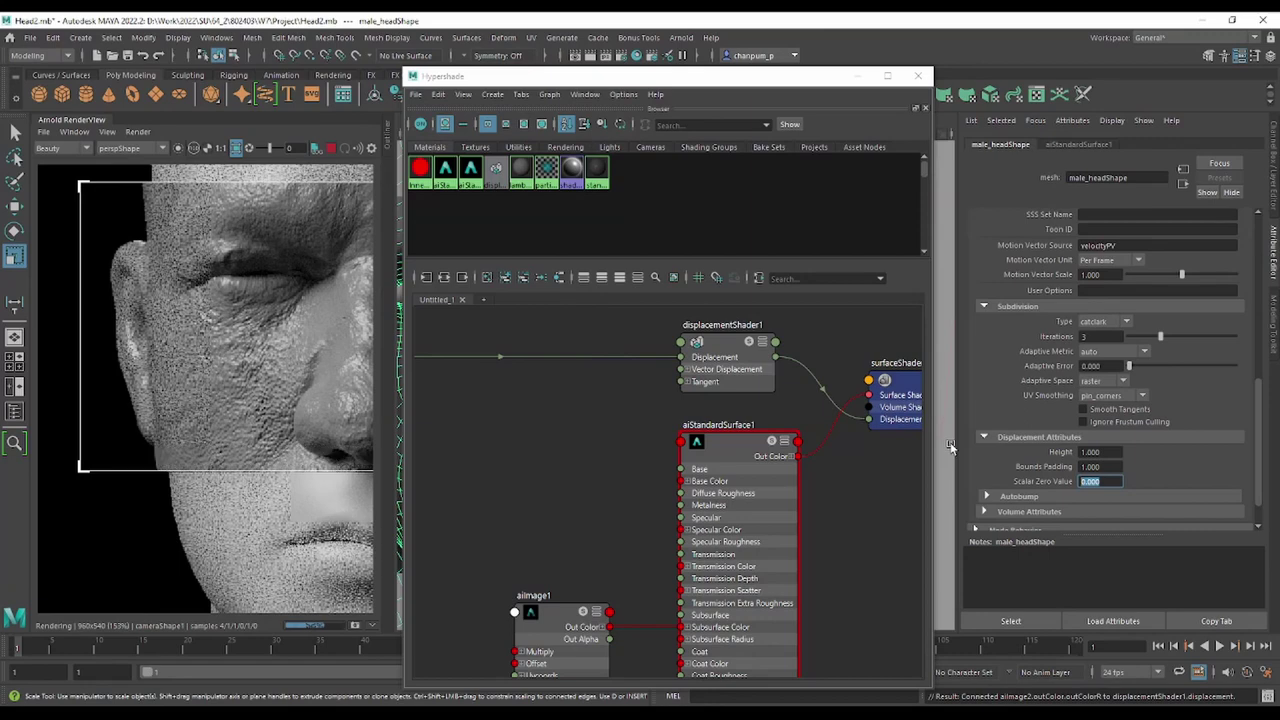
text(1)
text(0.)
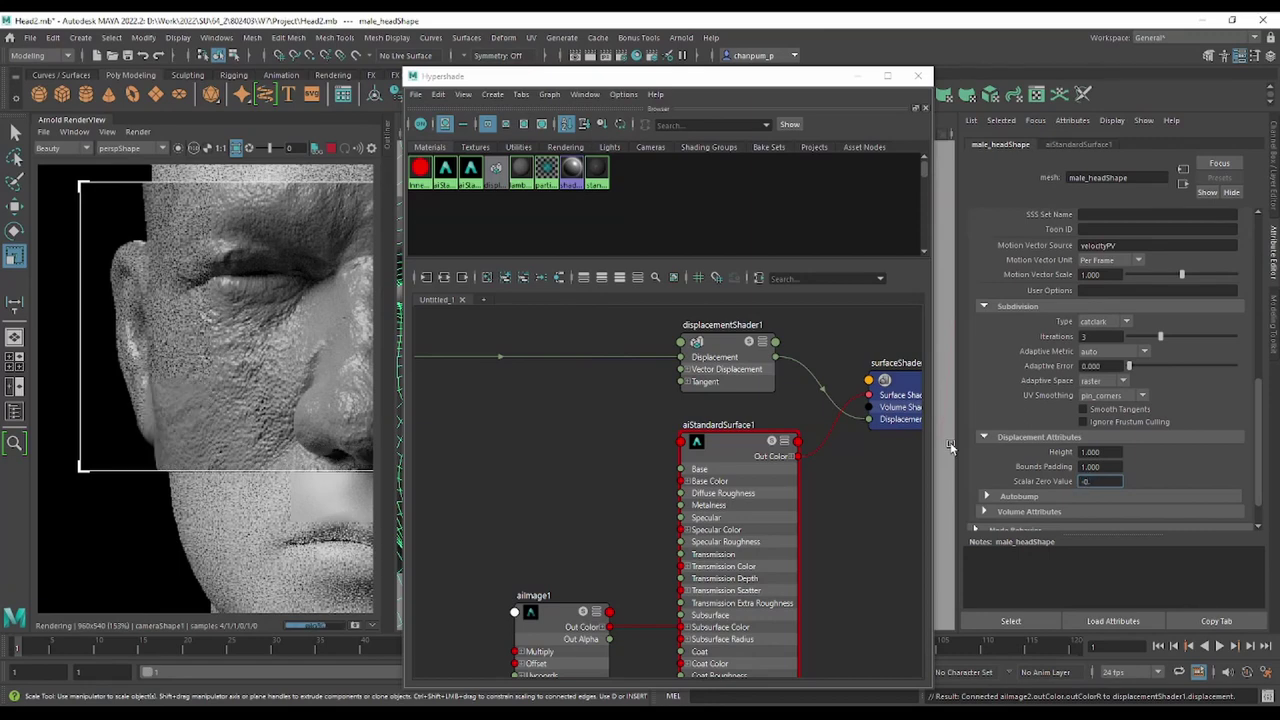
text(5)
key(Return)
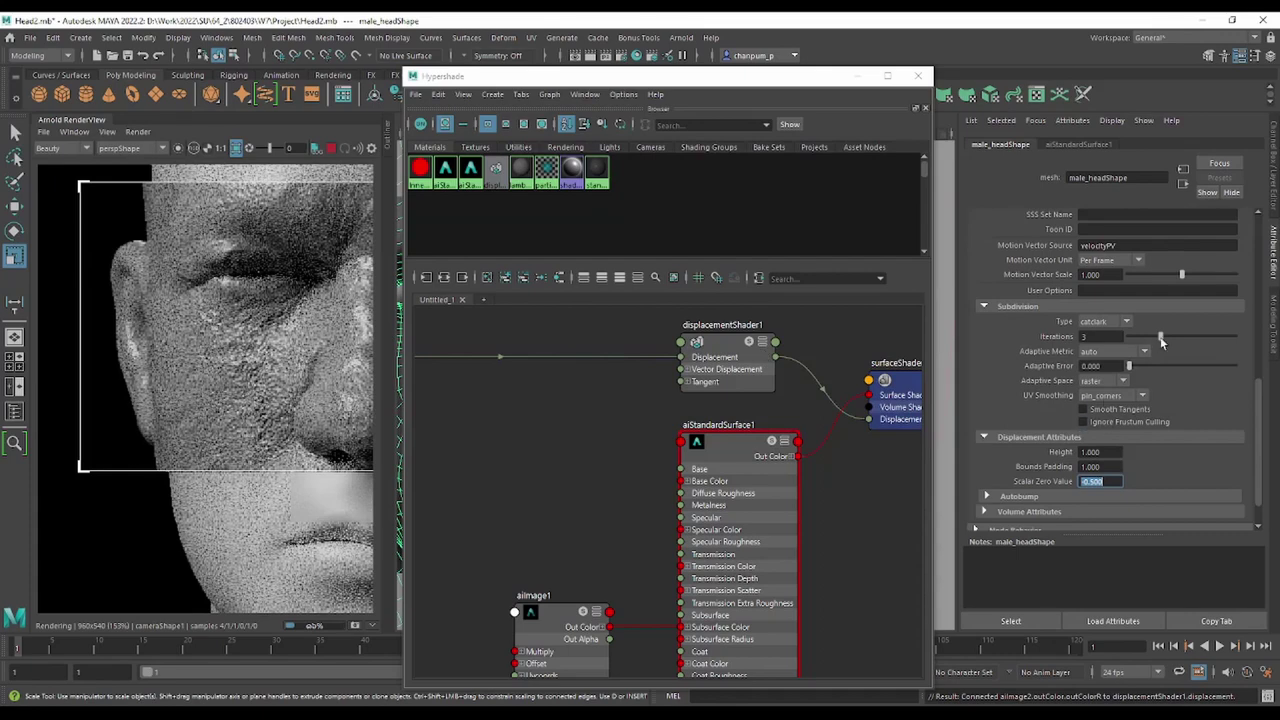
drag(1163, 337, 1172, 337)
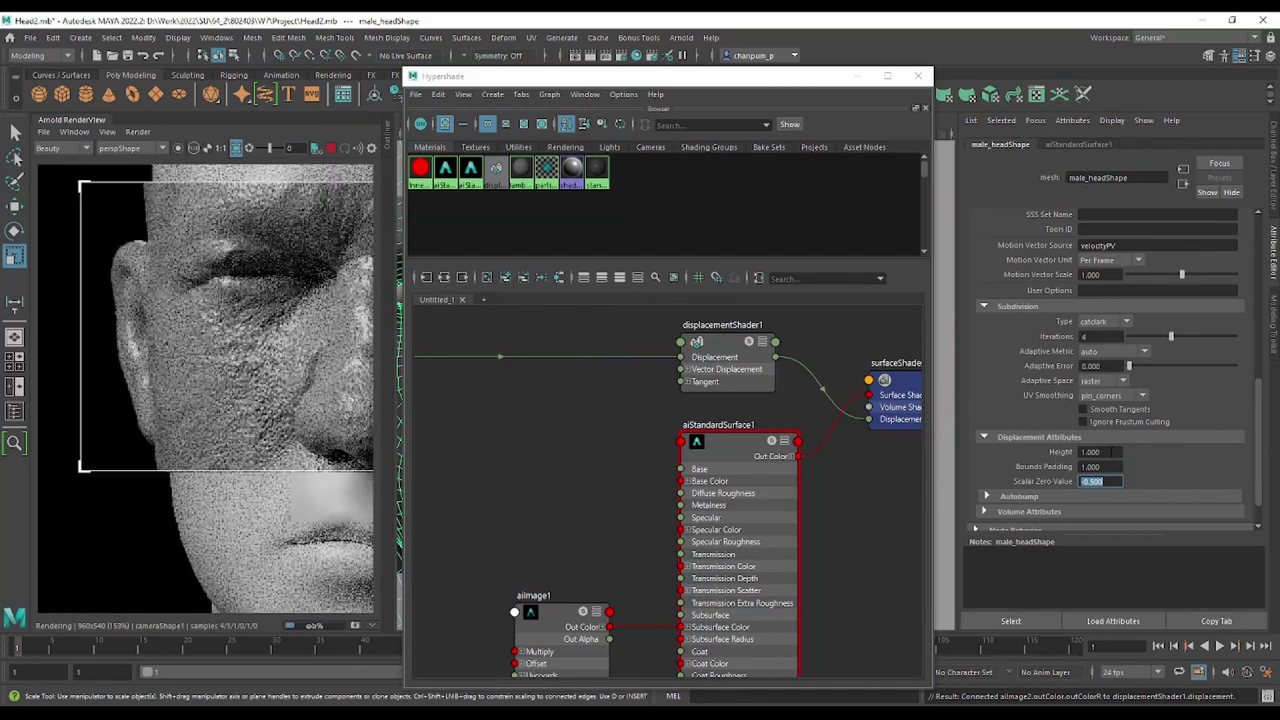
key(Tab)
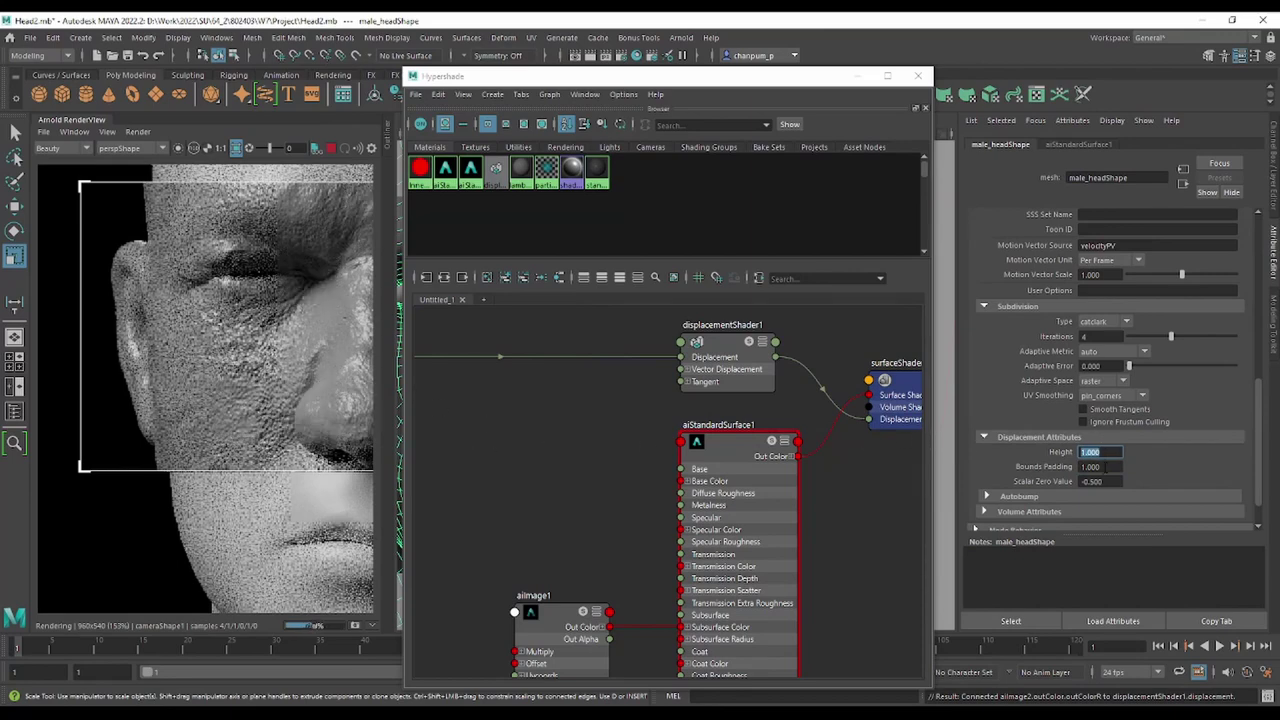
text(0.3)
key(Return)
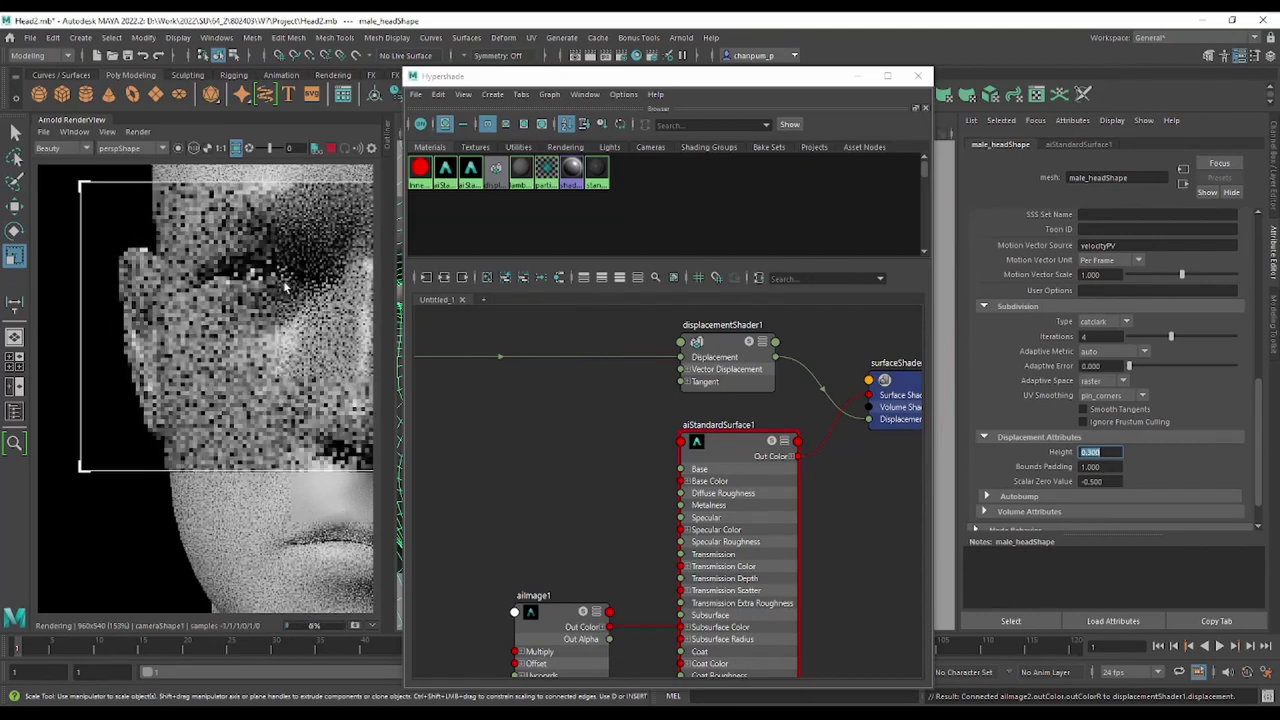
scroll(284, 374, up, 2)
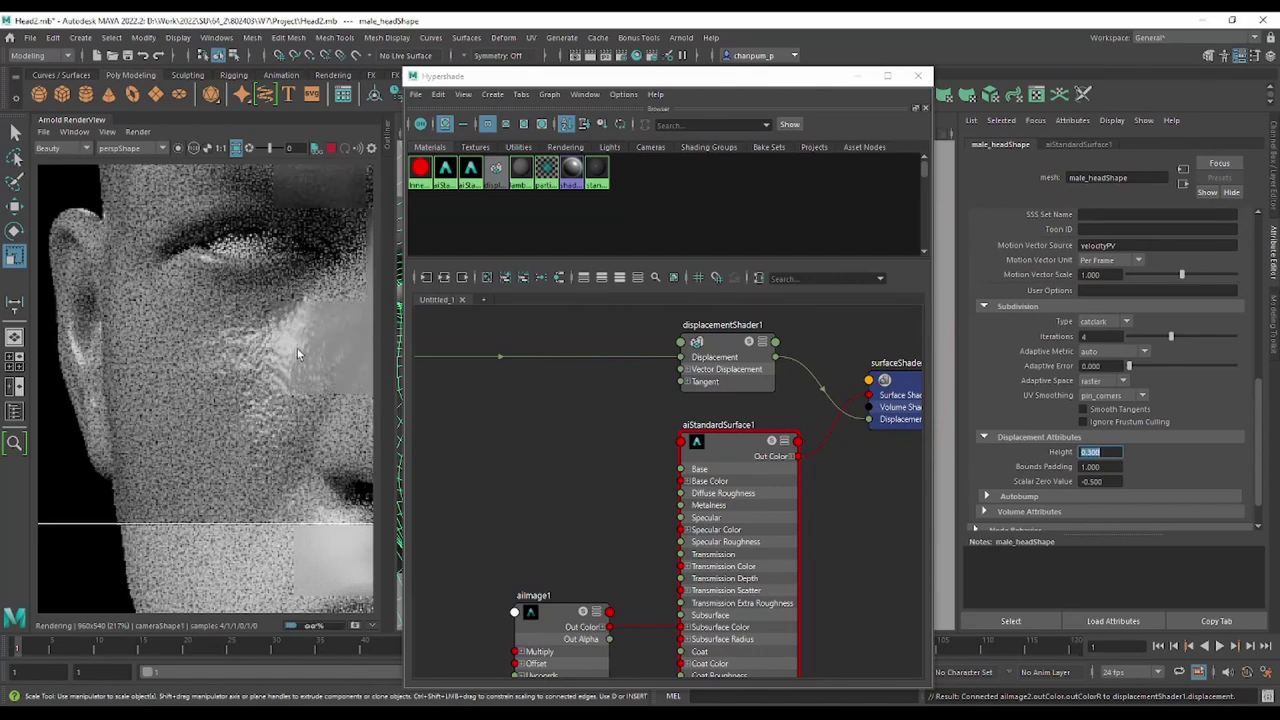
scroll(297, 352, down, 2)
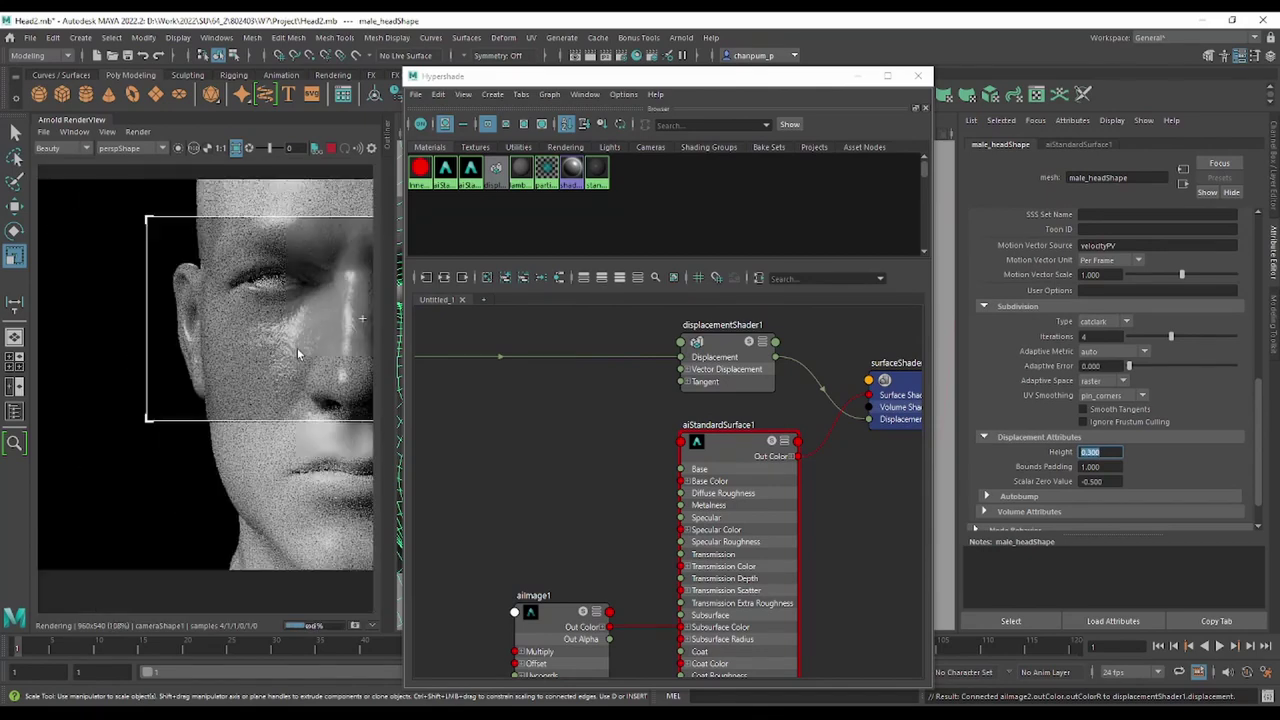
middle_drag(292, 360, 192, 356)
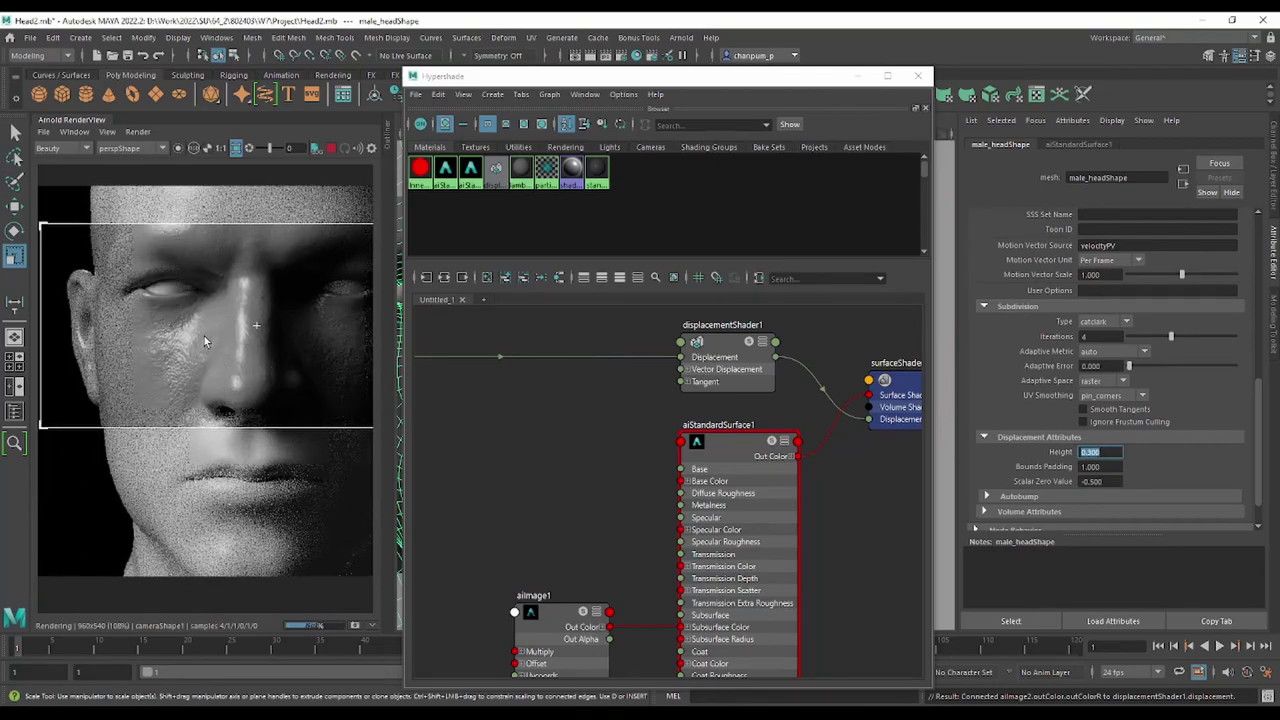
scroll(124, 345, up, 4)
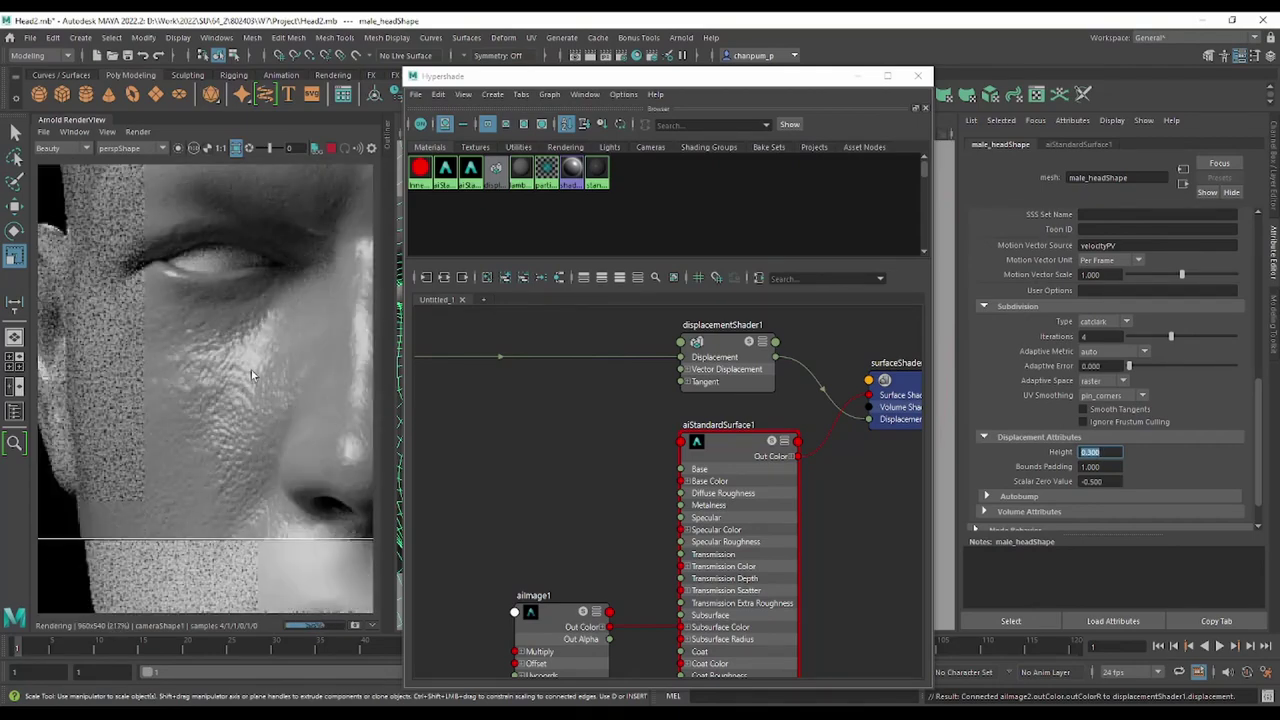
scroll(204, 362, down, 4)
scroll(205, 359, up, 4)
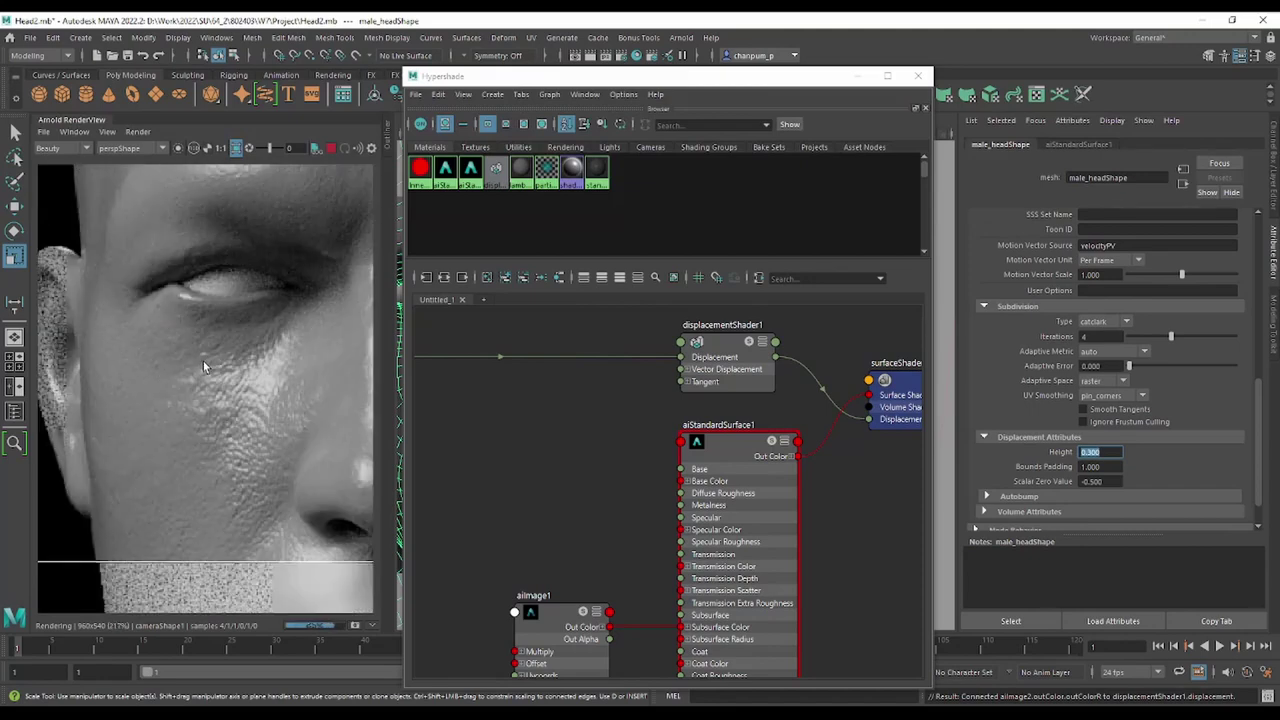
scroll(203, 361, down, 3)
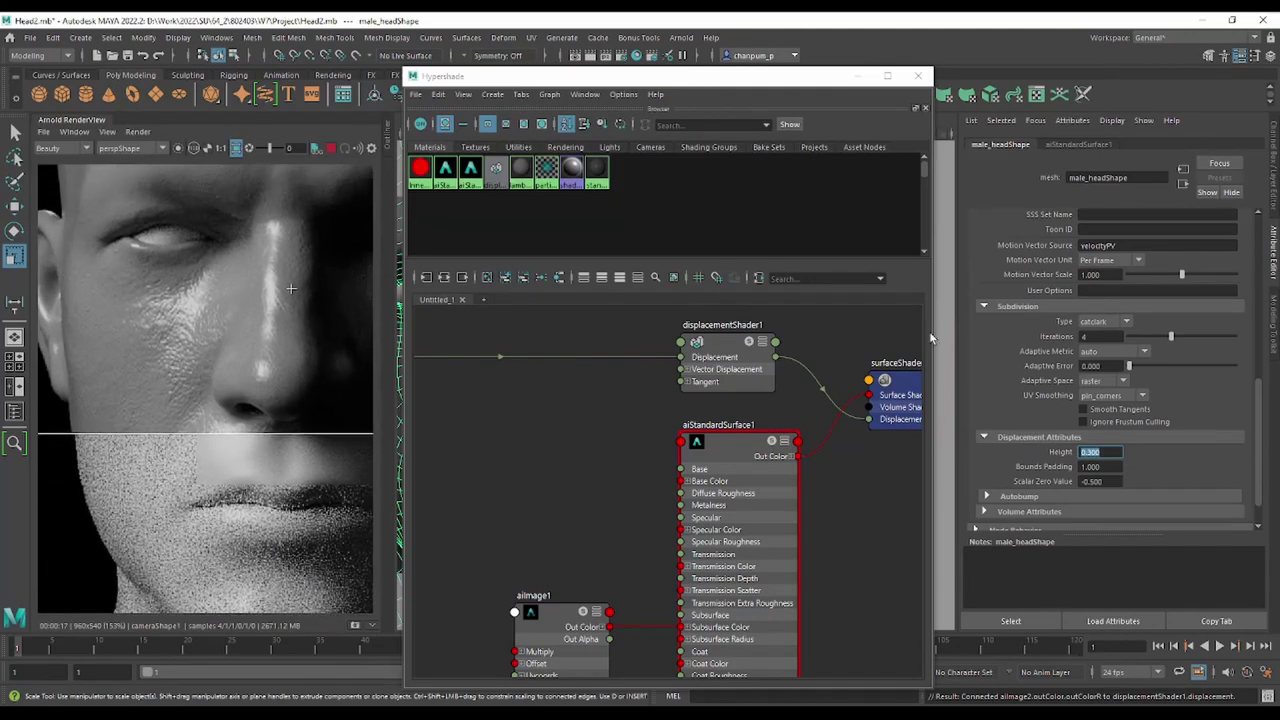
Set Subdivision Iterations to 4 and displacement Height to 0.2.
click(1100, 336)
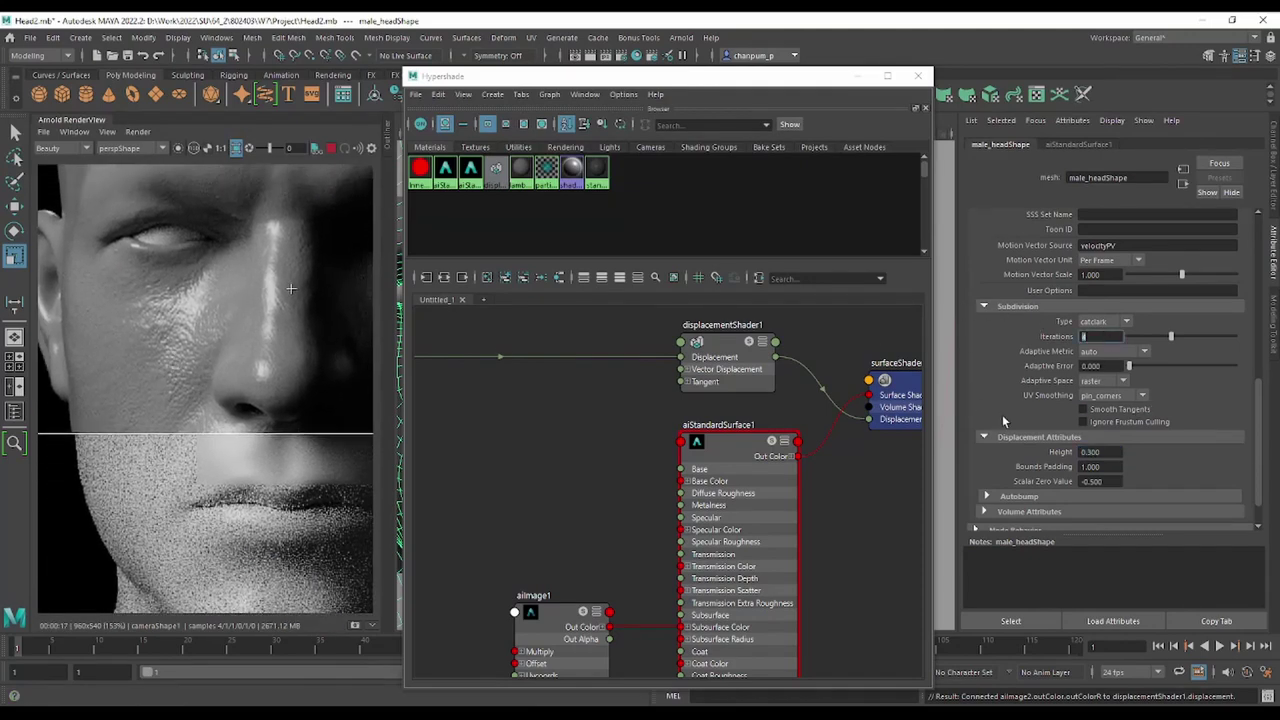
text(4)
click(1100, 451)
text(0.2)
key(Return)
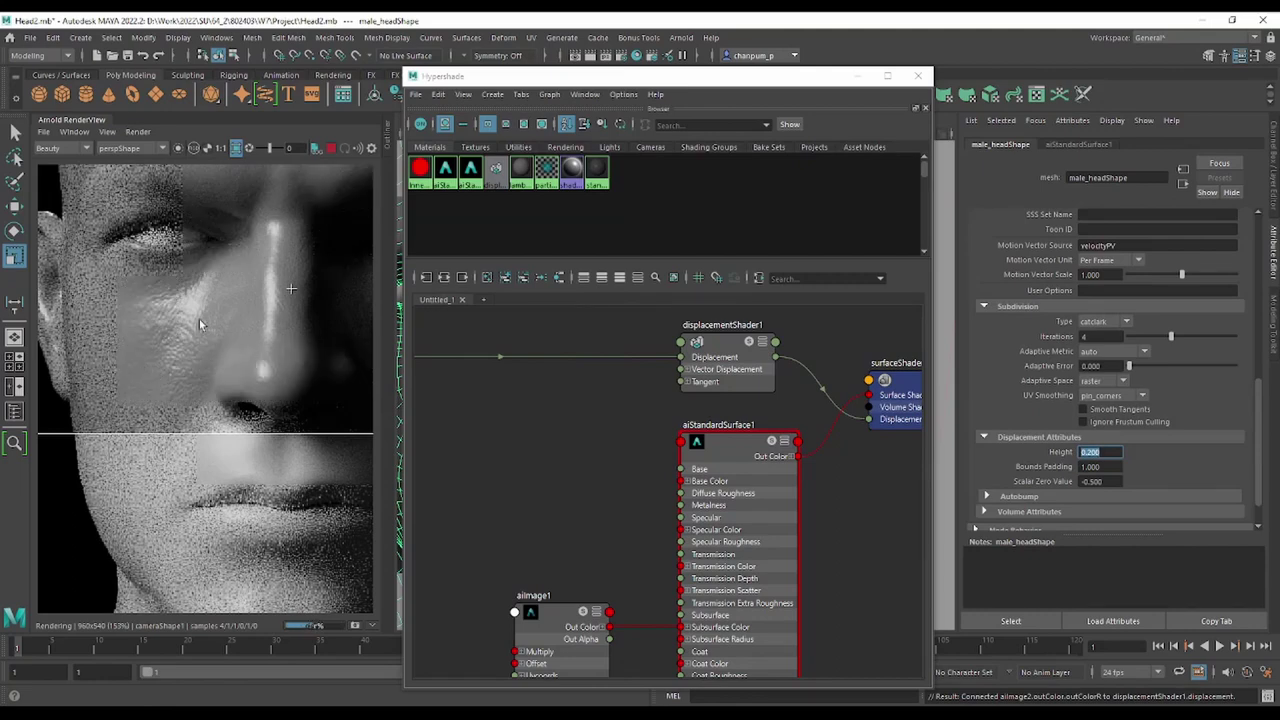
scroll(525, 437, down, 2)
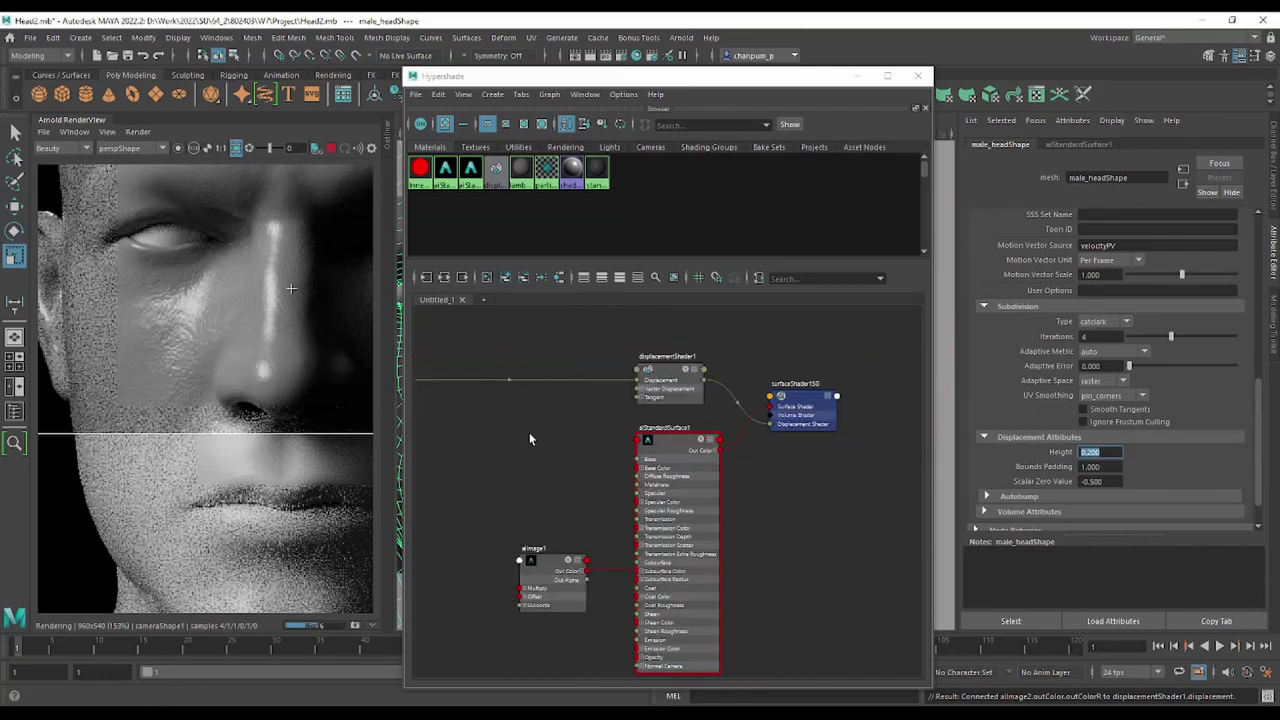
scroll(525, 437, down, 2)
scroll(467, 454, up, 2)
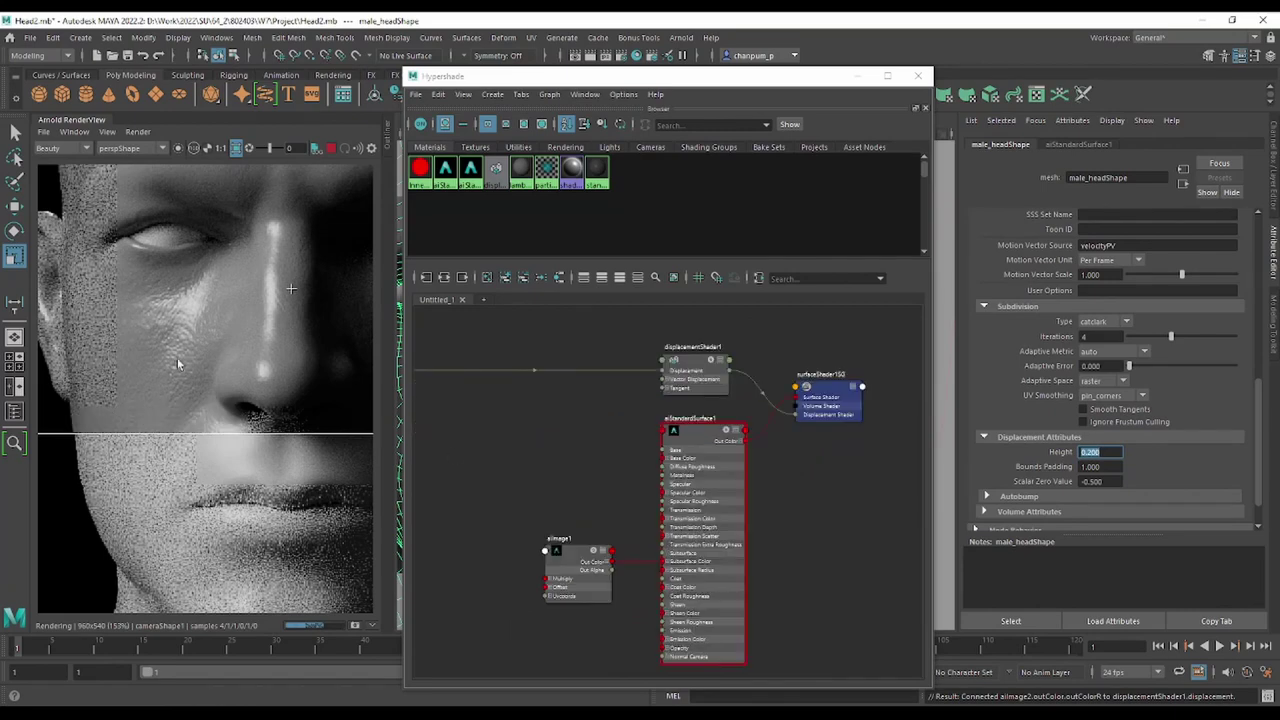
scroll(134, 337, down, 2)
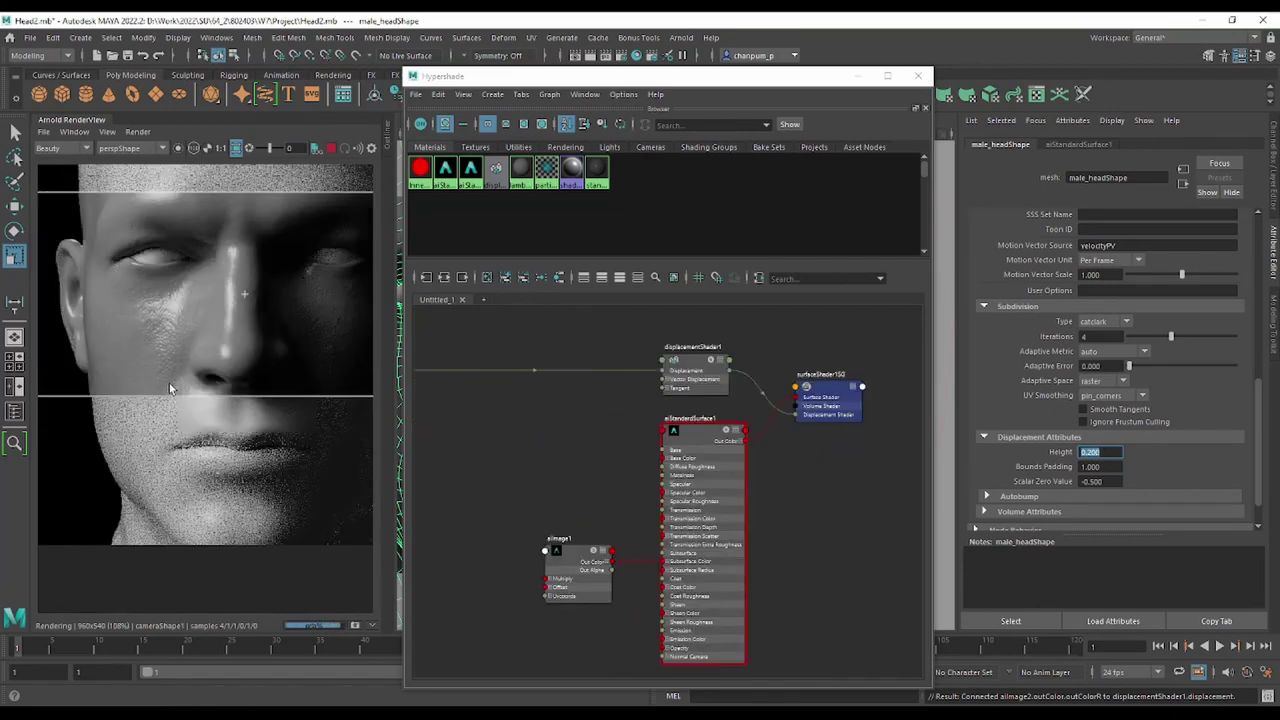
scroll(169, 383, down, 2)
scroll(345, 335, up, 1)
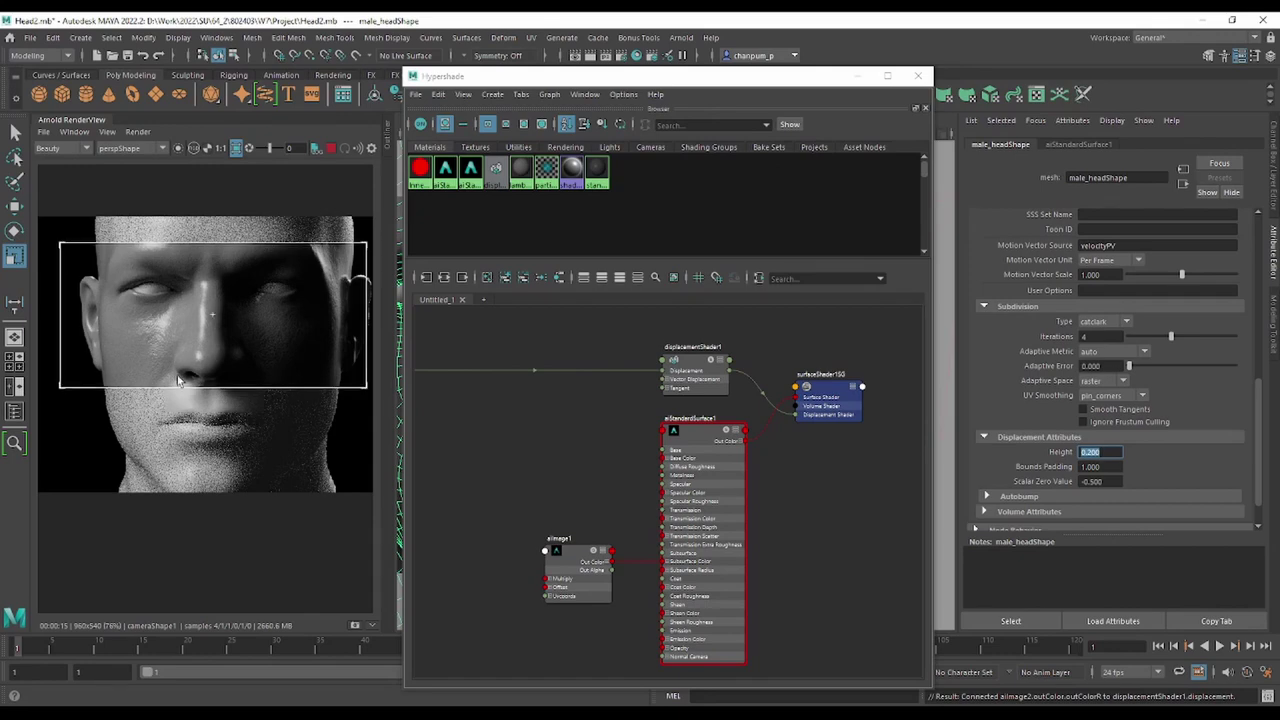
Redraw the render region around the whole face and bring aiImage2 into view.
drag(367, 388, 60, 264)
drag(60, 218, 367, 388)
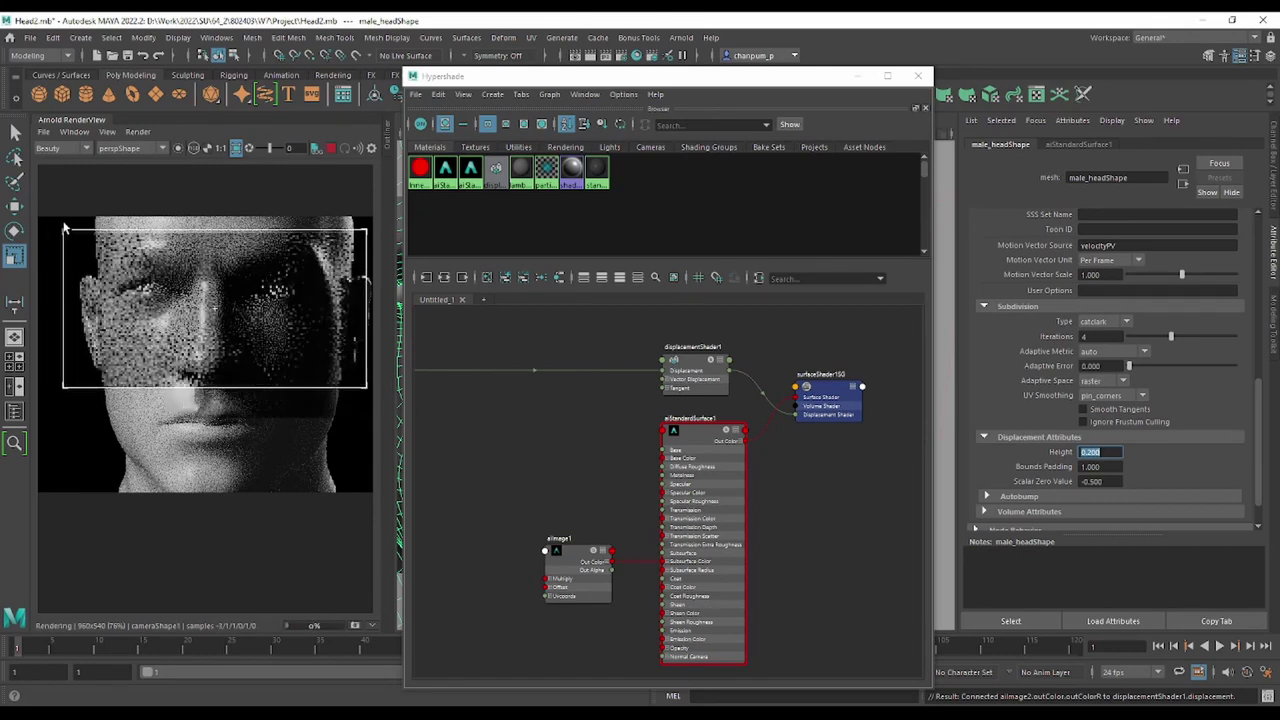
click(365, 393)
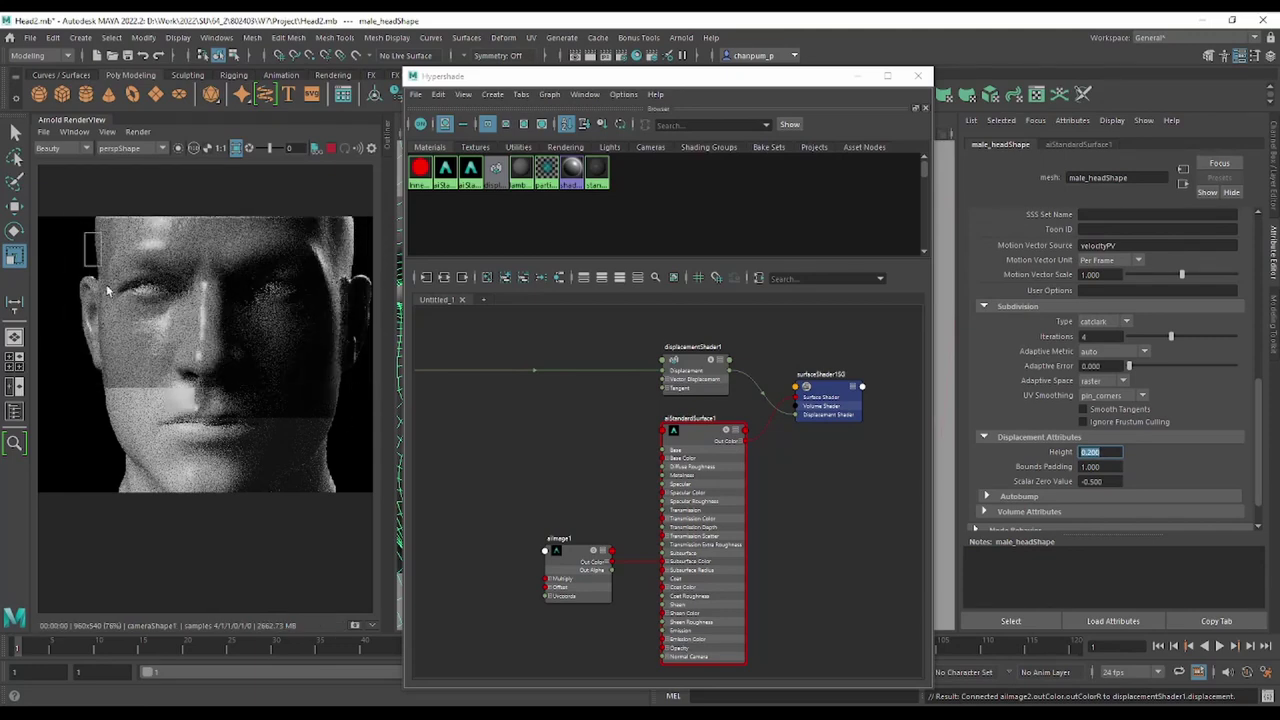
drag(86, 235, 340, 492)
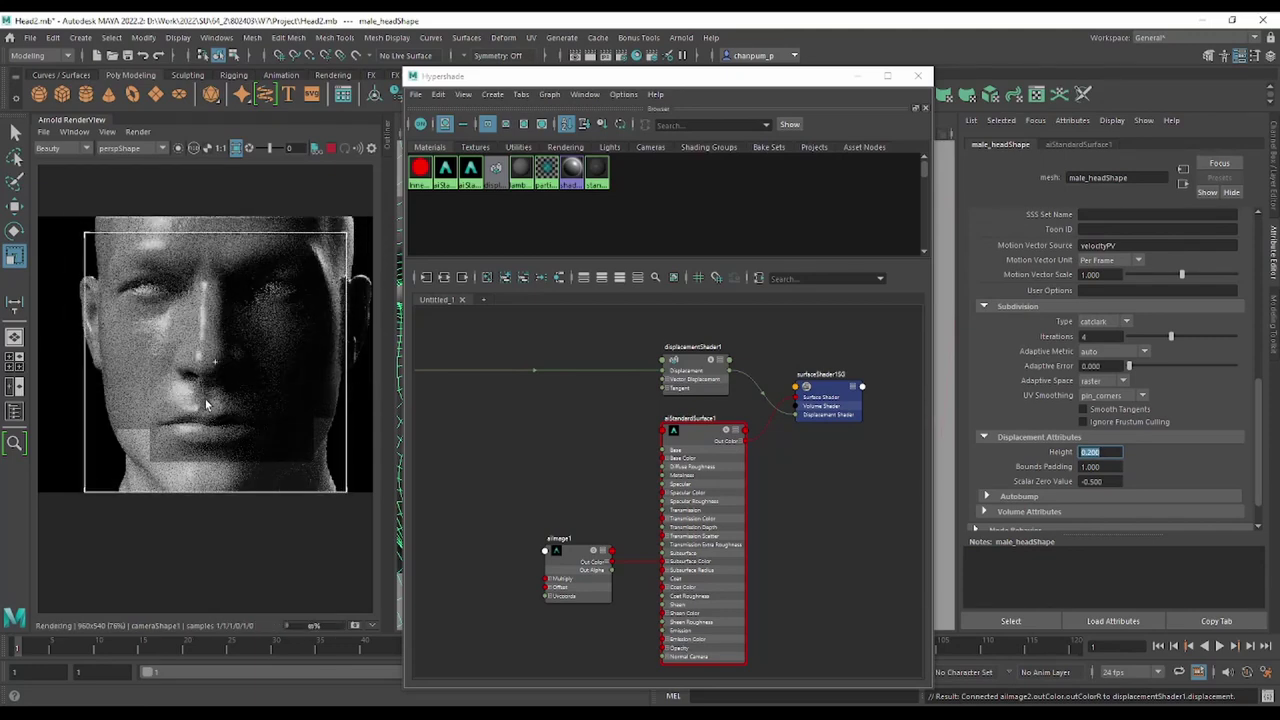
scroll(170, 442, up, 2)
scroll(291, 506, down, 1)
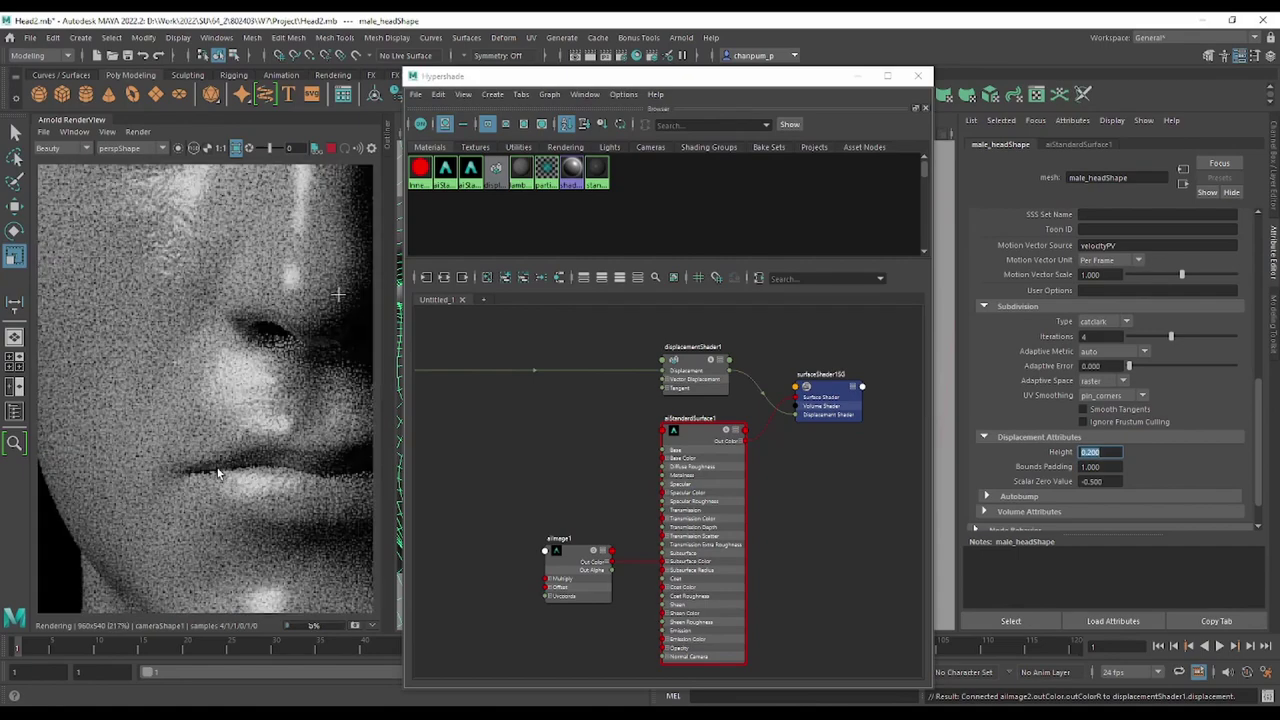
scroll(291, 506, down, 1)
scroll(291, 509, up, 2)
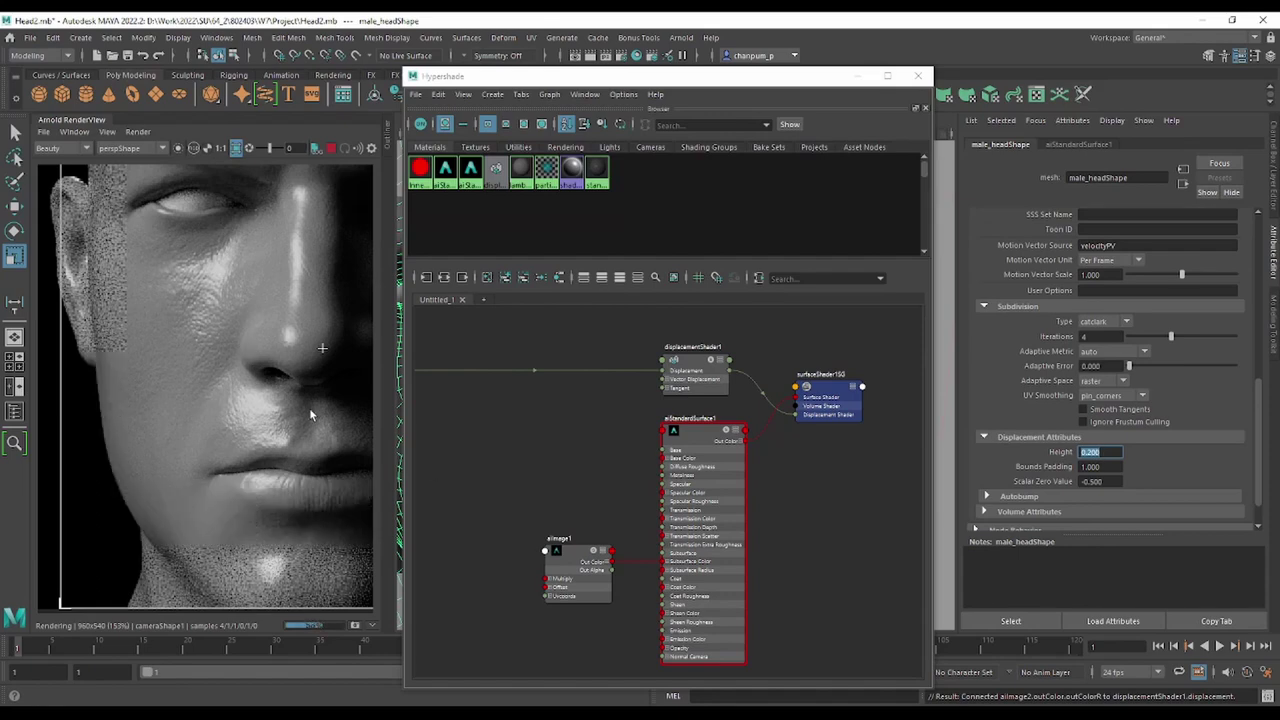
scroll(309, 408, down, 1)
scroll(215, 359, up, 2)
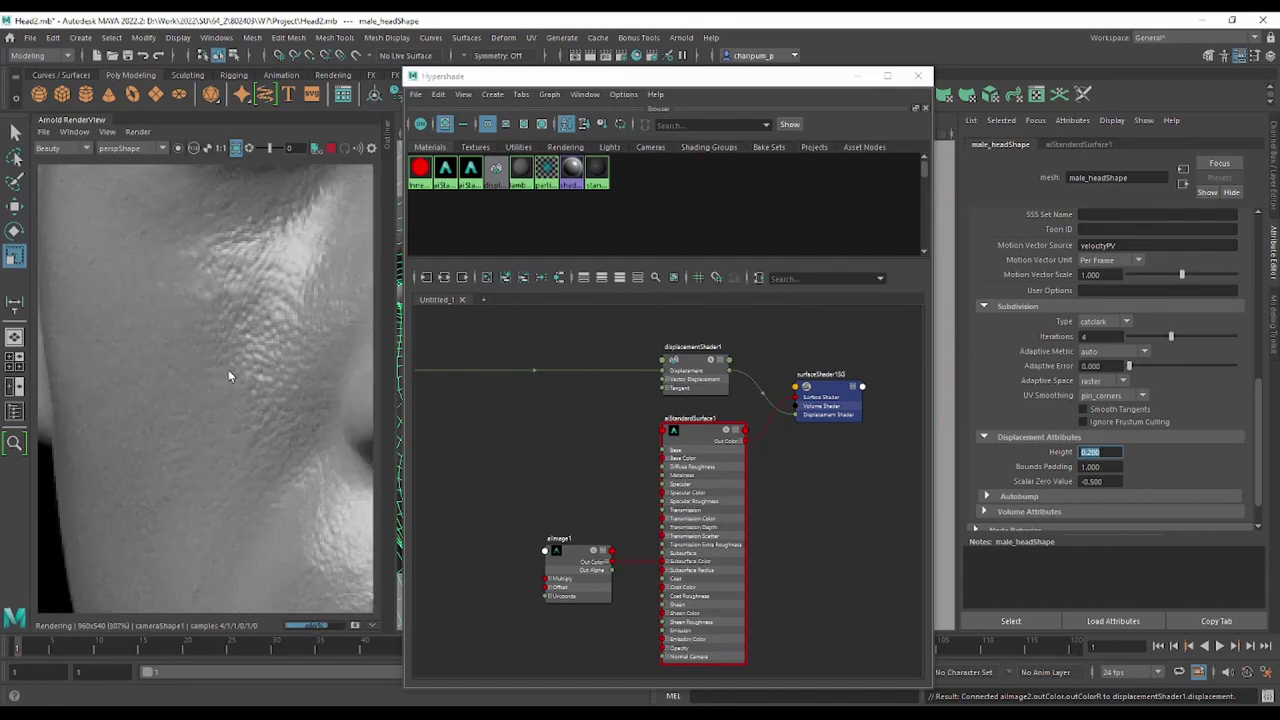
scroll(233, 372, down, 1)
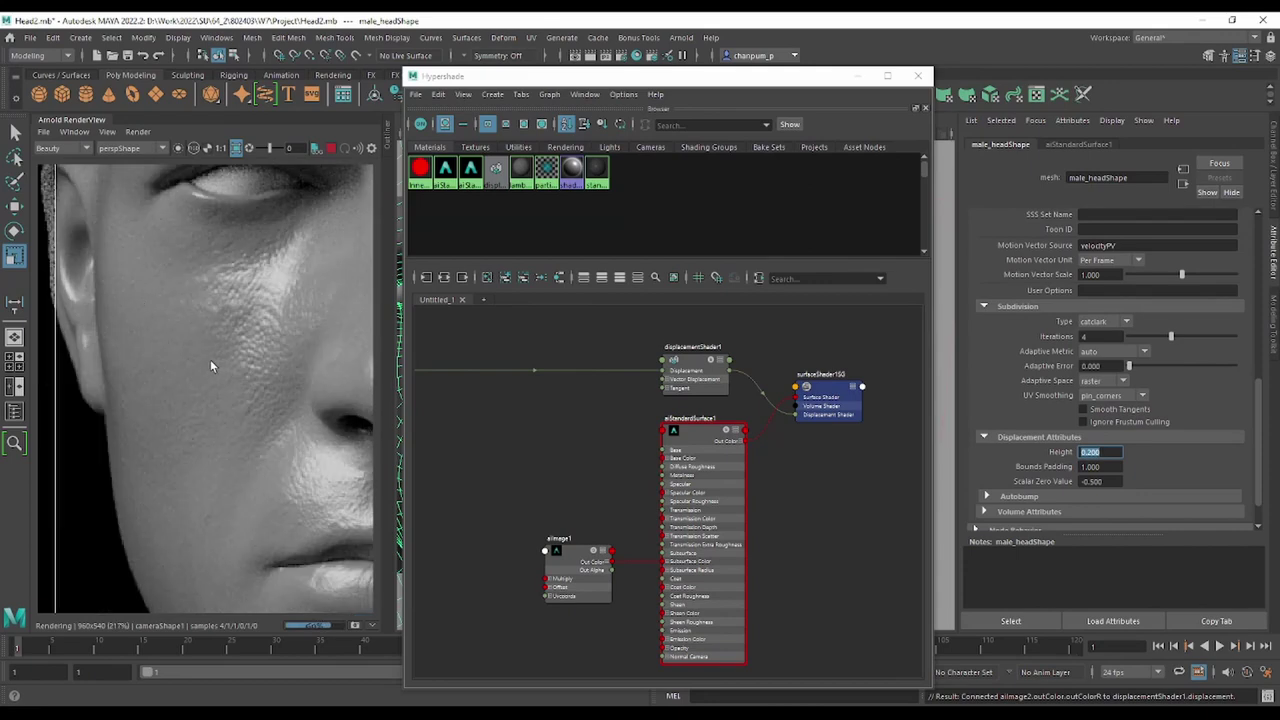
scroll(210, 366, down, 2)
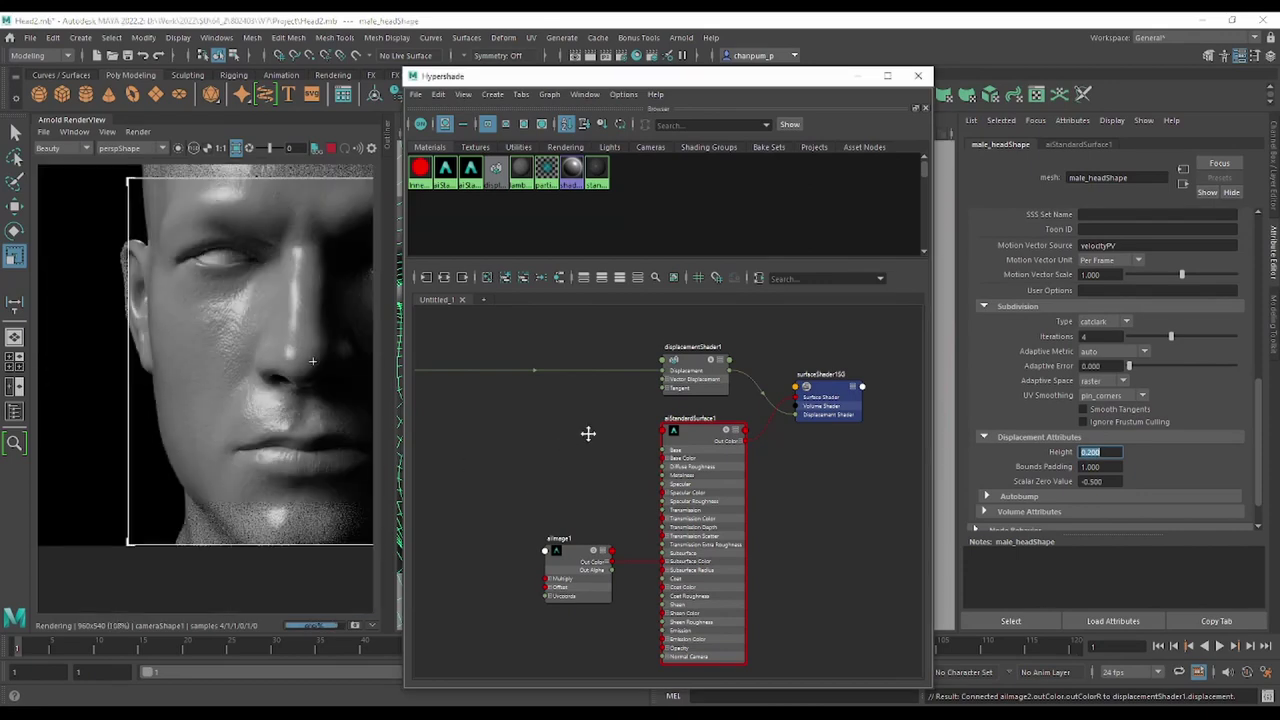
alt+middle_drag(588, 433, 652, 430)
alt+middle_drag(574, 406, 685, 466)
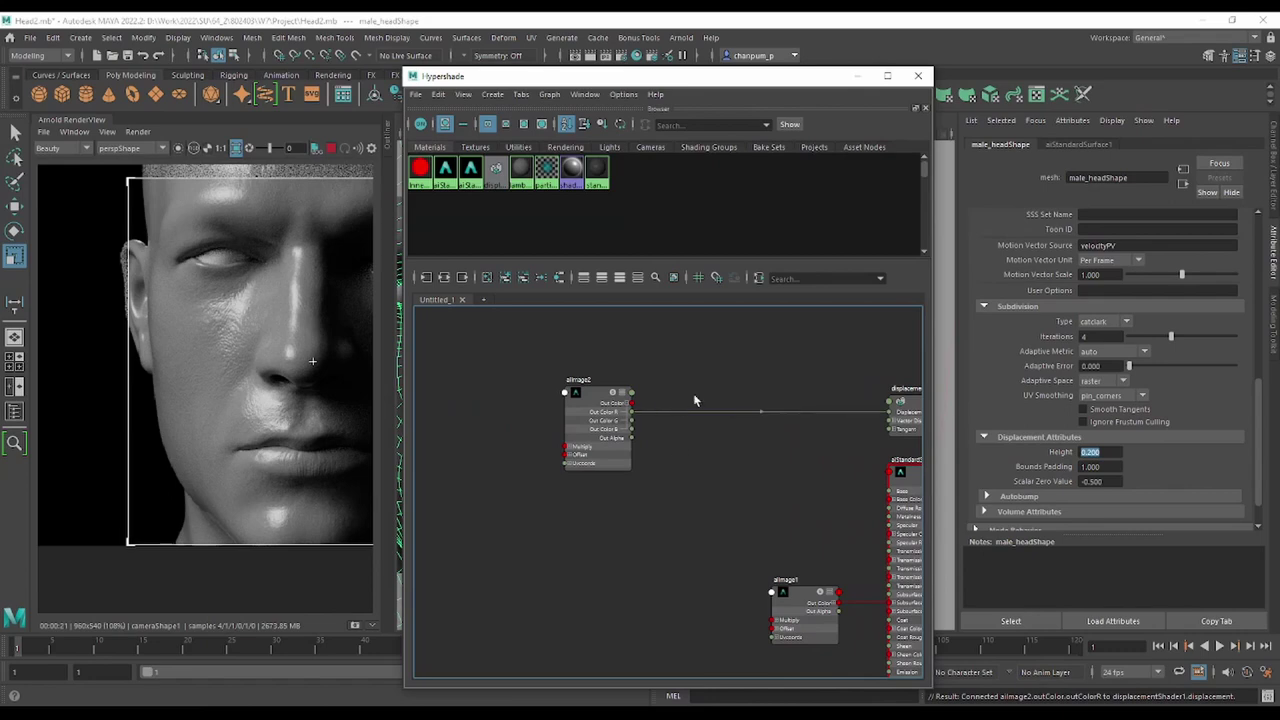
Create an aiLayerFloat node and place aiLayerFloat1 between aiImage2 and the displacement shader.
key(Tab)
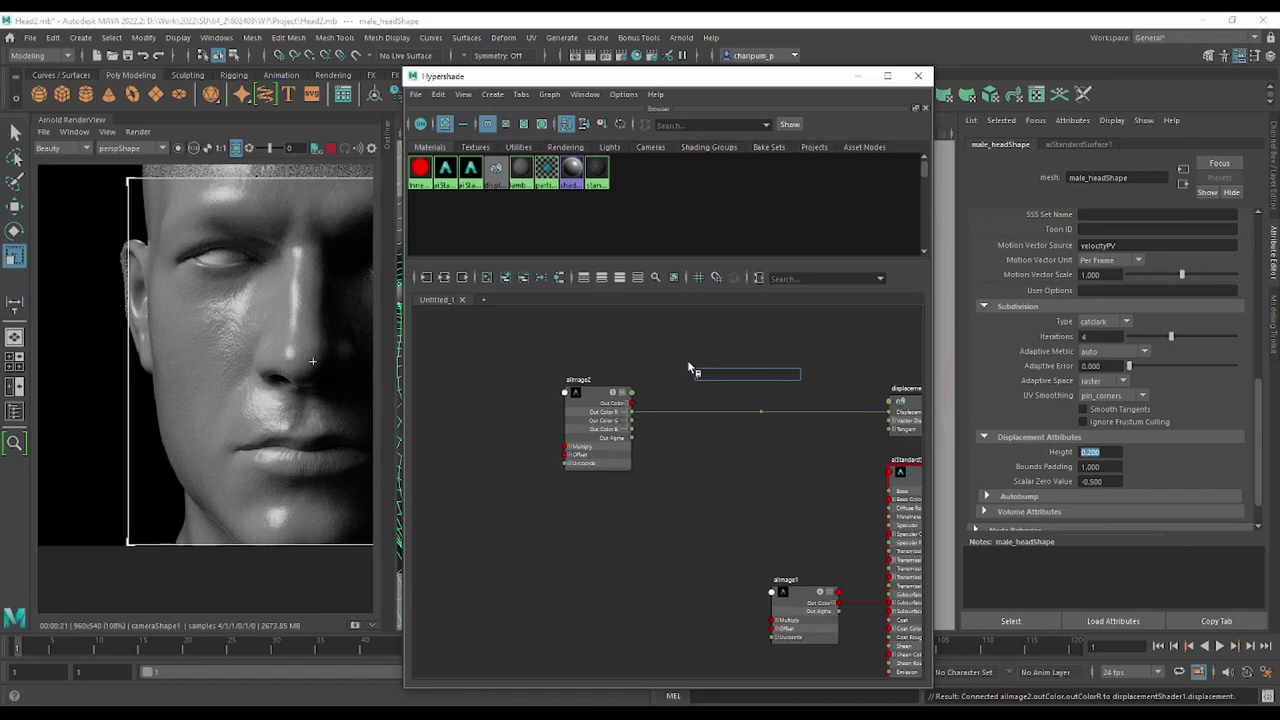
text(lay)
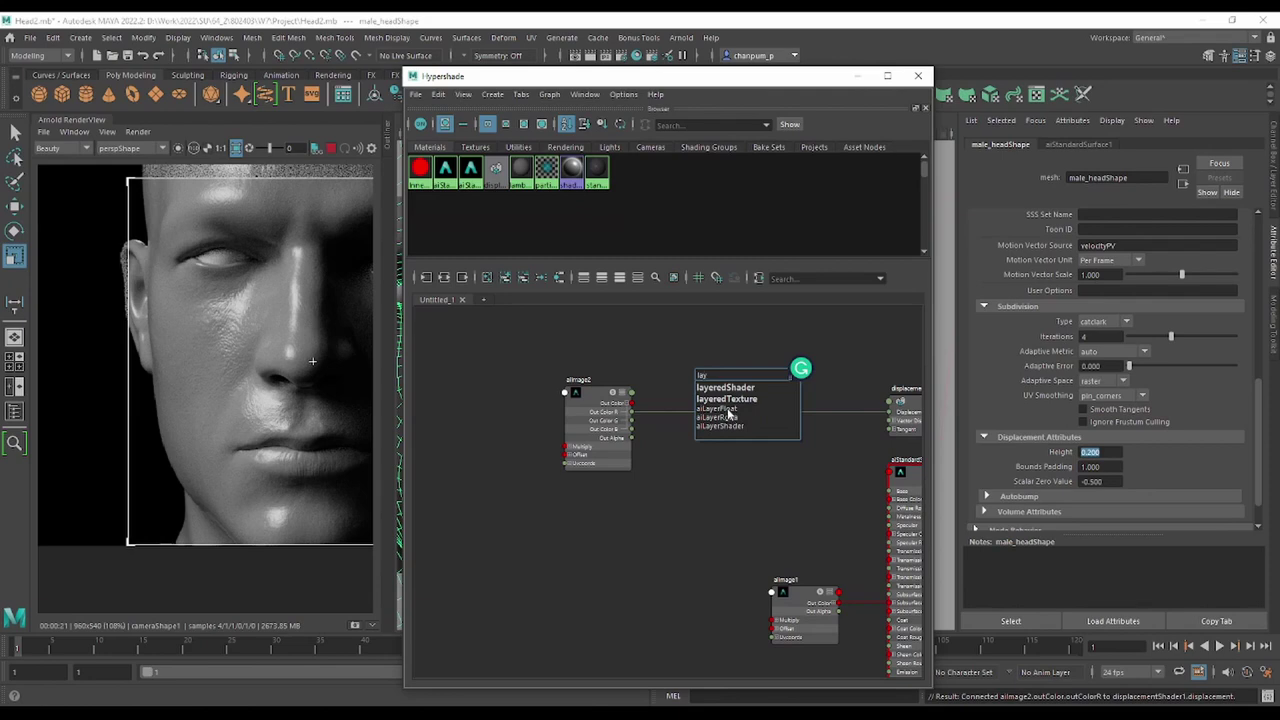
click(729, 410)
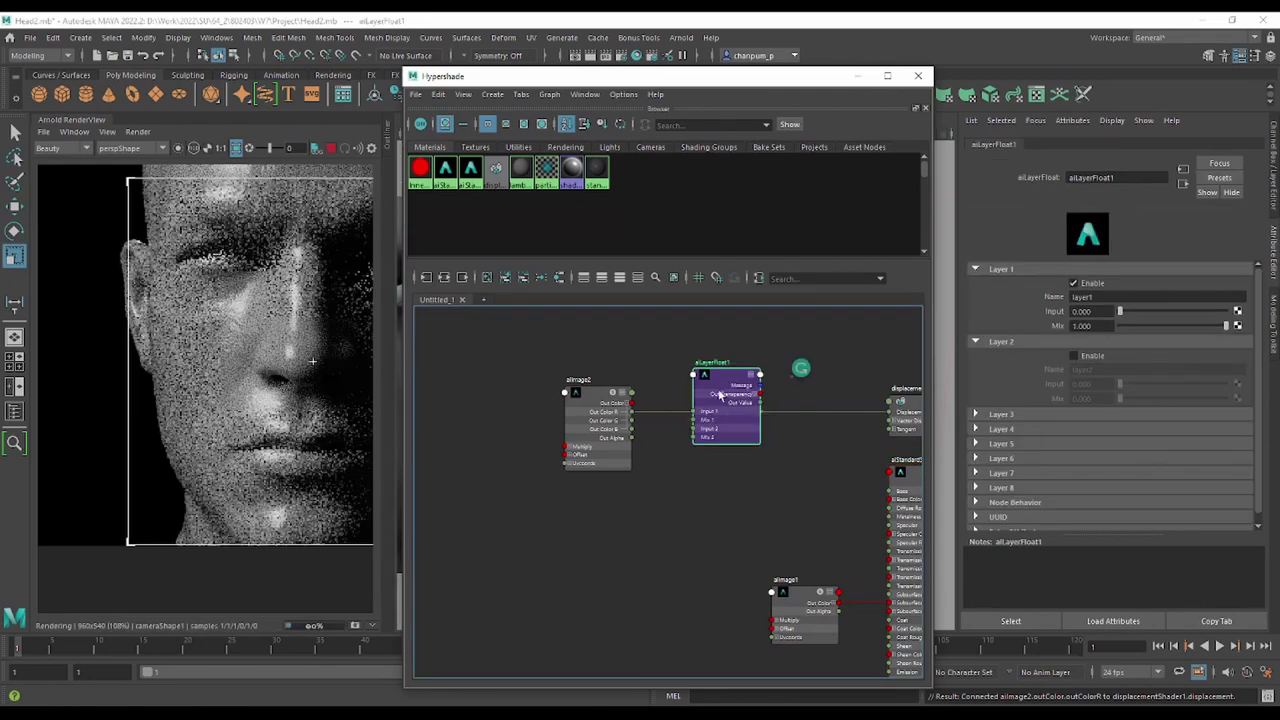
drag(724, 384, 748, 363)
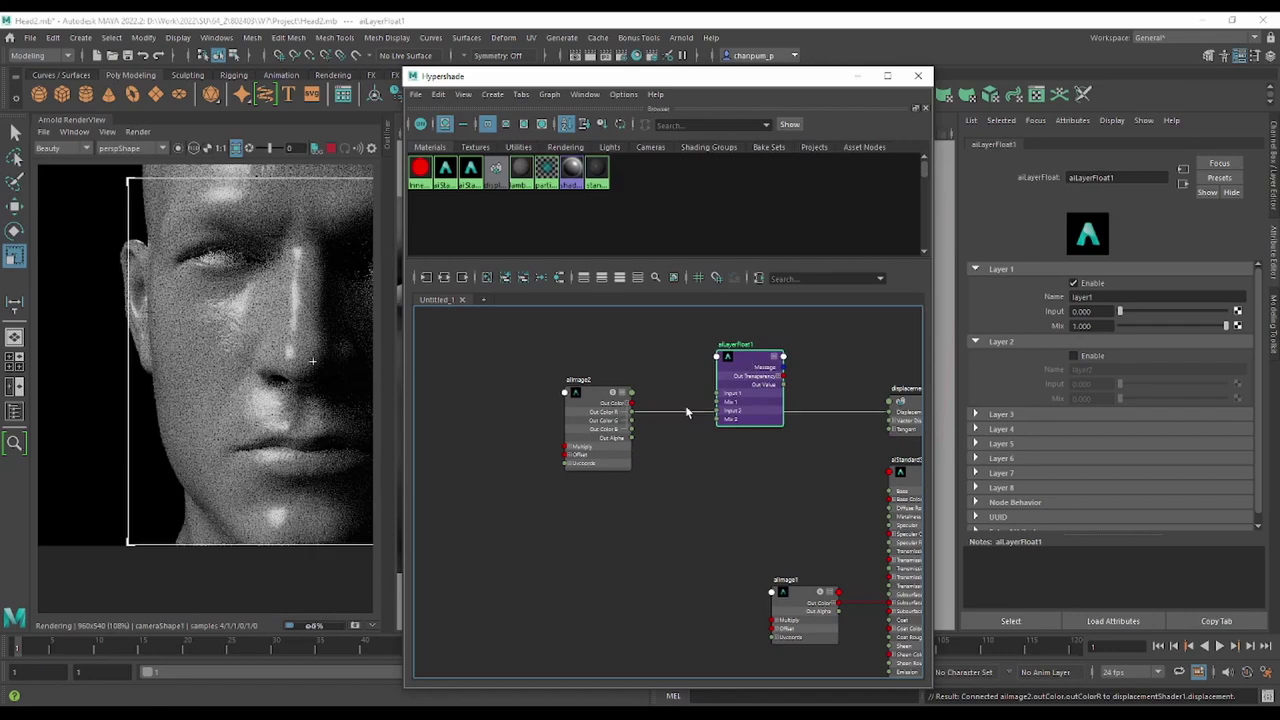
scroll(679, 397, up, 3)
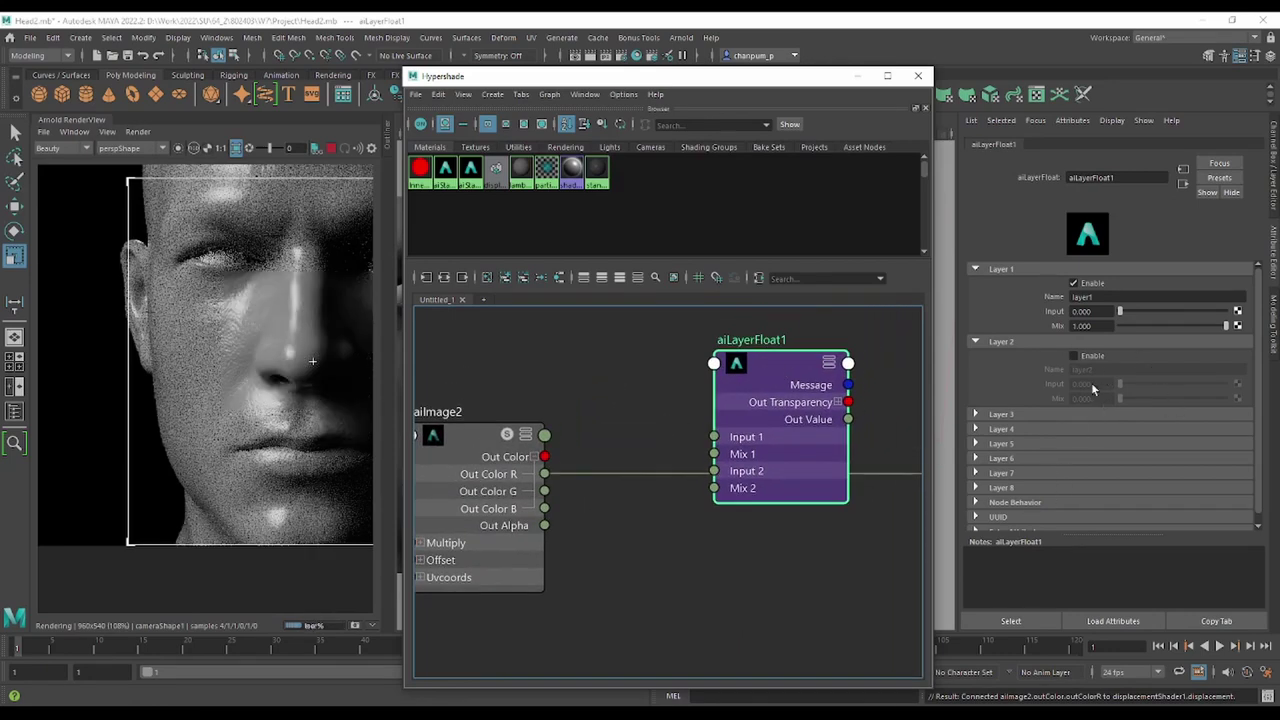
Wire aiImage2's Out Color R into Input 1 and Out Value into displacementShader1's Displacement.
drag(544, 474, 713, 437)
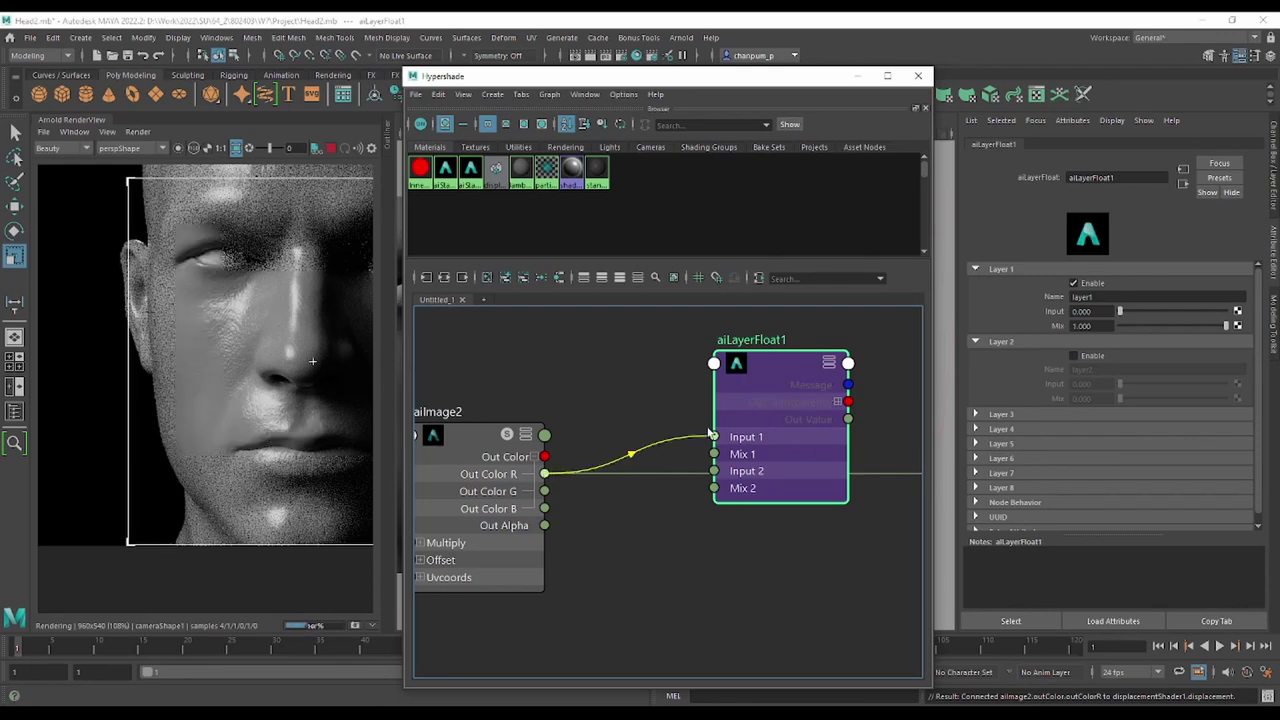
alt+middle_drag(723, 539, 484, 549)
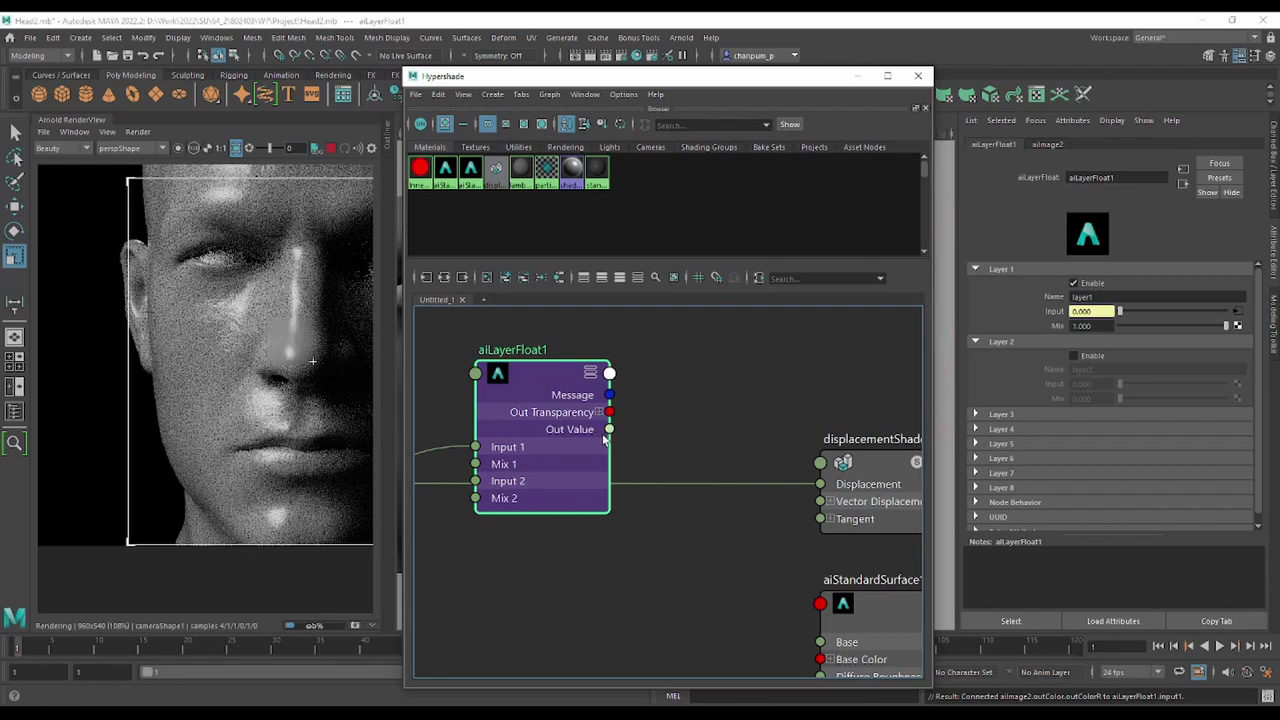
drag(654, 441, 820, 484)
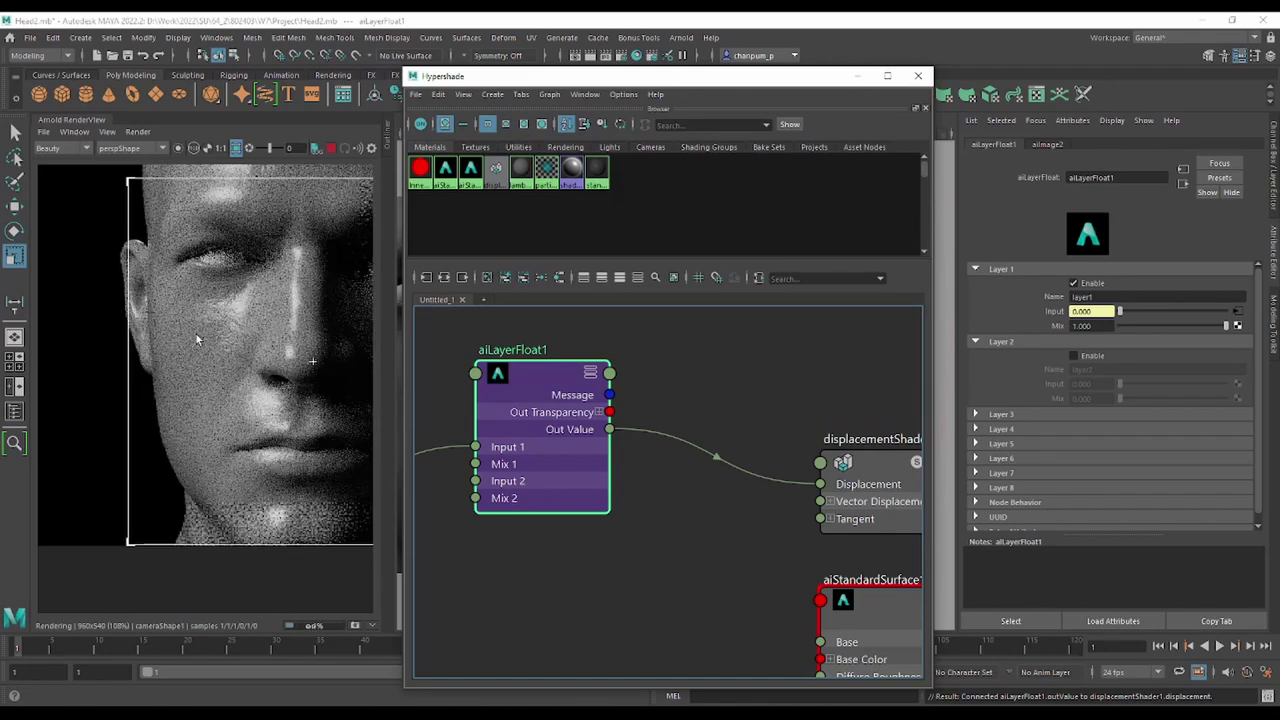
alt+middle_drag(579, 583, 686, 554)
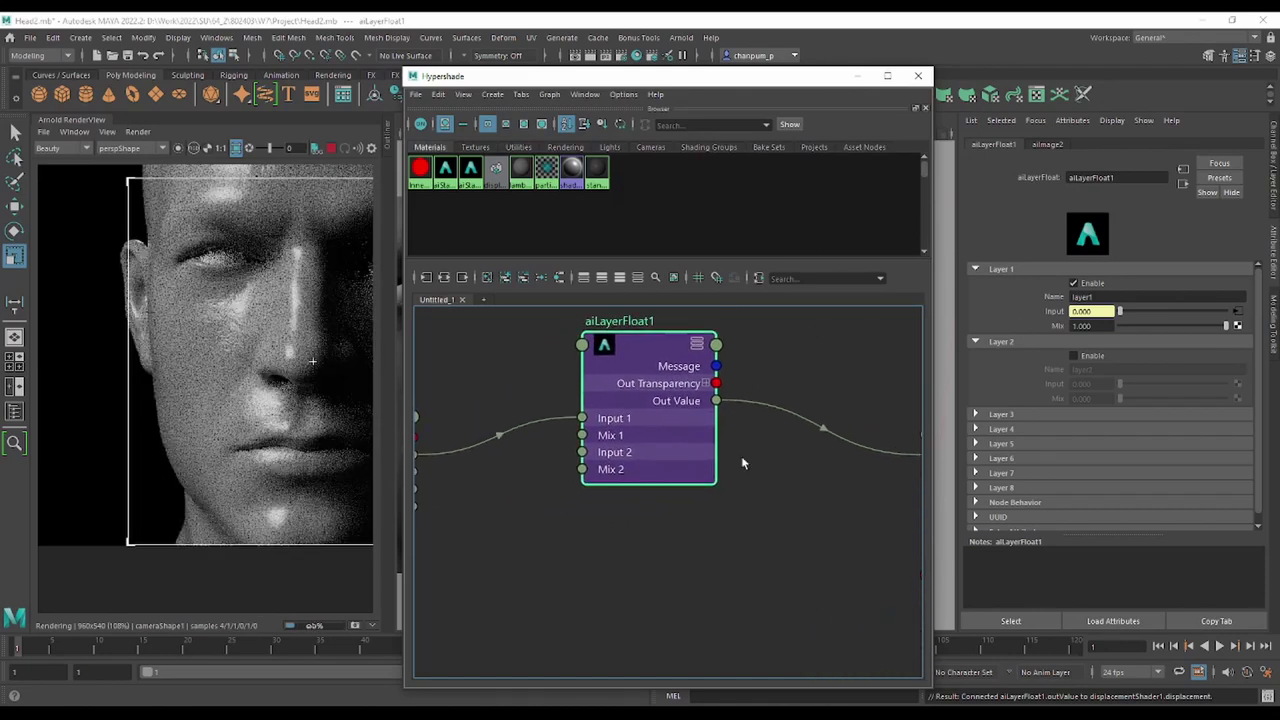
alt+middle_drag(571, 526, 753, 496)
click(588, 560)
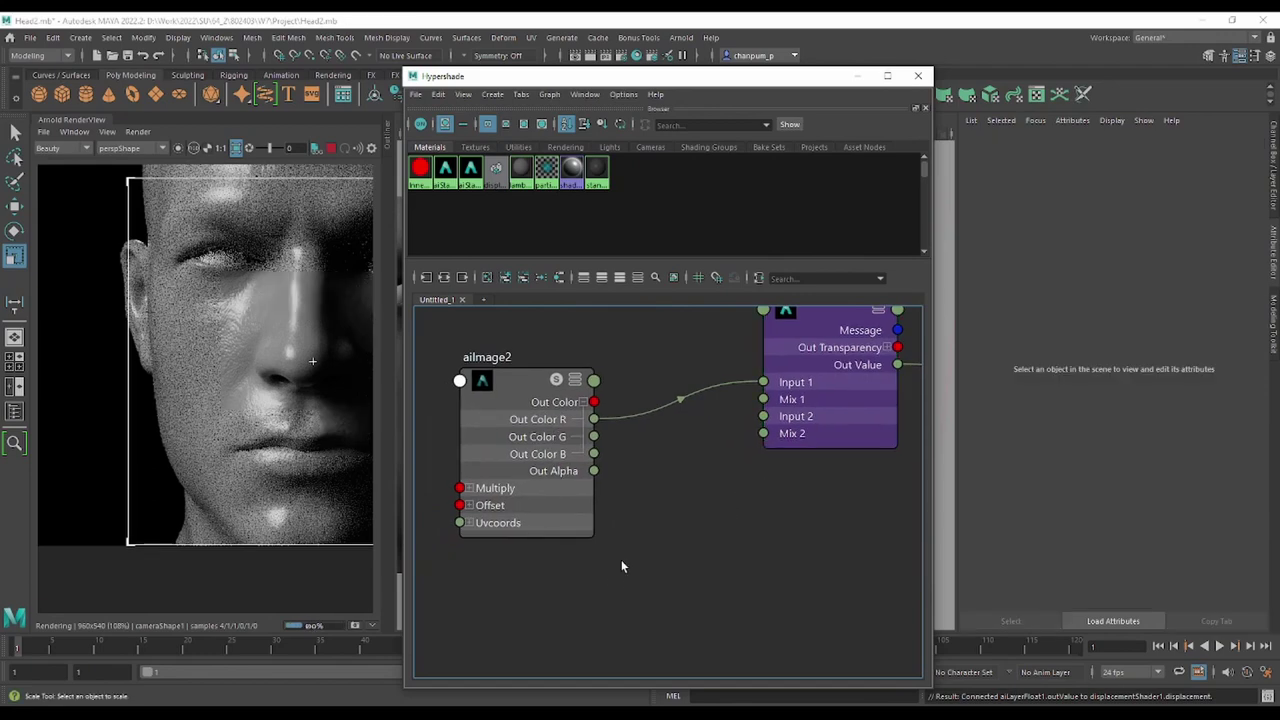
Create aiImage3 below aiImage2 and connect its Out Color R to aiLayerFloat1's Input 2.
key(Tab)
text(aiim)
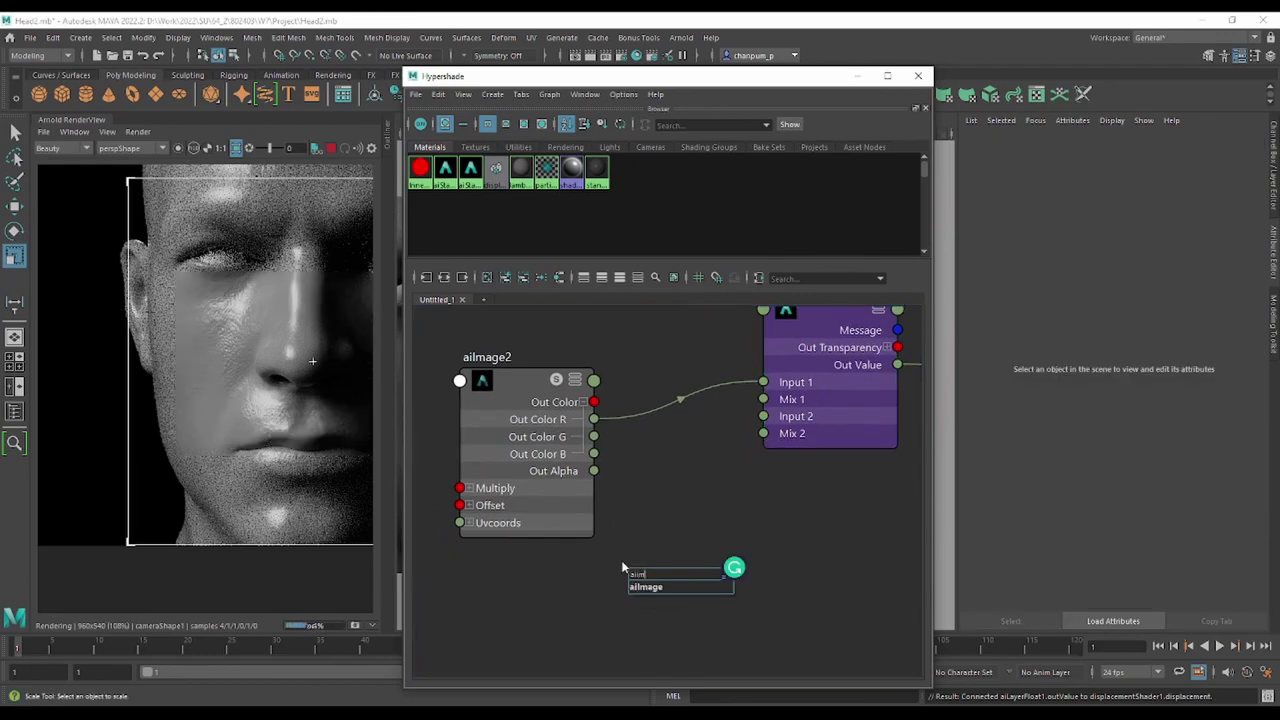
click(657, 588)
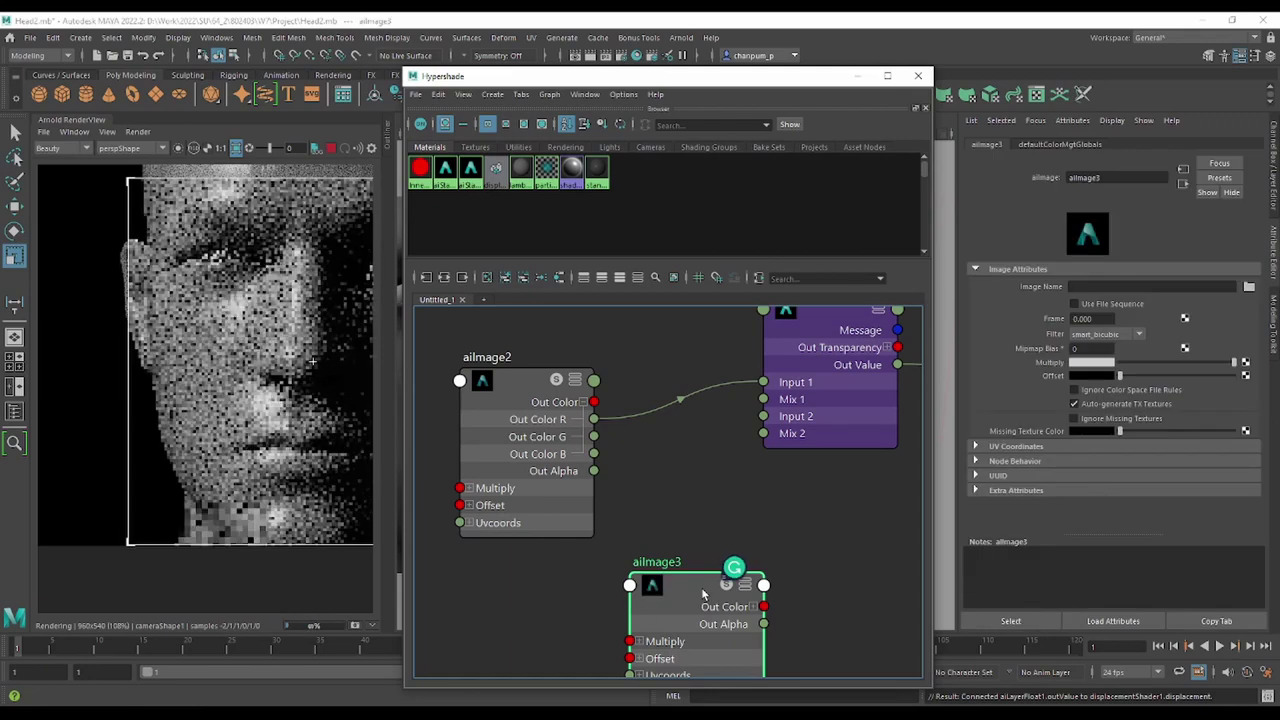
drag(744, 586, 581, 604)
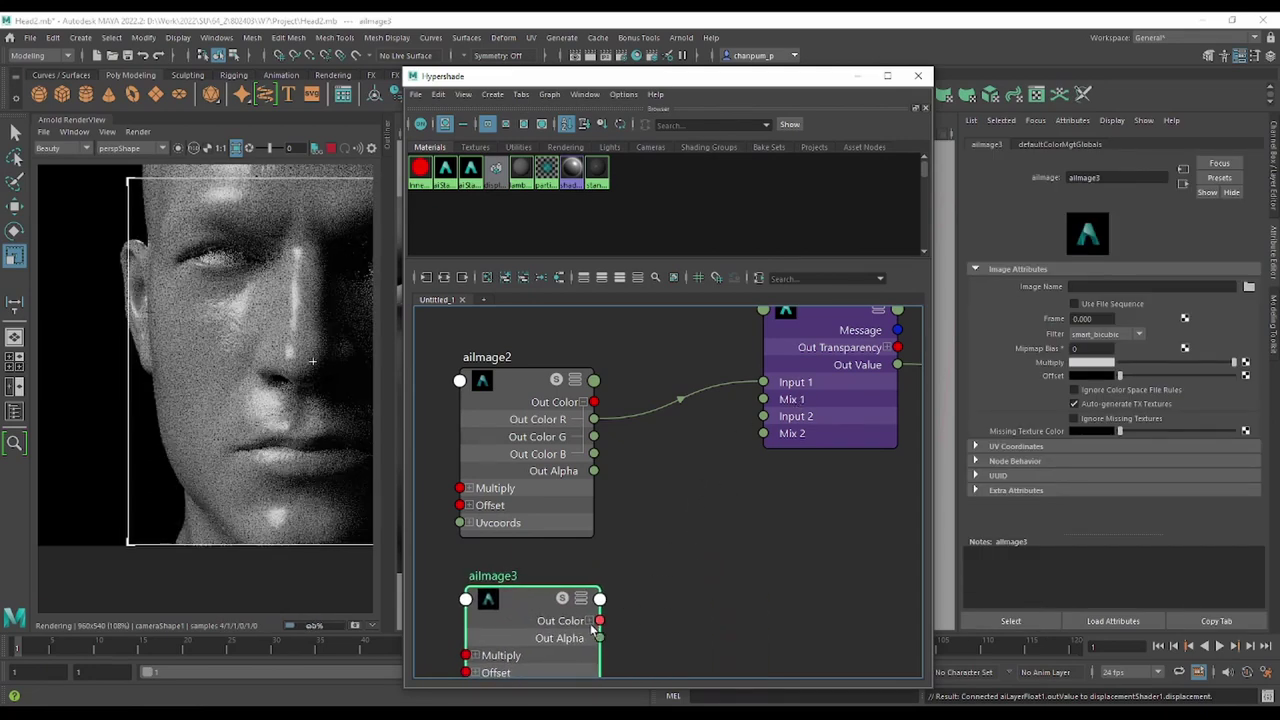
click(584, 621)
drag(600, 638, 763, 416)
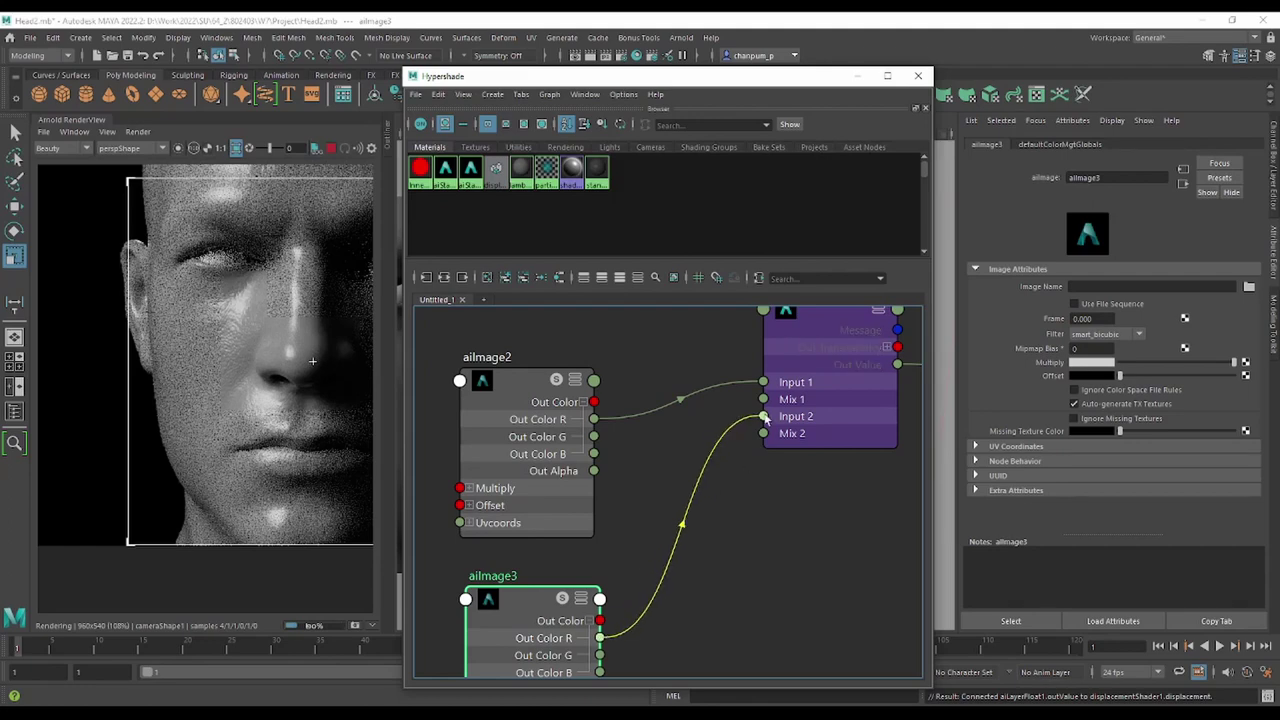
alt+middle_drag(629, 656, 722, 546)
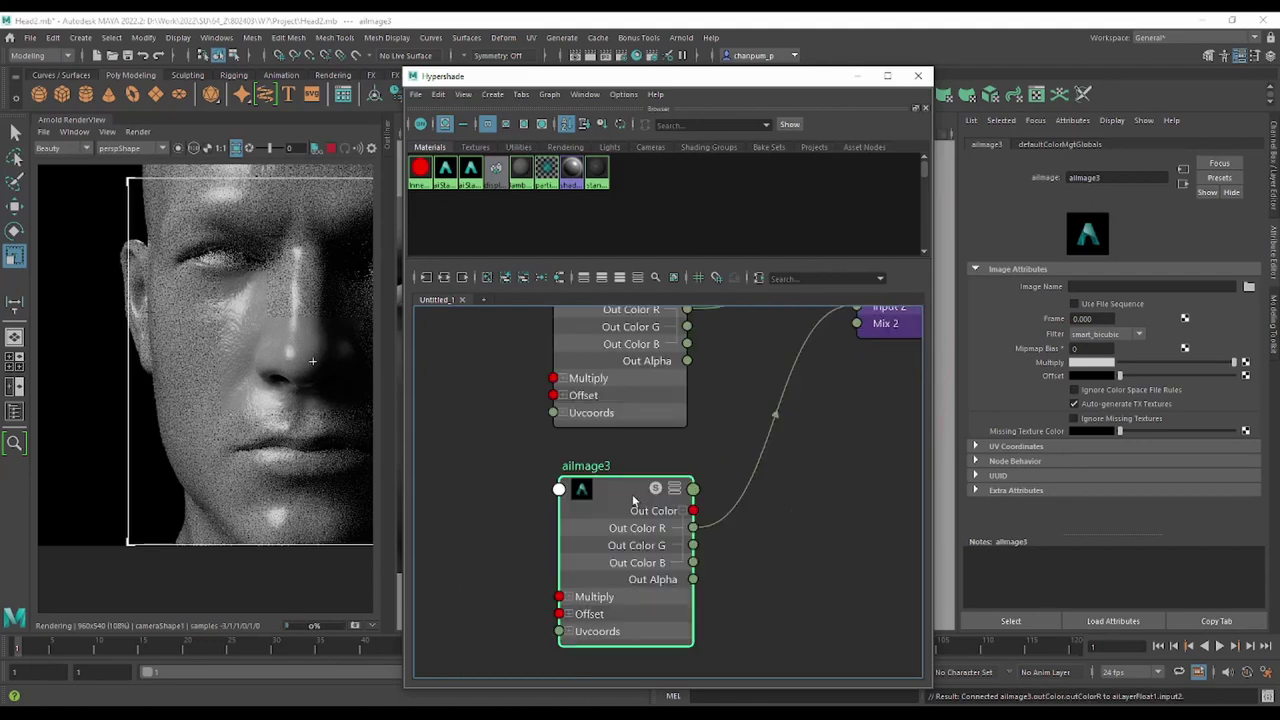
Load the 0001_G_Tertiary .tx displacement map as aiImage3's image file.
click(1249, 286)
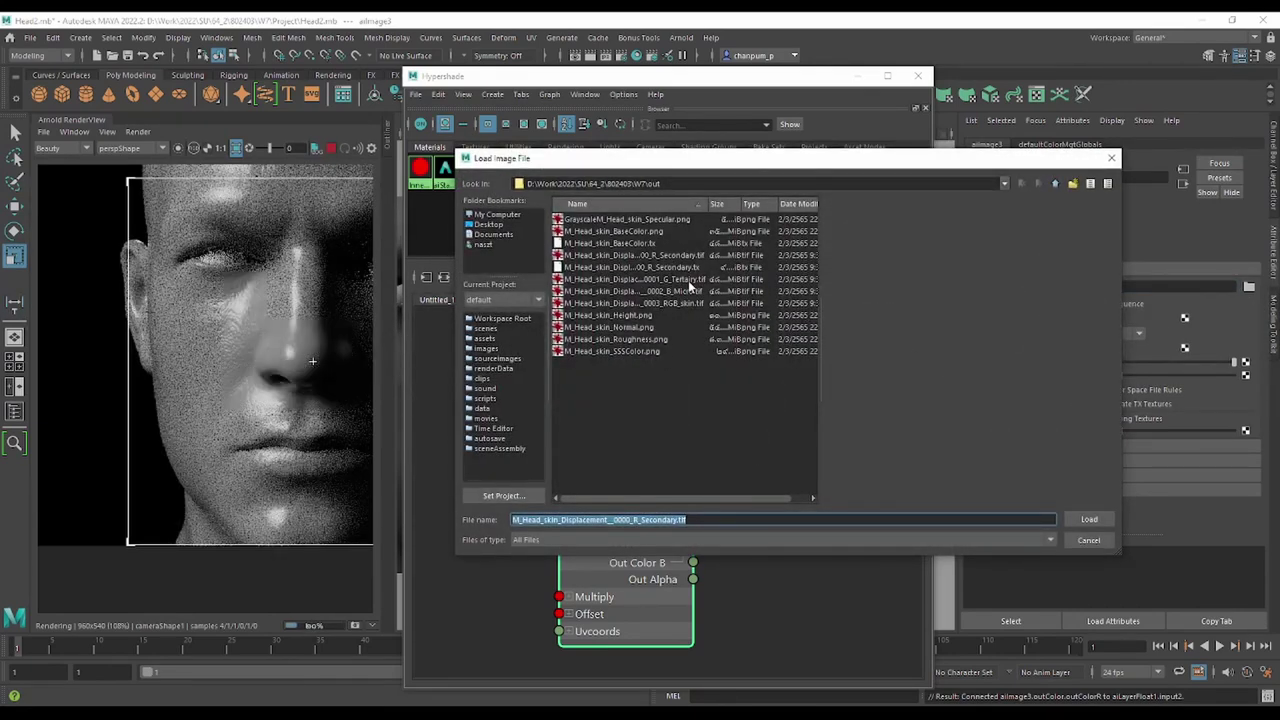
click(688, 280)
click(1092, 520)
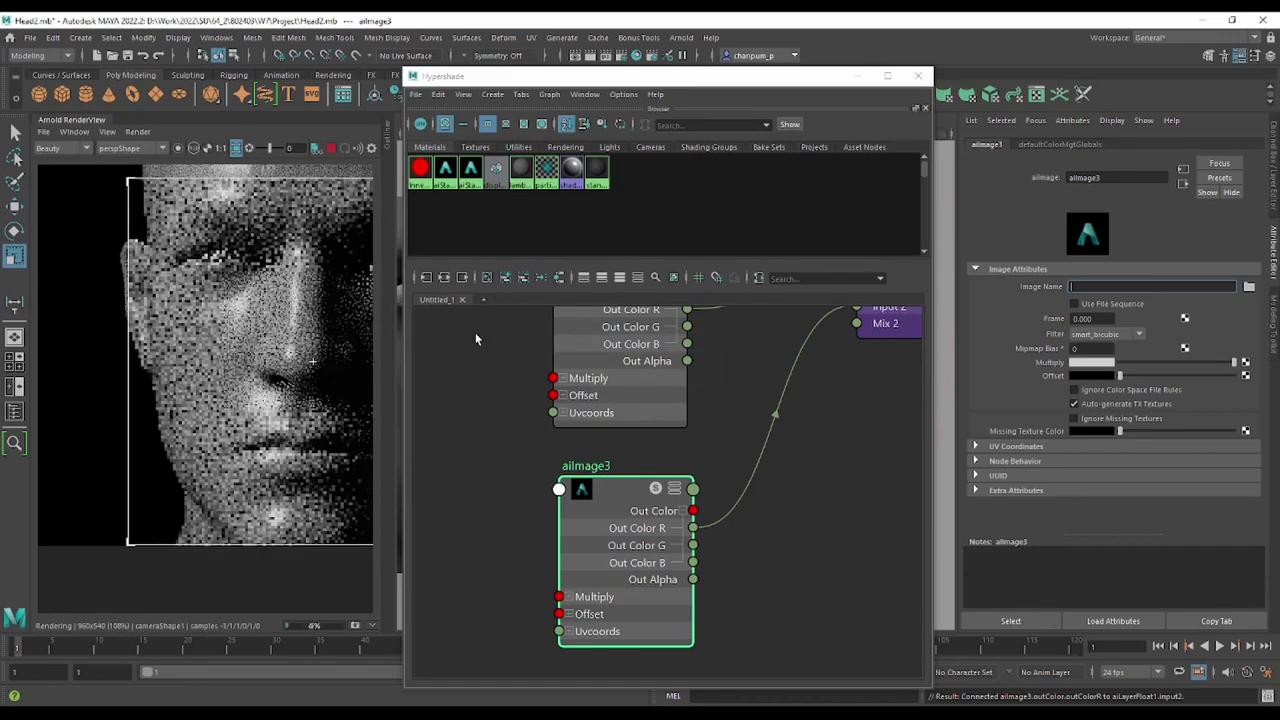
click(1247, 288)
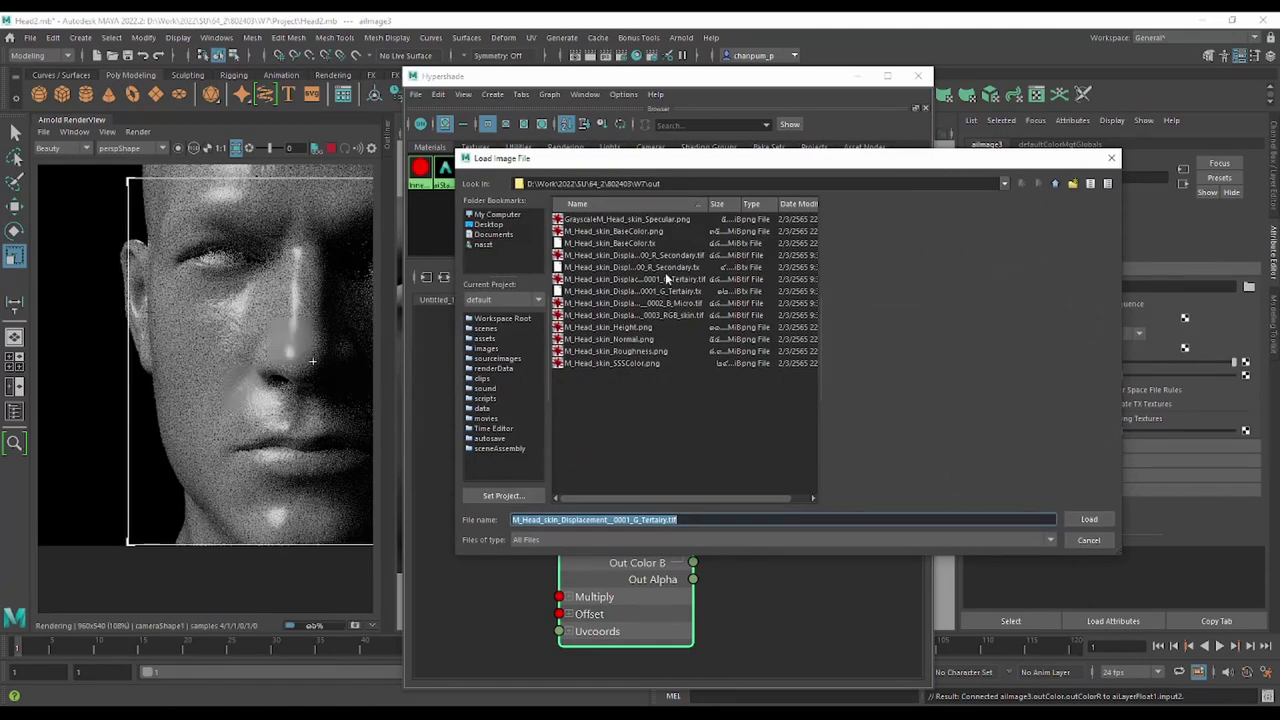
click(706, 281)
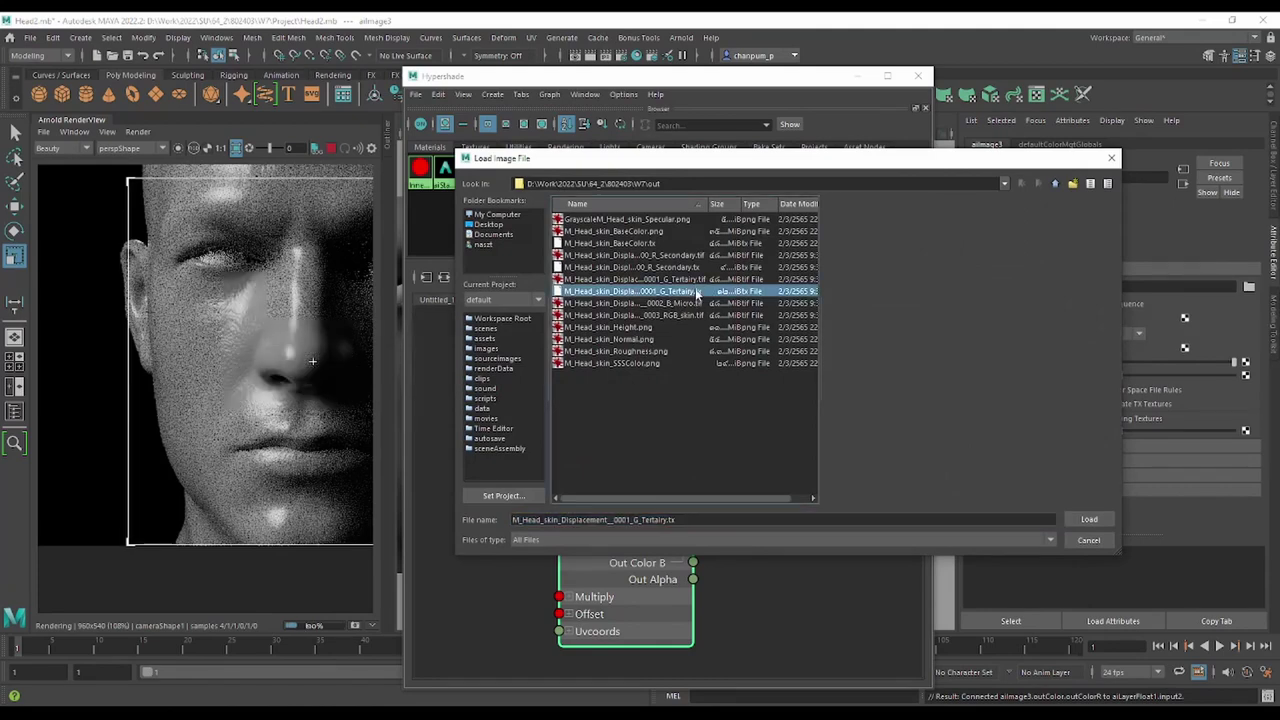
click(1089, 519)
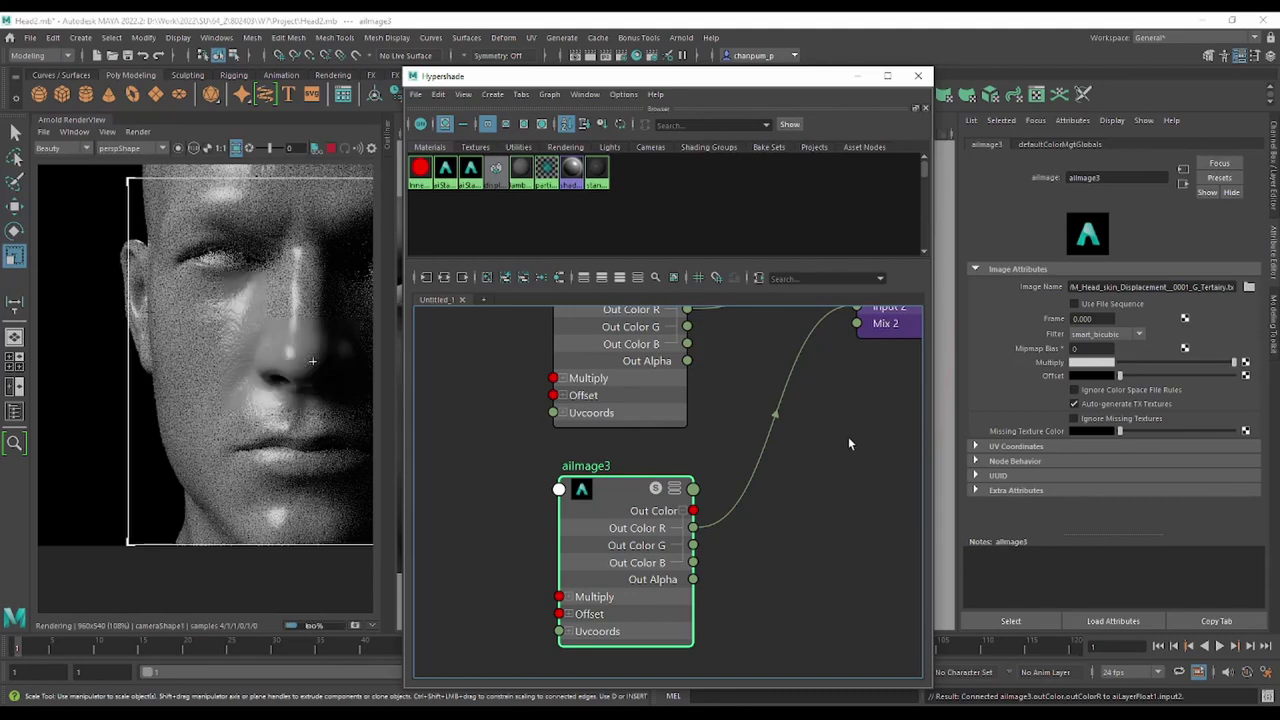
alt+middle_drag(848, 436, 748, 534)
click(793, 313)
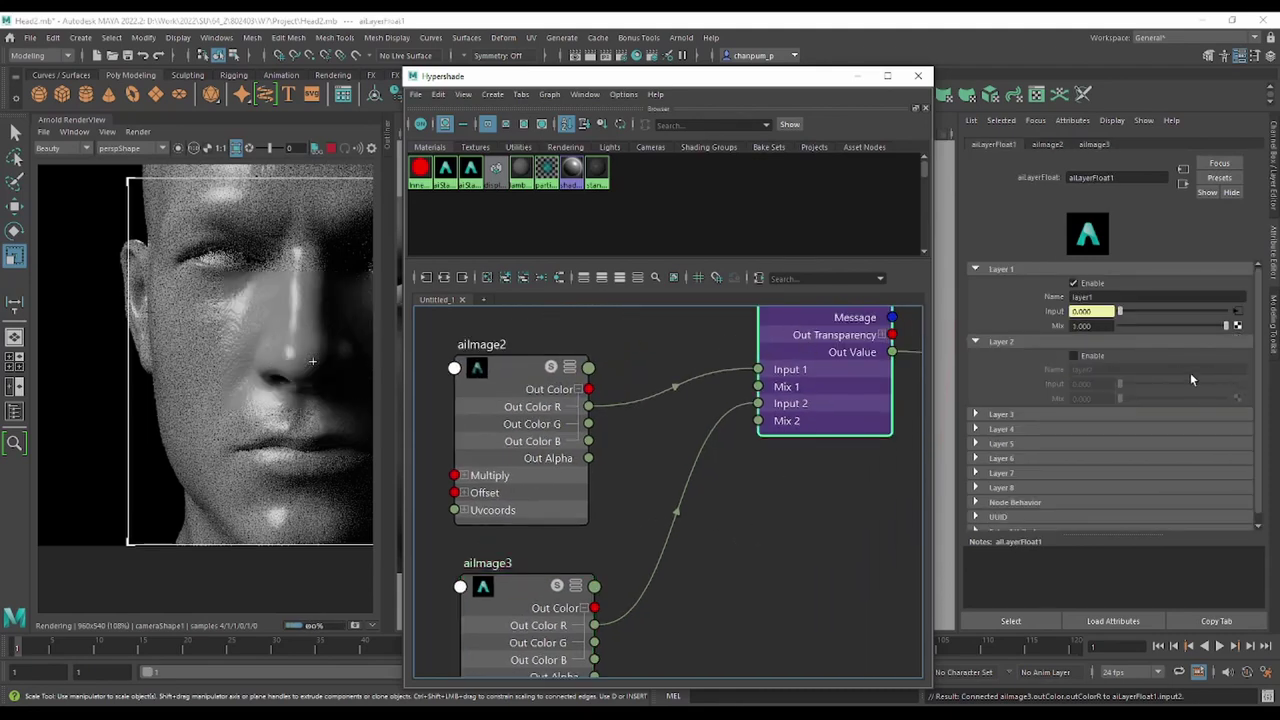
Tick Enable for aiLayerFloat1's Layer 2, leaving its Input and Mix at 0.000.
click(1073, 355)
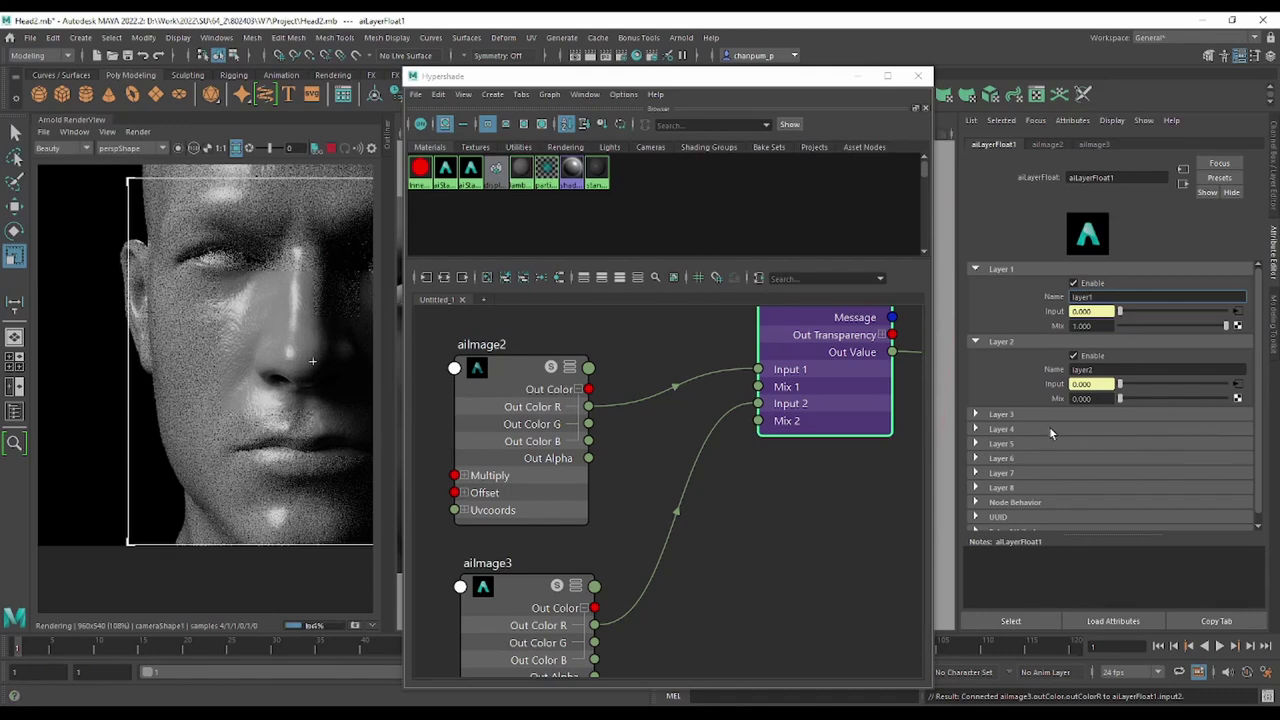
alt+middle_drag(812, 490, 749, 514)
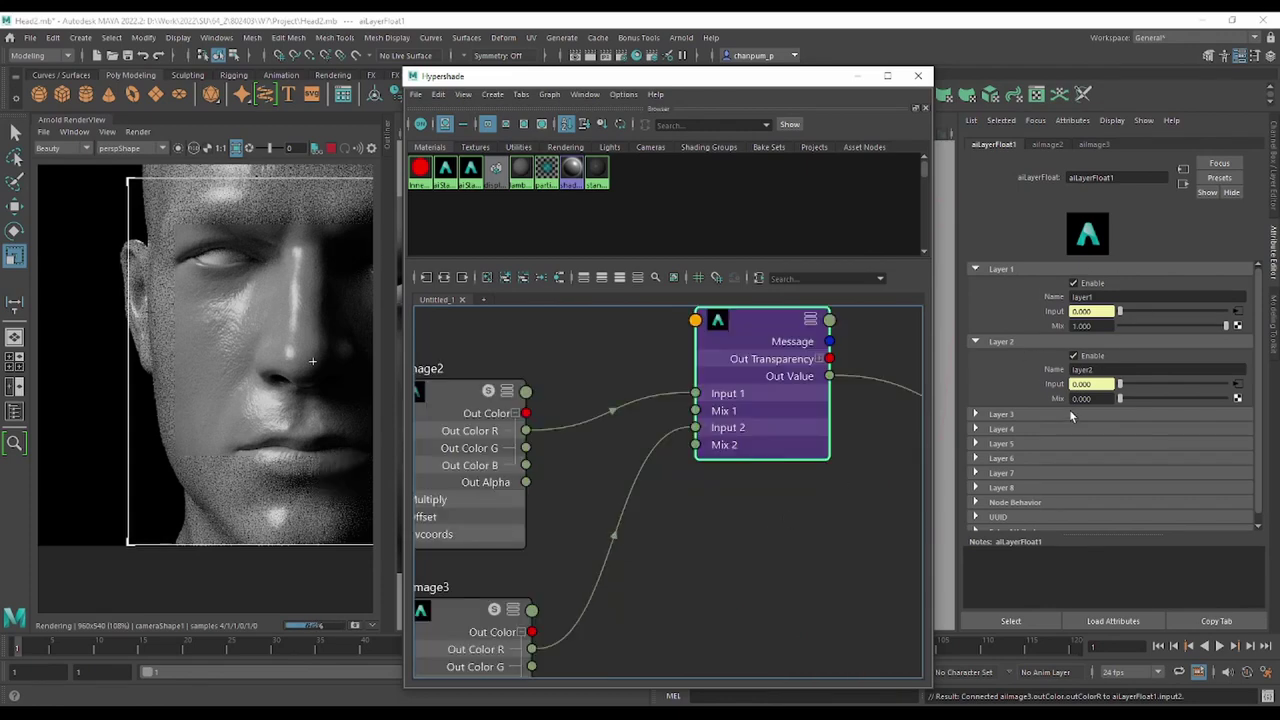
Create an aiLayerRgba node and feed its Out Color R into displacementShader1.
click(742, 516)
key(Tab)
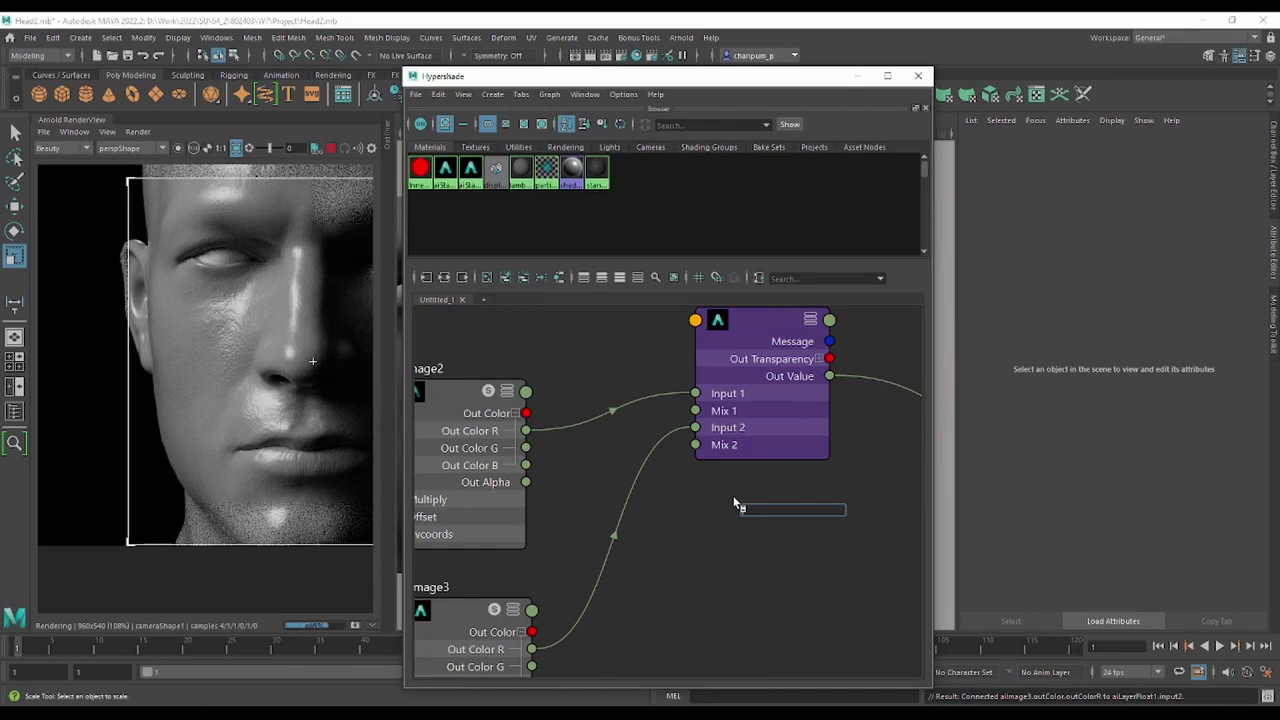
text(la)
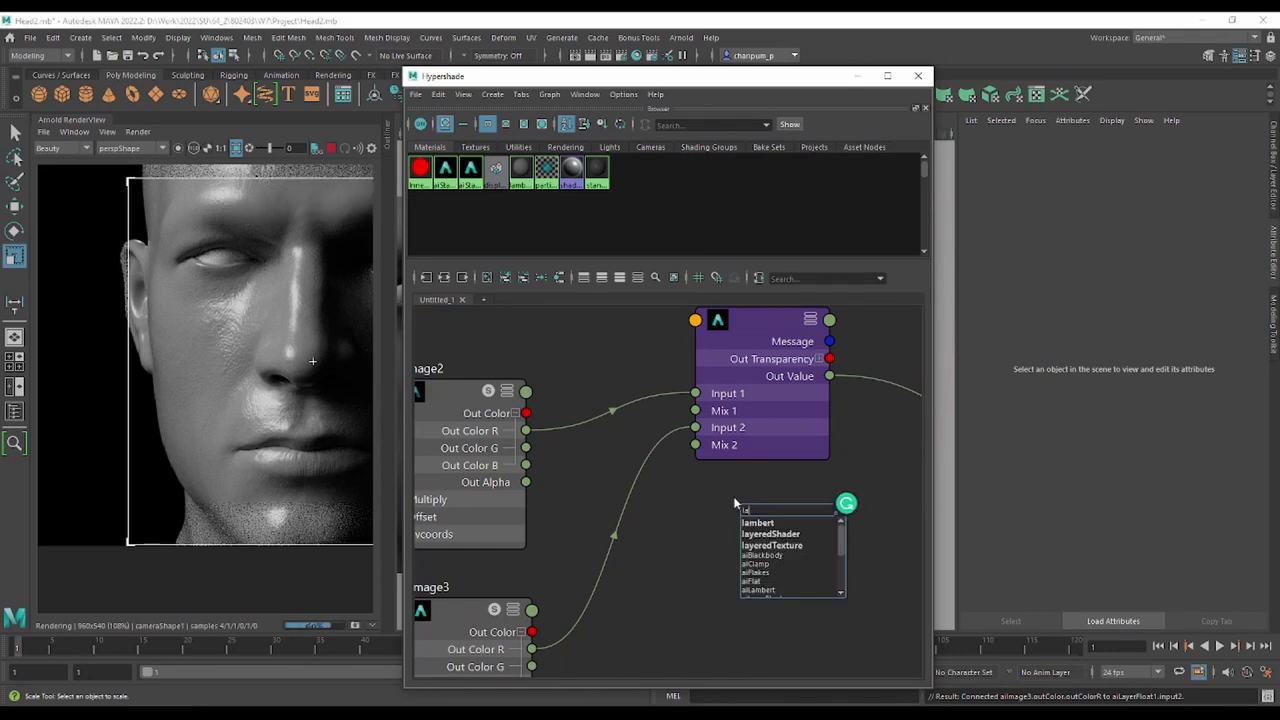
text(yer)
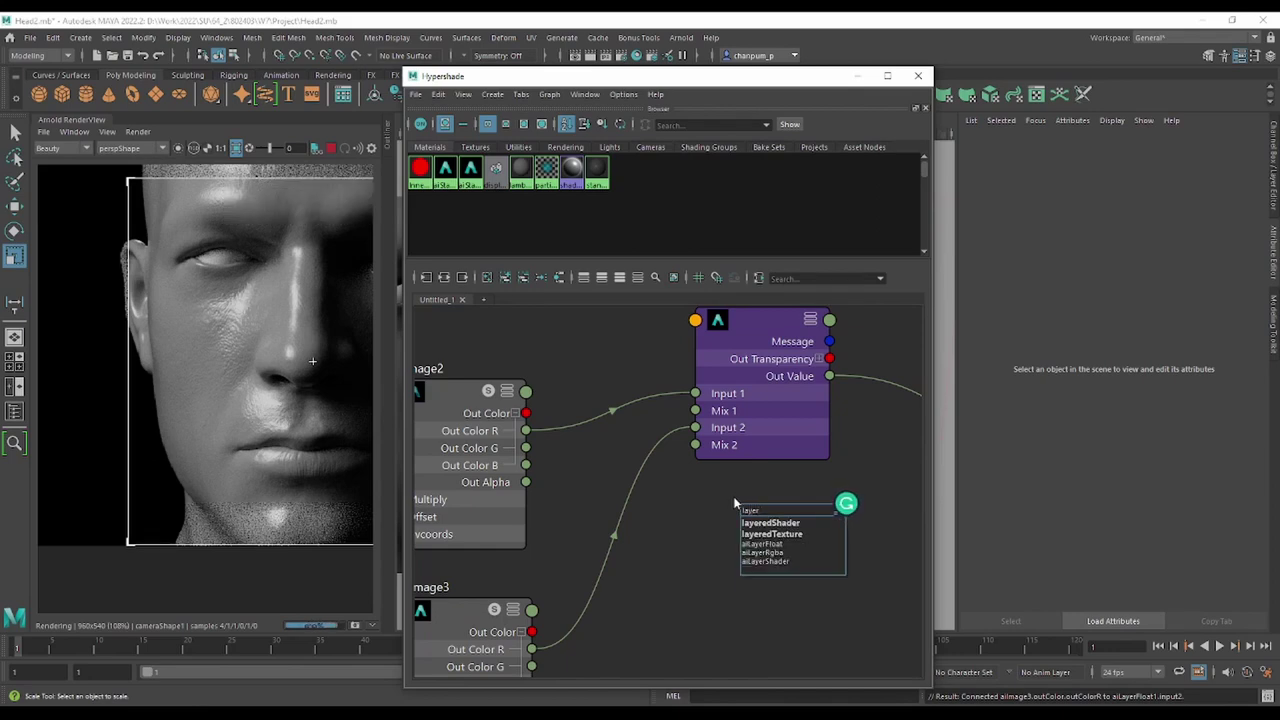
click(757, 553)
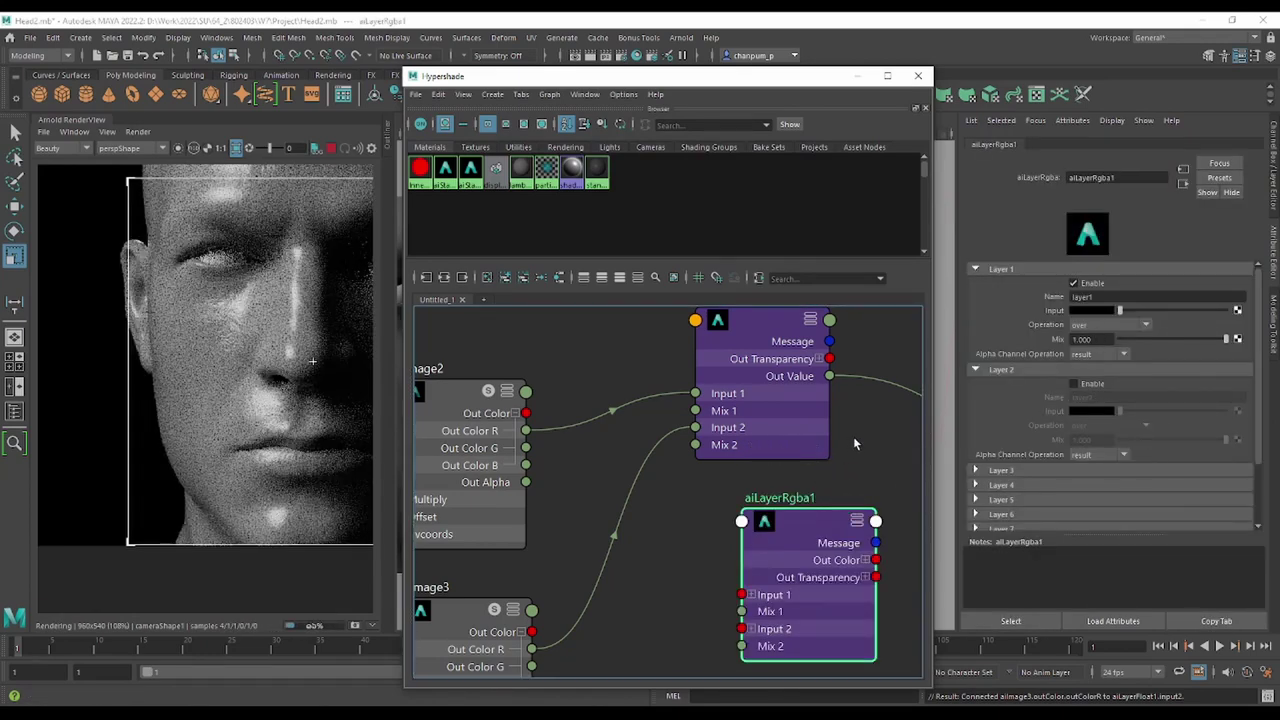
alt+middle_drag(853, 436, 662, 392)
click(671, 522)
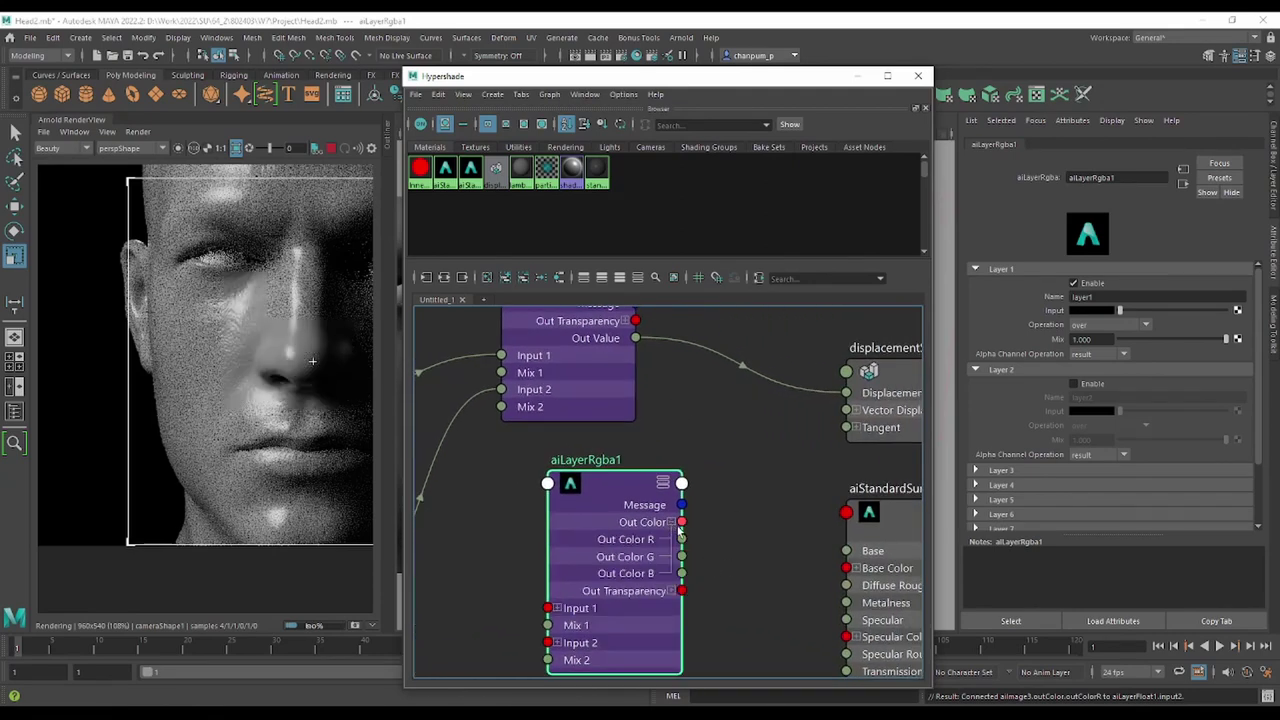
drag(682, 540, 846, 393)
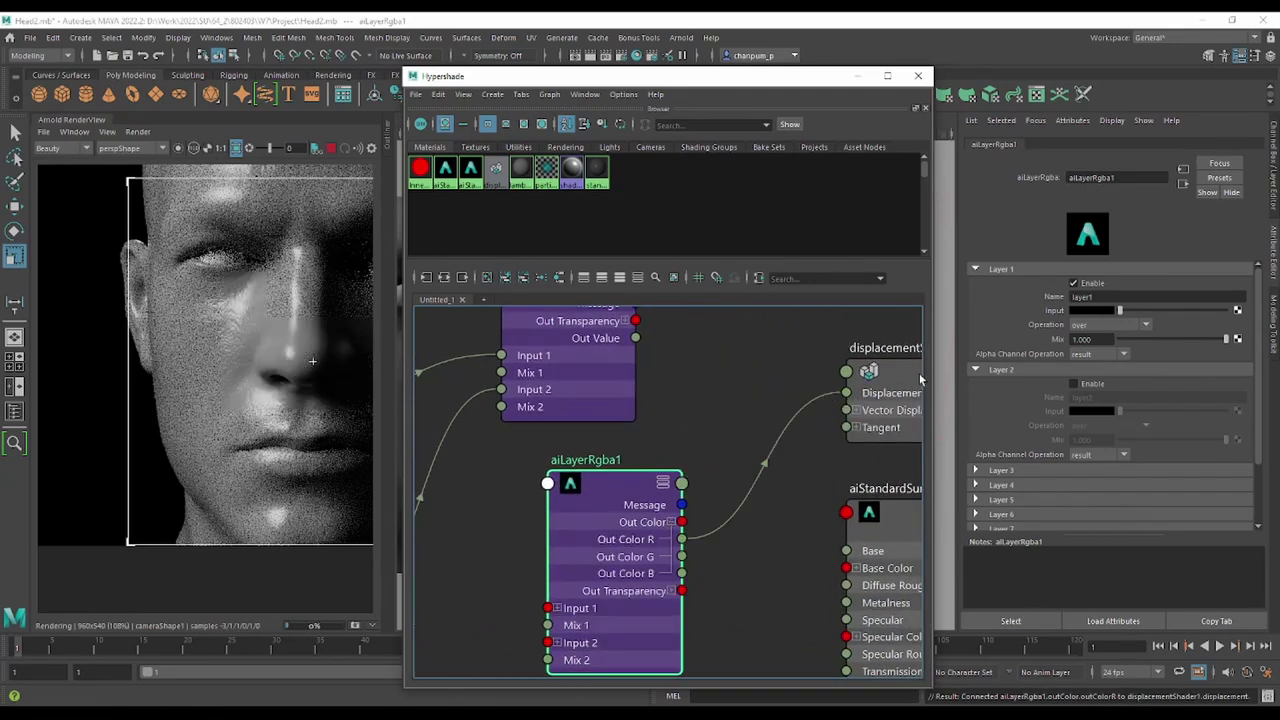
Connect aiImage2's Out Color to aiLayerRgba1 Input 1 and aiImage3's to Input 2.
alt+middle_drag(672, 392, 896, 346)
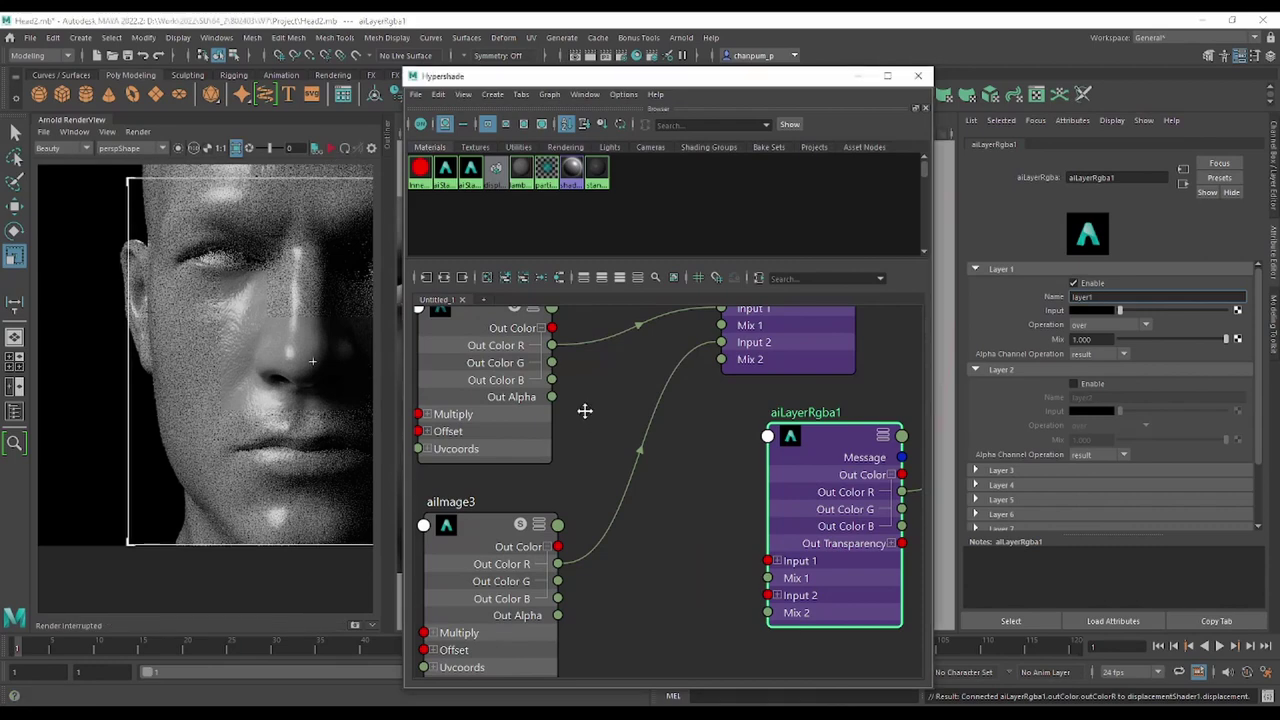
mouse_move(583, 409)
alt+middle_down()
mouse_move(761, 475)
mouse_move(690, 398)
mouse_move(635, 370)
alt+middle_up()
scroll(734, 456, down, 3)
scroll(791, 432, up, 3)
drag(562, 377, 597, 397)
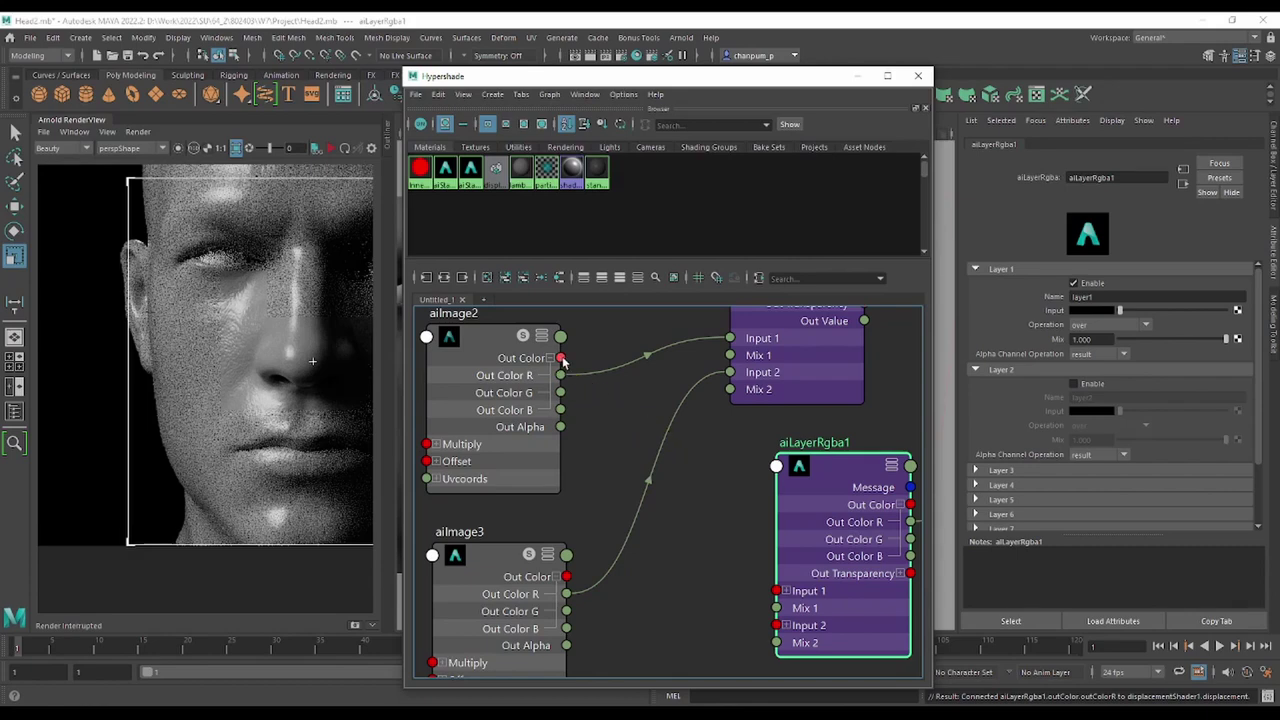
drag(561, 358, 776, 591)
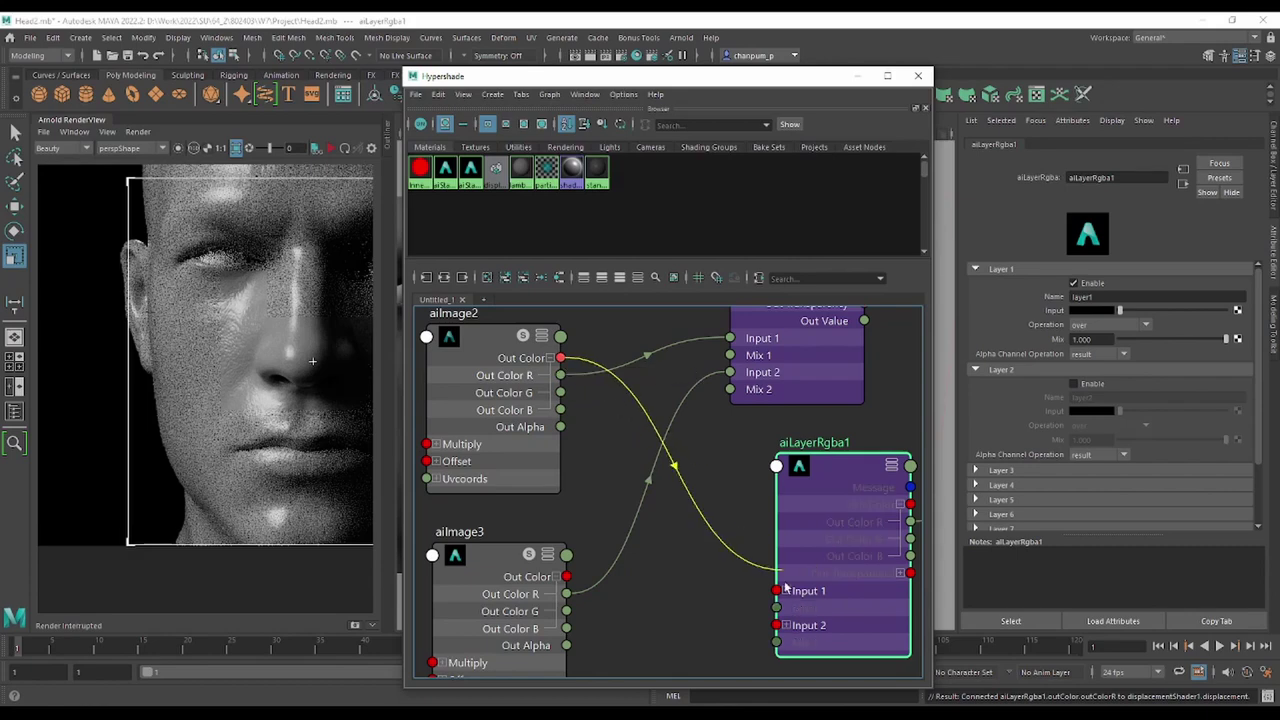
drag(567, 577, 776, 628)
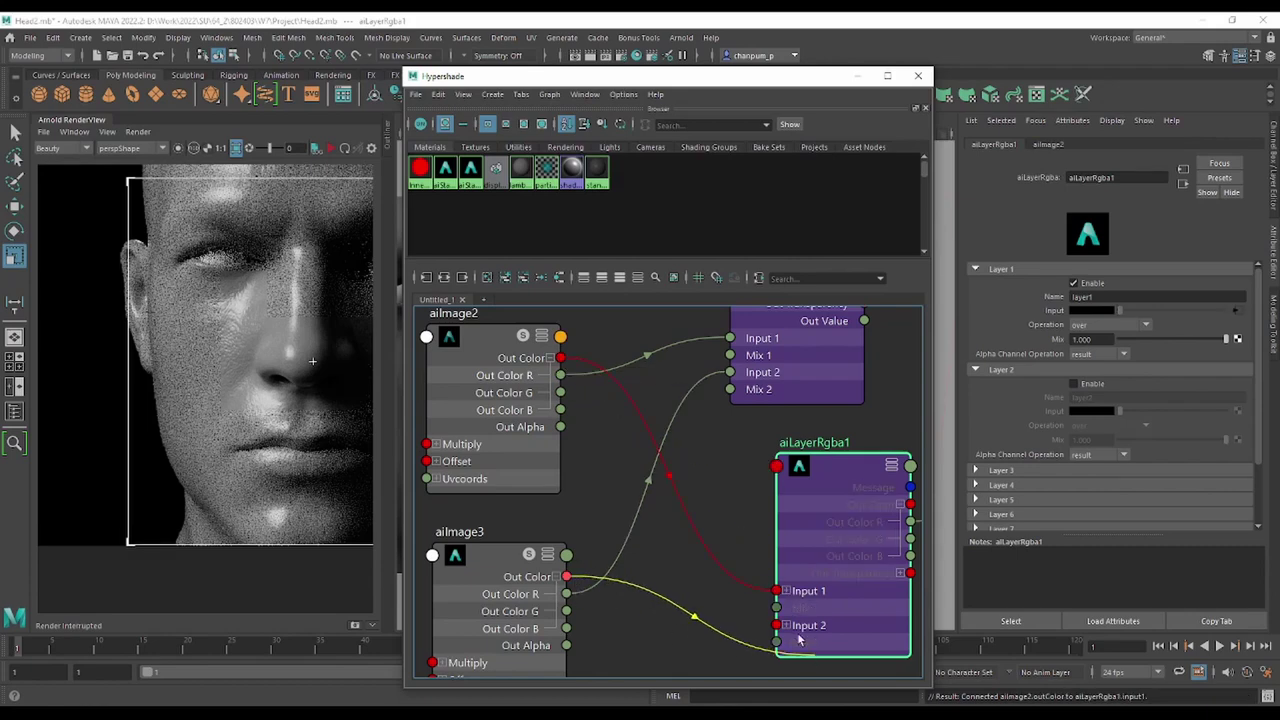
Delete the old aiLayerFloat1 node and enable Layer 2 on aiLayerRgba1.
click(812, 362)
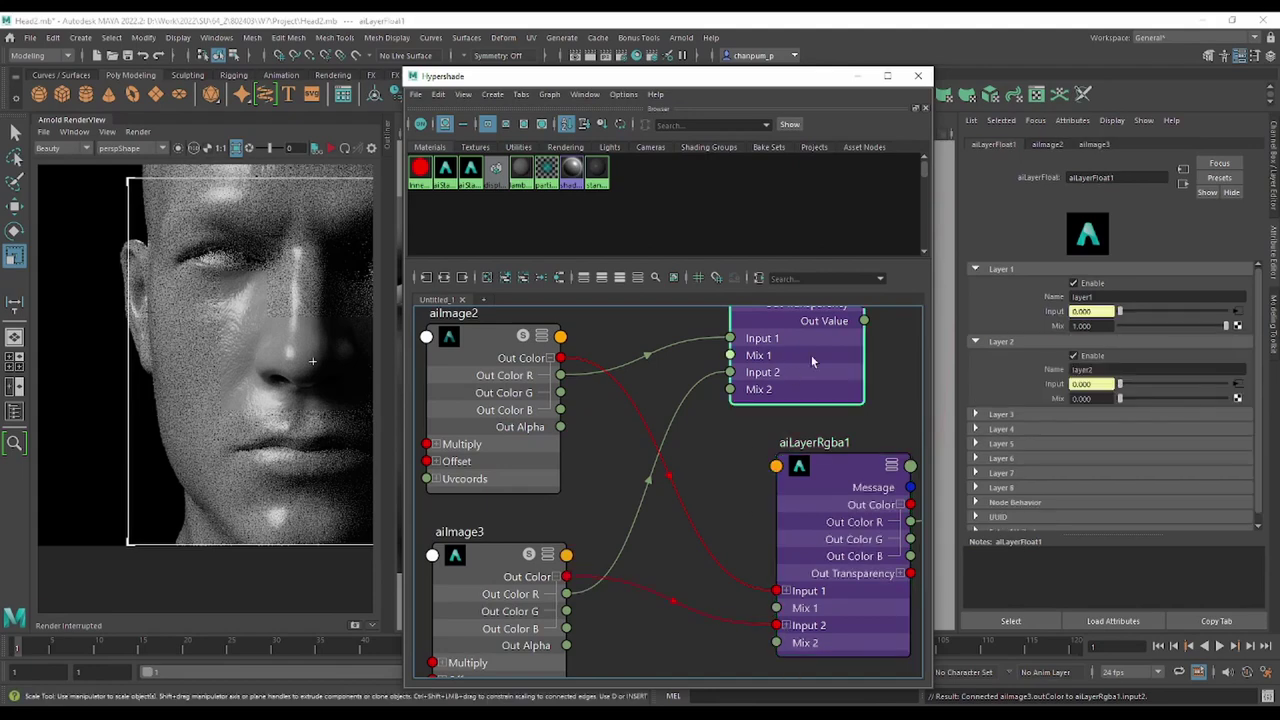
key(Delete)
drag(860, 496, 797, 384)
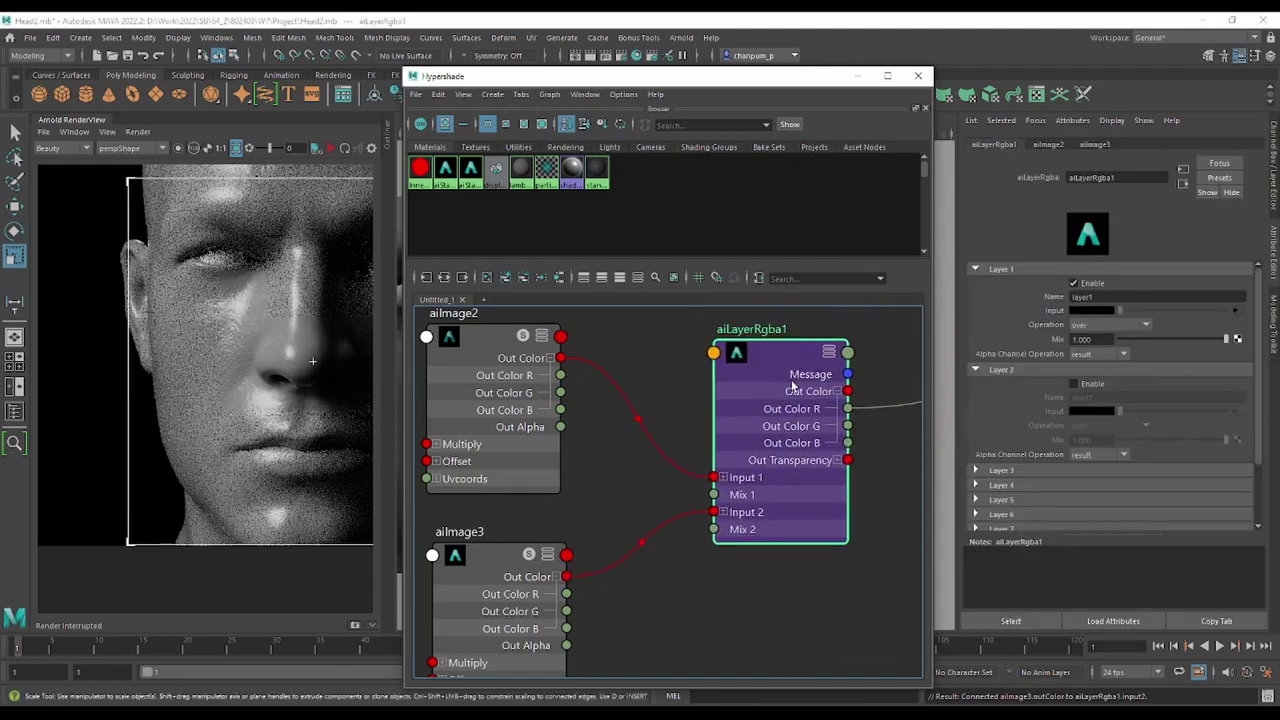
click(1095, 383)
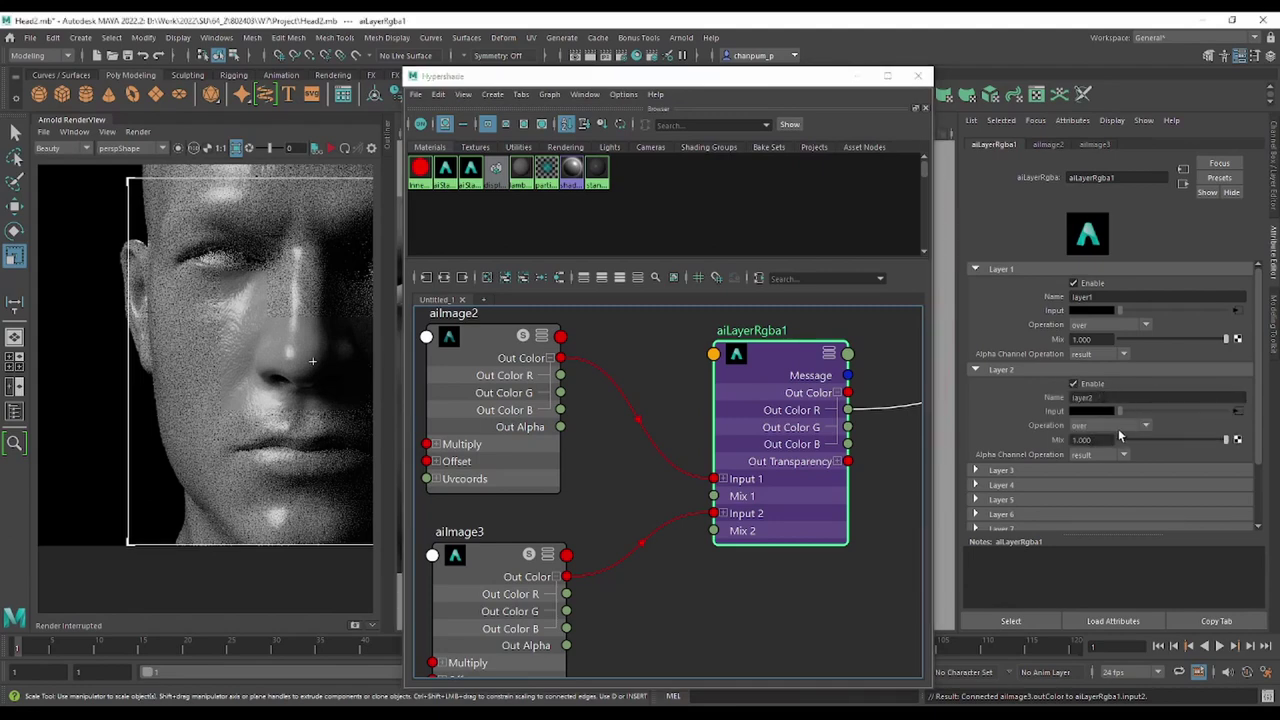
click(1119, 428)
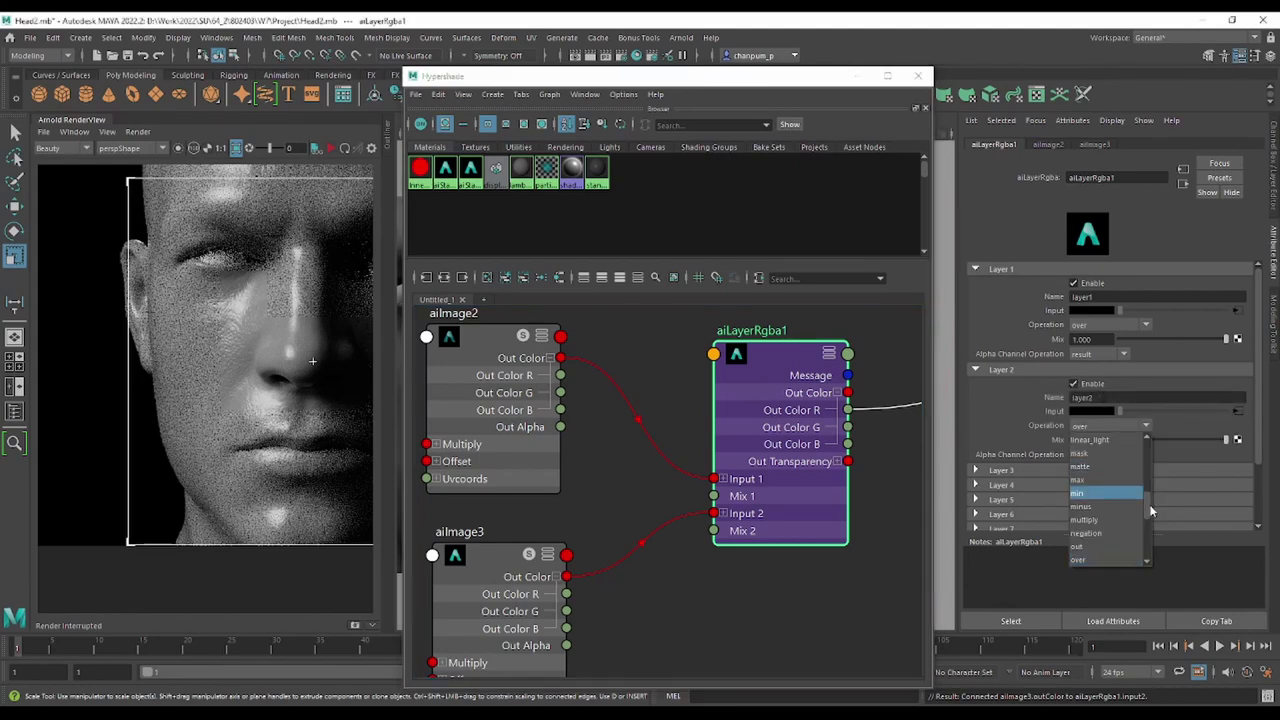
Browse Layer 2's Operation list and close it, leaving the operation at over.
drag(1151, 511, 1151, 500)
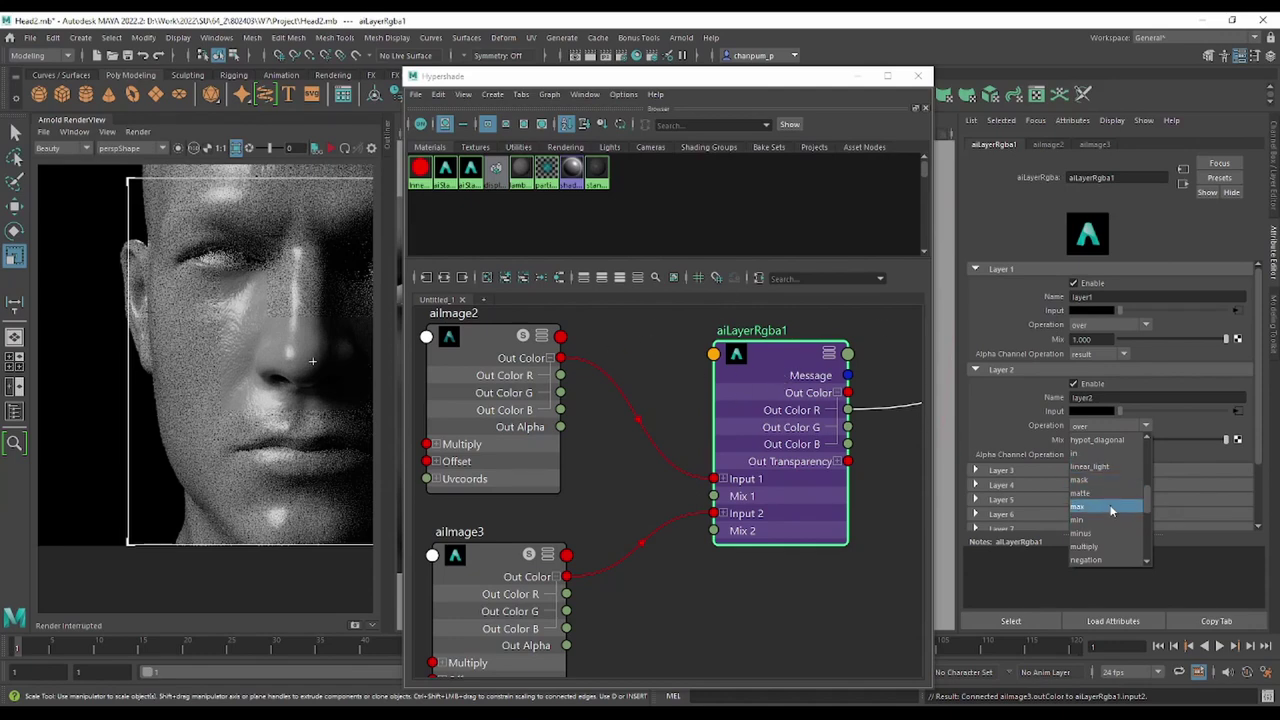
scroll(1110, 508, up, 4)
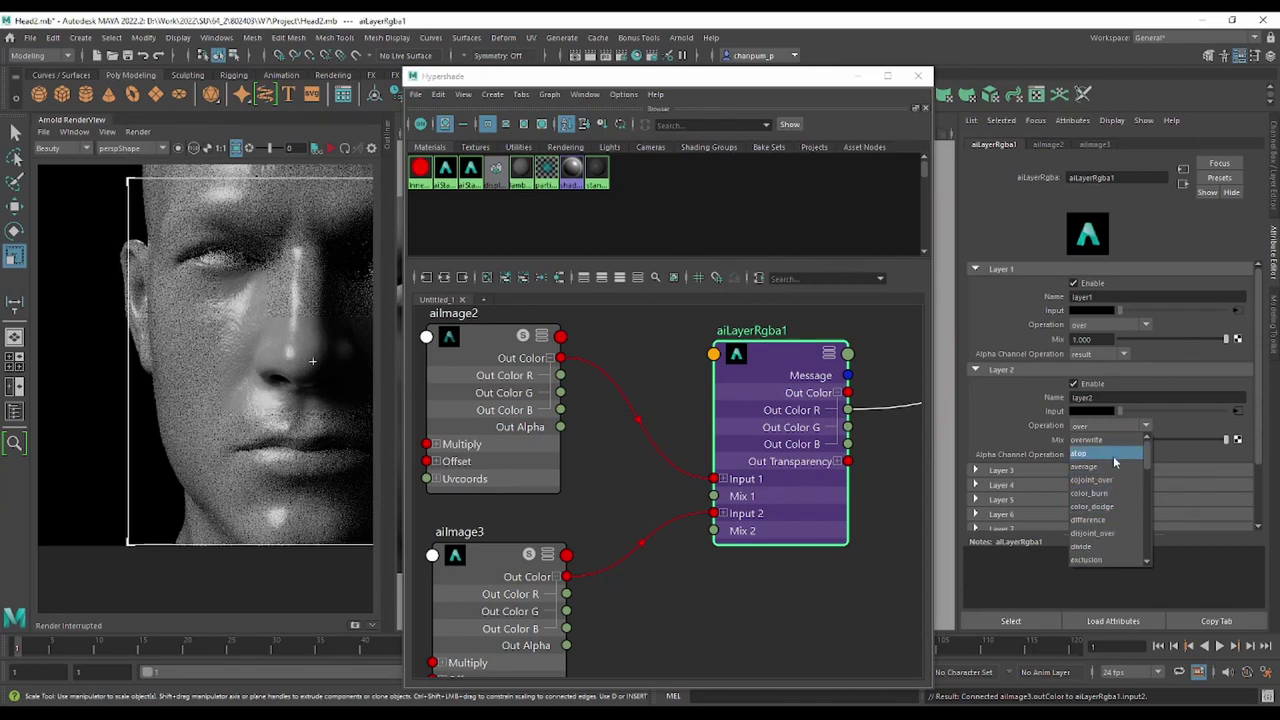
scroll(1120, 515, down, 1)
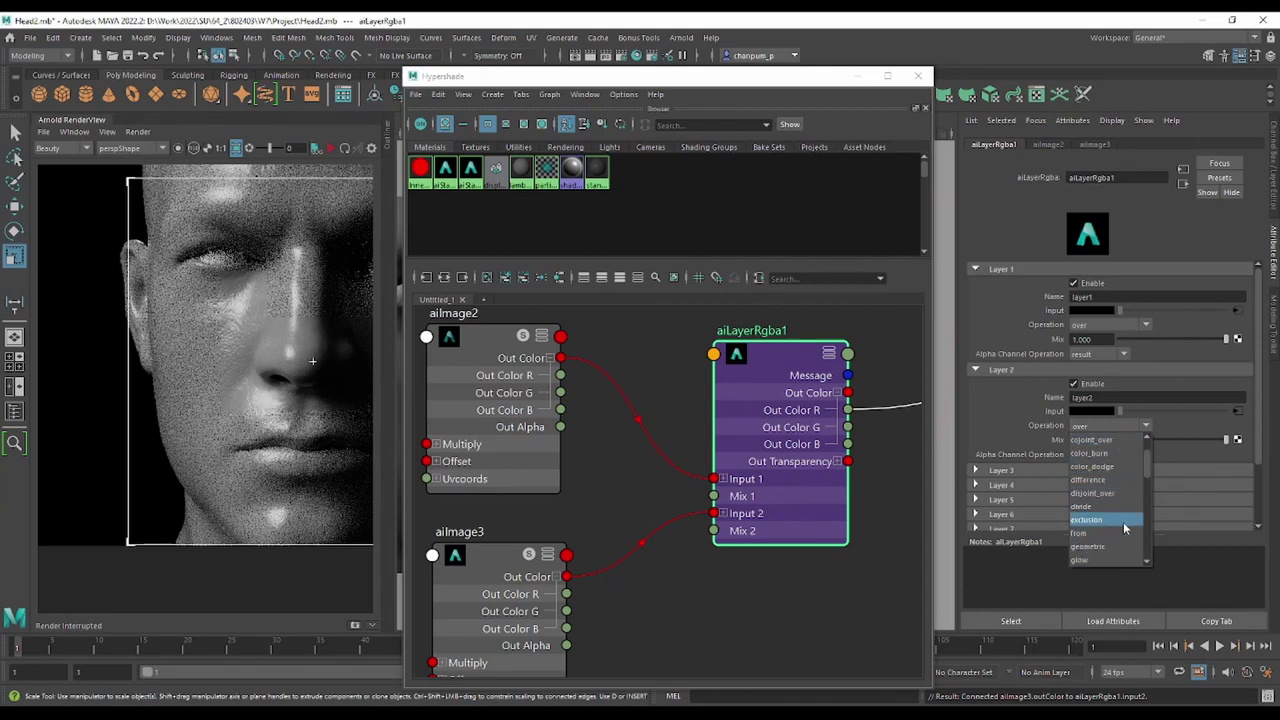
scroll(1124, 528, down, 1)
scroll(1118, 536, down, 1)
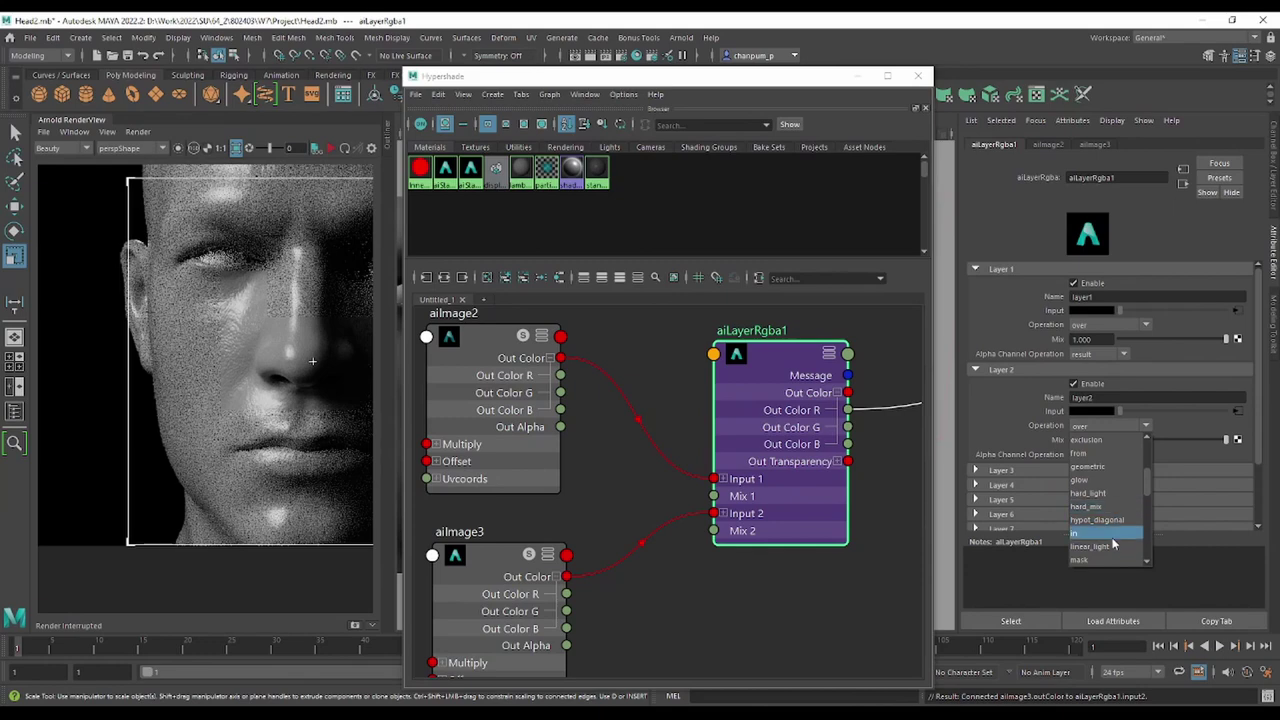
scroll(1113, 540, down, 3)
scroll(1110, 530, down, 2)
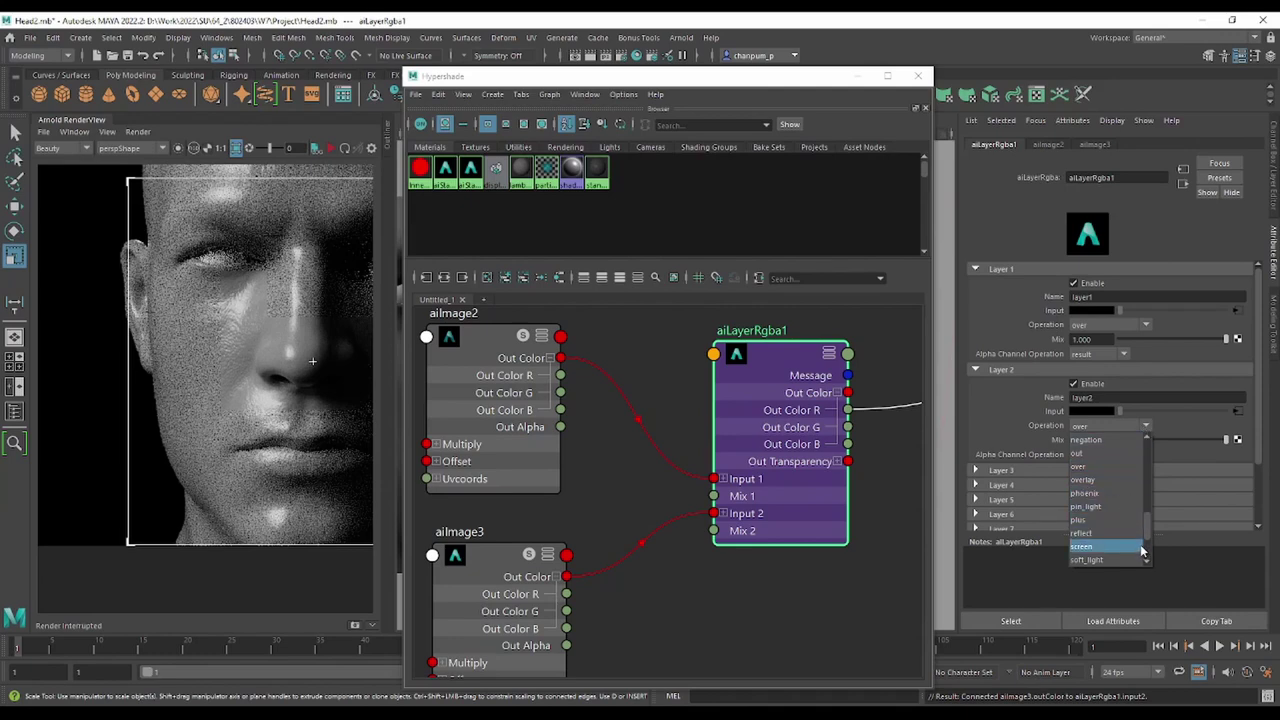
click(747, 600)
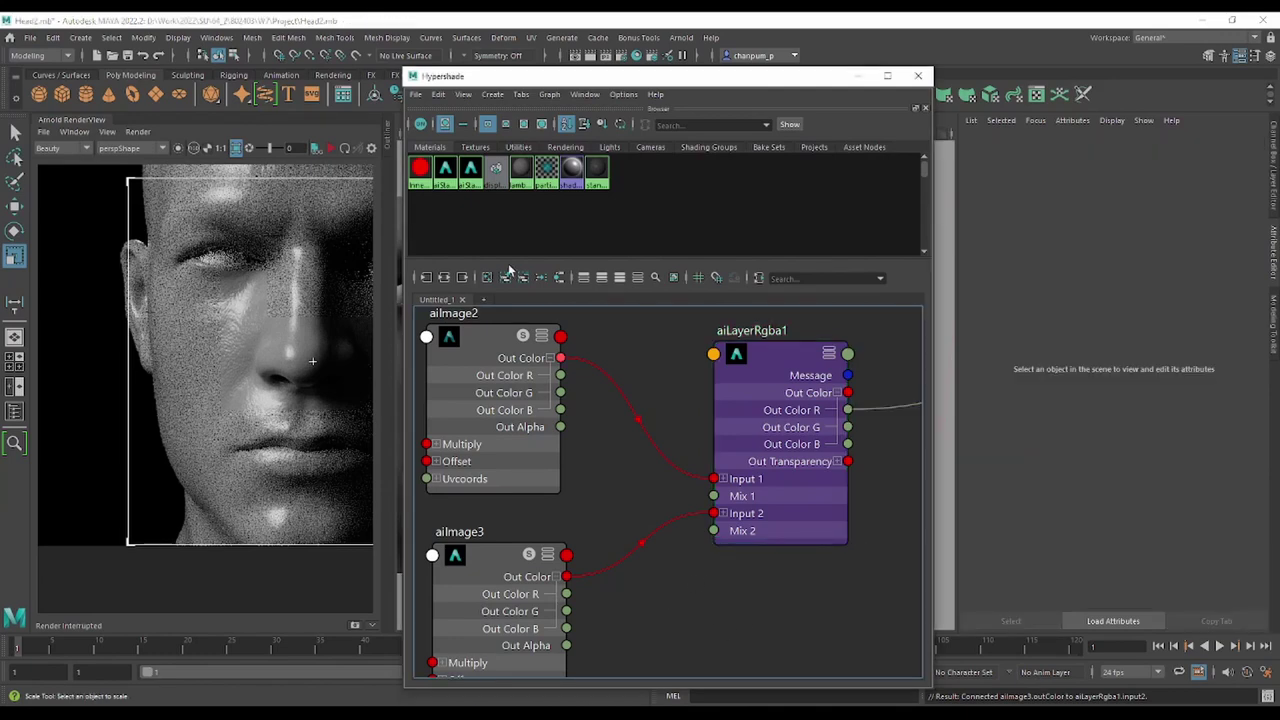
Isolate aiLayerRgba1's output in the Arnold RenderView and check aiImage2 and aiImage3 settings.
click(786, 370)
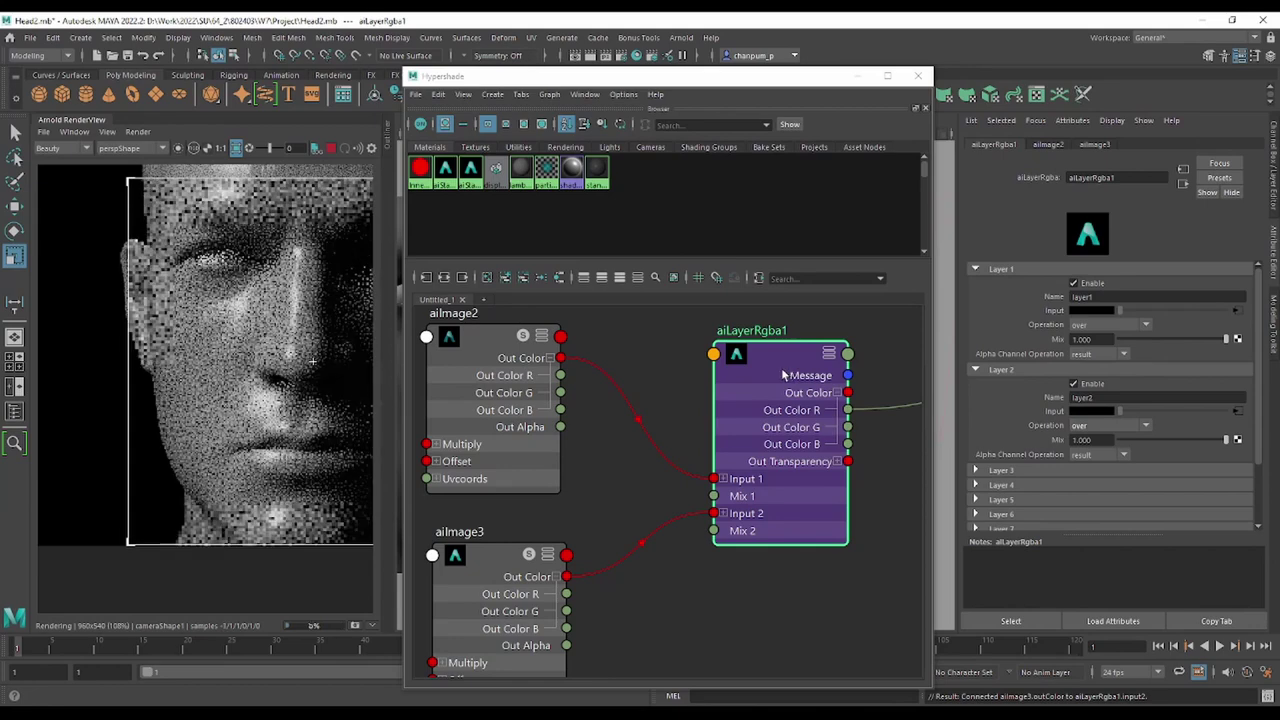
click(181, 147)
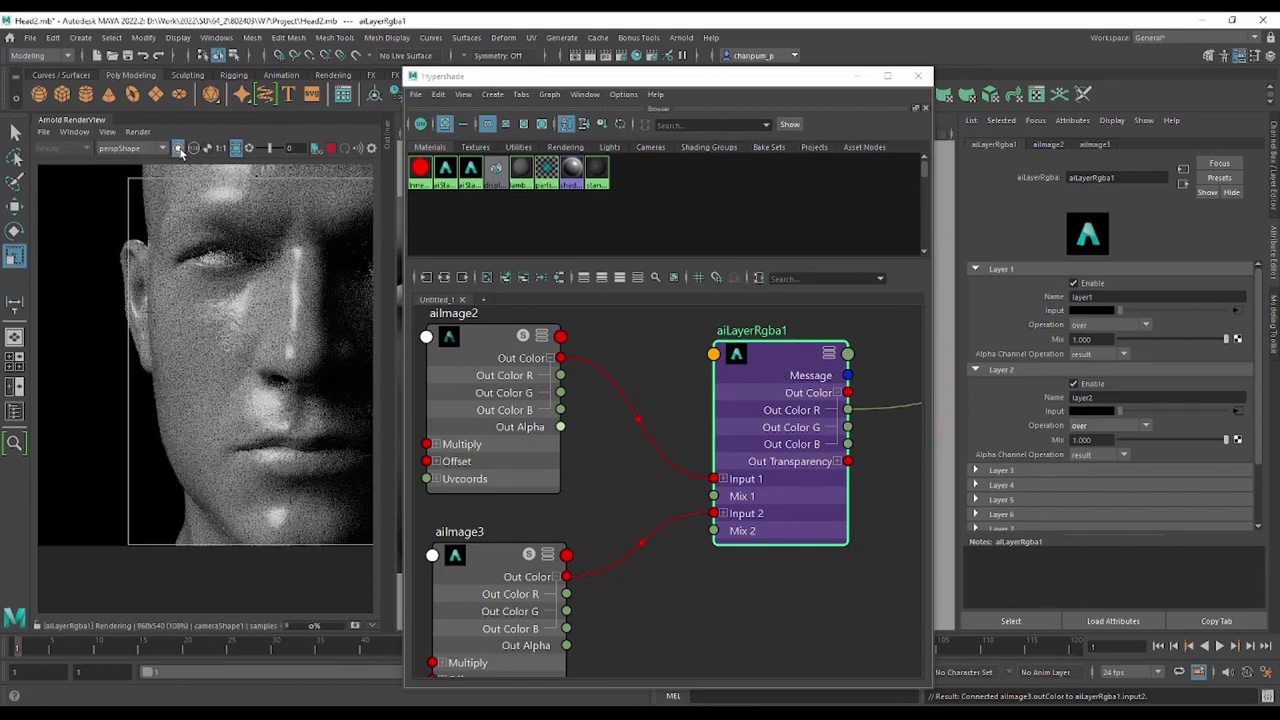
mouse_move(646, 357)
alt+middle_down()
mouse_move(586, 423)
mouse_move(398, 341)
alt+middle_up()
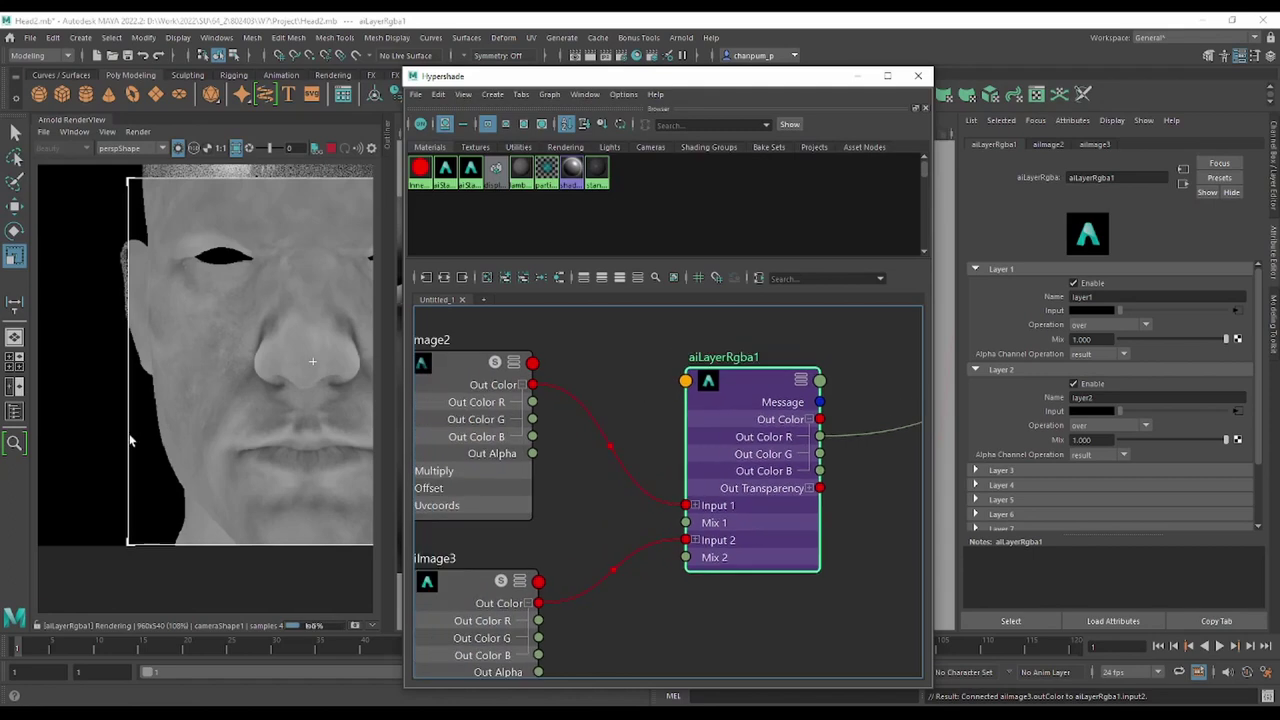
click(450, 378)
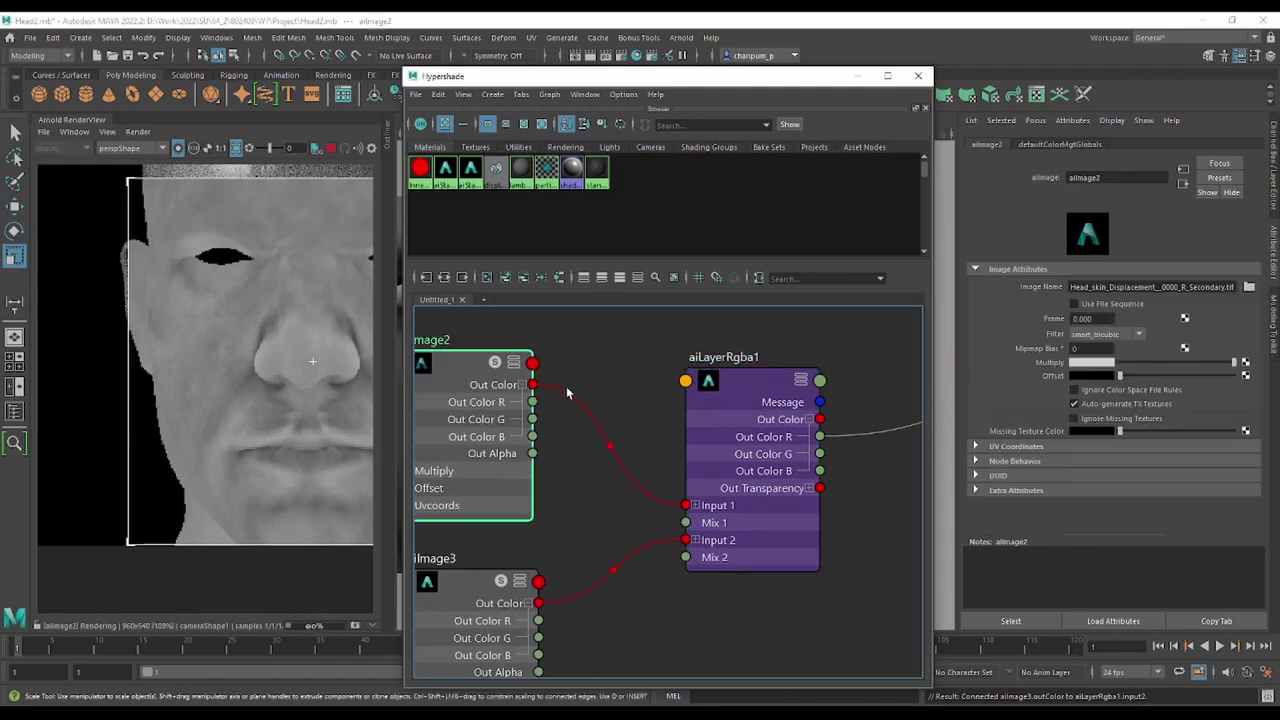
click(738, 402)
click(461, 603)
click(770, 412)
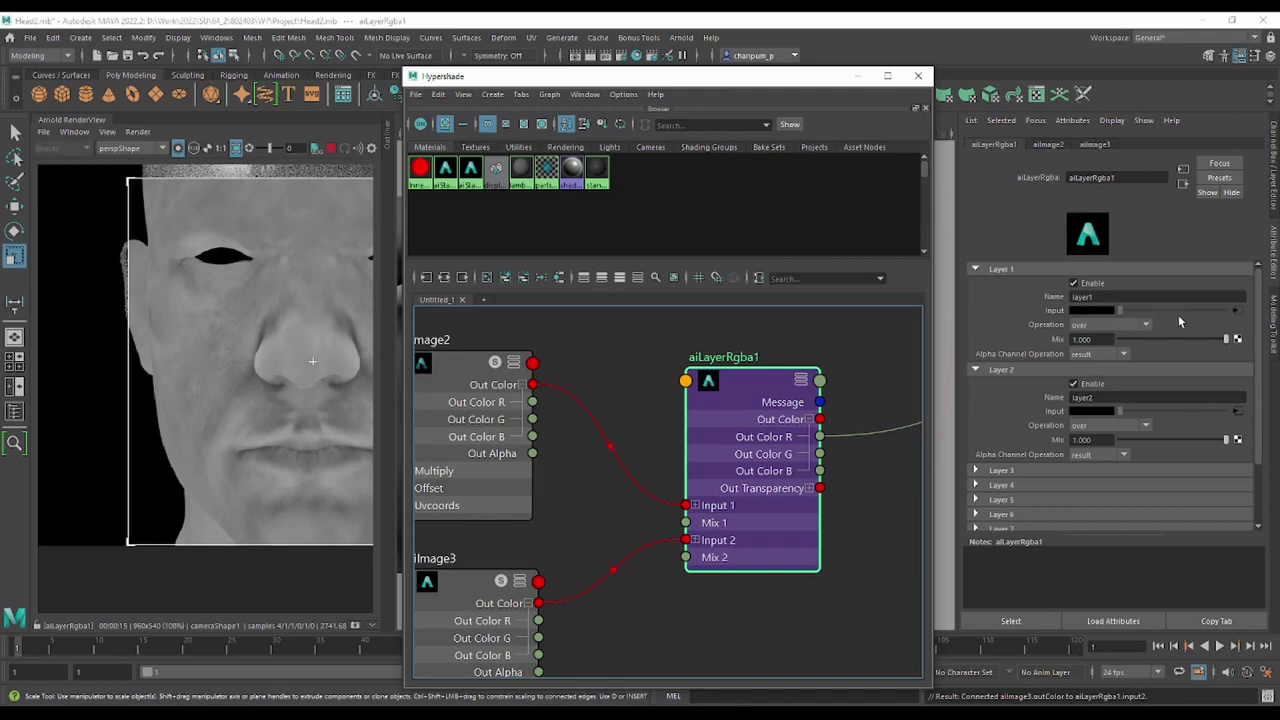
Preview Layer 1's Mix at 0, then restore it to 1.000.
mouse_move(1228, 341)
mouse_down()
mouse_move(1070, 345)
mouse_move(1141, 340)
mouse_up()
drag(1228, 340, 1040, 345)
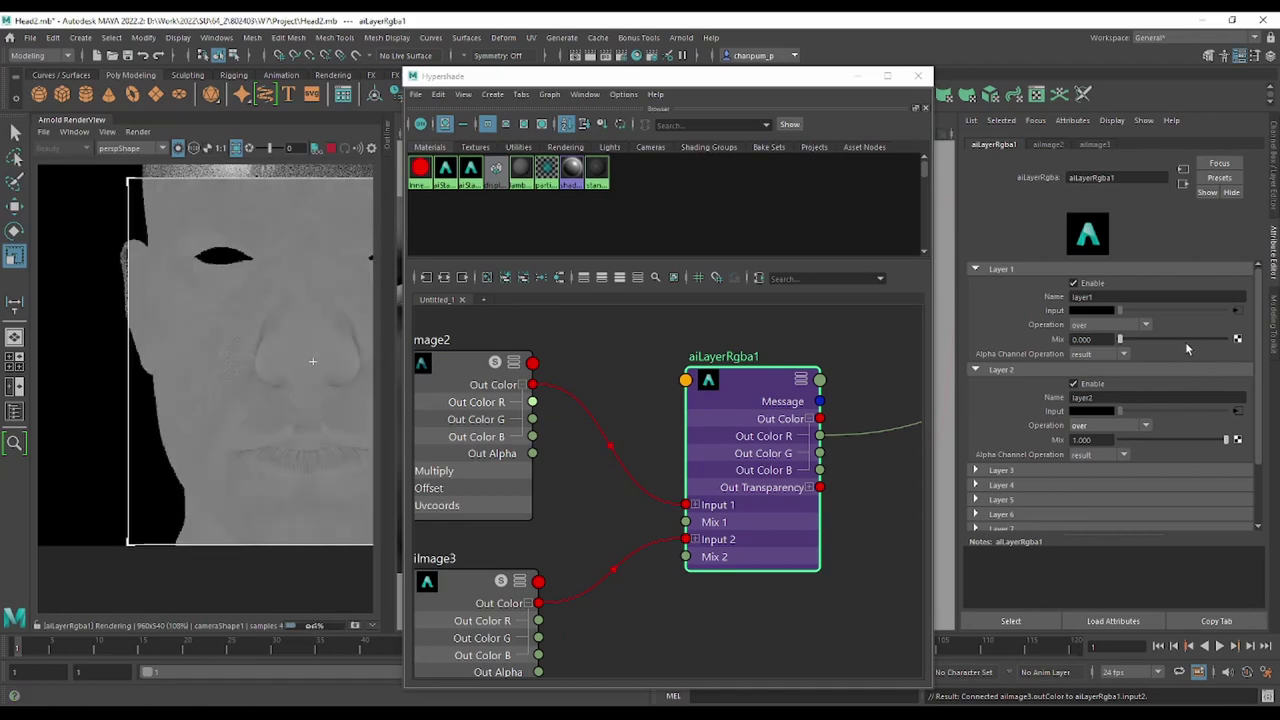
click(1225, 339)
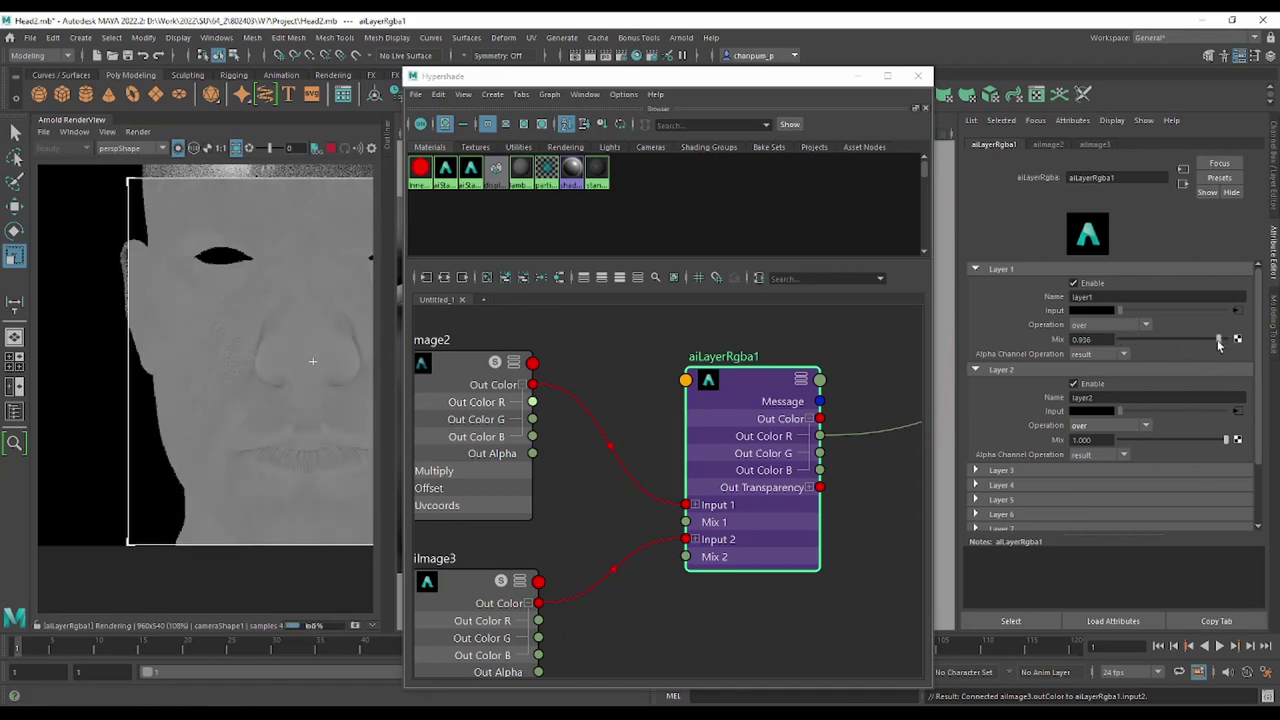
Try Layer 1 operations linear_light and atop, settling on average.
click(1122, 326)
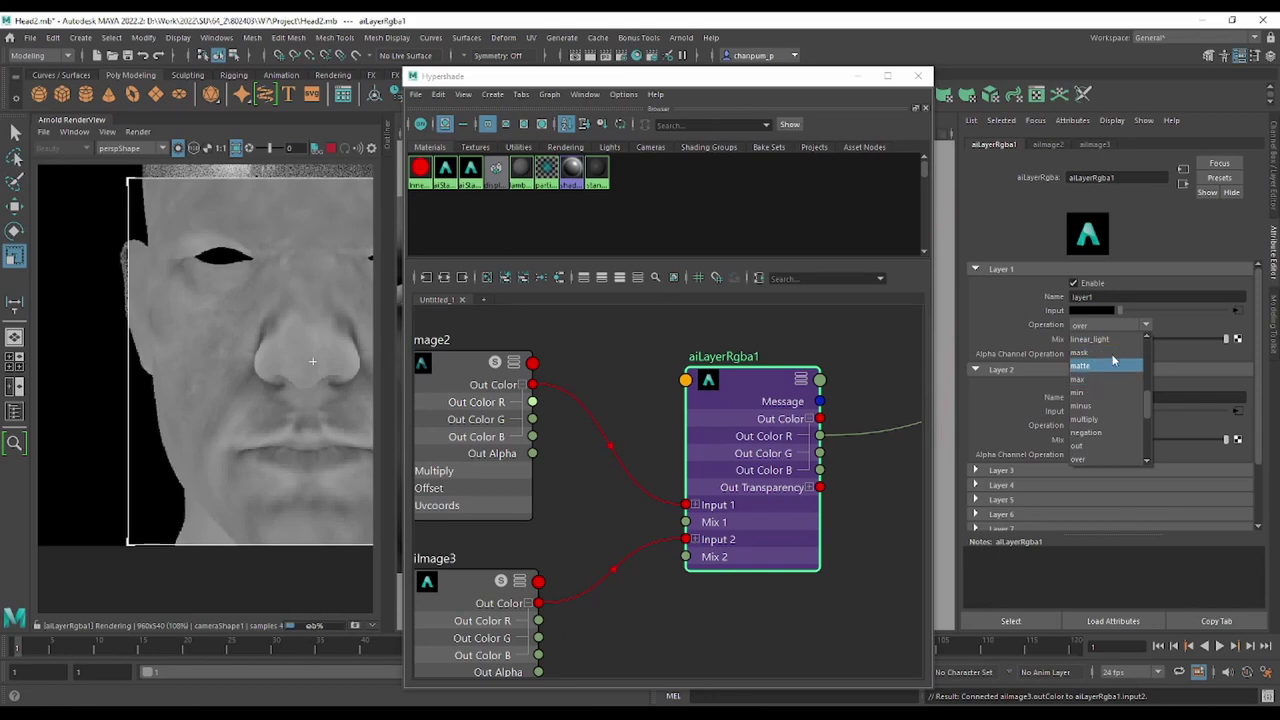
drag(1147, 407, 1151, 425)
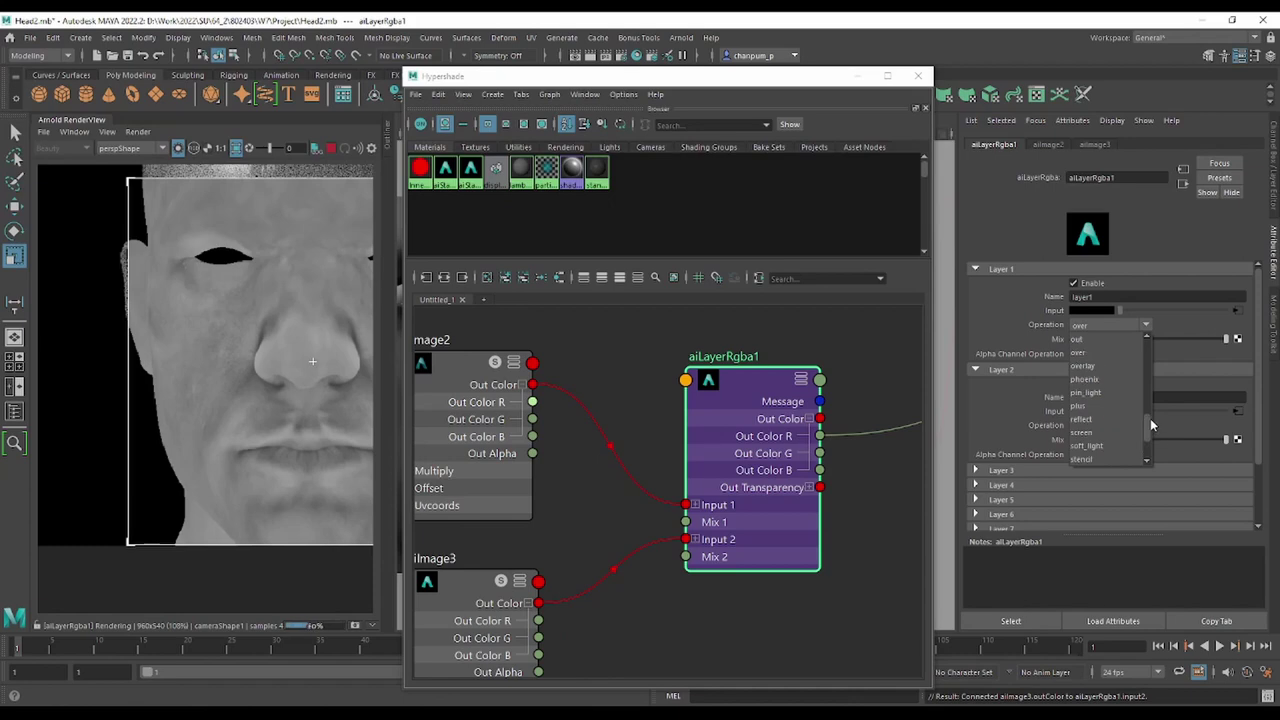
mouse_move(1151, 425)
mouse_down()
mouse_move(1150, 363)
mouse_move(1153, 393)
mouse_up()
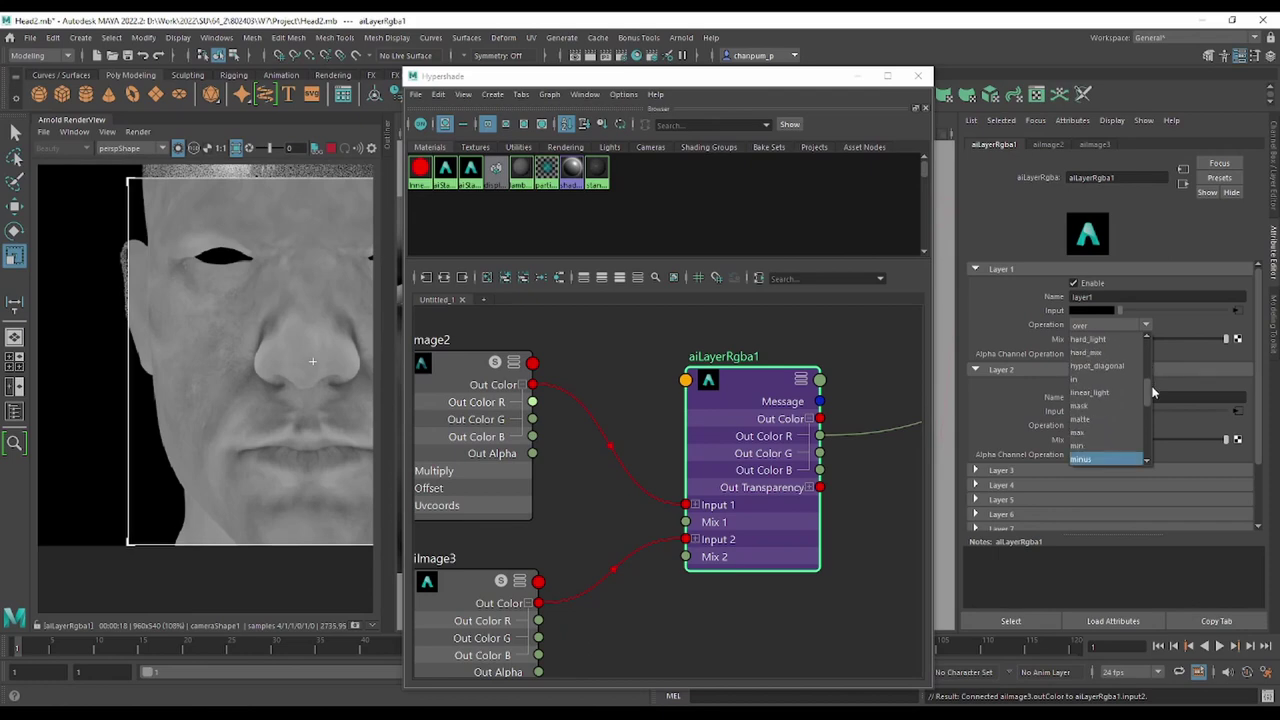
click(1095, 380)
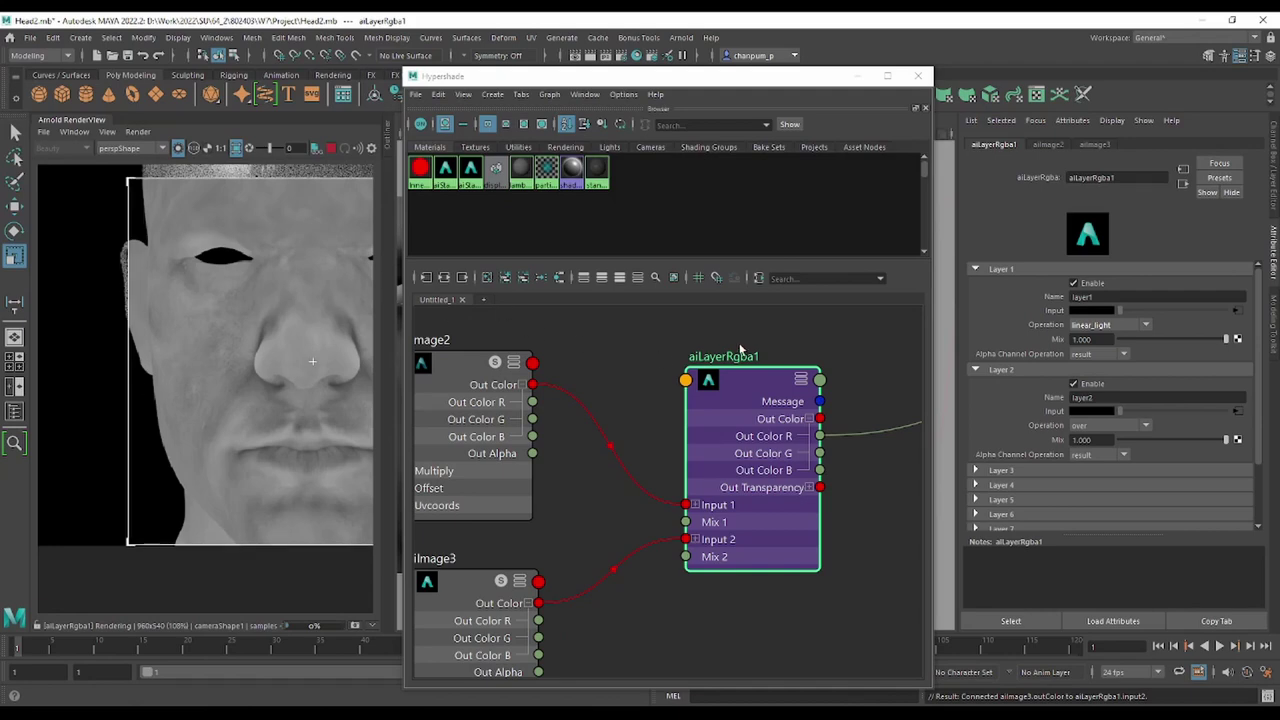
click(1130, 325)
click(1100, 358)
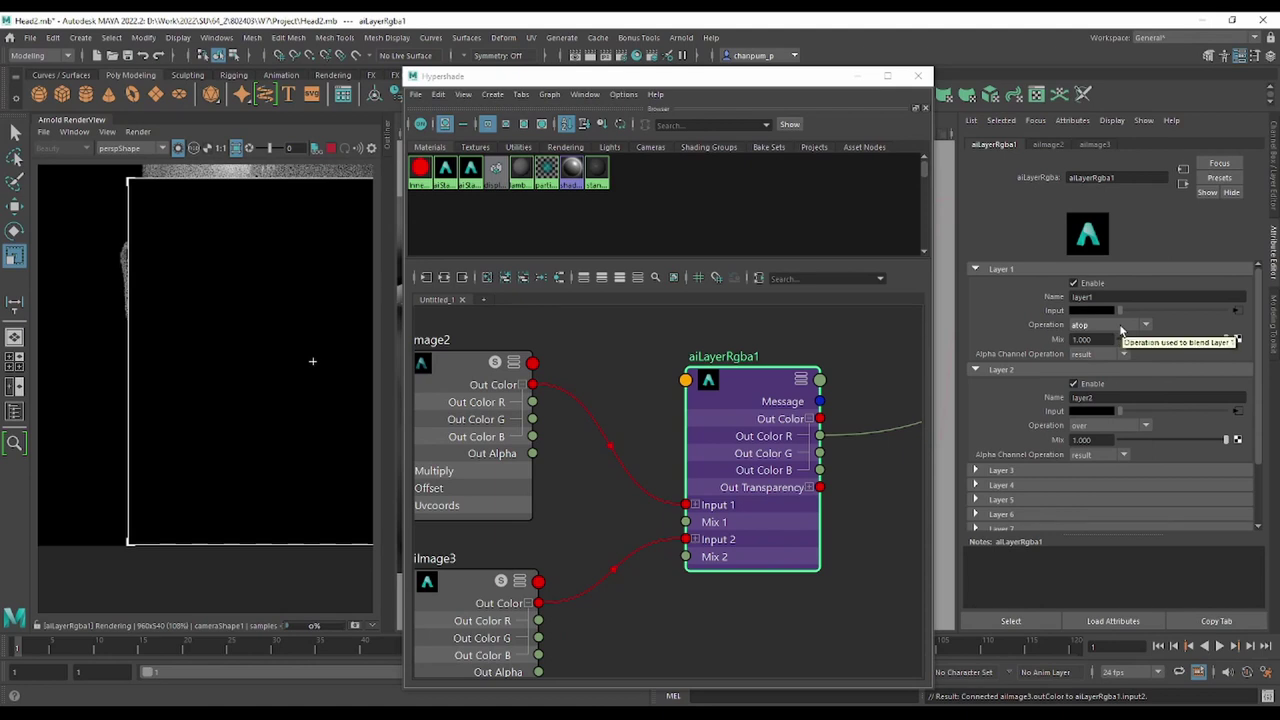
click(1121, 327)
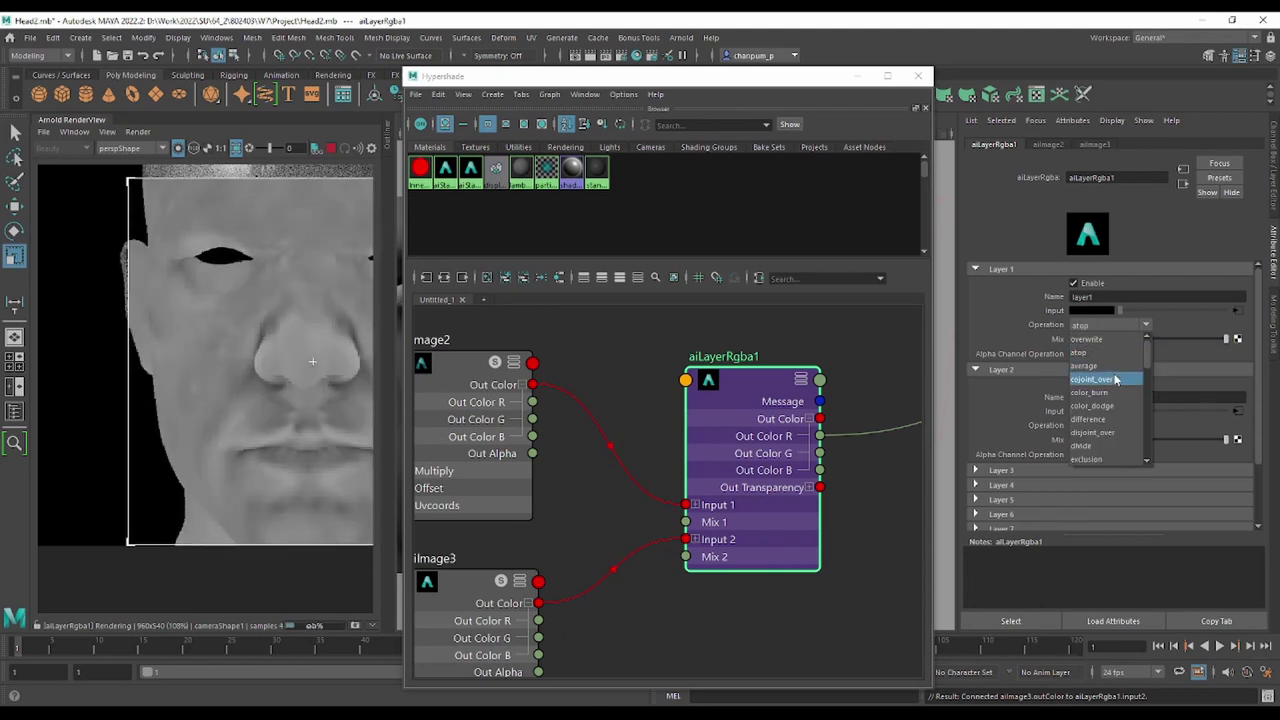
click(1116, 366)
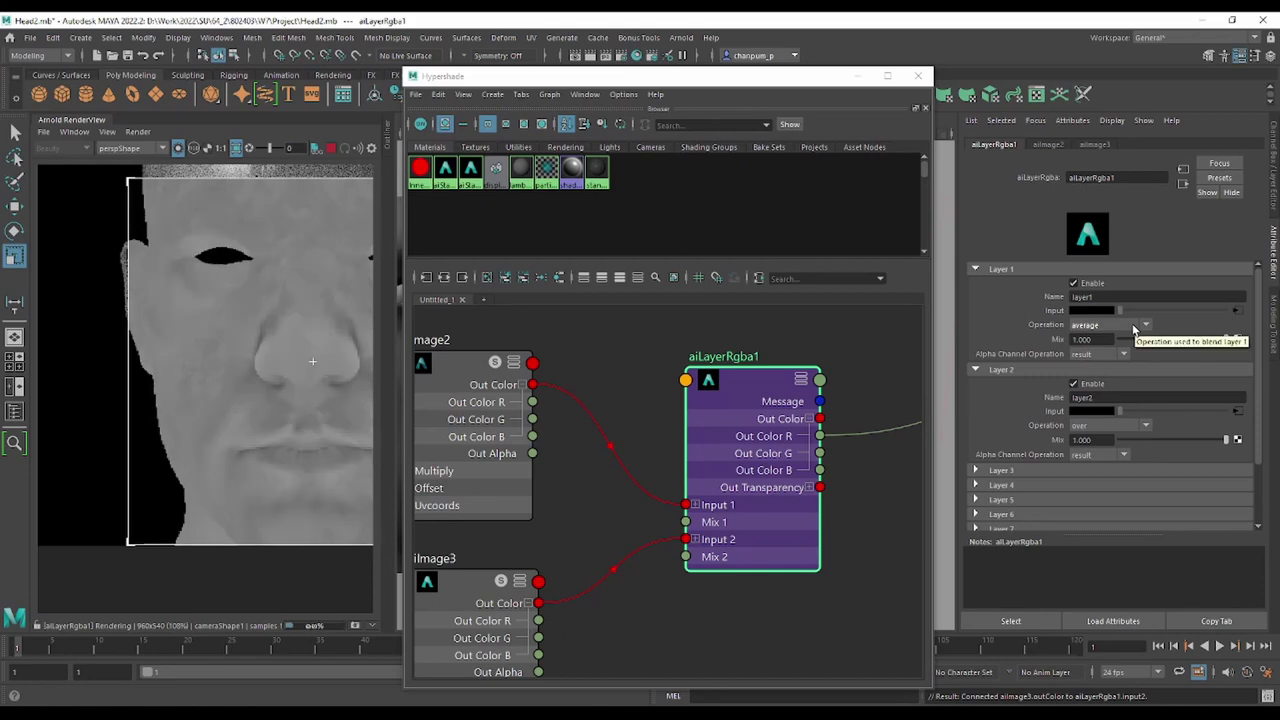
scroll(262, 368, up, 3)
scroll(308, 362, down, 1)
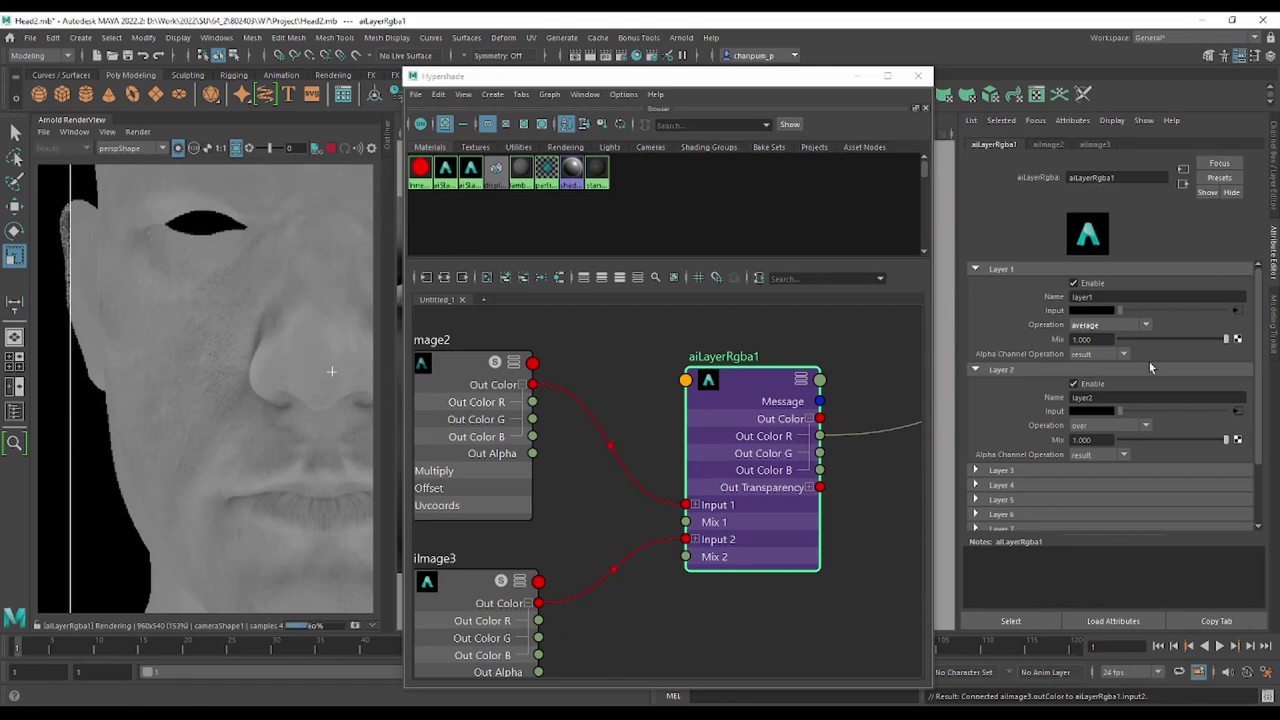
With Layer 1 Mix at 0, store a RenderView snapshot, then restore Mix to 1.000.
drag(1164, 344, 1110, 346)
scroll(303, 295, down, 2)
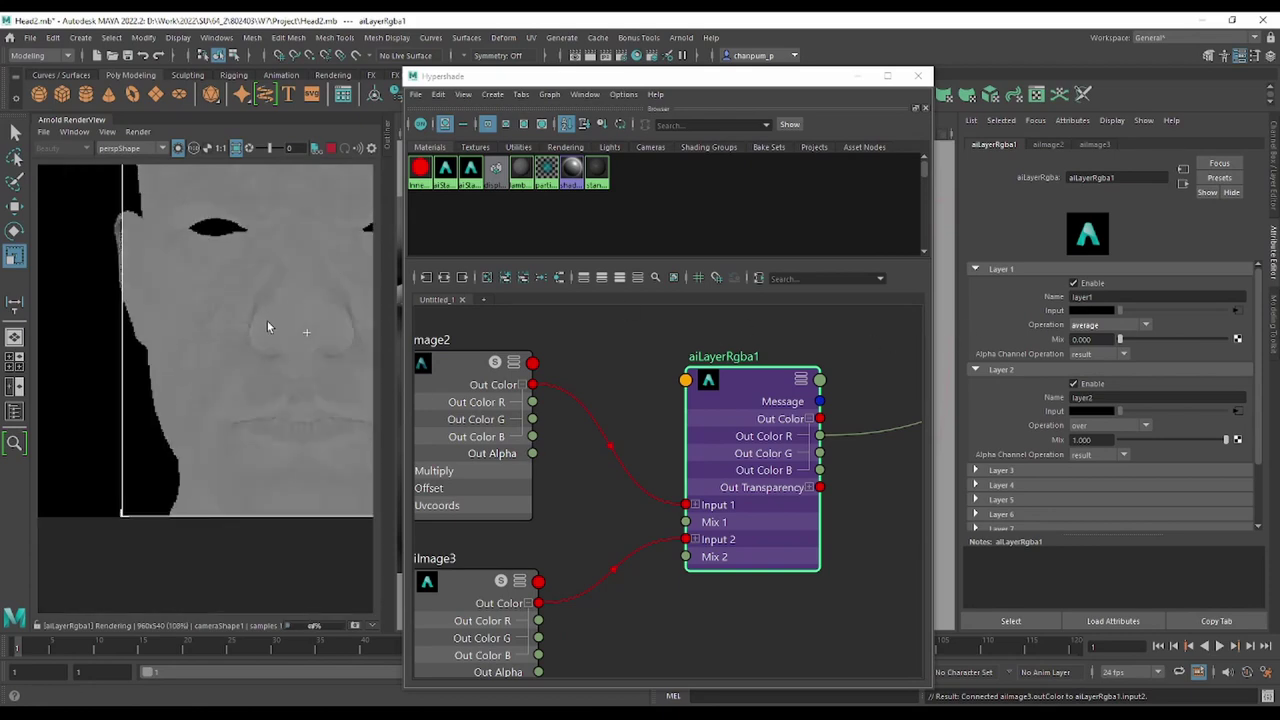
scroll(235, 334, up, 2)
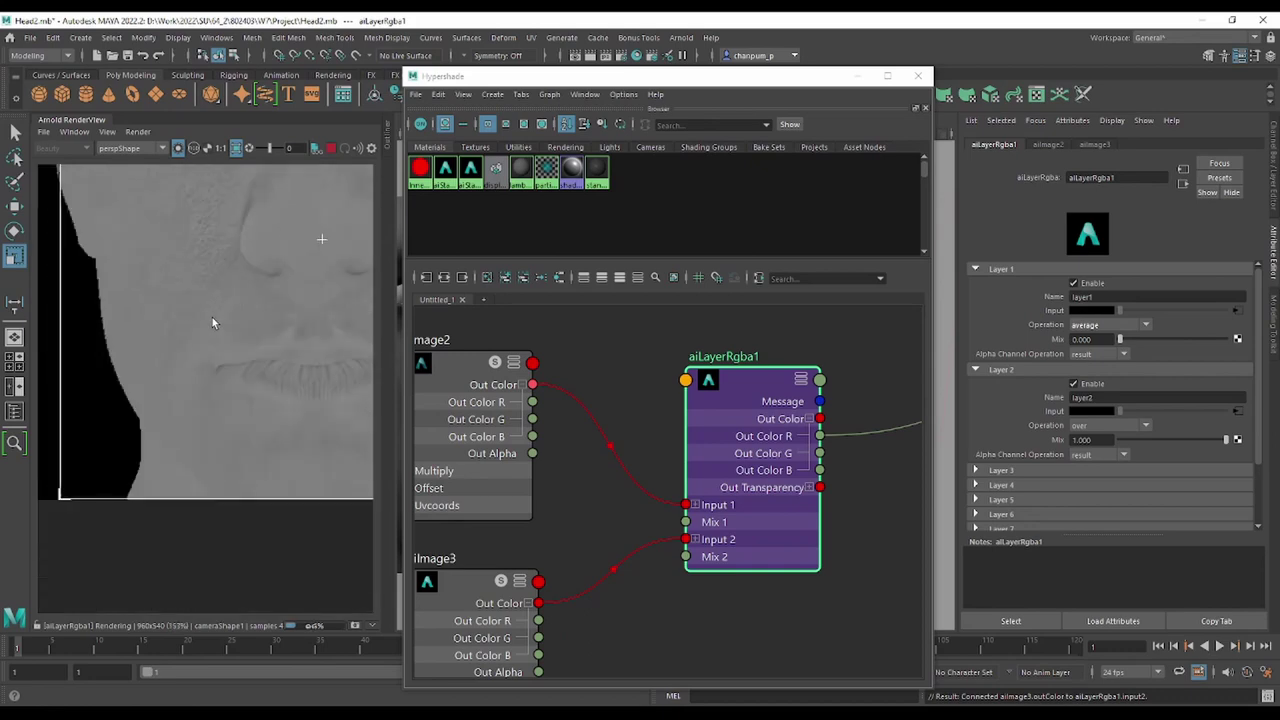
middle_drag(213, 454, 243, 412)
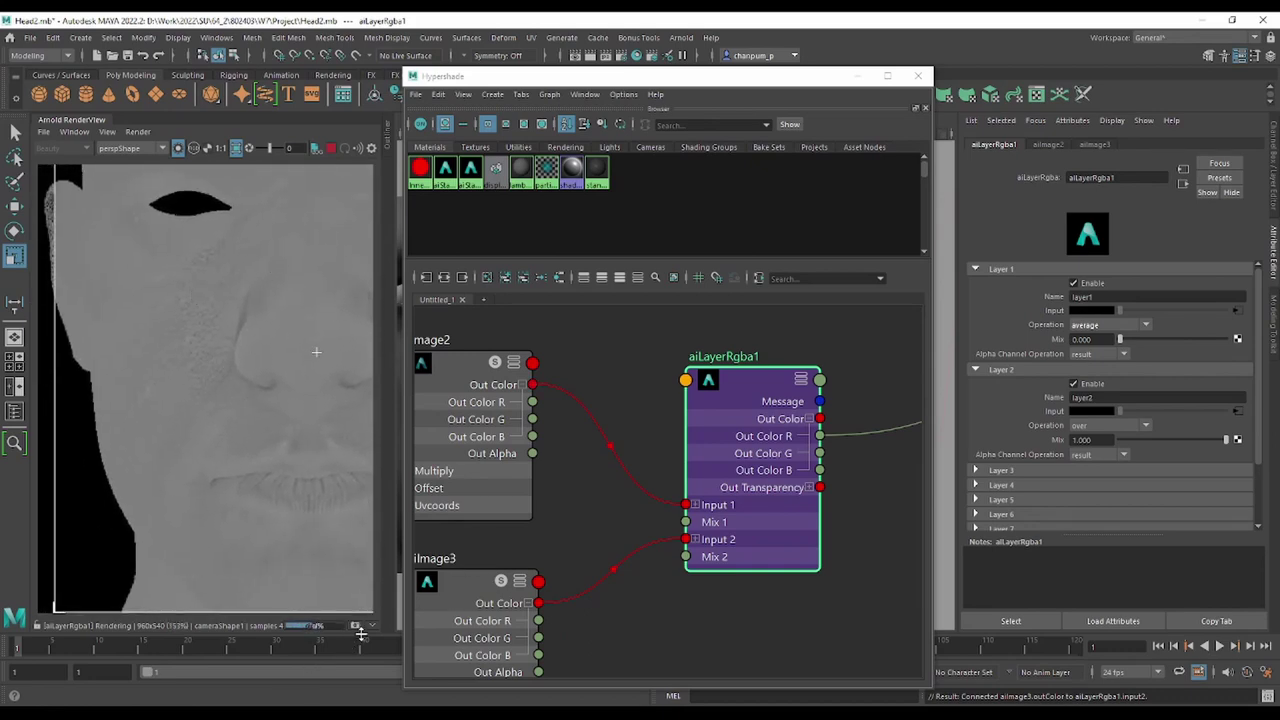
click(355, 627)
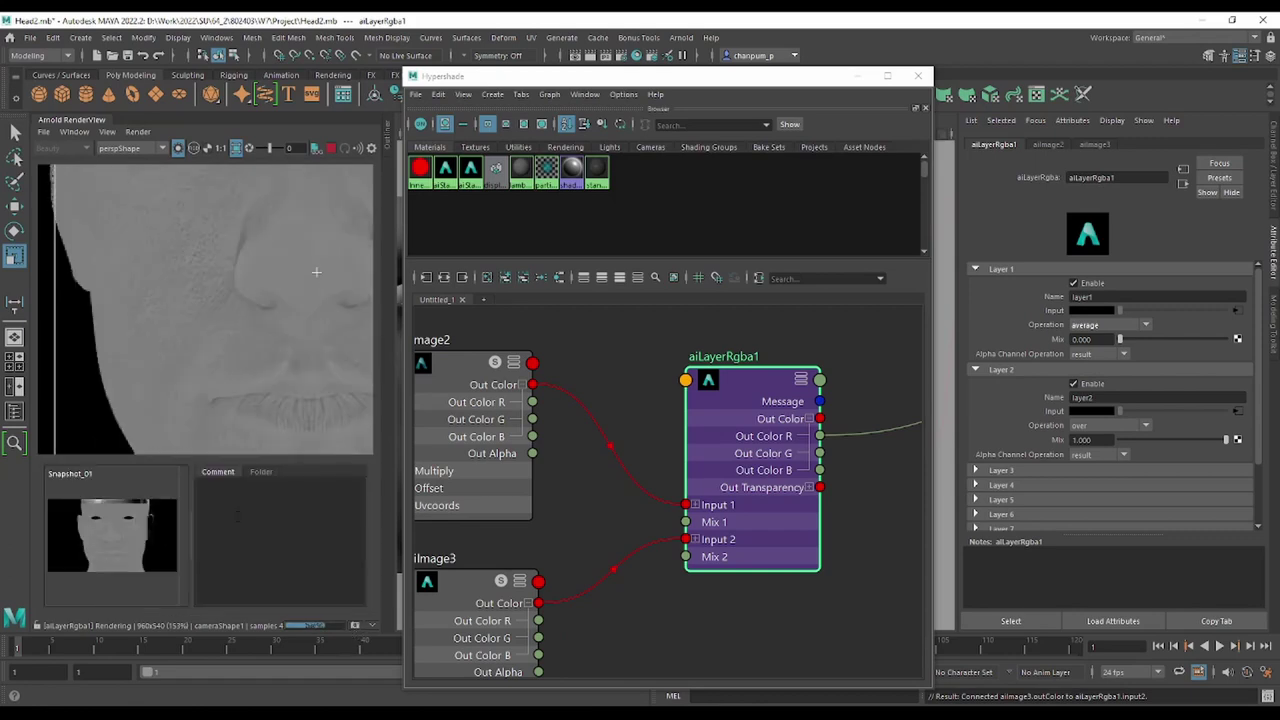
drag(1121, 339, 1276, 342)
Toggle Snapshot_01 against the live render to compare the two results.
click(261, 472)
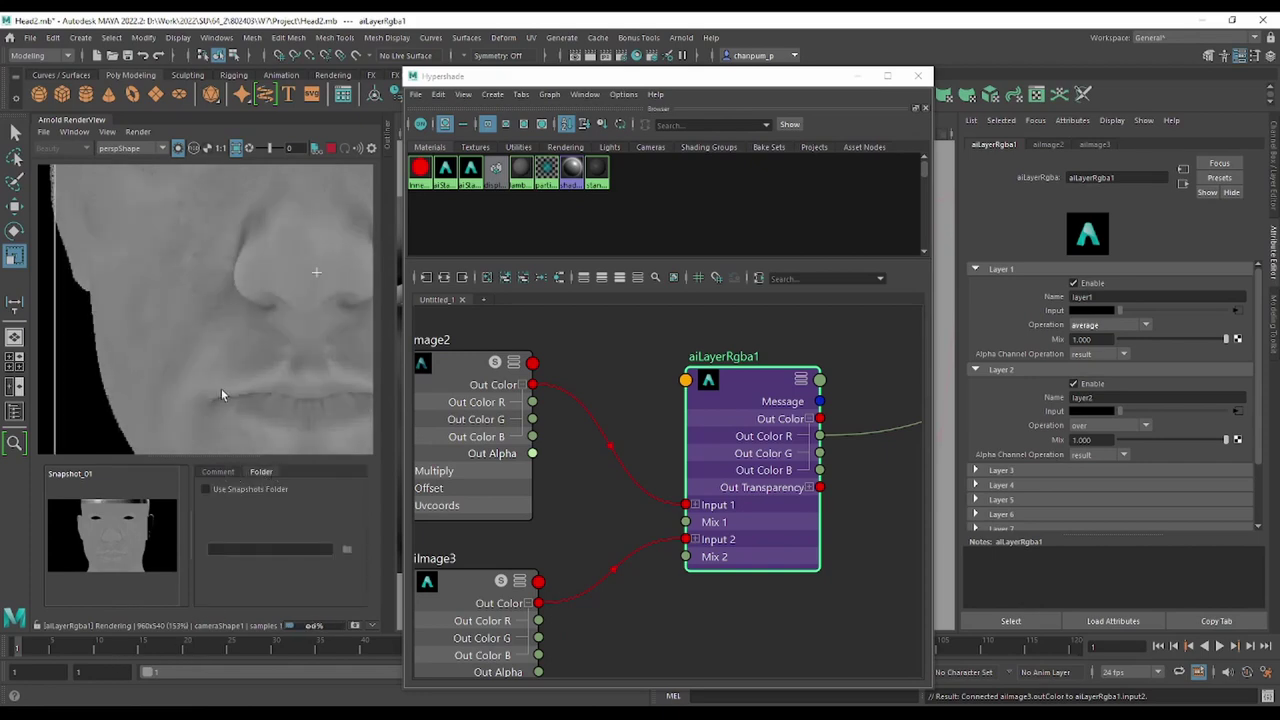
click(217, 472)
click(260, 472)
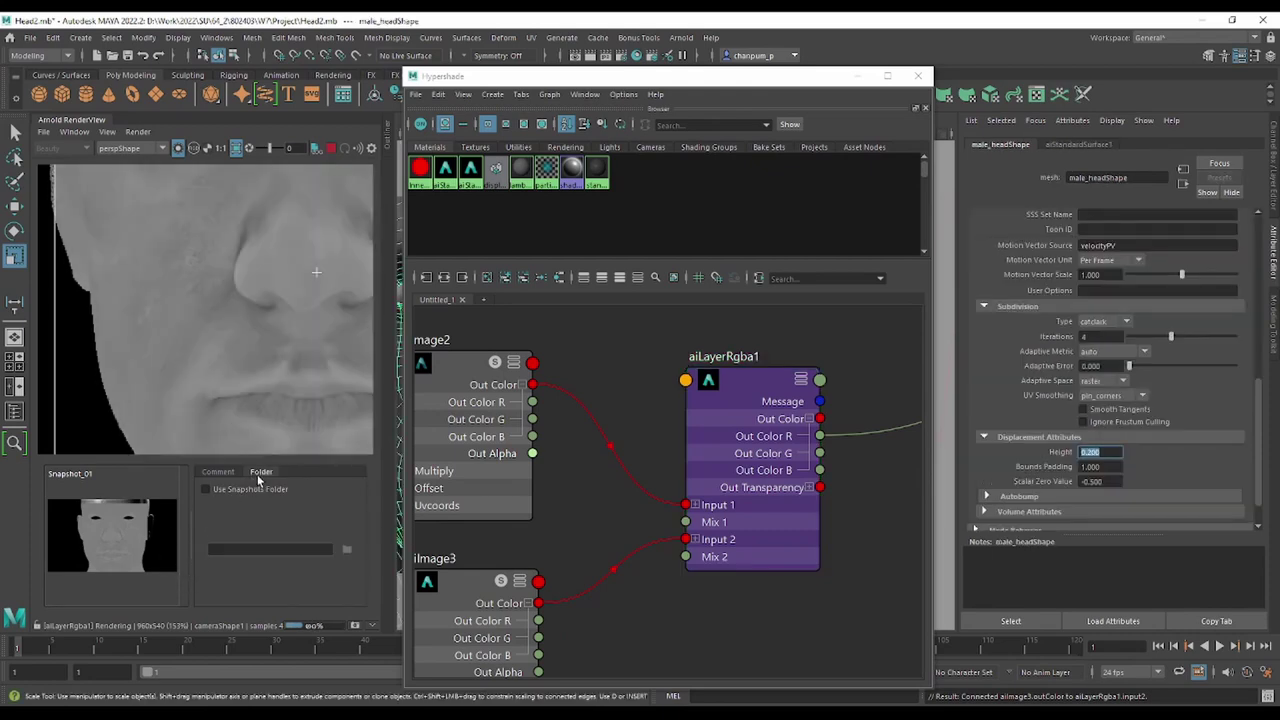
click(235, 478)
click(260, 472)
click(138, 521)
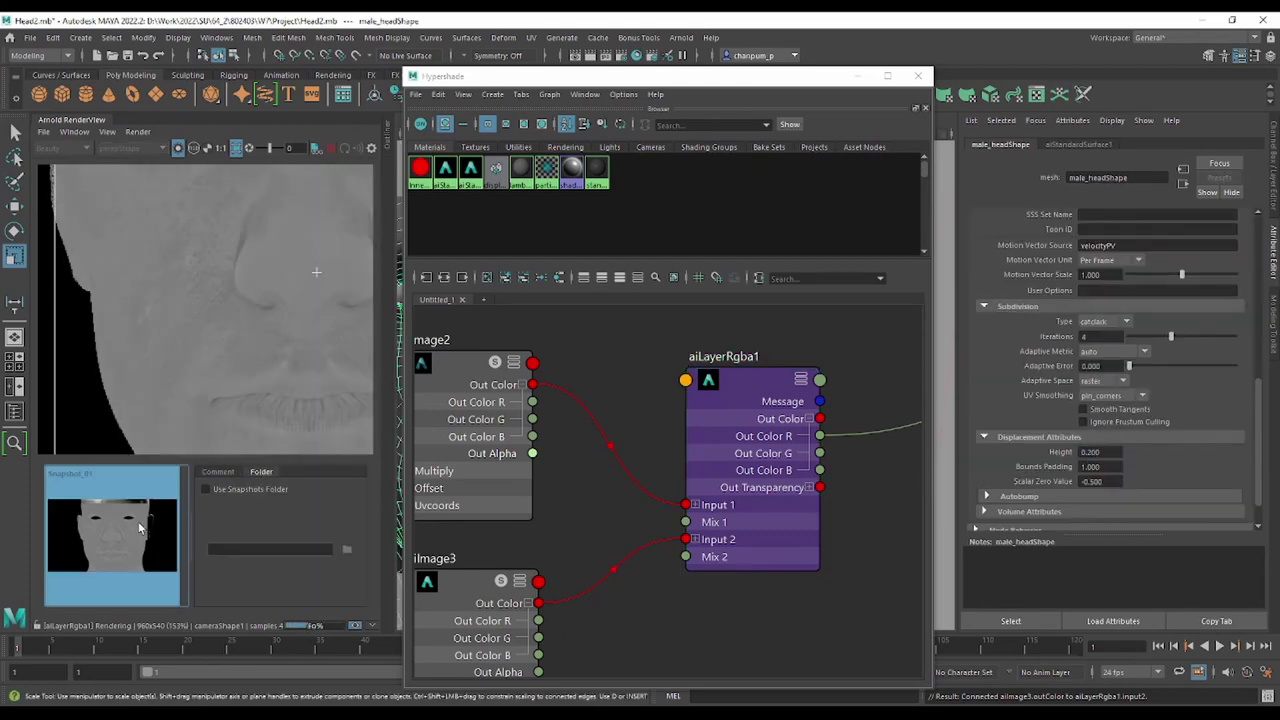
click(131, 538)
click(130, 536)
click(130, 536)
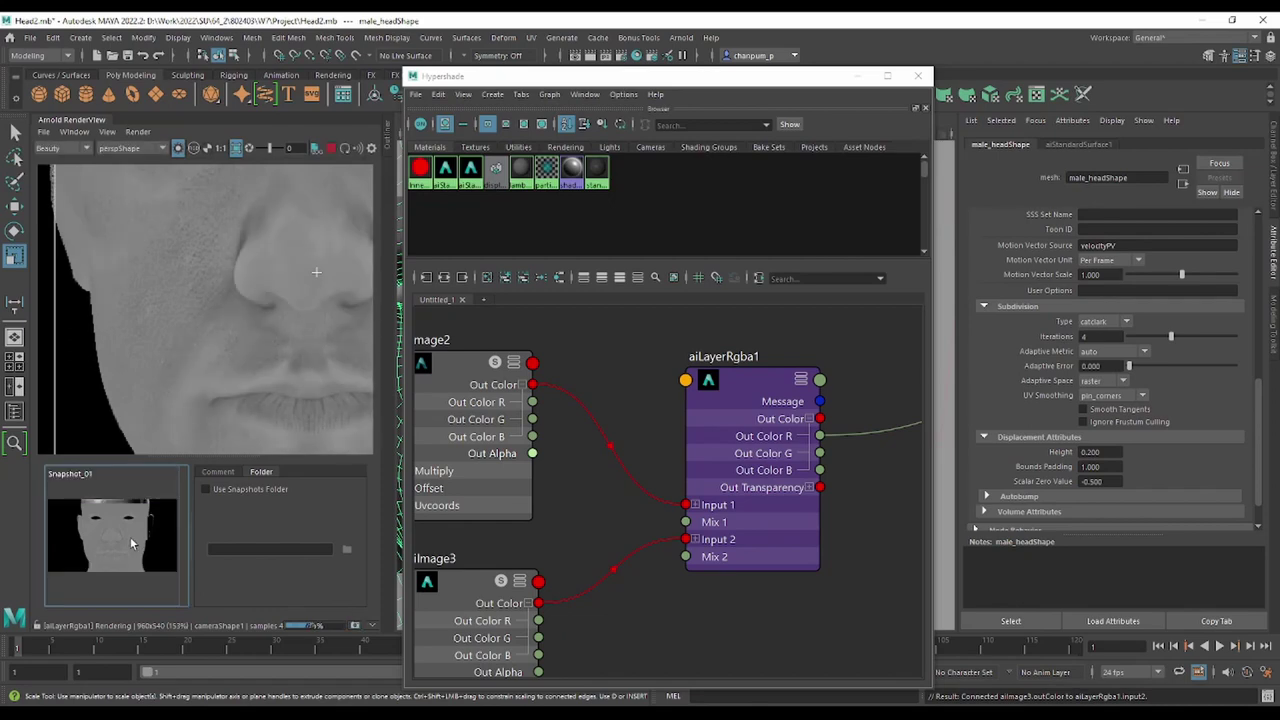
click(130, 536)
click(130, 536)
click(130, 536)
click(130, 536)
click(130, 536)
click(130, 536)
Select aiLayerRgba1 and expand its Layer 3 settings.
scroll(281, 264, down, 4)
scroll(250, 320, up, 1)
scroll(242, 336, up, 3)
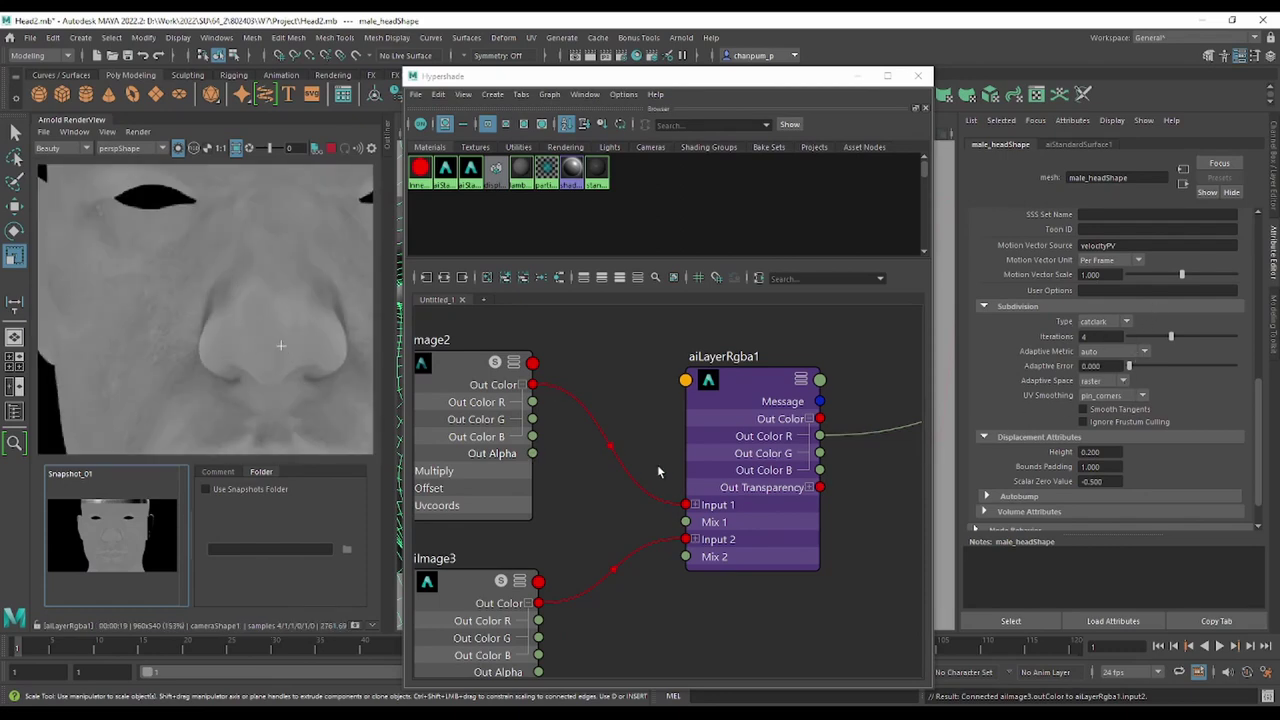
click(720, 402)
click(976, 471)
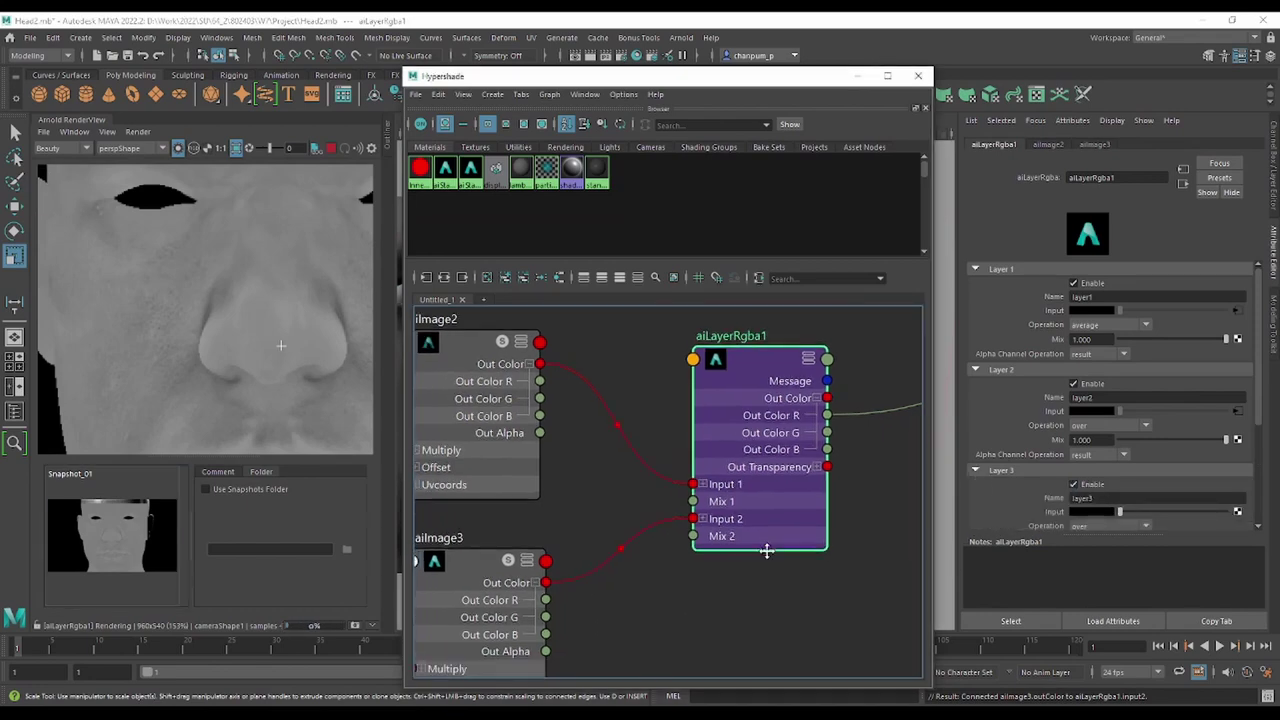
Create a new aiImage4 node beside the other image nodes.
mouse_move(776, 690)
alt+middle_down()
mouse_move(789, 552)
mouse_move(877, 446)
mouse_move(626, 623)
alt+middle_up()
click(549, 587)
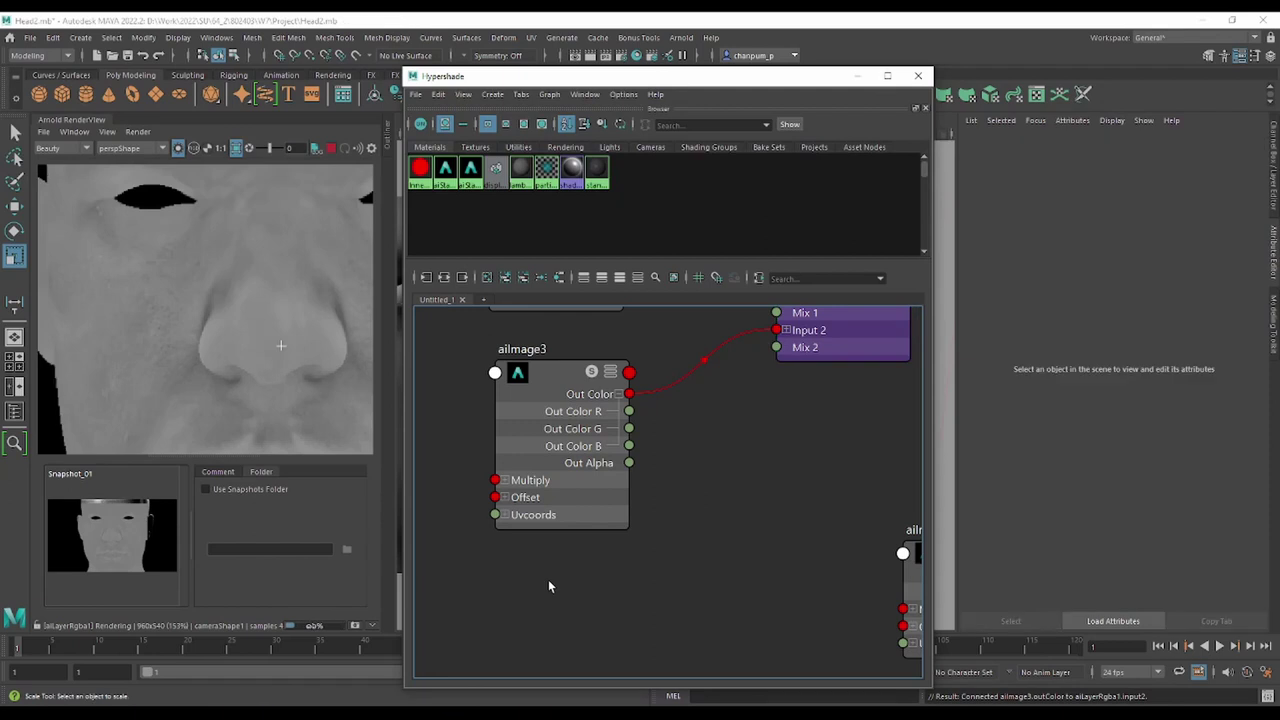
key(Tab)
text(aii)
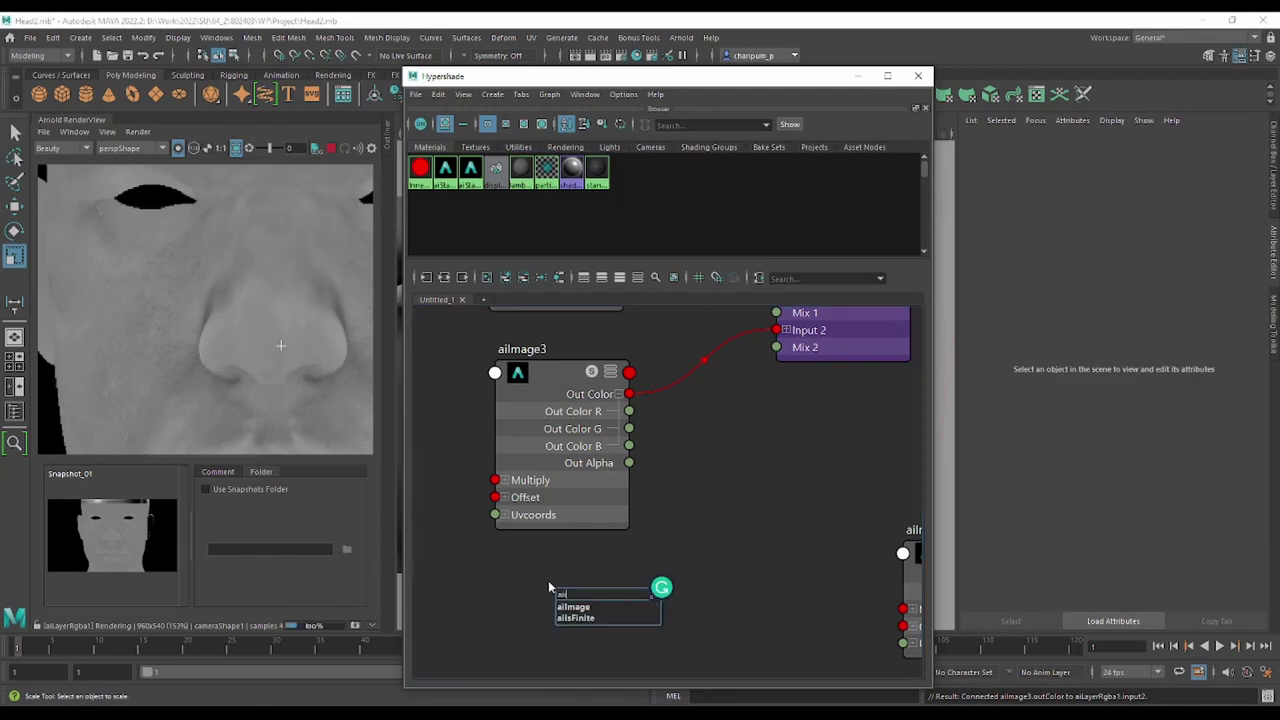
text(m)
click(570, 607)
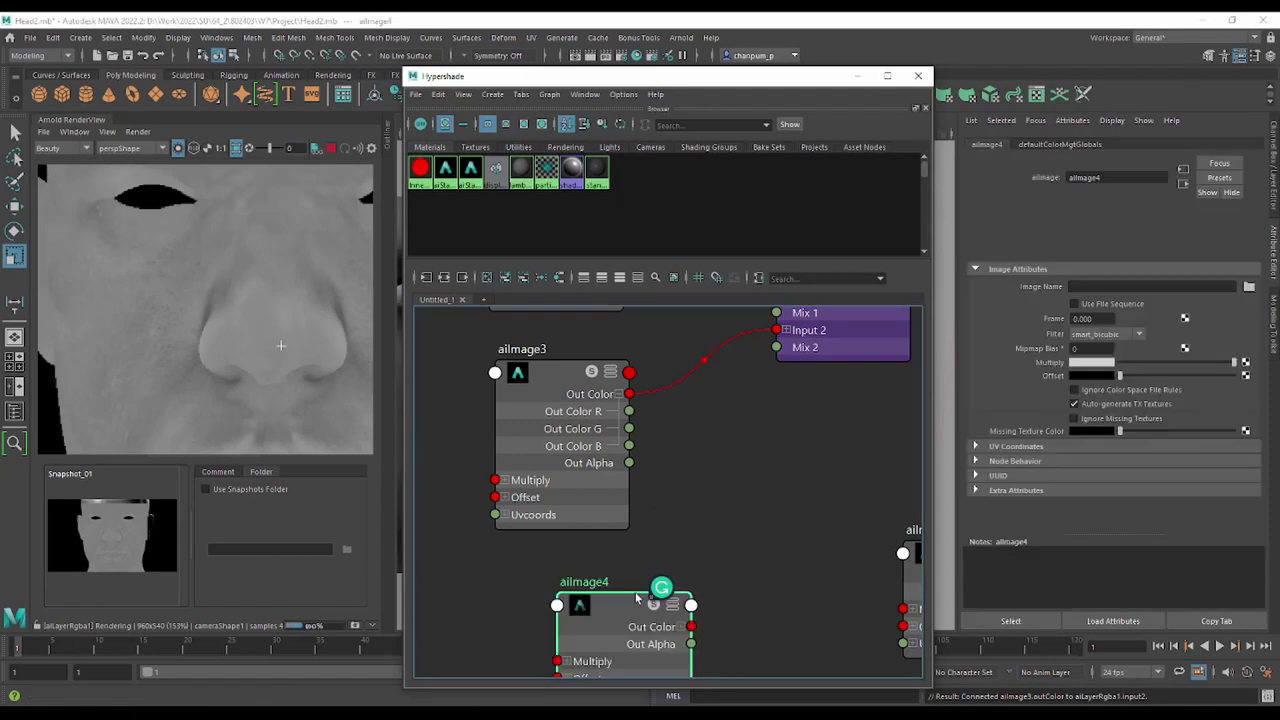
drag(690, 590, 620, 592)
Connect aiImage4's Out Color to aiLayerRgba1's Layer 3 Input.
alt+middle_drag(784, 428, 755, 463)
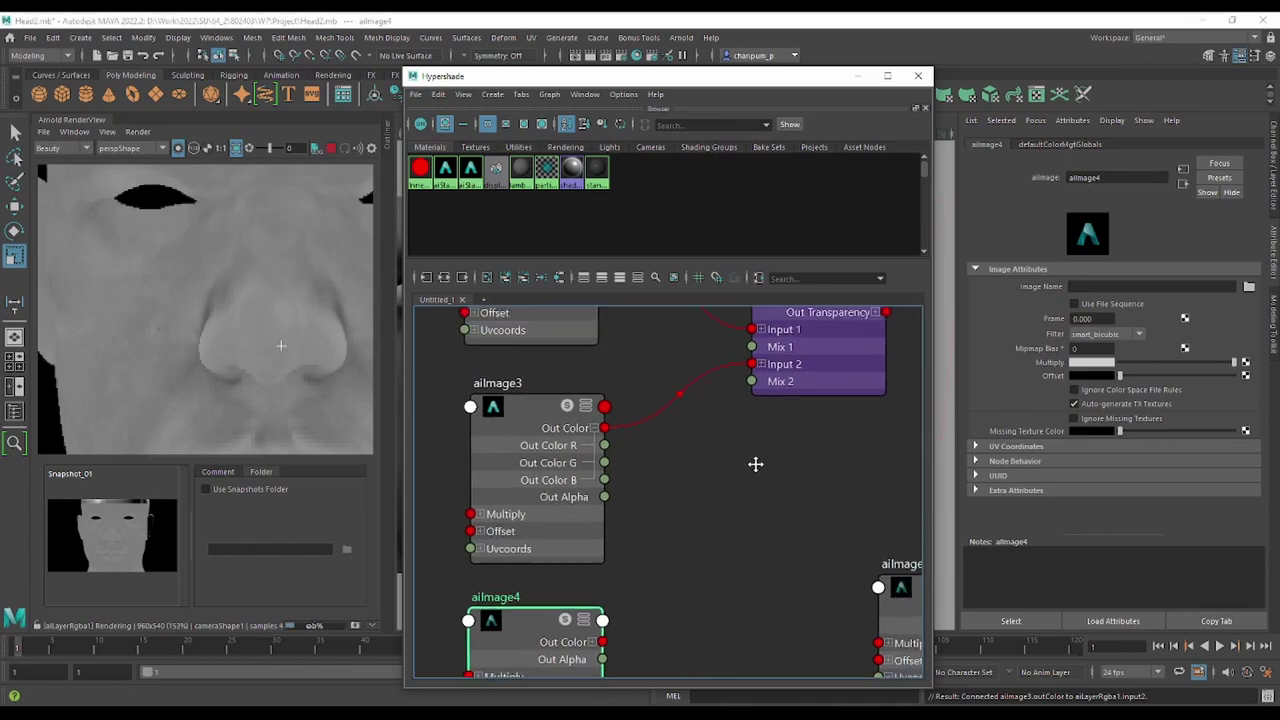
scroll(756, 430, down, 3)
click(779, 352)
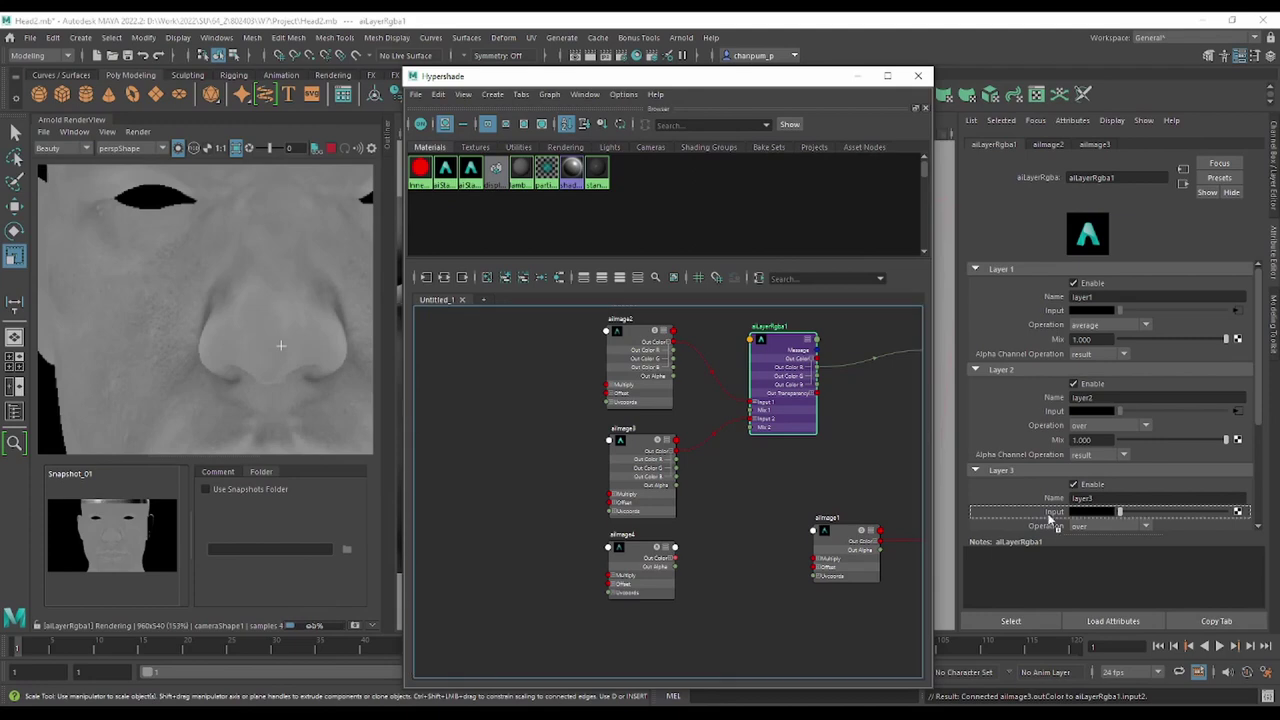
middle_drag(636, 564, 1056, 512)
scroll(778, 385, up, 5)
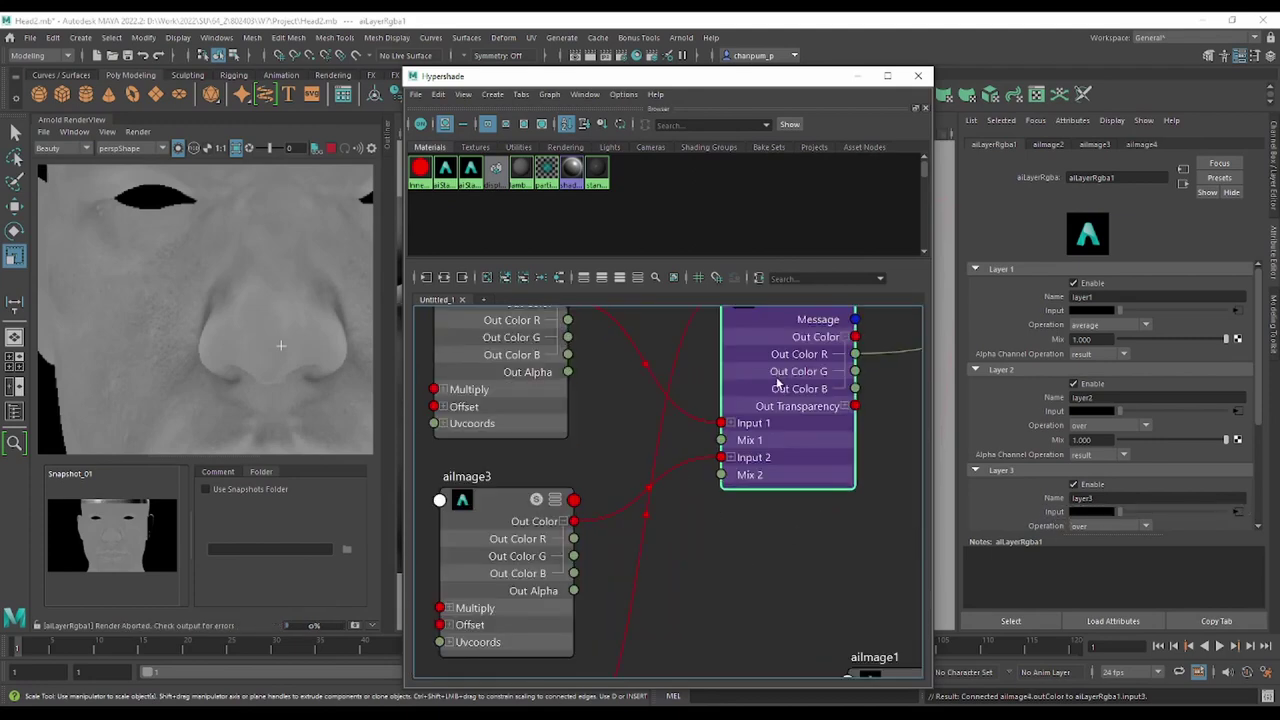
Set aiLayerRgba1's Layer 2 operation to average.
click(1110, 426)
scroll(1108, 440, up, 3)
scroll(1105, 450, up, 3)
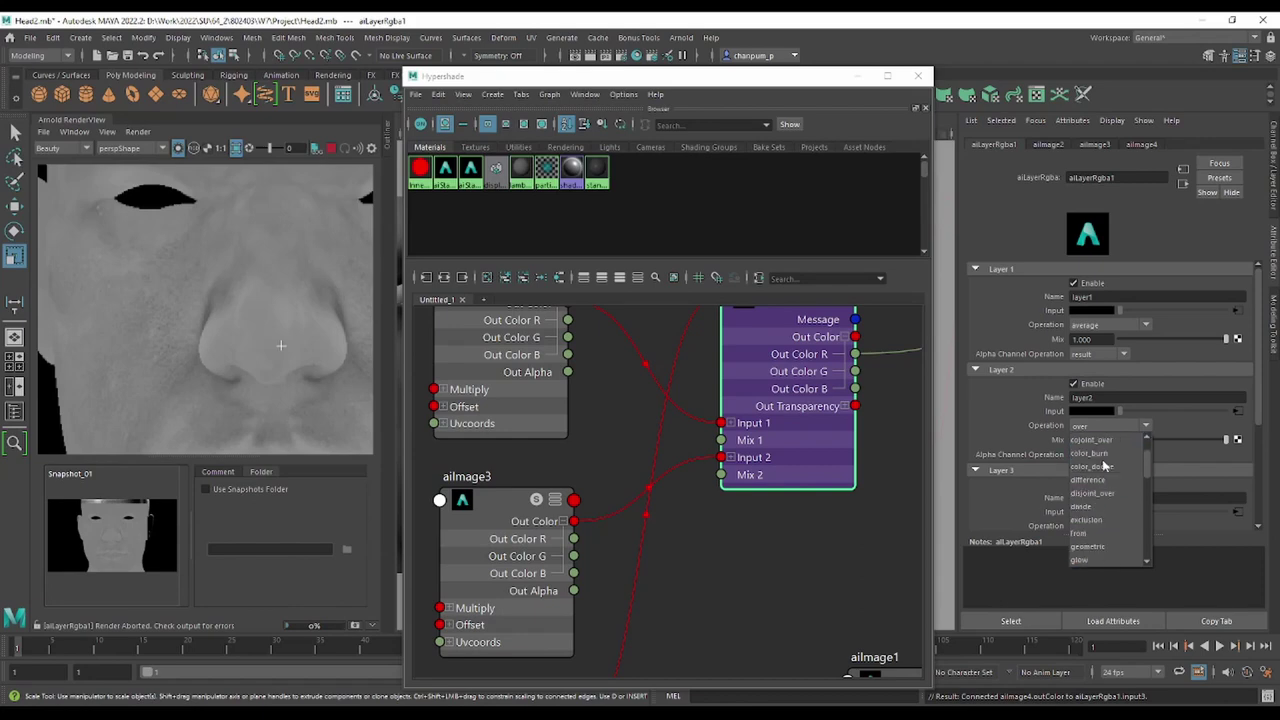
scroll(1100, 460, up, 2)
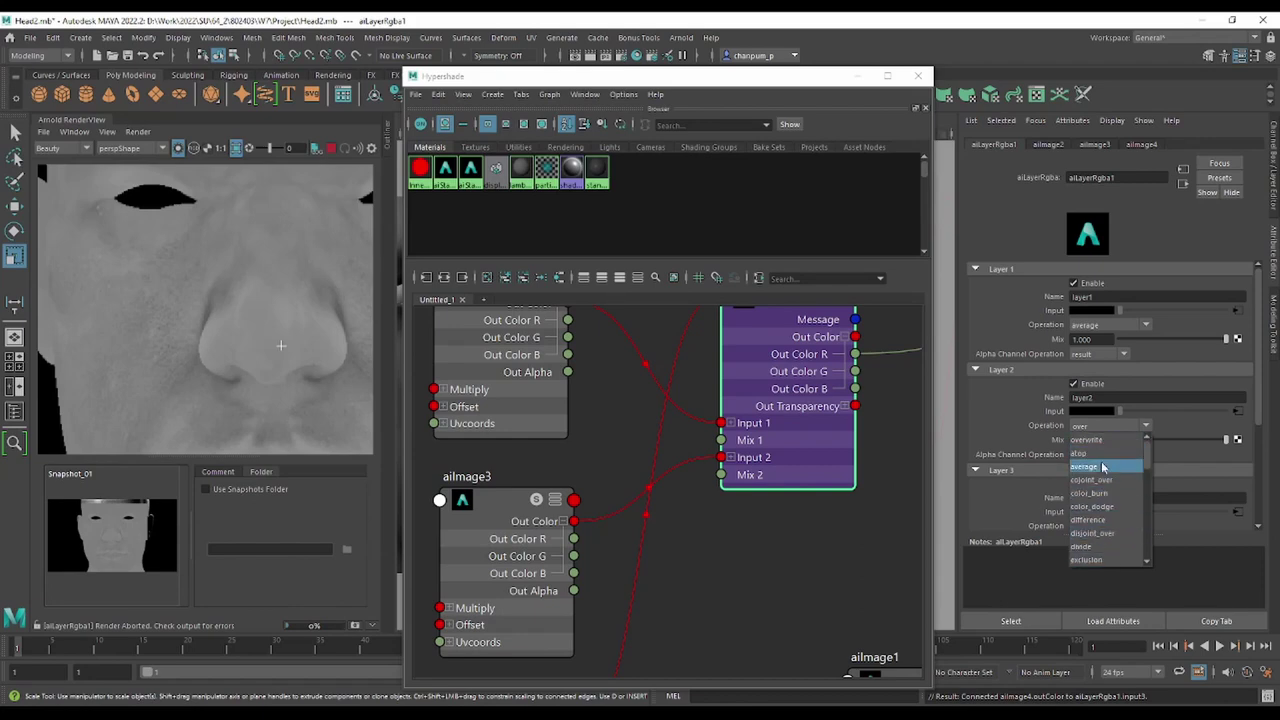
click(1100, 466)
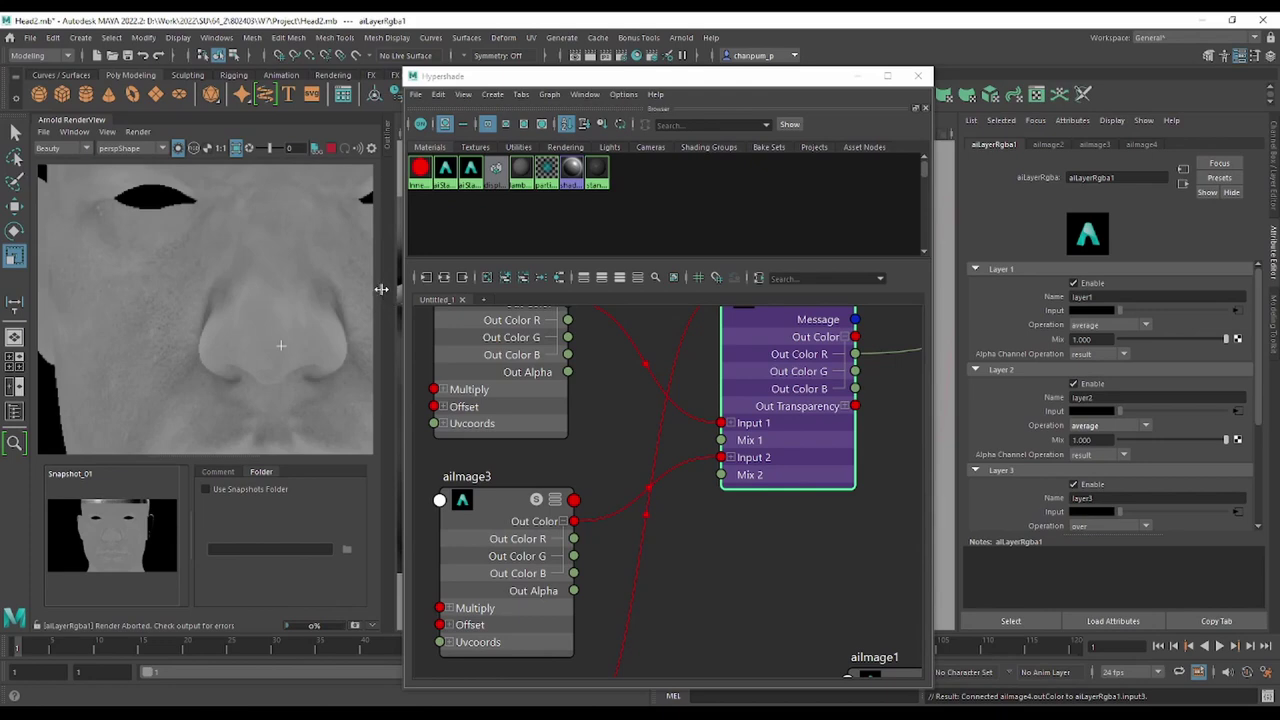
Widen the RenderView panel and bring Layer 1's Mix down to 0.000.
drag(381, 290, 404, 292)
scroll(330, 313, down, 3)
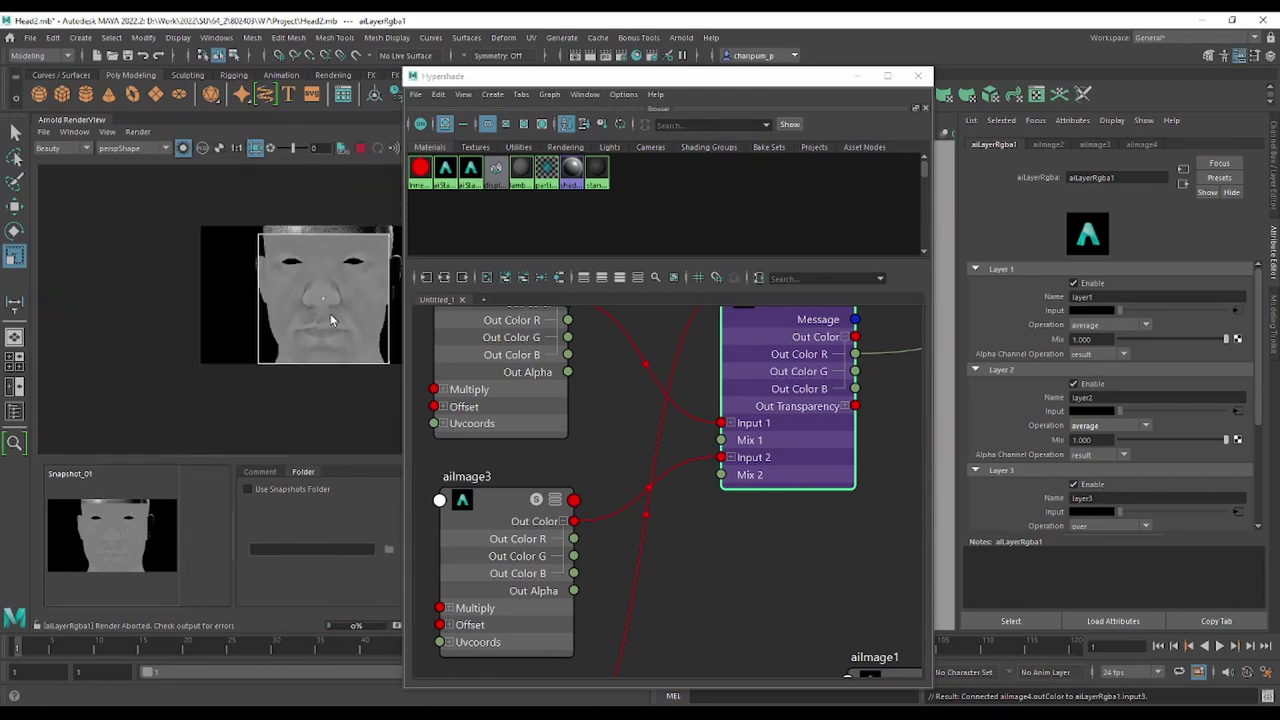
scroll(330, 318, up, 4)
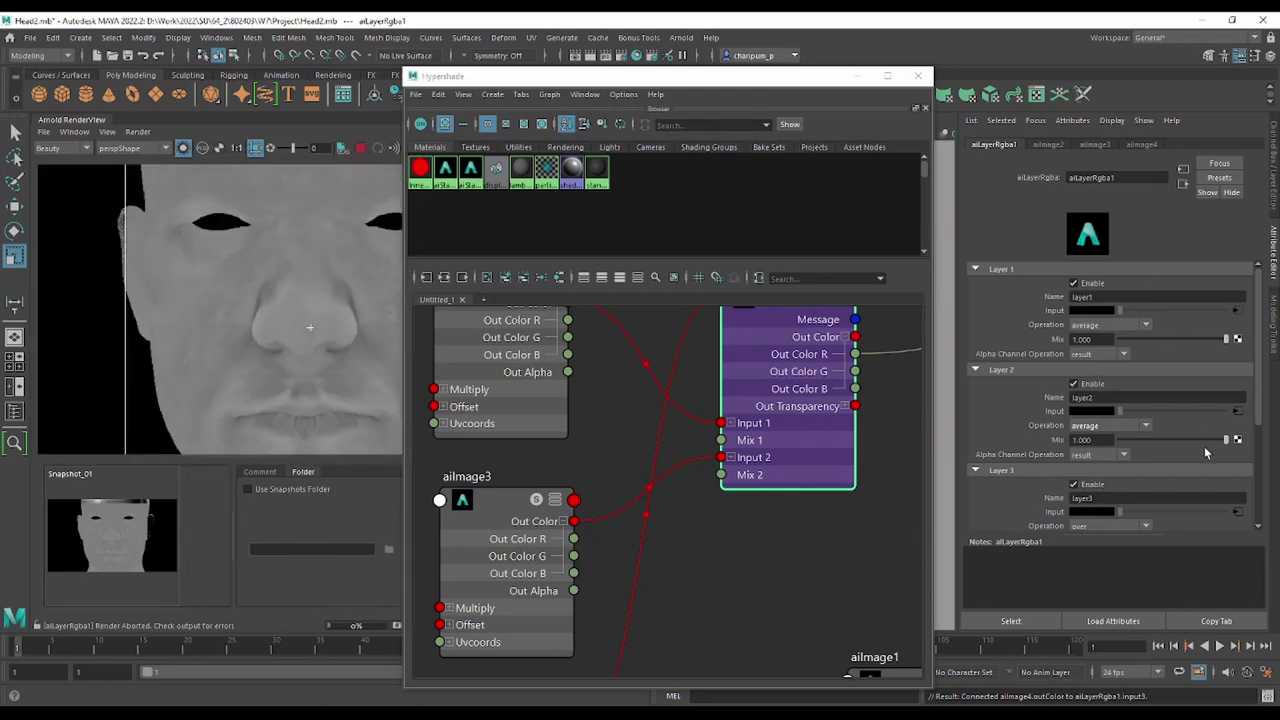
scroll(1226, 476, down, 1)
scroll(1222, 480, down, 1)
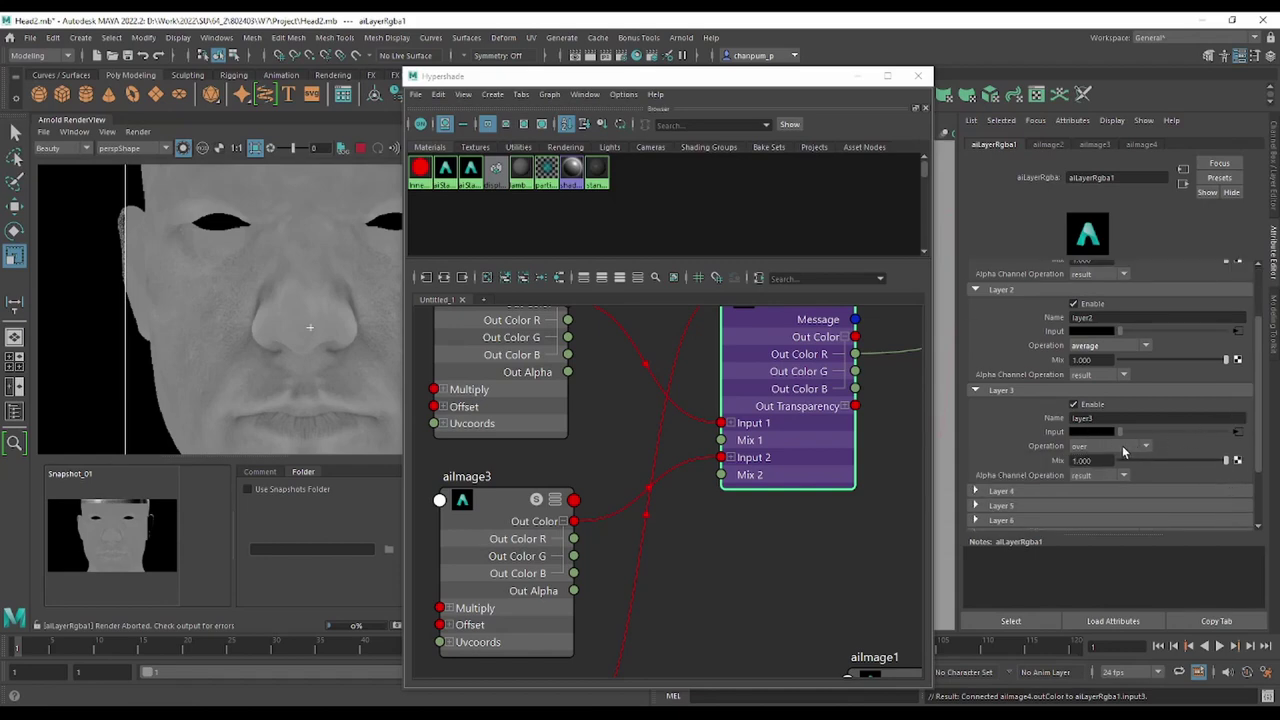
scroll(1106, 442, up, 3)
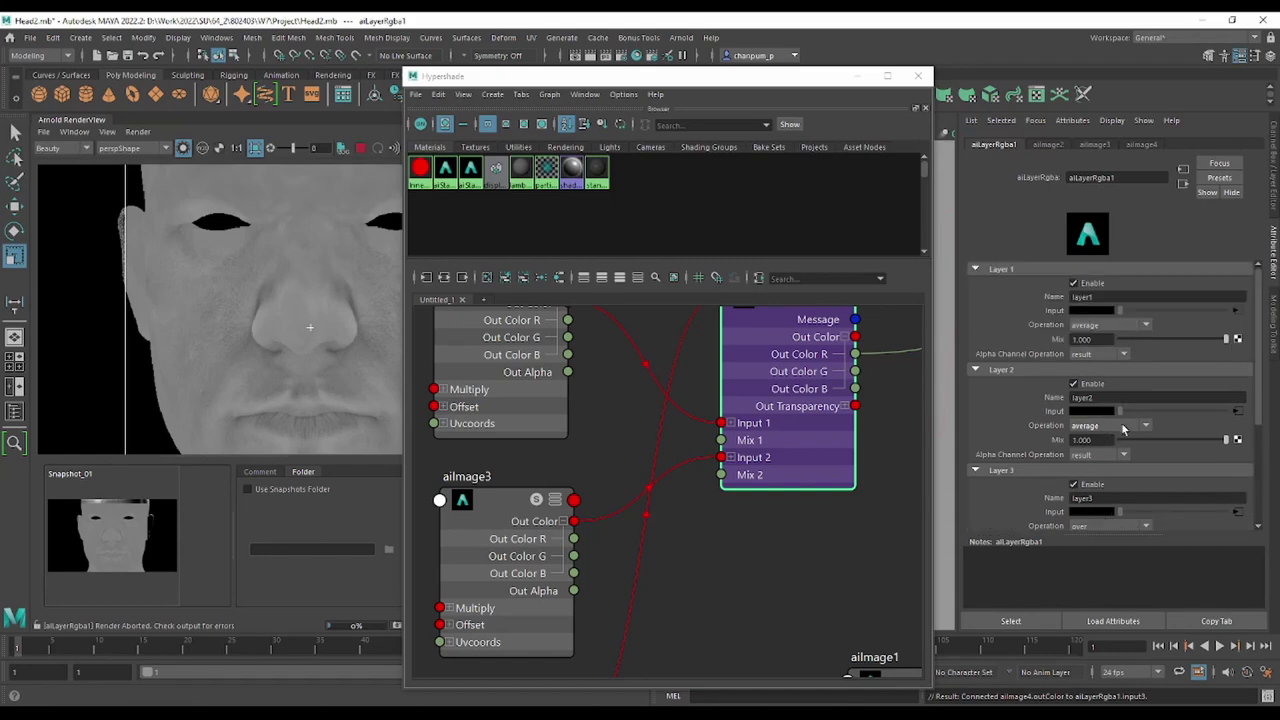
click(1164, 340)
drag(1148, 345, 1100, 345)
scroll(630, 401, down, 2)
scroll(603, 395, up, 2)
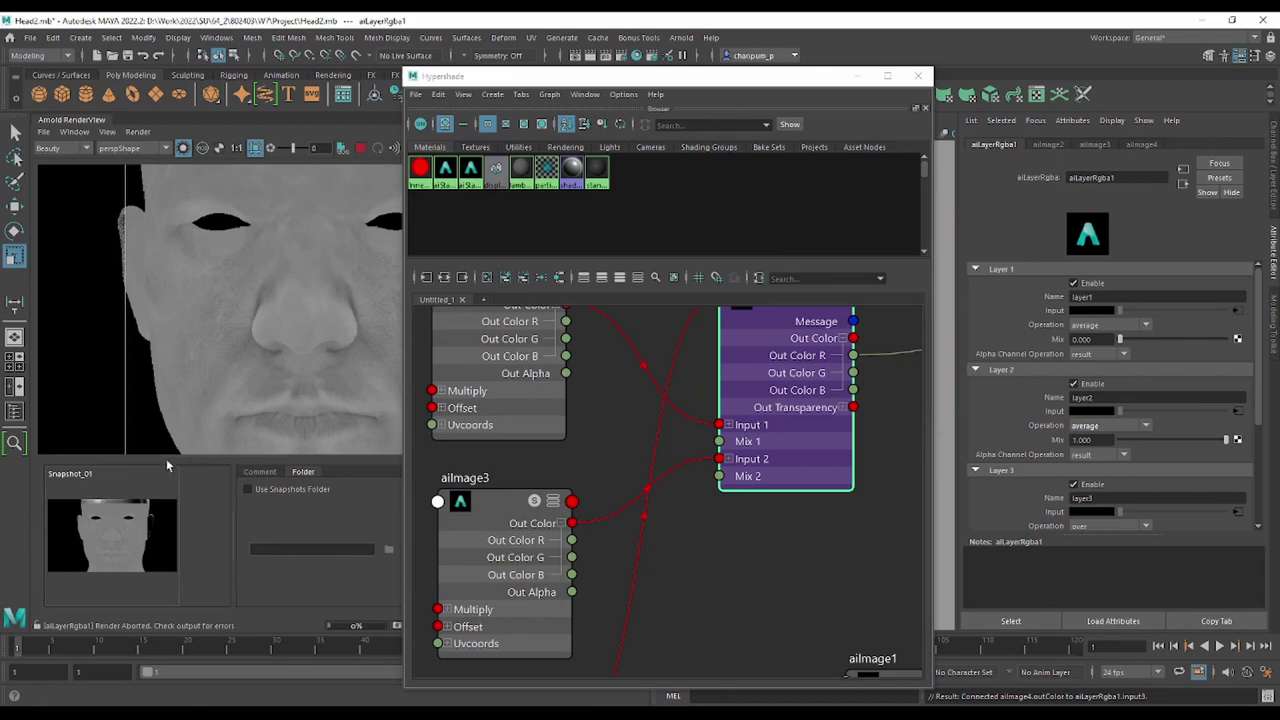
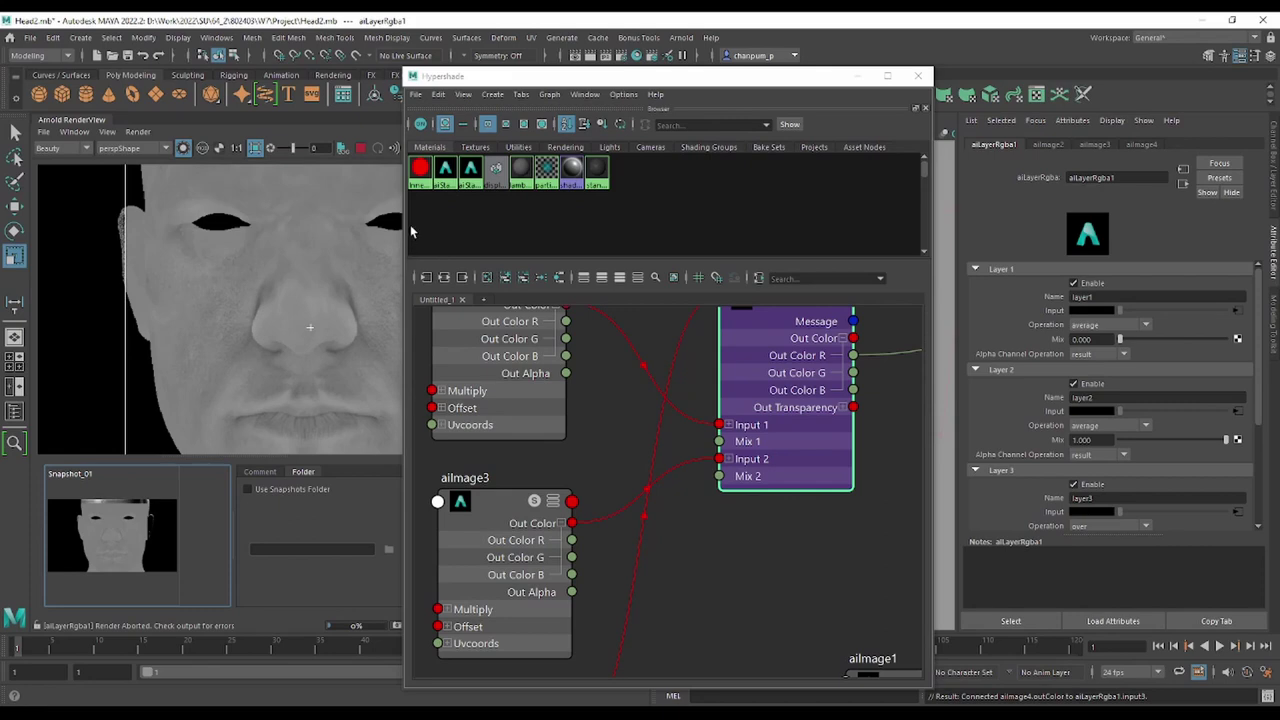
Move aiImage4 to the top of the image node stack and recentre the network.
scroll(571, 403, down, 2)
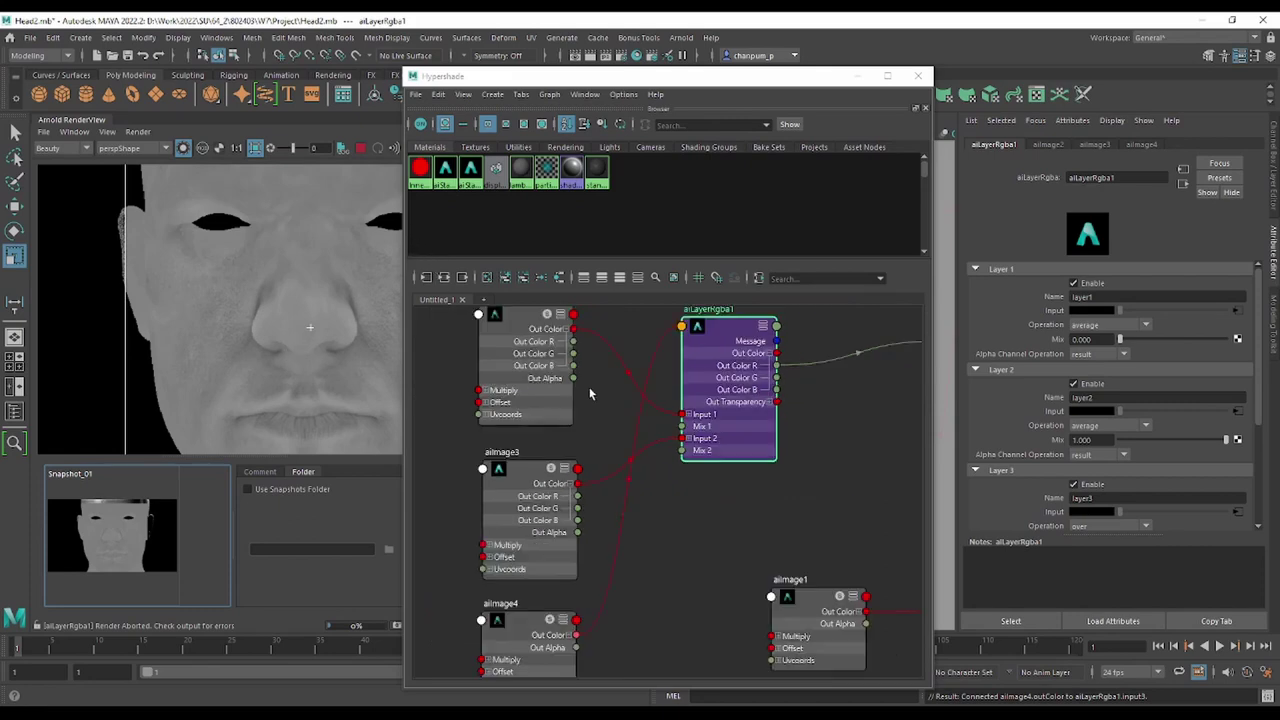
scroll(593, 393, down, 1)
alt+middle_drag(617, 419, 605, 470)
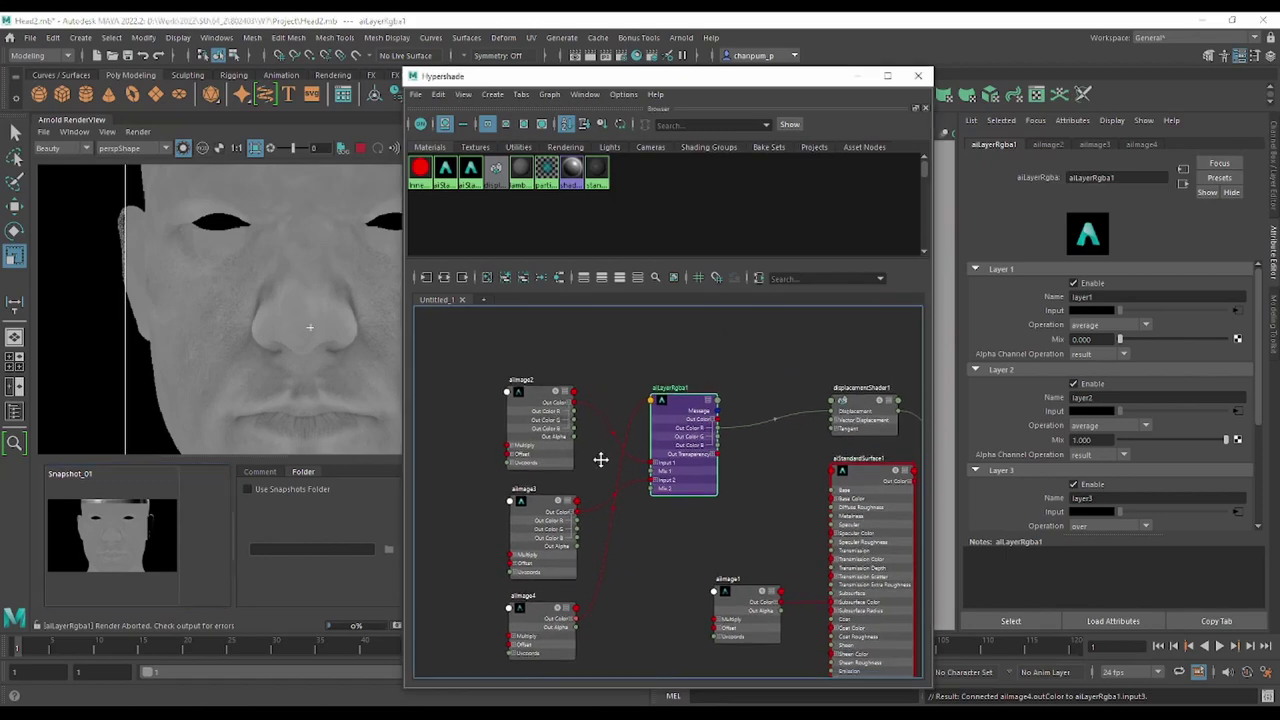
mouse_move(545, 620)
mouse_down()
mouse_move(550, 340)
mouse_move(532, 334)
mouse_up()
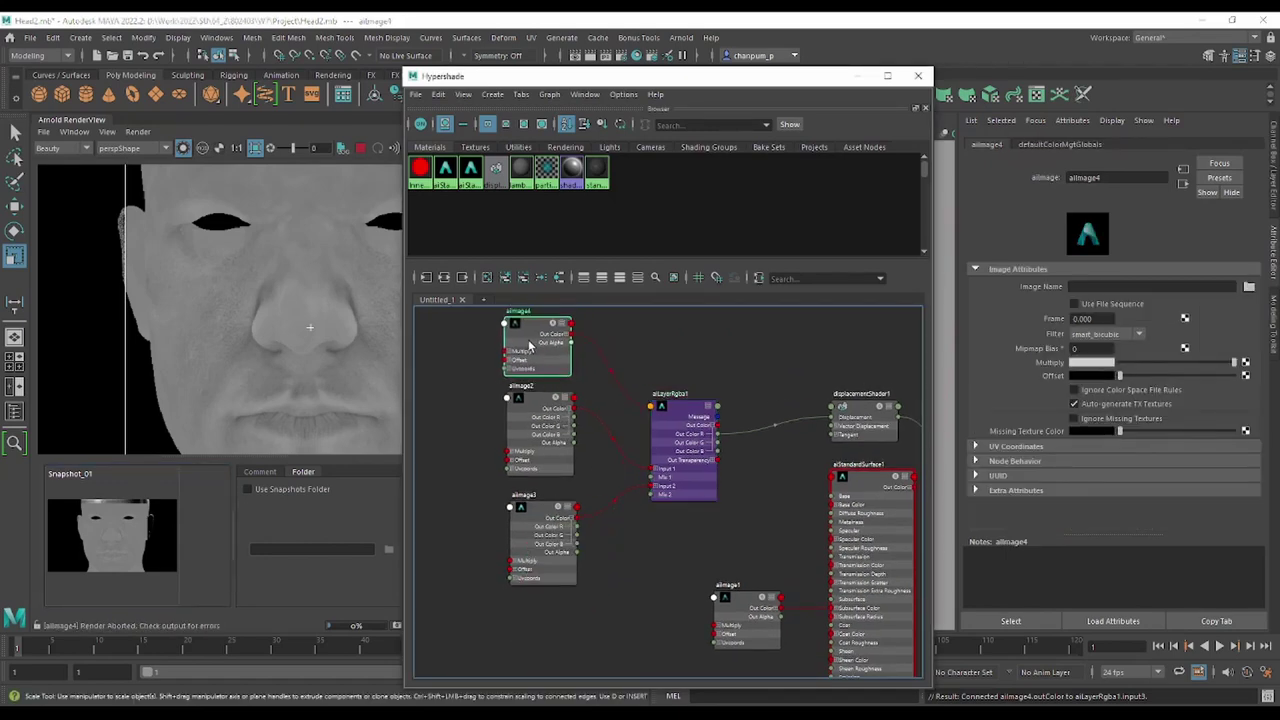
alt+middle_drag(645, 352, 639, 390)
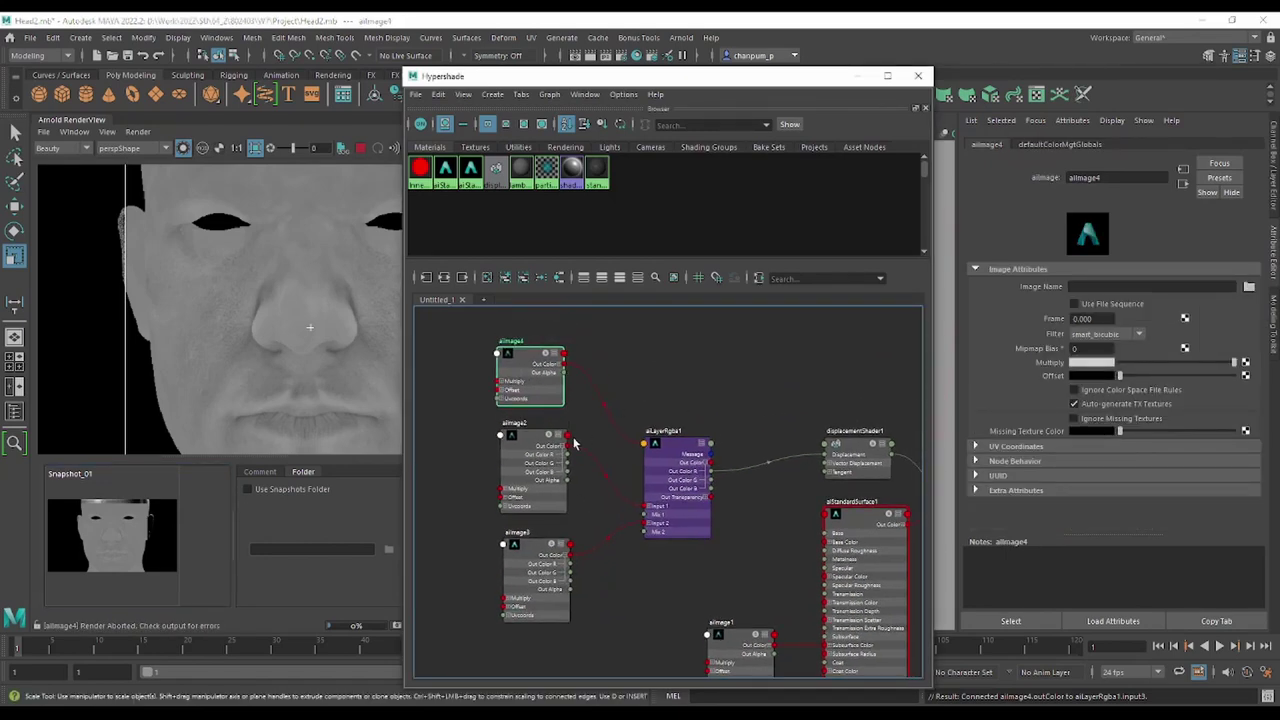
scroll(574, 441, up, 3)
Toggle aiLayerRgba1's attribute display so it shows only its connected inputs.
click(776, 458)
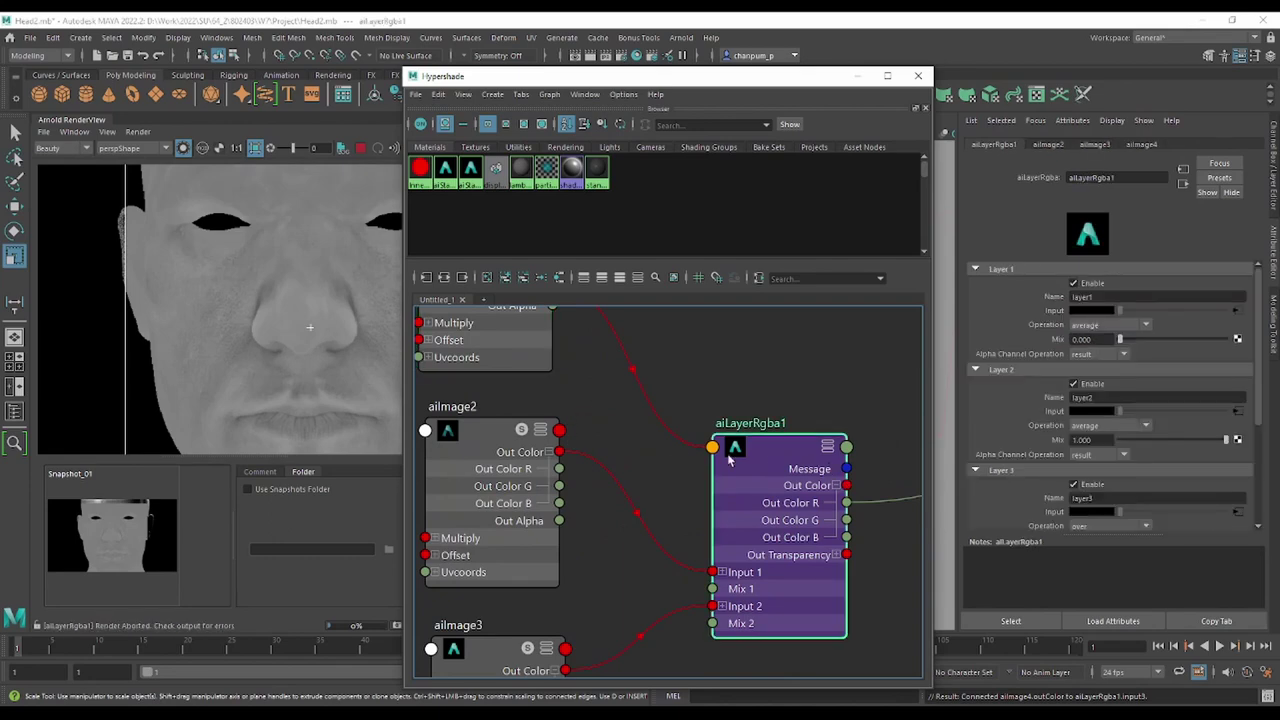
click(828, 446)
click(830, 447)
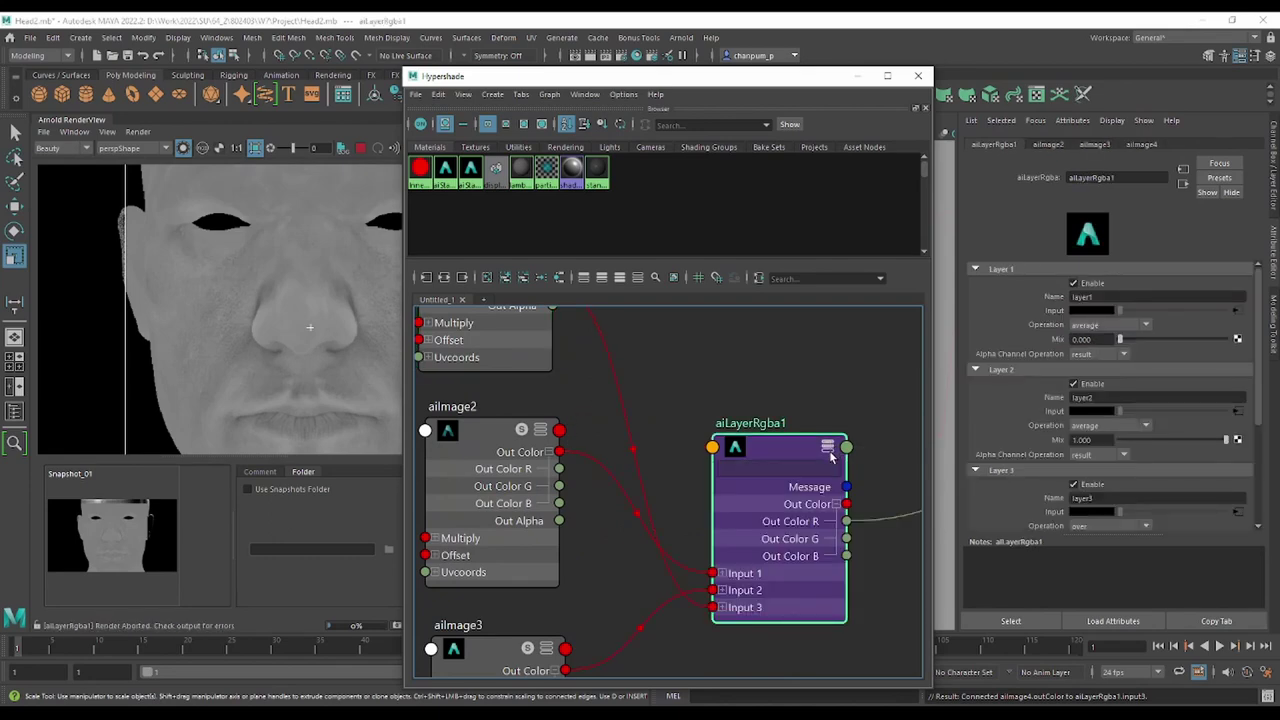
click(832, 448)
Move aiImage4 below aiImage2 and line up the three image nodes.
alt+middle_drag(725, 377, 791, 403)
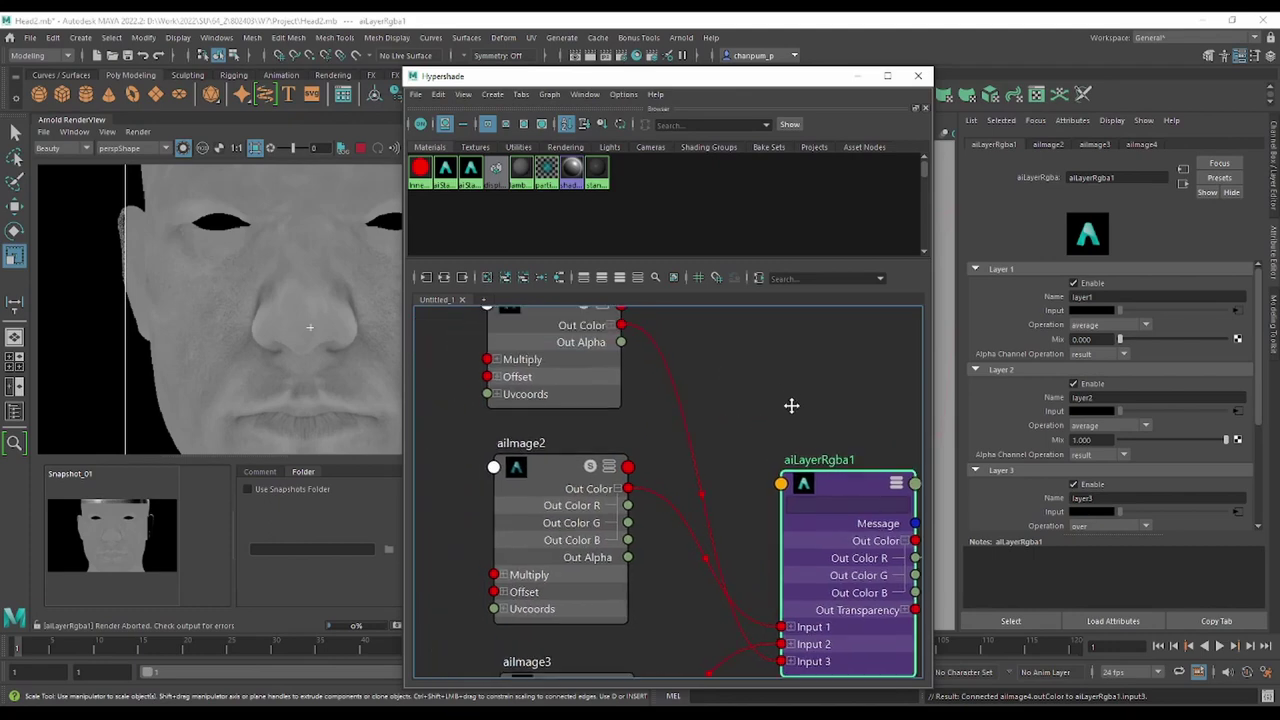
scroll(700, 450, down, 3)
click(630, 410)
drag(628, 402, 639, 597)
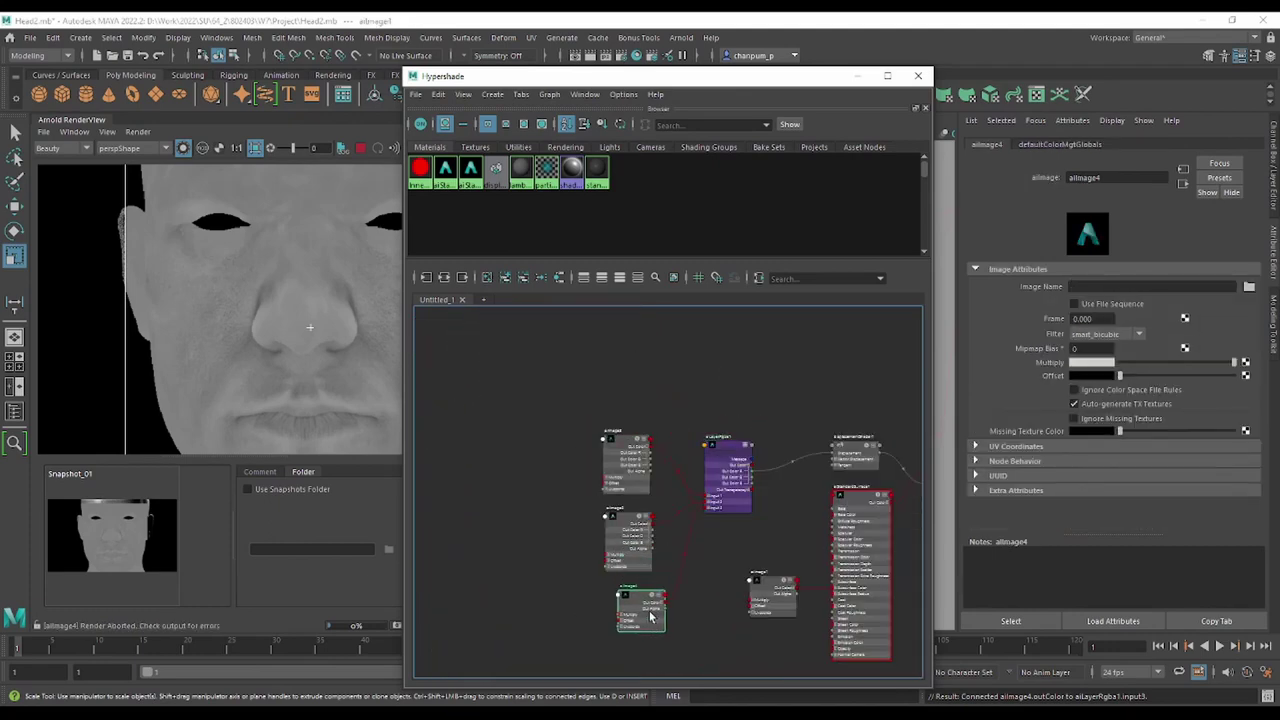
mouse_move(562, 364)
mouse_down()
mouse_move(647, 622)
mouse_move(659, 590)
mouse_up()
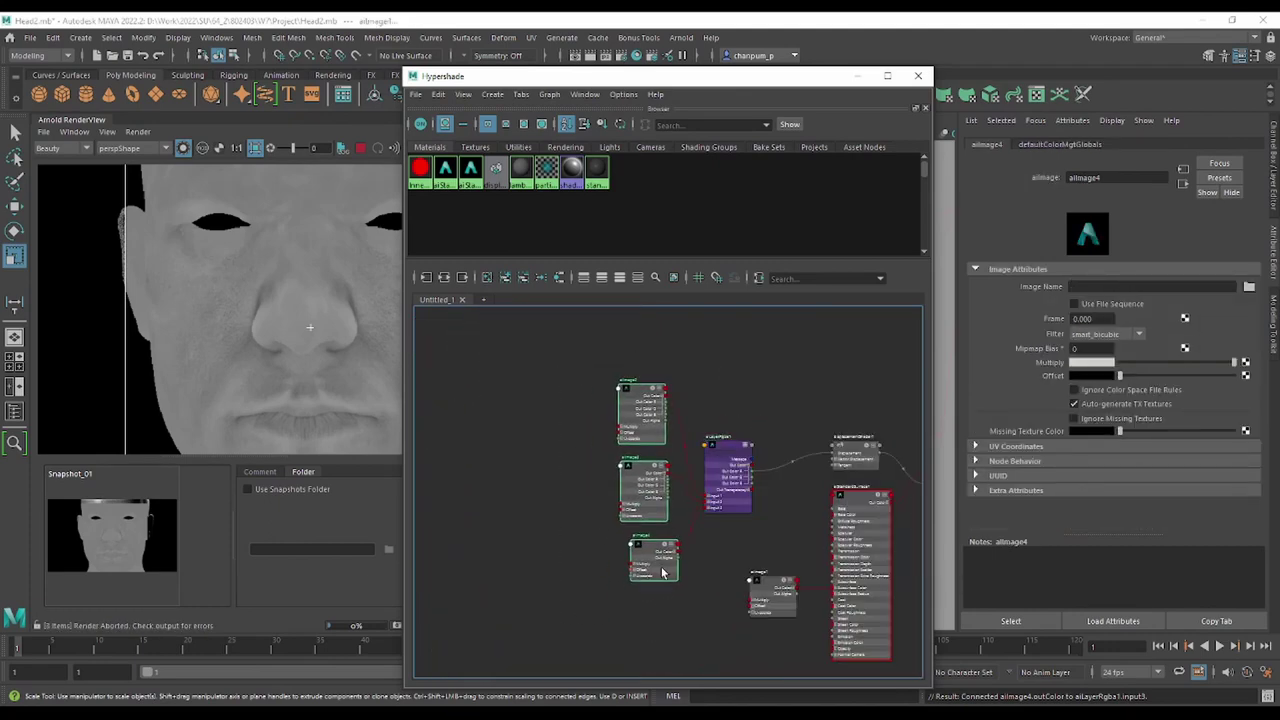
click(710, 596)
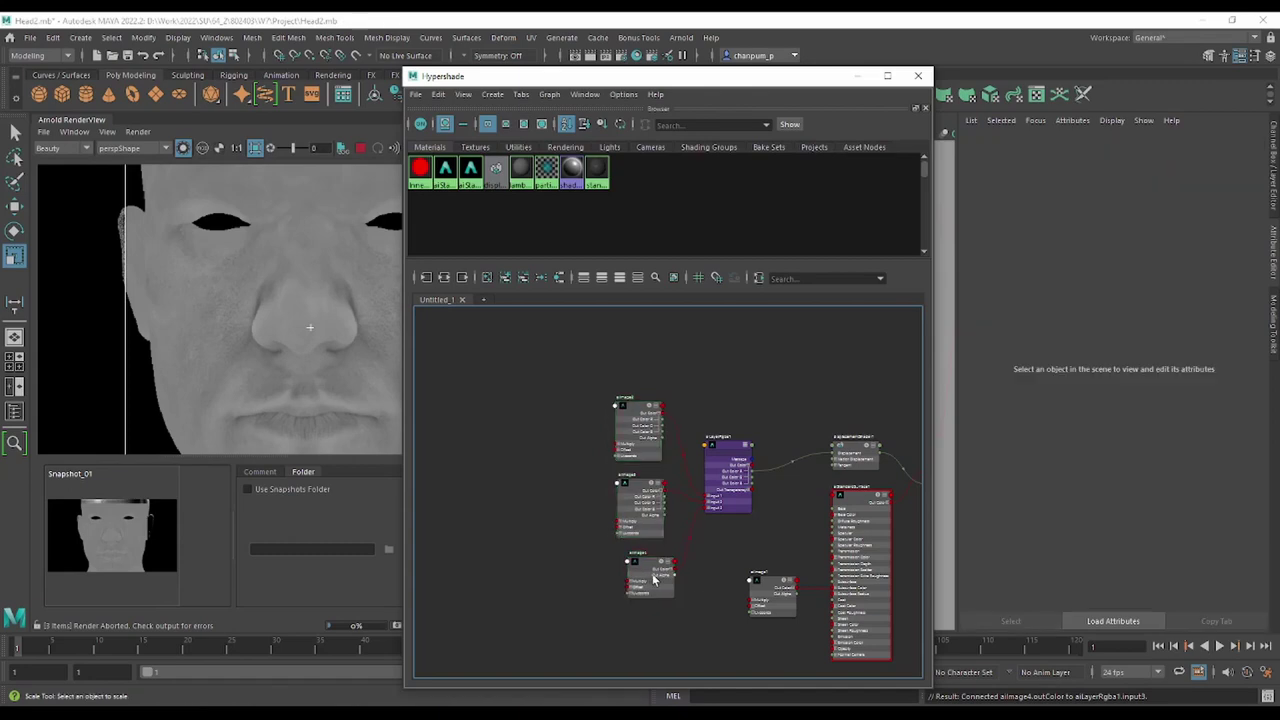
drag(651, 582, 641, 574)
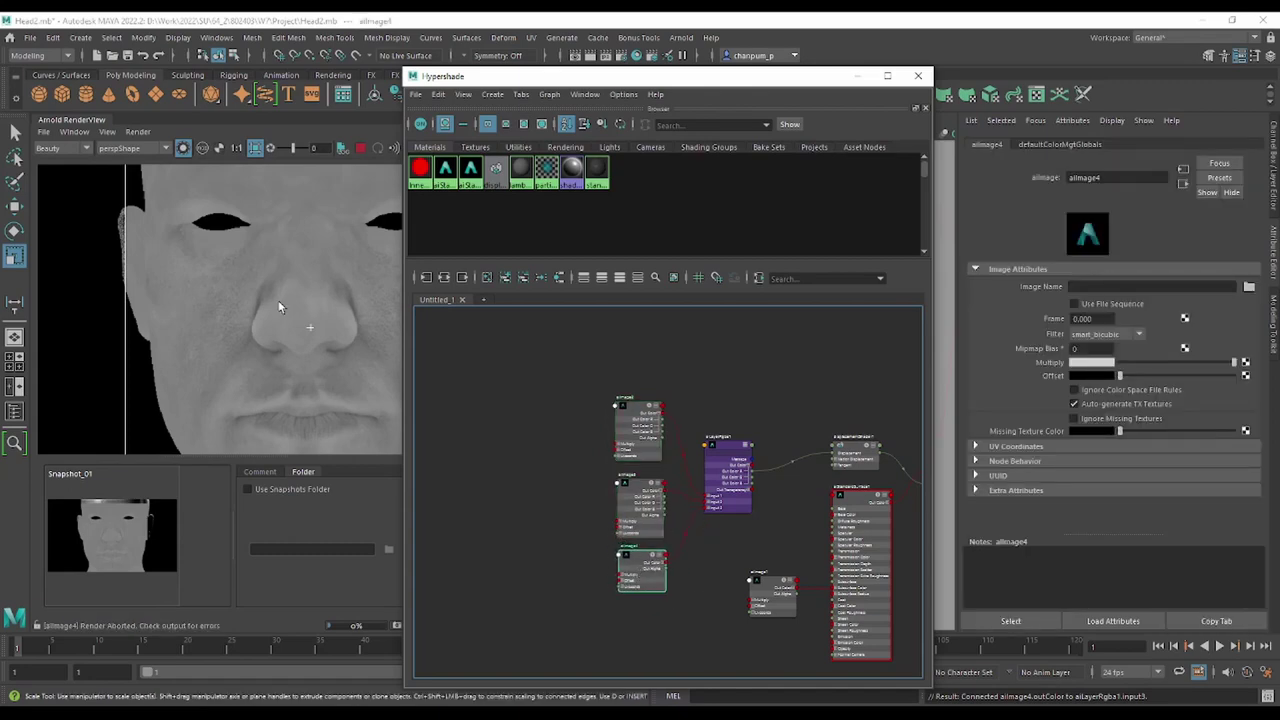
Start the interactive render preview and select aiLayerRgba1 to edit its layers.
click(362, 148)
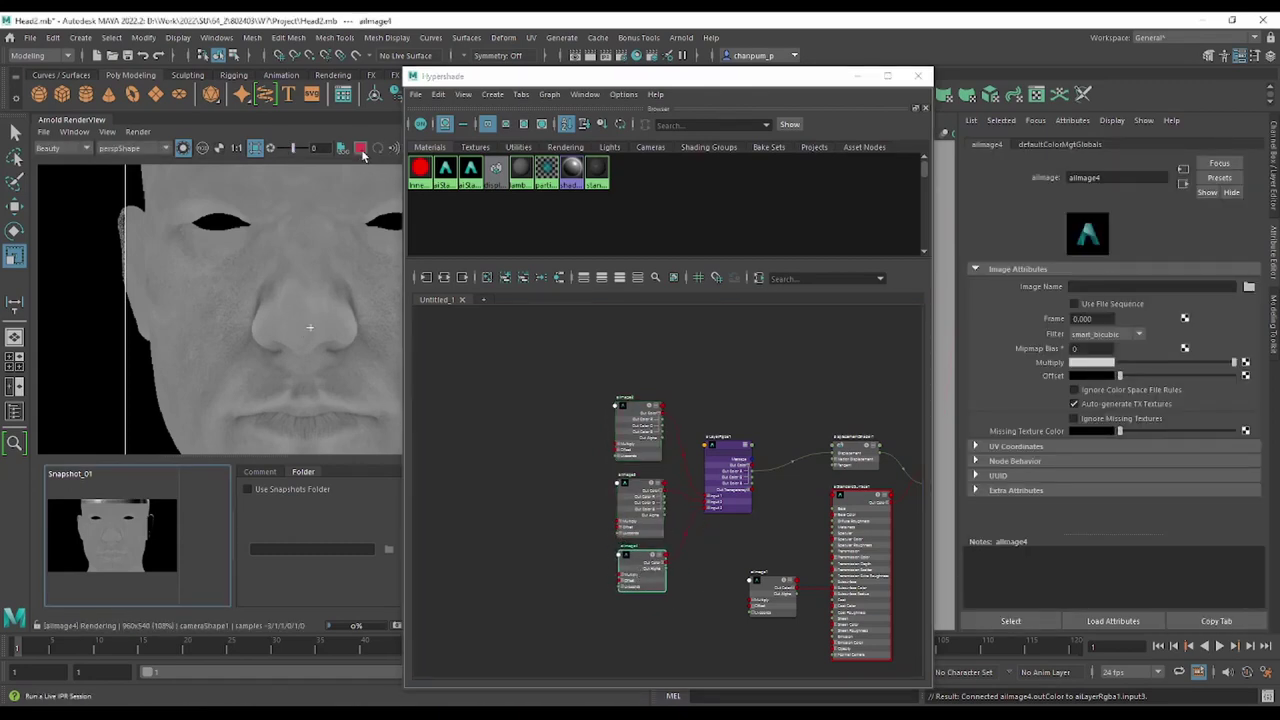
click(725, 456)
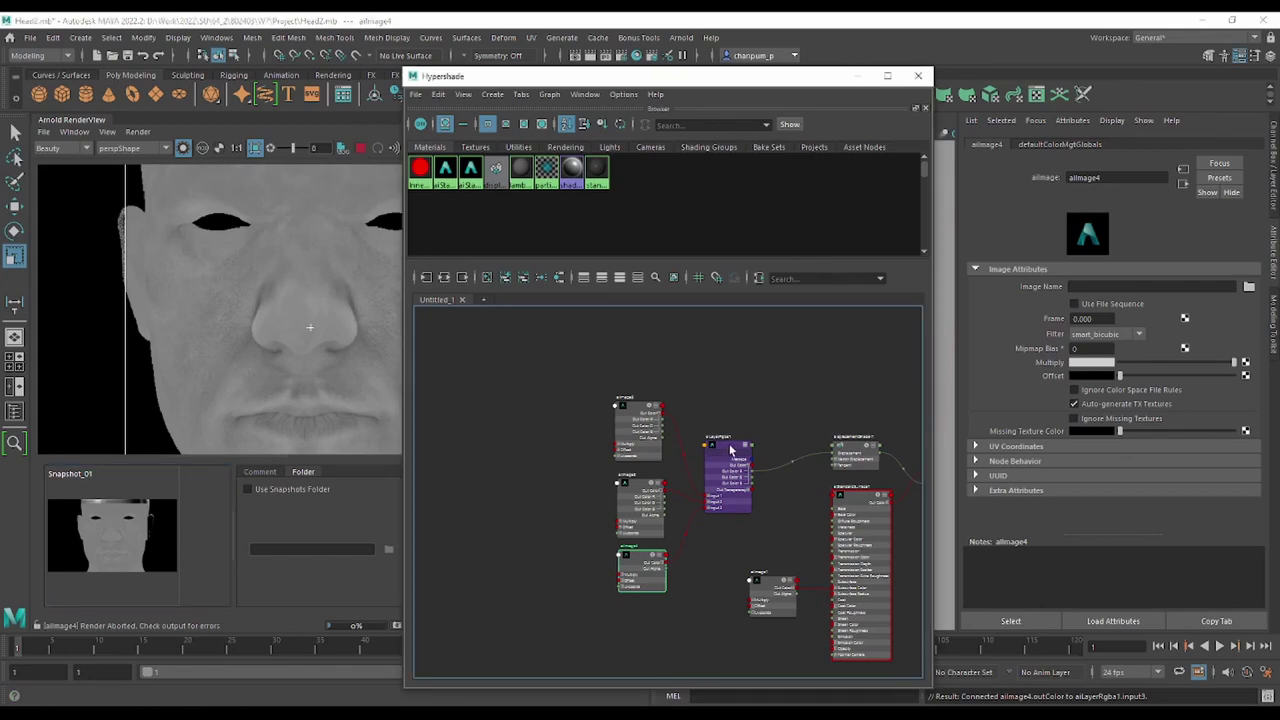
click(729, 452)
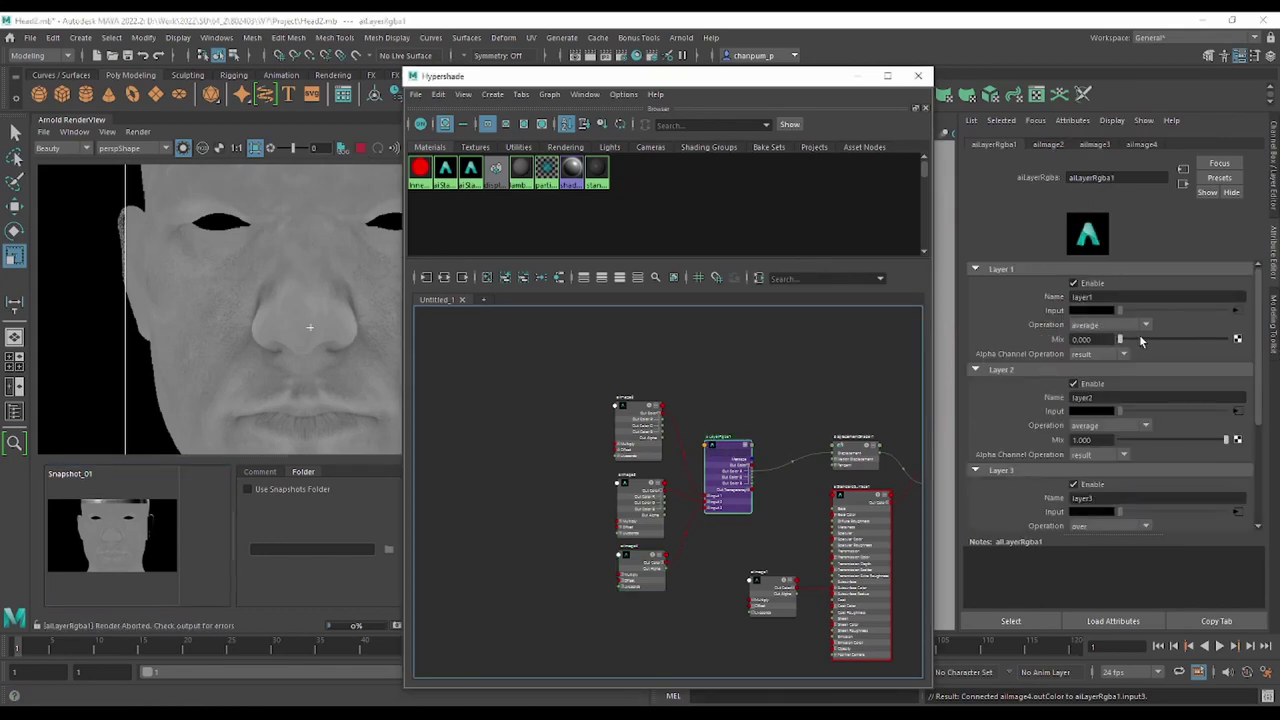
Set aiLayerRgba1's Layer 1 mix to 1.000 and preview only the layered texture.
drag(1141, 340, 1149, 340)
drag(1244, 343, 1240, 343)
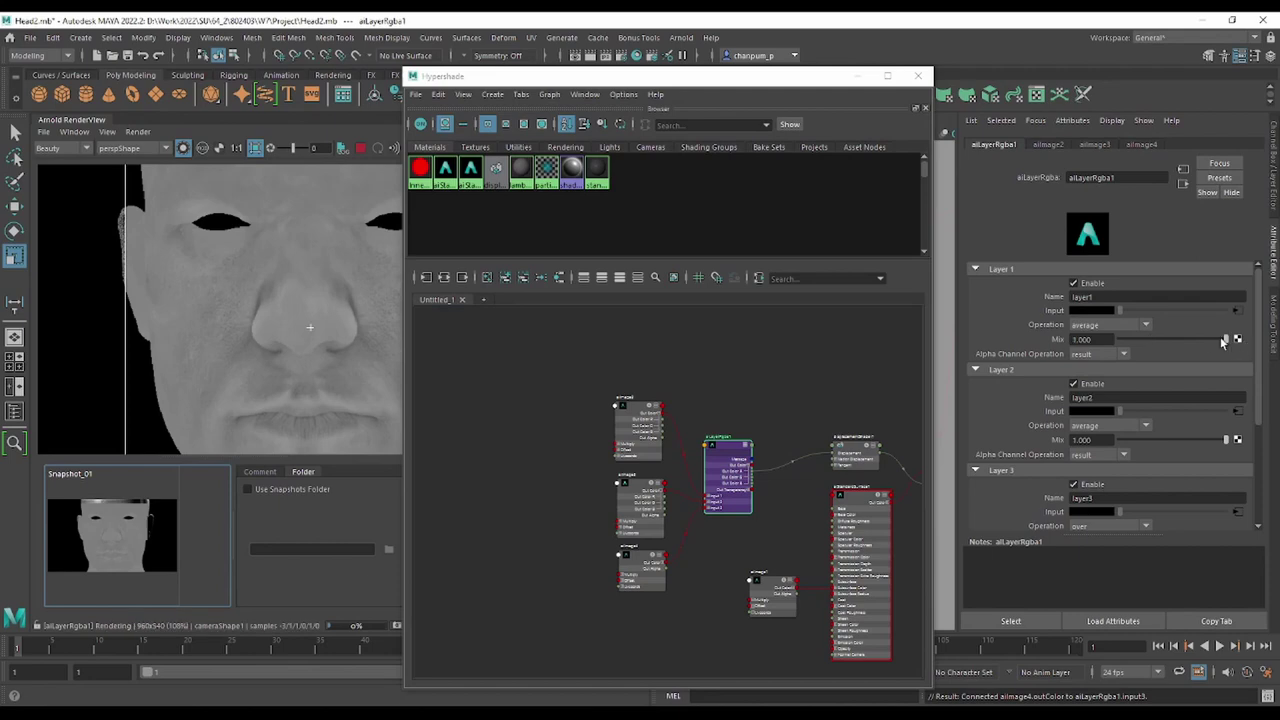
click(181, 150)
Compare the render against saved Snapshot_01, then return to the live render around the eyes.
scroll(206, 319, up, 3)
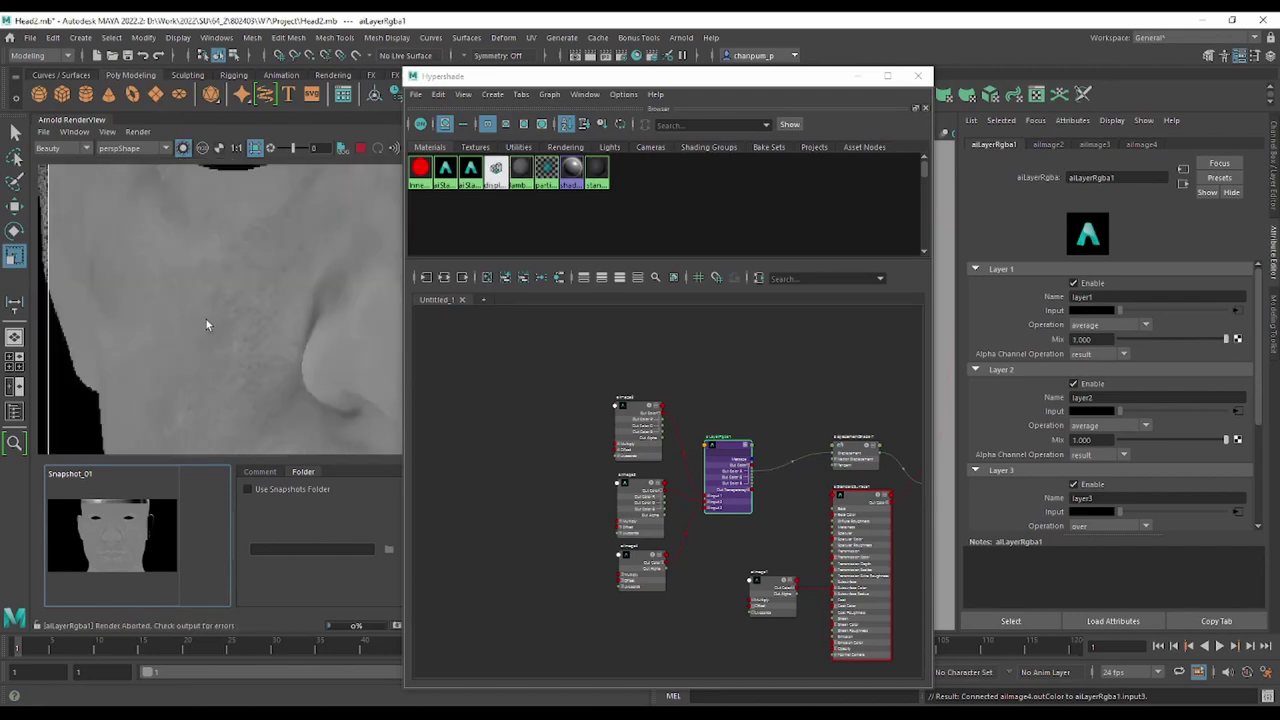
click(270, 471)
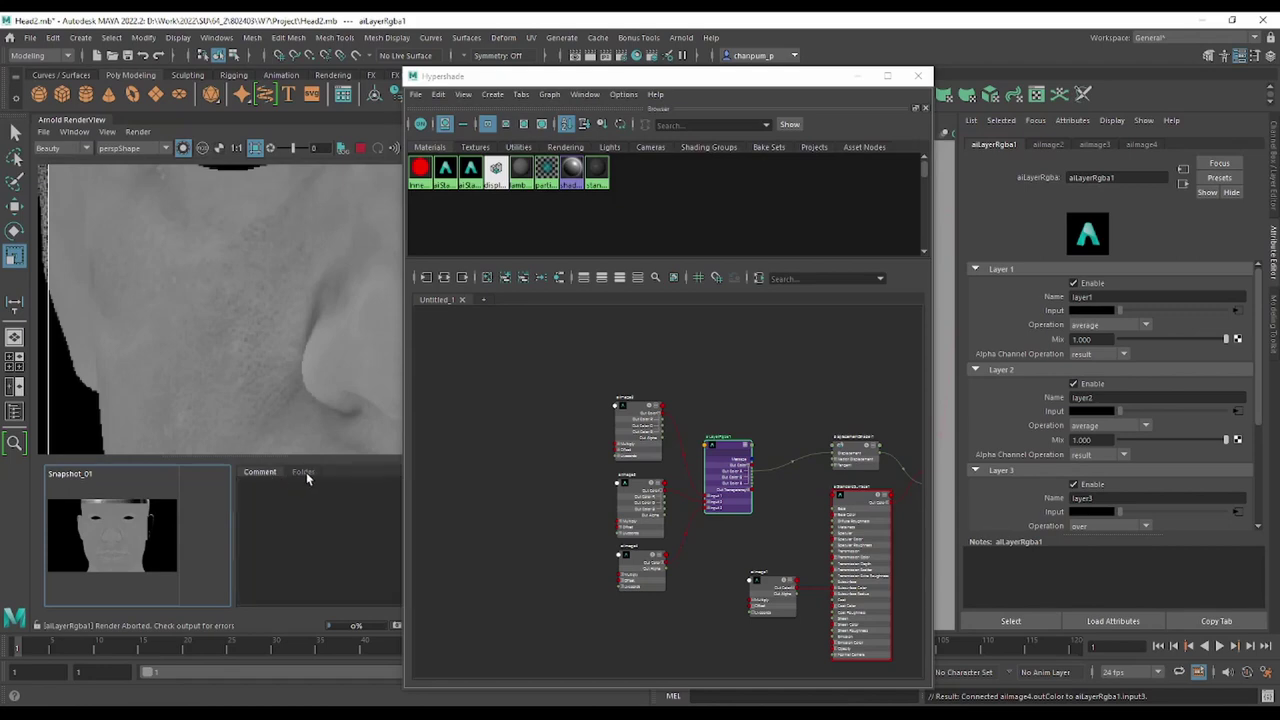
click(305, 472)
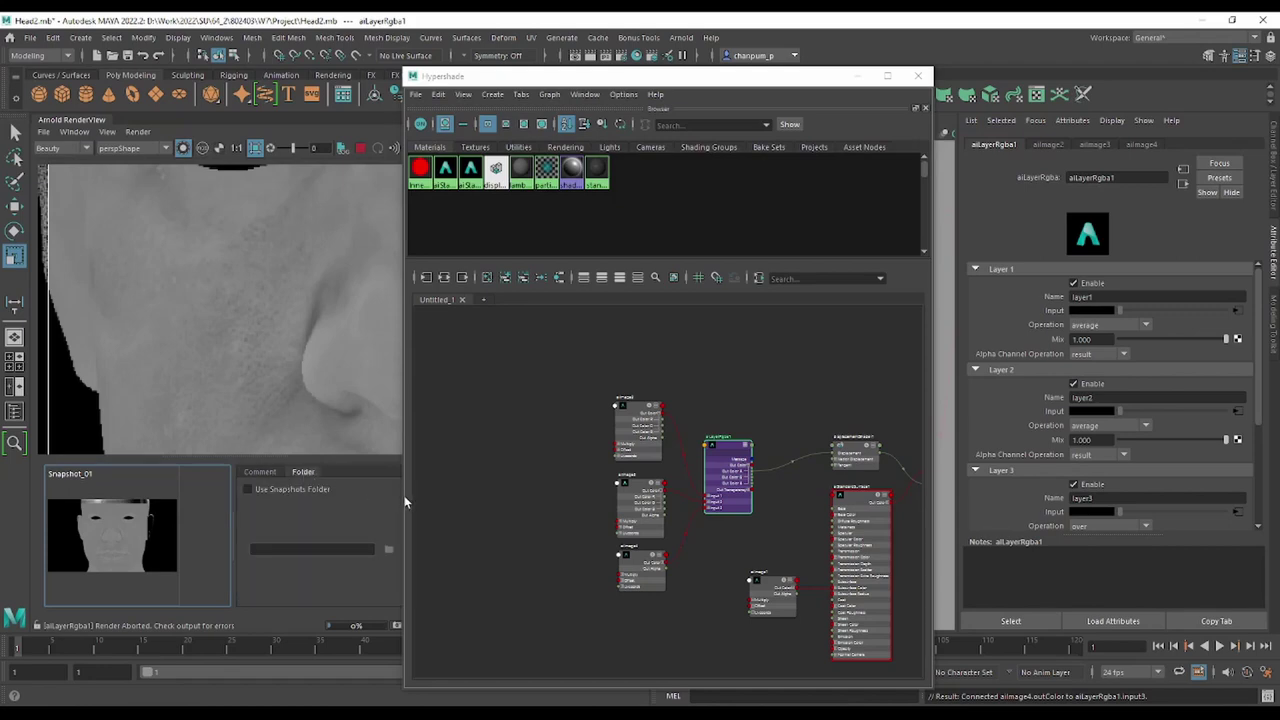
click(89, 476)
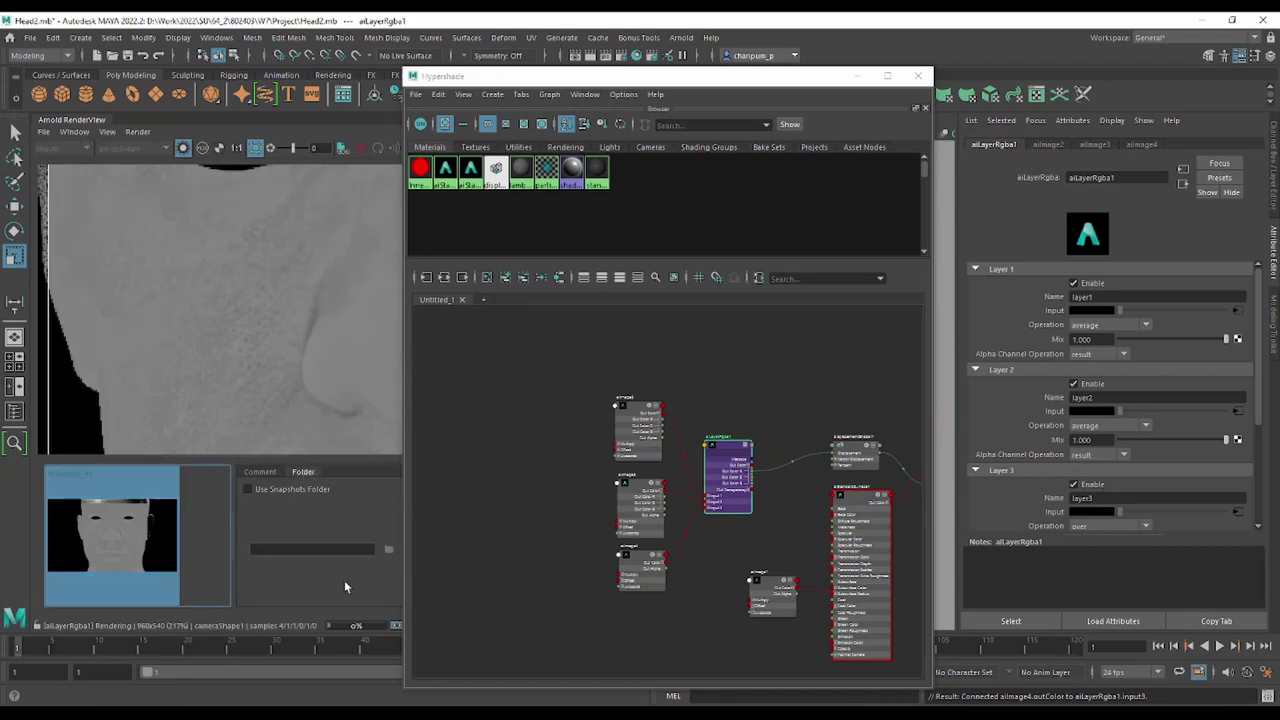
click(396, 625)
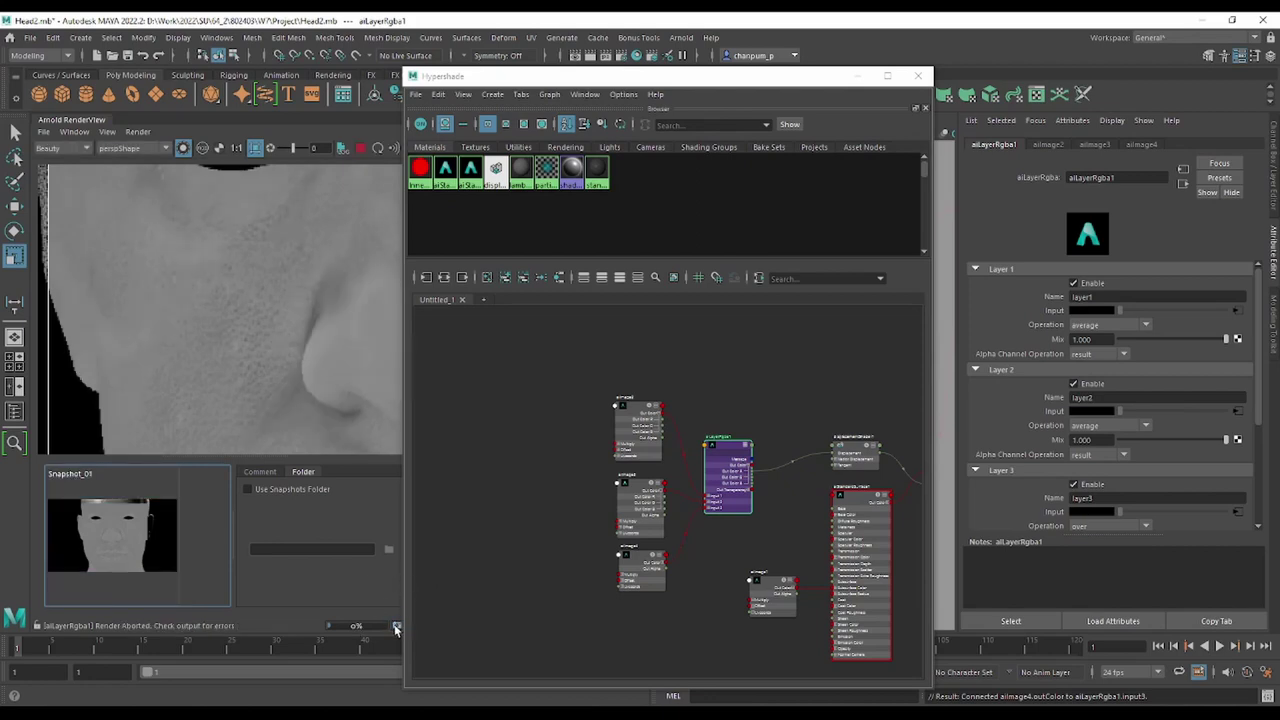
scroll(453, 391, up, 2)
scroll(261, 322, down, 2)
scroll(261, 322, down, 2)
scroll(318, 370, up, 3)
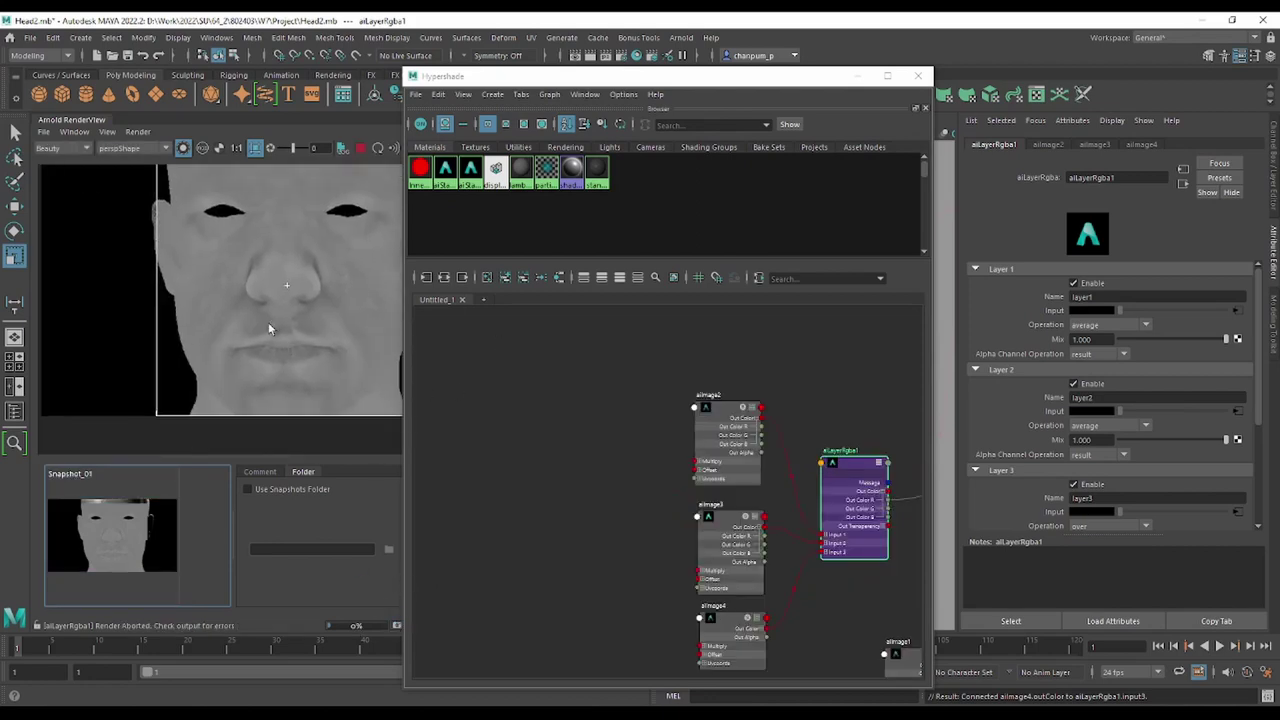
scroll(271, 326, up, 2)
middle_drag(309, 312, 352, 358)
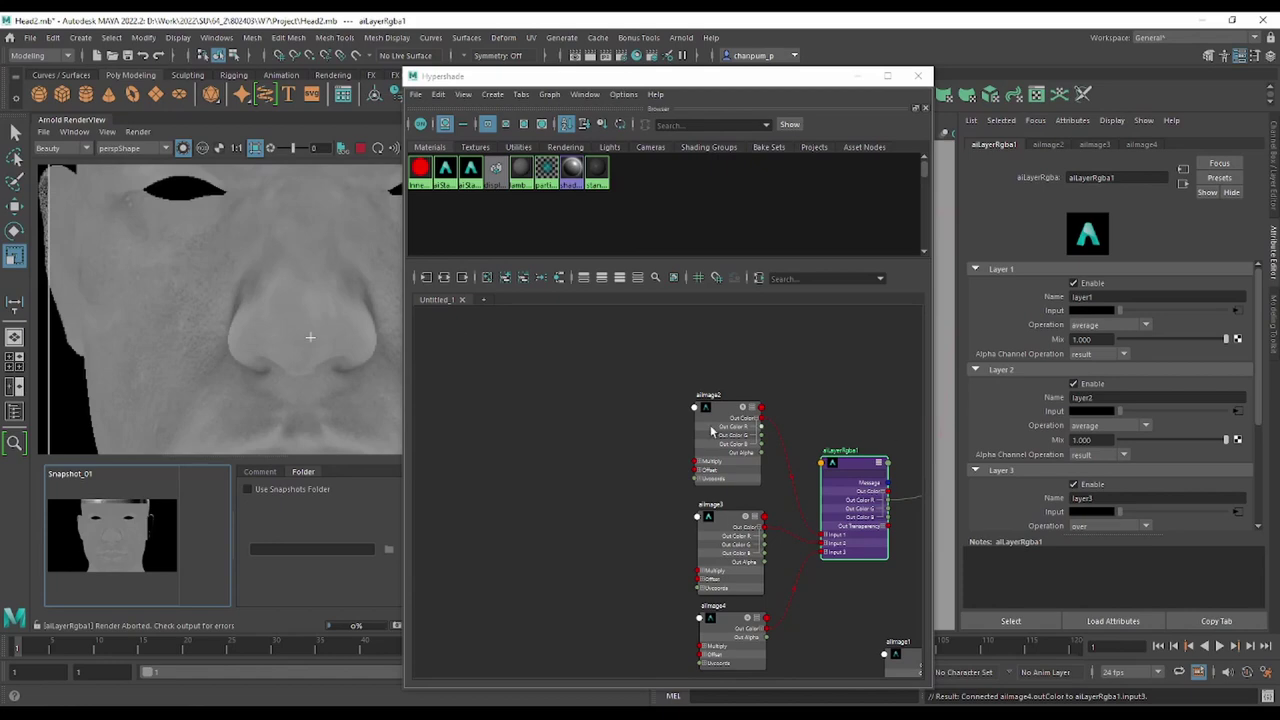
Disable Layers 1 and 2 to compare, then re-enable both.
click(1075, 284)
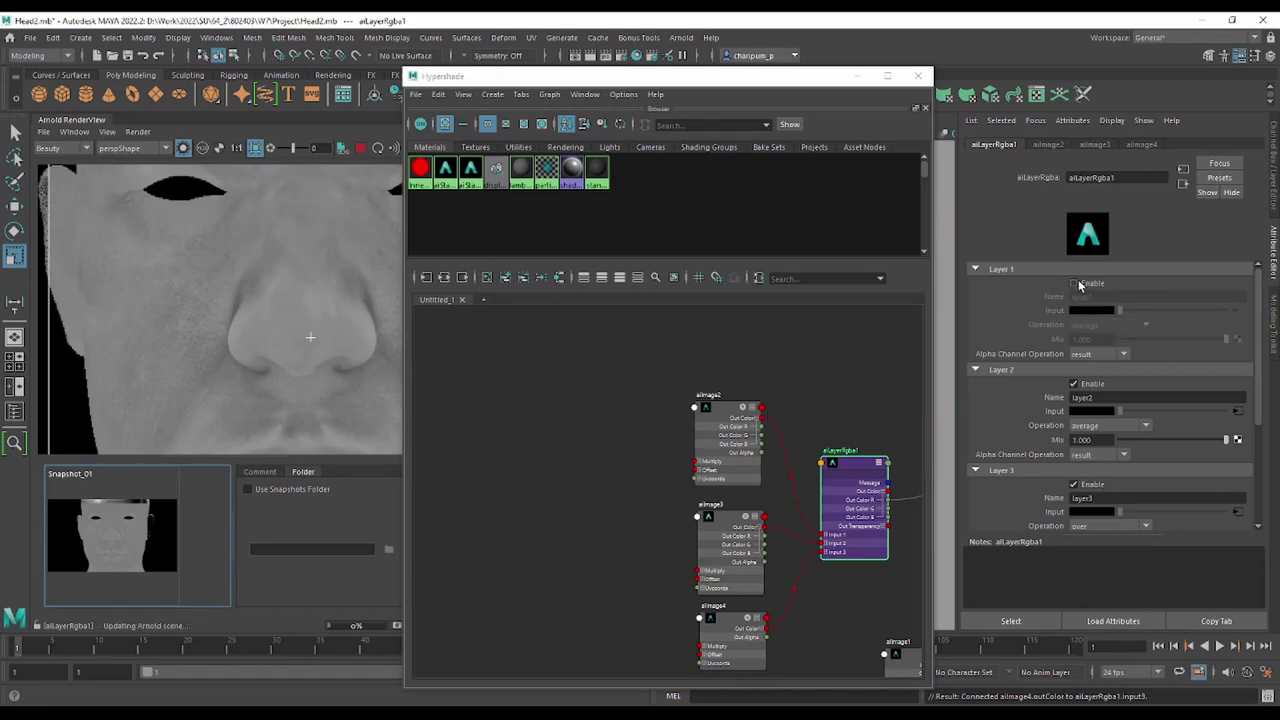
click(1075, 385)
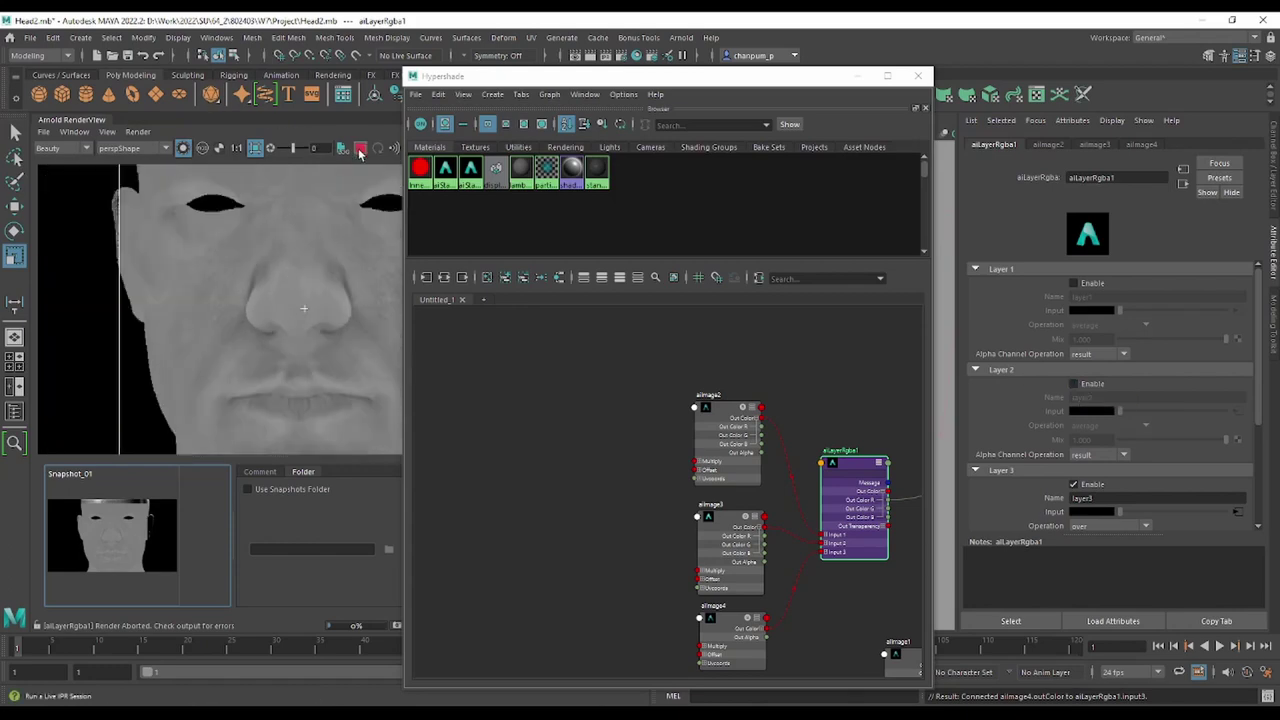
click(1074, 384)
click(1074, 283)
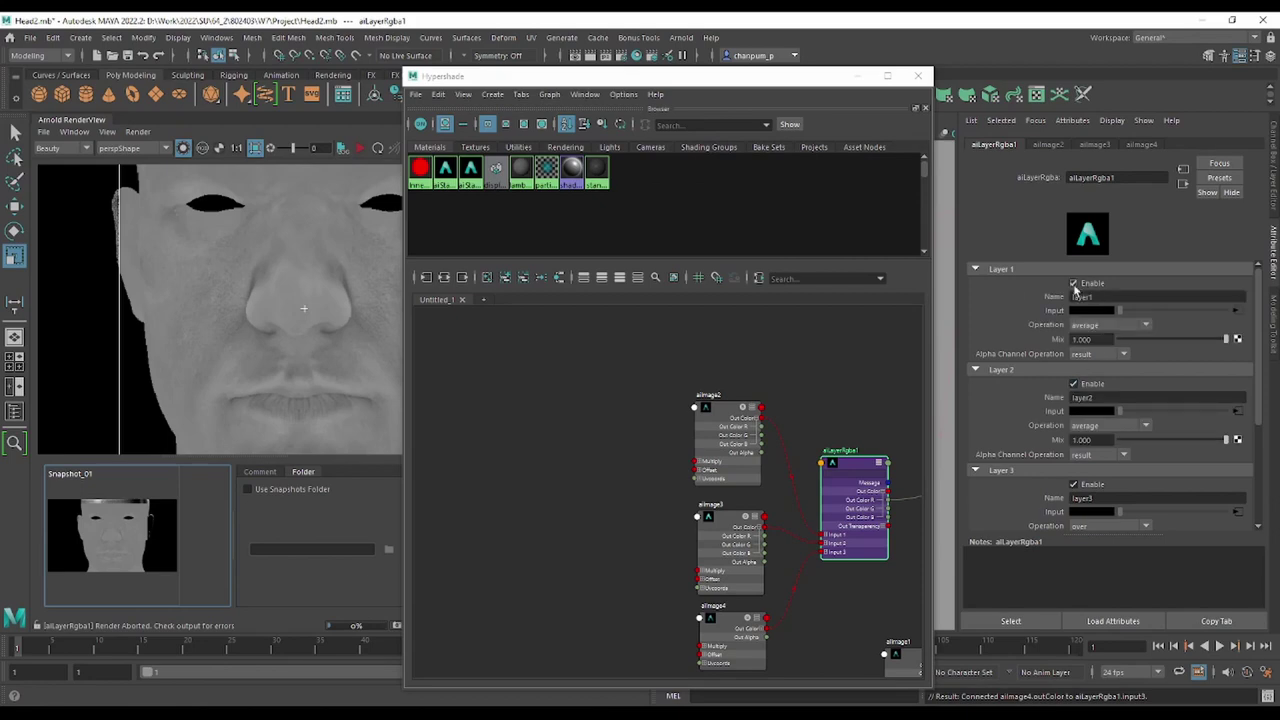
Refresh the preview with Render > Update Full Scene.
click(138, 131)
click(184, 228)
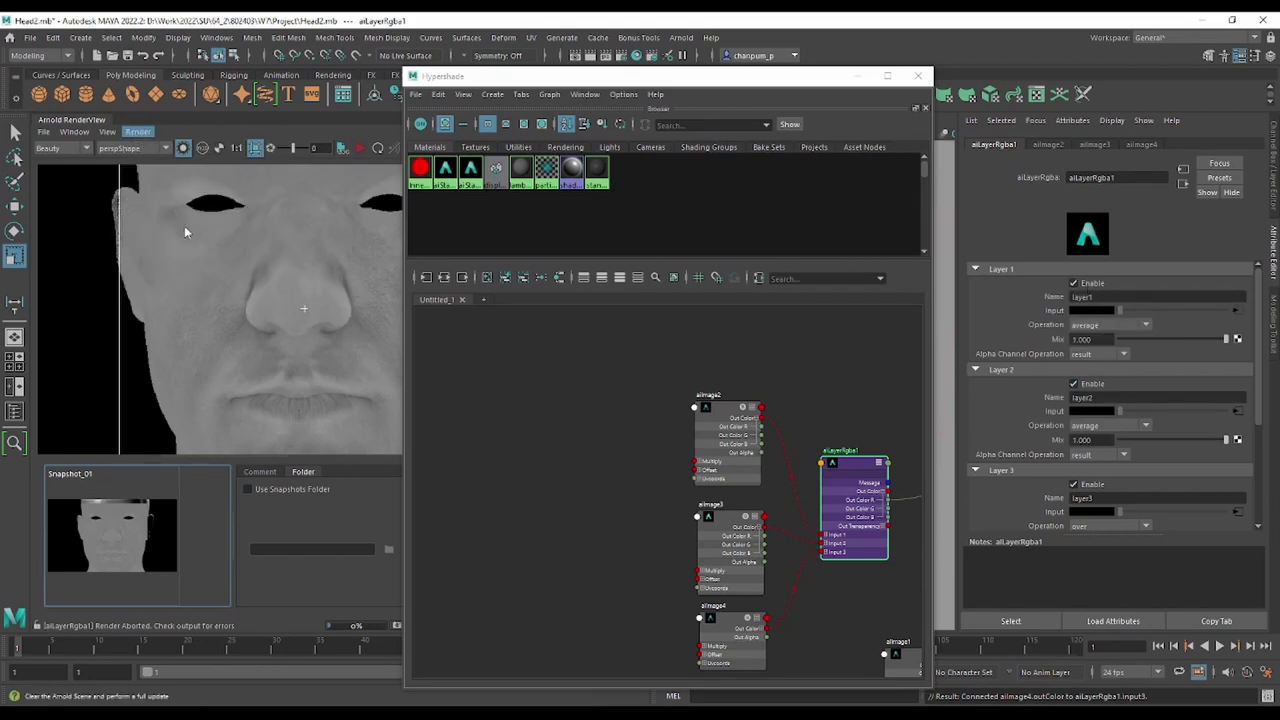
scroll(234, 278, down, 2)
scroll(234, 278, down, 2)
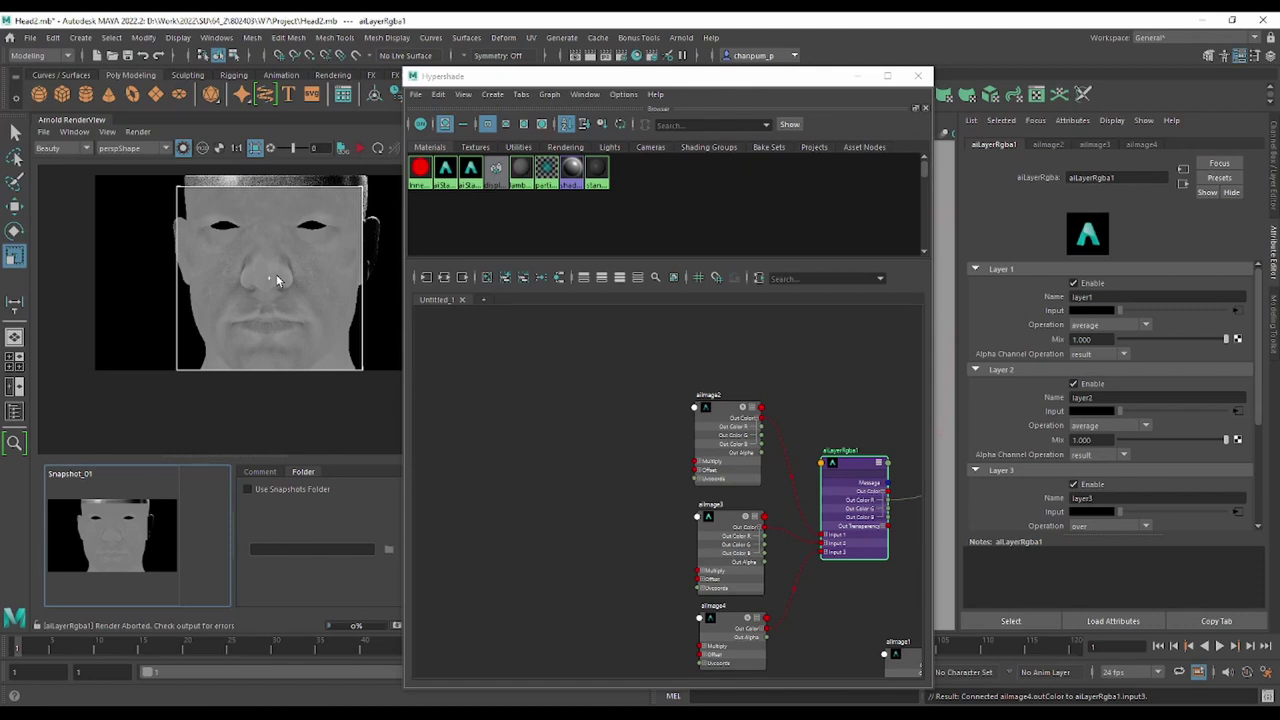
Re-render and zoom into the face preview, then narrow the Hypershade window to uncover it.
scroll(277, 280, up, 2)
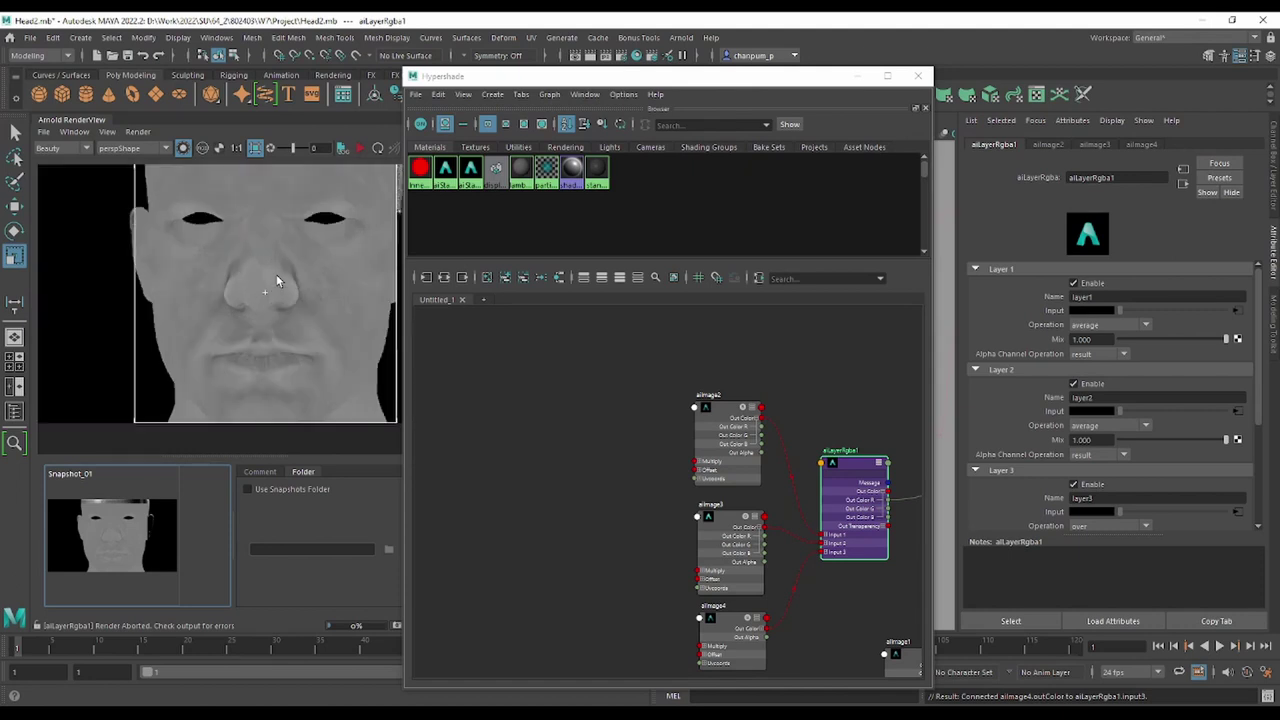
click(182, 149)
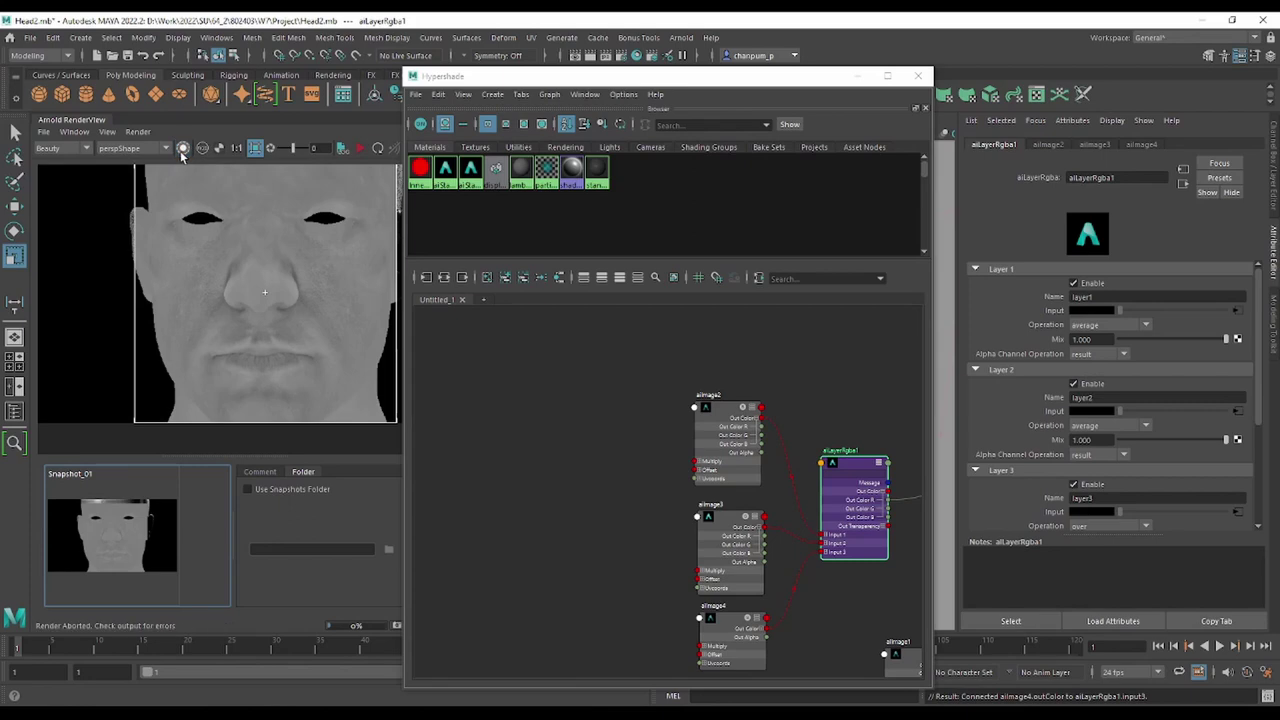
scroll(313, 316, down, 2)
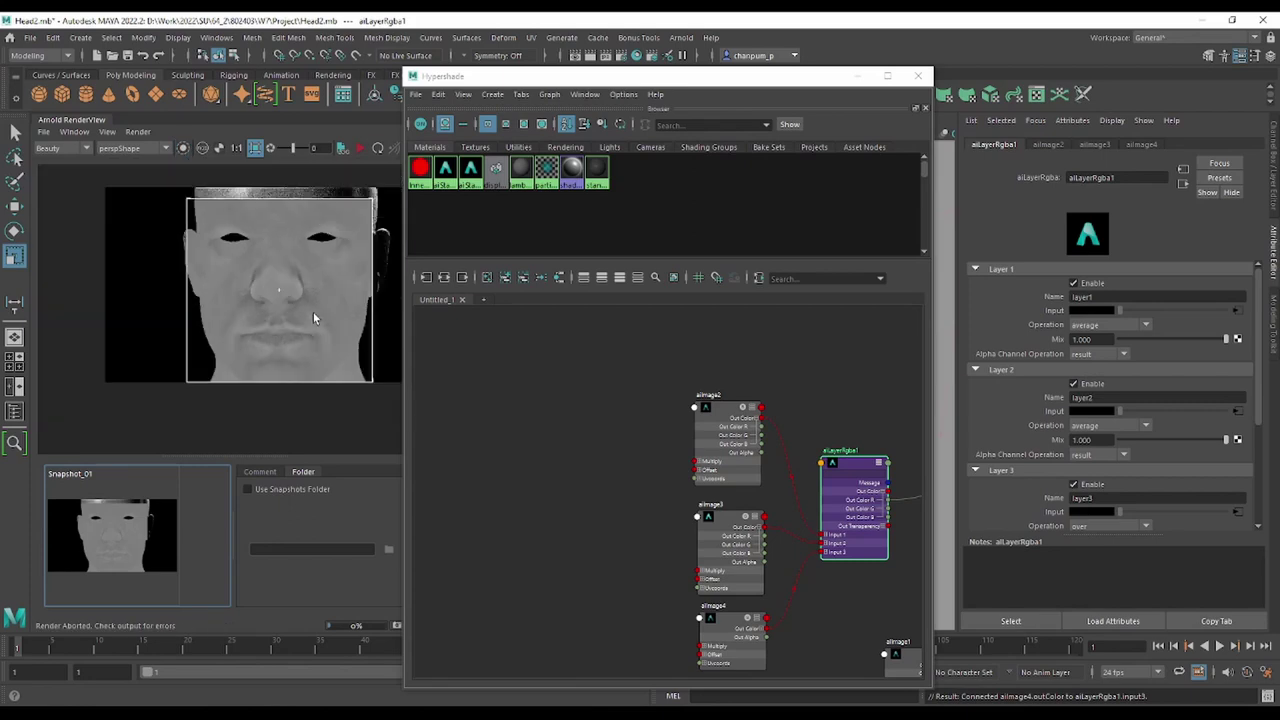
scroll(313, 316, down, 2)
scroll(313, 317, up, 2)
scroll(313, 317, up, 2)
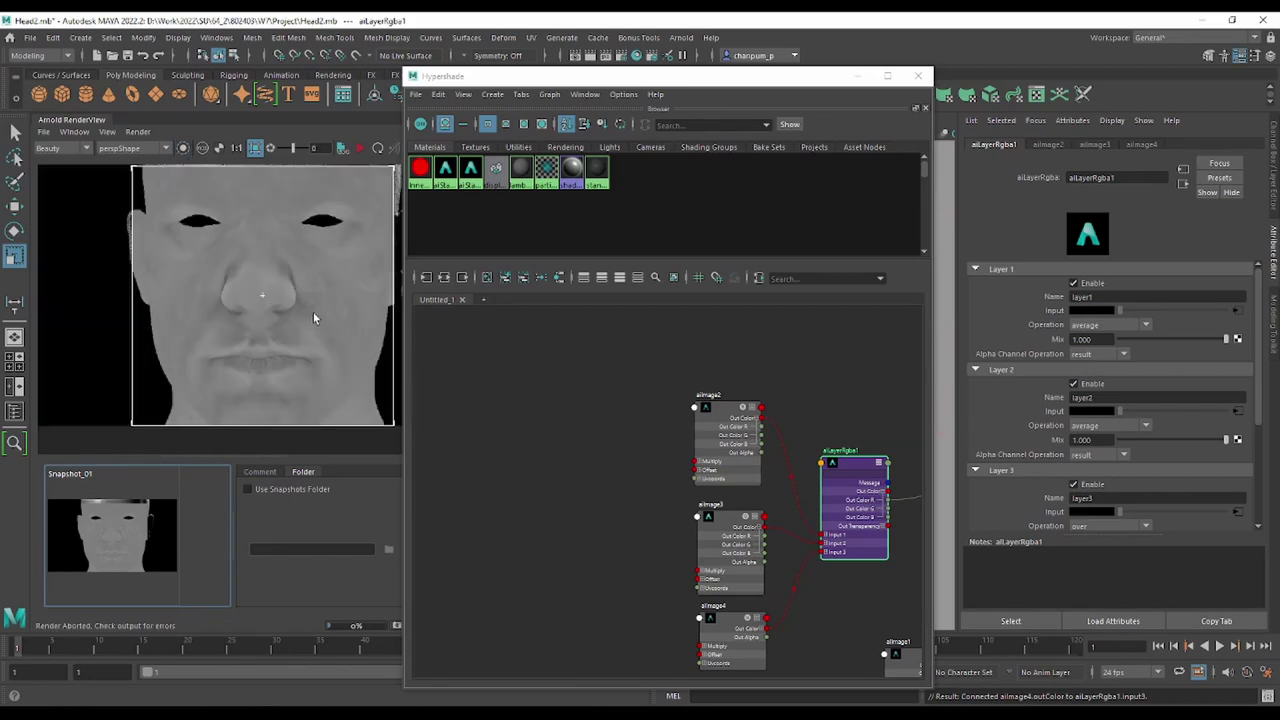
scroll(313, 317, up, 2)
scroll(313, 317, up, 1)
scroll(313, 318, down, 2)
scroll(313, 318, down, 1)
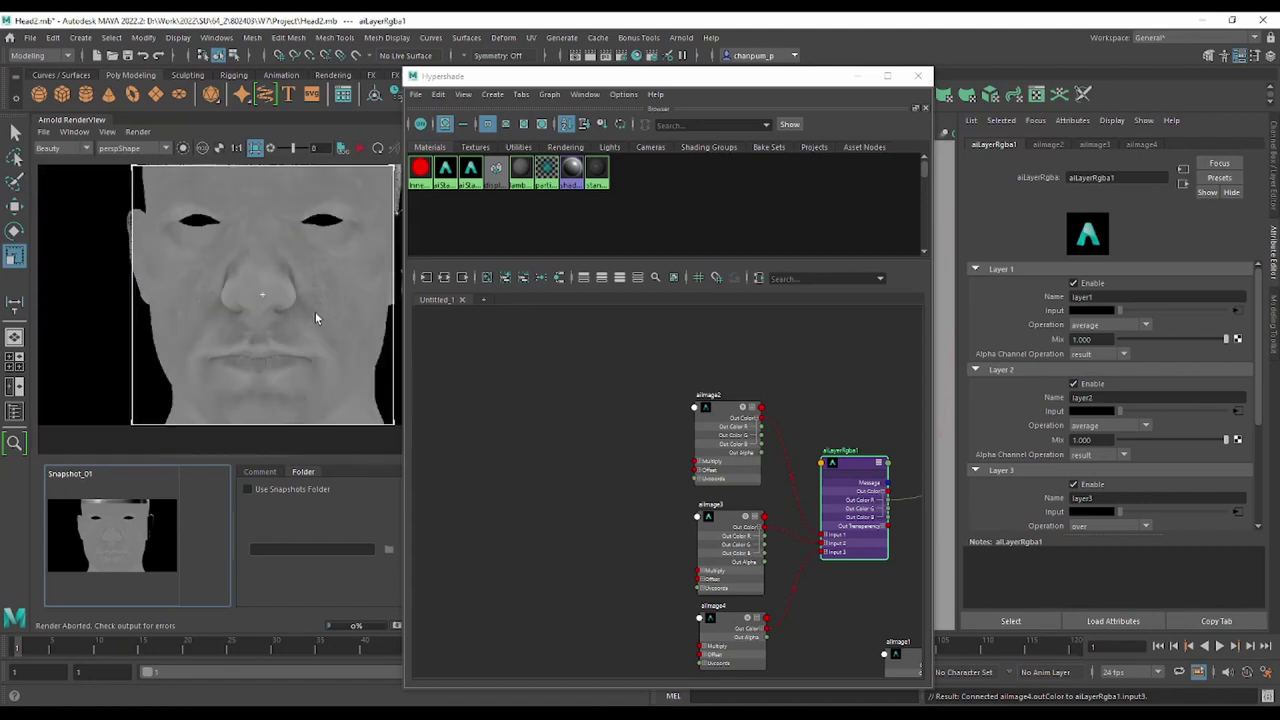
scroll(315, 318, up, 1)
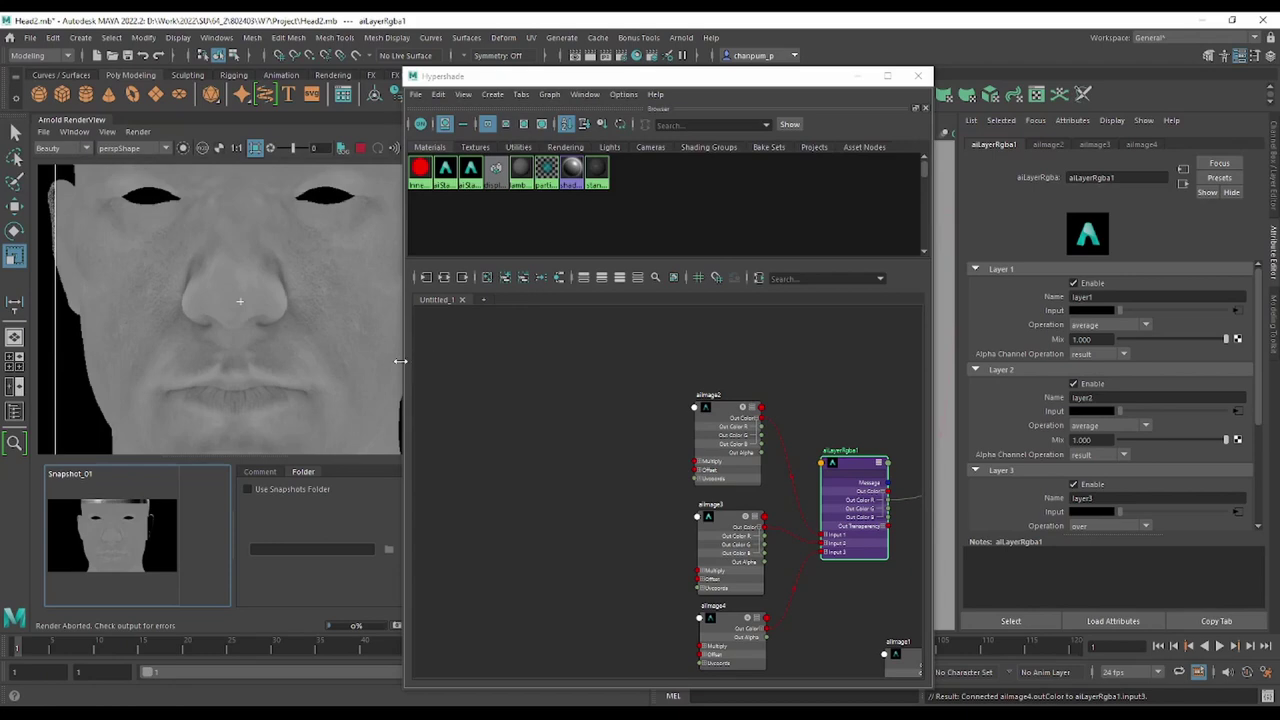
mouse_move(400, 361)
mouse_down()
mouse_move(589, 386)
mouse_move(456, 390)
mouse_up()
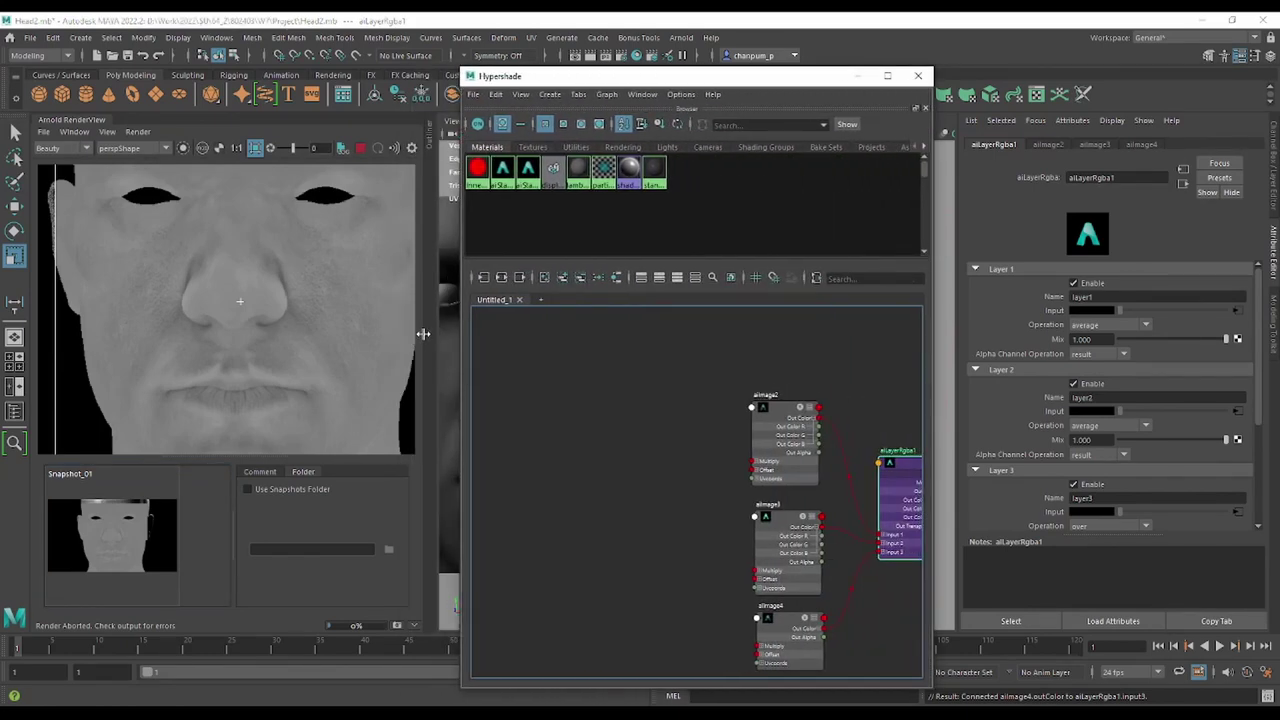
Set the preview test resolution to 75% and update the full scene.
click(107, 131)
mouse_move(160, 258)
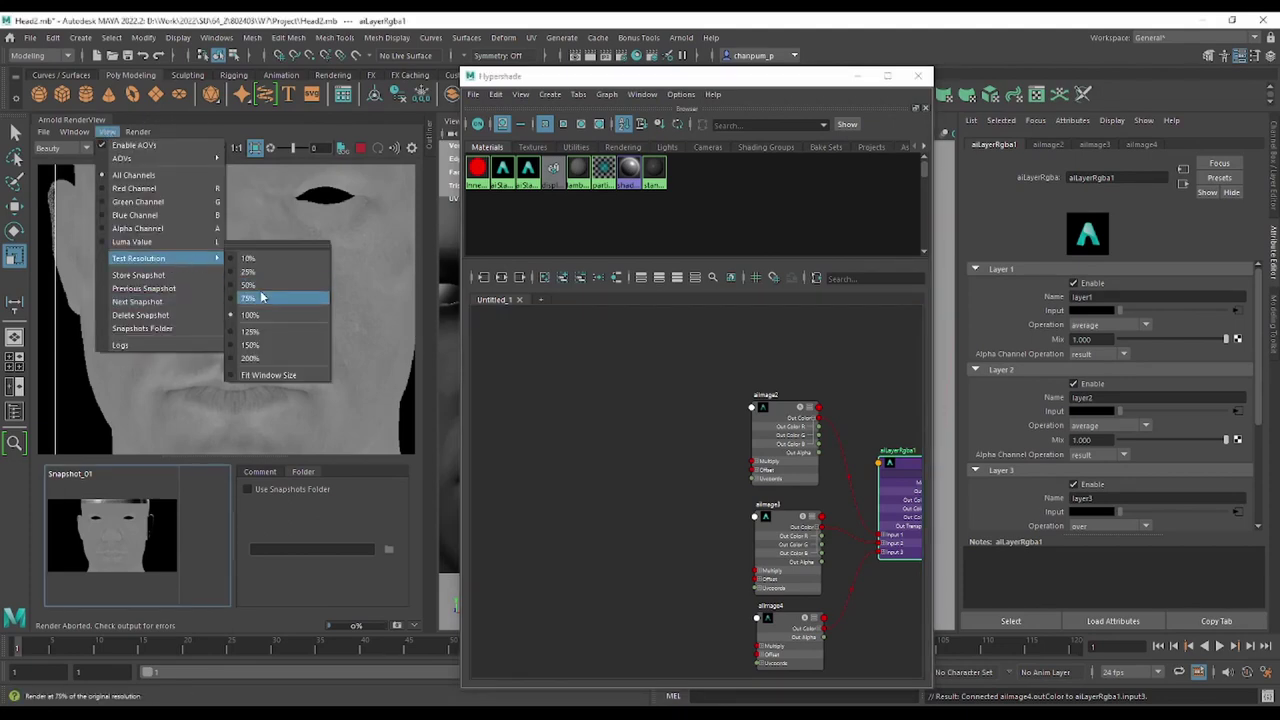
click(259, 296)
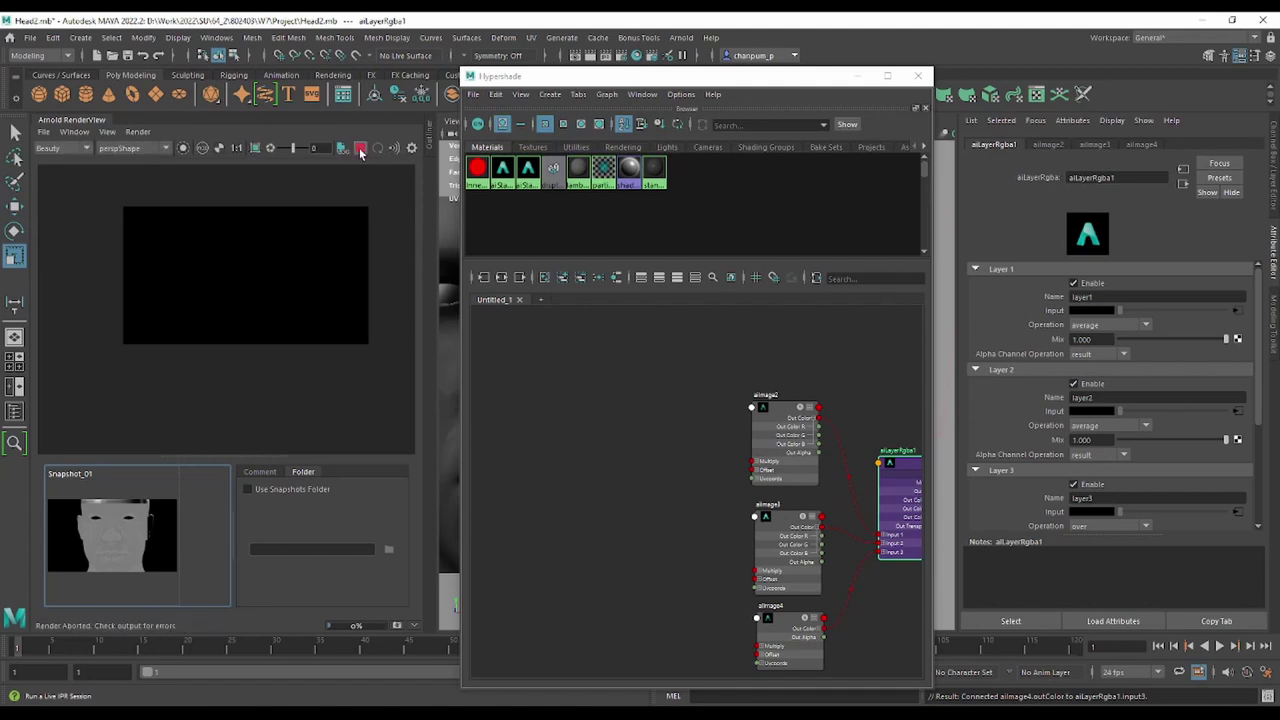
click(138, 131)
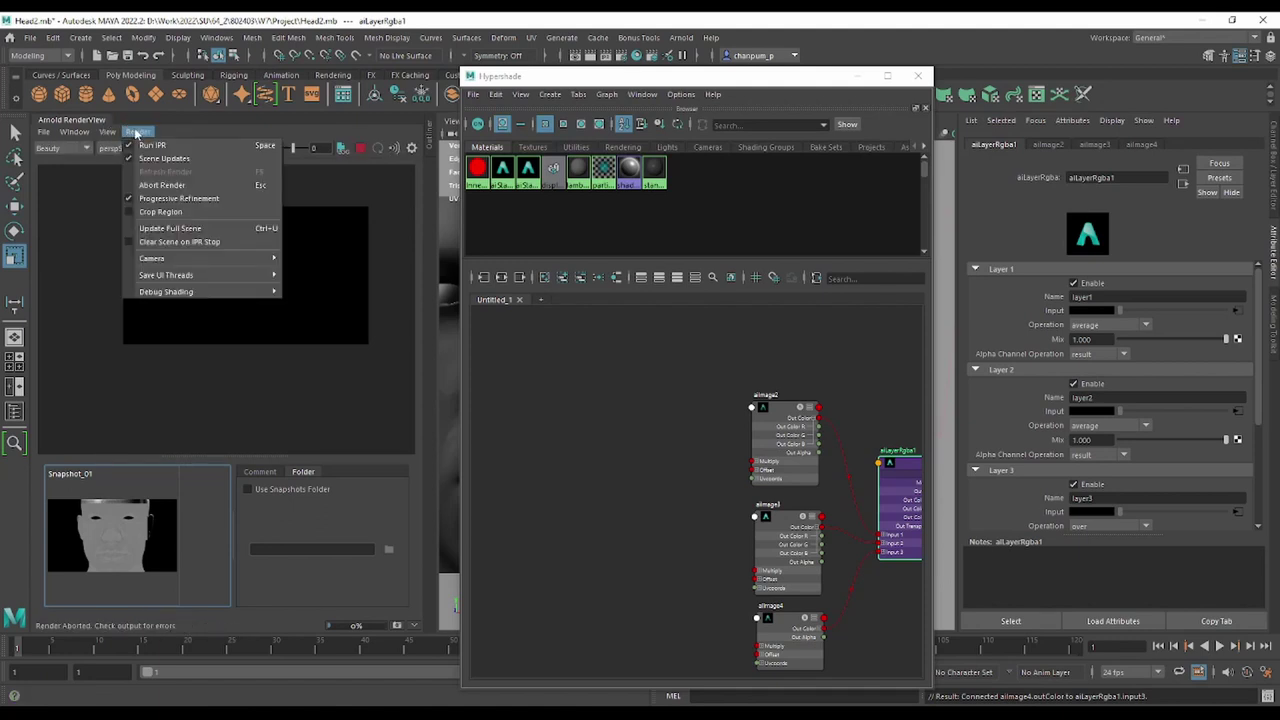
click(200, 228)
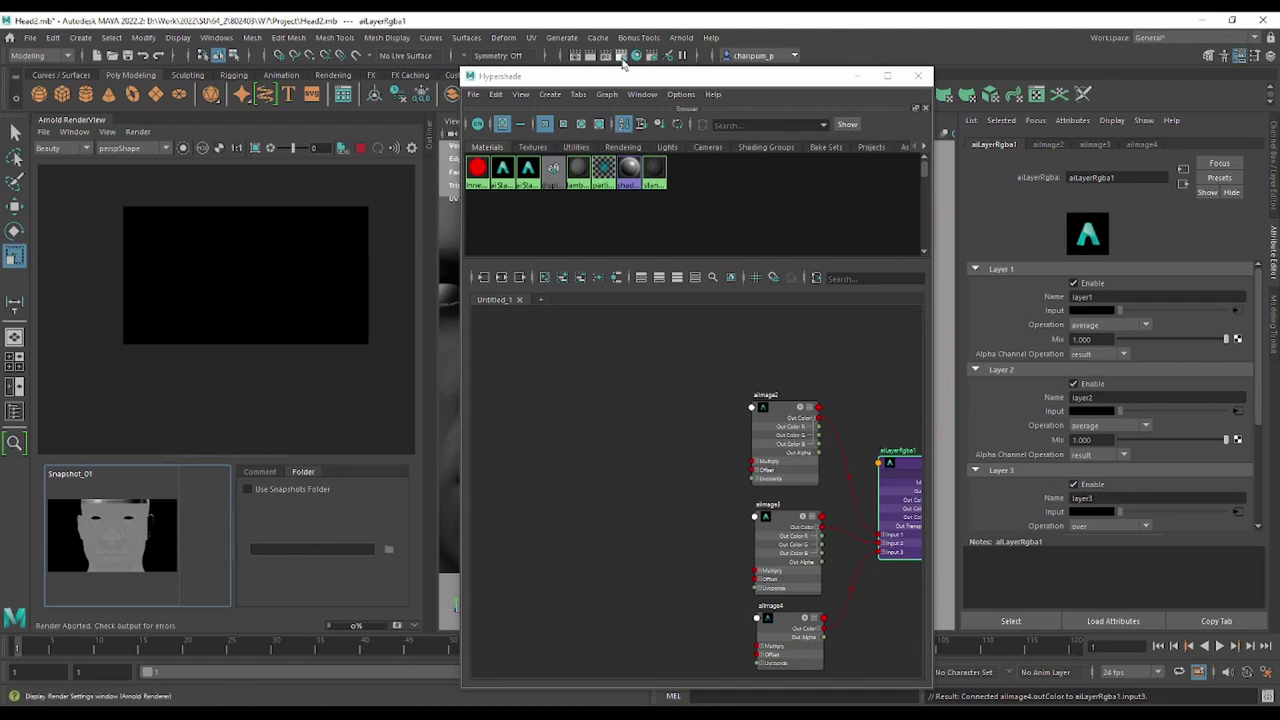
Lower Camera (AA) samples from 4 to 2 in the Arnold render settings.
click(637, 56)
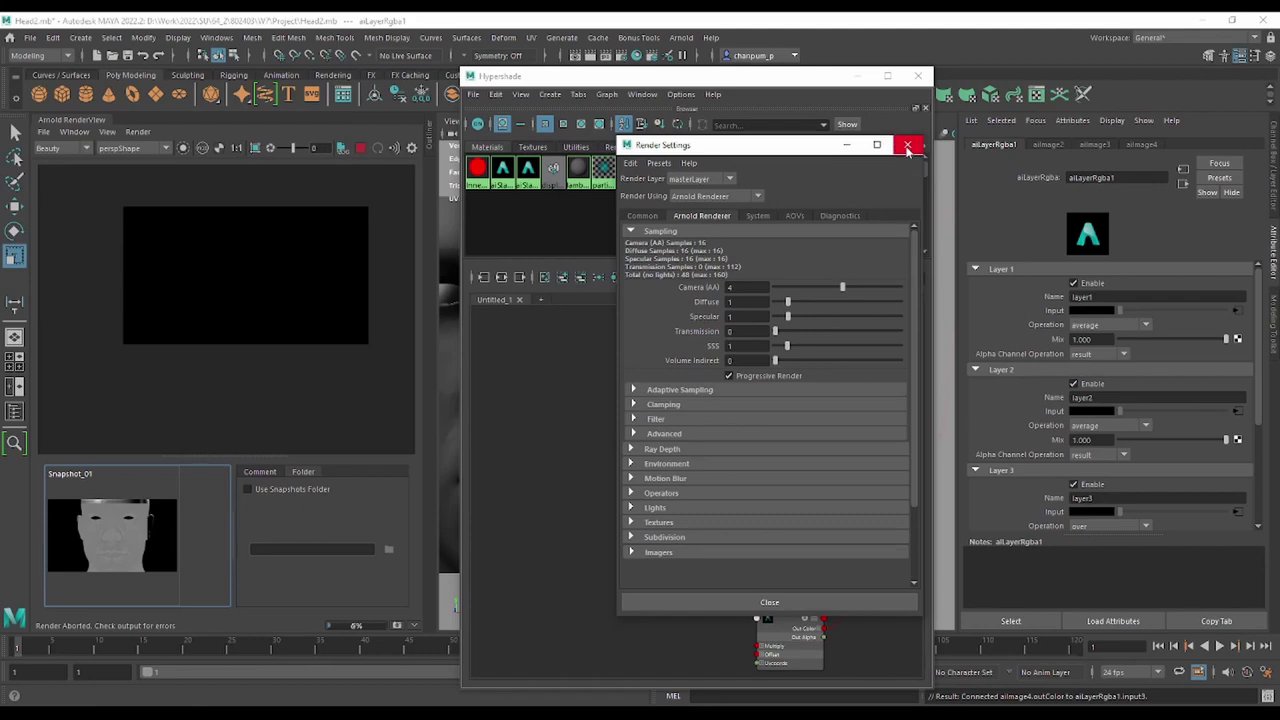
drag(834, 289, 823, 290)
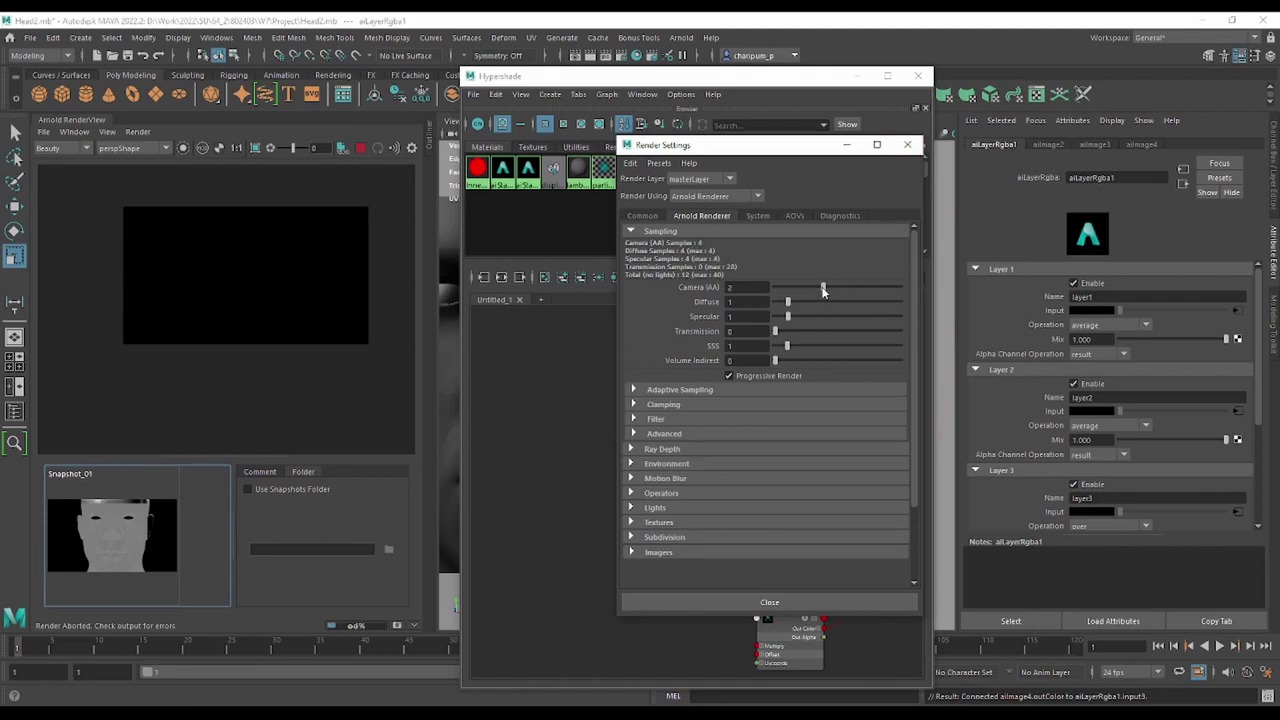
click(907, 144)
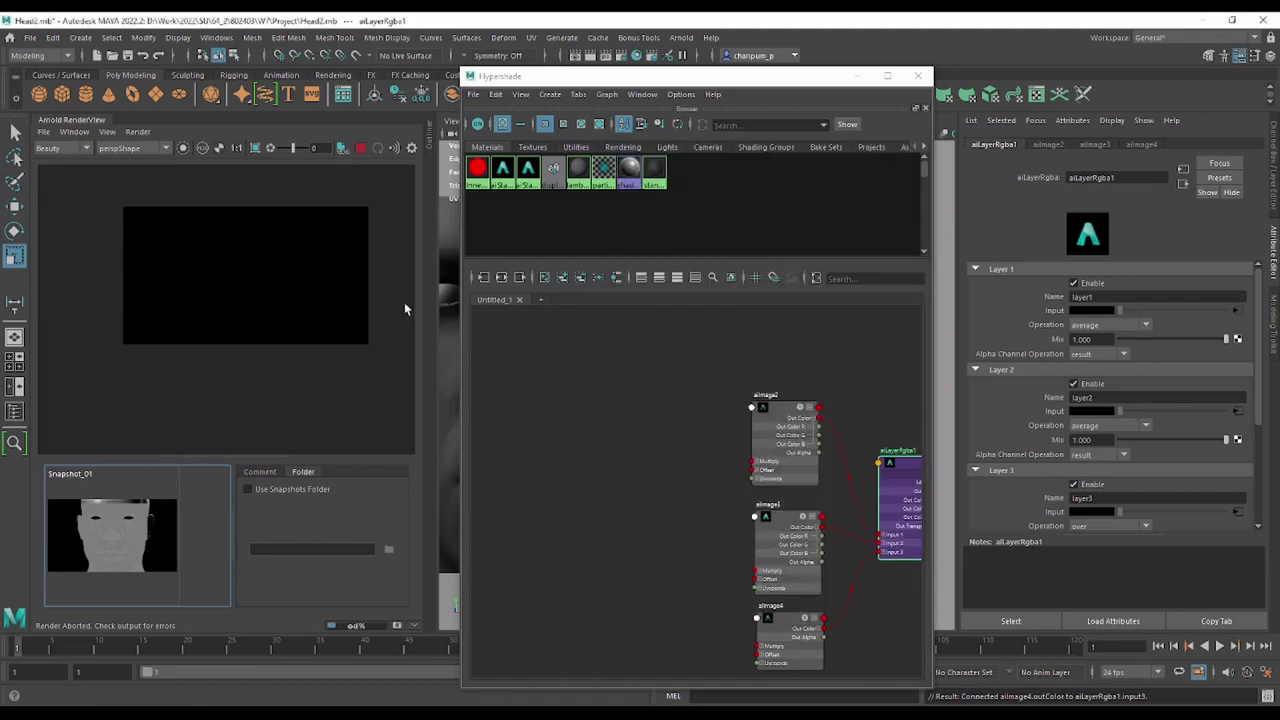
Collapse the snapshot strip to enlarge the render area.
scroll(216, 326, down, 2)
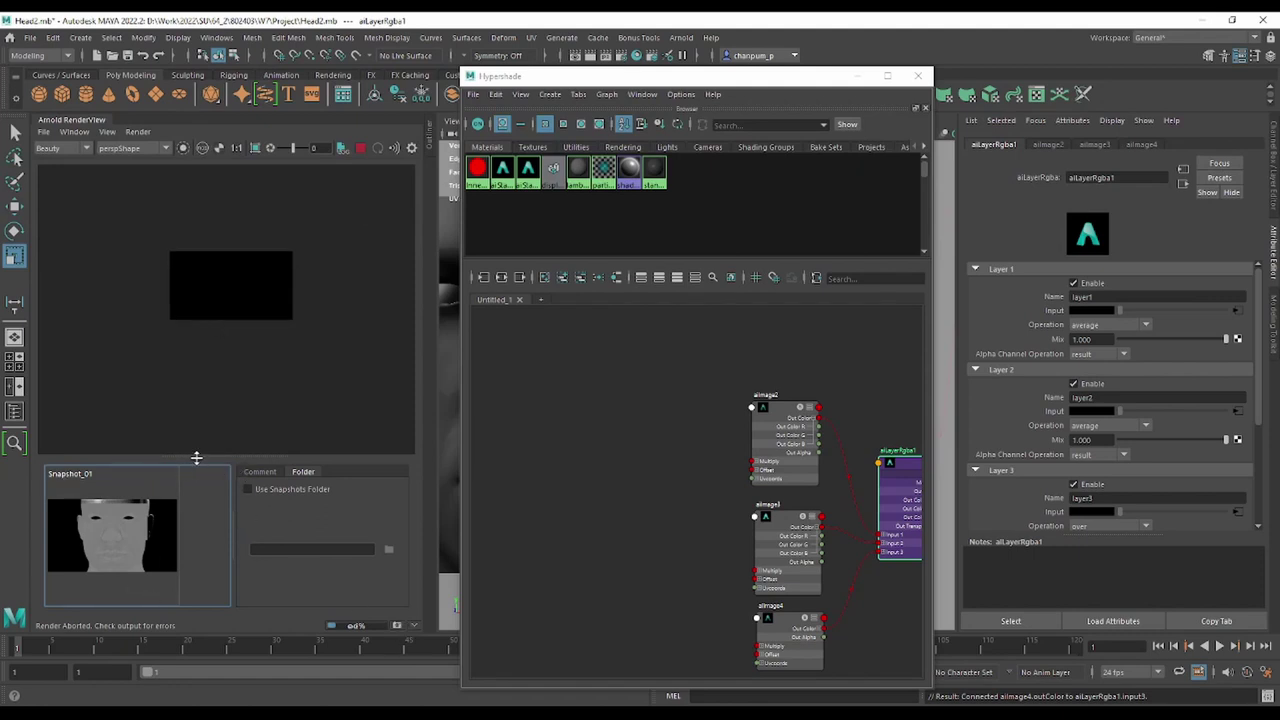
drag(197, 458, 202, 598)
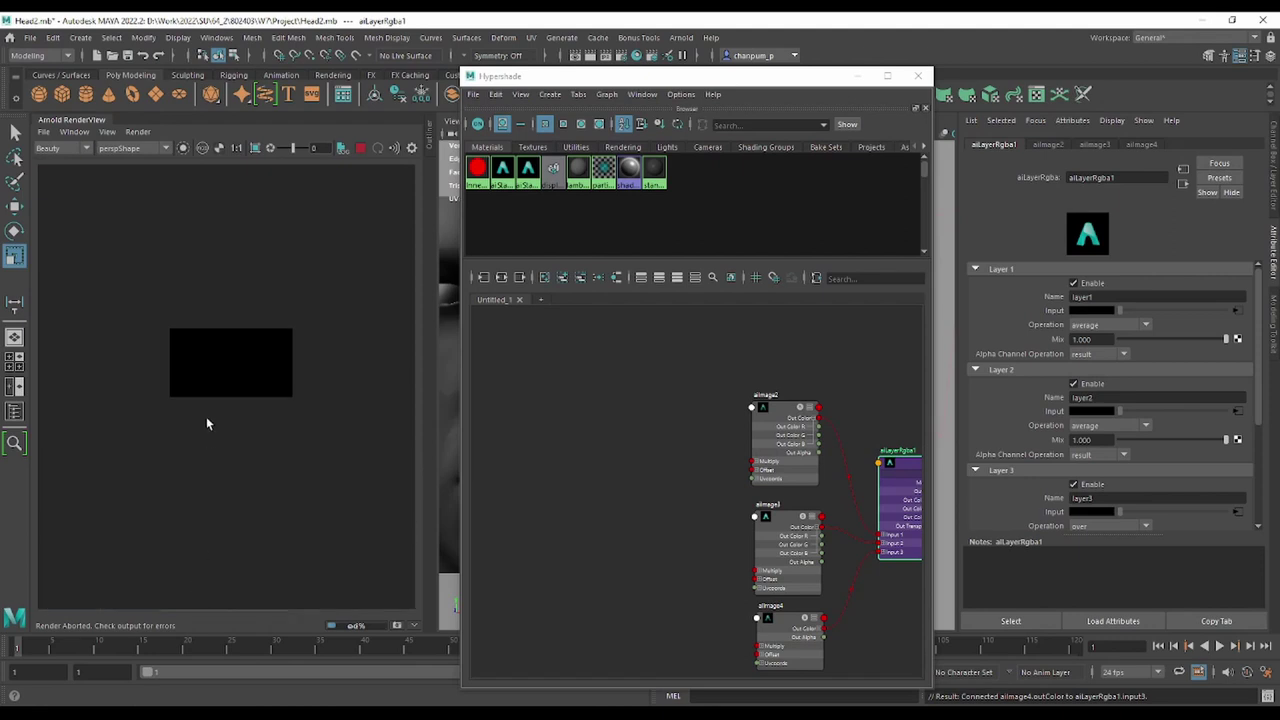
scroll(226, 400, up, 5)
scroll(230, 385, down, 2)
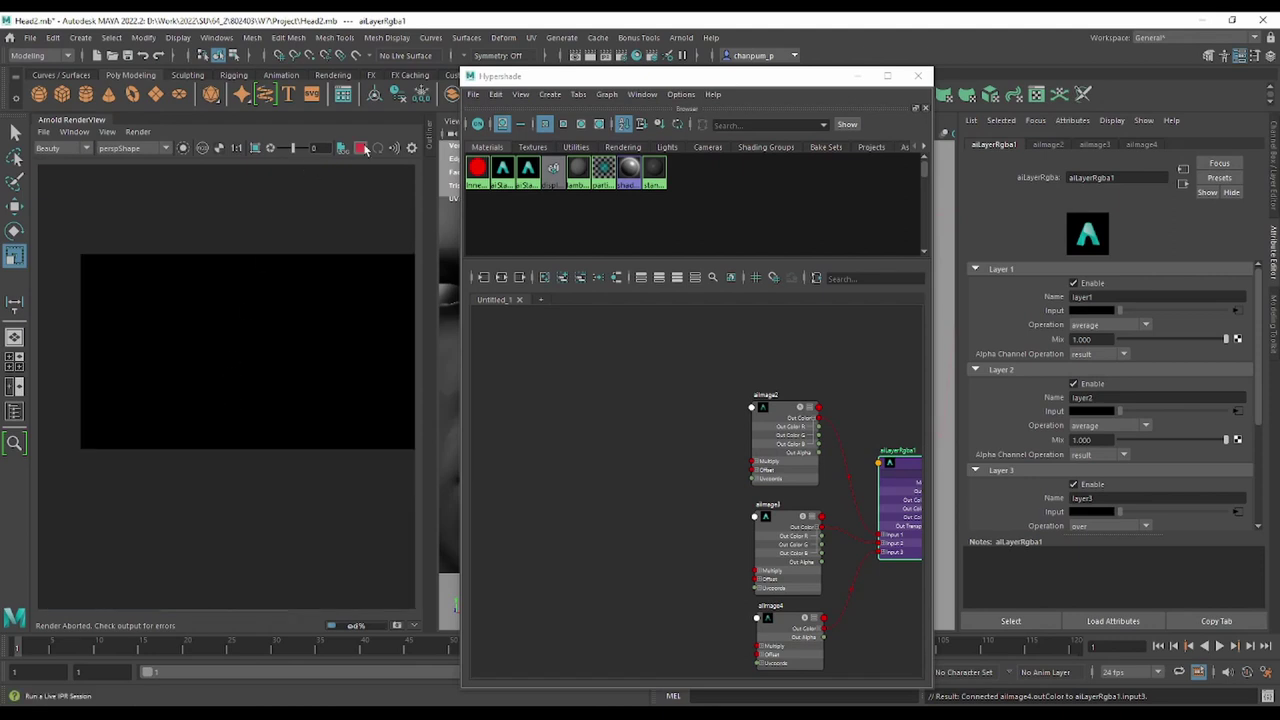
Start an IPR render with Render > Run IPR.
click(137, 132)
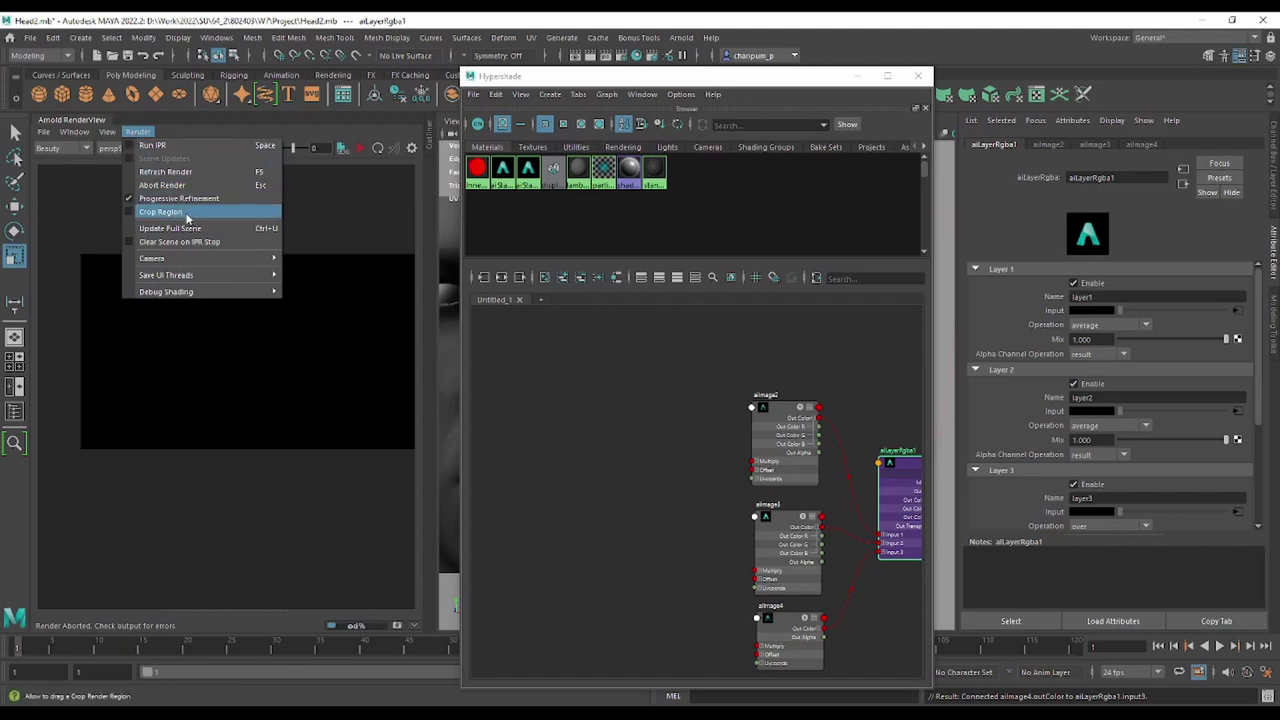
click(173, 145)
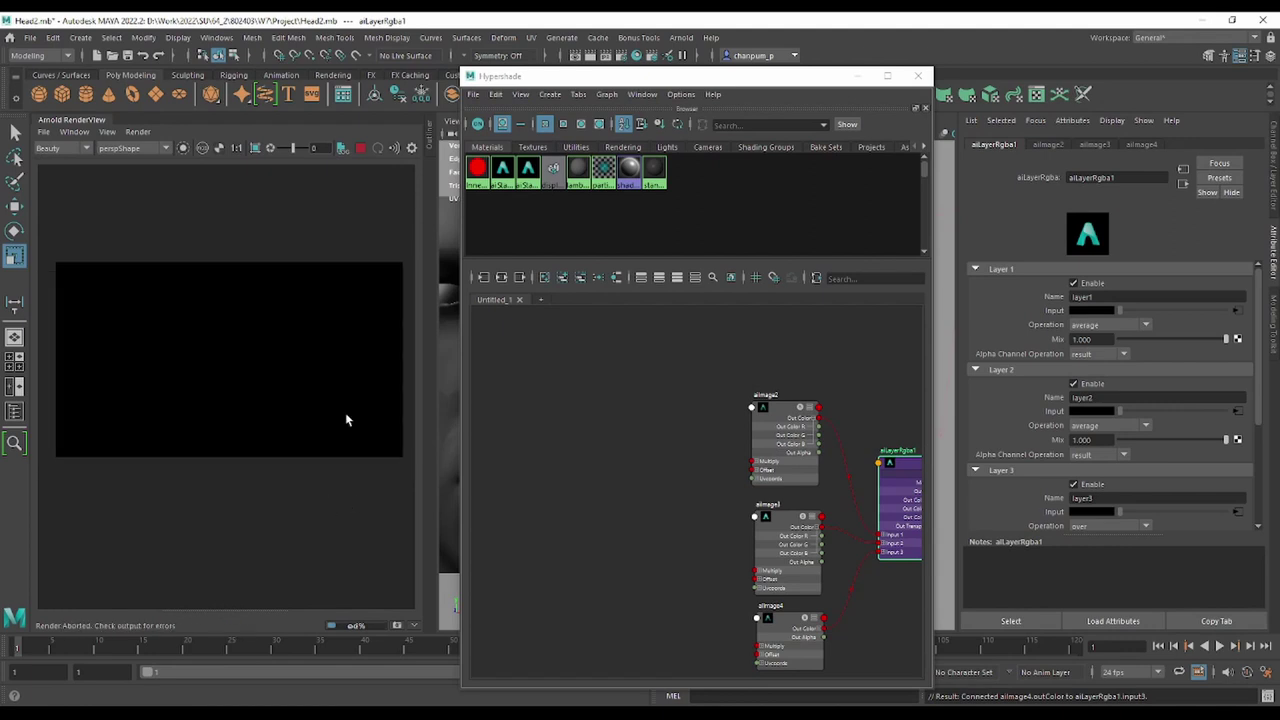
middle_drag(765, 484, 443, 443)
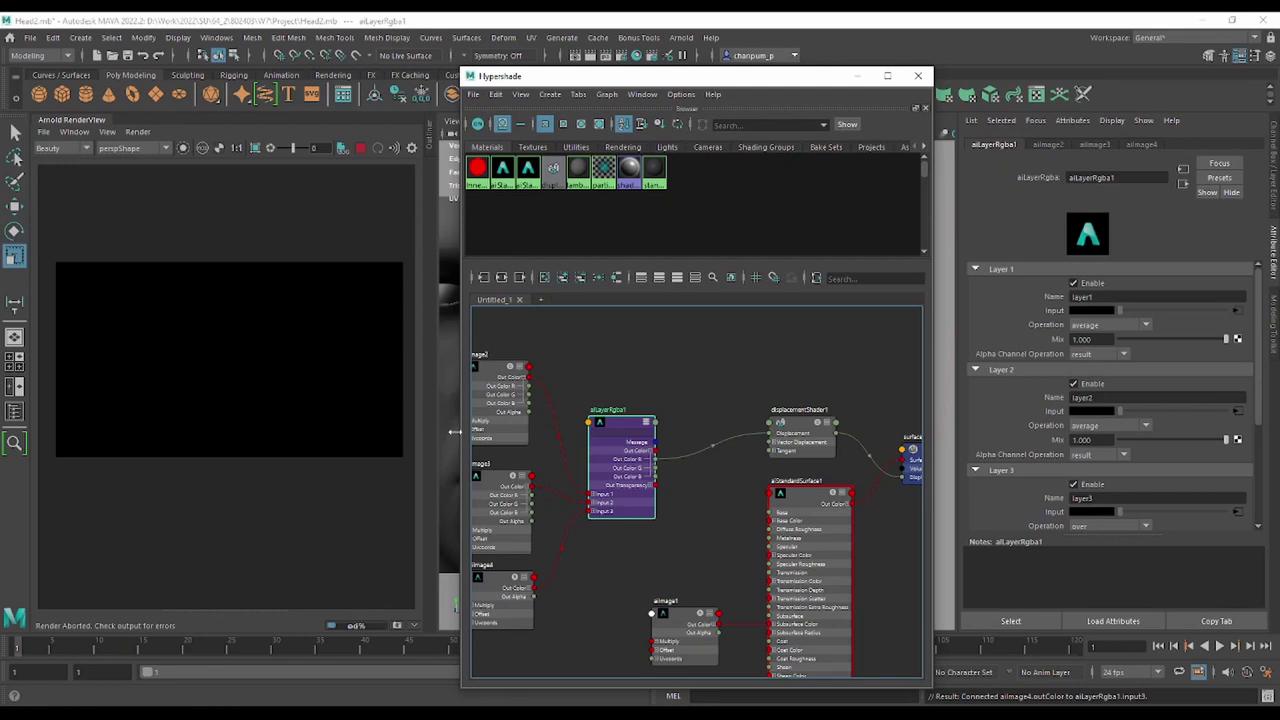
Raise aiLayerRgba1 above displacementShader1, restart IPR, and open the RenderView camera list.
middle_drag(677, 392, 728, 377)
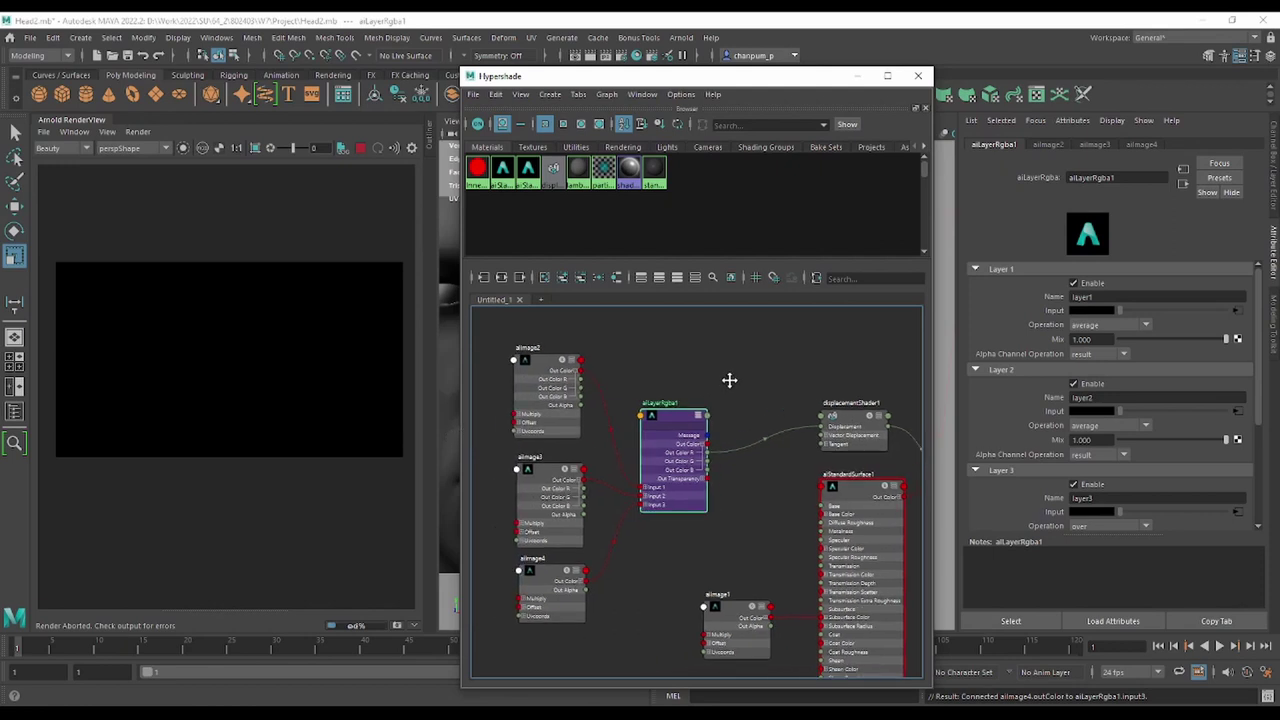
mouse_move(670, 425)
mouse_down()
mouse_move(687, 383)
mouse_move(700, 385)
mouse_up()
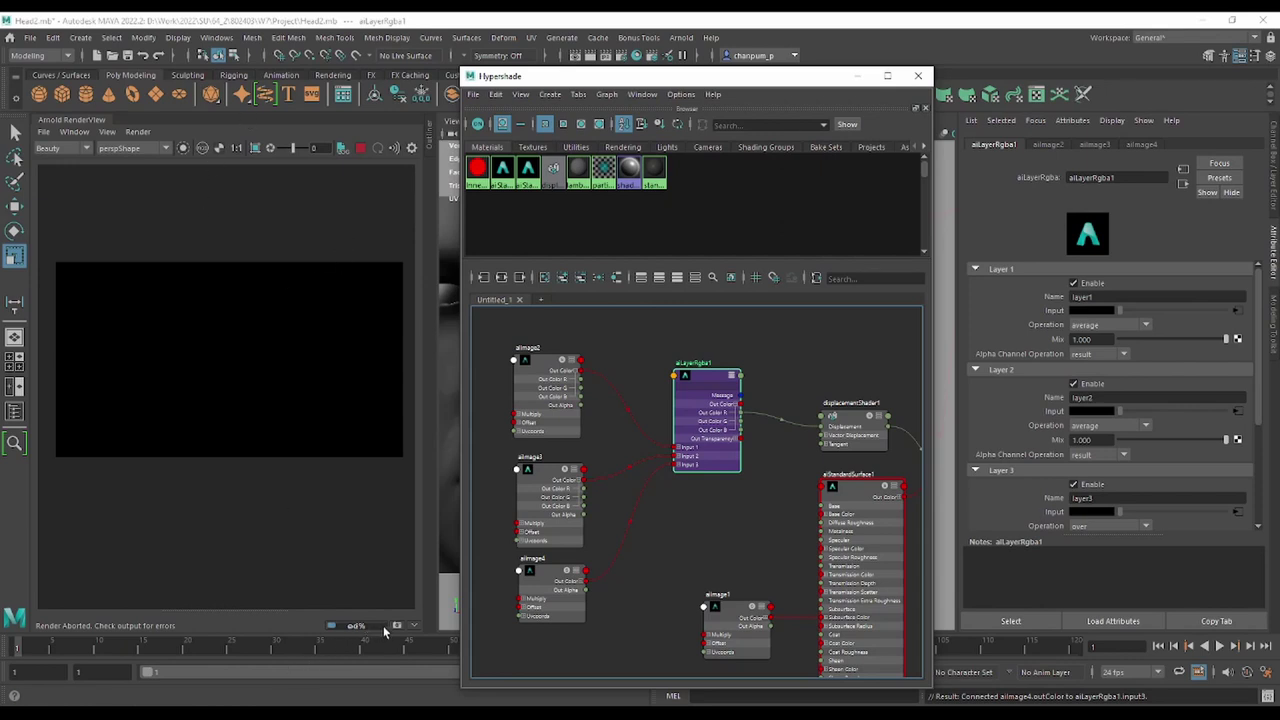
click(378, 148)
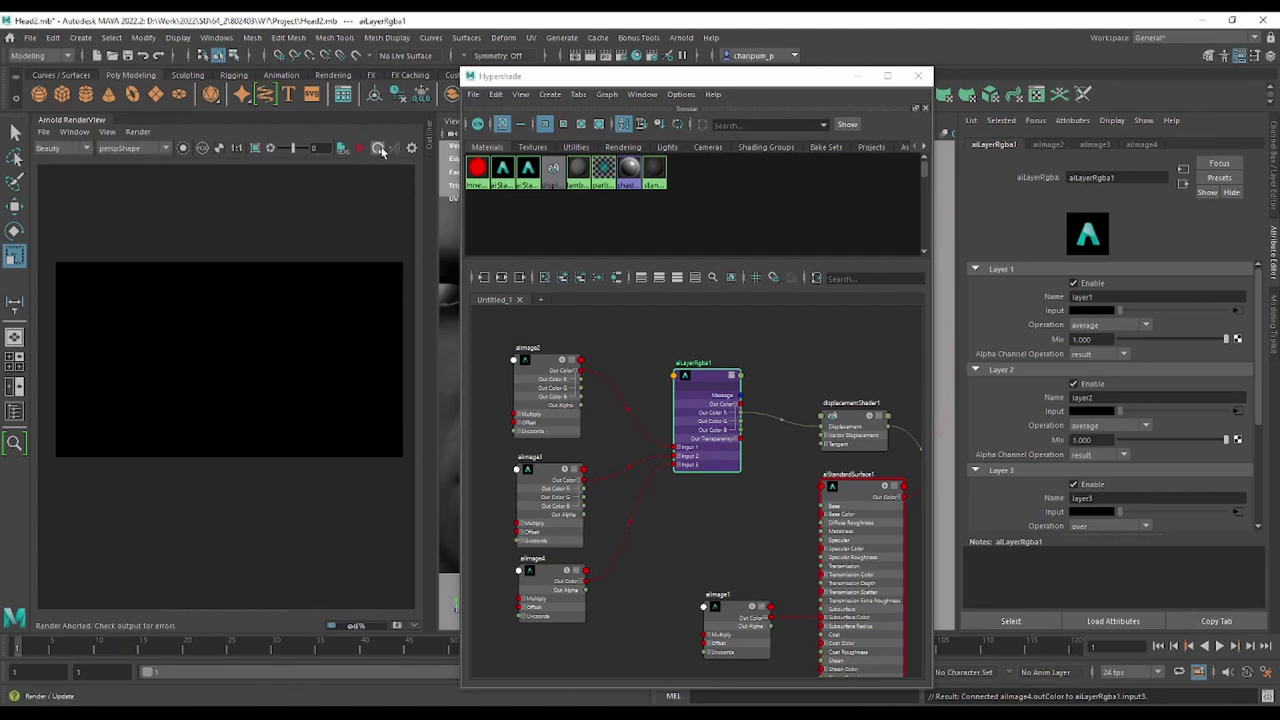
click(378, 148)
alt+middle_drag(697, 537, 655, 539)
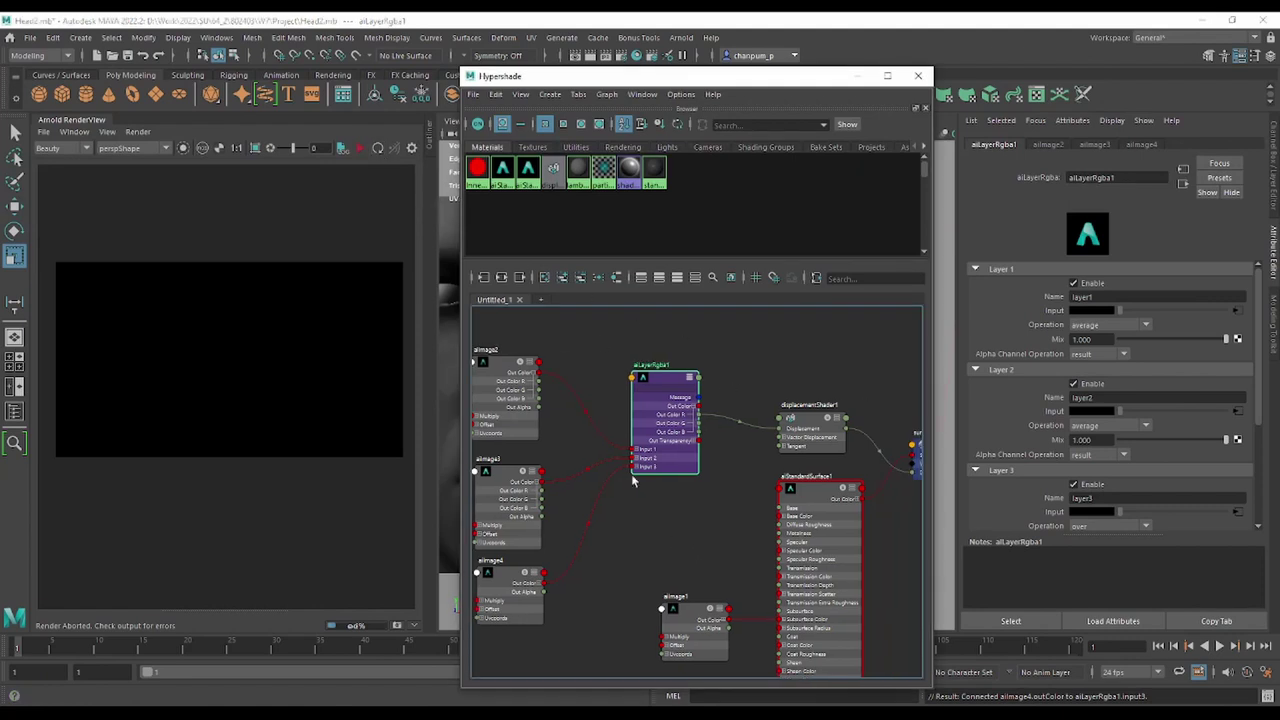
click(144, 147)
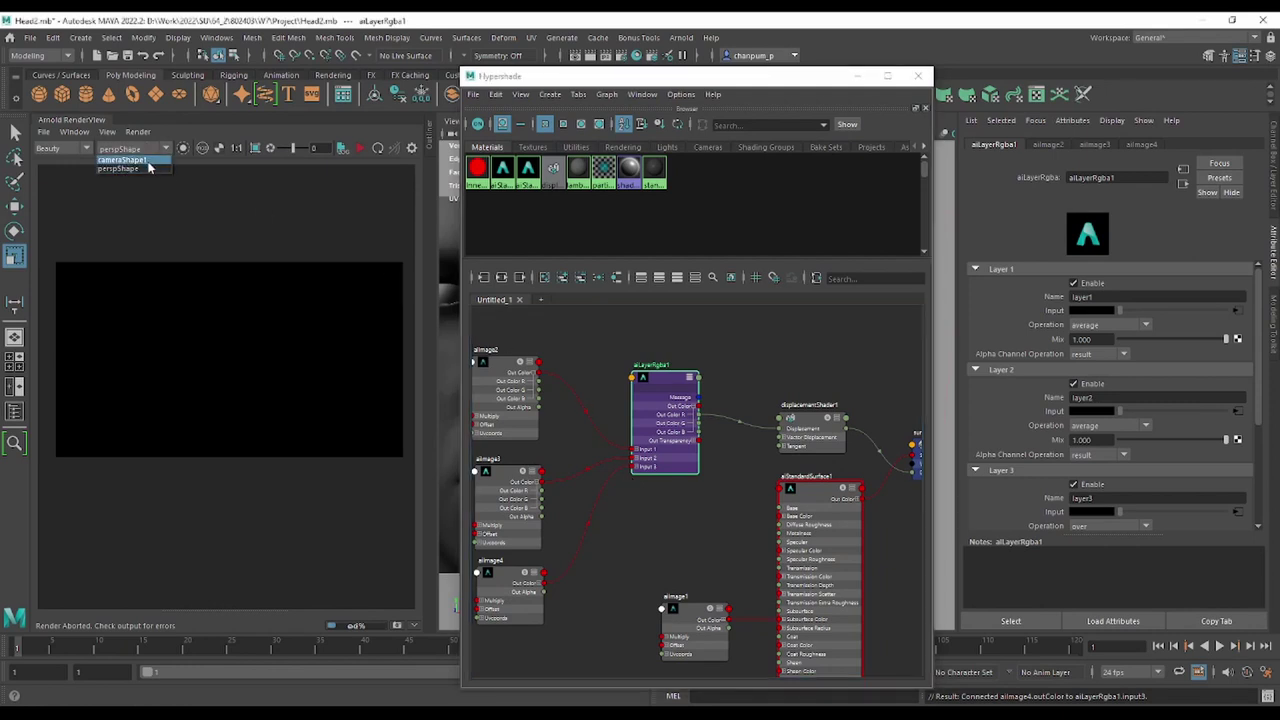
Switch the render camera to cameraShape1 and close the docked RenderView panel.
click(148, 163)
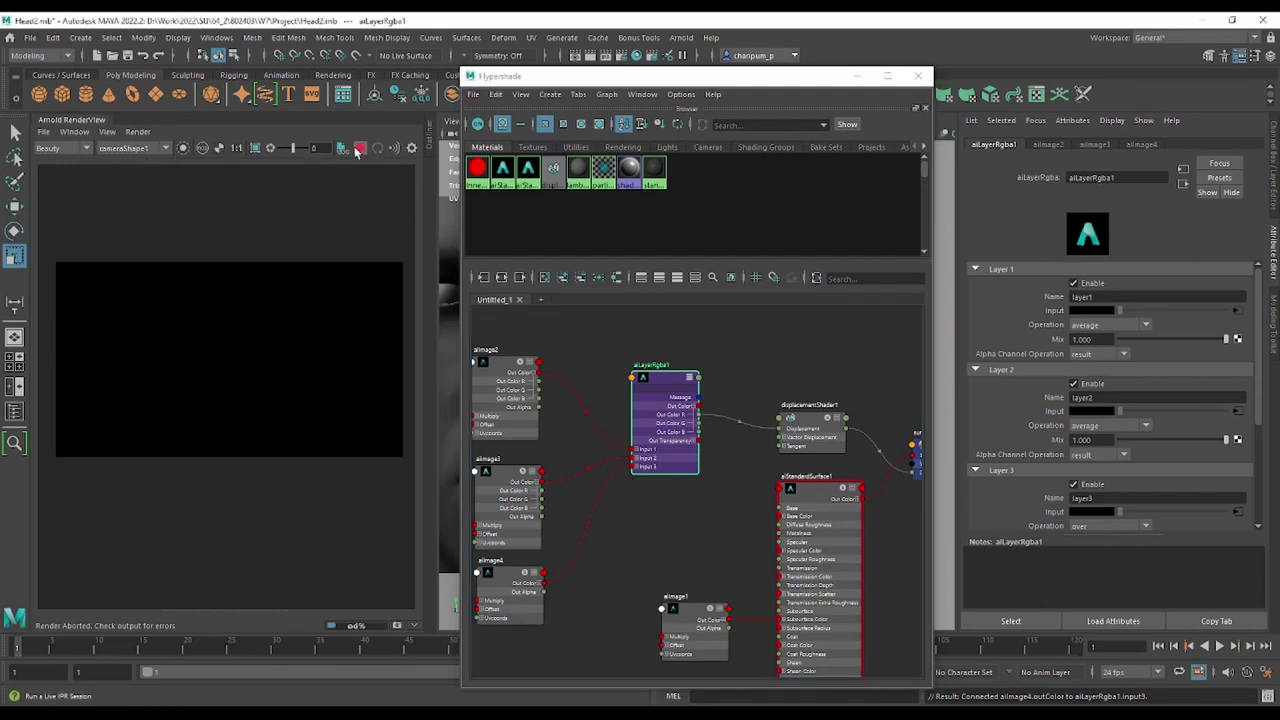
click(85, 117)
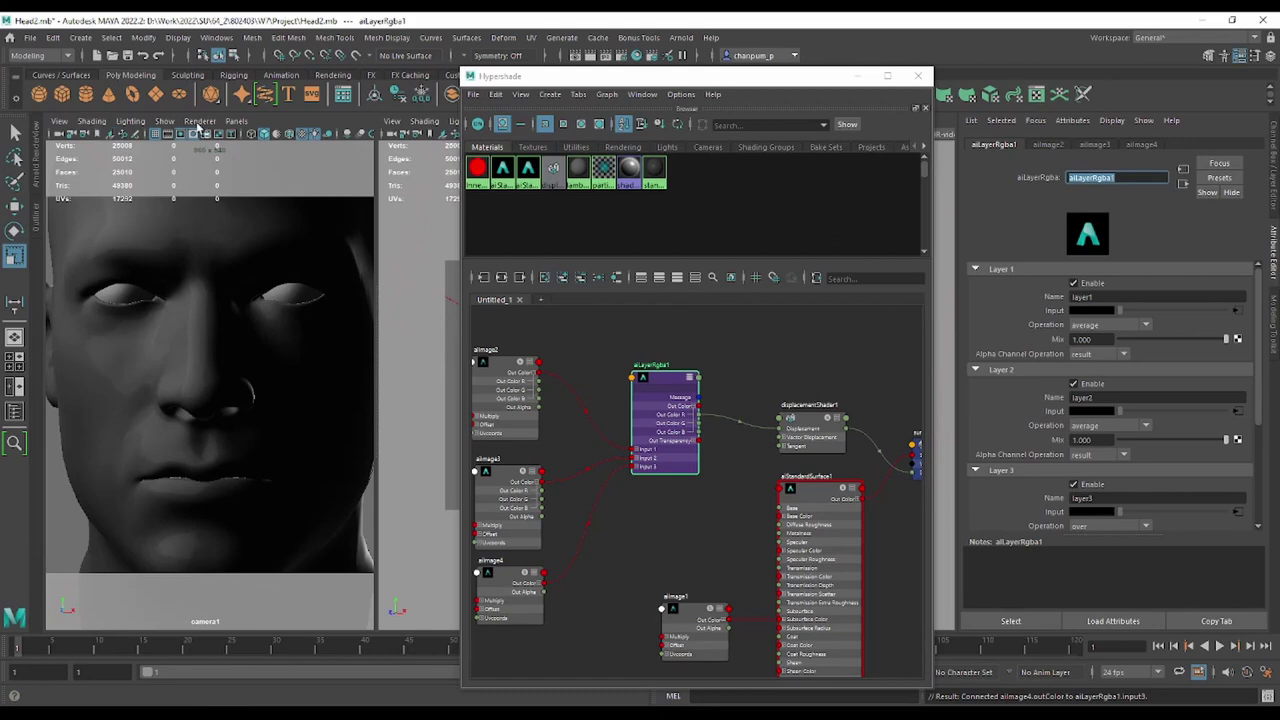
click(38, 143)
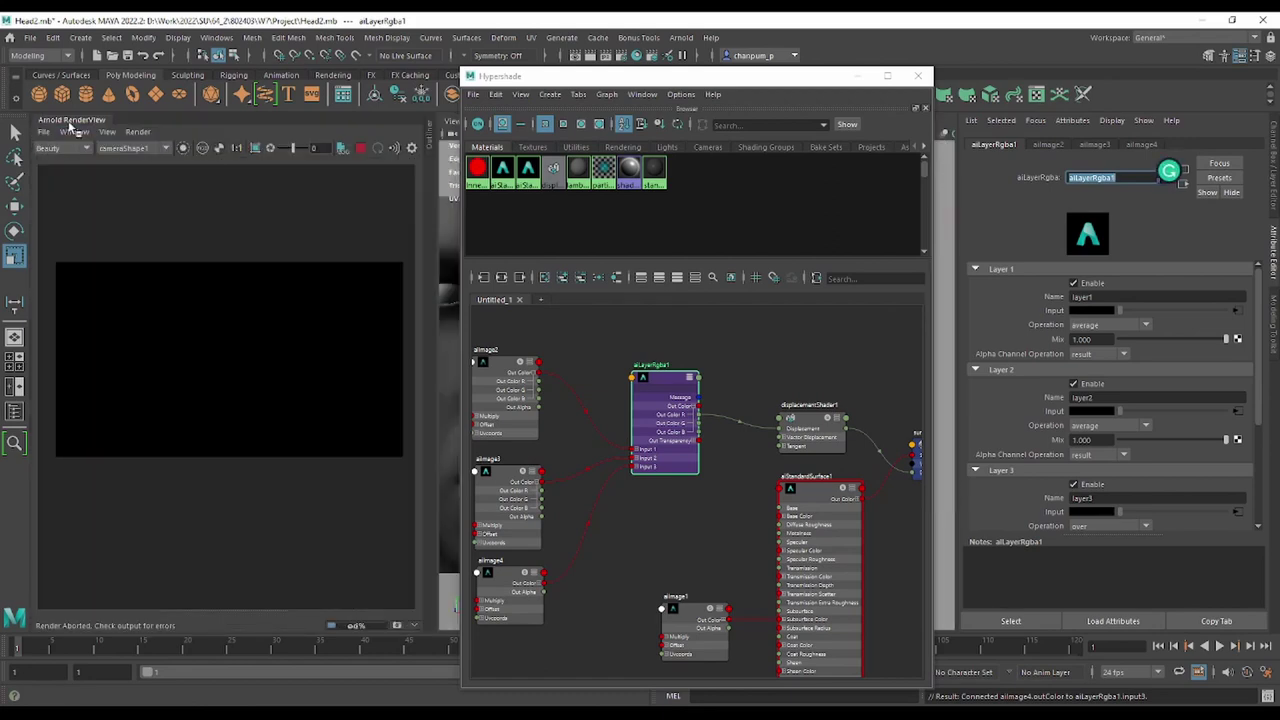
right_click(72, 126)
click(109, 177)
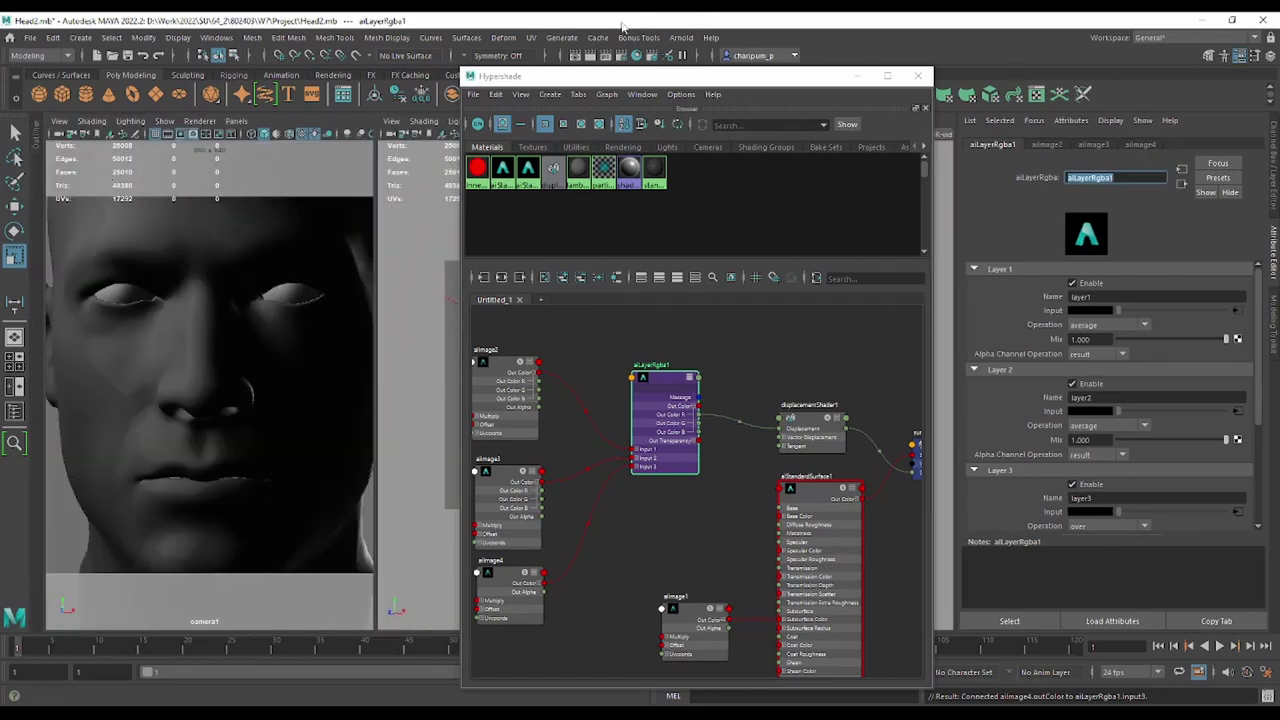
Open a new RenderView via Arnold > Render and start an IPR of the head.
click(681, 37)
click(718, 80)
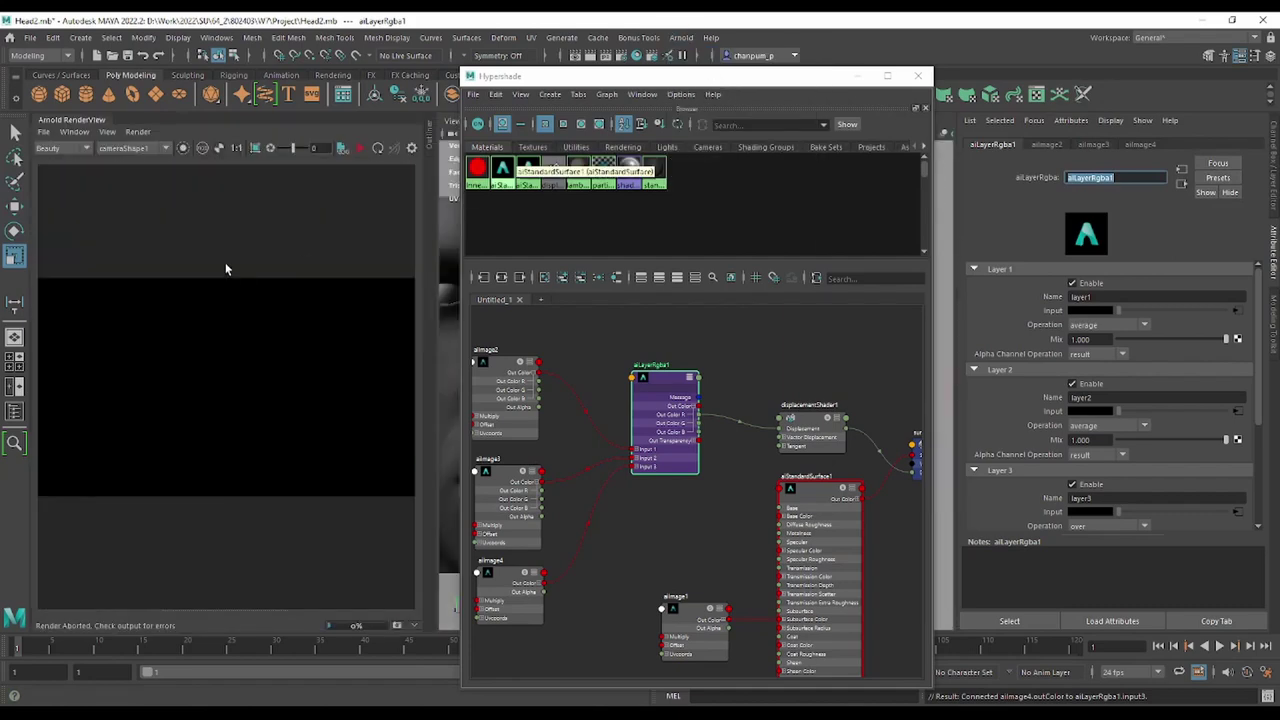
click(362, 149)
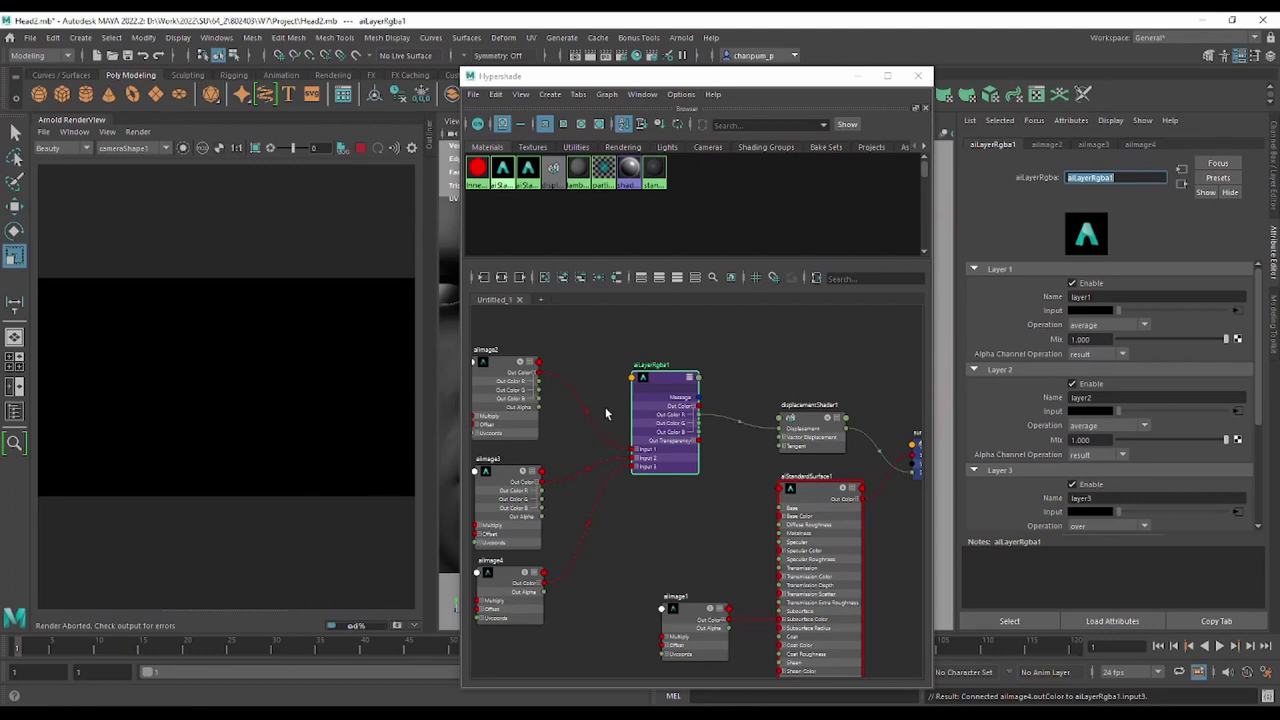
click(756, 396)
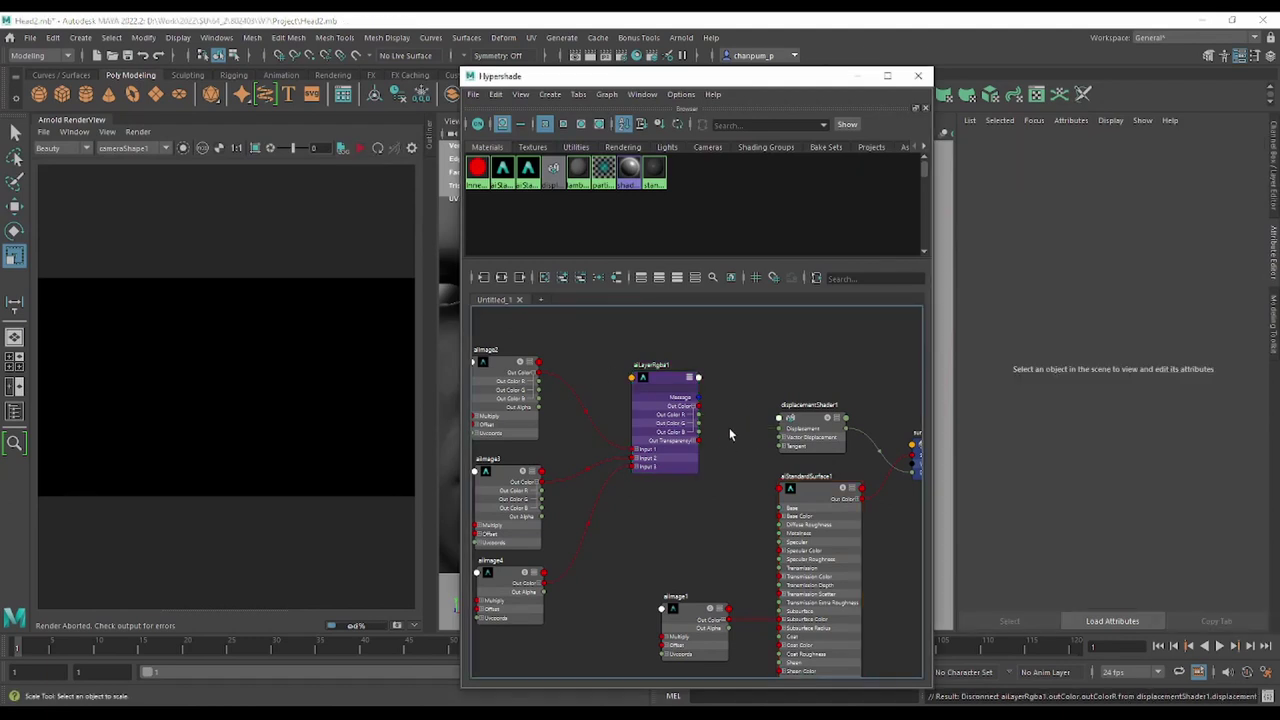
Disconnect aiLayerRgba1 from displacementShader1 and wire its color into aiStandardSurface1 Base Color.
key(Delete)
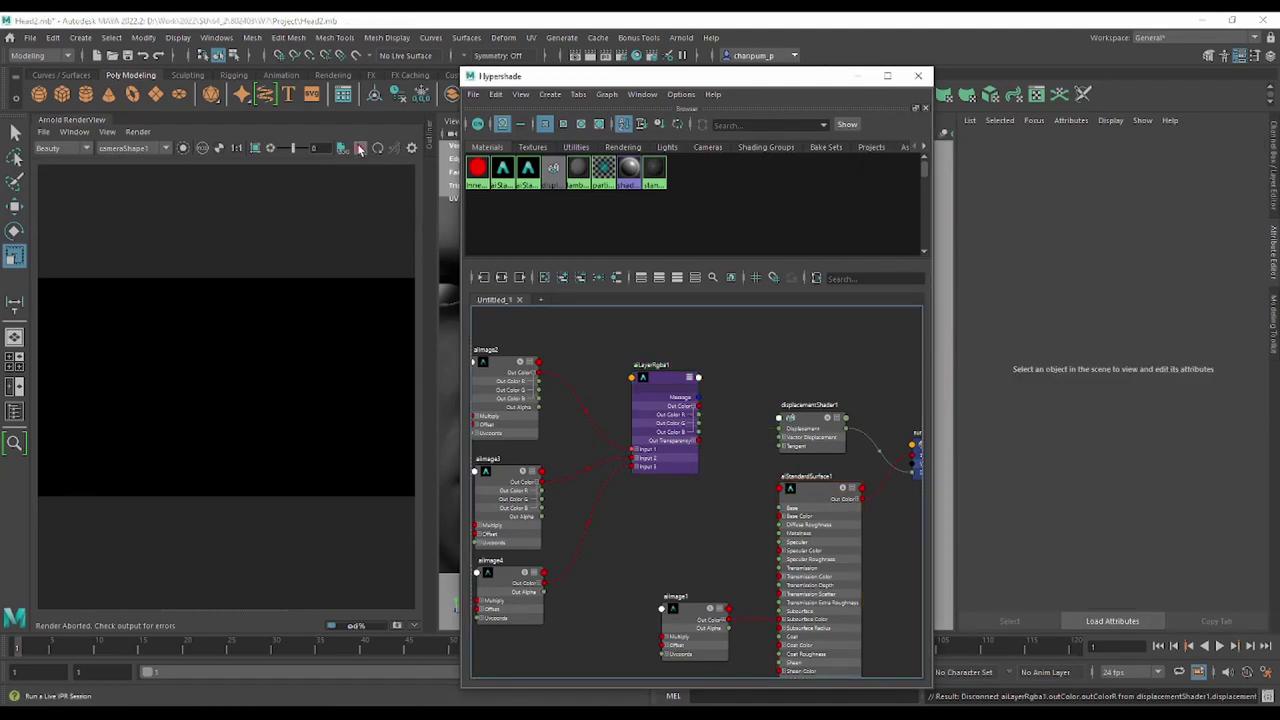
click(359, 148)
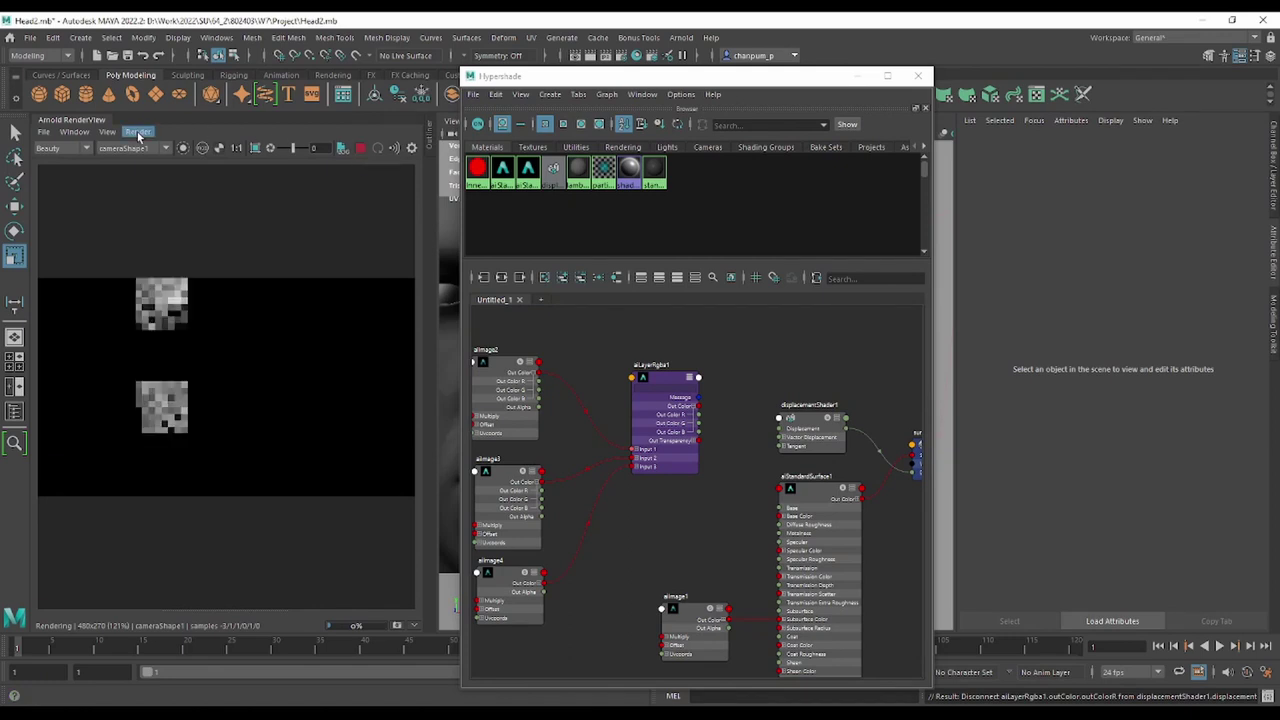
scroll(634, 512, up, 4)
scroll(638, 509, down, 3)
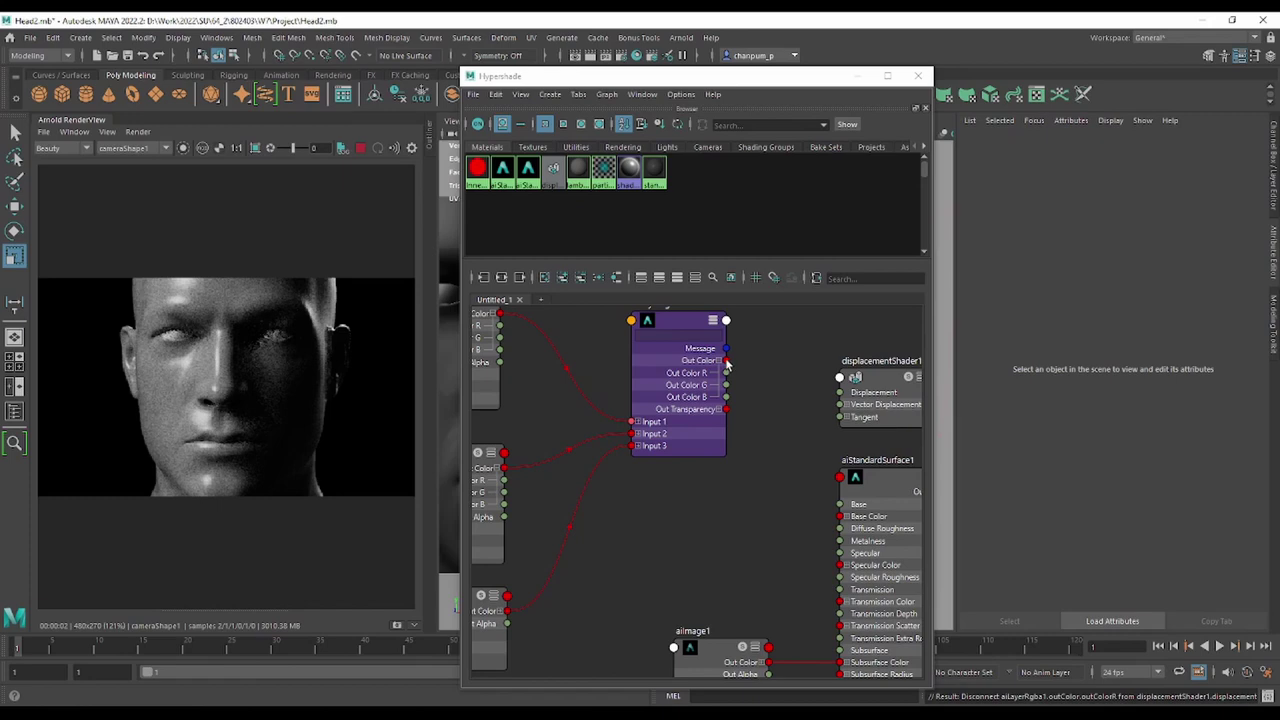
drag(726, 360, 840, 517)
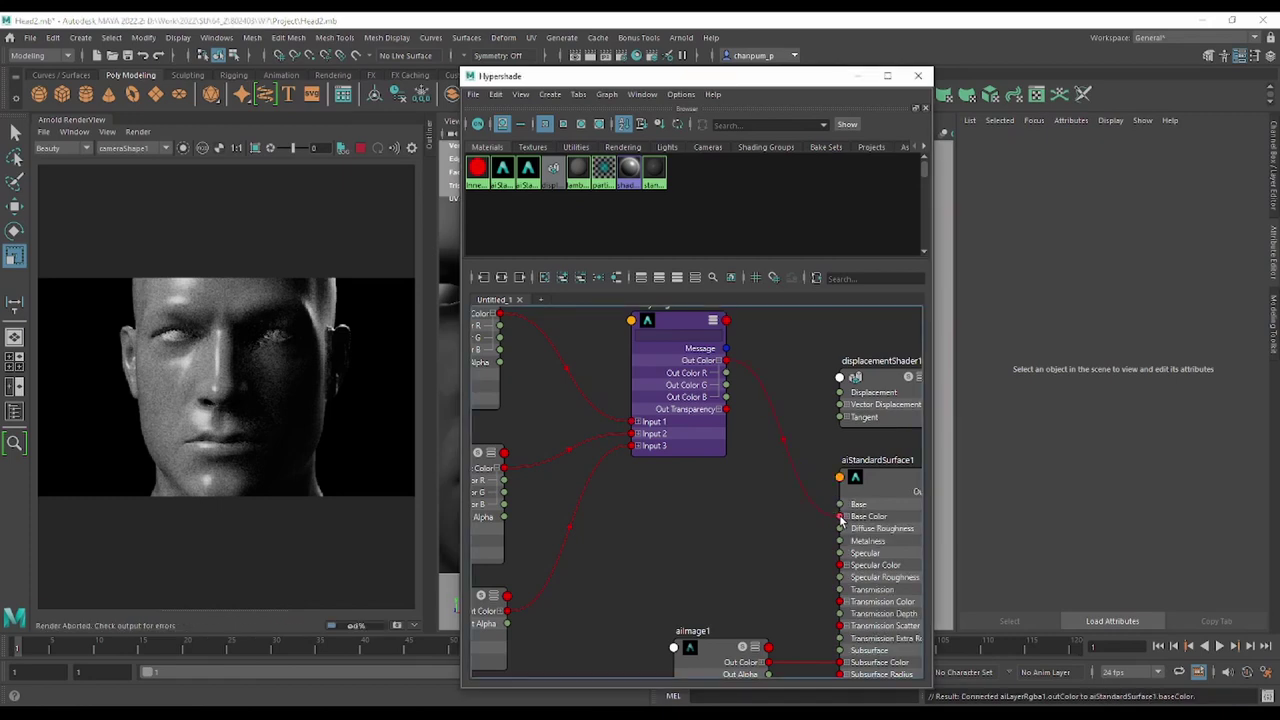
Inspect aiLayerRgba1's layer settings and restart the live IPR render of the head.
scroll(250, 375, up, 2)
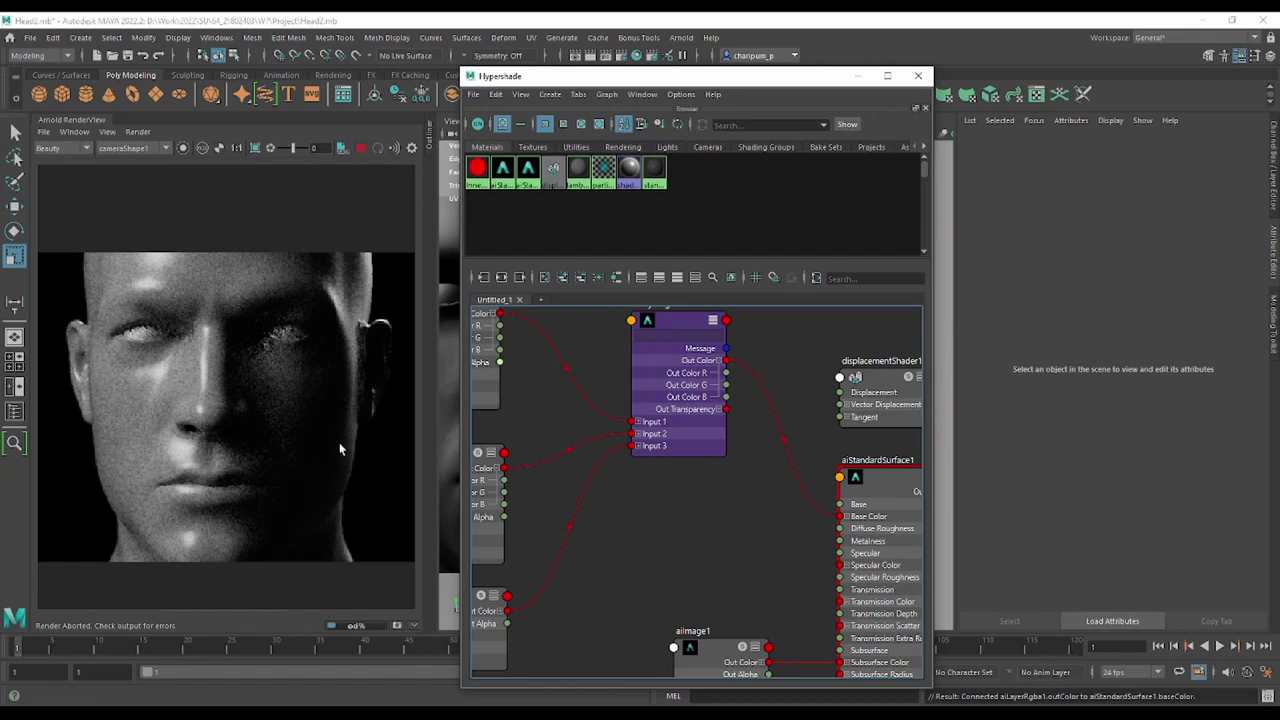
alt+middle_drag(664, 525, 727, 562)
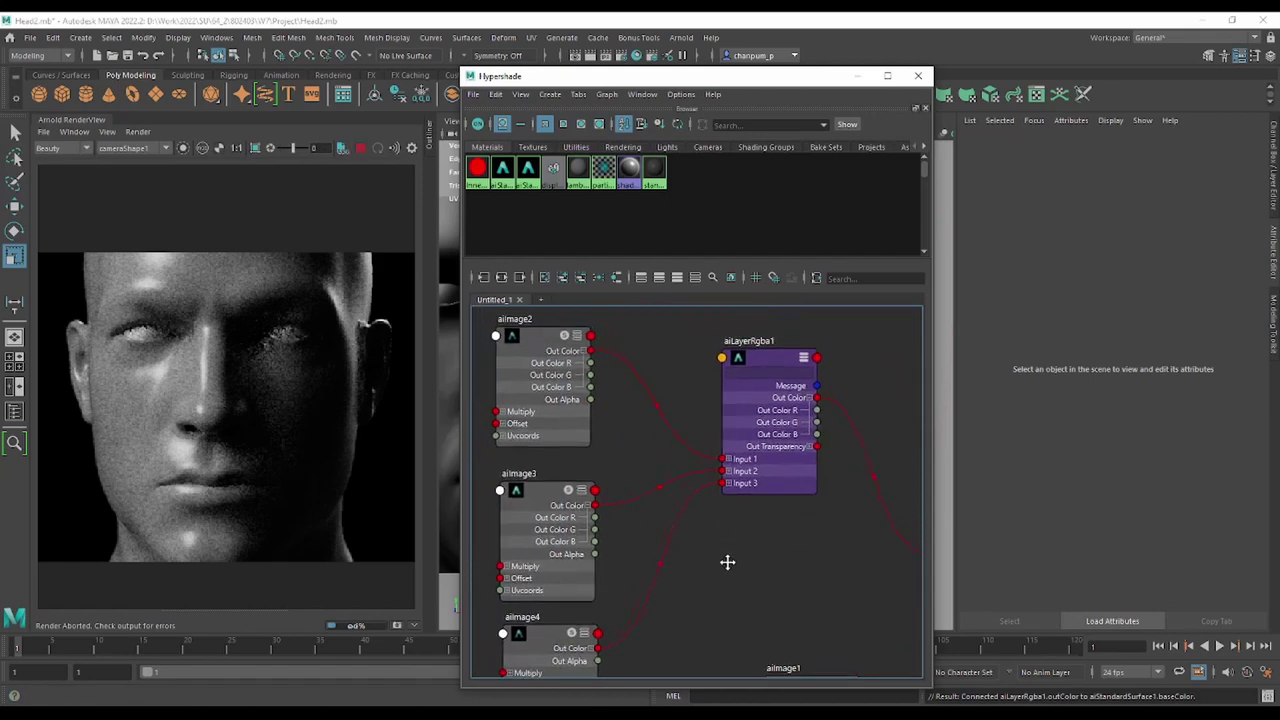
click(768, 365)
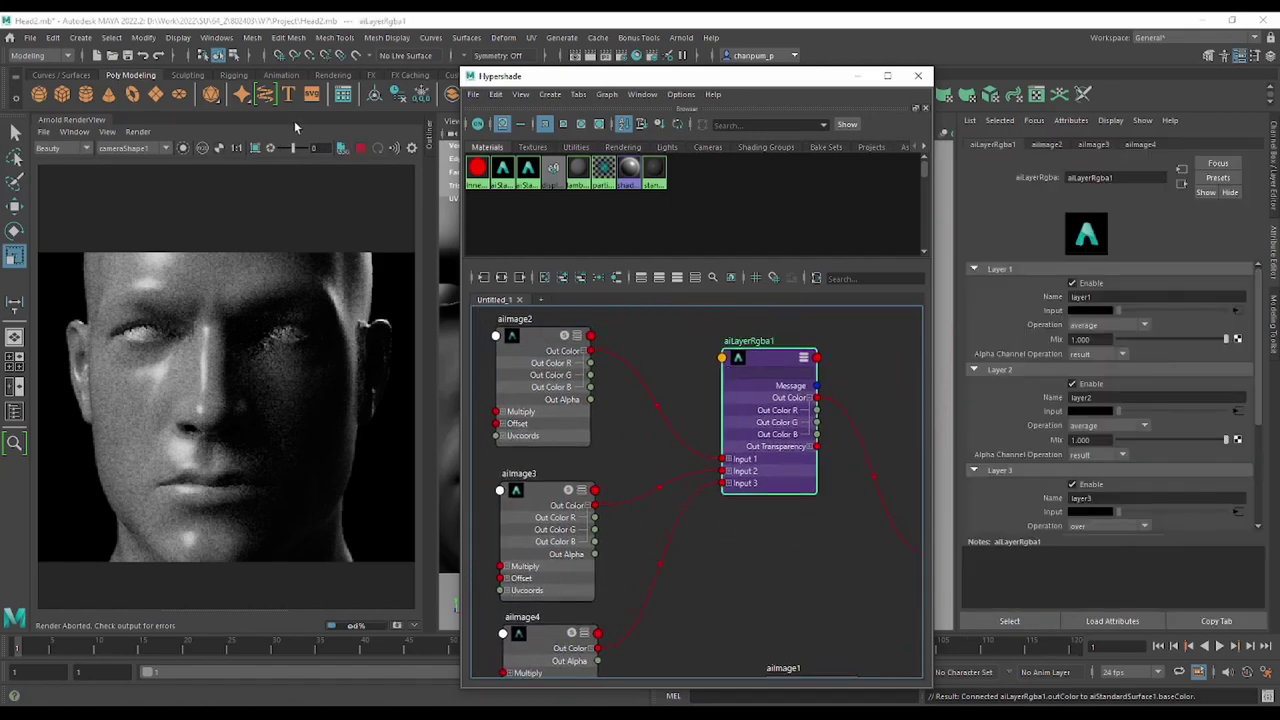
click(361, 148)
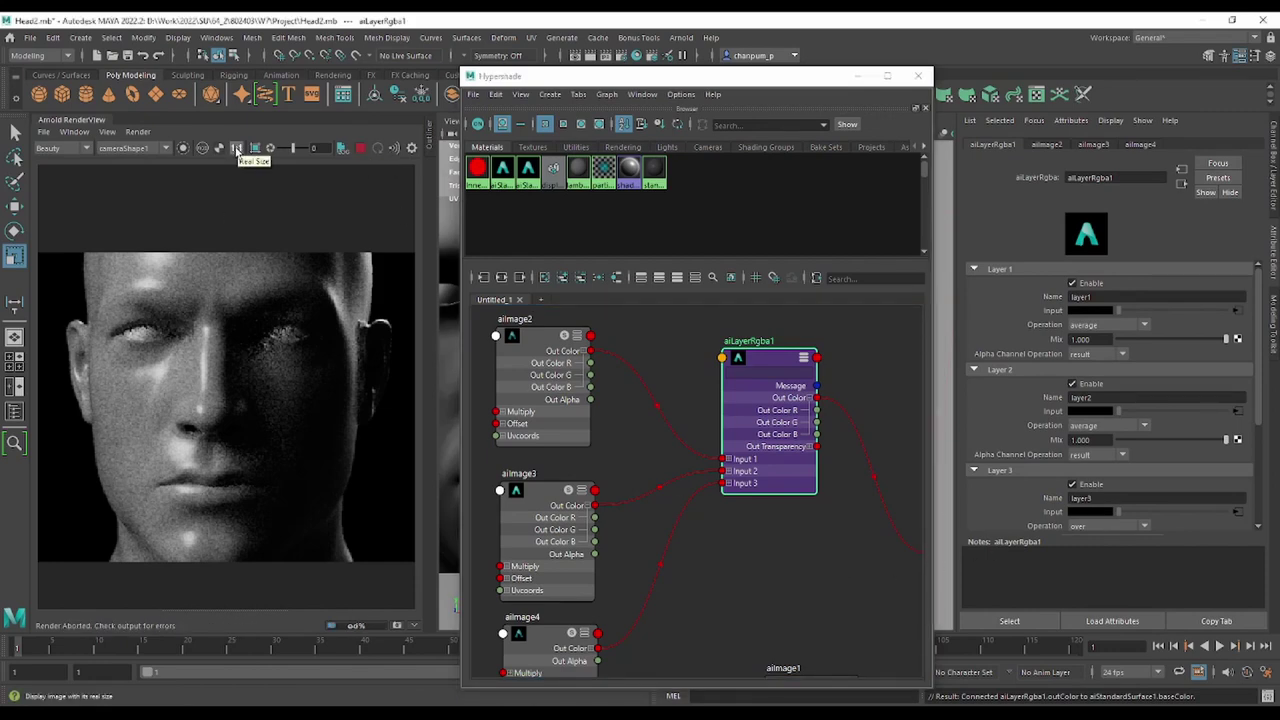
click(183, 149)
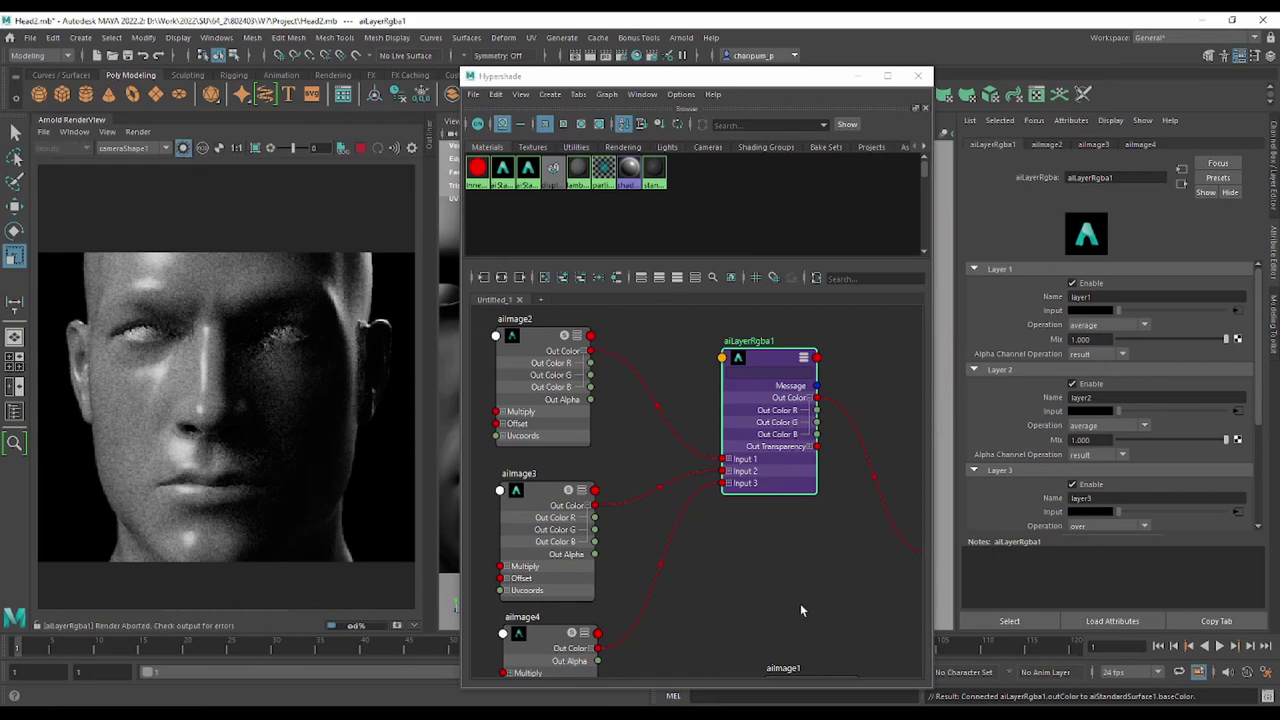
middle_drag(799, 601, 720, 561)
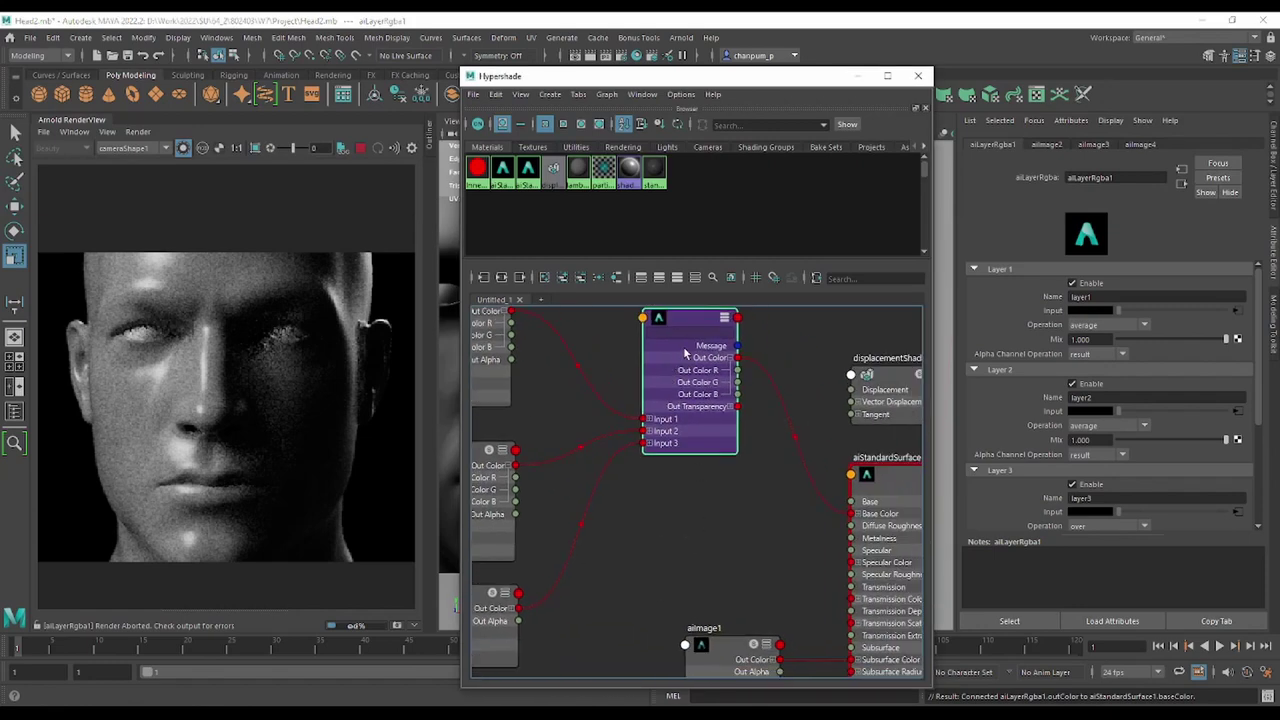
Connect aiImage2's Out Color directly to aiStandardSurface1 Base Color.
scroll(689, 497, down, 2)
scroll(596, 445, down, 3)
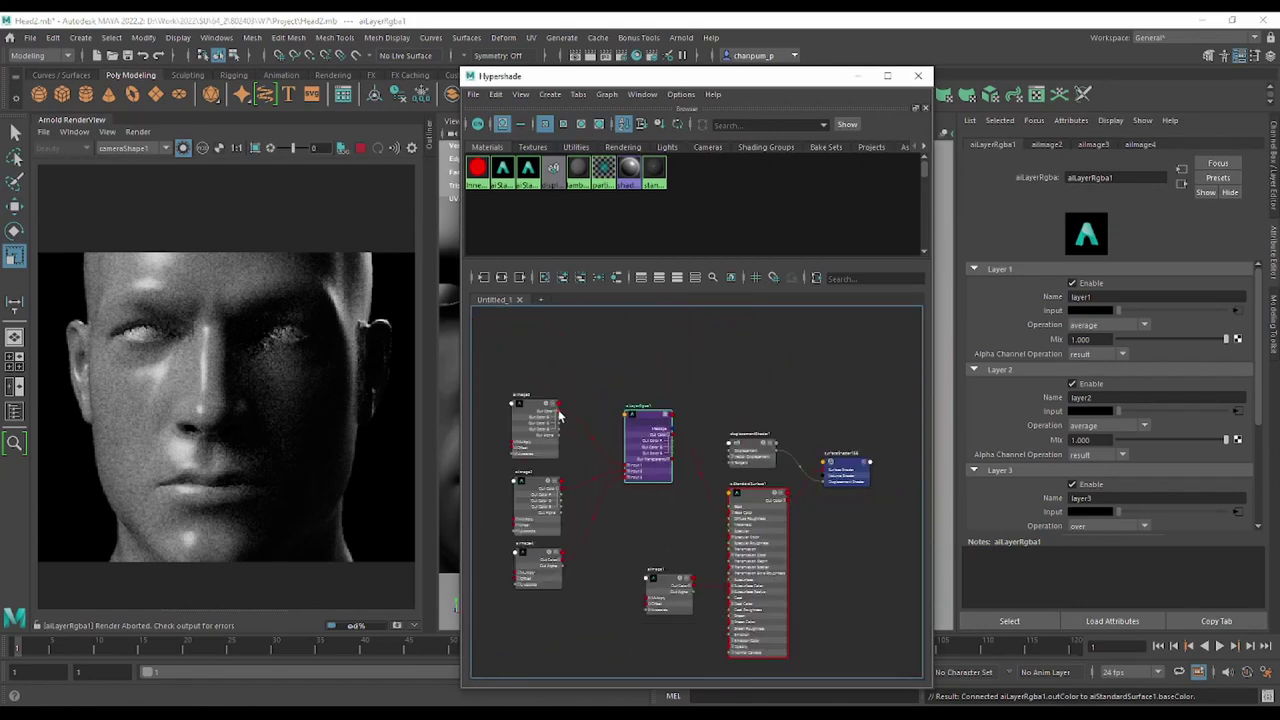
drag(559, 413, 730, 510)
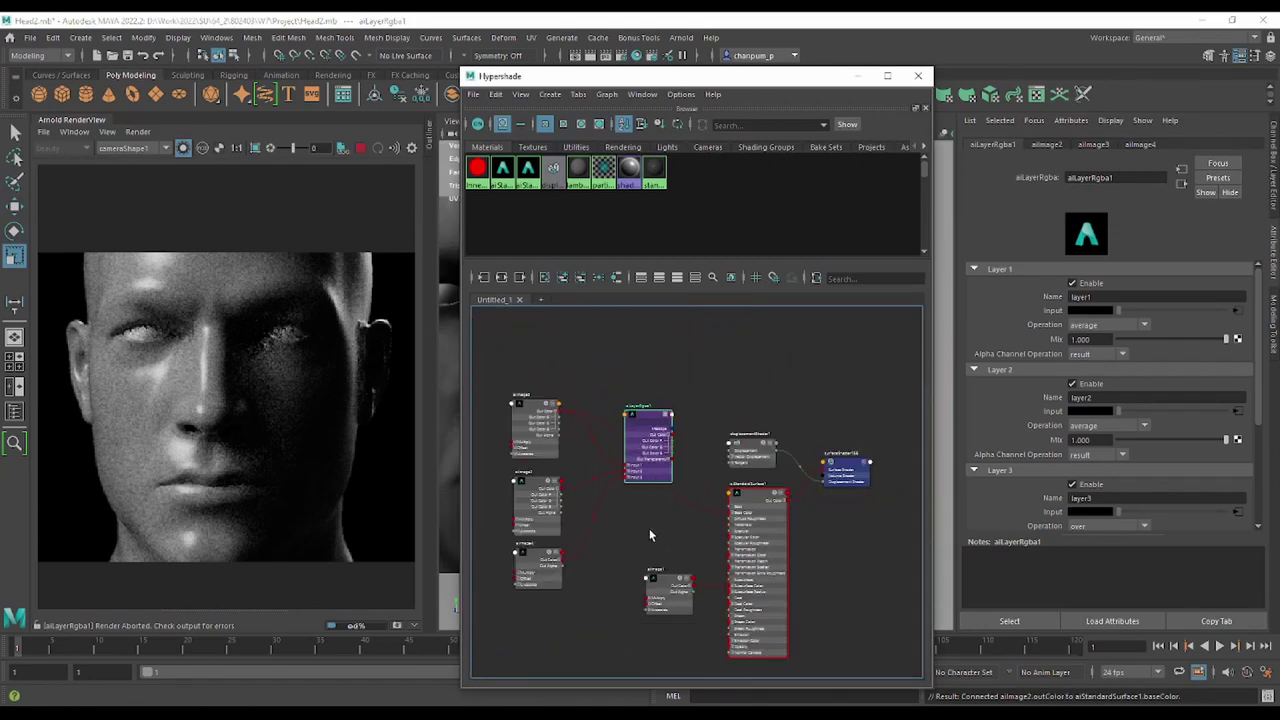
scroll(649, 532, up, 3)
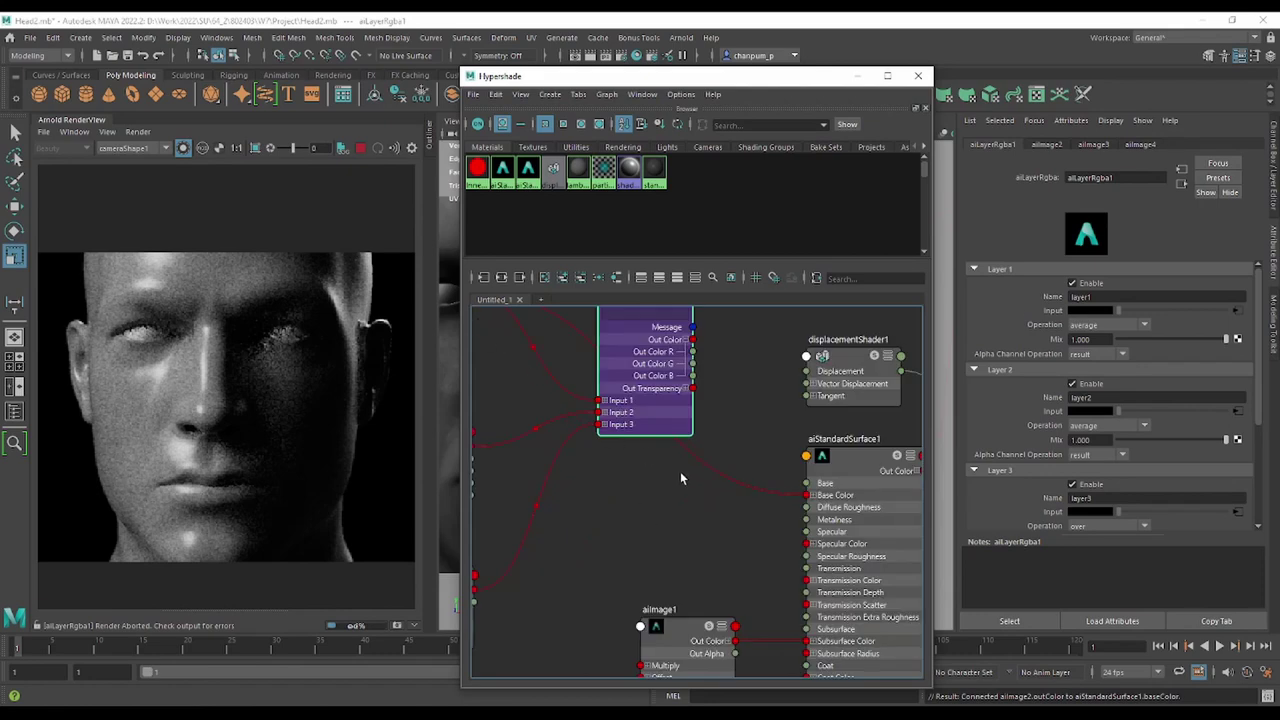
scroll(685, 490, down, 2)
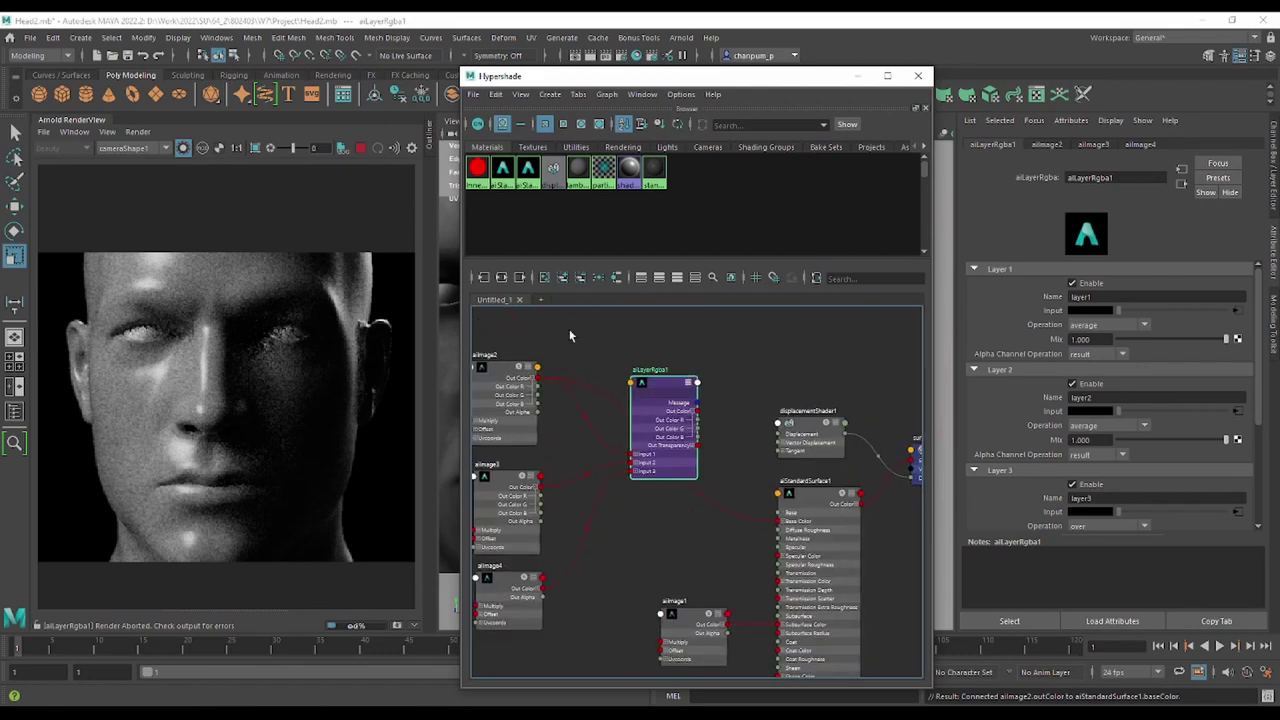
Select the aiLayerRgba1 node and delete it.
click(359, 150)
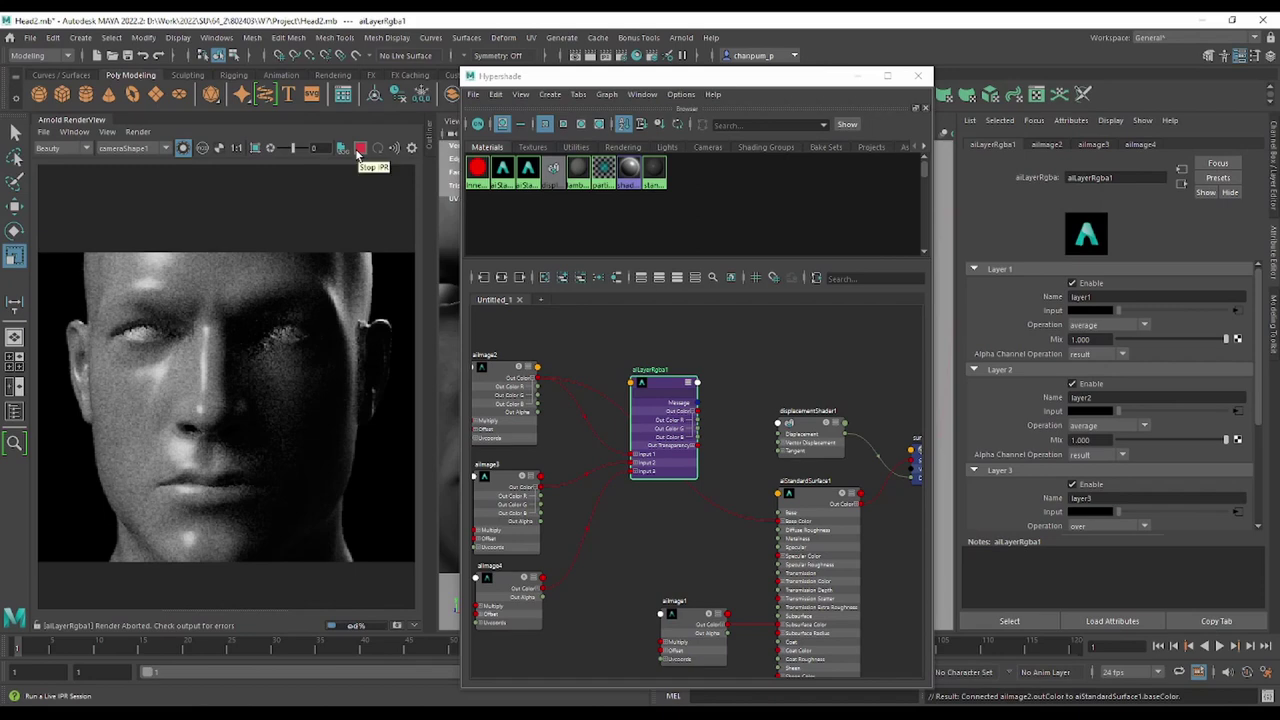
click(646, 505)
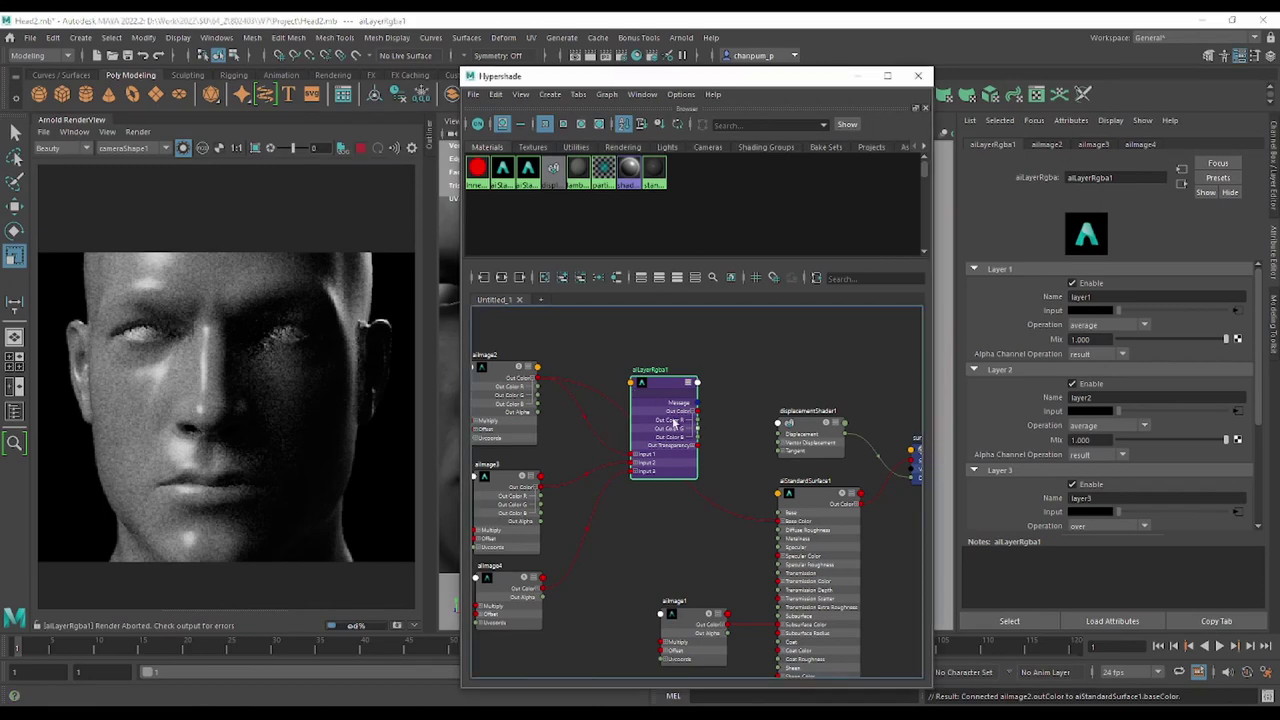
drag(676, 387, 639, 467)
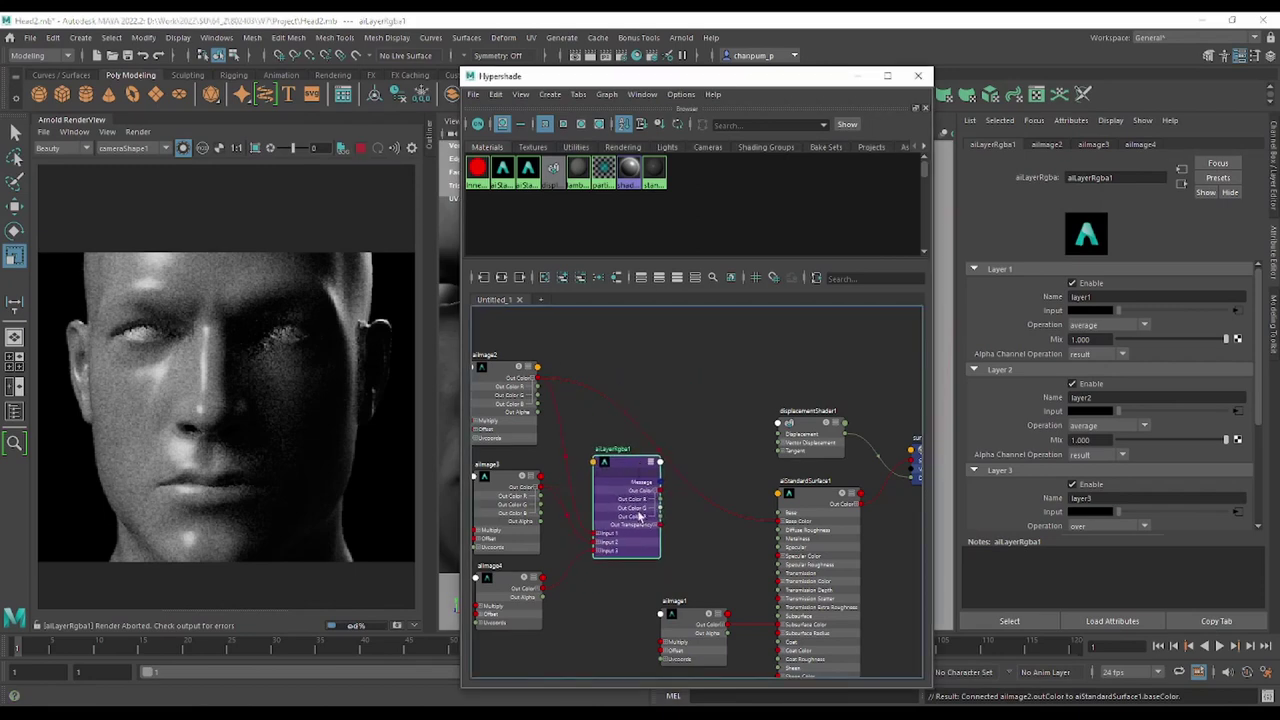
scroll(613, 510, up, 3)
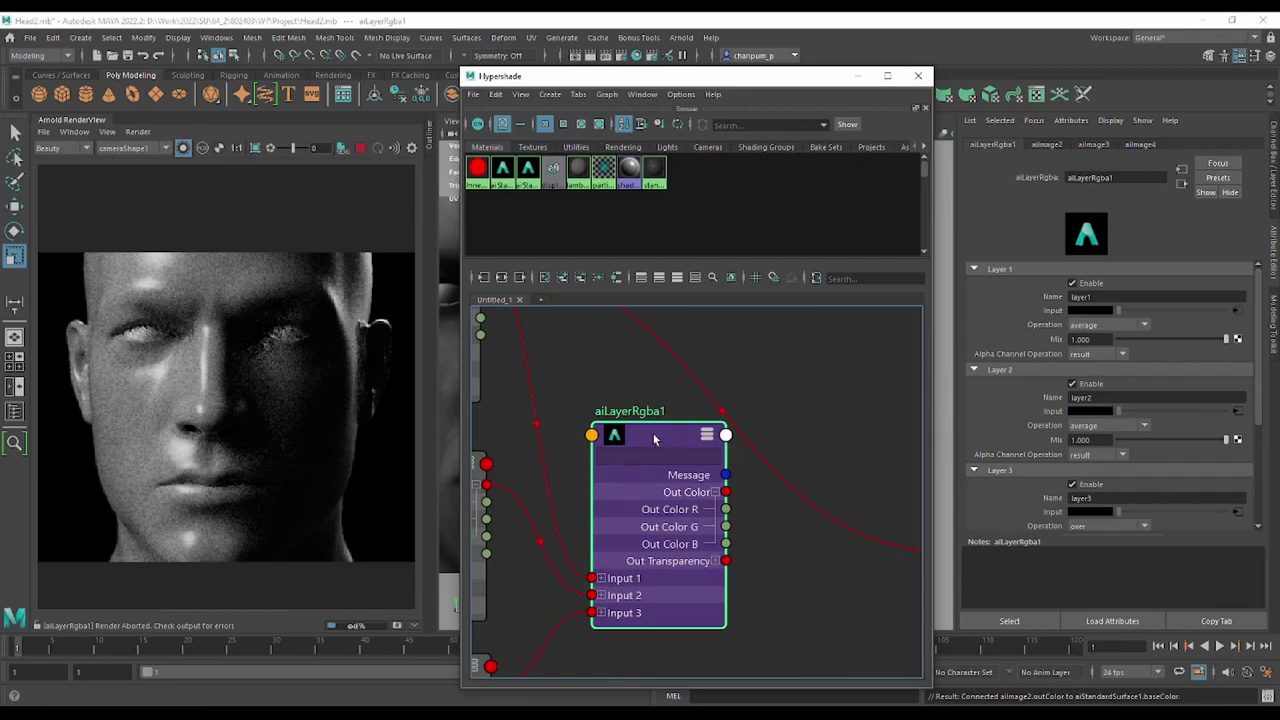
key(Delete)
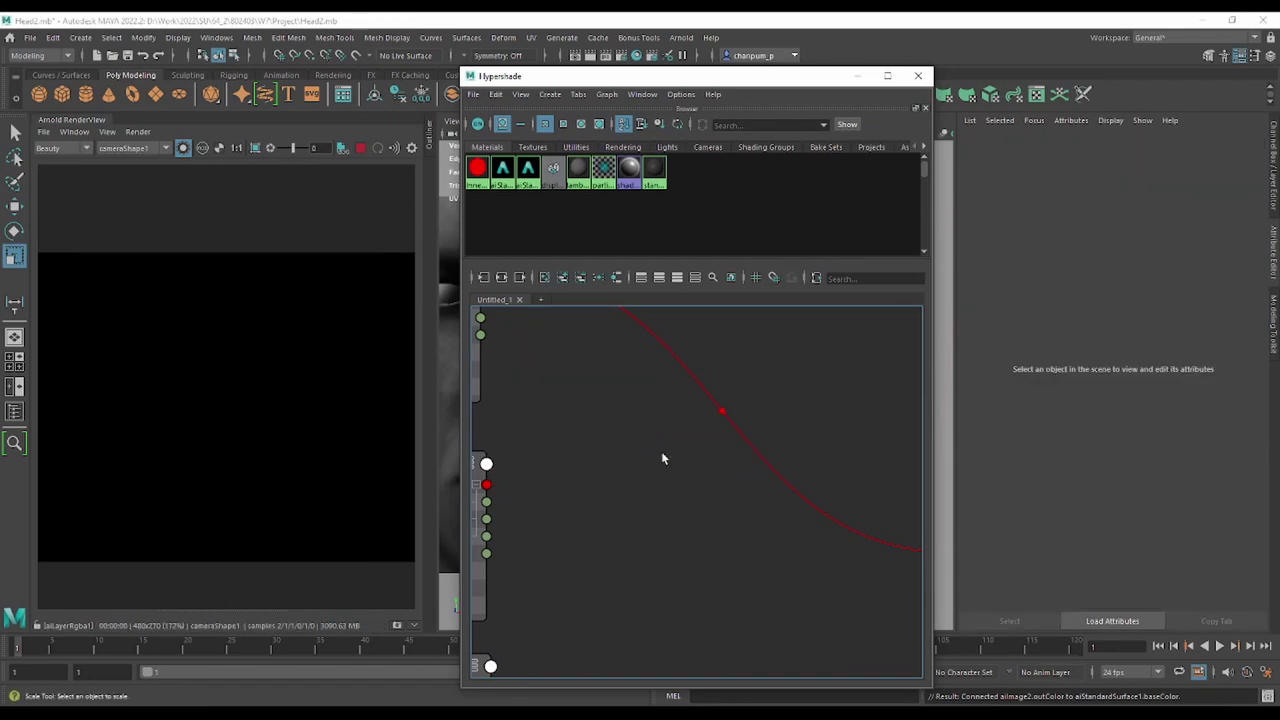
Frame the graph, check aiImage2's texture file, and re-render the head with IPR.
key(a)
click(343, 148)
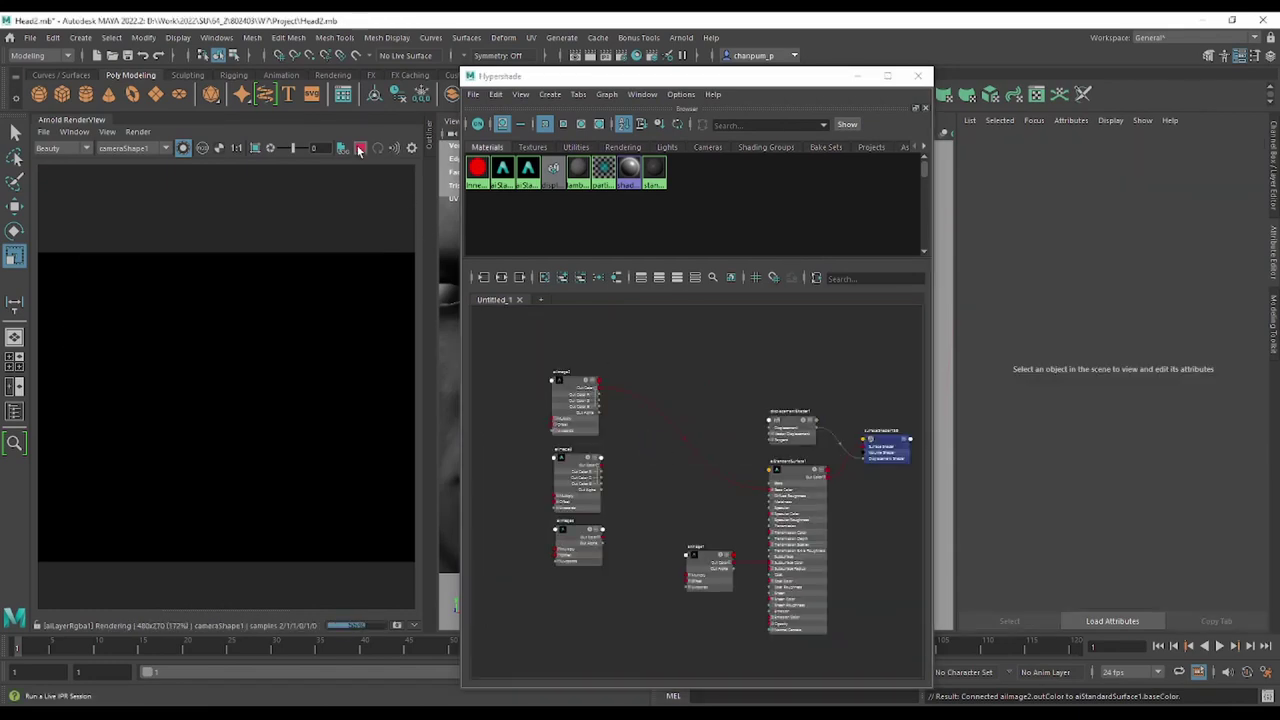
click(183, 149)
scroll(228, 363, up, 2)
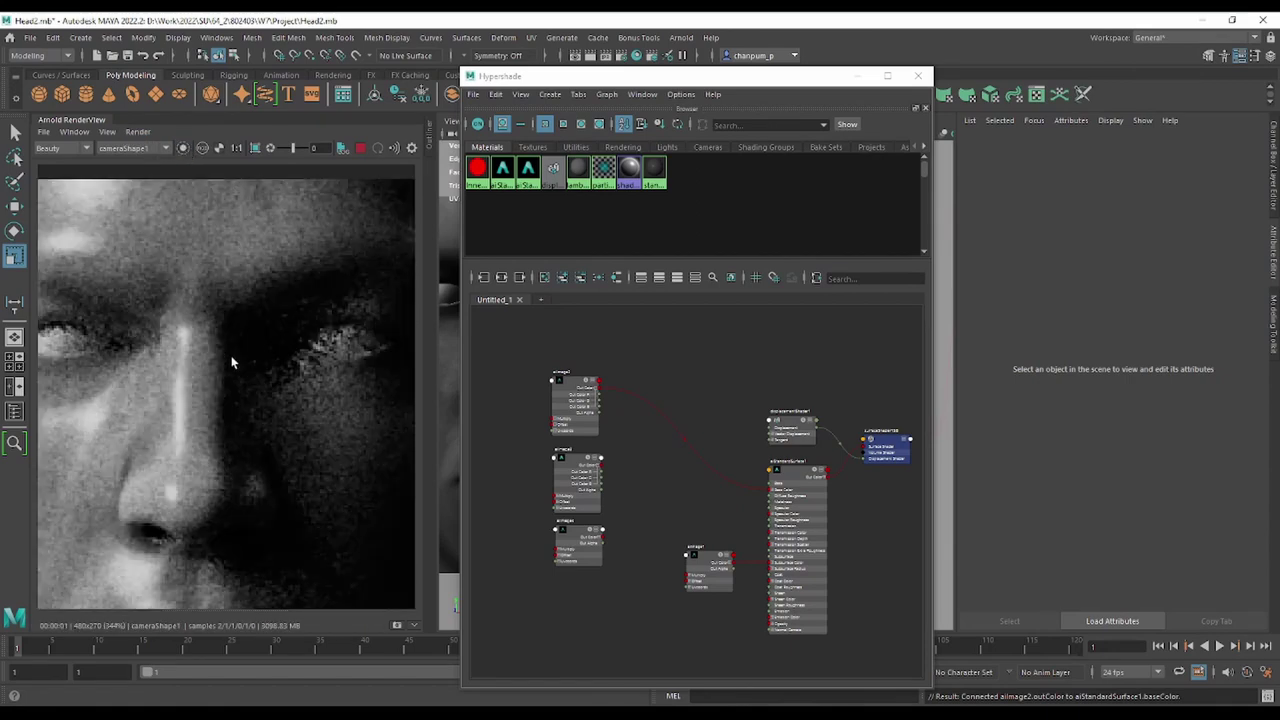
click(553, 380)
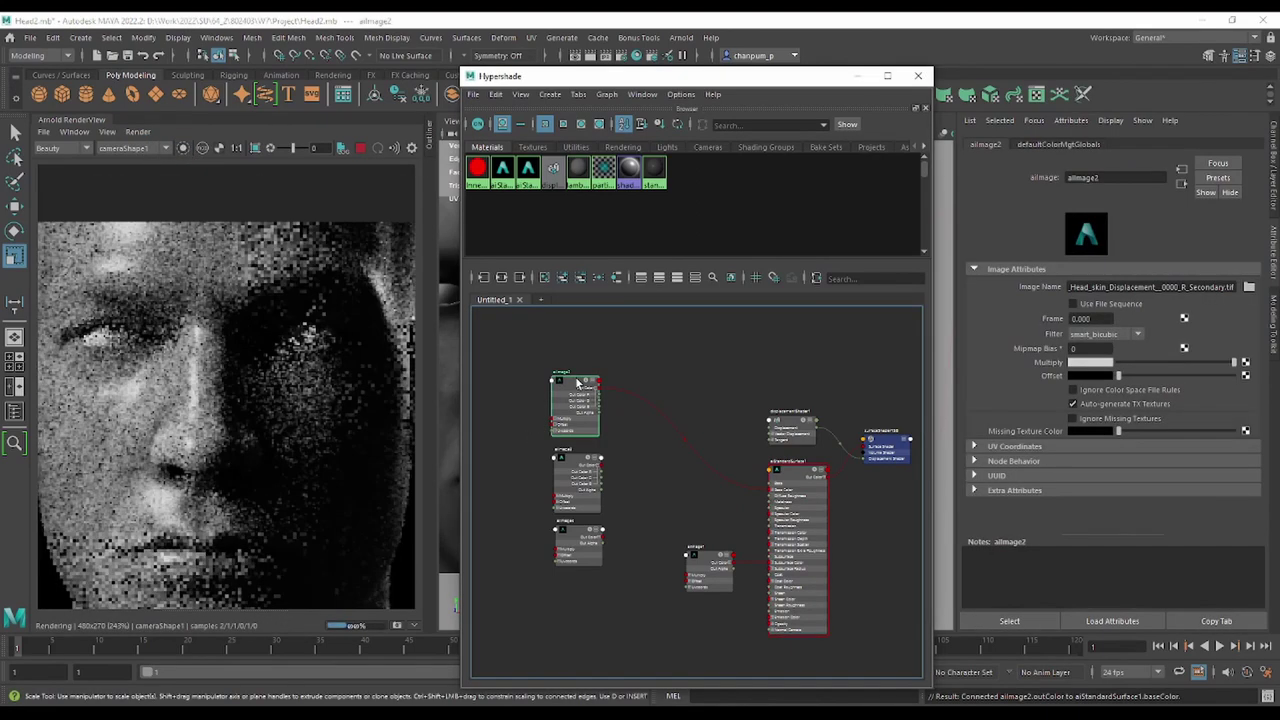
scroll(223, 400, down, 5)
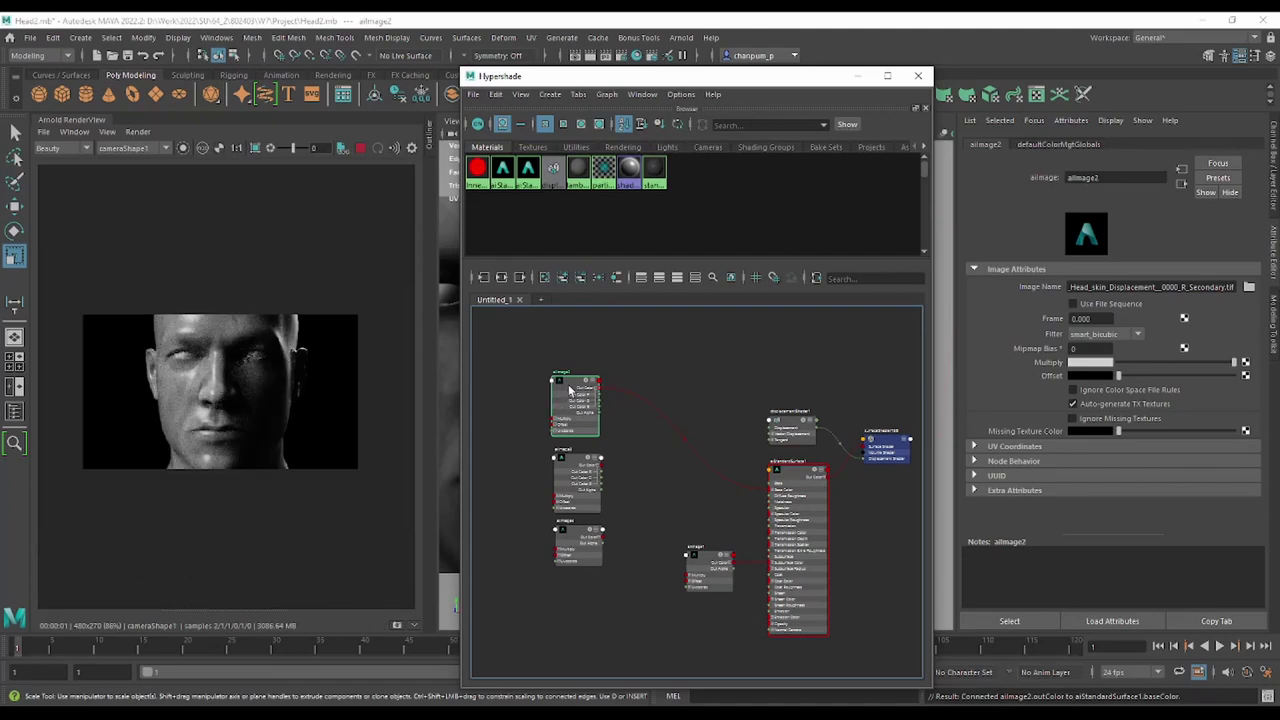
click(182, 147)
scroll(275, 393, up, 3)
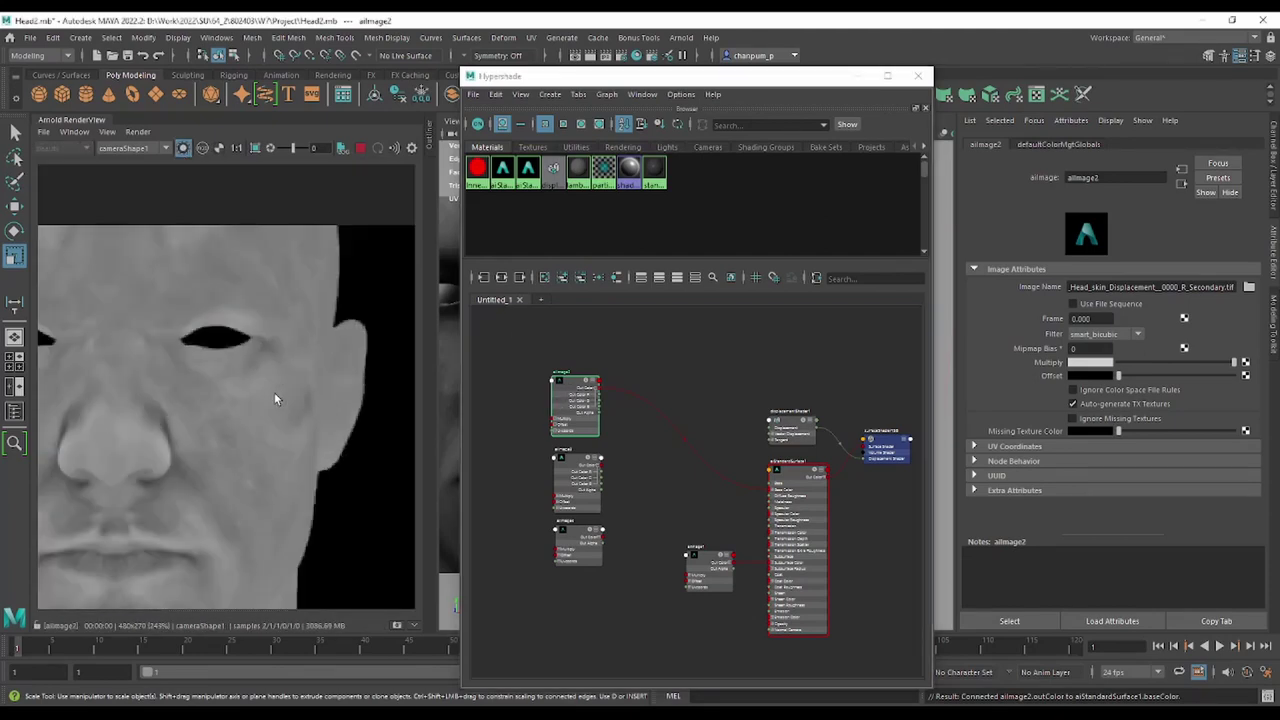
Create a new aiLayerRgba node from the Tab search 'ailayer' and position it.
key(Tab)
text(ai)
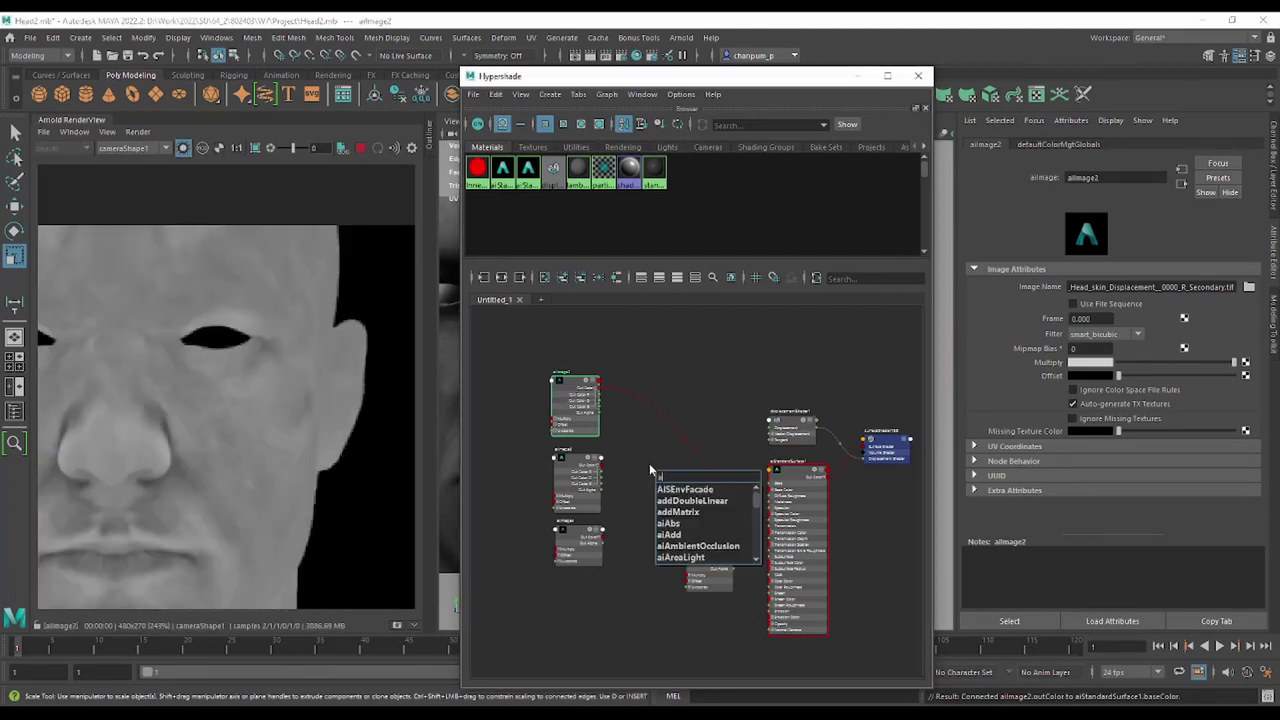
text(la)
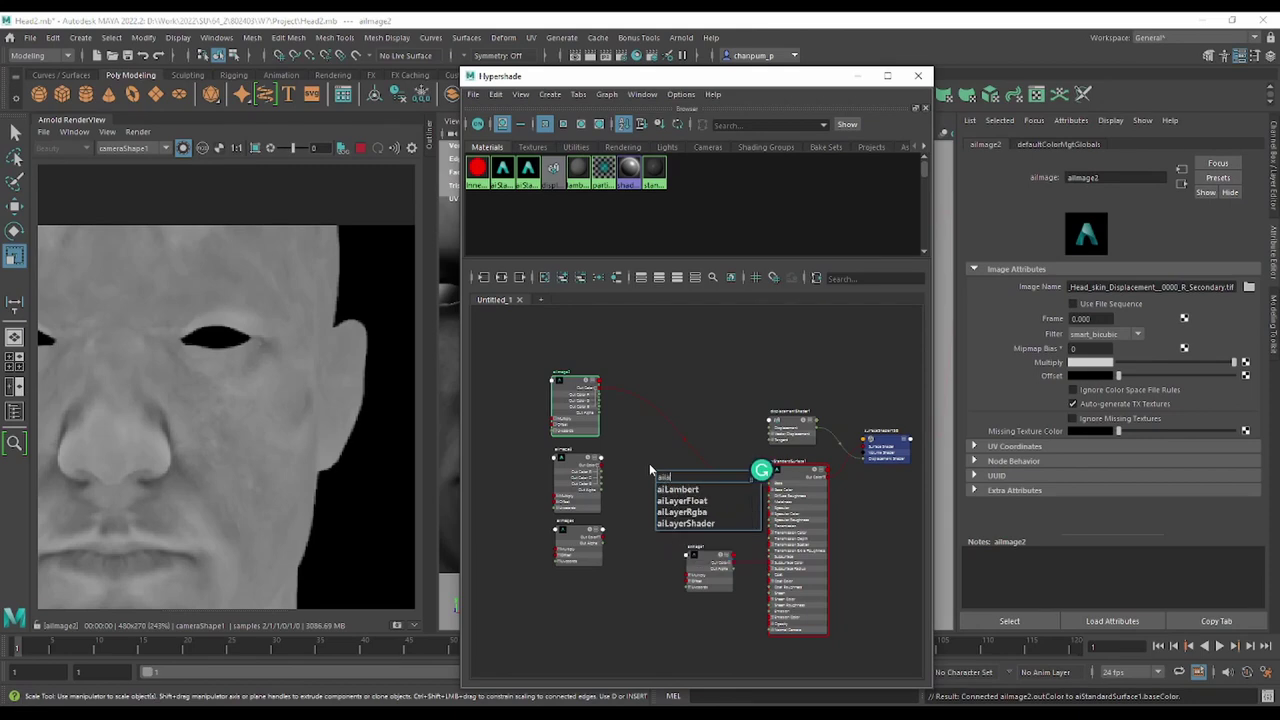
text(yer)
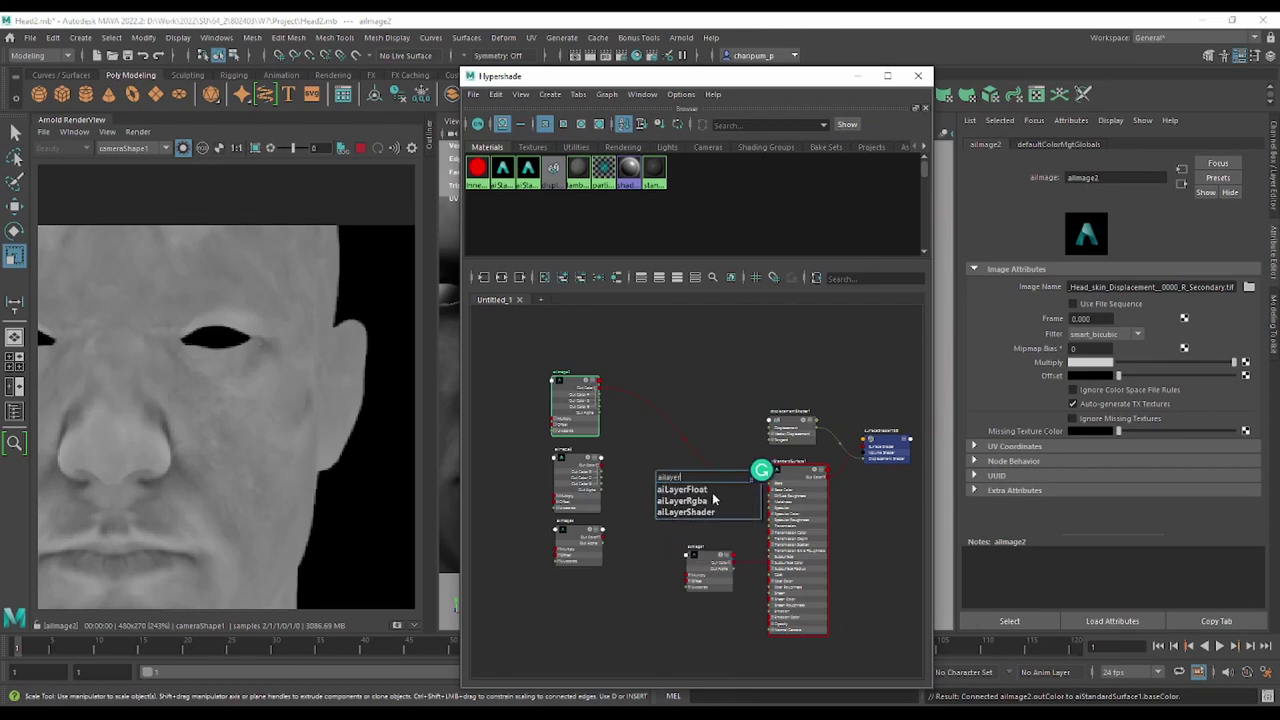
click(705, 500)
key(f)
drag(670, 500, 721, 380)
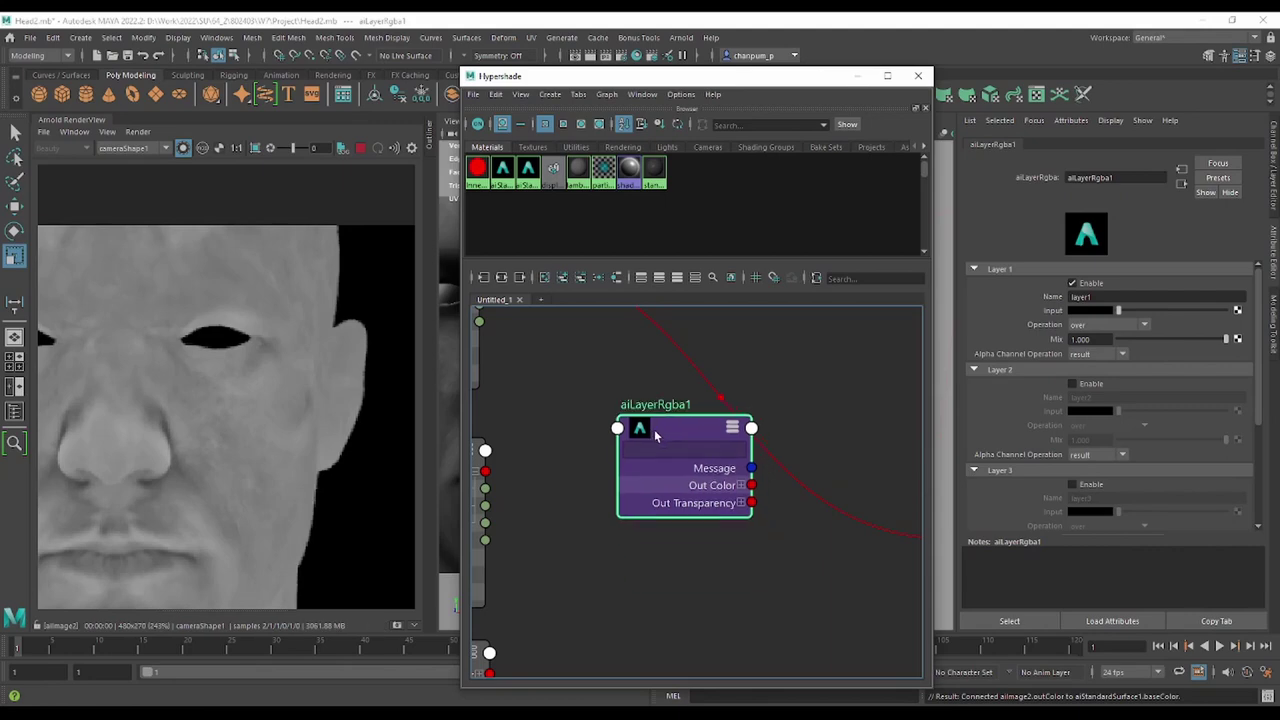
Enable layers 2 and 3 on aiLayerRgba1 and reposition the node.
scroll(717, 457, down, 2)
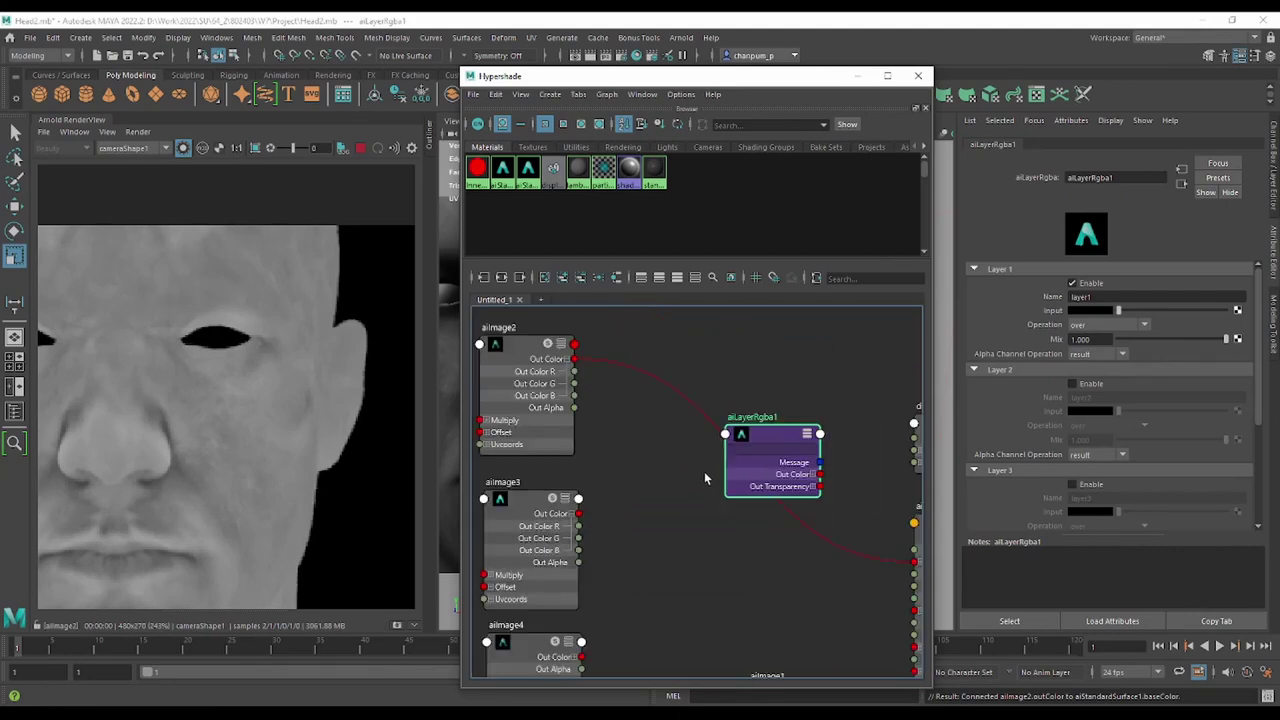
scroll(704, 471, down, 3)
scroll(704, 471, up, 3)
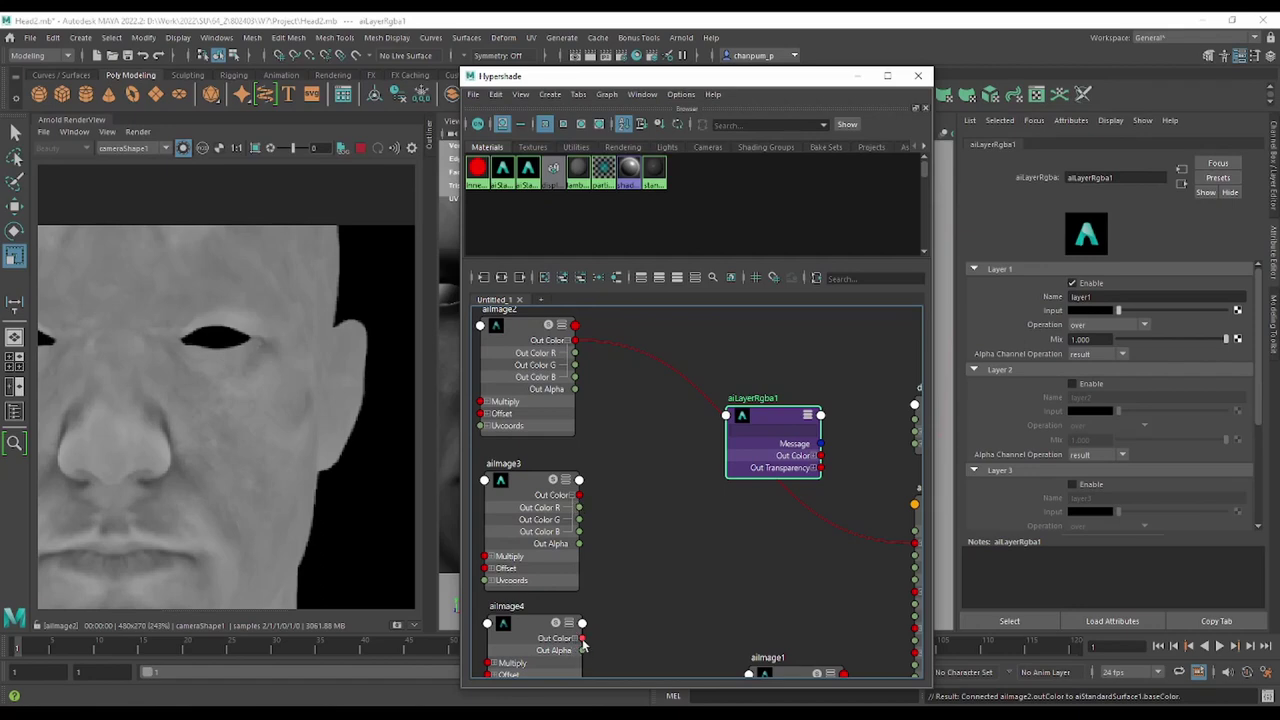
drag(583, 641, 708, 565)
click(1073, 383)
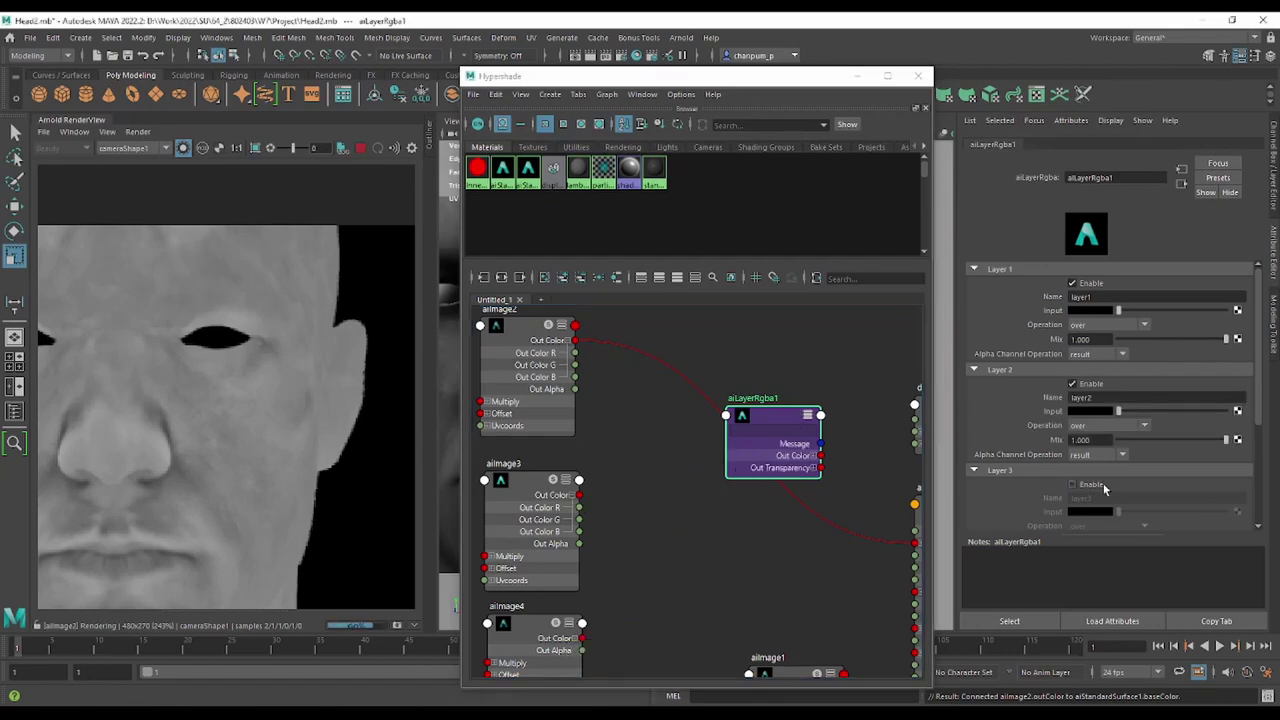
click(1073, 484)
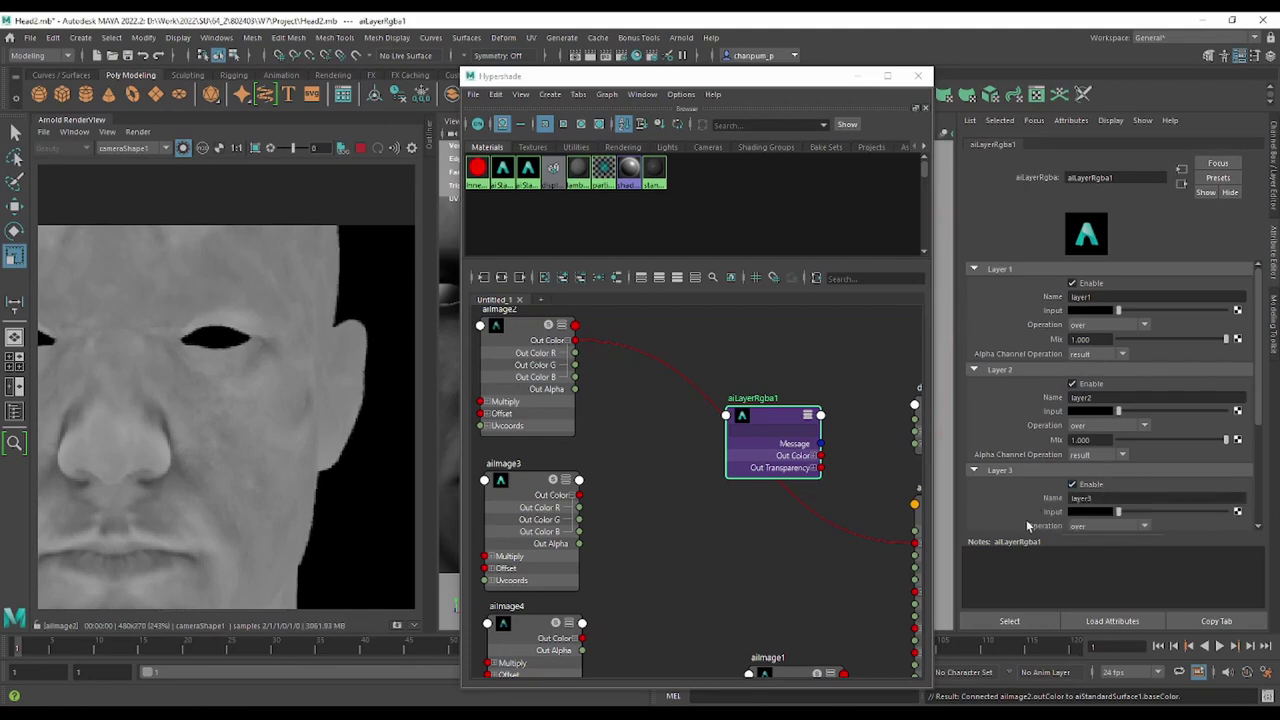
click(777, 431)
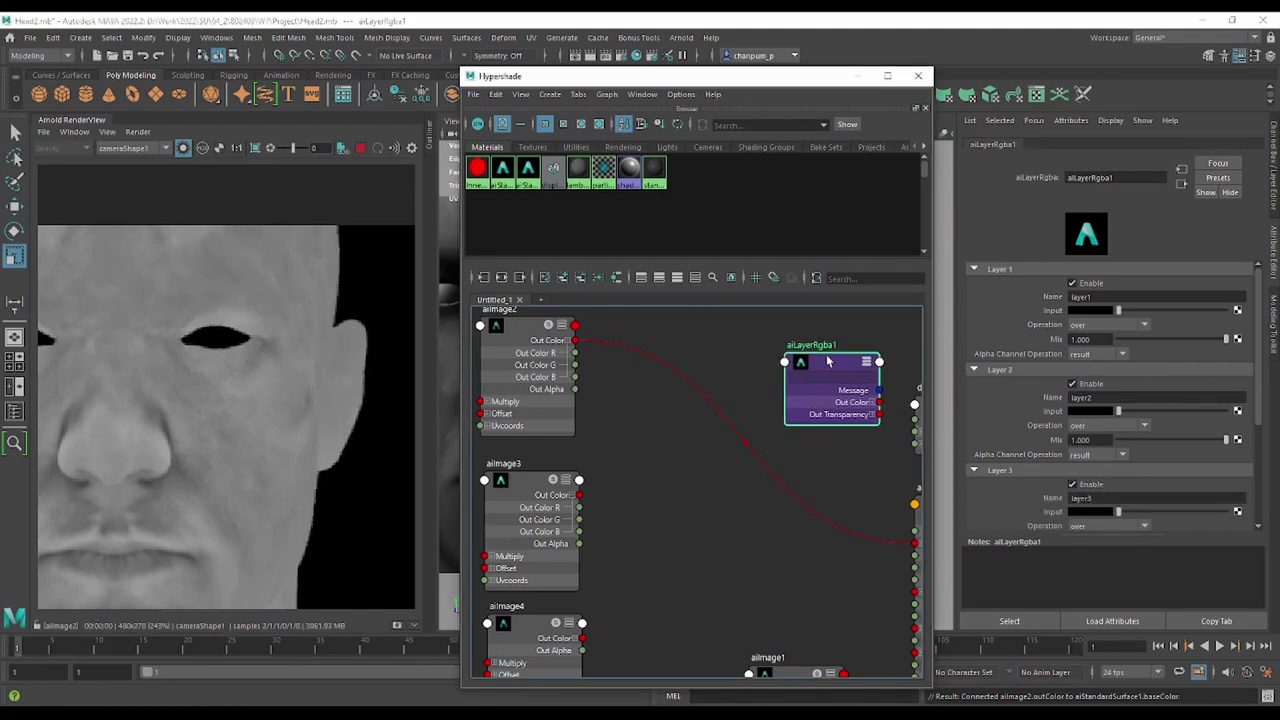
drag(800, 425, 815, 378)
Connect aiImage2, aiImage3 and aiImage4 Out Colors to aiLayerRgba1 Inputs 1, 2 and 3.
drag(575, 341, 694, 390)
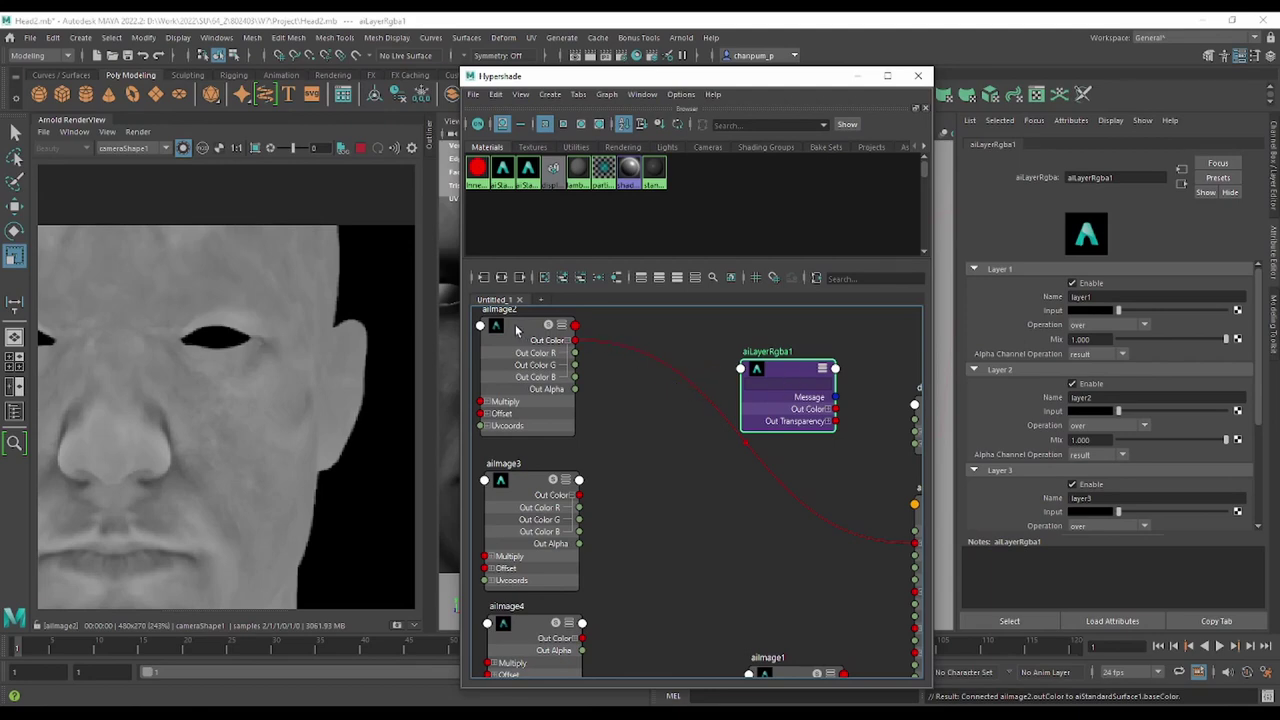
middle_drag(517, 330, 1072, 310)
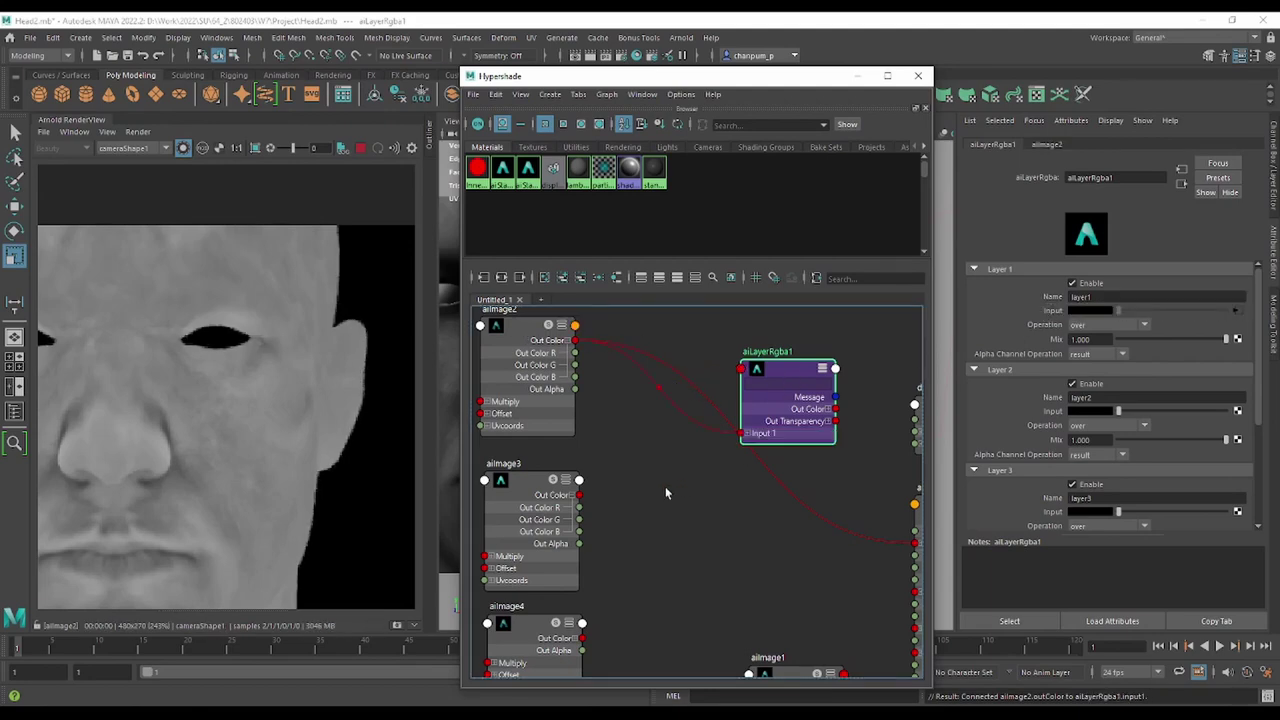
middle_drag(533, 490, 1057, 411)
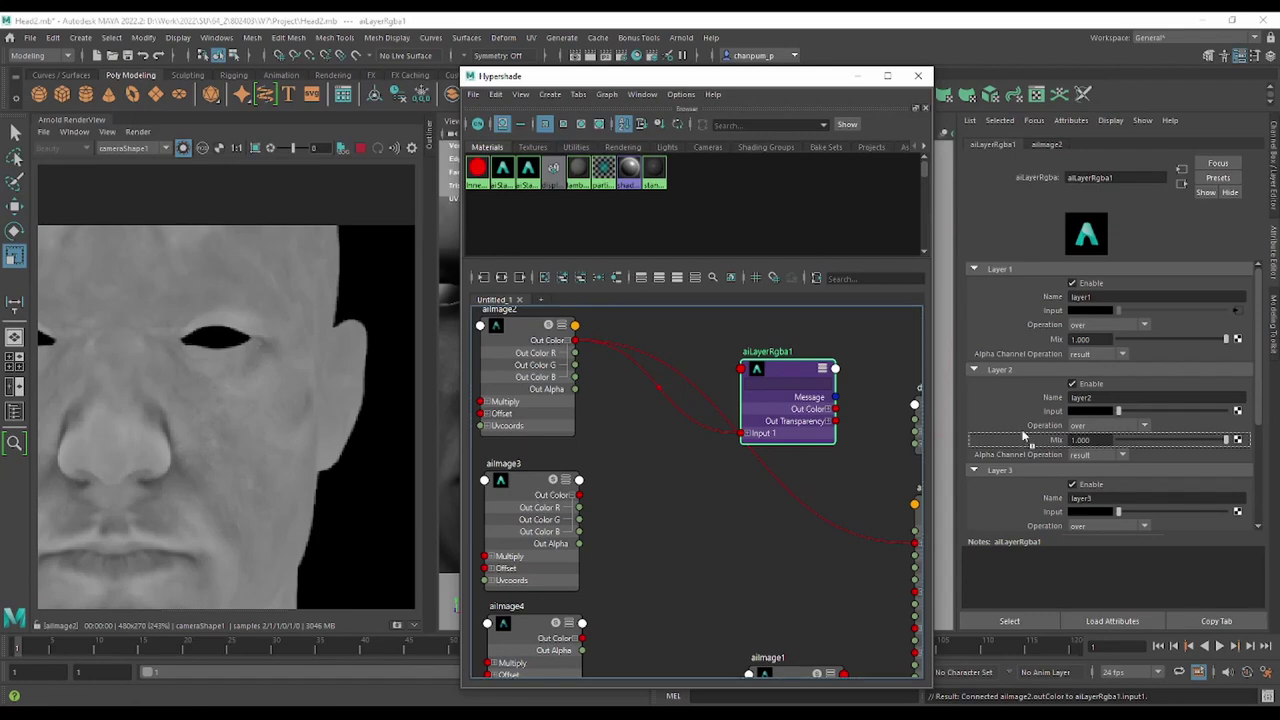
middle_drag(530, 628, 1065, 512)
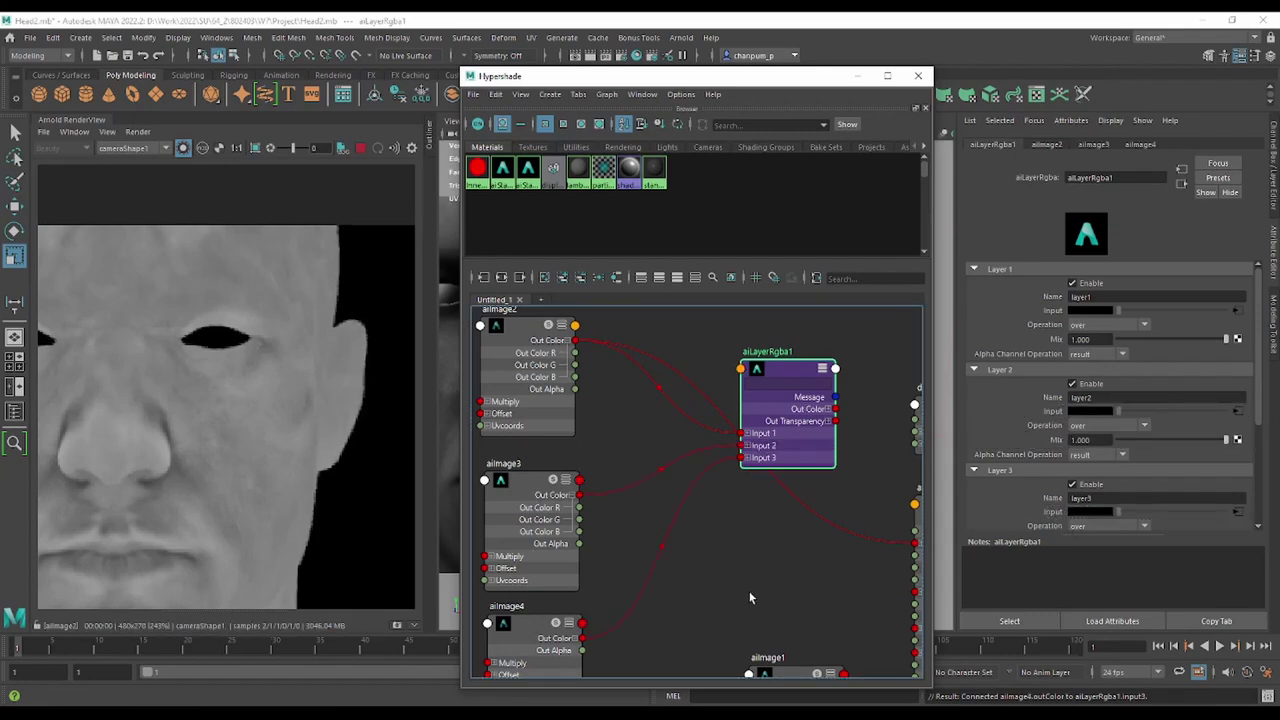
Link aiLayerRgba1's Out Color to aiStandardSurface1's Base Color.
alt+middle_drag(749, 591, 578, 554)
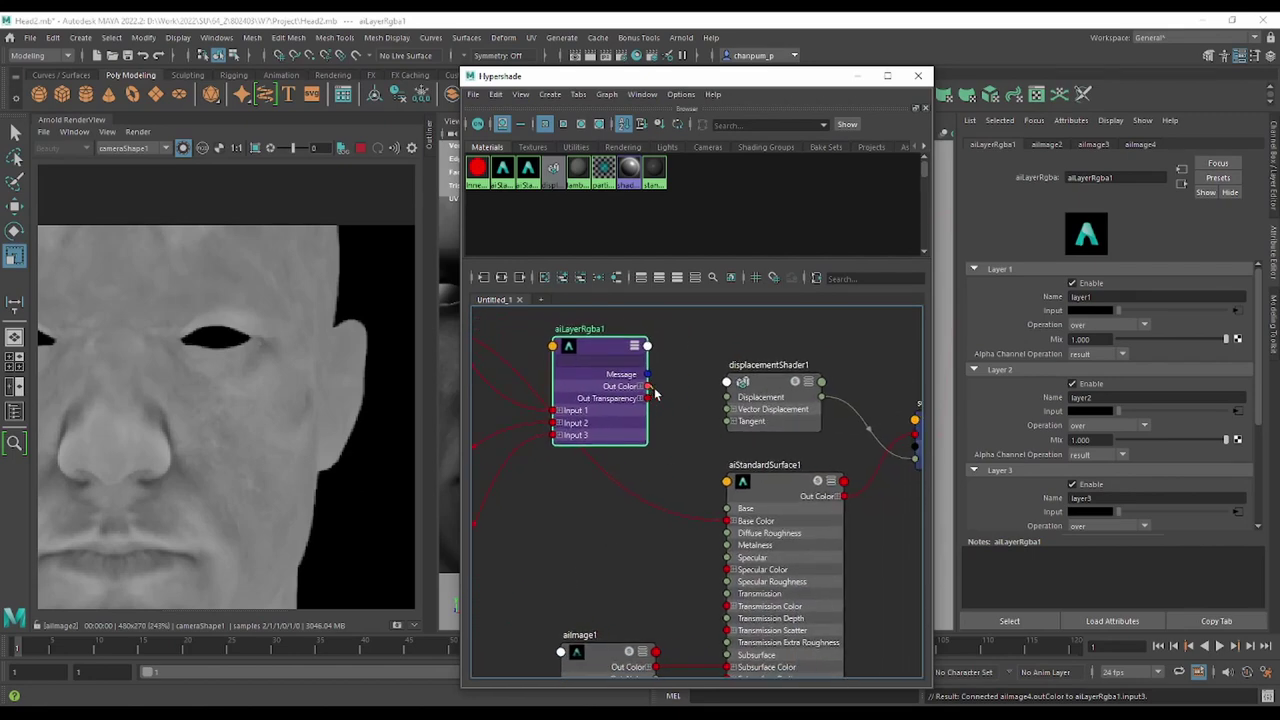
drag(653, 393, 730, 523)
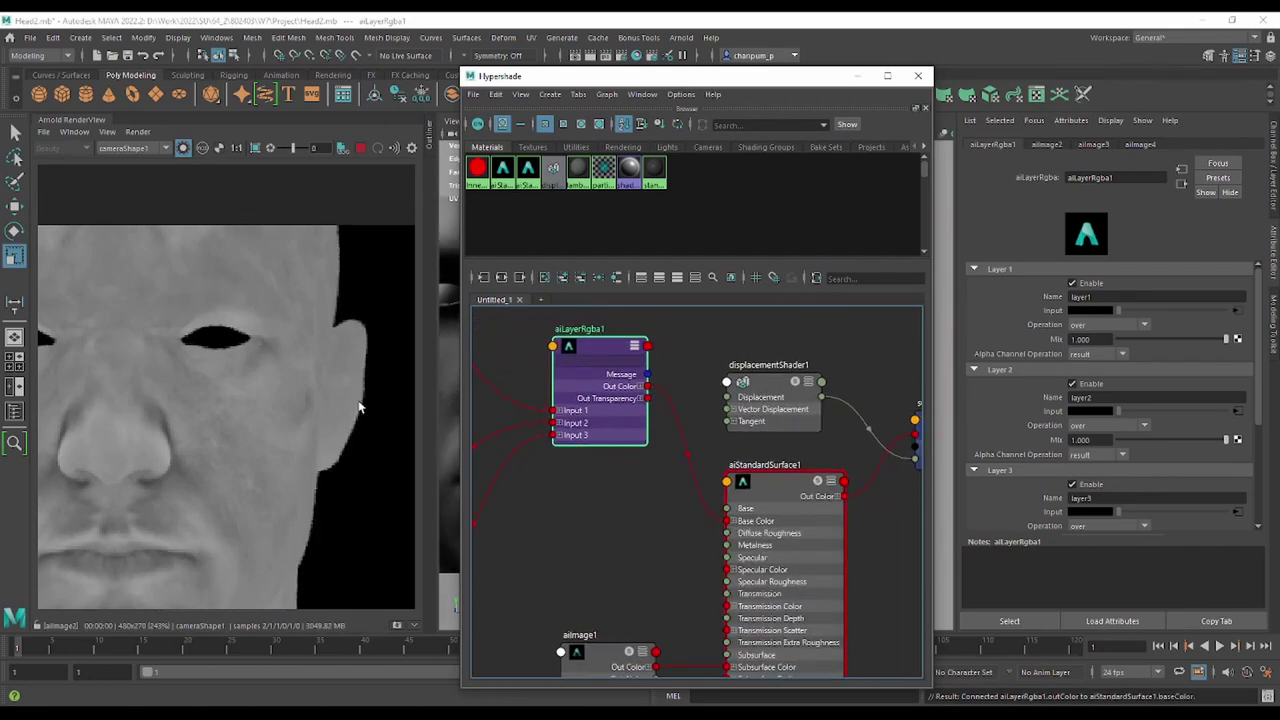
alt+middle_drag(574, 517, 806, 519)
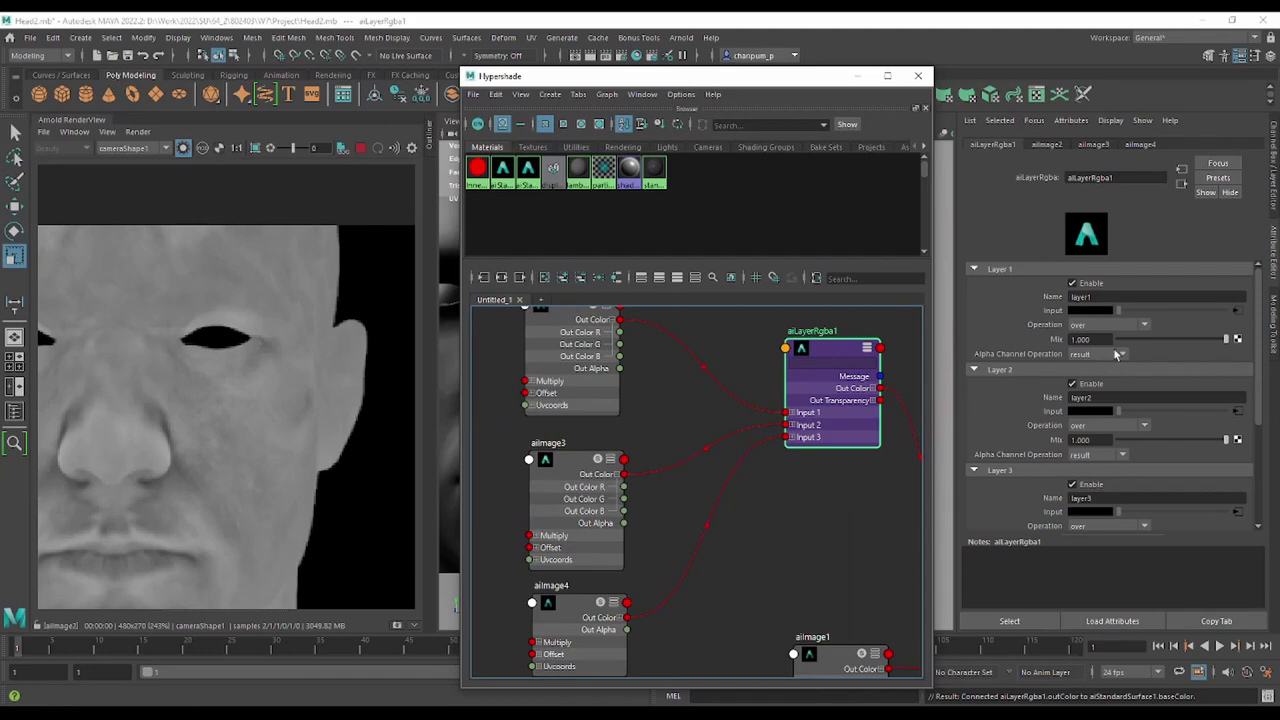
Set aiLayerRgba1's Layer 1 operation to average, then inspect the two aiImage nodes.
click(1099, 326)
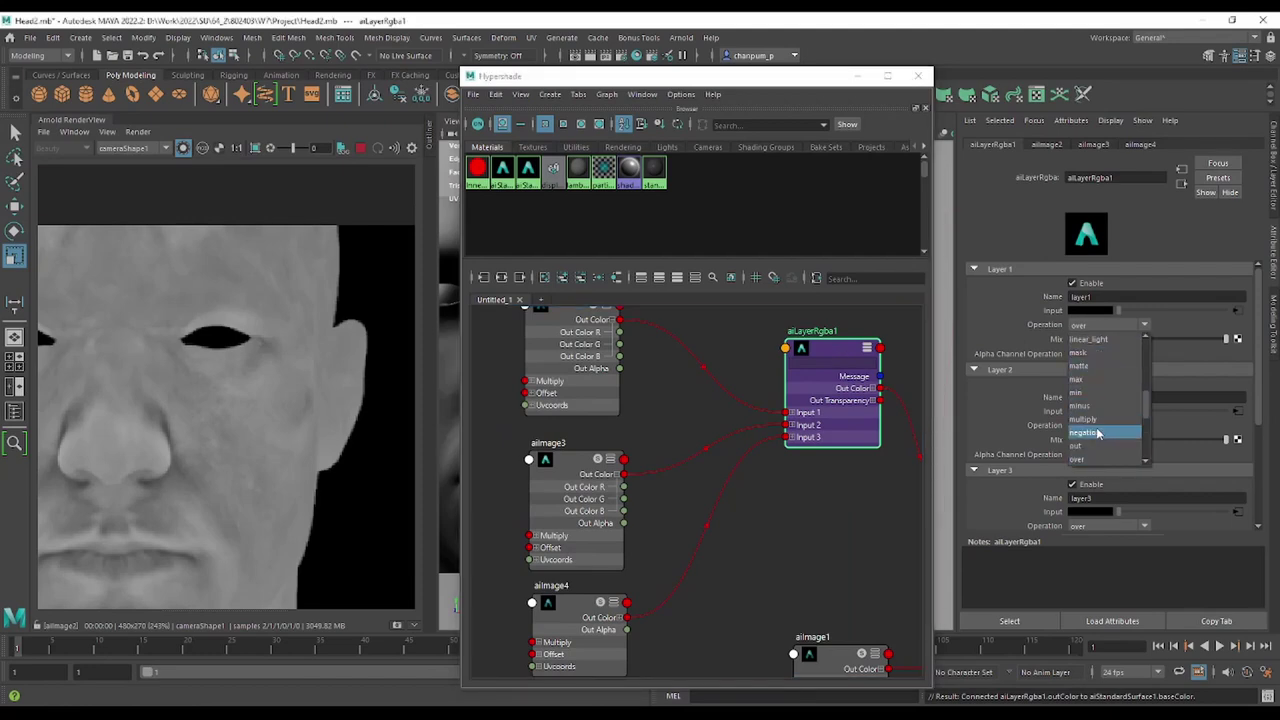
click(1084, 339)
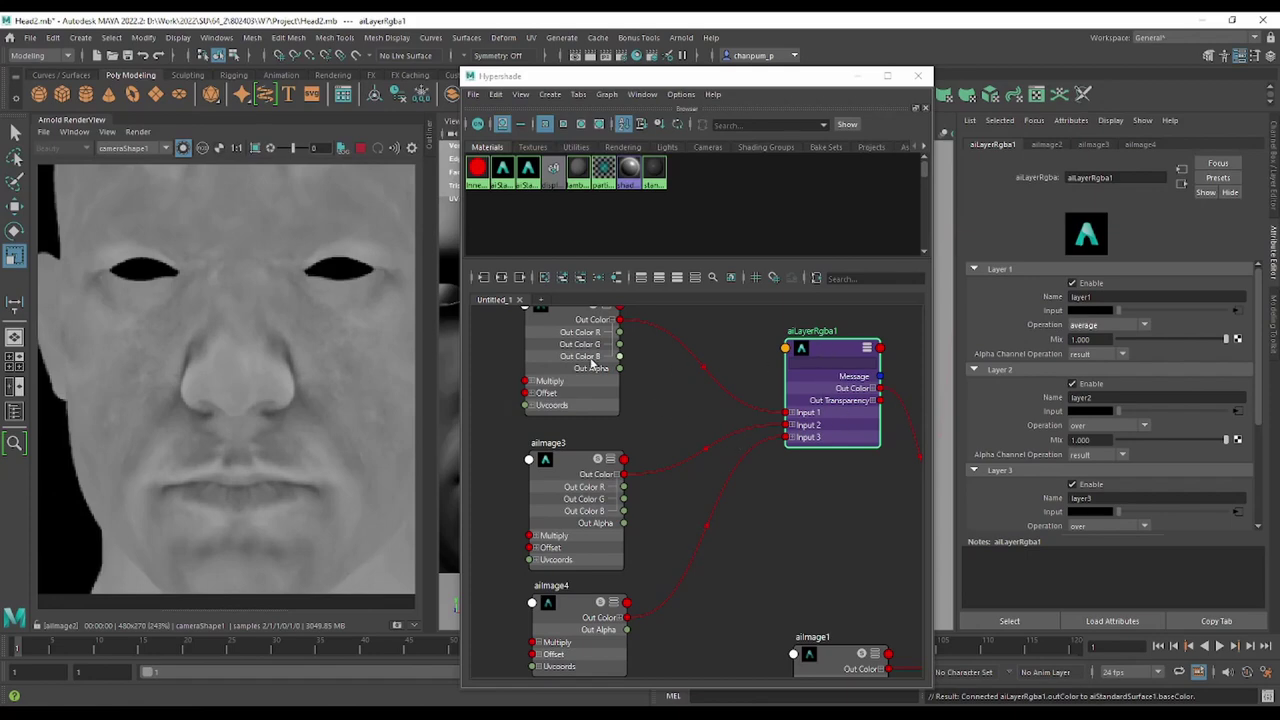
click(567, 332)
click(575, 470)
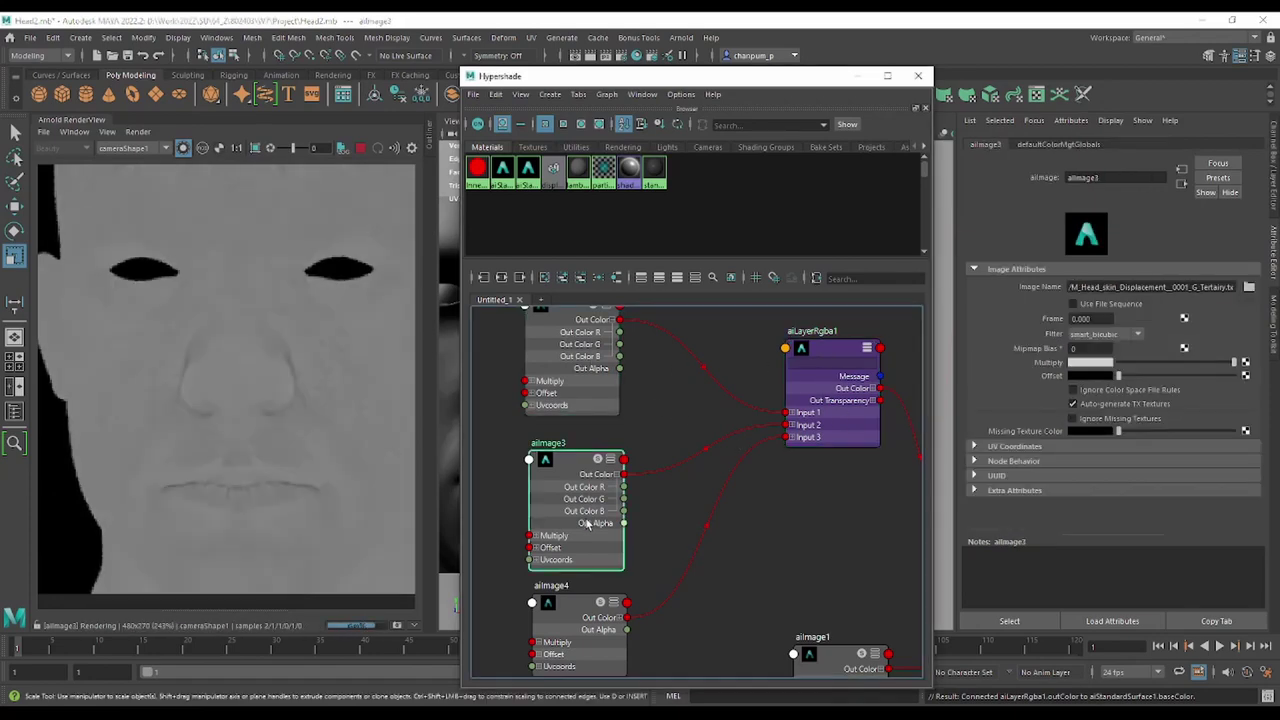
click(822, 356)
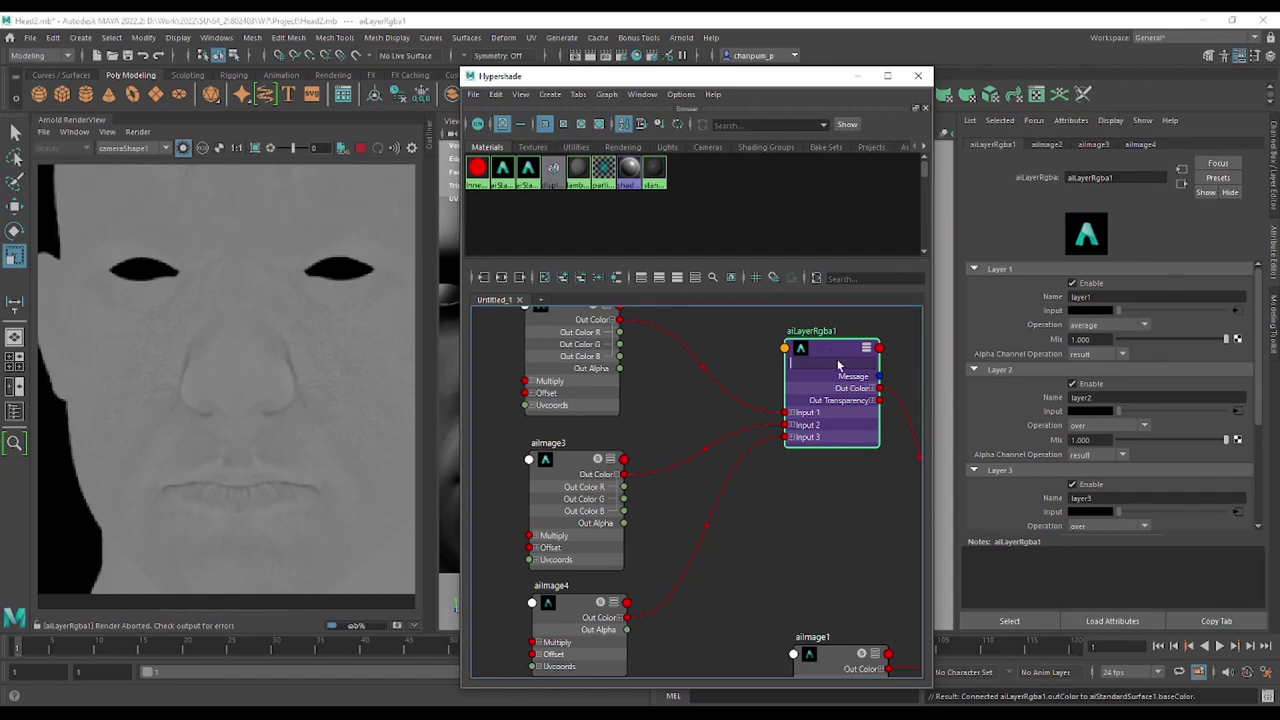
Delete aiLayerRgba1 and create a new aiComposite node in its place.
key(Delete)
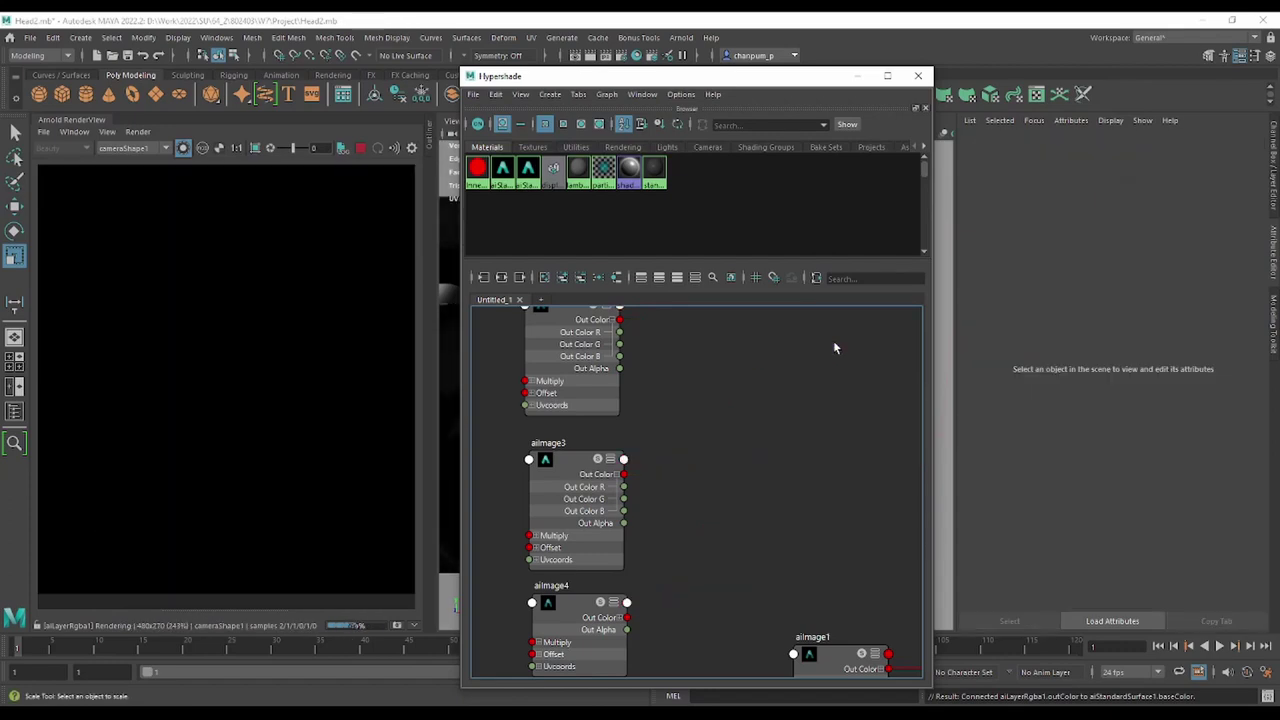
key(Tab)
text(aicom)
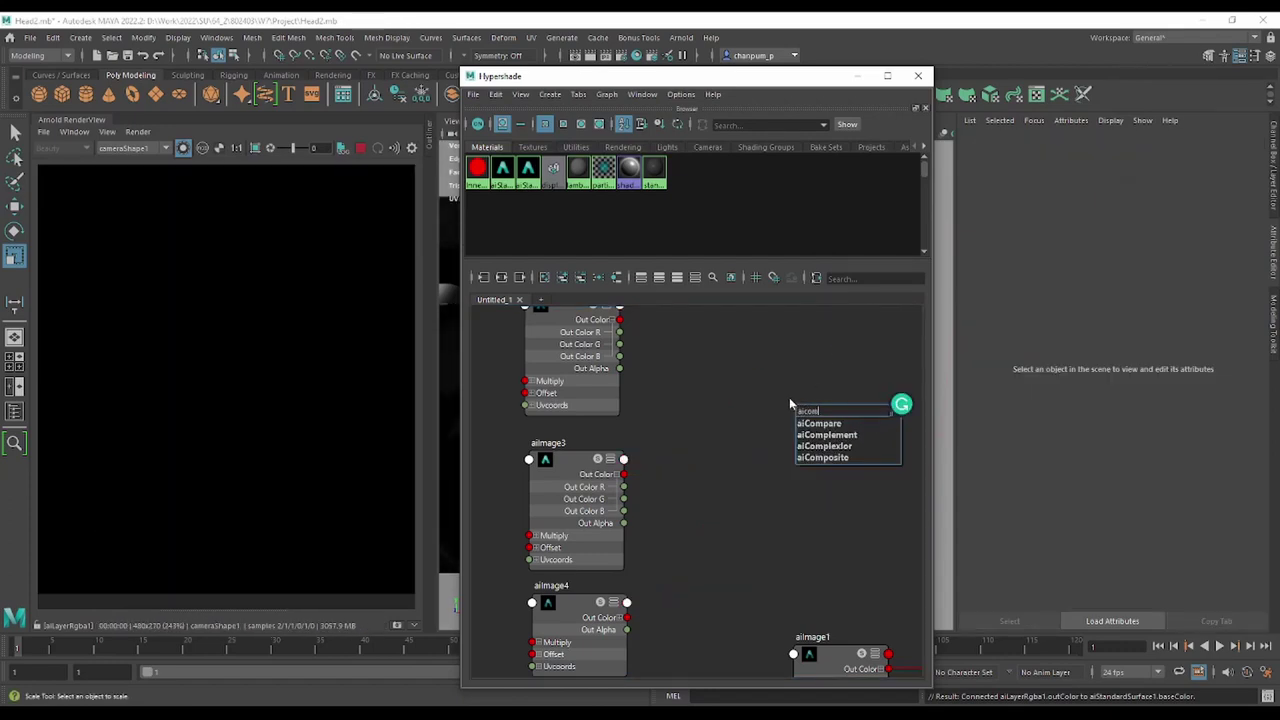
click(844, 458)
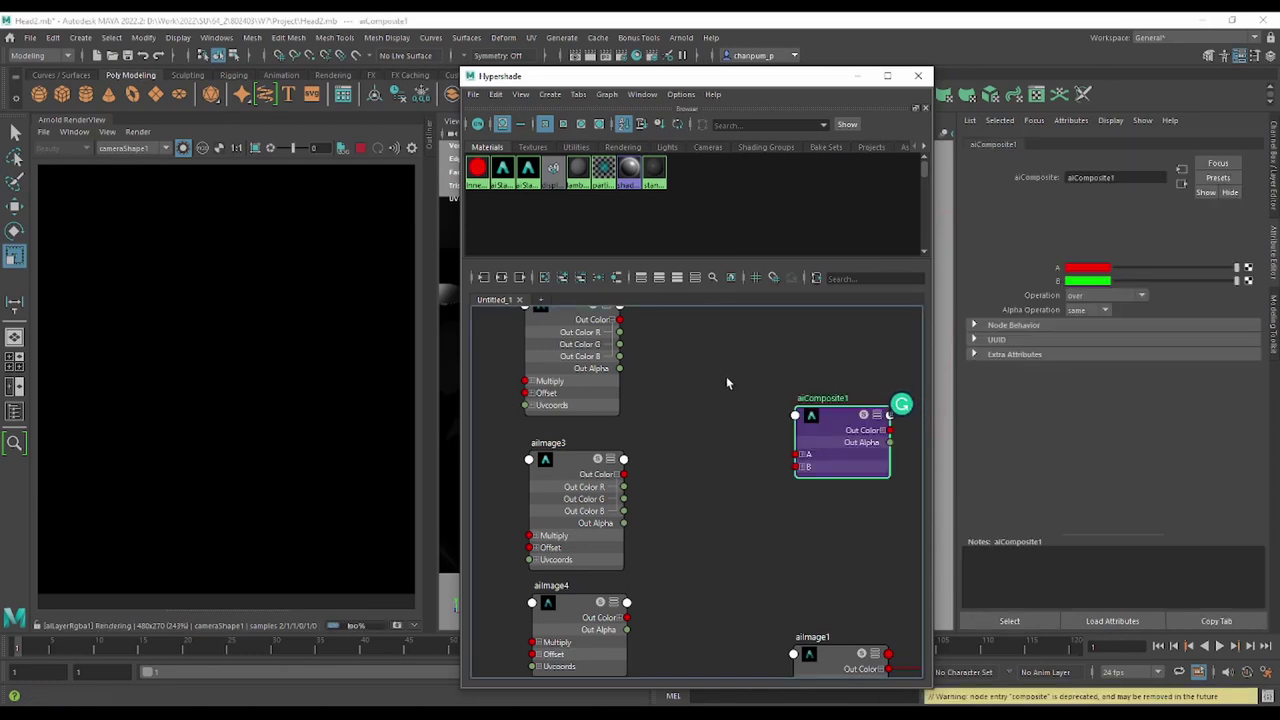
Wire aiImage2 to A, aiImage3 to B, Out Color to Base Color, and re-render.
alt+middle_drag(726, 376, 711, 431)
drag(582, 390, 757, 495)
drag(580, 378, 758, 512)
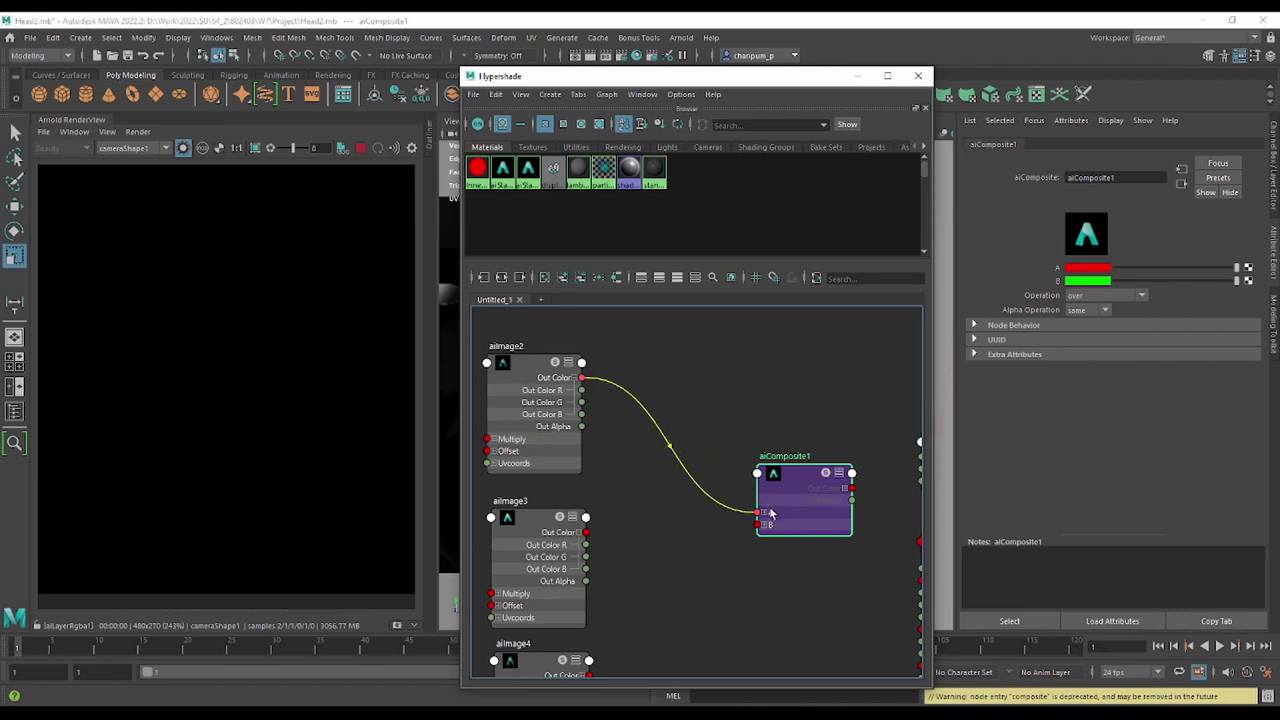
drag(586, 532, 760, 525)
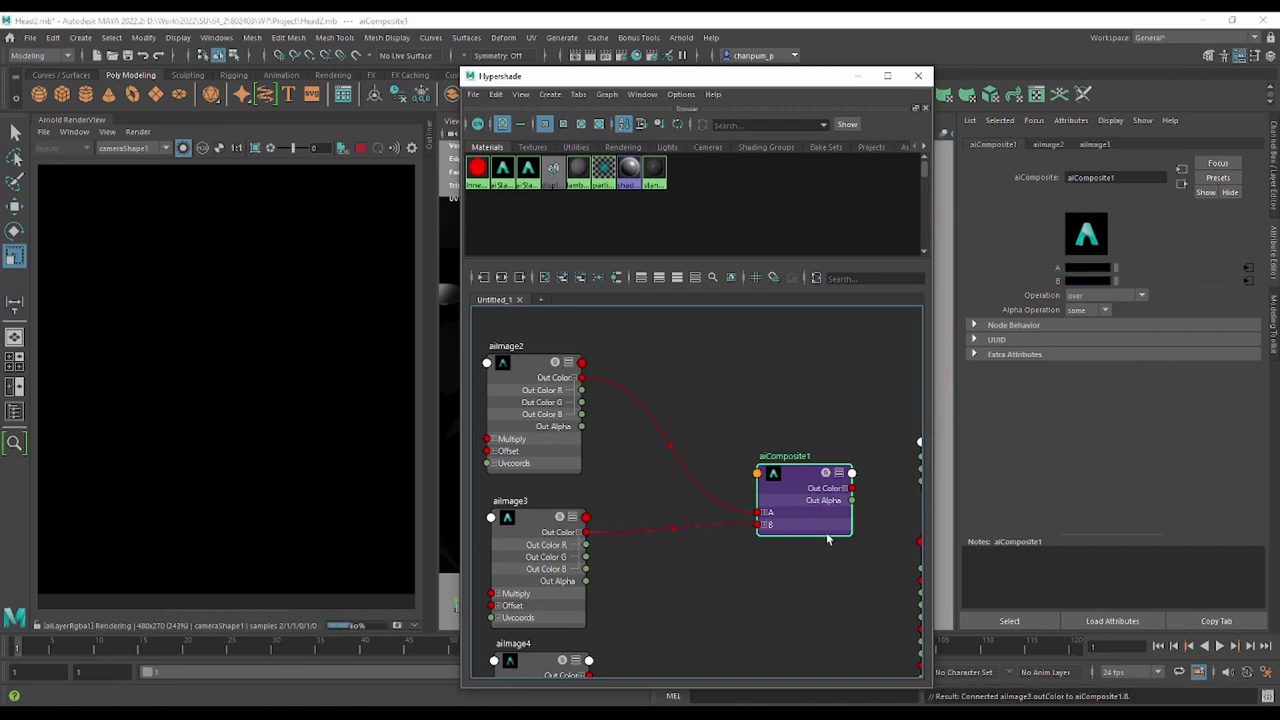
alt+middle_drag(830, 535, 652, 530)
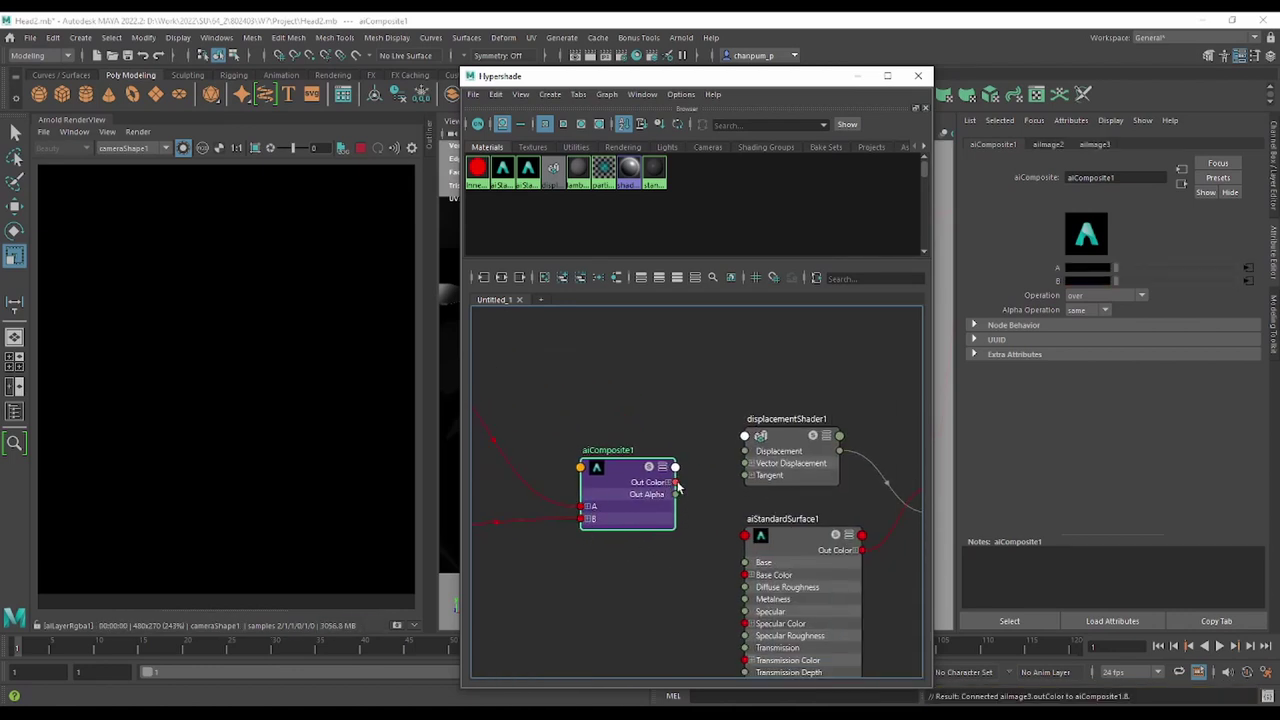
drag(677, 486, 744, 575)
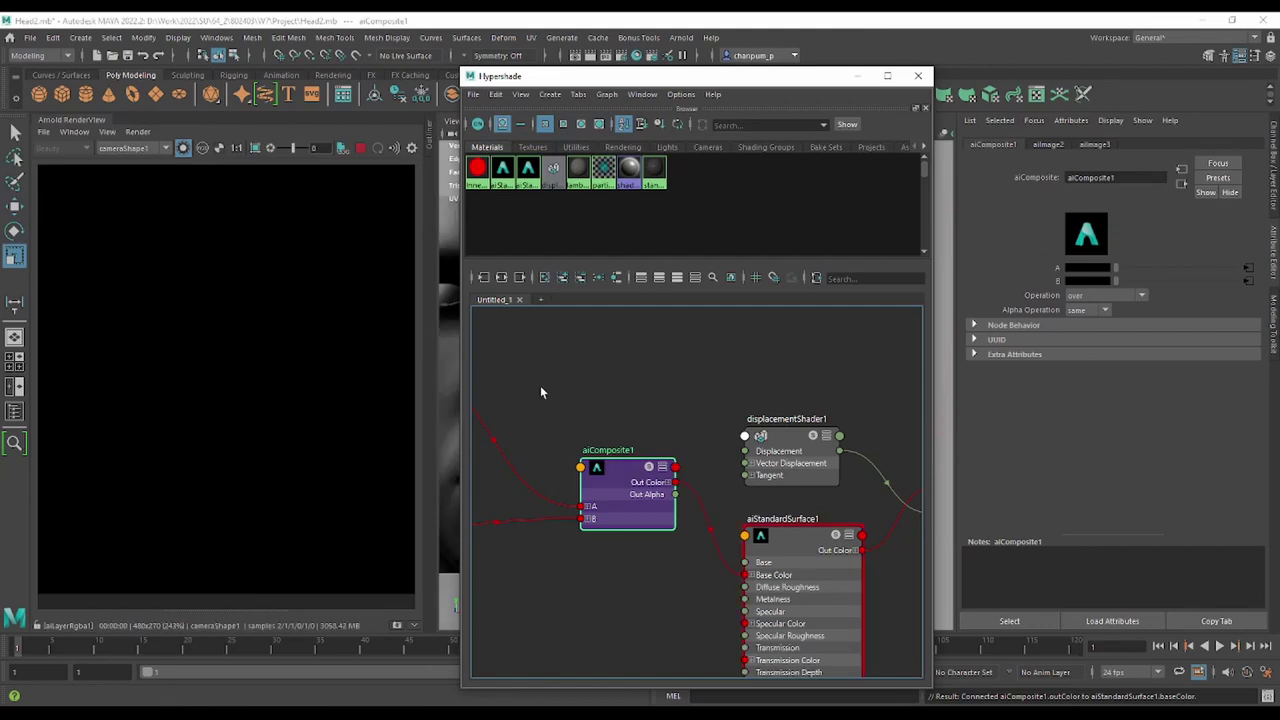
click(360, 148)
click(183, 148)
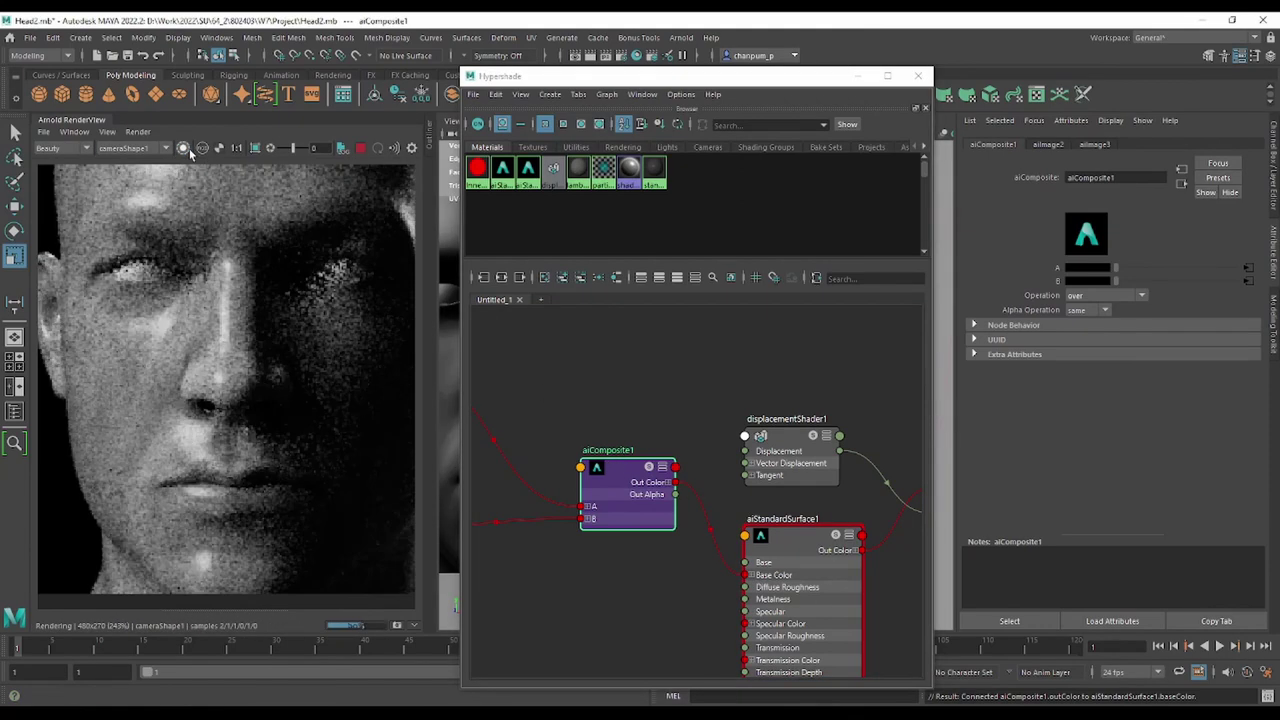
Isolate aiComposite1 in the render and try the average and conjoint_over operations.
click(183, 148)
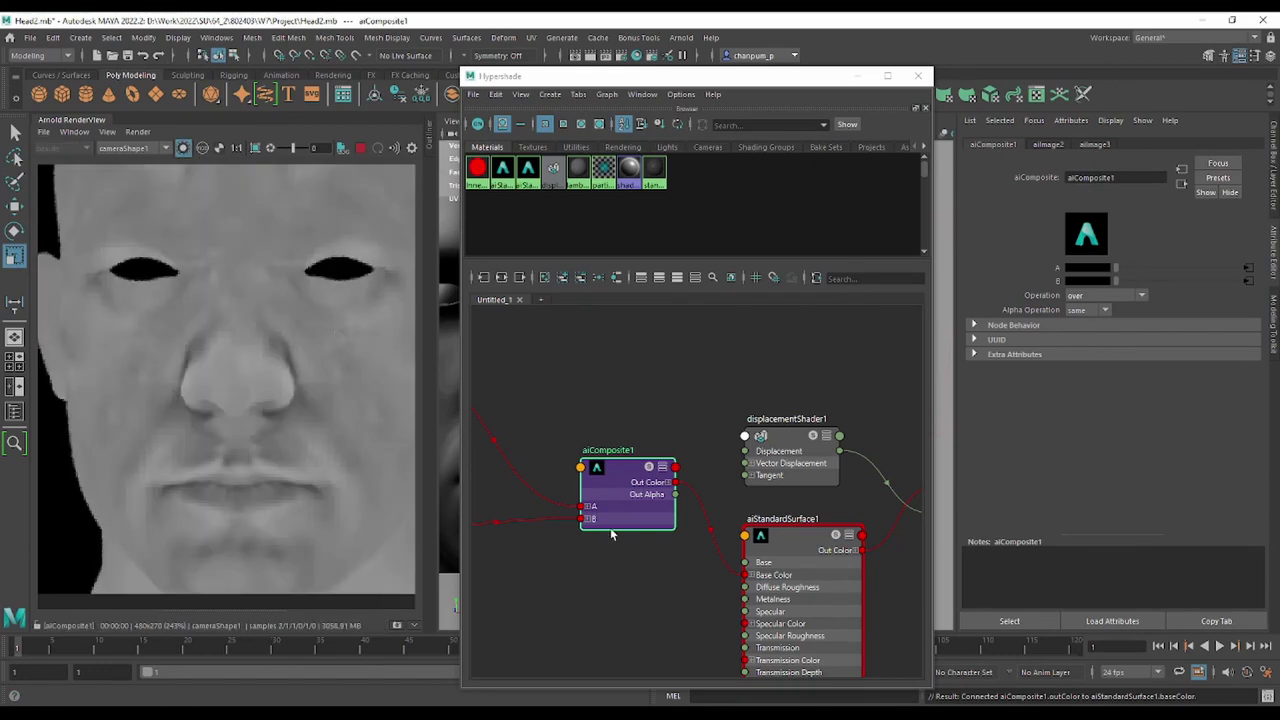
alt+middle_drag(640, 563, 674, 557)
click(1097, 294)
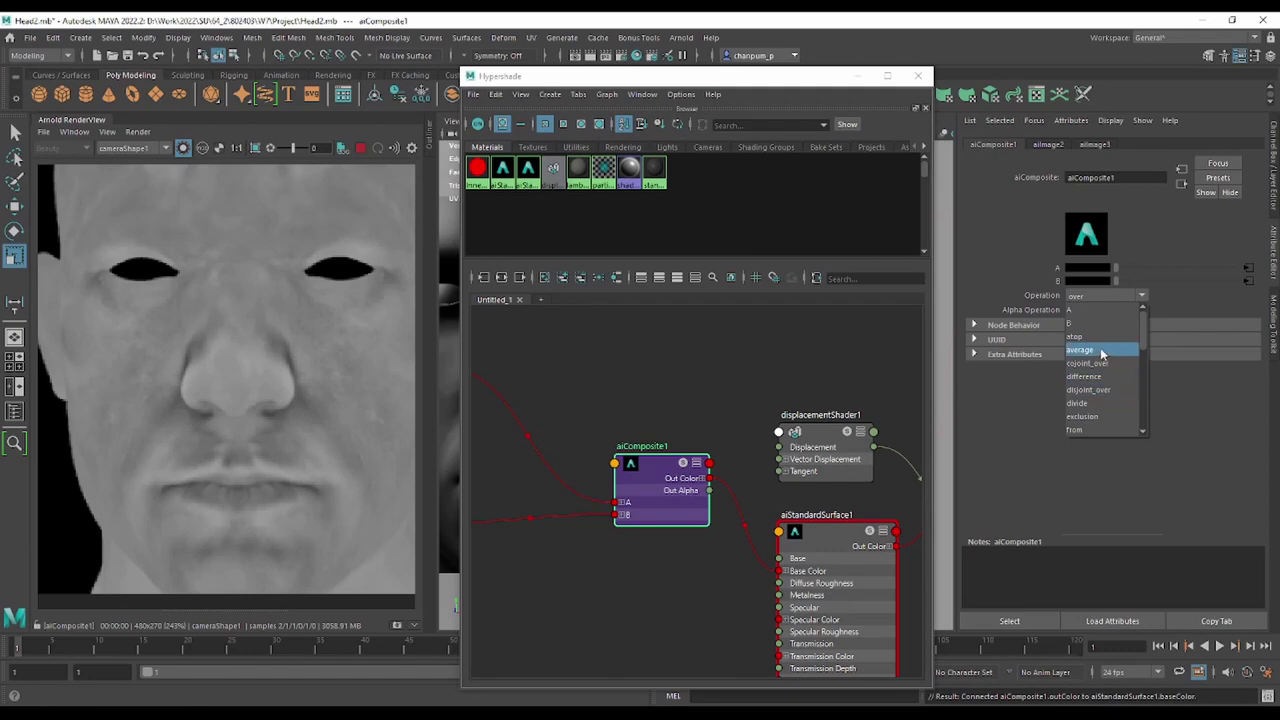
click(1100, 348)
click(1112, 297)
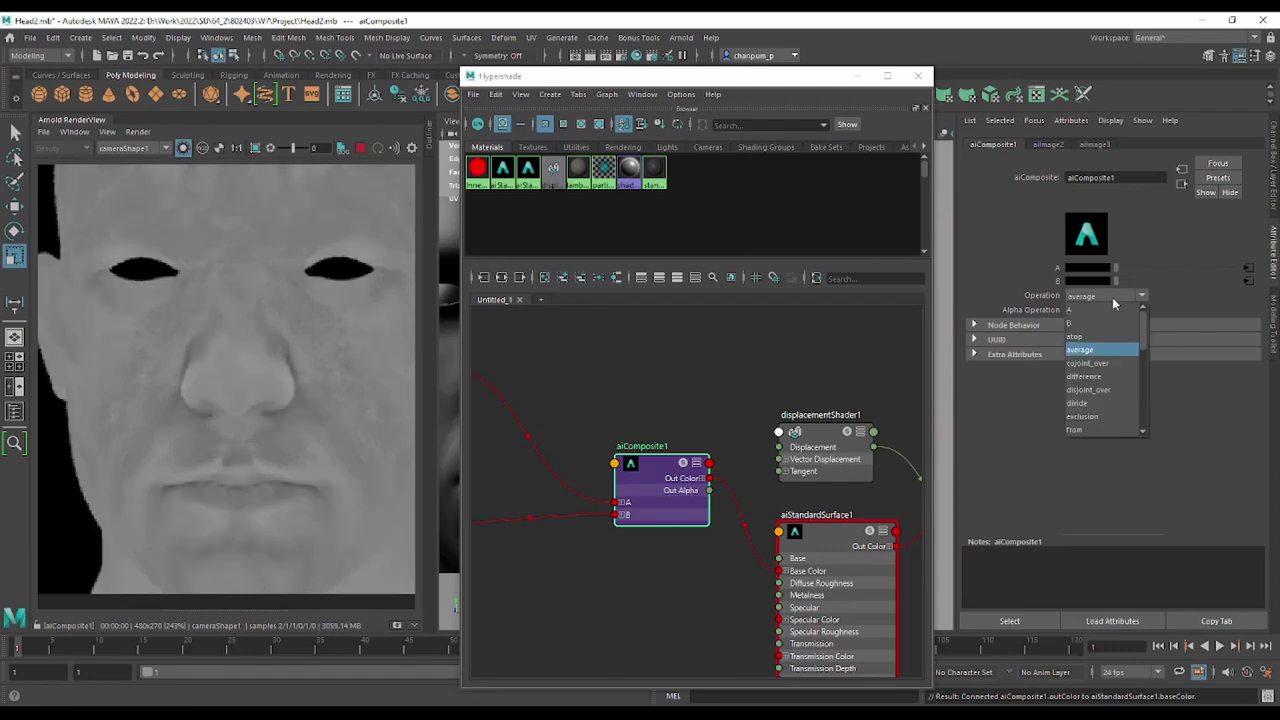
click(1113, 363)
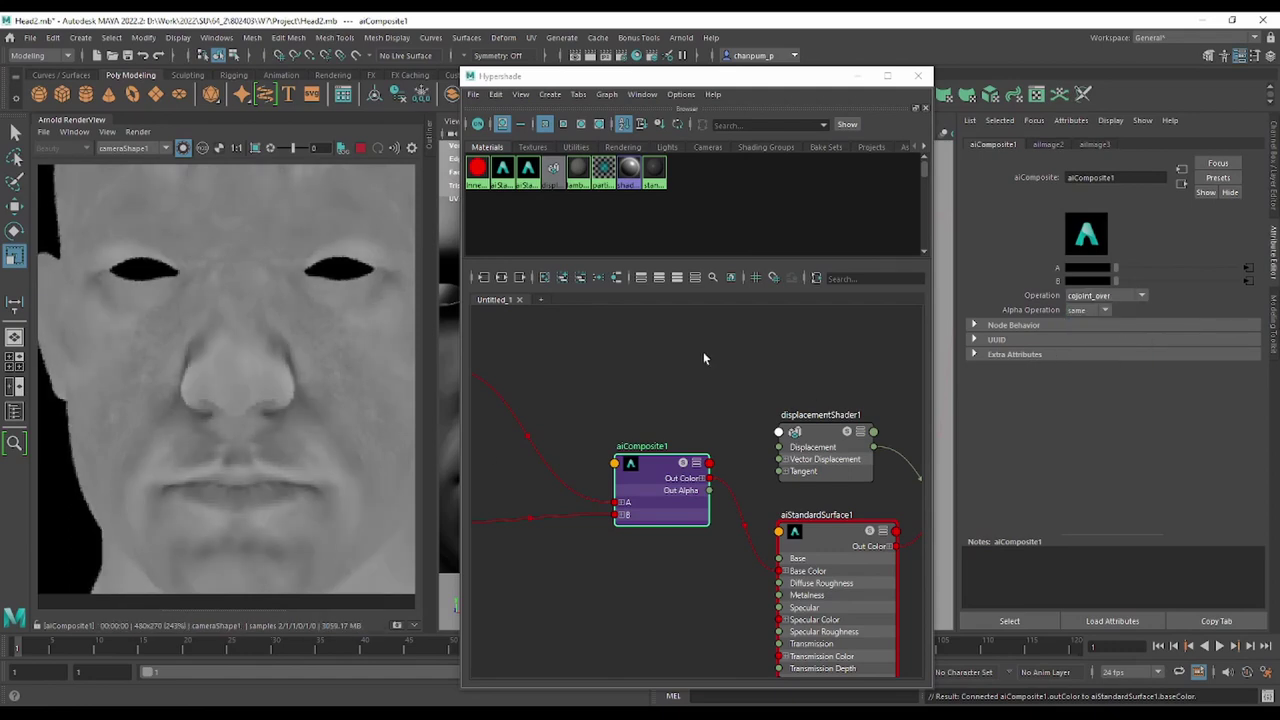
scroll(263, 452, up, 5)
scroll(282, 435, down, 5)
middle_drag(282, 435, 352, 445)
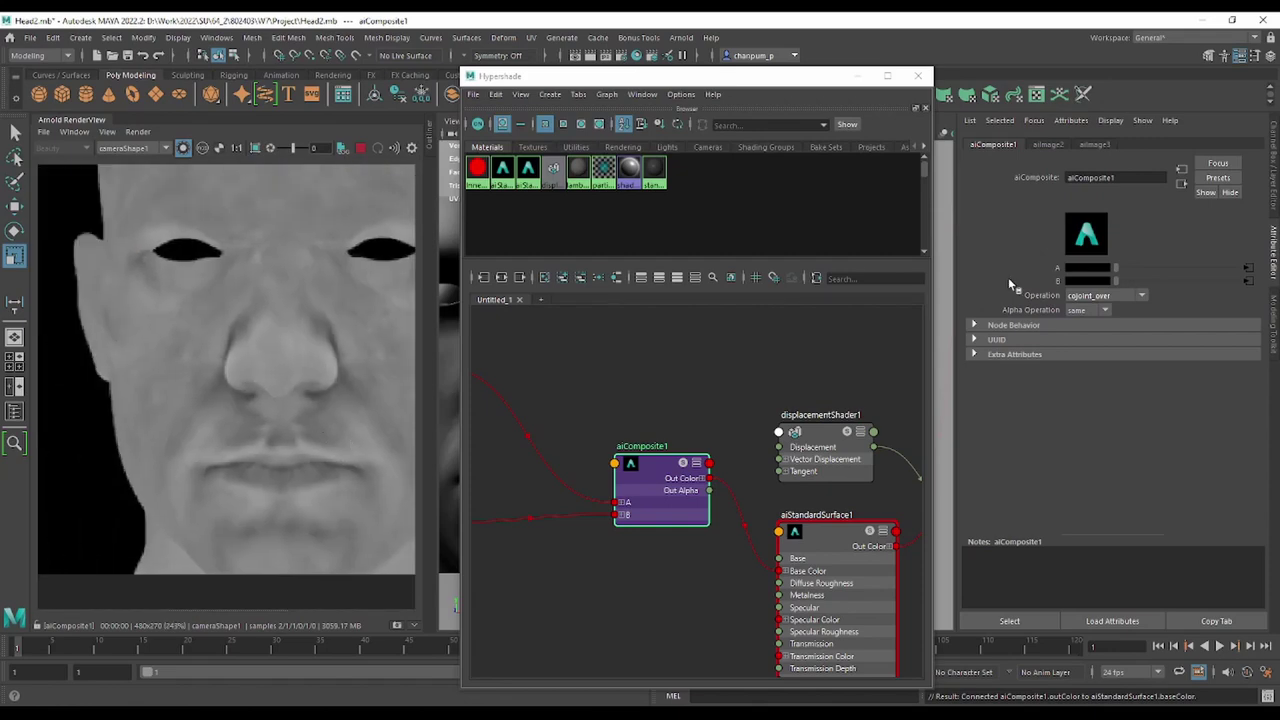
Try difference, atop, average and divide on aiComposite1, settling on hard_light.
click(1131, 300)
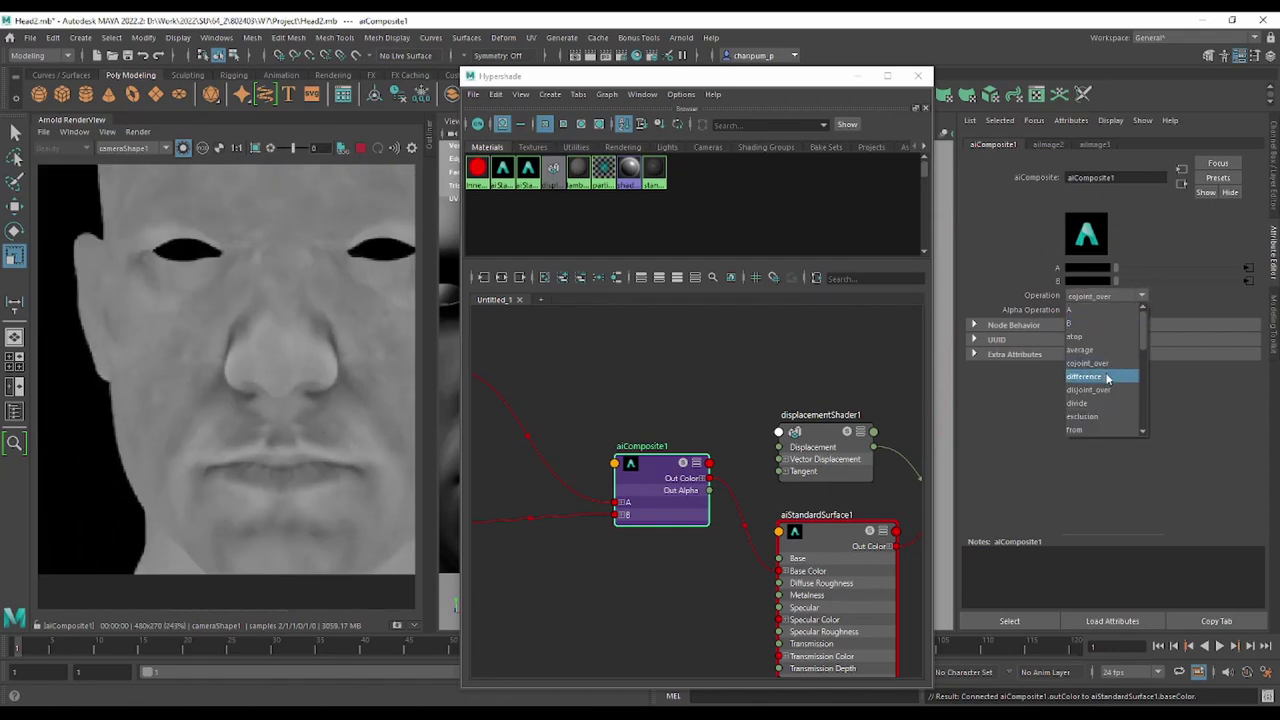
click(1107, 378)
click(1108, 293)
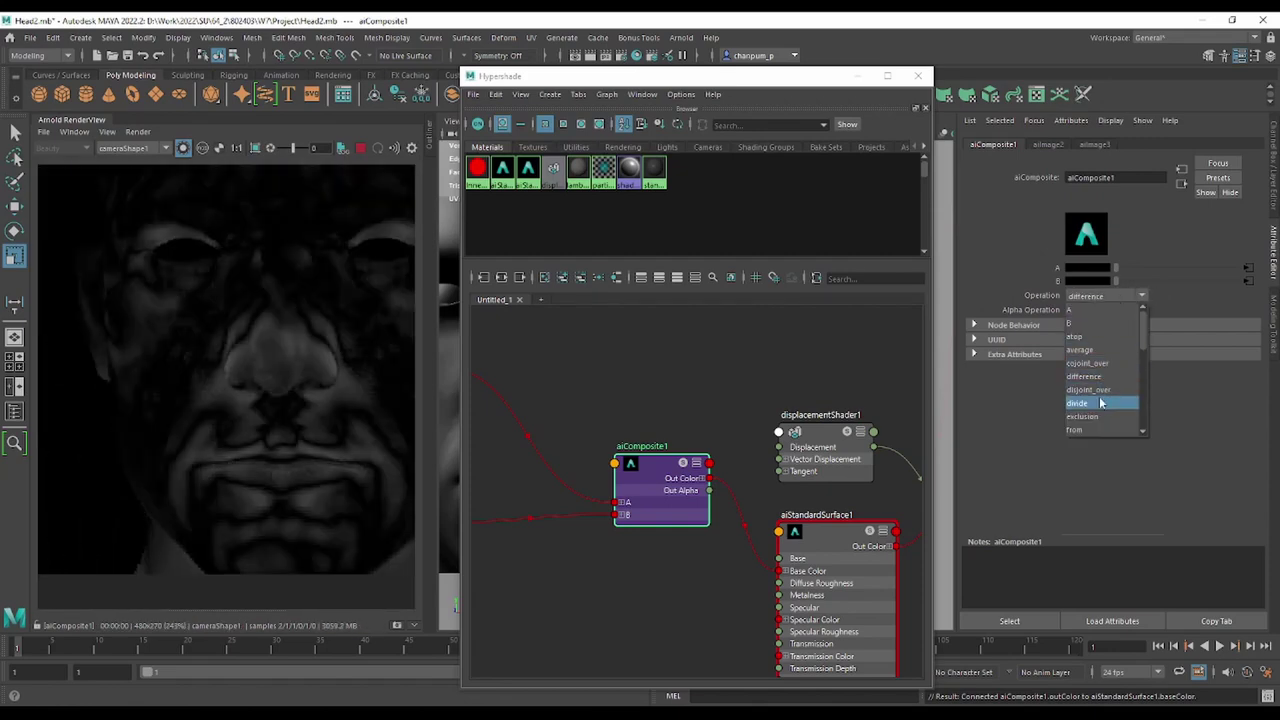
click(1091, 336)
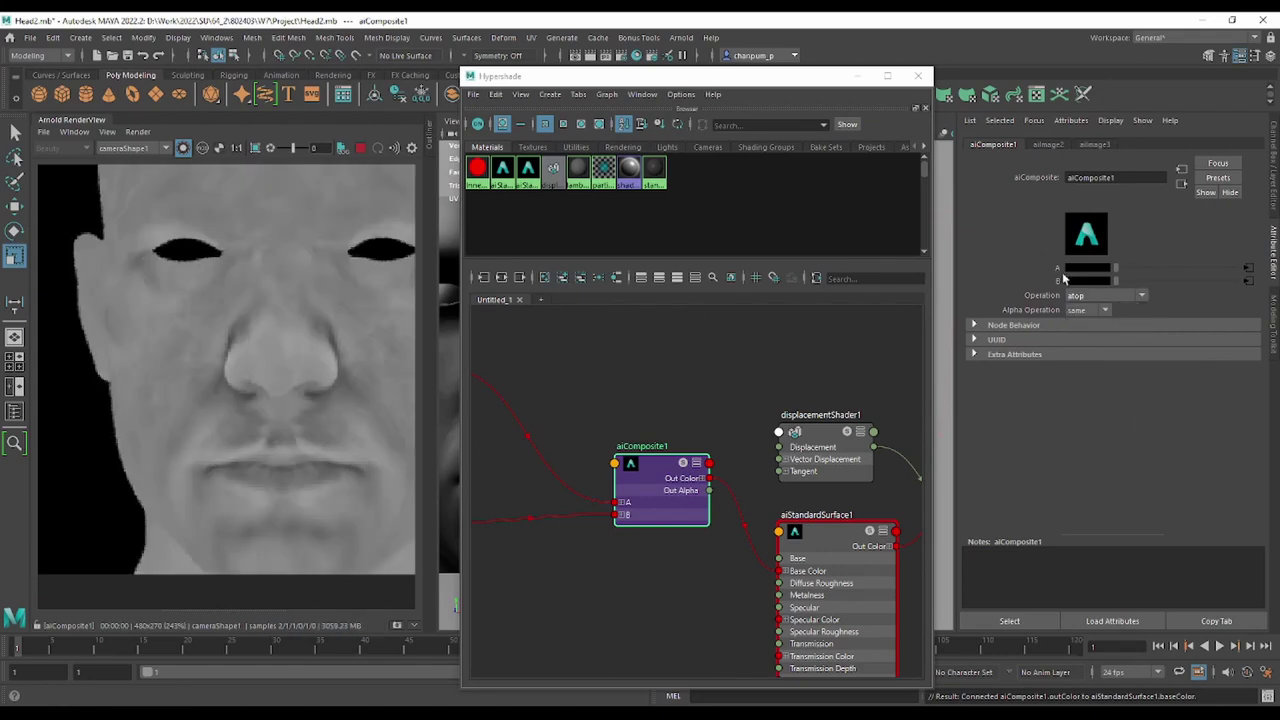
click(1100, 296)
click(1097, 346)
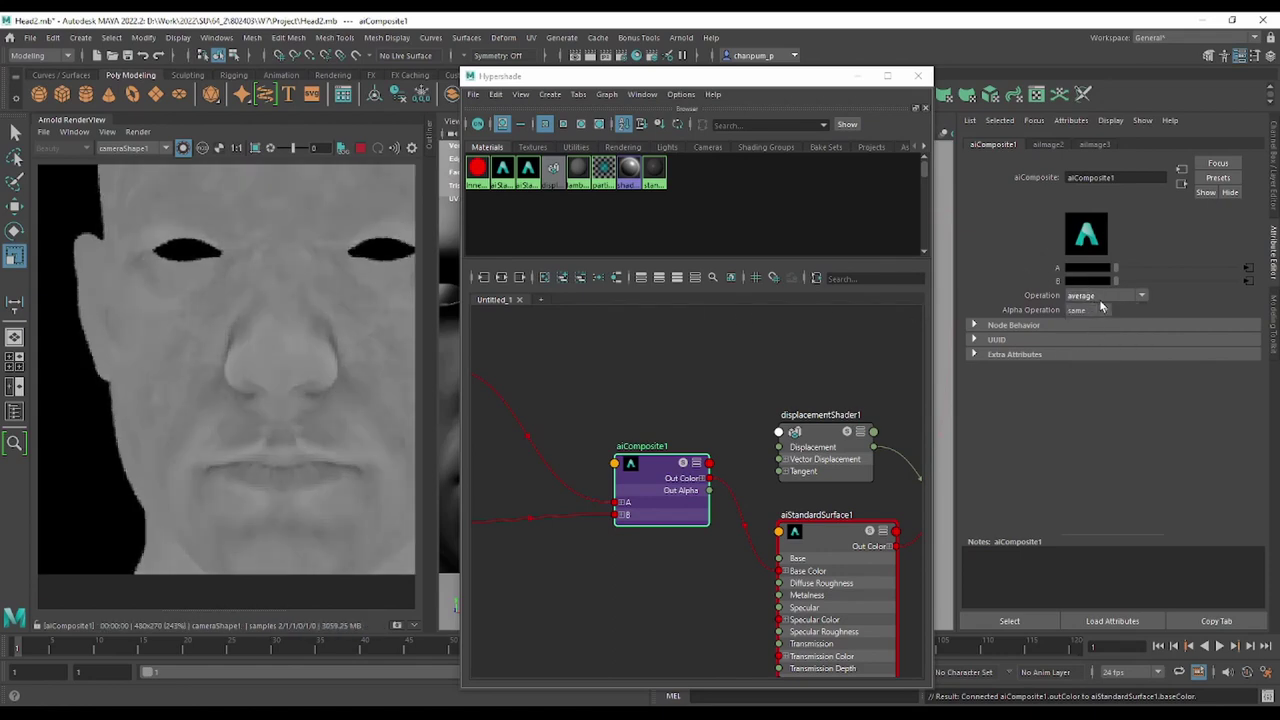
click(1100, 297)
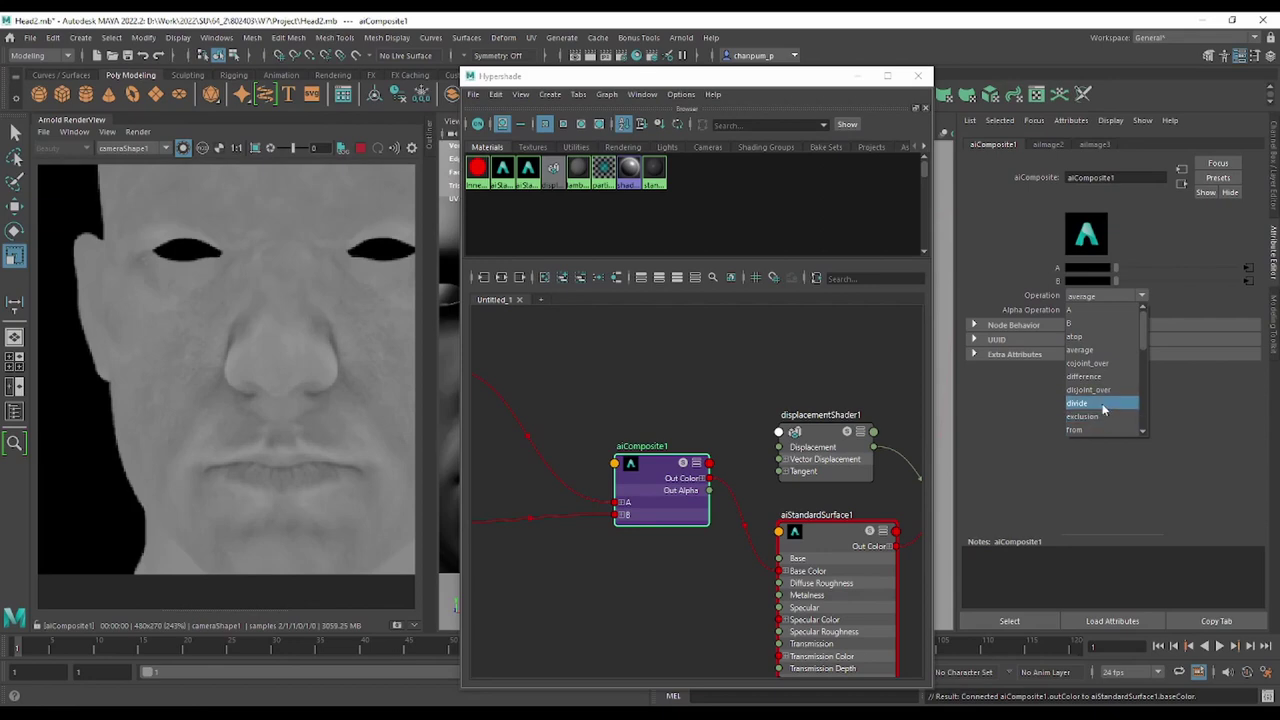
click(1100, 404)
click(1100, 296)
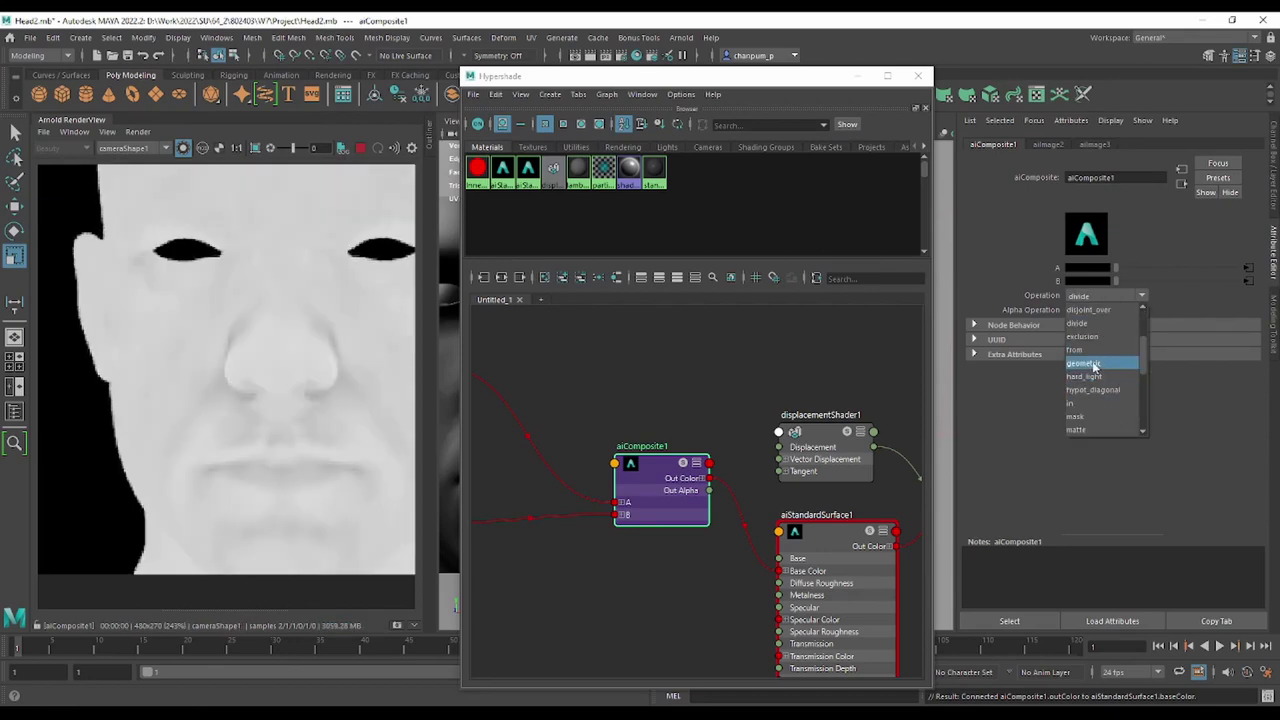
click(1095, 386)
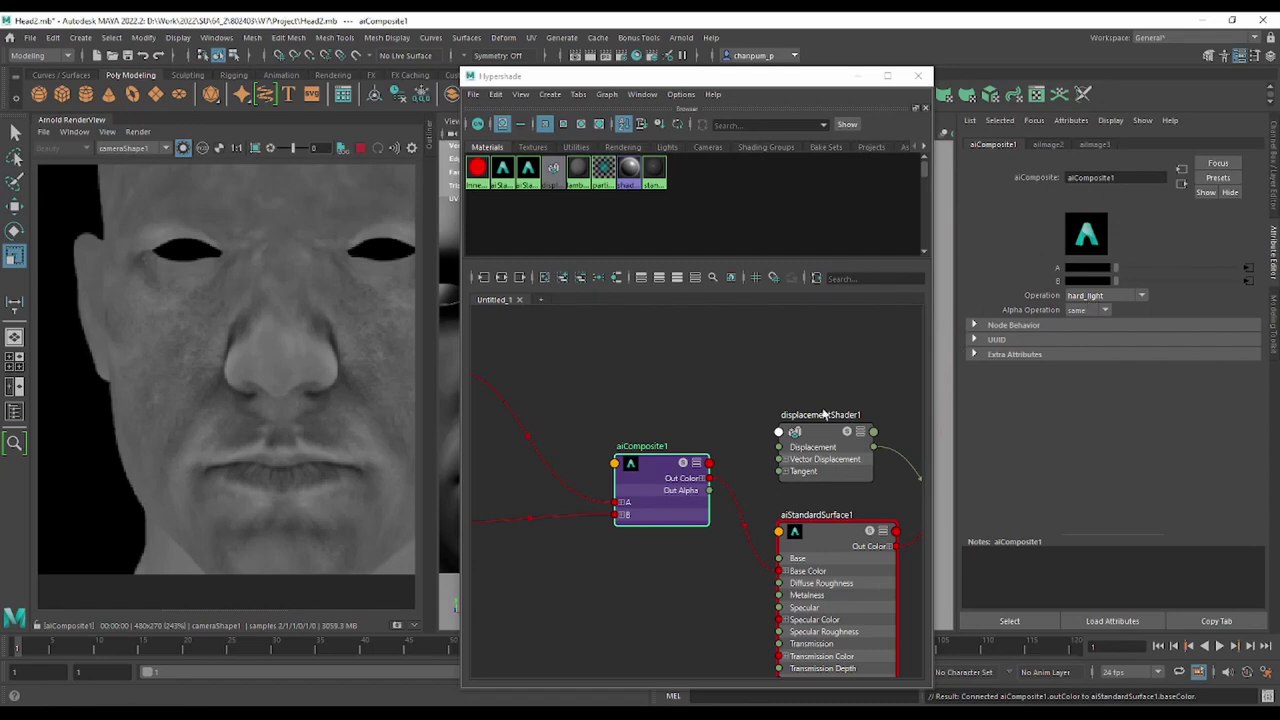
middle_drag(588, 406, 665, 411)
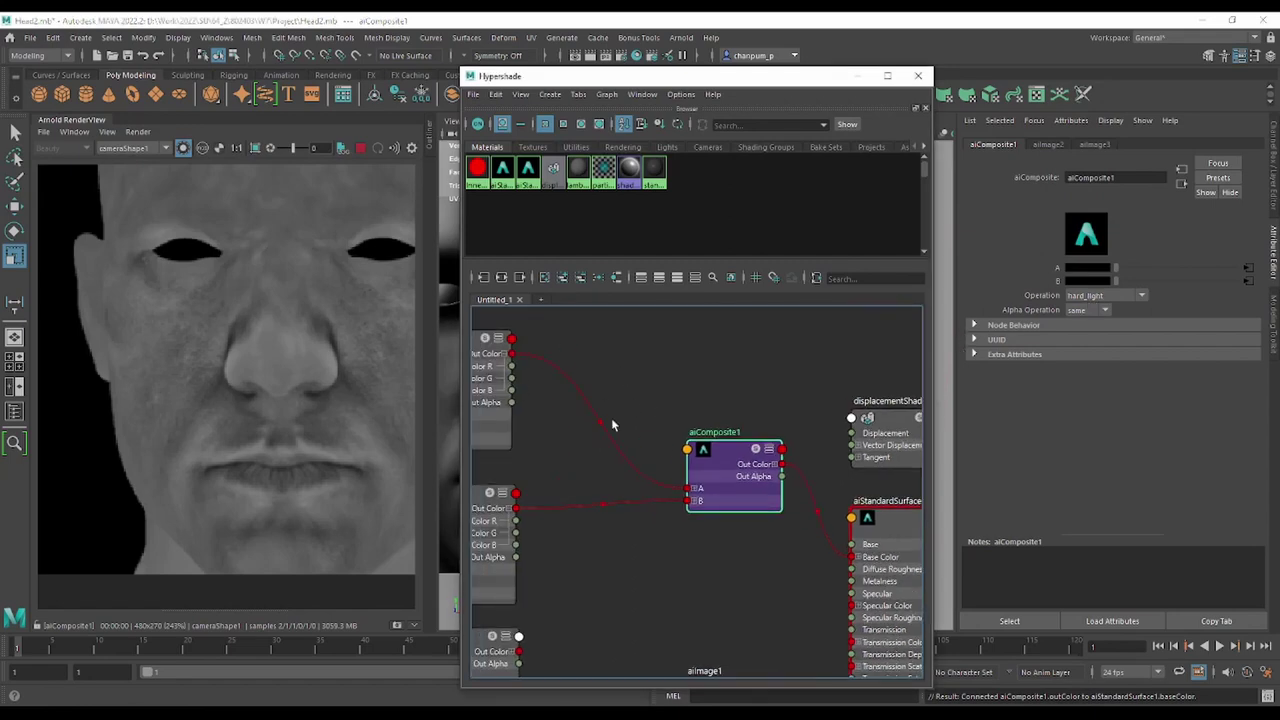
Inspect aiImage2's and aiImage3's image settings, then return to aiComposite1.
click(480, 358)
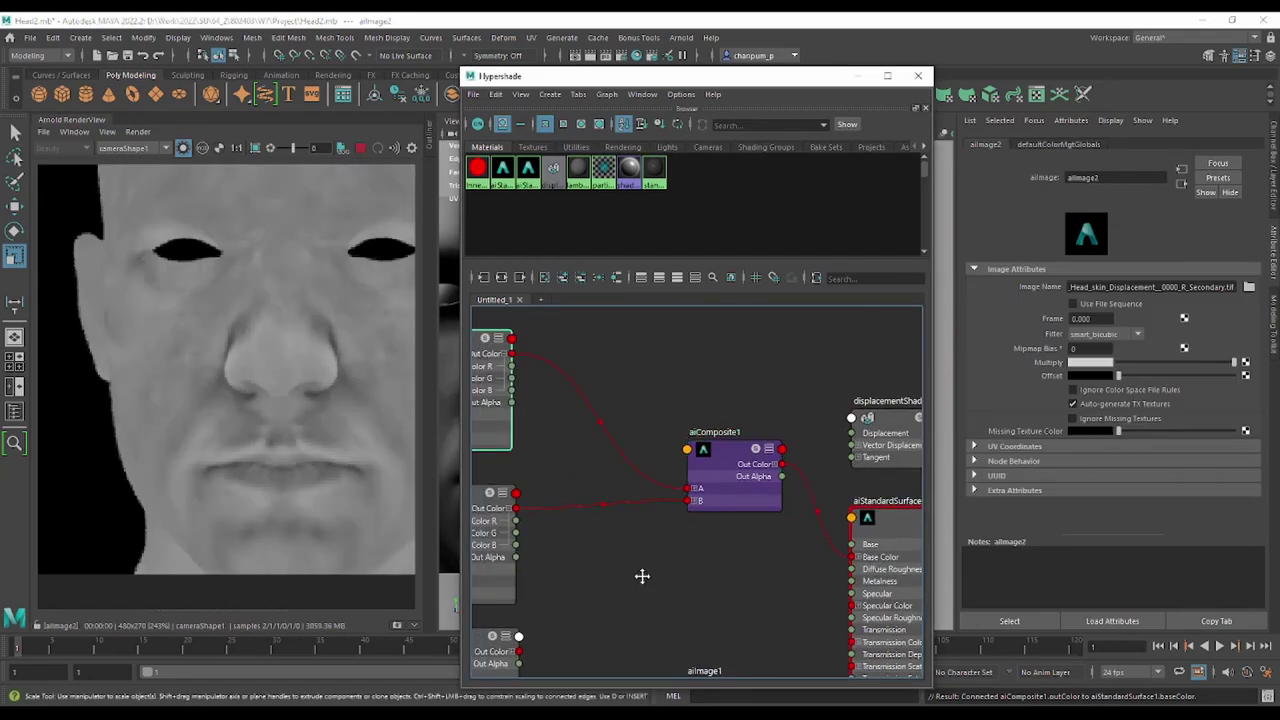
middle_drag(643, 571, 716, 546)
click(541, 481)
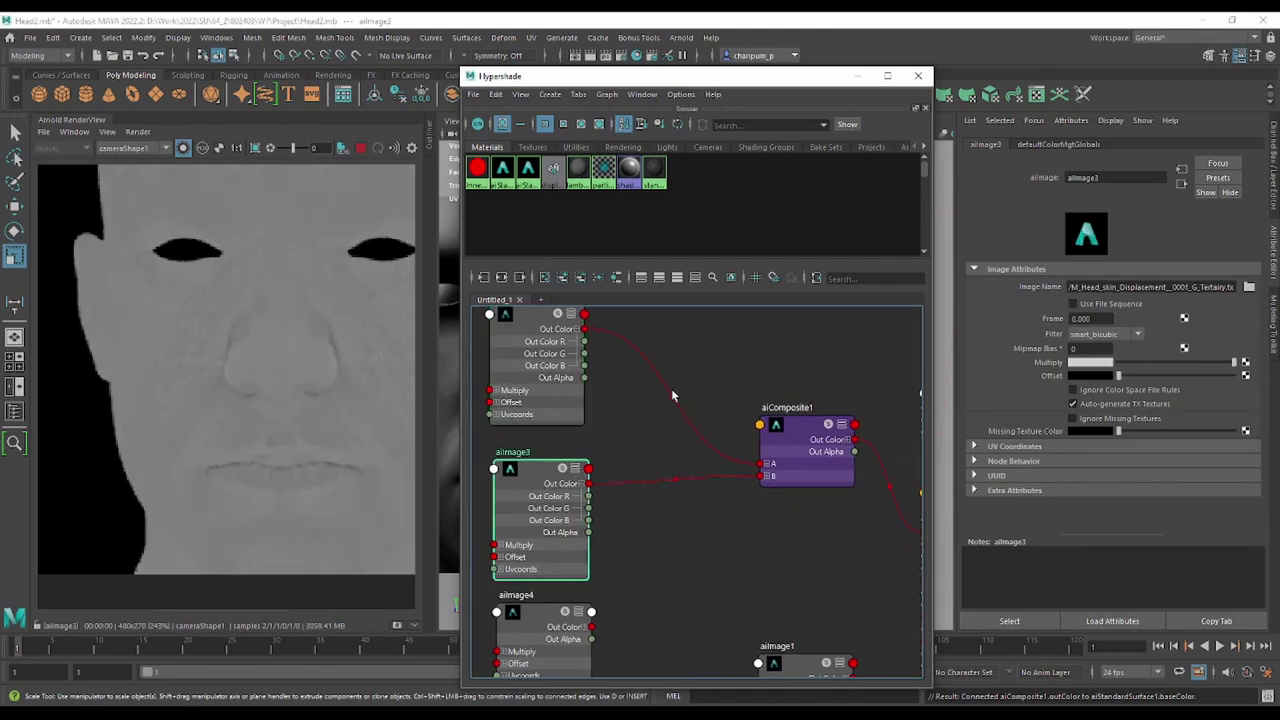
click(529, 328)
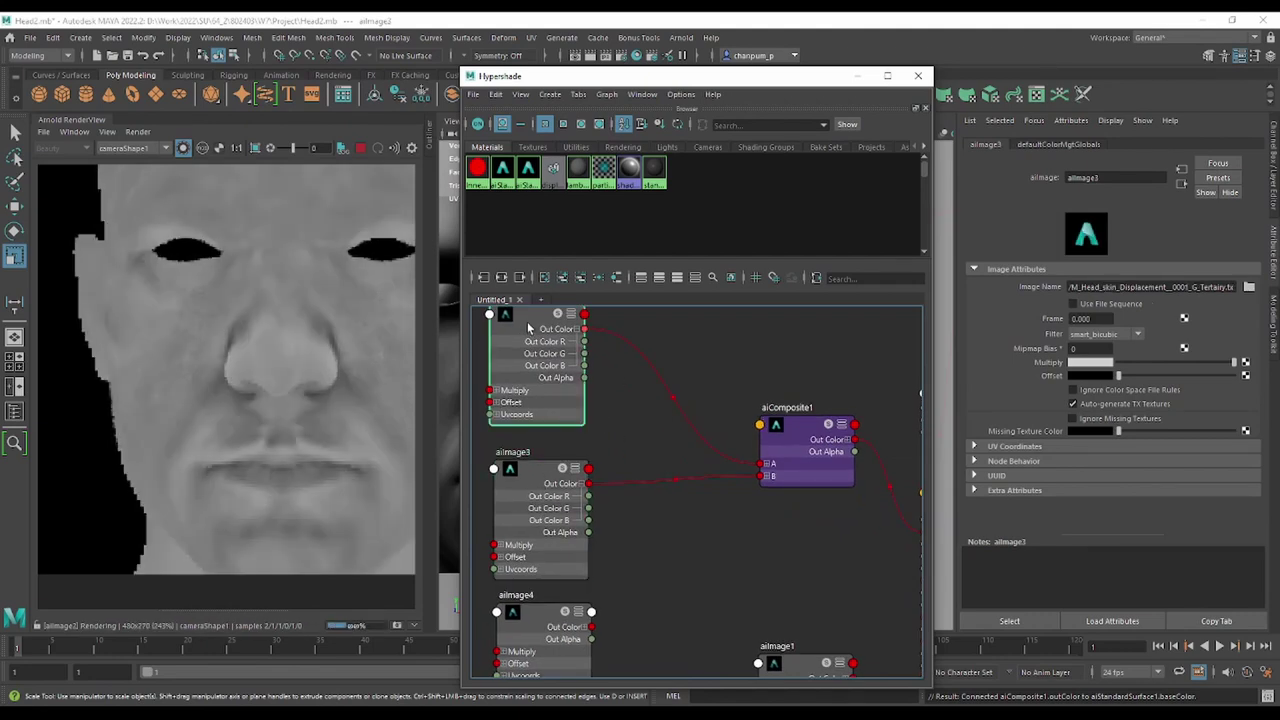
click(802, 424)
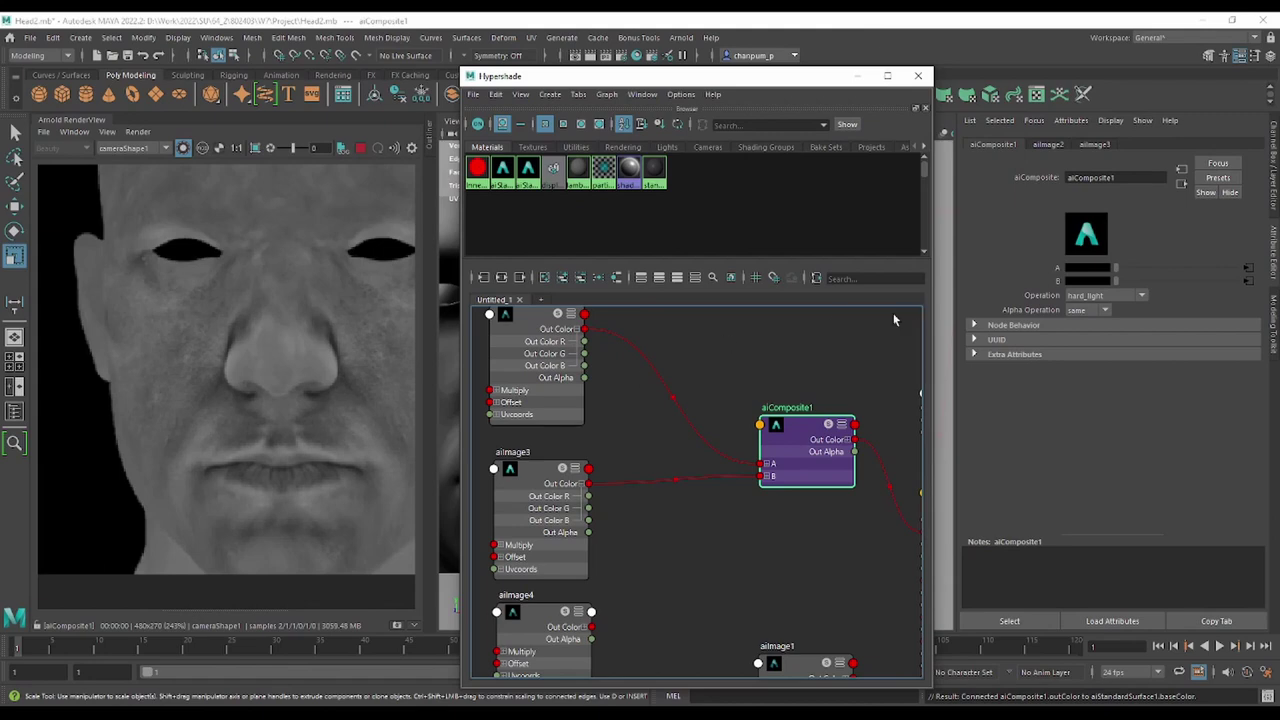
Zoom out and reposition aiComposite1 to tidy the node layout.
scroll(700, 510, down, 2)
scroll(666, 506, down, 2)
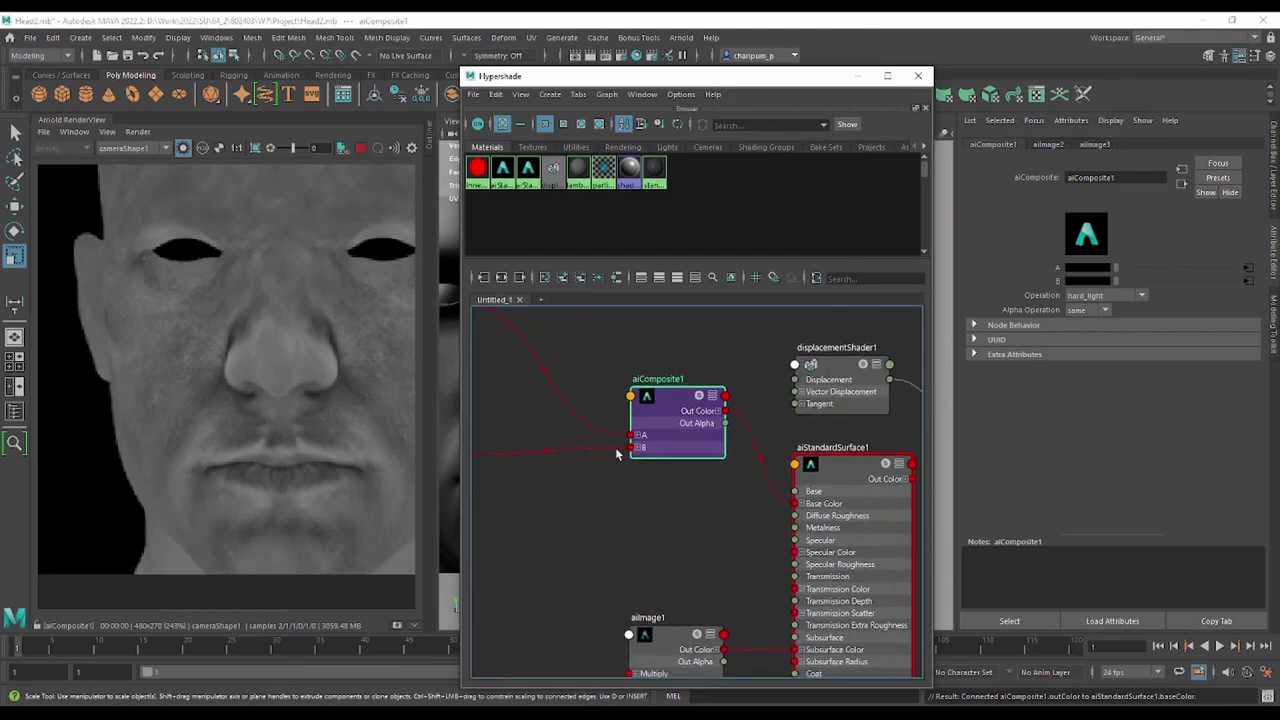
scroll(623, 449, down, 2)
scroll(678, 427, down, 1)
scroll(678, 427, up, 2)
drag(681, 441, 609, 418)
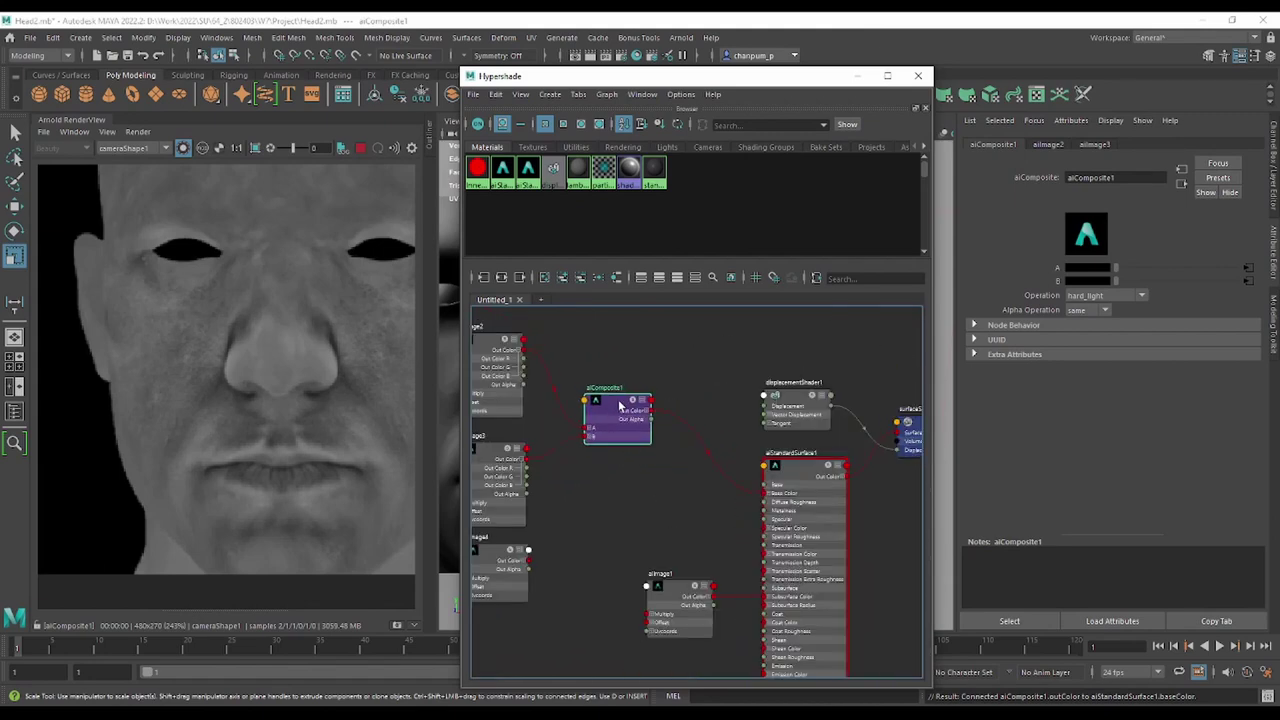
click(634, 482)
click(615, 398)
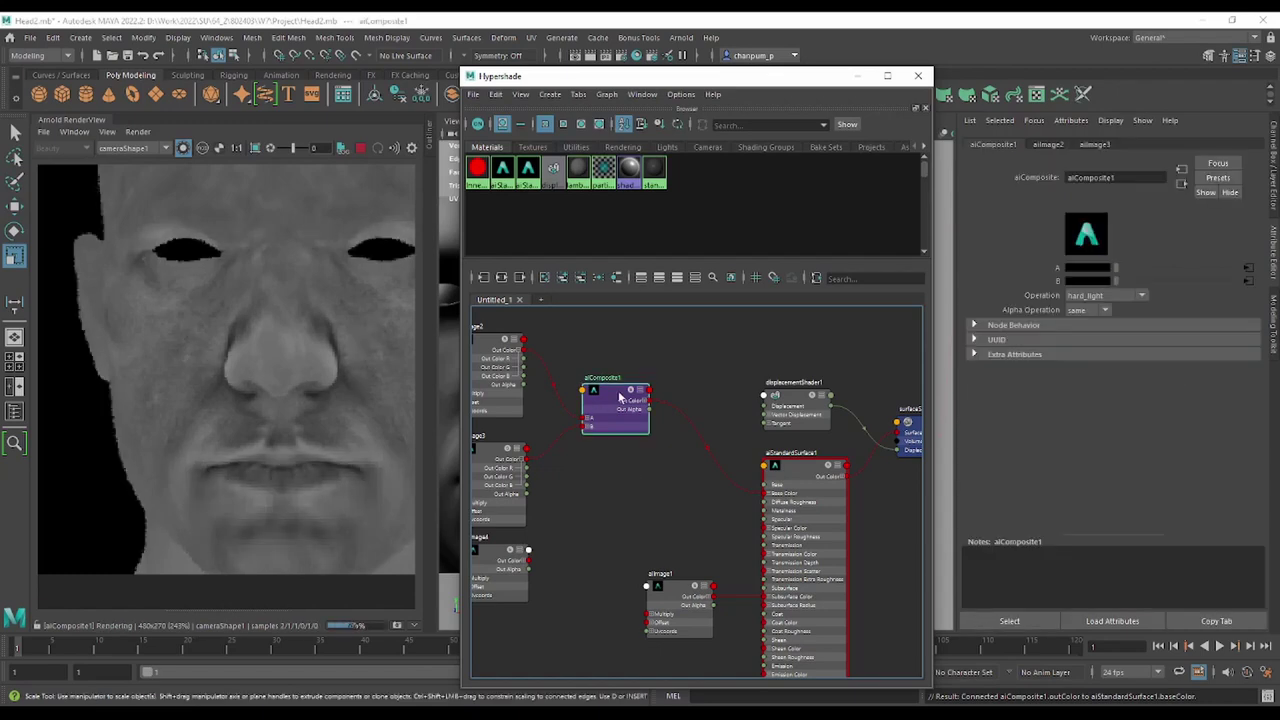
Paste a copy of aiComposite1, delete the extra pasted image nodes, and place it below.
click(646, 486)
key(ctrl+v)
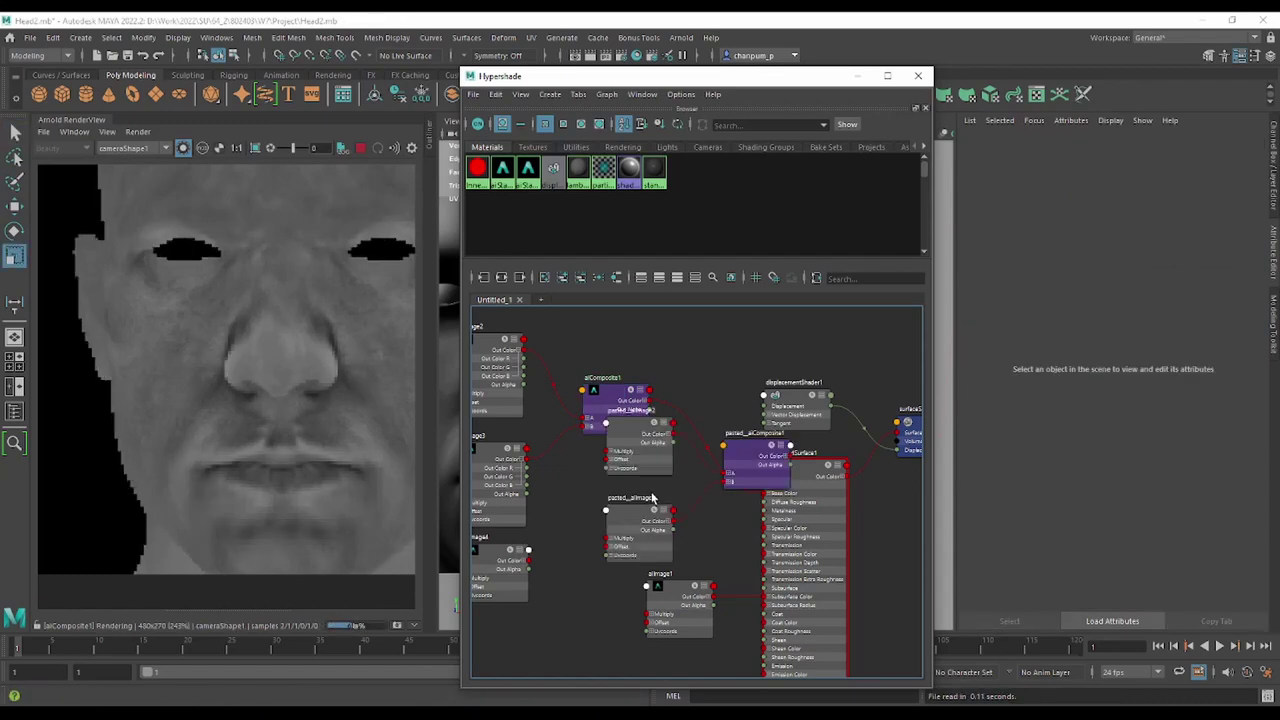
drag(646, 452, 657, 519)
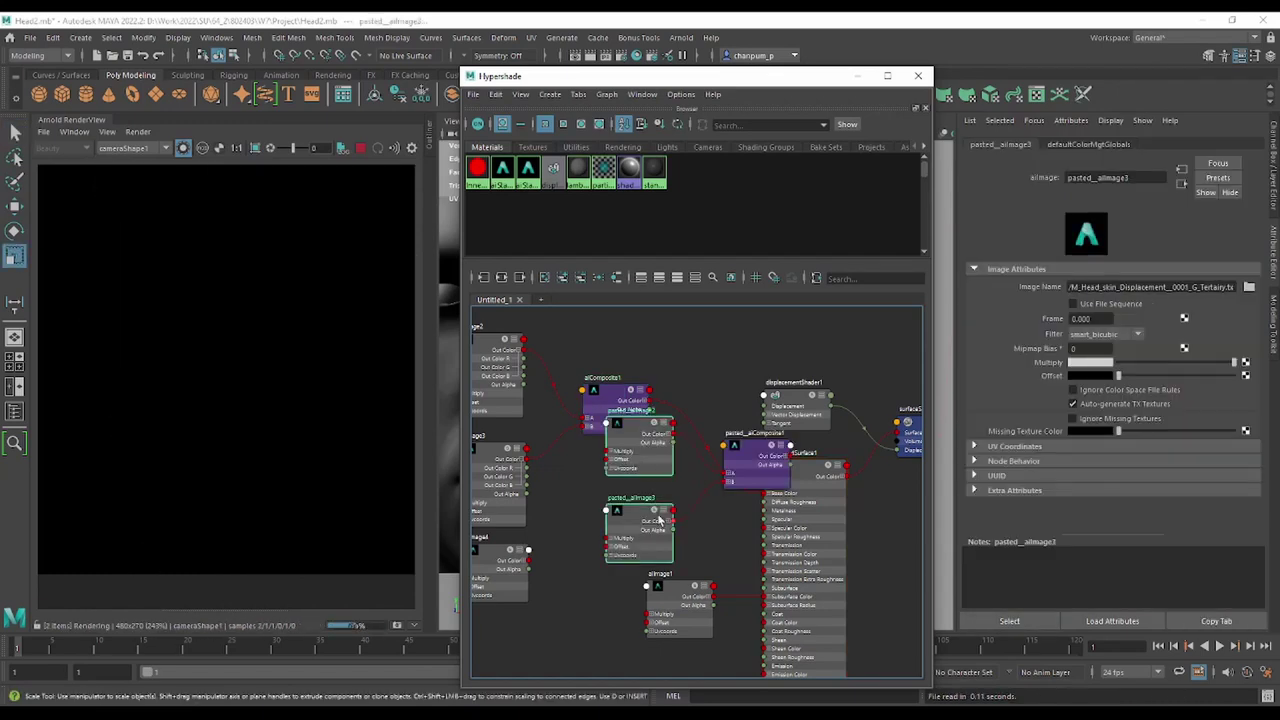
key(Delete)
drag(757, 445, 663, 494)
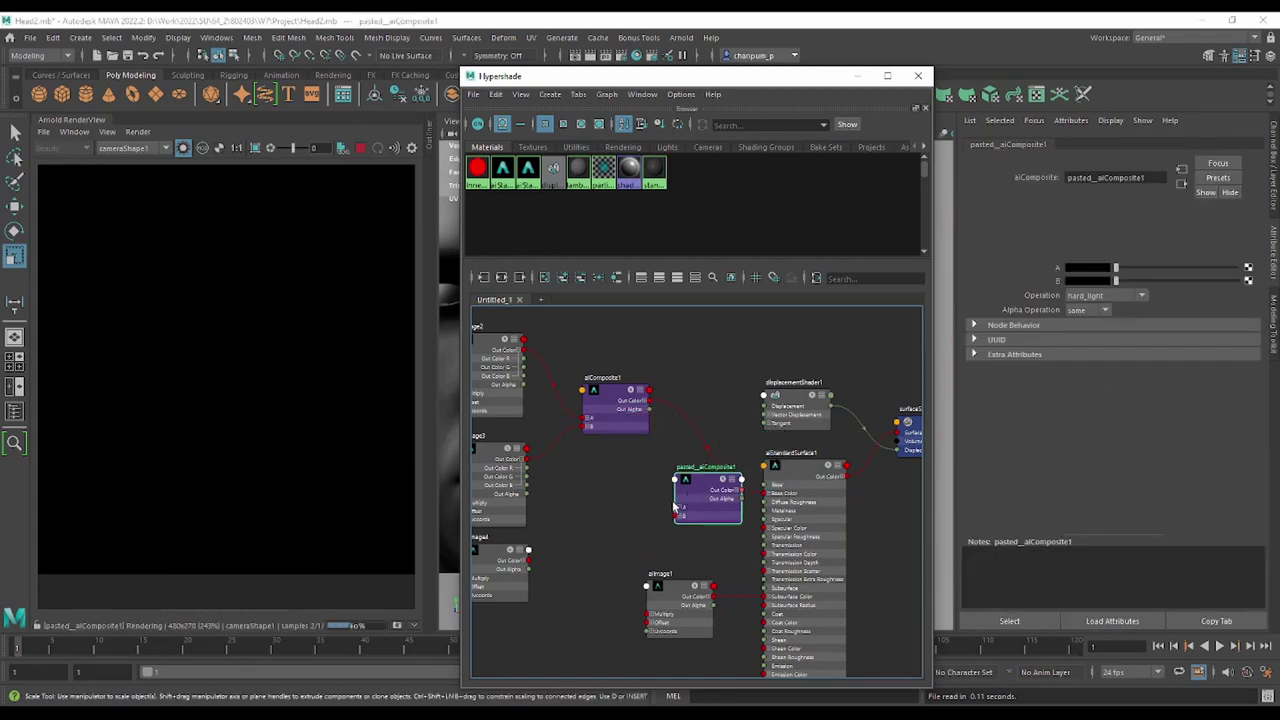
key(f)
scroll(665, 427, down, 2)
scroll(615, 382, down, 2)
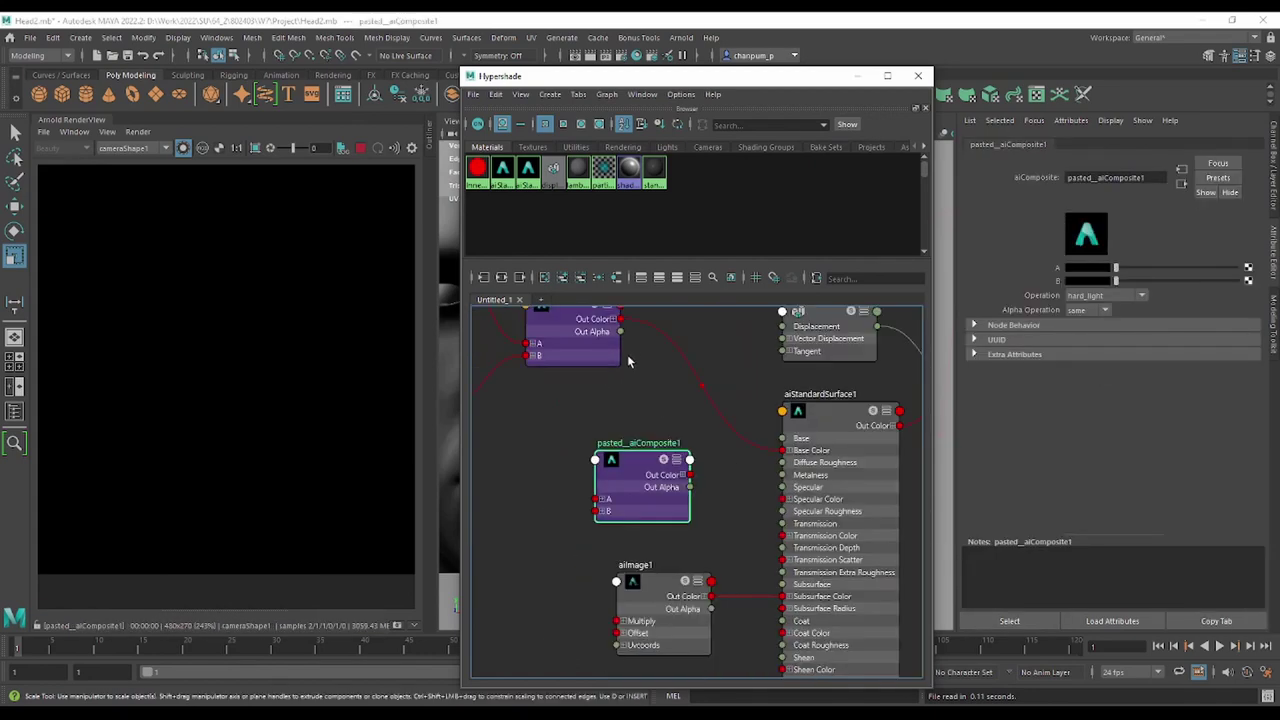
Wire aiComposite1 to pasted_aiComposite1's A, aiImage4 to B, and its output to Base Color.
drag(620, 318, 585, 492)
alt+middle_drag(585, 492, 725, 430)
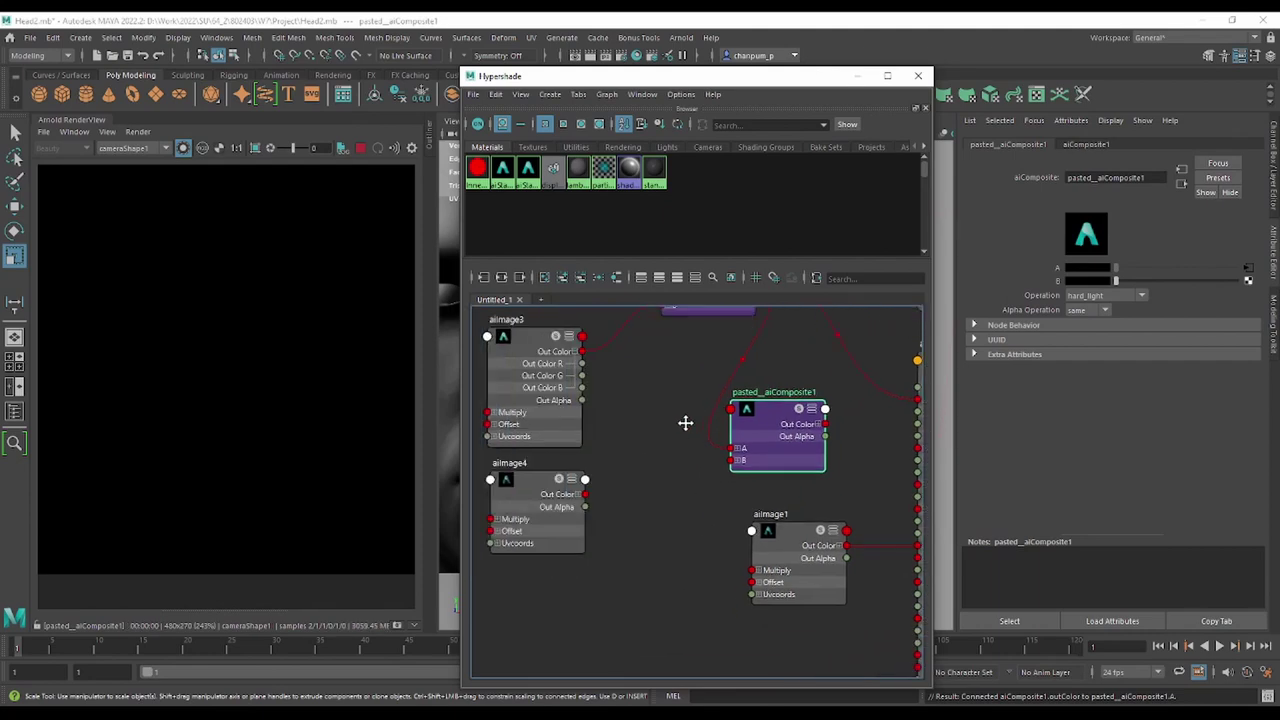
drag(590, 483, 738, 448)
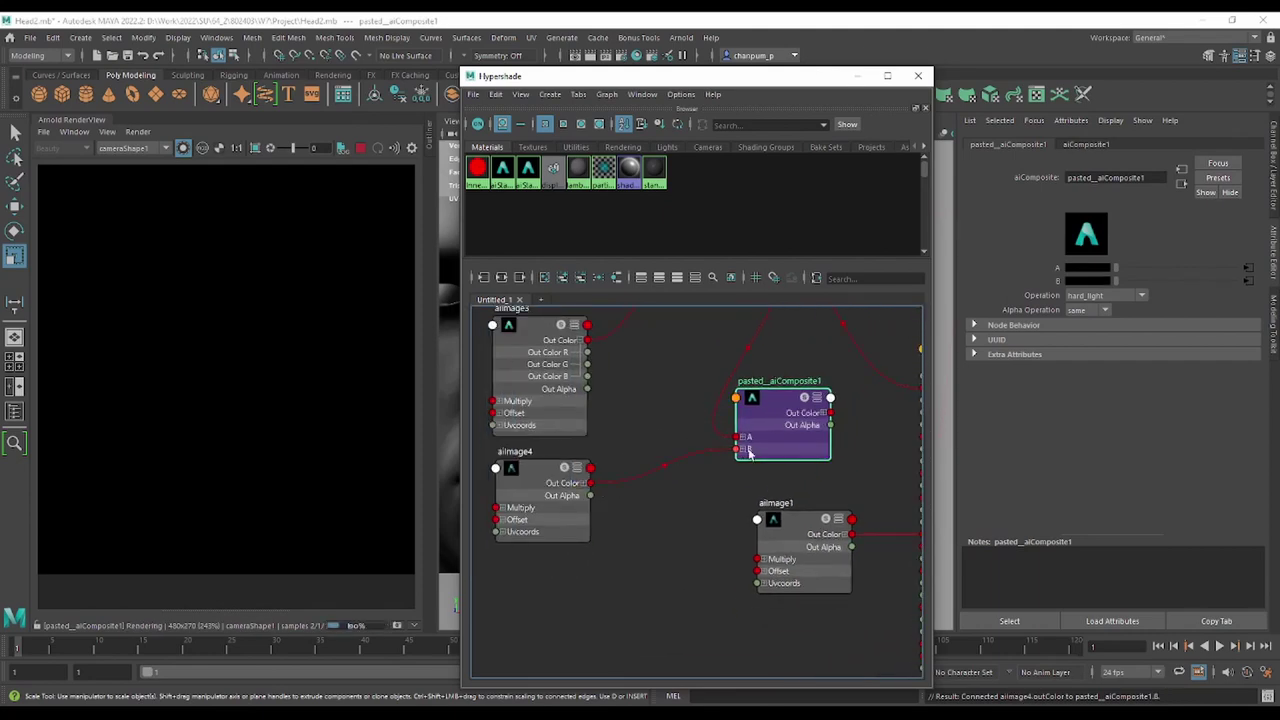
alt+middle_drag(827, 420, 663, 465)
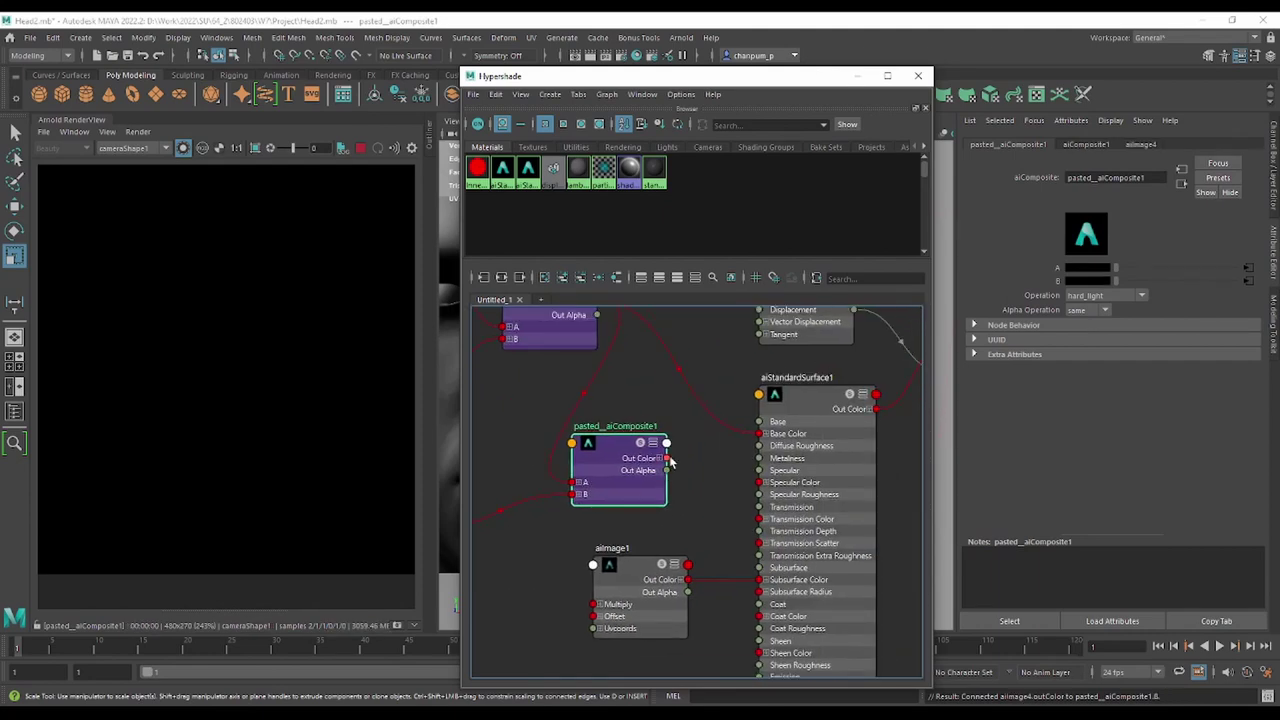
drag(667, 458, 765, 433)
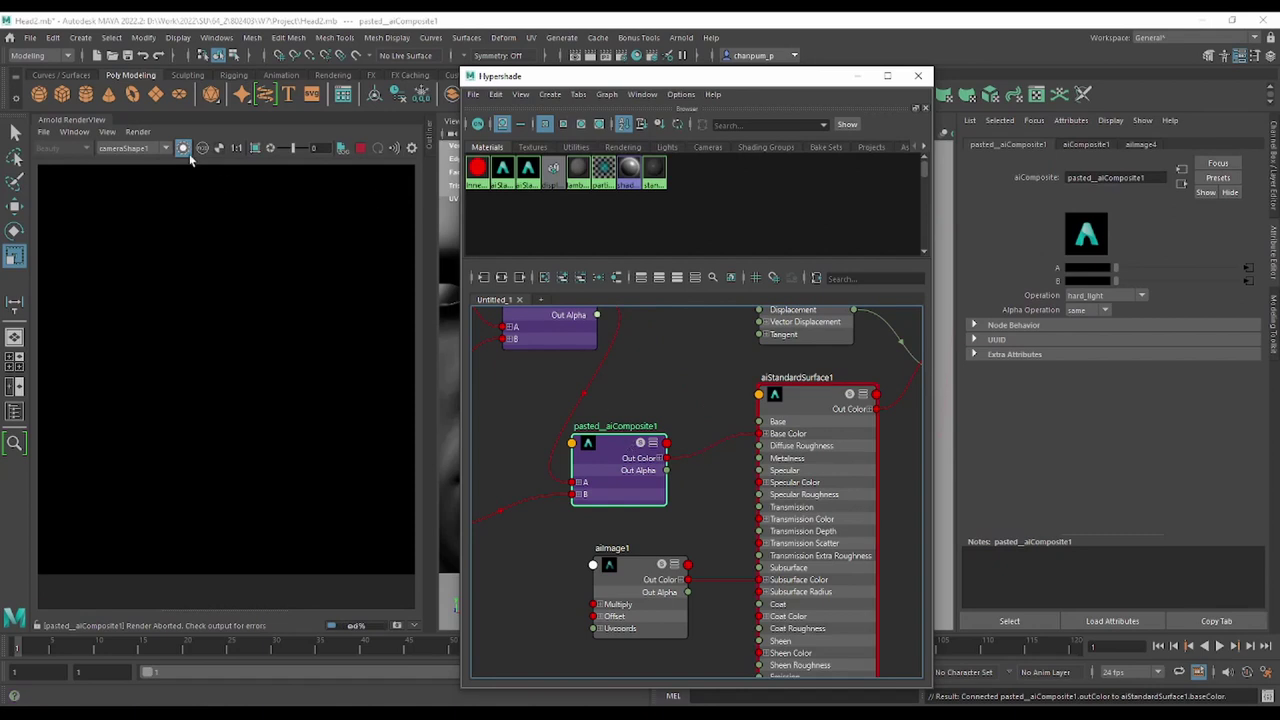
Move pasted_aiComposite1 next to aiStandardSurface1 and select aiImage4.
scroll(632, 440, down, 2)
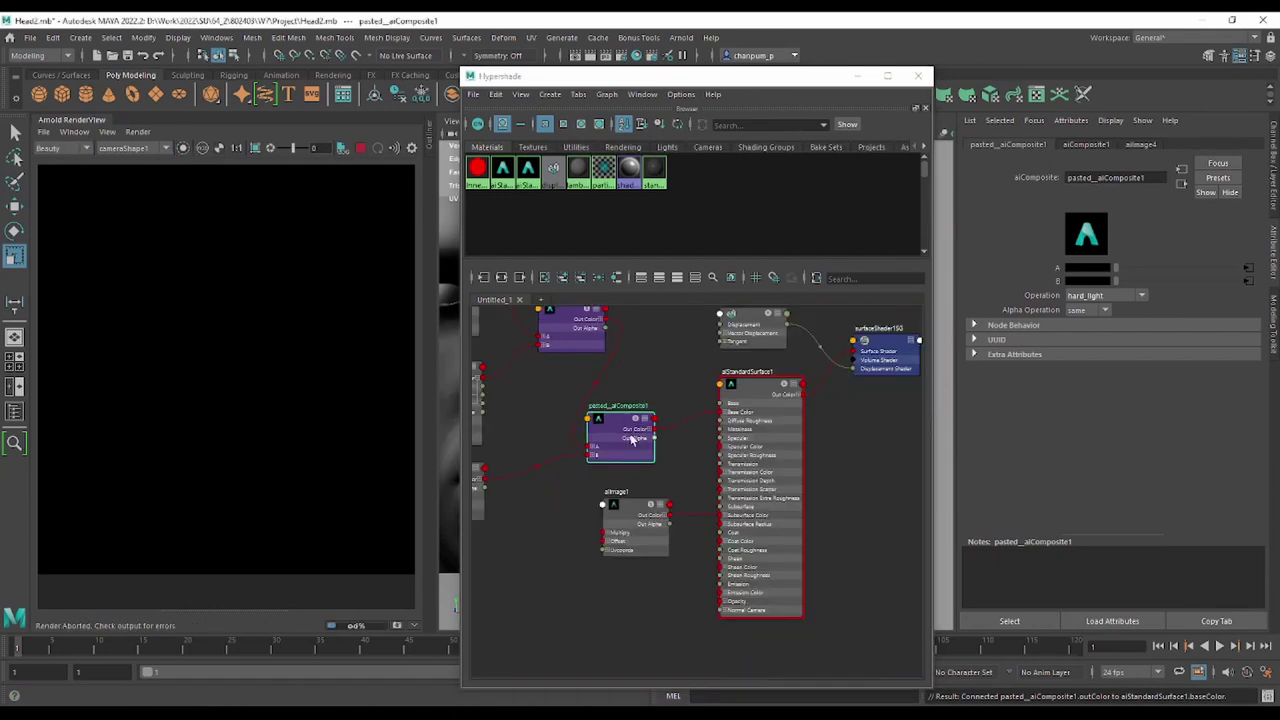
drag(632, 440, 684, 406)
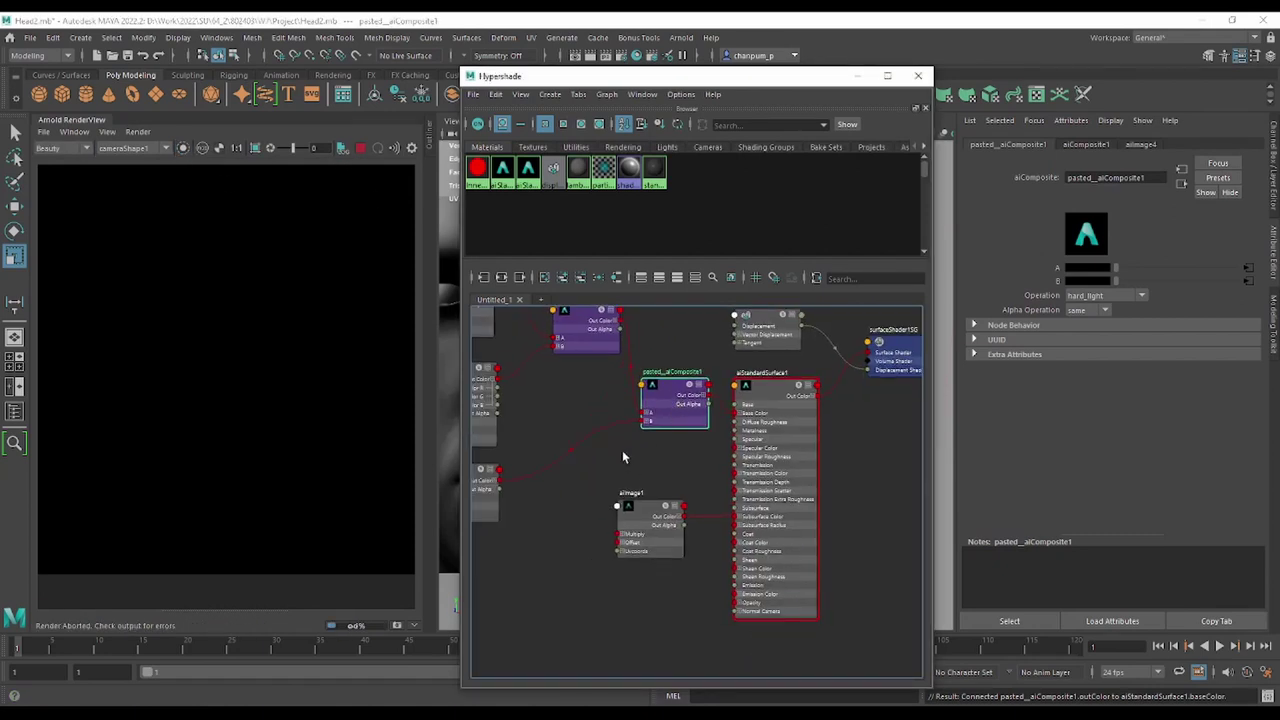
click(622, 458)
alt+middle_drag(425, 475, 477, 483)
click(496, 478)
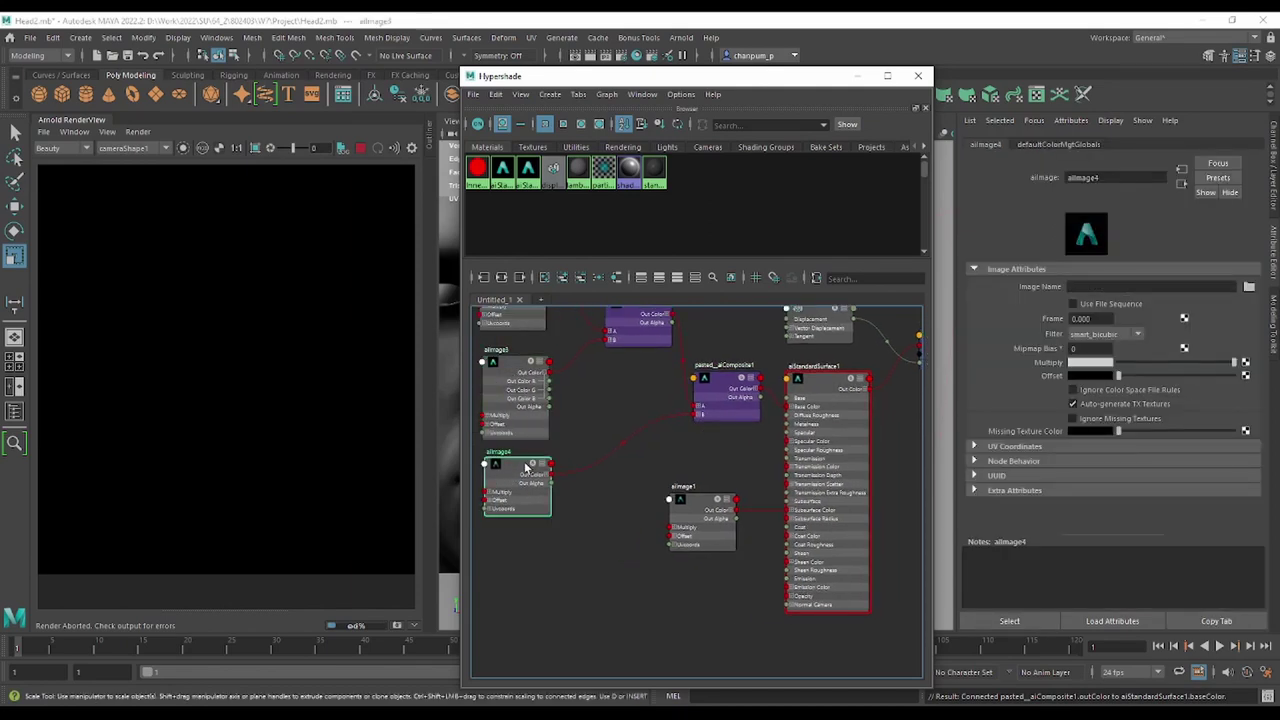
Load M_Head_skin_Displacement__0002_B_Micro.tif as aiImage4's image file.
click(1249, 287)
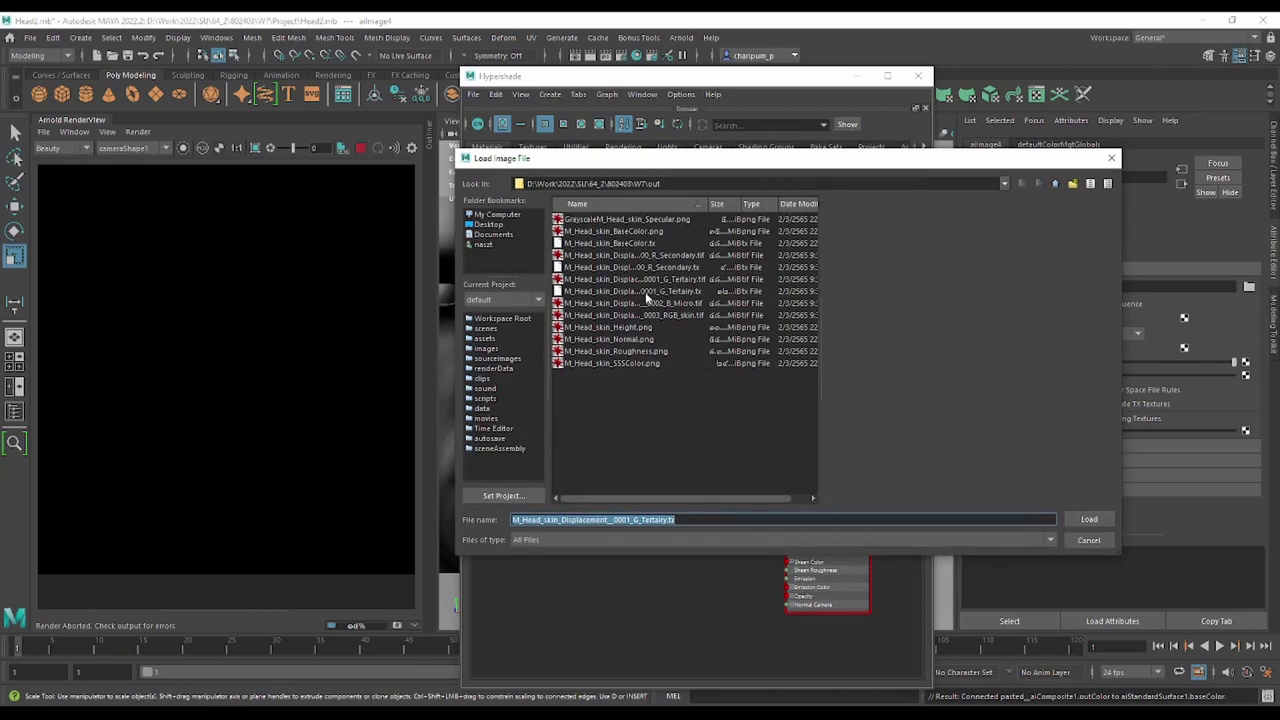
click(693, 315)
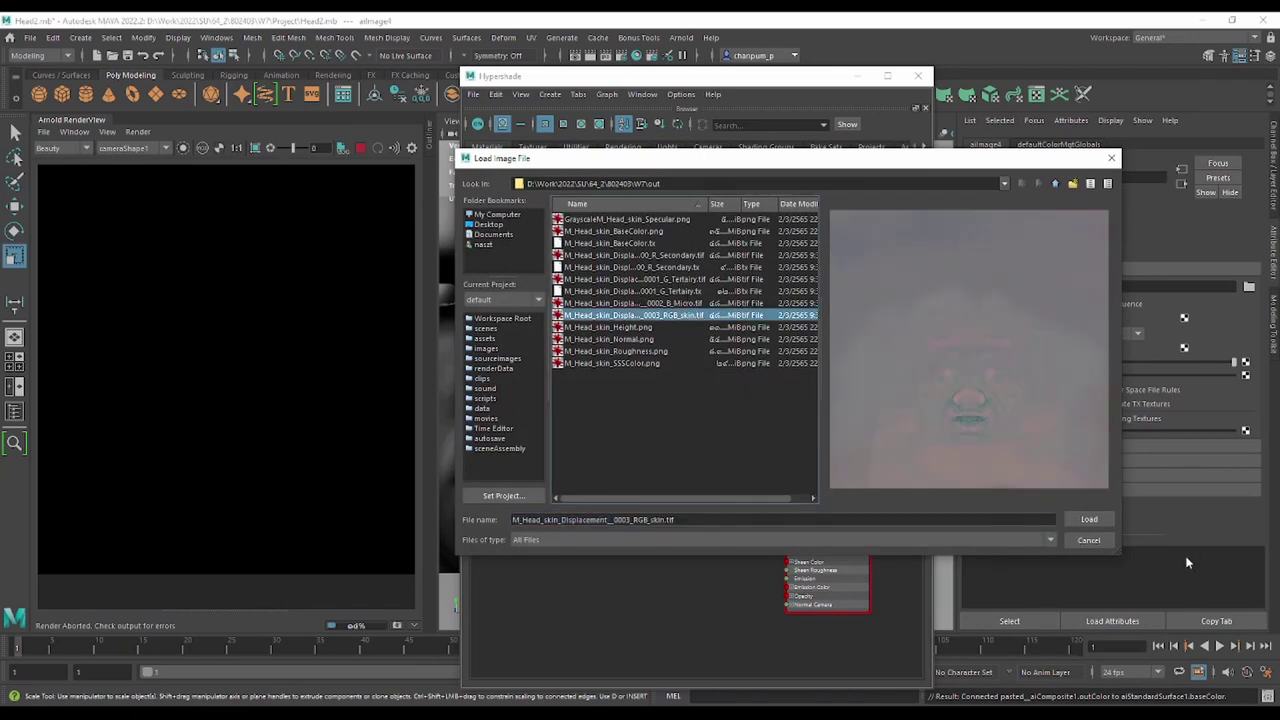
click(690, 303)
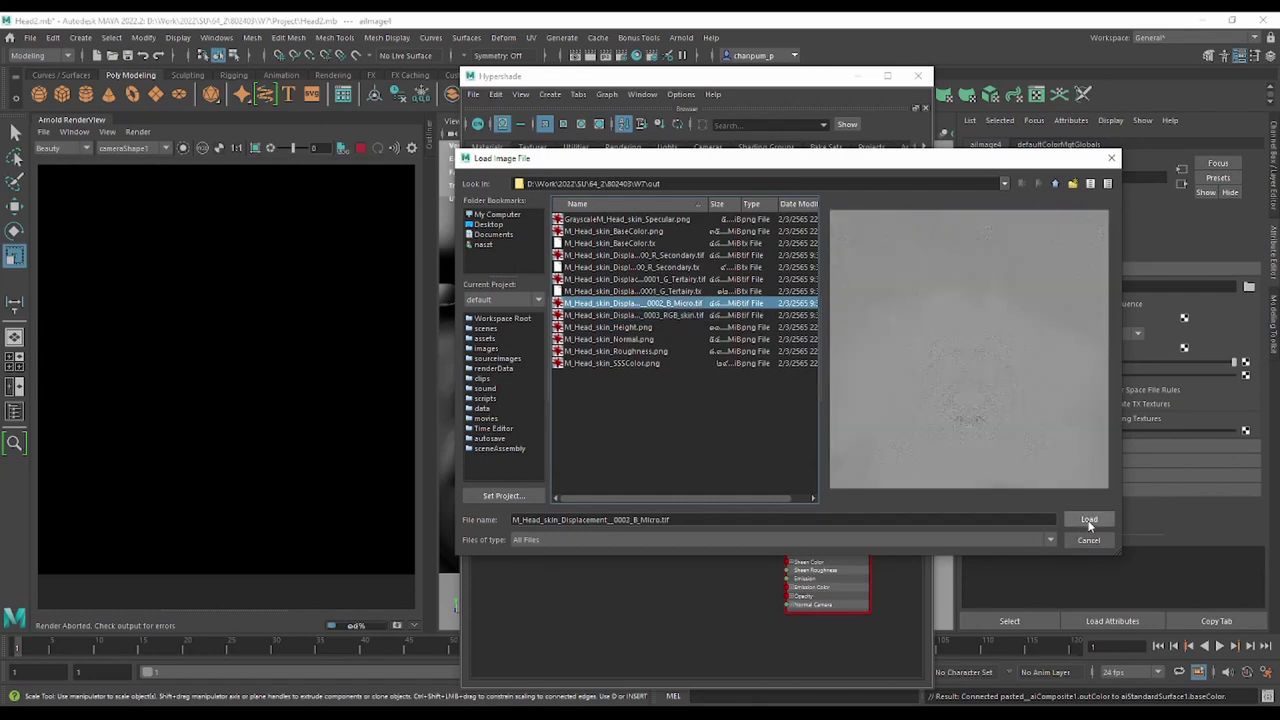
click(1089, 519)
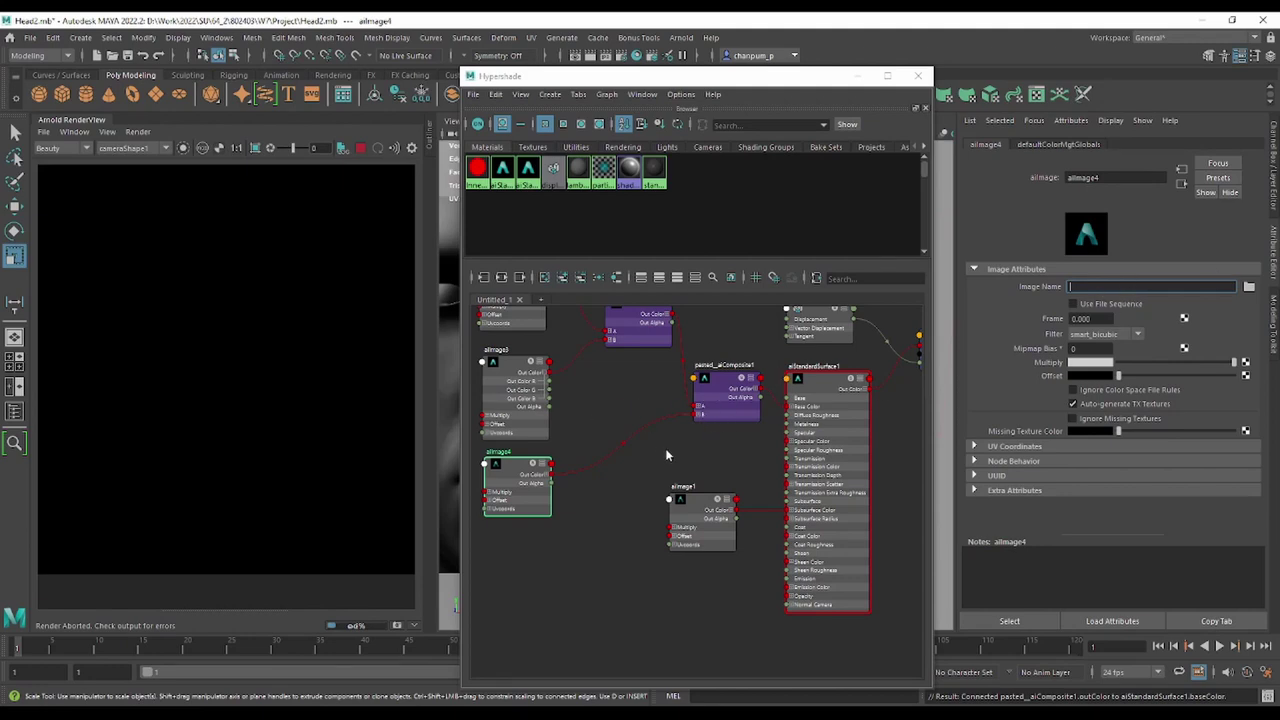
Render only pasted_aiComposite1's output with Isolate Selected Shader.
scroll(656, 434, down, 2)
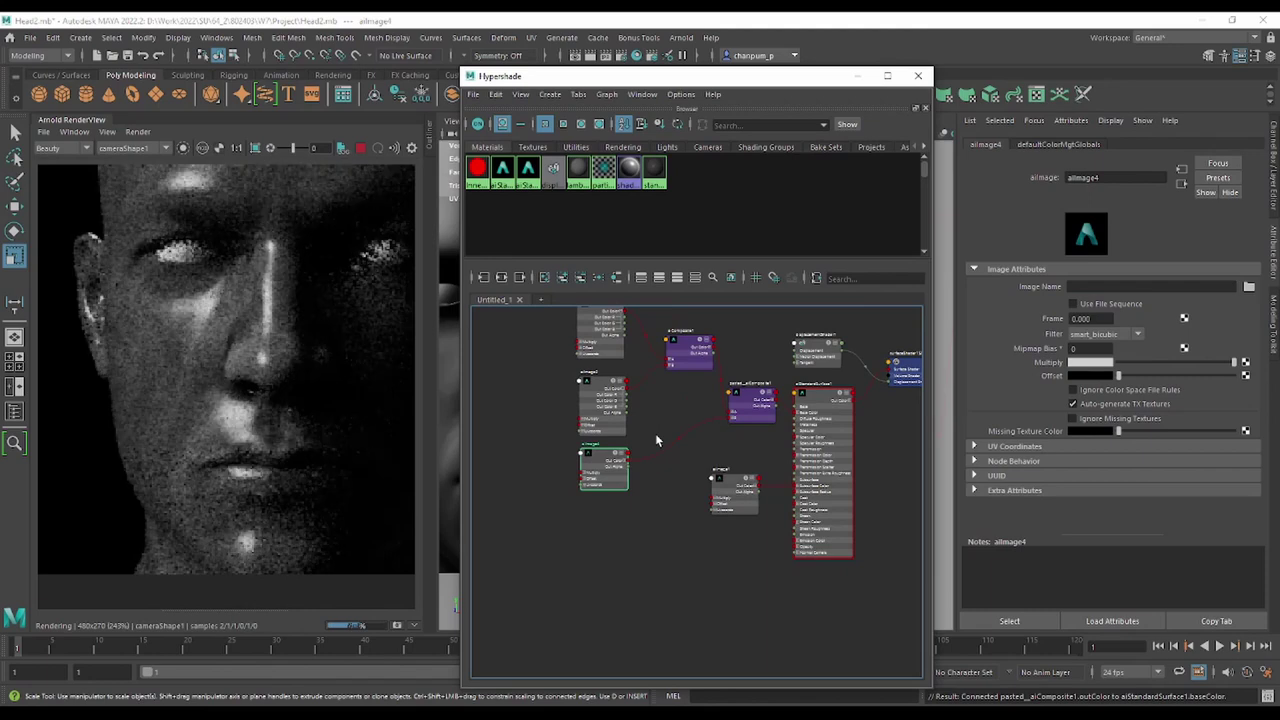
click(752, 405)
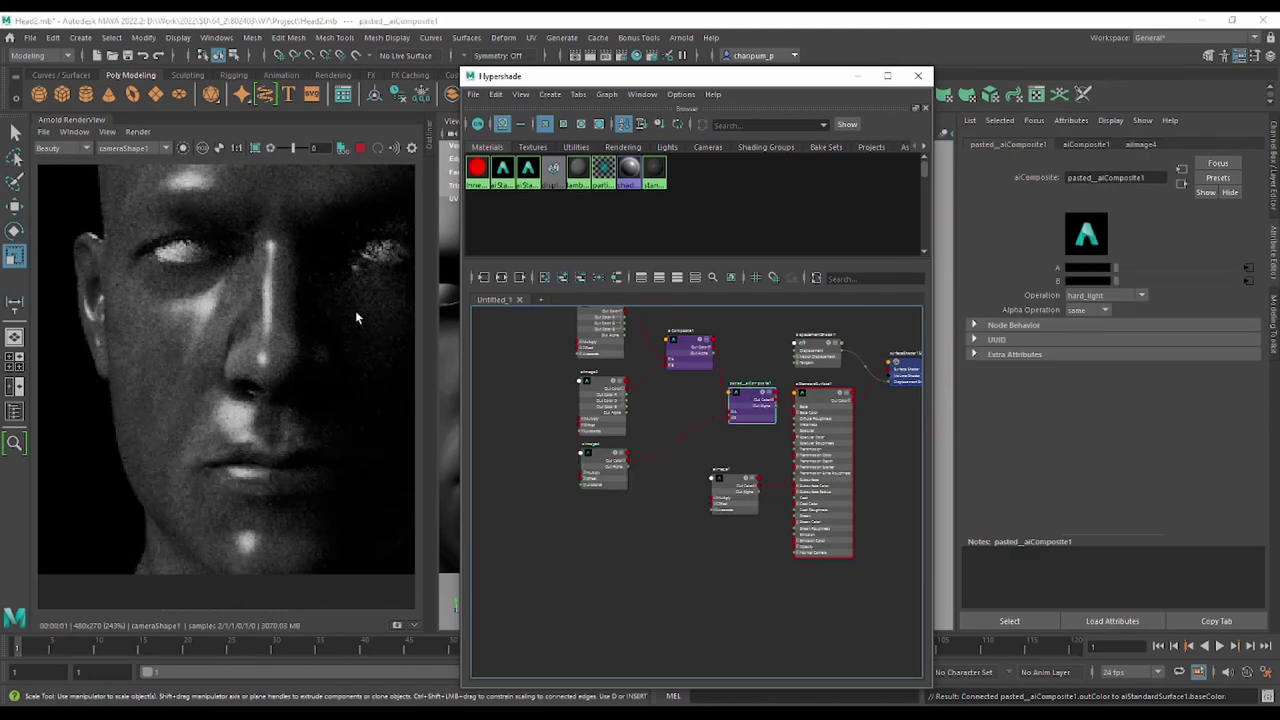
click(183, 148)
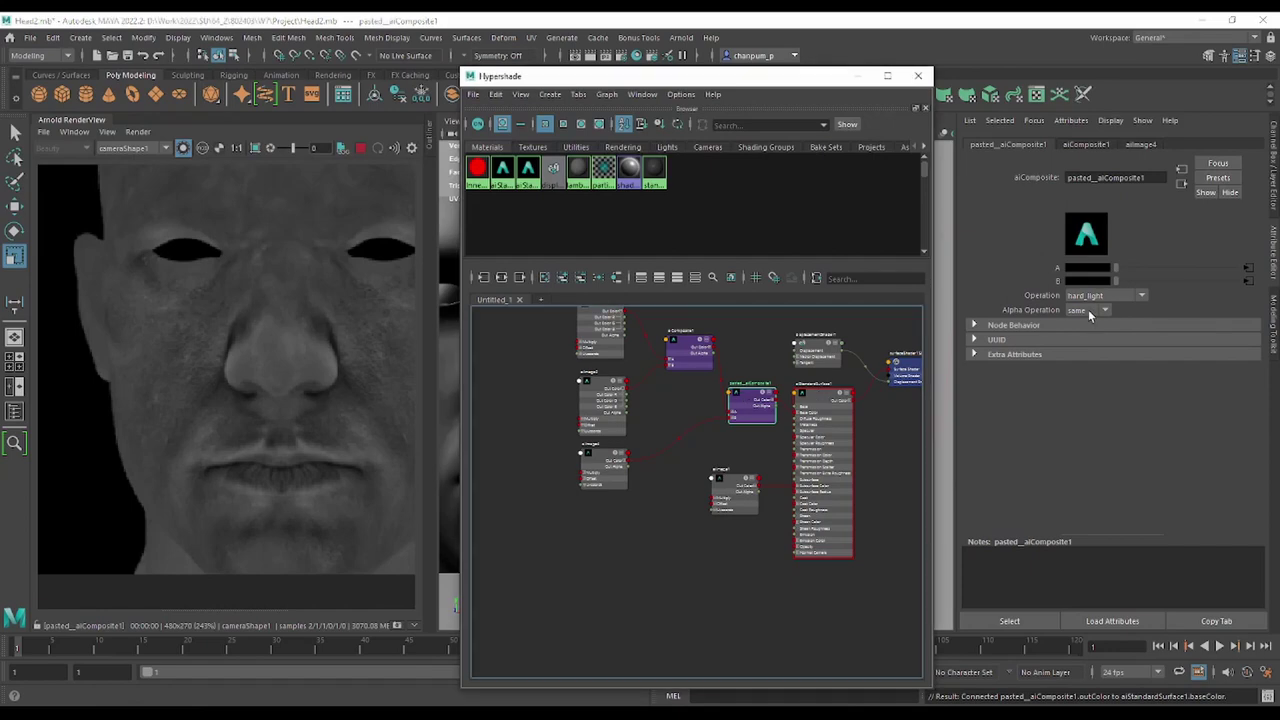
Preview aiComposite1, pasted_aiComposite1 and each image map individually, ending on pasted_aiComposite1.
scroll(749, 431, up, 2)
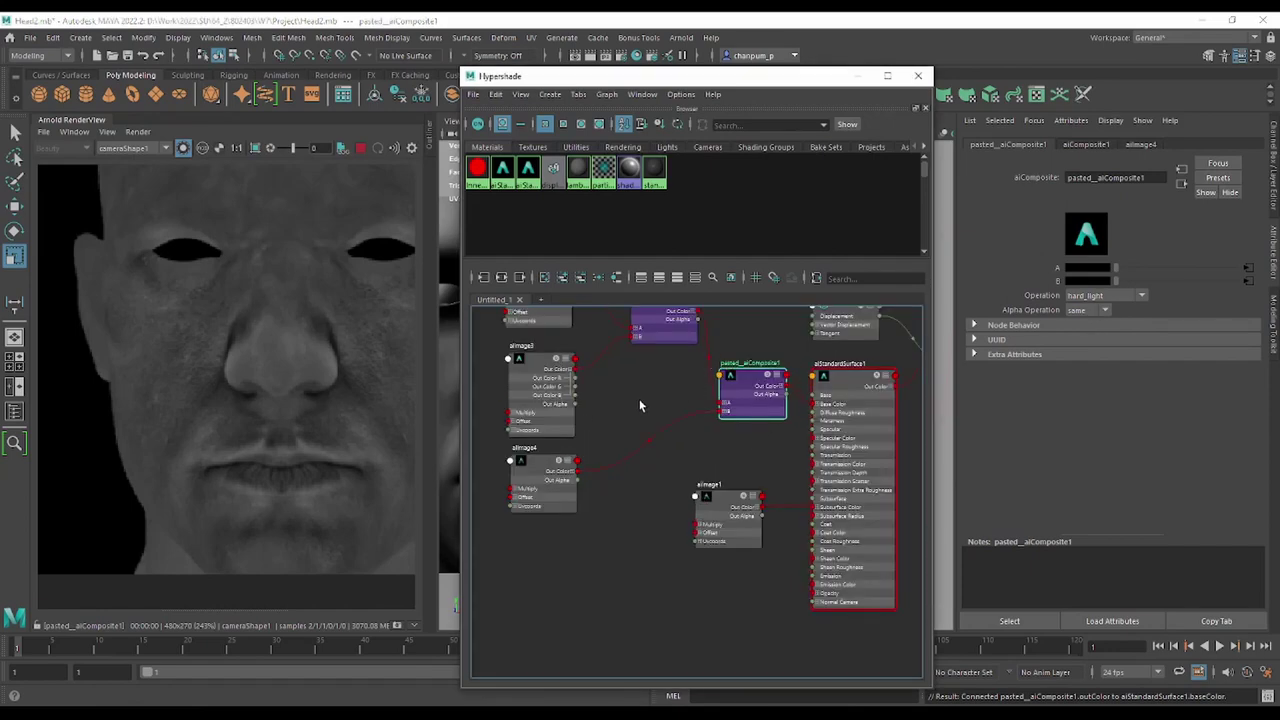
alt+middle_drag(651, 369, 647, 419)
click(660, 360)
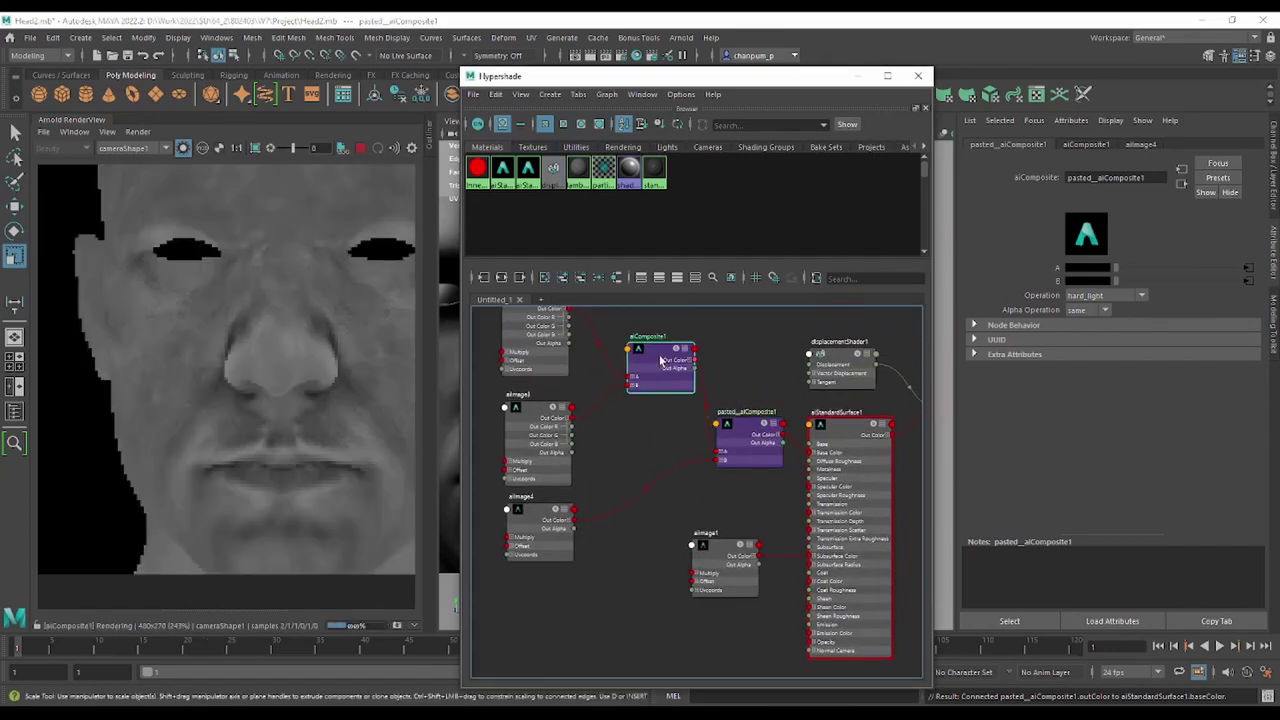
click(746, 432)
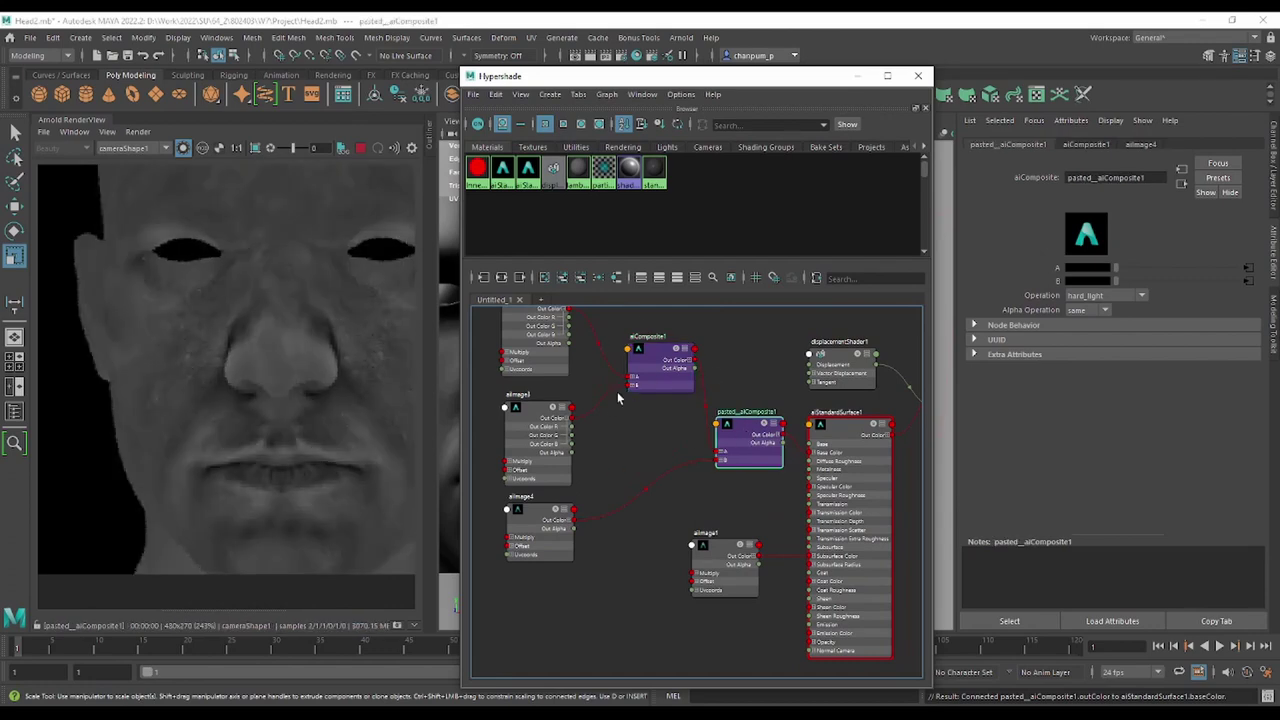
click(535, 345)
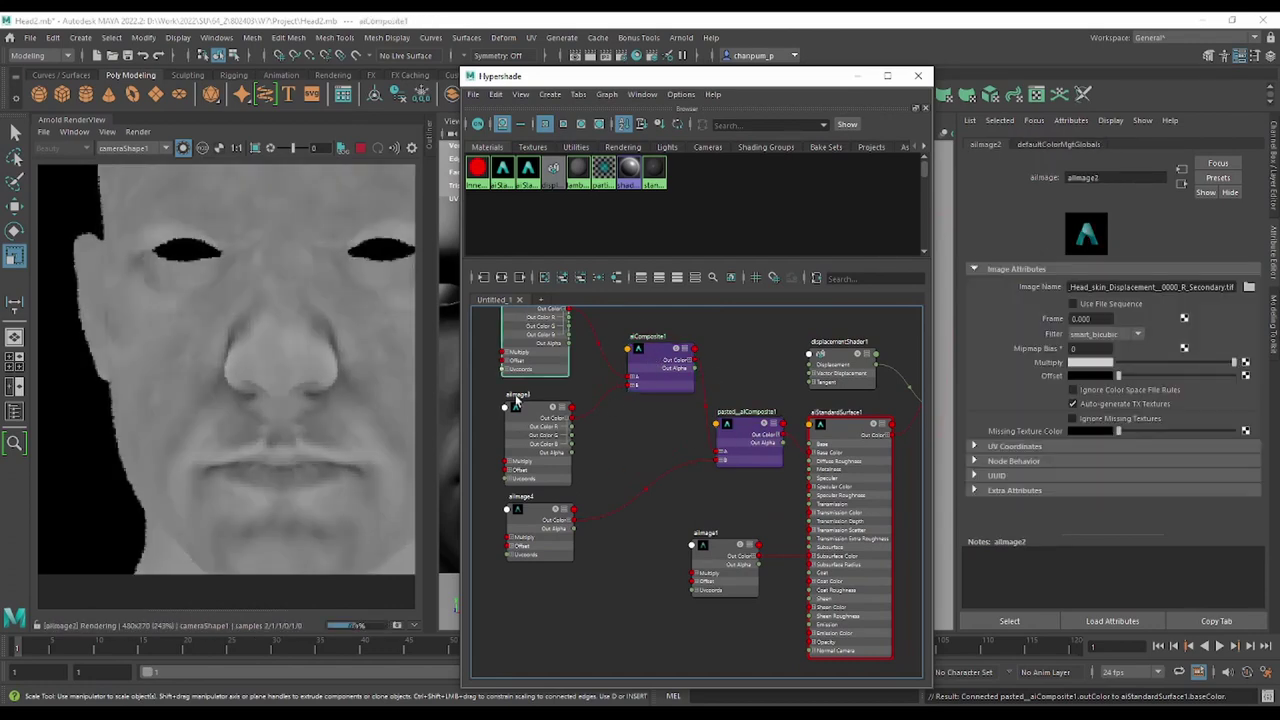
click(516, 400)
click(520, 505)
click(744, 435)
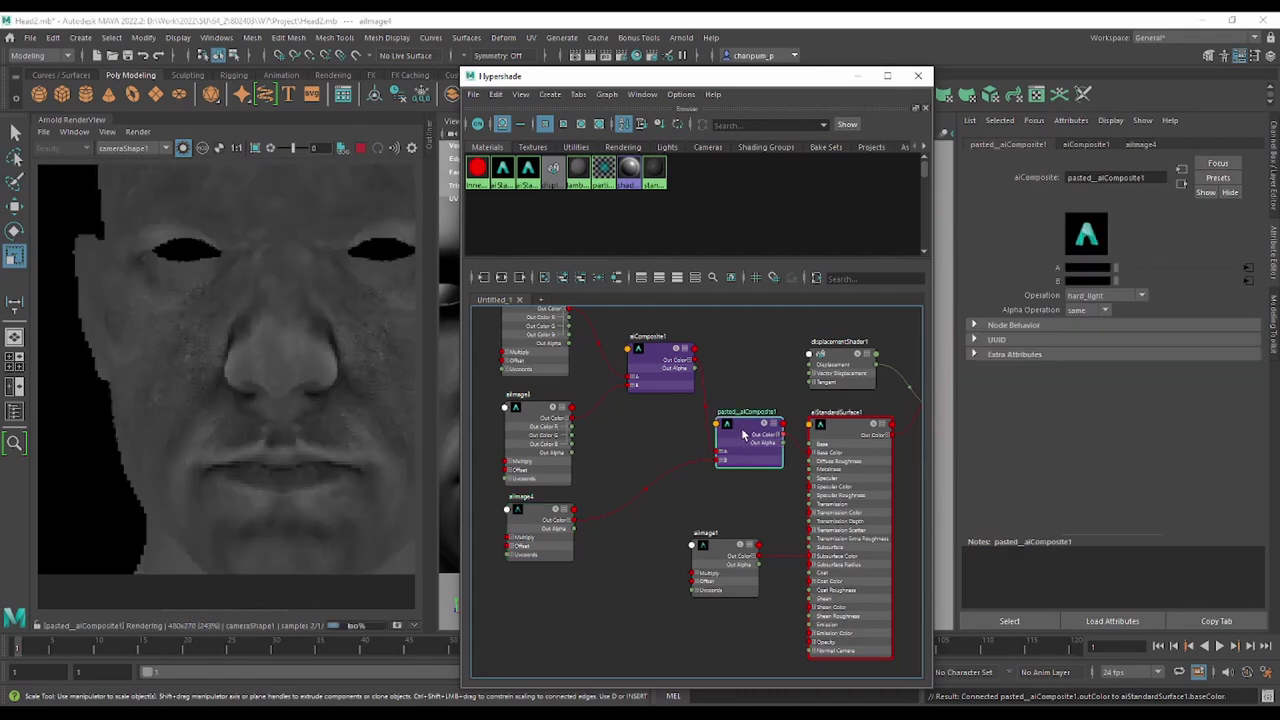
scroll(305, 450, up, 5)
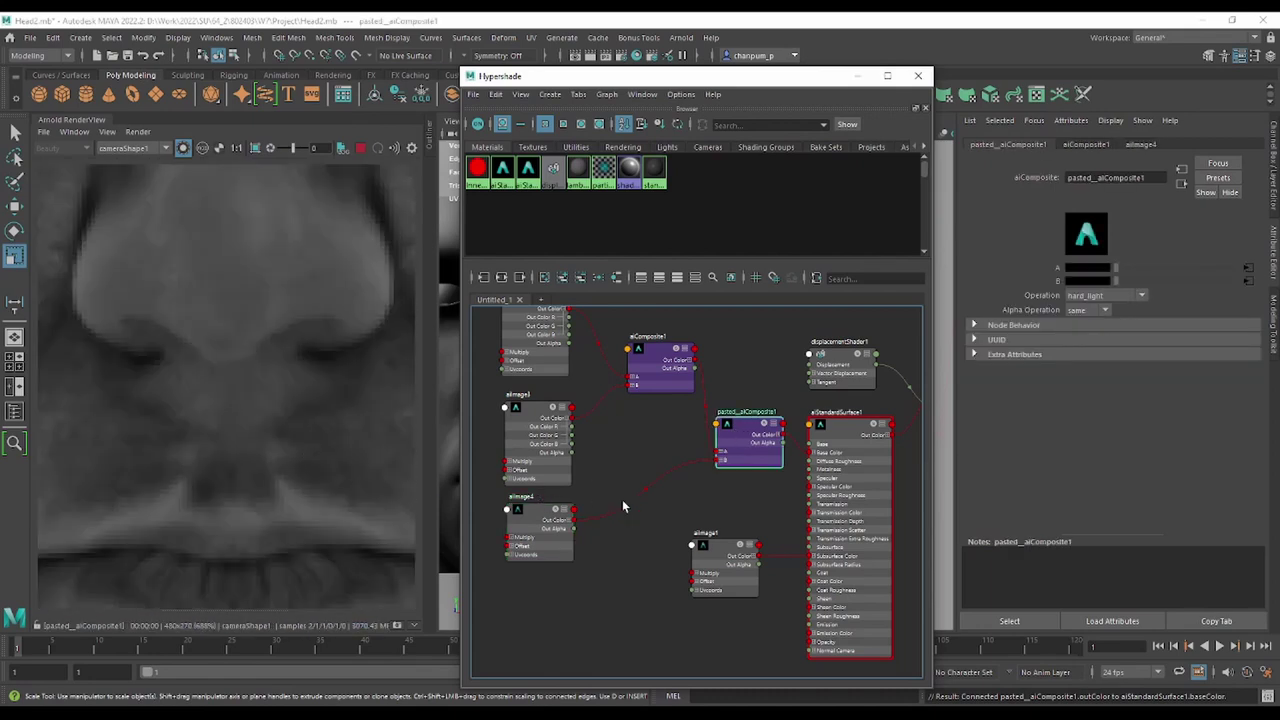
Set pasted_aiComposite1's operation to hypot_diagonal and compare it with aiComposite1 and aiImage4.
click(1088, 300)
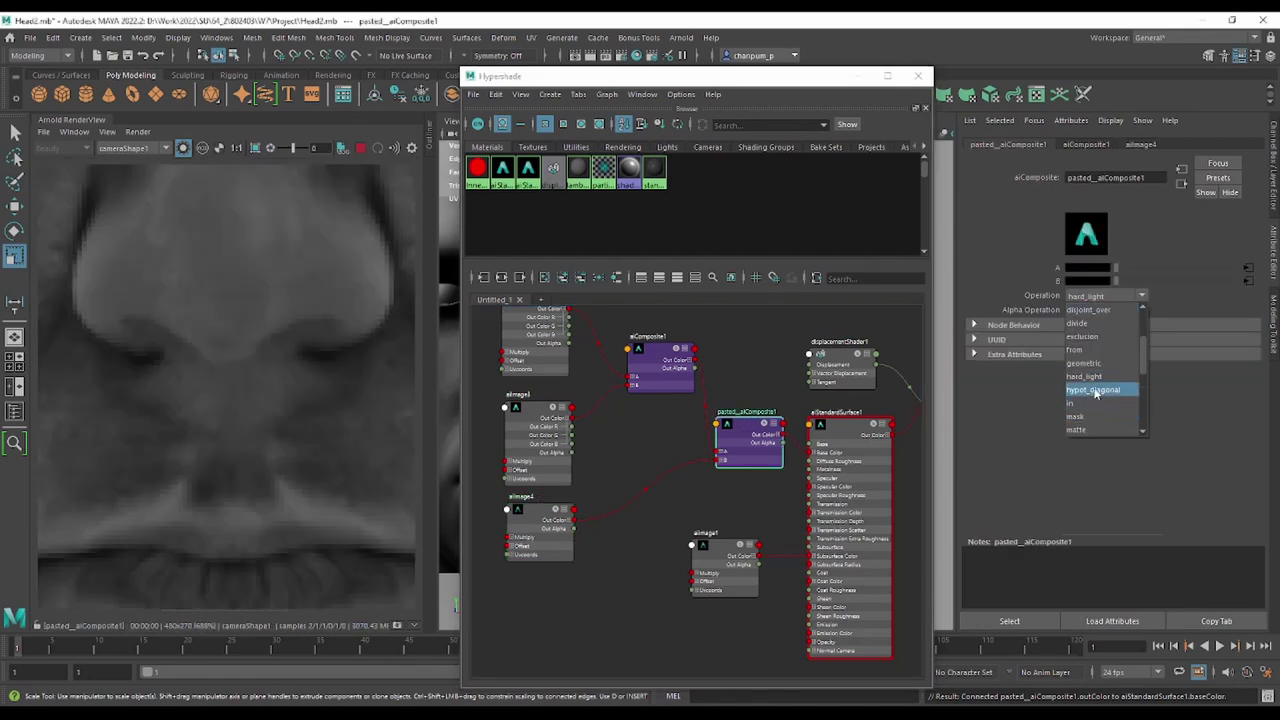
click(1106, 385)
scroll(345, 392, down, 5)
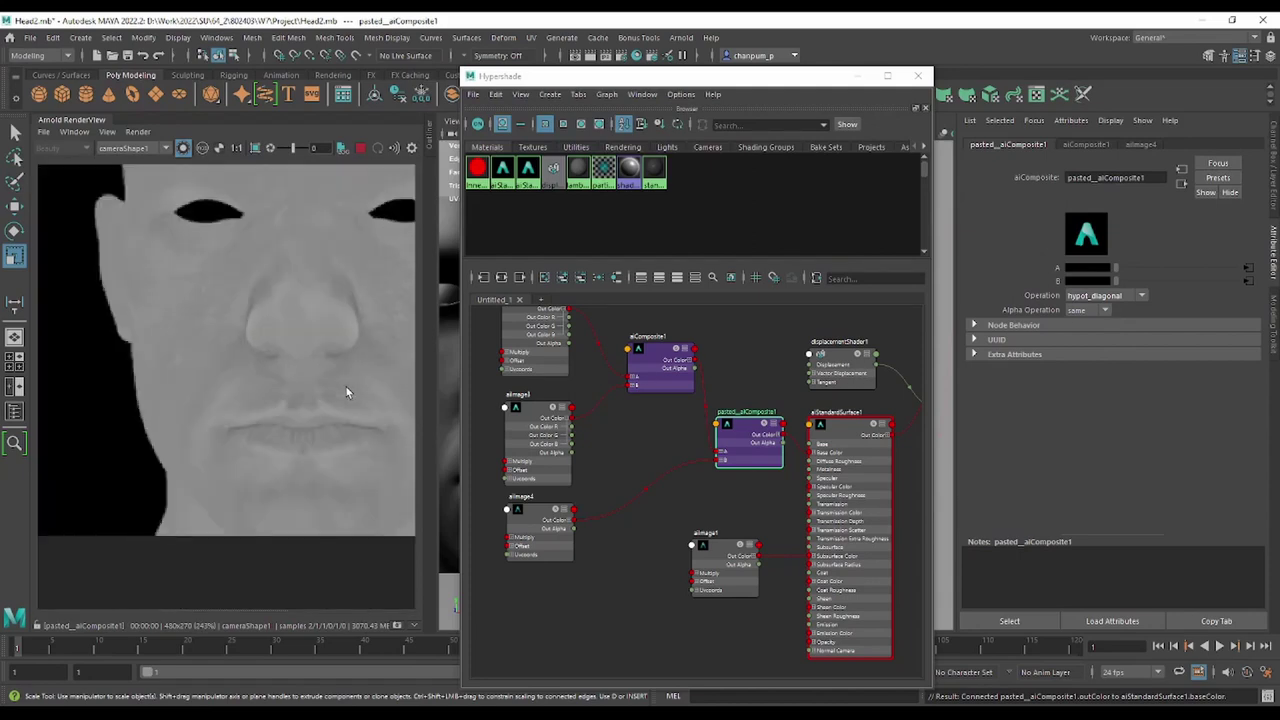
click(654, 360)
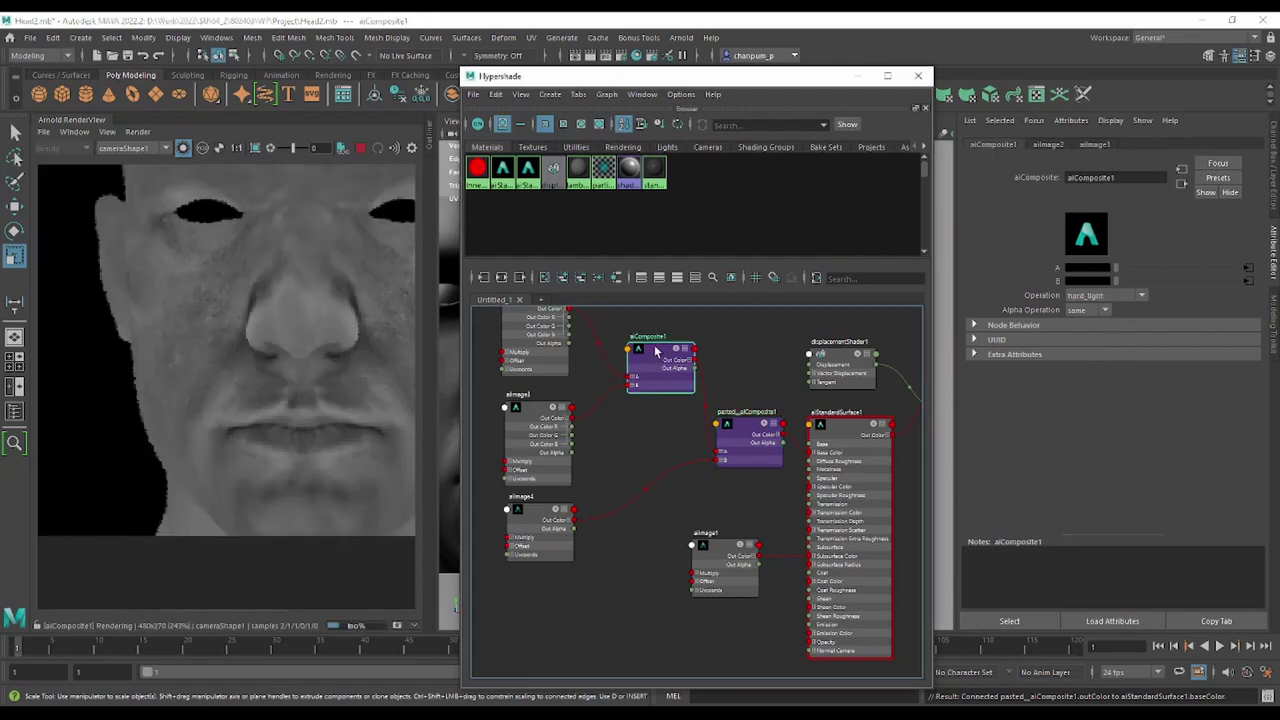
click(763, 428)
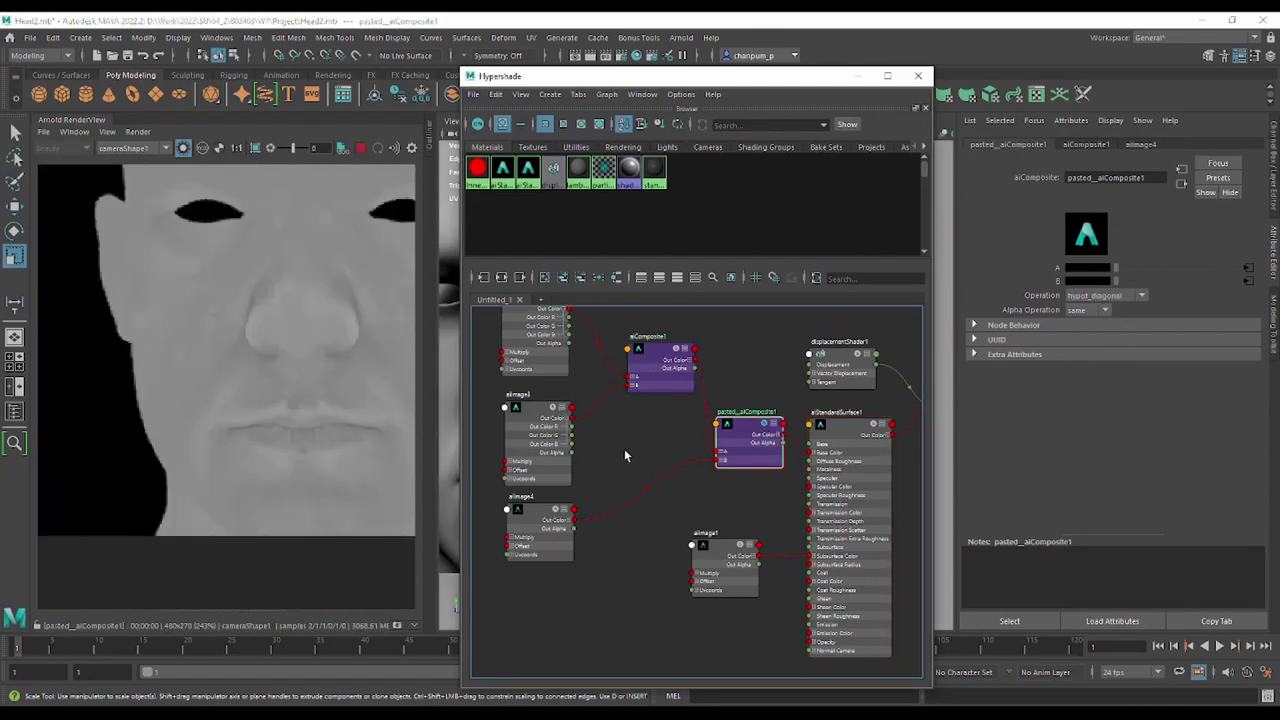
click(538, 522)
click(748, 432)
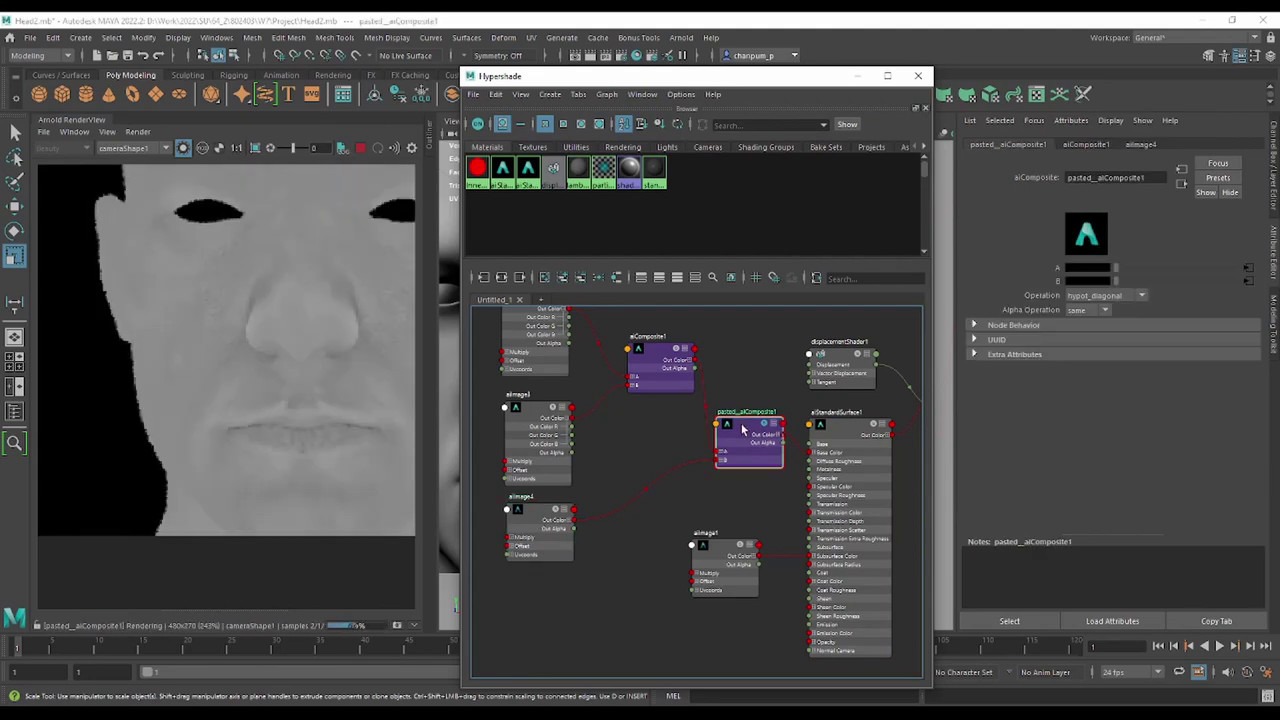
Try hypot_diagonal on aiComposite1, compare the nodes, then switch its operation to in.
click(655, 352)
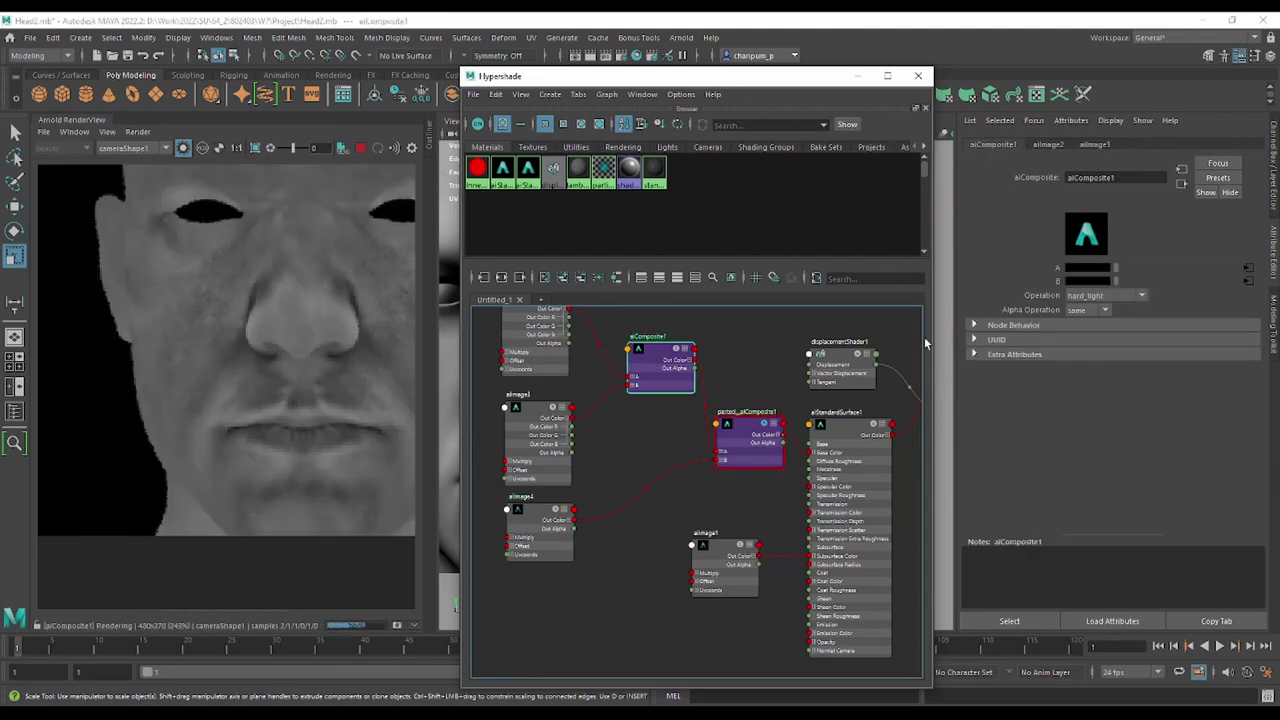
click(1104, 296)
click(1098, 390)
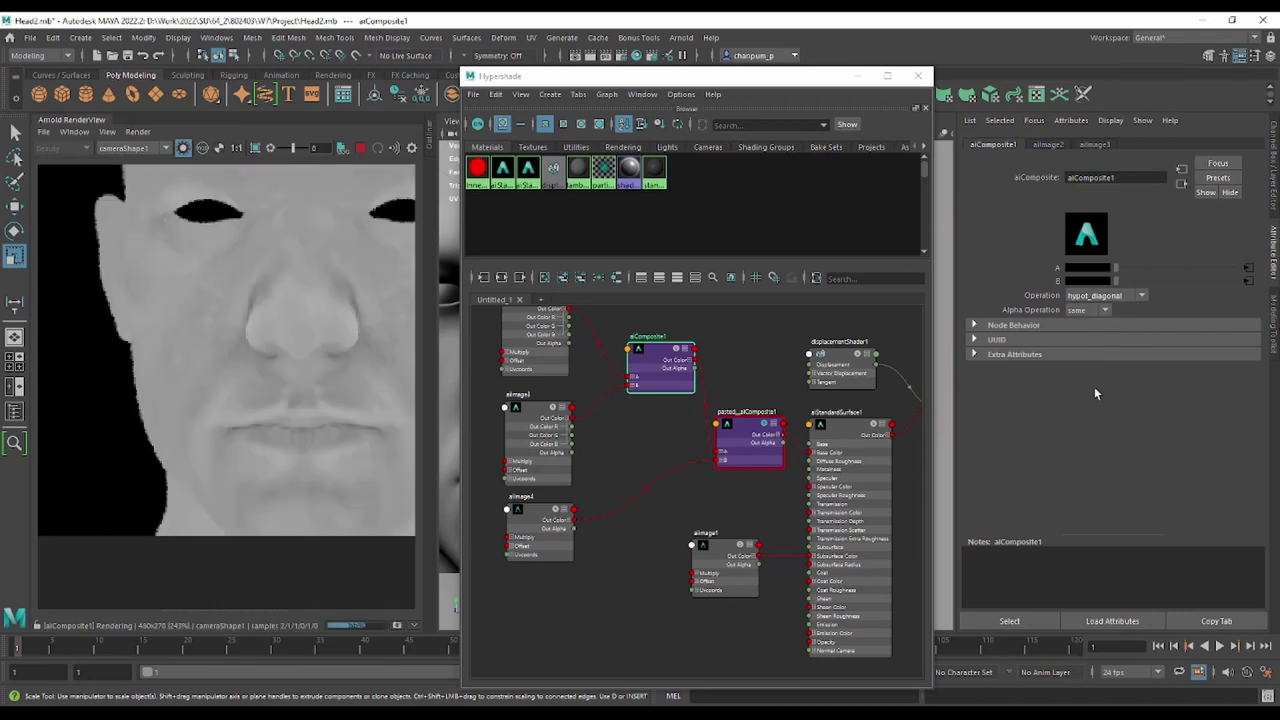
click(537, 420)
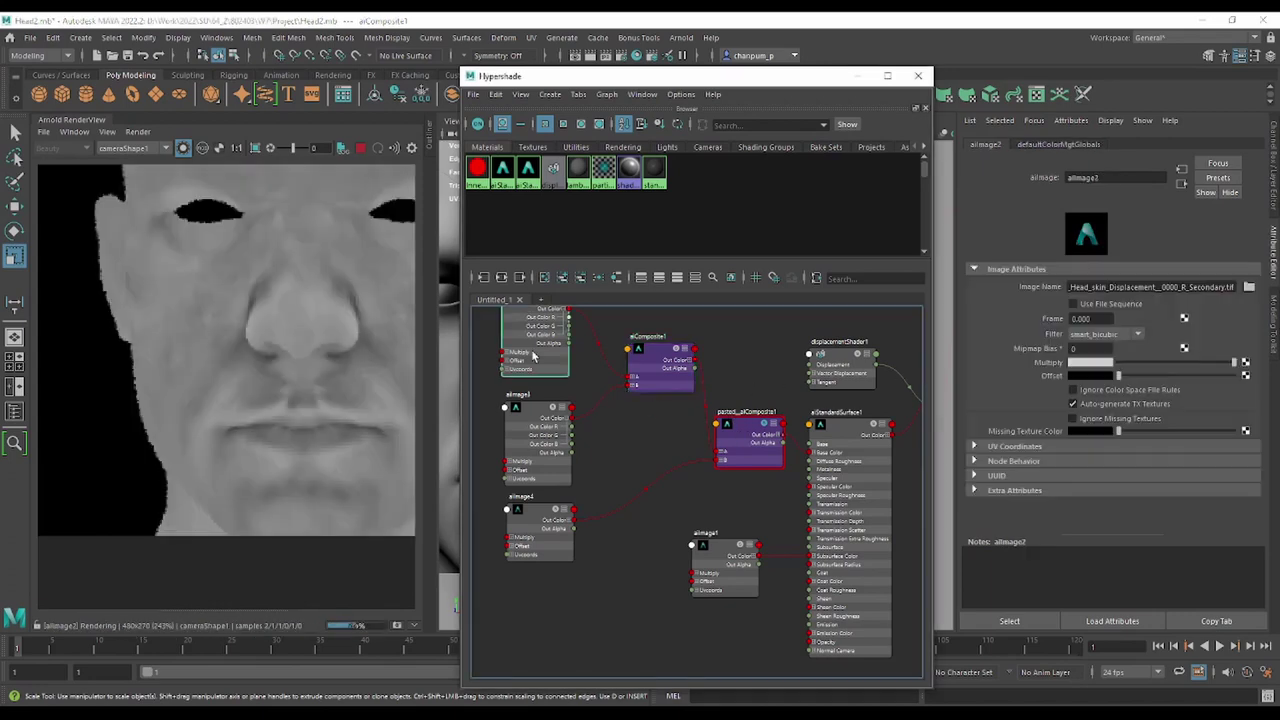
click(661, 352)
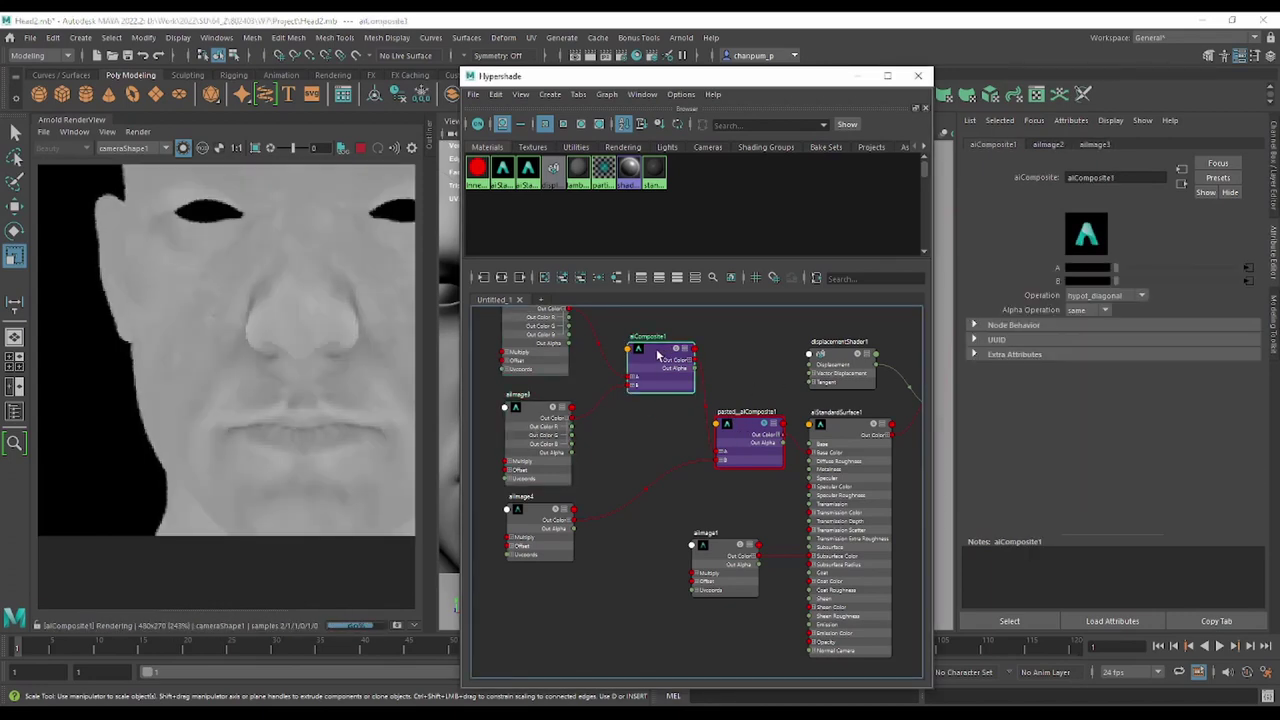
click(737, 431)
click(670, 366)
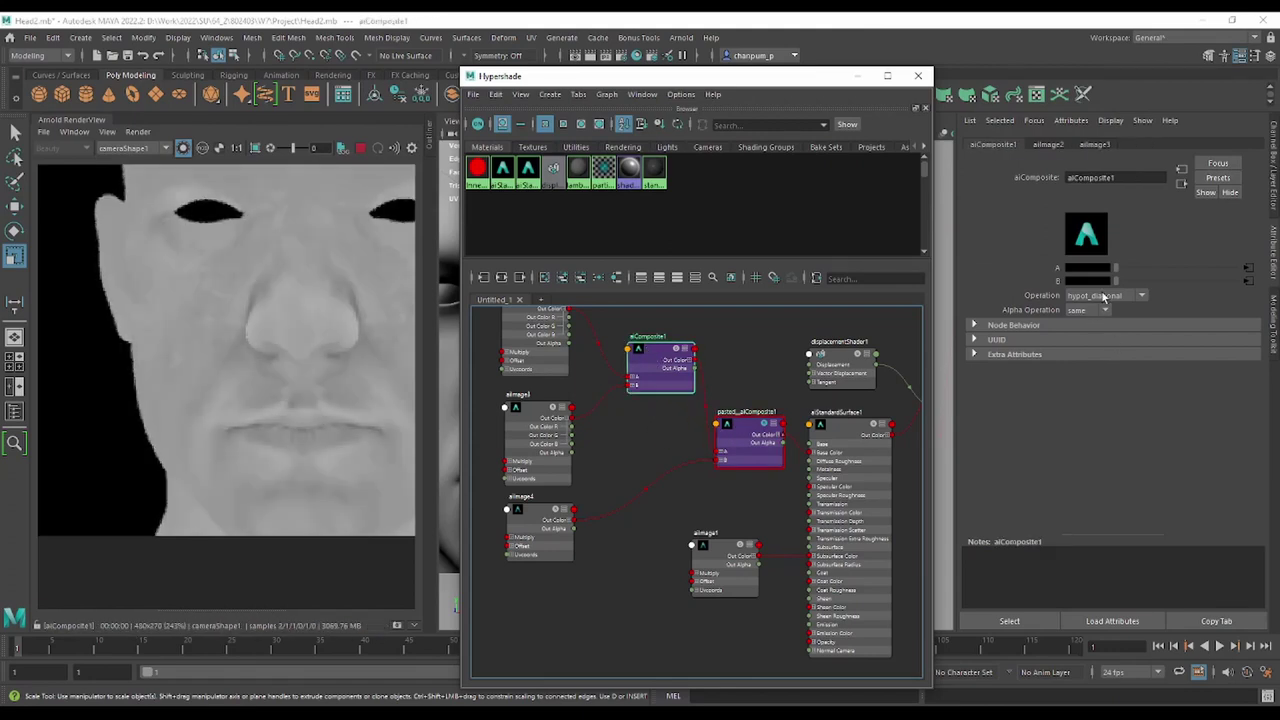
click(1101, 302)
Try the in, max and min operations on aiComposite1, checking the texture node.
click(1091, 401)
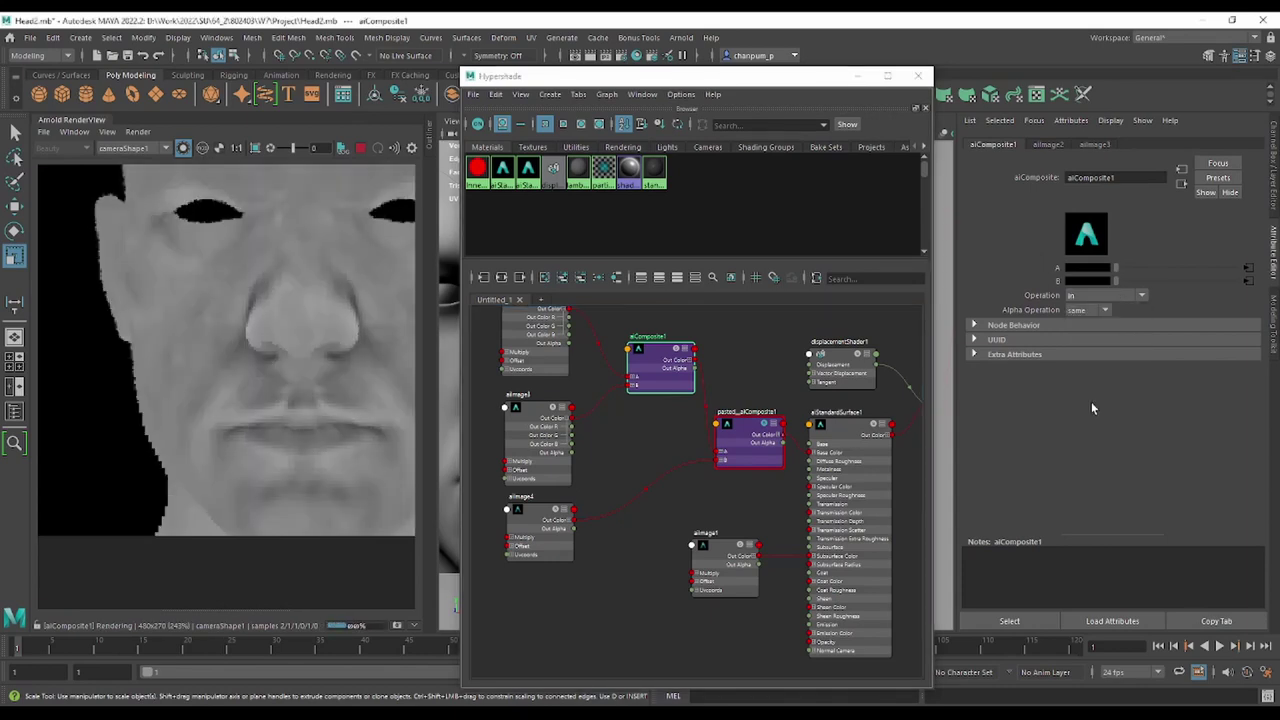
click(1104, 298)
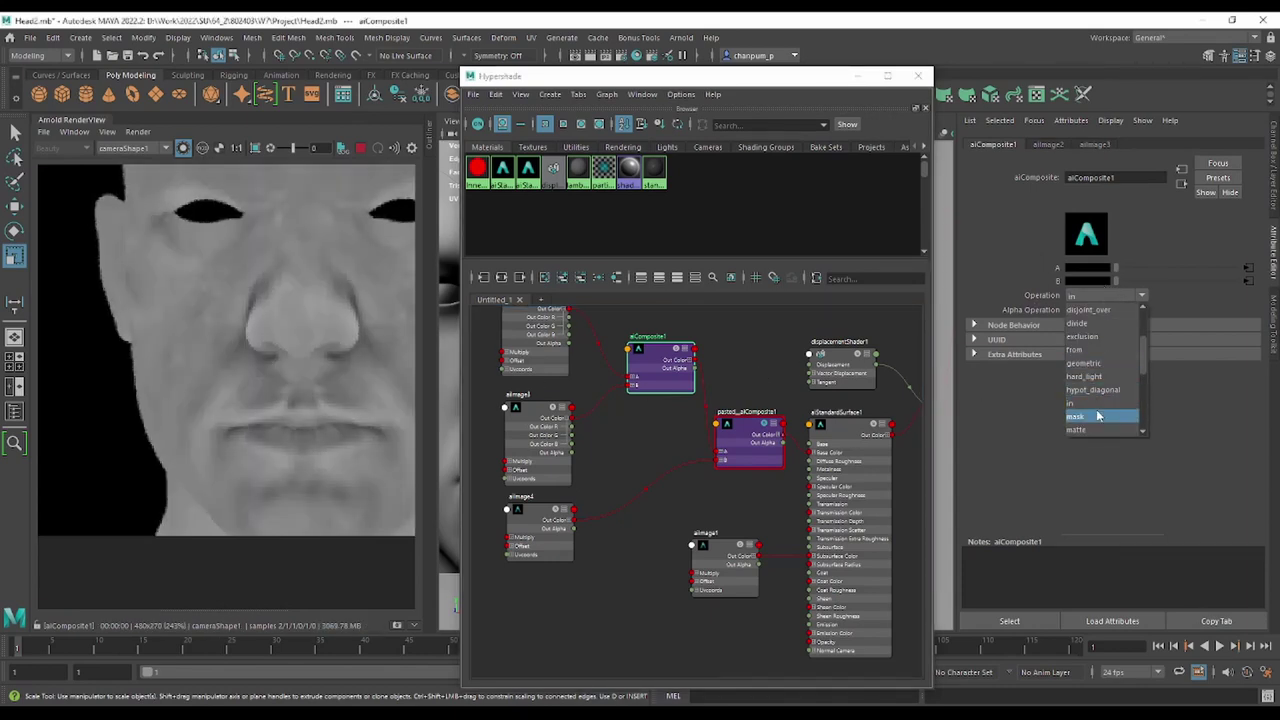
scroll(1092, 425, down, 1)
click(1090, 405)
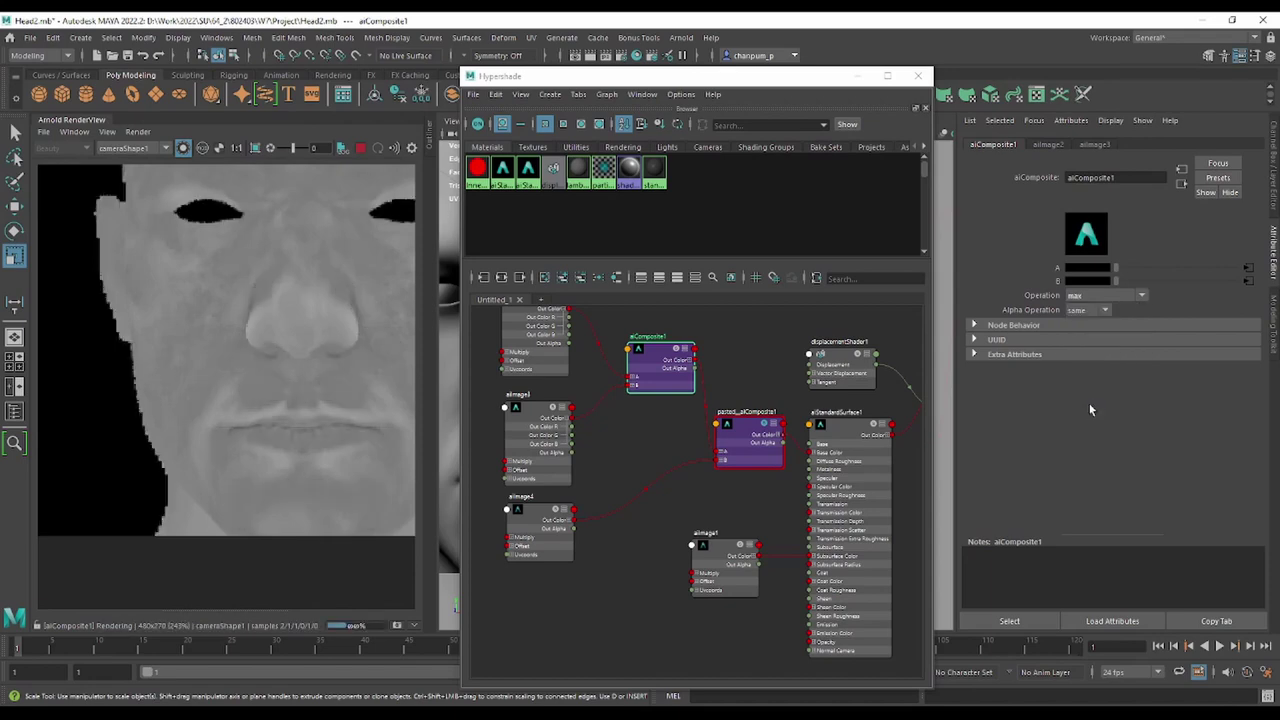
click(1089, 293)
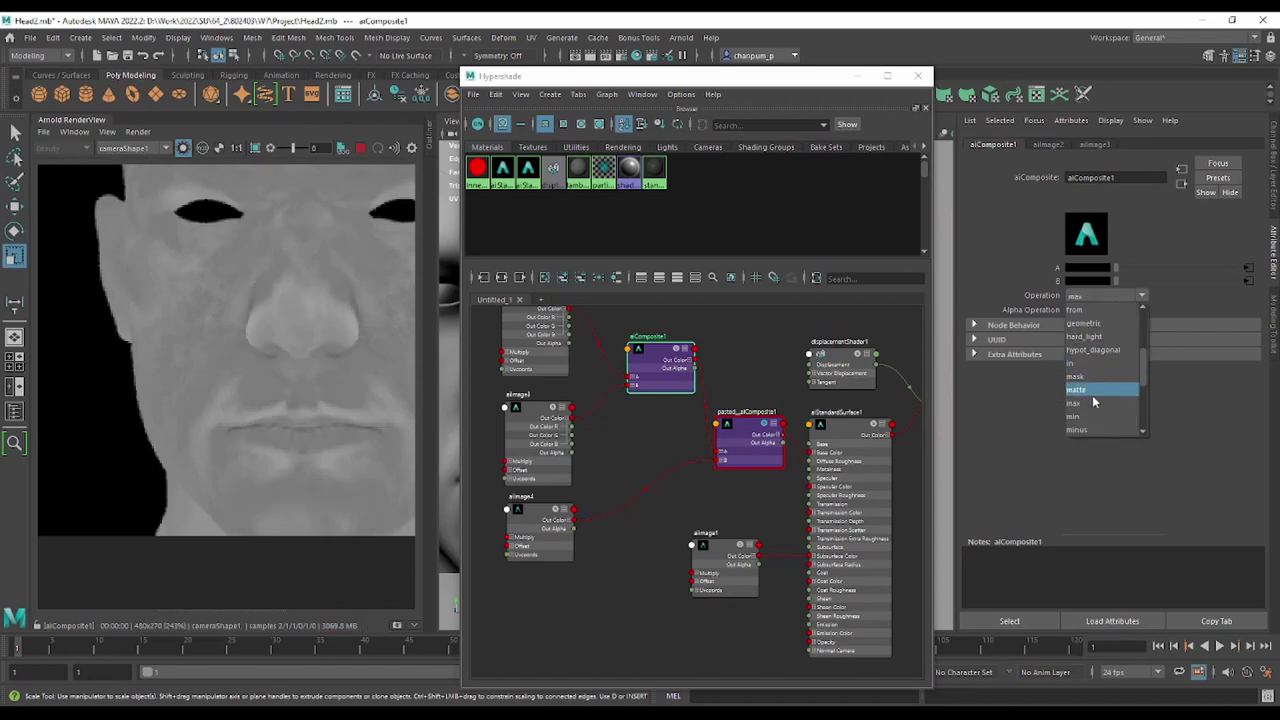
click(1093, 407)
scroll(327, 387, up, 2)
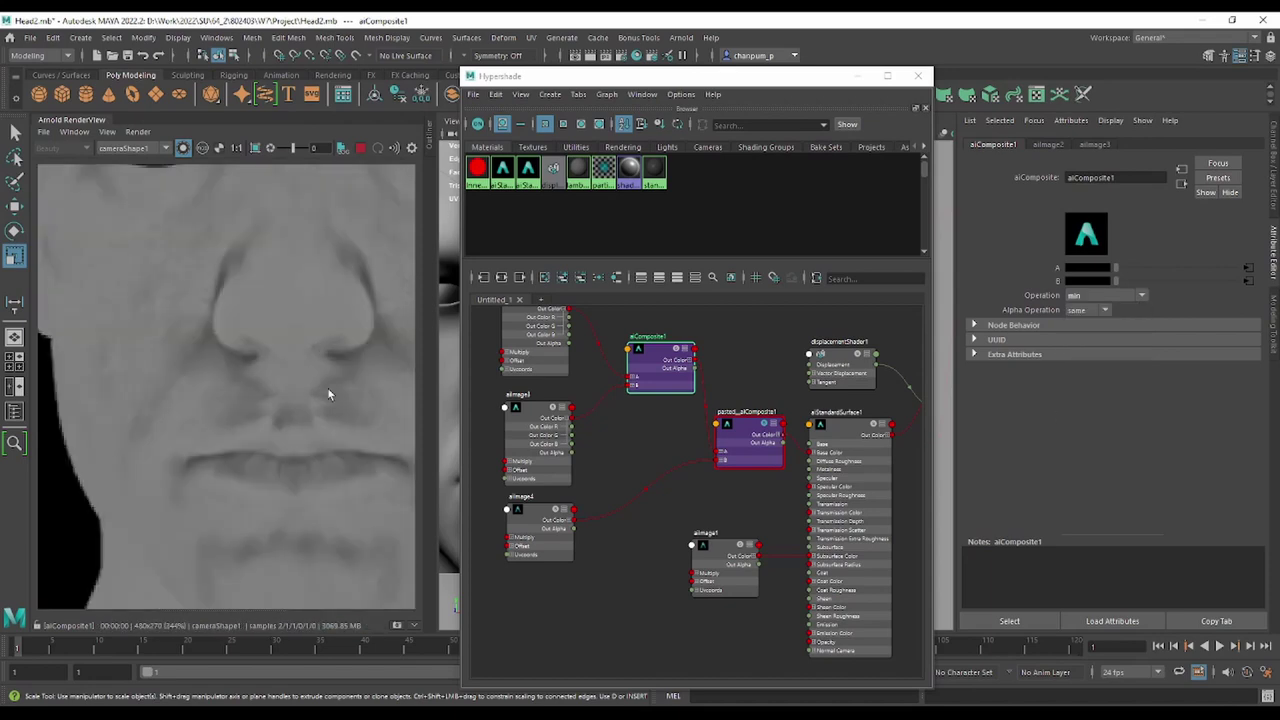
scroll(327, 387, down, 1)
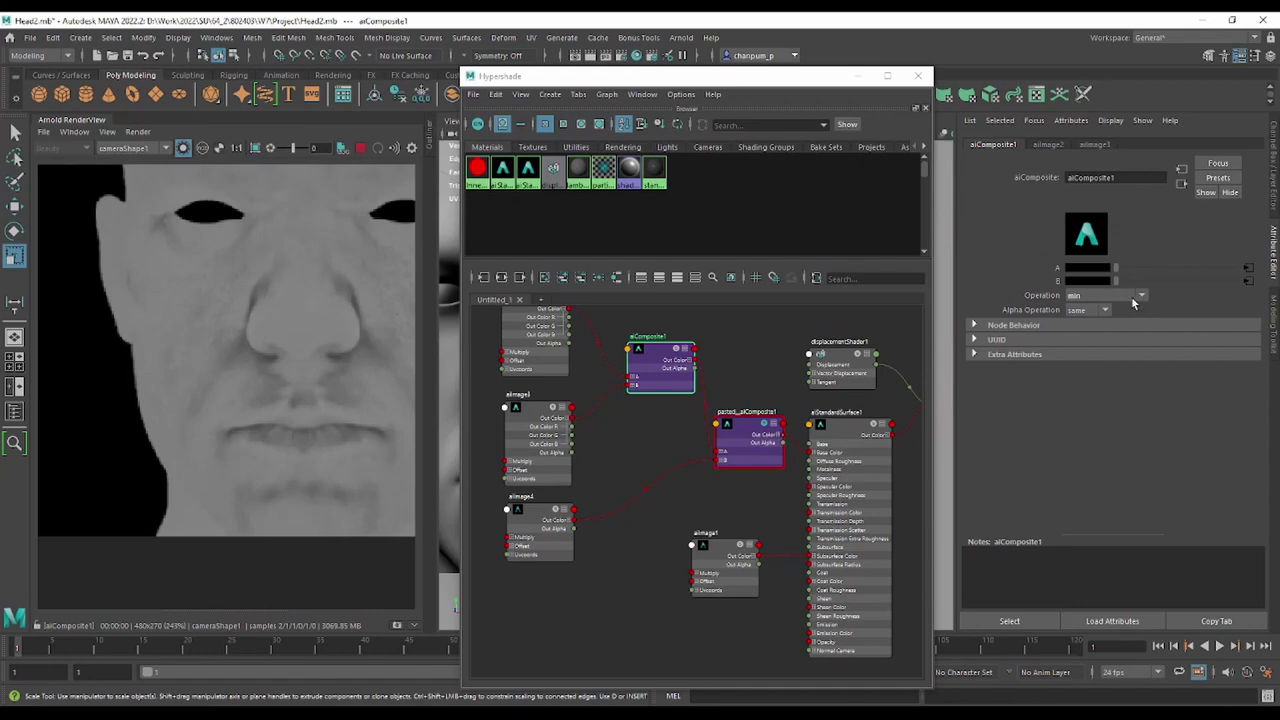
click(538, 420)
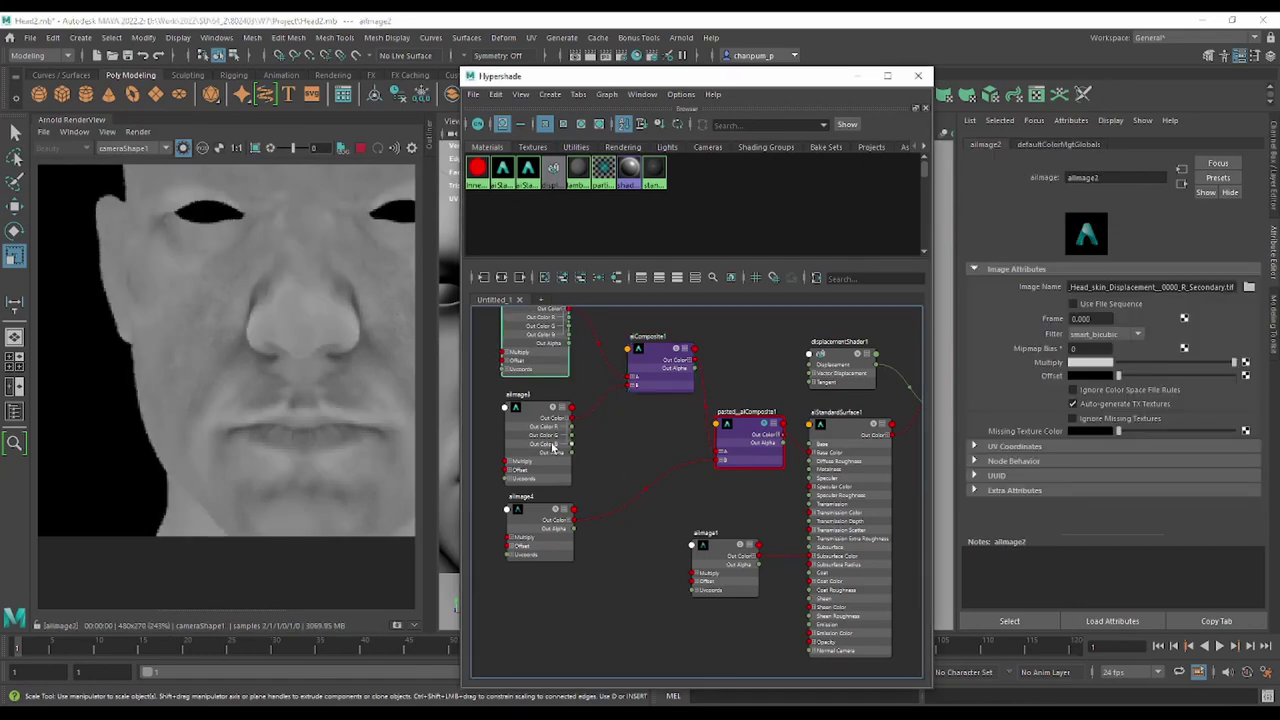
click(667, 376)
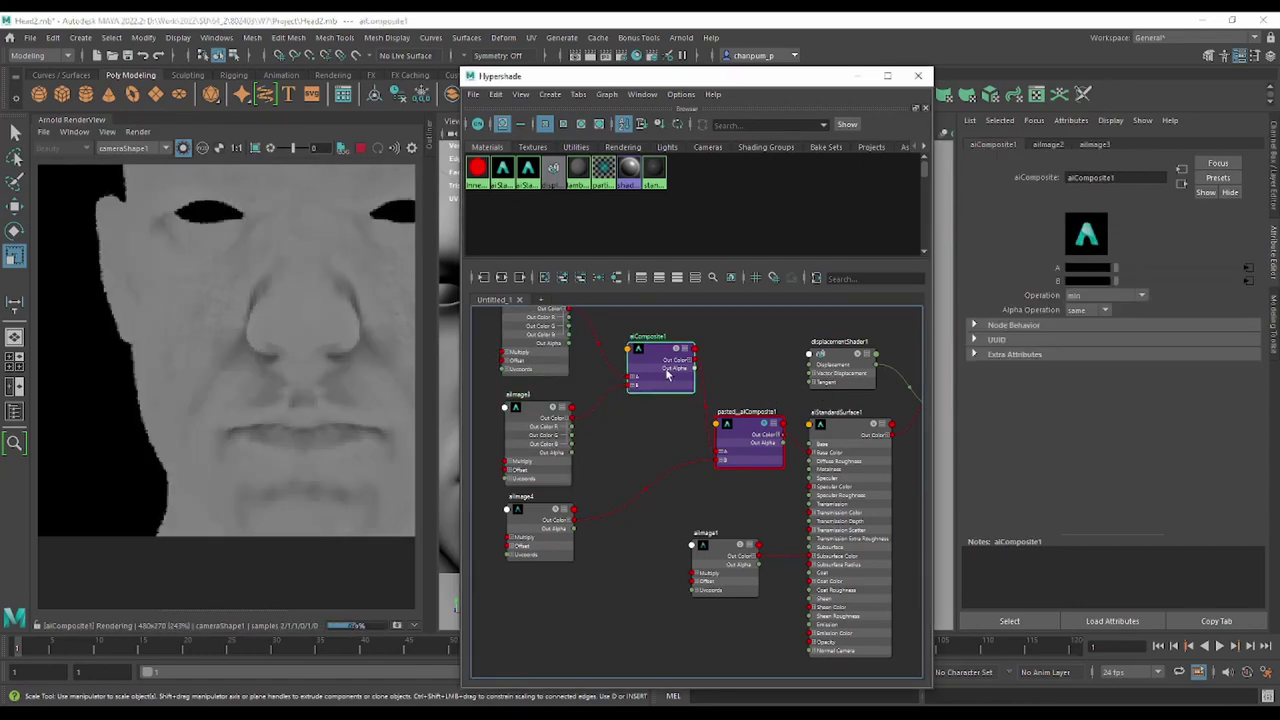
Try minus on aiComposite1, then settle on multiply.
click(1129, 297)
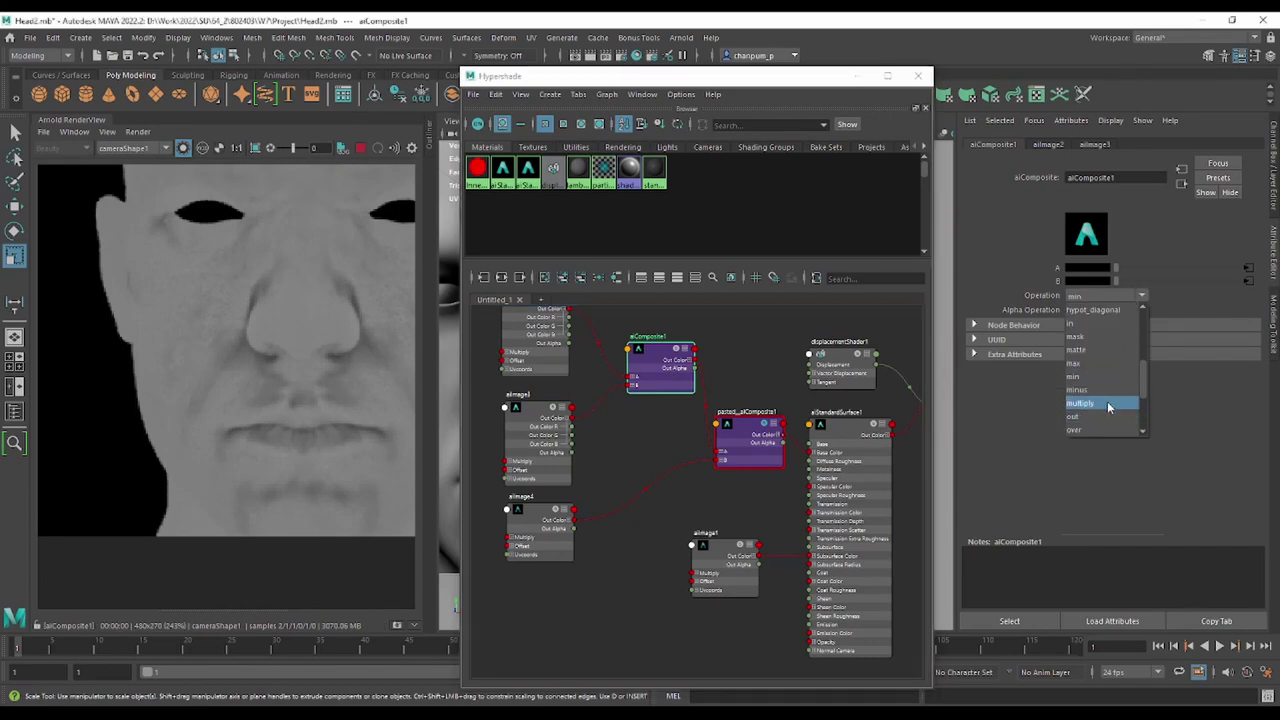
click(1099, 392)
click(1110, 295)
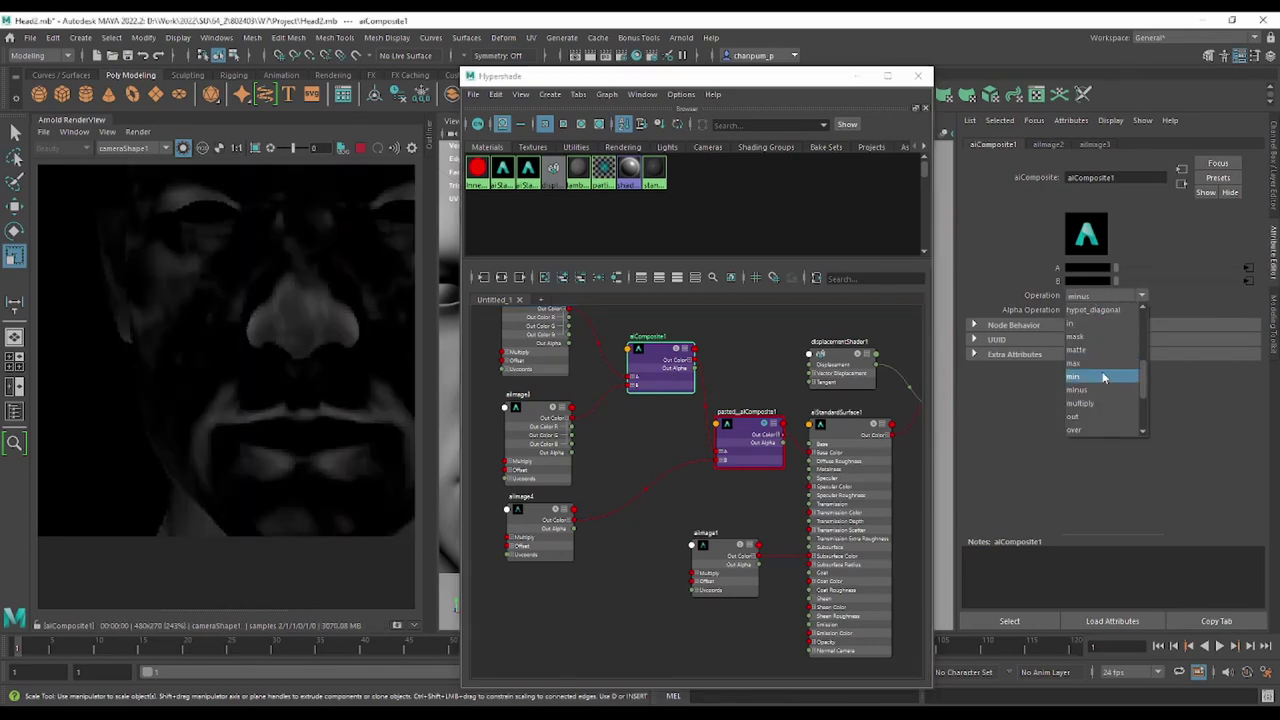
click(1100, 403)
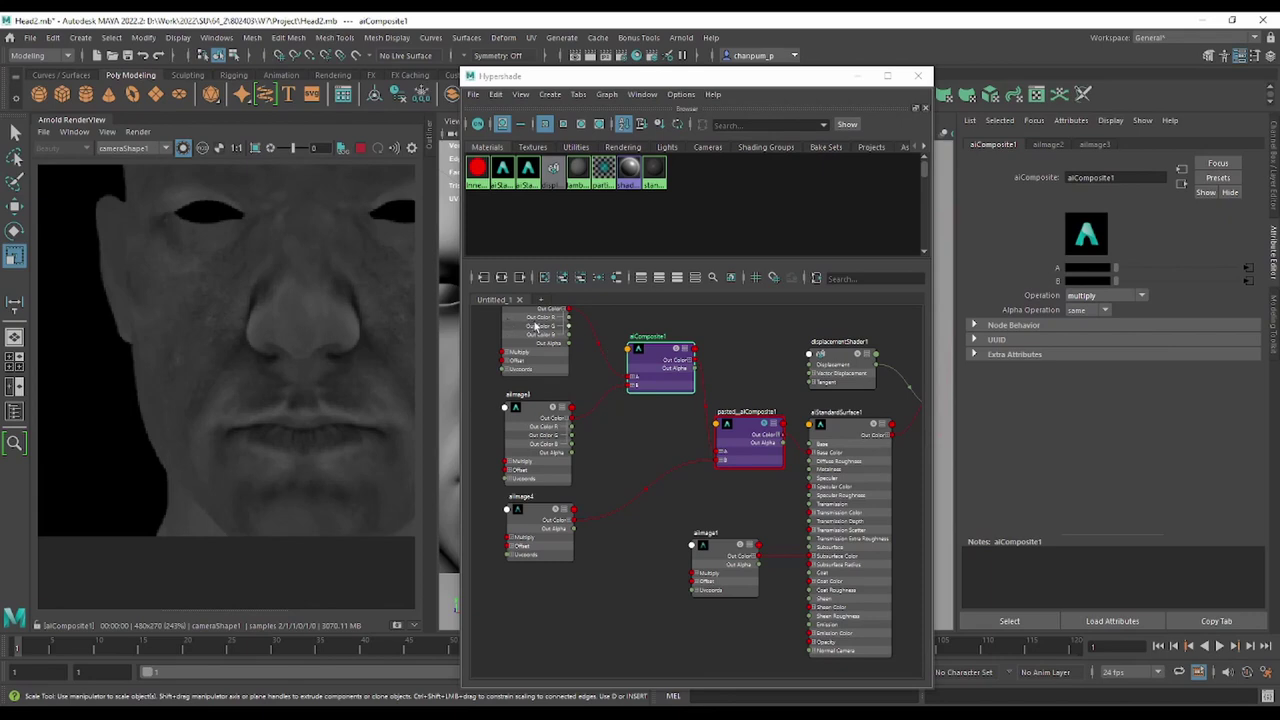
click(540, 430)
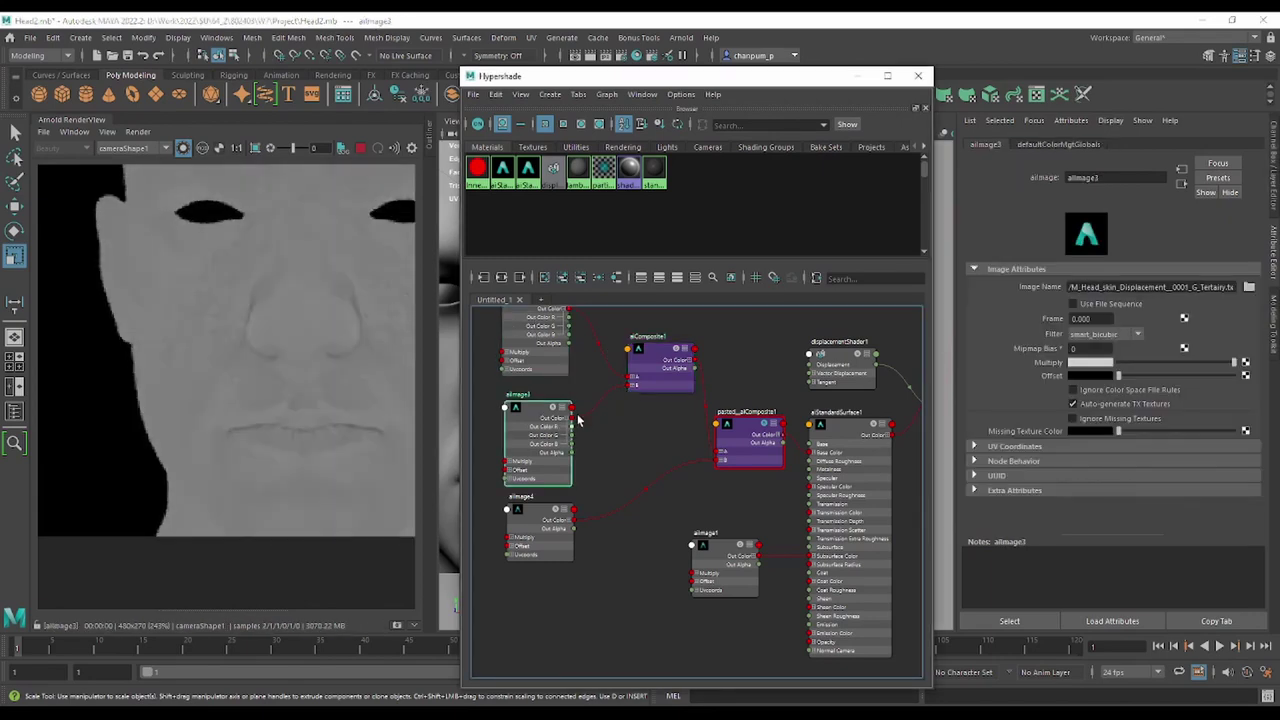
click(658, 360)
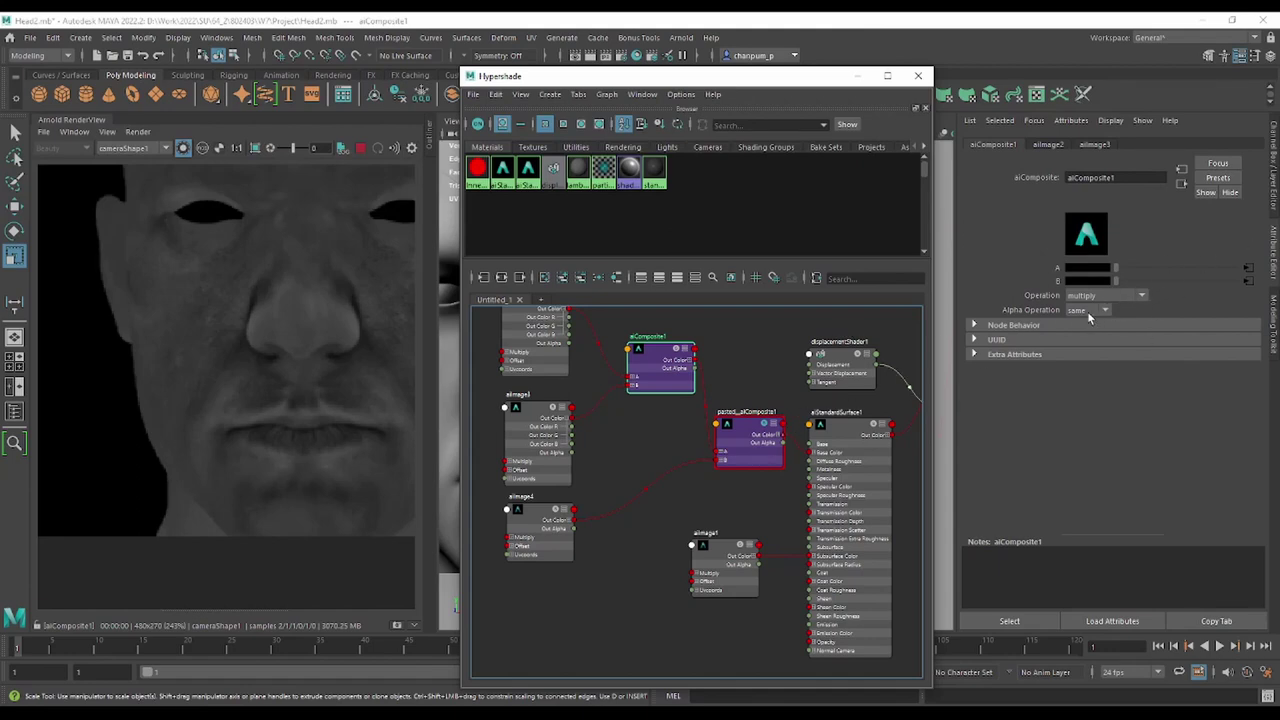
Try multiply on pasted_aiComposite1, set it to plus, and compare with the inputs.
click(755, 445)
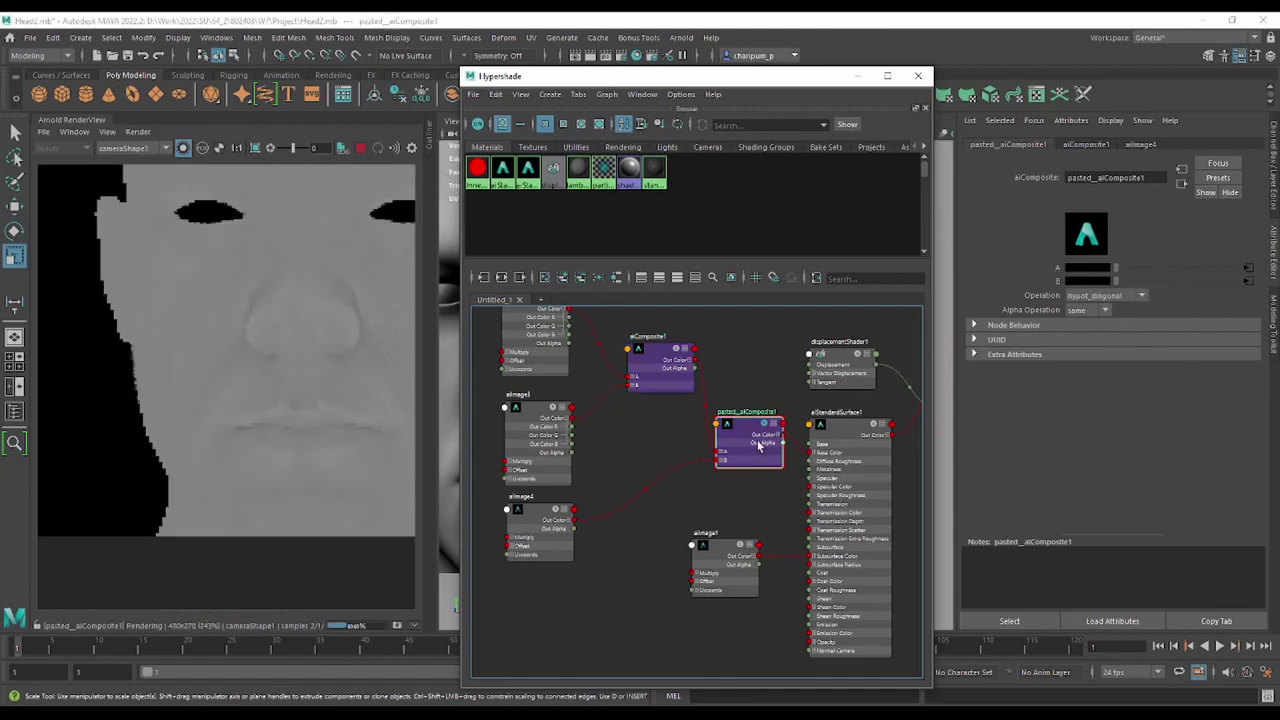
click(1105, 295)
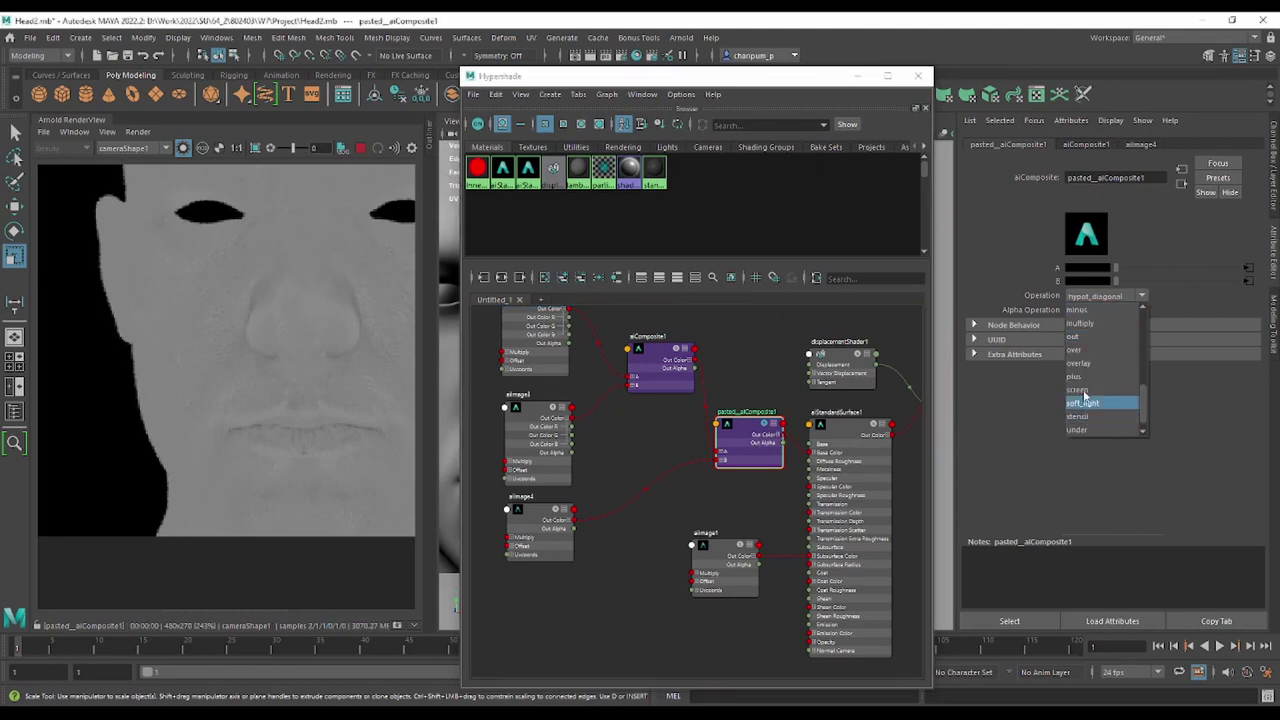
click(1095, 323)
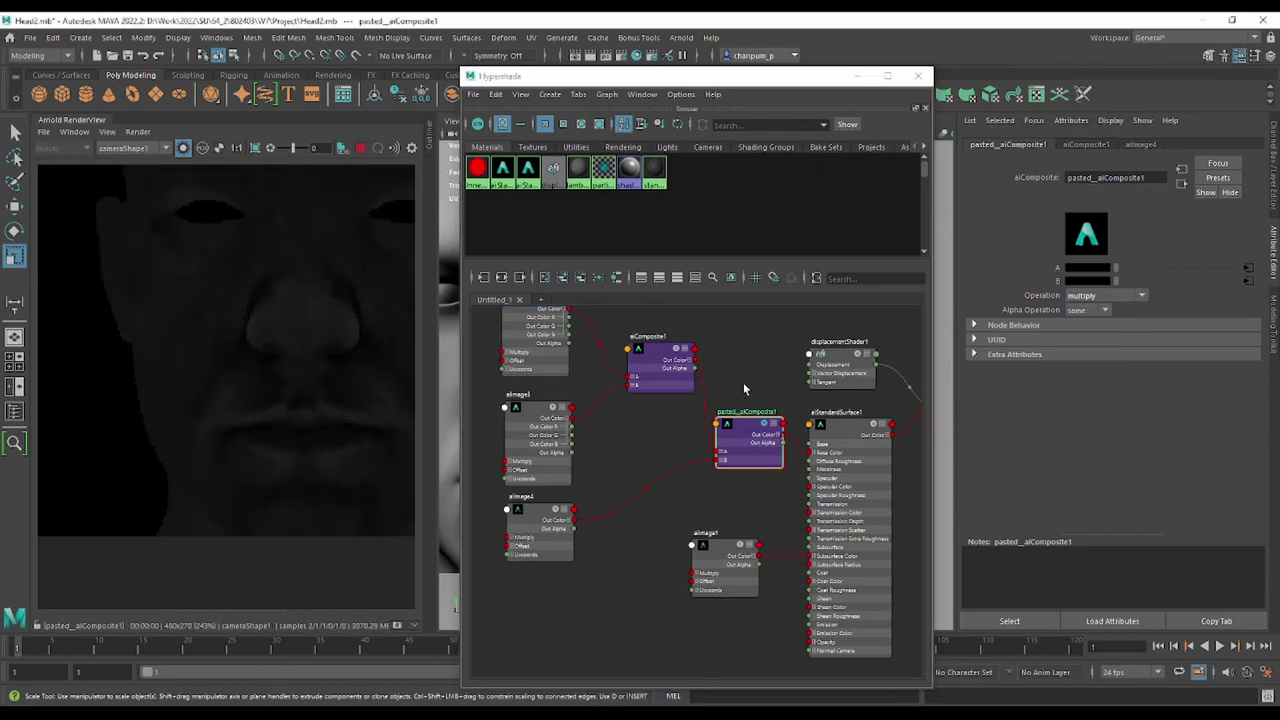
click(1135, 300)
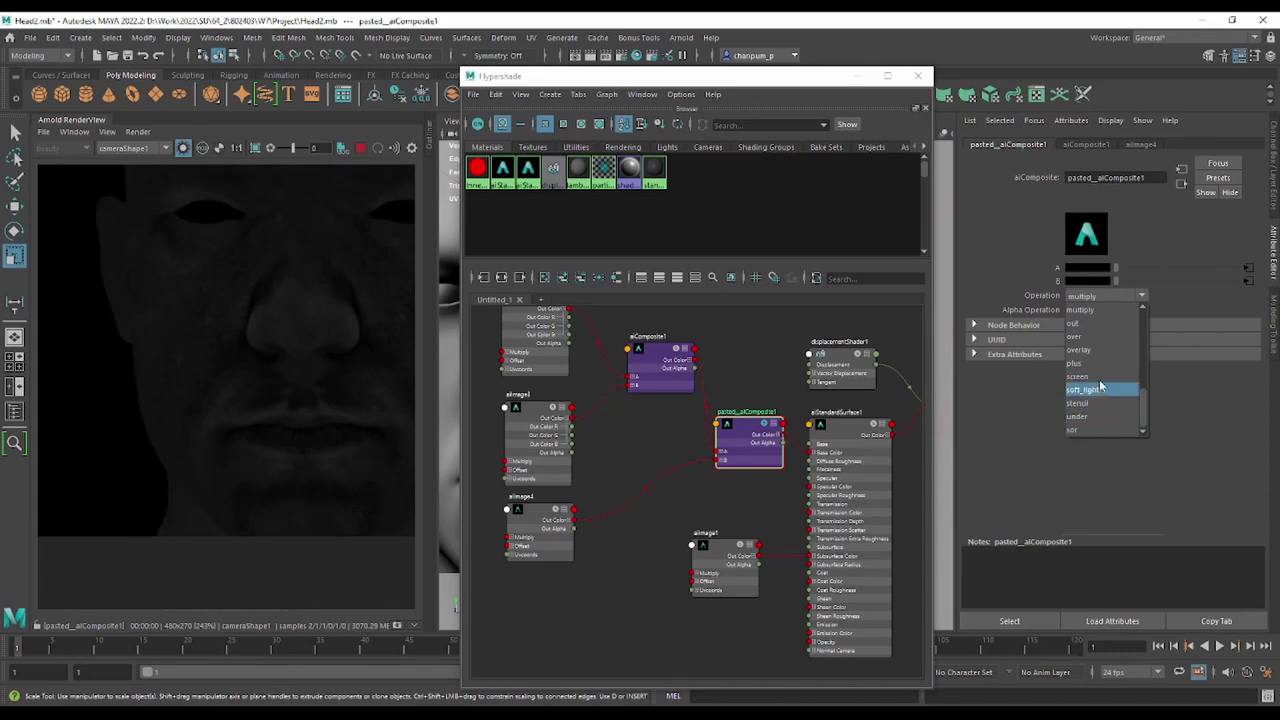
click(1100, 367)
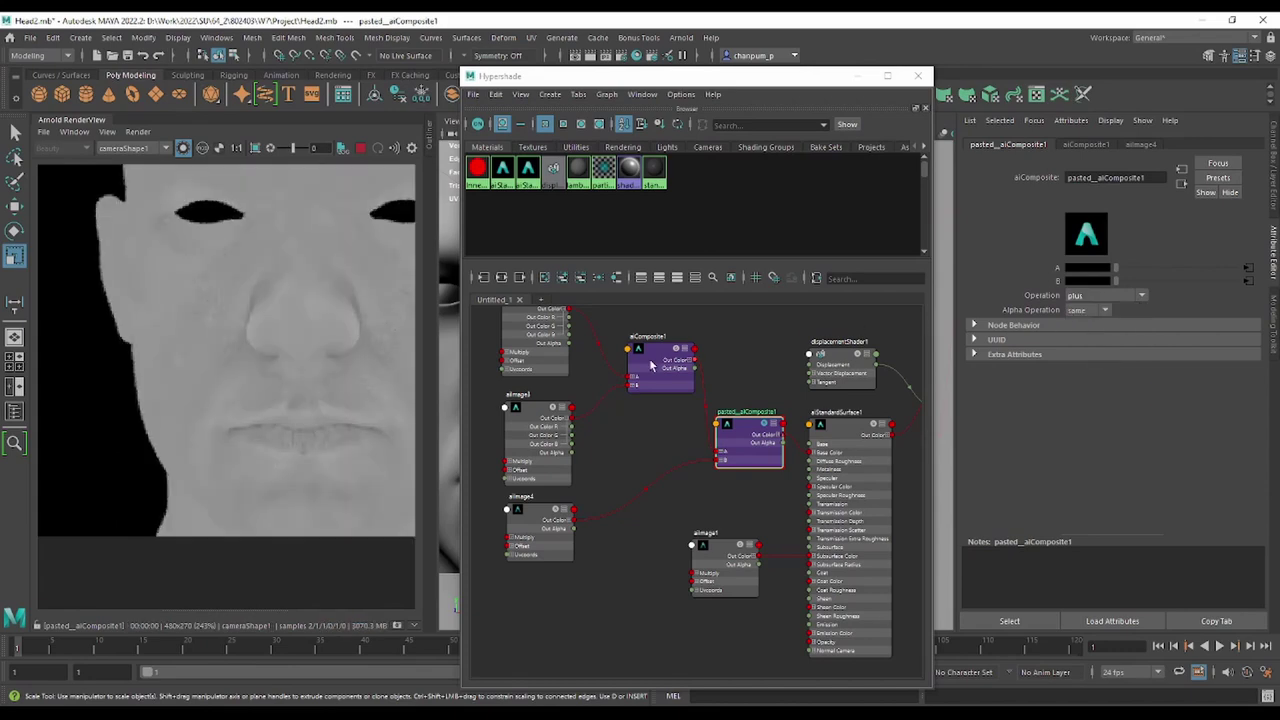
click(658, 360)
click(727, 424)
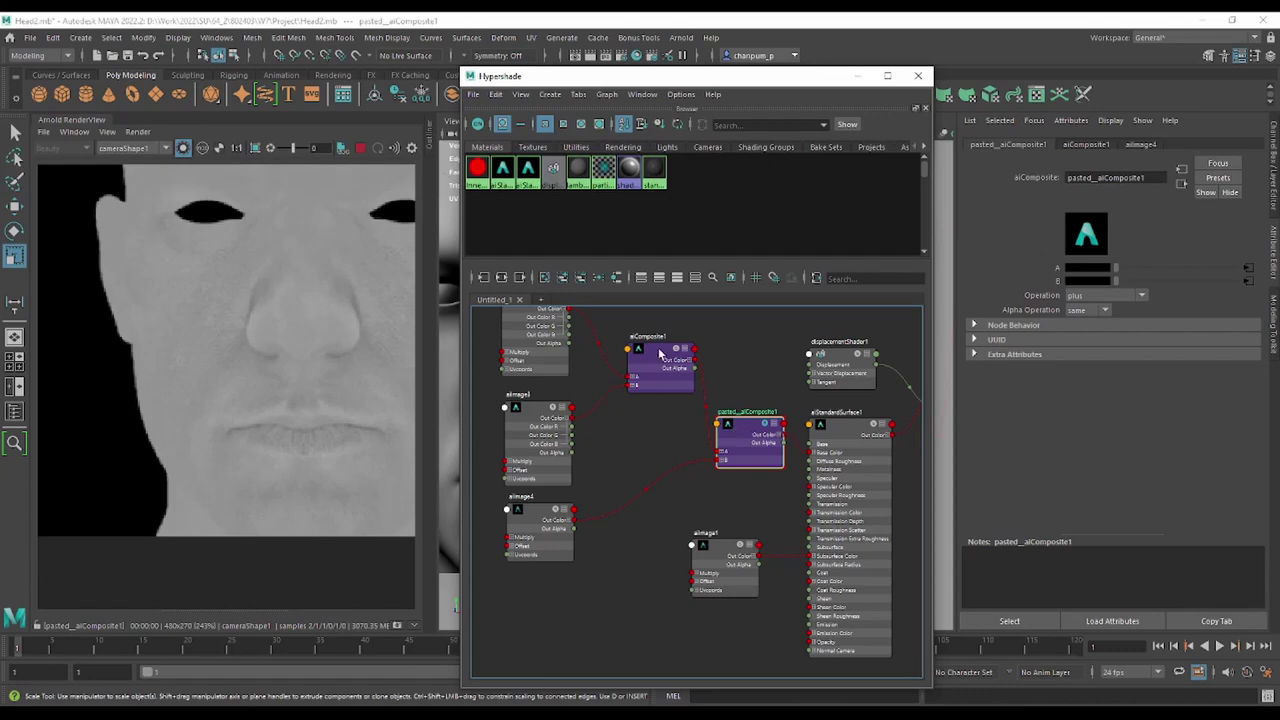
click(565, 532)
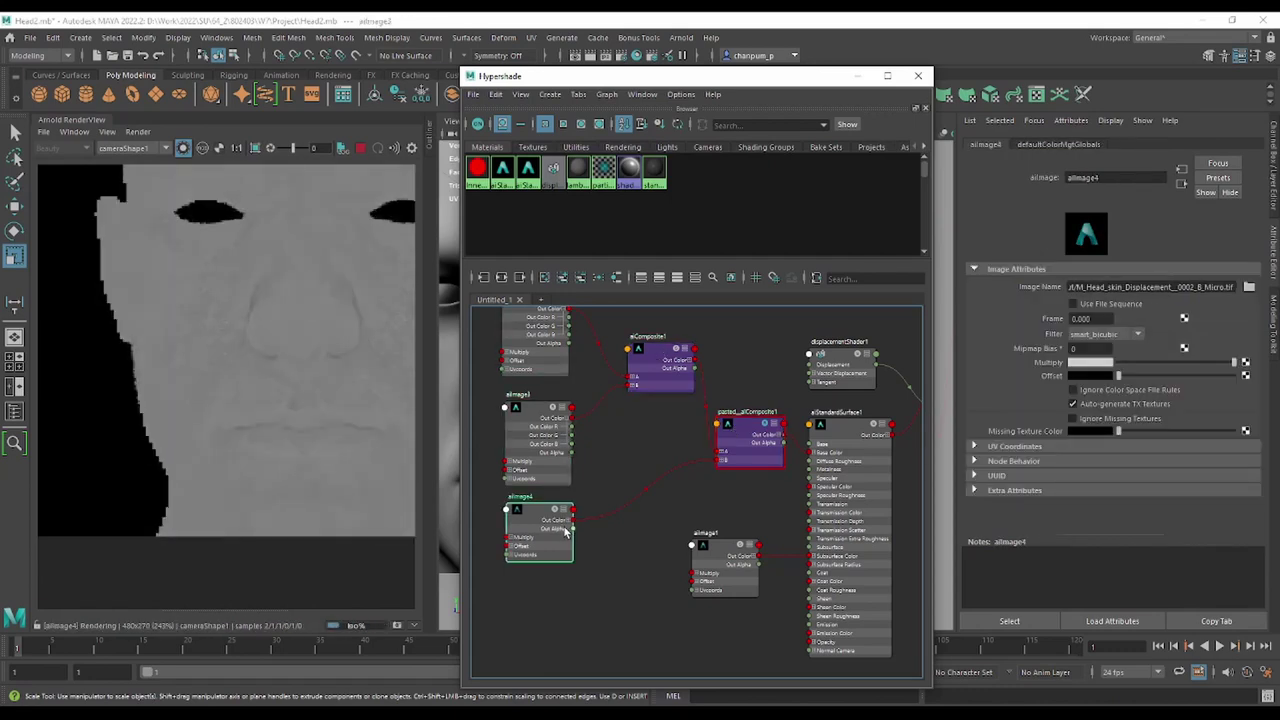
click(748, 447)
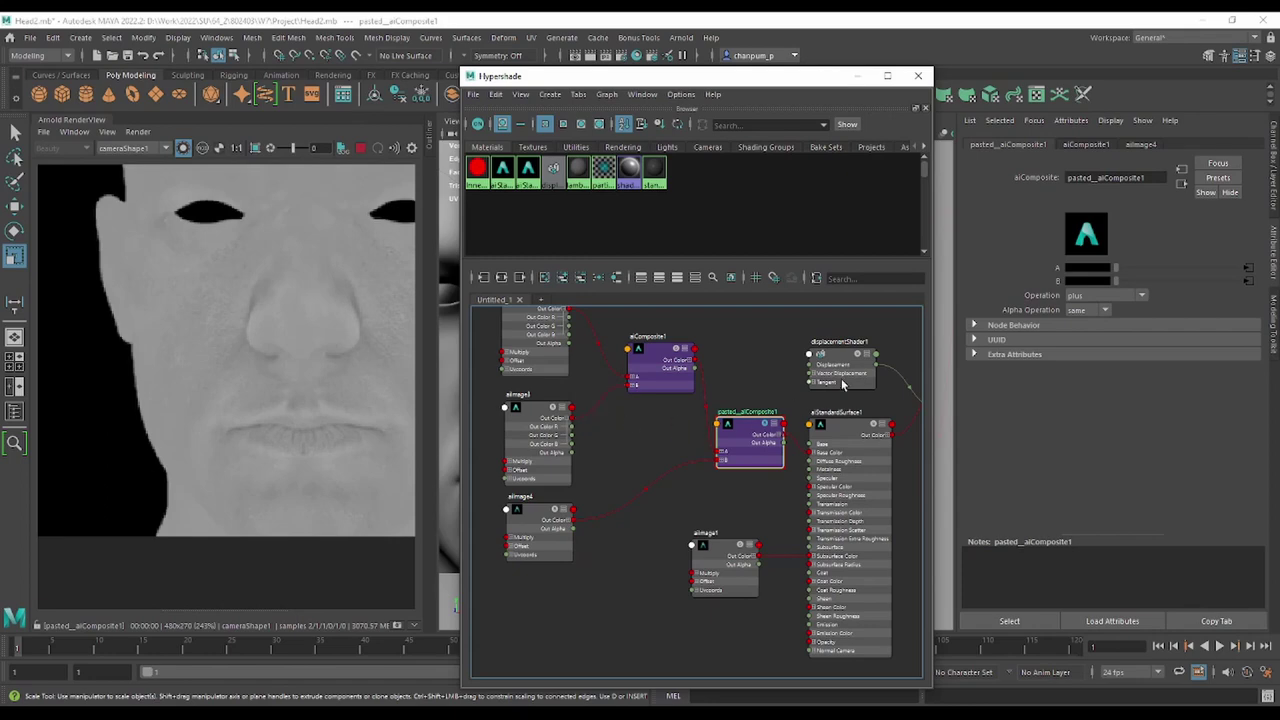
Connect aiImage4 to aiComposite1's B input and aiImage3 to its A input.
middle_drag(663, 457, 683, 517)
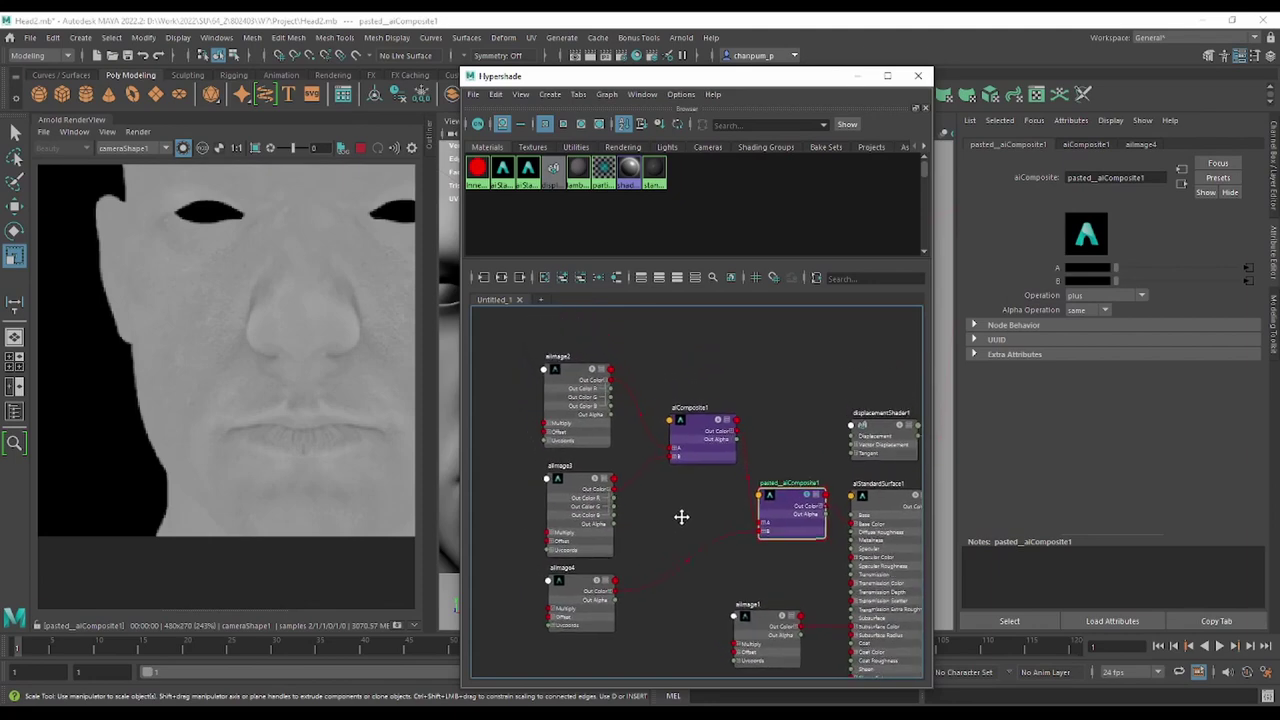
scroll(613, 483, up, 2)
middle_drag(613, 483, 646, 421)
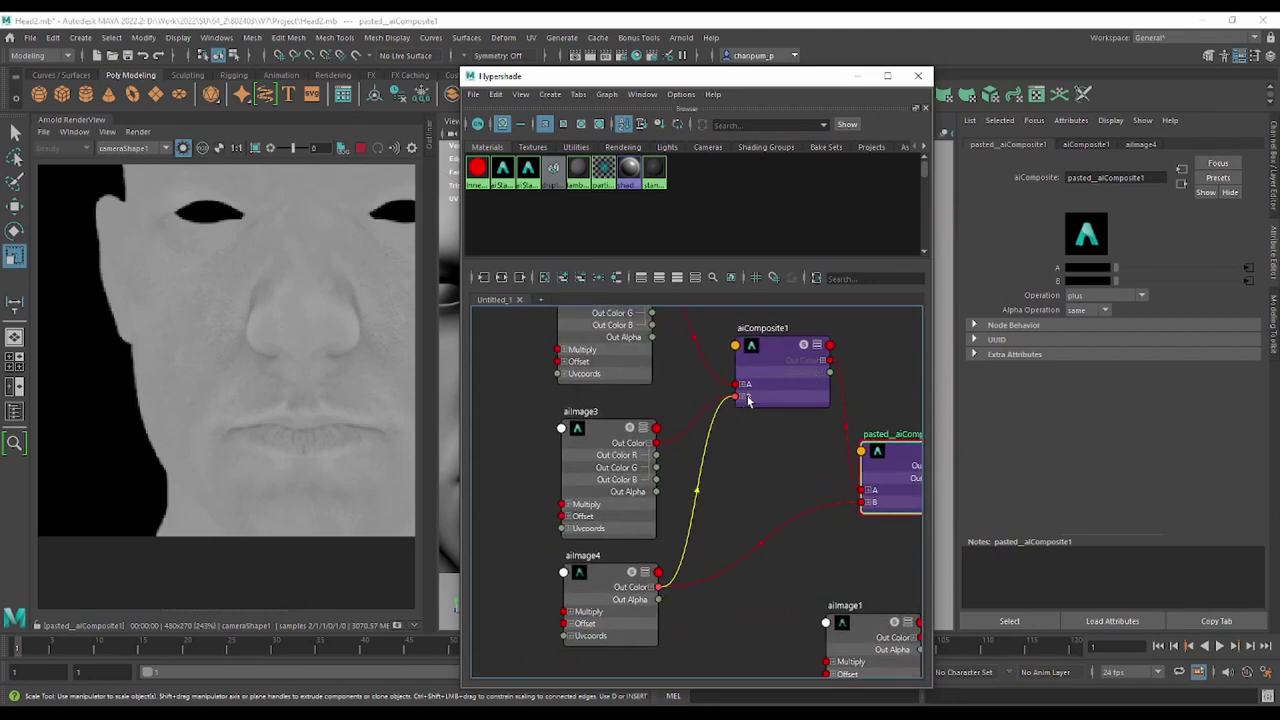
drag(659, 590, 741, 396)
drag(656, 444, 738, 384)
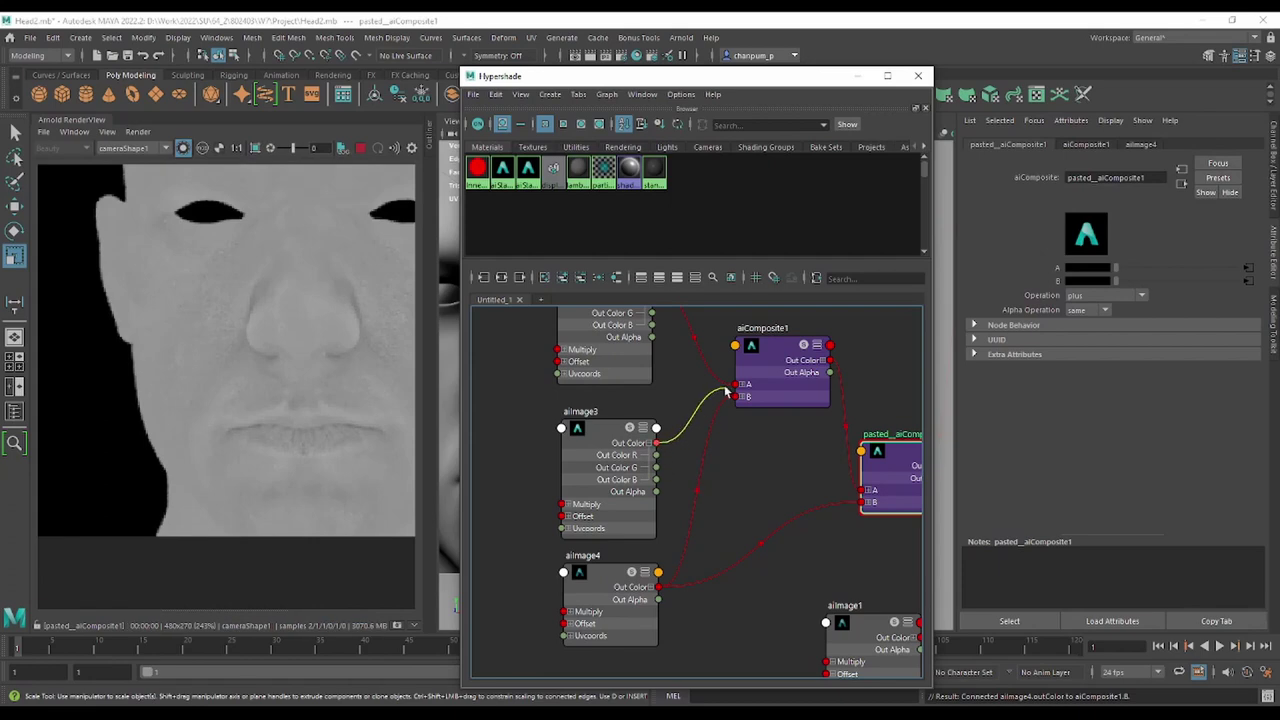
middle_drag(775, 464, 724, 495)
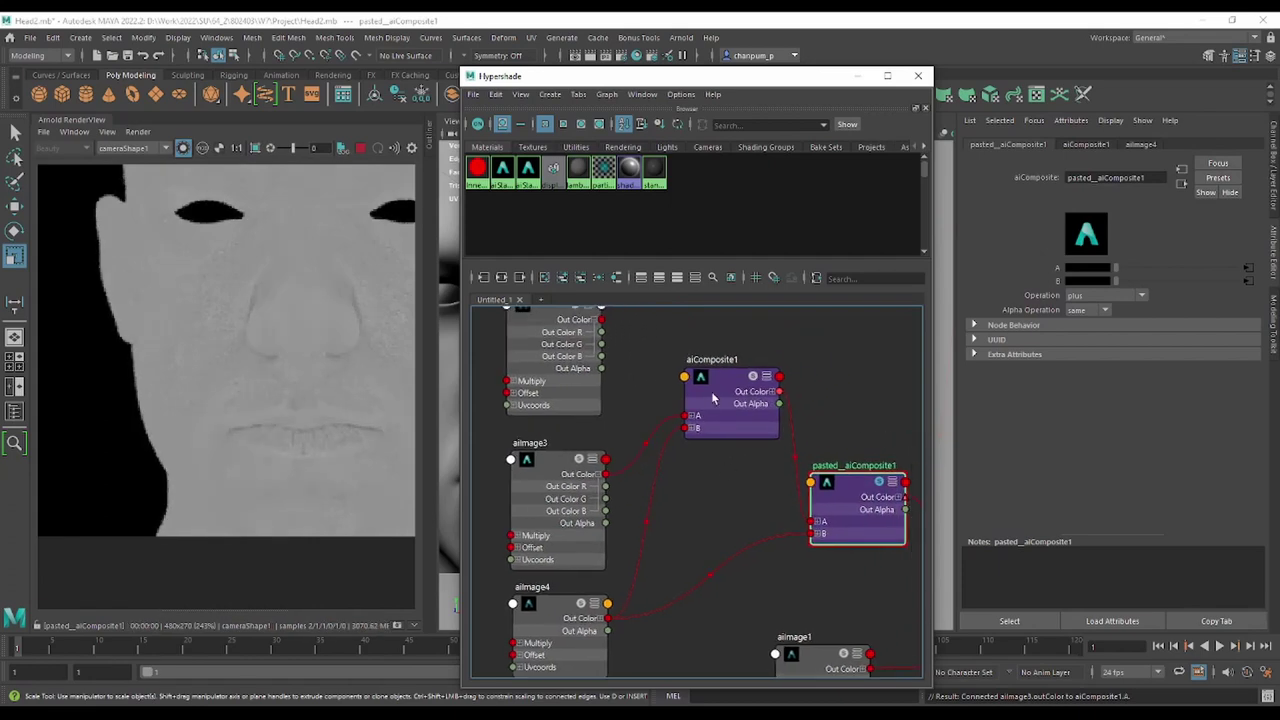
Check the rewired aiComposite1 and compare the aiImage3 and aiImage4 textures.
click(700, 418)
click(553, 483)
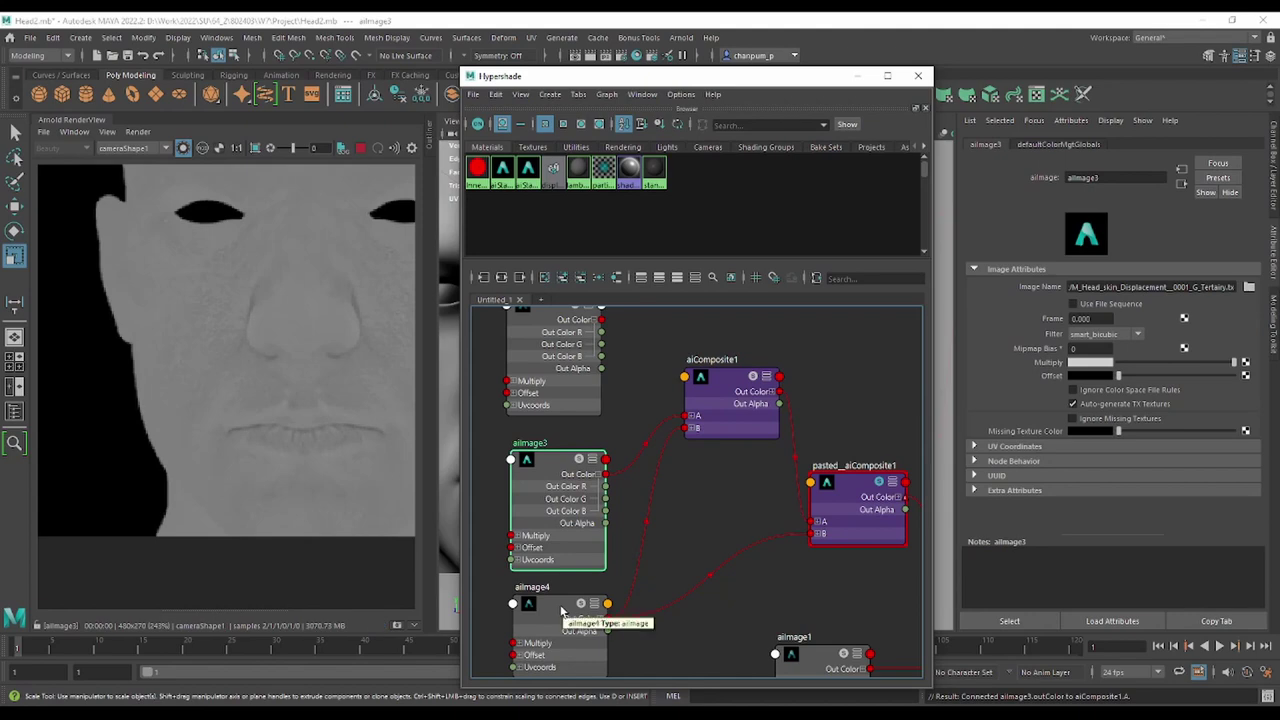
click(562, 610)
click(568, 452)
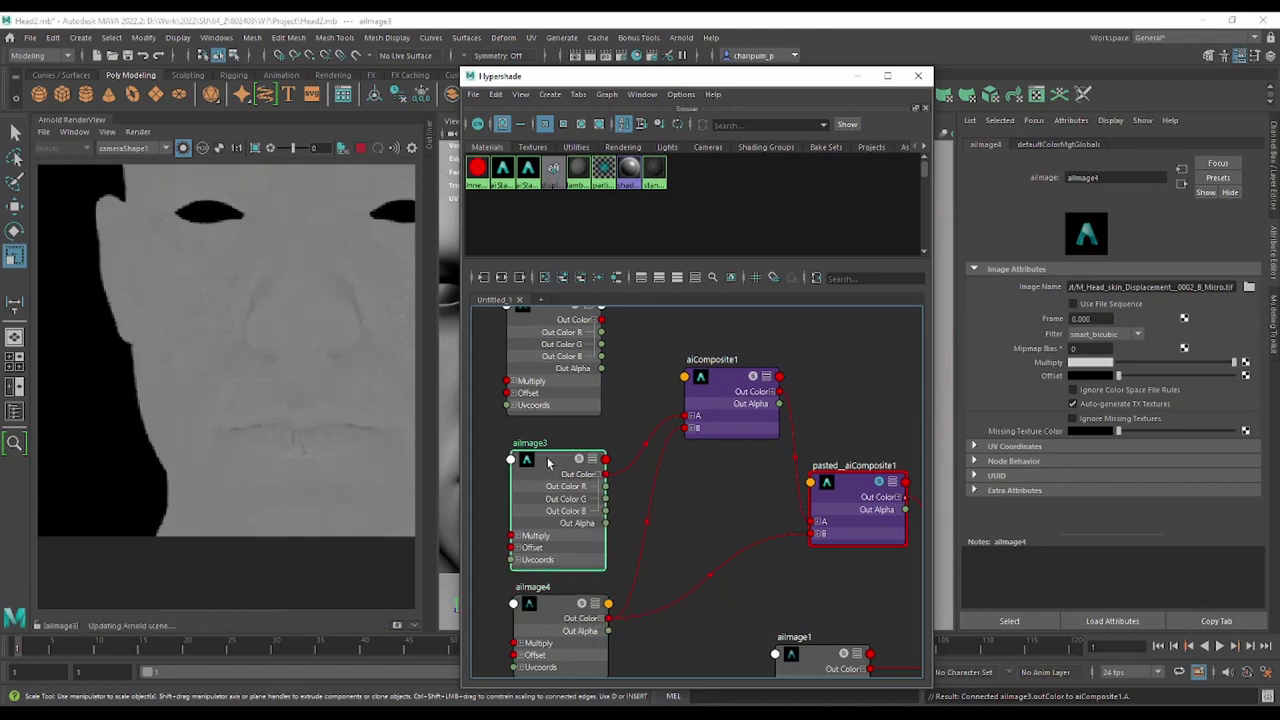
Change aiComposite1's blend operation from multiply to hard_light.
click(736, 395)
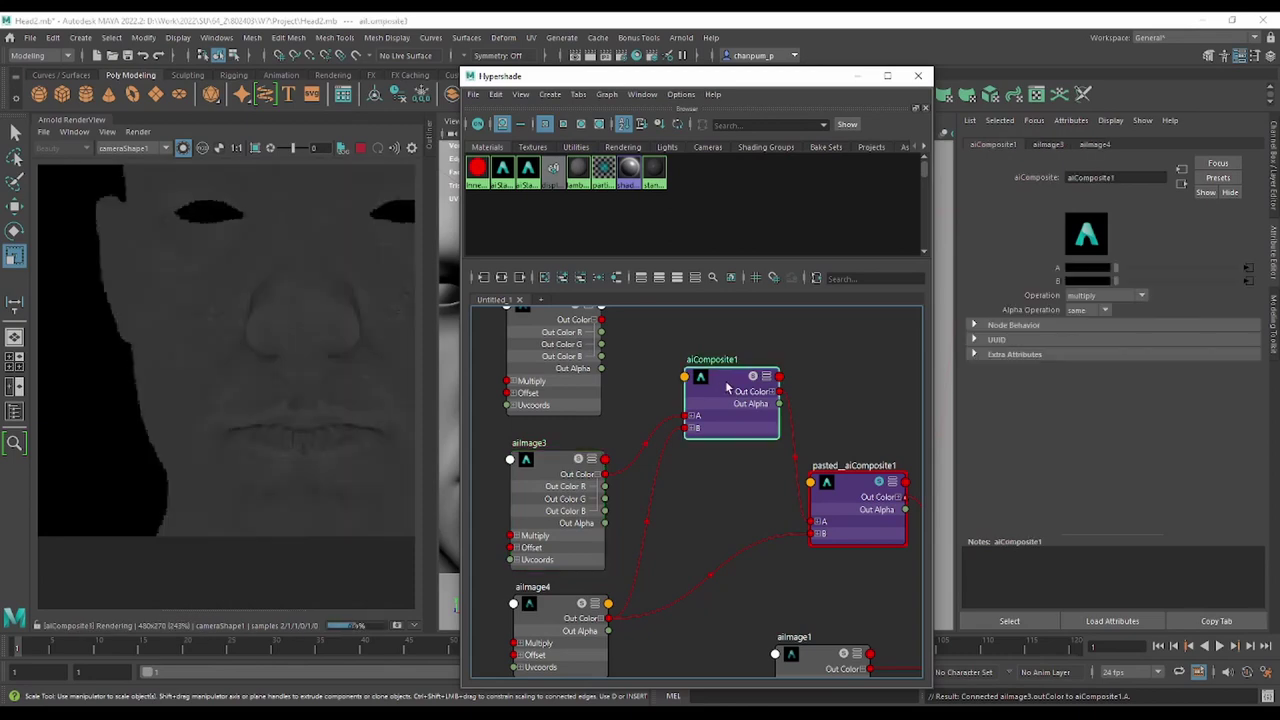
click(1108, 298)
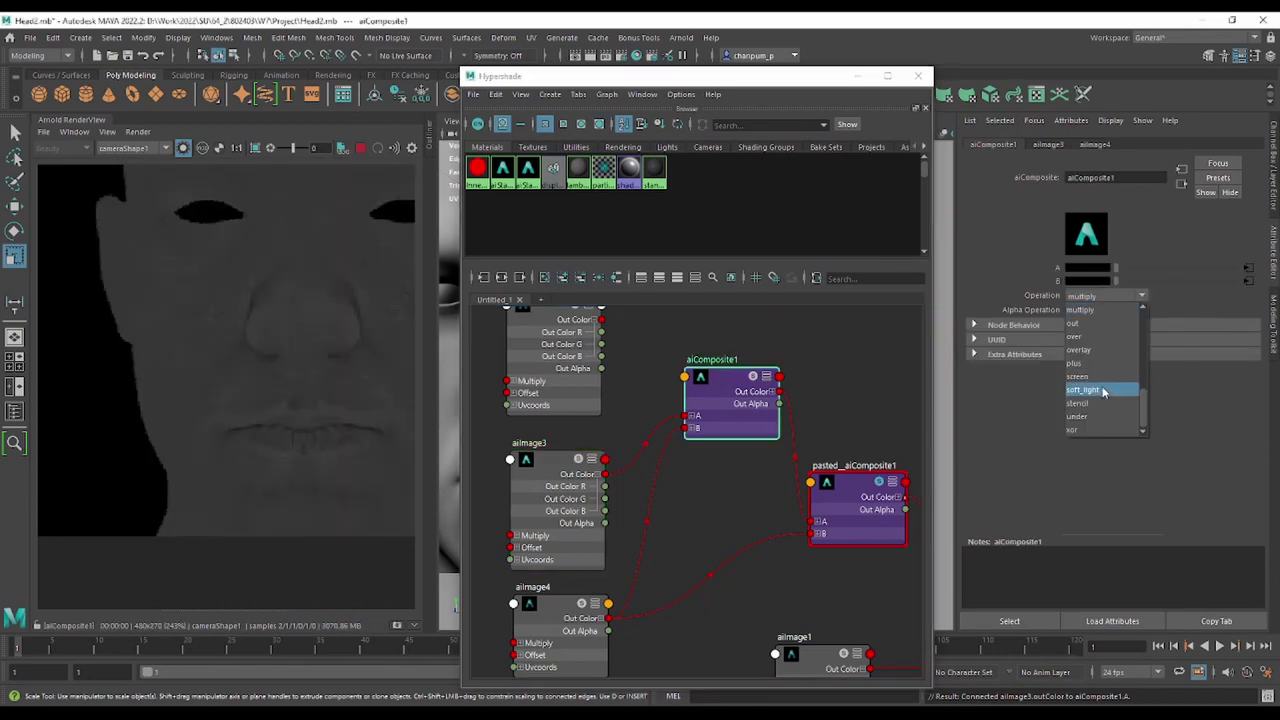
scroll(1100, 340, up, 3)
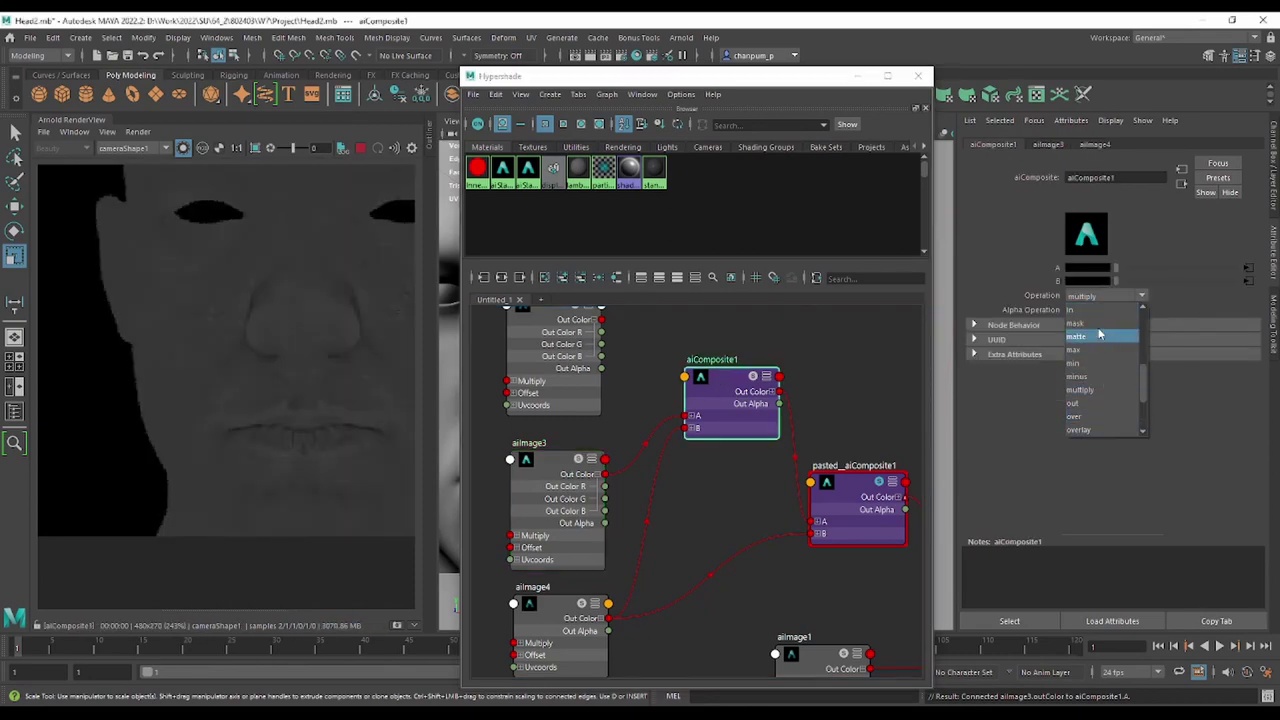
click(1085, 324)
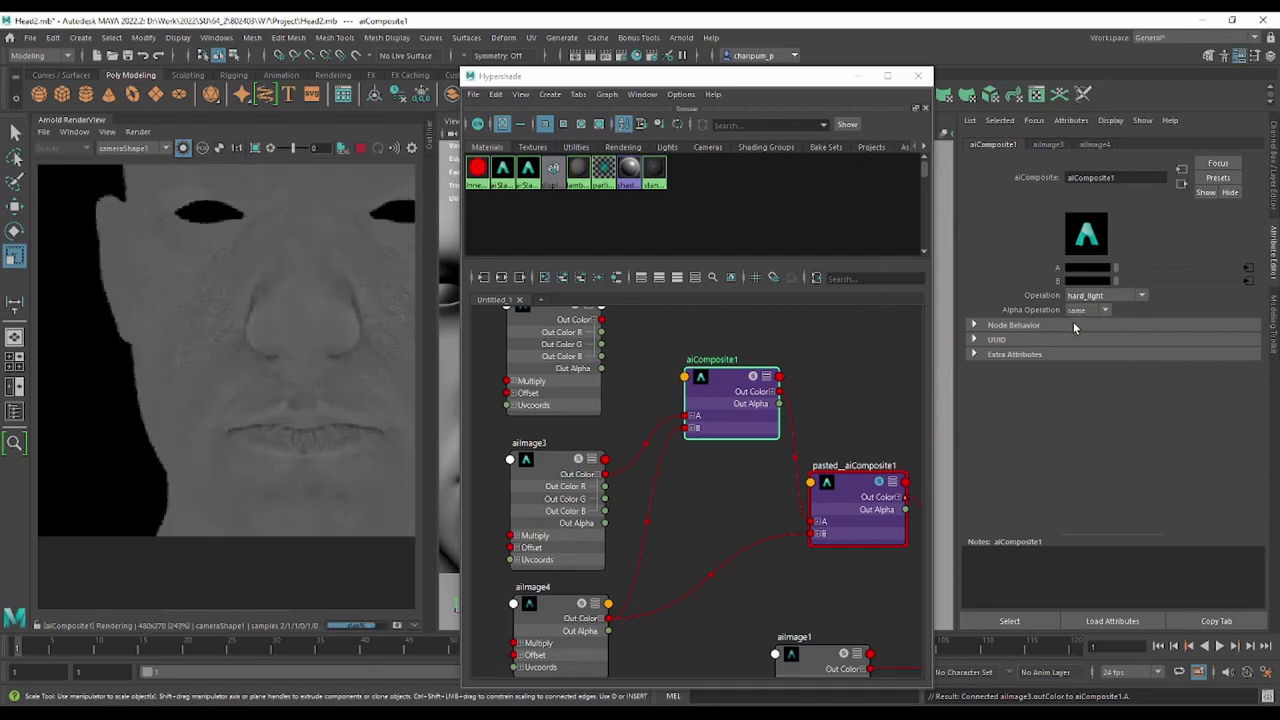
Preview aiImage3 and aiImage4 alone in Arnold RenderView, then return to the aiComposite1 blend.
click(562, 466)
click(555, 596)
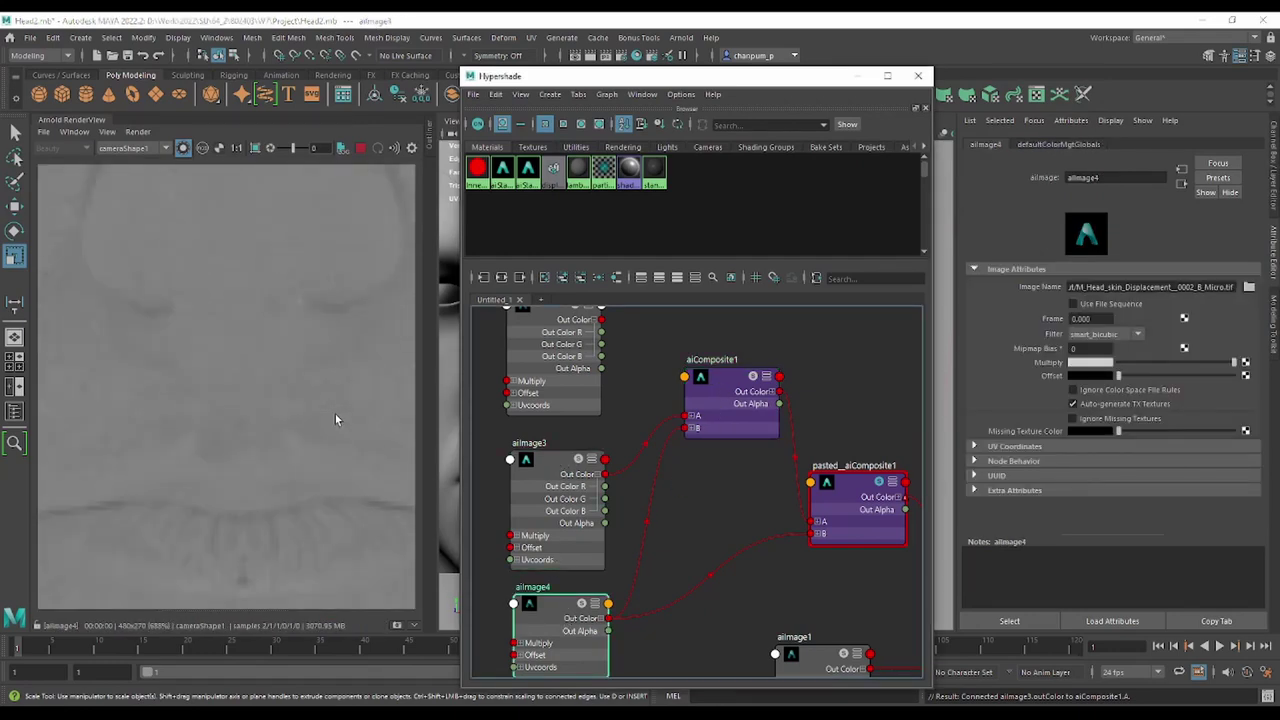
scroll(271, 433, up, 2)
scroll(271, 433, up, 4)
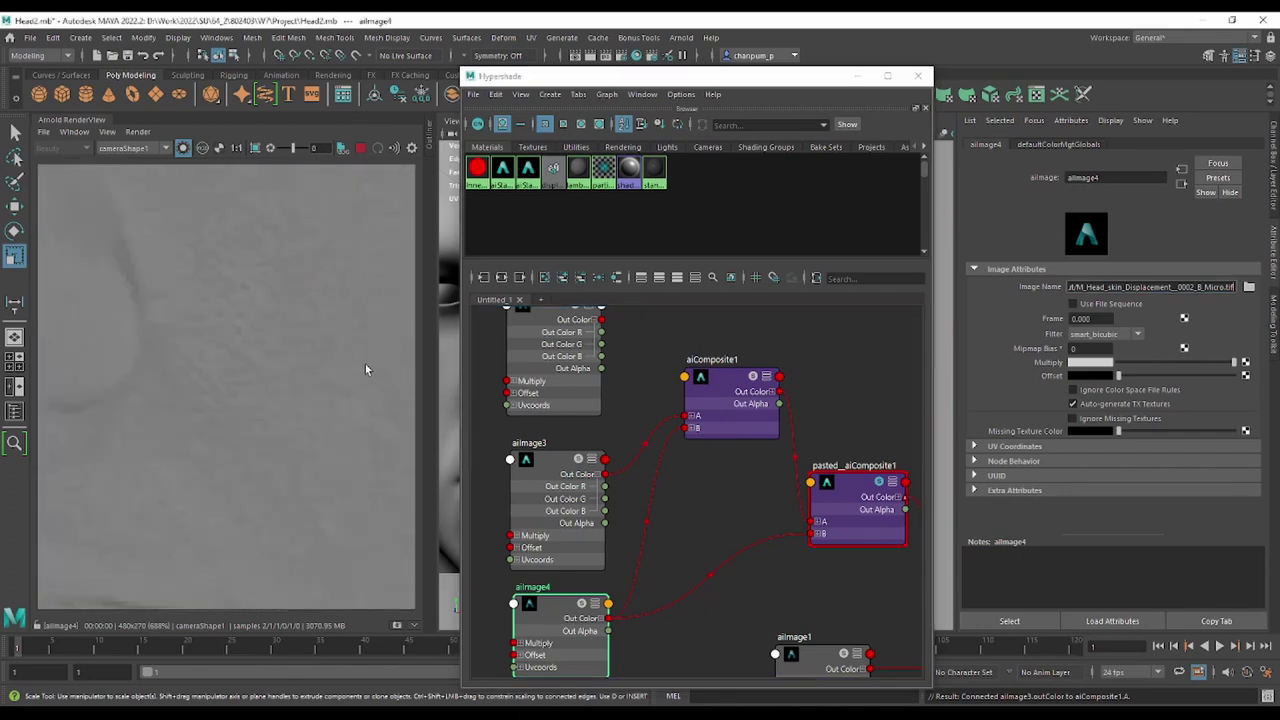
click(541, 465)
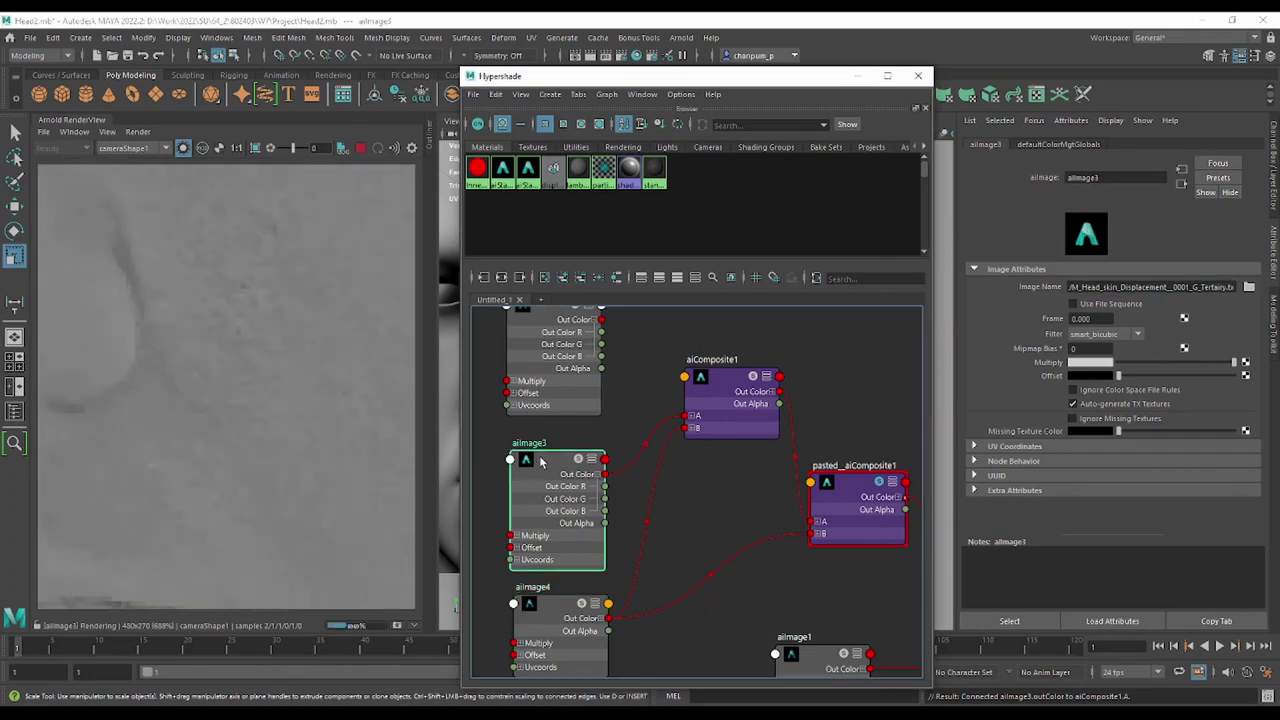
click(737, 384)
scroll(327, 321, down, 2)
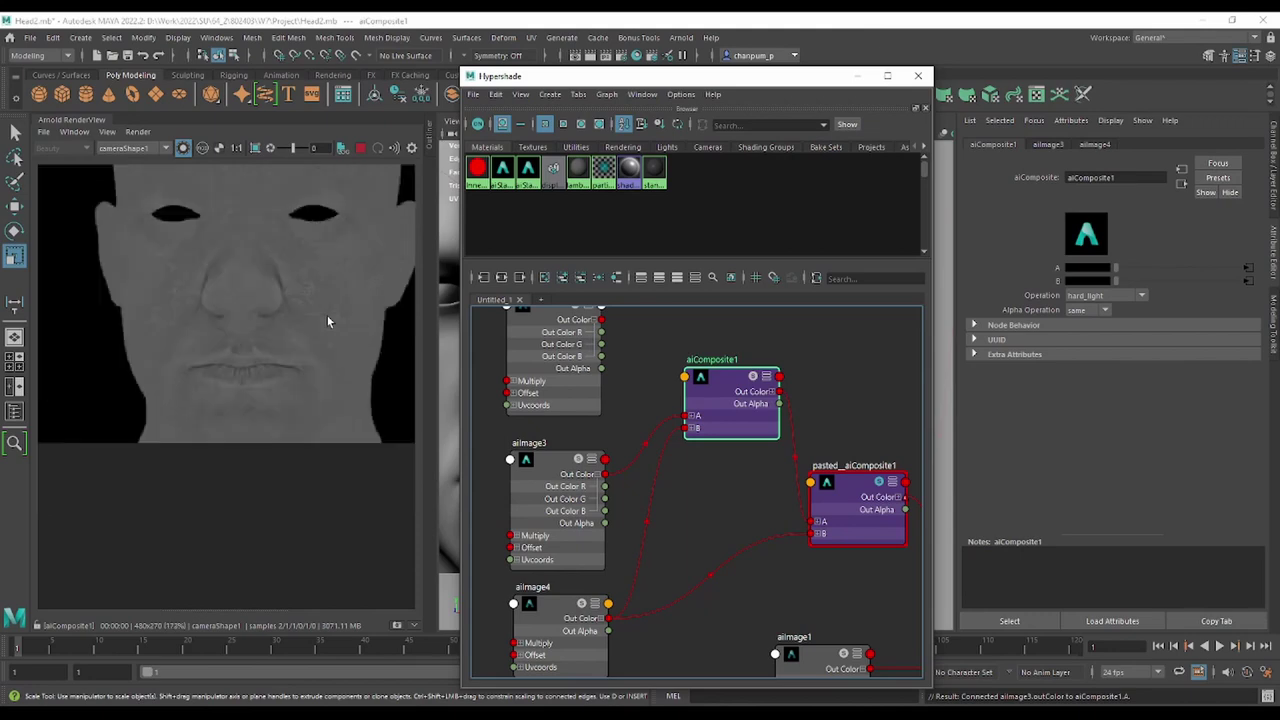
alt+middle_drag(762, 488, 620, 456)
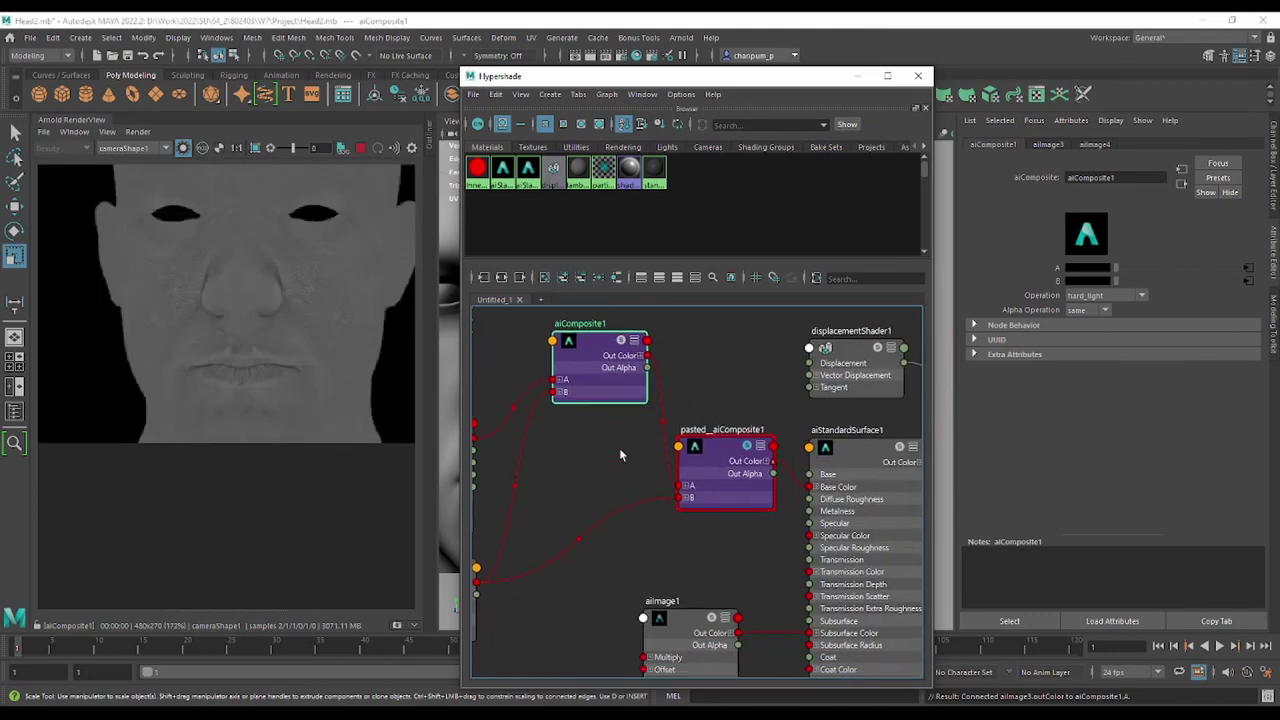
Wire aiImage2 into pasted_aiComposite1's A input and aiComposite1 into its B, then raise the node.
click(722, 458)
mouse_move(673, 498)
alt+middle_down()
mouse_move(686, 520)
mouse_move(741, 532)
alt+middle_up()
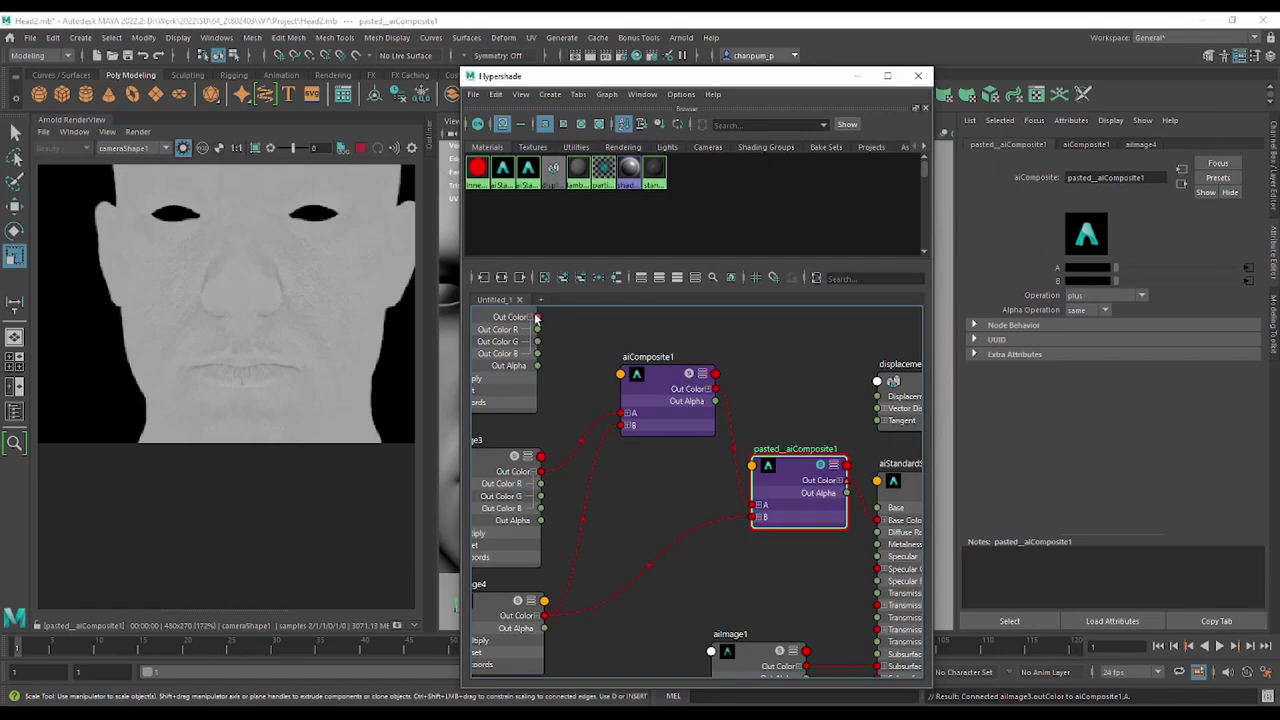
drag(537, 317, 748, 512)
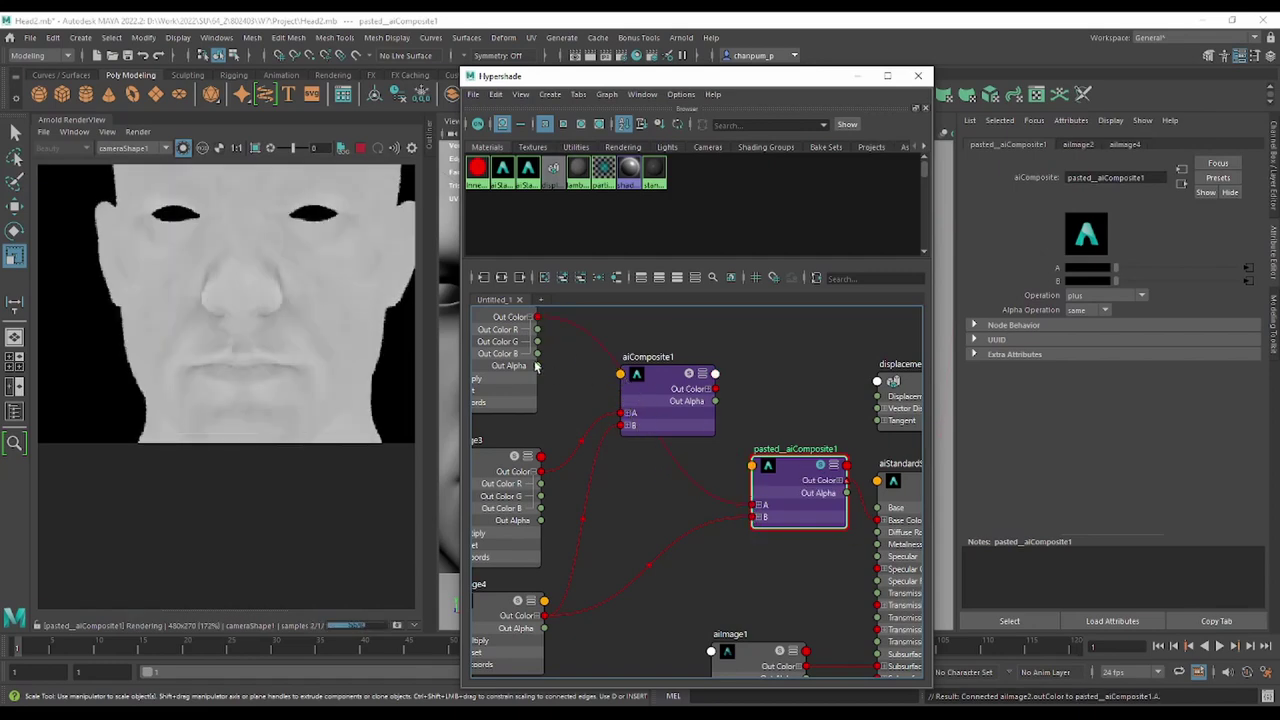
mouse_move(545, 615)
mouse_down()
mouse_move(751, 523)
mouse_move(604, 585)
mouse_up()
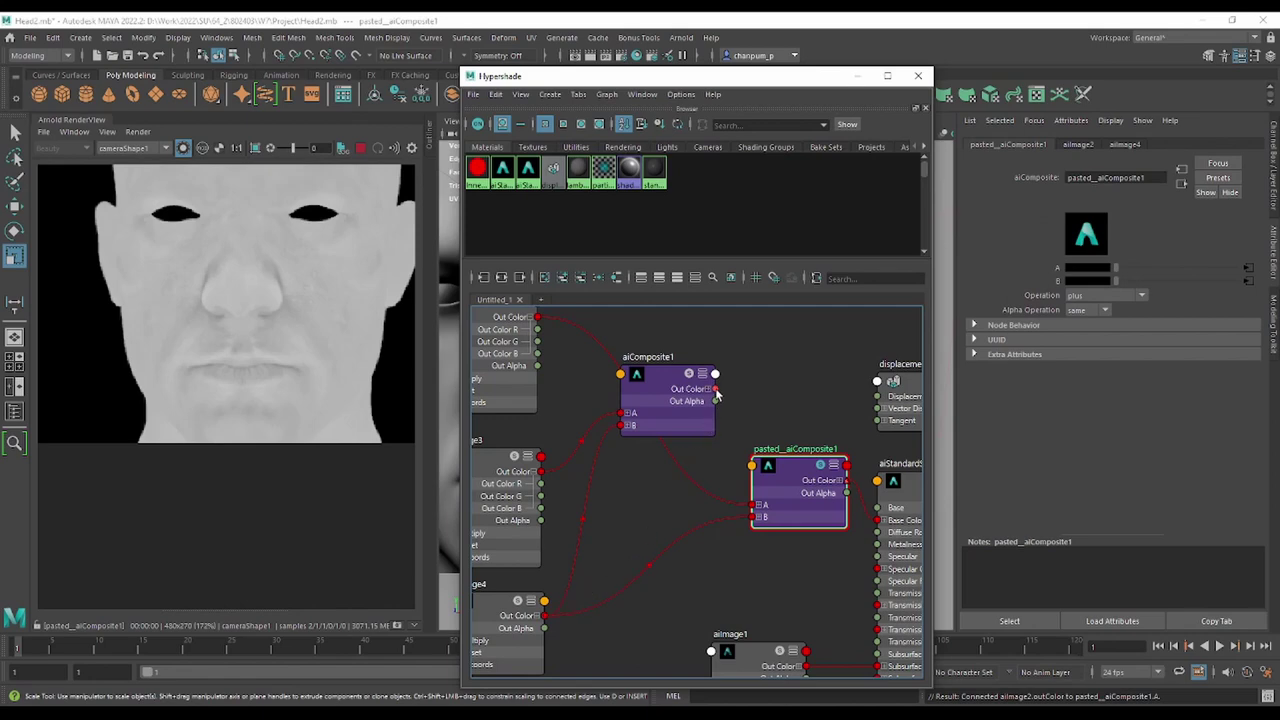
drag(716, 389, 757, 517)
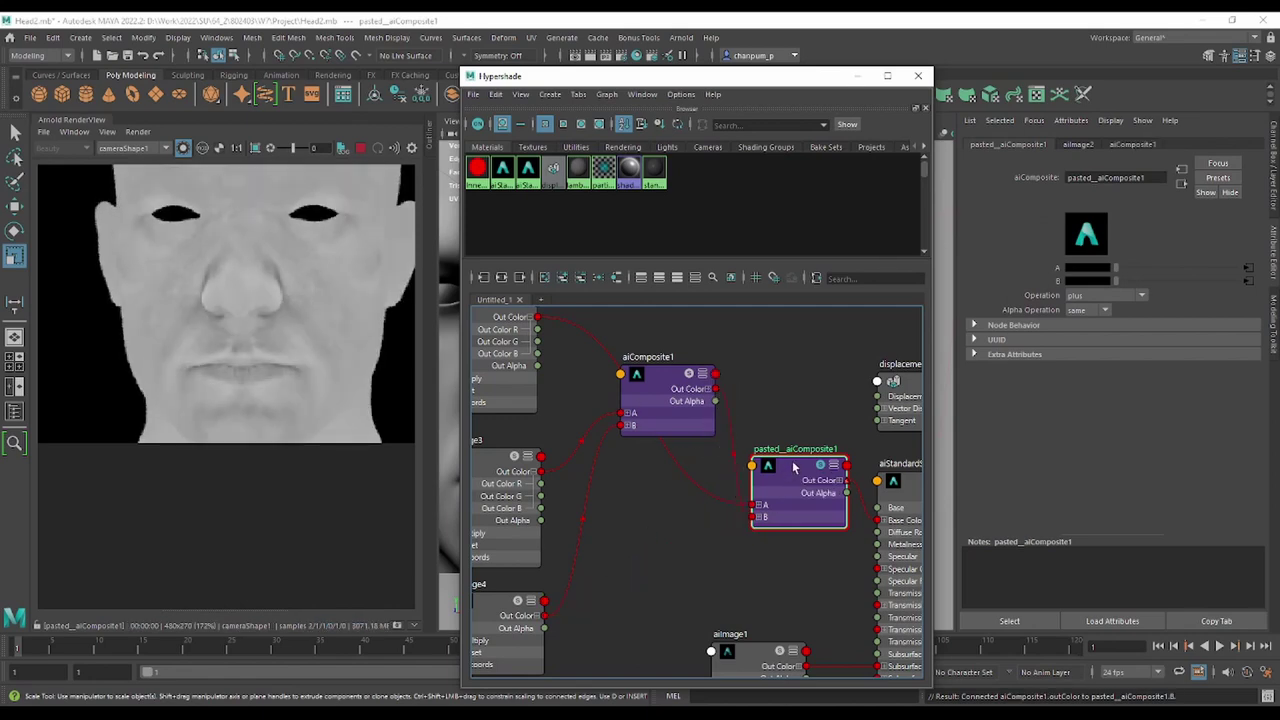
mouse_move(799, 473)
mouse_down()
mouse_move(800, 325)
mouse_move(783, 314)
mouse_up()
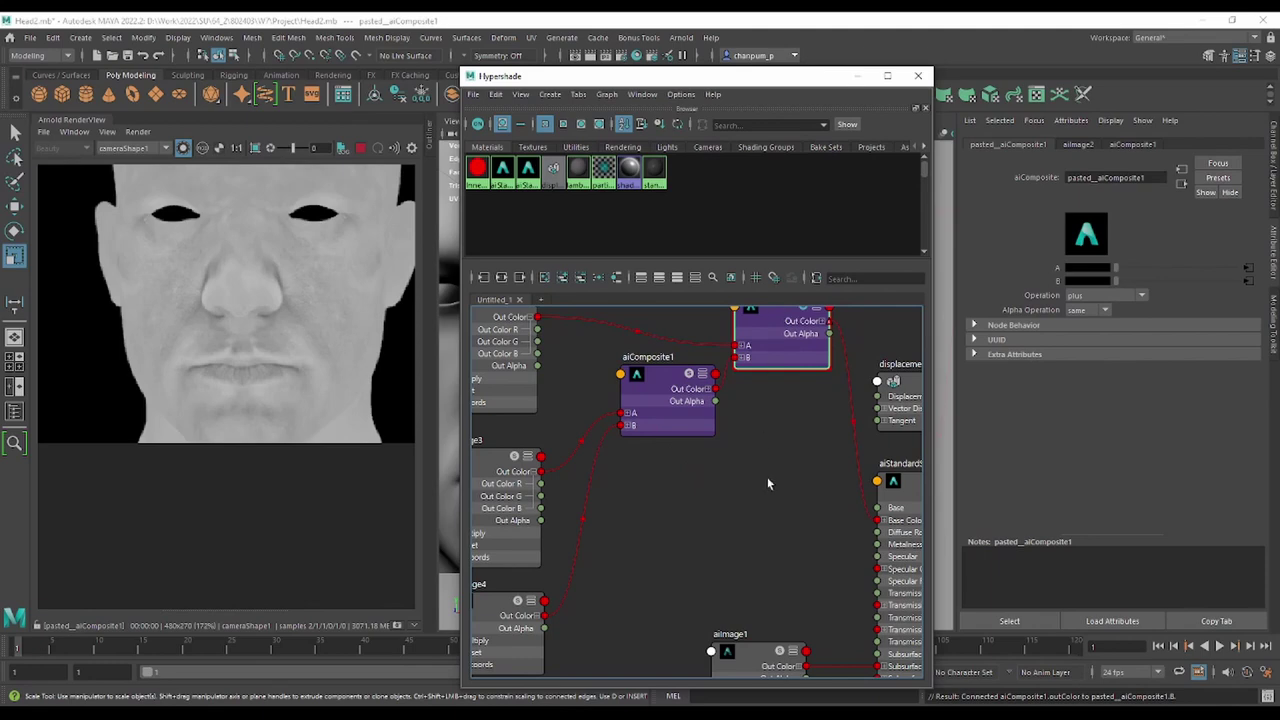
alt+middle_drag(767, 484, 748, 583)
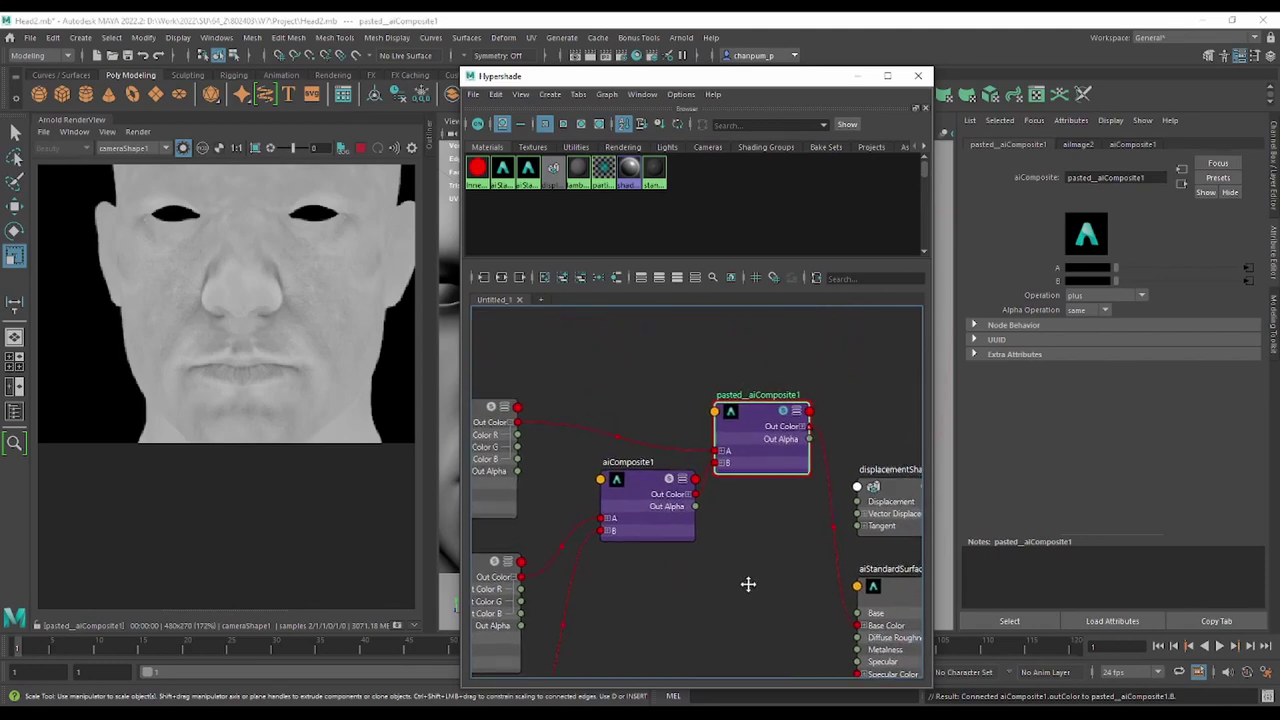
Try multiply on pasted_aiComposite1, then settle on the hard_light blend operation.
click(1100, 296)
click(1100, 378)
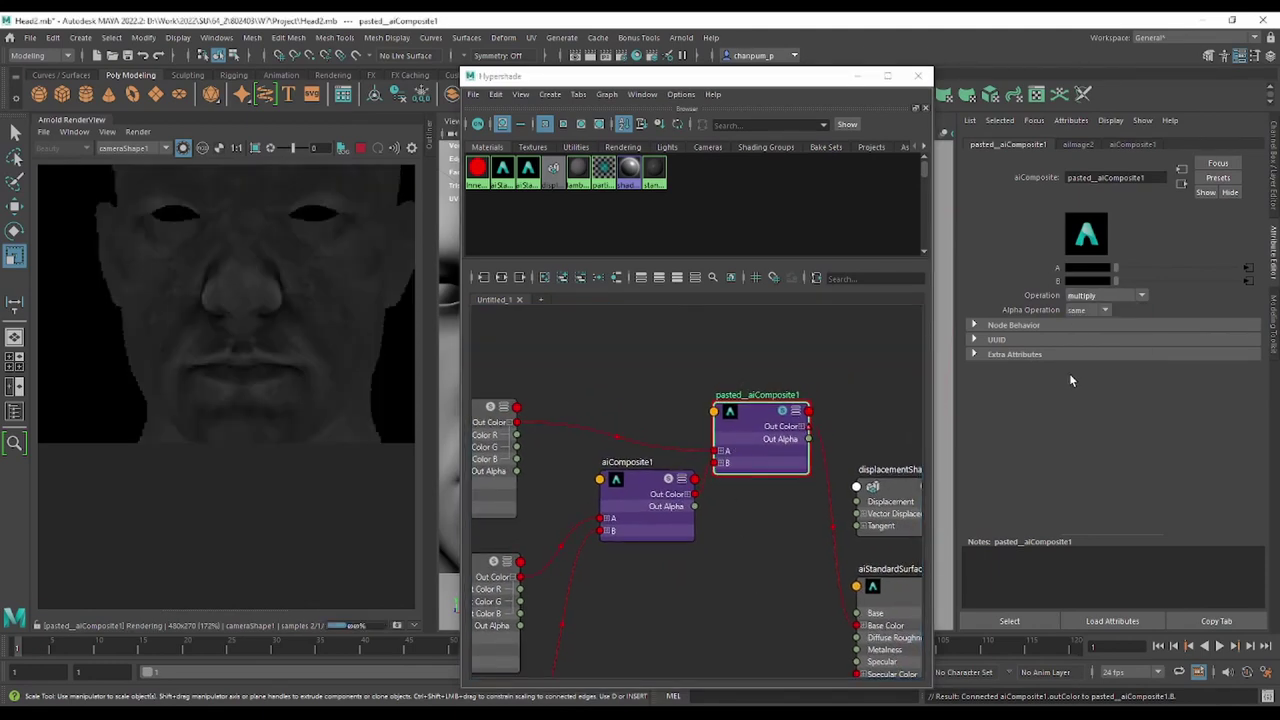
click(640, 490)
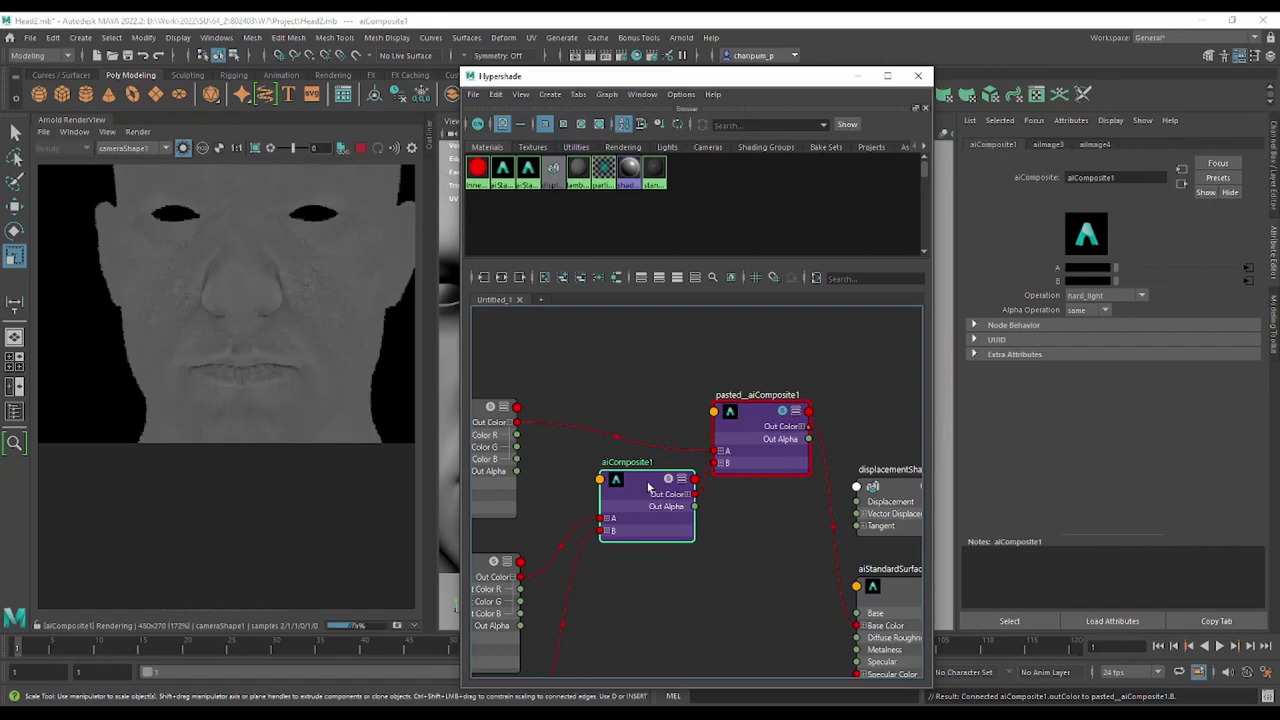
click(767, 414)
click(1110, 296)
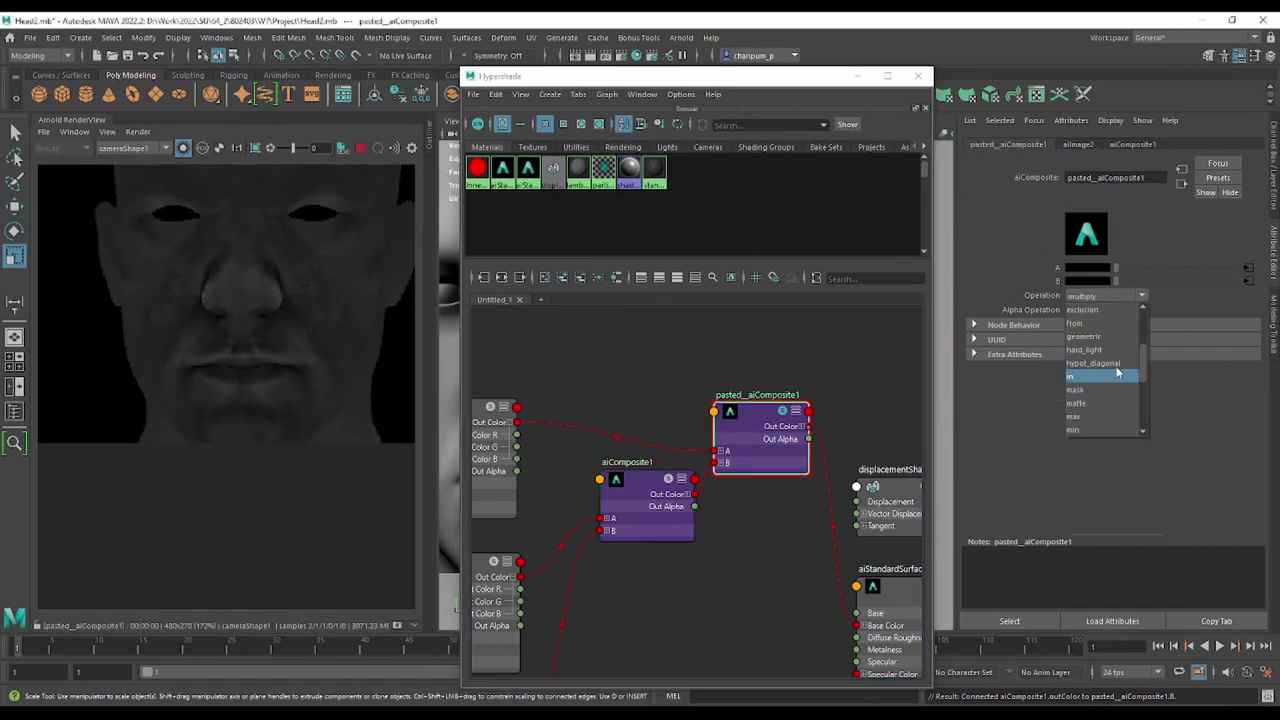
click(1098, 350)
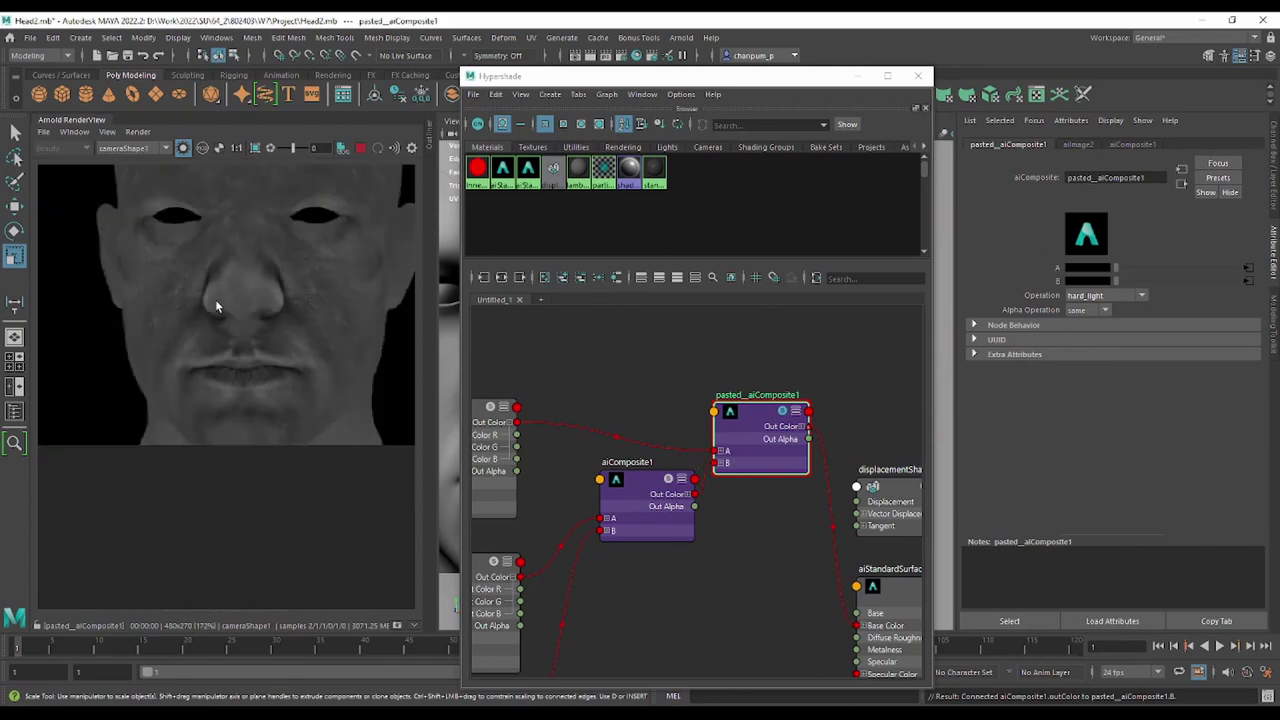
Rearrange the composite nodes in the graph and preview the top-left image and aiImage3 maps.
middle_drag(772, 541, 691, 529)
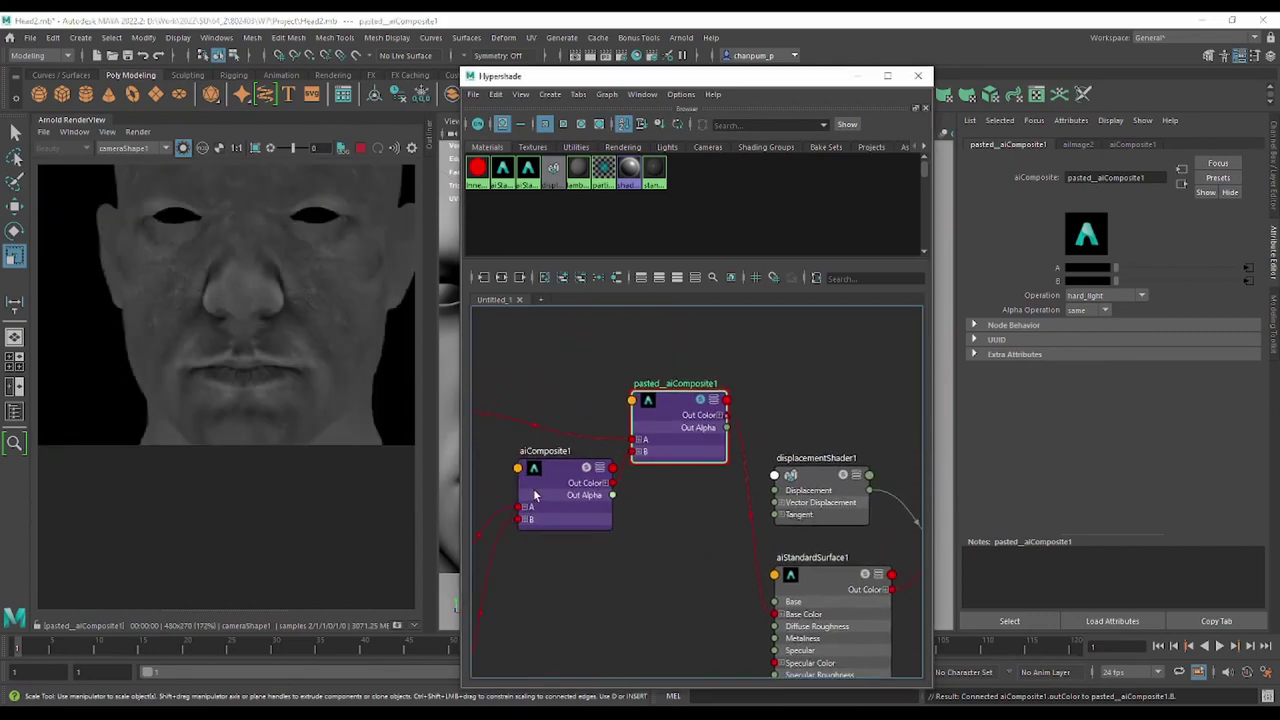
drag(565, 470, 528, 462)
drag(677, 410, 676, 346)
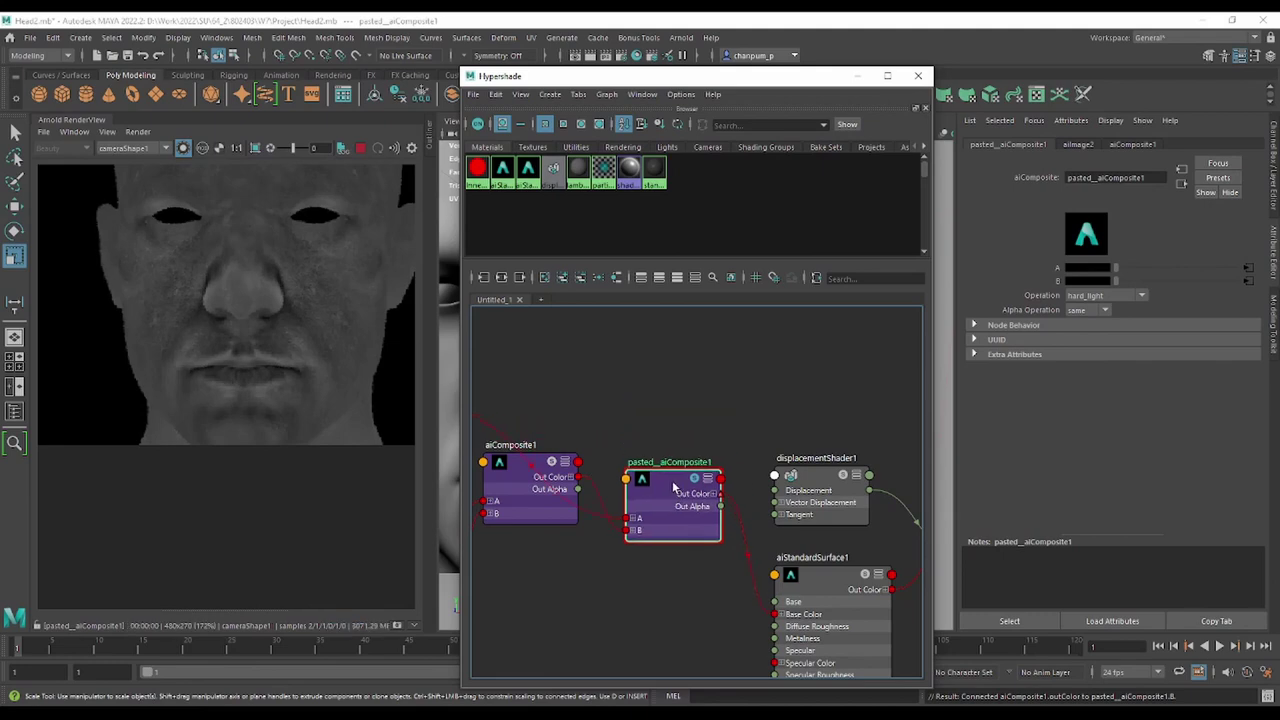
middle_drag(652, 454, 740, 430)
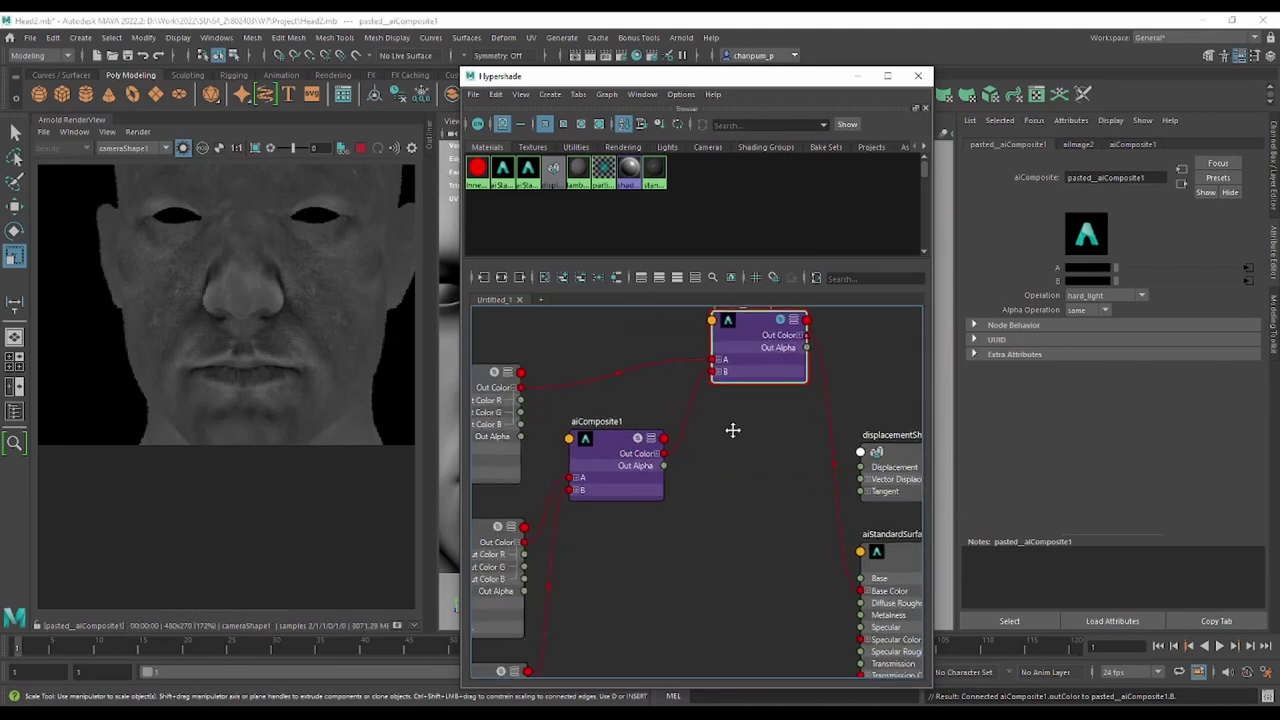
click(493, 385)
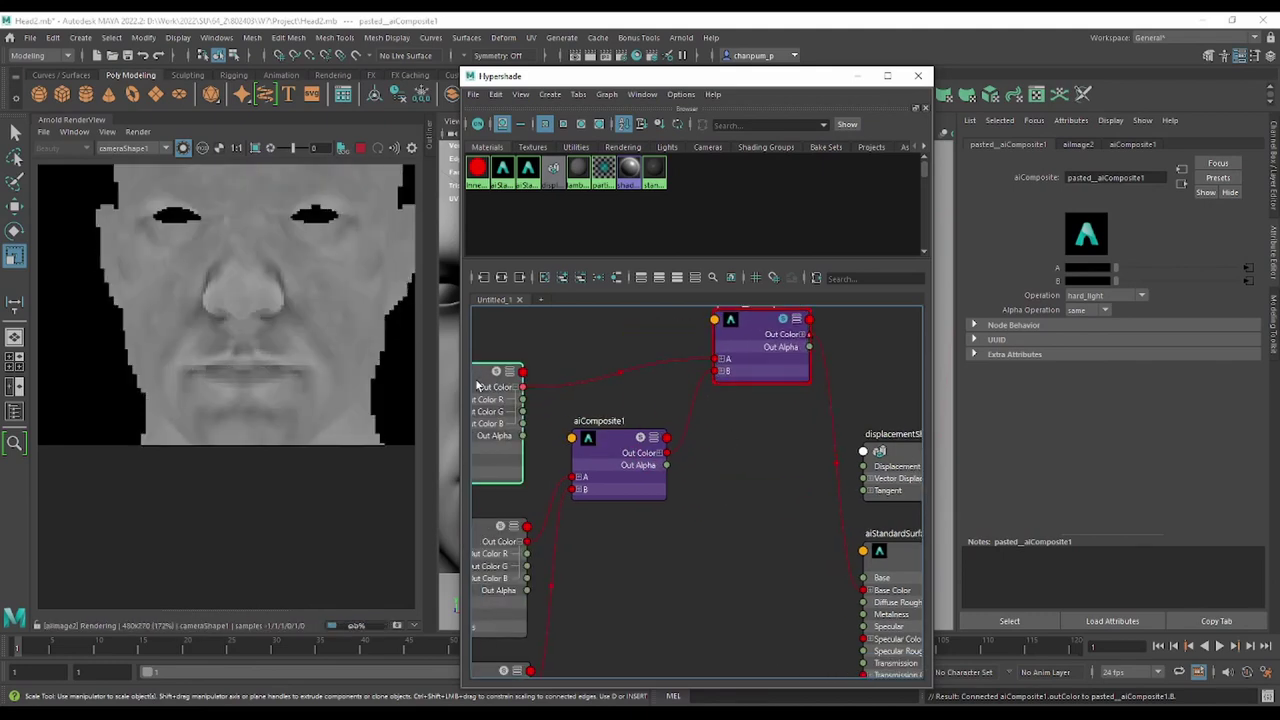
click(492, 545)
click(614, 436)
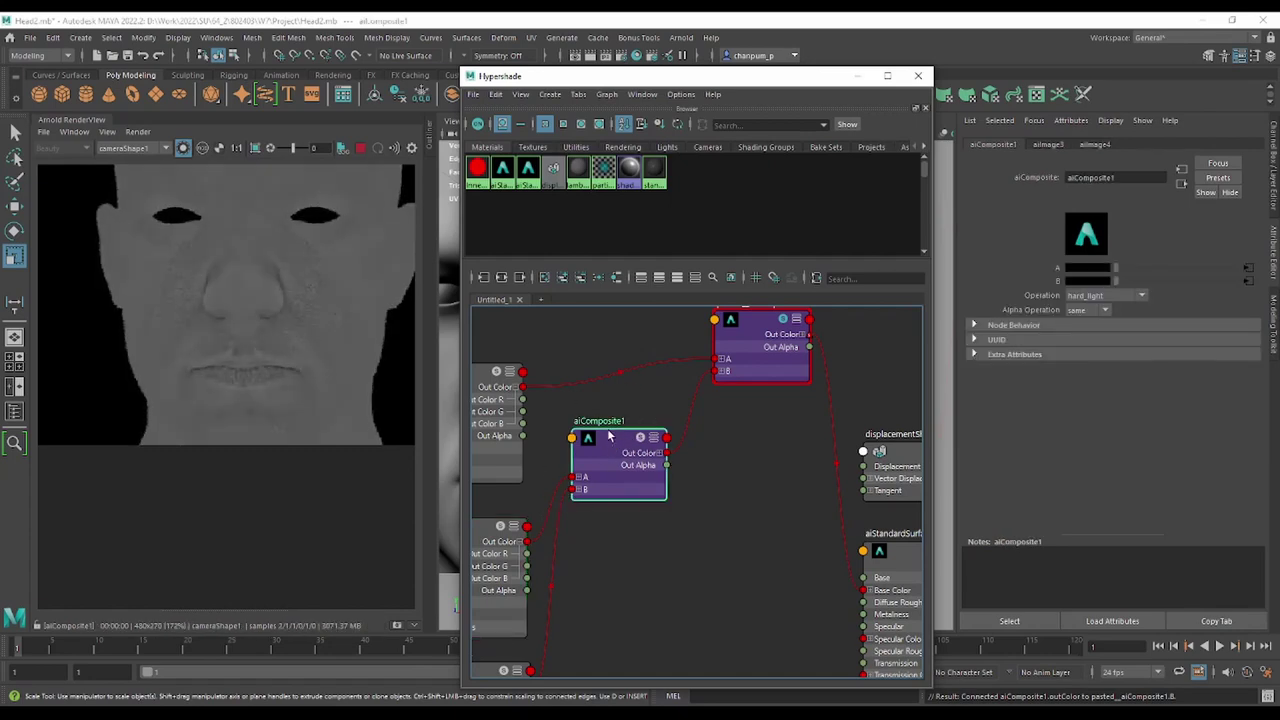
Insert an aiColorCorrect node between aiComposite1's output and pasted_aiComposite1's B input.
key(Tab)
text(co)
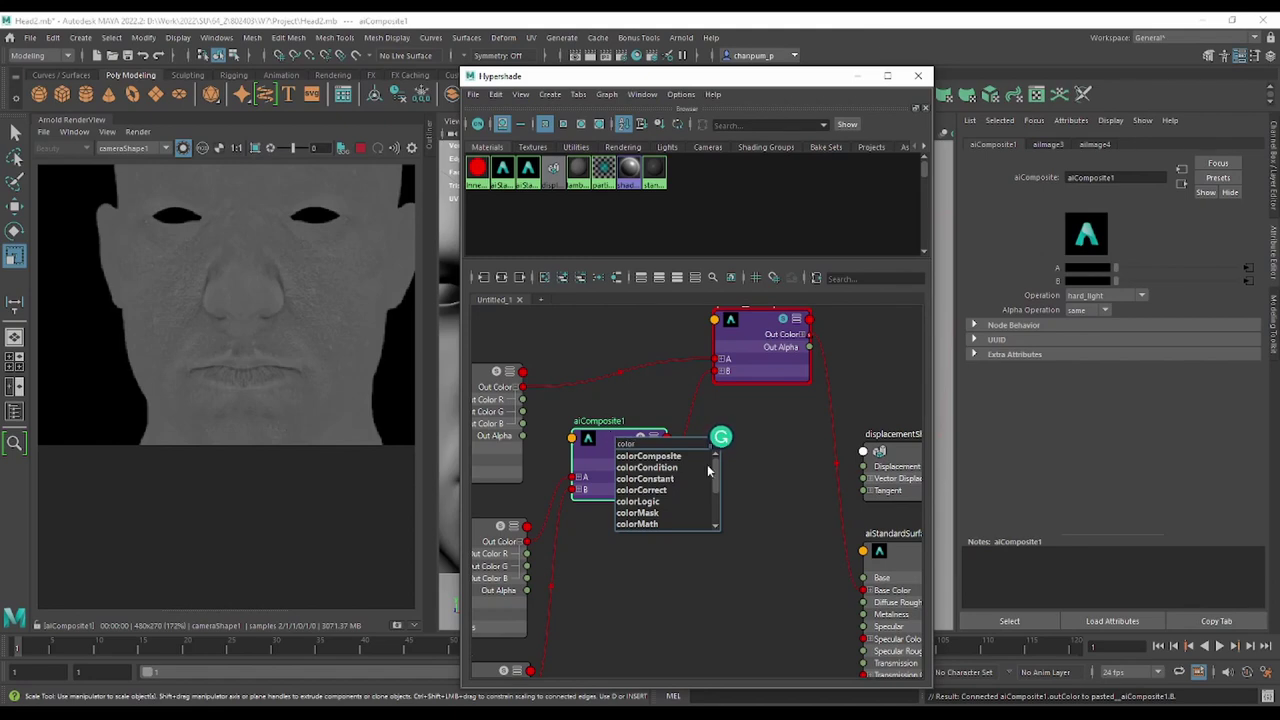
drag(716, 476, 717, 518)
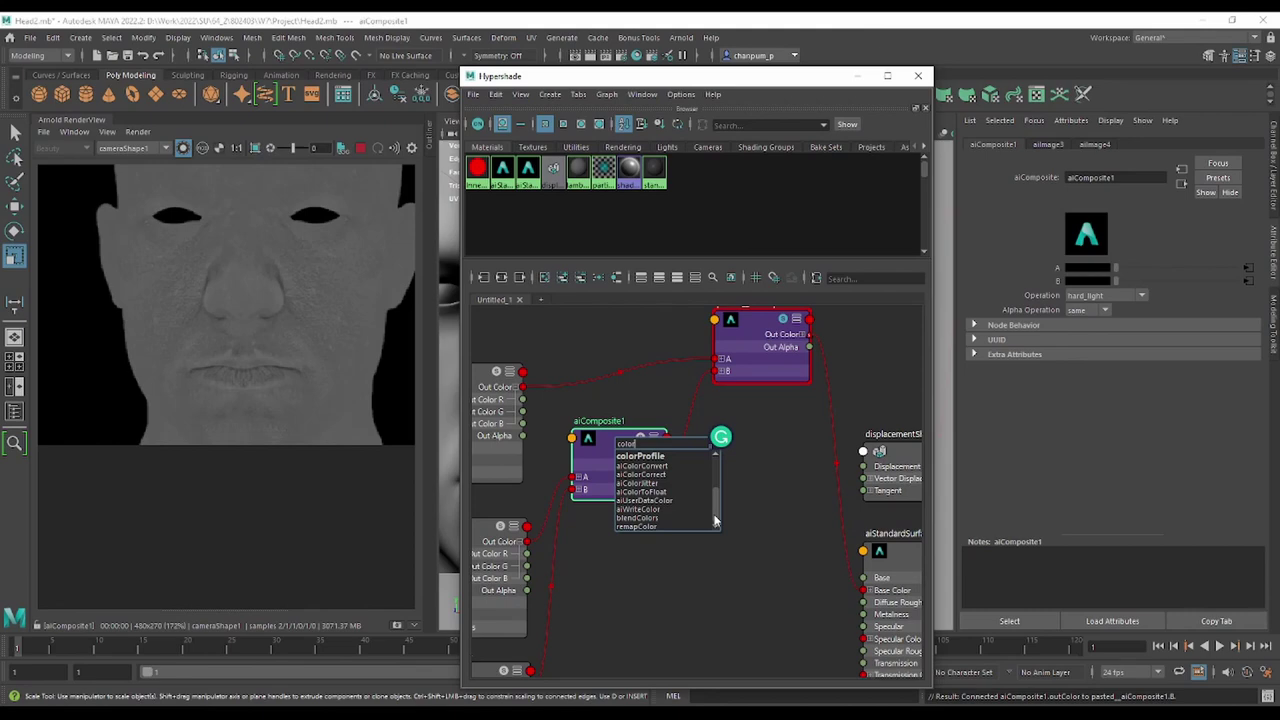
click(665, 475)
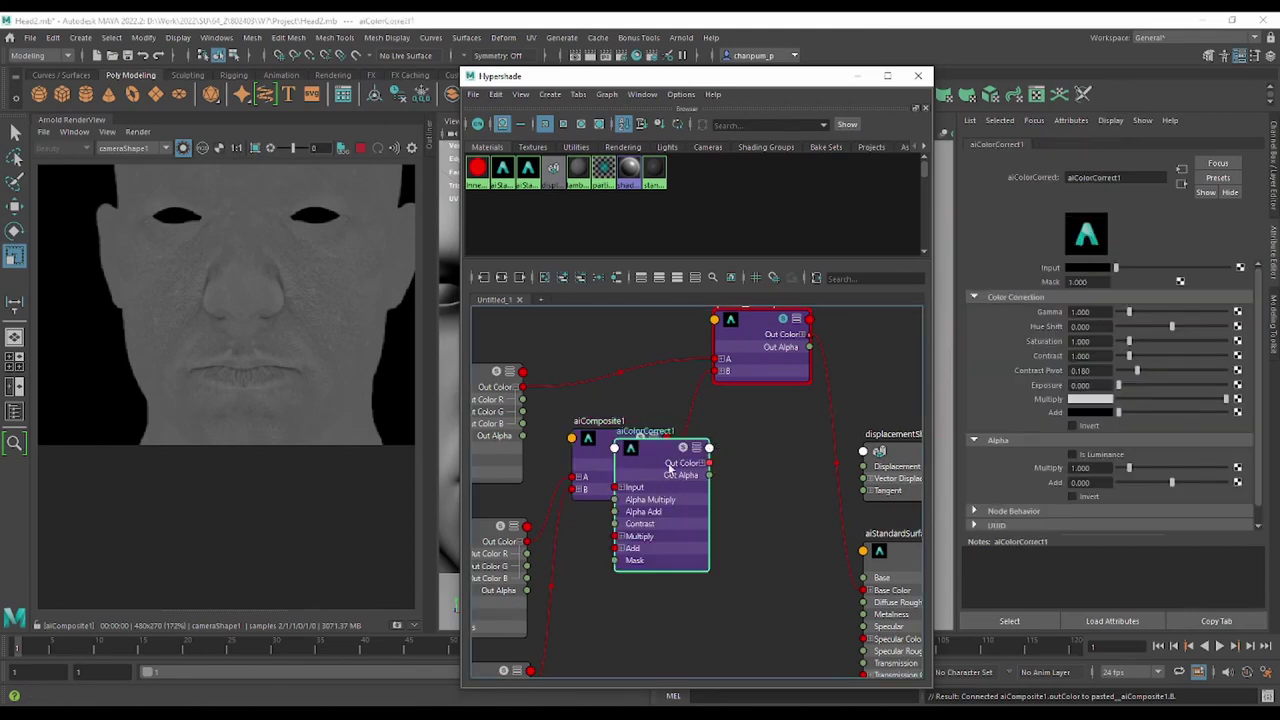
drag(667, 457, 708, 476)
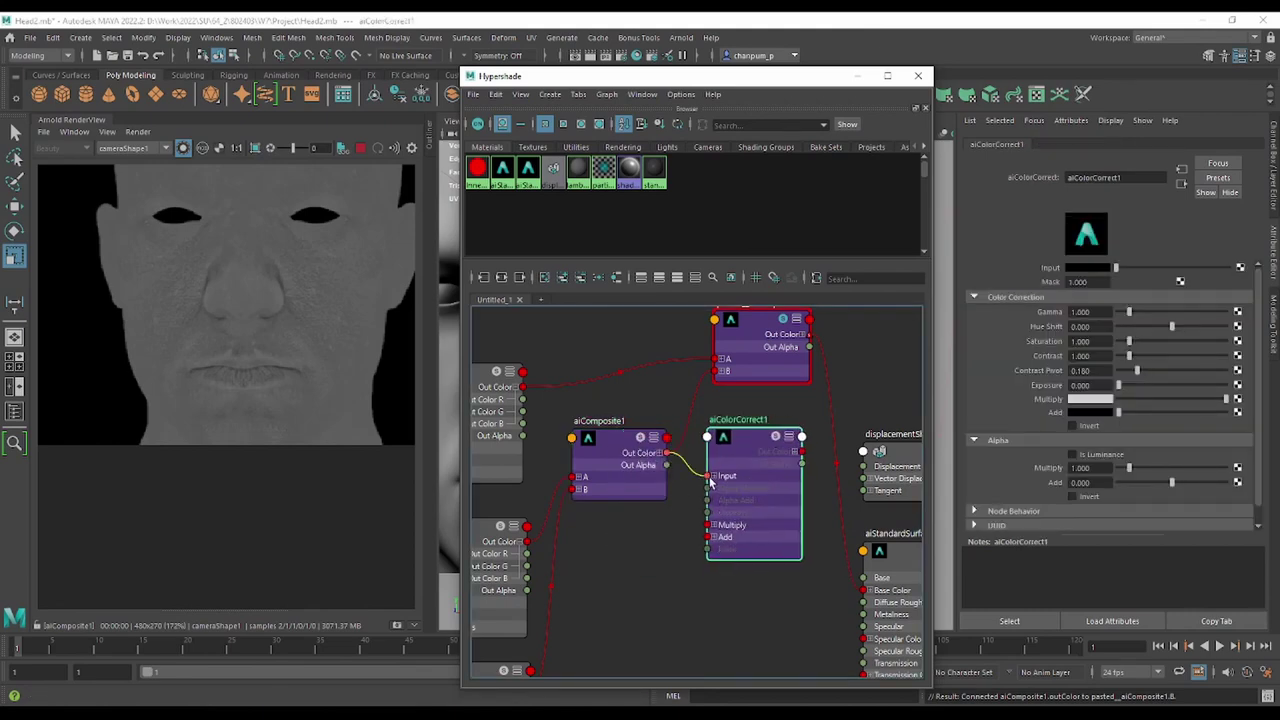
drag(801, 452, 714, 371)
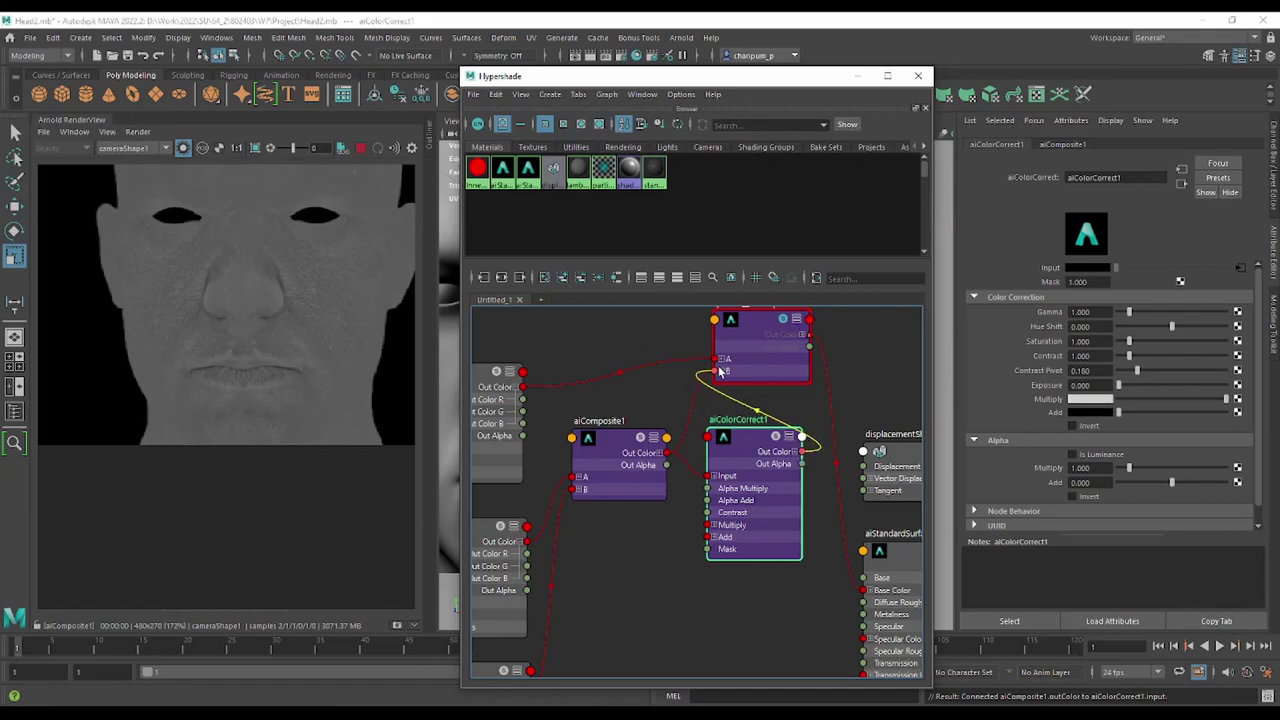
drag(745, 454, 745, 453)
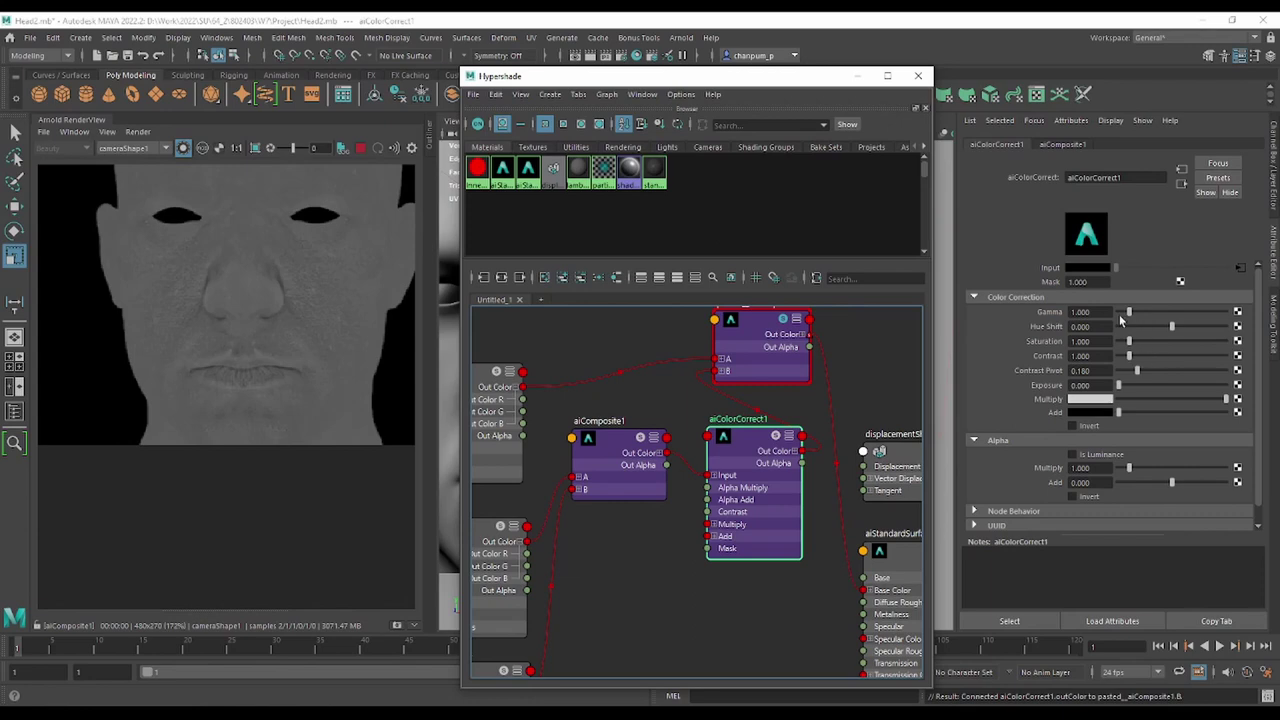
Set aiColorCorrect1's gamma to about 1.635 and zoom the render in on the face.
drag(1130, 313, 1146, 313)
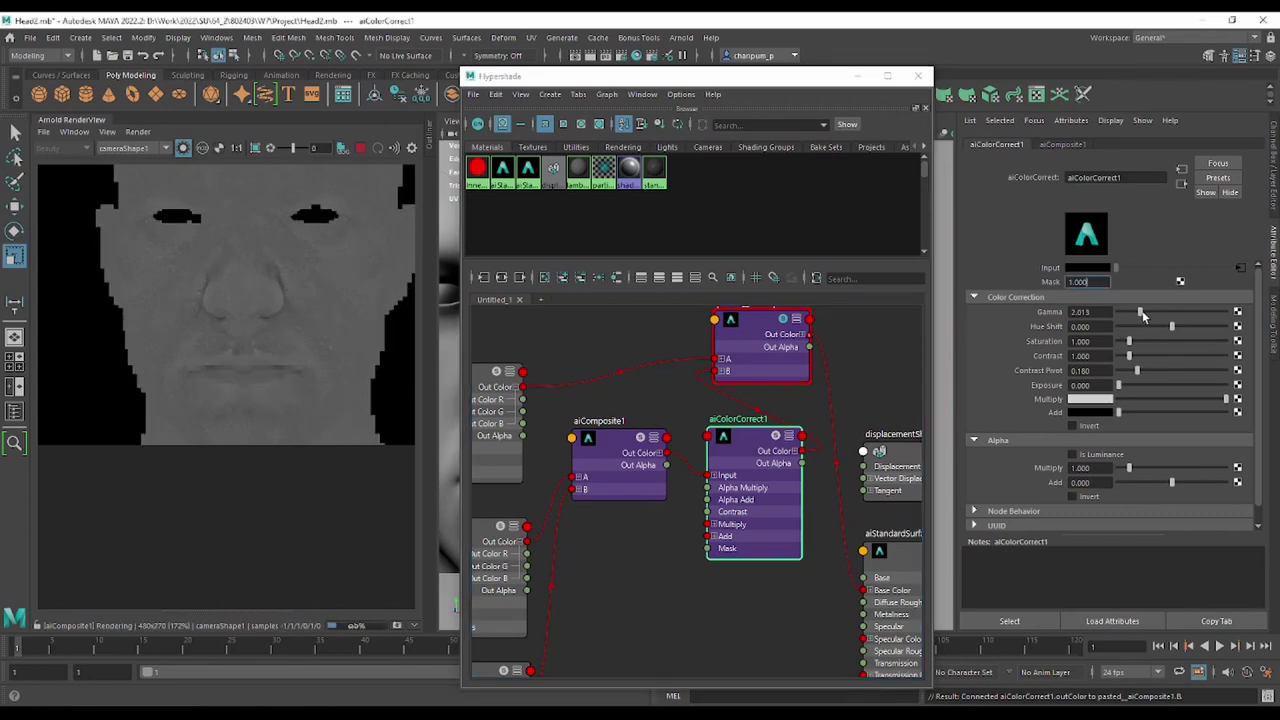
drag(1138, 316, 1131, 311)
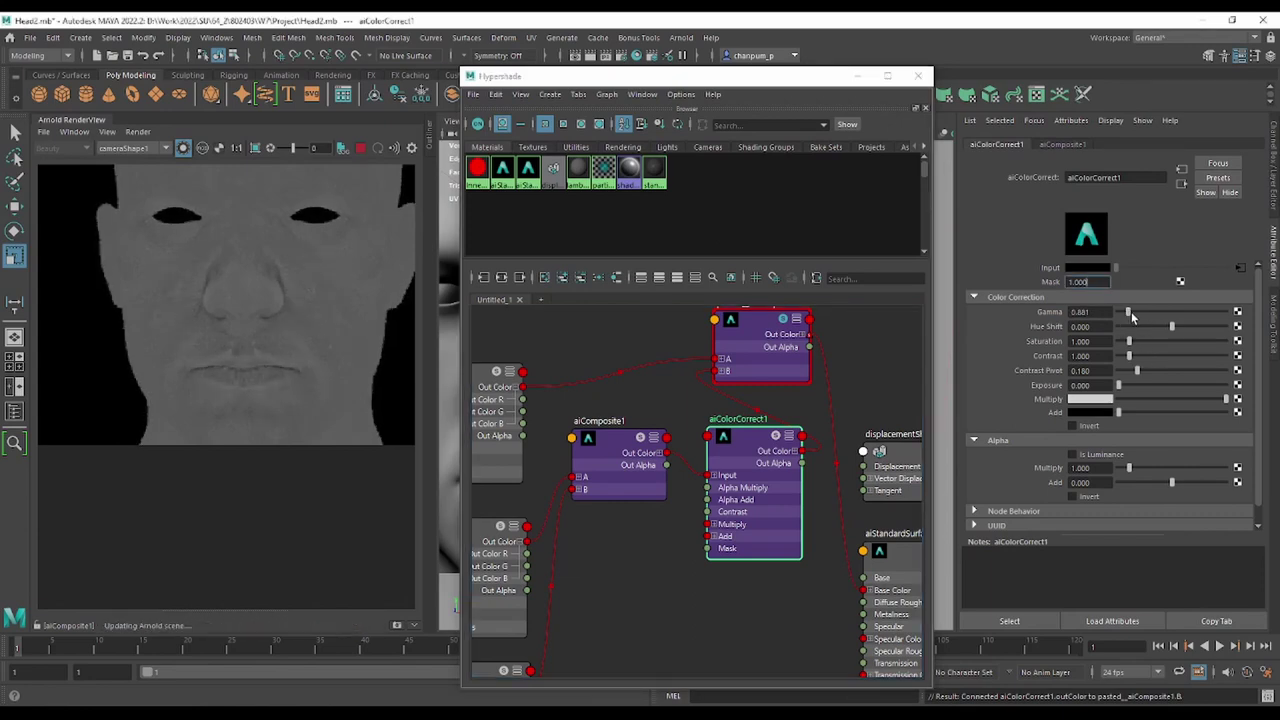
click(735, 449)
scroll(197, 293, up, 2)
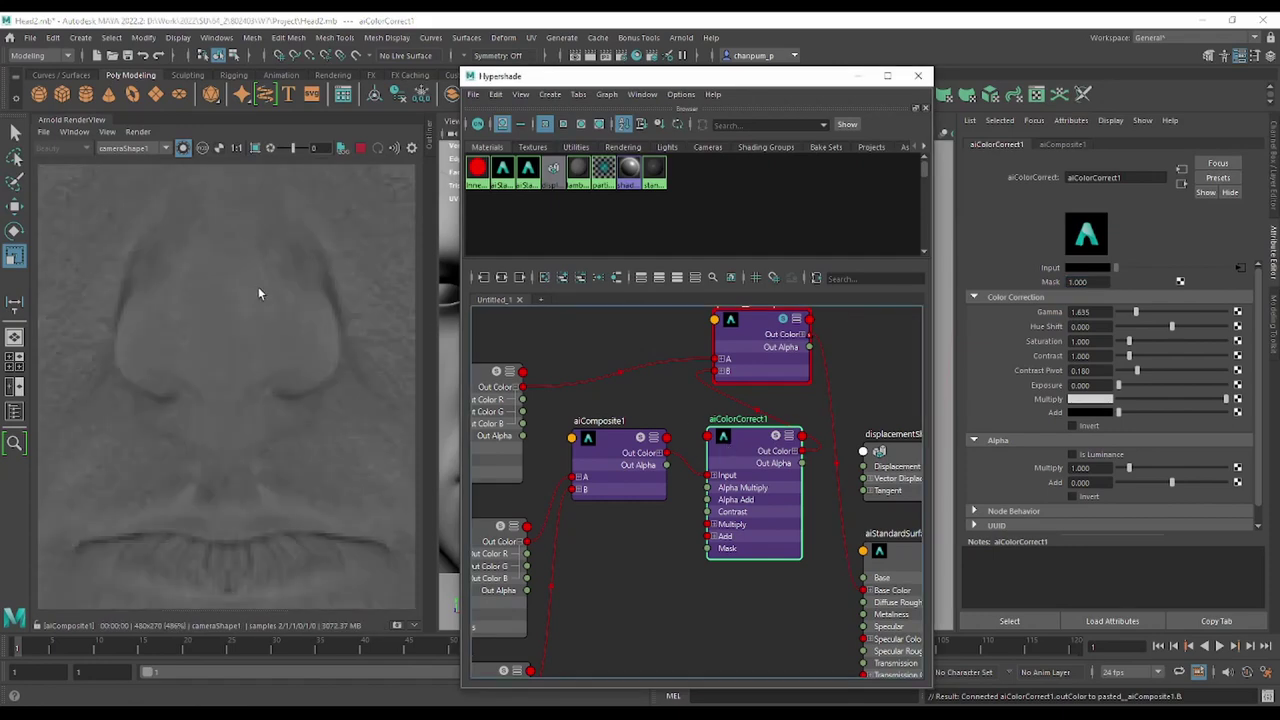
middle_drag(302, 269, 177, 373)
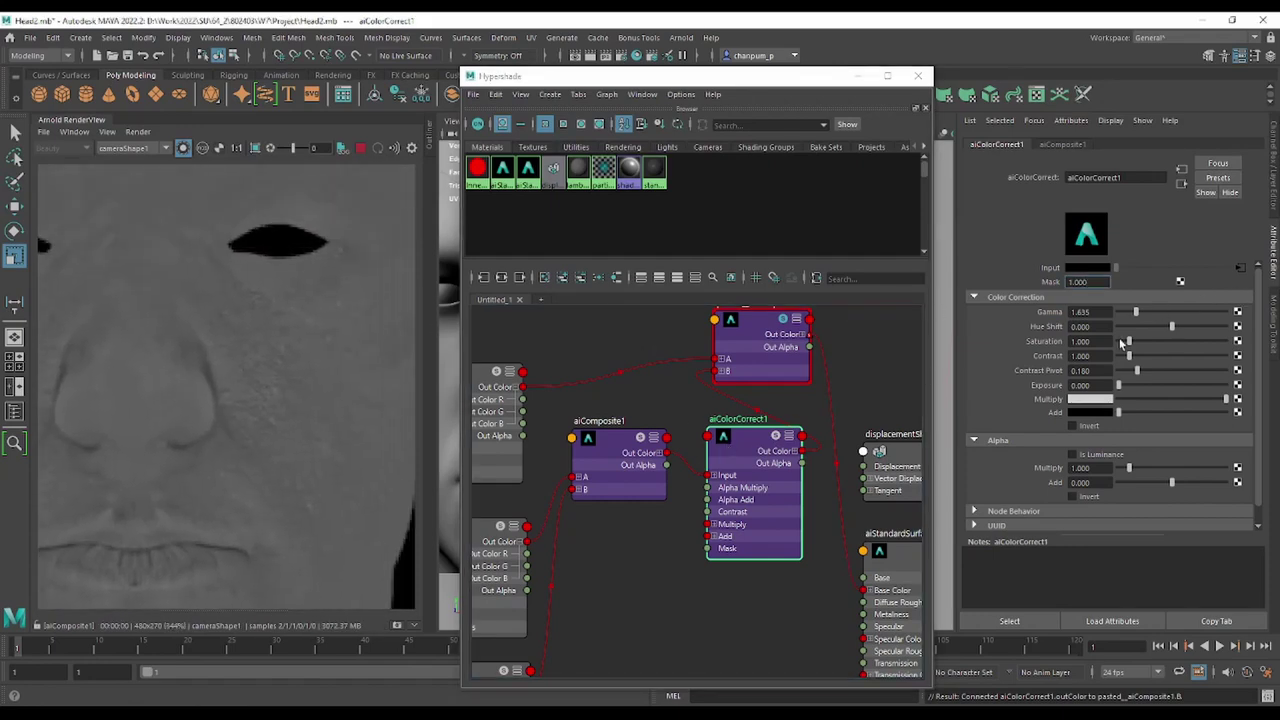
drag(755, 457, 740, 443)
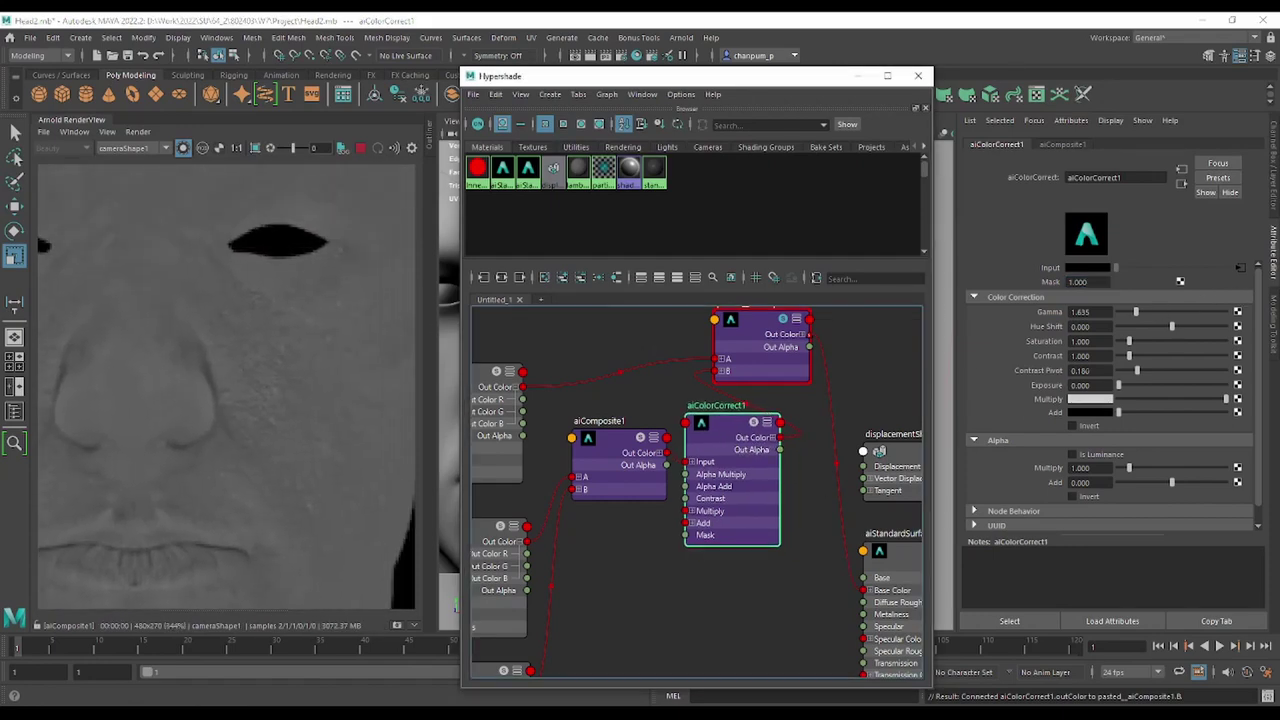
Push aiColorCorrect1's contrast to 10 and select the head mesh to re-render.
drag(1129, 358, 1118, 358)
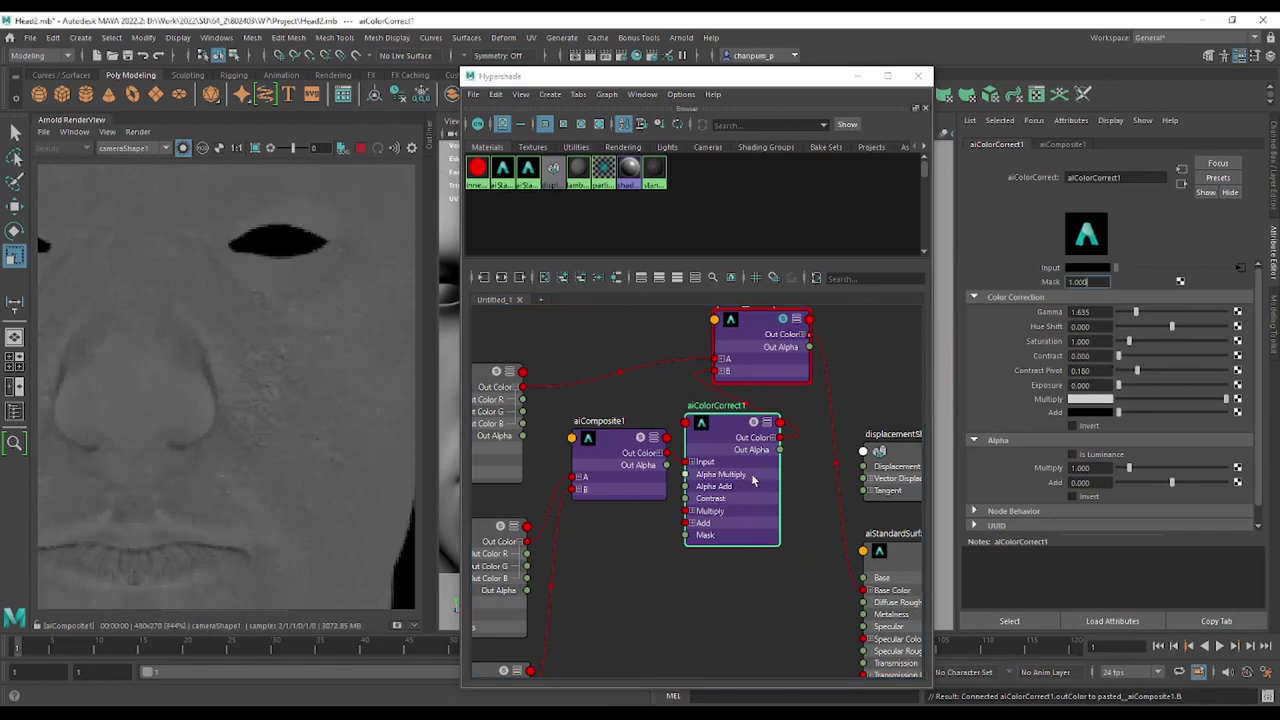
click(772, 432)
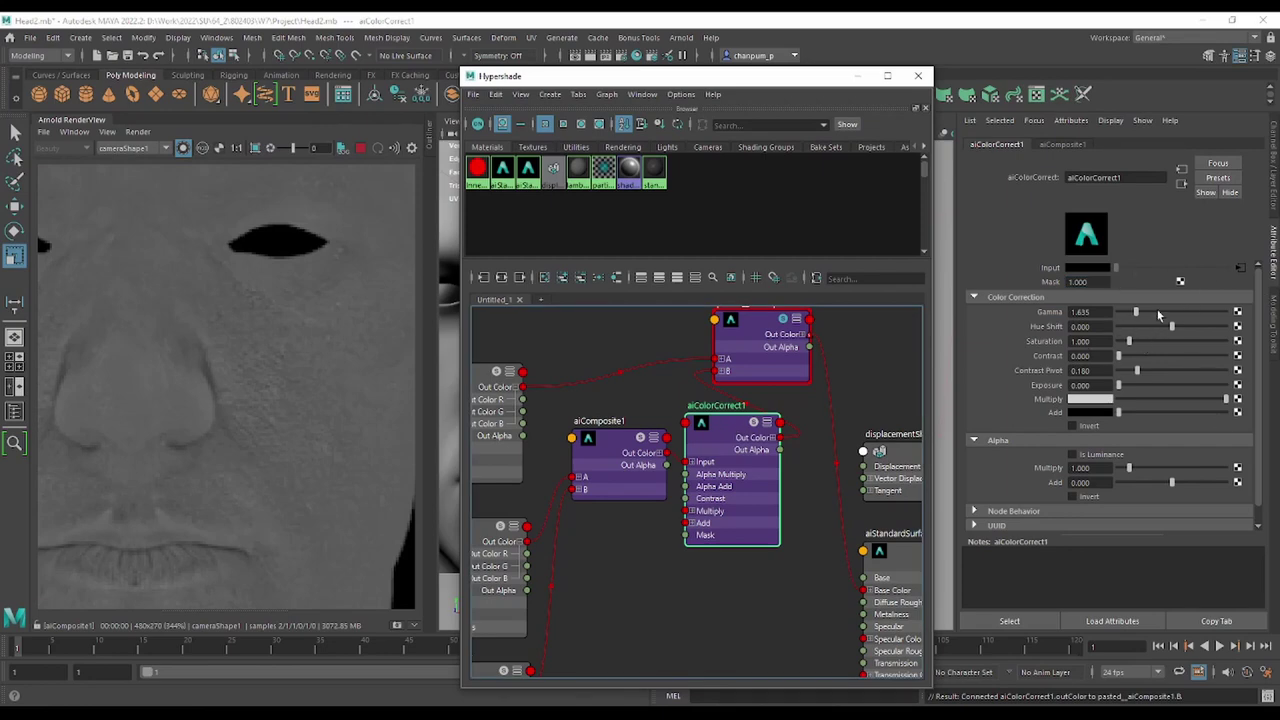
click(1227, 400)
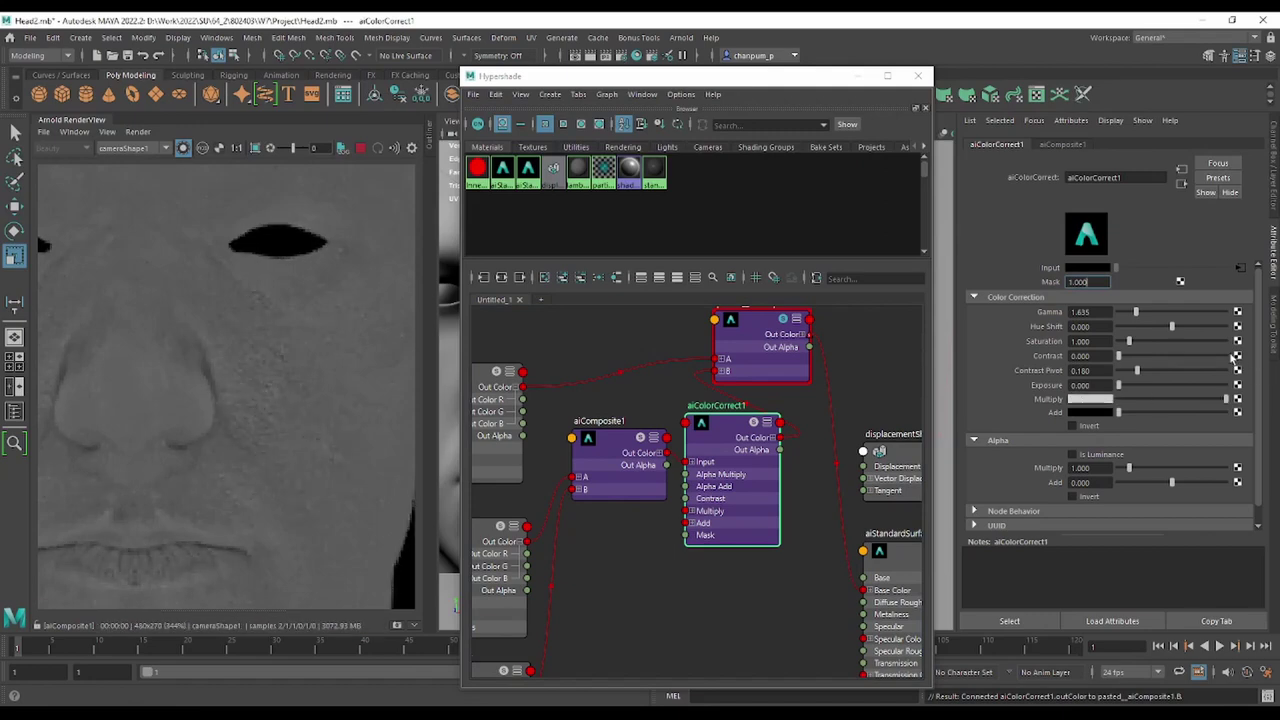
drag(1120, 356, 1227, 356)
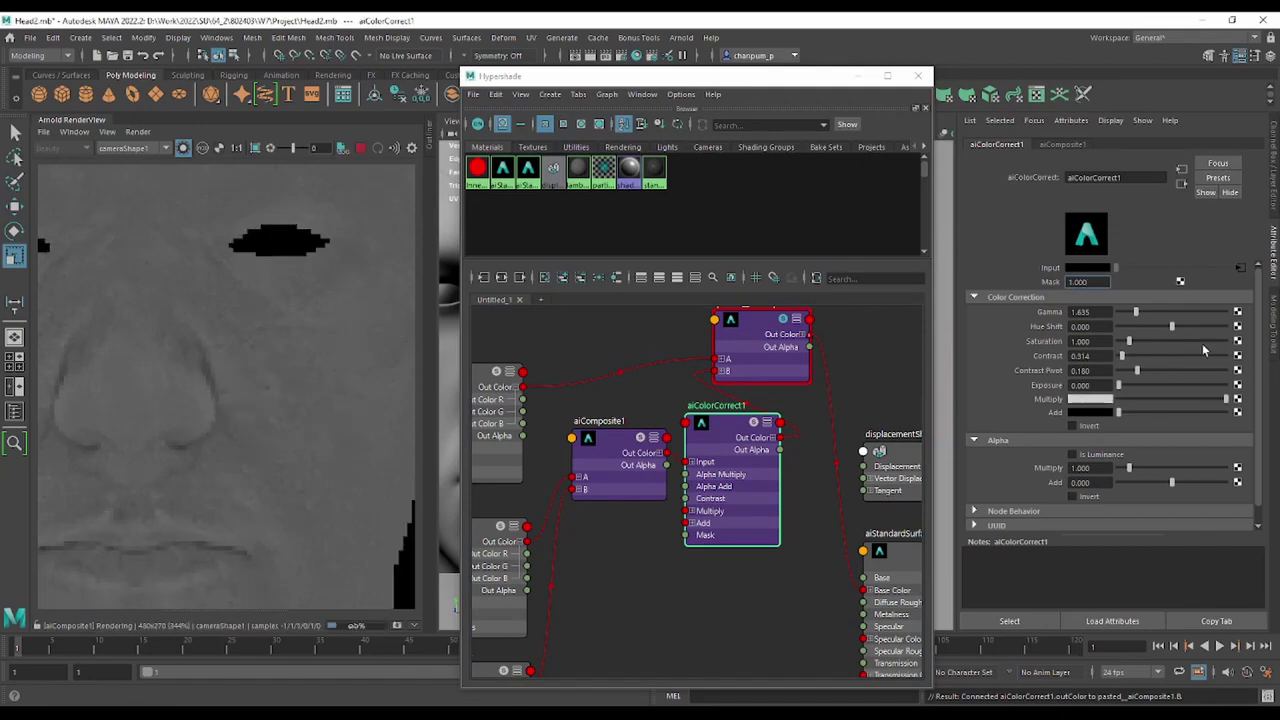
click(184, 148)
Refit the face and shift aiColorCorrect1's hue to about -0.182.
key(f)
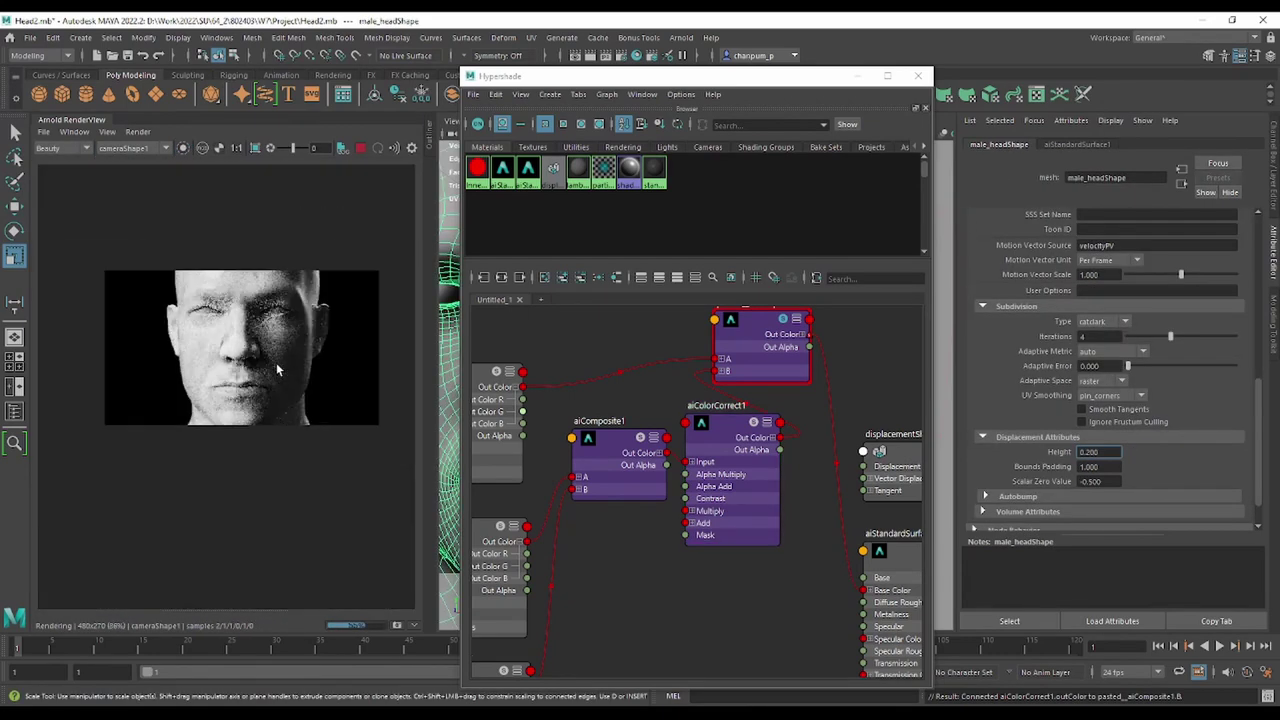
scroll(268, 352, up, 4)
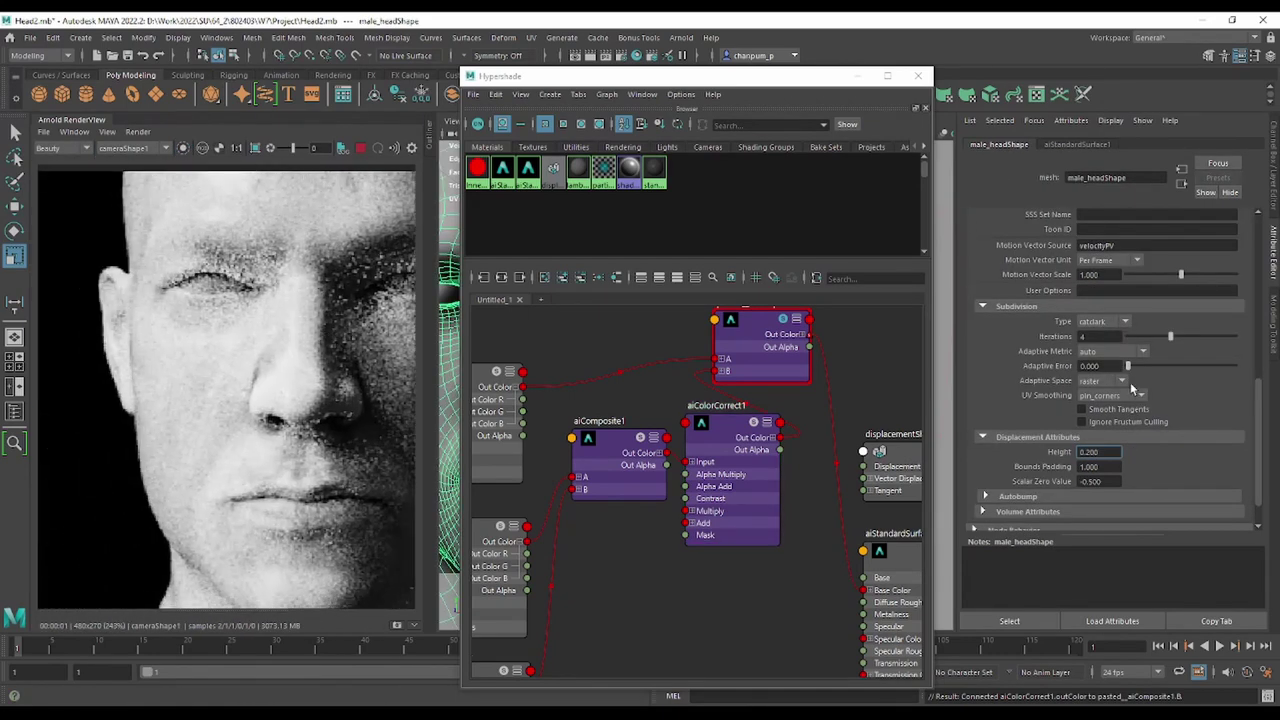
click(730, 460)
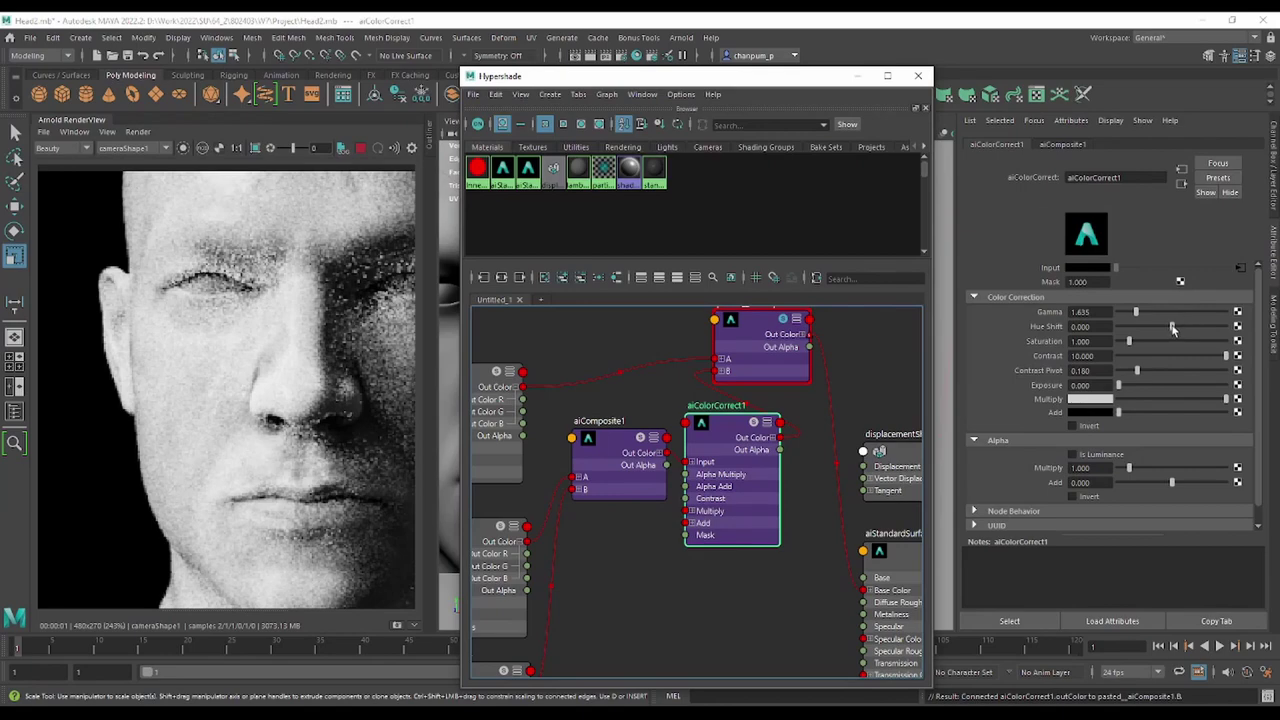
mouse_move(1173, 327)
mouse_down()
mouse_move(1150, 340)
mouse_move(1161, 327)
mouse_move(1117, 312)
mouse_move(1129, 312)
mouse_up()
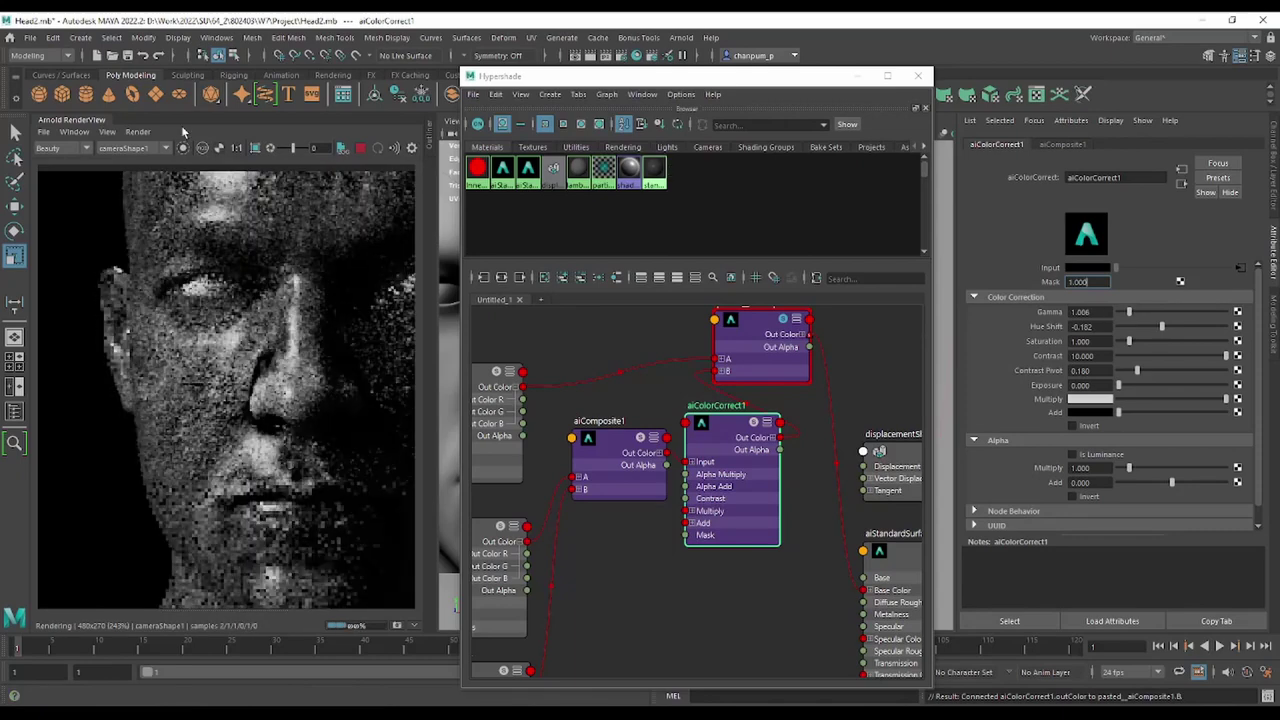
scroll(338, 354, down, 3)
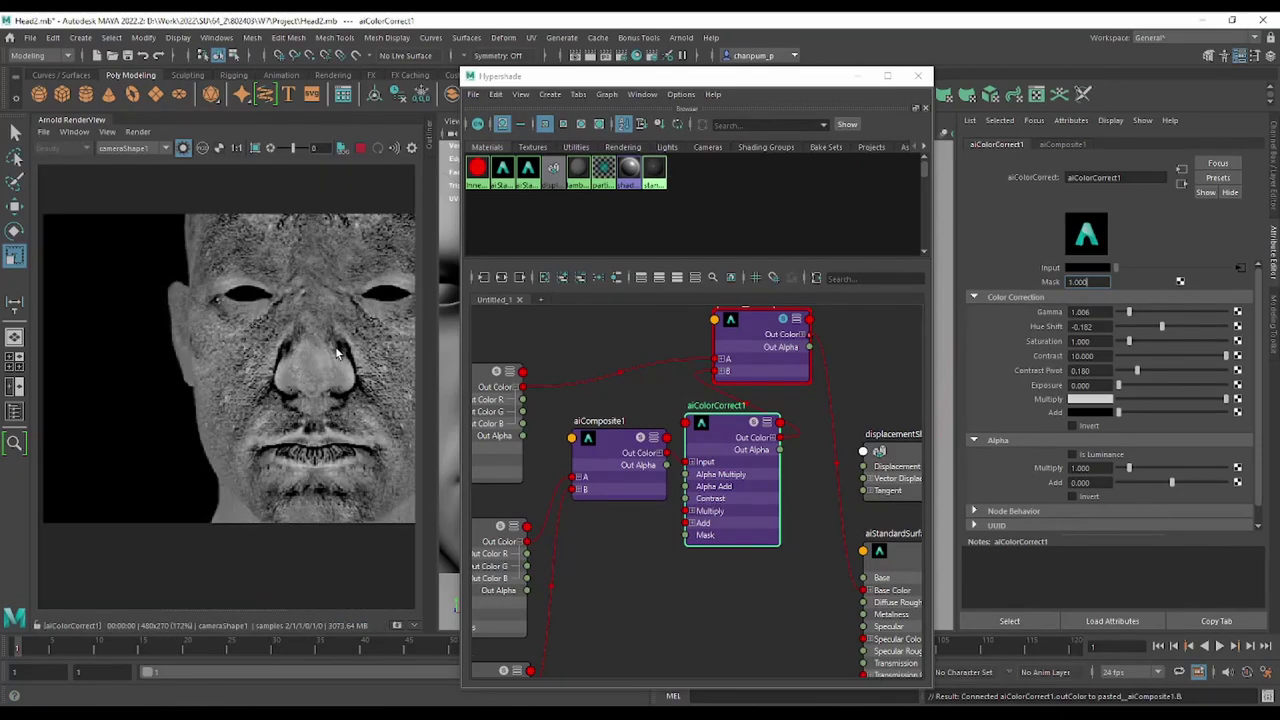
Reset aiColorCorrect1's Gamma to 1 and Hue Shift to 0.
click(1108, 312)
text(1)
key(Tab)
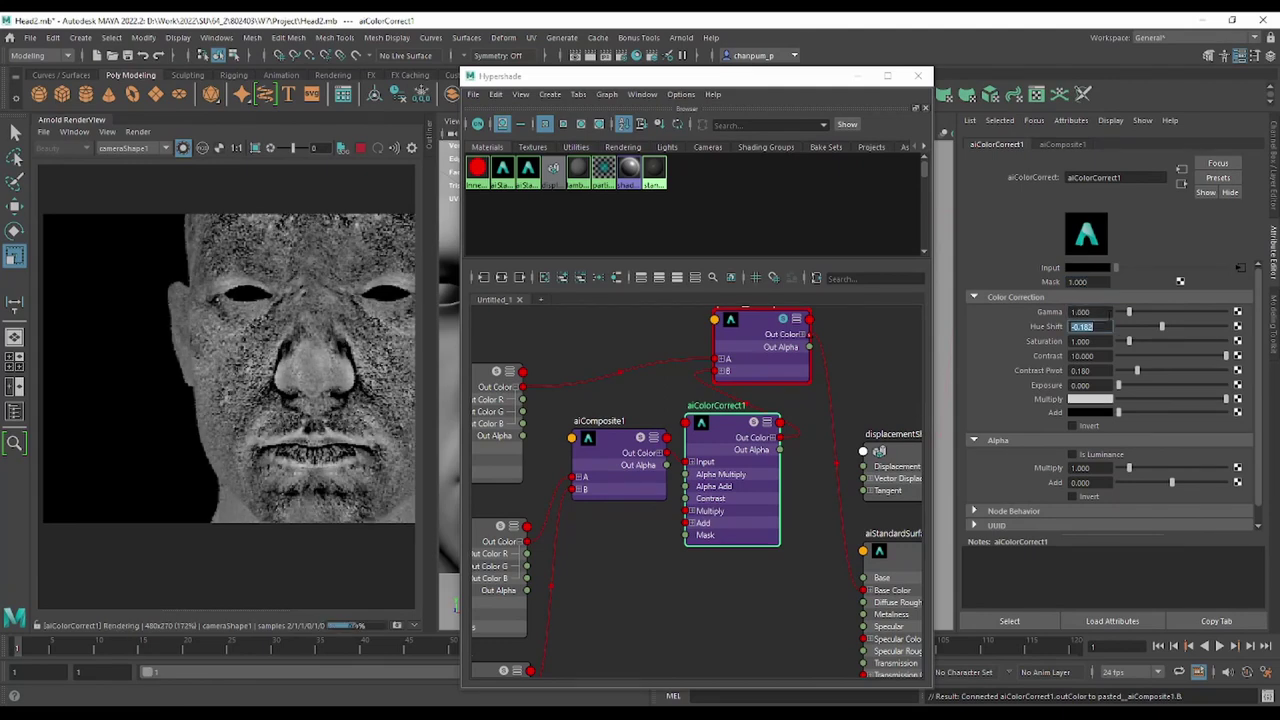
text(0)
key(Return)
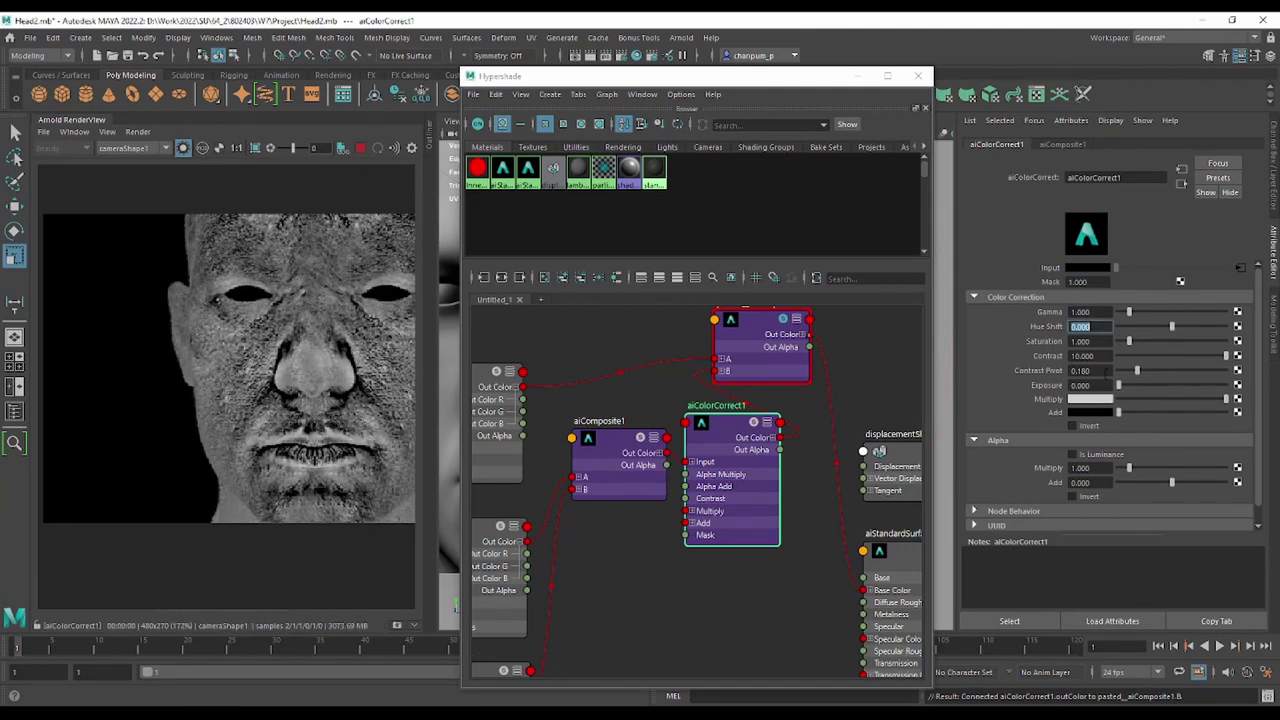
Set Contrast Pivot to 0.138 and Contrast to 2.579.
drag(1140, 375, 1109, 368)
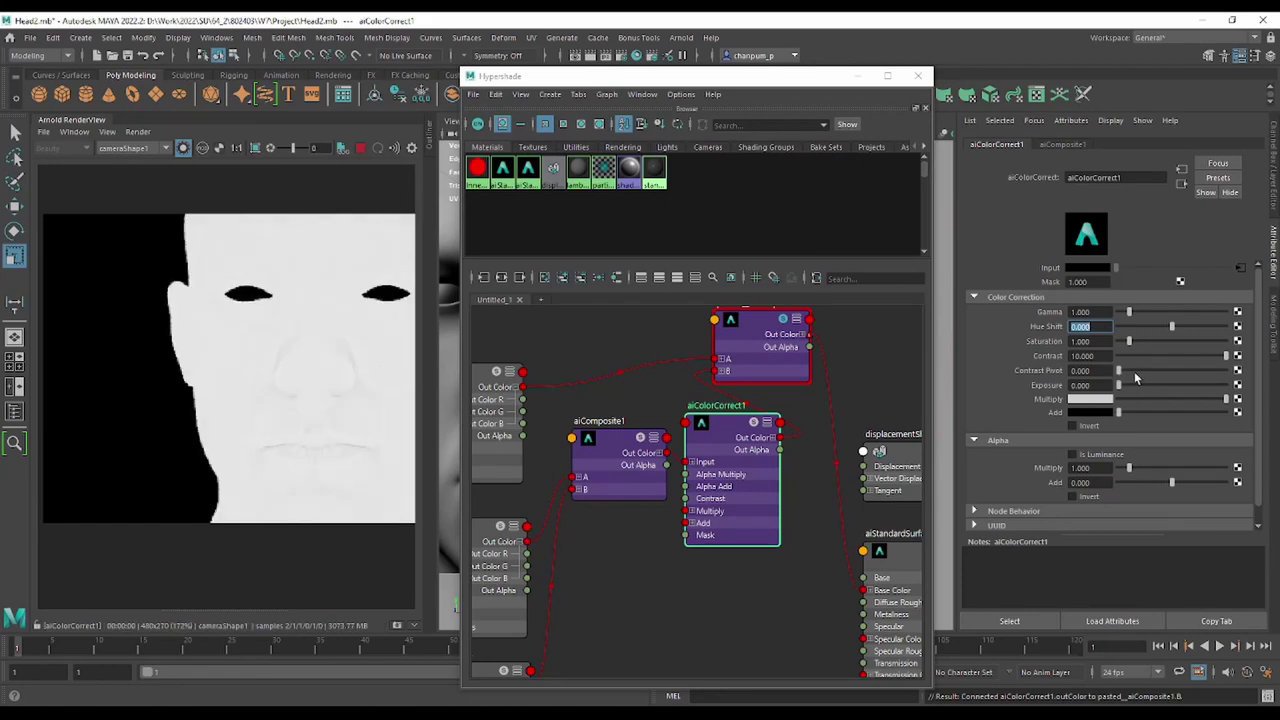
key(alt)
drag(1128, 374, 1132, 372)
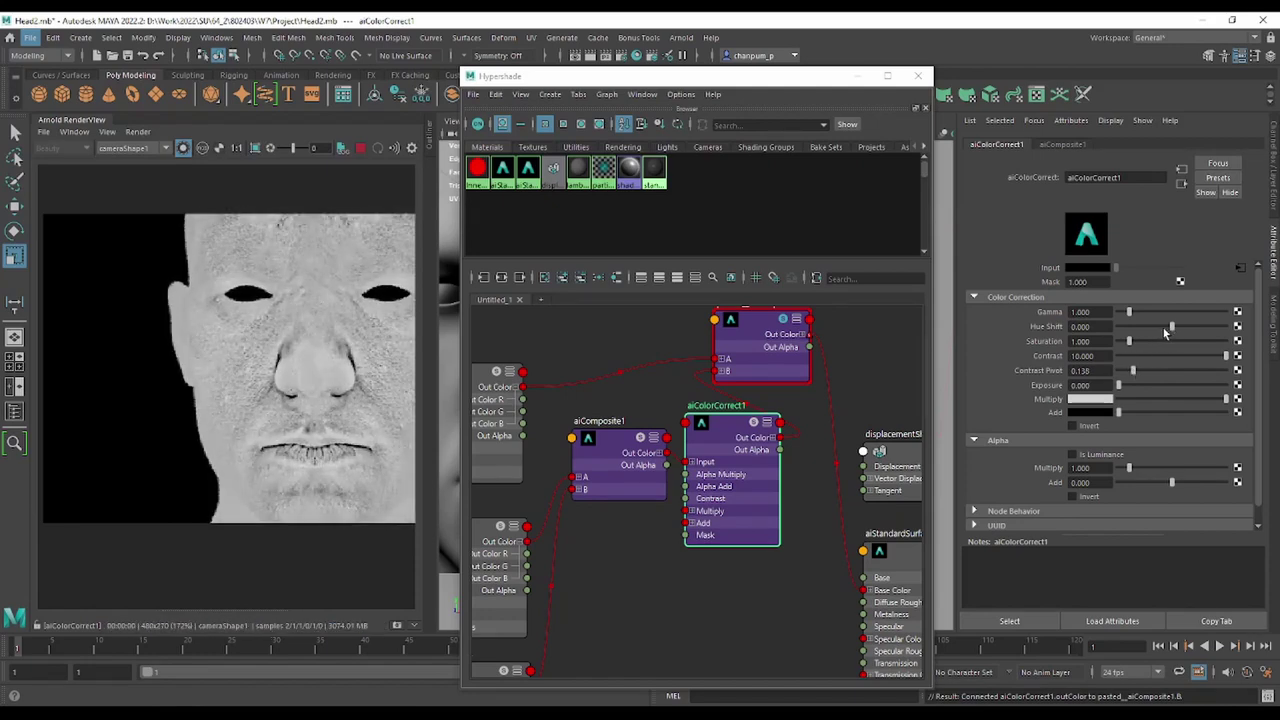
drag(1211, 353, 1147, 355)
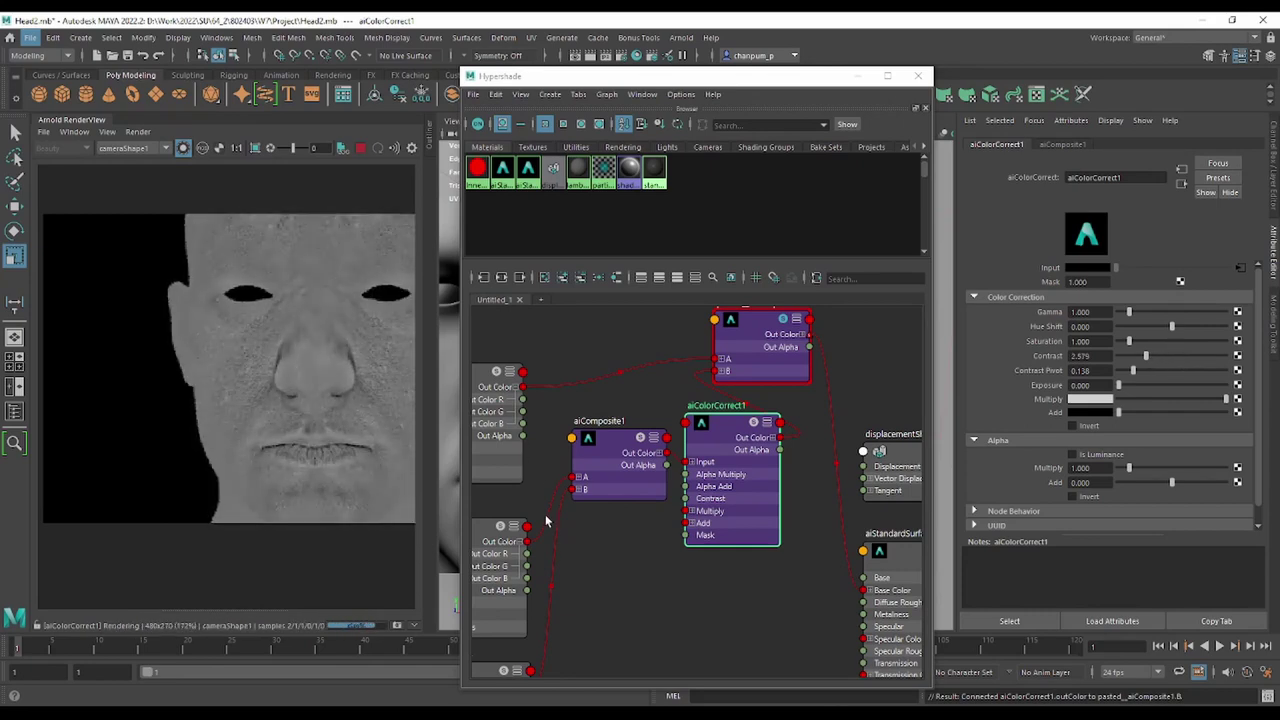
alt+middle_drag(496, 398, 604, 397)
Inspect the aiImage2 and aiImage3 texture nodes, then pan to the surface shader nodes.
click(603, 397)
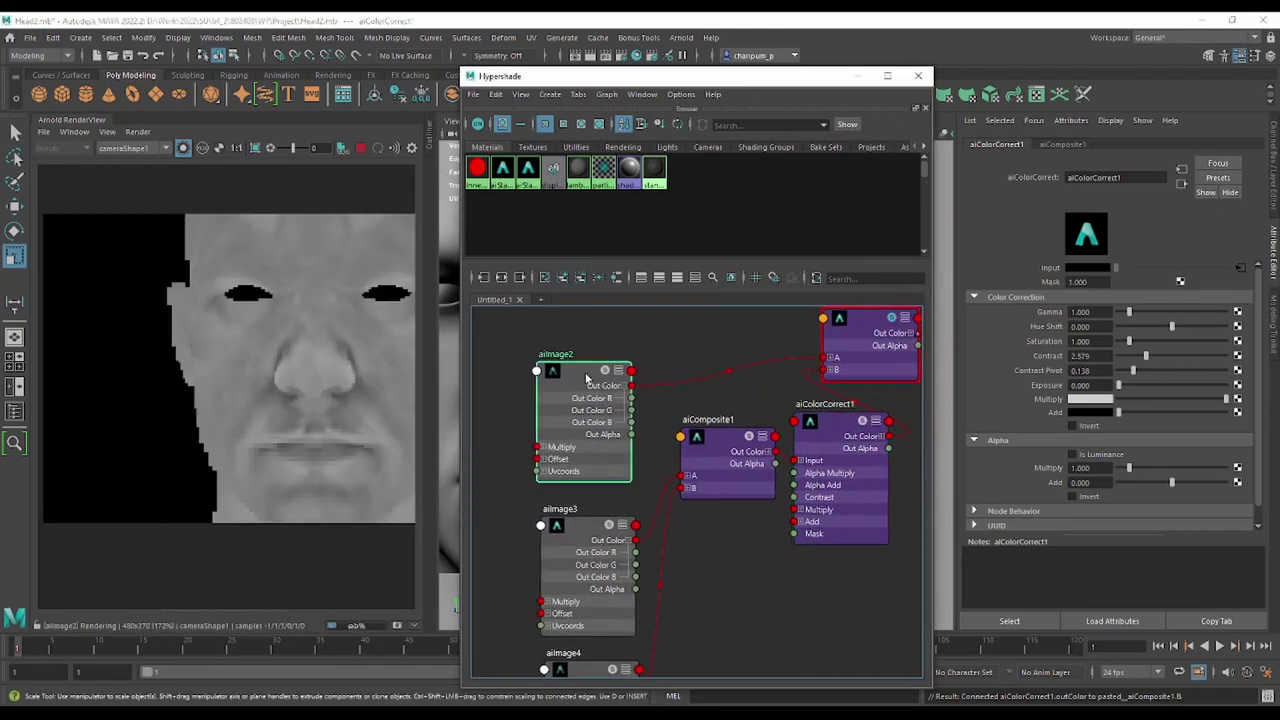
click(596, 534)
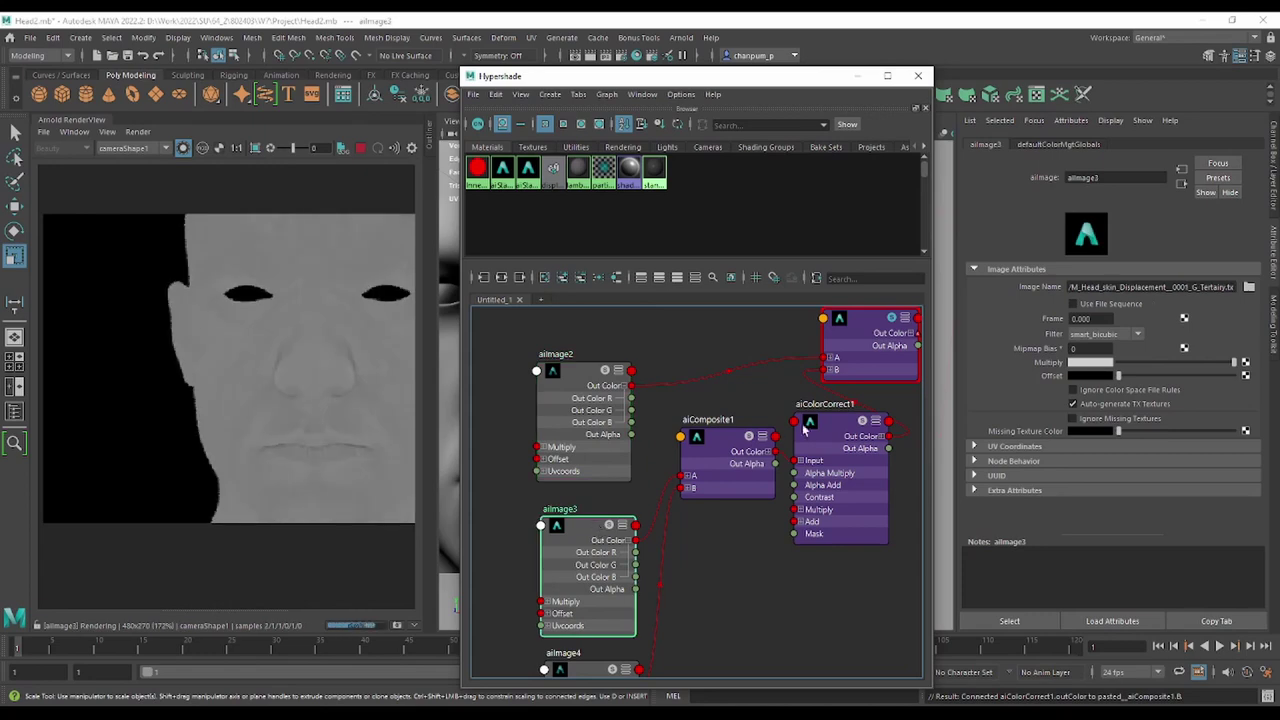
click(835, 425)
scroll(373, 369, up, 2)
scroll(373, 364, down, 2)
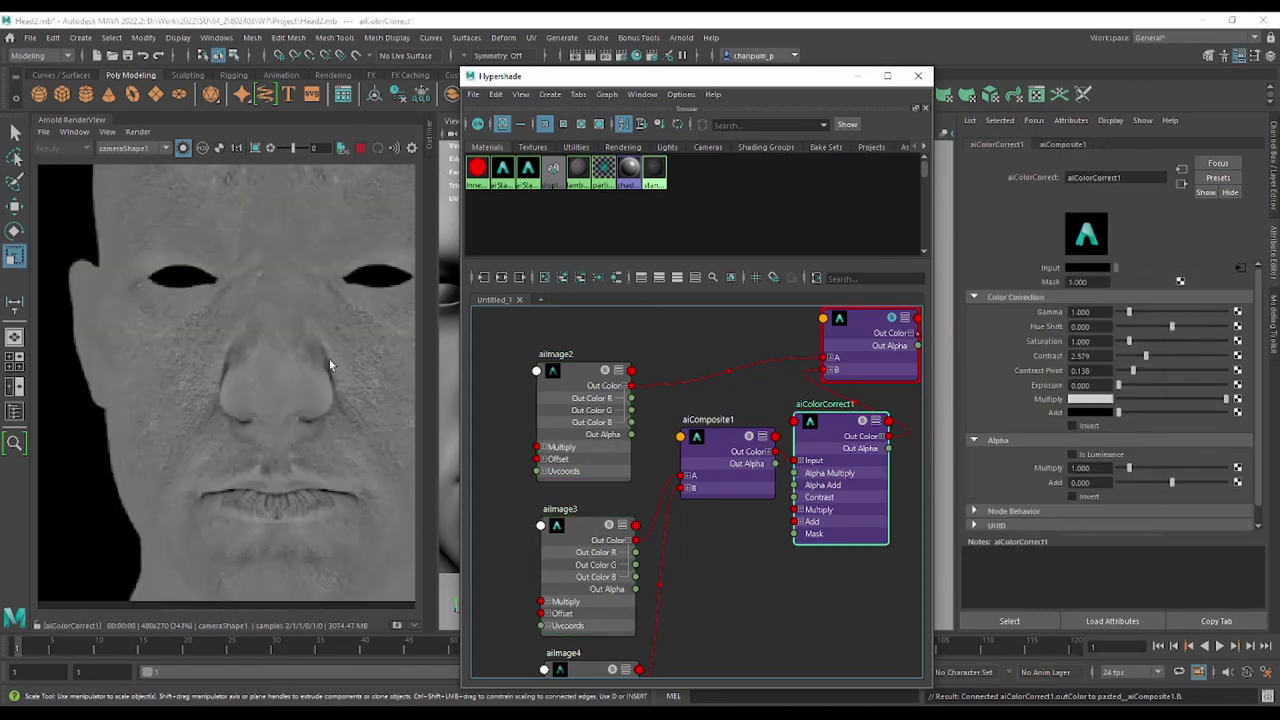
scroll(322, 355, up, 1)
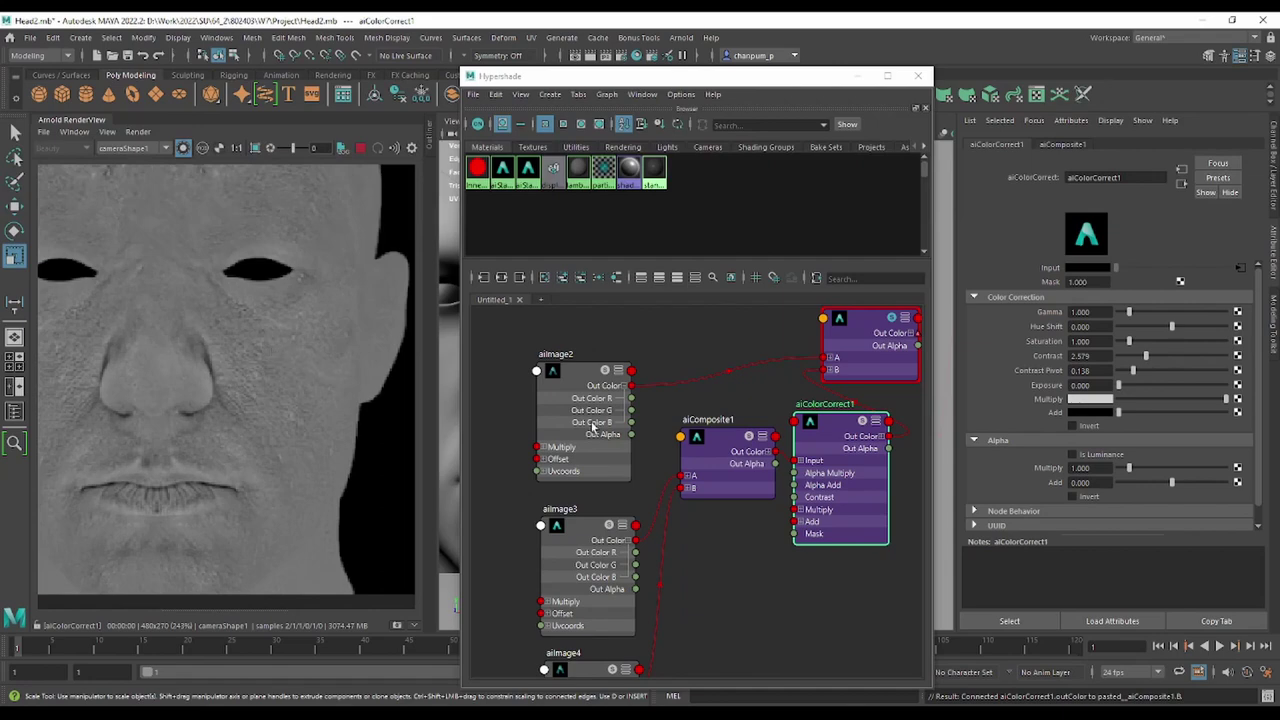
alt+middle_drag(901, 455, 697, 470)
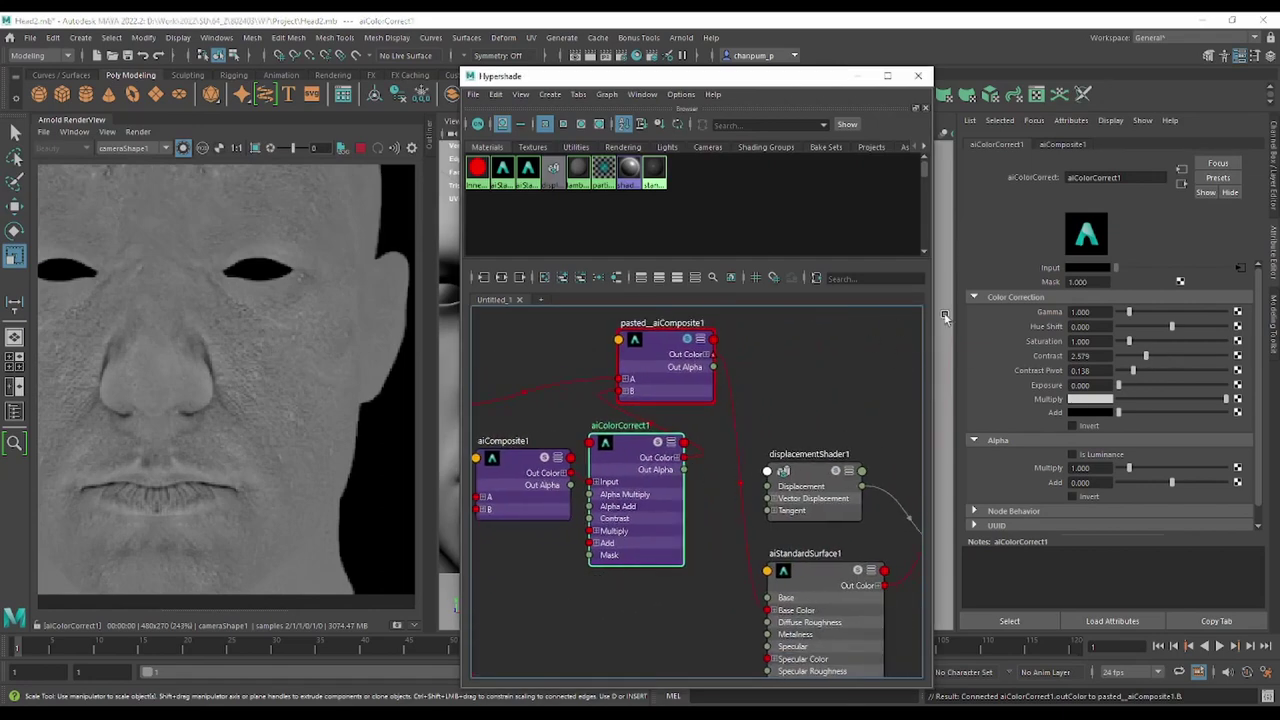
scroll(680, 391, down, 3)
Move the image and composite nodes, including pasted_aiComposite1, further left in the graph.
alt+middle_drag(733, 375, 863, 371)
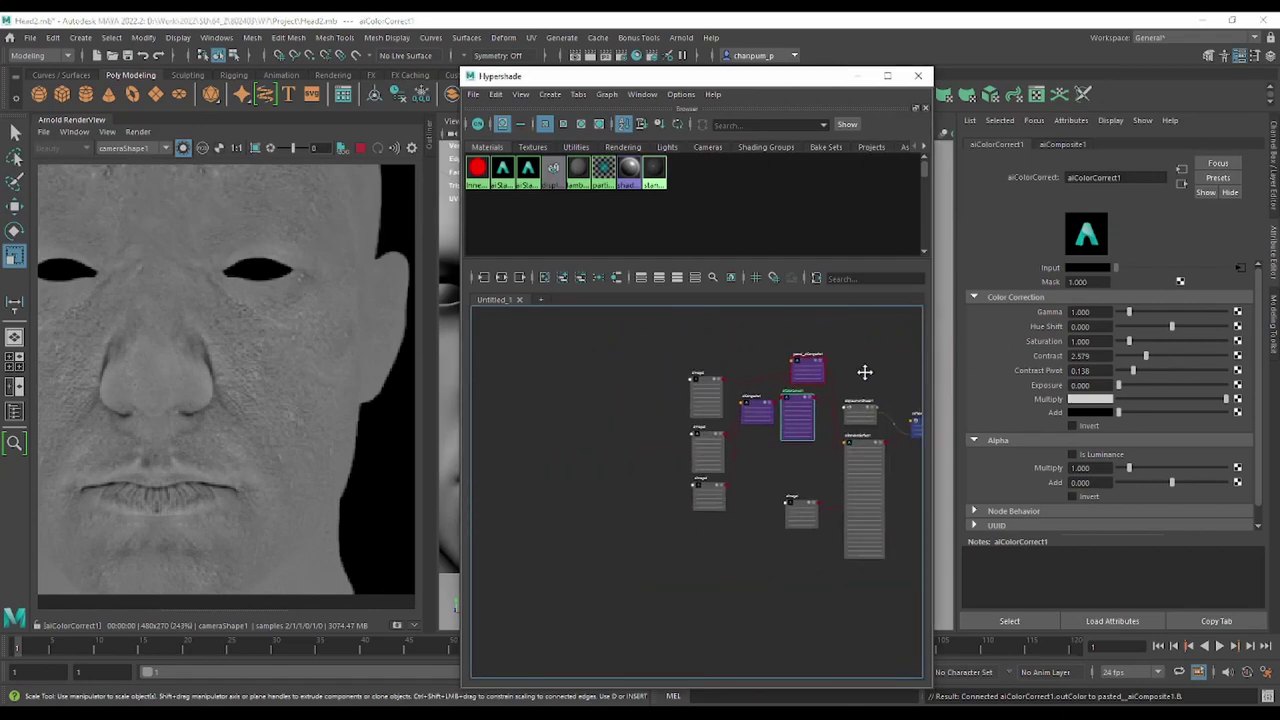
mouse_move(614, 333)
mouse_down()
mouse_move(798, 492)
mouse_move(794, 440)
mouse_move(677, 410)
mouse_up()
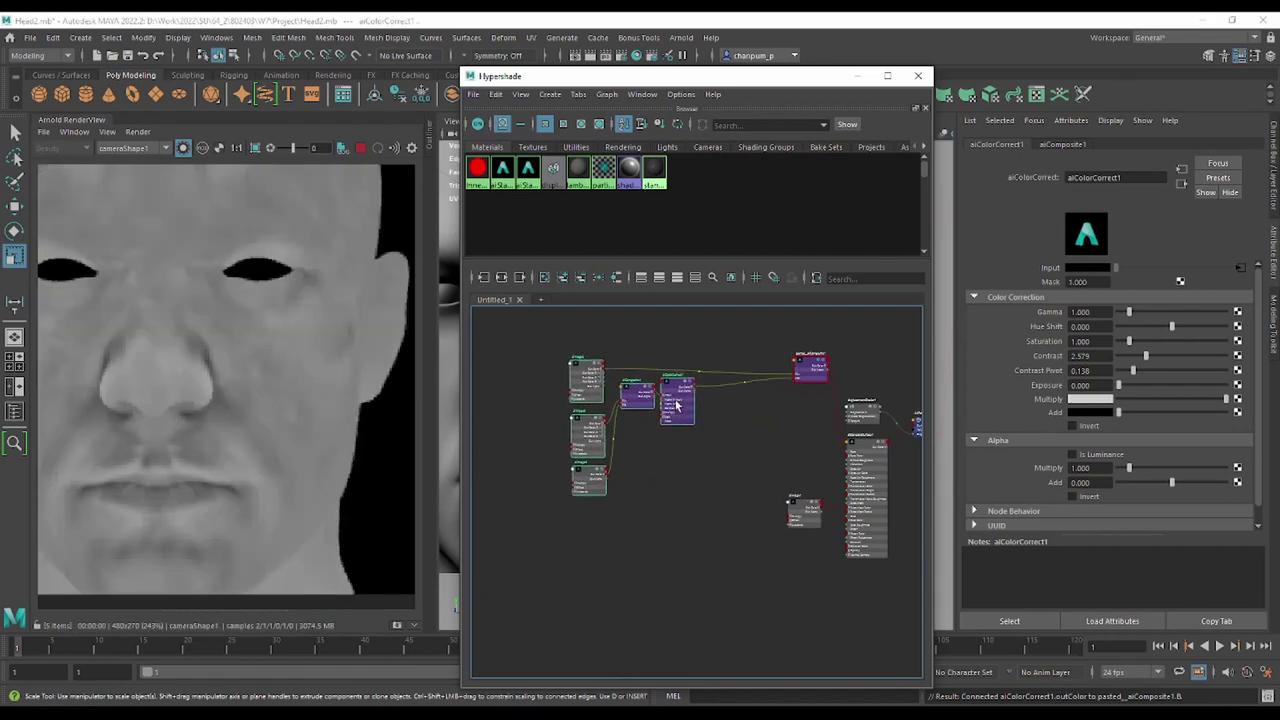
click(757, 412)
scroll(818, 362, up, 2)
mouse_move(818, 362)
mouse_down()
mouse_move(706, 363)
mouse_move(686, 345)
mouse_up()
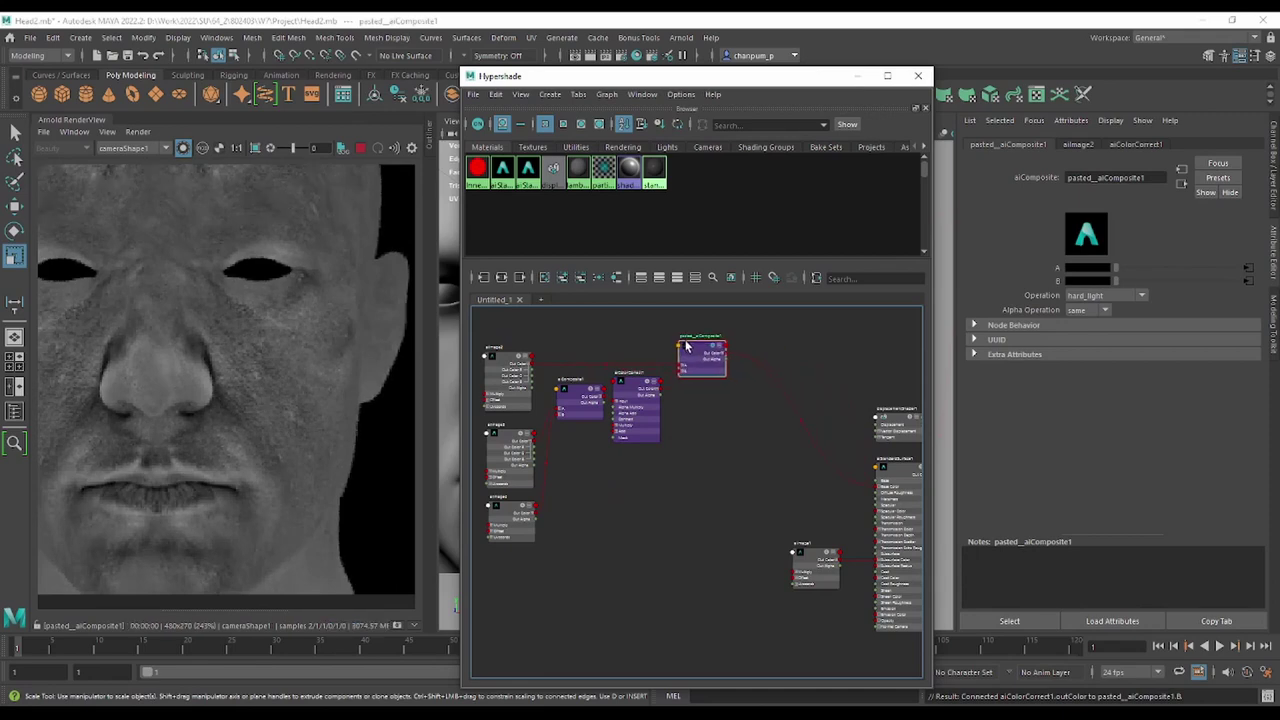
scroll(660, 398, up, 3)
Lower aiColorCorrect1's contrast to 1.824 and inspect aiComposite1.
click(622, 397)
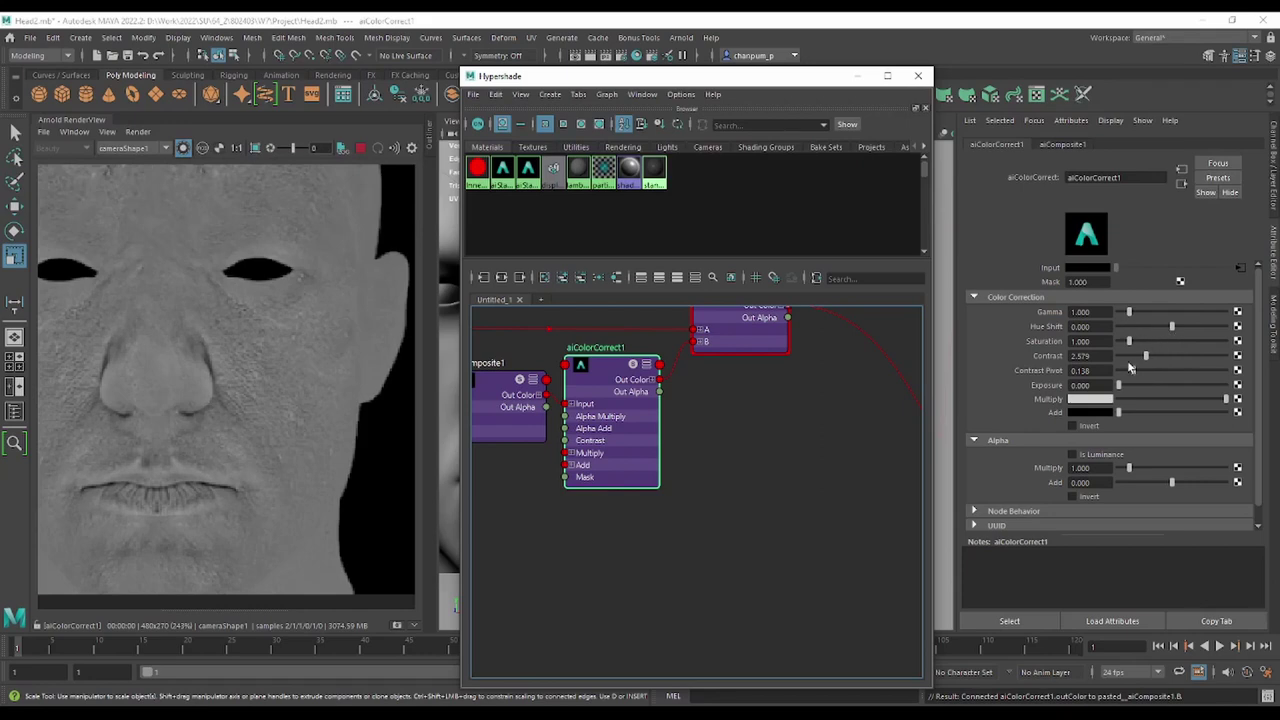
drag(1144, 359, 1138, 359)
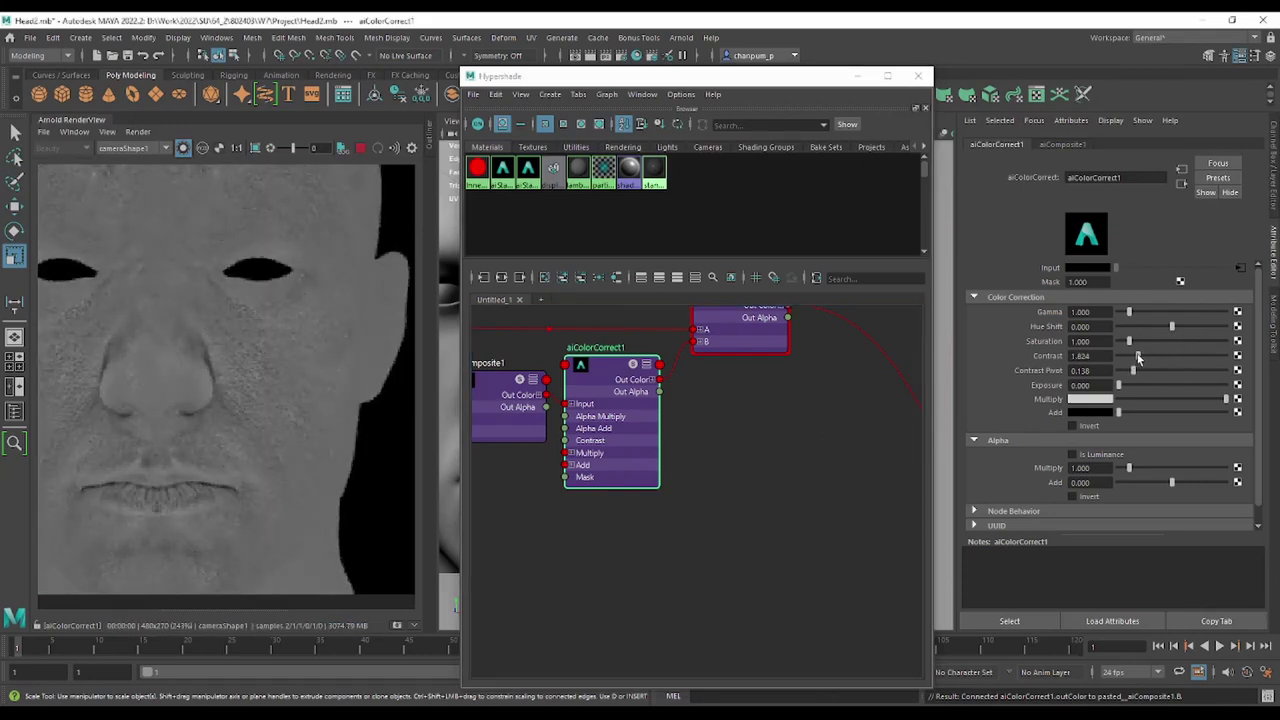
alt+middle_drag(546, 388, 611, 392)
click(568, 388)
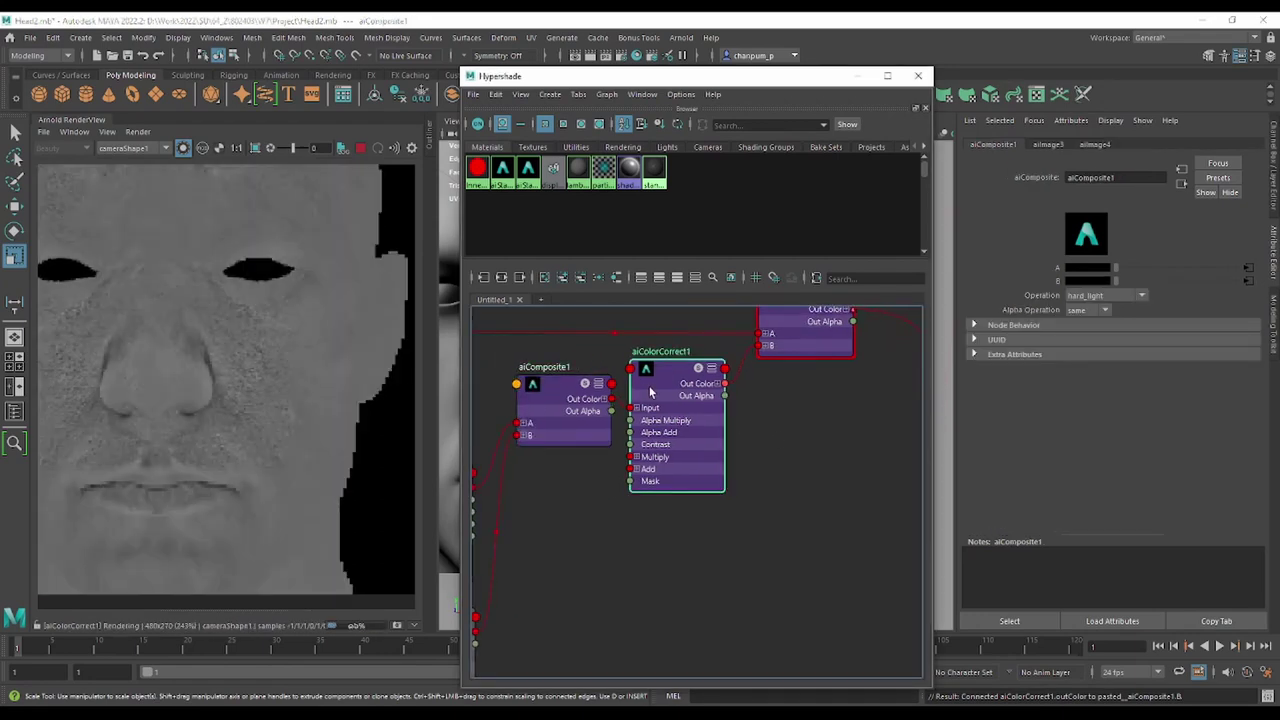
Create an aiColorCorrect2 node and place it right of pasted_aiComposite1.
click(650, 393)
mouse_move(777, 448)
alt+middle_down()
mouse_move(743, 423)
mouse_move(638, 416)
alt+middle_up()
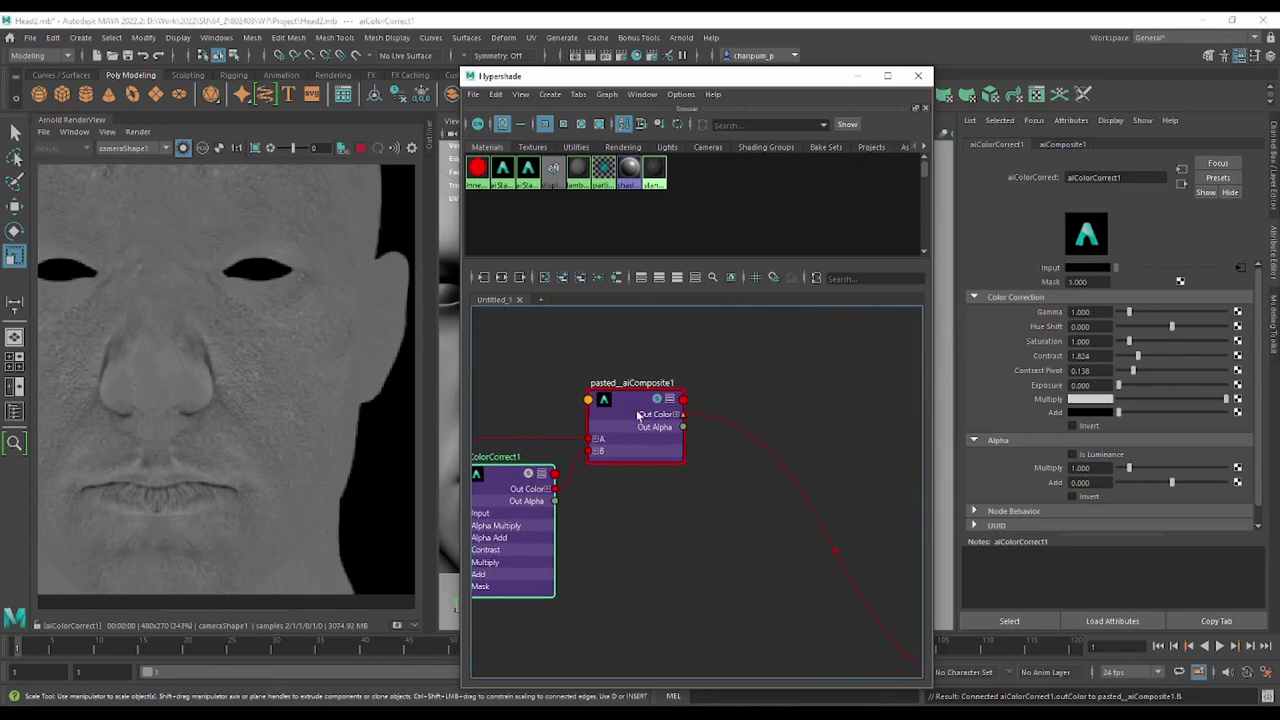
click(638, 416)
double_click(630, 390)
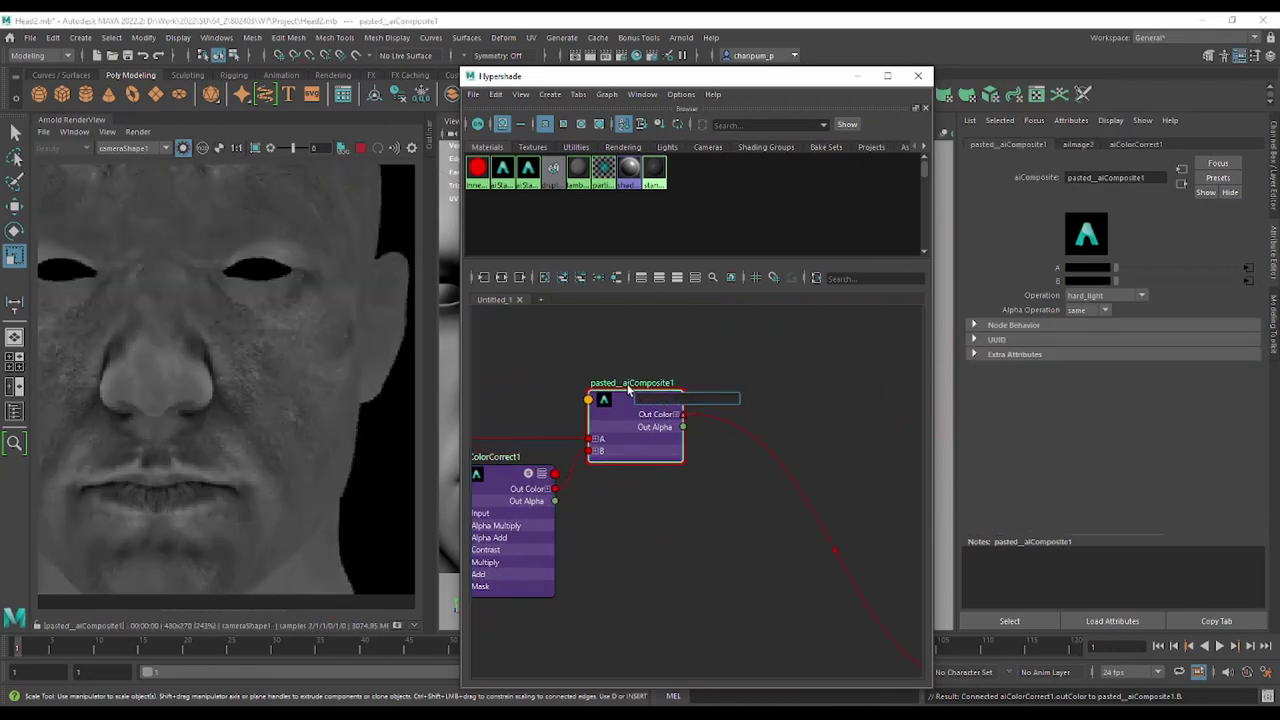
text(ai)
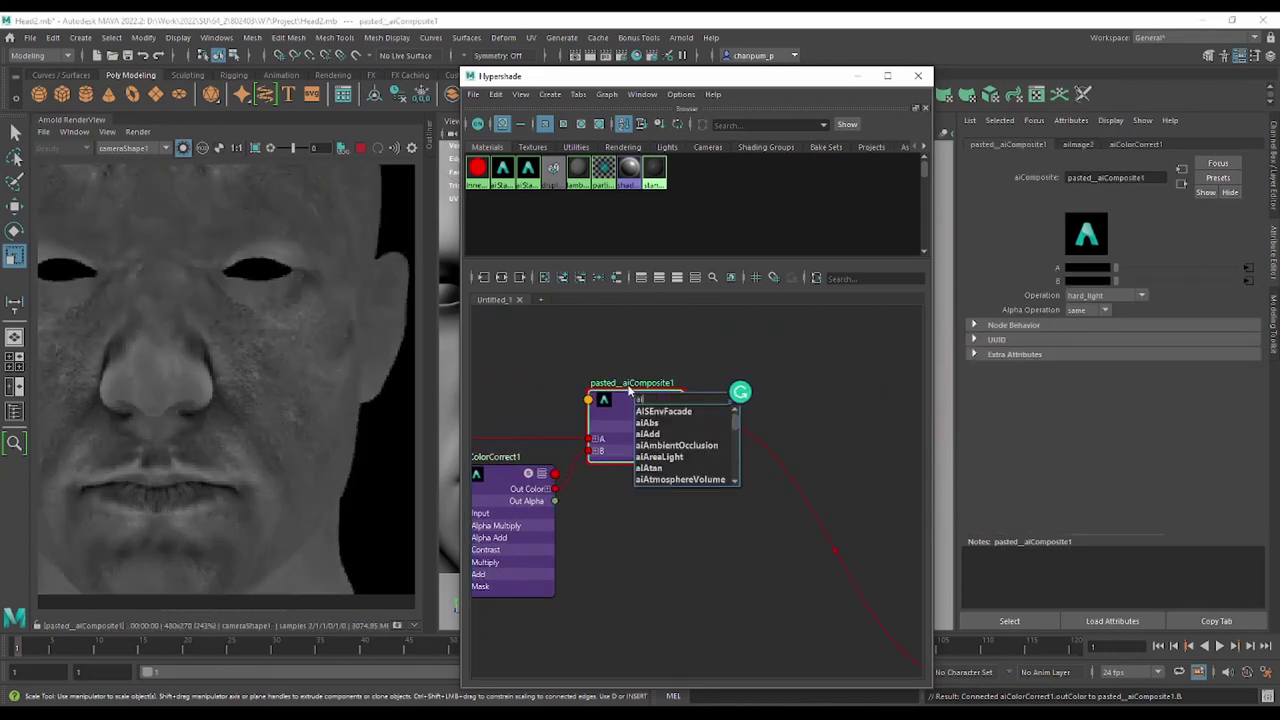
text(col)
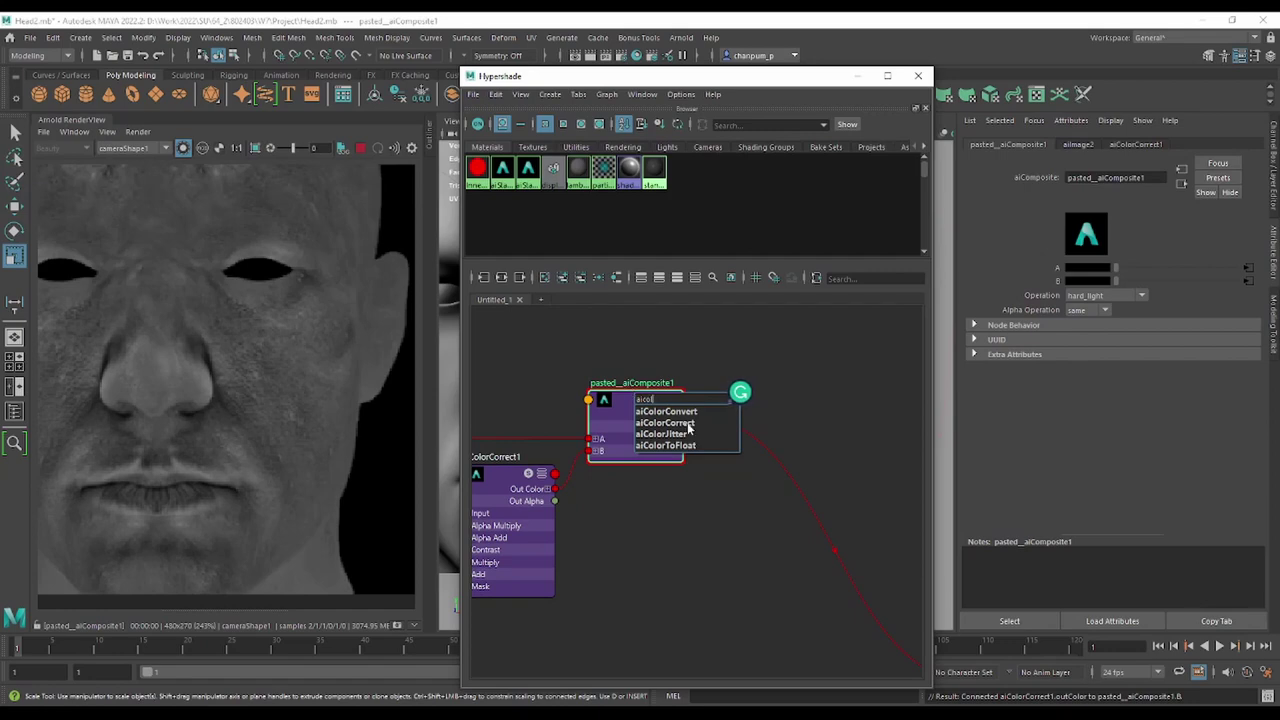
click(665, 422)
mouse_move(715, 400)
mouse_down()
mouse_move(815, 368)
mouse_move(839, 375)
mouse_up()
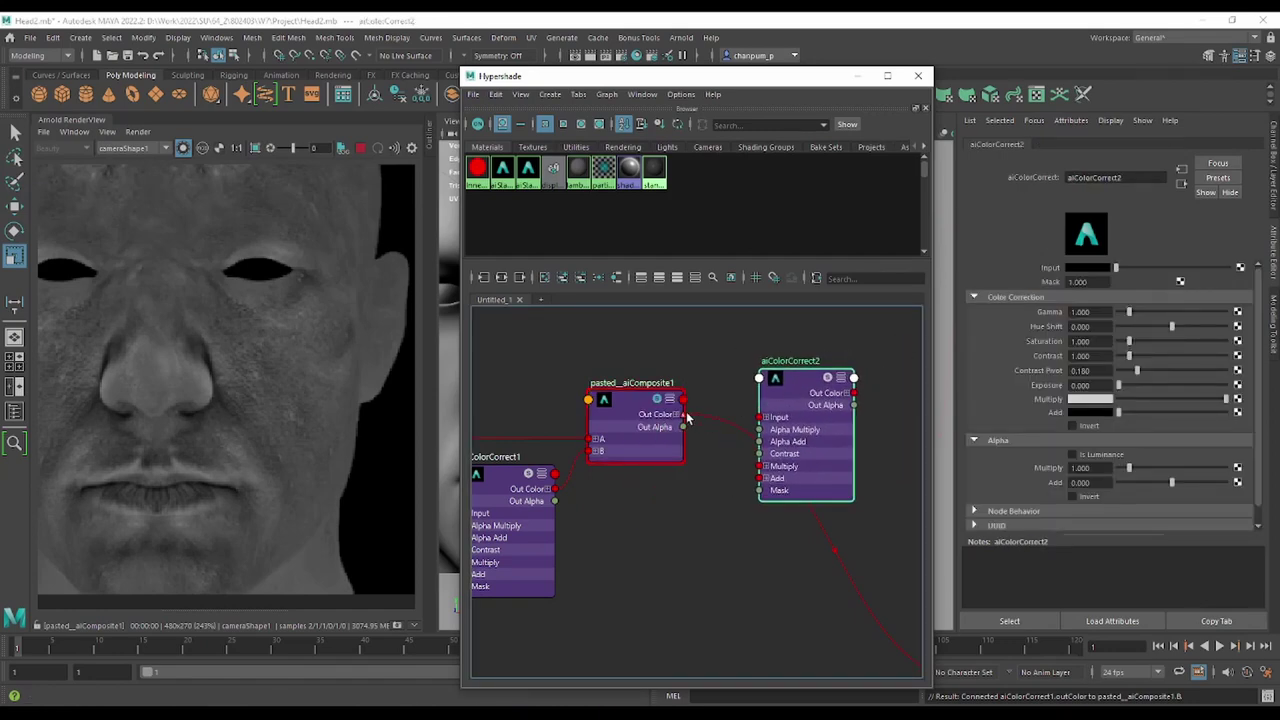
Wire the composite into aiColorCorrect2, feed it to Base Color, and set contrast 0.
drag(716, 418, 760, 417)
alt+middle_drag(726, 583, 500, 494)
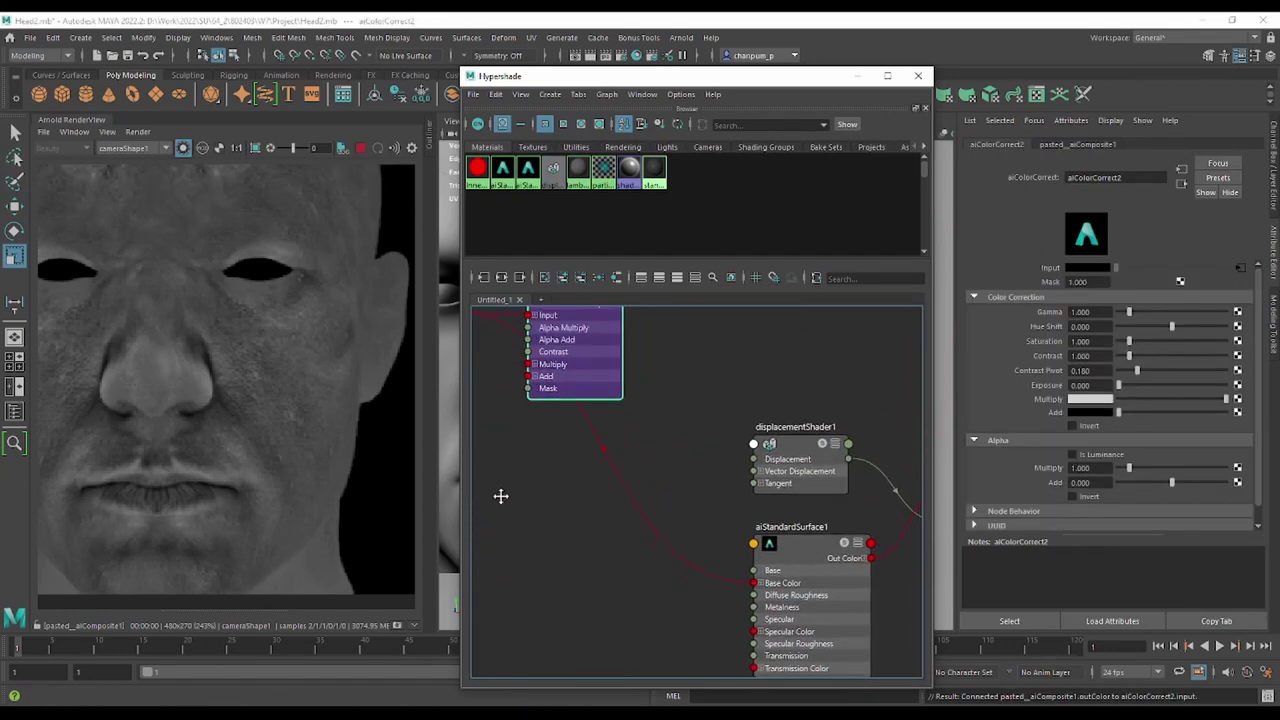
drag(632, 321, 763, 612)
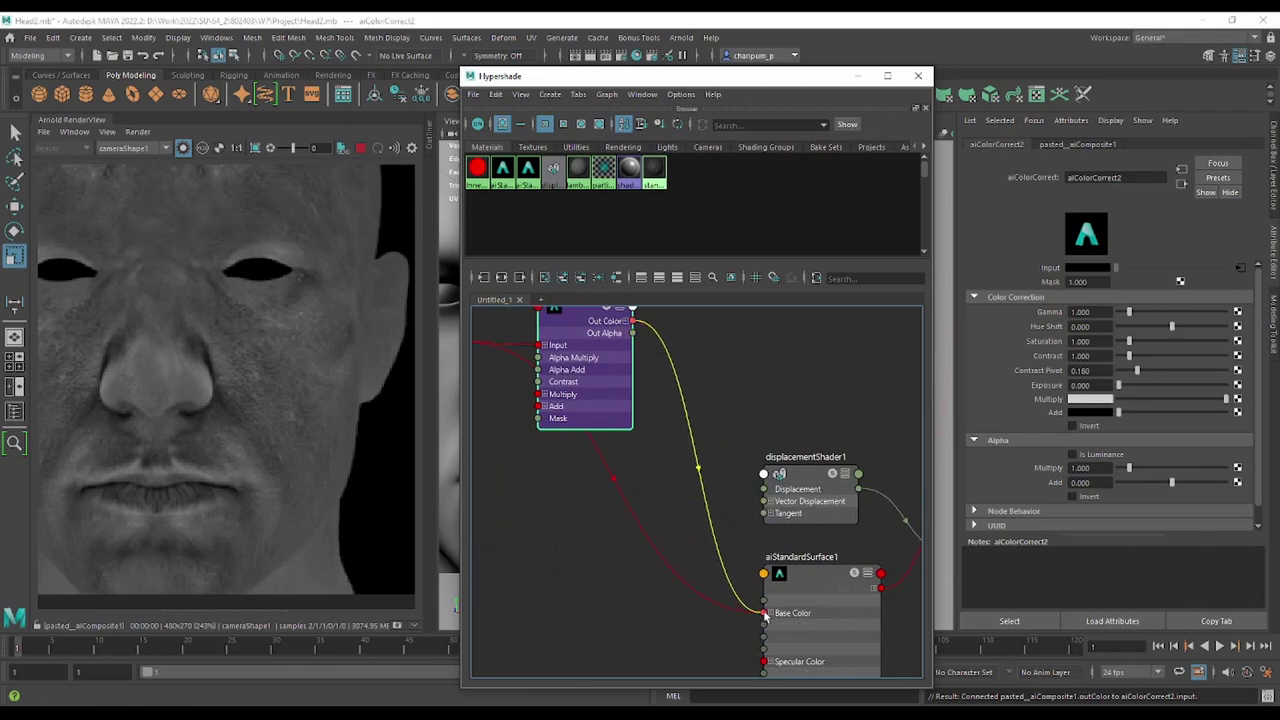
alt+middle_drag(706, 363, 791, 448)
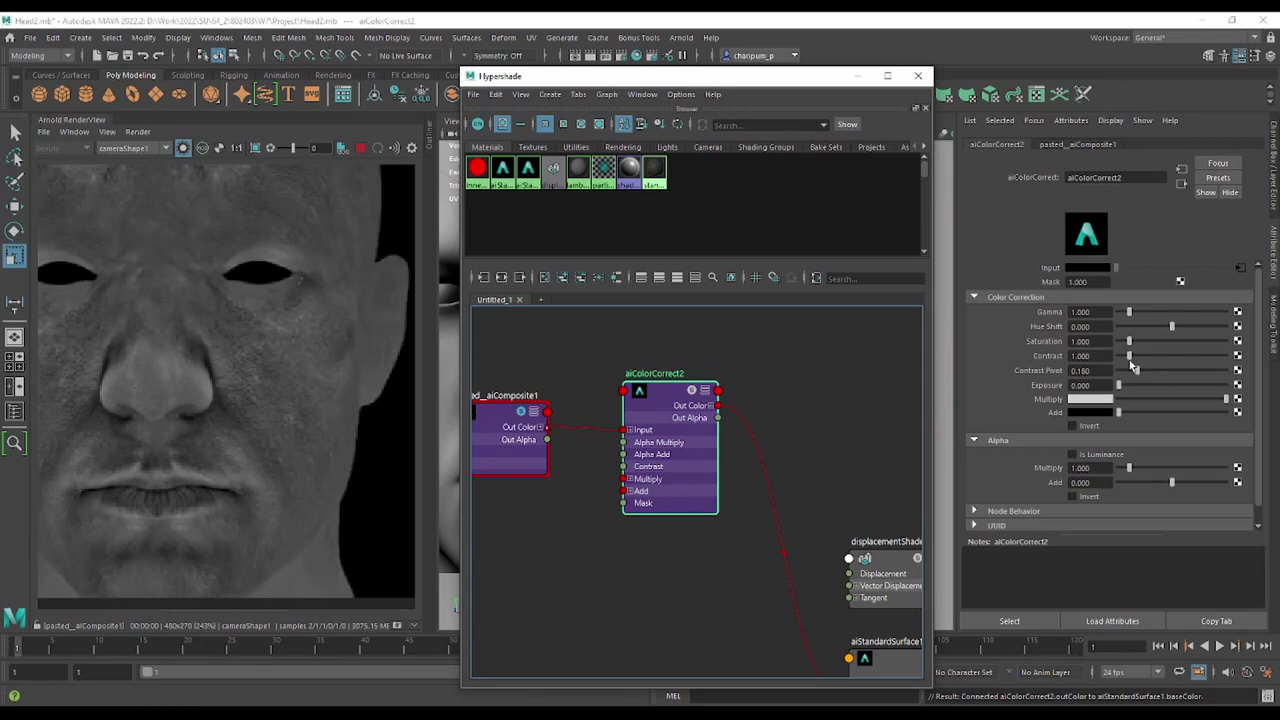
drag(1129, 356, 1119, 356)
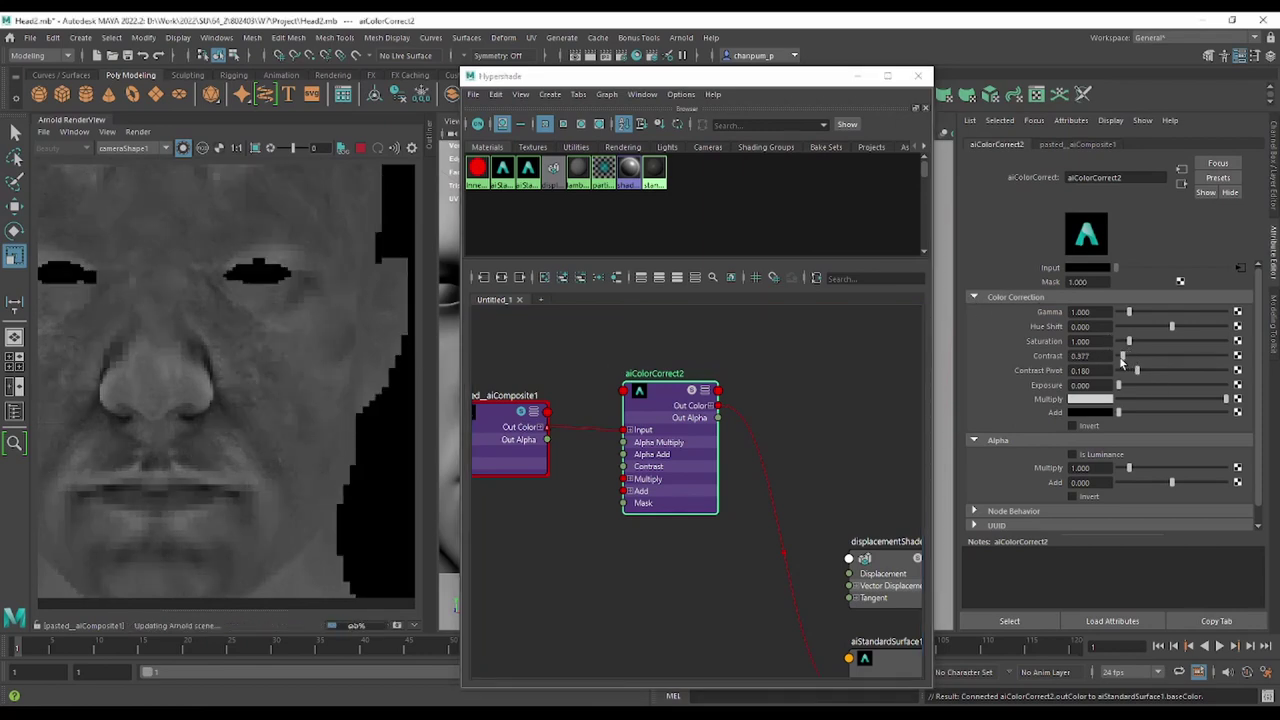
Isolate aiColorCorrect2 in the RenderView and set its Gamma 1.321 and Contrast 0.818.
click(183, 148)
click(184, 148)
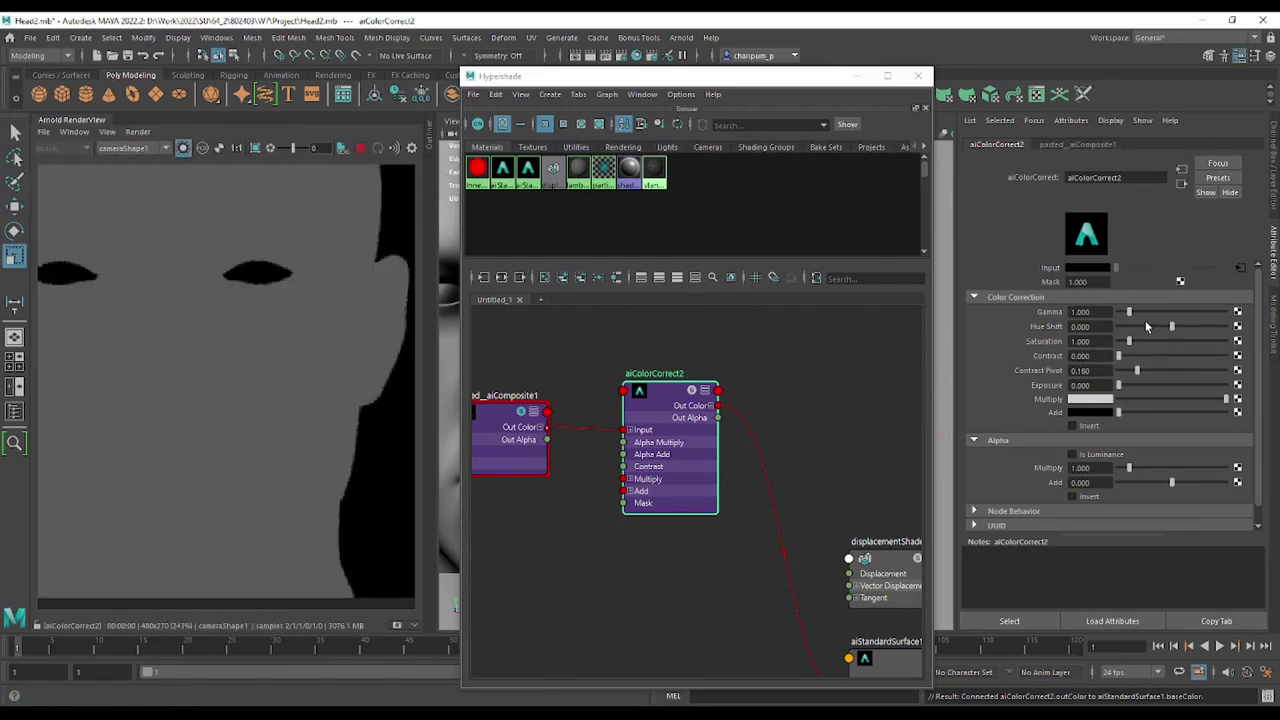
drag(1121, 357, 1133, 317)
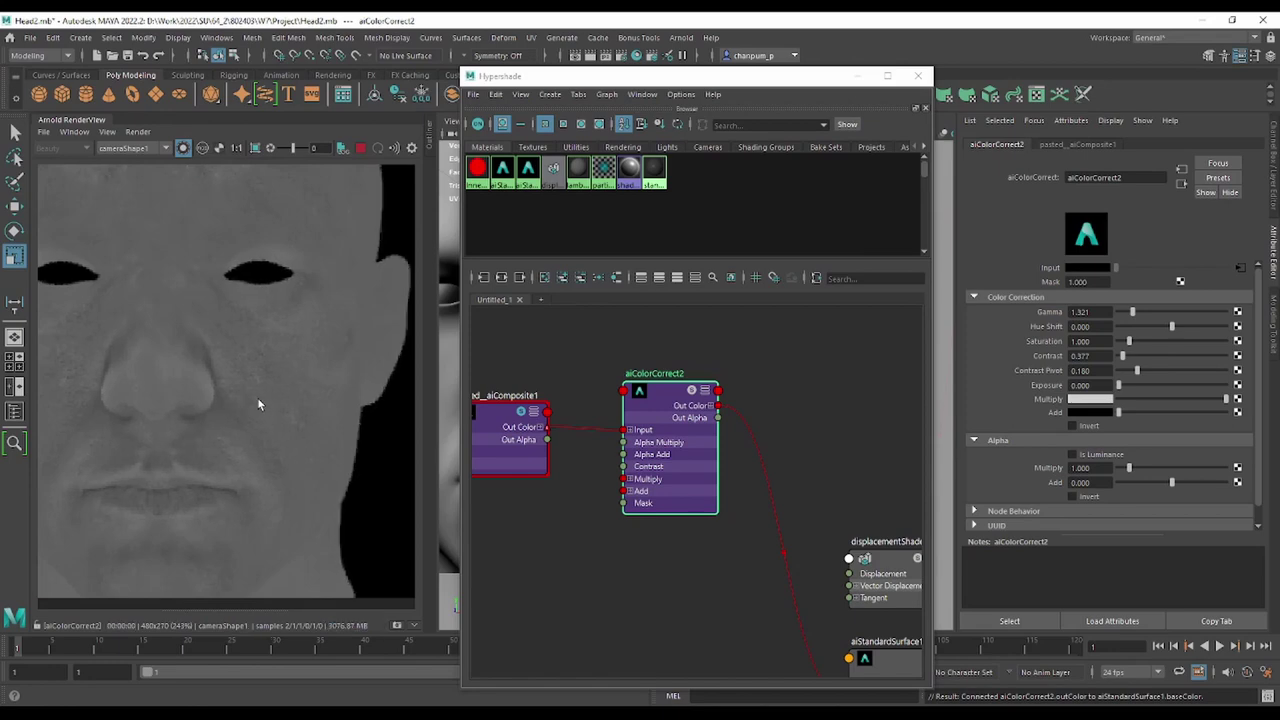
middle_drag(257, 397, 313, 376)
scroll(313, 376, up, 2)
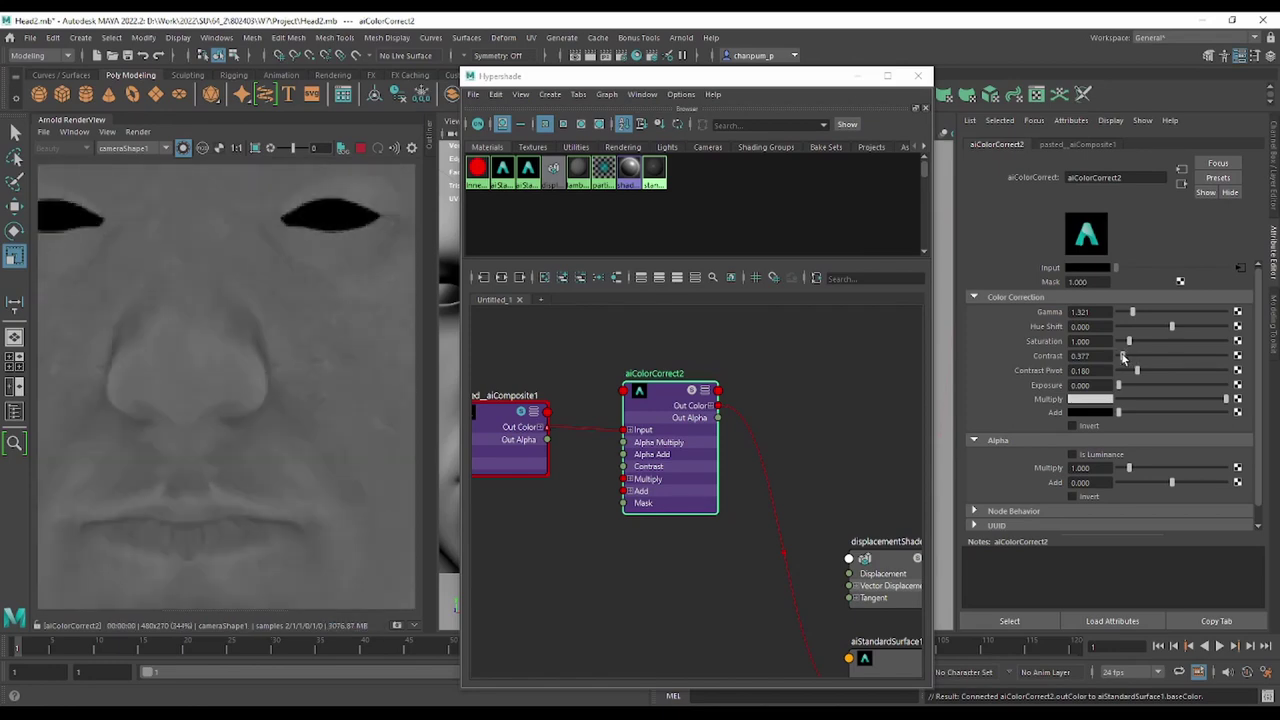
drag(1122, 358, 1128, 362)
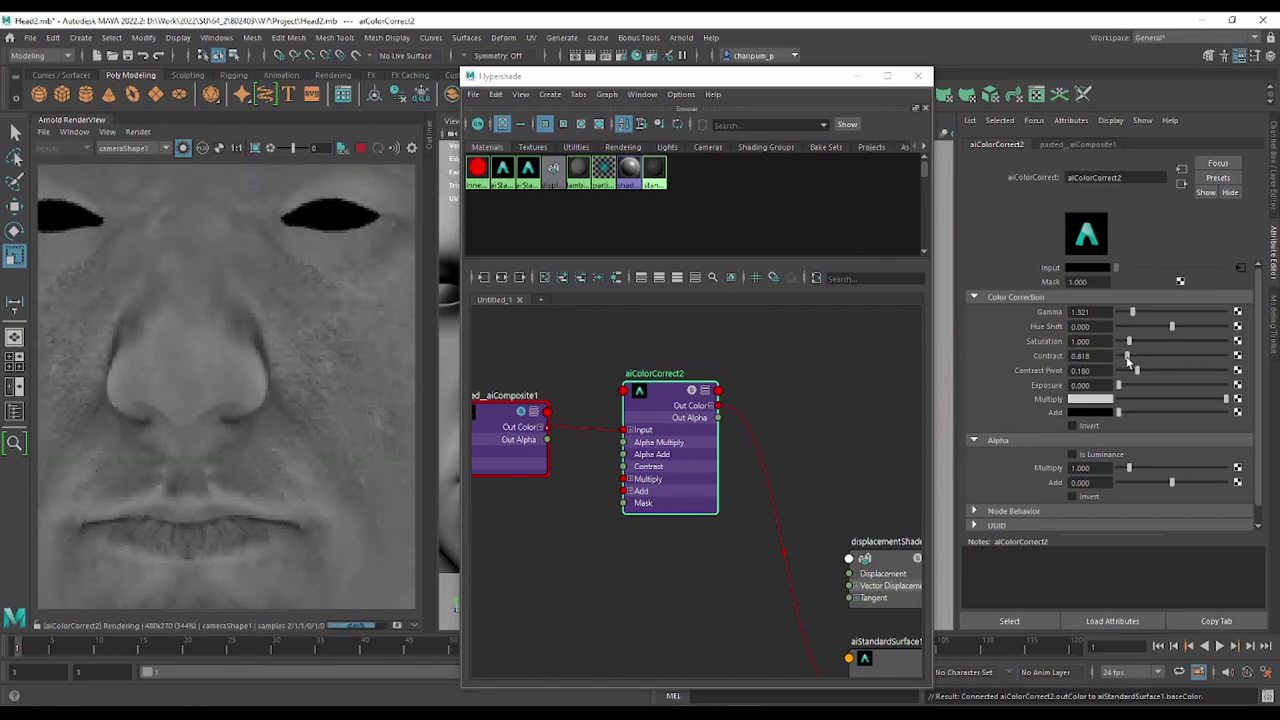
scroll(261, 301, down, 5)
scroll(261, 301, up, 2)
scroll(265, 300, down, 2)
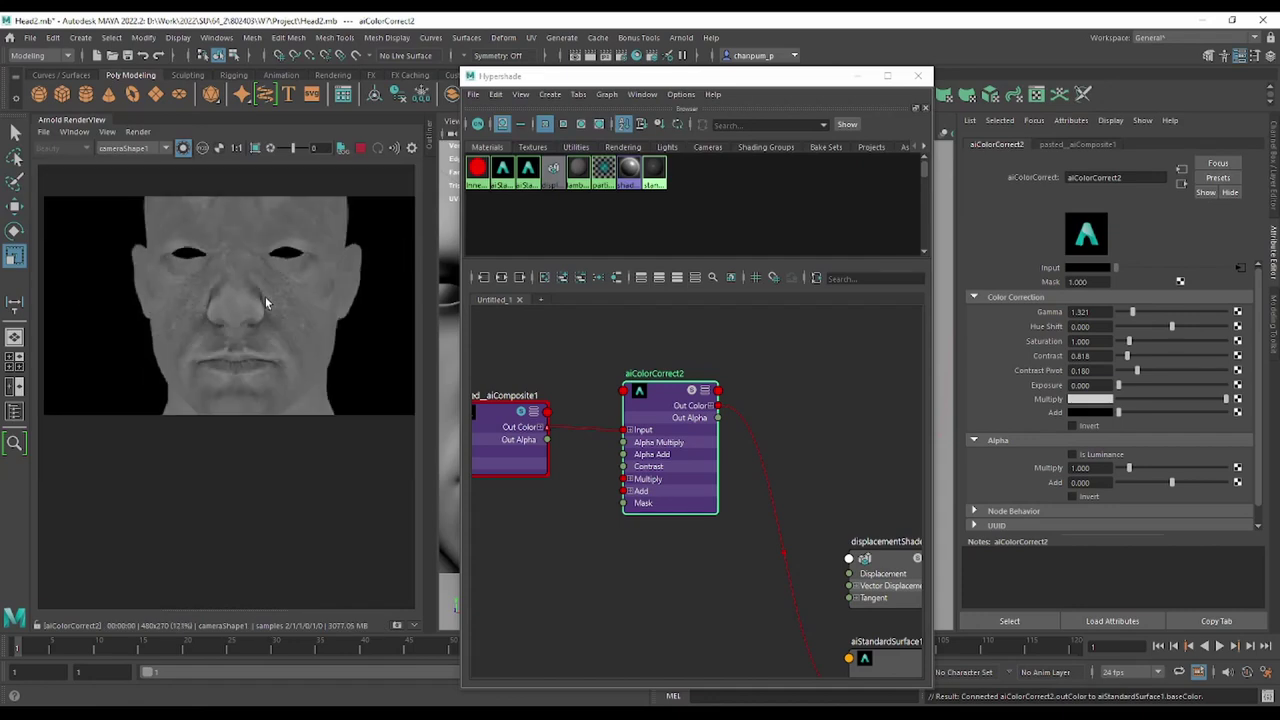
scroll(265, 303, up, 1)
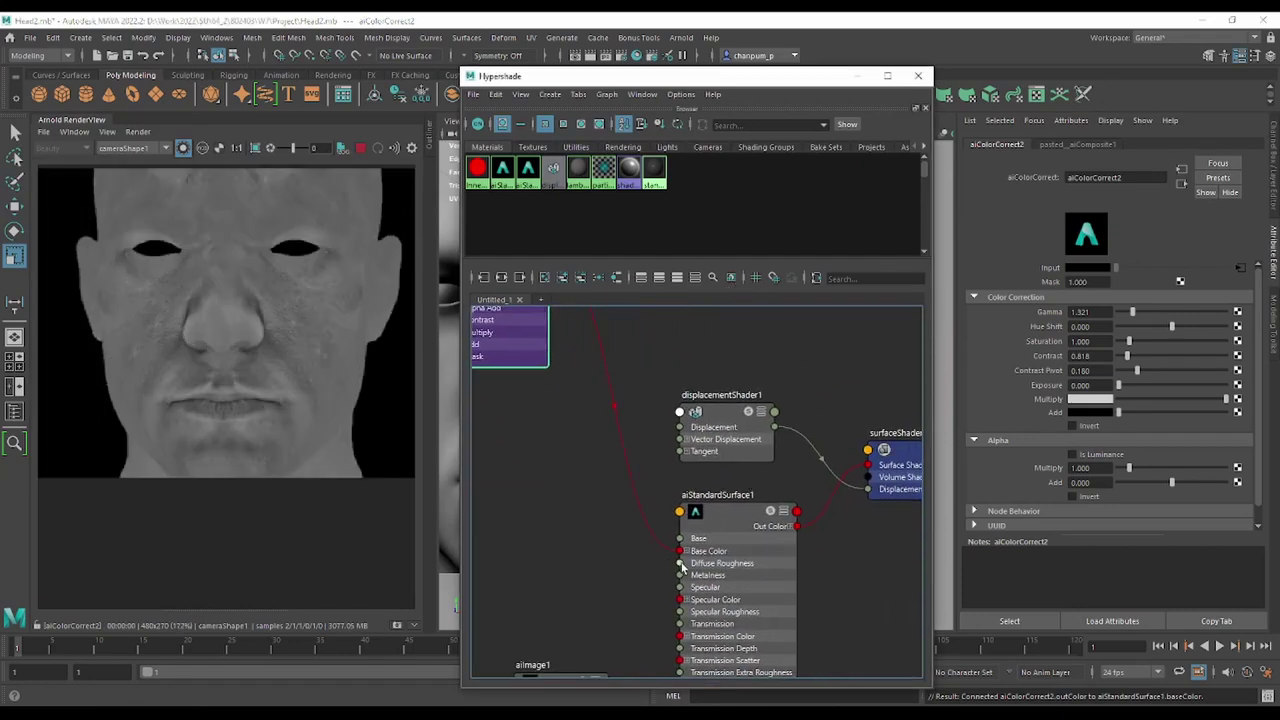
Connect aiColorCorrect2's red channel to displacementShader1's Displacement.
scroll(690, 514, down, 2)
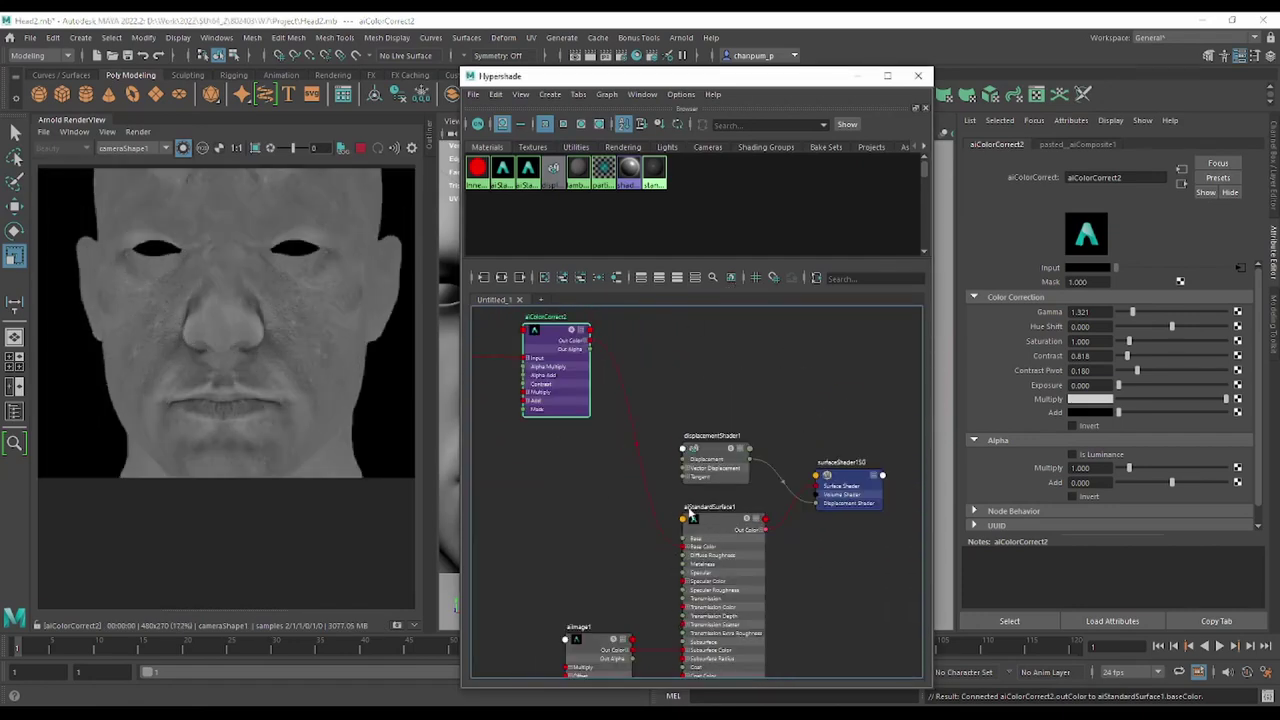
scroll(590, 345, up, 3)
click(564, 326)
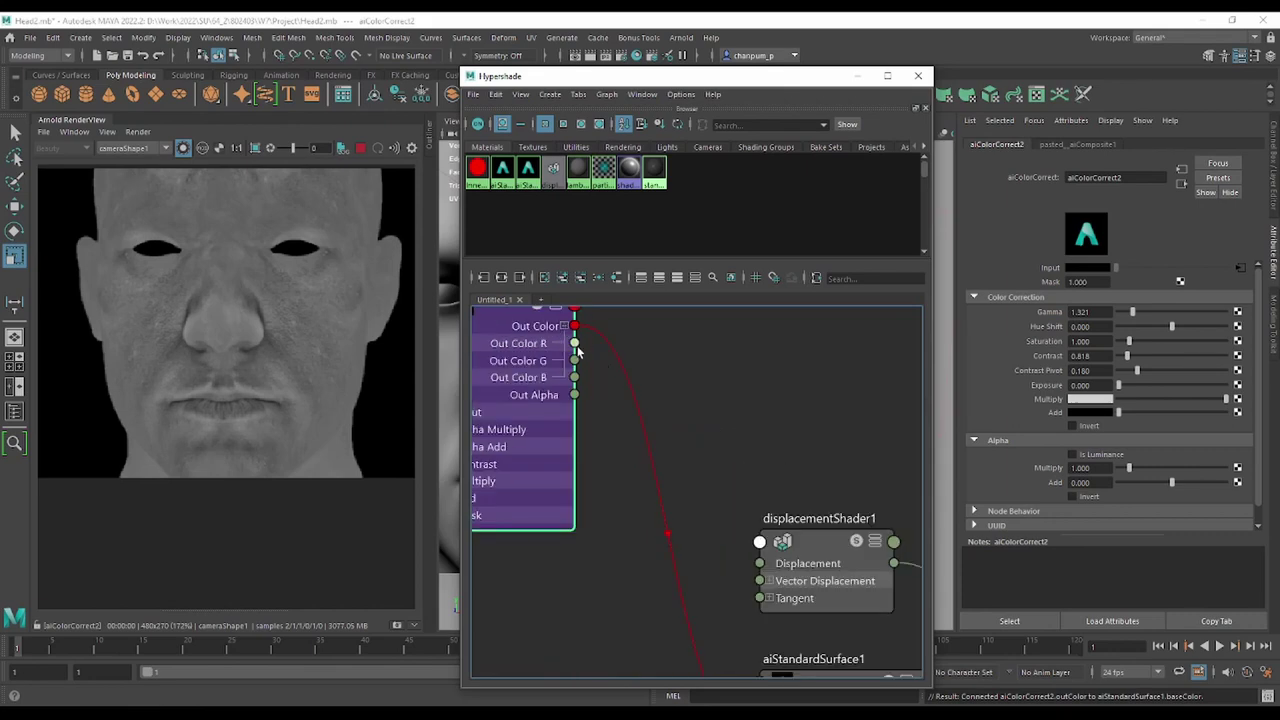
drag(574, 343, 760, 563)
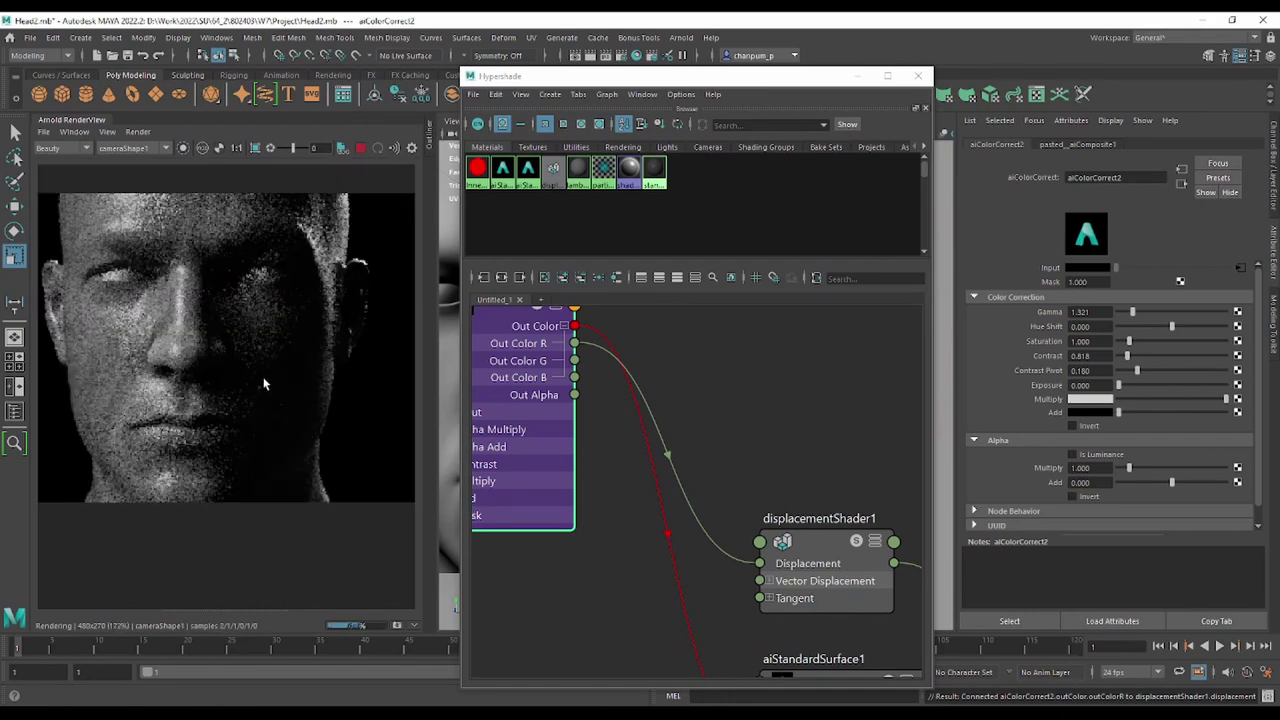
Delete the Base Color link and give aiStandardSurface1 a plain mid-grey base color.
alt+middle_drag(721, 664, 691, 500)
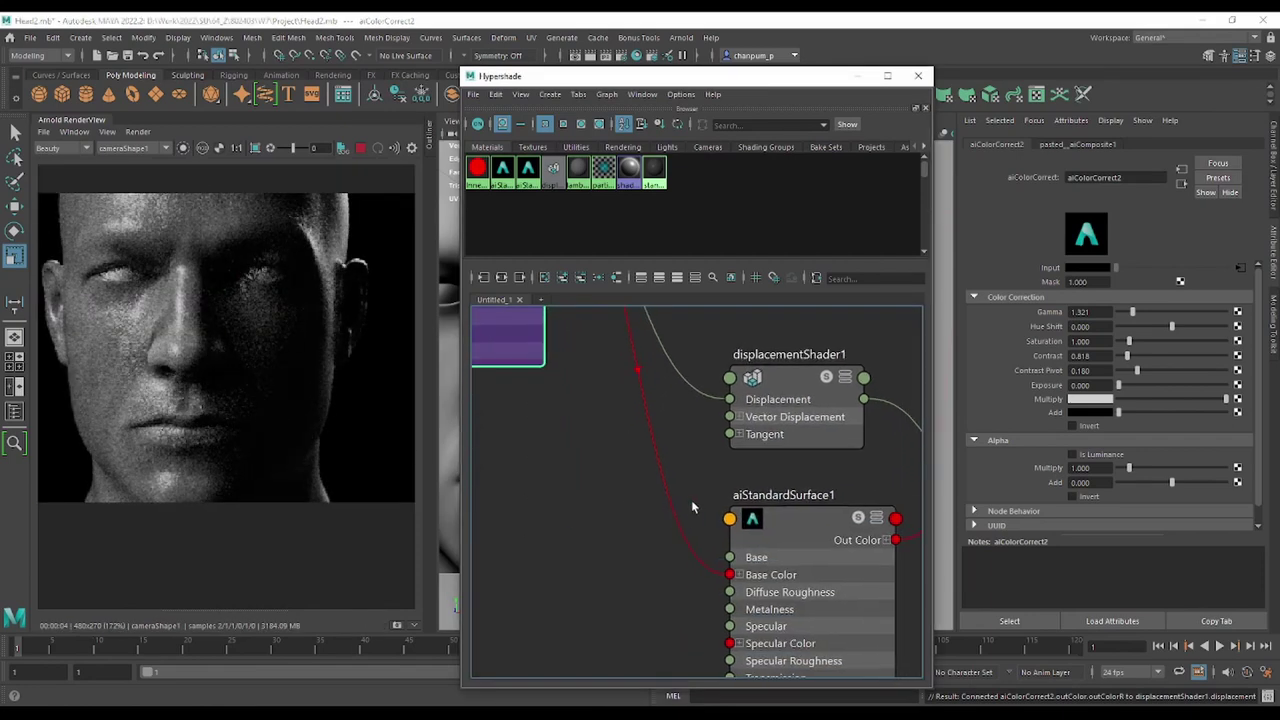
click(680, 503)
key(Delete)
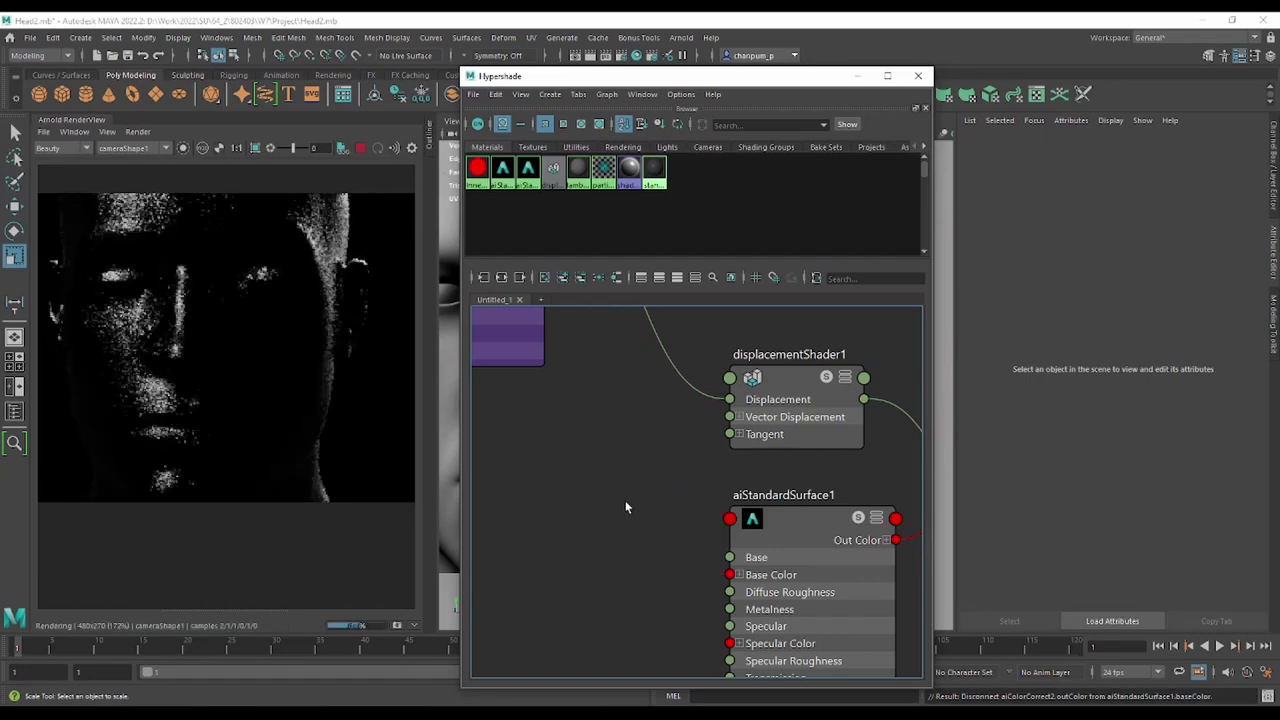
click(819, 565)
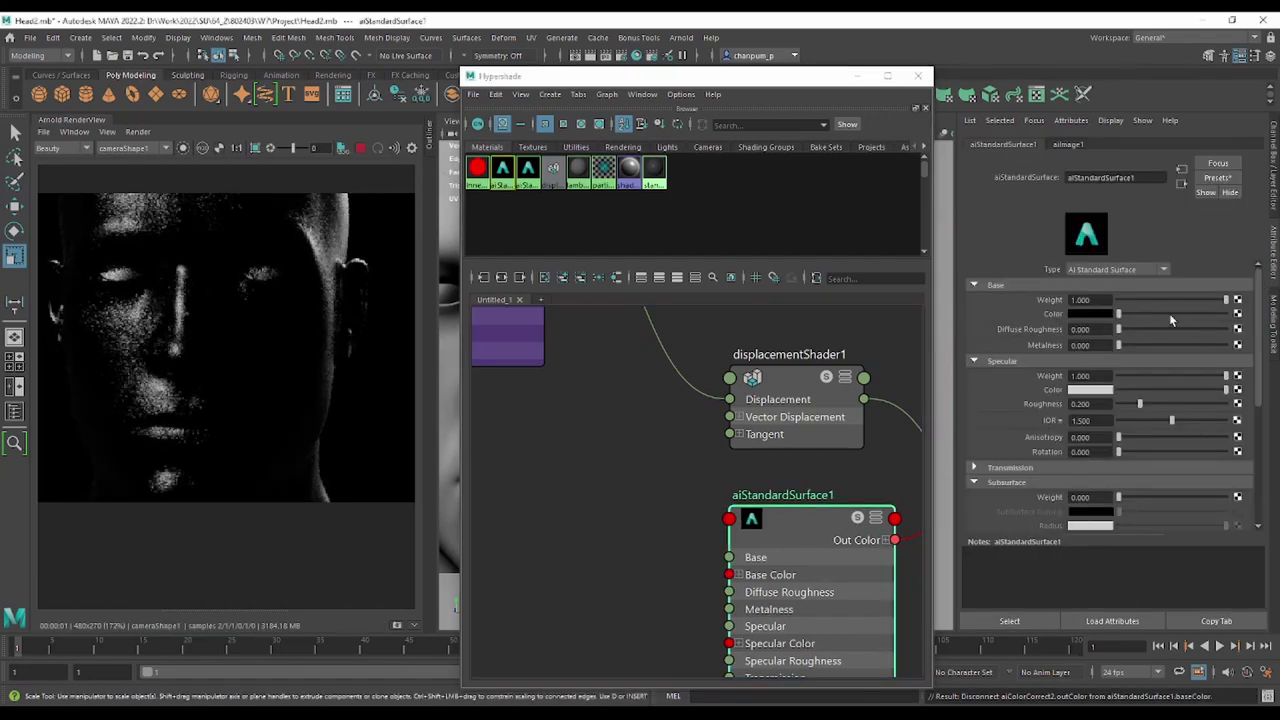
drag(1181, 311, 1165, 315)
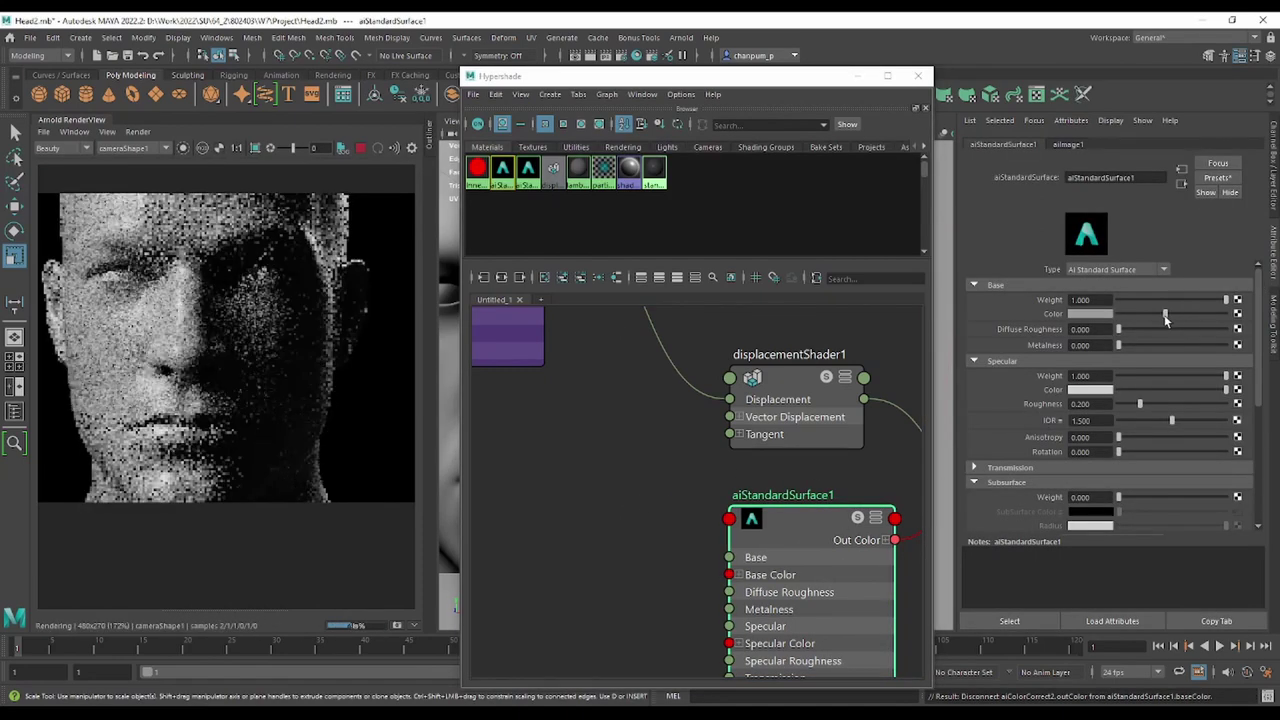
scroll(315, 339, down, 2)
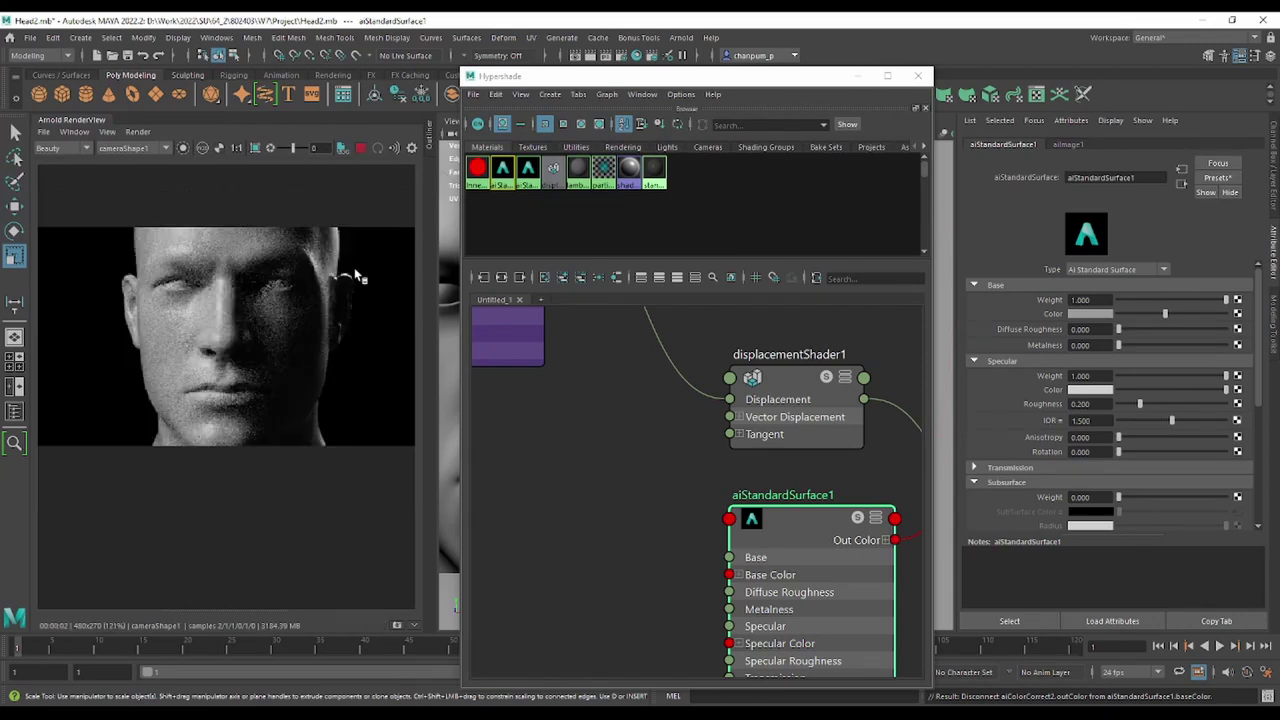
Draw a render region around the eyes in the Arnold RenderView.
drag(371, 267, 89, 367)
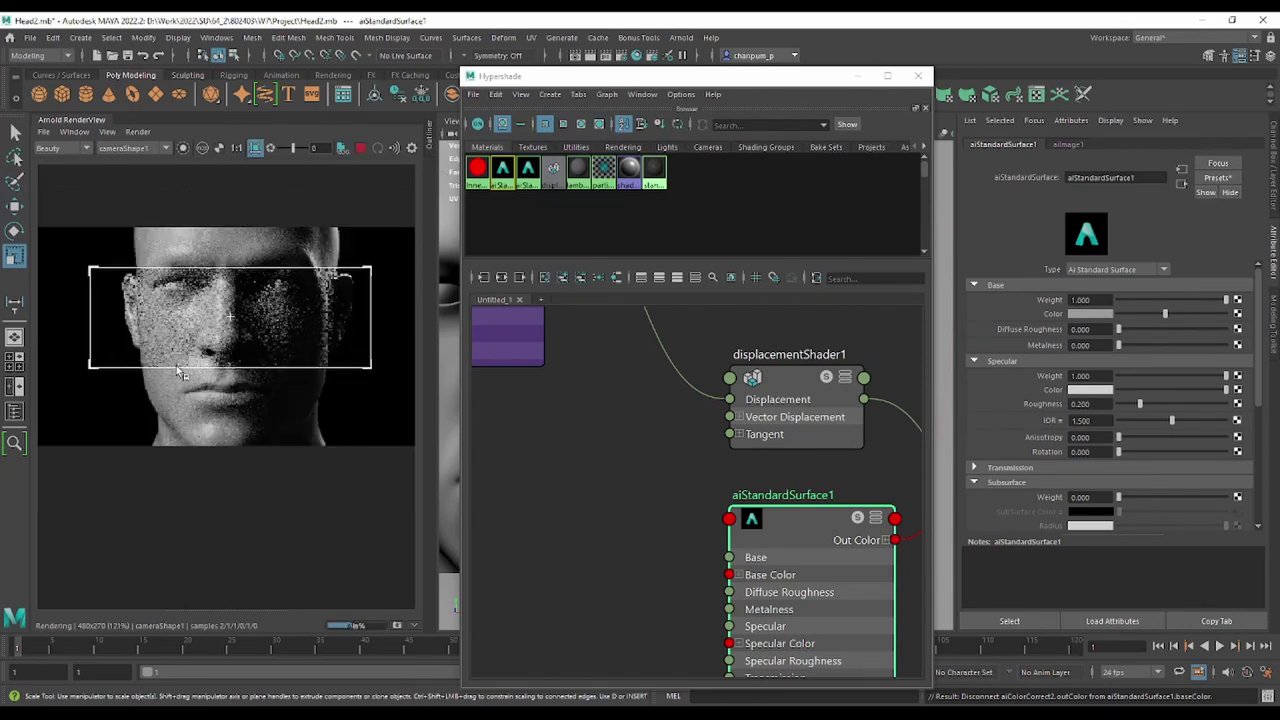
scroll(176, 366, up, 4)
scroll(238, 321, down, 1)
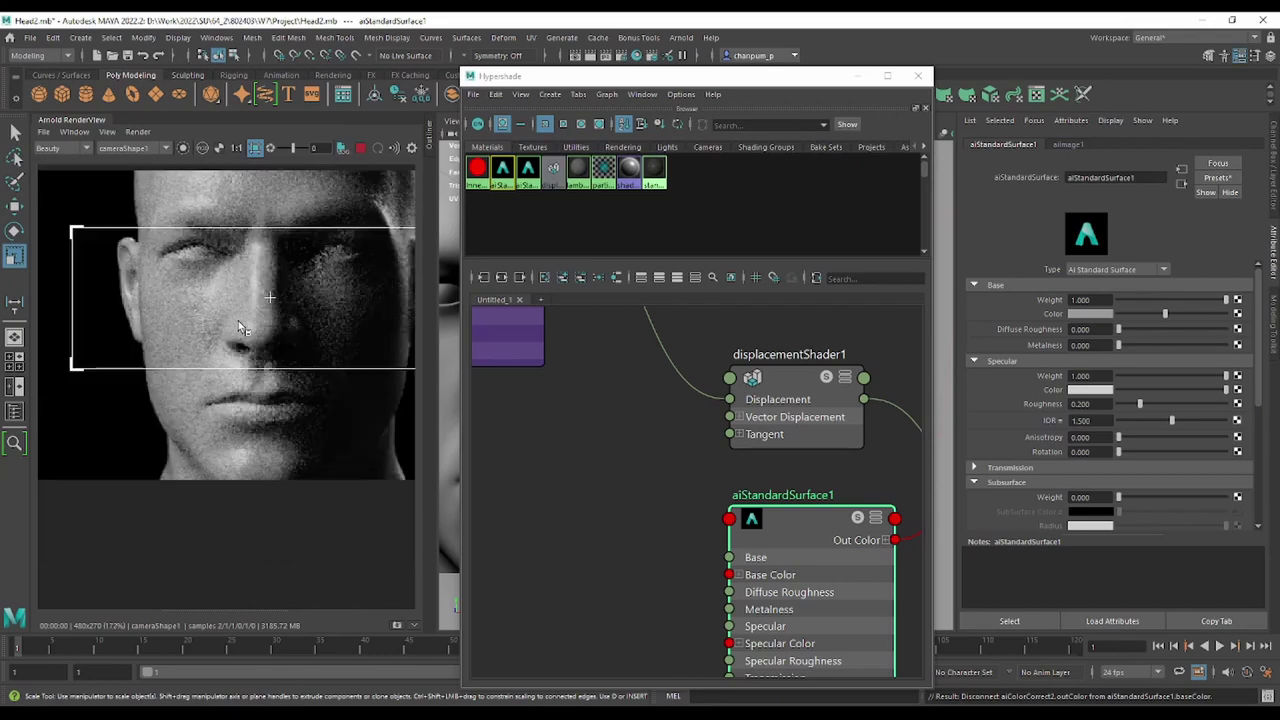
scroll(238, 321, down, 1)
scroll(238, 321, up, 1)
click(107, 131)
mouse_move(140, 258)
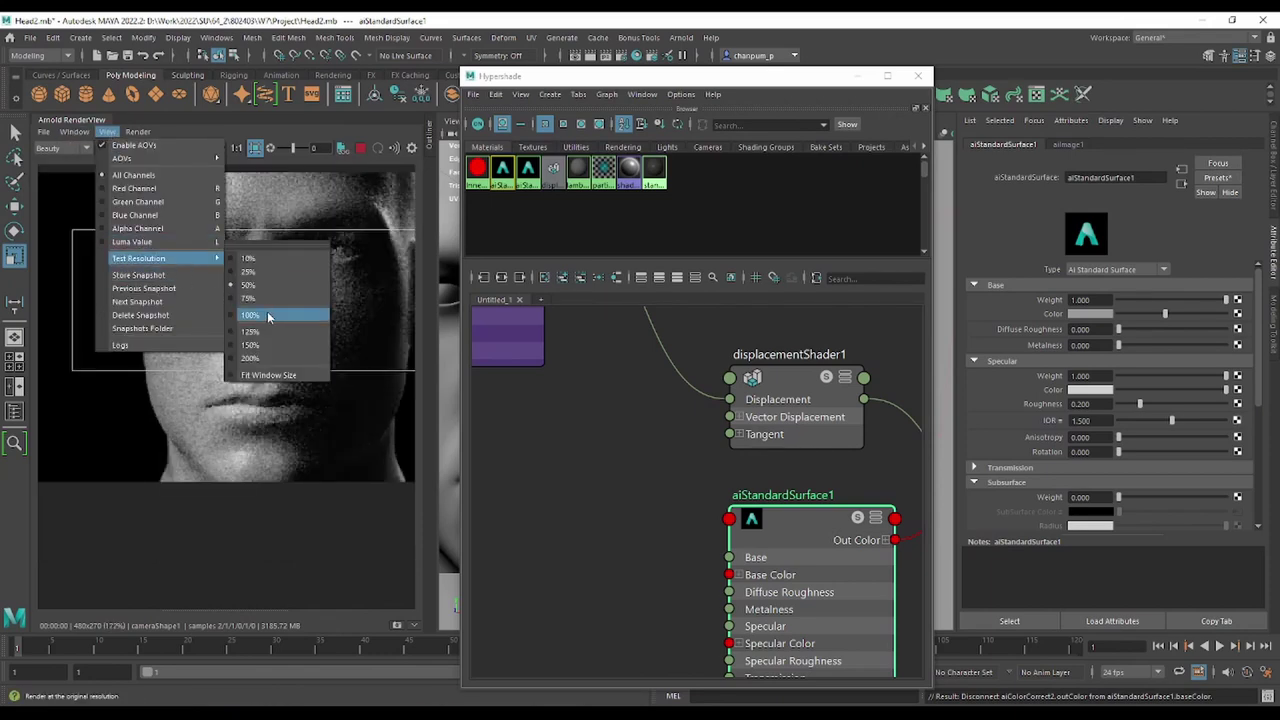
Set the RenderView test resolution to 100% and pan to show more of the face.
click(262, 314)
scroll(177, 368, up, 2)
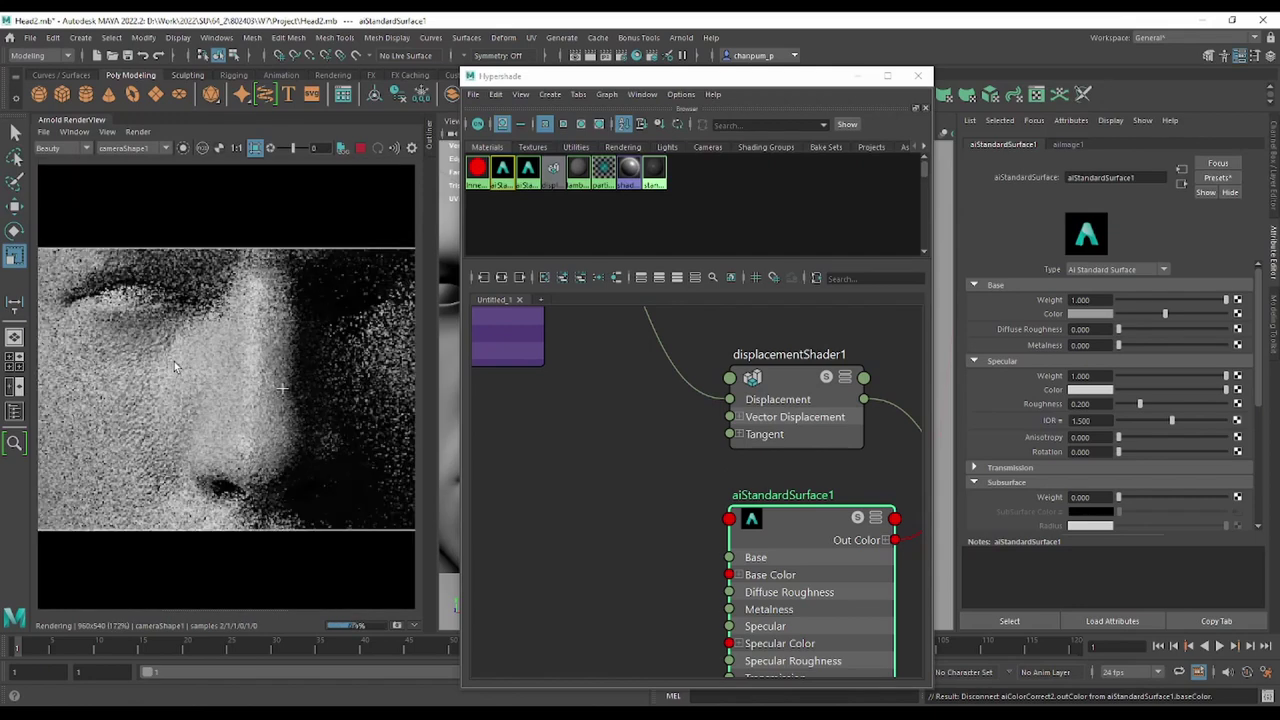
scroll(211, 398, down, 1)
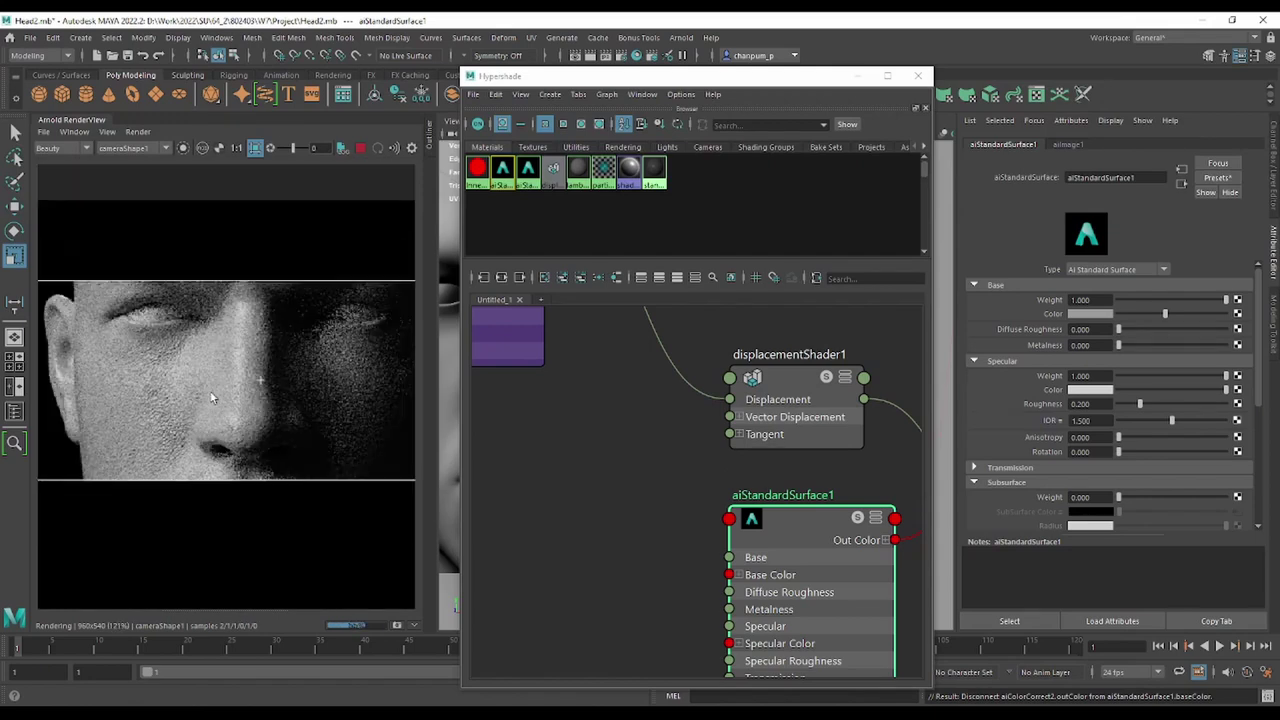
scroll(230, 366, up, 1)
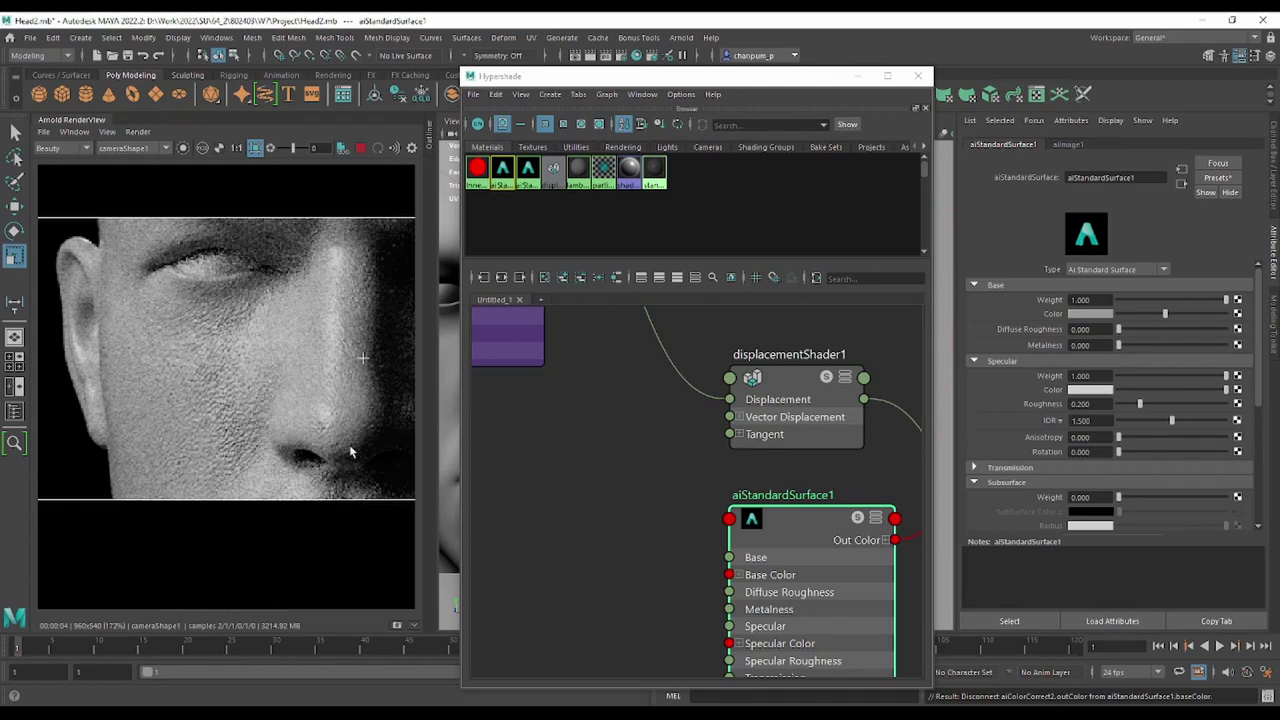
scroll(300, 359, down, 1)
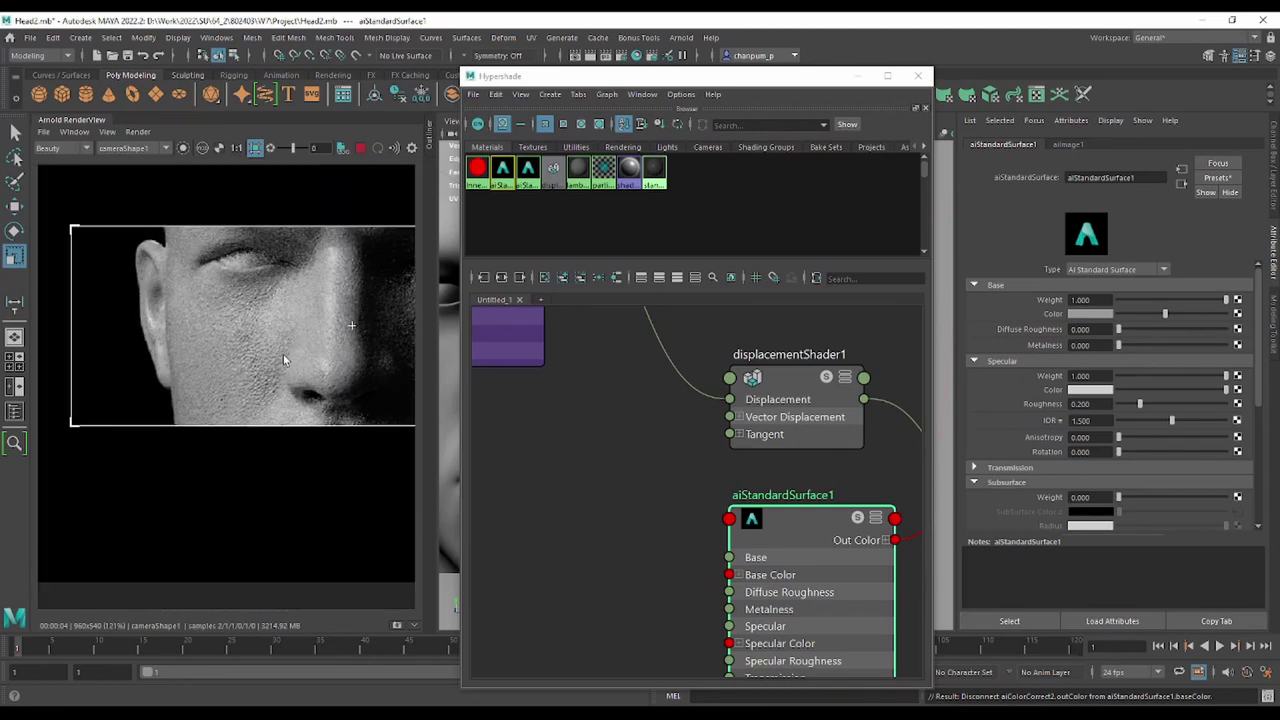
middle_drag(277, 374, 185, 353)
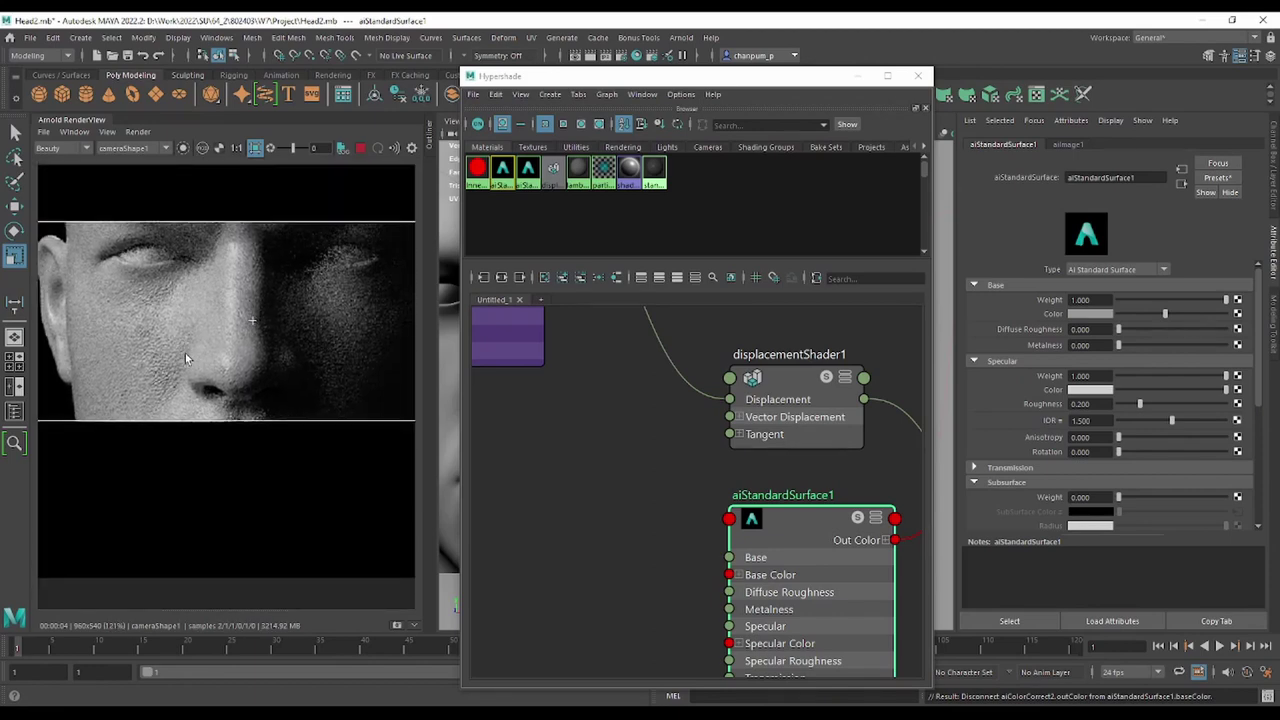
Raise Camera (AA) samples to 5 and draw a render region over the face.
click(617, 55)
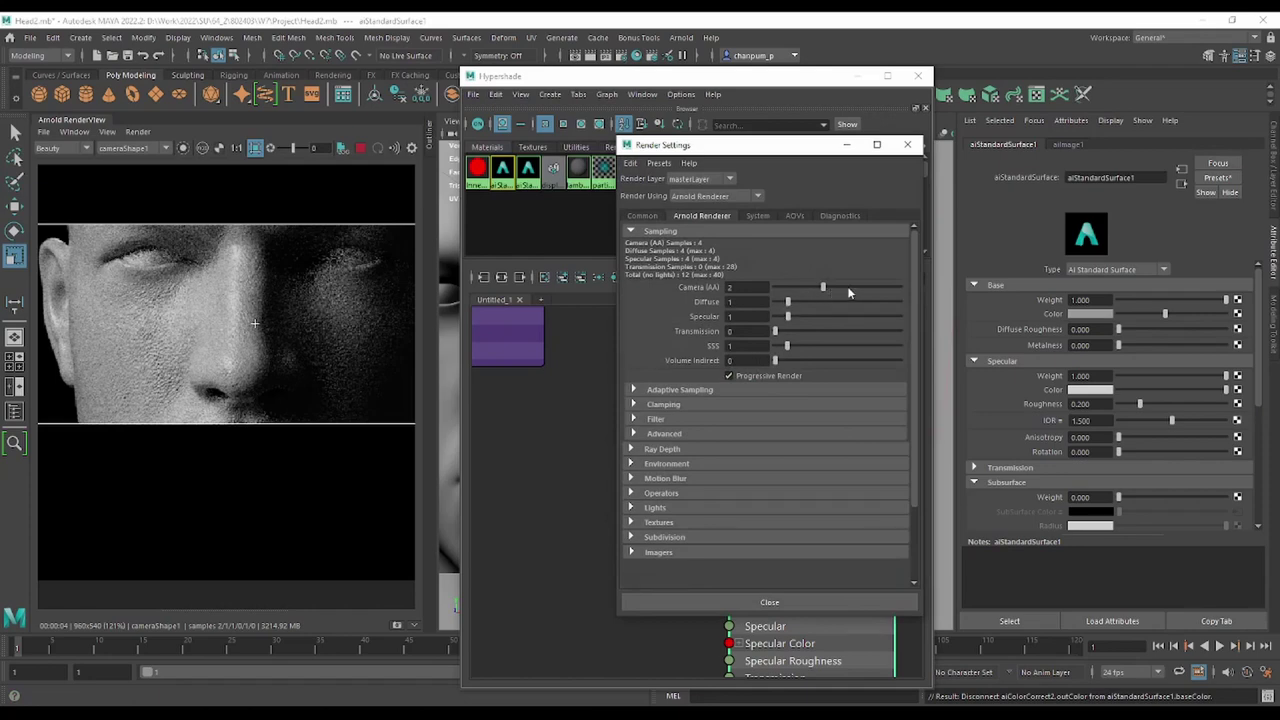
click(849, 288)
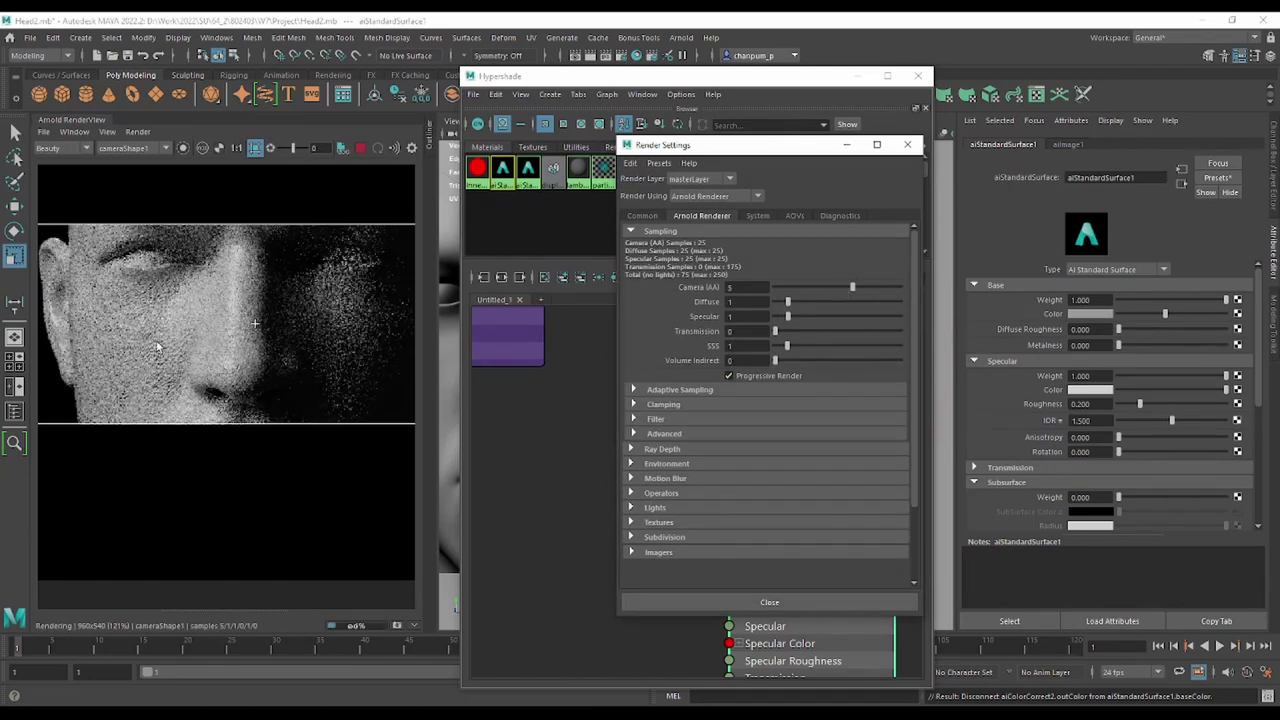
scroll(160, 250, down, 2)
middle_drag(200, 275, 259, 275)
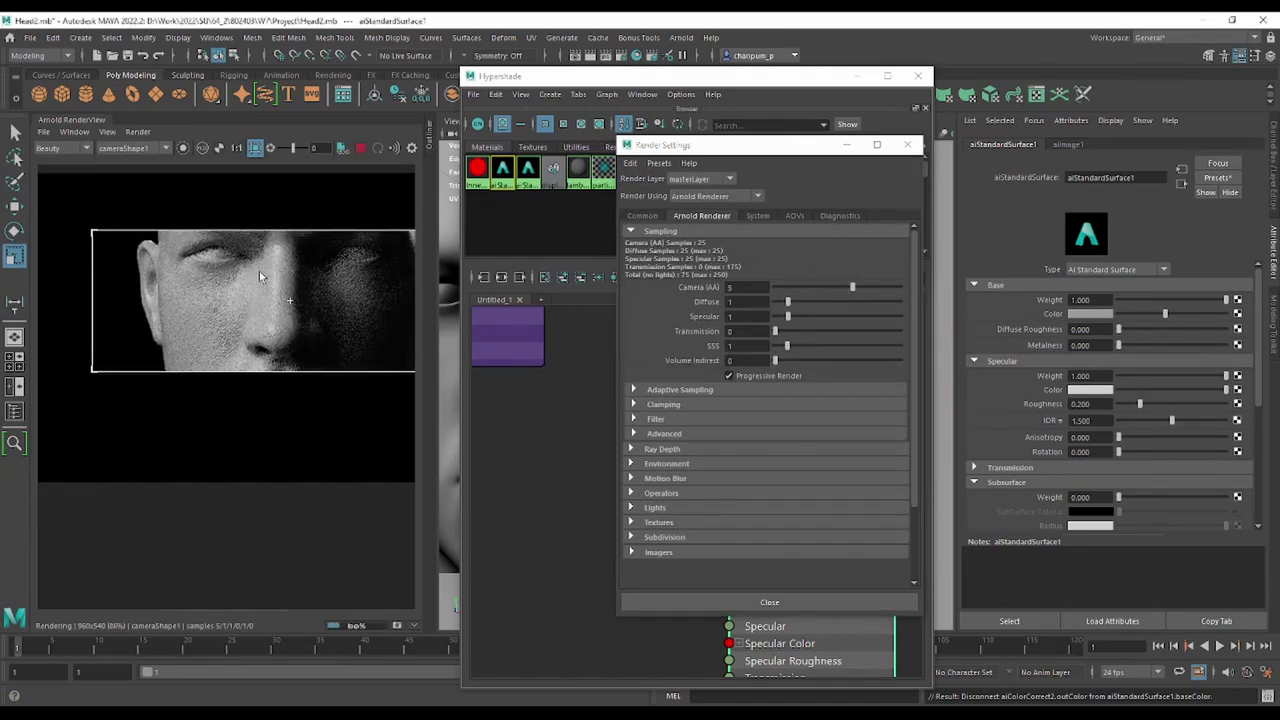
drag(289, 249, 158, 362)
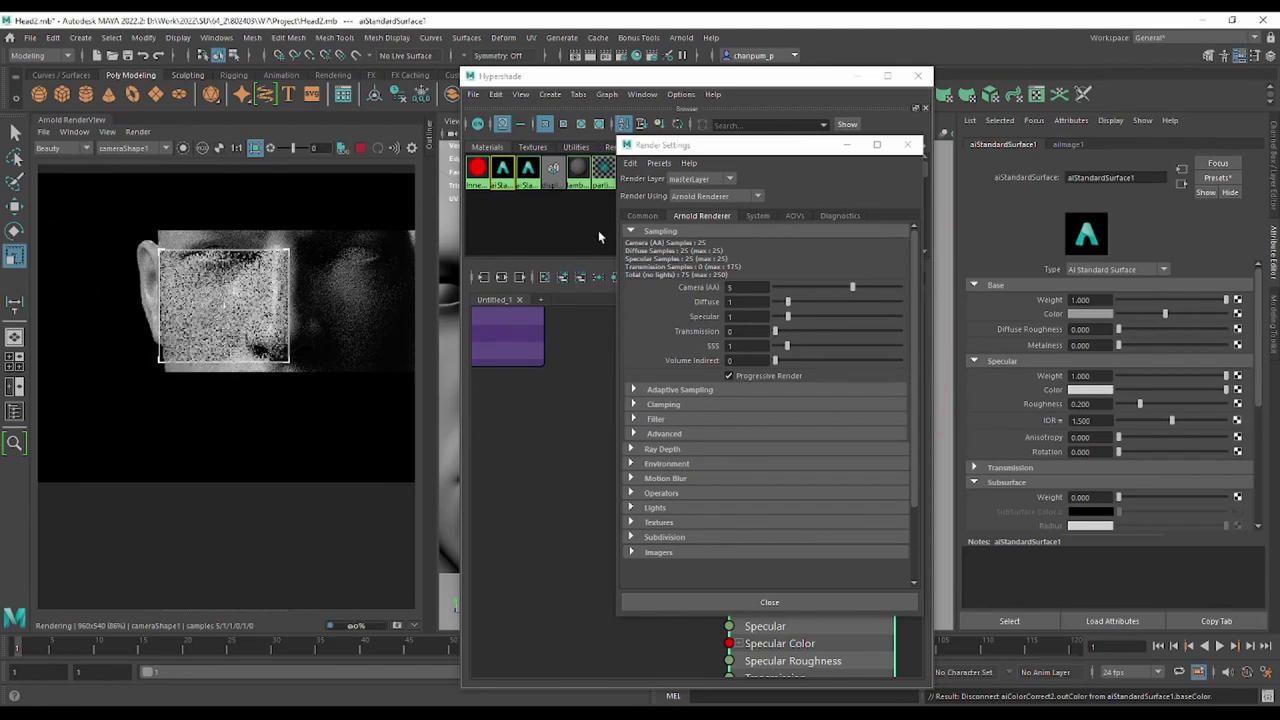
click(907, 145)
Move aiColorCorrect2 up-left and shift a group of shader nodes lower in the graph.
scroll(624, 428, down, 2)
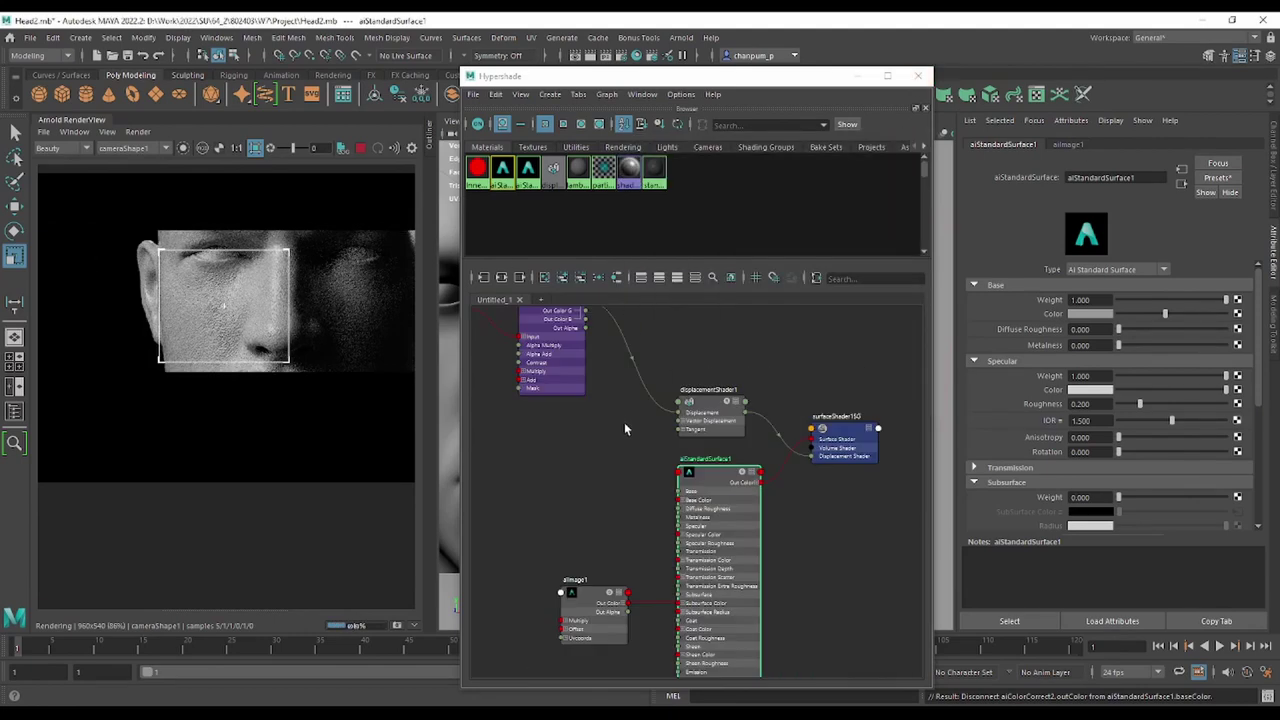
scroll(600, 423, down, 3)
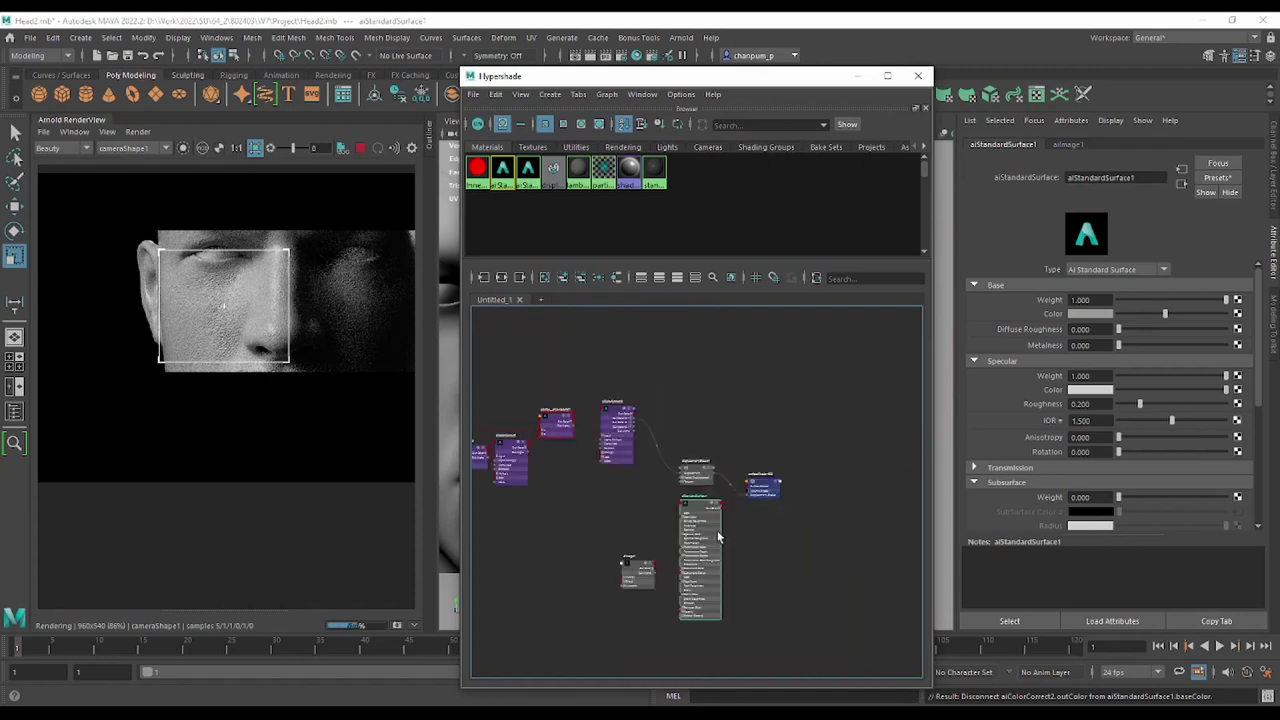
scroll(693, 518, up, 3)
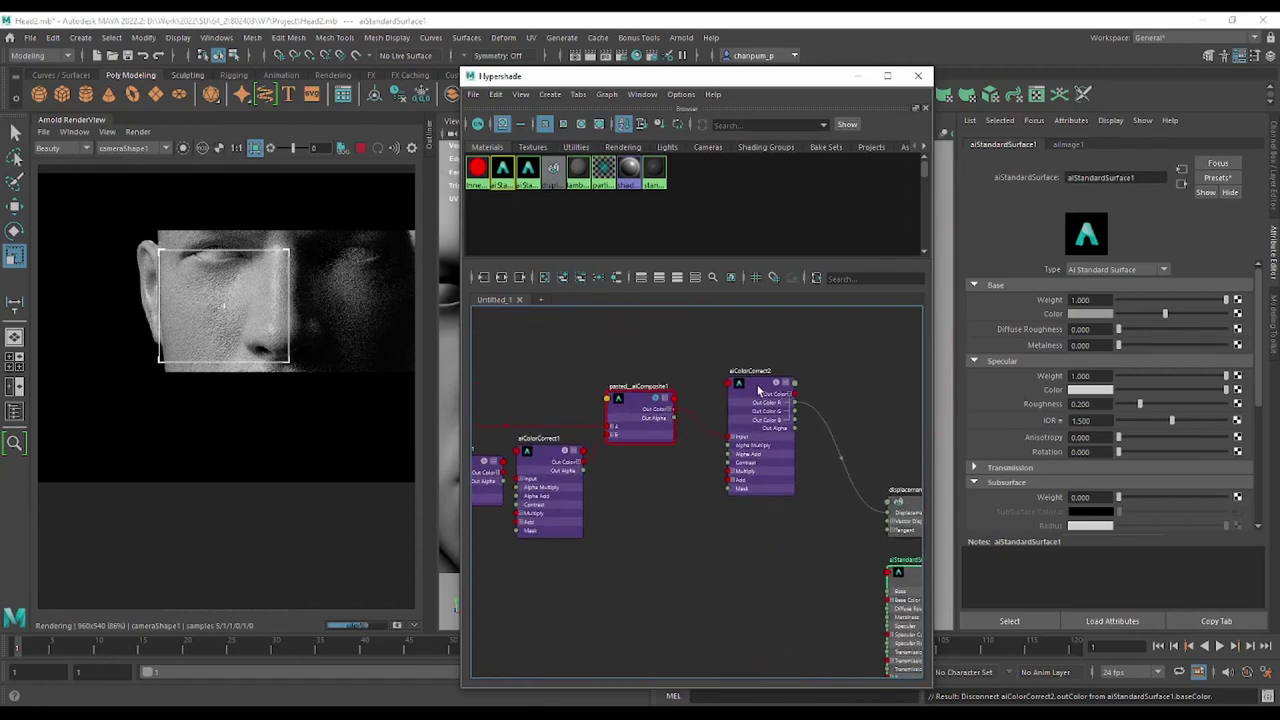
drag(758, 390, 736, 360)
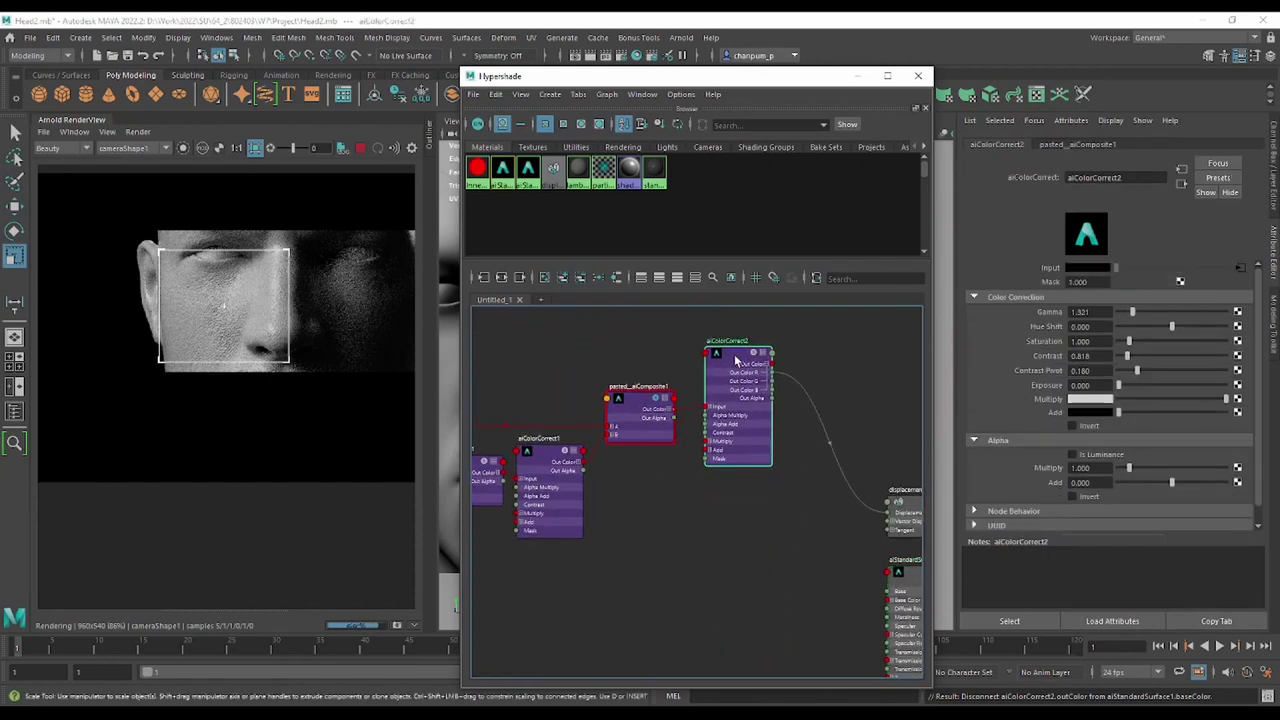
scroll(828, 549, down, 3)
drag(810, 426, 594, 572)
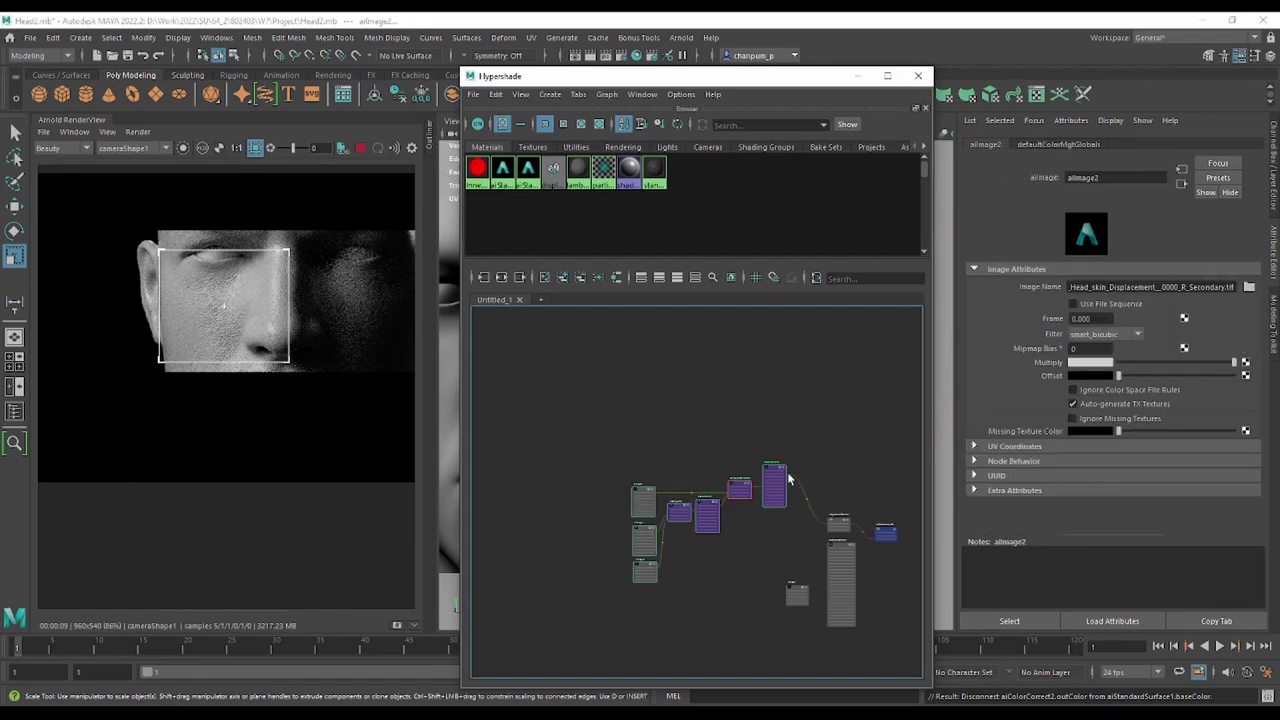
mouse_move(788, 480)
mouse_down()
mouse_move(791, 520)
mouse_move(808, 522)
mouse_up()
scroll(728, 537, up, 4)
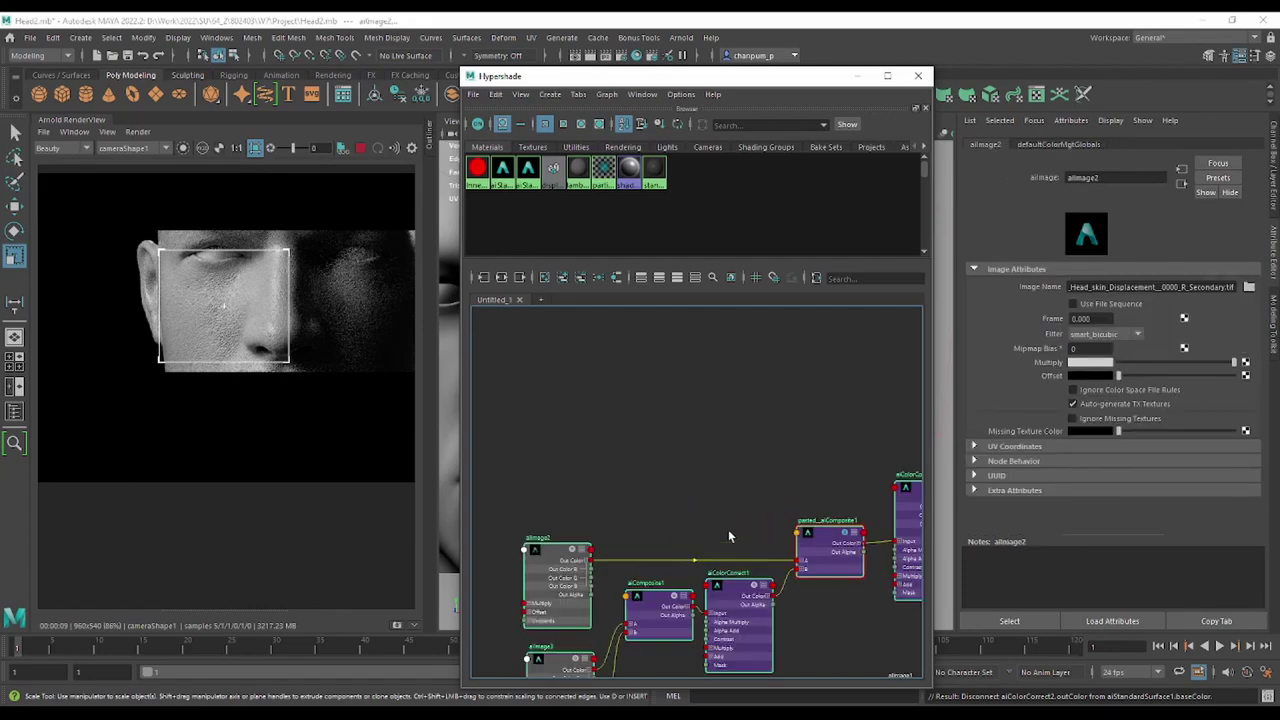
scroll(222, 284, up, 1)
scroll(246, 316, up, 1)
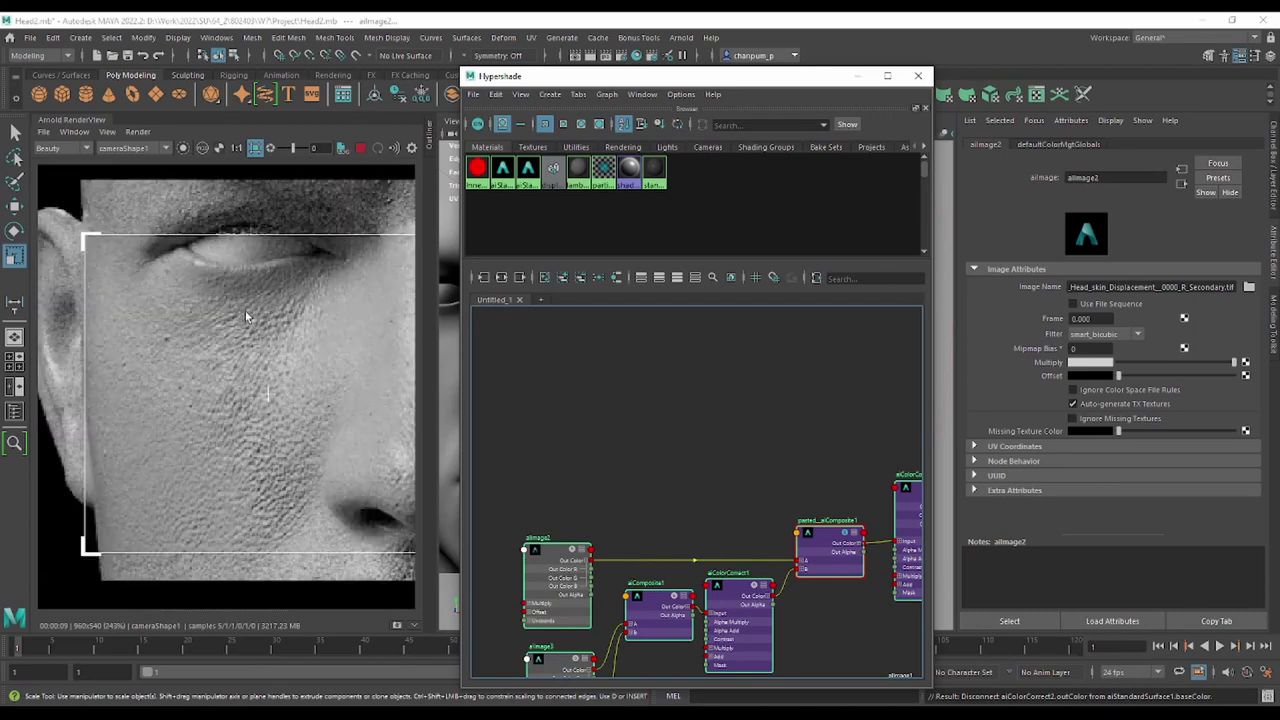
scroll(246, 316, down, 1)
Enable Isolate Selected and select aiComposite1 to preview its output.
alt+middle_drag(697, 452, 643, 358)
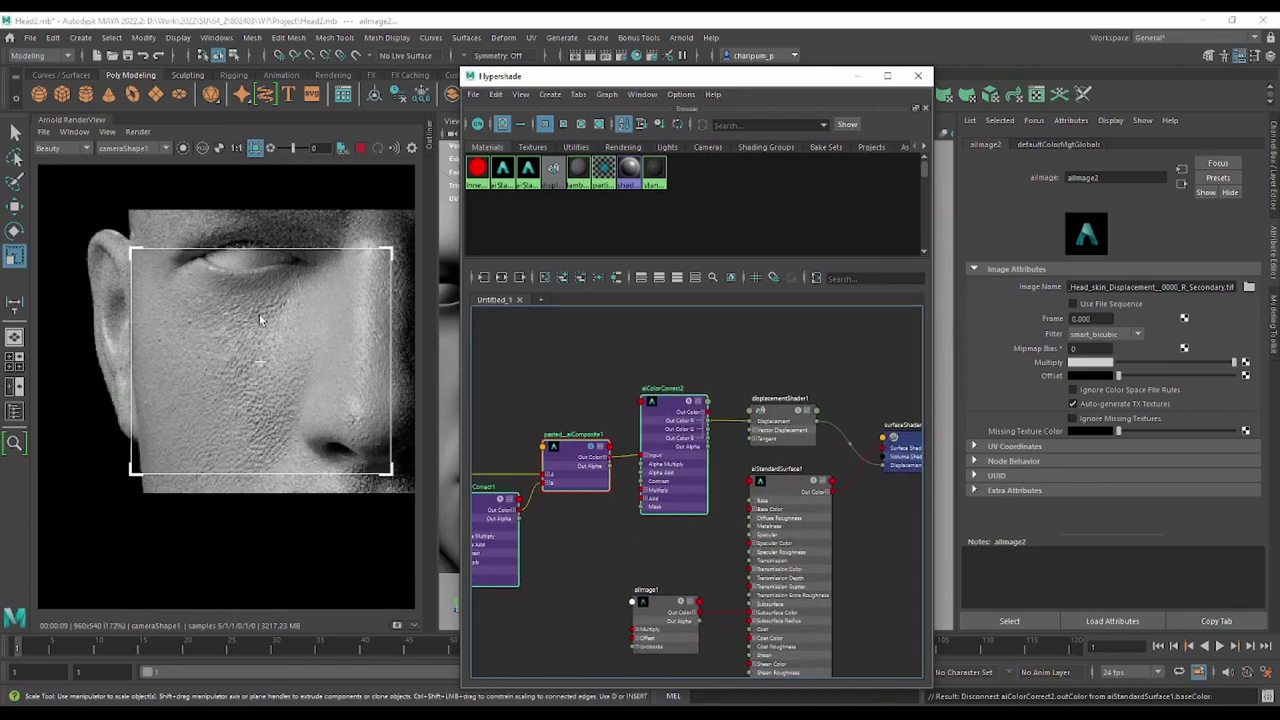
alt+middle_drag(535, 565, 625, 418)
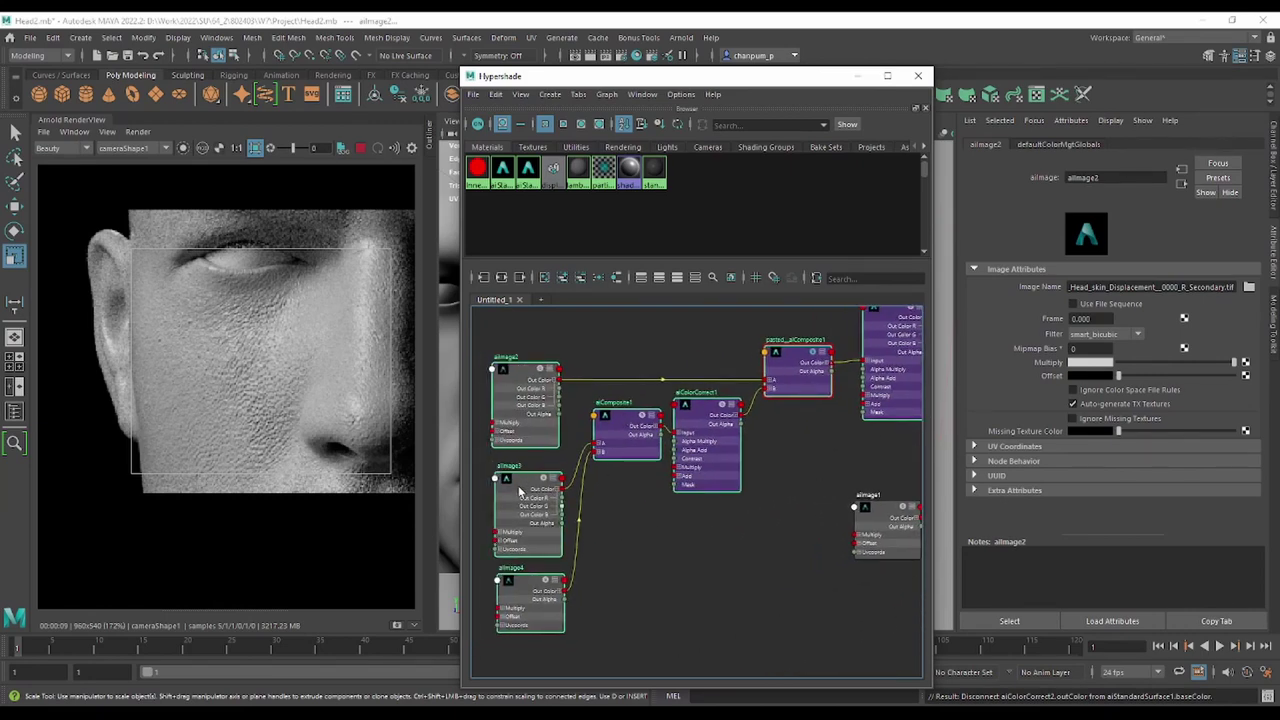
click(182, 147)
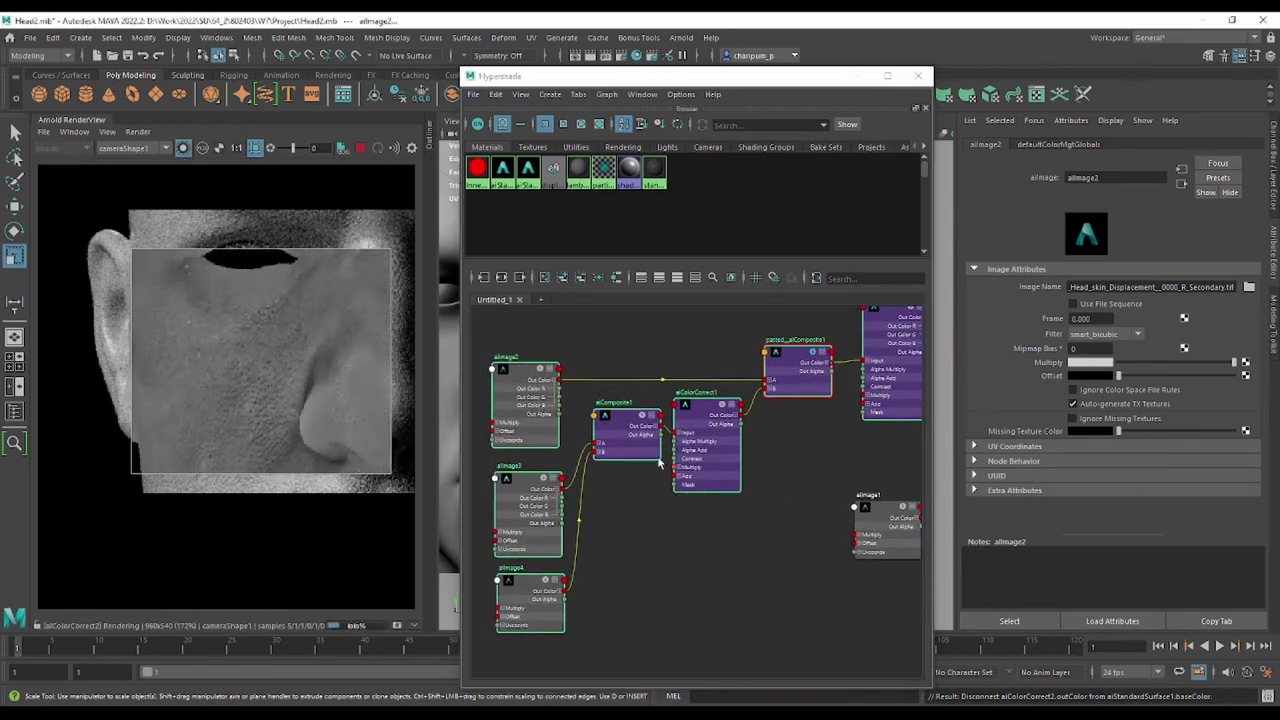
click(642, 538)
scroll(628, 430, up, 3)
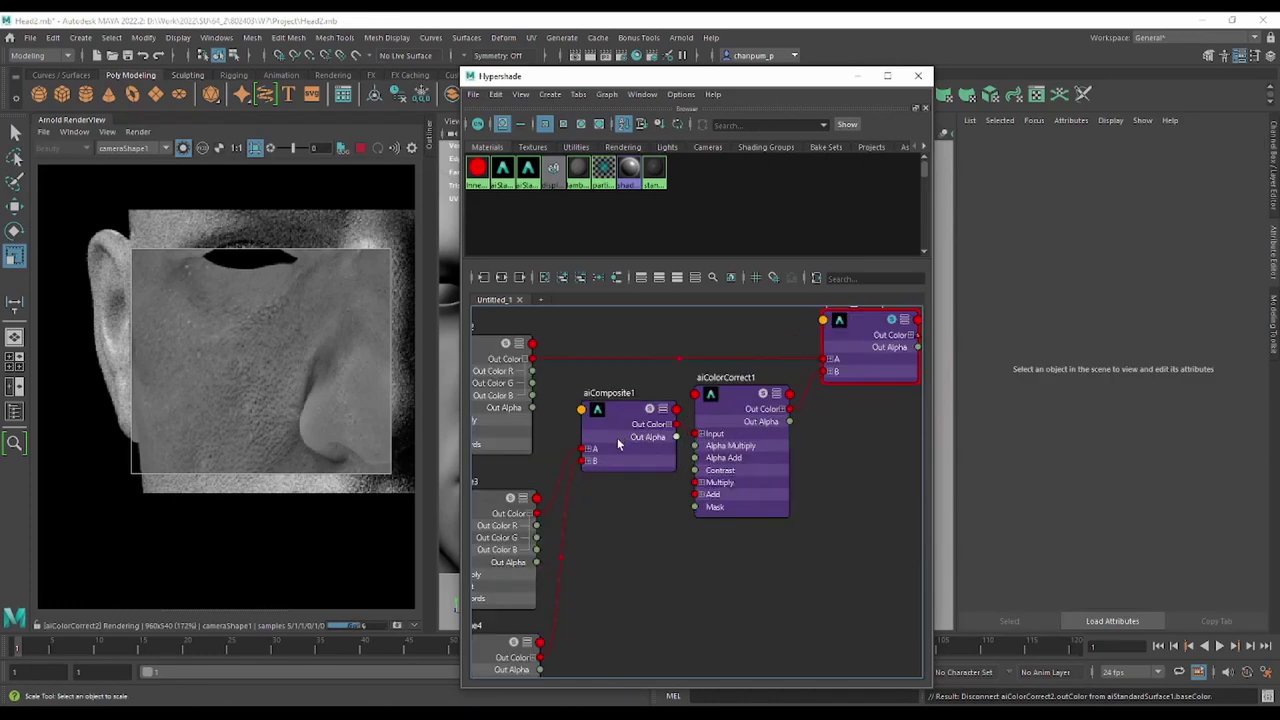
alt+middle_drag(628, 430, 795, 415)
alt+middle_drag(791, 517, 761, 588)
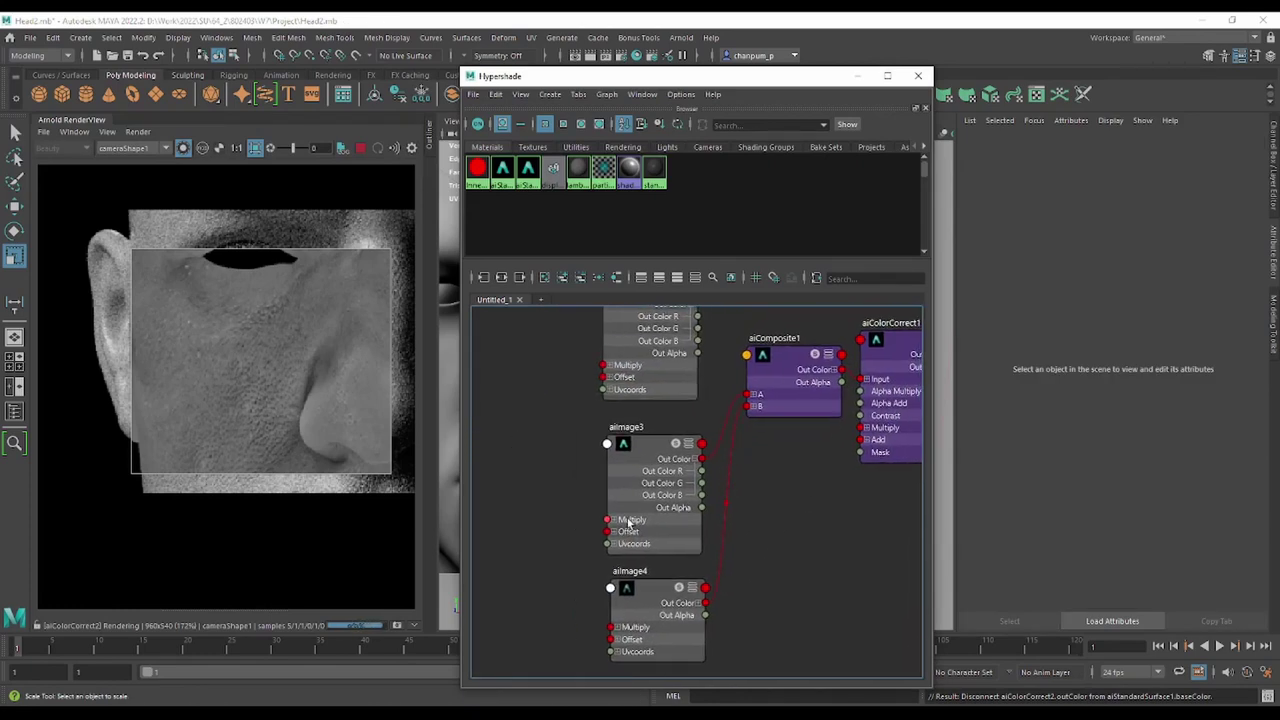
click(758, 373)
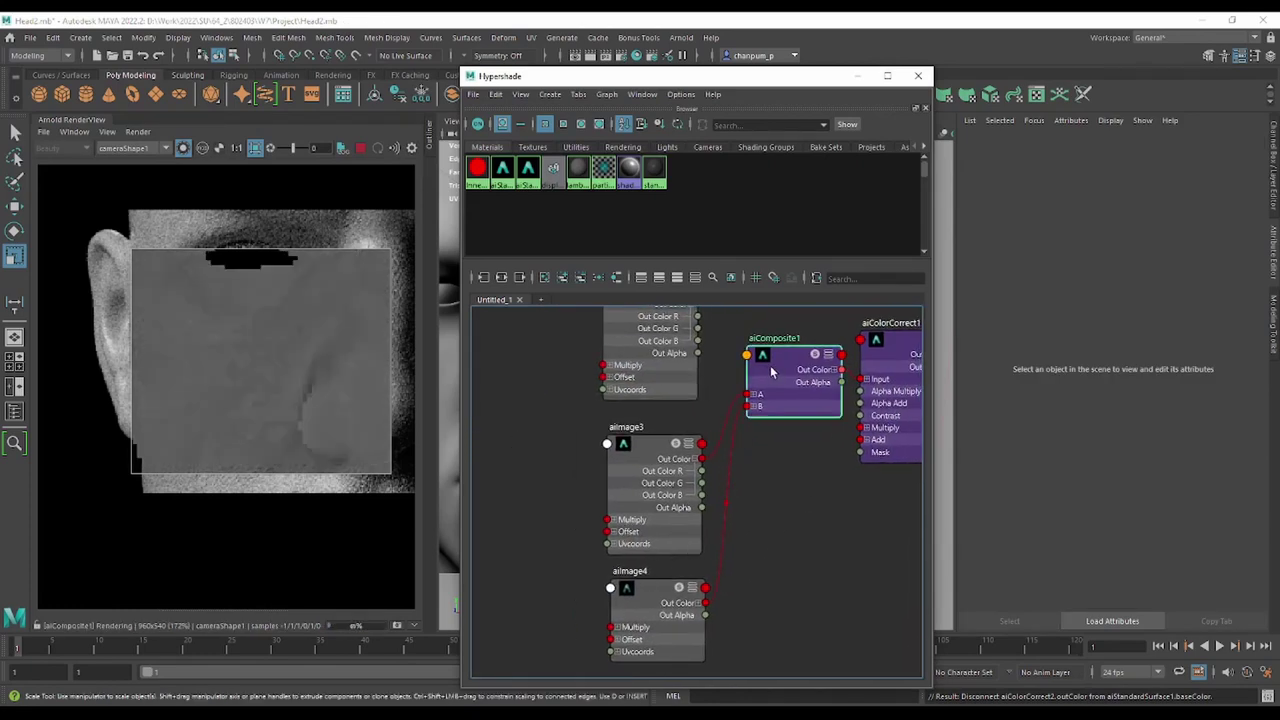
Select aiColorCorrect1 and try contrast values of about 3.08, then 0.440.
click(884, 352)
alt+middle_drag(786, 508, 641, 543)
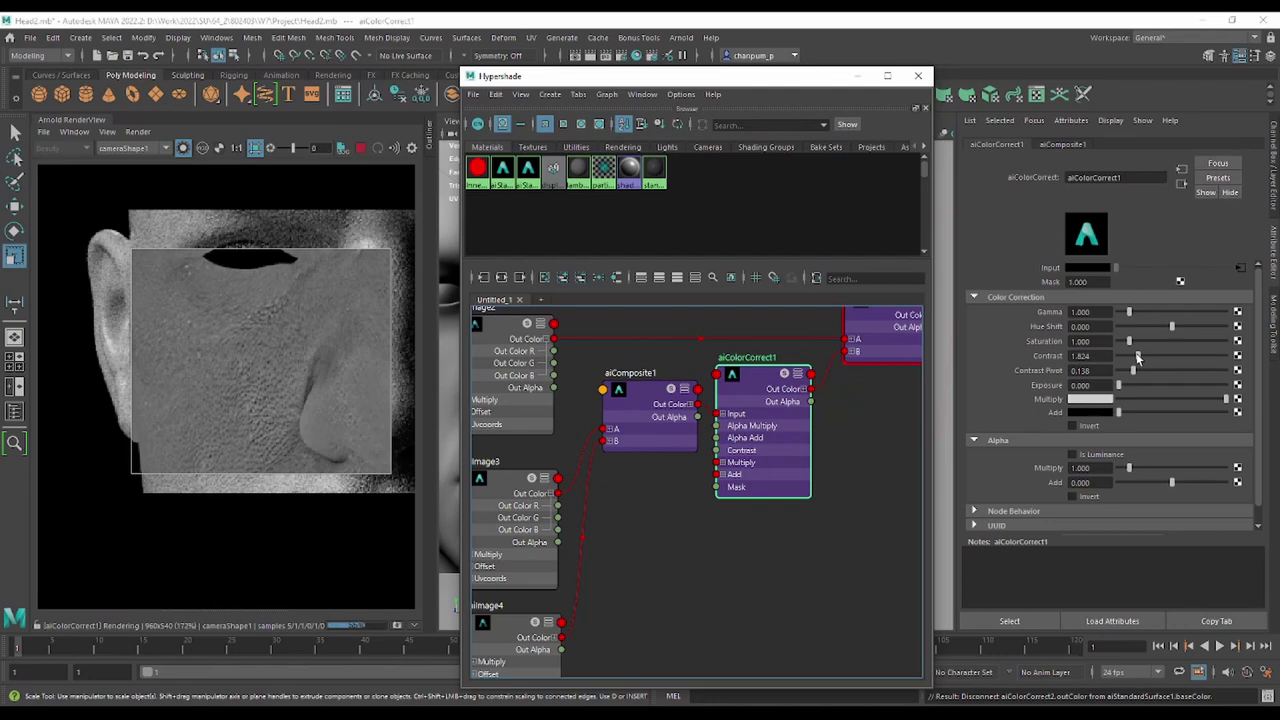
drag(1140, 357, 1150, 357)
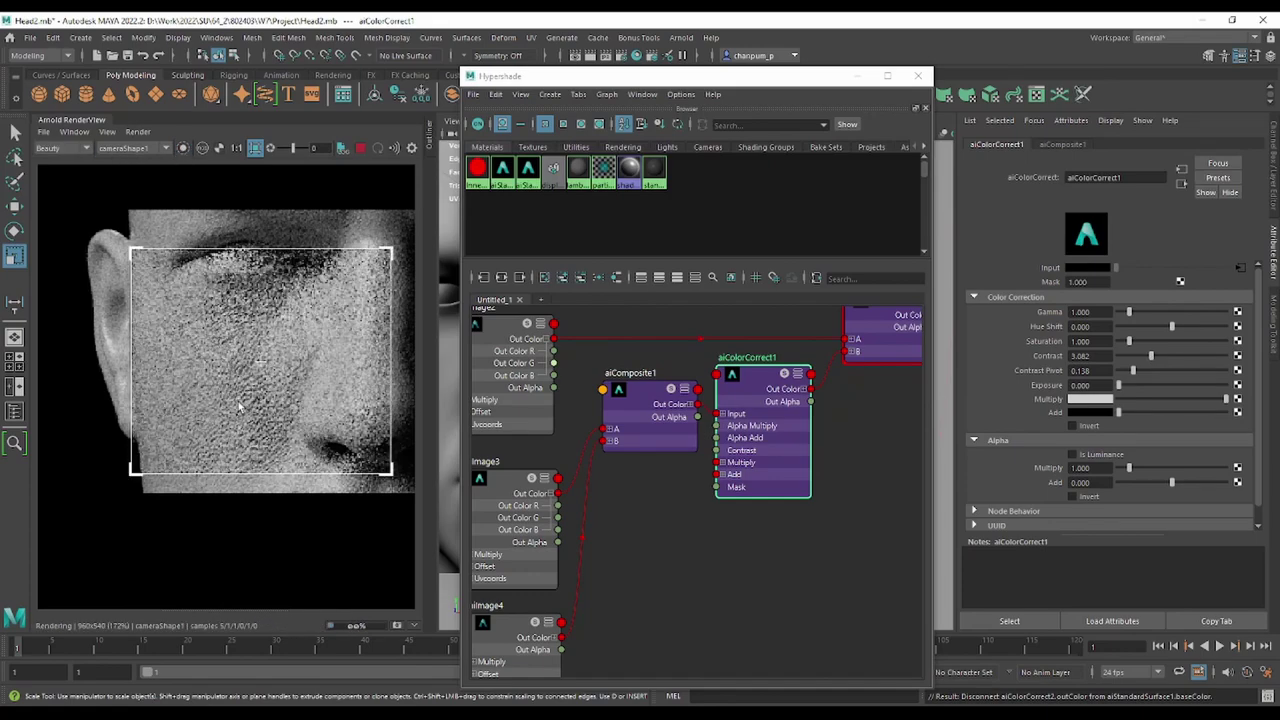
scroll(242, 410, up, 2)
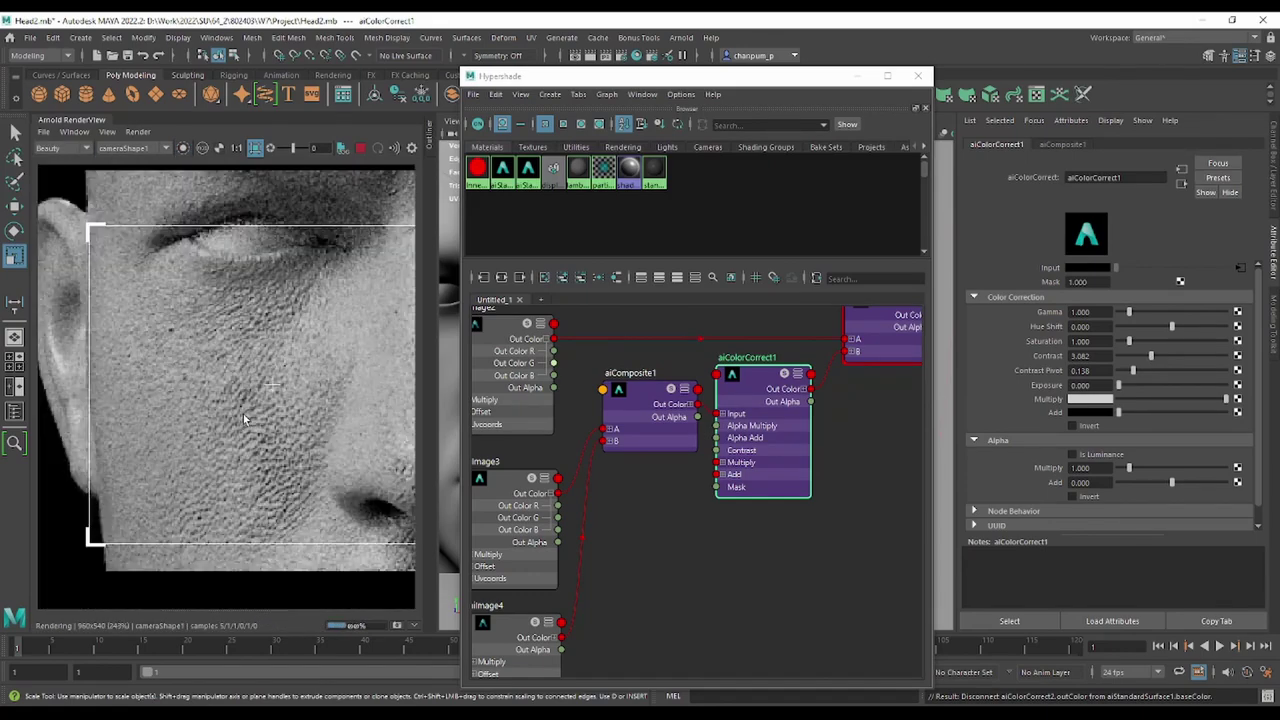
click(1124, 357)
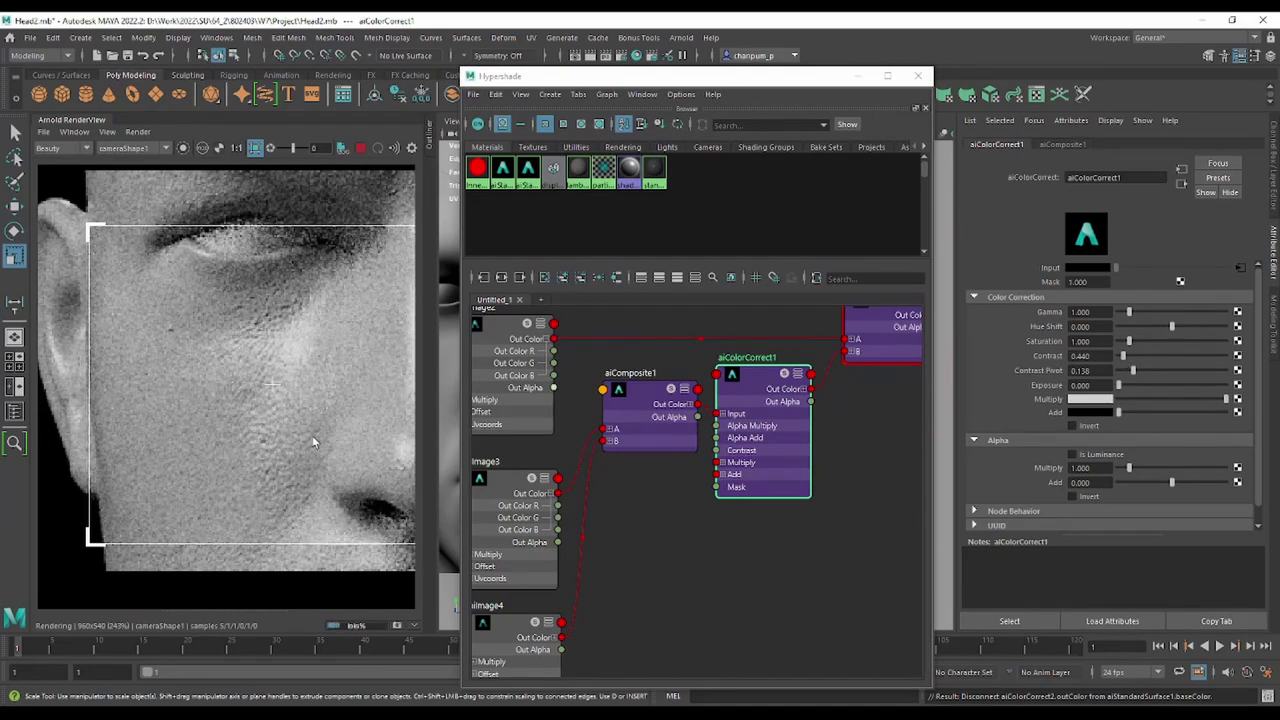
scroll(318, 450, up, 2)
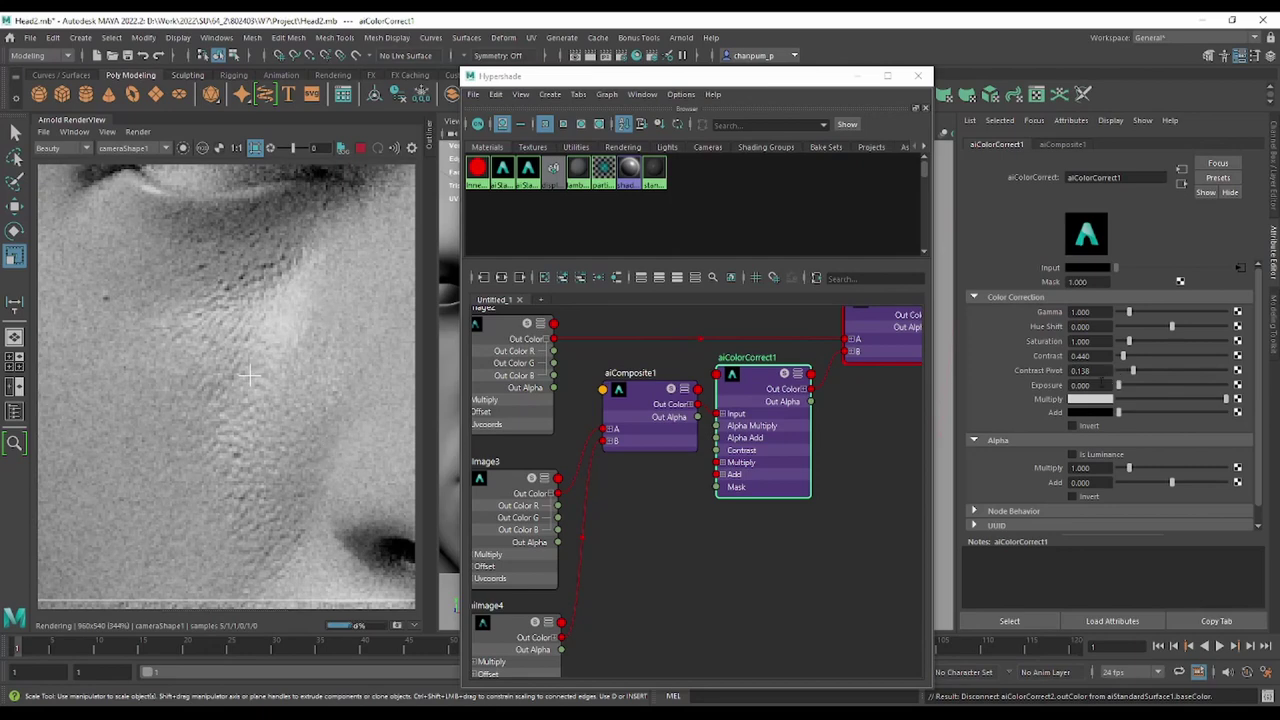
Isolate aiColorCorrect1 in the RenderView and set Gamma 1.384 and Contrast 1.447.
click(183, 147)
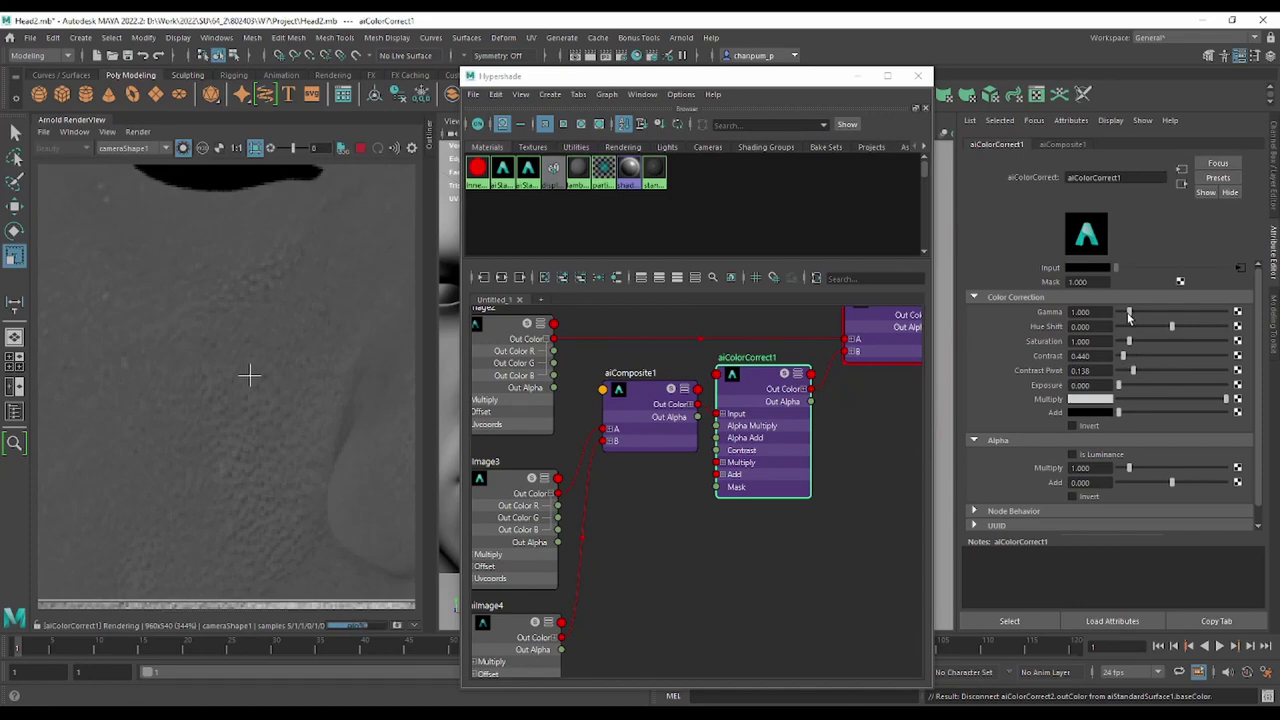
drag(1128, 313, 1133, 313)
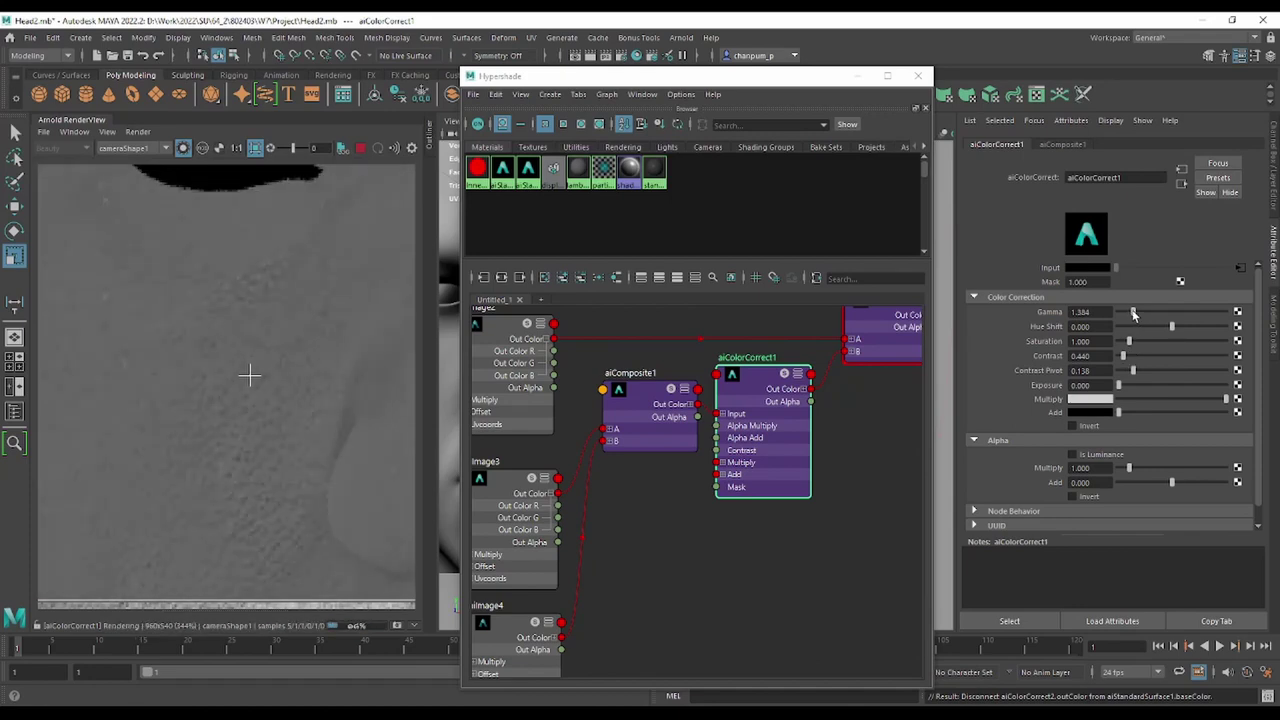
drag(1124, 357, 1133, 357)
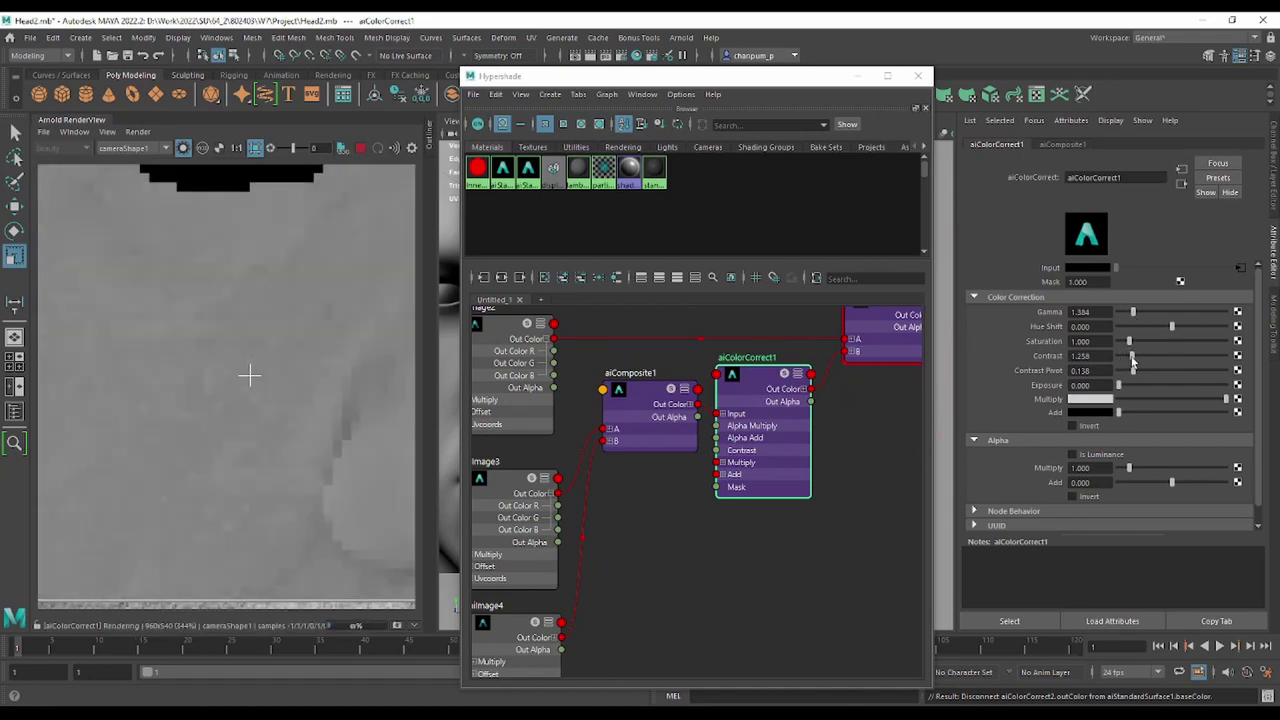
scroll(292, 366, down, 2)
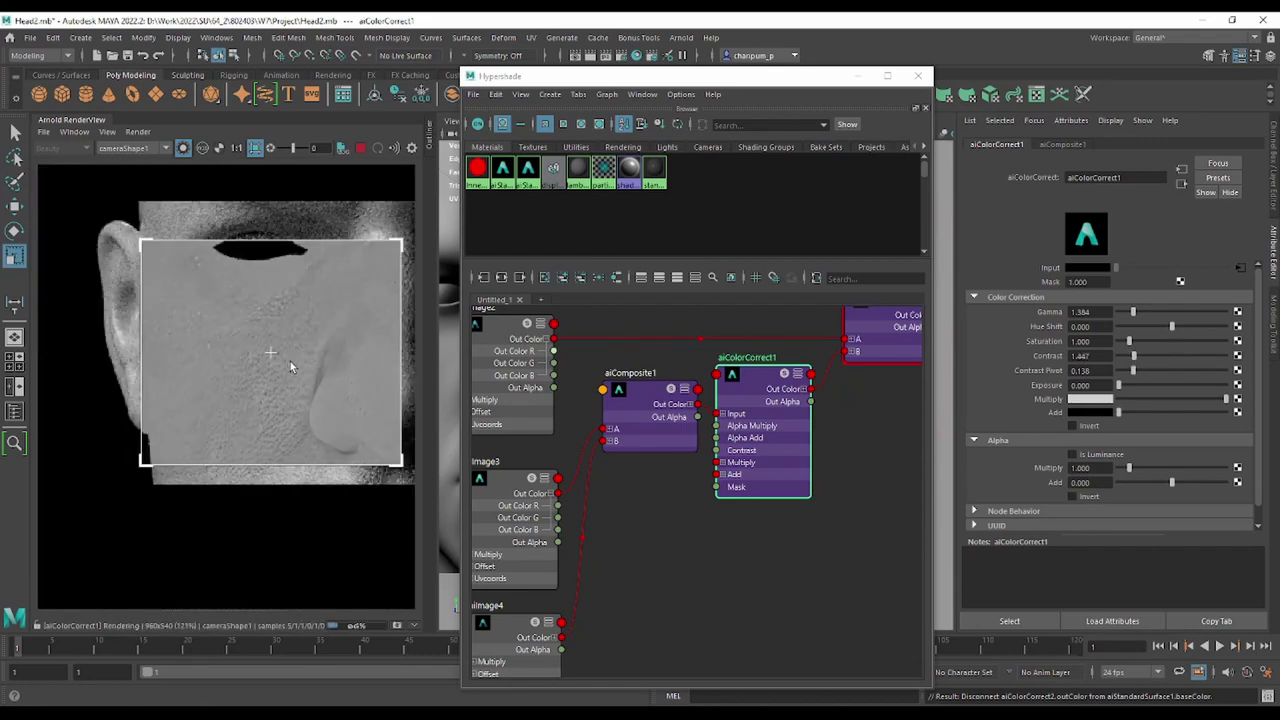
mouse_move(719, 474)
alt+middle_down()
mouse_move(783, 428)
mouse_move(813, 378)
alt+middle_up()
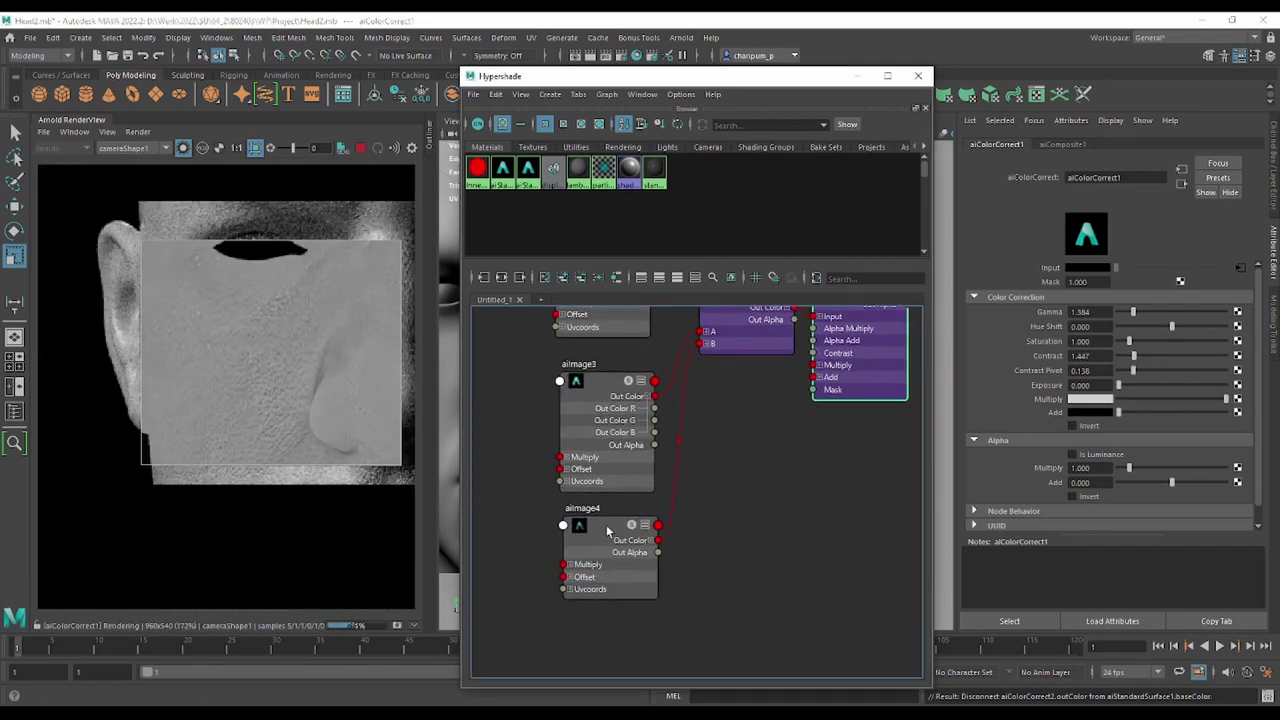
Inspect the aiImage3 and aiComposite1 nodes, then select aiColorCorrect1 again.
click(610, 530)
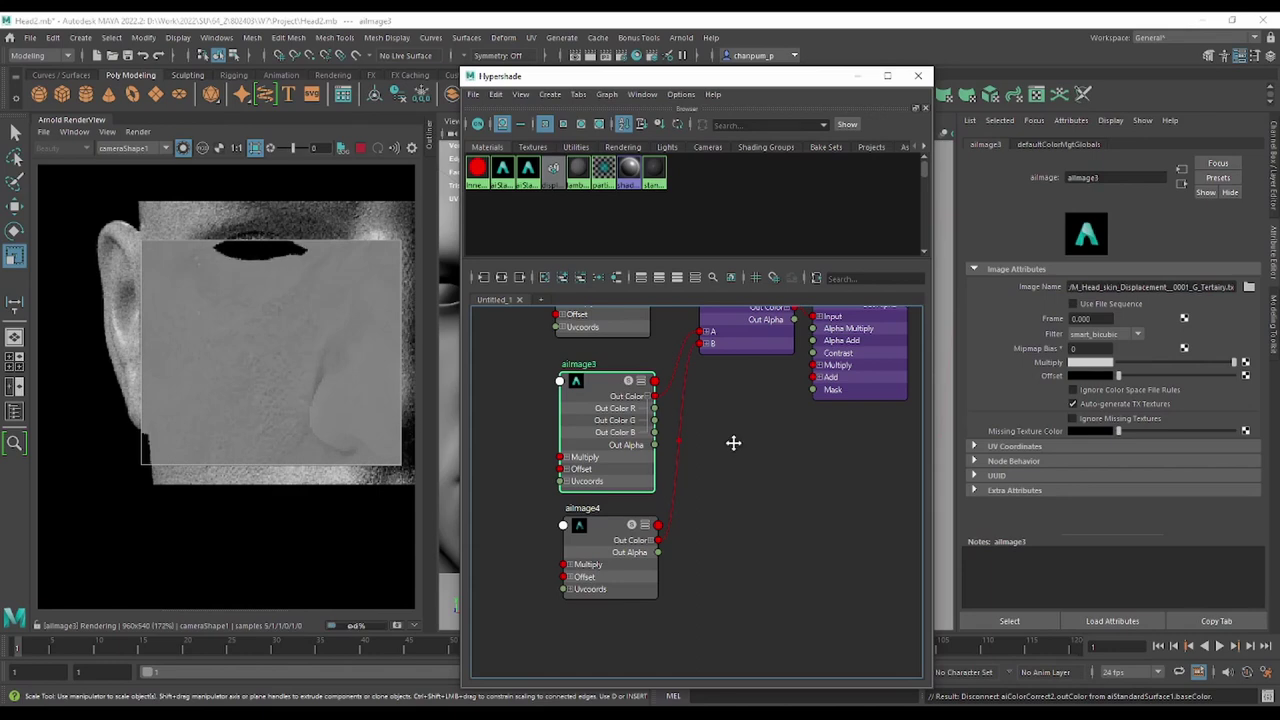
alt+middle_drag(731, 443, 701, 489)
click(713, 345)
click(815, 338)
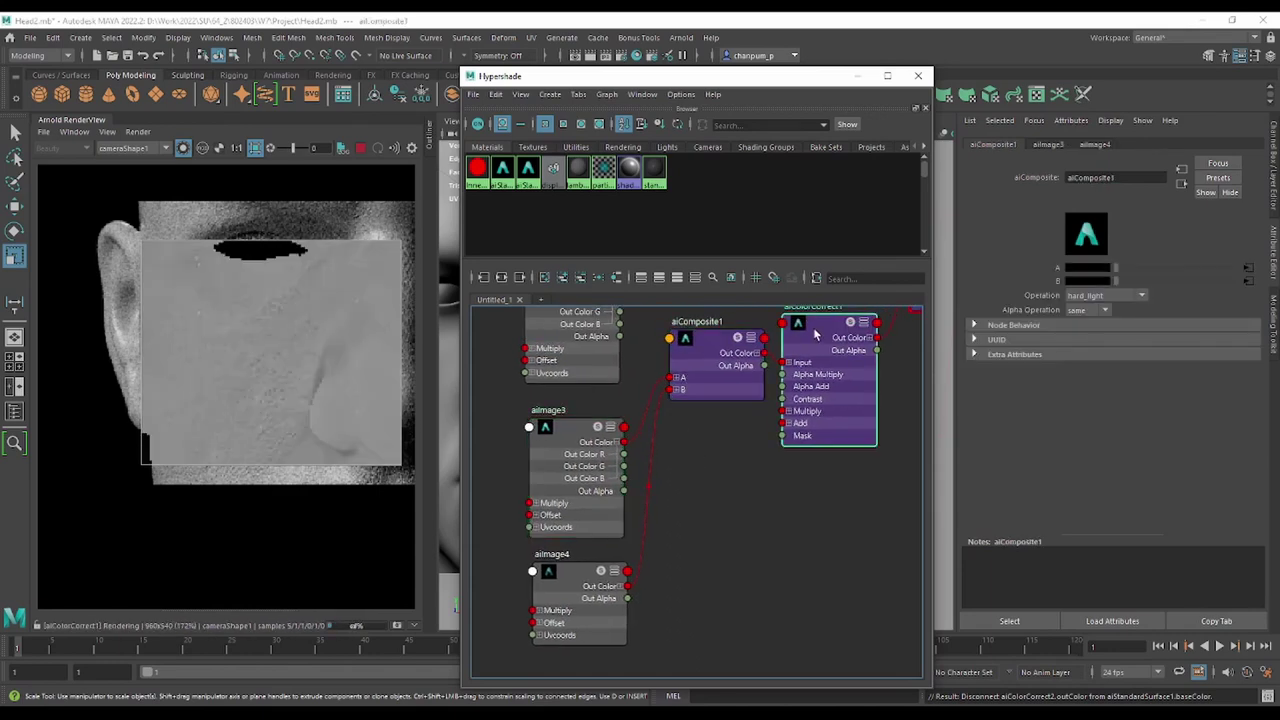
scroll(266, 378, up, 2)
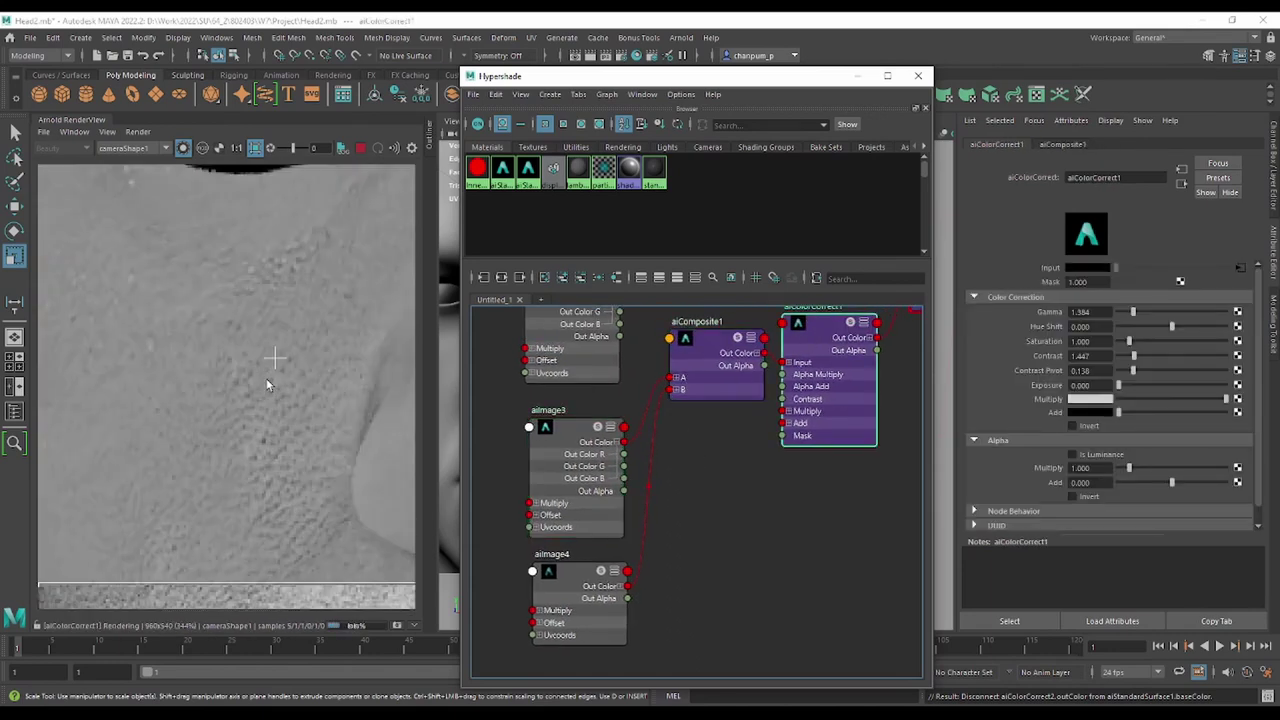
Restart the face render and lower aiColorCorrect1's contrast to 1.006.
click(182, 148)
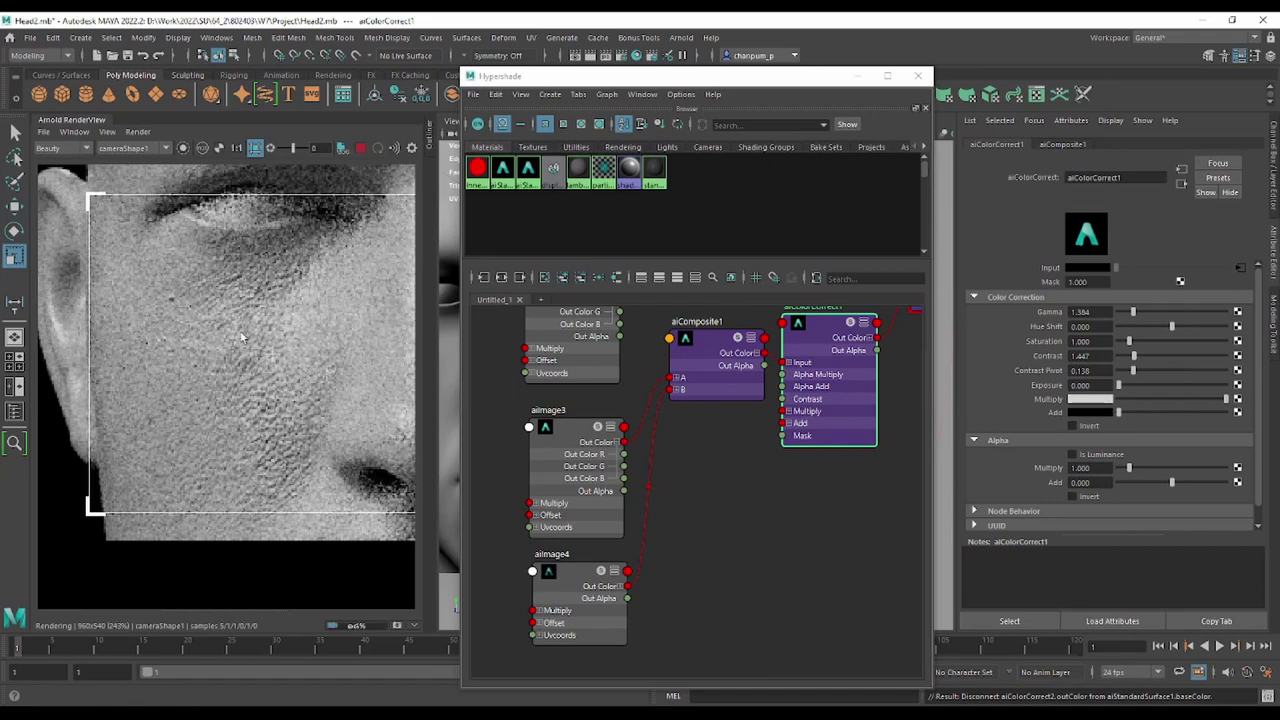
scroll(248, 389, down, 2)
scroll(248, 389, up, 1)
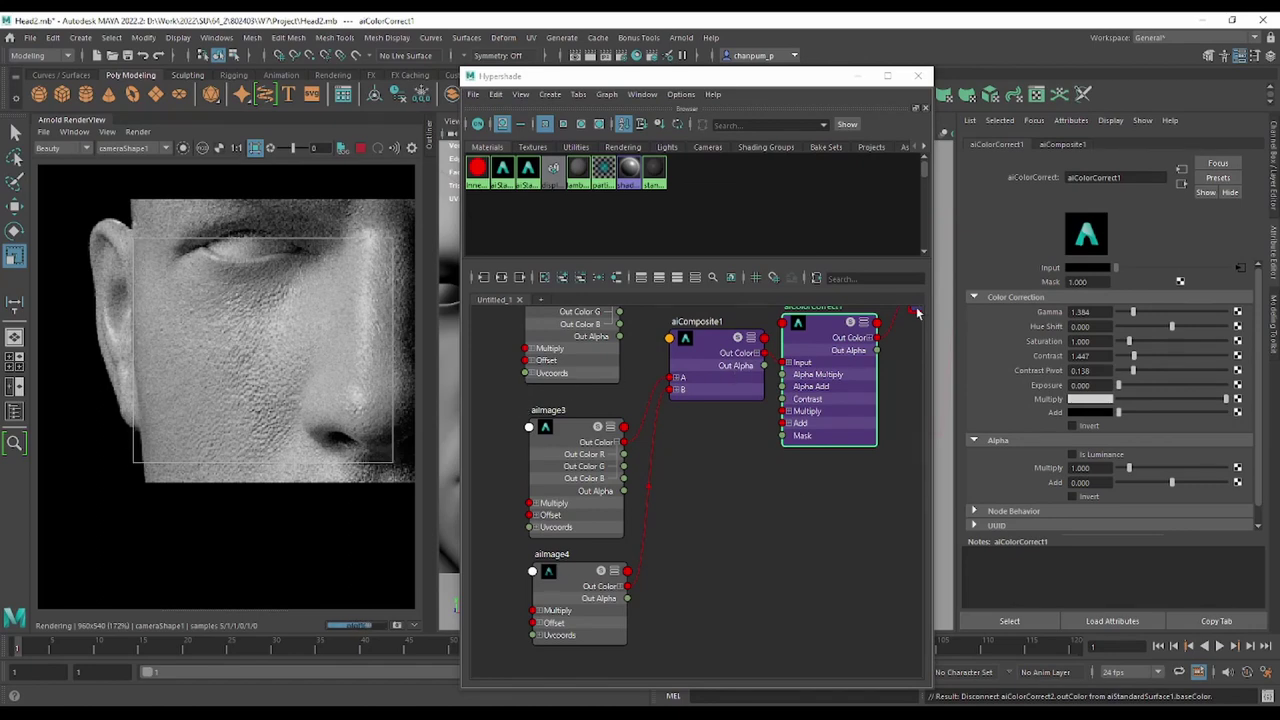
alt+middle_drag(887, 414, 775, 469)
scroll(258, 415, up, 2)
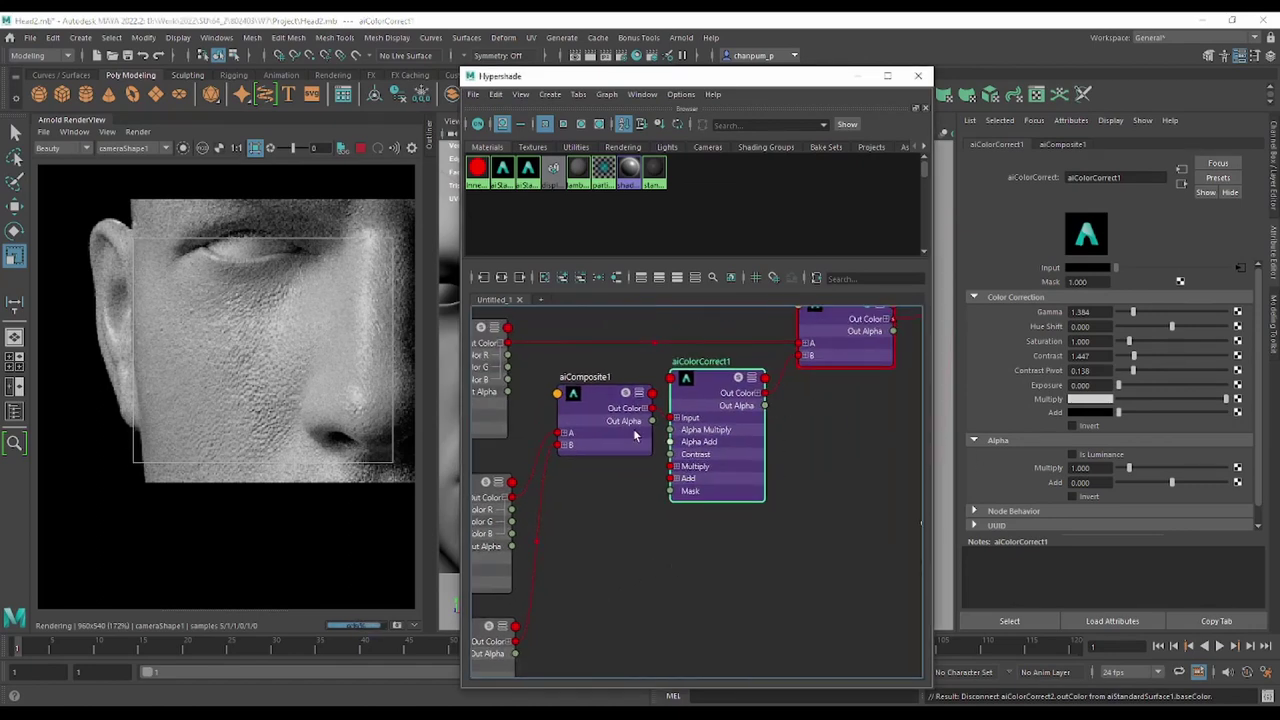
scroll(258, 415, up, 1)
scroll(258, 415, up, 4)
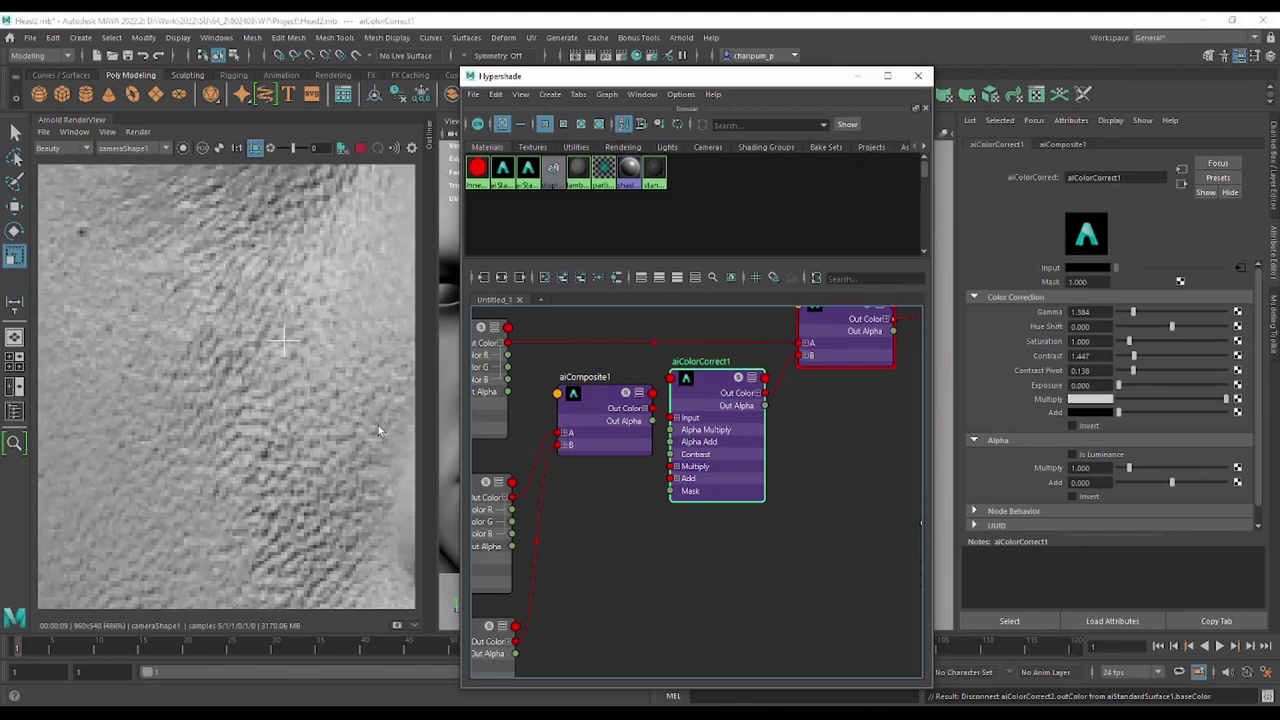
drag(1134, 360, 1131, 360)
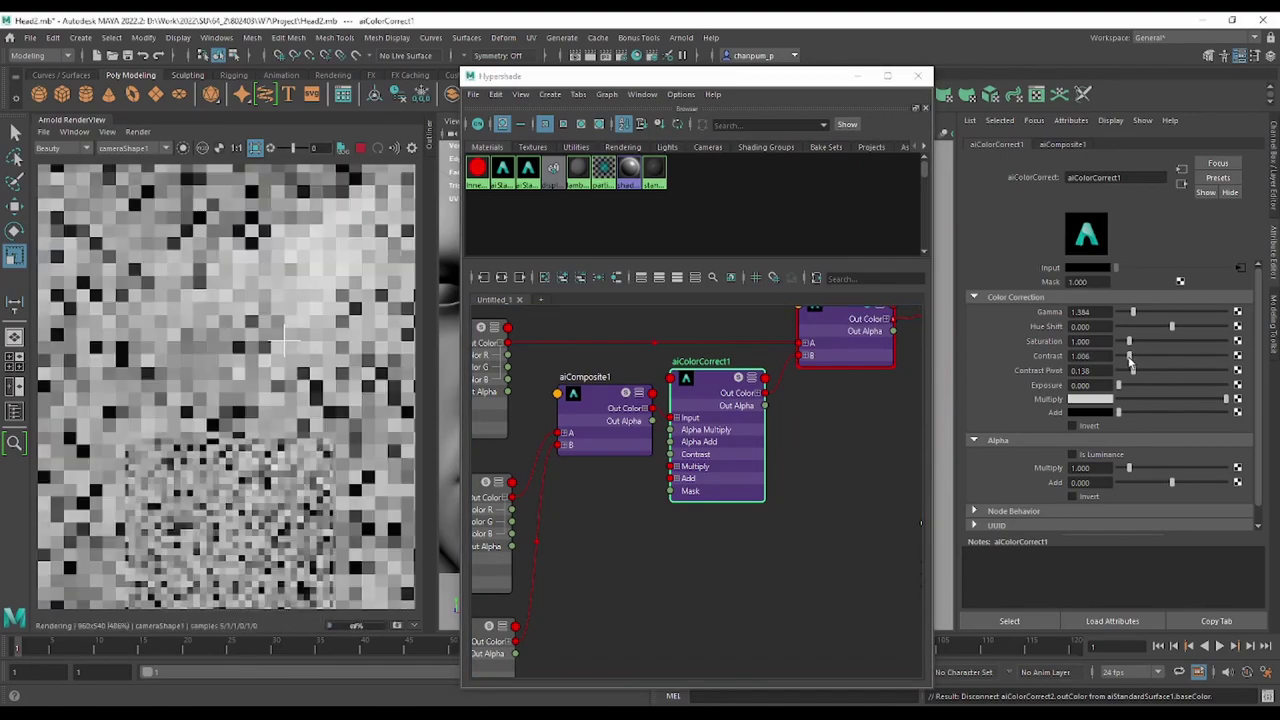
scroll(240, 455, down, 2)
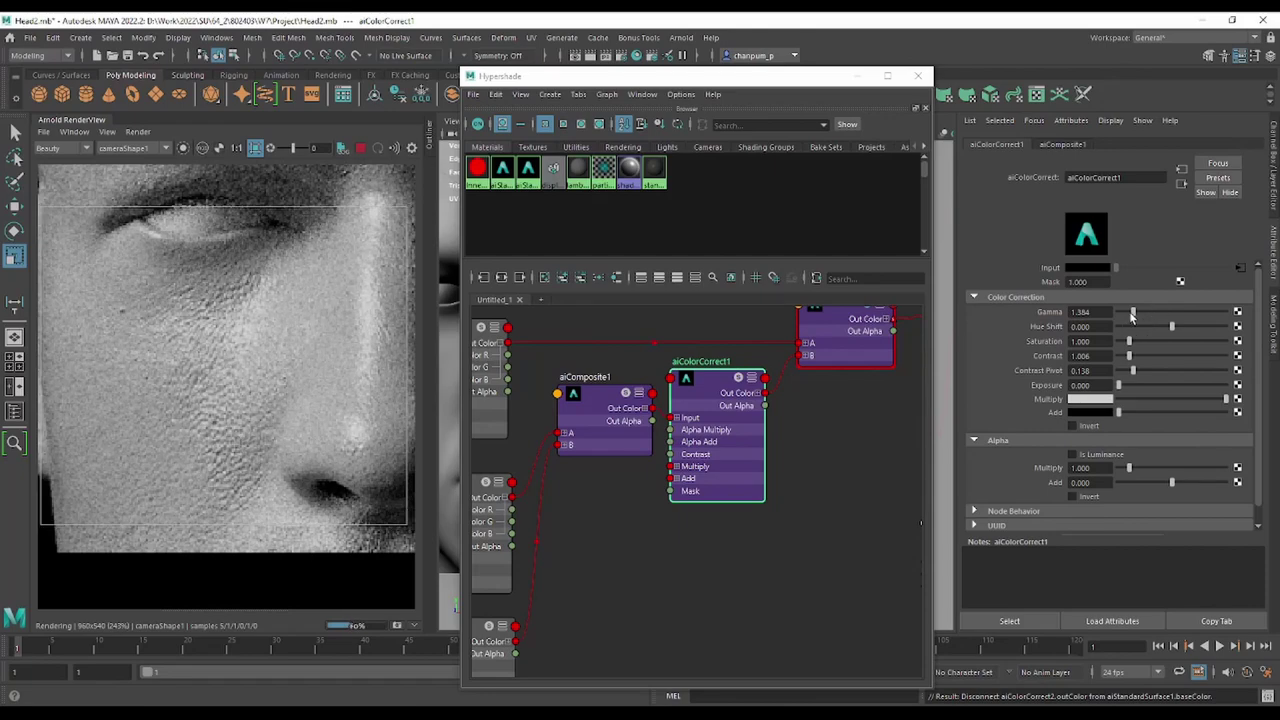
Try aiColorCorrect1 gamma at 0.881 and 1.132 with its output isolated, then settle on 1.384.
drag(1133, 313, 1128, 313)
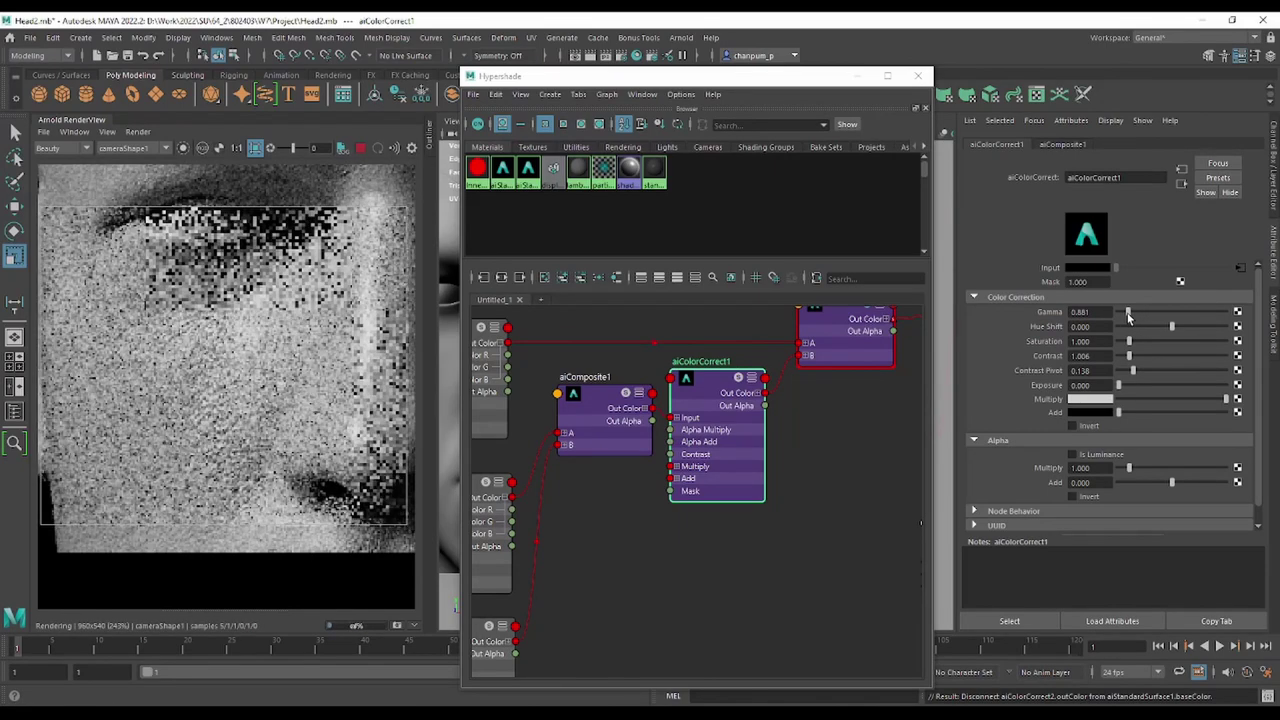
drag(1128, 313, 1131, 313)
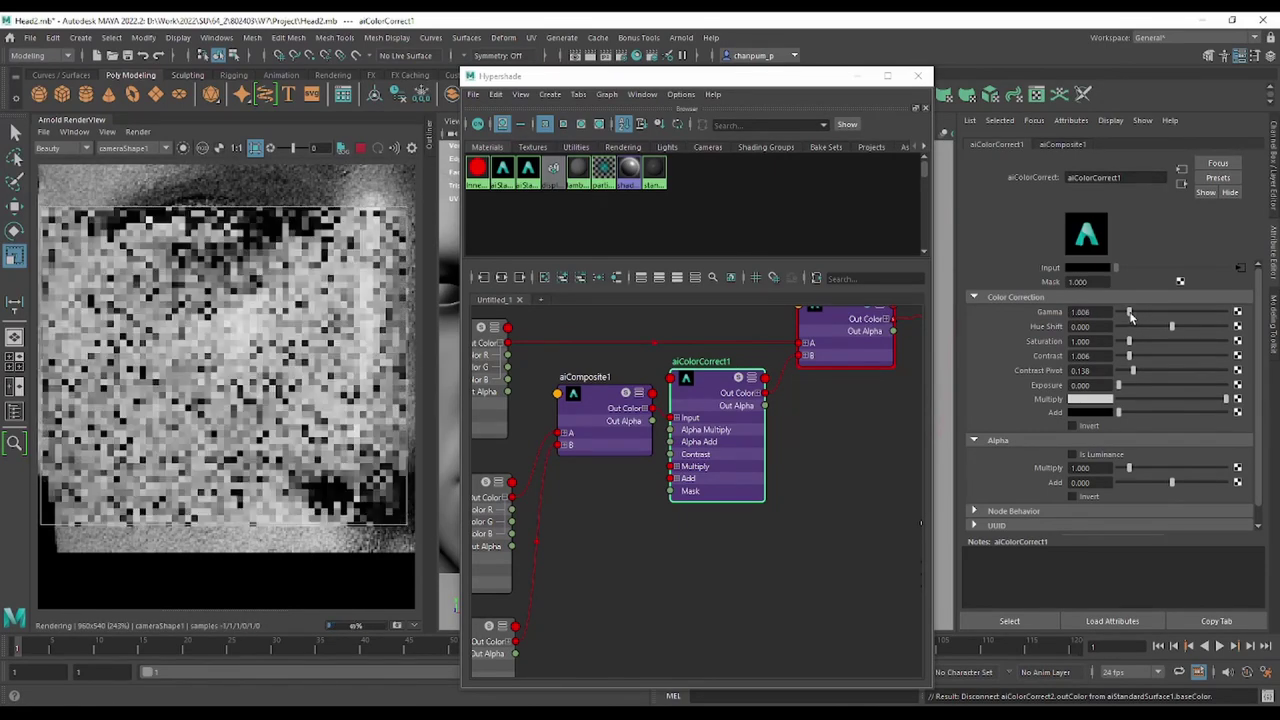
scroll(799, 525, down, 3)
scroll(811, 461, up, 2)
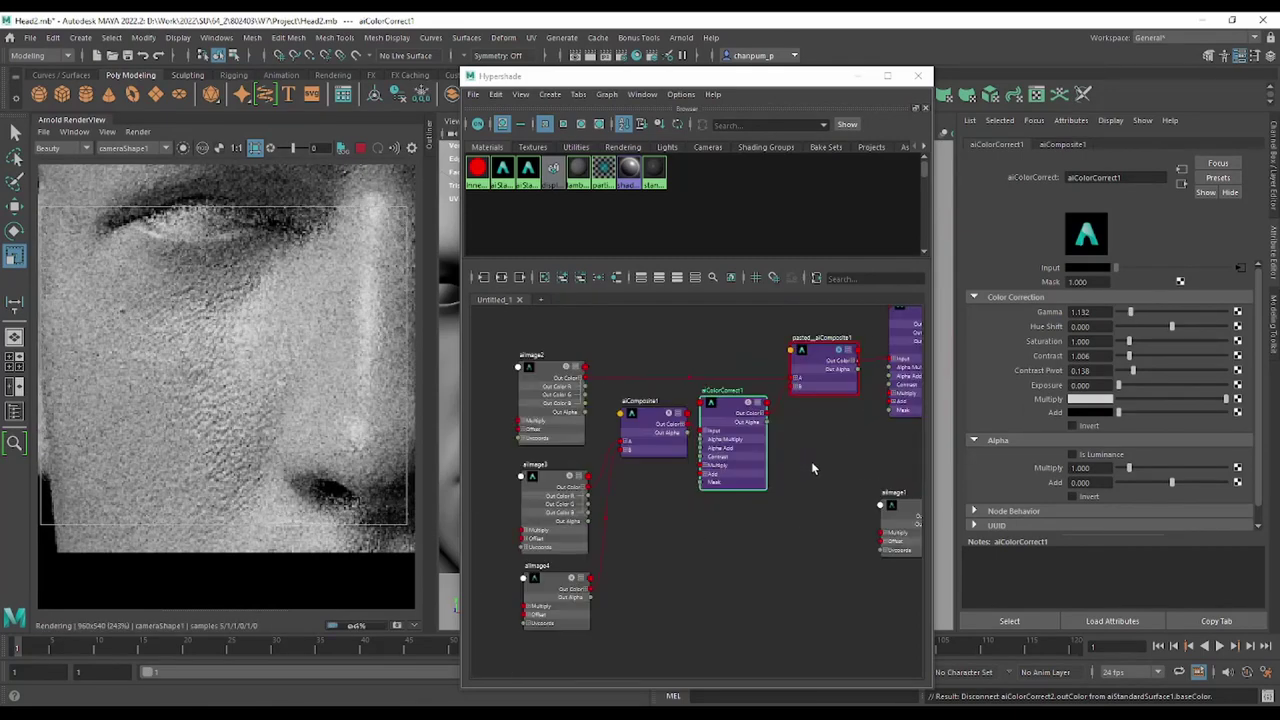
click(182, 148)
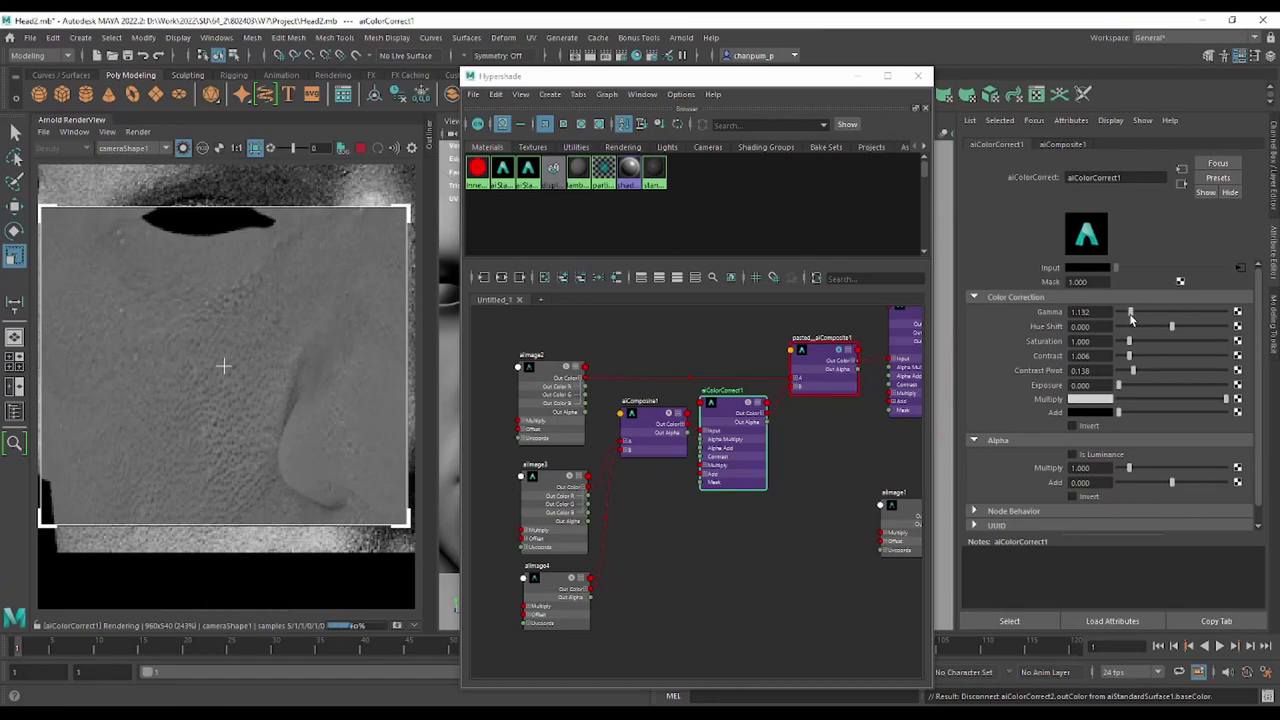
drag(1131, 313, 1134, 313)
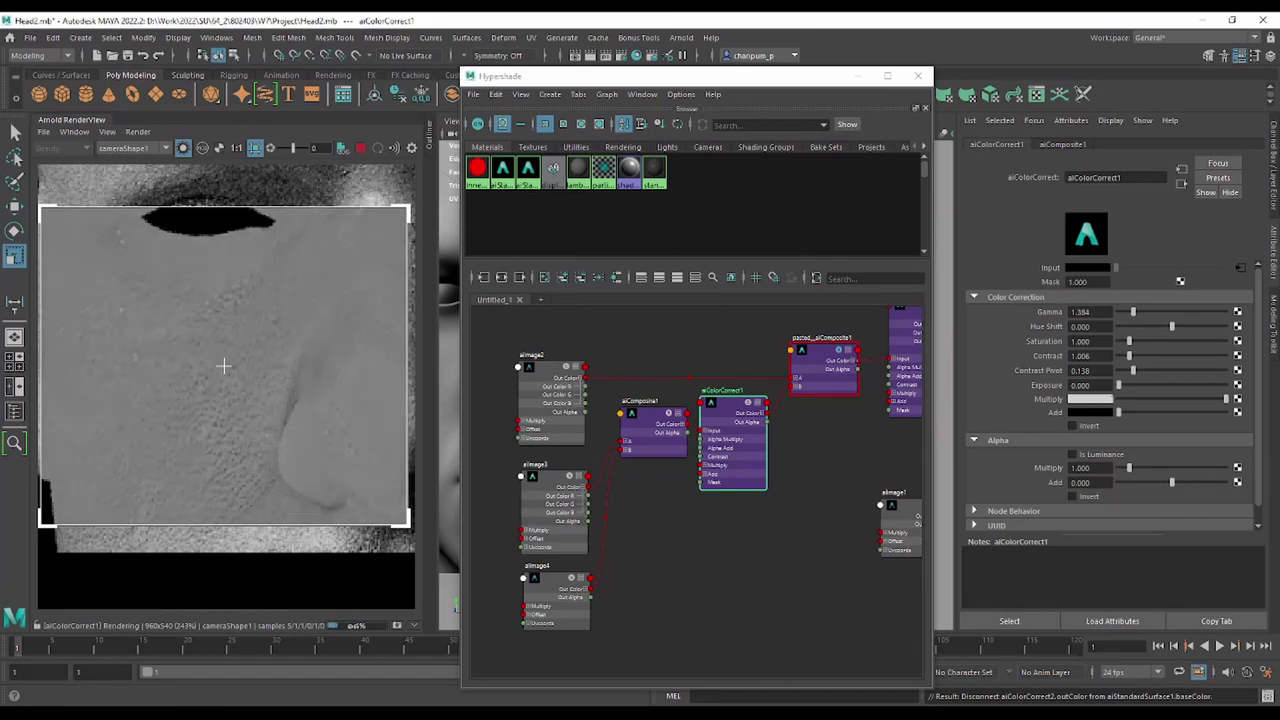
Inspect the aiImage3, aiImage4 and pasted_aiComposite1 nodes in the texture network.
alt+middle_drag(700, 593, 720, 545)
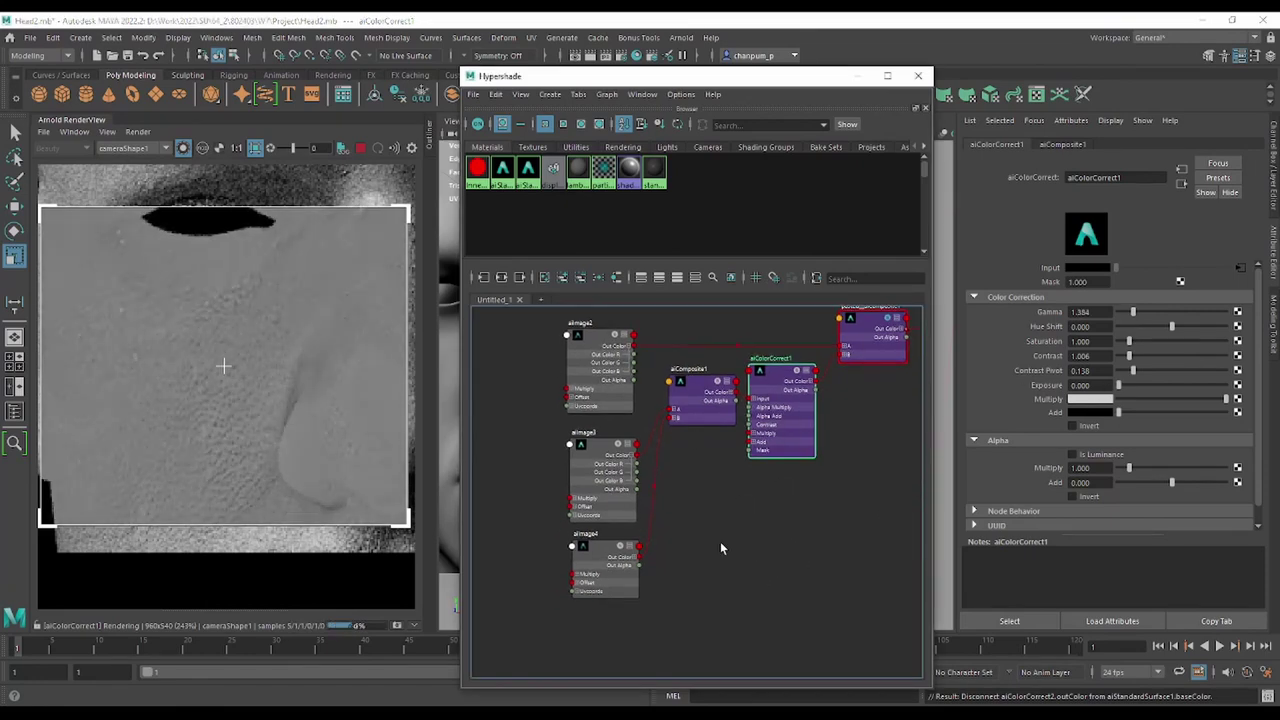
click(603, 453)
click(606, 550)
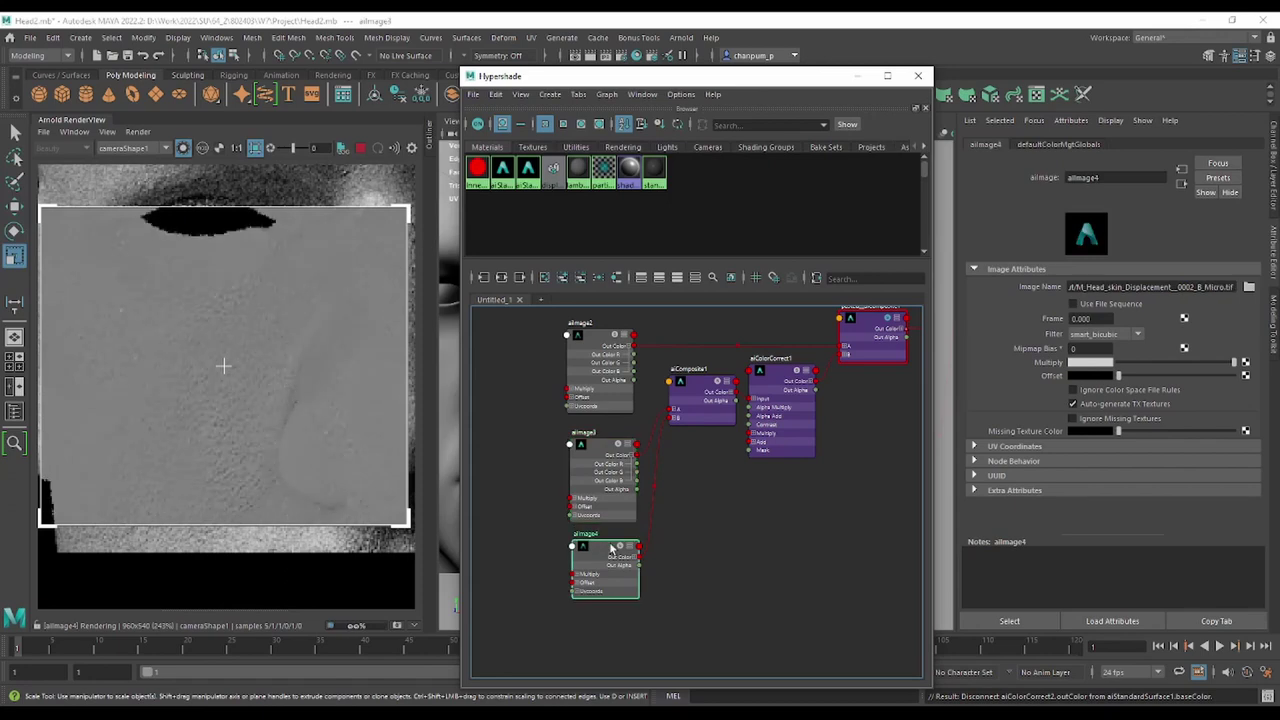
click(787, 383)
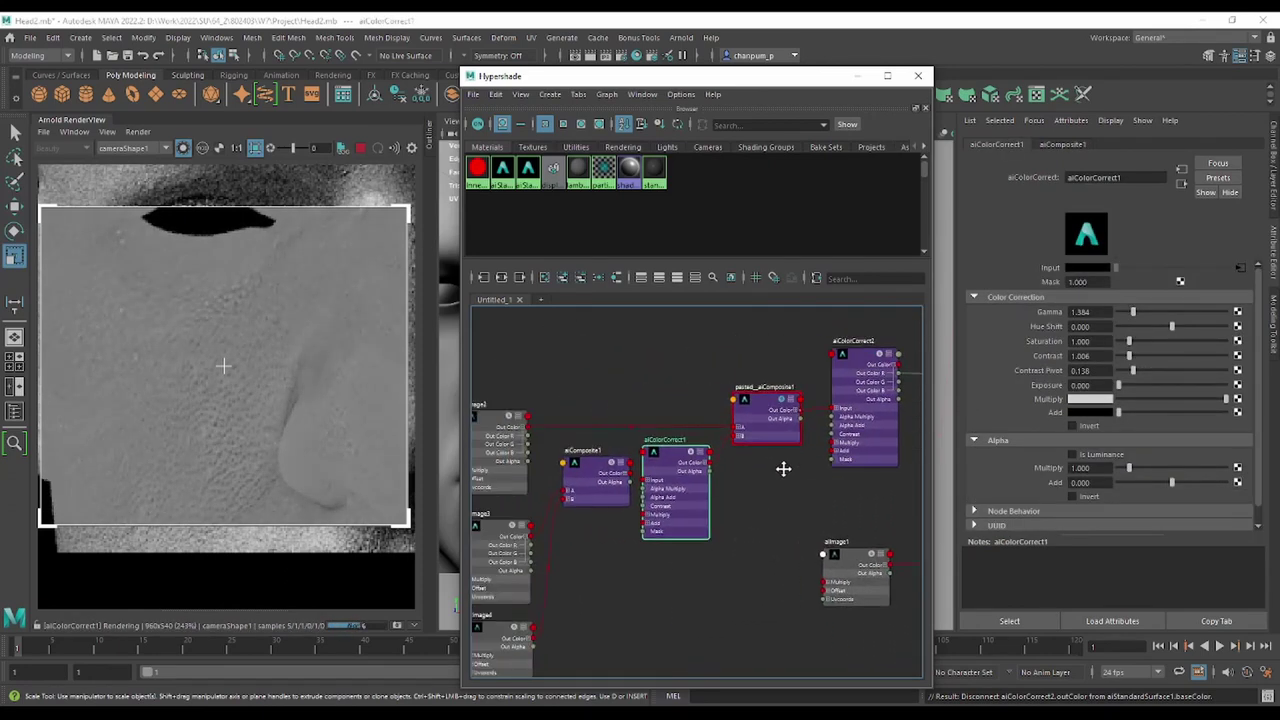
click(746, 420)
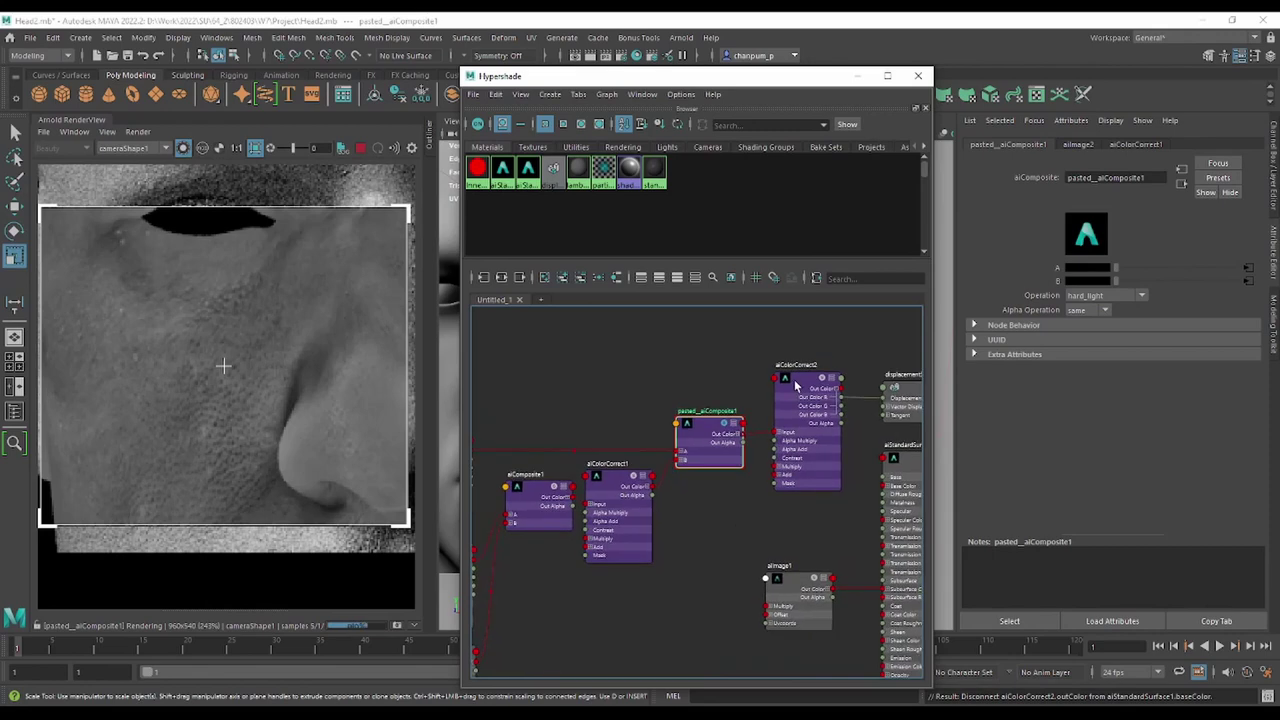
Raise aiColorCorrect2's contrast and brighten its gamma to 1.698.
click(795, 390)
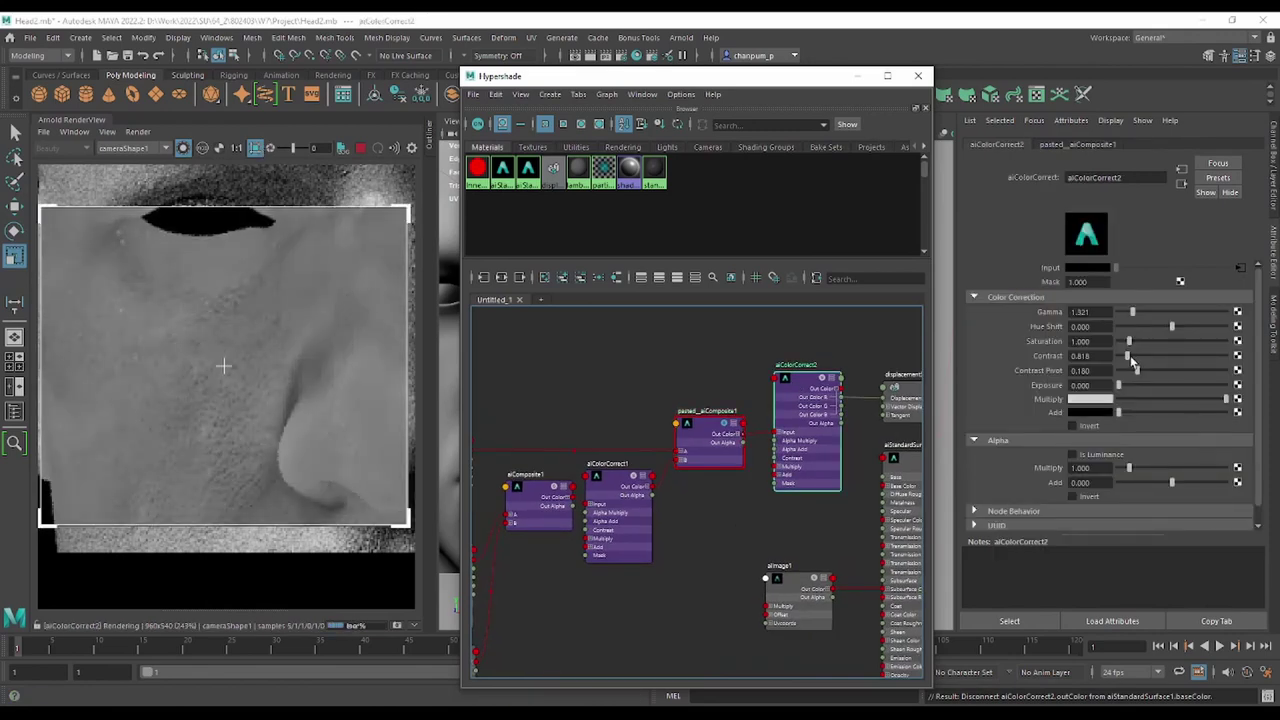
drag(1128, 356, 1138, 358)
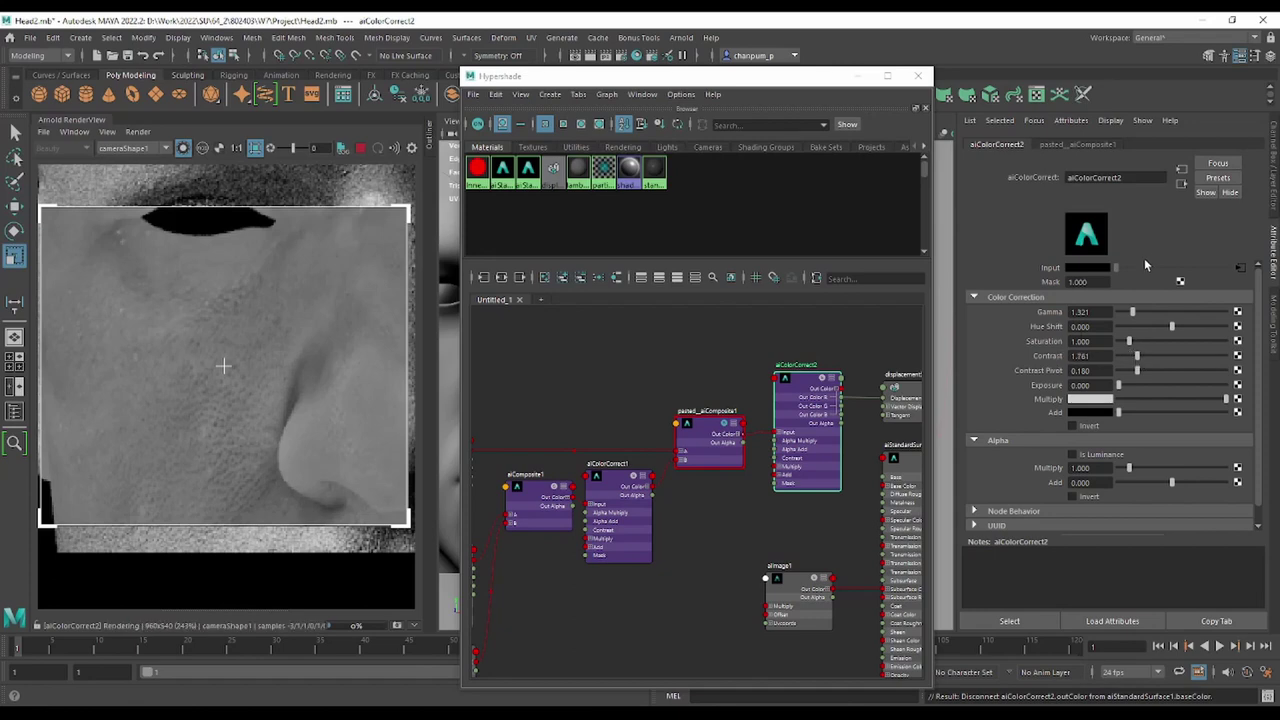
drag(1132, 312, 1138, 314)
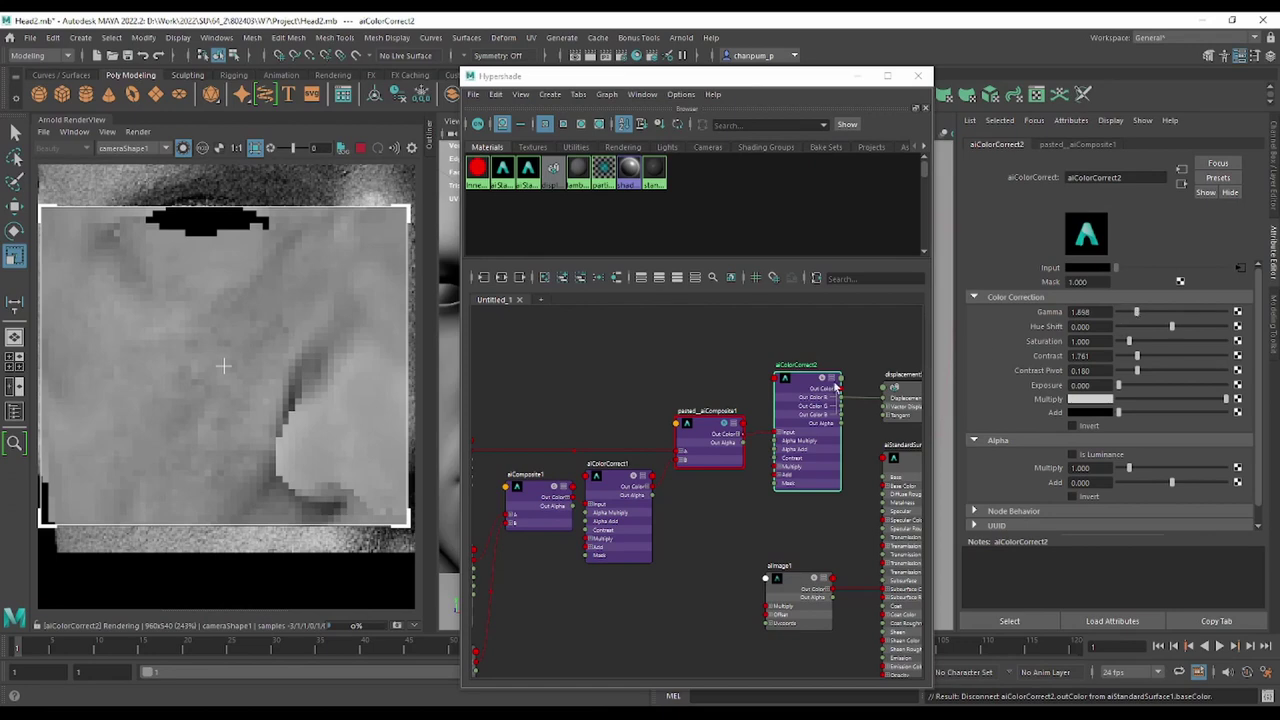
scroll(300, 290, down, 2)
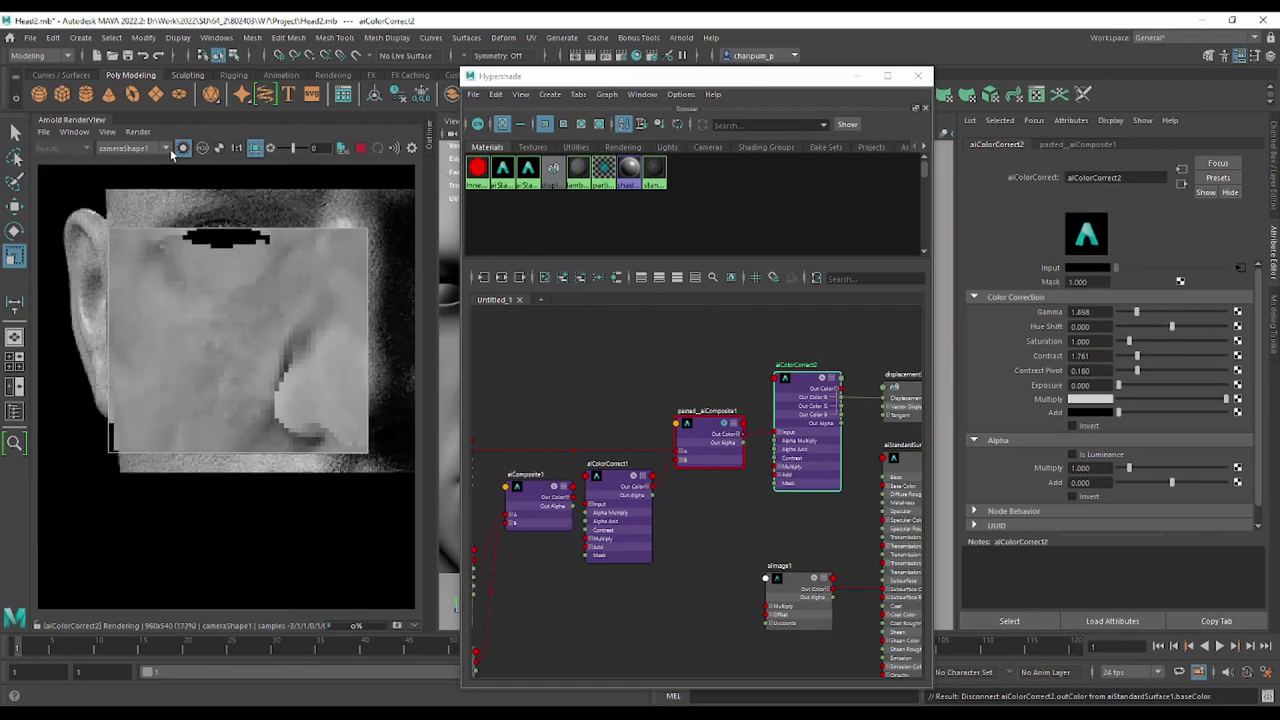
scroll(237, 366, up, 2)
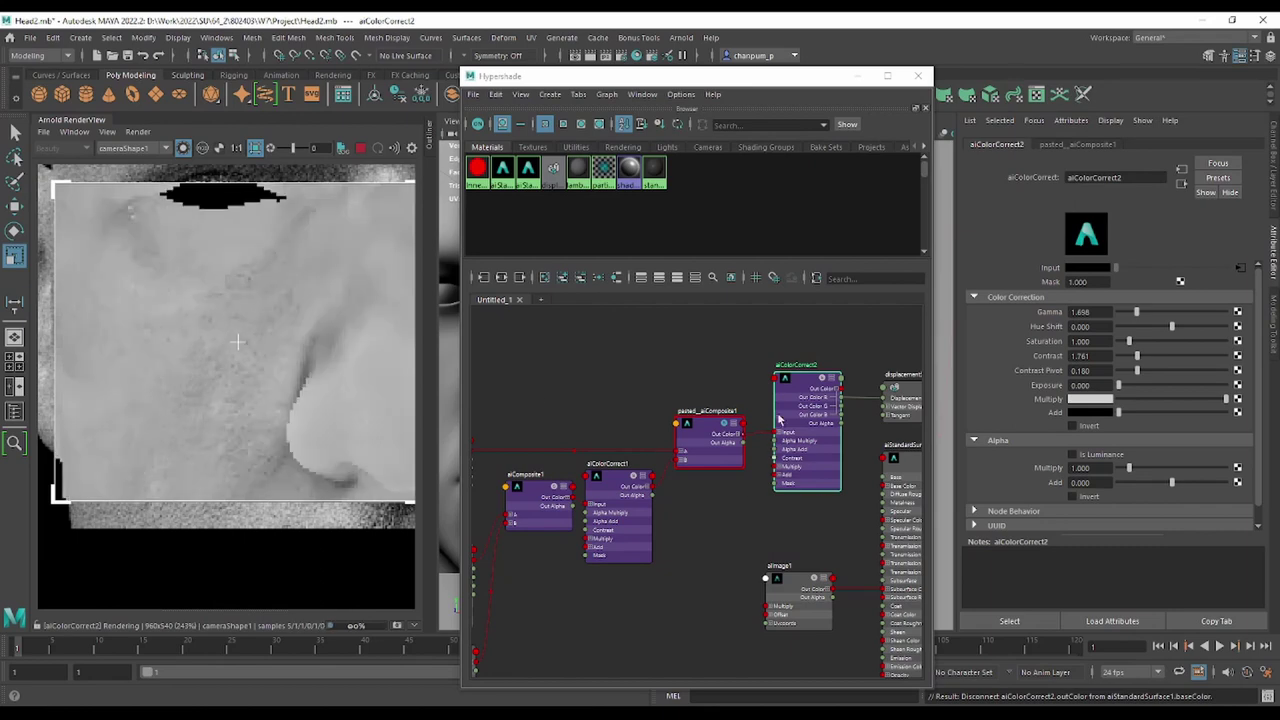
Set aiColorCorrect2 contrast to 1.132 and preview its output alone in the render.
click(183, 147)
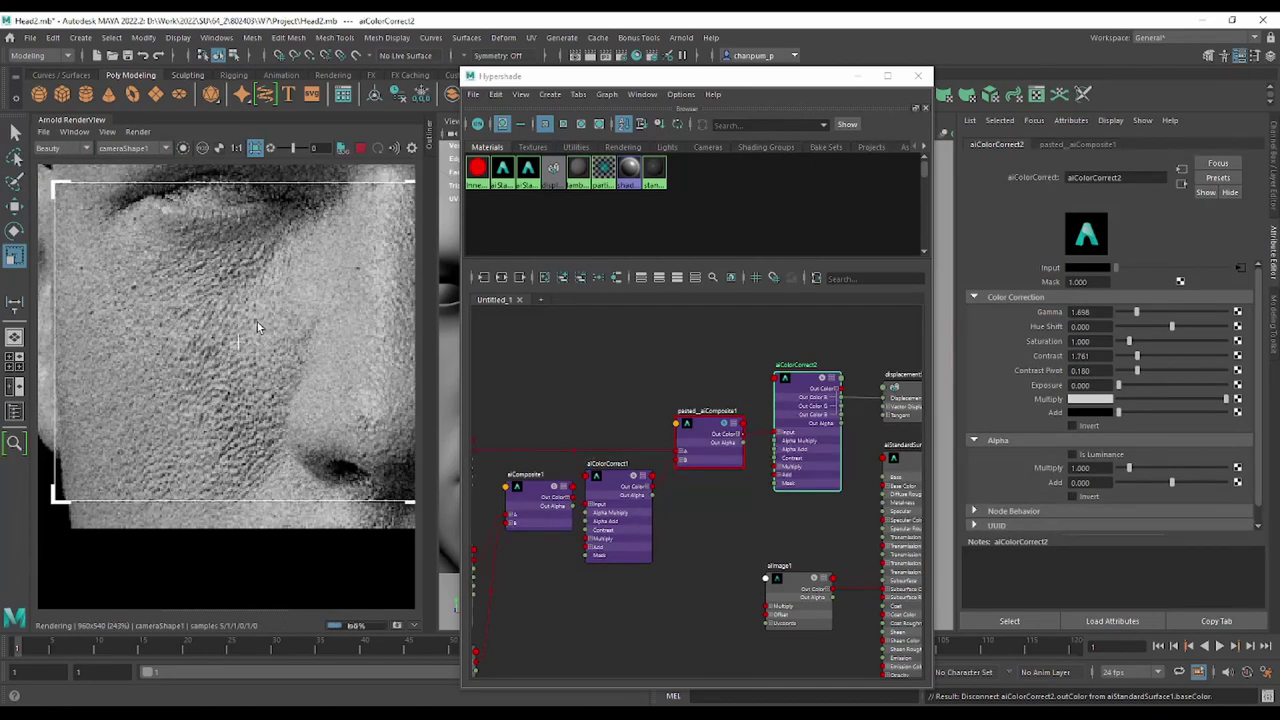
scroll(271, 338, down, 2)
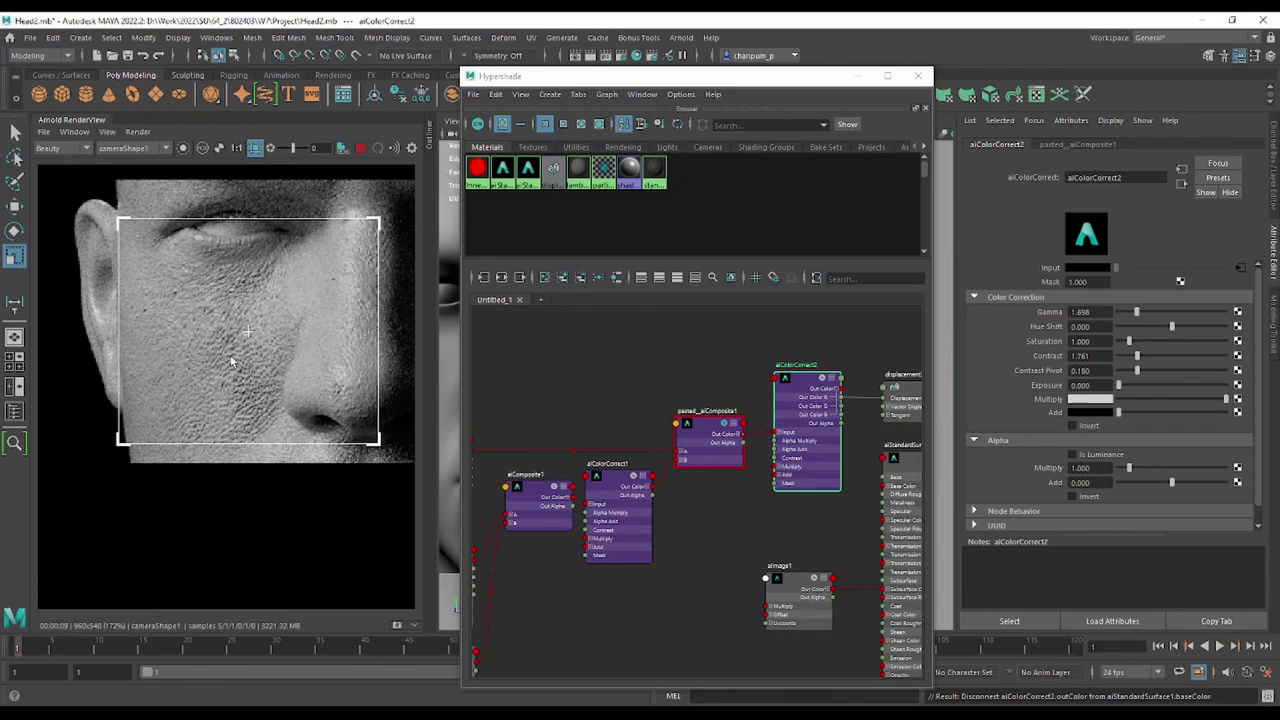
scroll(229, 356, down, 2)
scroll(230, 362, up, 2)
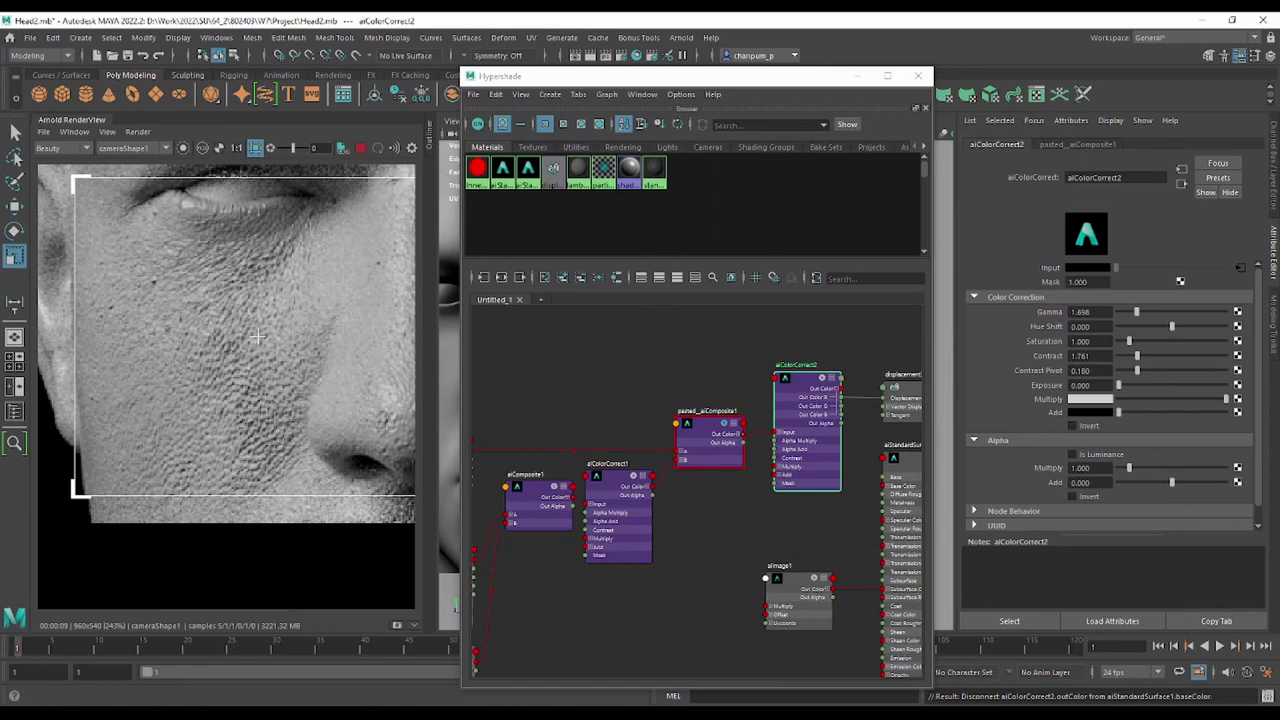
click(1129, 356)
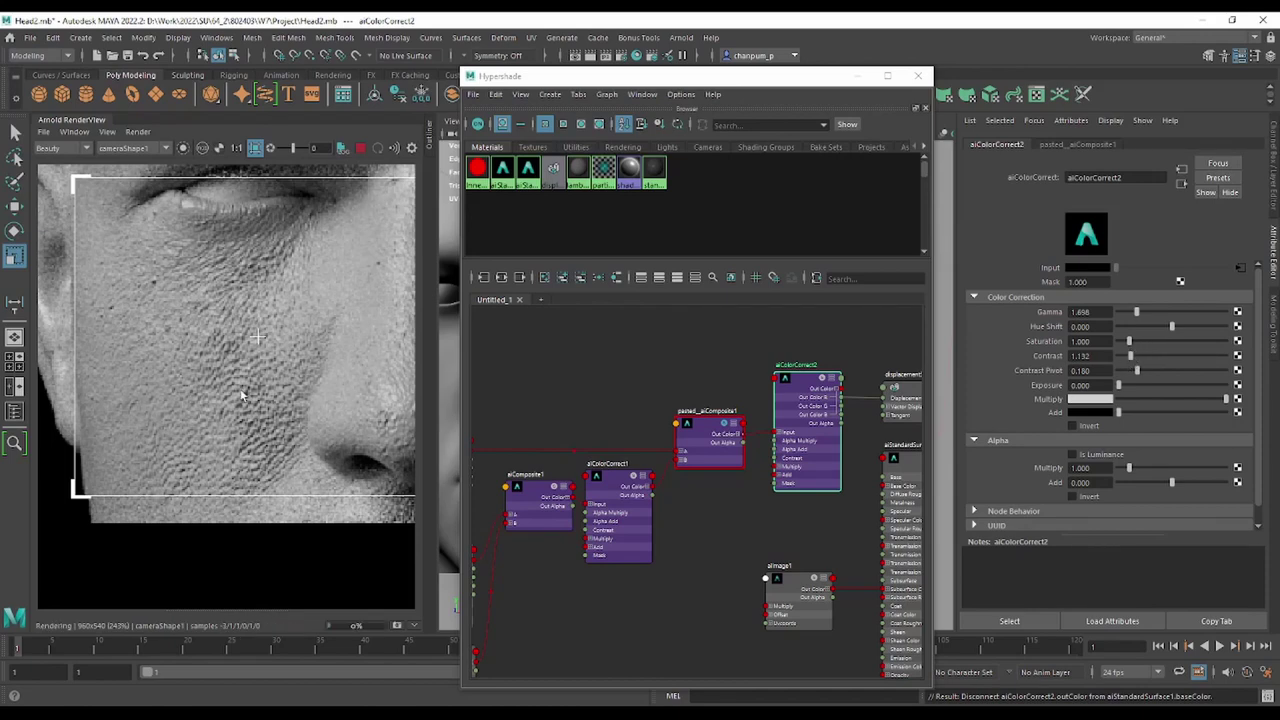
click(182, 148)
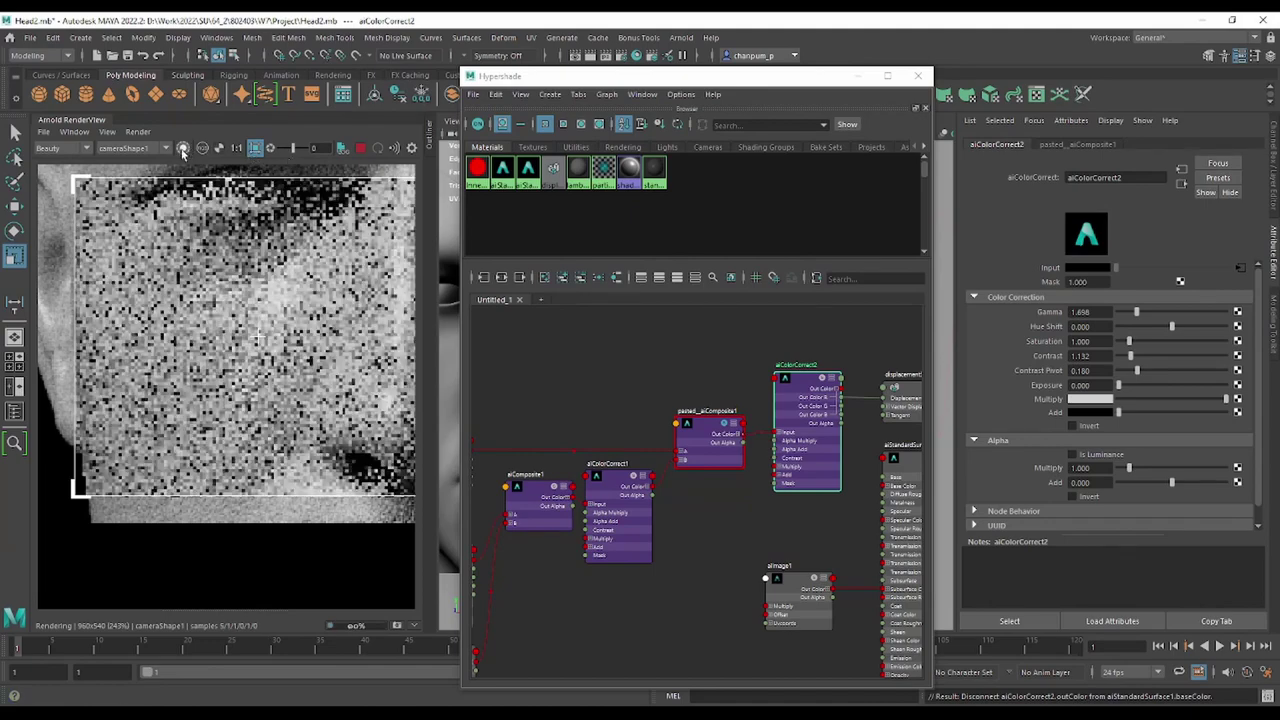
click(186, 150)
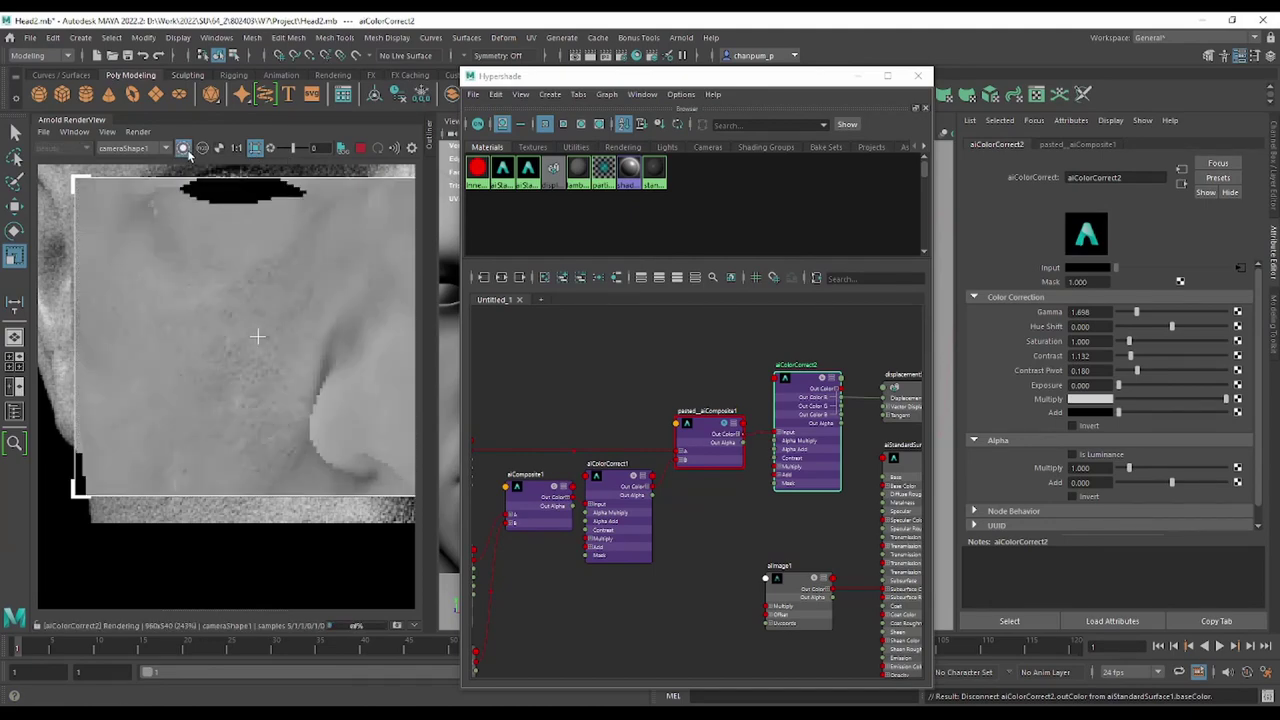
Raise aiColorCorrect2 contrast stepwise through 1.195 and 1.447 to 1.635.
middle_drag(306, 274, 304, 294)
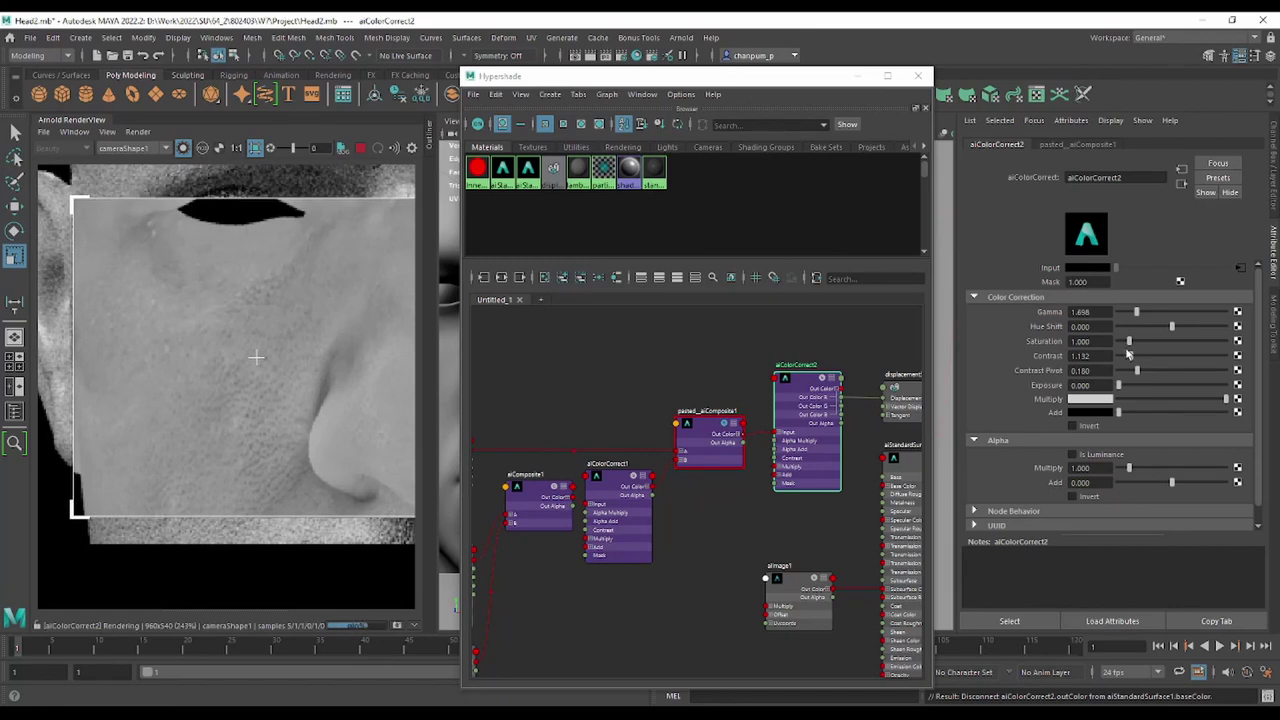
drag(1127, 354, 1134, 366)
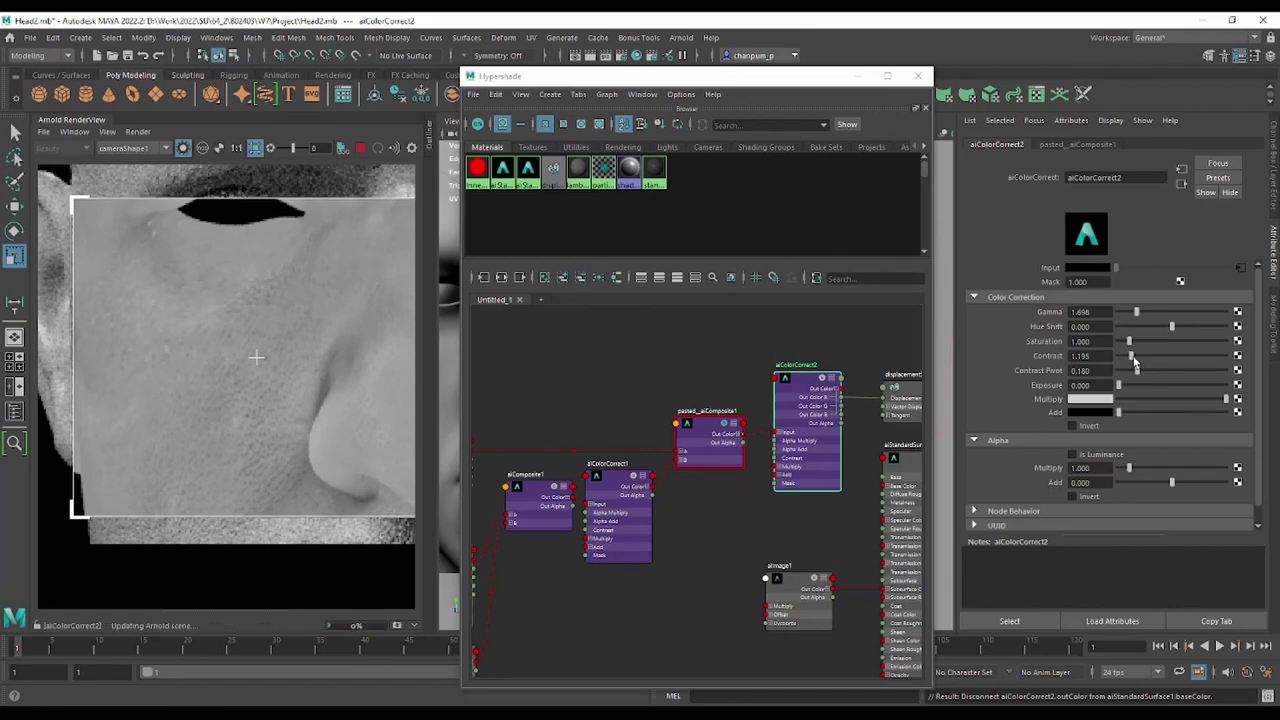
drag(1134, 365, 1135, 366)
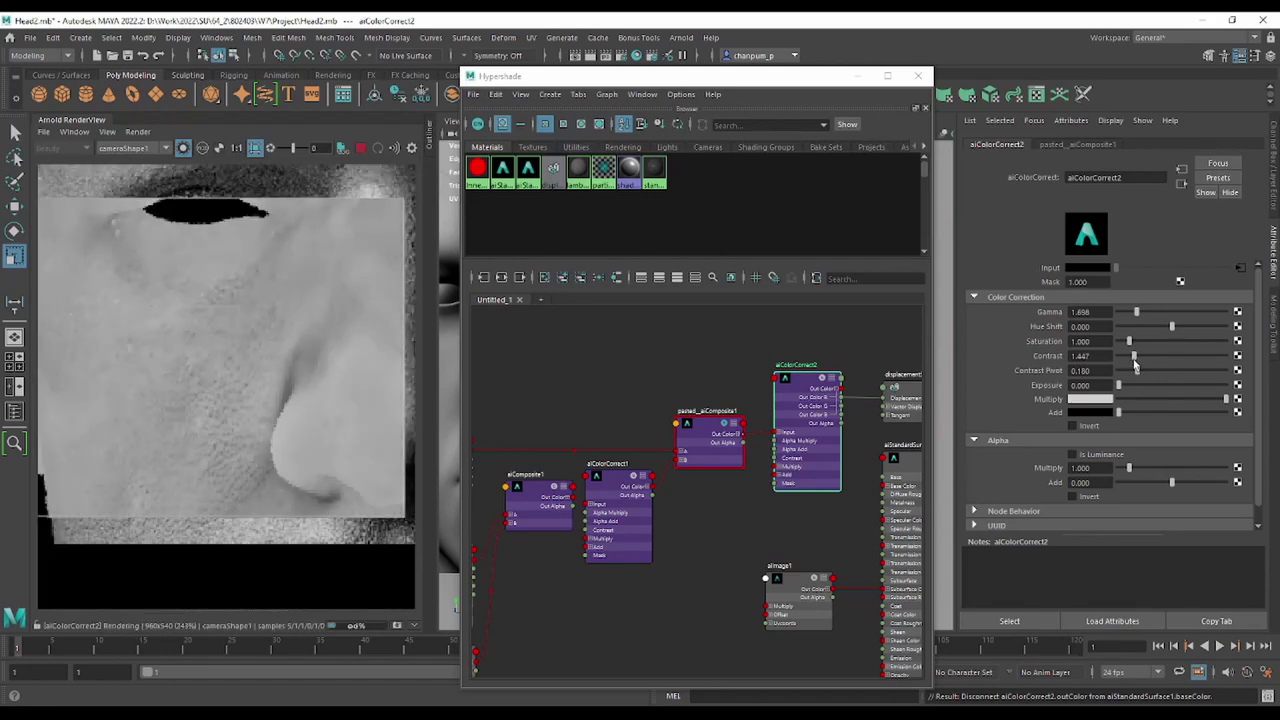
drag(1134, 358, 1136, 364)
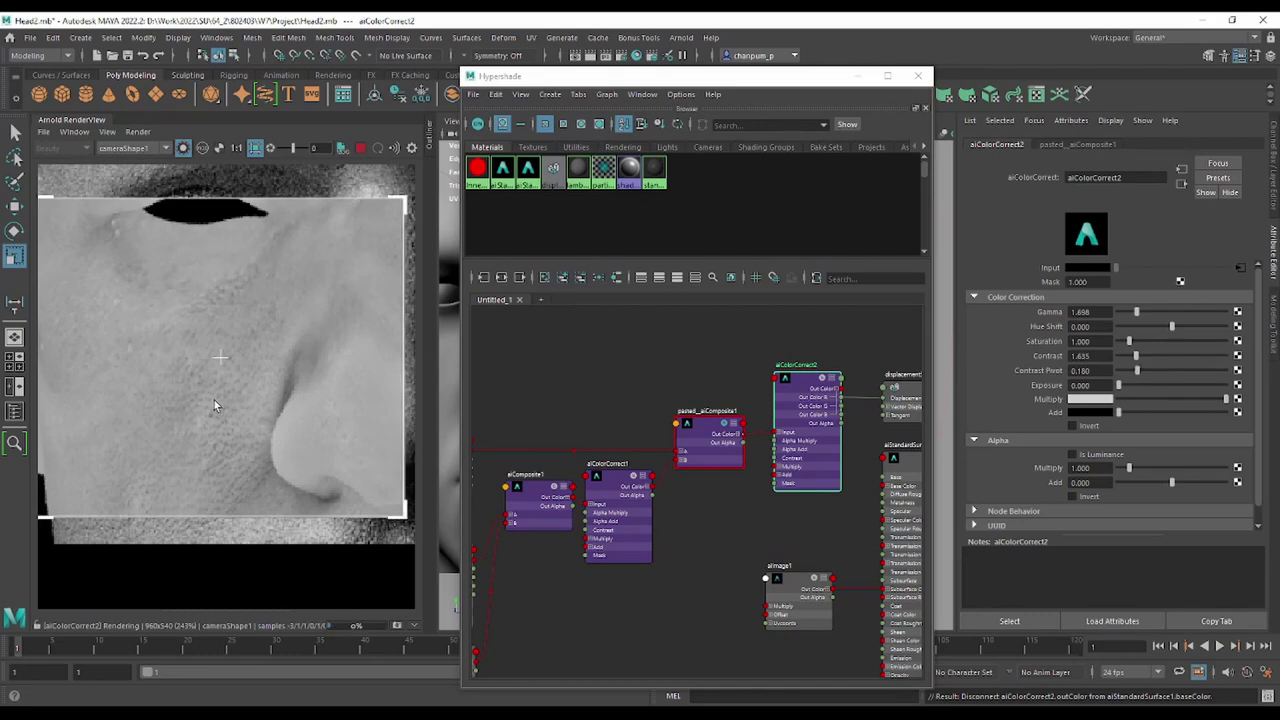
scroll(252, 376, down, 2)
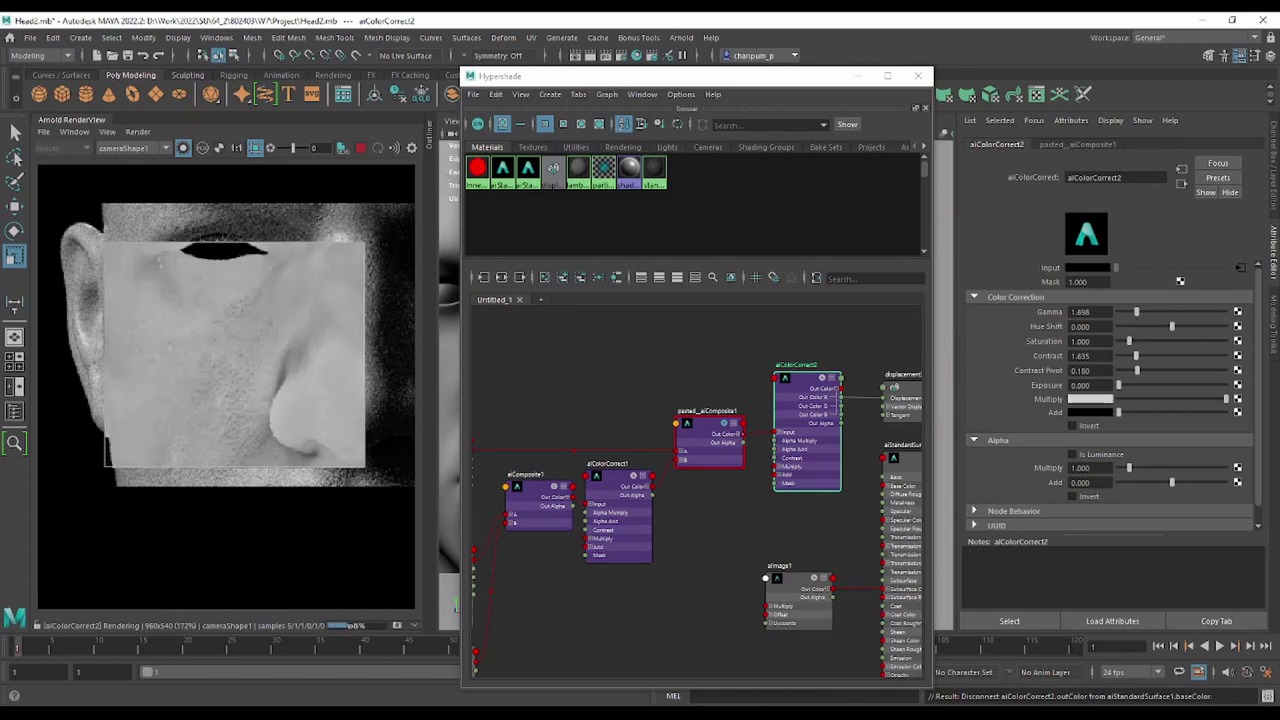
scroll(284, 296, down, 2)
scroll(170, 250, up, 1)
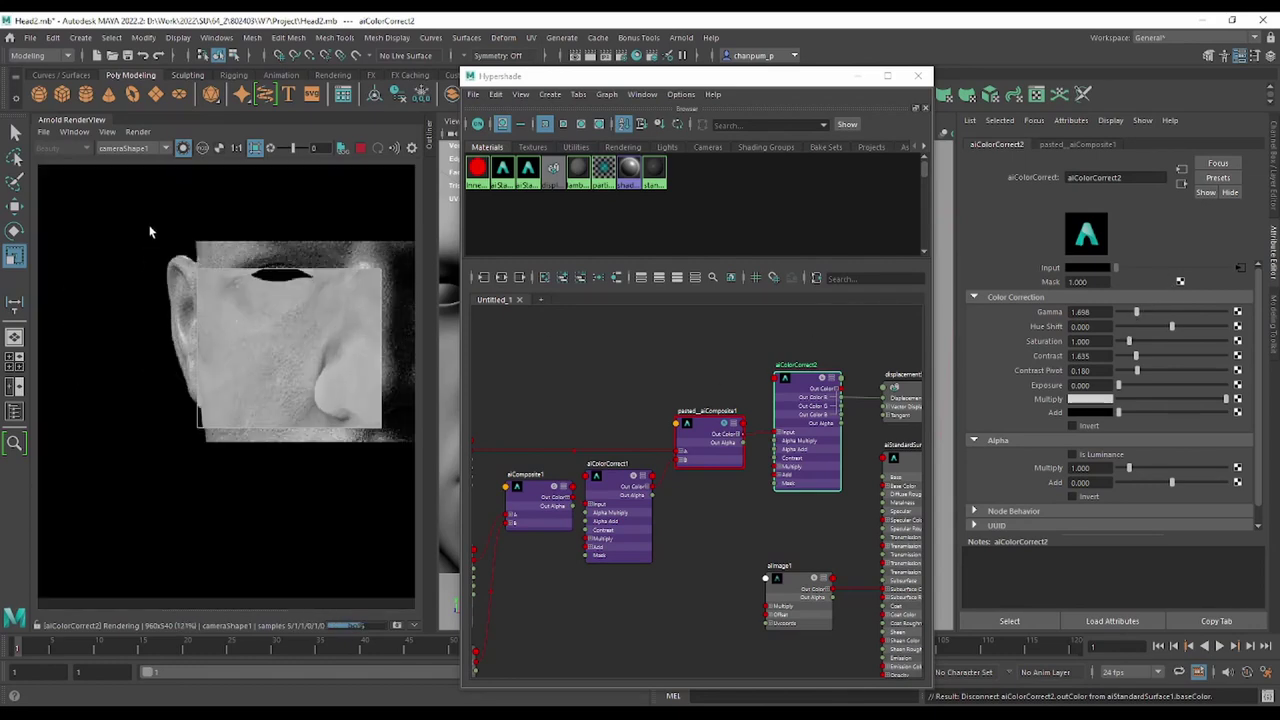
Limit rendering to a region over the lips and render the full shader, not the isolated node.
drag(155, 233, 400, 516)
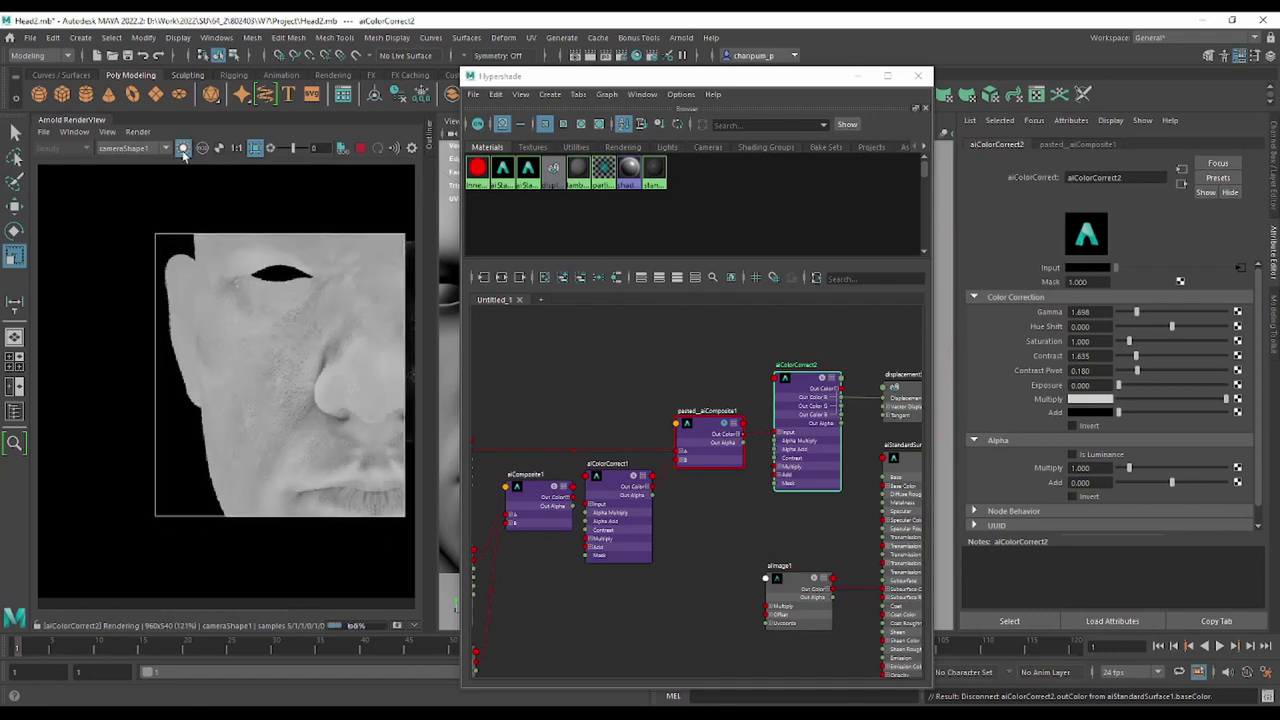
middle_drag(360, 450, 296, 350)
scroll(296, 350, up, 1)
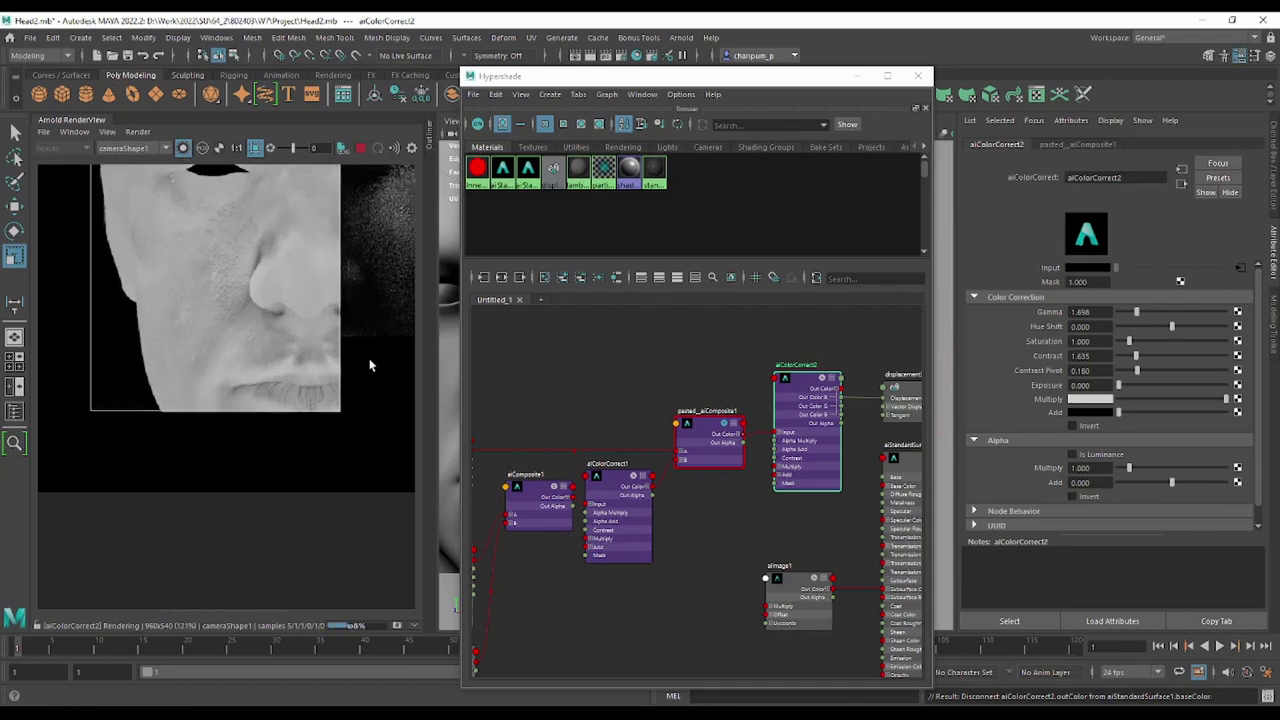
drag(376, 362, 200, 443)
scroll(272, 392, up, 2)
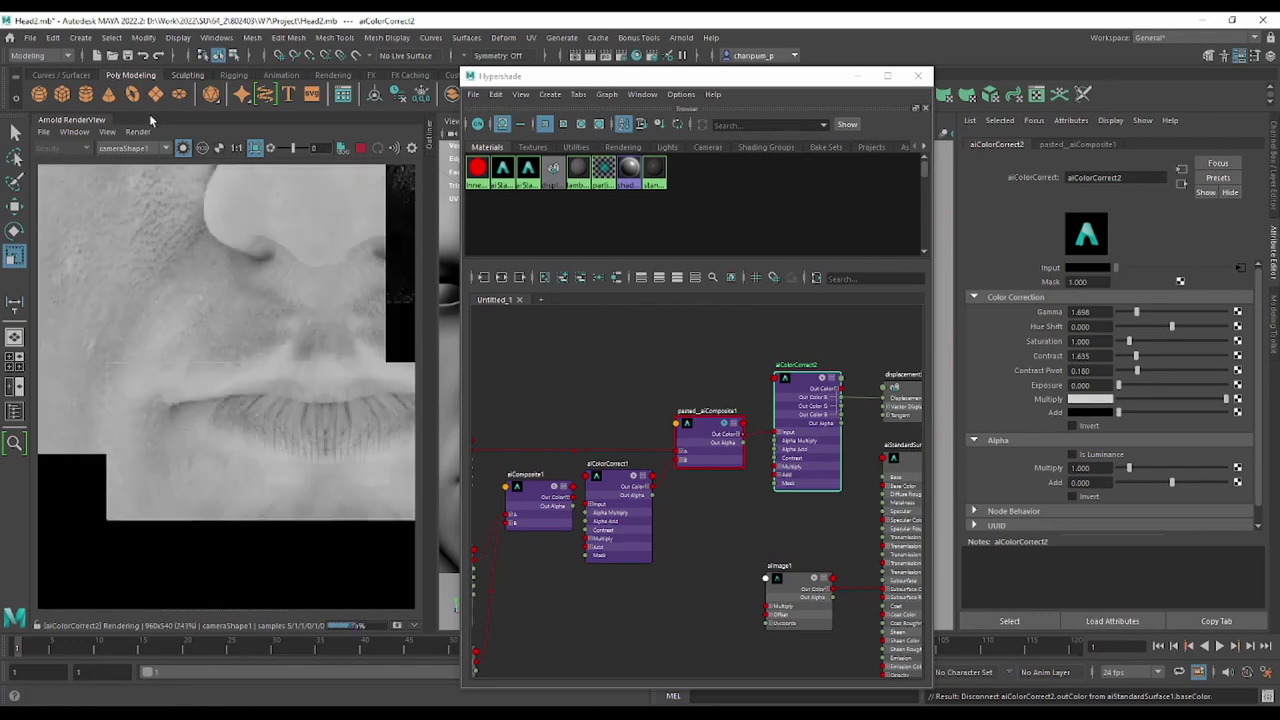
click(182, 148)
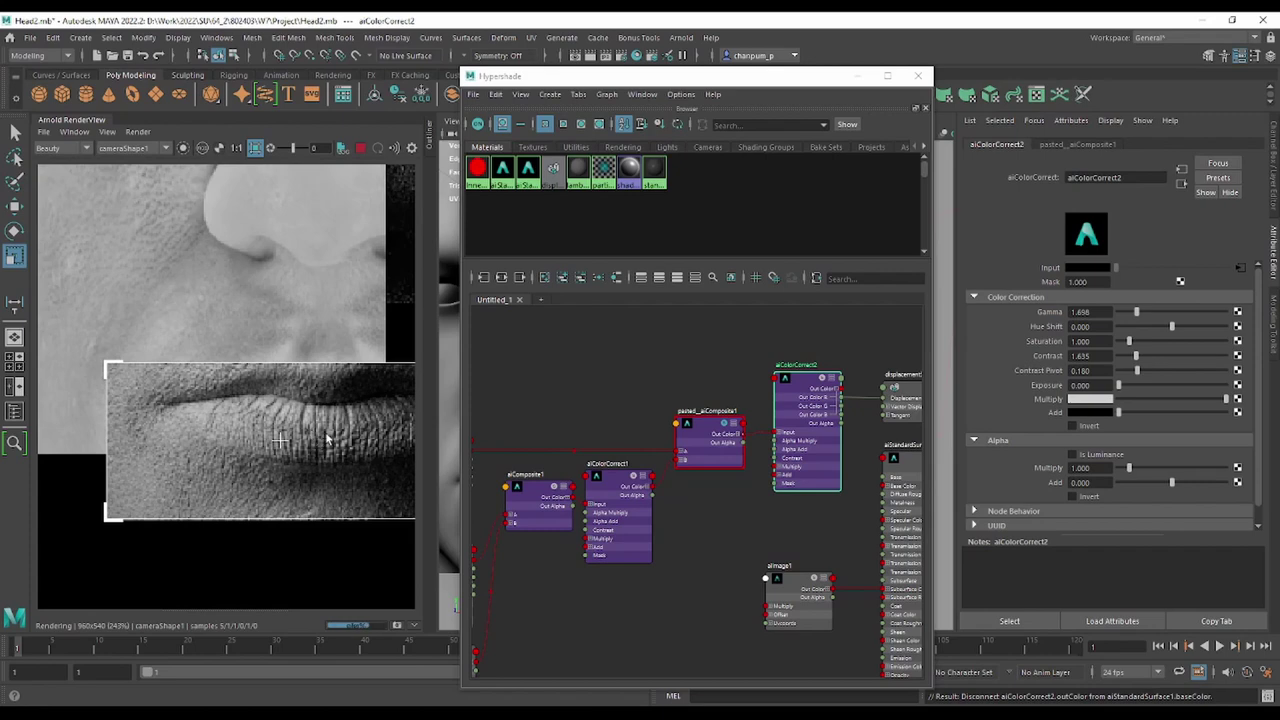
Lower aiColorCorrect2 contrast to 0.692.
scroll(310, 436, up, 1)
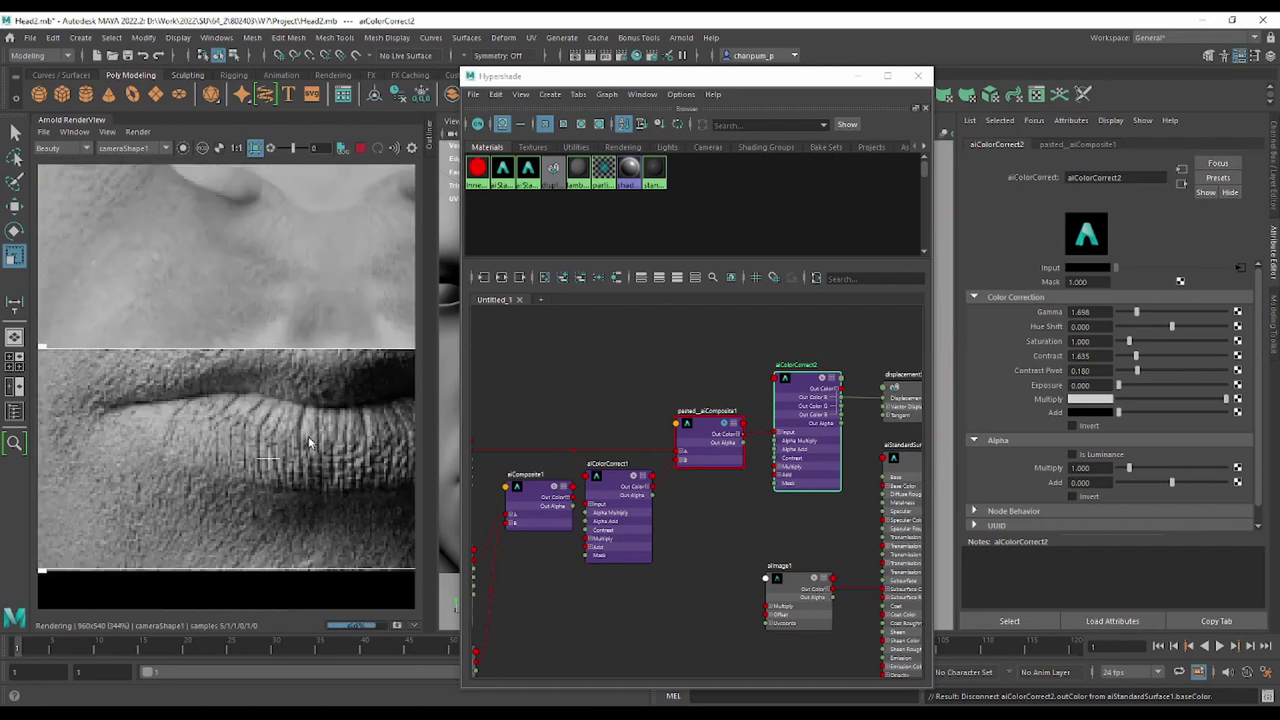
click(1126, 356)
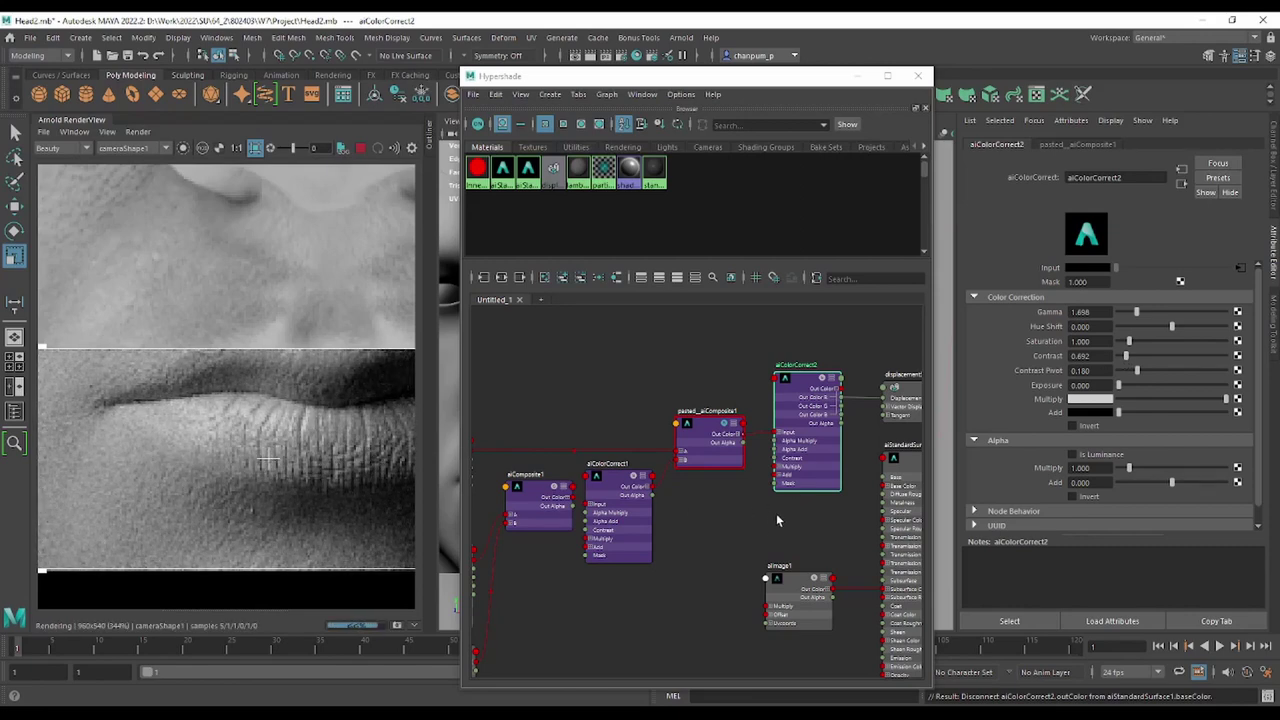
scroll(213, 440, down, 1)
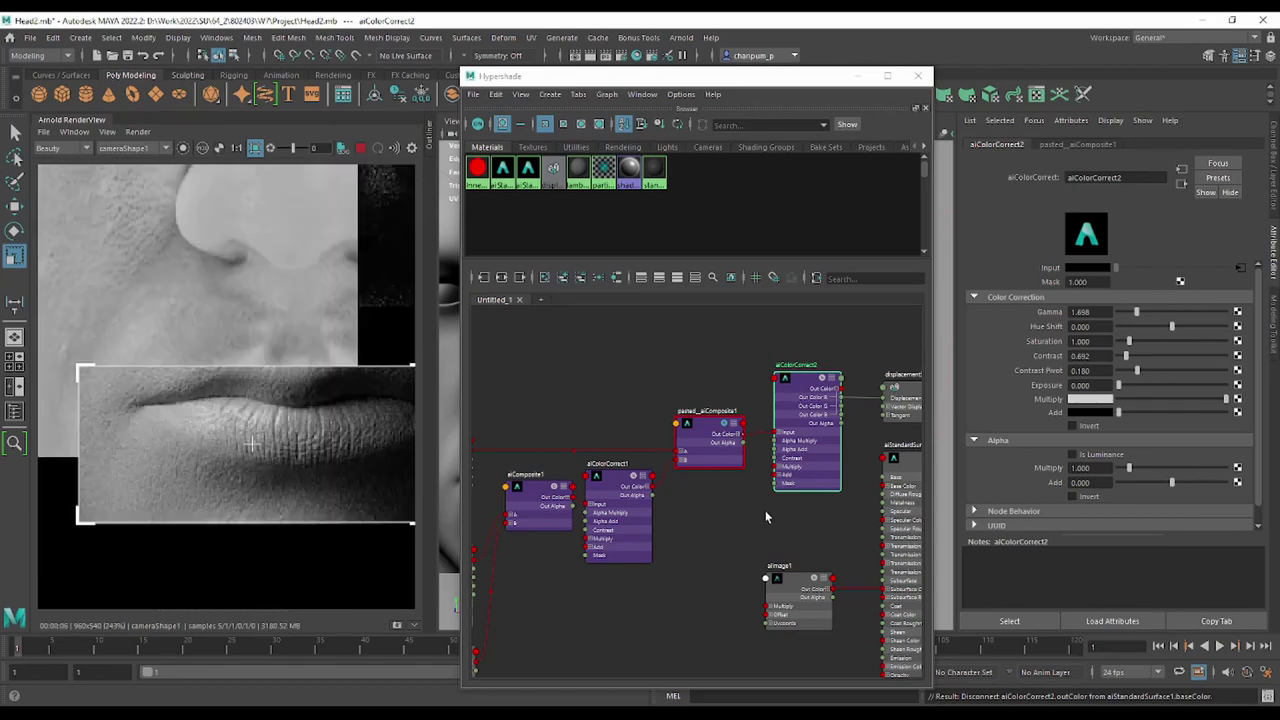
alt+middle_drag(765, 517, 533, 482)
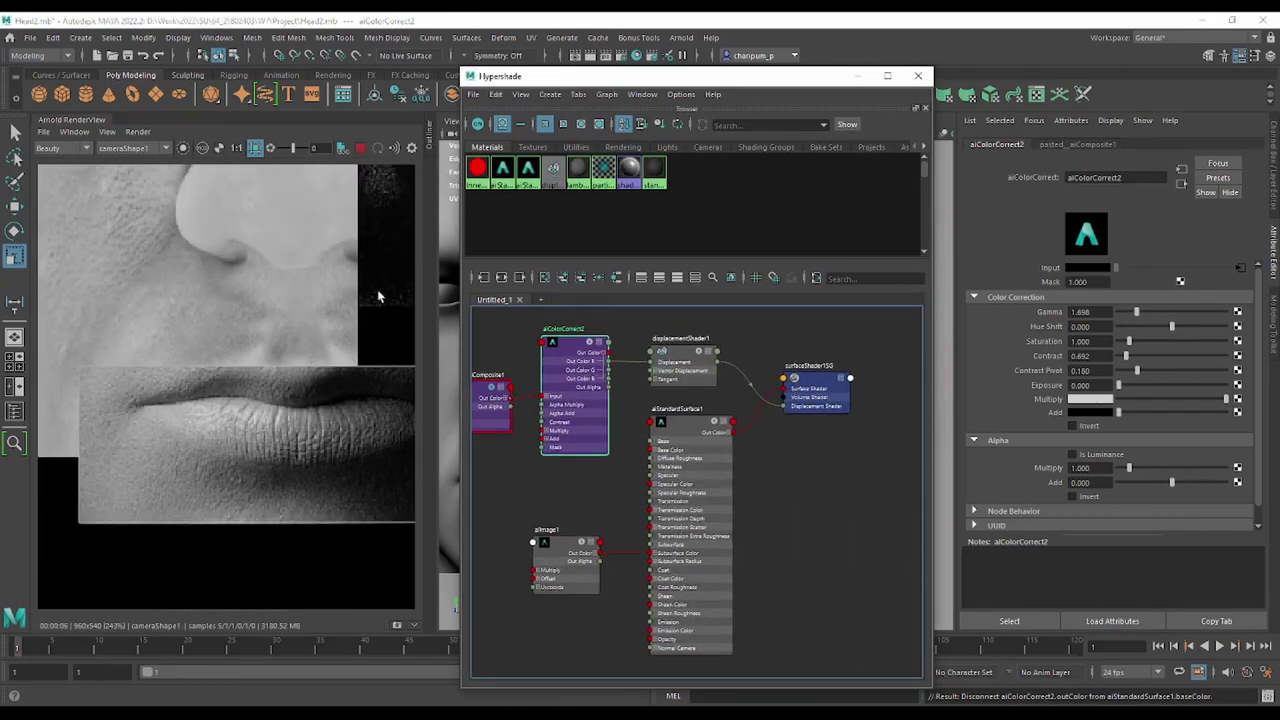
On the head mesh, try displacement heights of 1, 0.01 and 0.08.
click(296, 429)
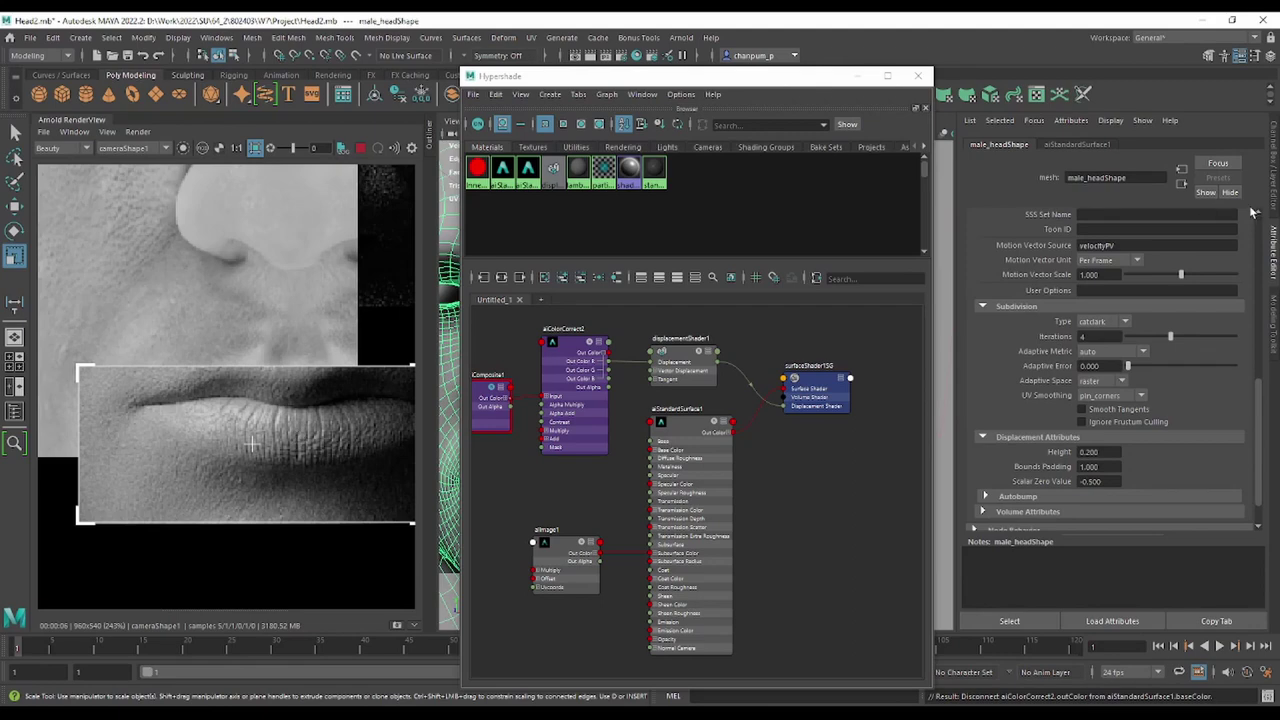
click(1090, 452)
text(1)
key(Return)
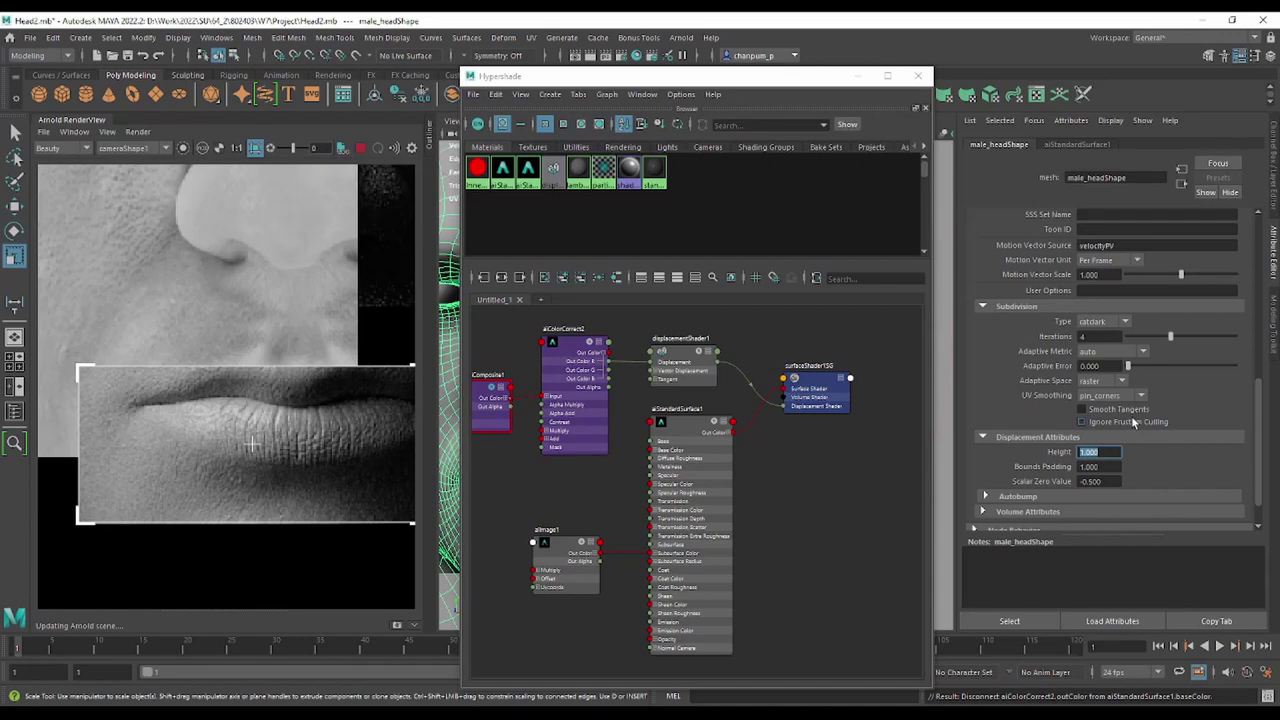
scroll(175, 425, down, 1)
scroll(175, 425, up, 3)
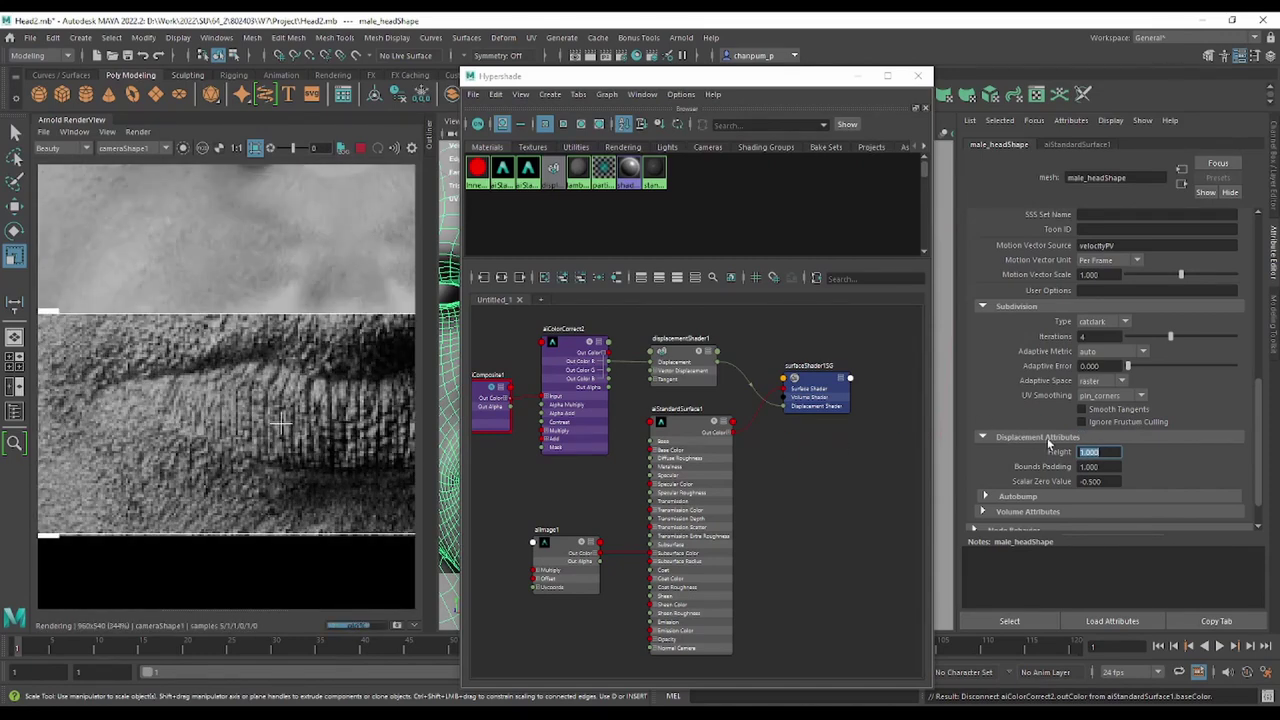
text(0.0)
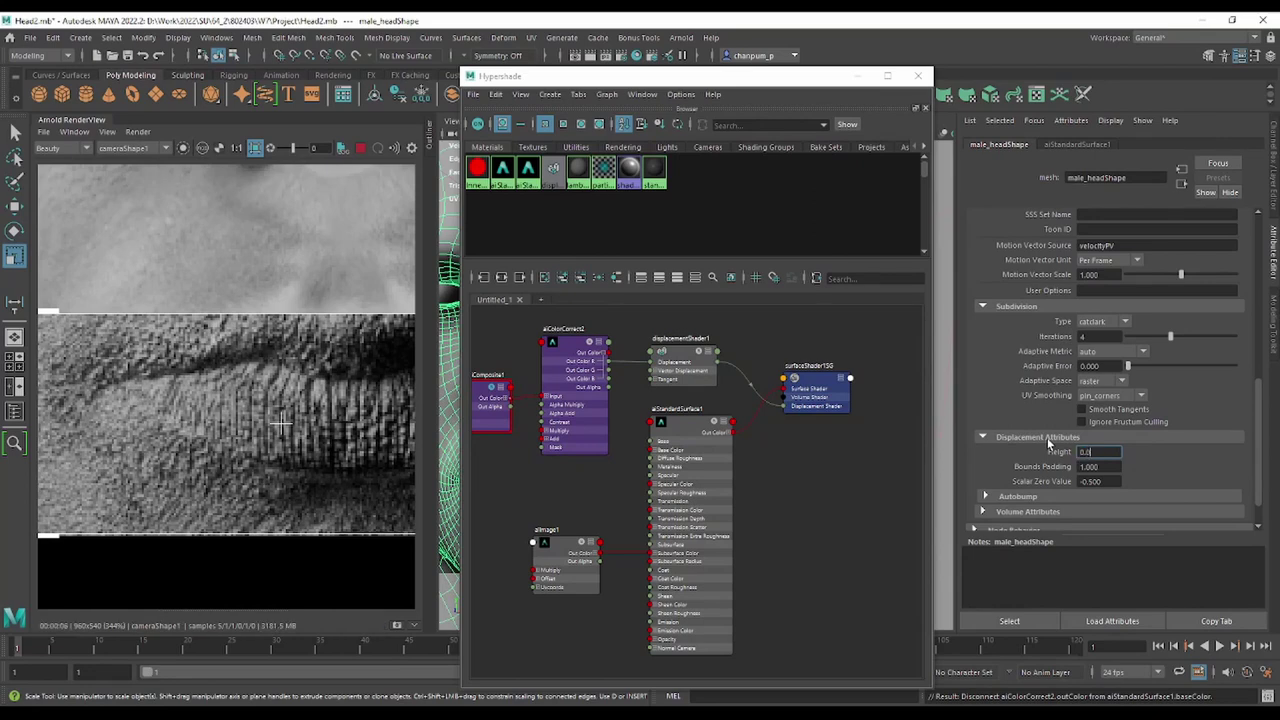
text(1)
key(Return)
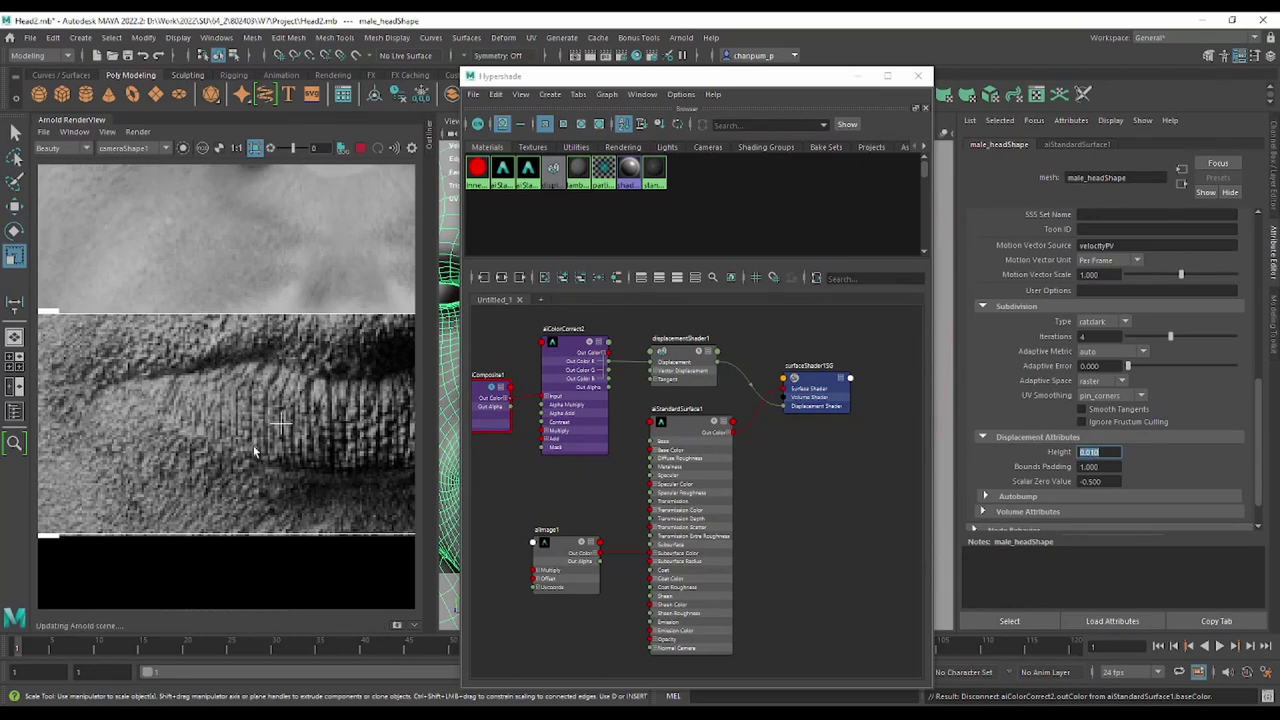
scroll(268, 443, down, 2)
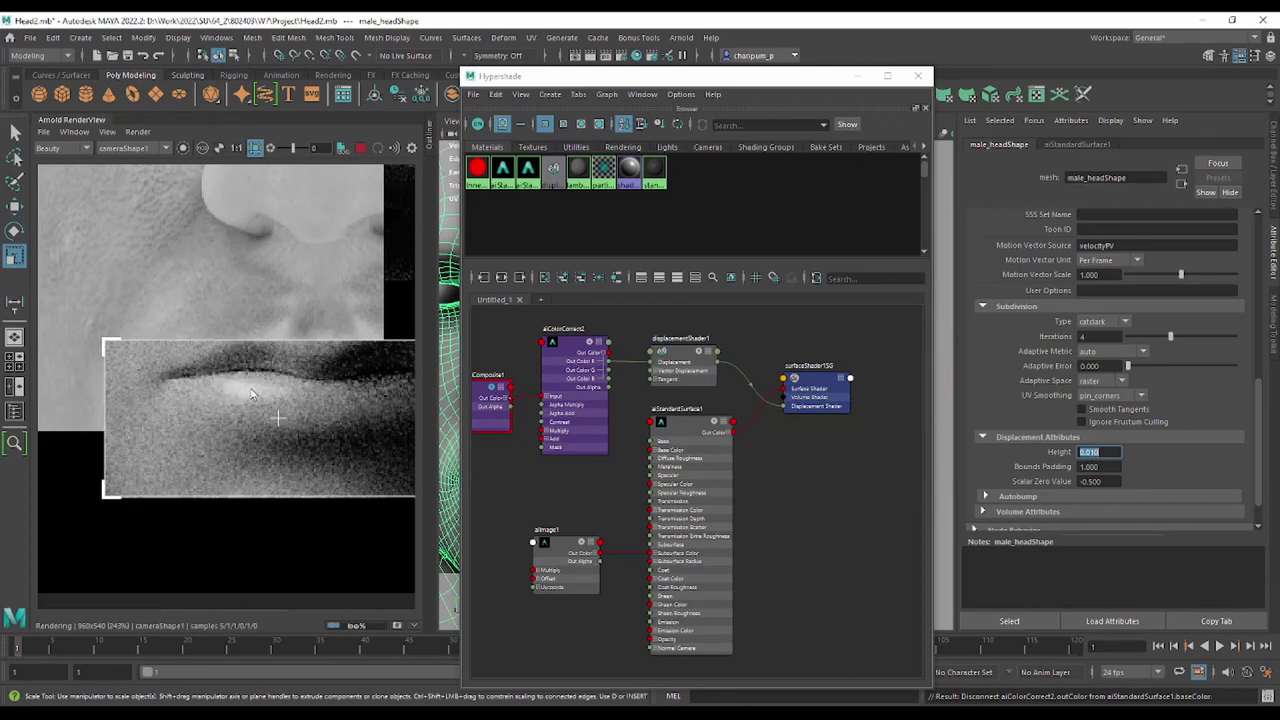
scroll(286, 428, up, 2)
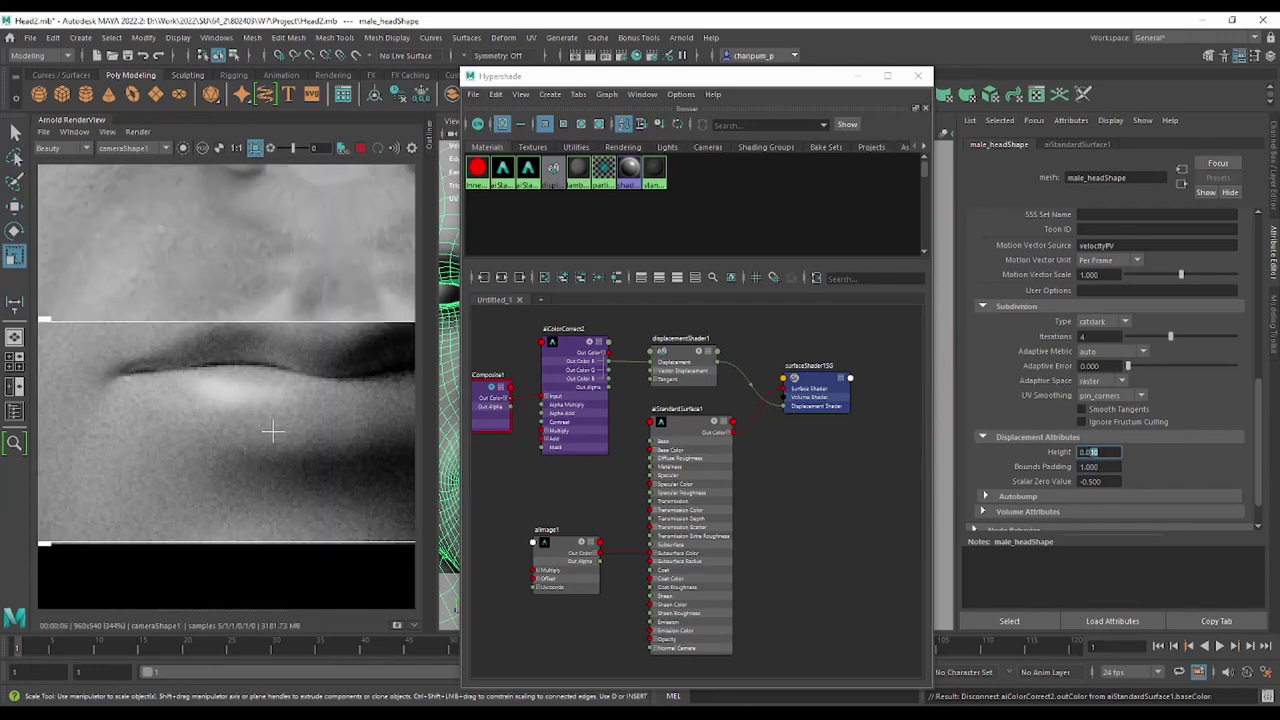
key(Return)
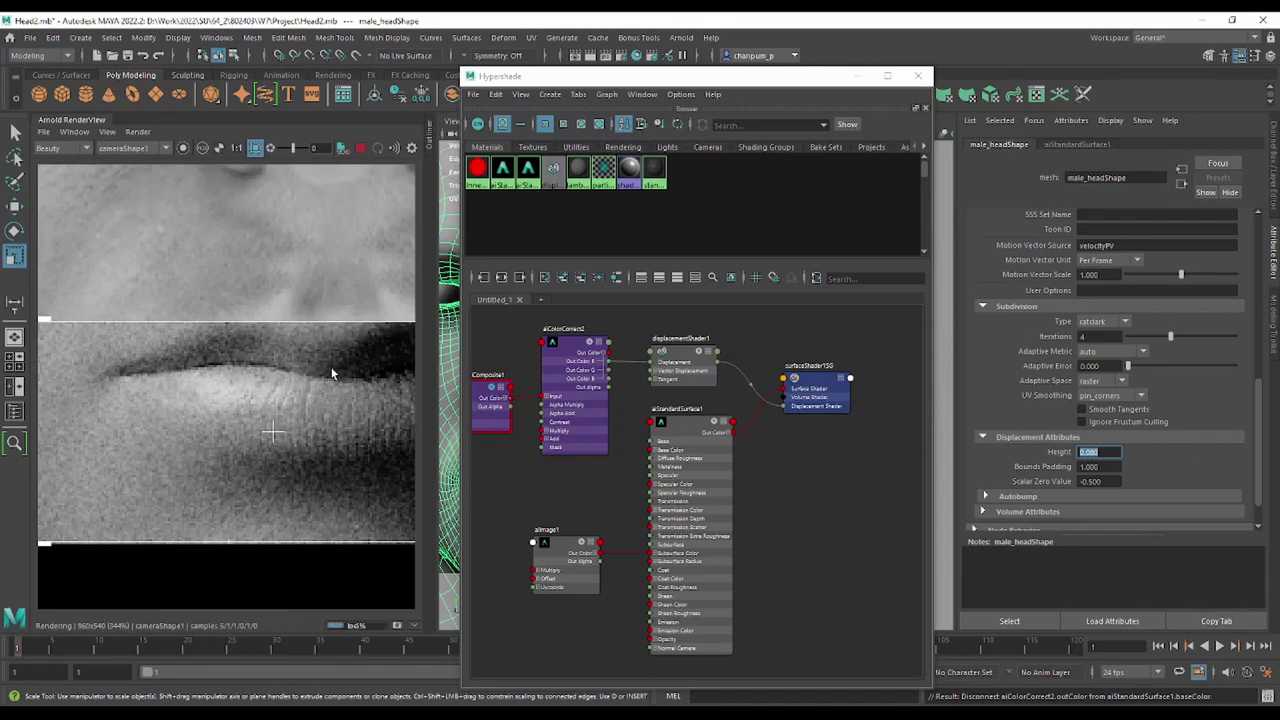
scroll(295, 454, down, 2)
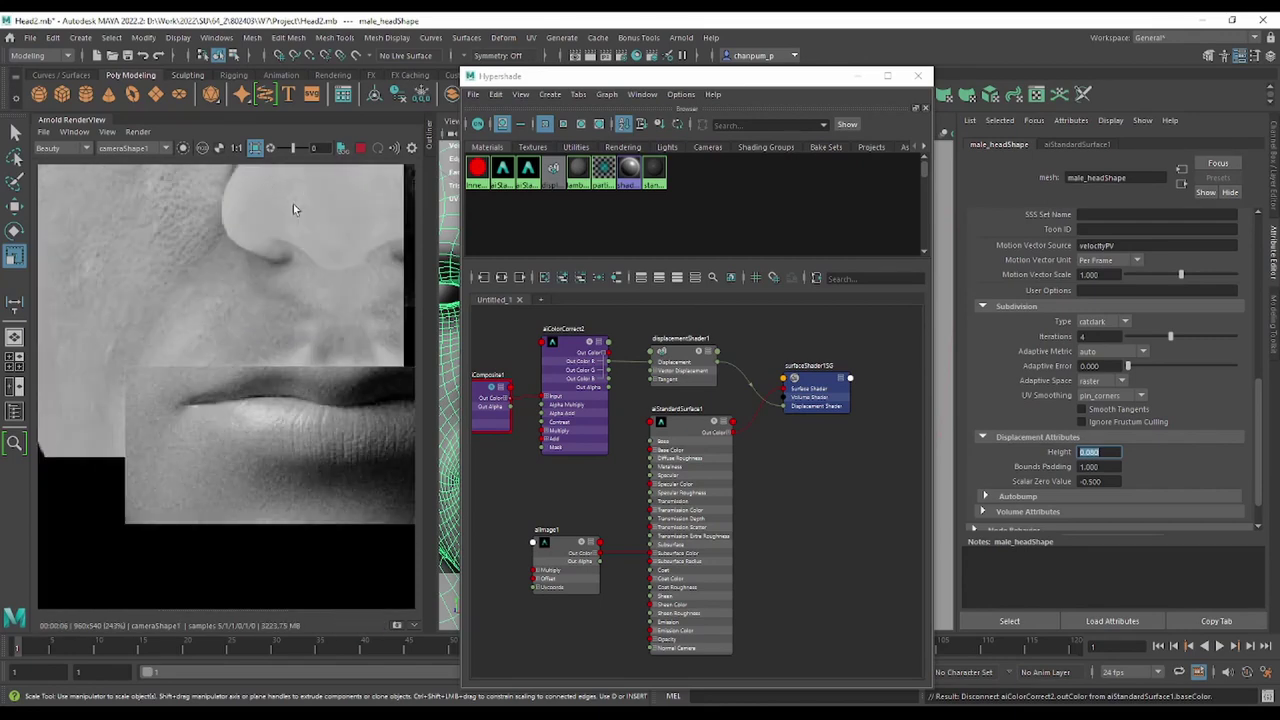
Draw render regions over the nose and lips, then over the cheek.
drag(312, 192, 70, 505)
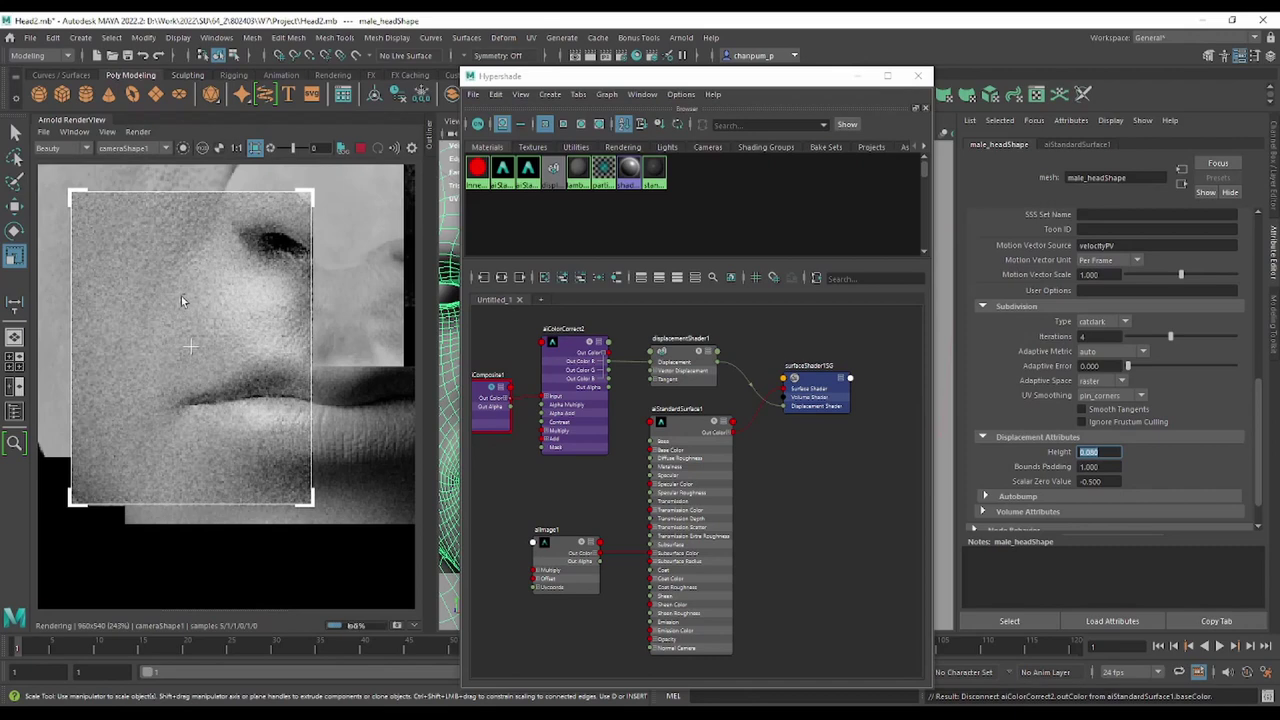
middle_drag(181, 296, 204, 338)
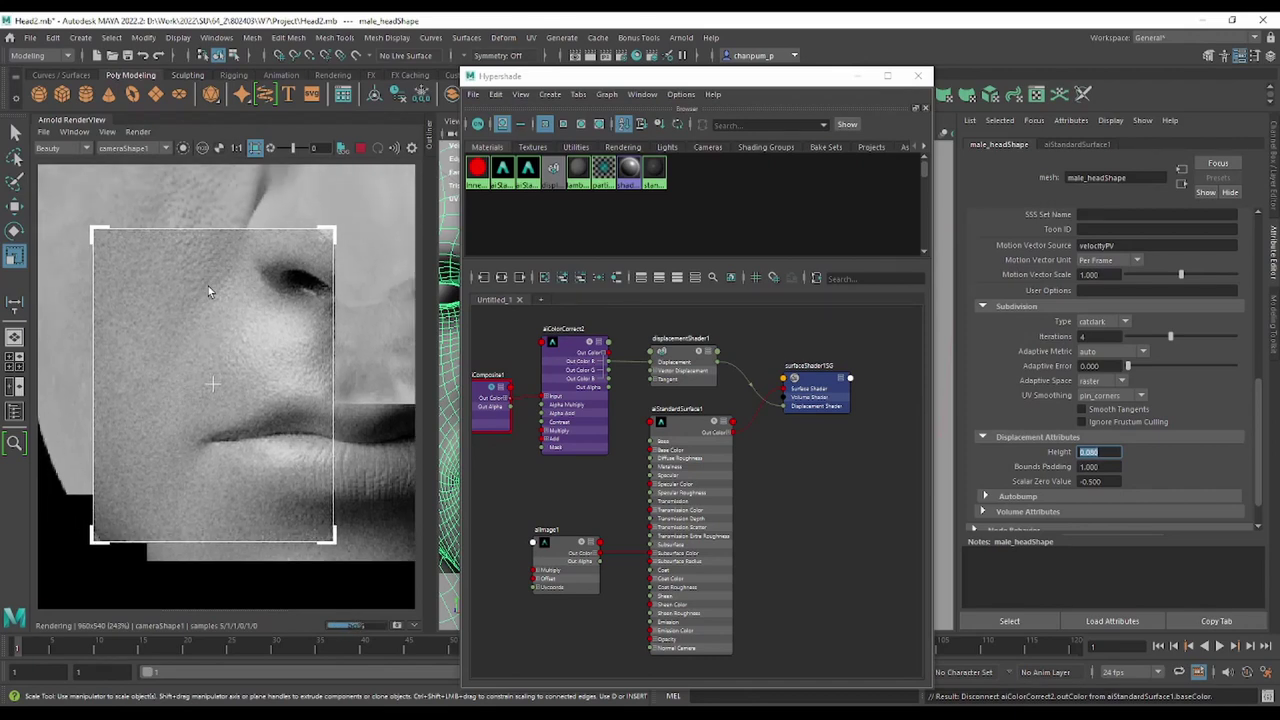
scroll(288, 356, down, 1)
scroll(280, 338, down, 2)
scroll(168, 352, down, 1)
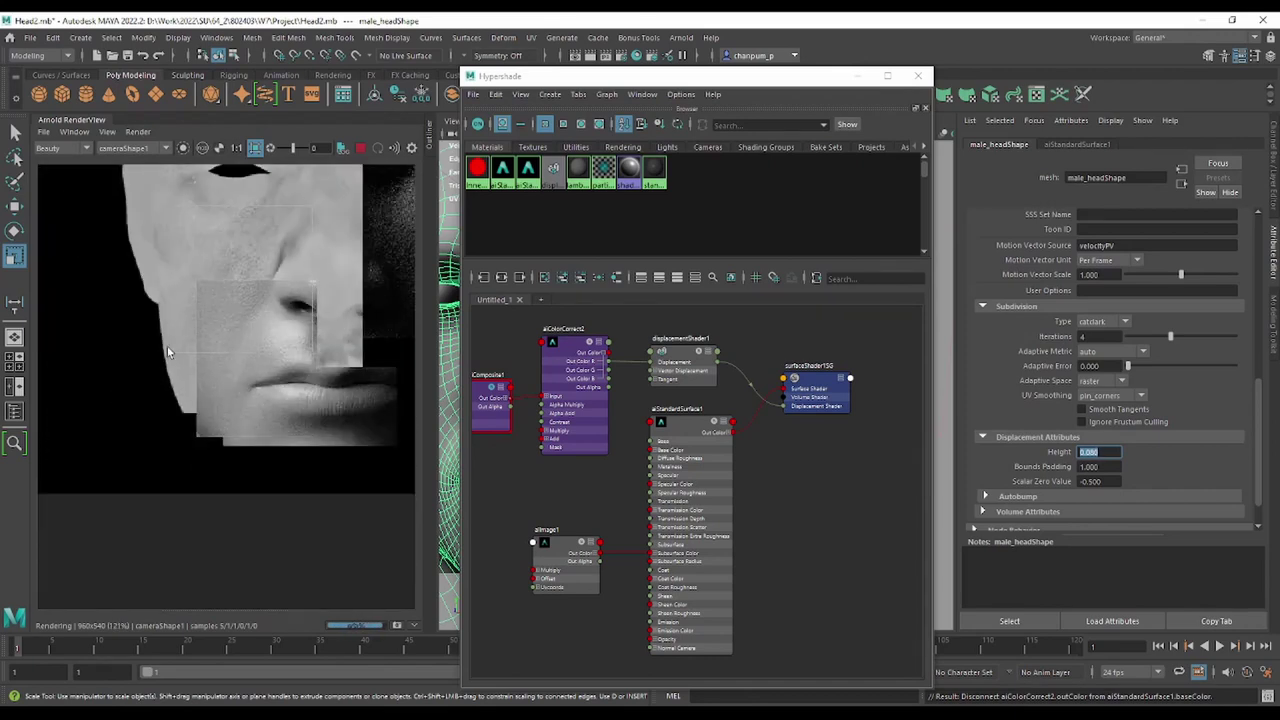
drag(158, 364, 316, 204)
scroll(240, 332, up, 2)
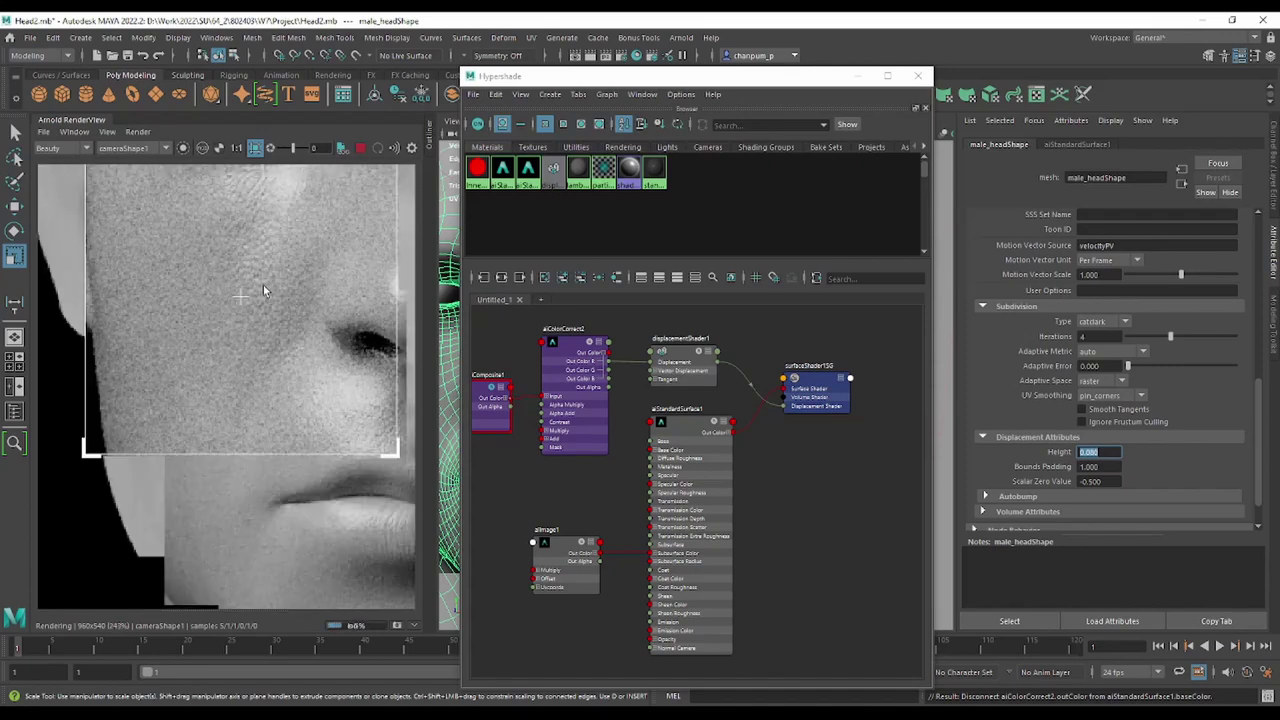
middle_drag(263, 288, 196, 365)
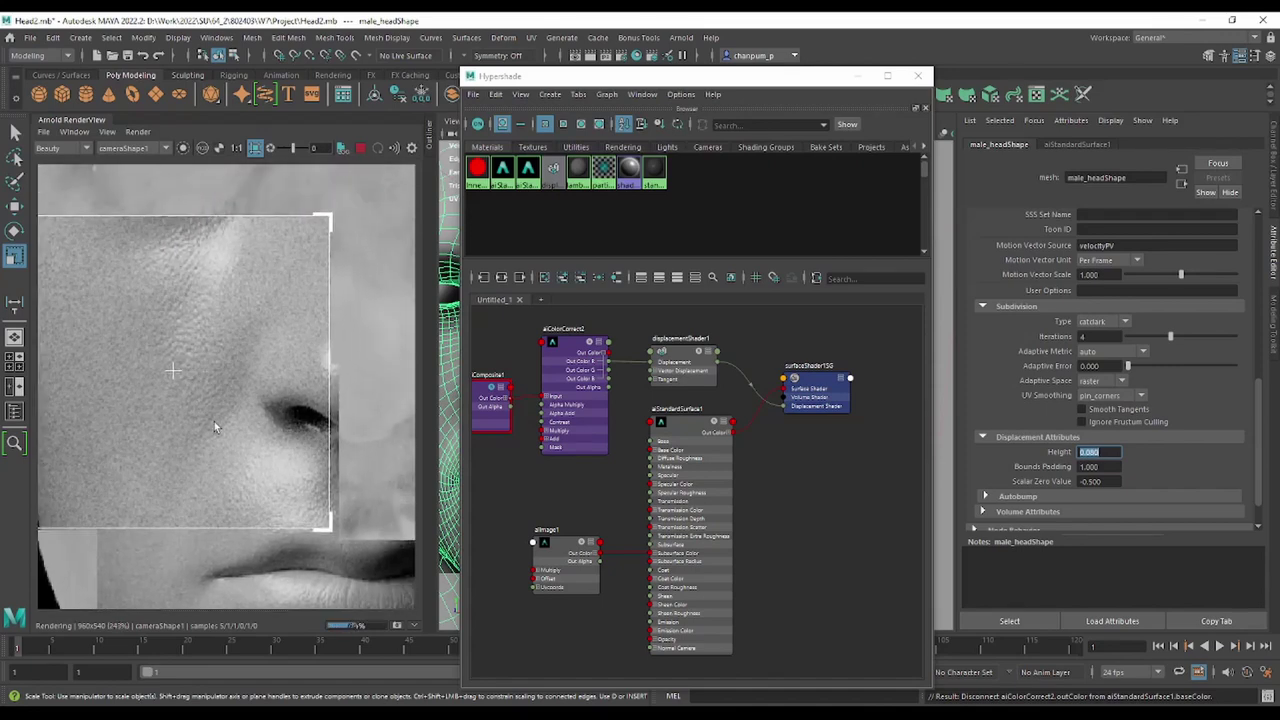
scroll(230, 370, down, 1)
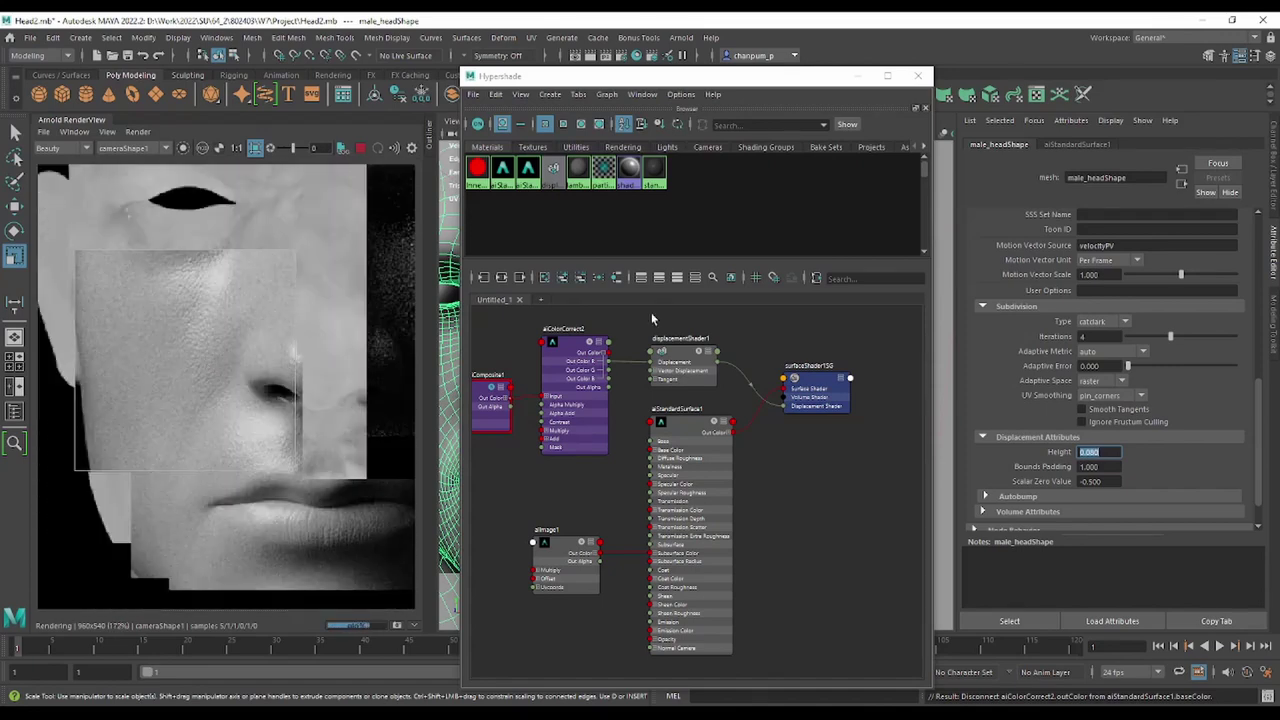
Set the head's displacement height to 0.1 and review the re-rendered face.
double_click(1088, 452)
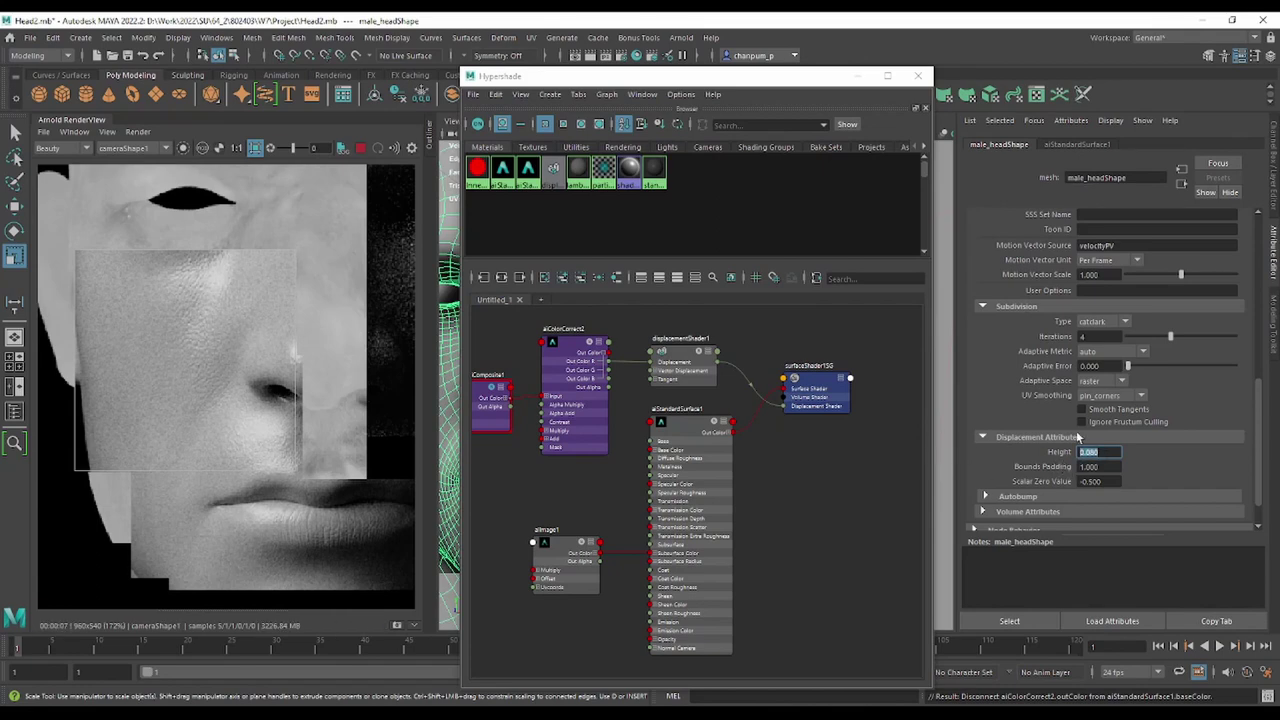
text(0.1)
key(Return)
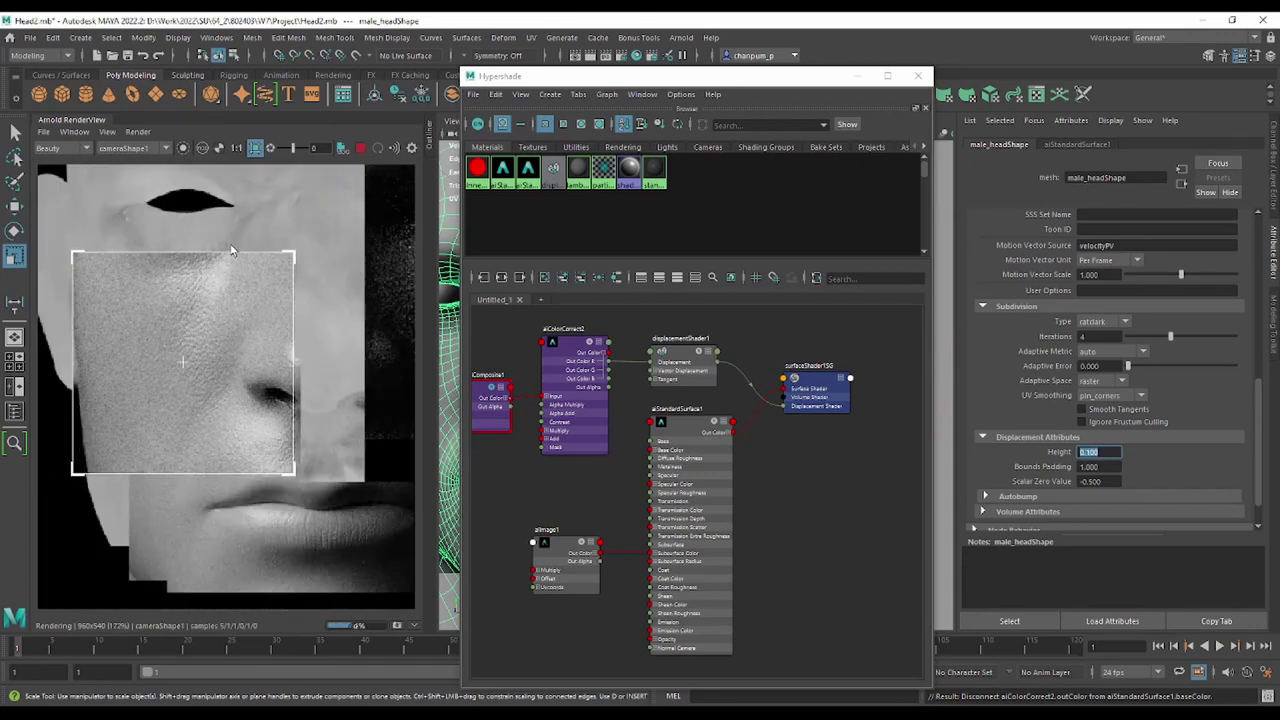
scroll(231, 250, down, 2)
scroll(244, 269, down, 3)
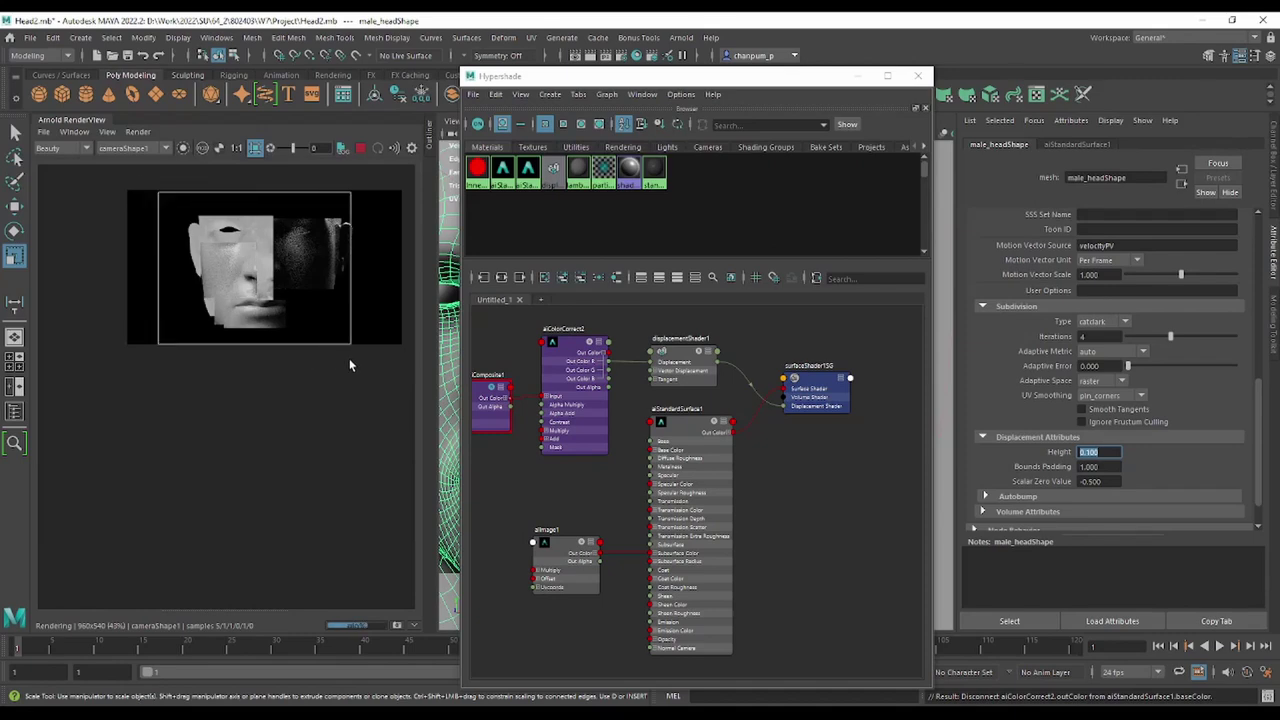
scroll(349, 350, up, 3)
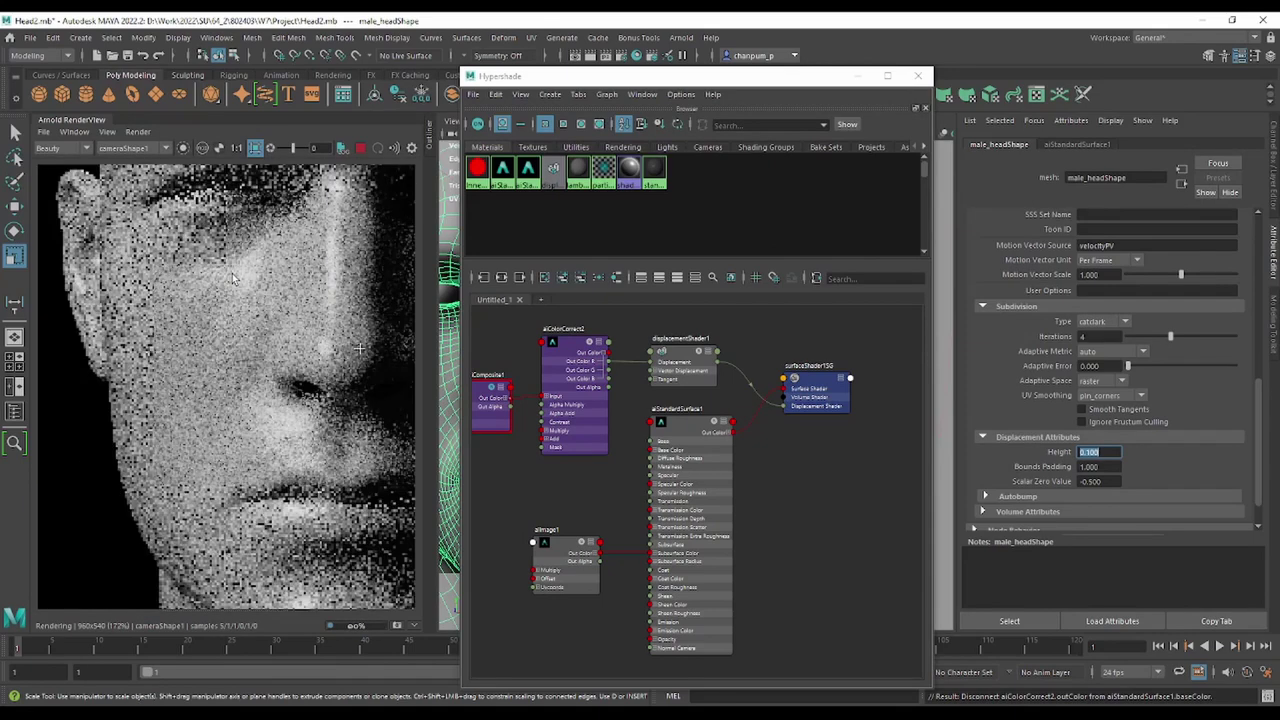
scroll(233, 280, down, 1)
scroll(233, 285, down, 3)
scroll(233, 290, up, 4)
scroll(233, 295, down, 1)
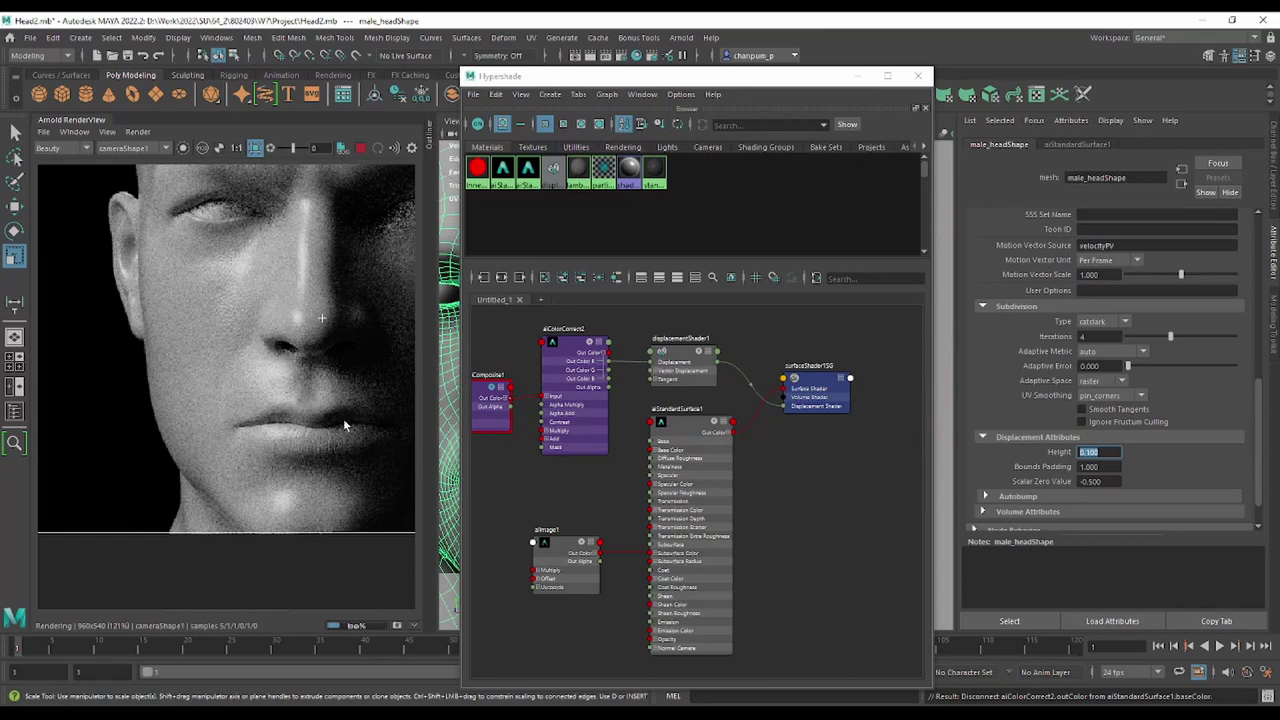
scroll(282, 507, down, 2)
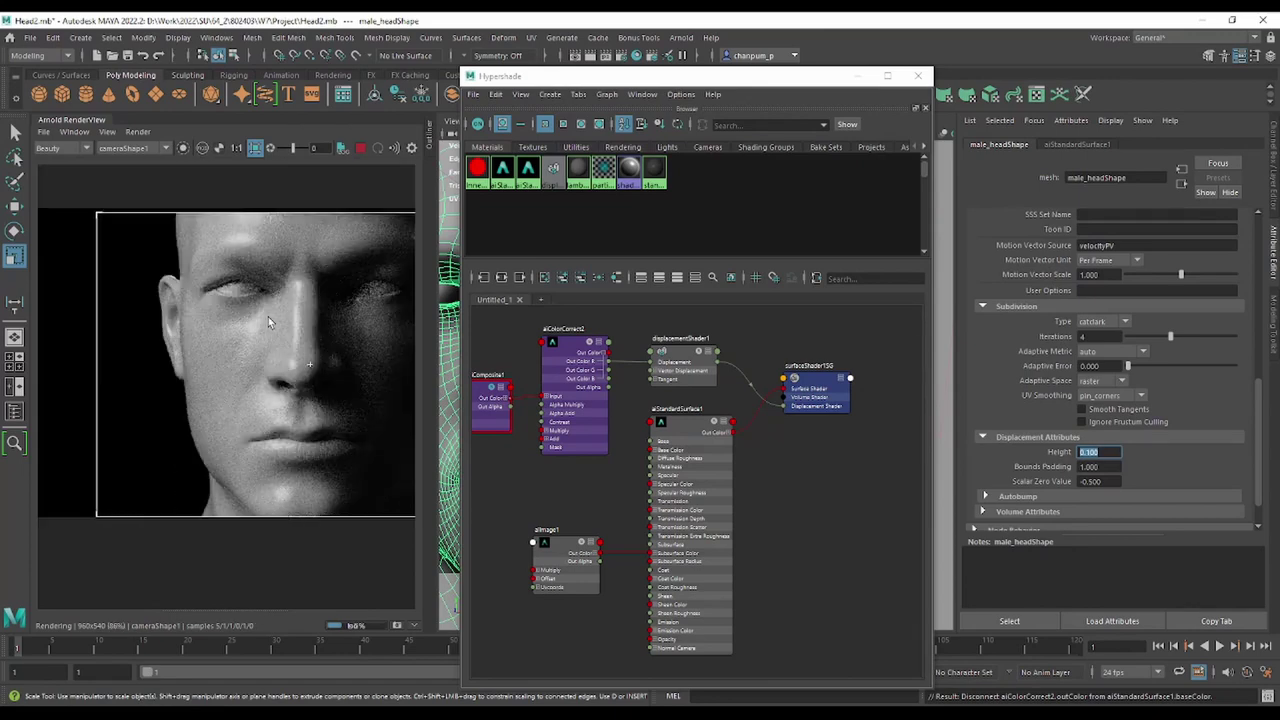
scroll(258, 250, up, 2)
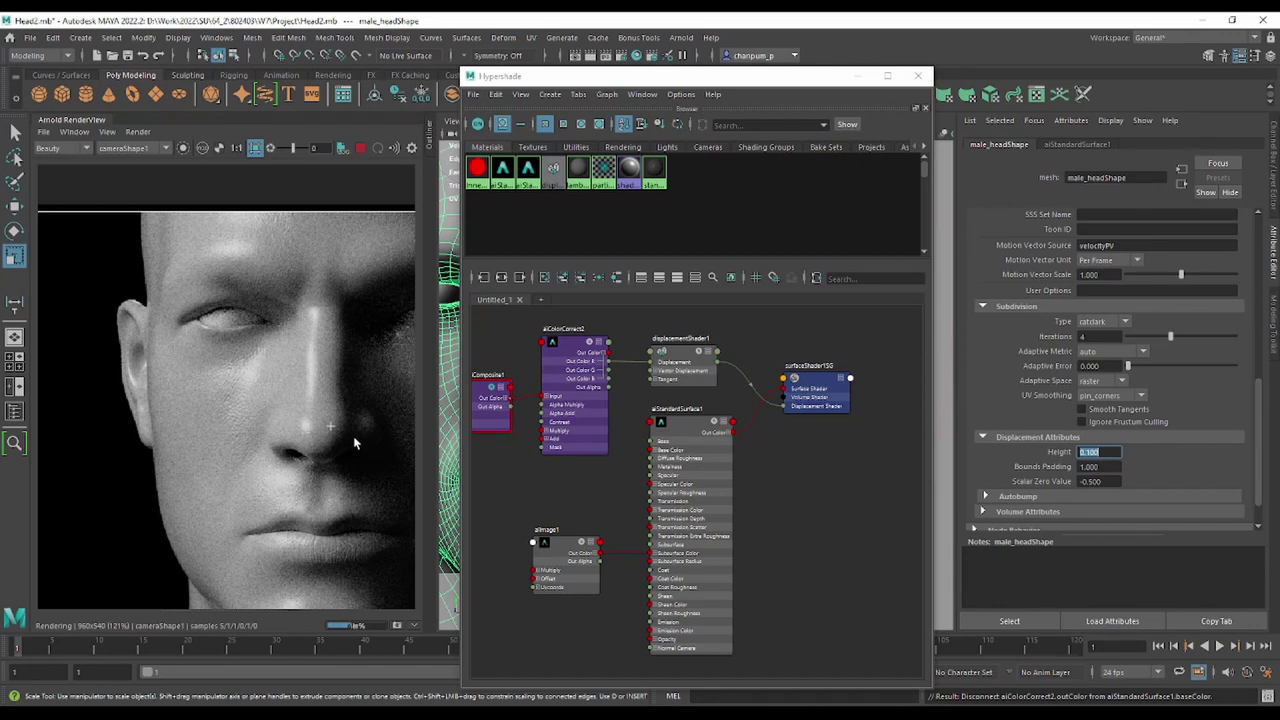
Set aiStandardSurface1's Base Weight to 0 and Subsurface Weight to 1.
click(697, 428)
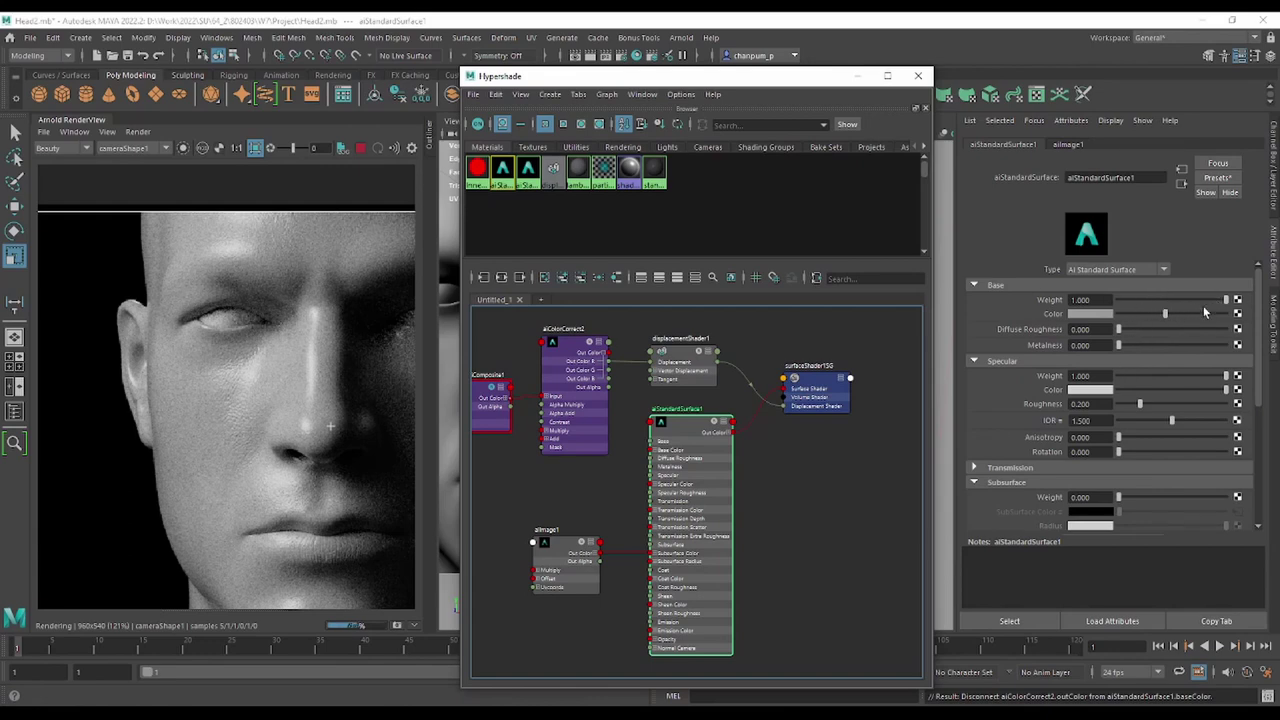
drag(1218, 300, 1068, 308)
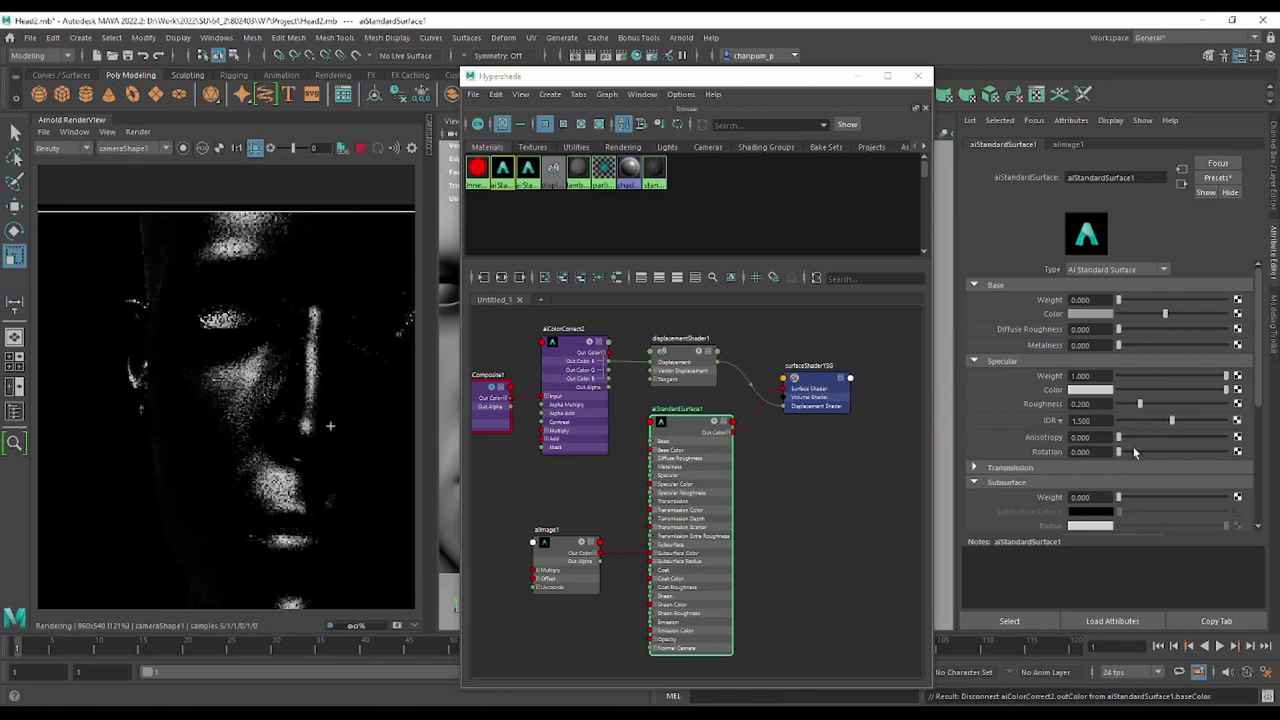
scroll(1133, 446, down, 3)
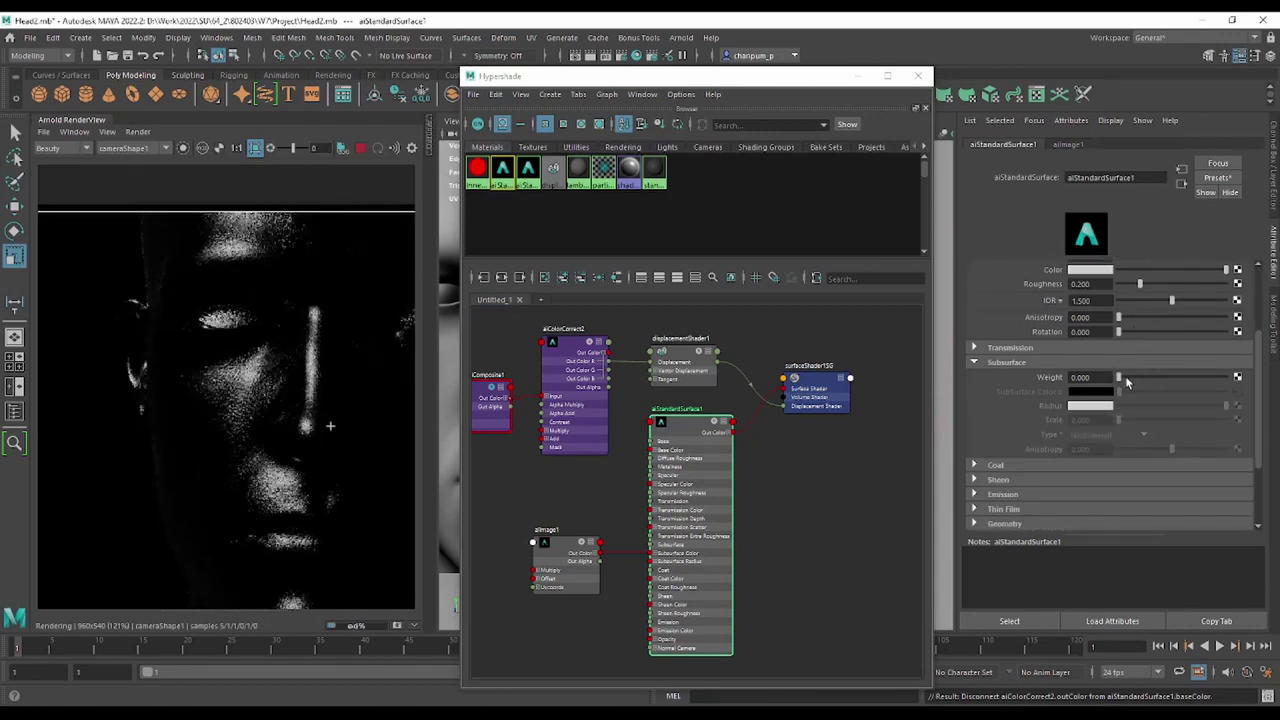
drag(1120, 377, 1249, 374)
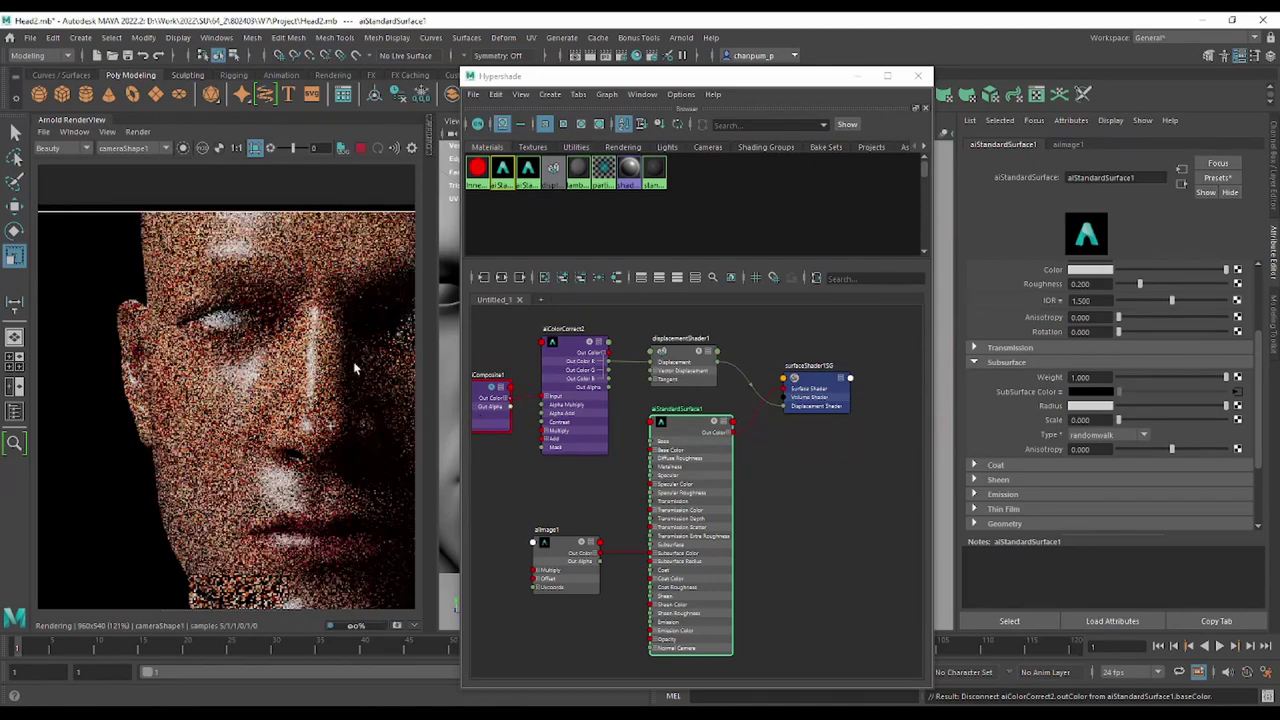
scroll(339, 331, down, 2)
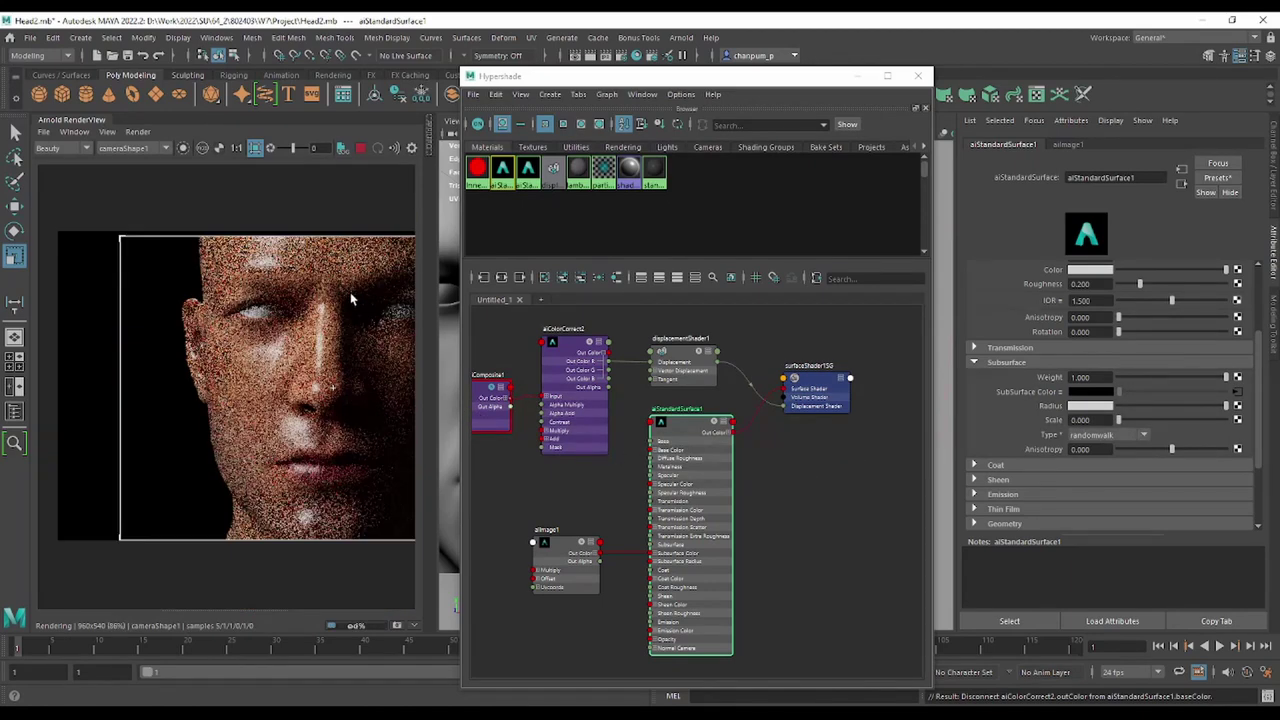
Draw a render region over the face to preview the subsurface skin.
drag(368, 278, 186, 458)
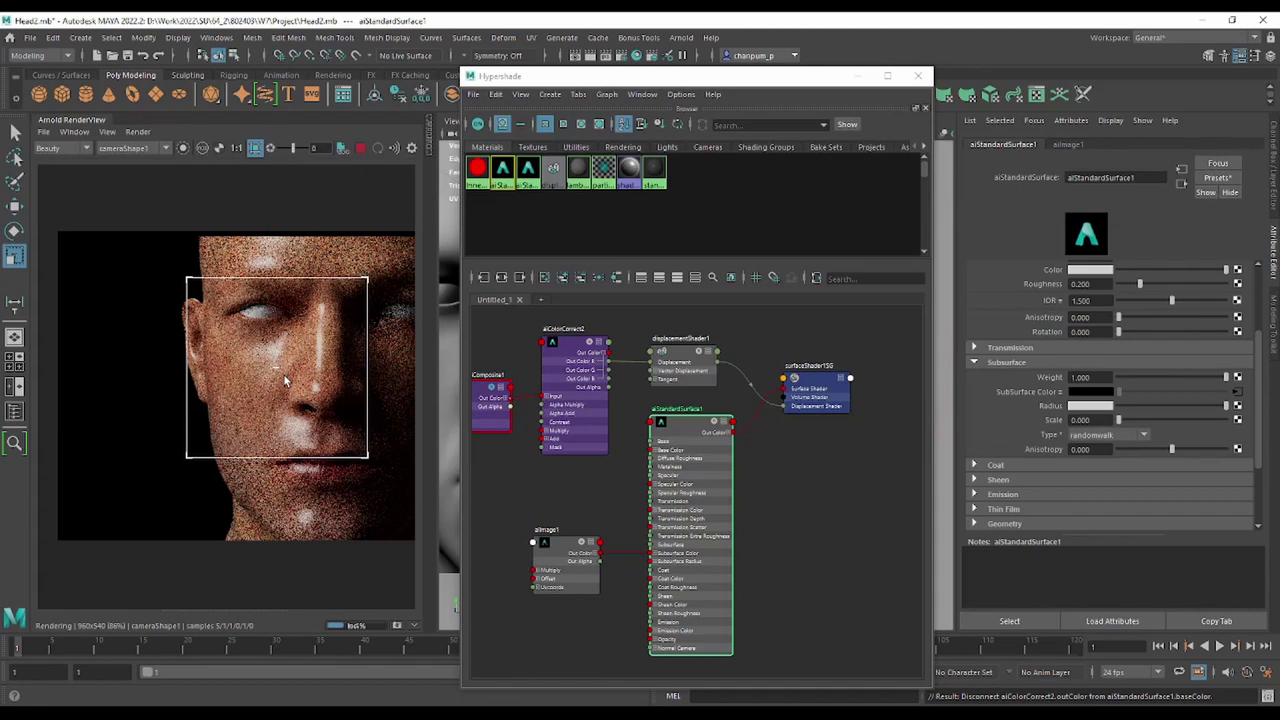
scroll(284, 375, up, 2)
scroll(274, 371, up, 2)
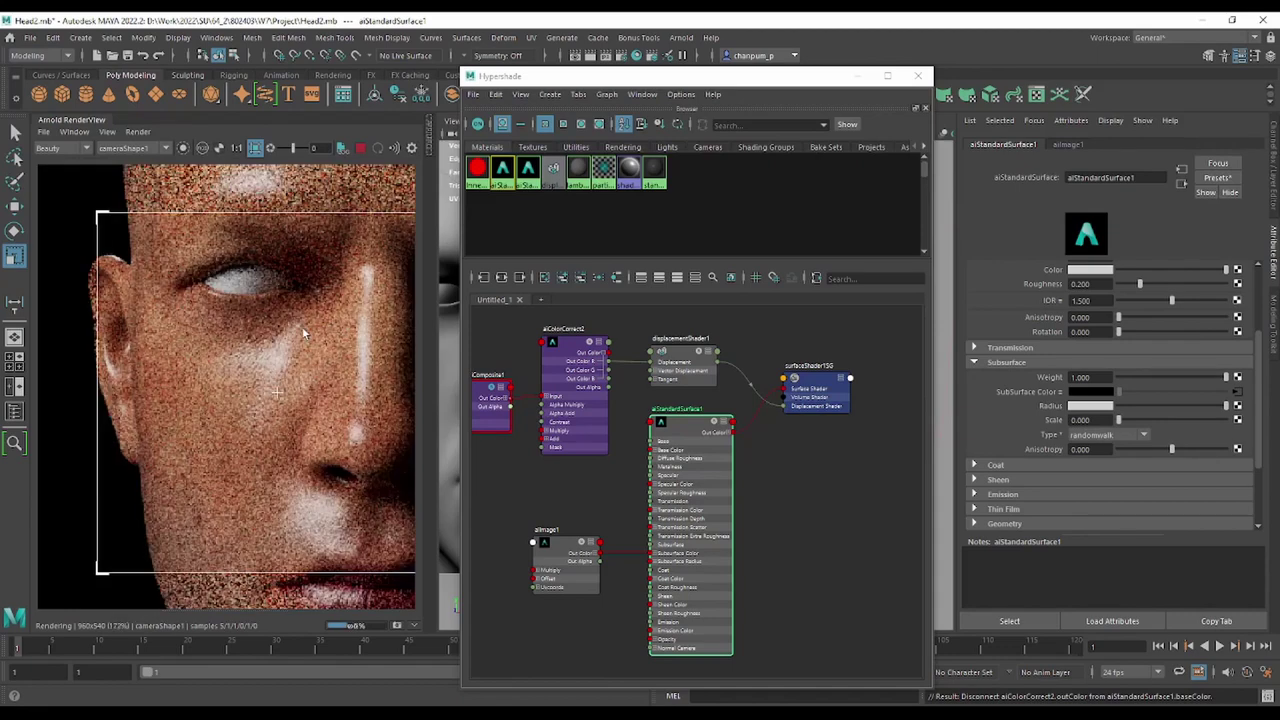
scroll(302, 326, down, 2)
scroll(290, 360, up, 1)
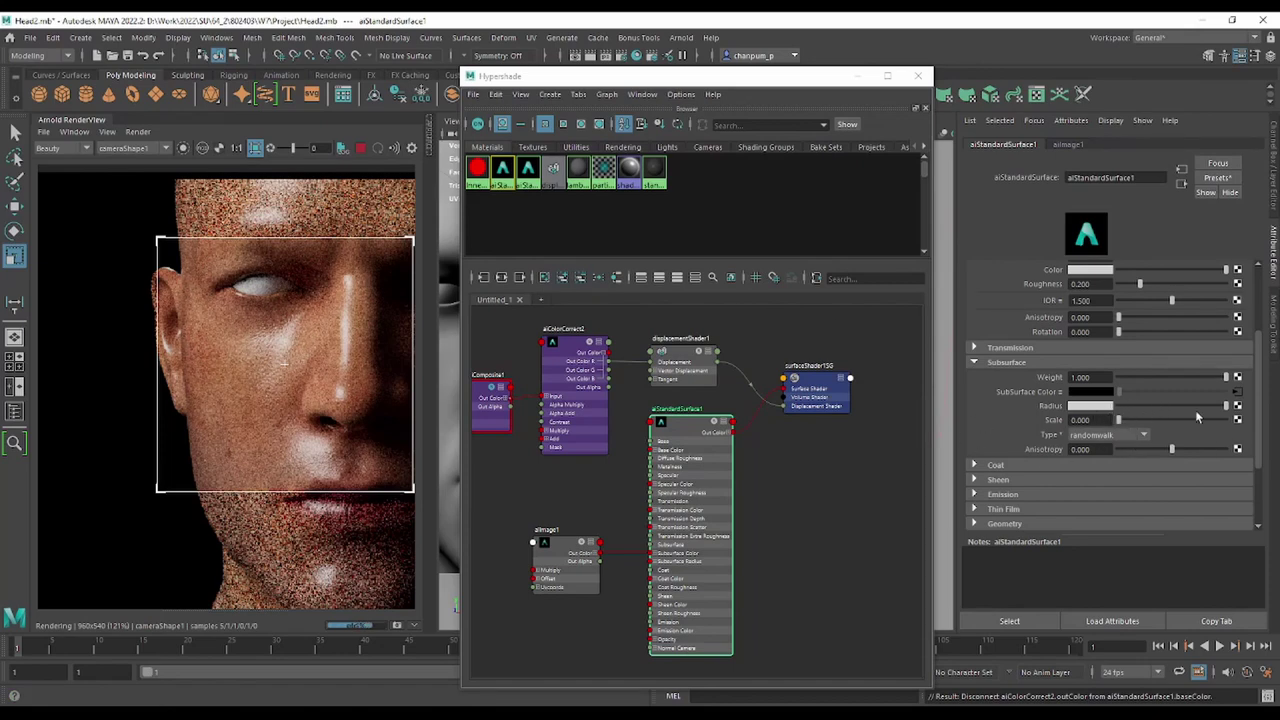
Create a new aiImage node and place it beside aiImage1 in the shader graph.
alt+middle_drag(597, 506, 624, 489)
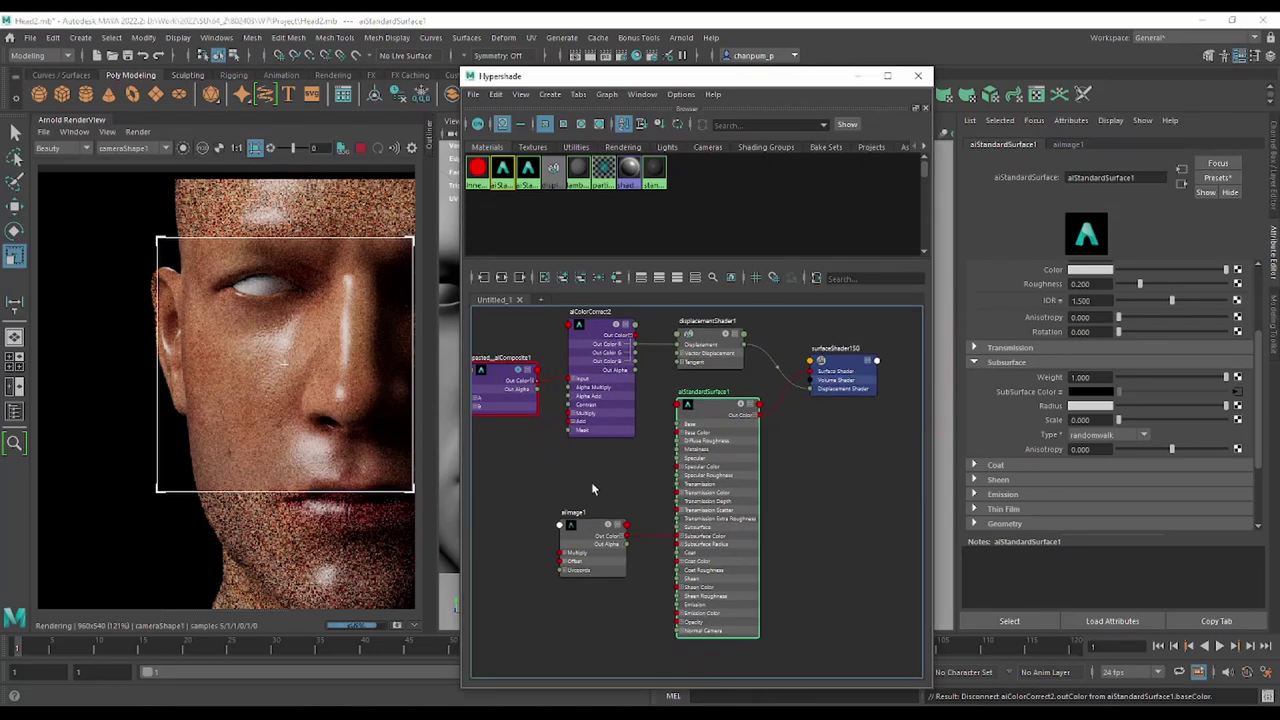
click(1064, 414)
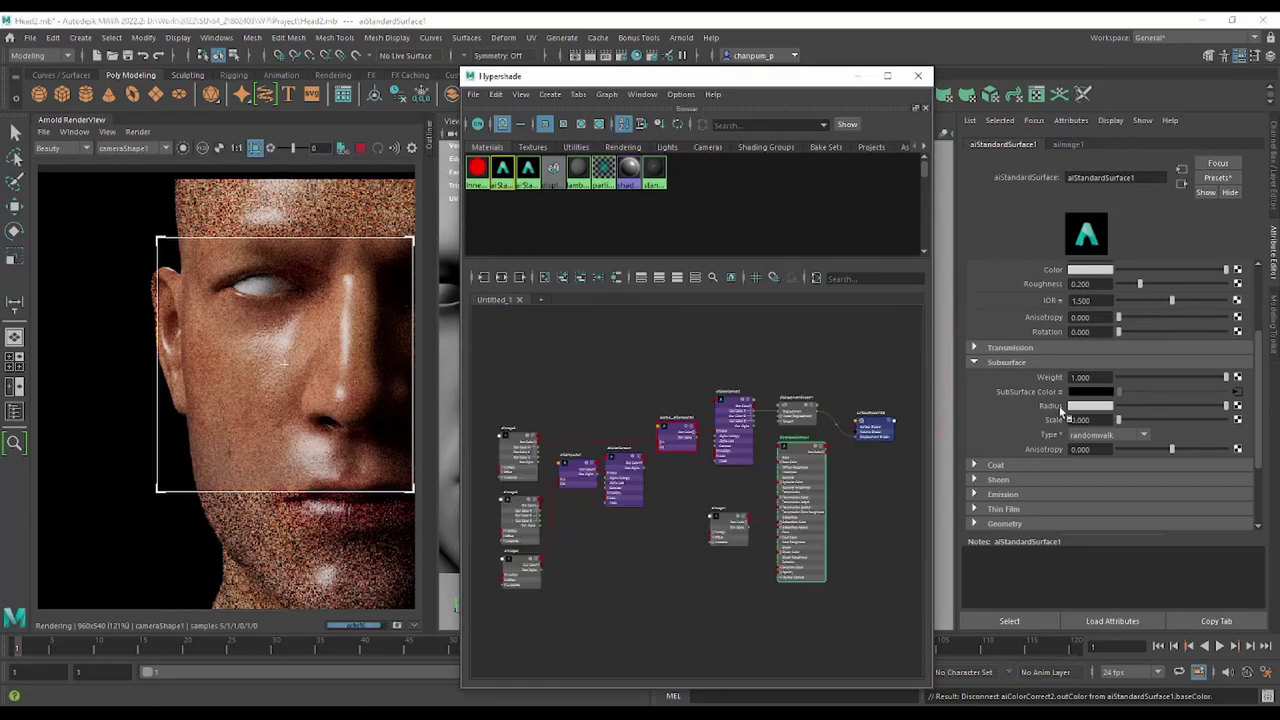
click(718, 568)
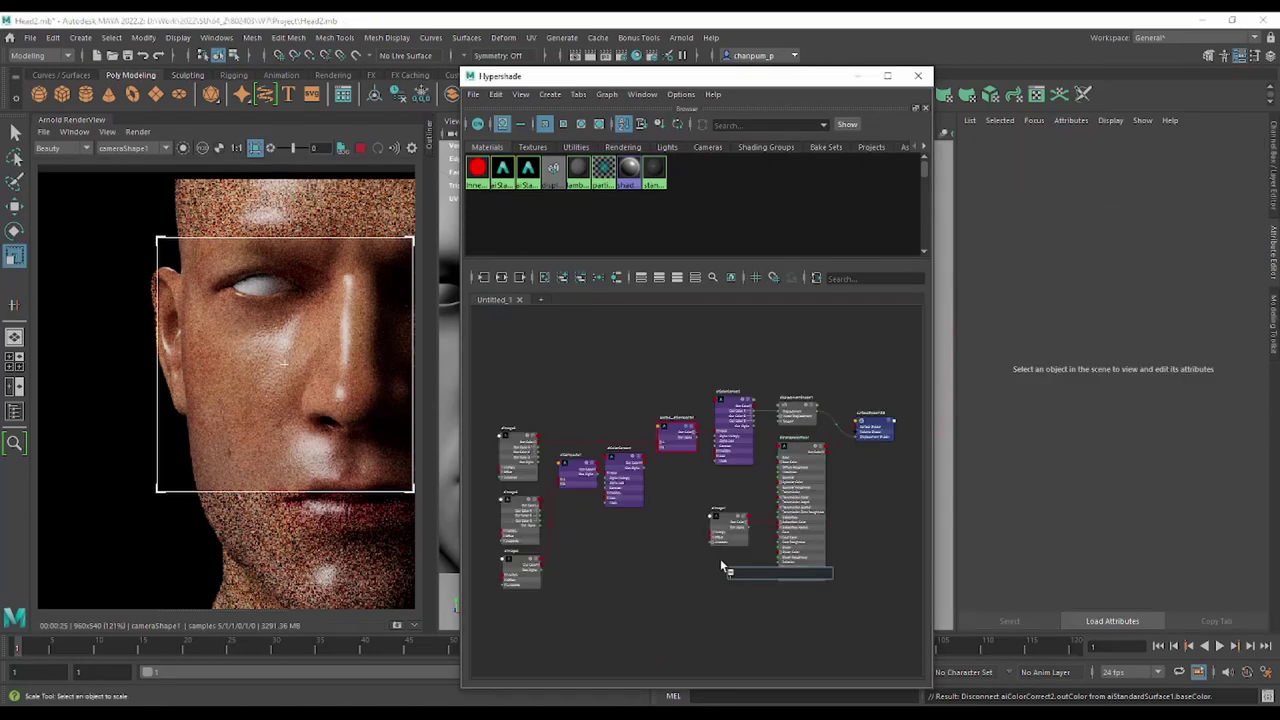
text(aiI)
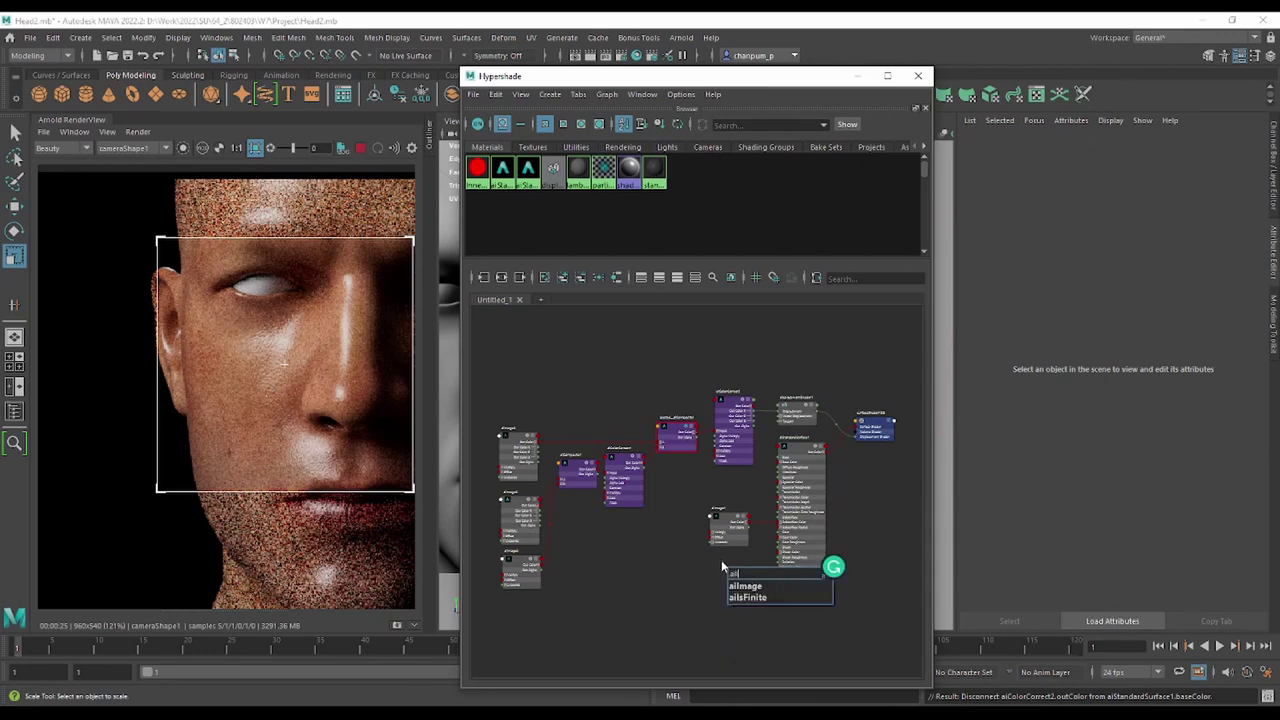
click(745, 586)
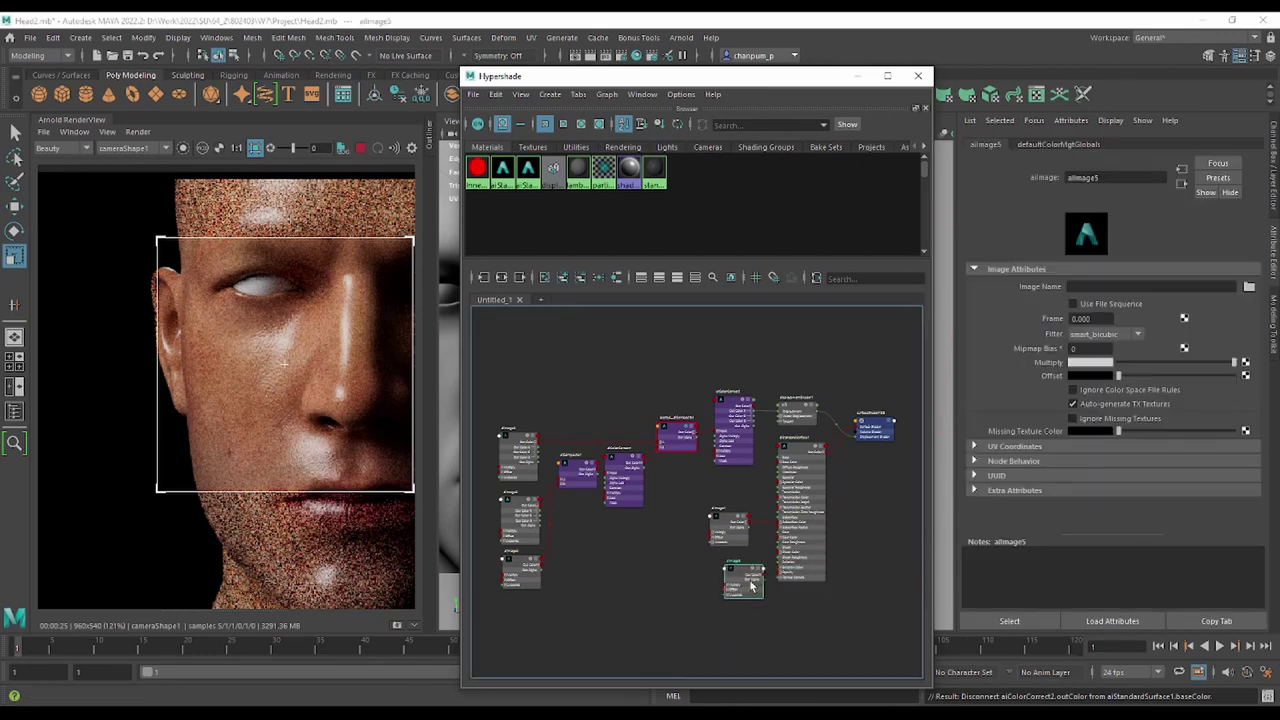
mouse_move(745, 580)
mouse_down()
mouse_move(702, 512)
mouse_move(676, 524)
mouse_up()
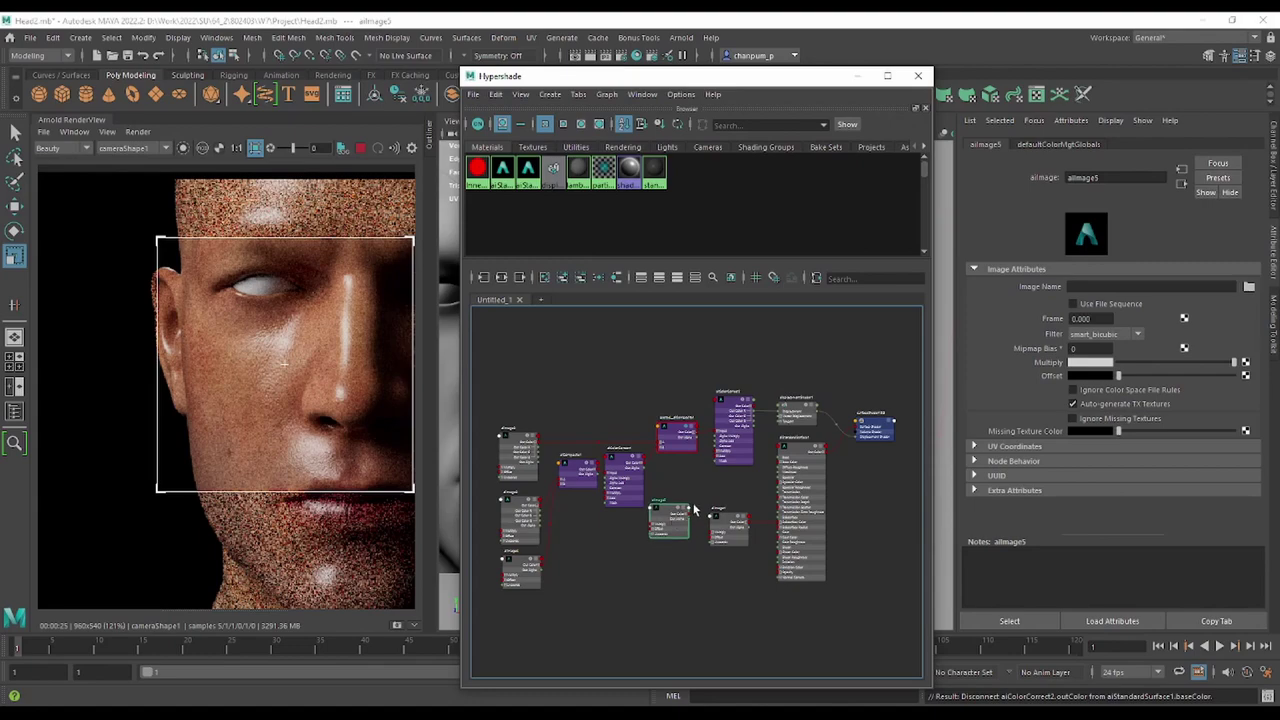
scroll(688, 514, up, 10)
scroll(625, 470, down, 3)
scroll(629, 470, down, 2)
alt+middle_drag(629, 470, 681, 468)
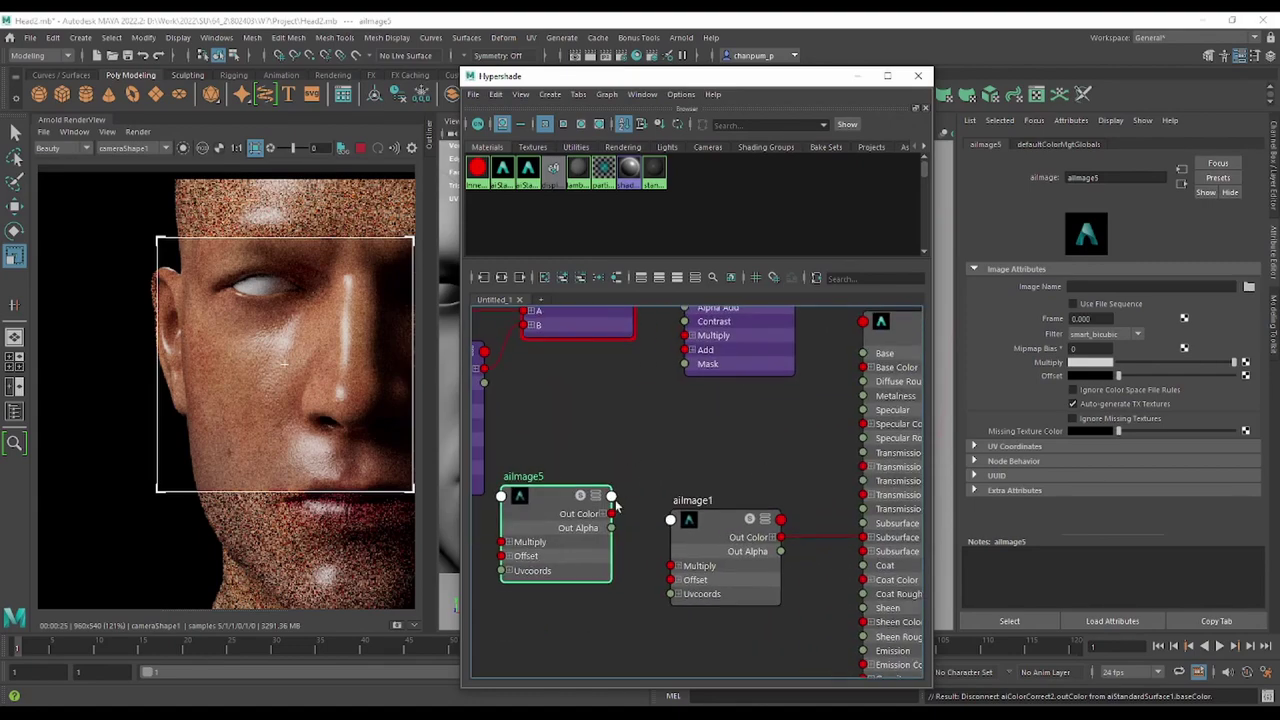
drag(580, 475, 625, 431)
alt+middle_drag(744, 439, 646, 457)
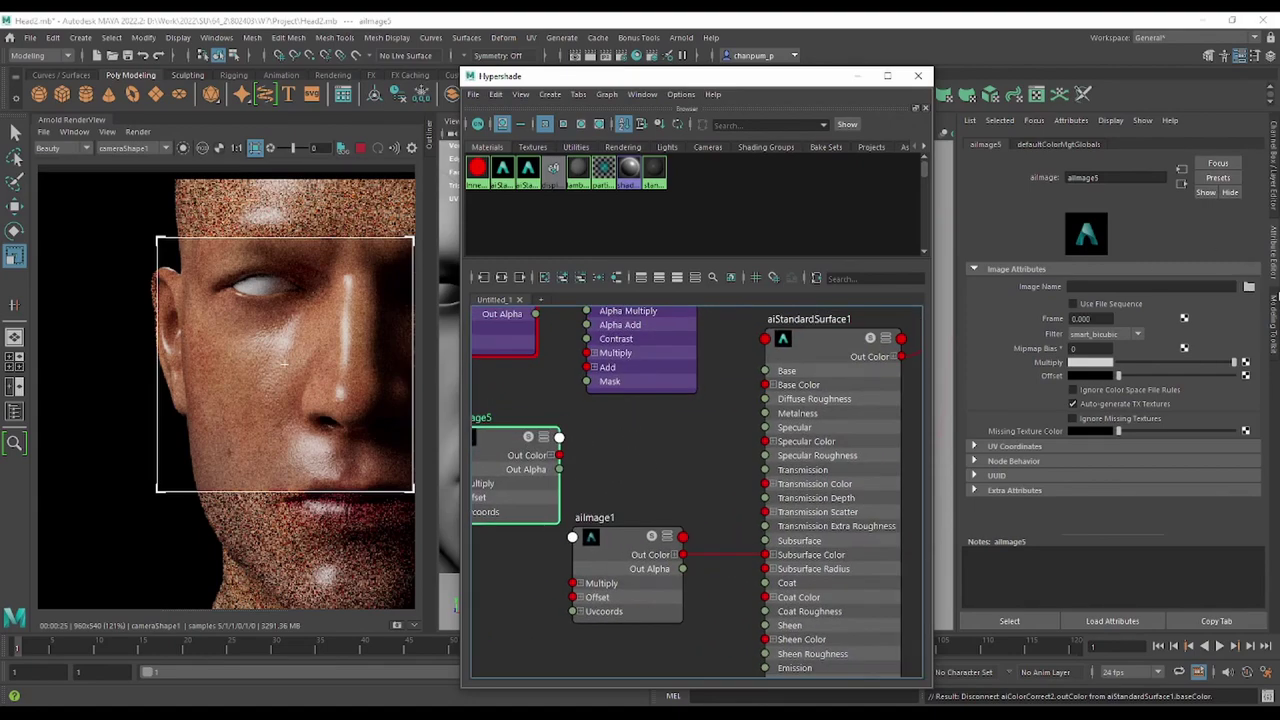
Load the M_Head_skin_SSSColor.png texture into aiImage5.
click(1249, 286)
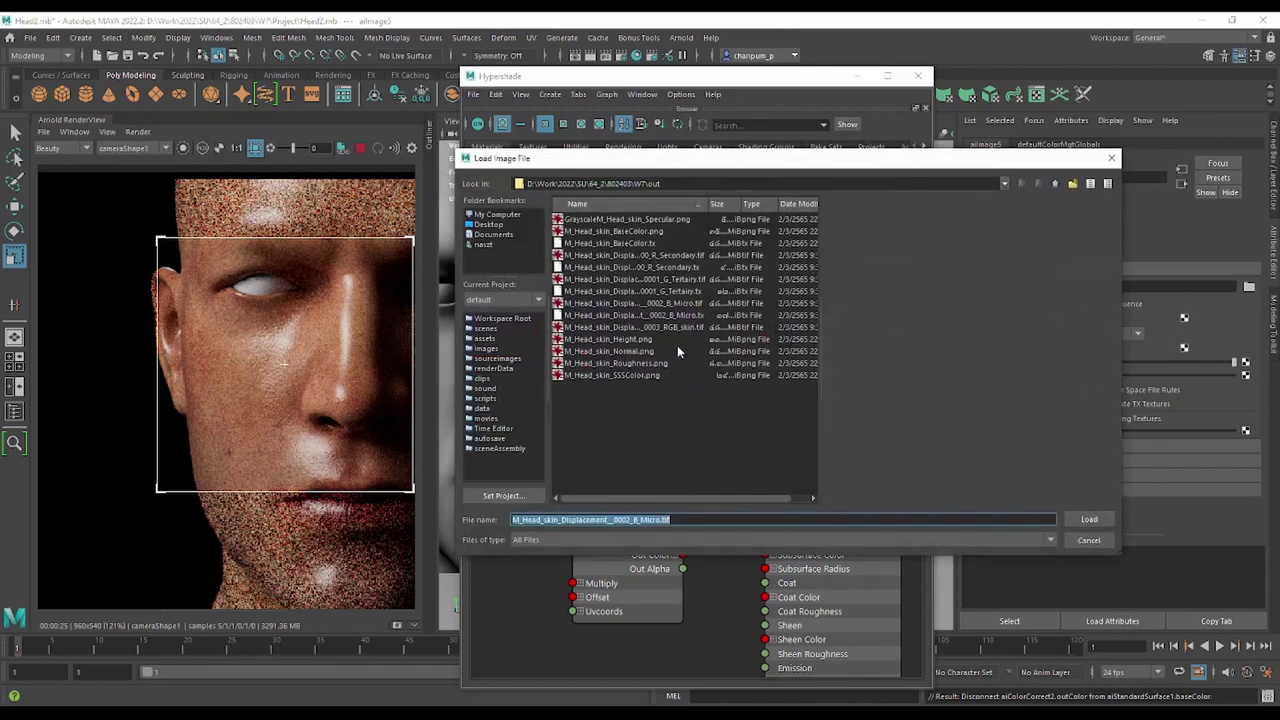
click(649, 375)
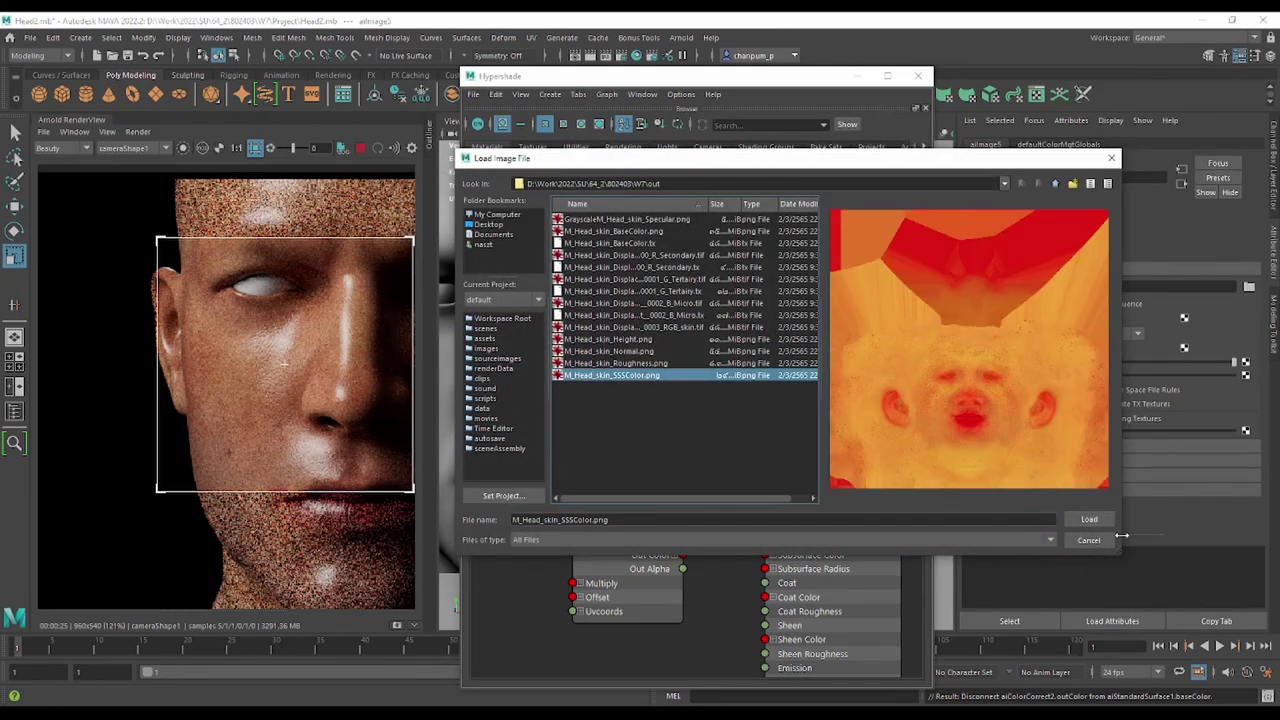
click(1089, 520)
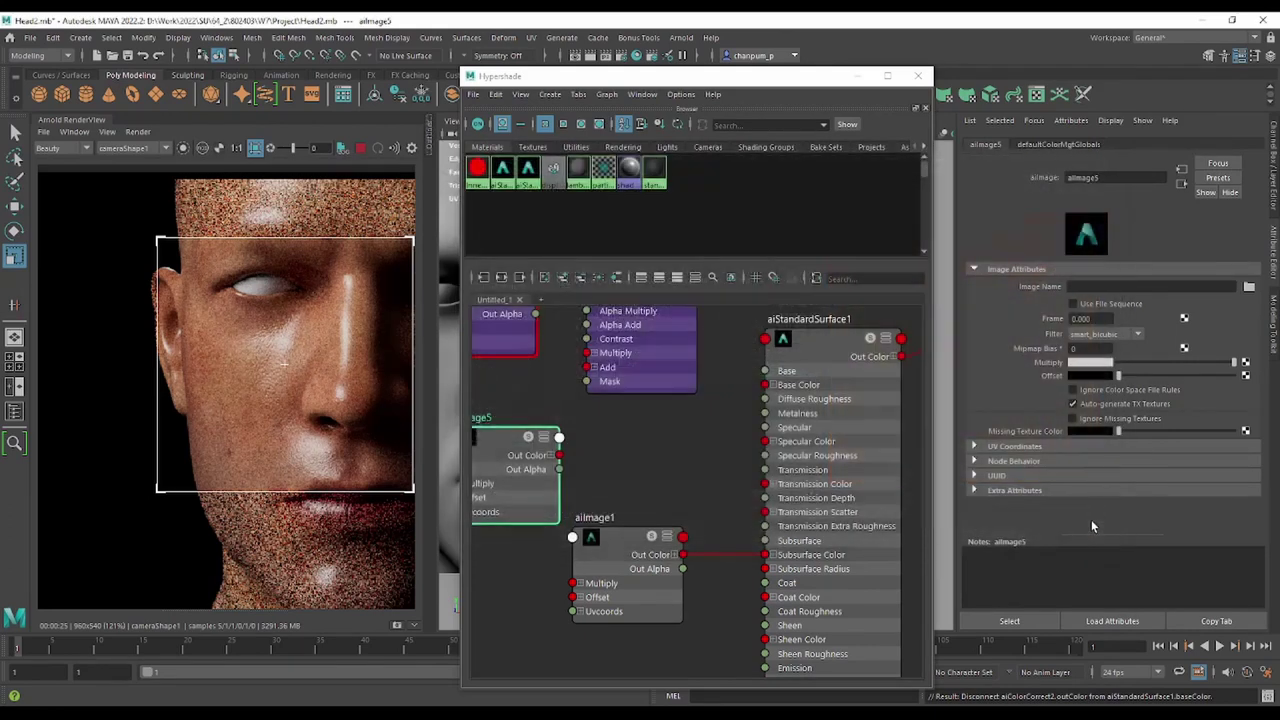
click(832, 349)
Connect aiImage5's Out Color to aiStandardSurface1's Subsurface Radius.
alt+middle_drag(653, 460, 738, 427)
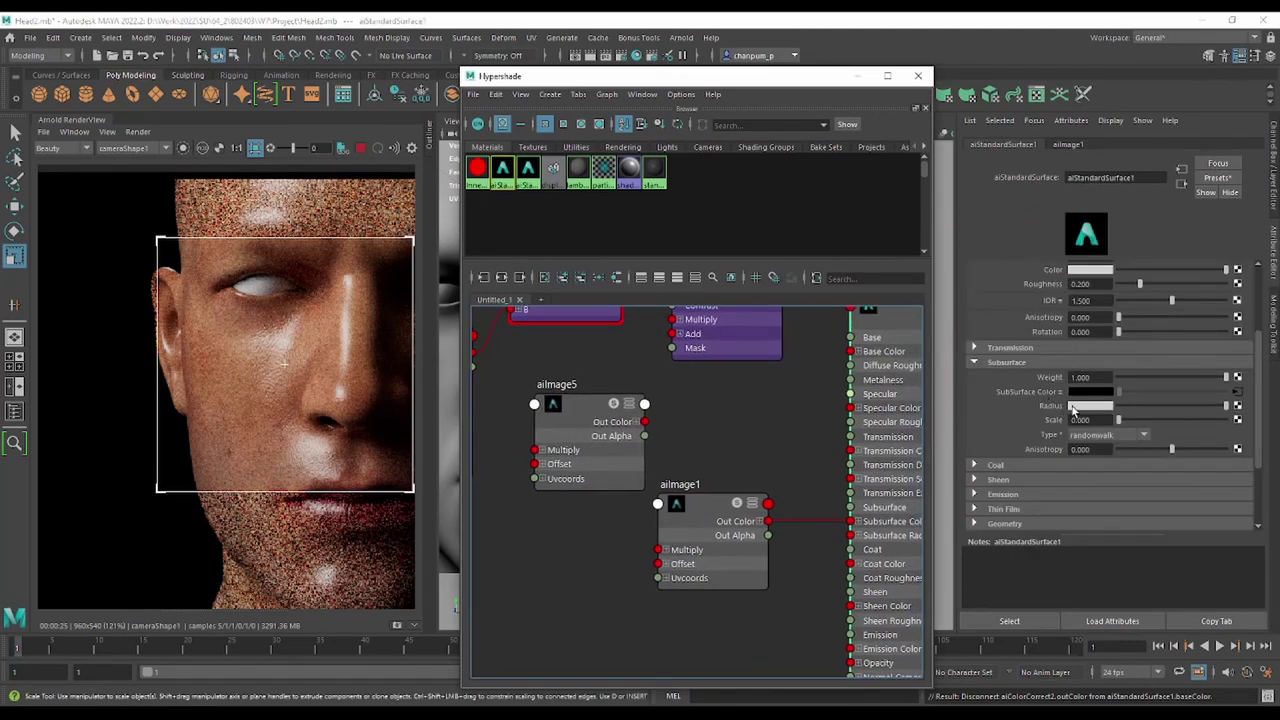
alt+middle_drag(794, 484, 740, 468)
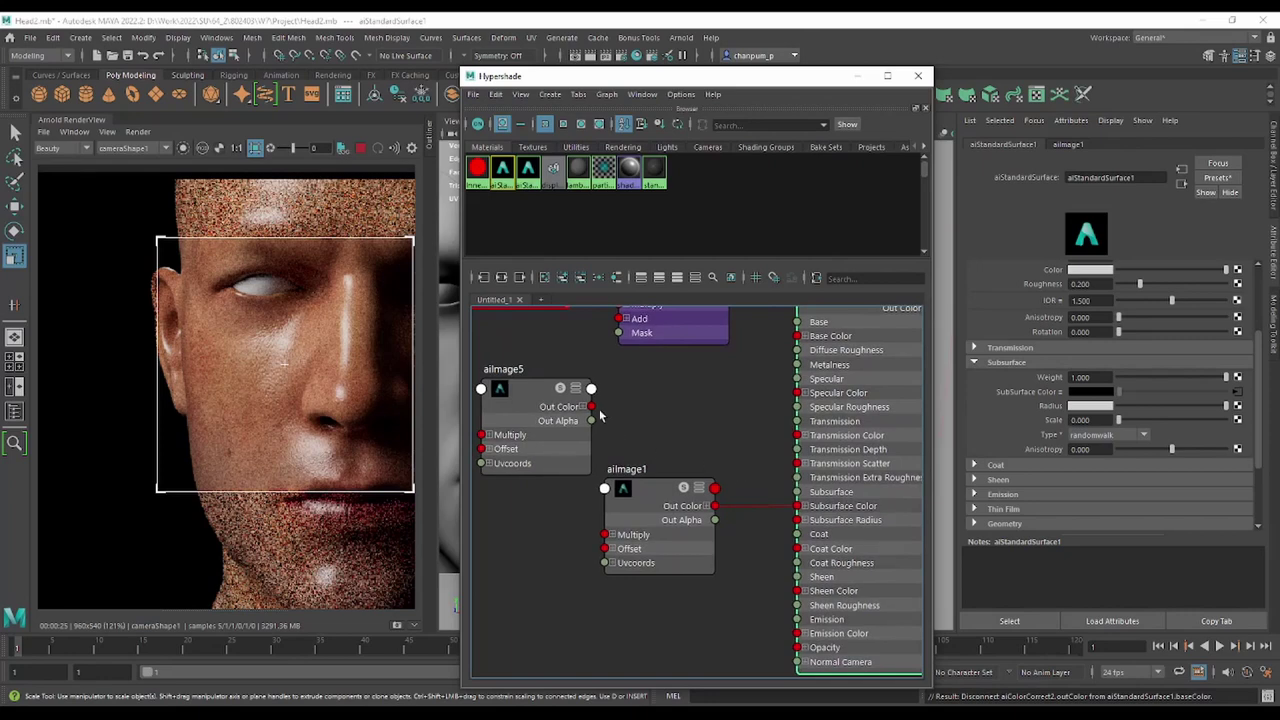
drag(591, 407, 797, 520)
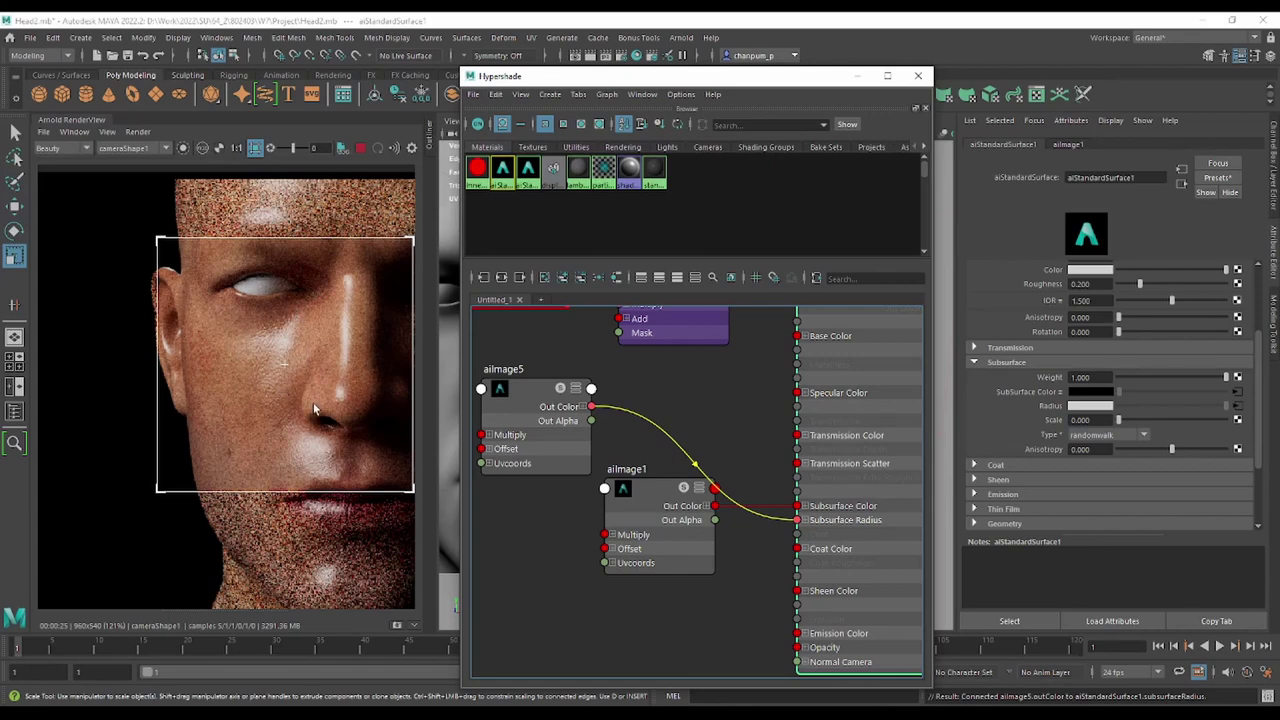
scroll(313, 402, down, 2)
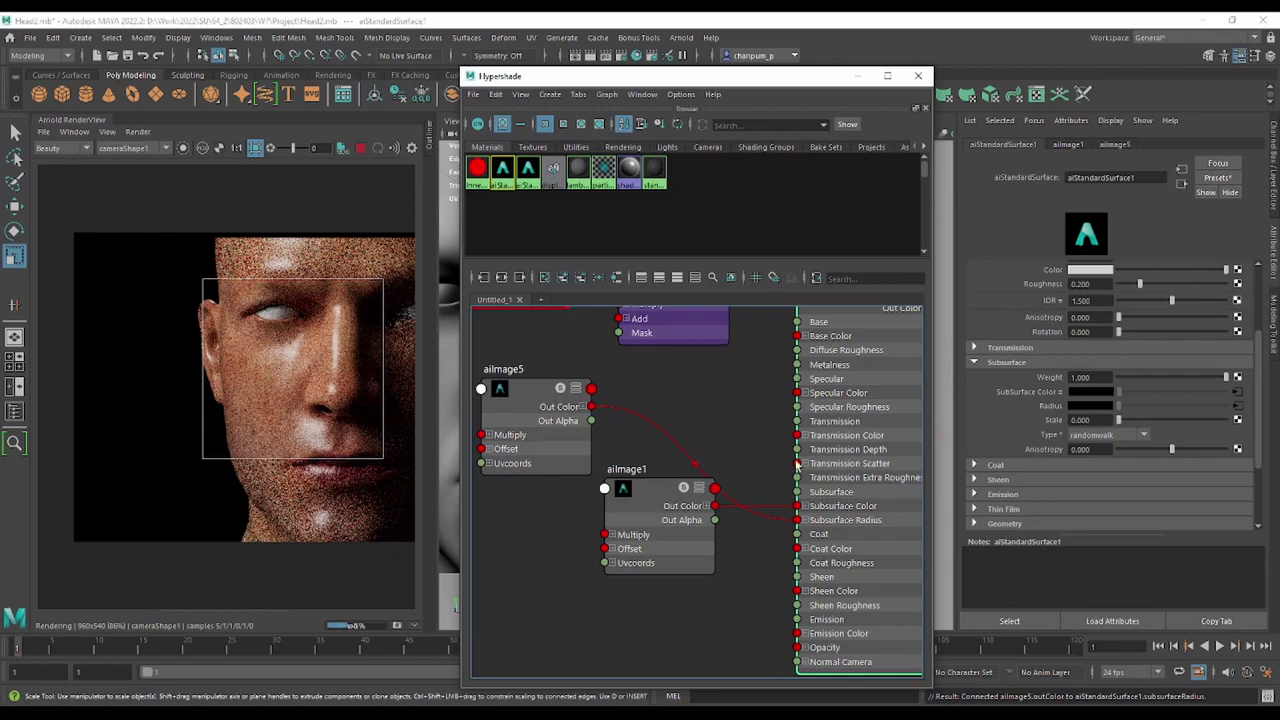
Try subsurface scale 1, settle on 0.2, and move aiImage1 down and left.
click(1080, 420)
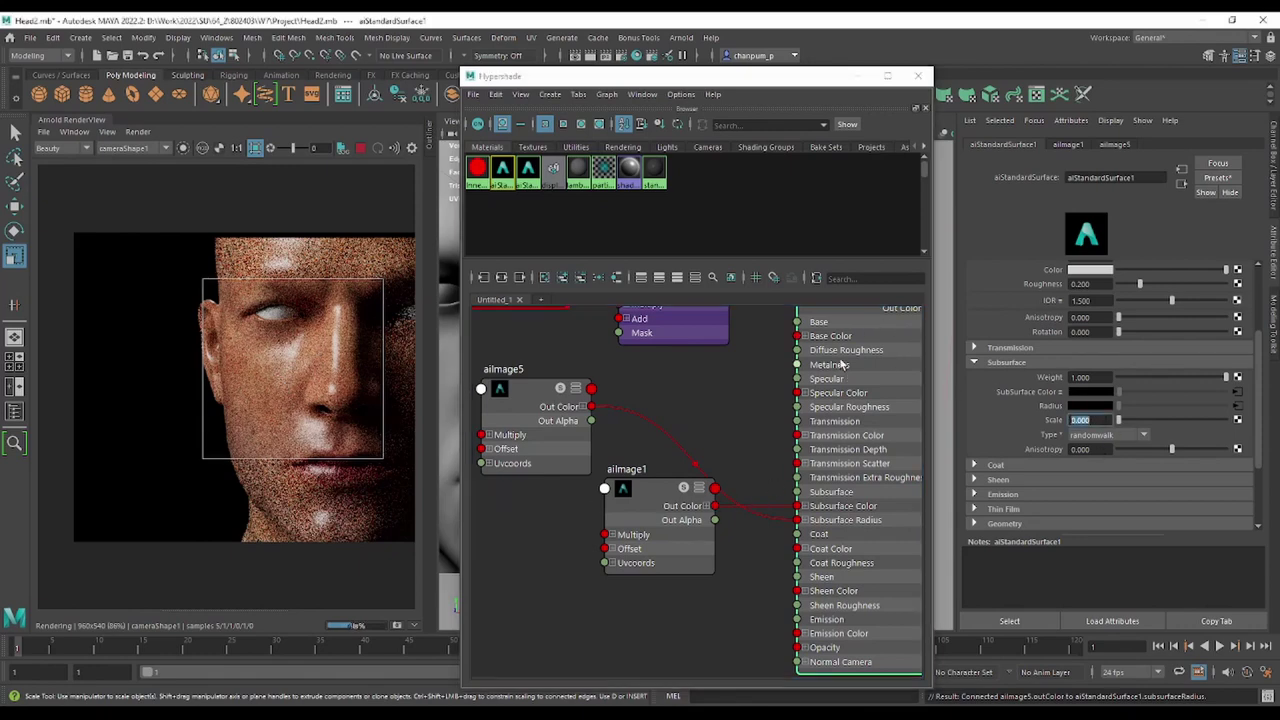
text(1)
key(Return)
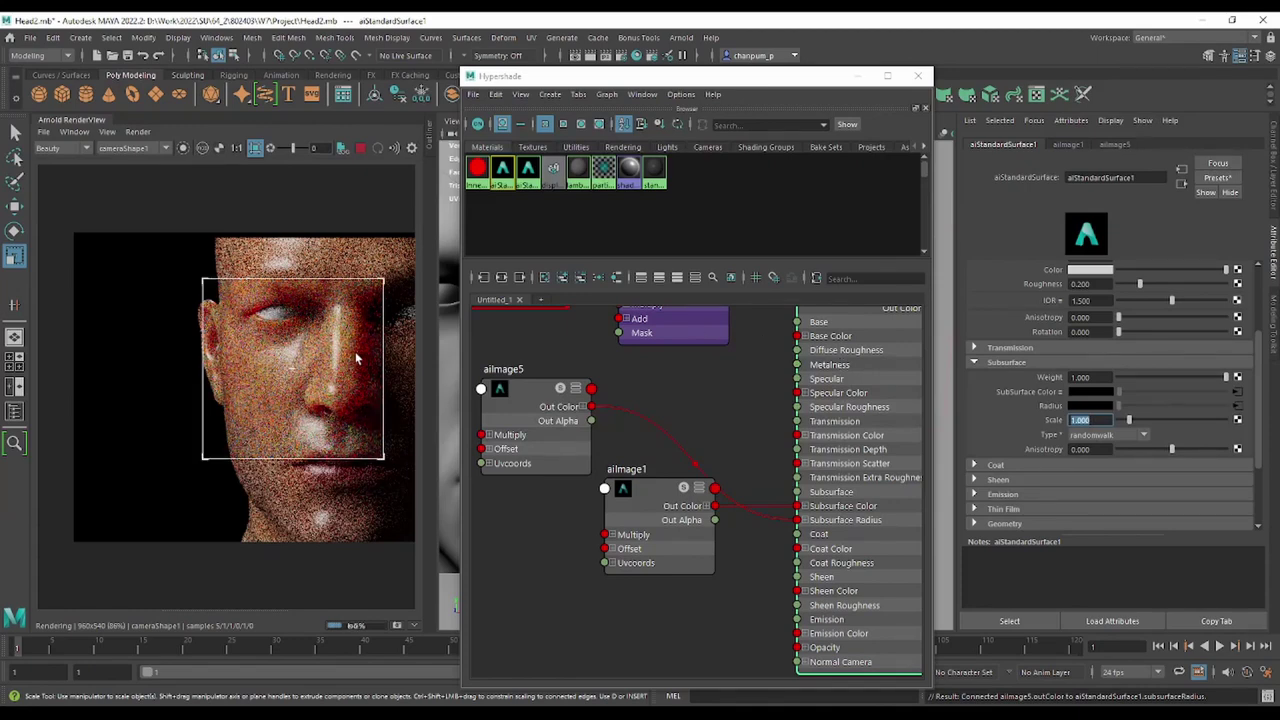
scroll(350, 365, up, 2)
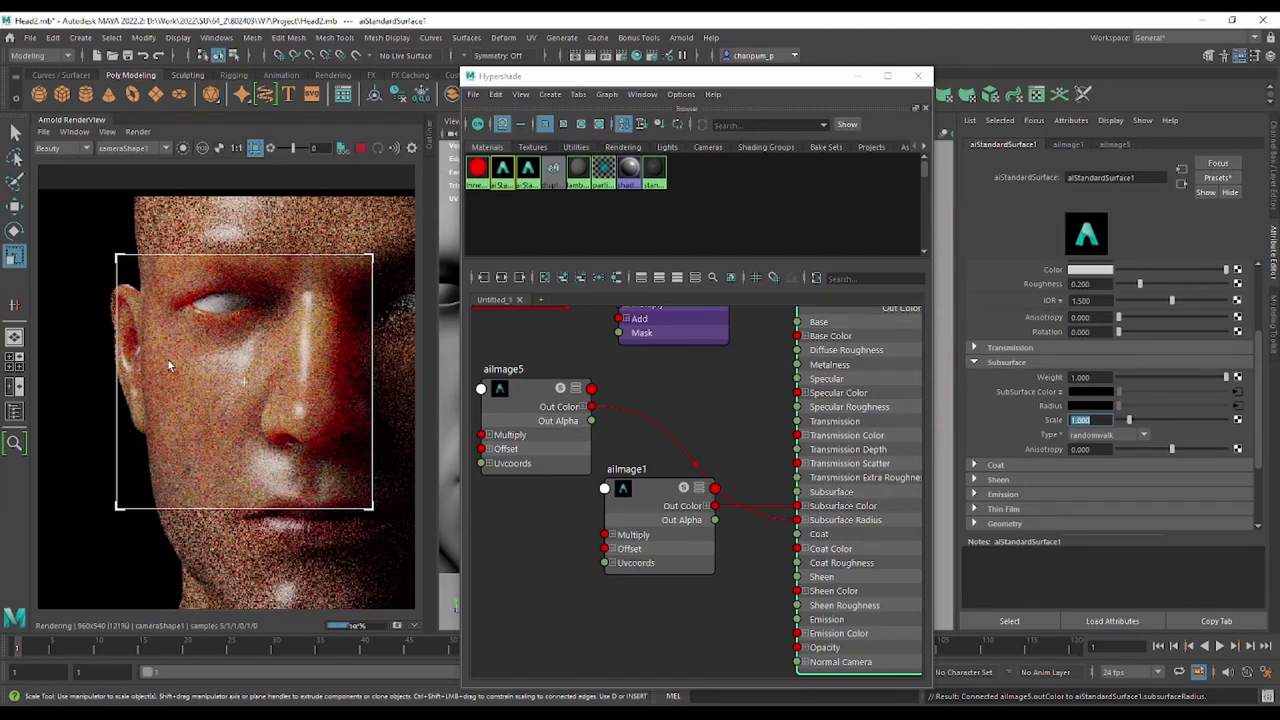
middle_drag(168, 360, 190, 359)
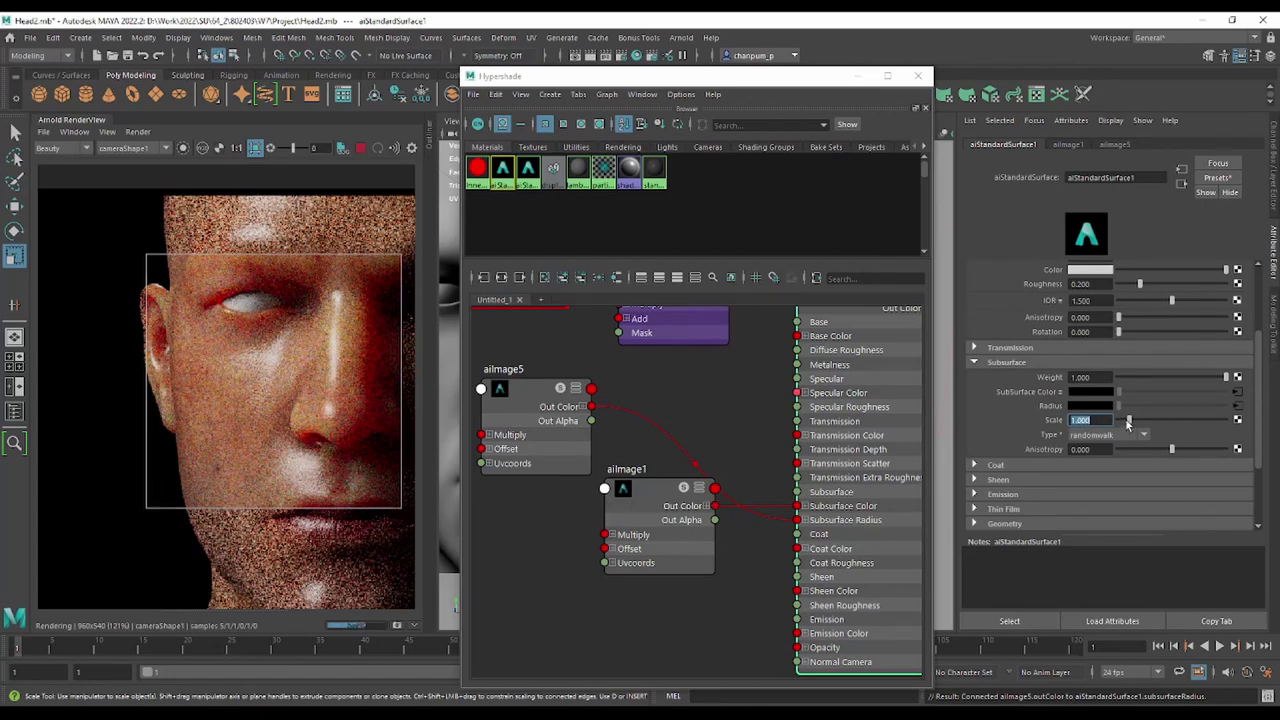
text(0.2)
key(Return)
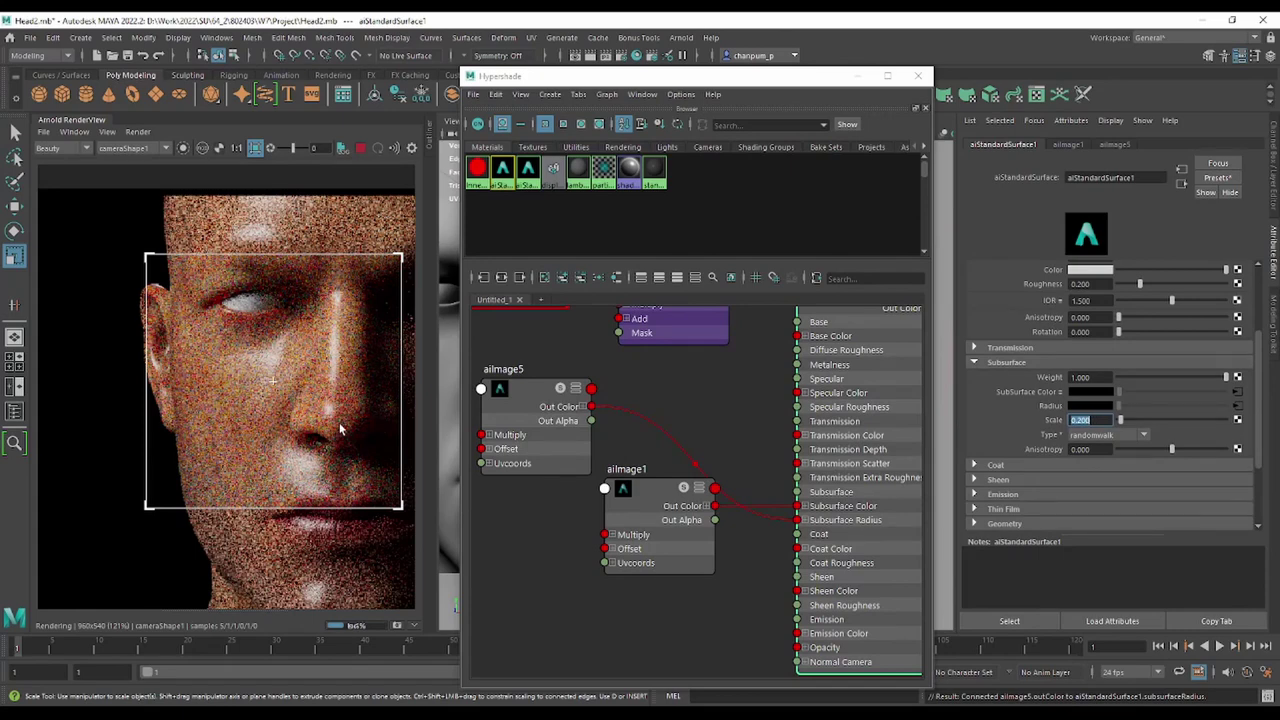
scroll(340, 428, down, 2)
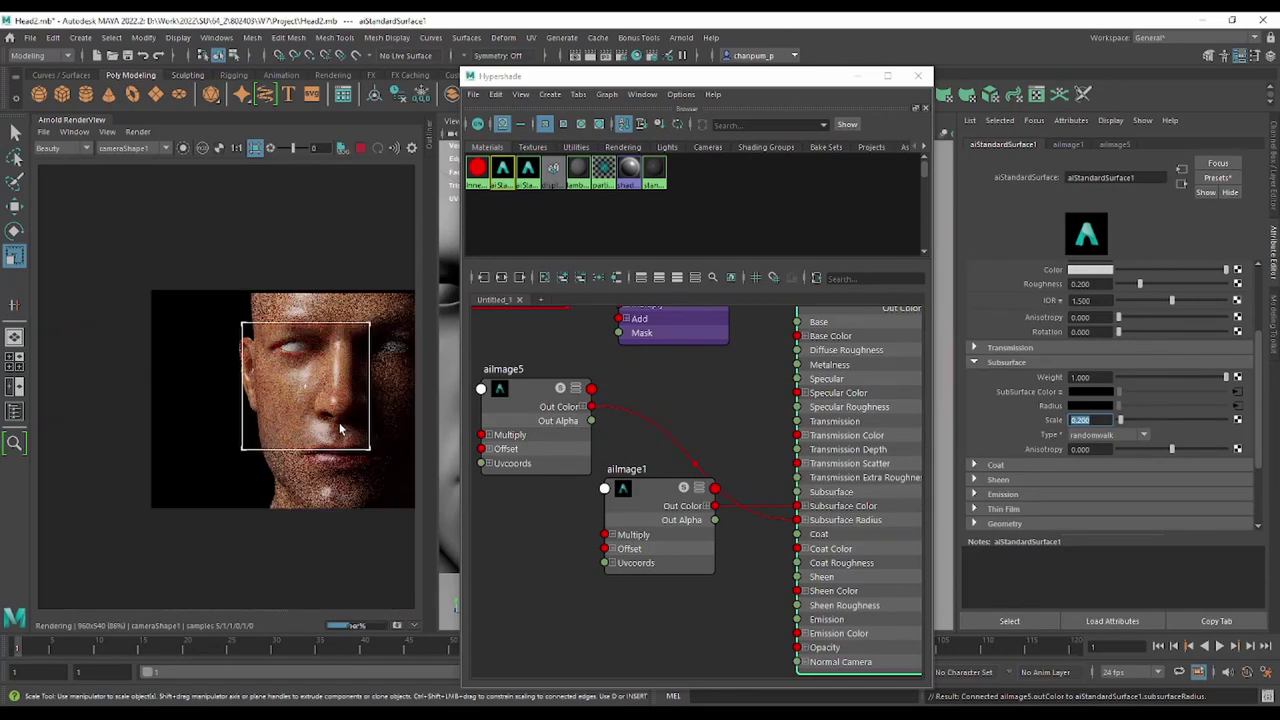
scroll(340, 428, up, 2)
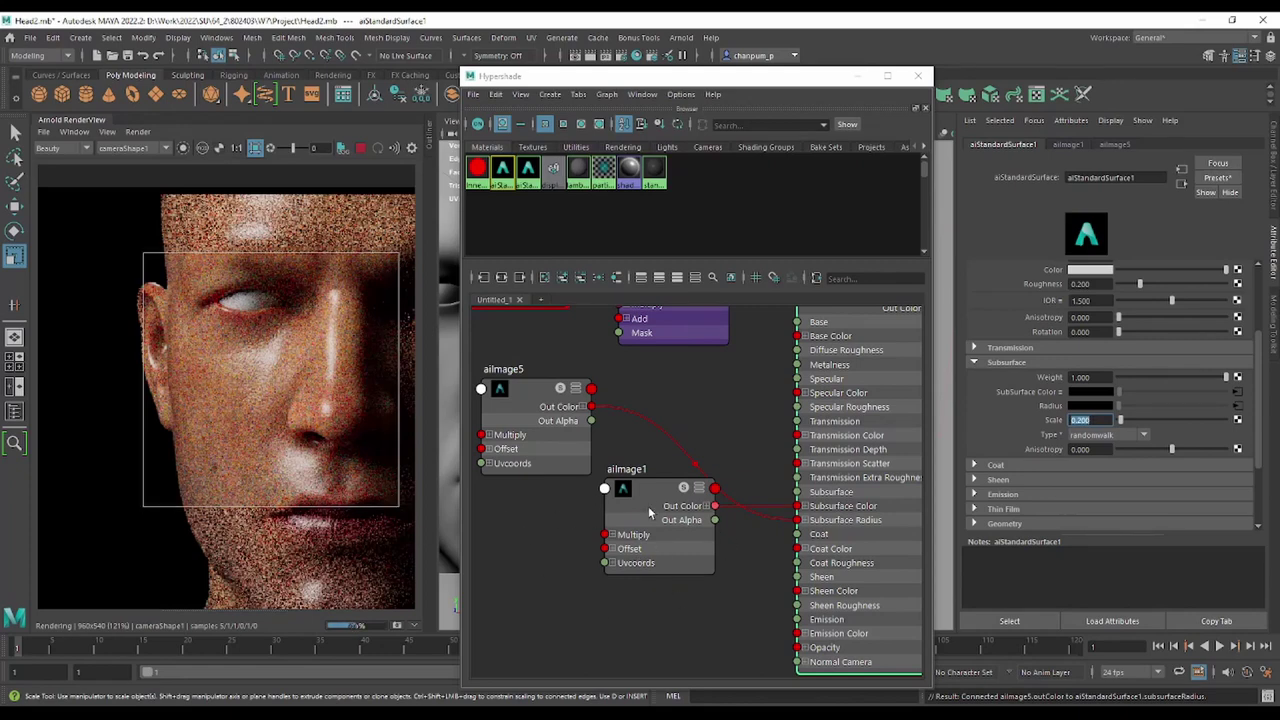
mouse_move(648, 495)
mouse_down()
mouse_move(502, 535)
mouse_move(532, 540)
mouse_up()
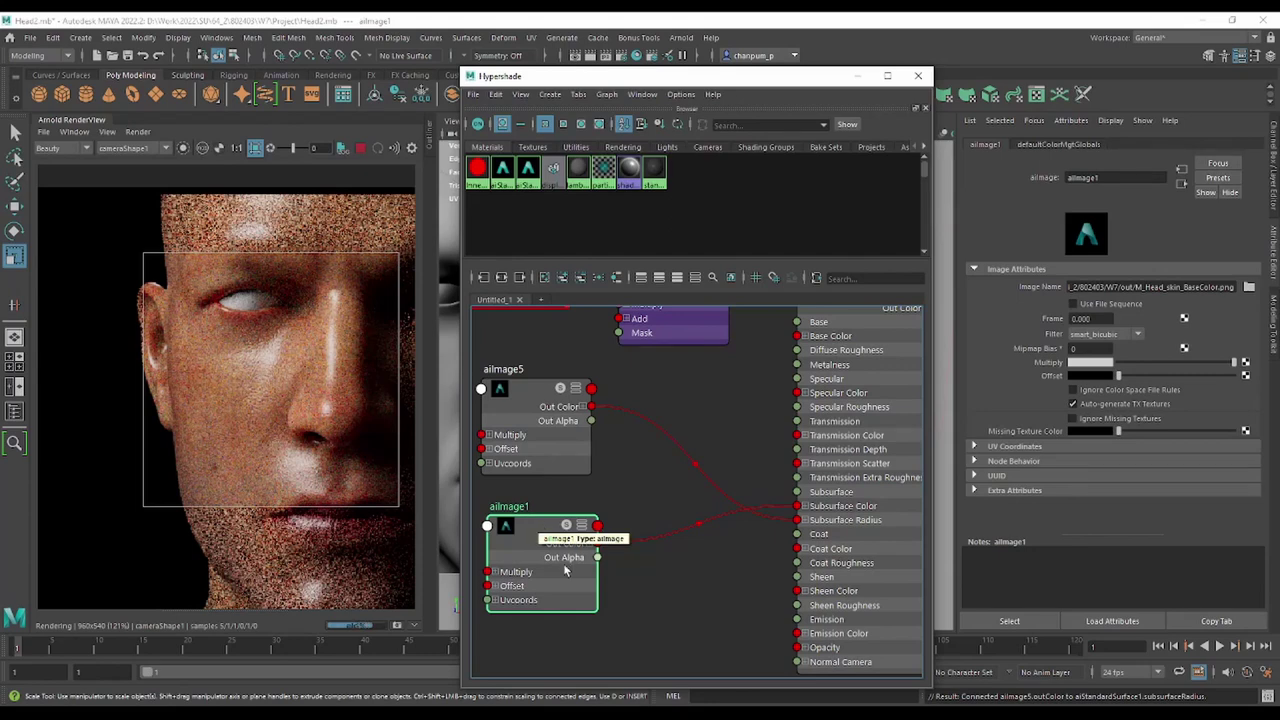
Center the face in the RenderView and redraw the render region tightly around the ear.
scroll(279, 381, down, 2)
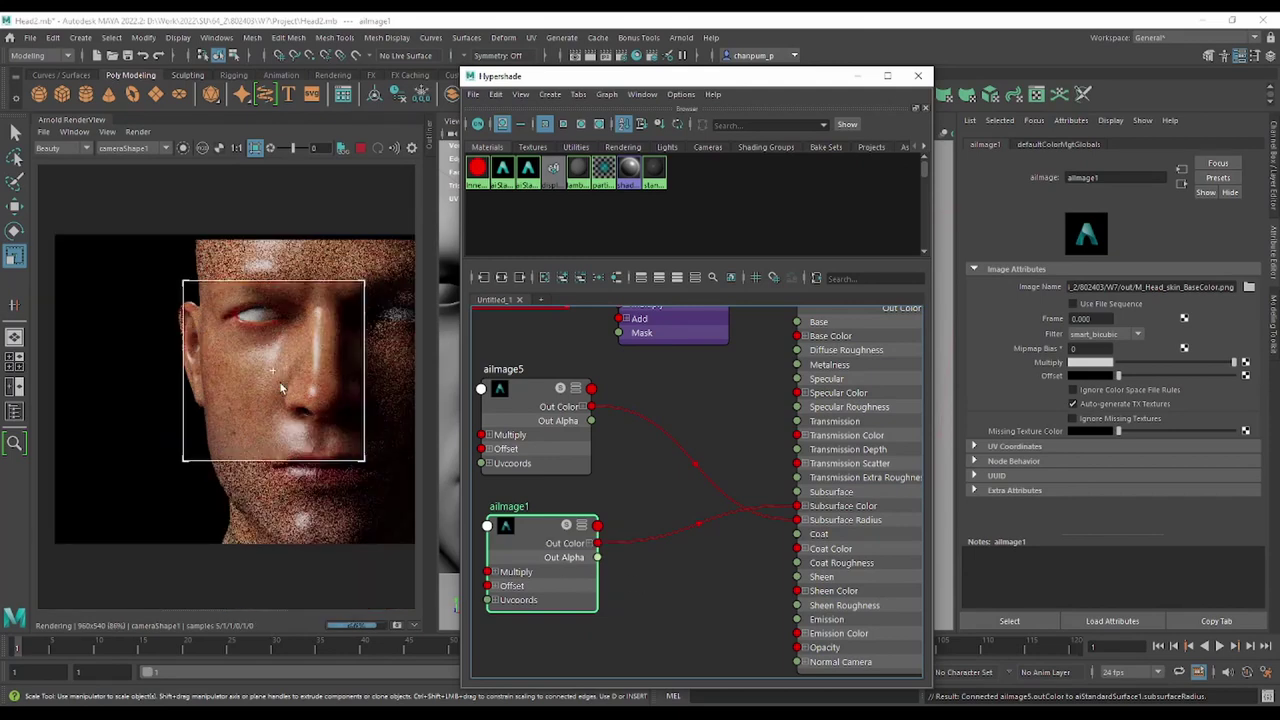
scroll(279, 381, up, 2)
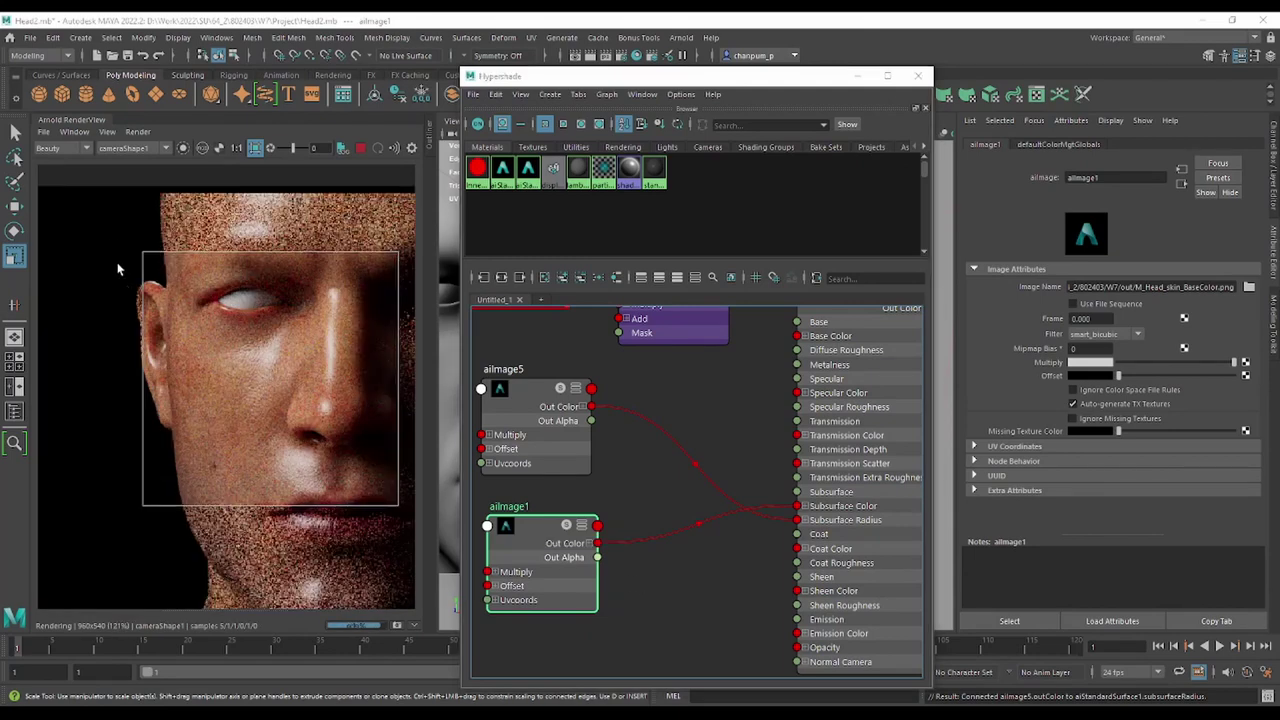
drag(122, 270, 192, 450)
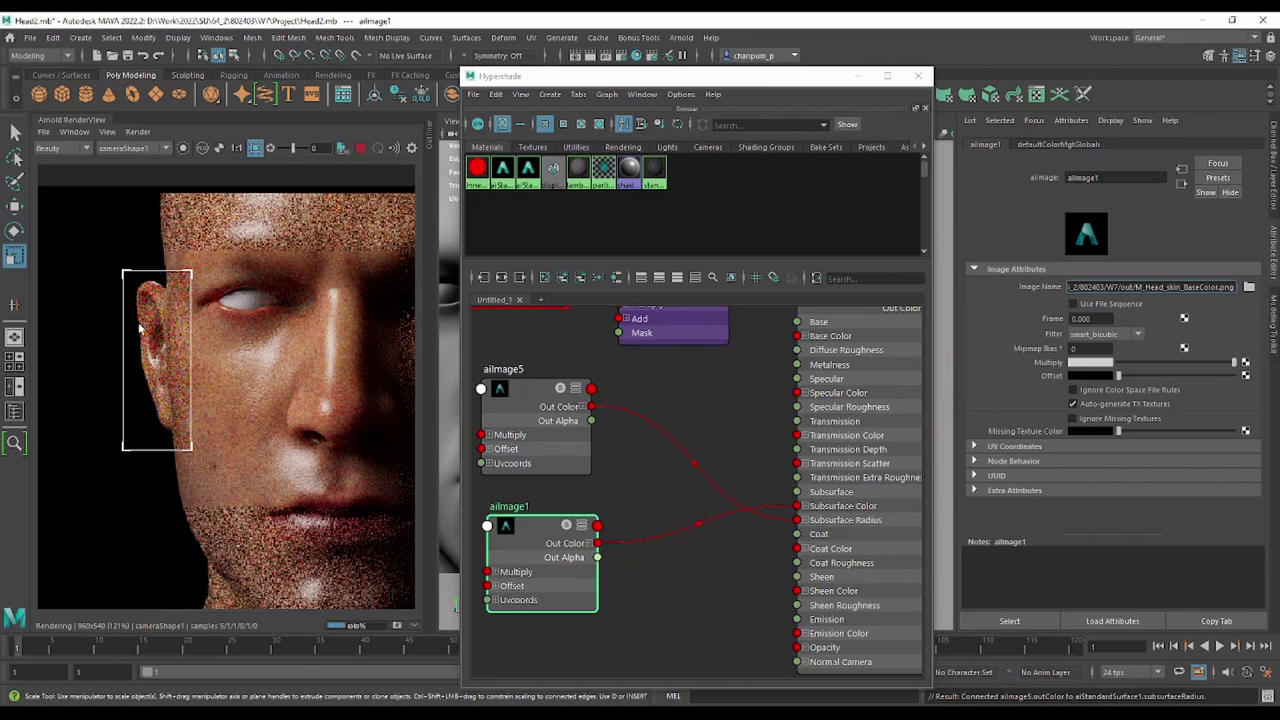
scroll(140, 328, down, 5)
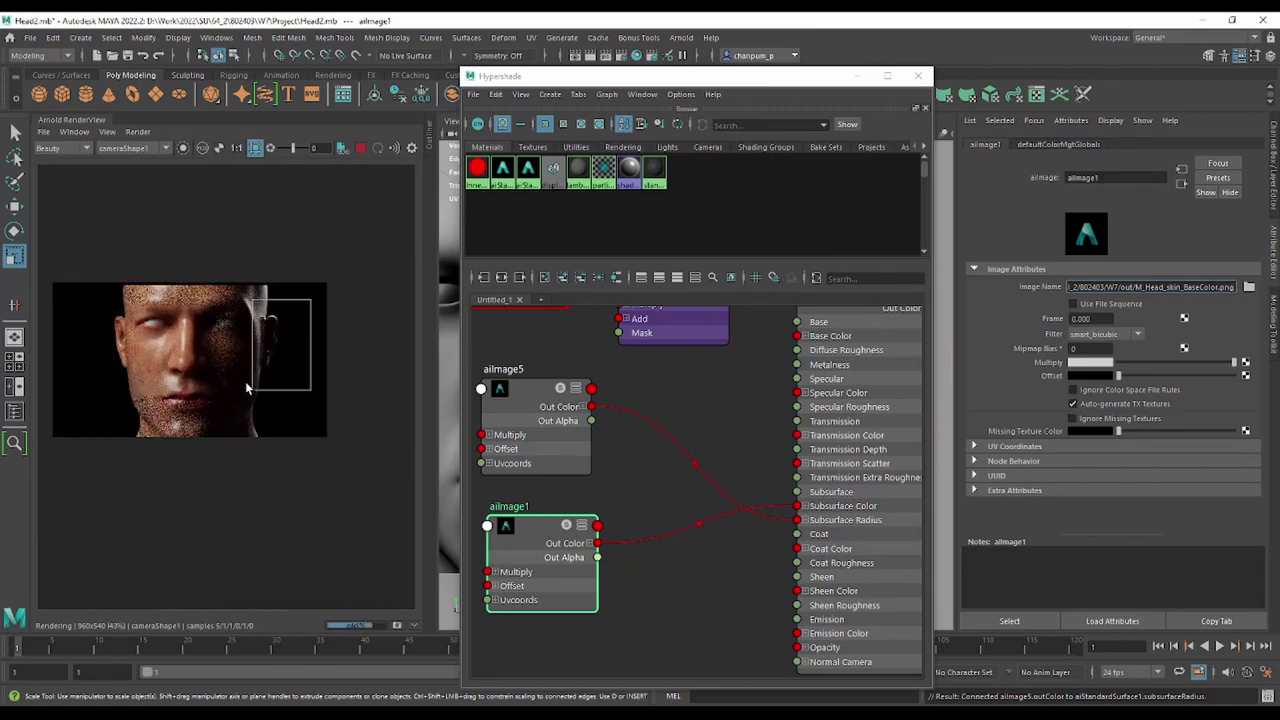
scroll(260, 400, up, 10)
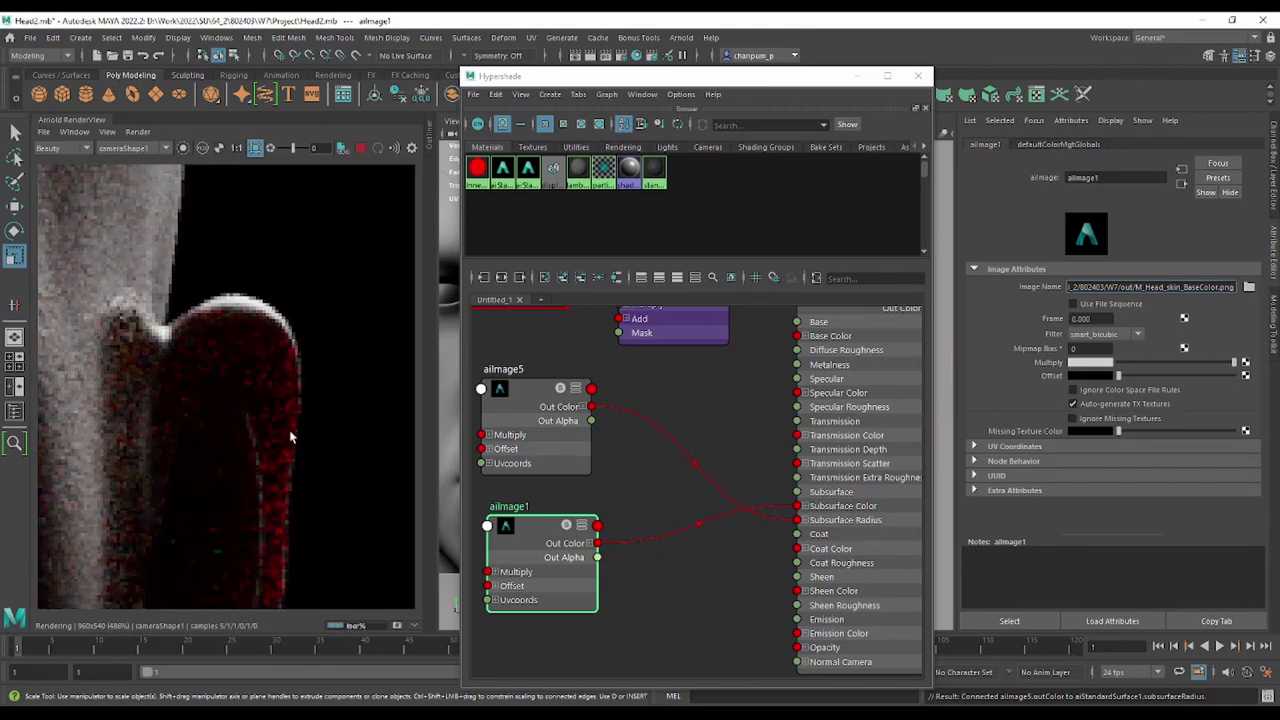
scroll(291, 437, down, 1)
scroll(290, 430, down, 2)
scroll(285, 420, up, 2)
scroll(277, 405, down, 1)
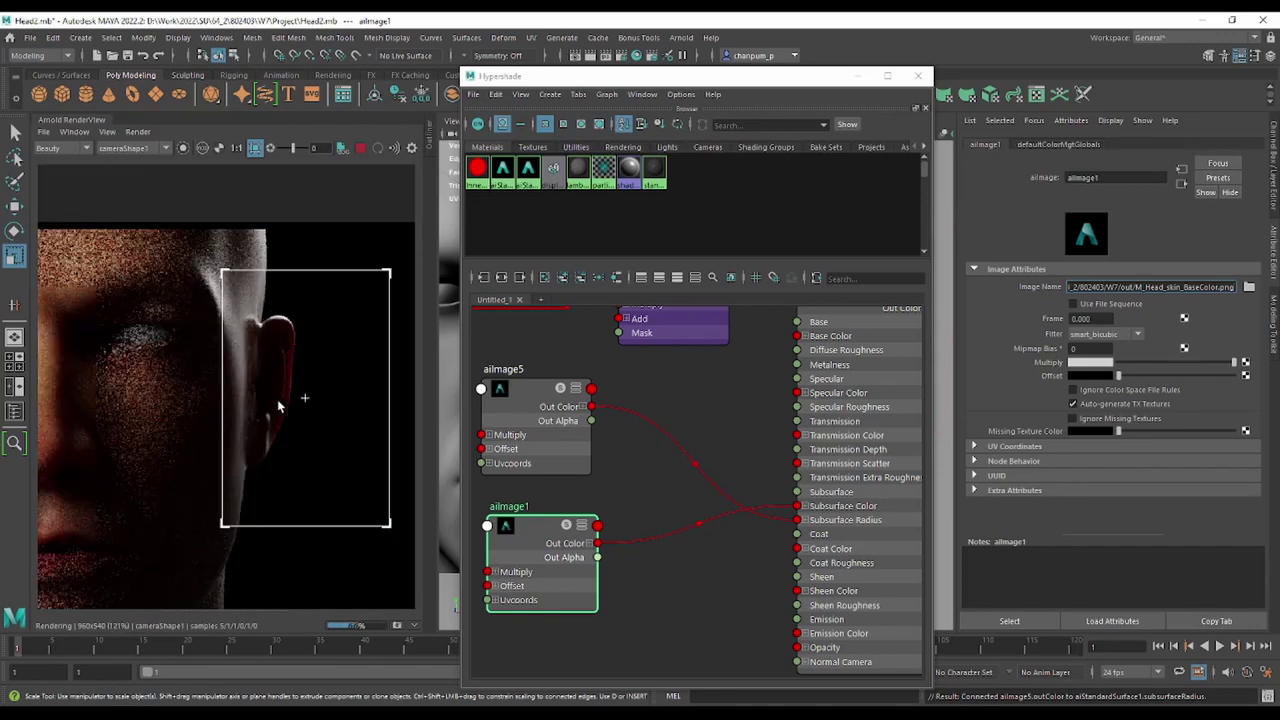
scroll(250, 428, up, 2)
middle_drag(234, 430, 380, 430)
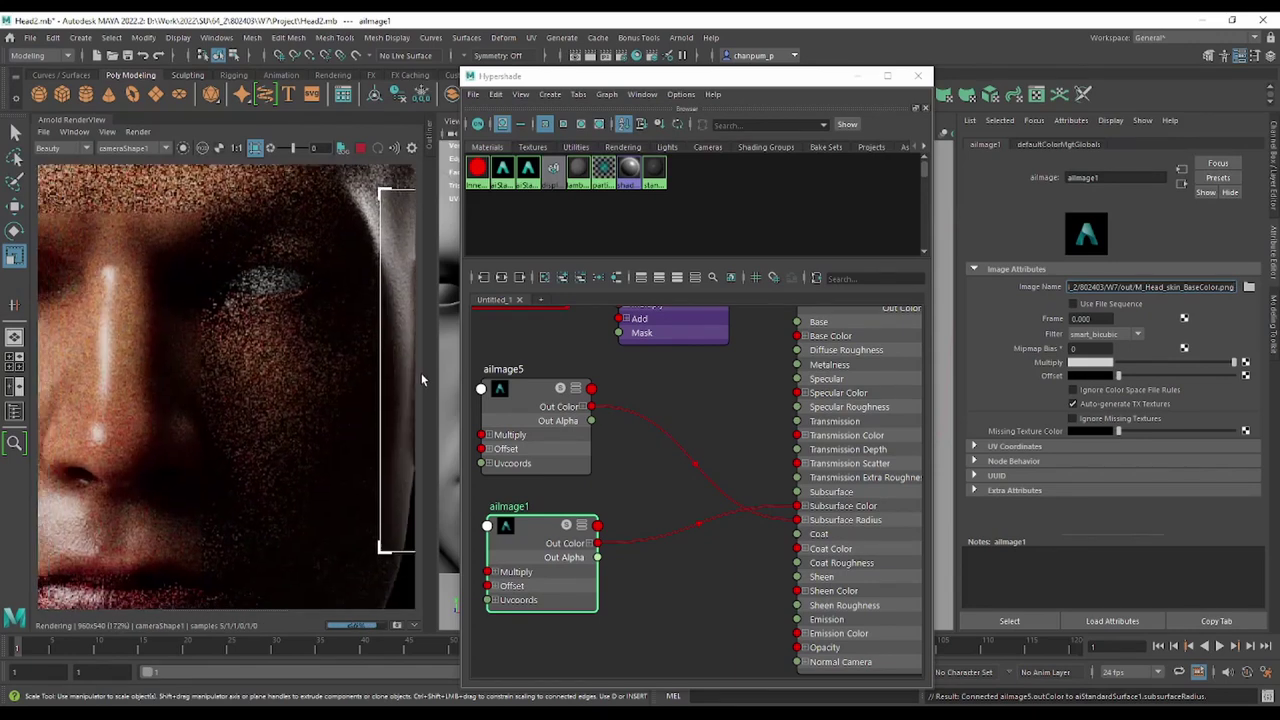
drag(165, 240, 58, 478)
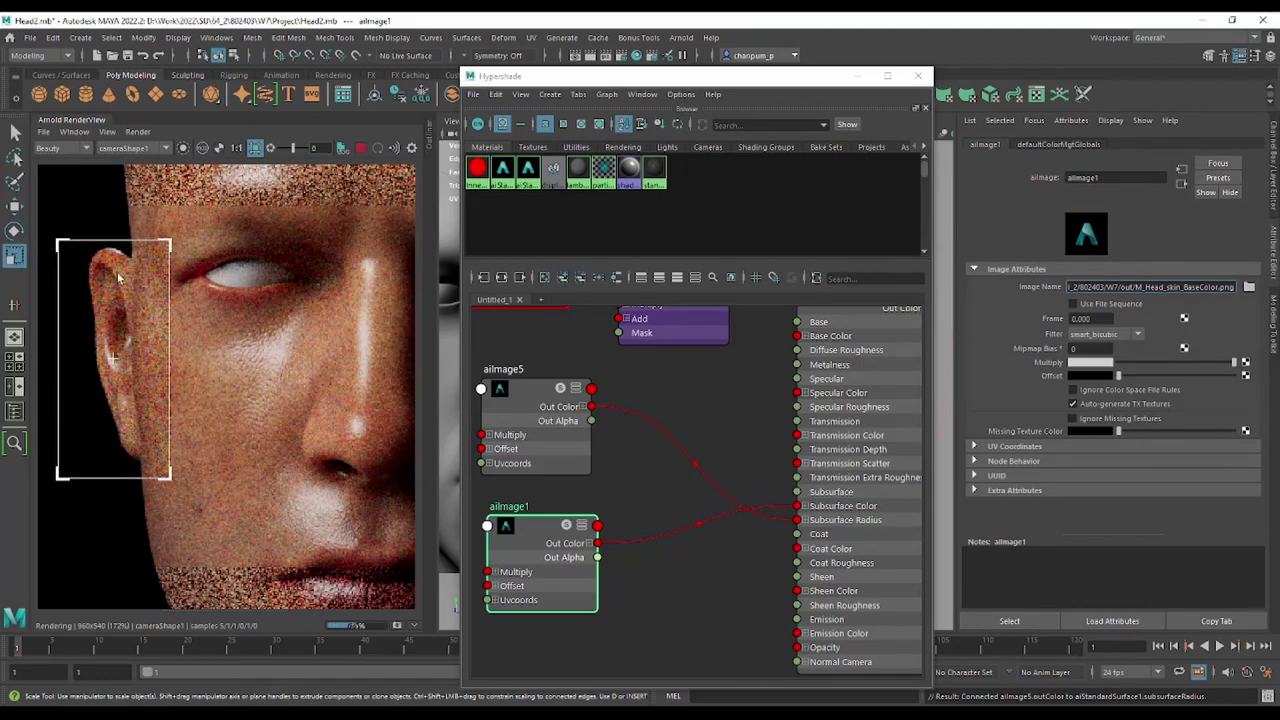
alt+middle_drag(636, 539, 743, 480)
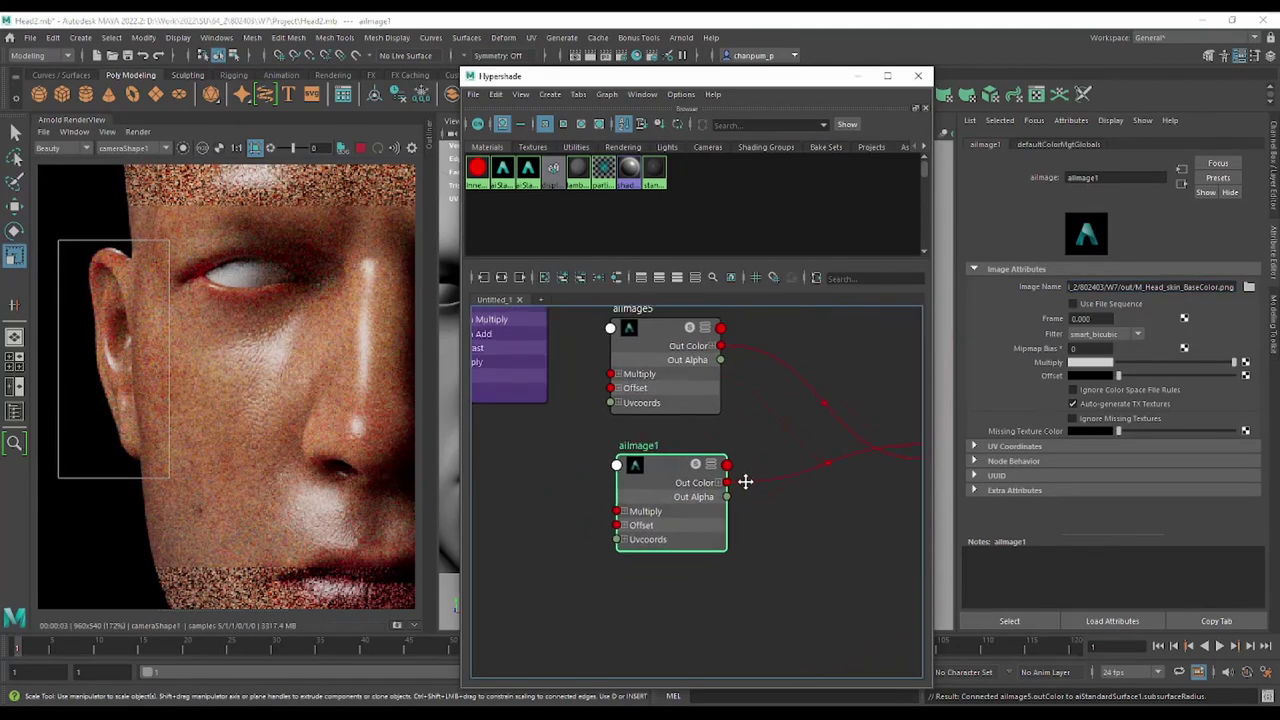
Create an aiColorCorrect node from aiImage1's output by searching 'colorc'.
mouse_move(686, 474)
mouse_down()
mouse_move(552, 474)
mouse_move(565, 497)
mouse_up()
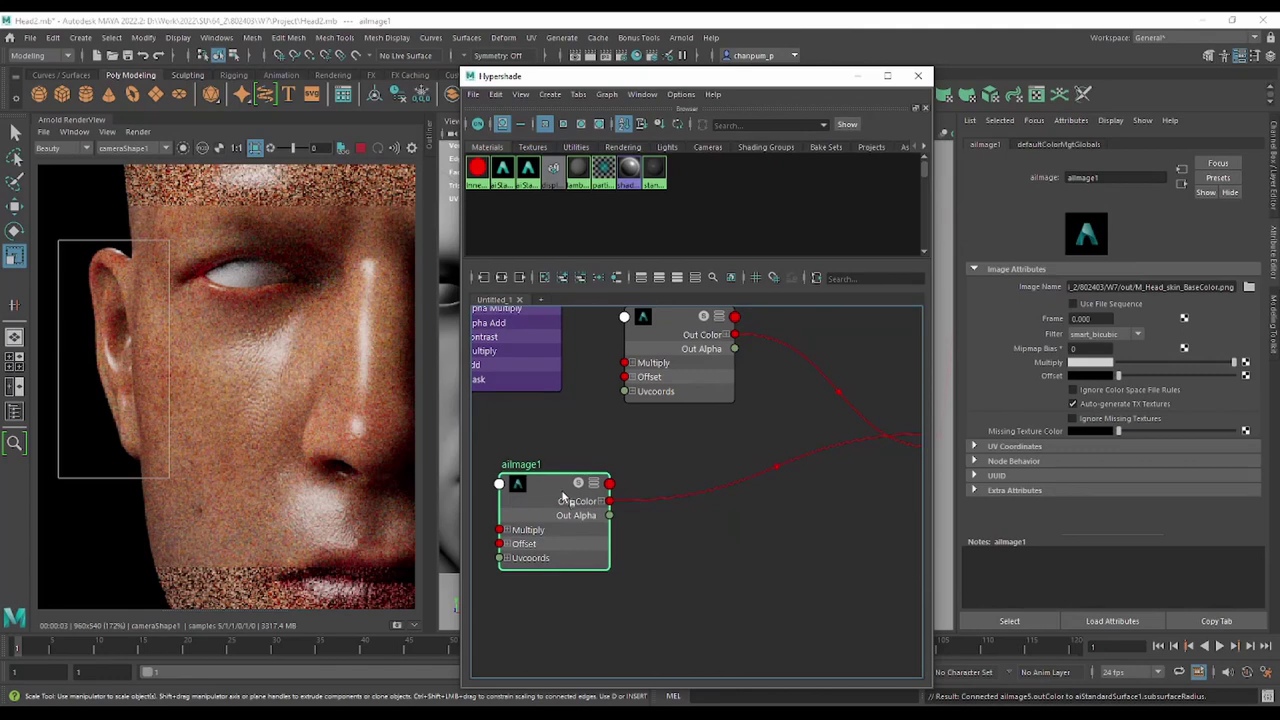
key(Tab)
text(colo)
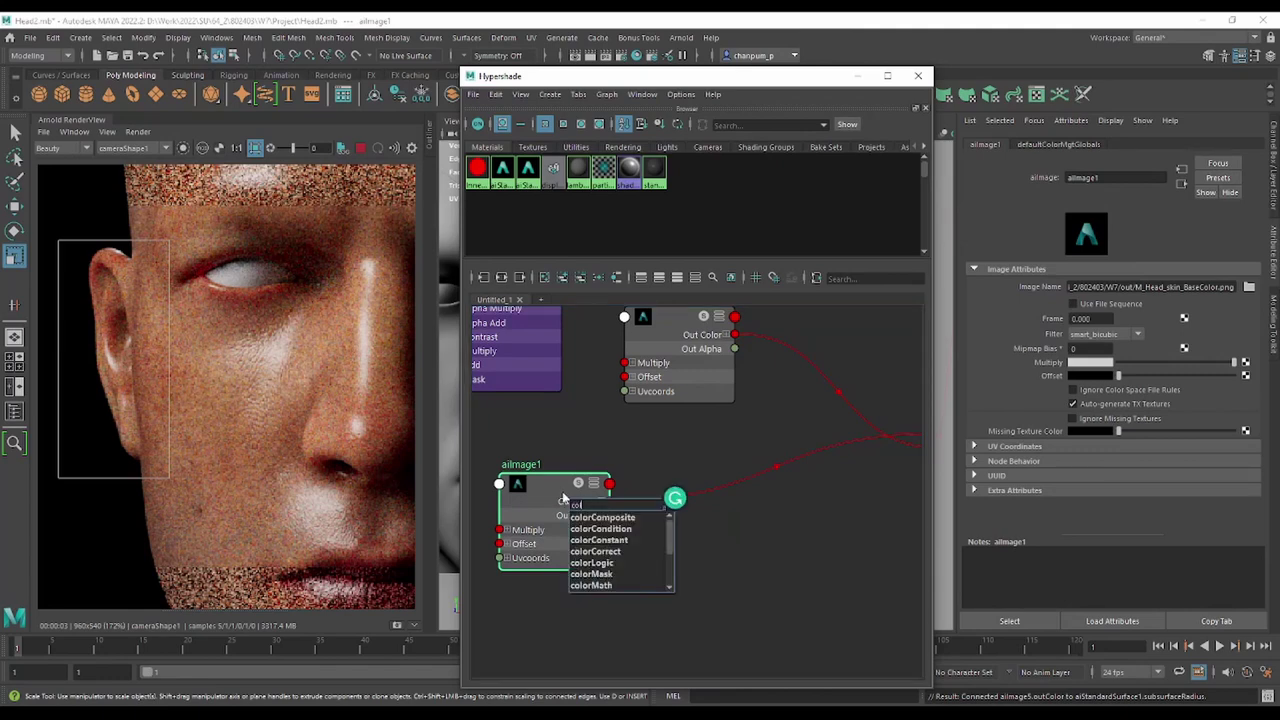
text(rc)
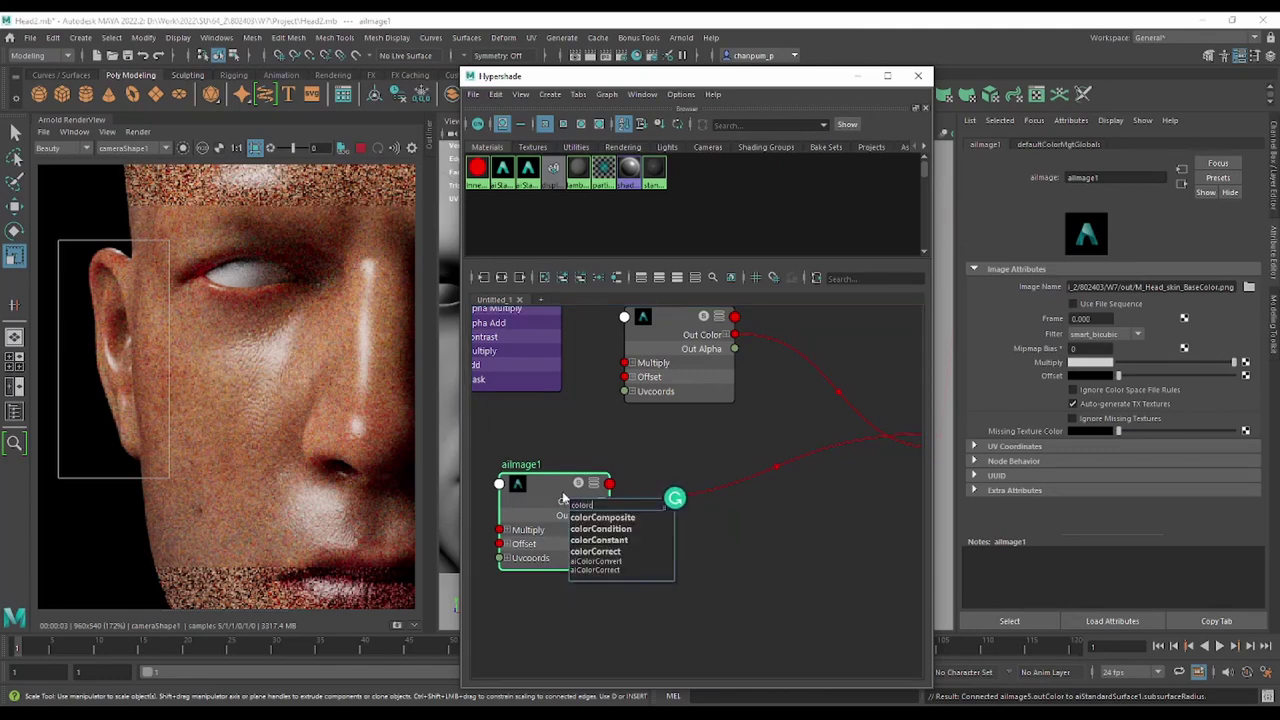
click(619, 571)
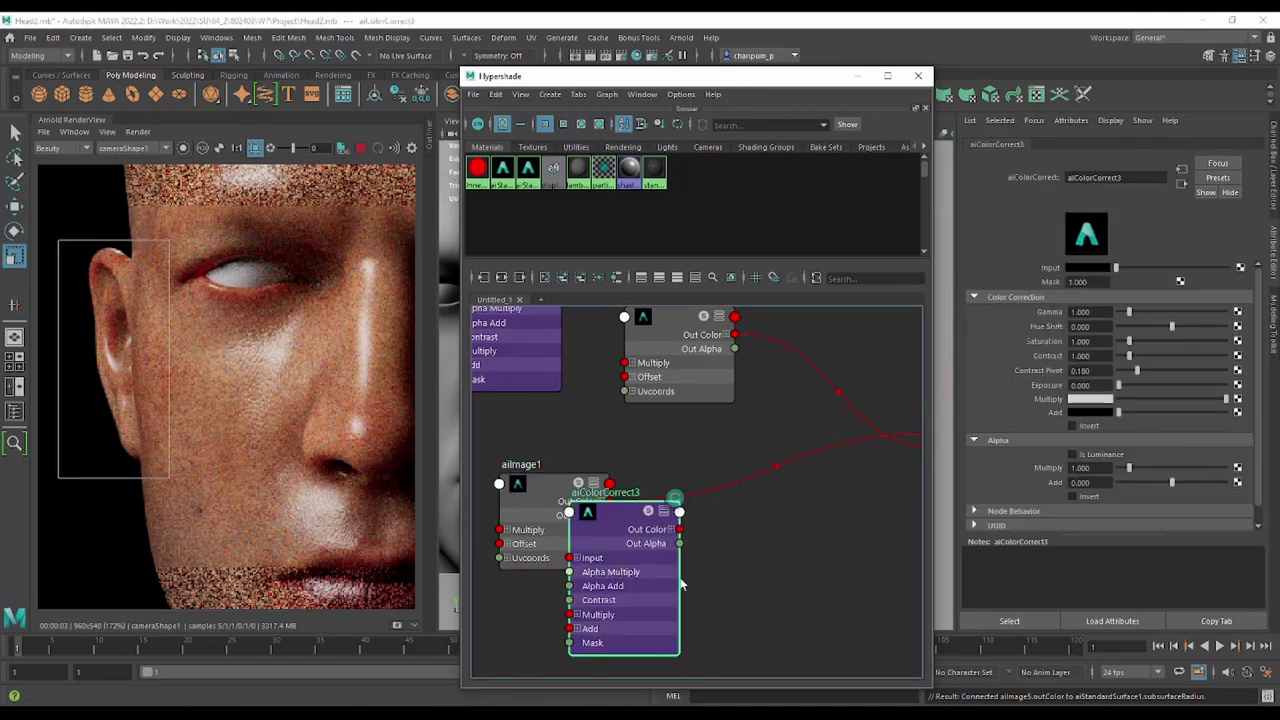
Wire aiImage1 into aiColorCorrect3's Input and its Out Color into Subsurface Color, then tidy the node placement.
drag(610, 501, 721, 546)
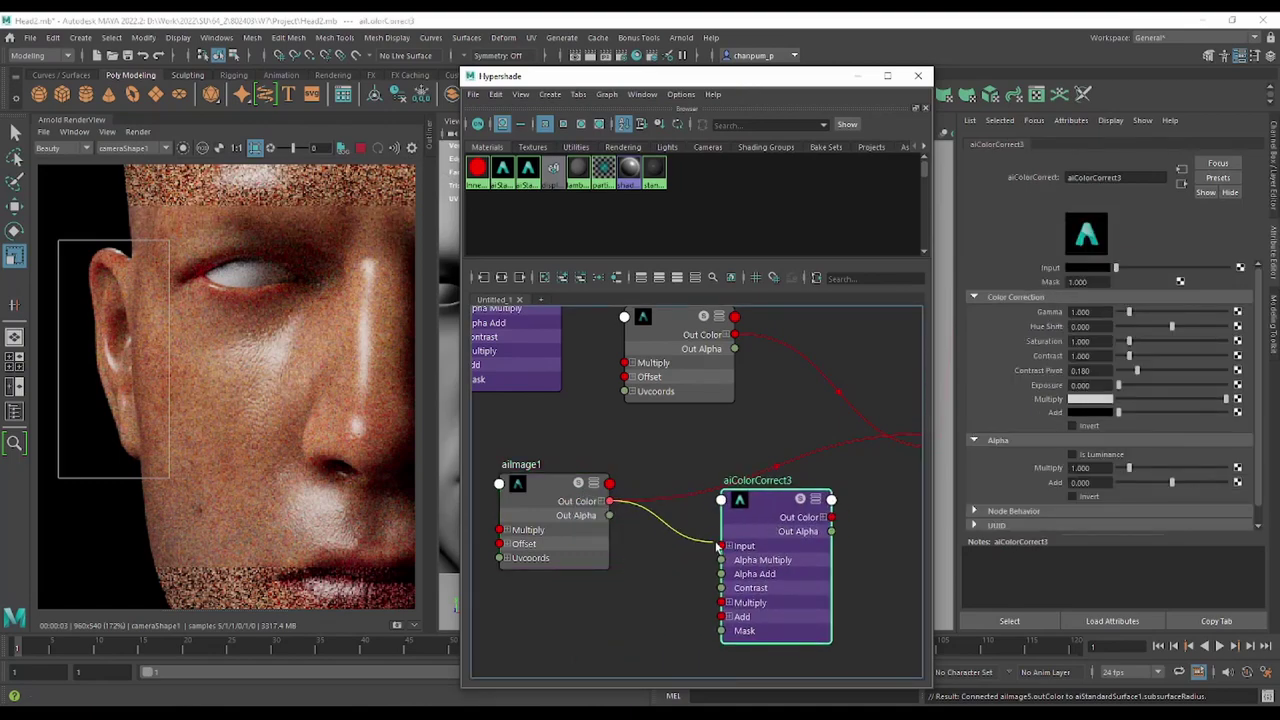
alt+middle_drag(858, 497, 573, 528)
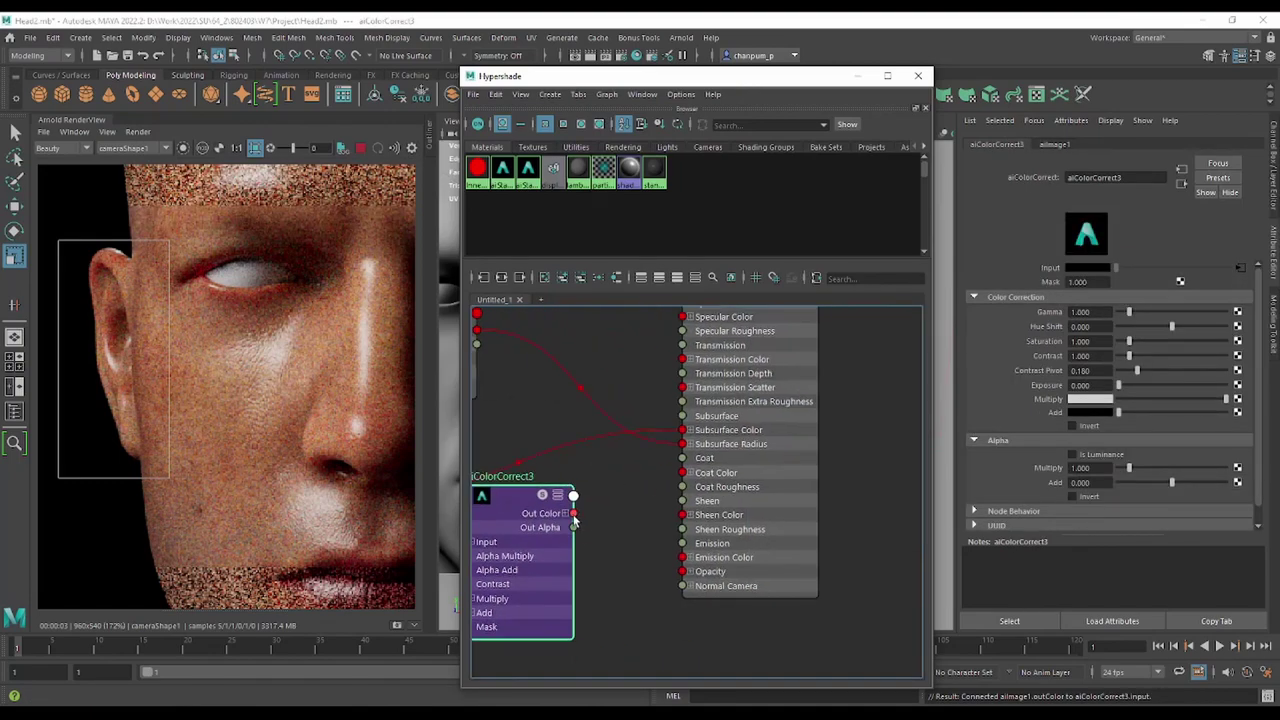
drag(573, 513, 682, 430)
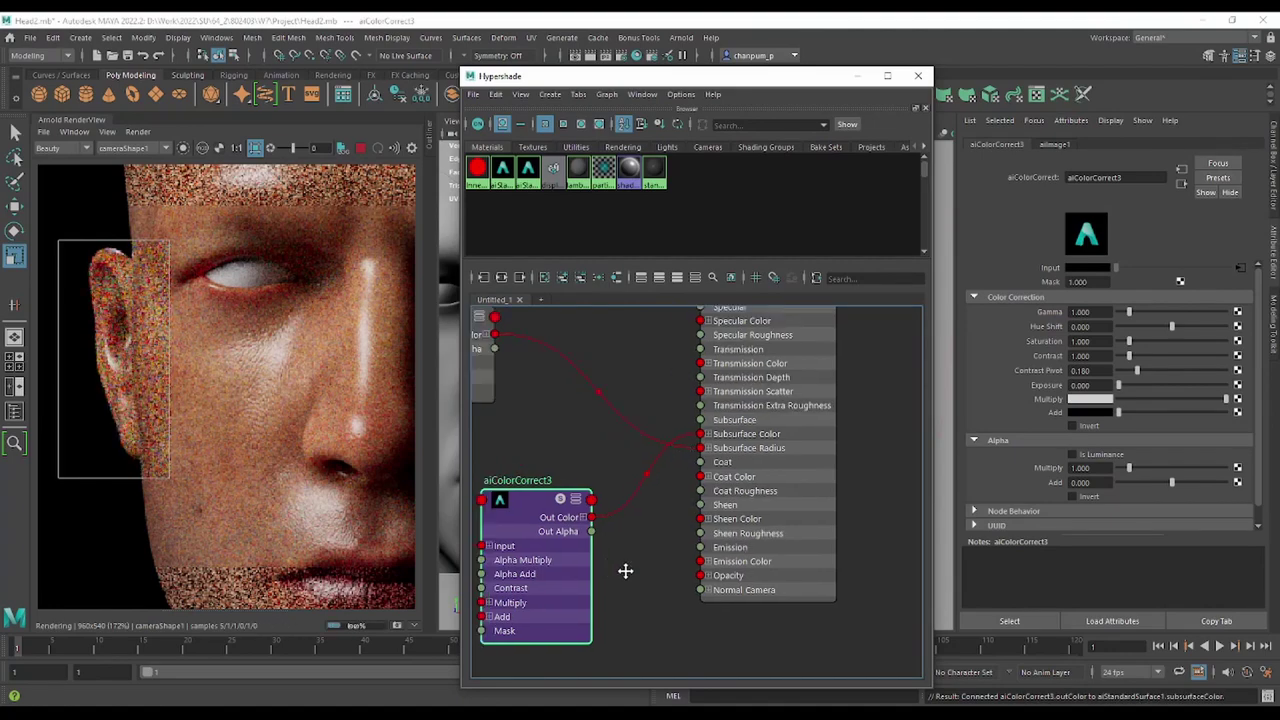
alt+middle_drag(623, 569, 741, 606)
drag(635, 541, 601, 497)
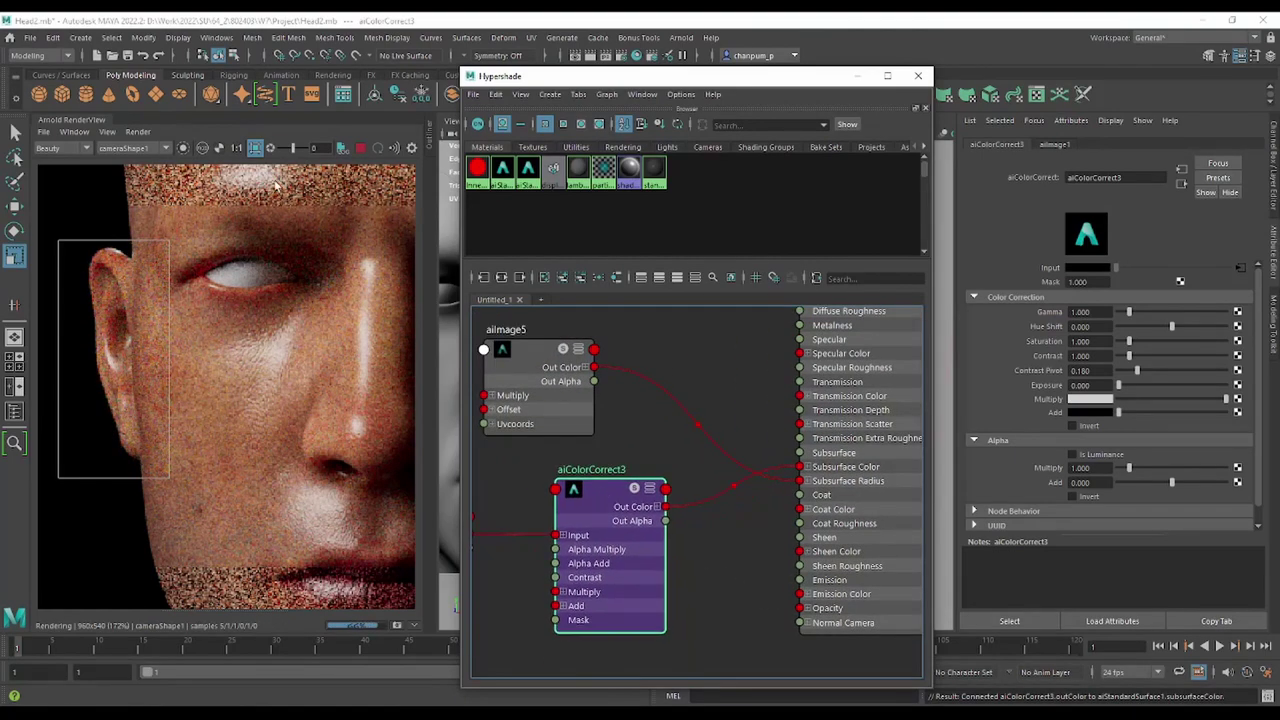
Re-render with the new wiring over a larger region covering the cheek and ear.
click(149, 379)
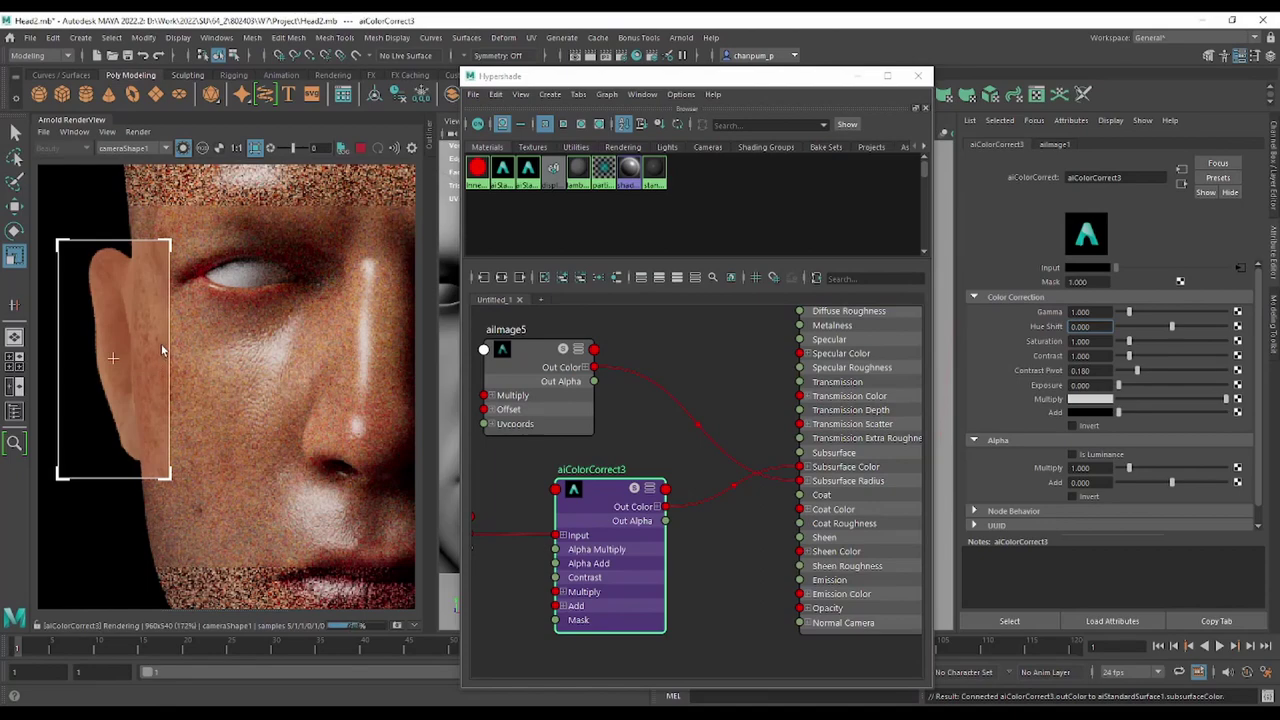
scroll(162, 350, up, 2)
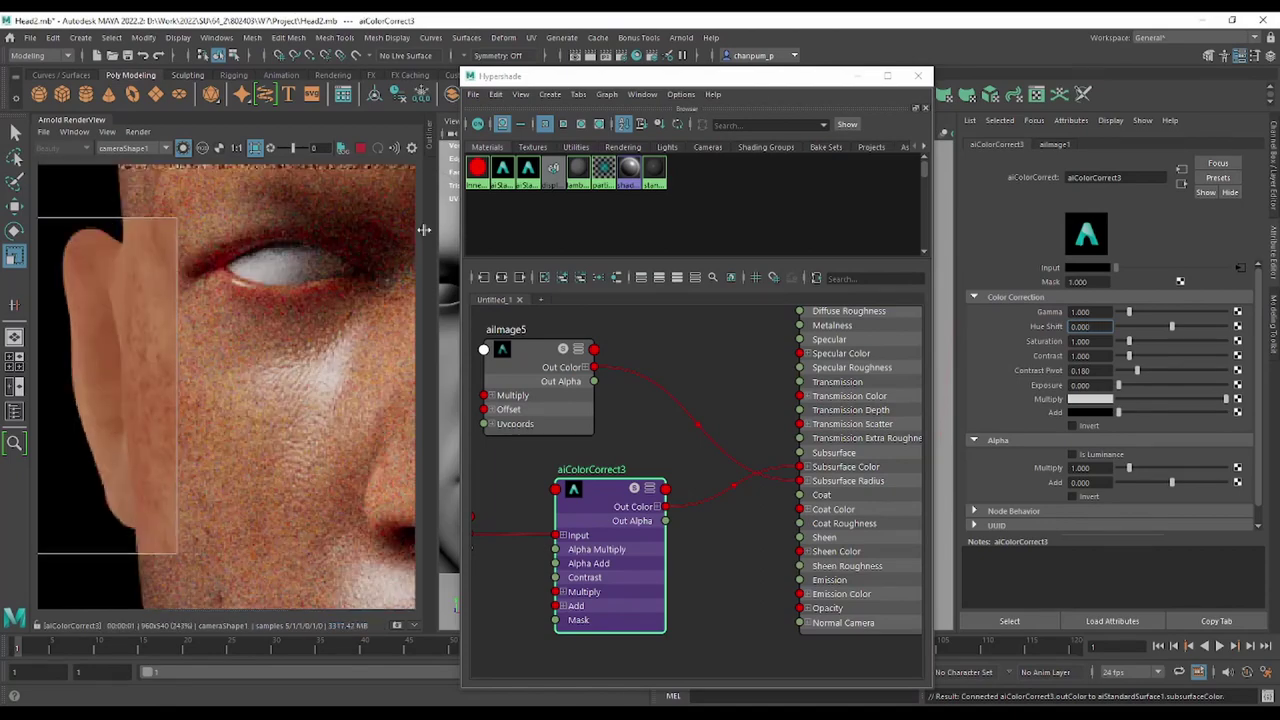
scroll(366, 245, down, 2)
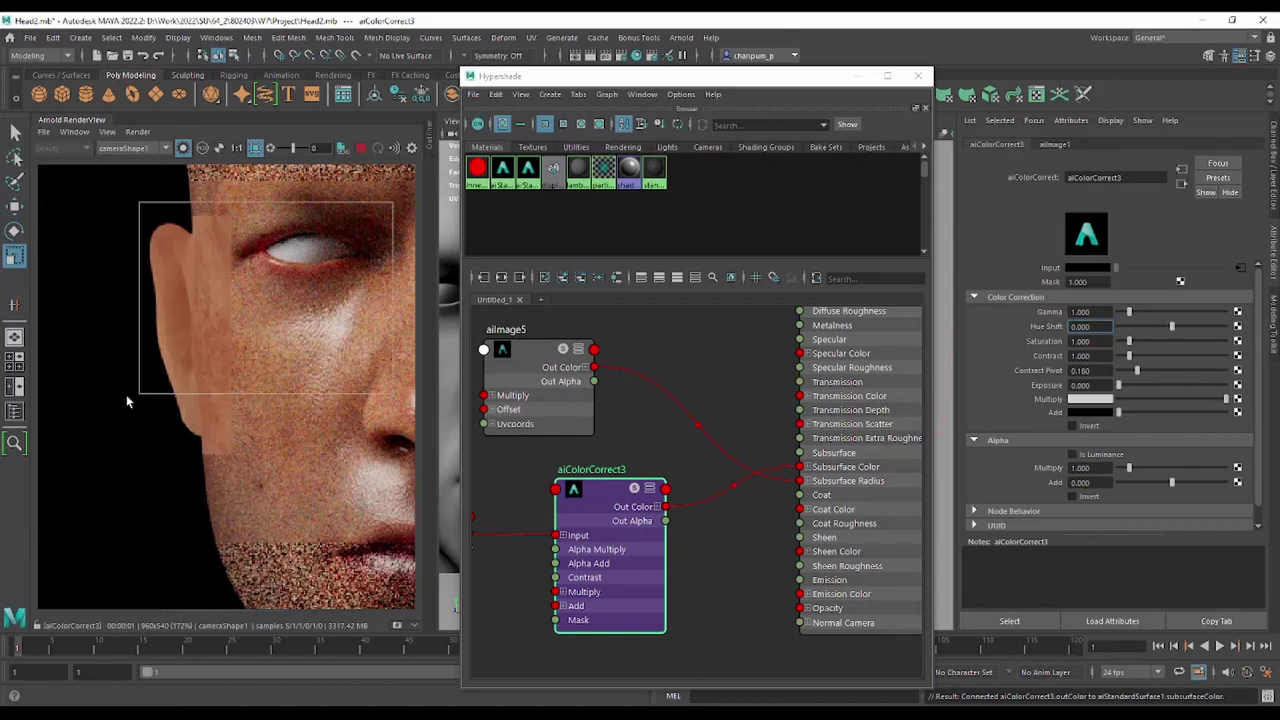
drag(391, 202, 108, 434)
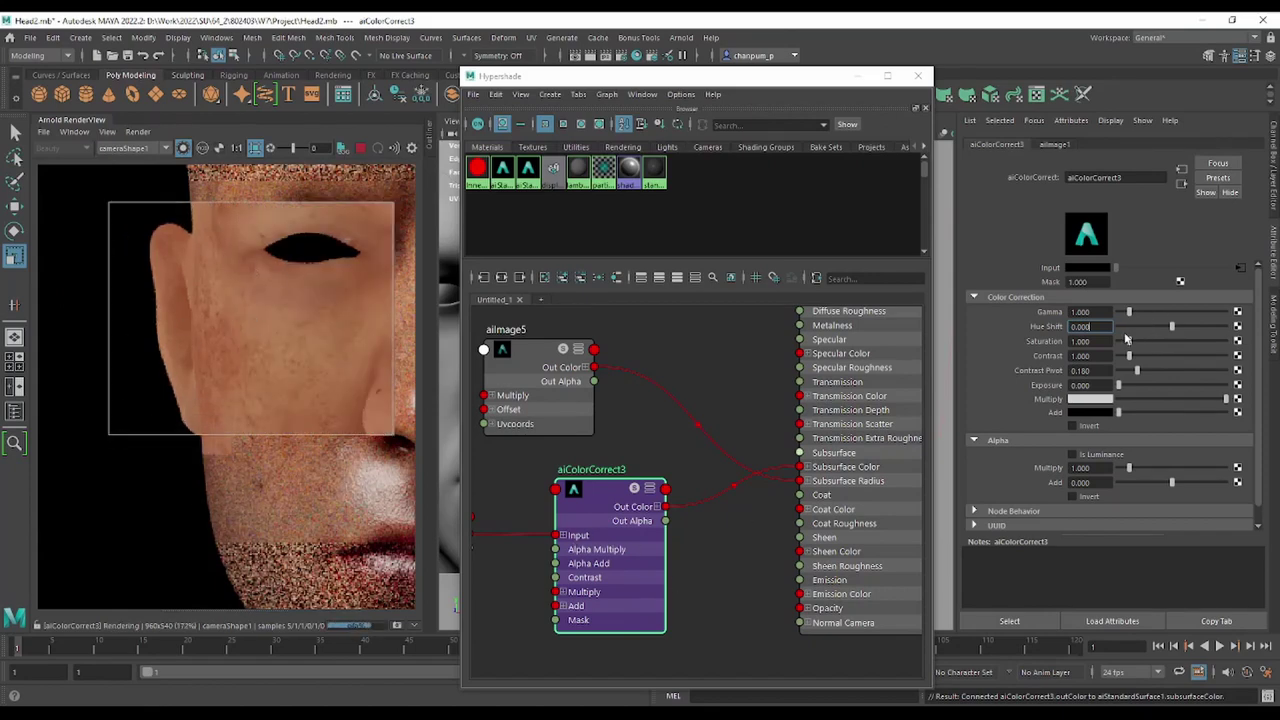
Adjust aiColorCorrect3 saturation to about 0.818 and restart the region render.
drag(1130, 343, 1127, 342)
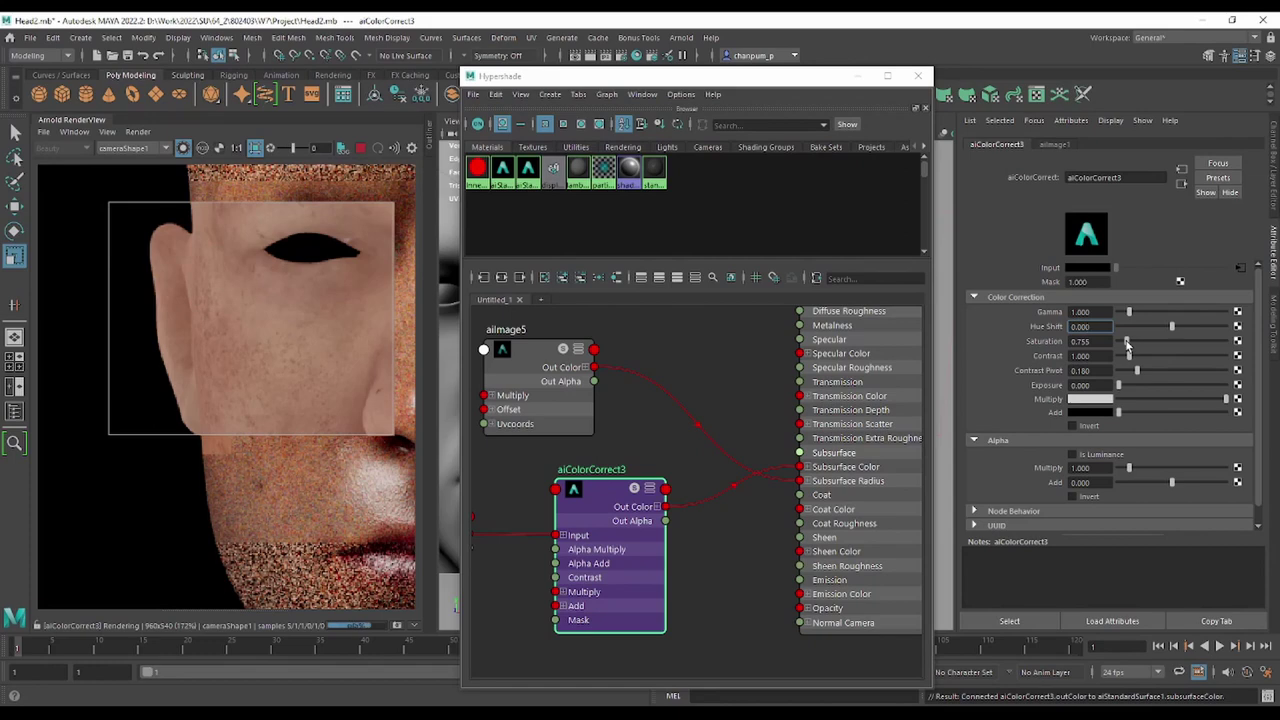
drag(1127, 343, 1129, 342)
click(183, 148)
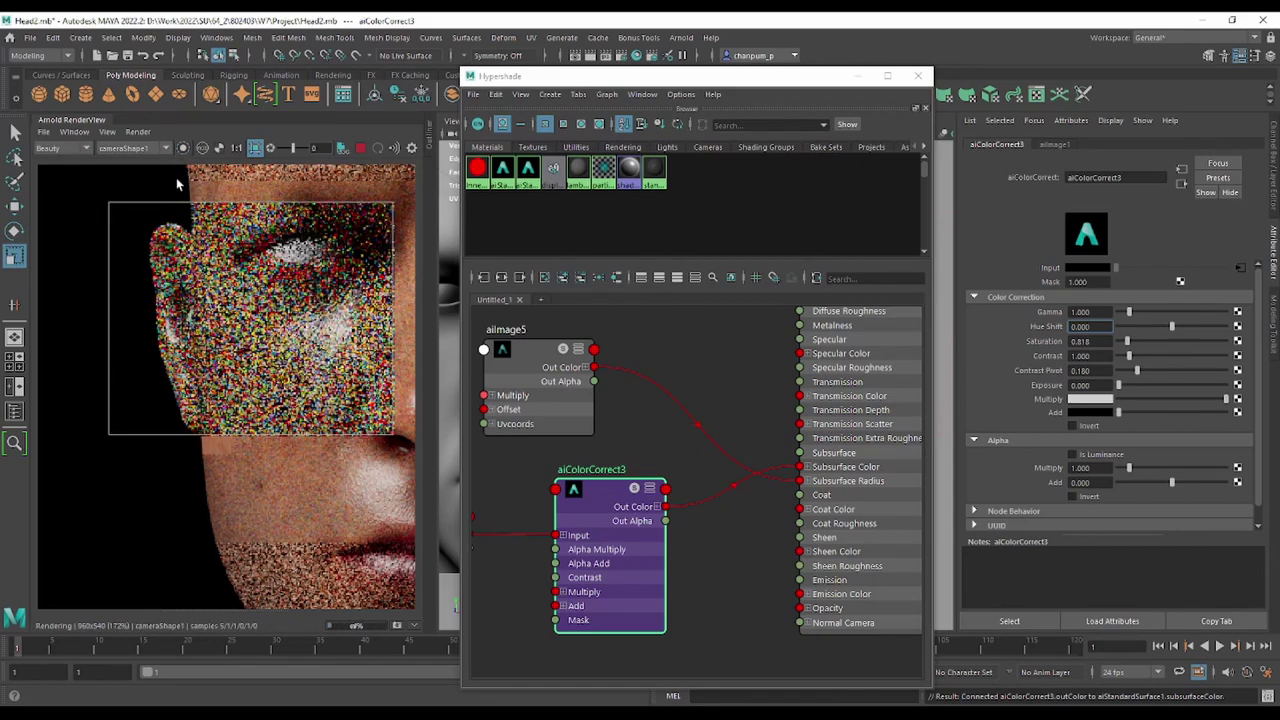
Fit the whole face in RenderView, re-render, and set saturation to exactly 0.850.
scroll(260, 414, down, 2)
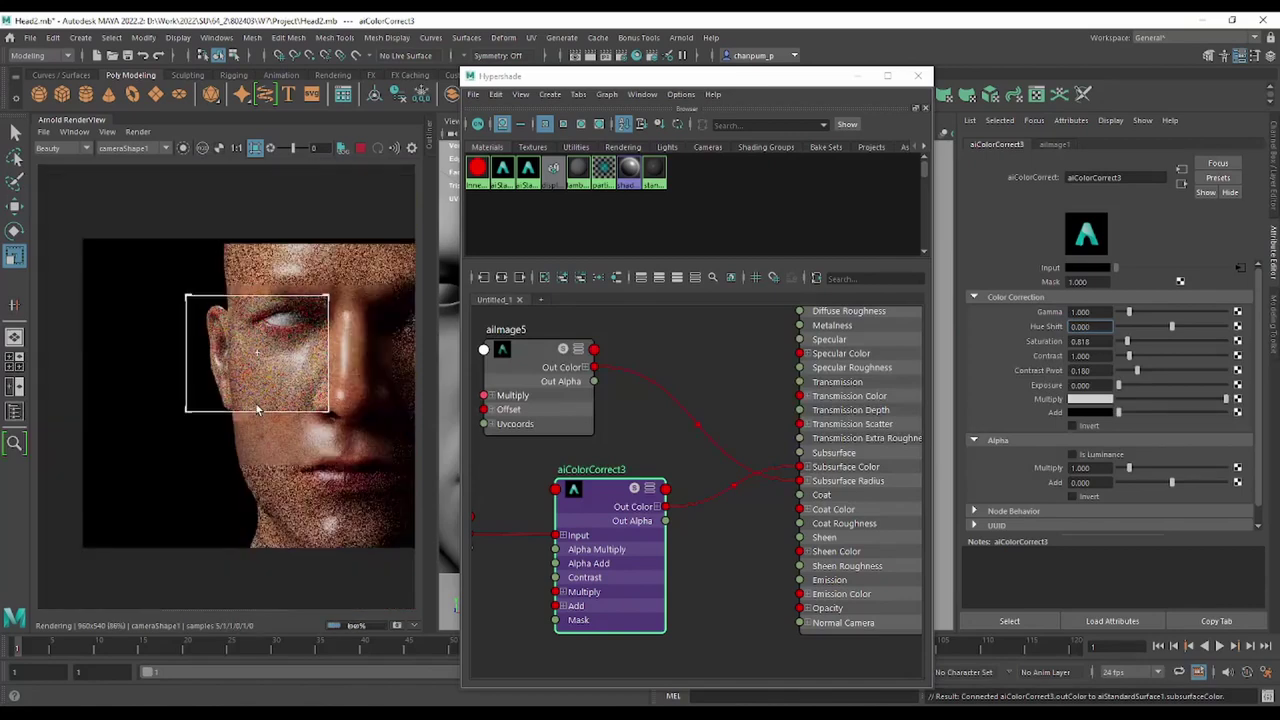
scroll(240, 375, up, 2)
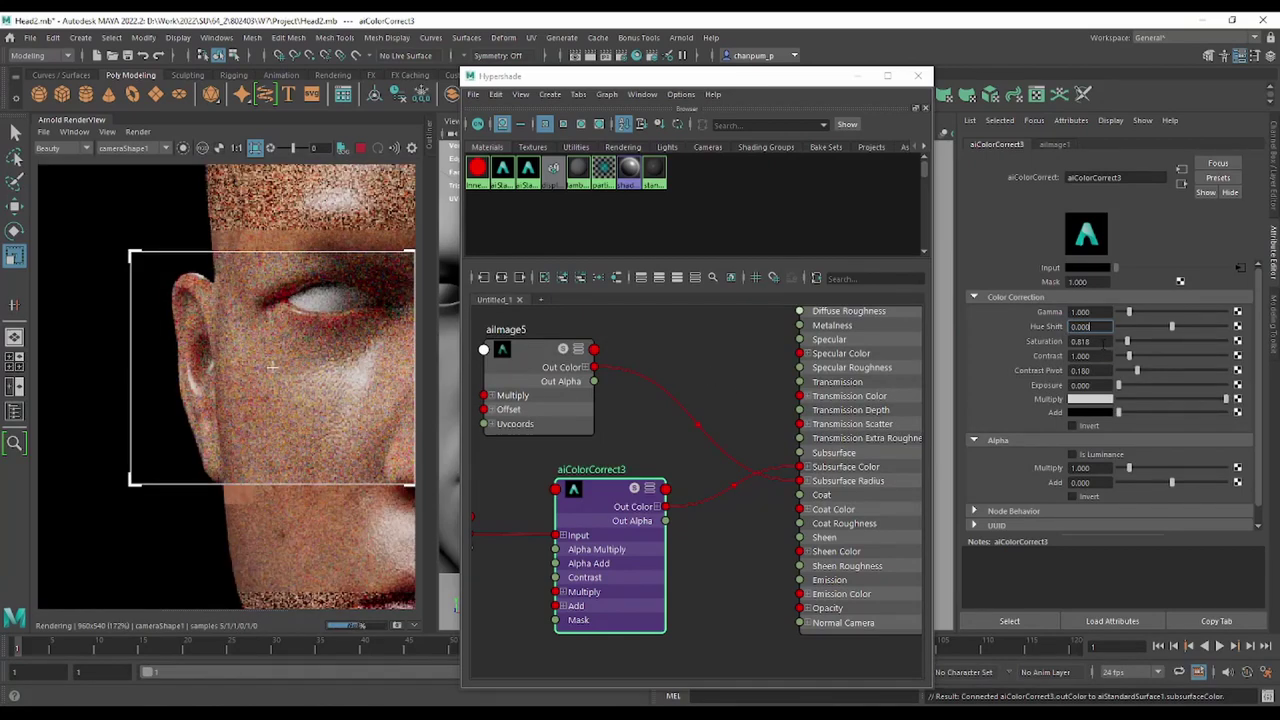
scroll(278, 409, down, 2)
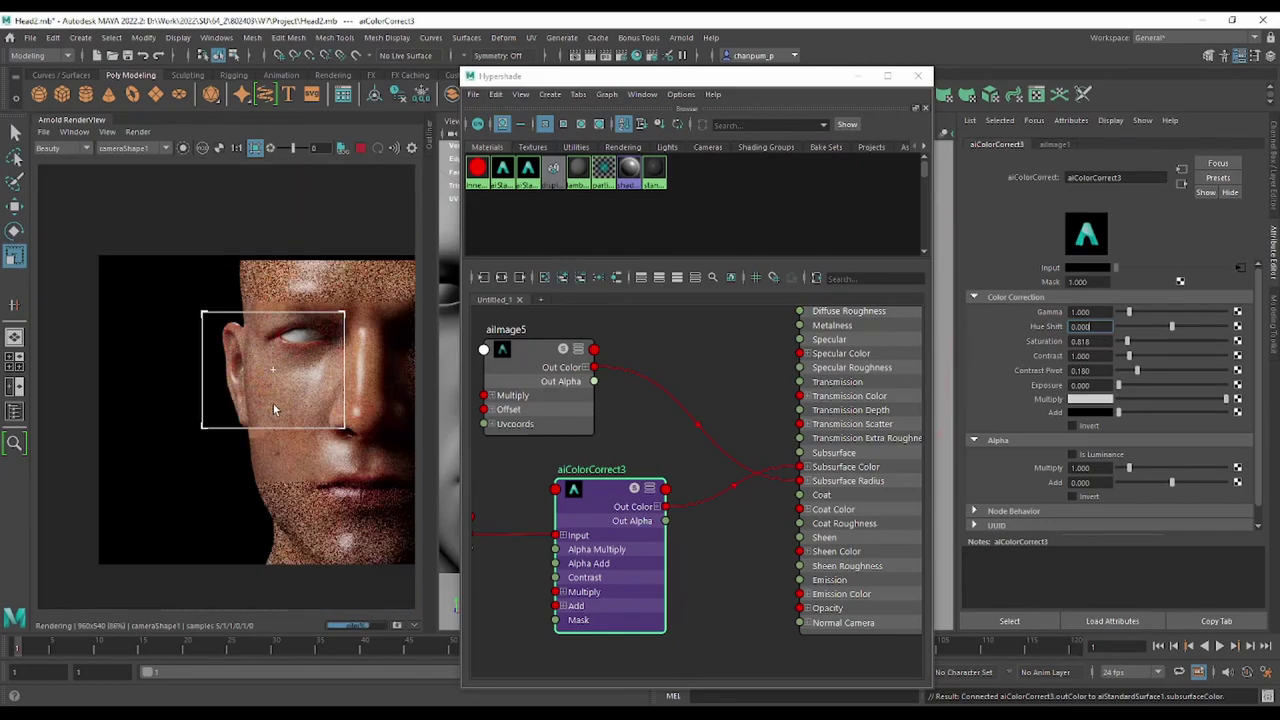
scroll(302, 425, up, 2)
scroll(302, 425, down, 1)
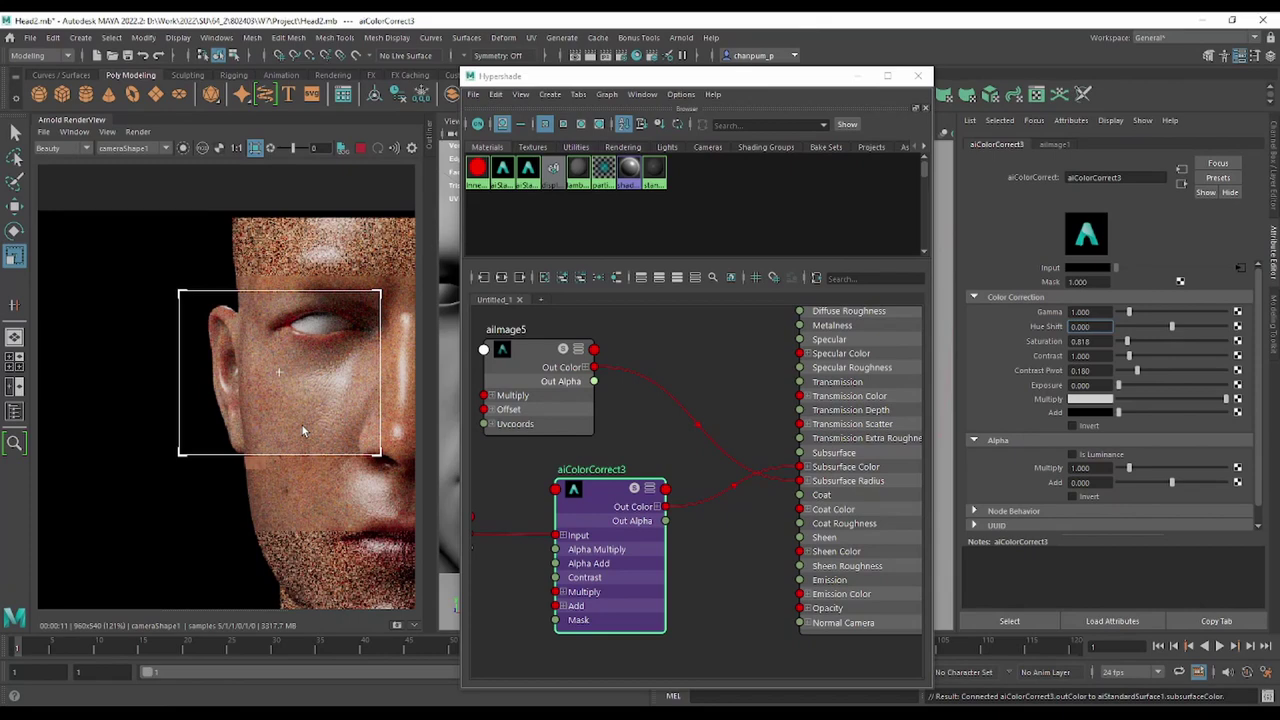
middle_drag(327, 506, 213, 492)
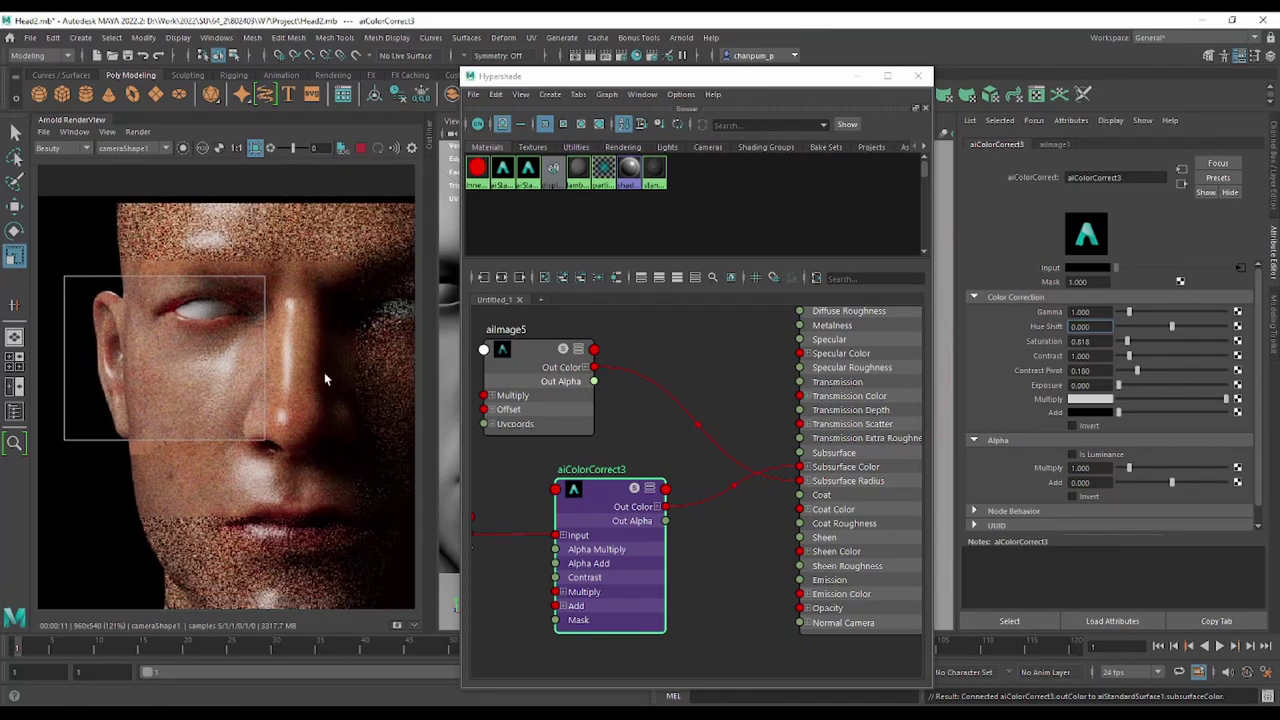
scroll(163, 373, down, 2)
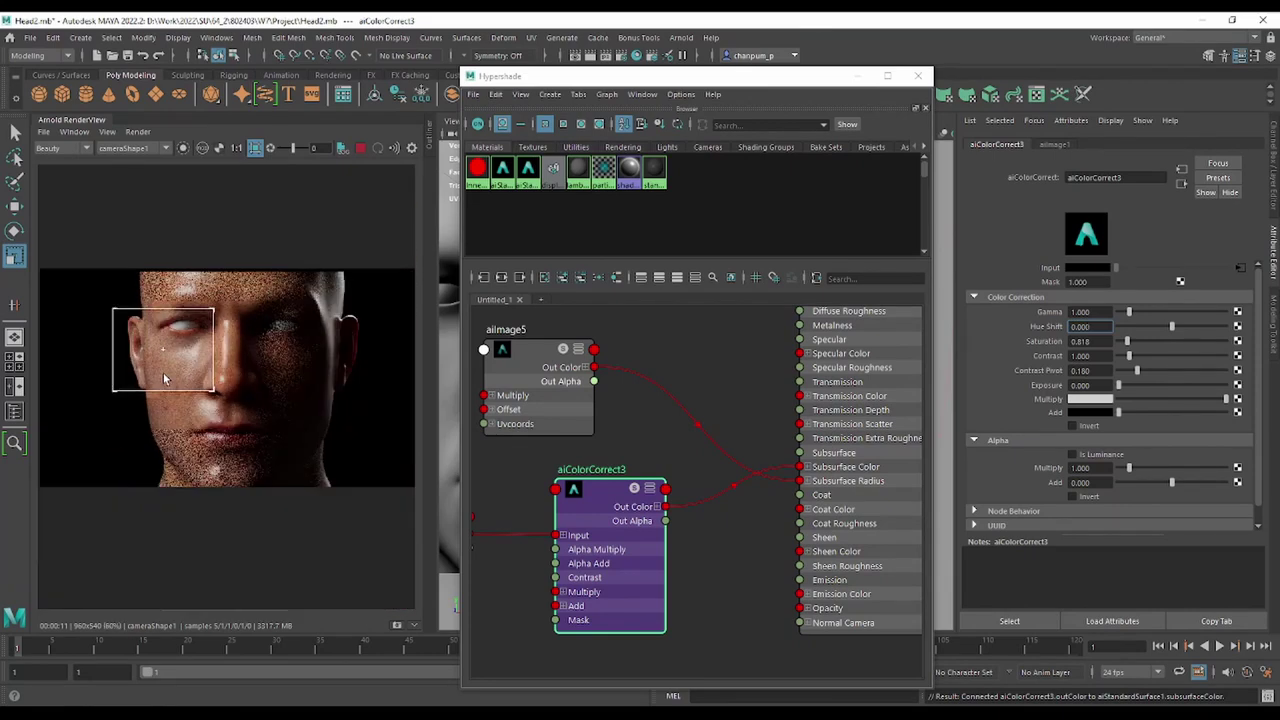
scroll(163, 373, up, 4)
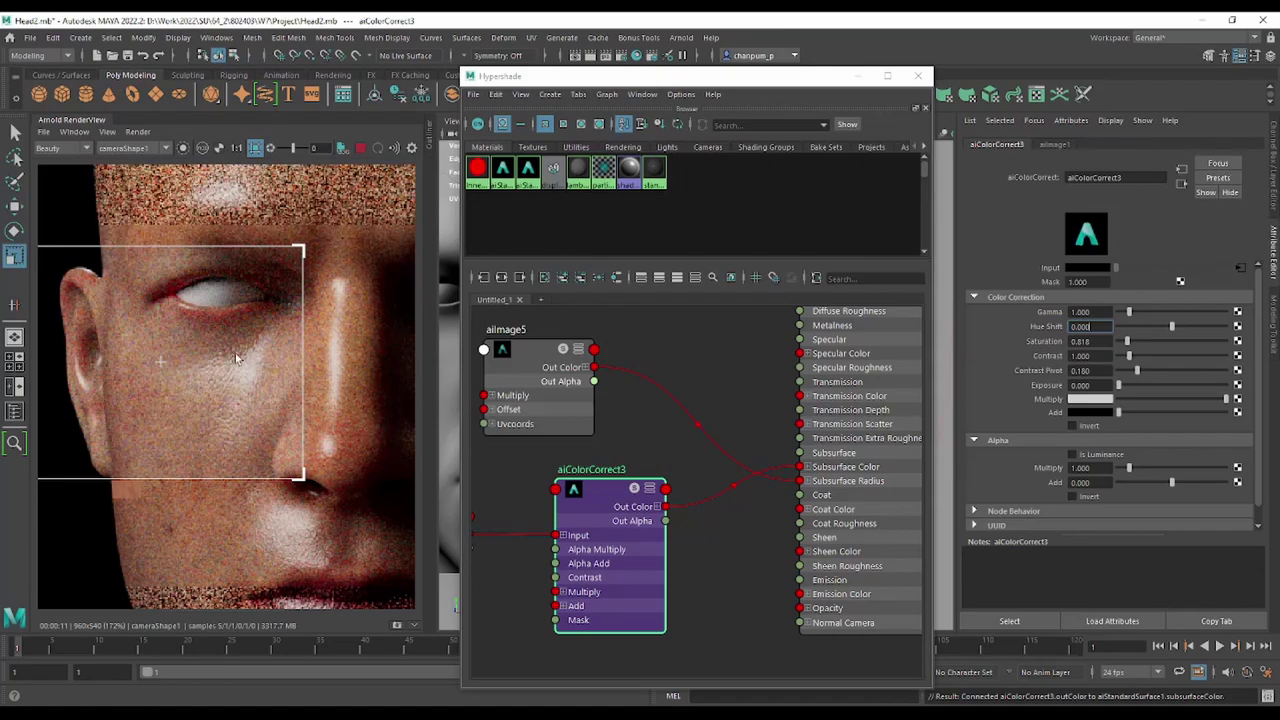
key(f)
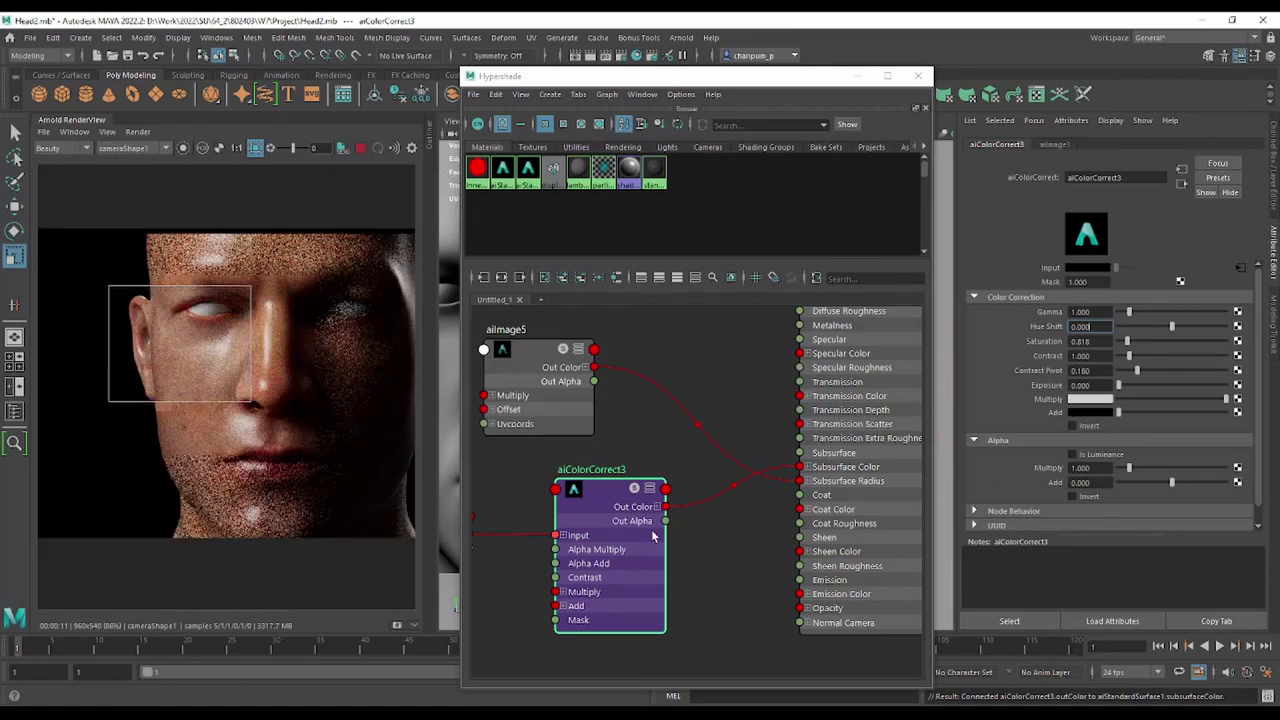
click(183, 149)
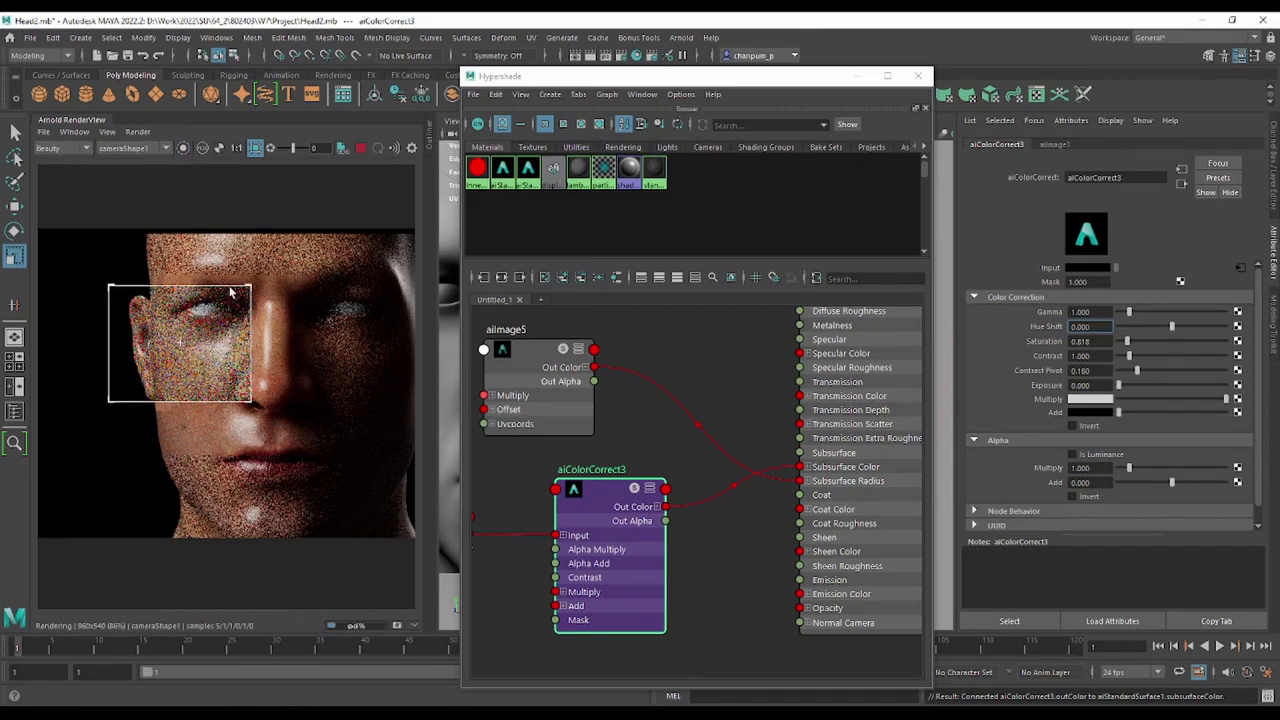
click(1097, 340)
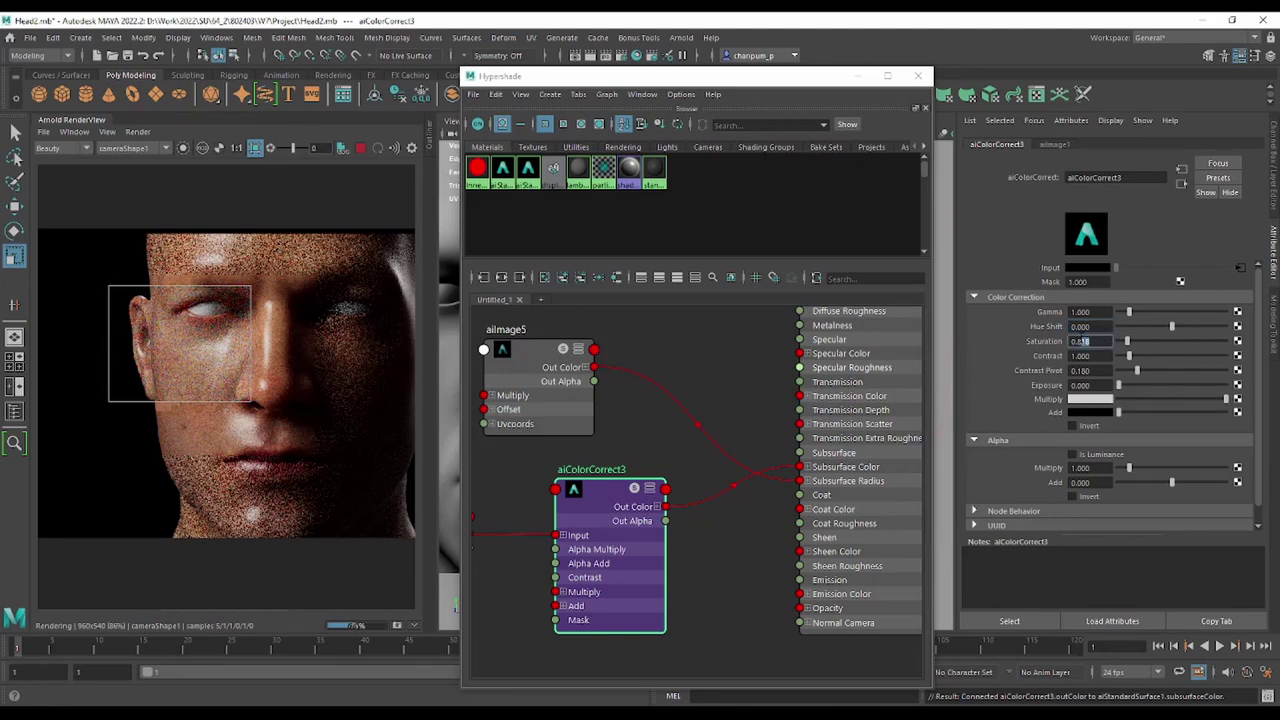
text(0.850)
key(Return)
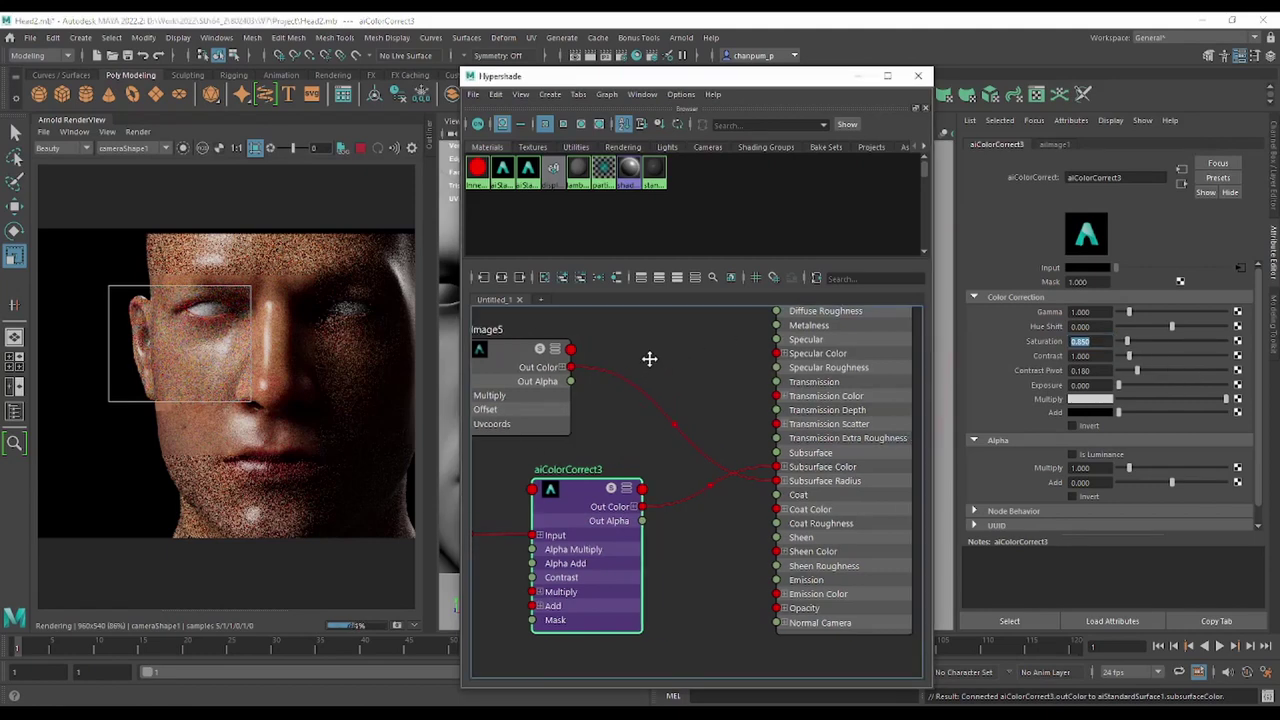
Bring the aiStandardSurface1 skin shader into view in Hypershade and select it.
alt+middle_drag(651, 357, 555, 436)
click(184, 148)
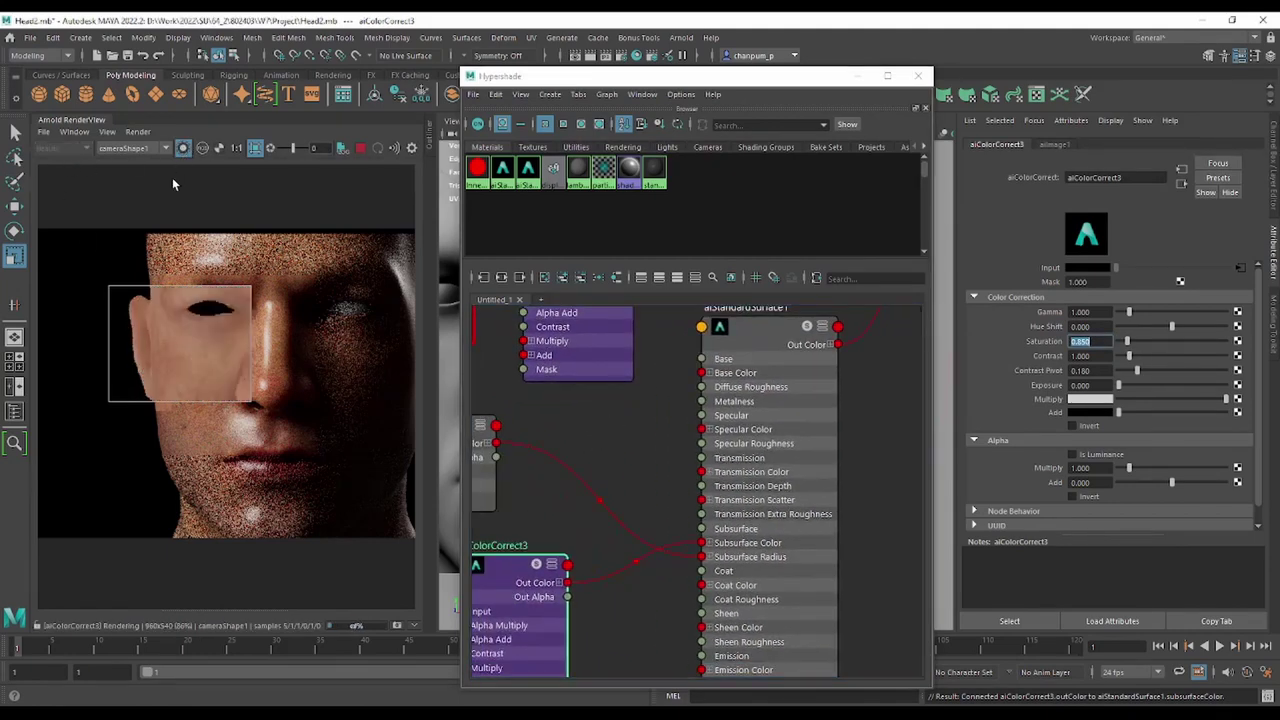
scroll(318, 280, up, 2)
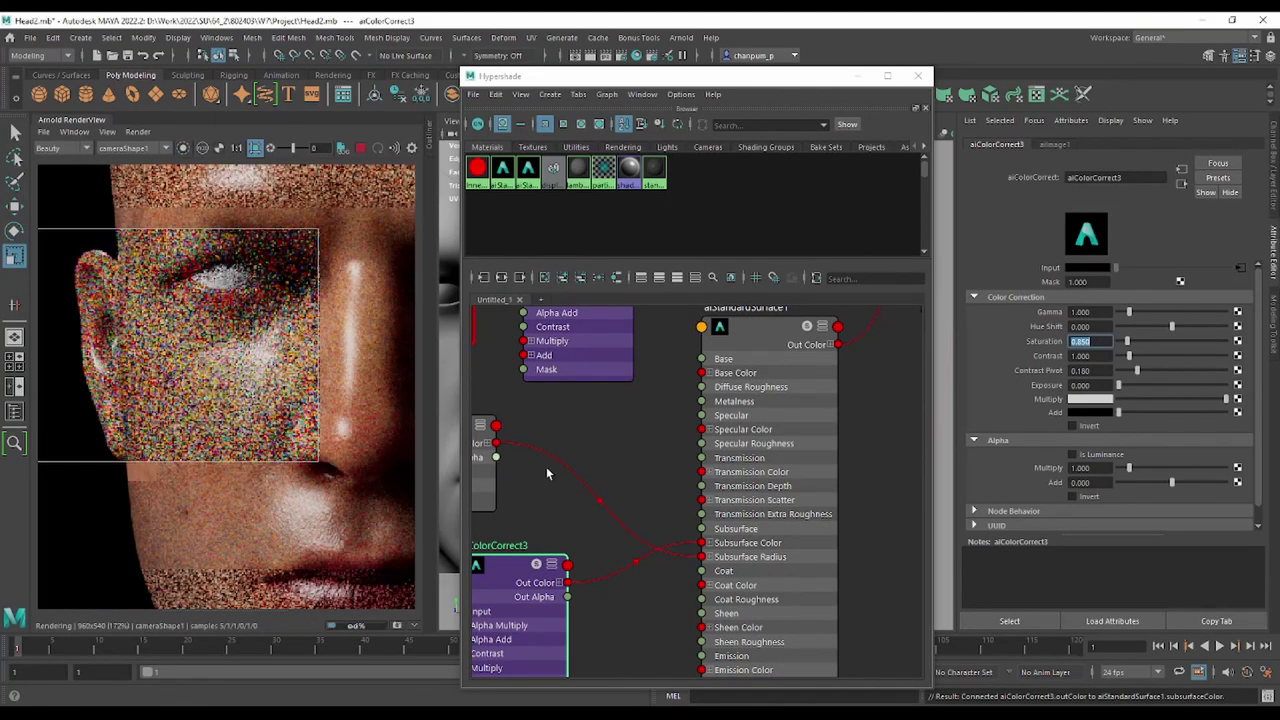
alt+middle_drag(638, 412, 591, 437)
click(702, 368)
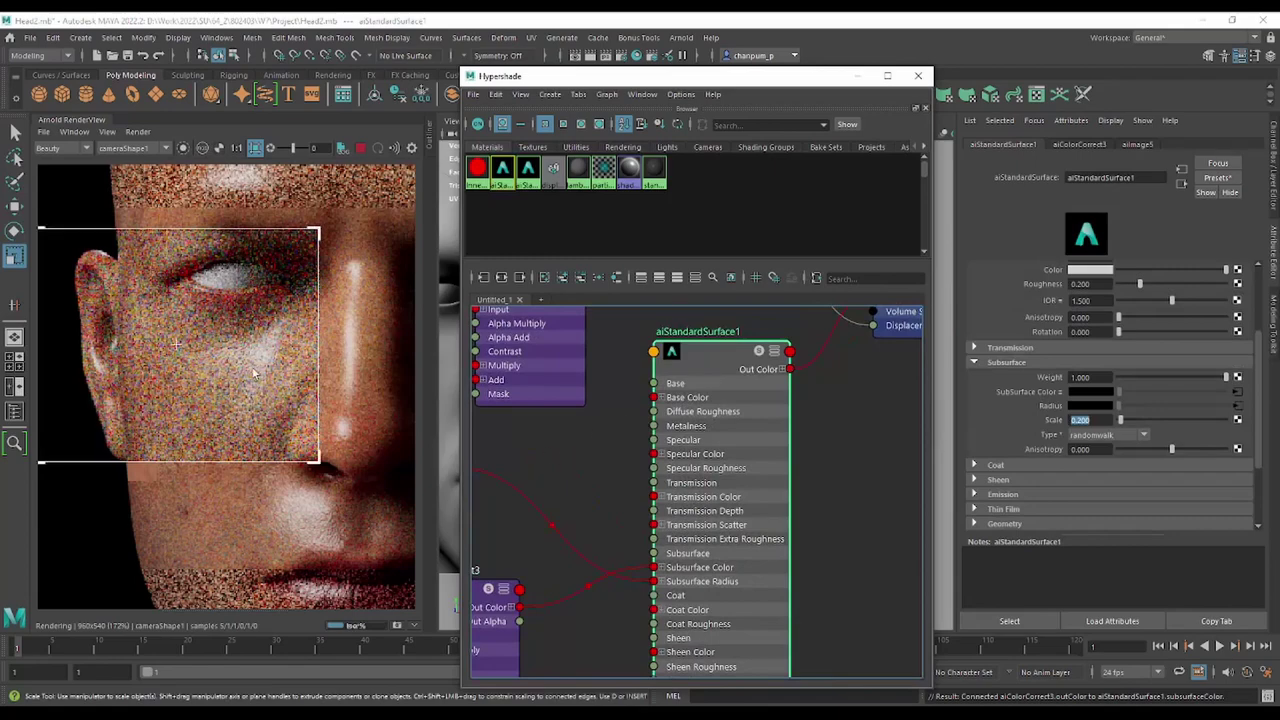
scroll(308, 355, down, 3)
scroll(330, 360, up, 2)
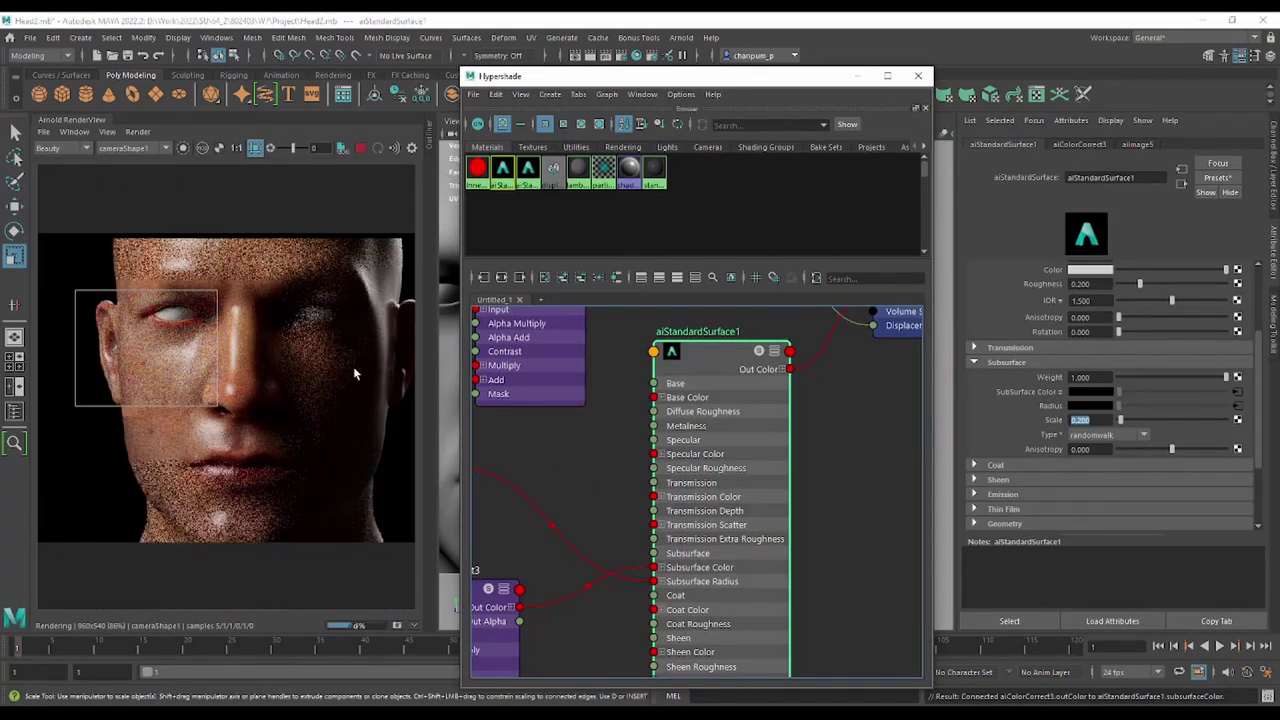
Limit rendering to a region around the ear and set Subsurface Scale to 0.5.
middle_drag(323, 380, 270, 370)
drag(335, 285, 234, 428)
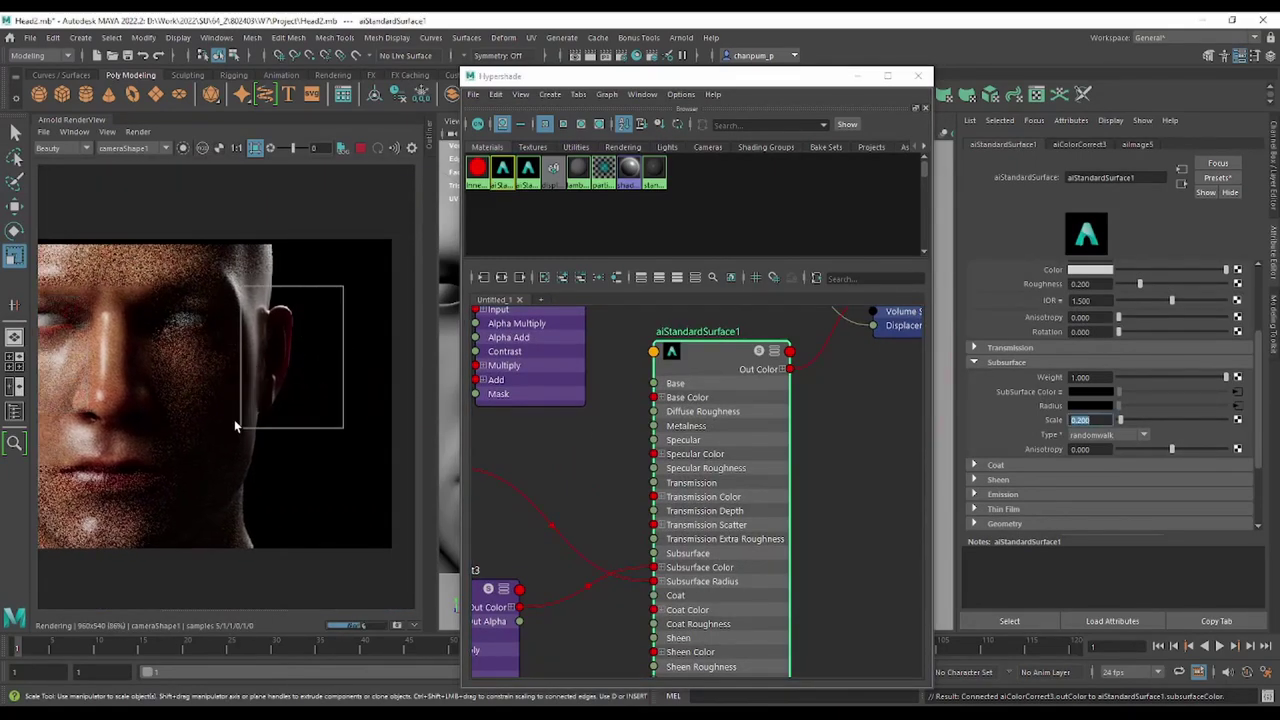
scroll(309, 355, up, 3)
middle_drag(342, 390, 328, 348)
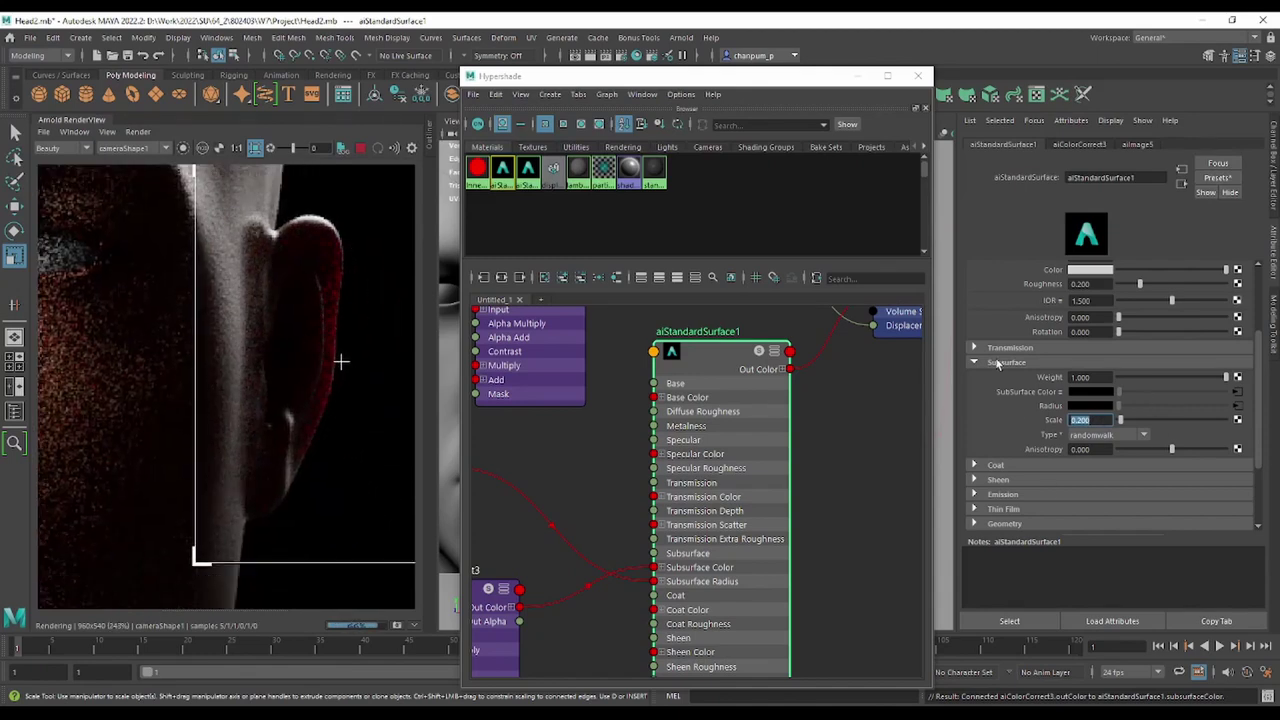
text(0.5)
key(Return)
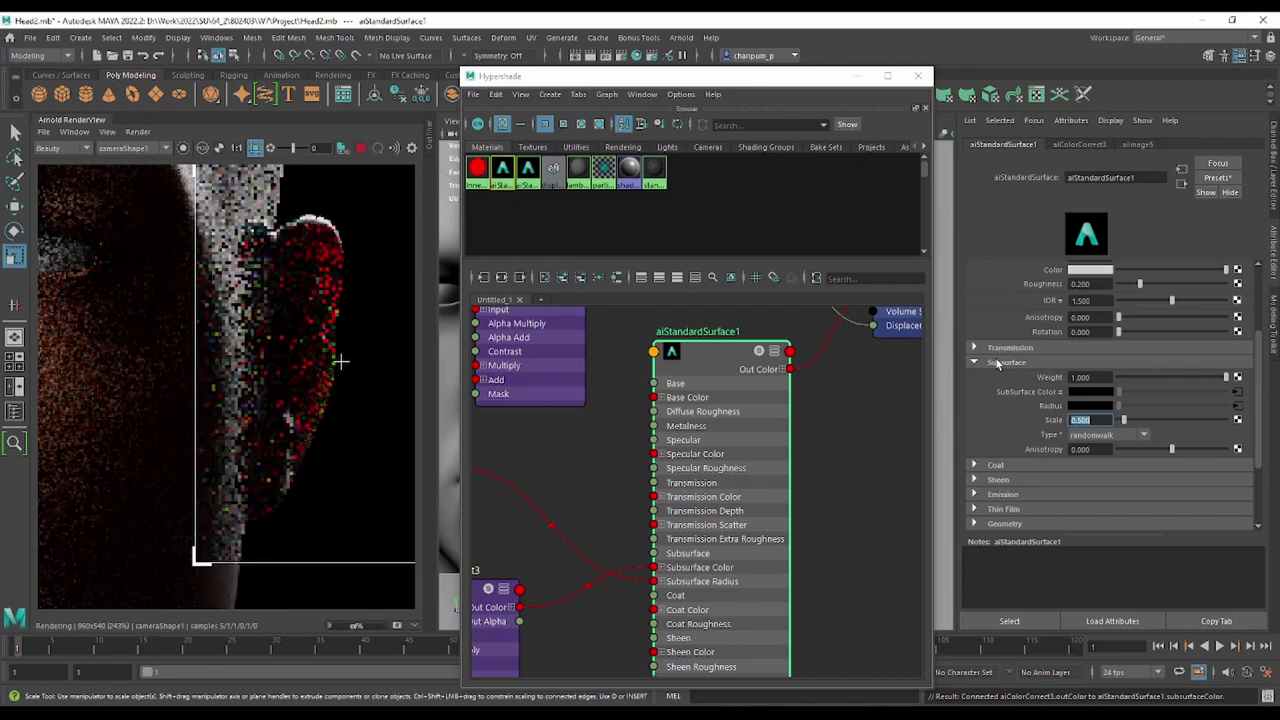
Draw a new render region over the nose and eye to check the result.
key(f)
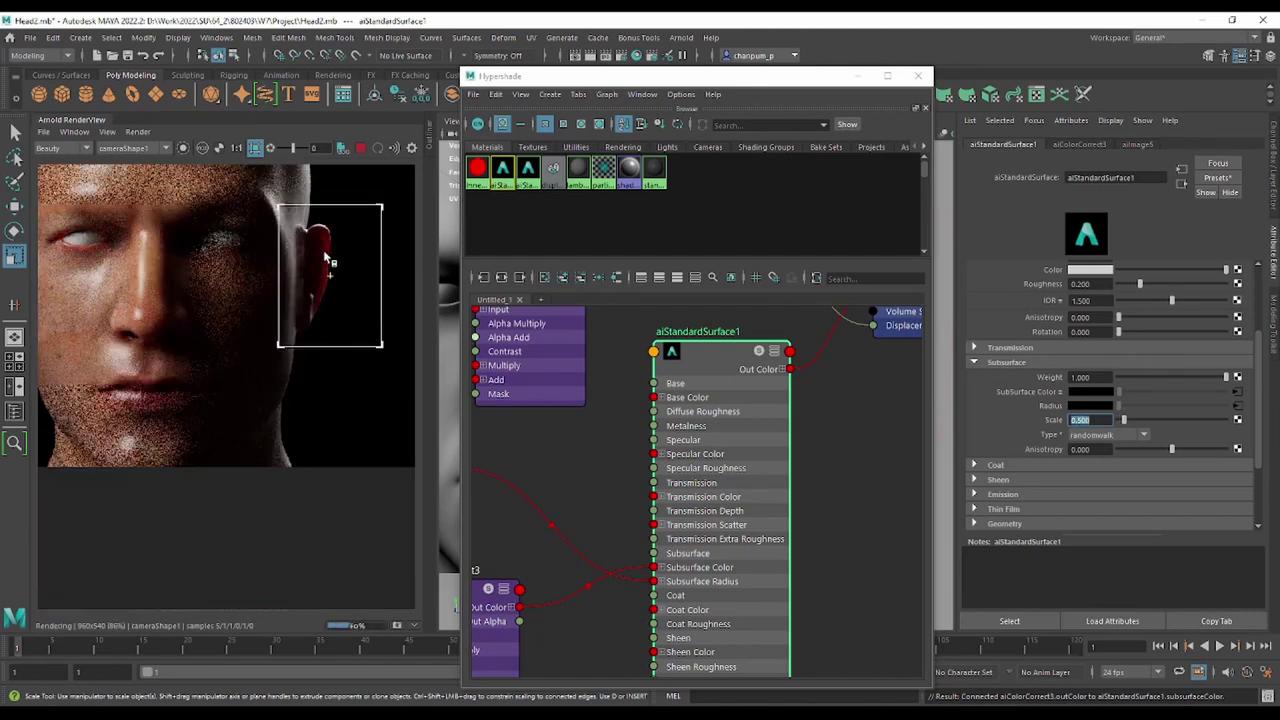
alt+middle_drag(266, 340, 354, 348)
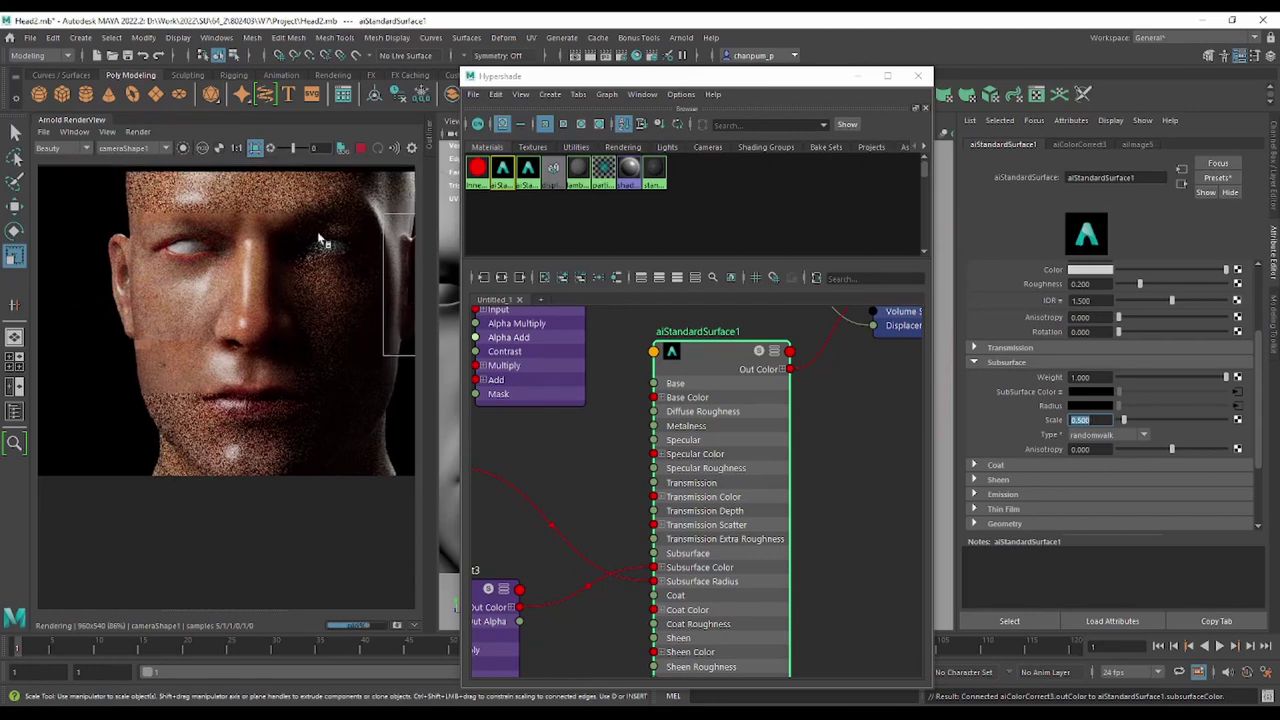
drag(306, 238, 192, 364)
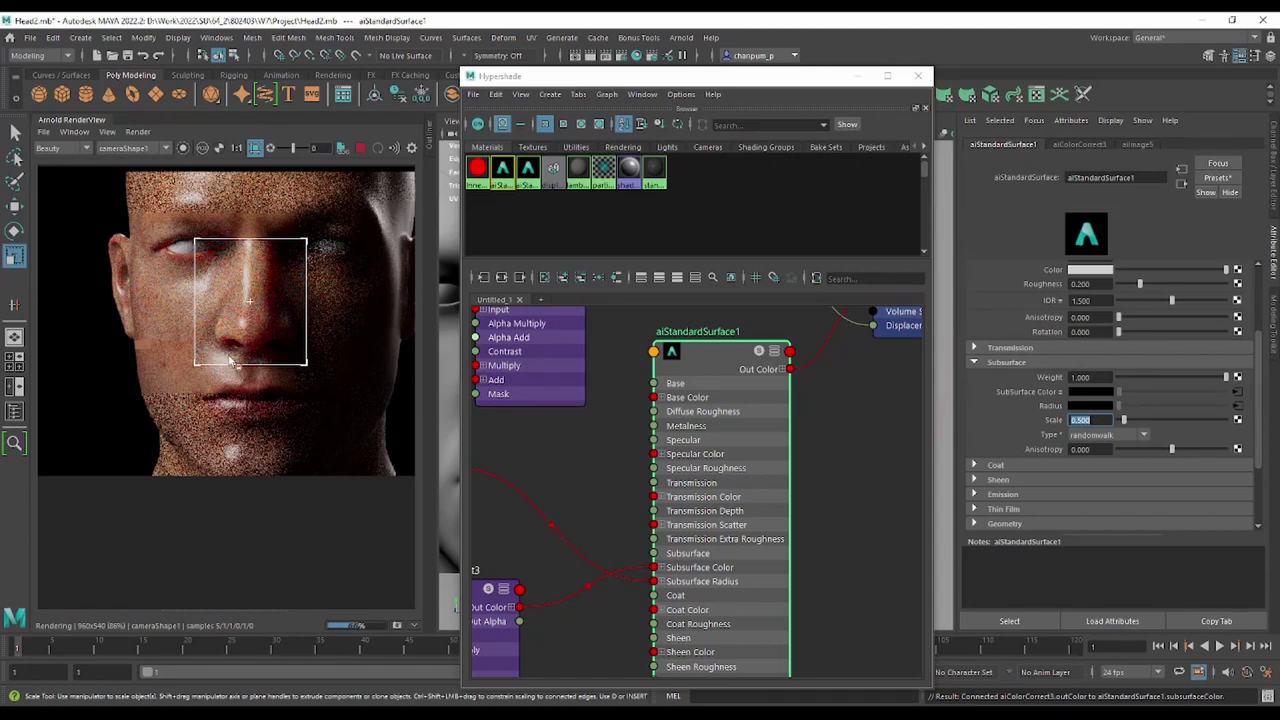
scroll(289, 300, up, 2)
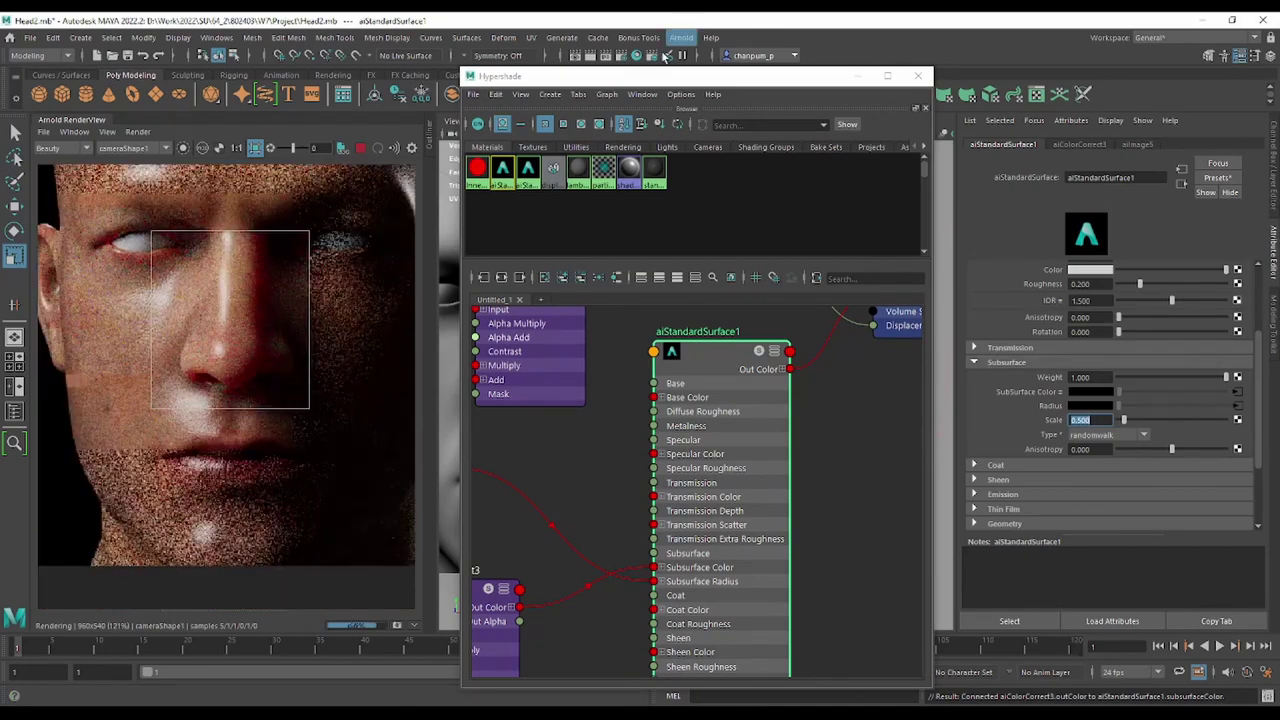
Open the Arnold Render Settings at the Sampling section.
click(621, 58)
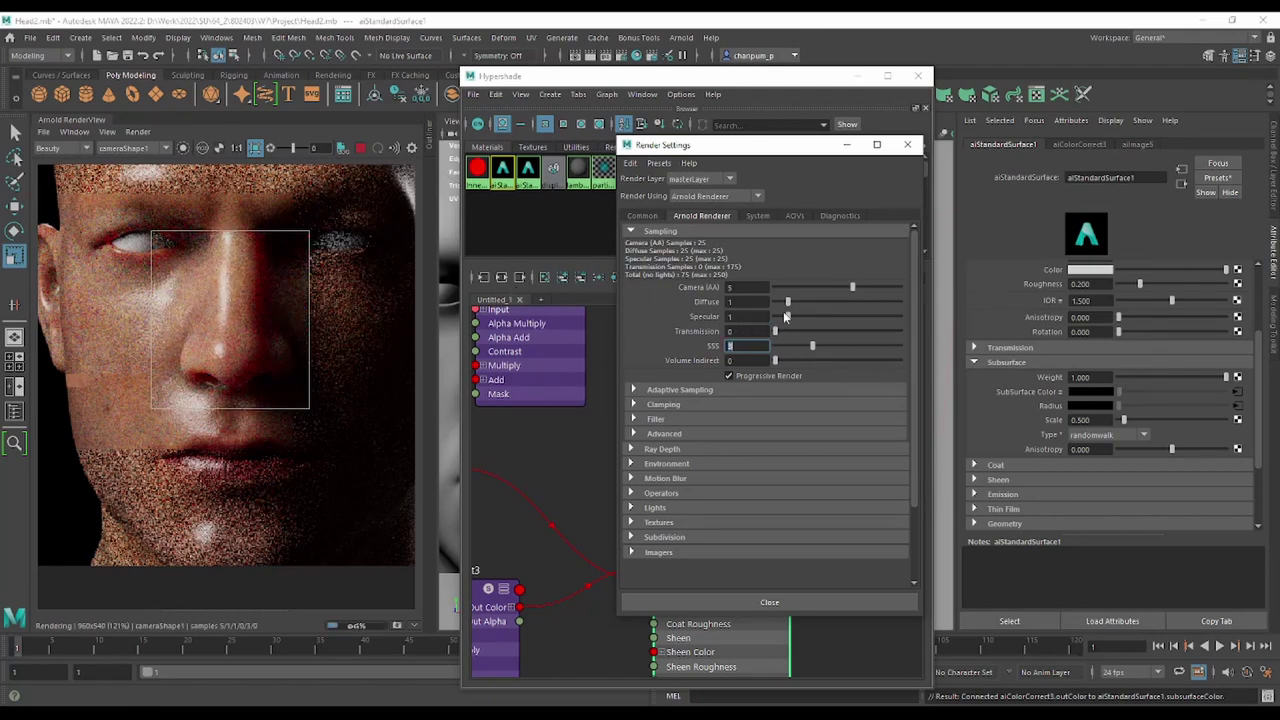
scroll(250, 290, up, 2)
scroll(257, 252, down, 4)
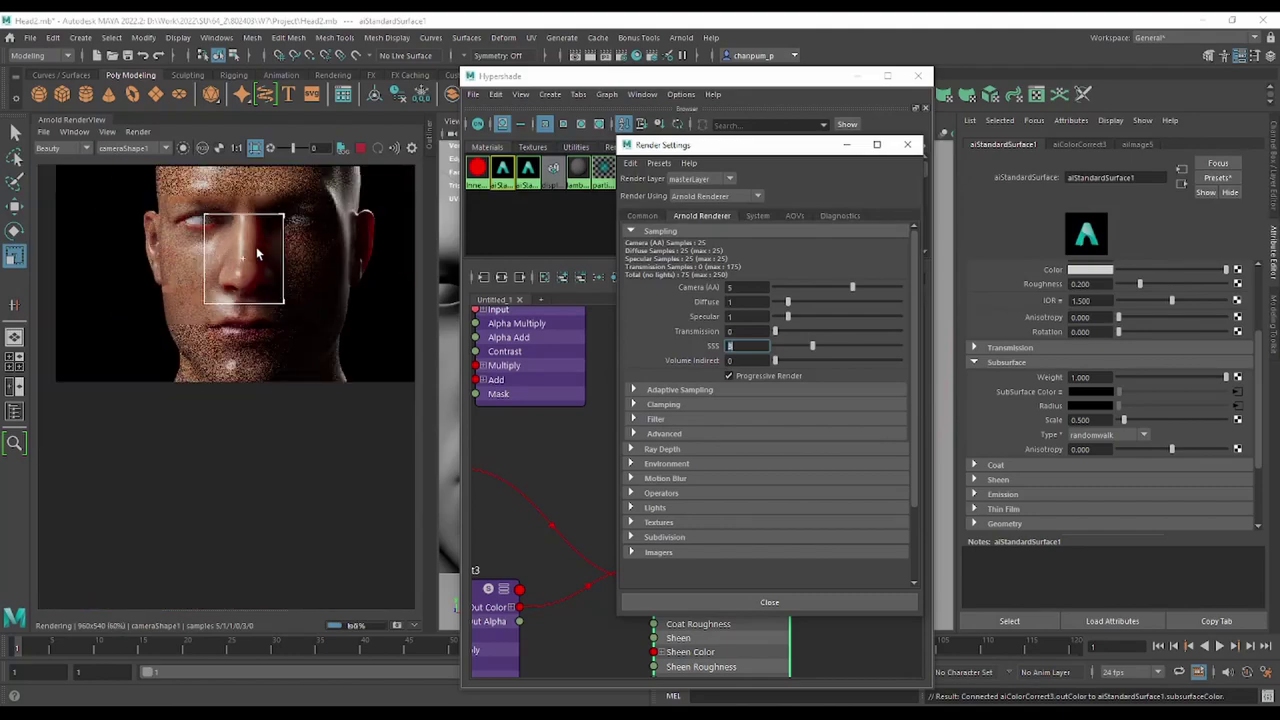
scroll(257, 220, up, 2)
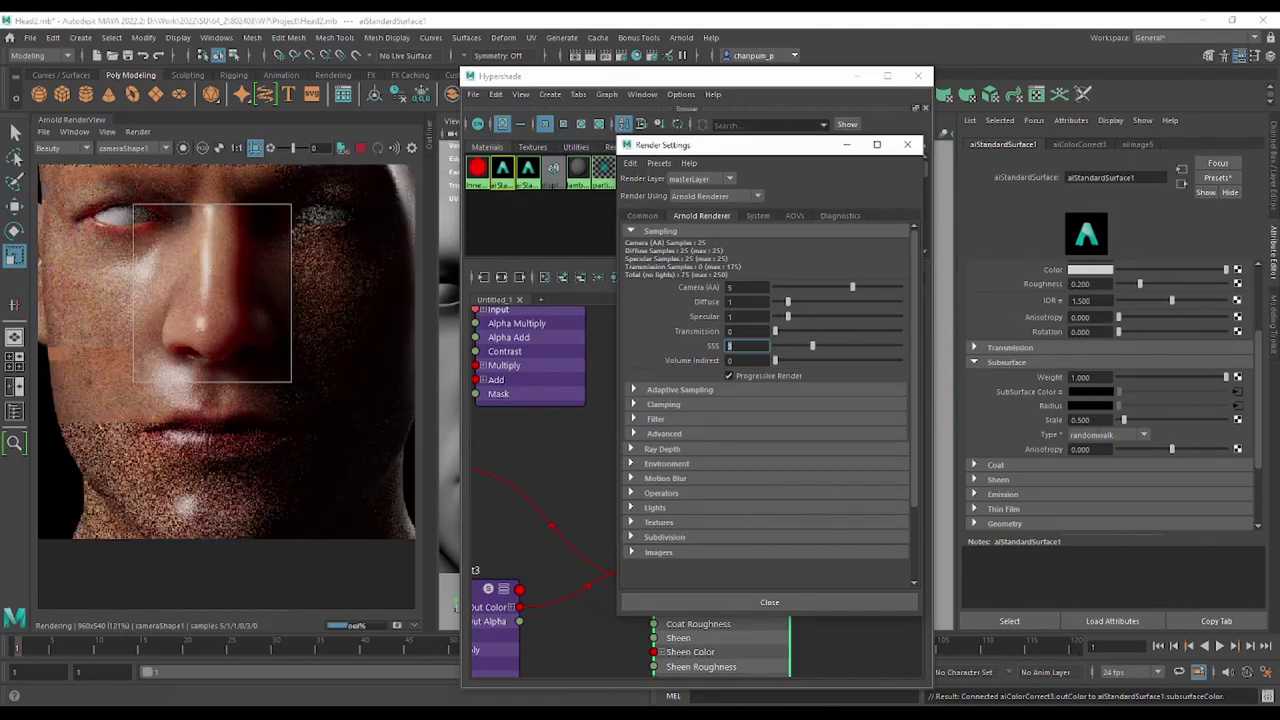
Lower aiStandardSurface1's Subsurface Scale to 0.25.
click(1080, 419)
text(0.)
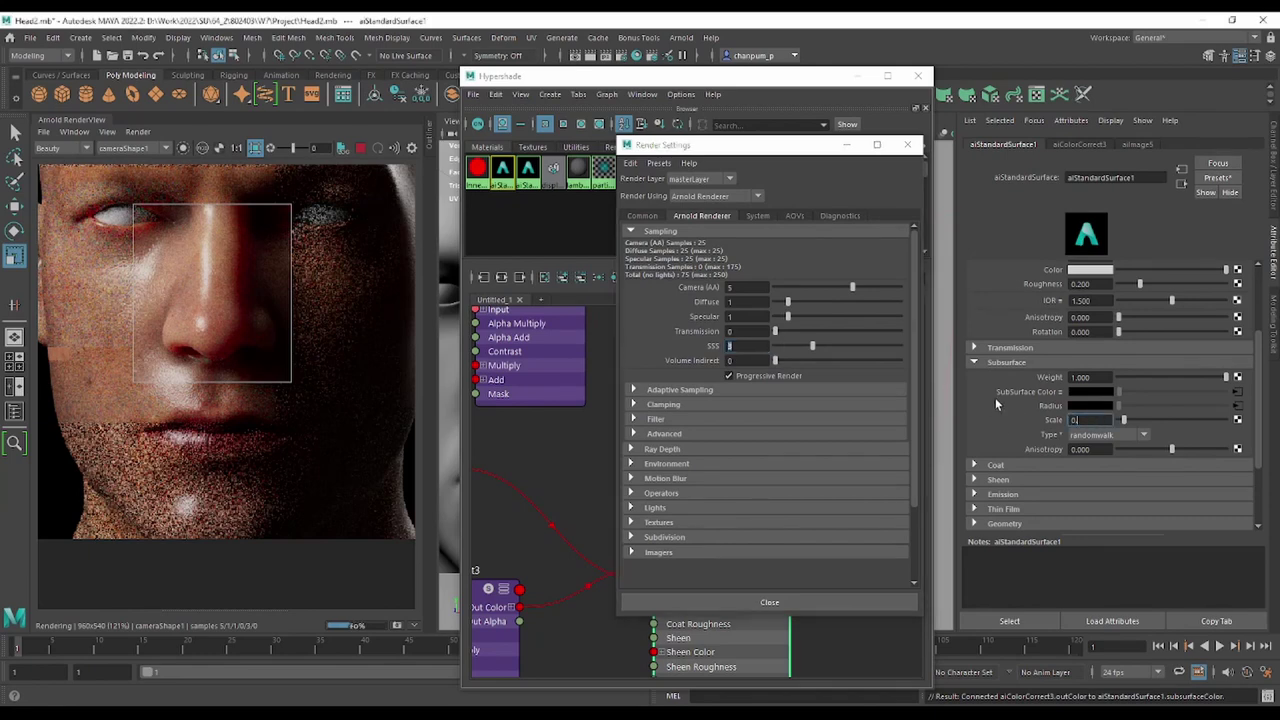
text(25)
key(Return)
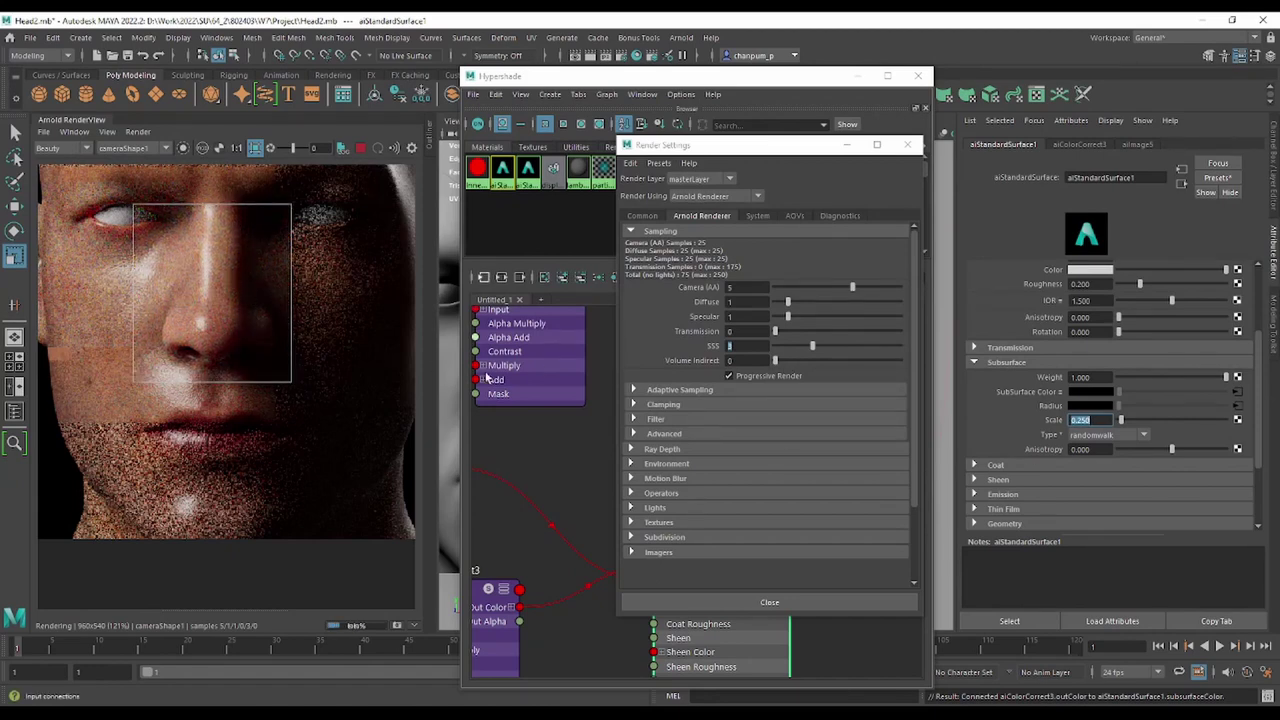
Switch Subsurface Type to randomwalk_v2 and render a region around the ear.
click(1096, 437)
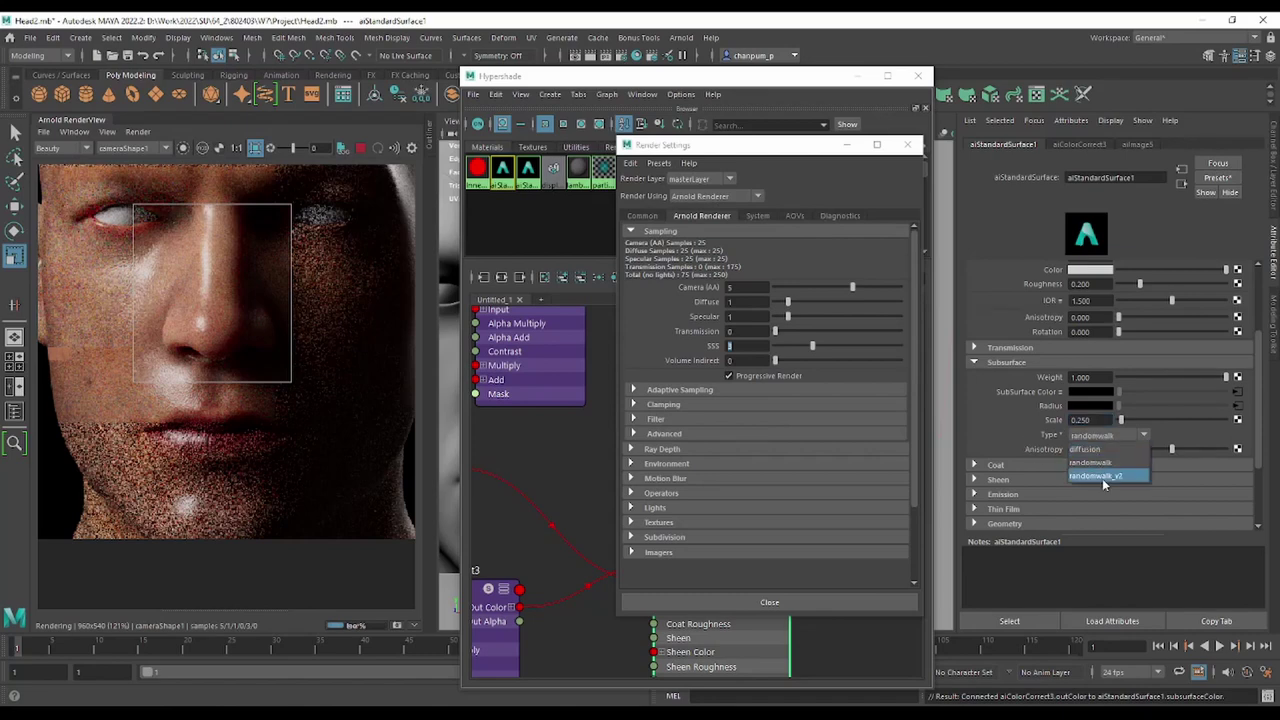
click(1102, 477)
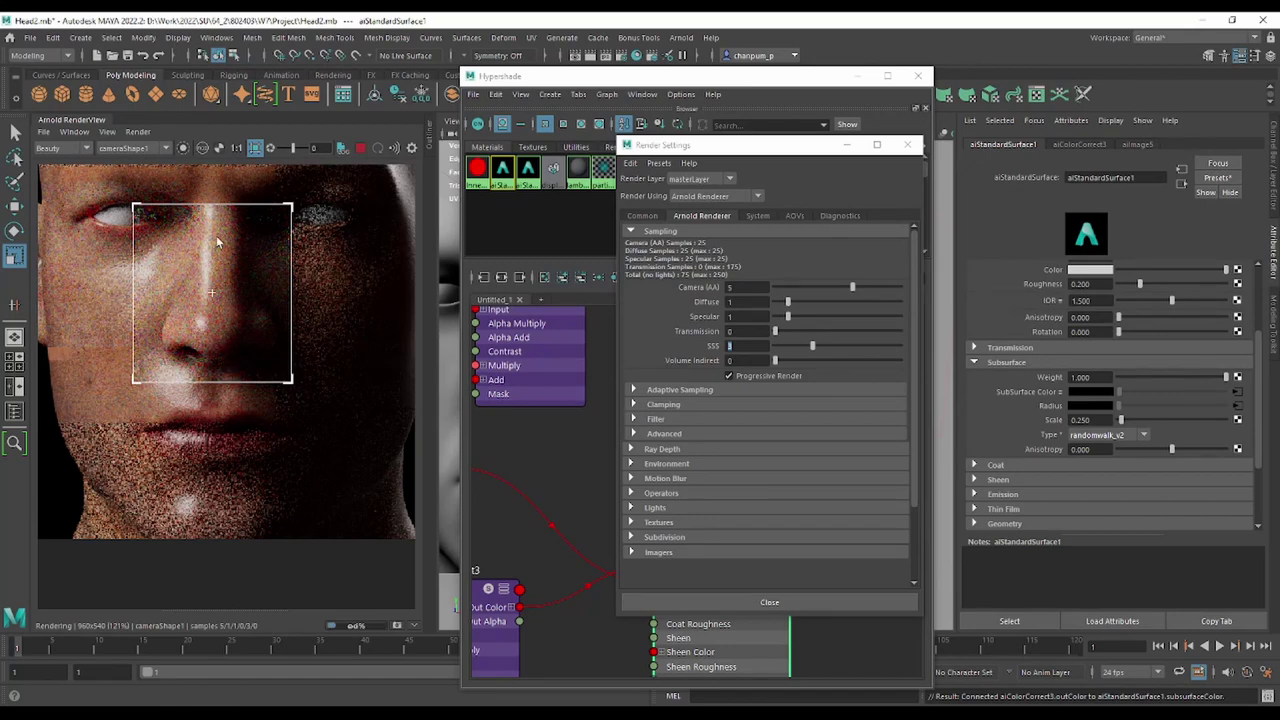
scroll(224, 245, down, 2)
drag(405, 202, 358, 316)
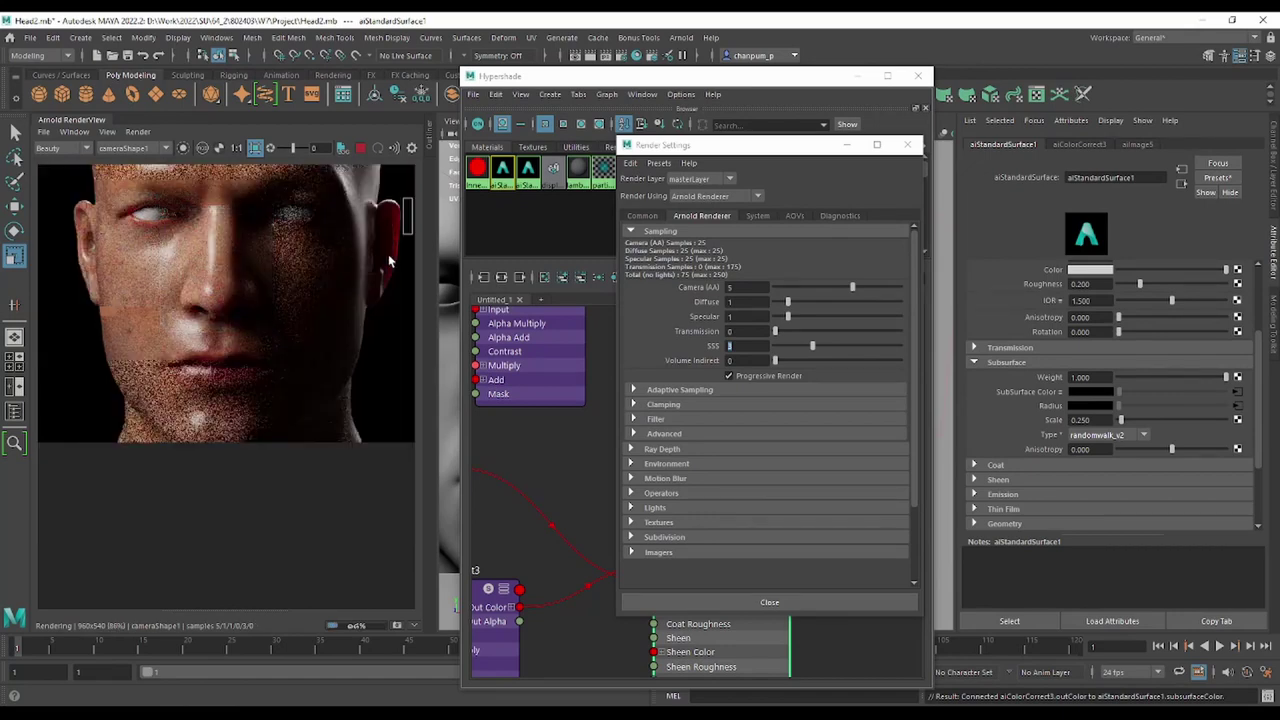
scroll(390, 285, up, 2)
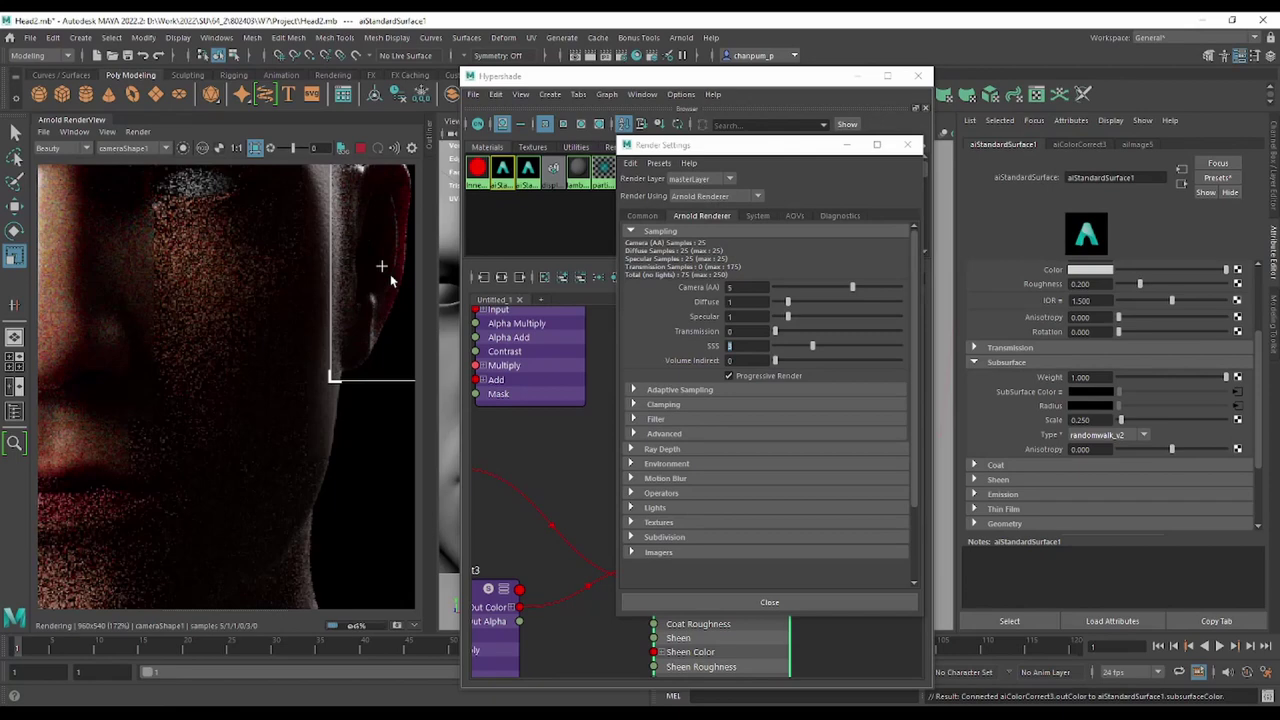
alt+middle_drag(391, 281, 356, 317)
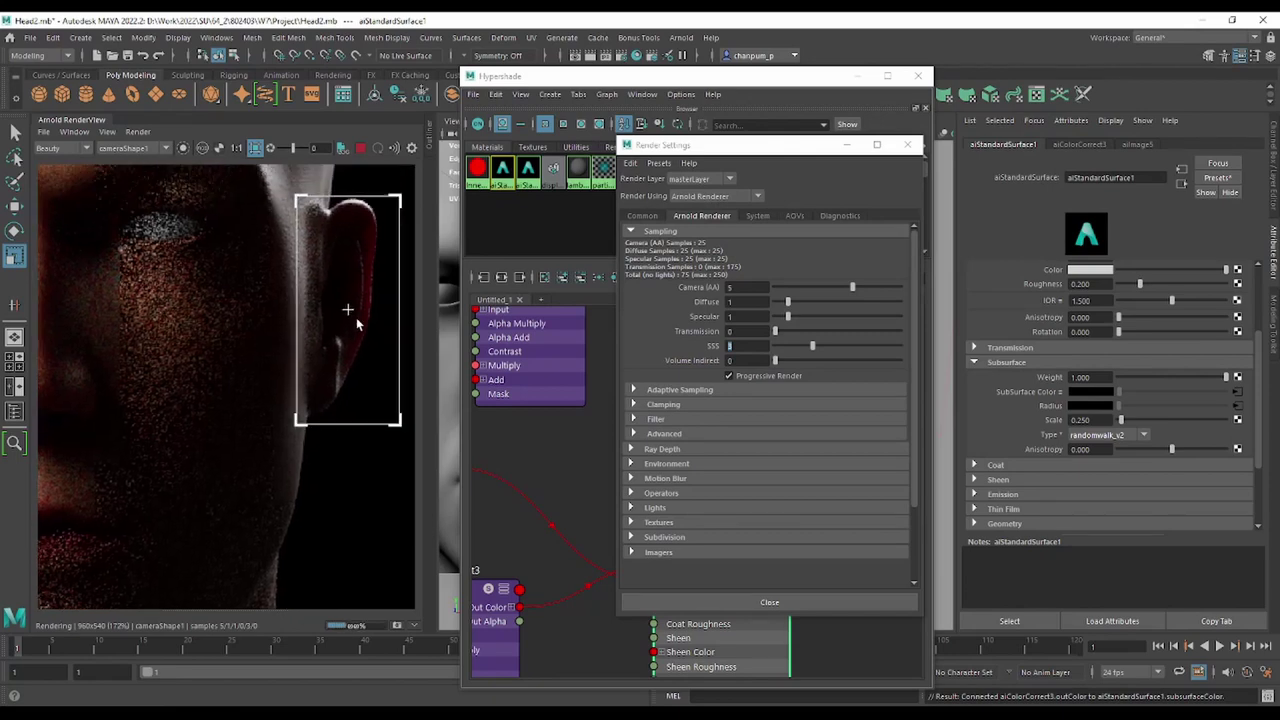
Re-render a region over the forehead and left side of the face.
scroll(271, 371, down, 3)
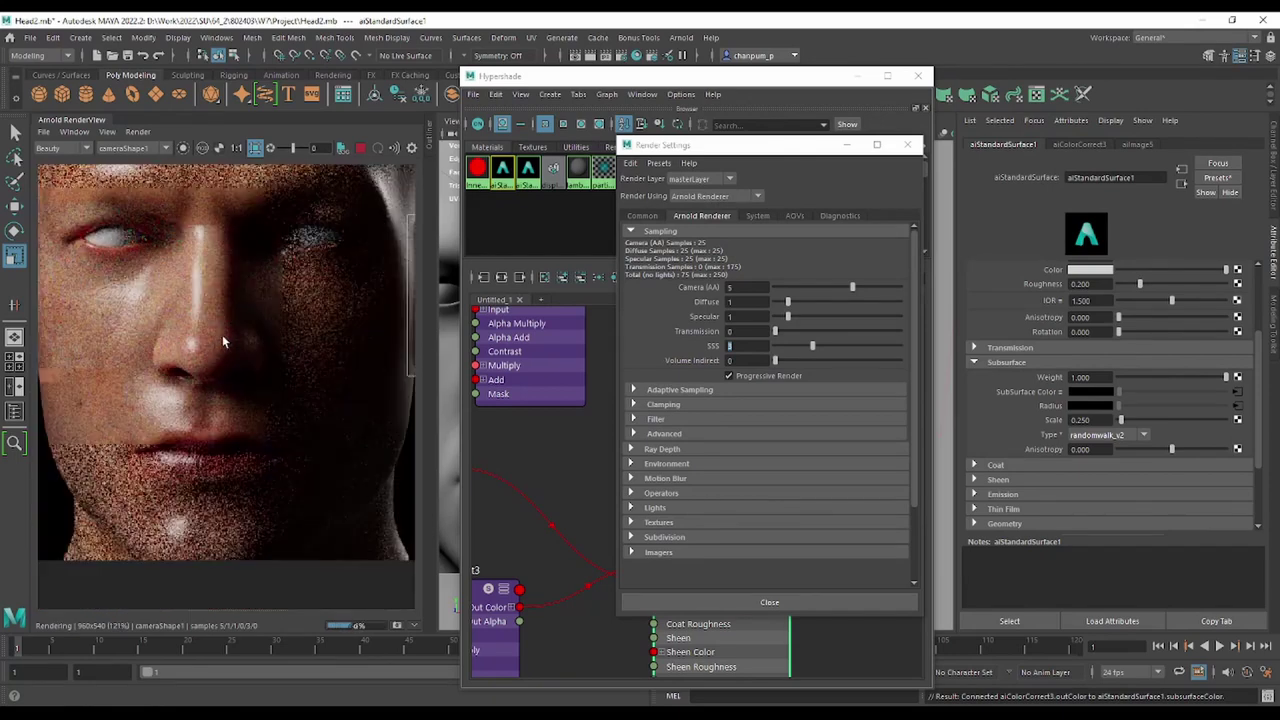
alt+middle_drag(209, 355, 282, 260)
drag(308, 250, 75, 447)
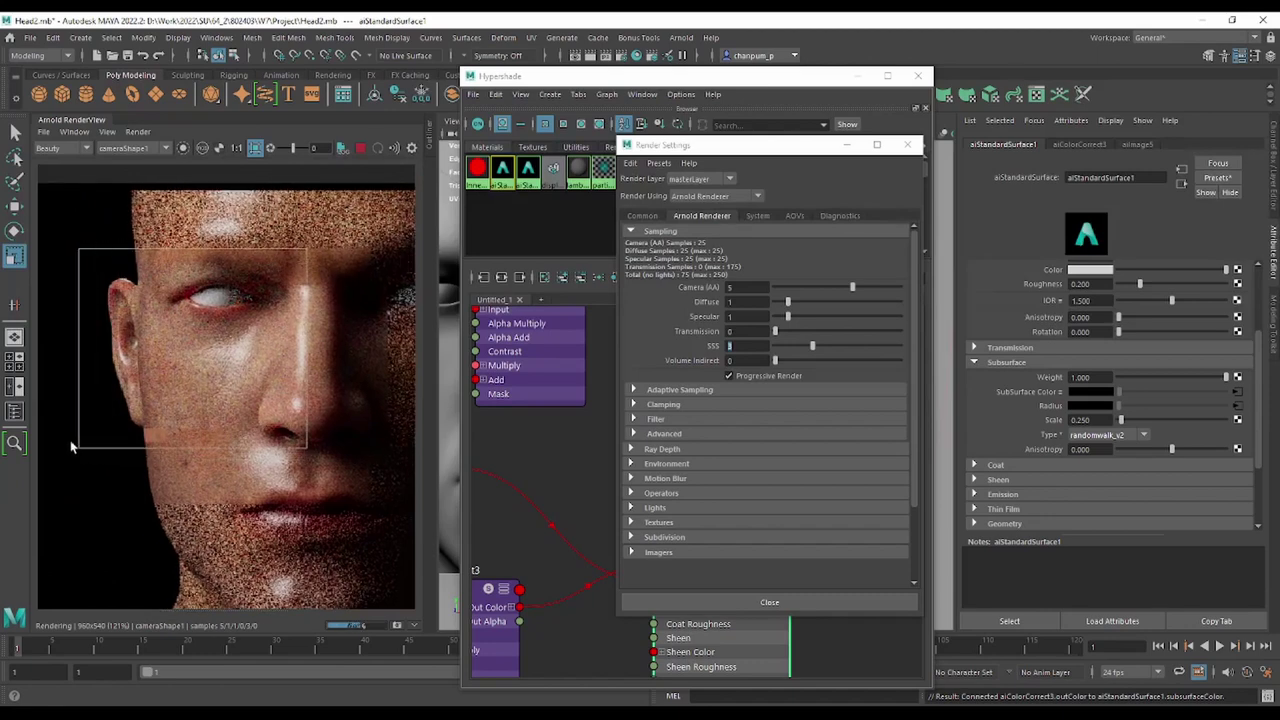
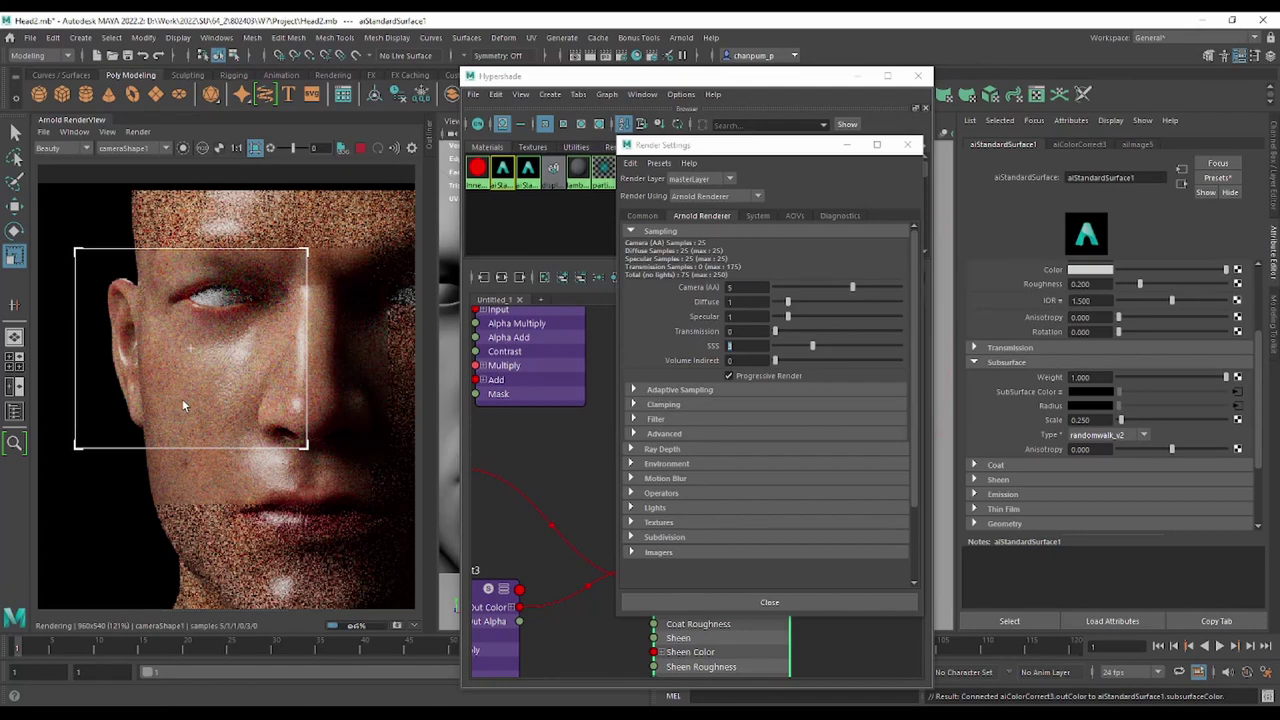
Set the skin shader's Subsurface Scale to 0.3.
scroll(182, 398, down, 2)
scroll(220, 368, up, 3)
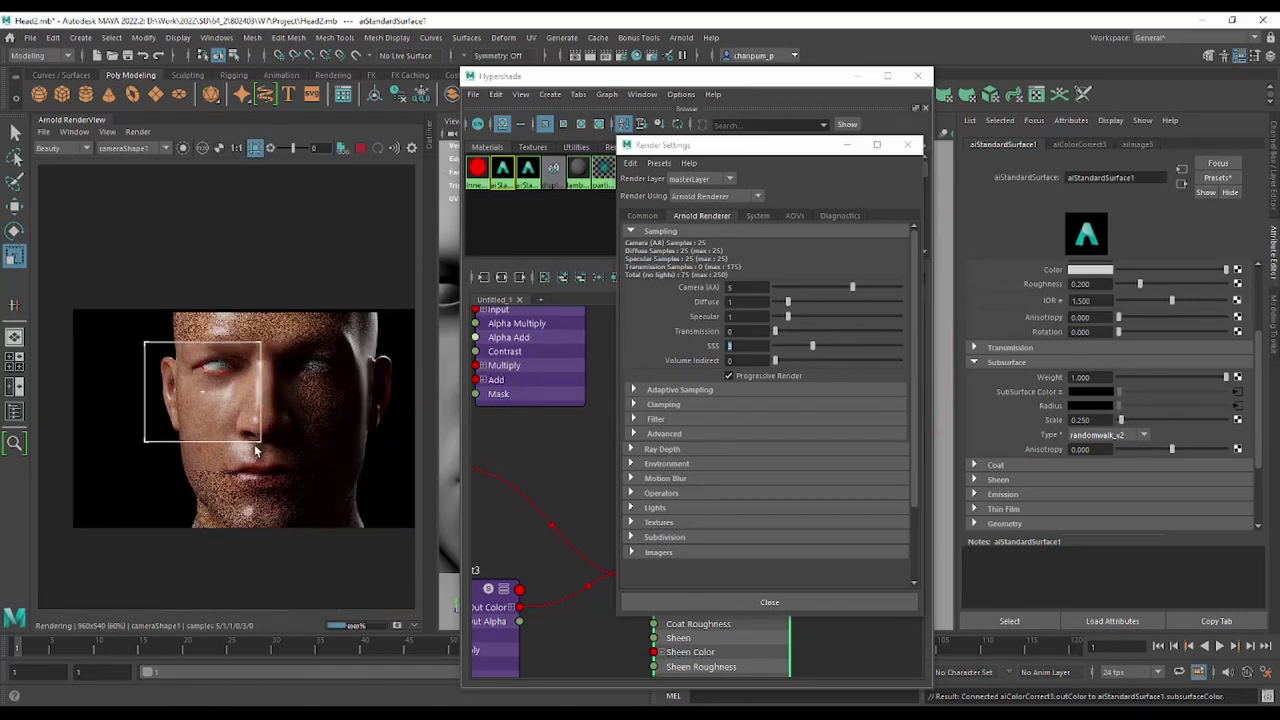
double_click(1082, 419)
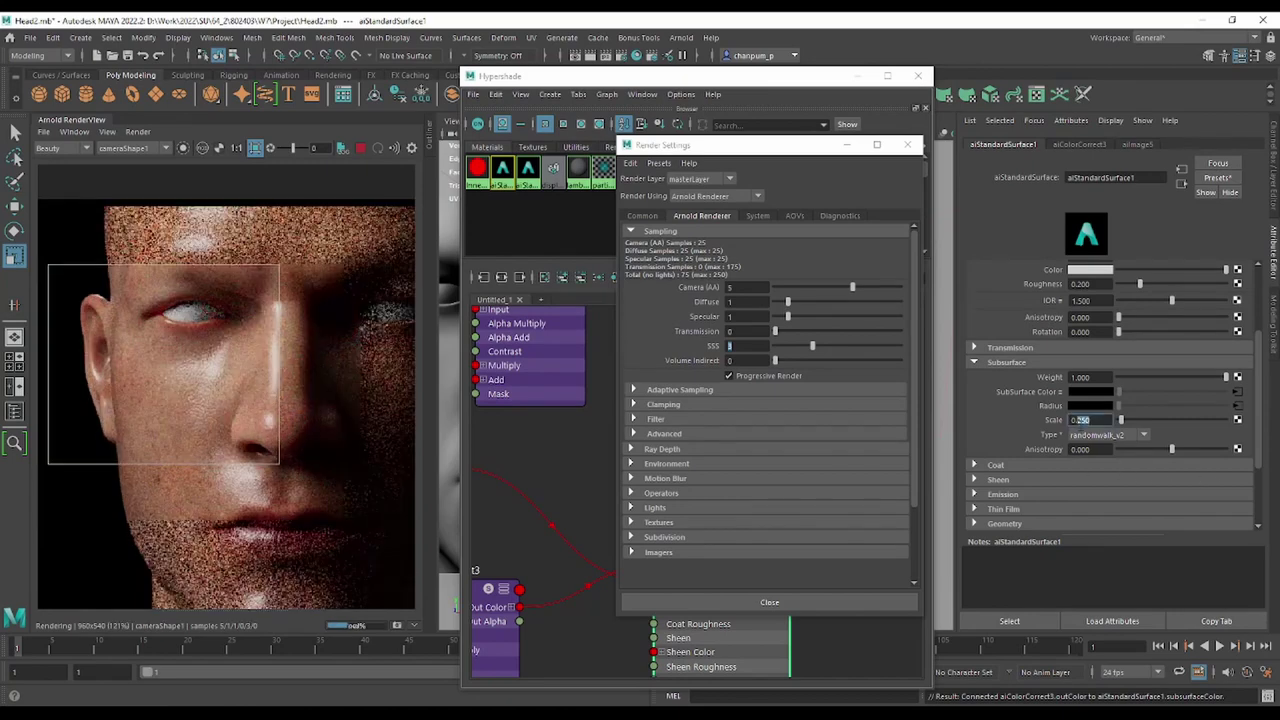
text(0.5)
text(0.300)
key(Return)
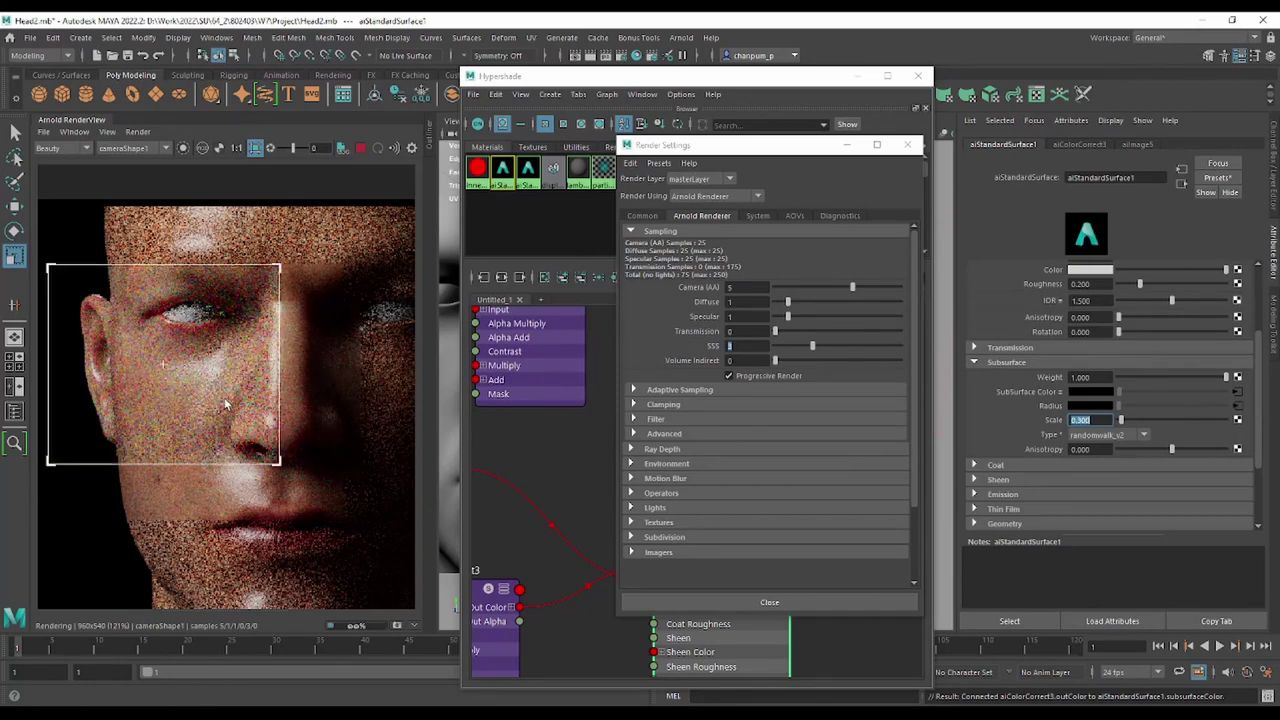
scroll(224, 397, down, 2)
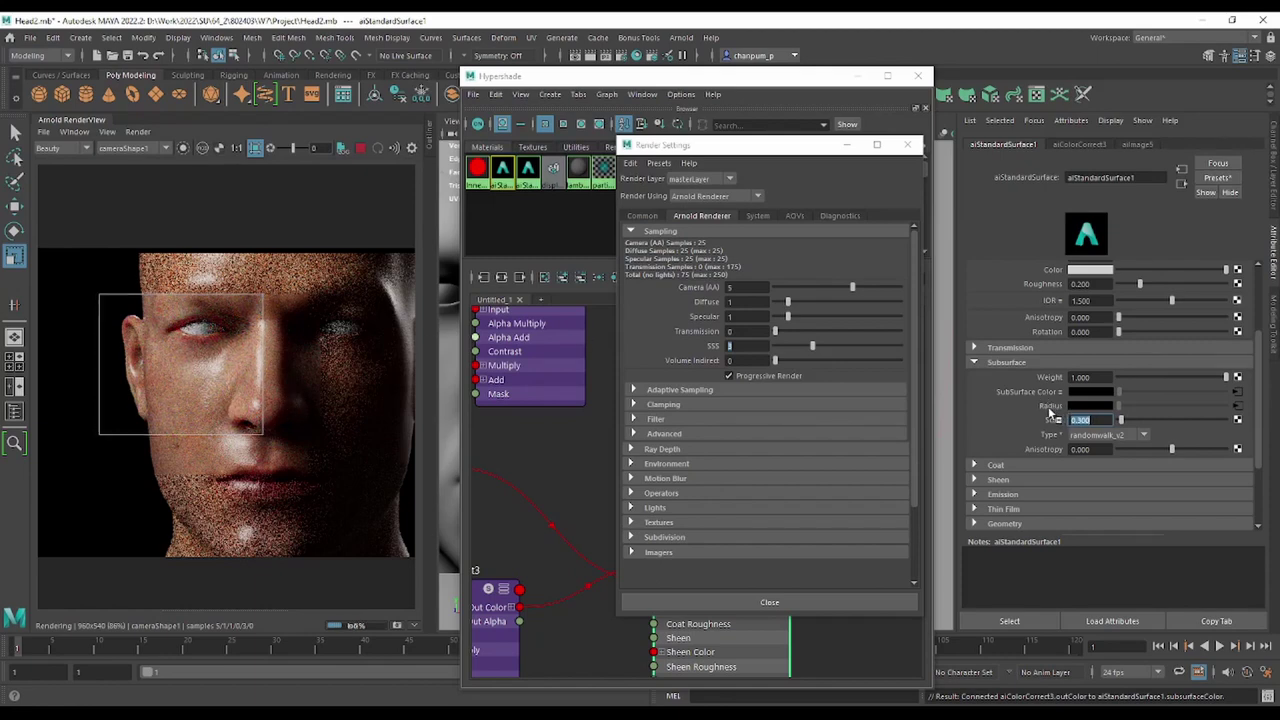
scroll(228, 409, up, 2)
scroll(228, 409, up, 2)
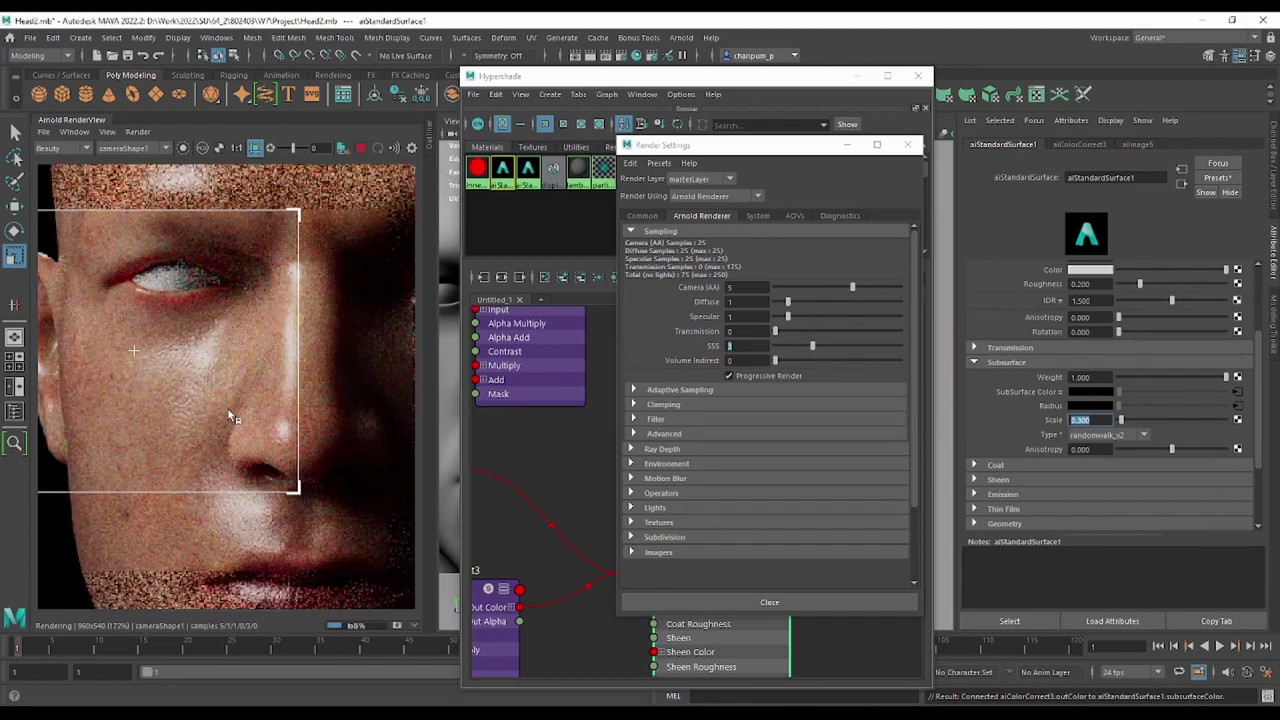
Reset the RenderView framing and draw a render region over the face.
key(f)
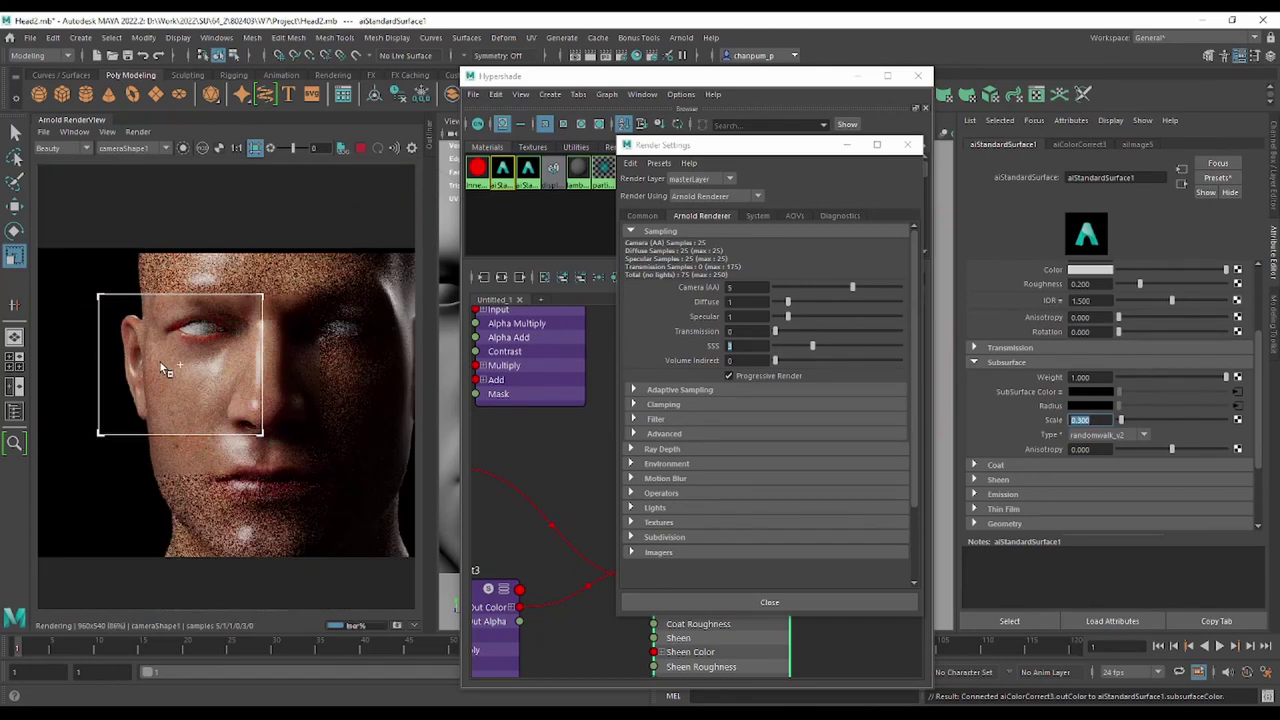
alt+middle_drag(224, 372, 148, 386)
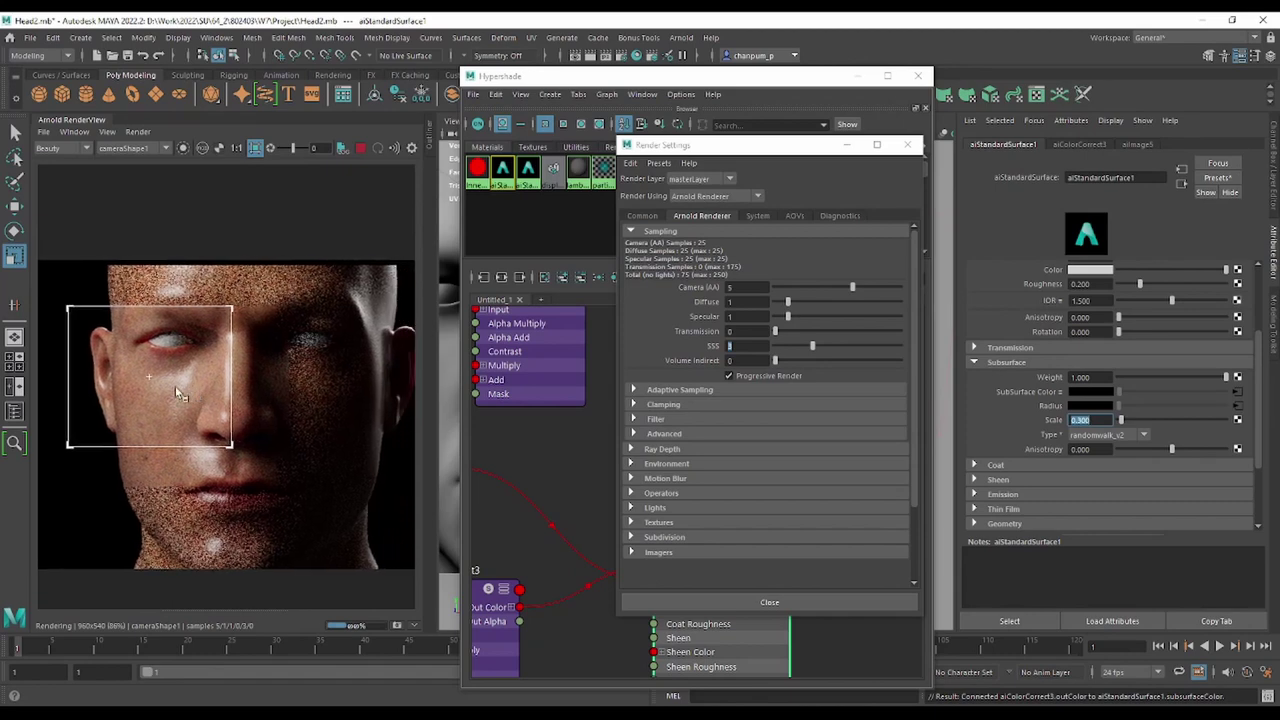
mouse_move(255, 313)
mouse_down()
mouse_move(170, 443)
mouse_move(123, 462)
mouse_up()
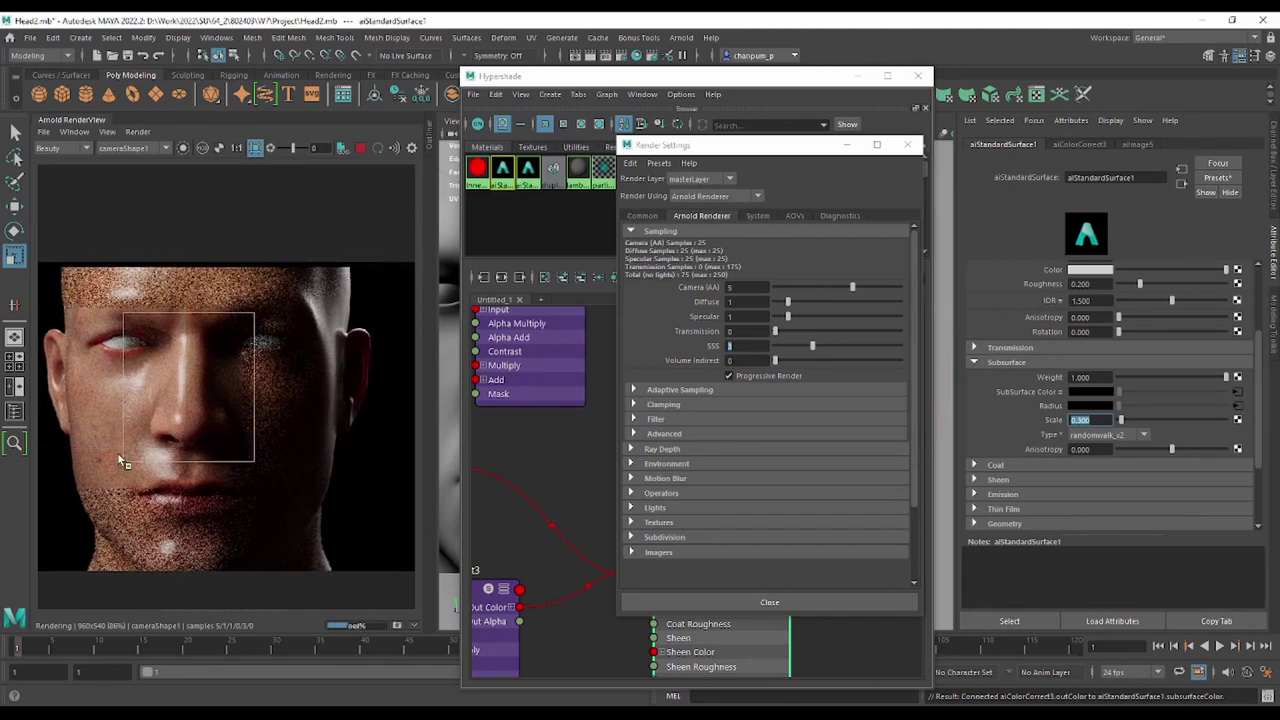
scroll(1053, 337, up, 3)
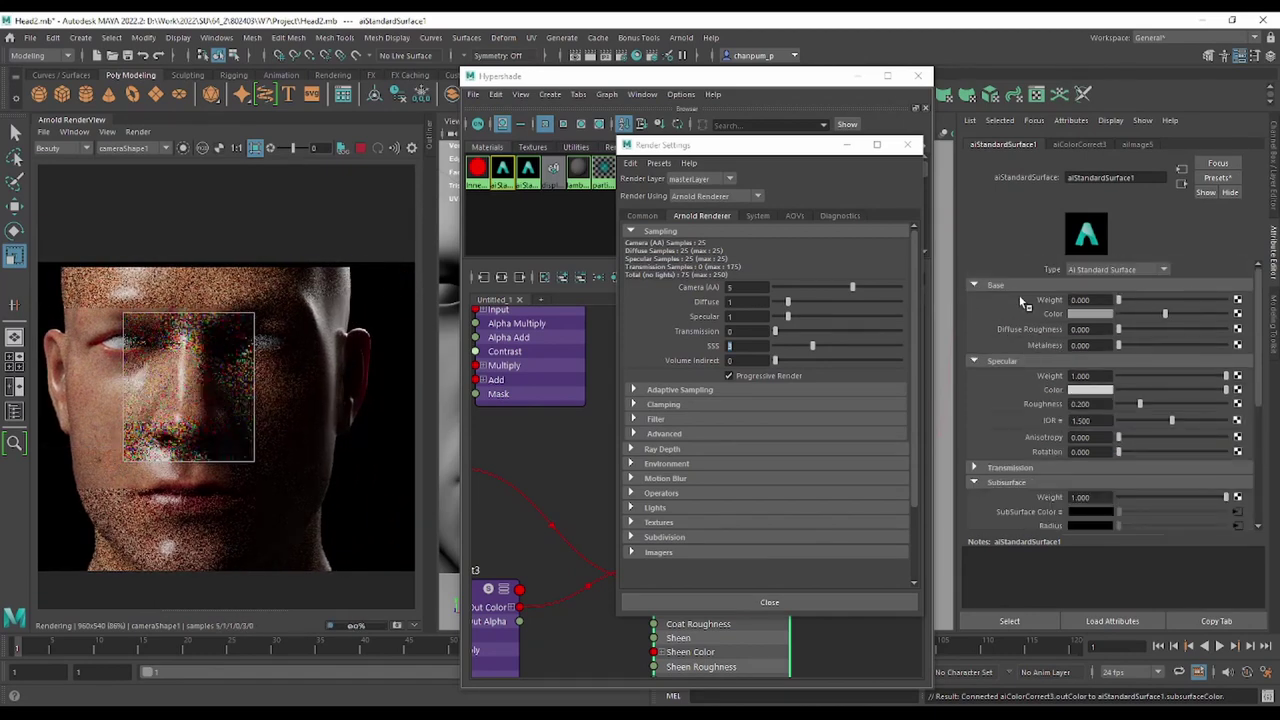
scroll(1094, 329, down, 3)
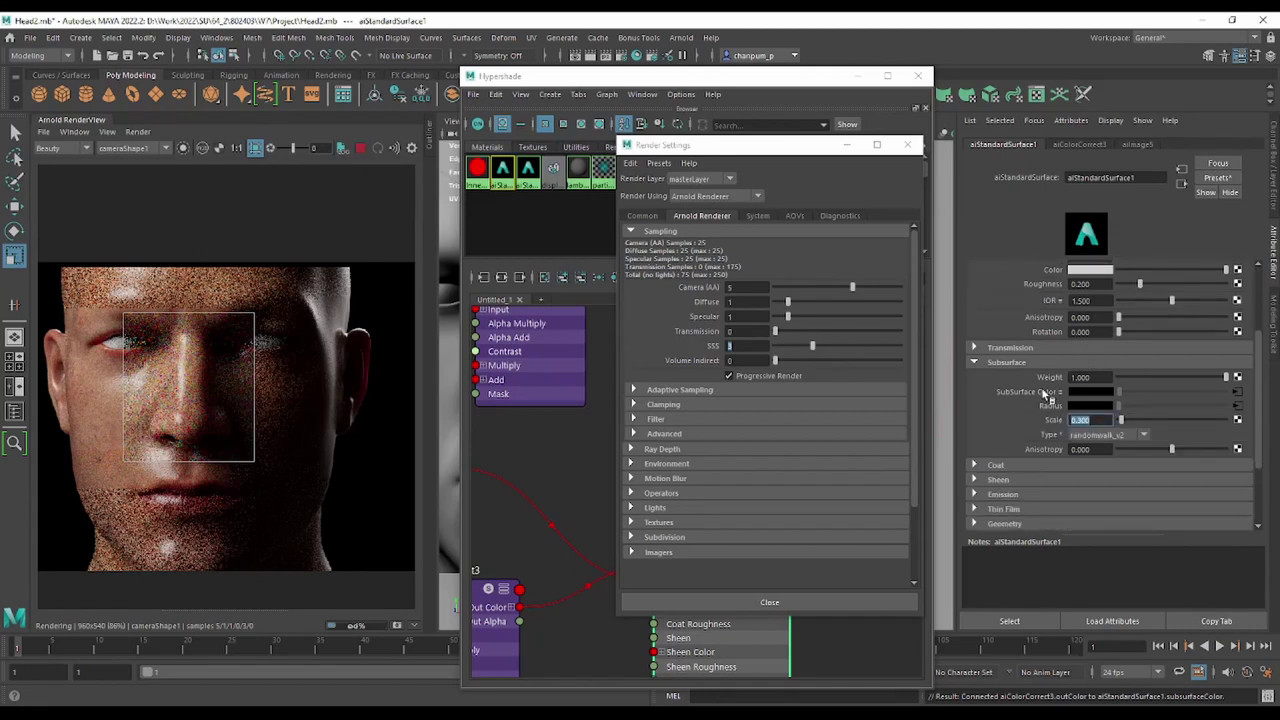
click(1080, 419)
scroll(196, 405, up, 3)
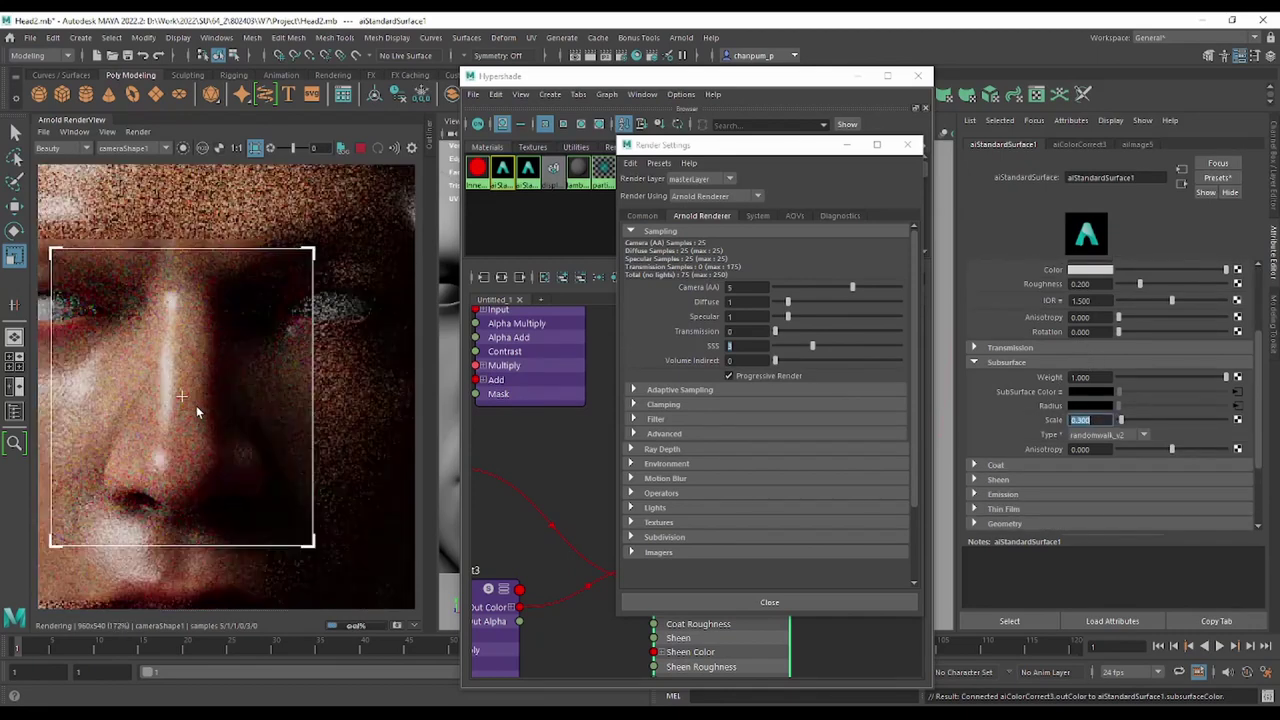
scroll(196, 405, down, 1)
scroll(197, 410, down, 2)
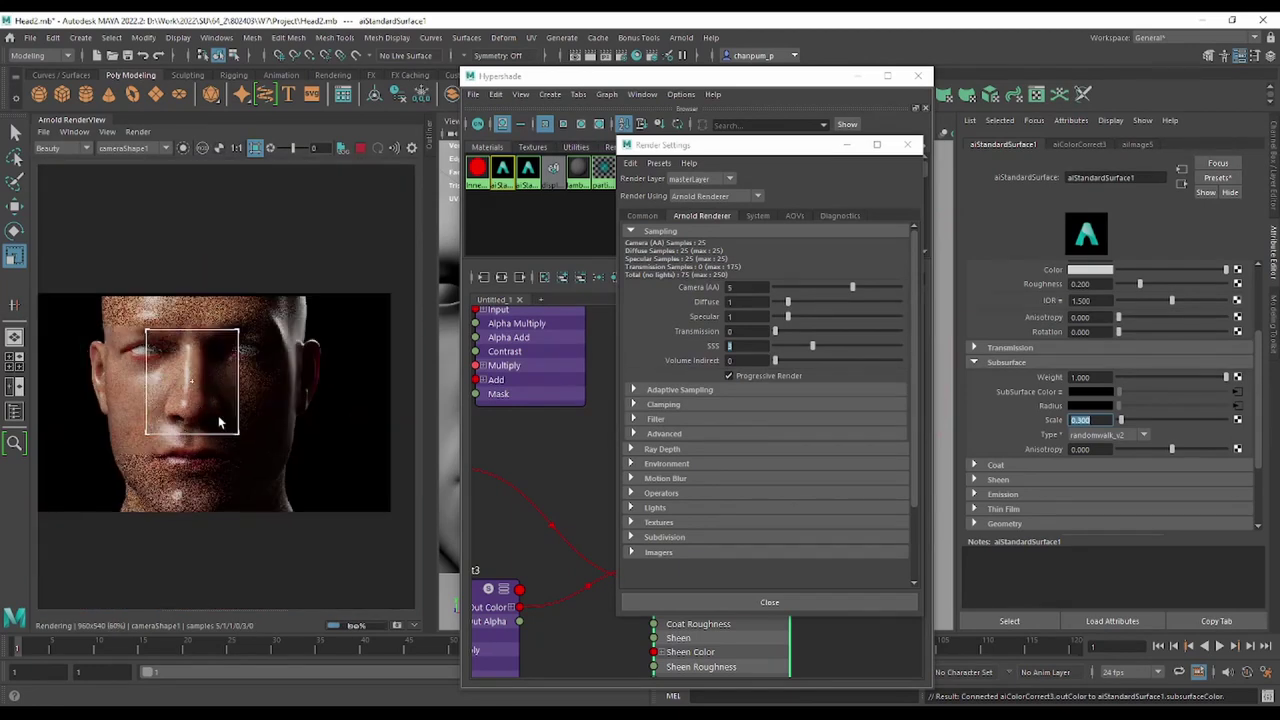
Draw a wider render region across the eyes and restart the region render.
drag(350, 330, 52, 428)
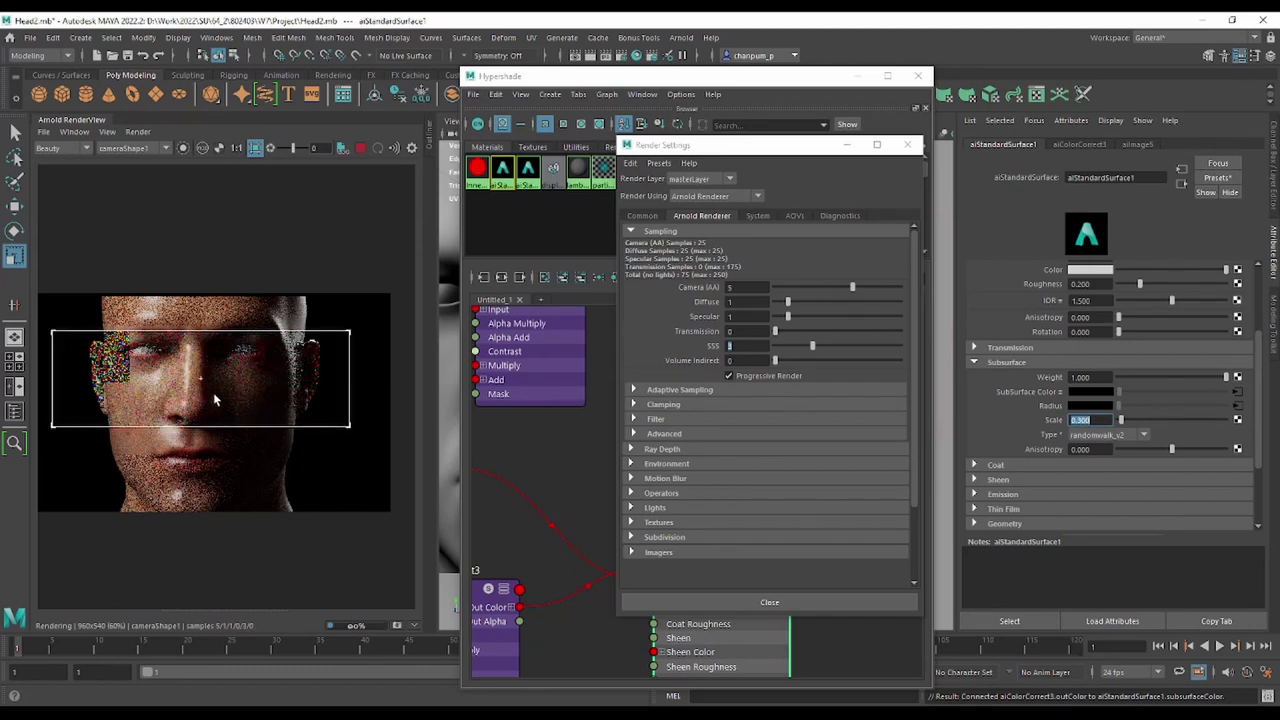
scroll(213, 393, up, 3)
scroll(213, 393, down, 2)
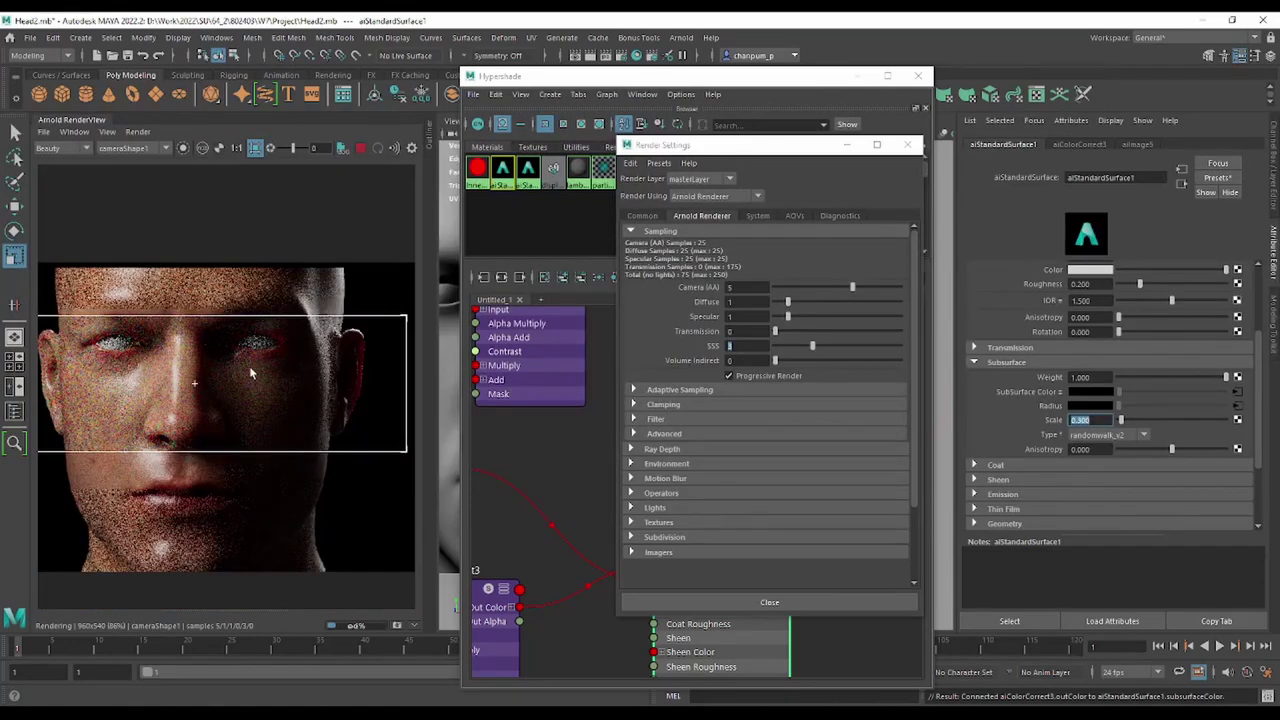
scroll(284, 360, up, 2)
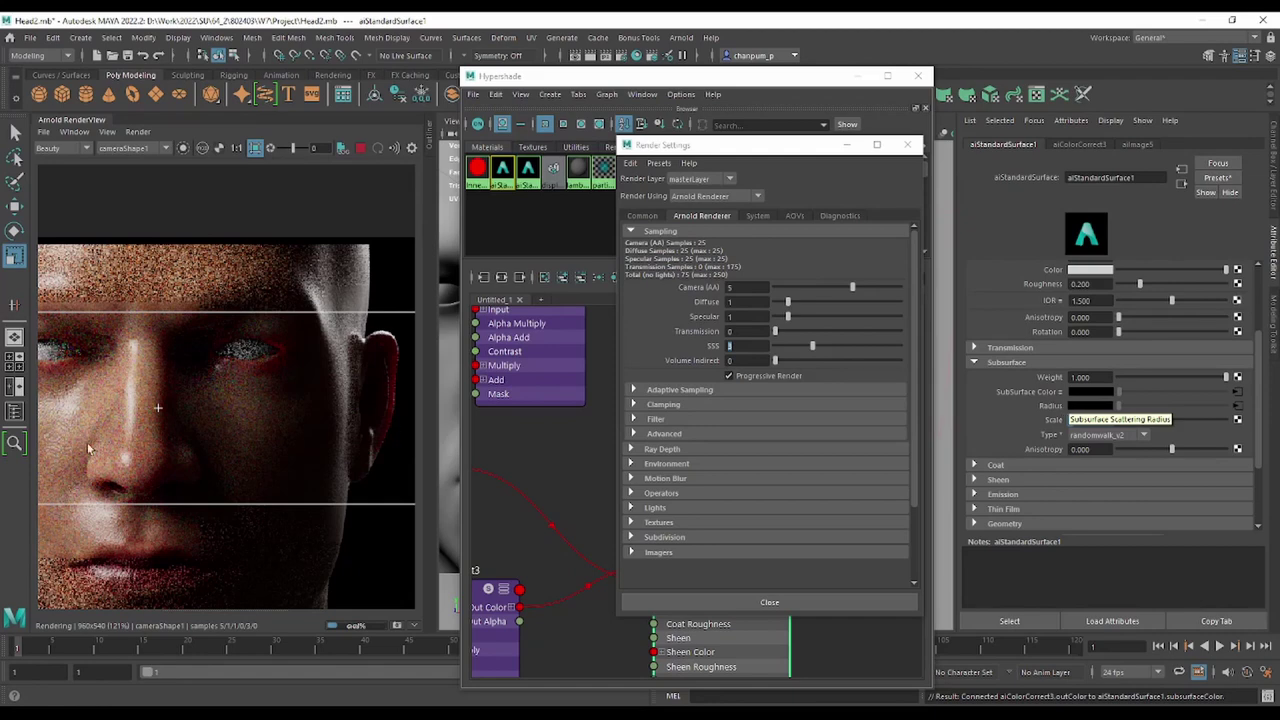
scroll(190, 444, down, 2)
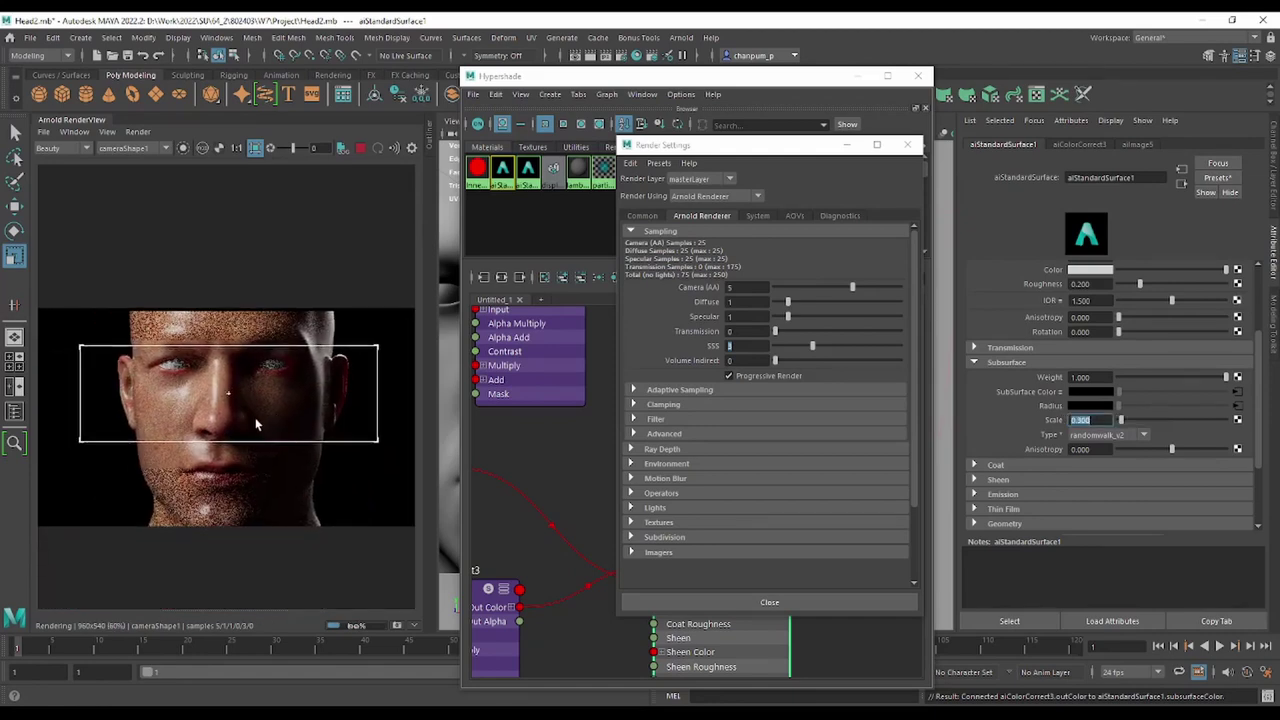
scroll(257, 423, up, 2)
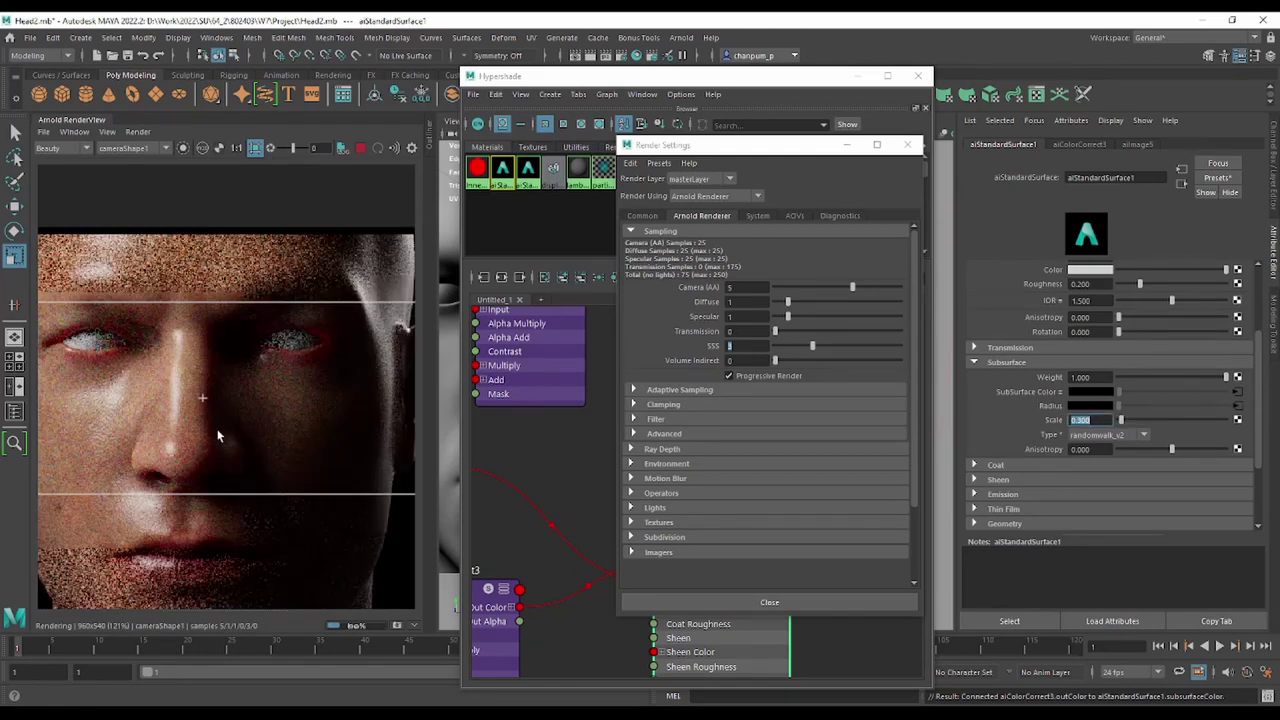
scroll(231, 433, down, 2)
scroll(303, 364, up, 2)
scroll(303, 364, down, 1)
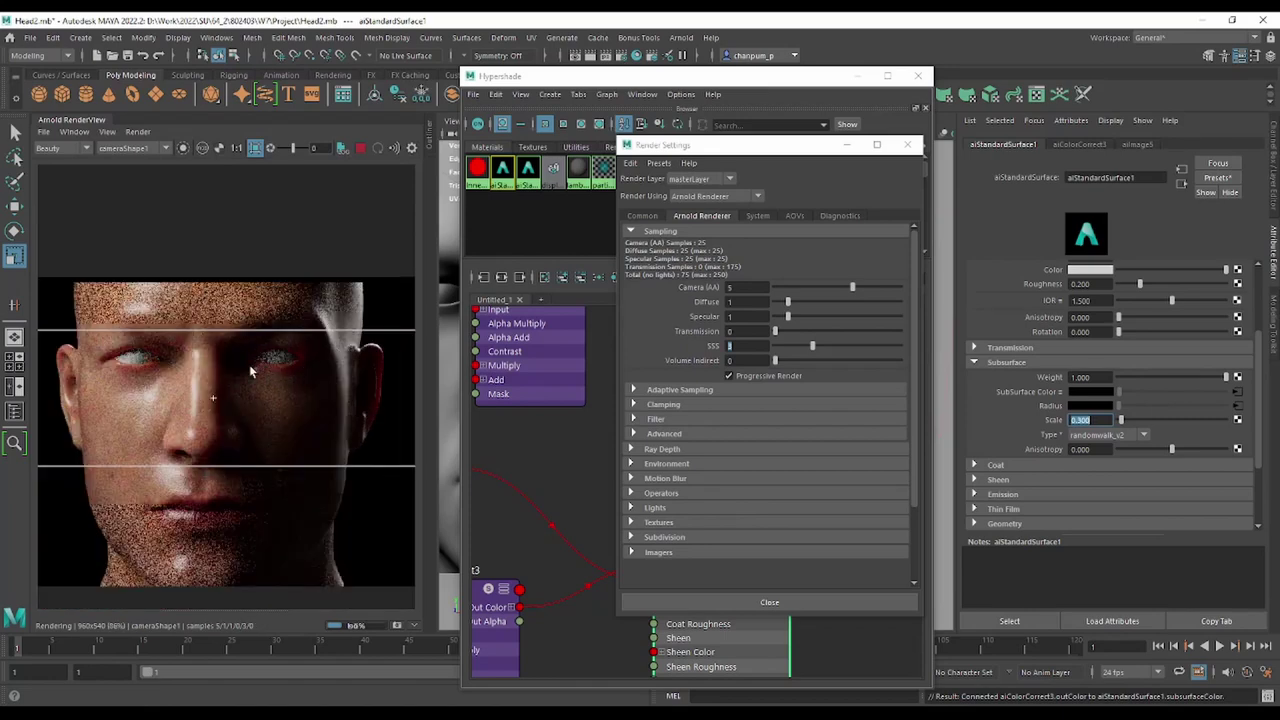
click(184, 150)
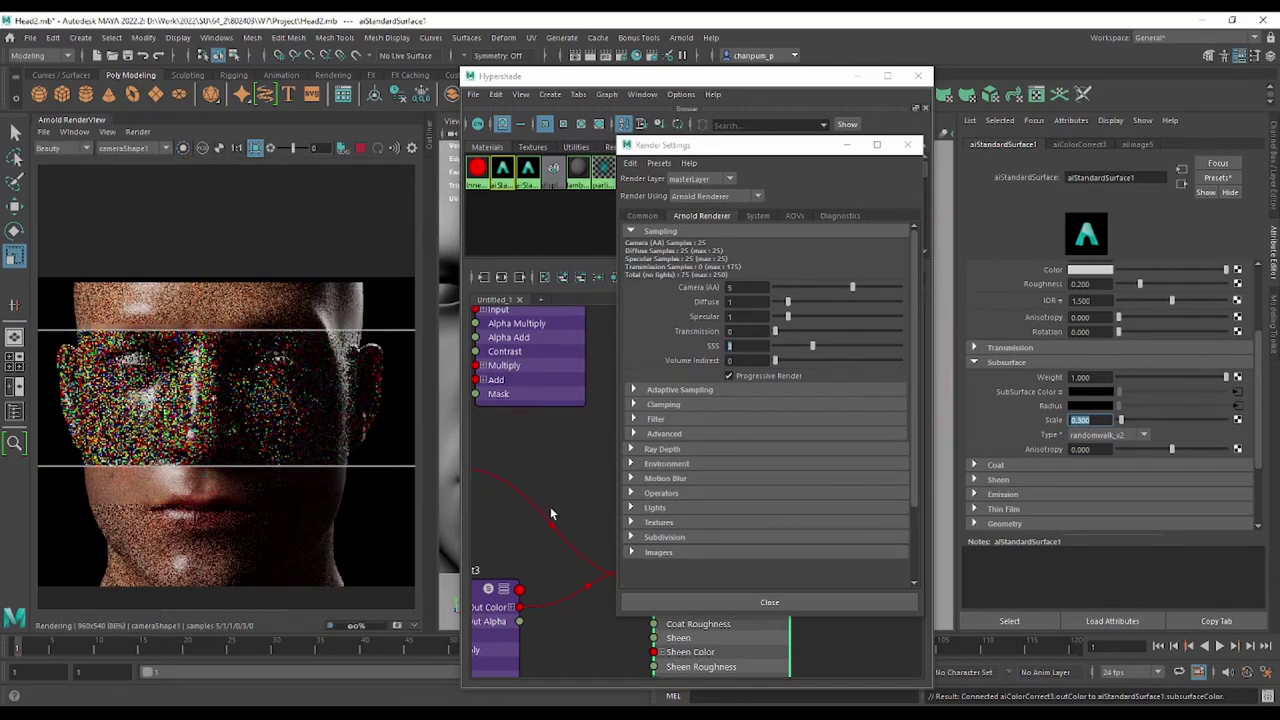
scroll(550, 514, down, 2)
Close the render settings window and select the aiStandardSurface1 skin shader.
click(769, 602)
click(510, 560)
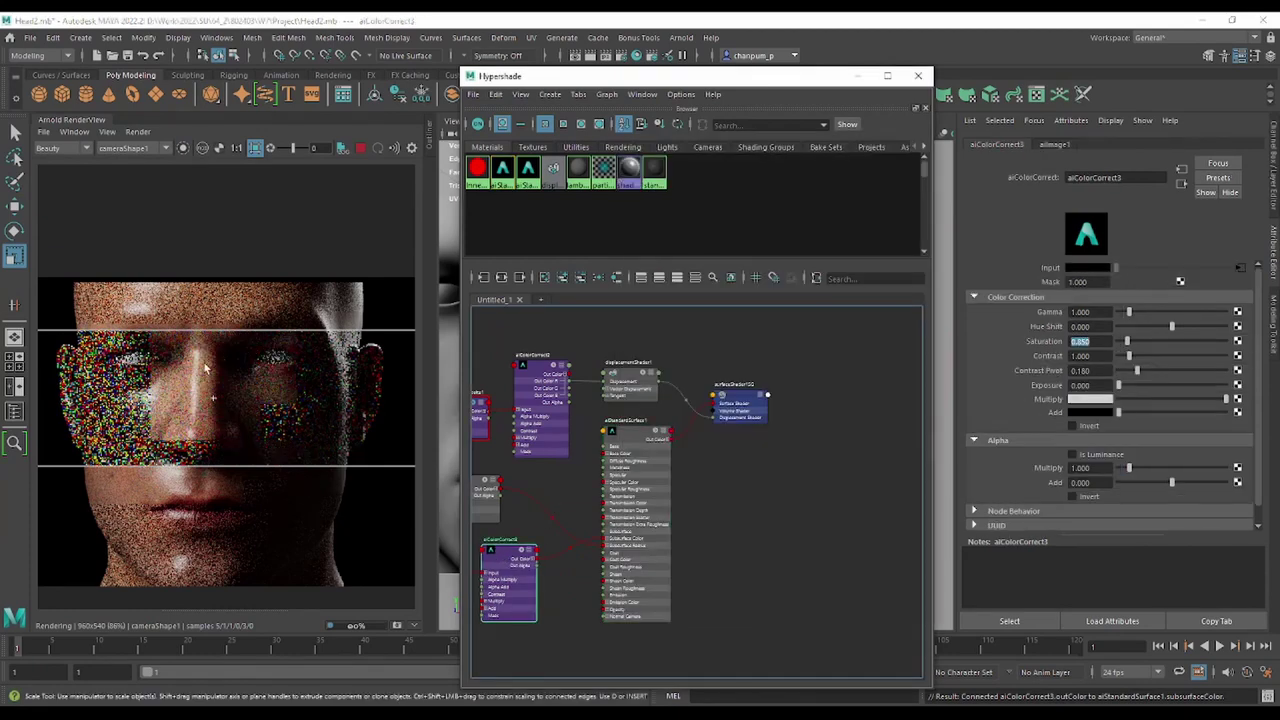
scroll(284, 406, up, 2)
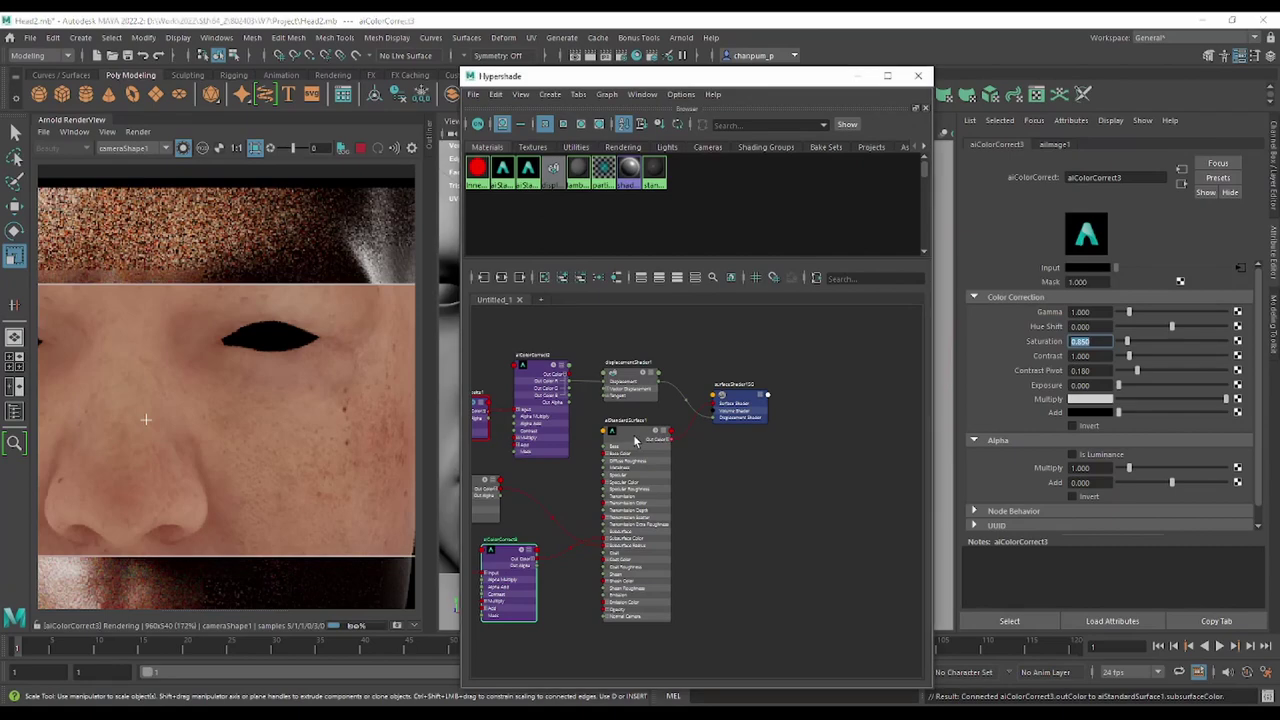
click(634, 440)
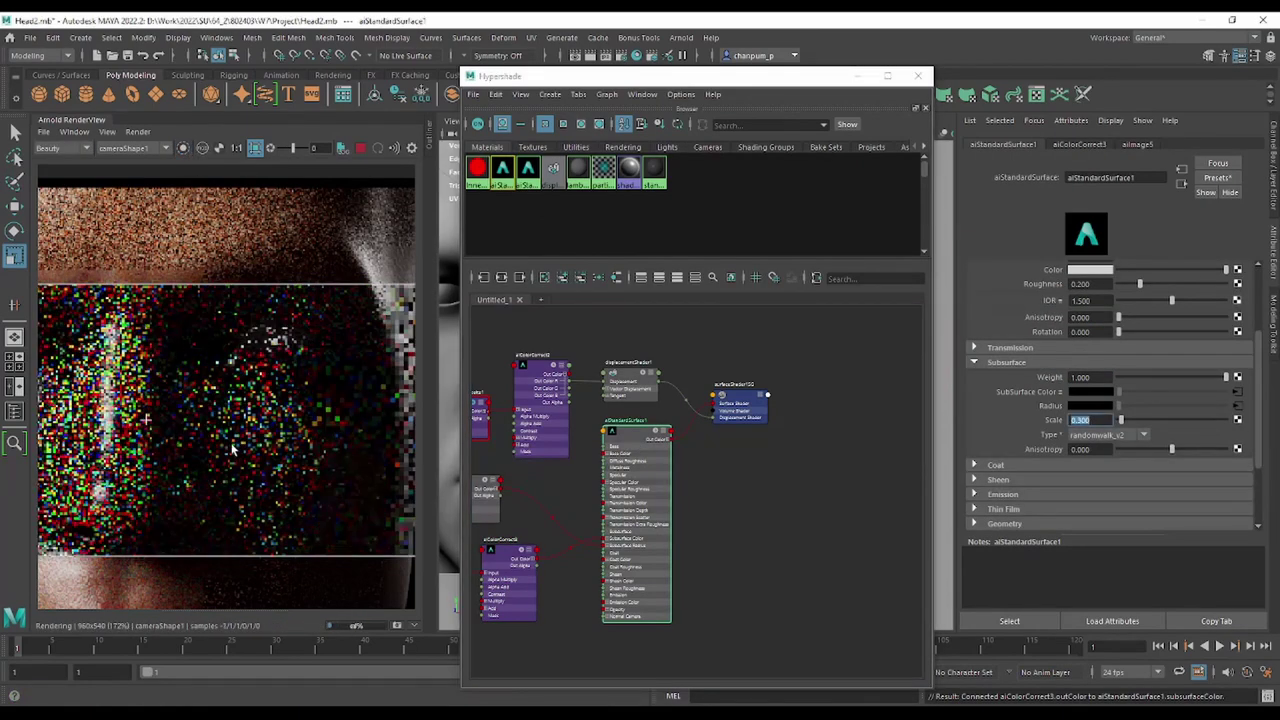
scroll(232, 450, down, 3)
scroll(225, 455, up, 2)
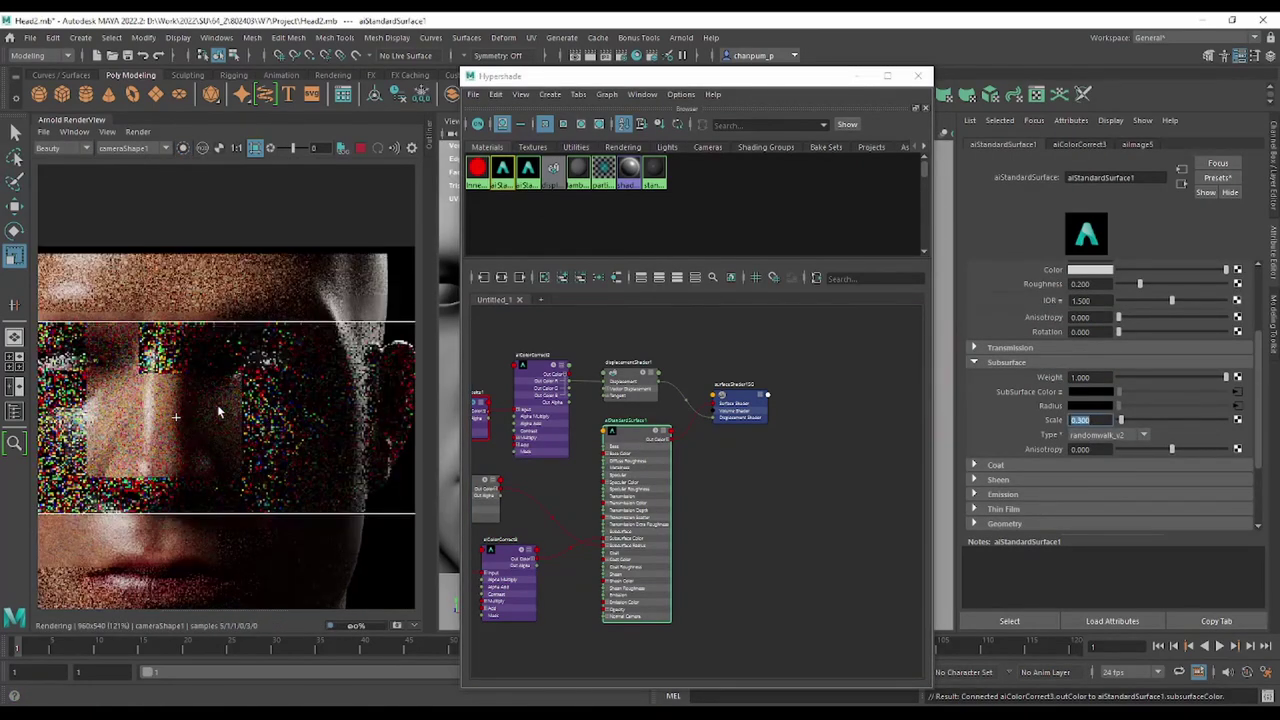
Move the render region from the eye onto the lips and zoom in and out to inspect.
drag(329, 343, 207, 396)
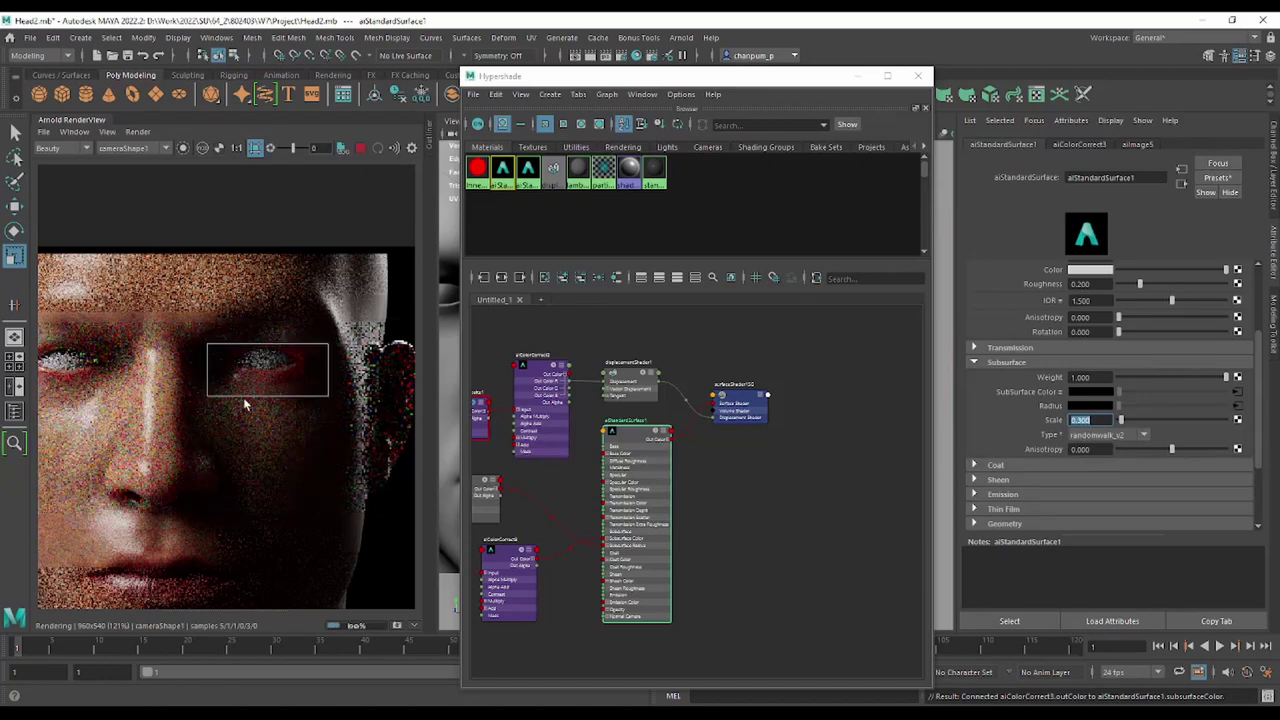
scroll(249, 400, up, 2)
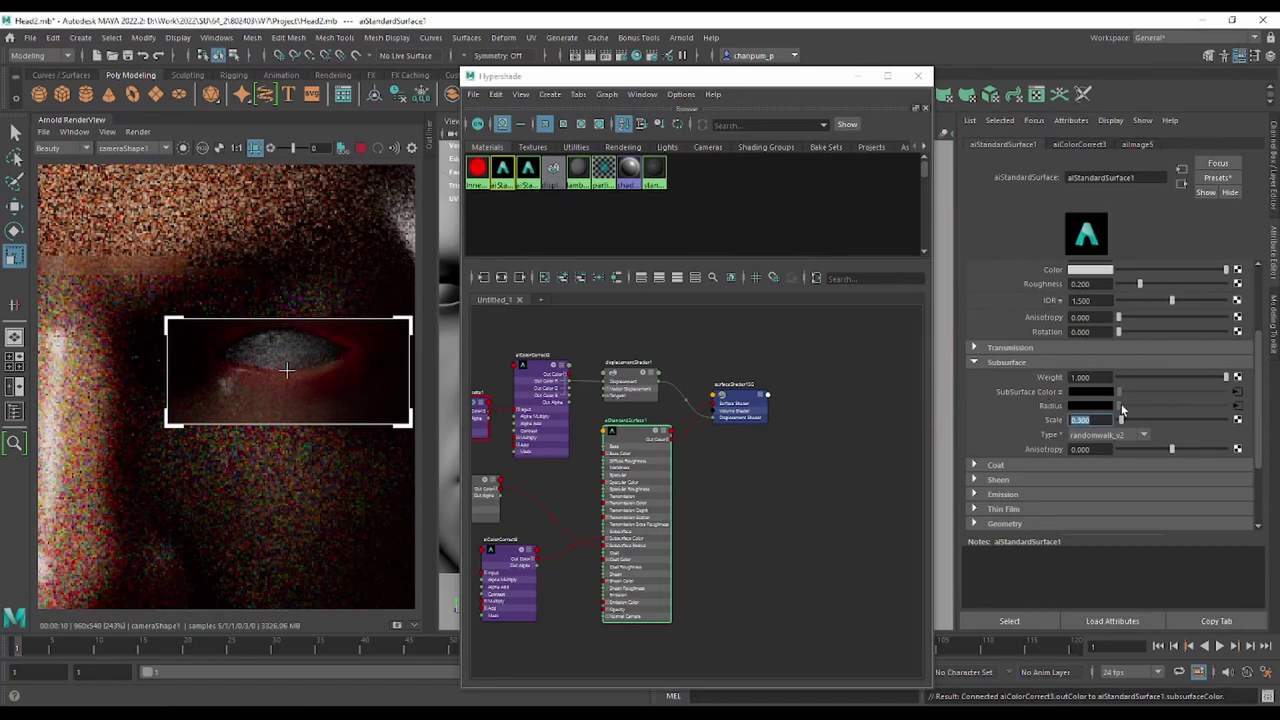
scroll(250, 395, down, 5)
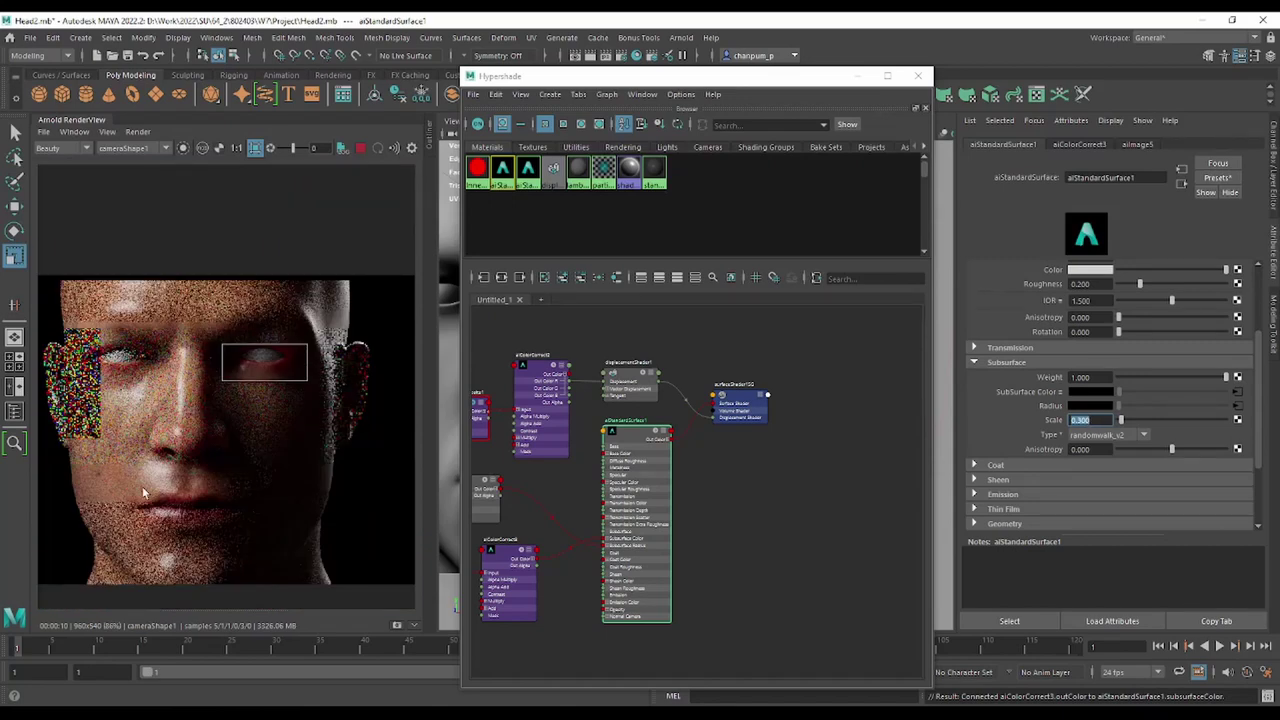
drag(125, 490, 258, 537)
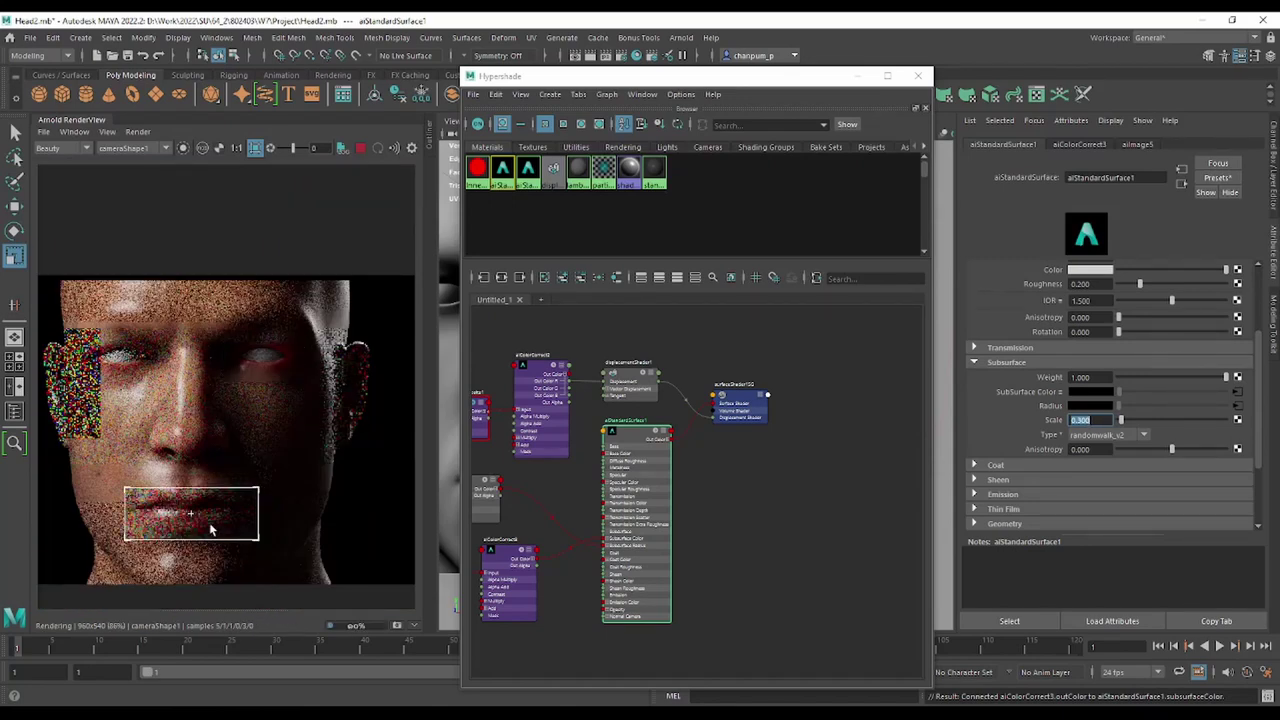
scroll(200, 525, up, 3)
alt+middle_drag(238, 530, 226, 494)
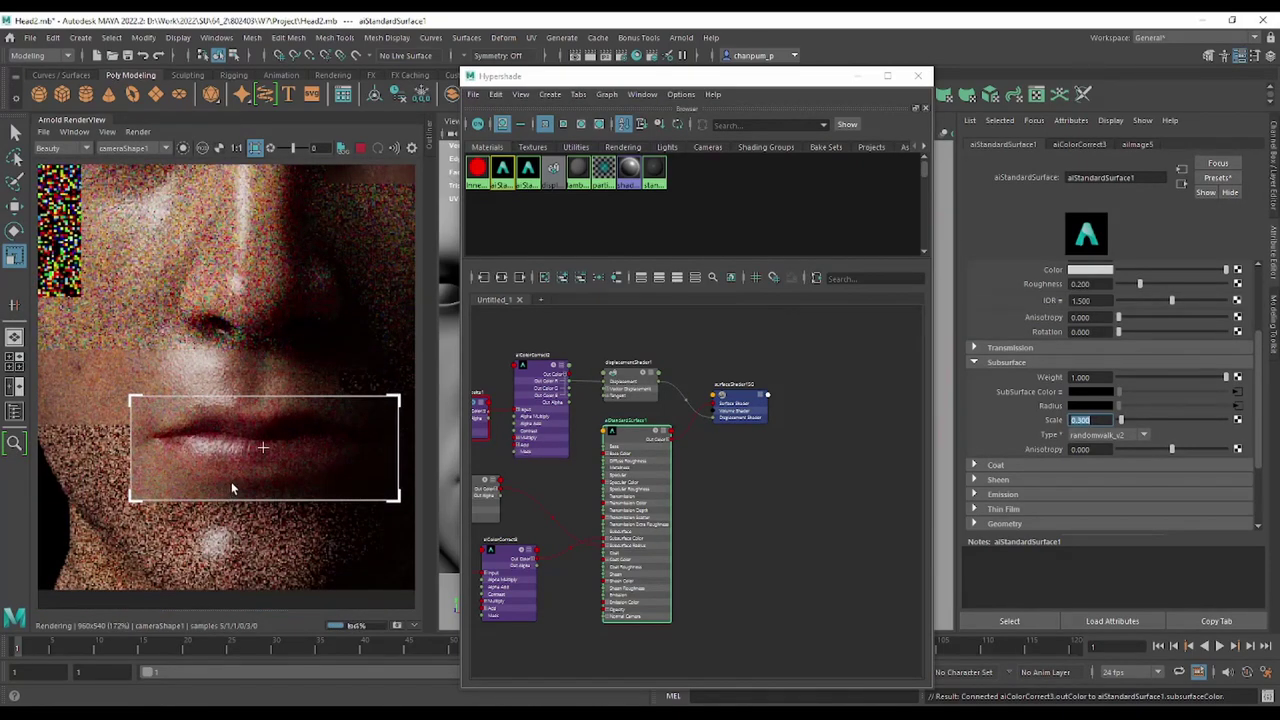
scroll(231, 488, down, 2)
scroll(231, 488, down, 1)
scroll(231, 488, up, 1)
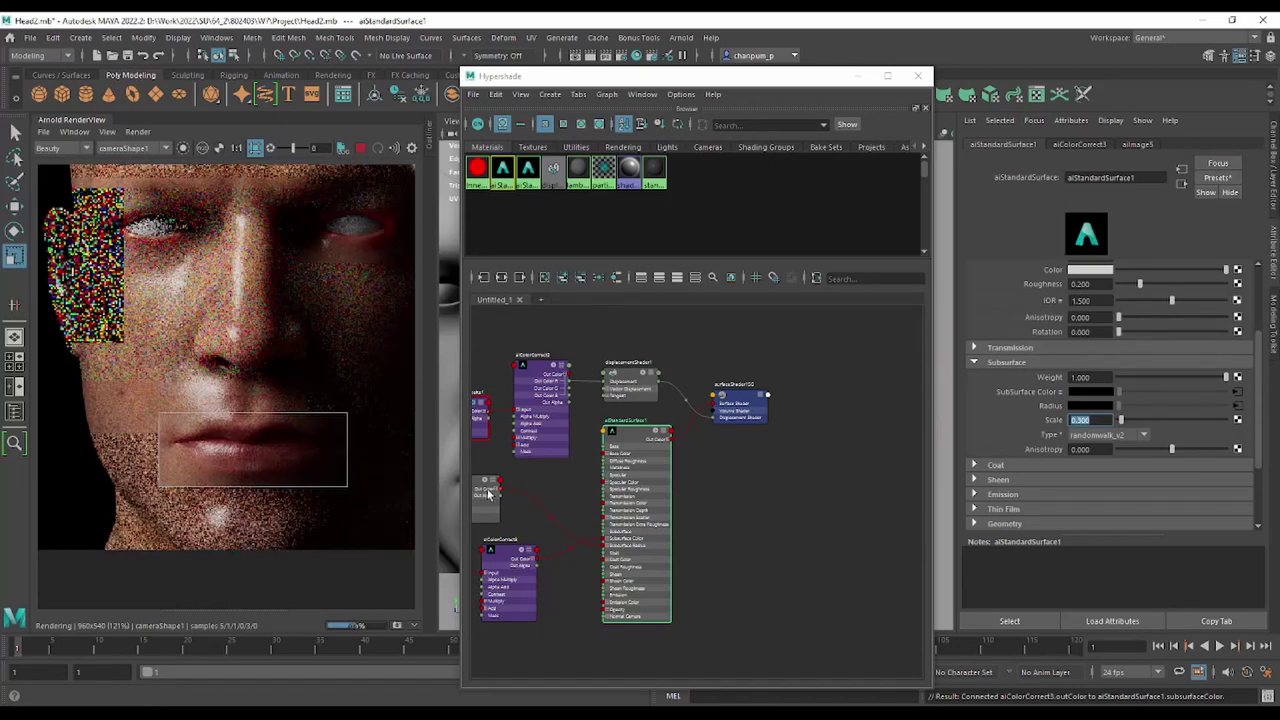
scroll(487, 494, down, 2)
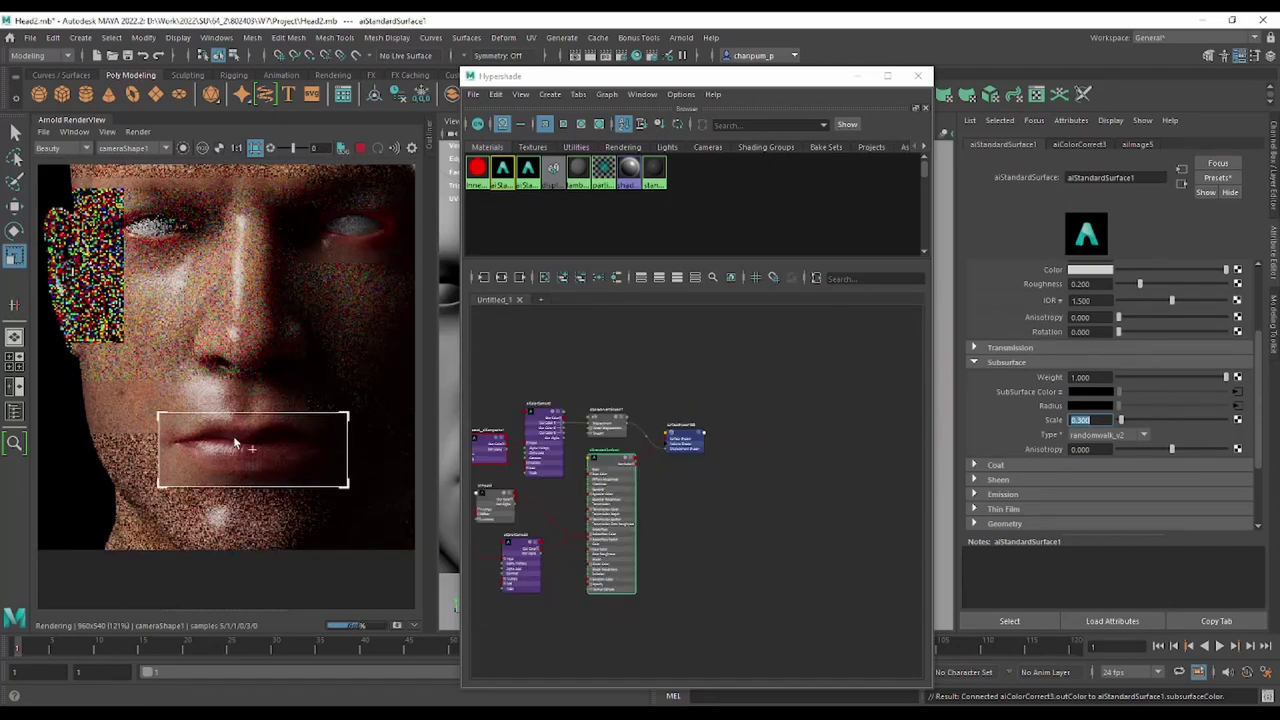
scroll(262, 459, up, 2)
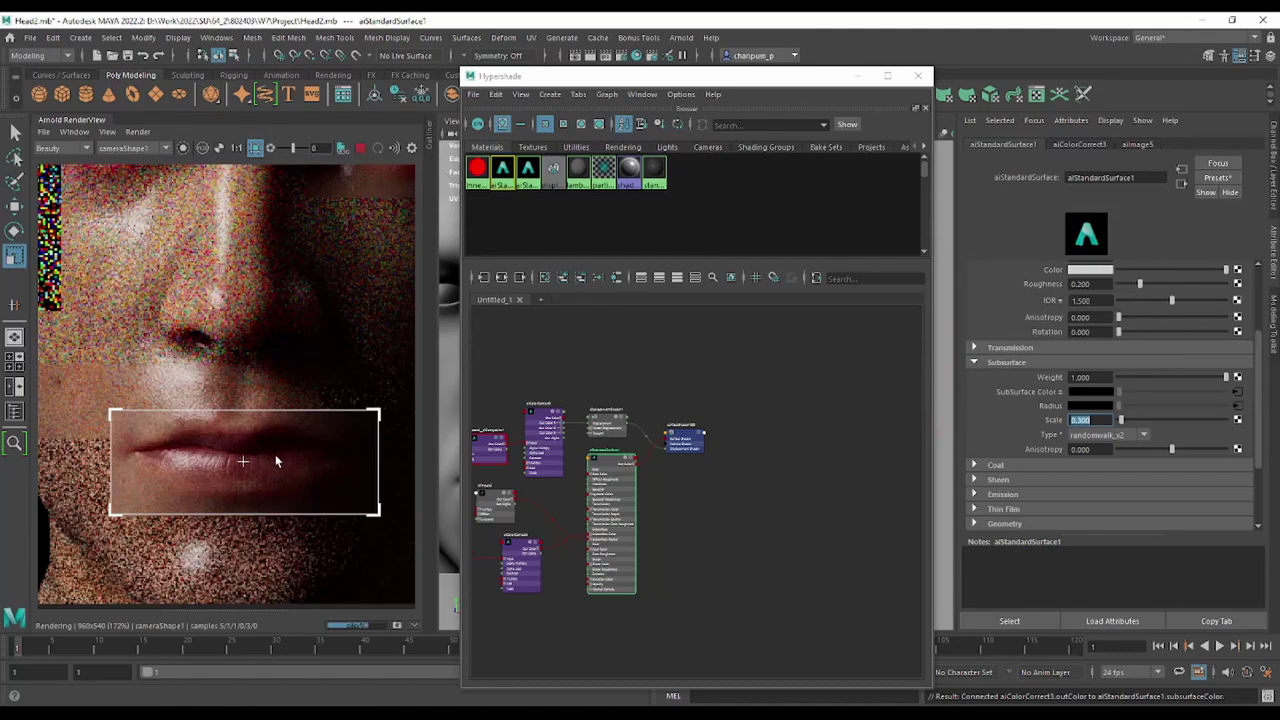
scroll(293, 453, down, 4)
scroll(302, 454, up, 4)
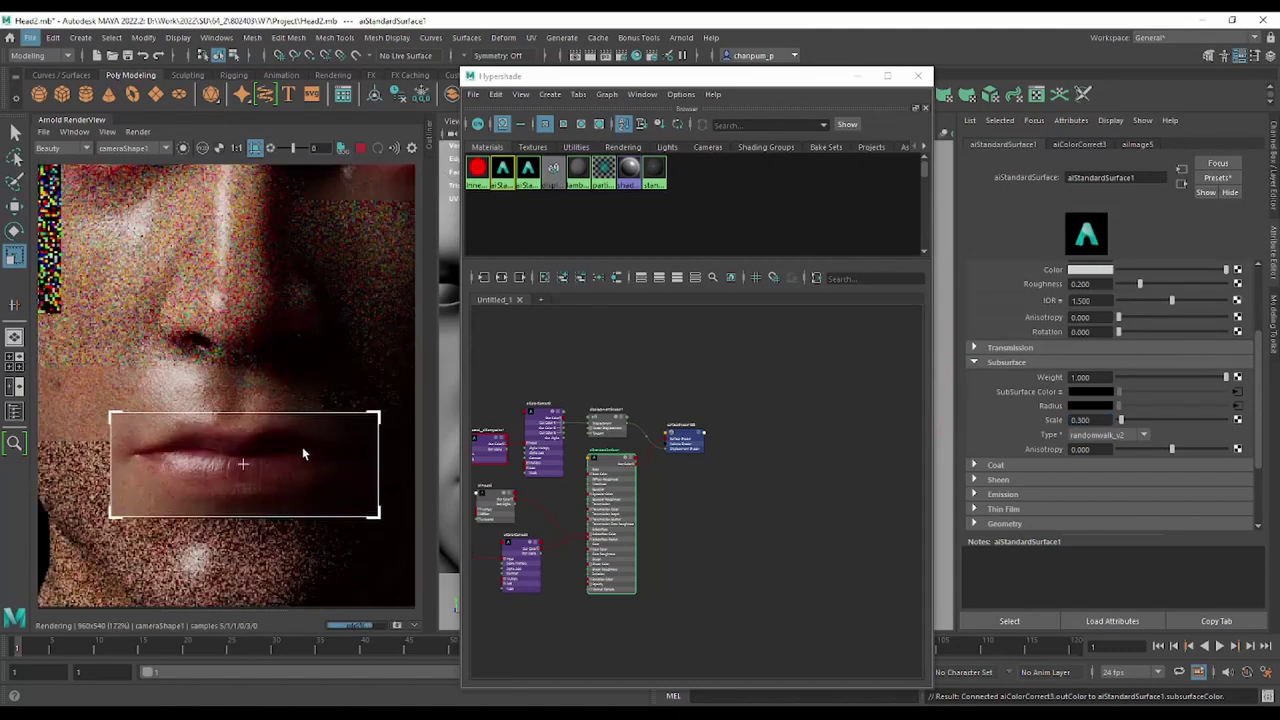
scroll(302, 454, up, 2)
scroll(285, 458, up, 1)
scroll(161, 468, down, 1)
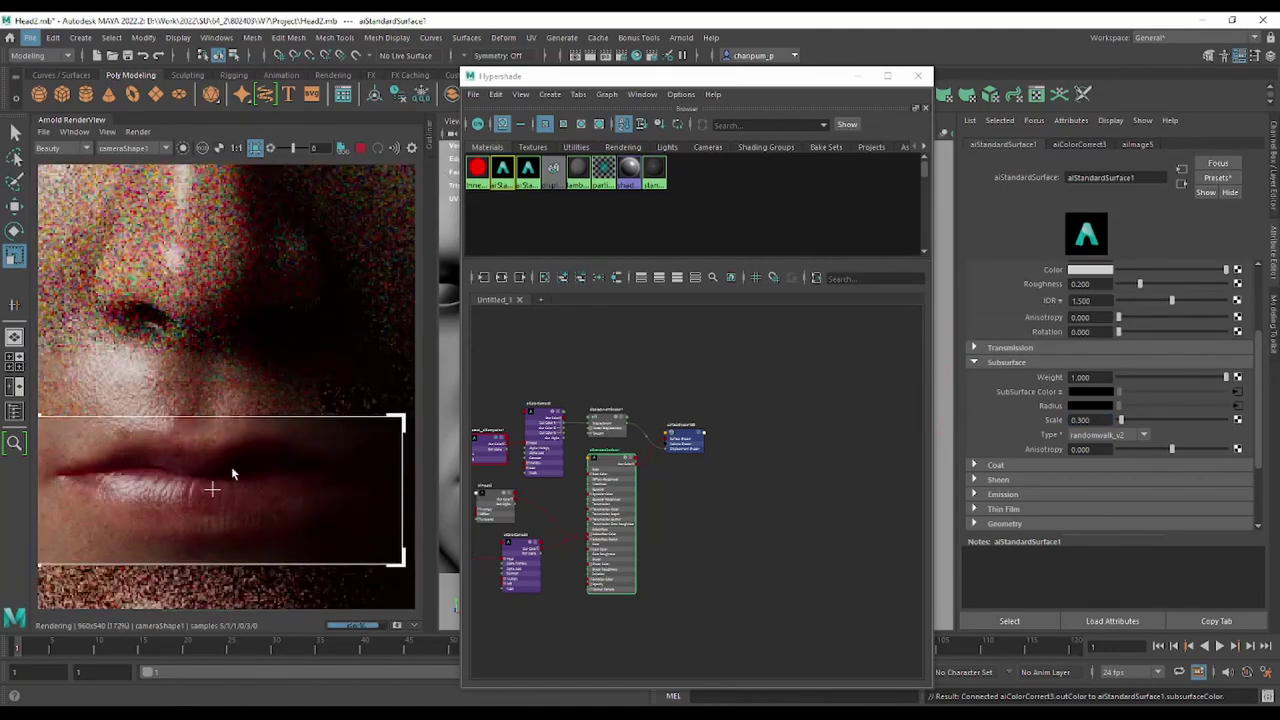
scroll(231, 468, down, 4)
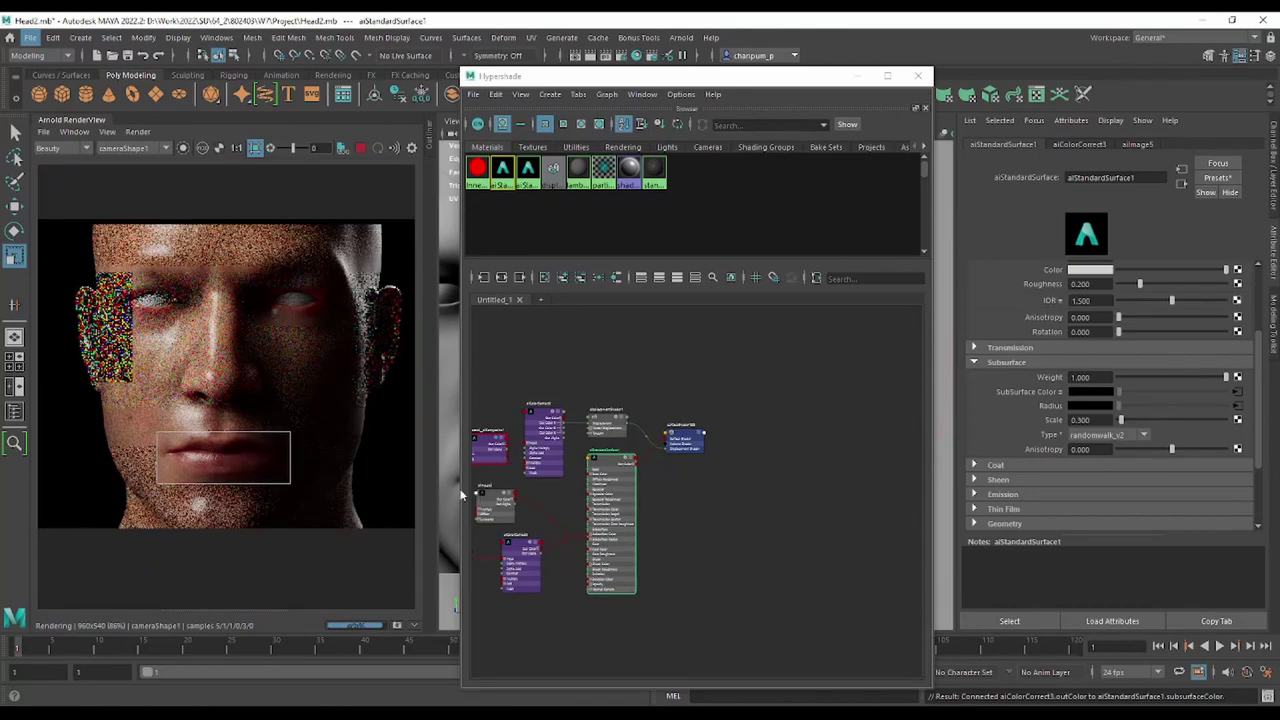
Drag the aiImage and aiColorCorrect nodes lower, then centre aiStandardSurface1 in the graph.
scroll(541, 509, up, 2)
scroll(515, 416, up, 2)
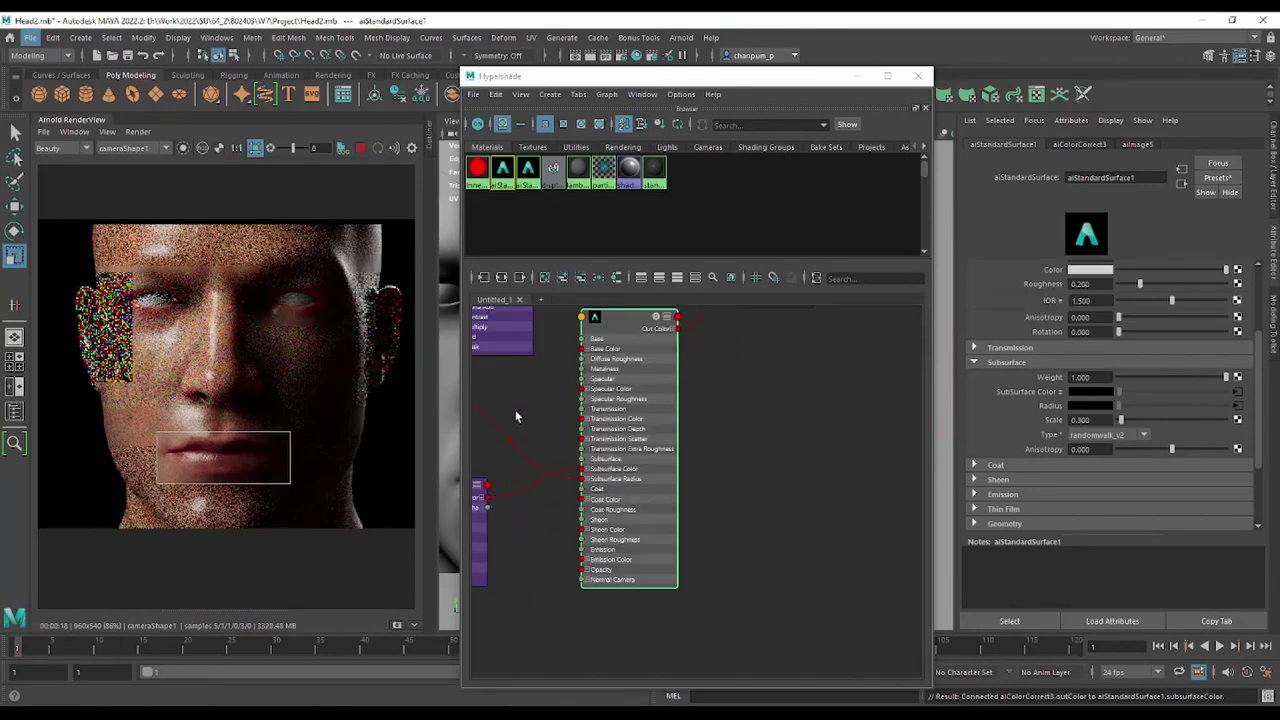
scroll(762, 378, down, 2)
scroll(759, 387, down, 2)
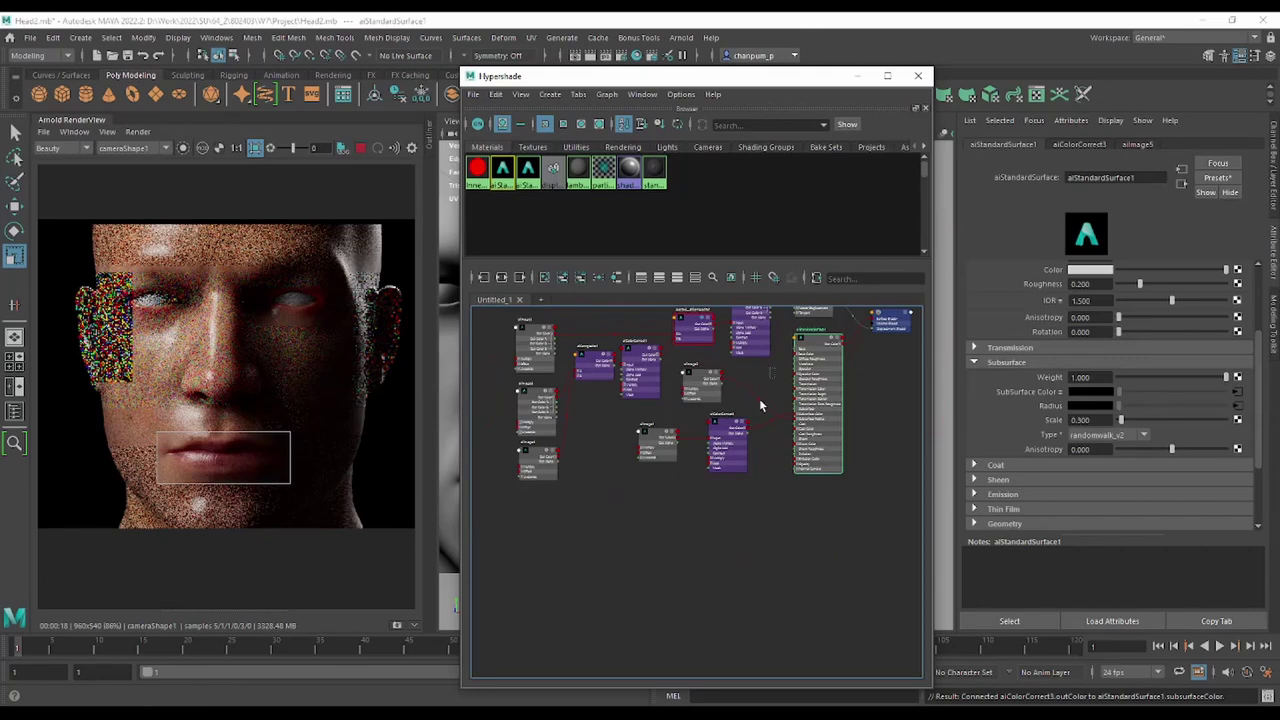
drag(693, 487, 636, 362)
drag(715, 392, 680, 505)
click(821, 355)
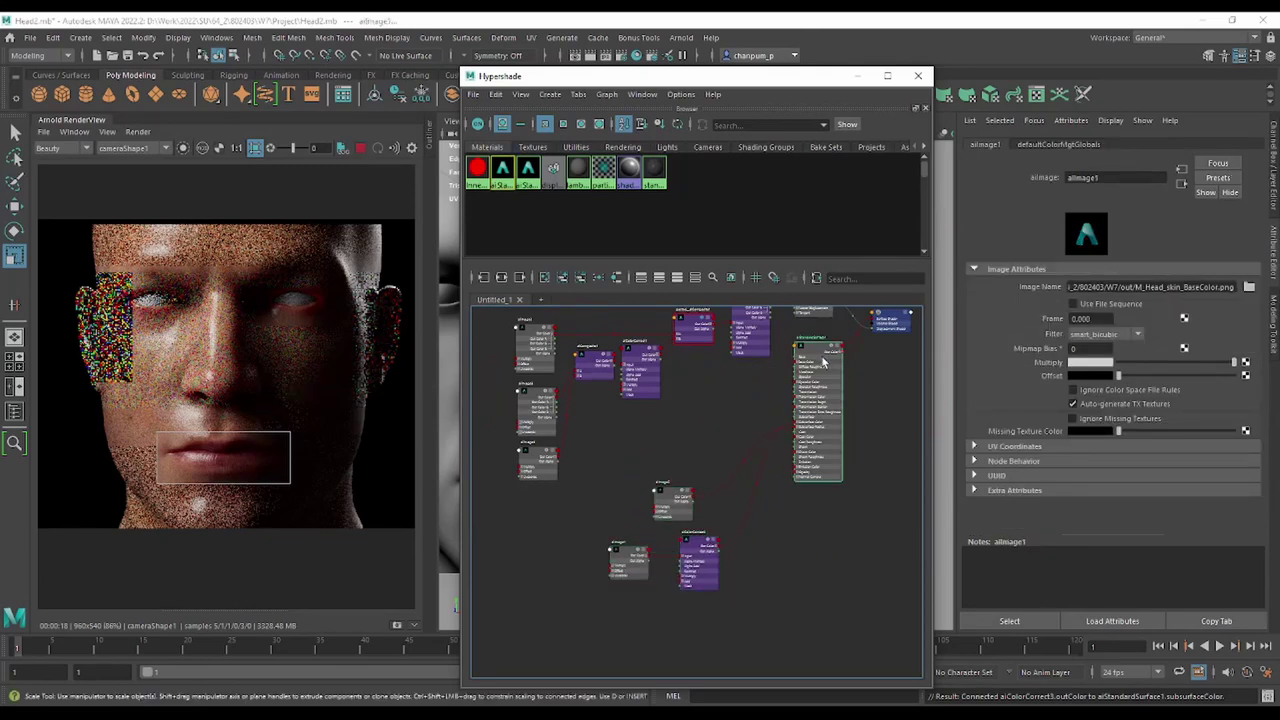
scroll(763, 448, up, 3)
scroll(763, 448, up, 2)
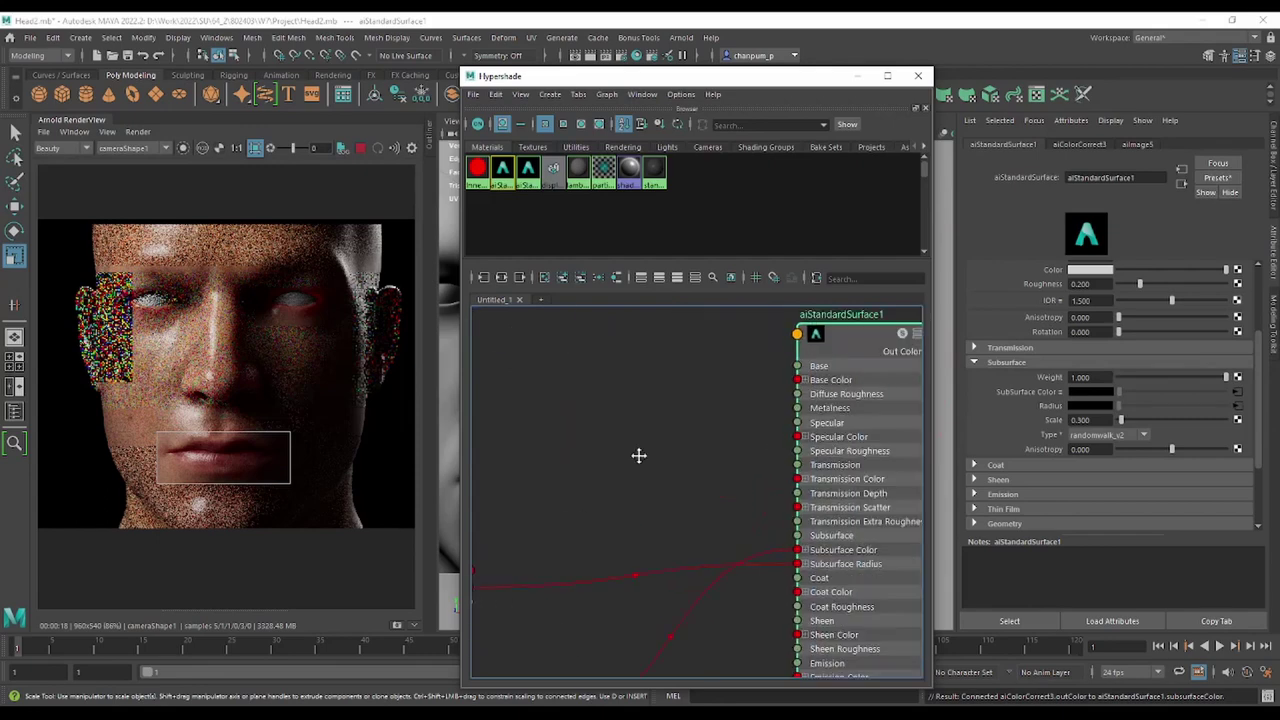
alt+middle_drag(637, 451, 563, 439)
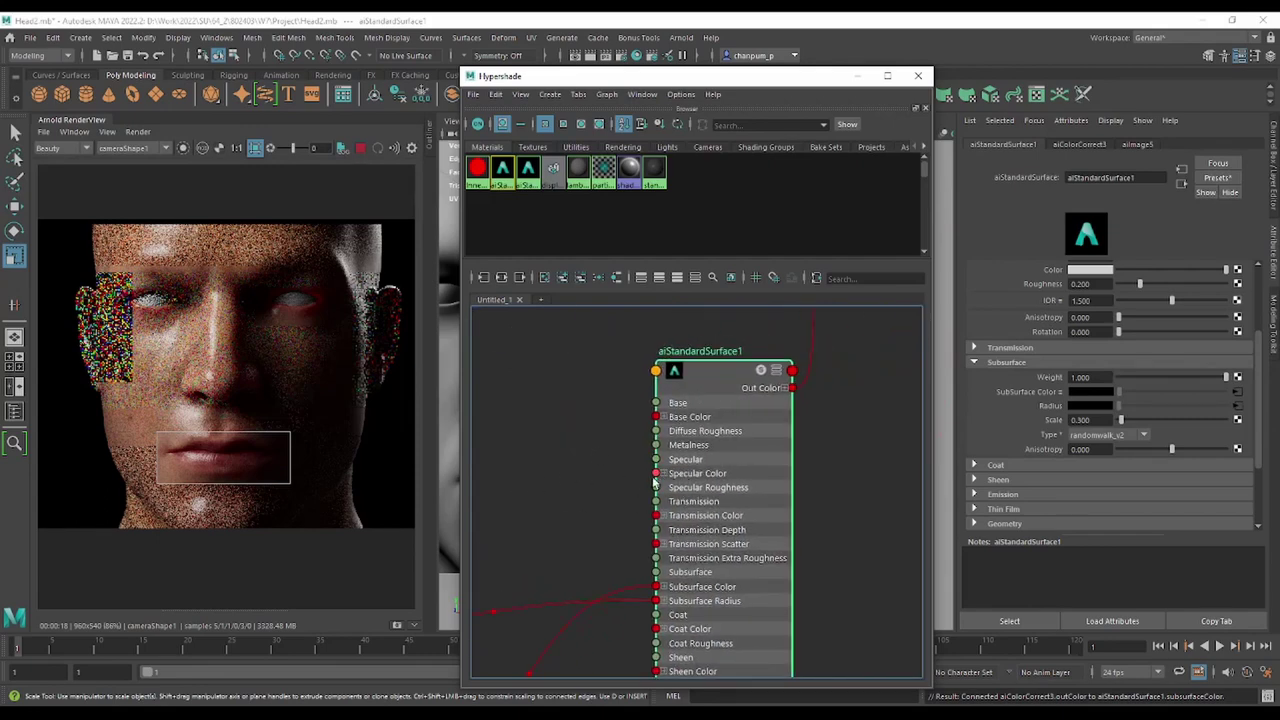
Create aiImage6 via the 'aiim' node search and load M_Head_skin_Roughness.png as its image.
alt+middle_drag(560, 492, 711, 448)
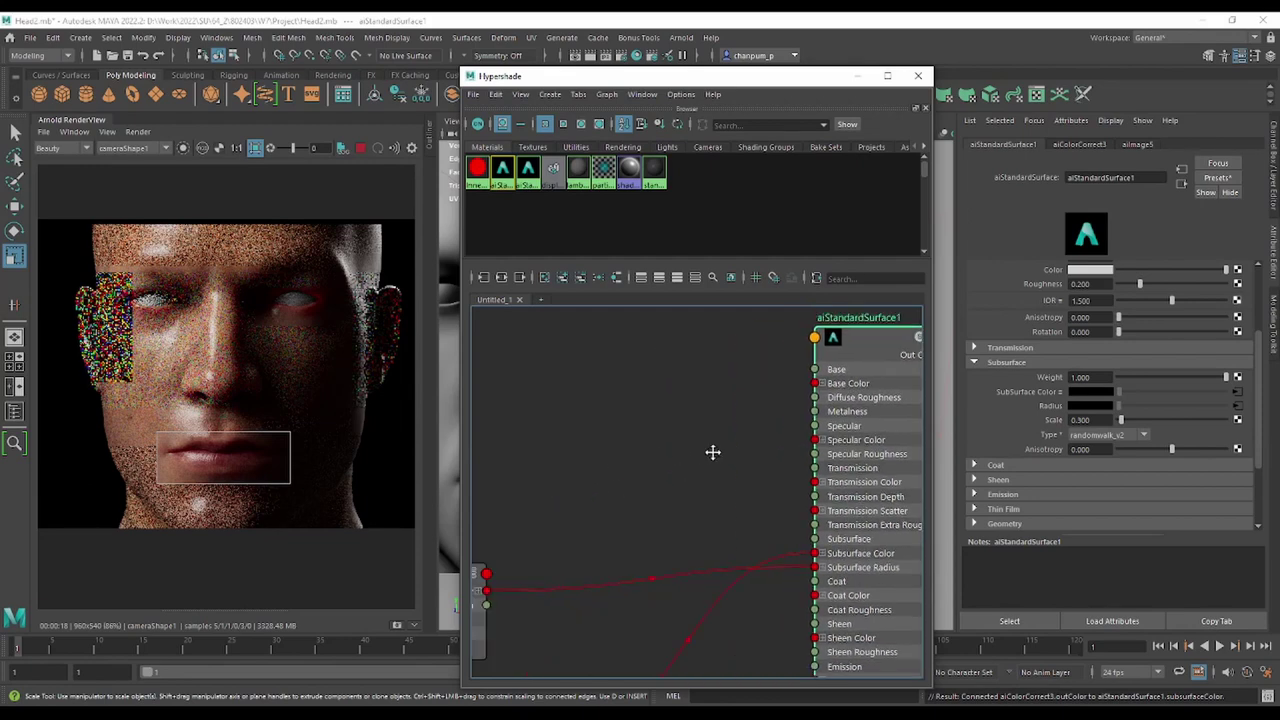
click(558, 411)
key(Tab)
text(ai)
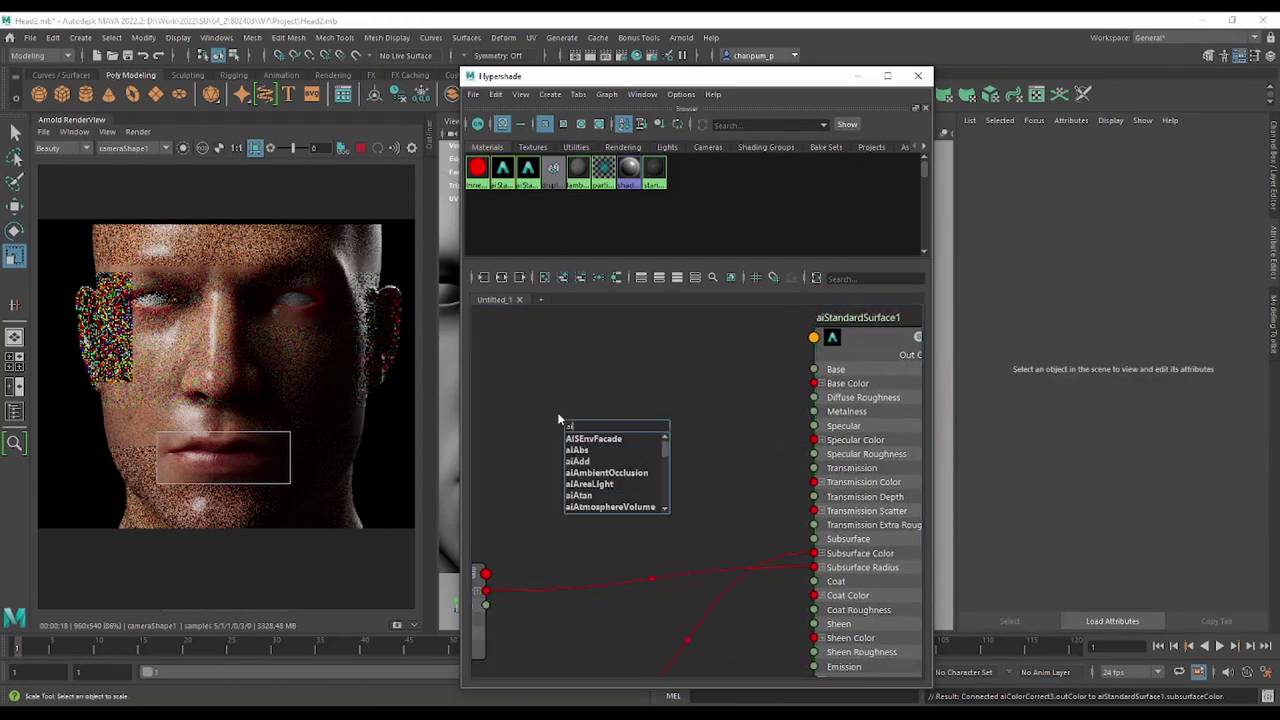
text(i)
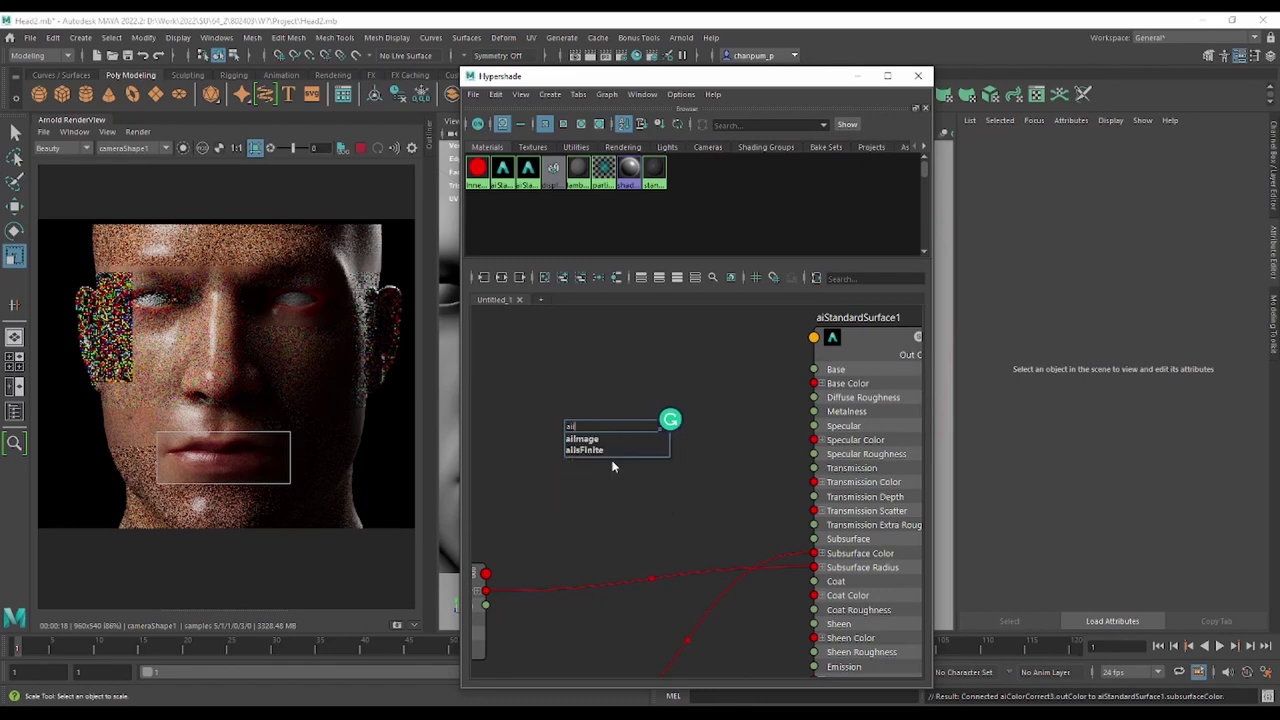
text(m)
click(568, 438)
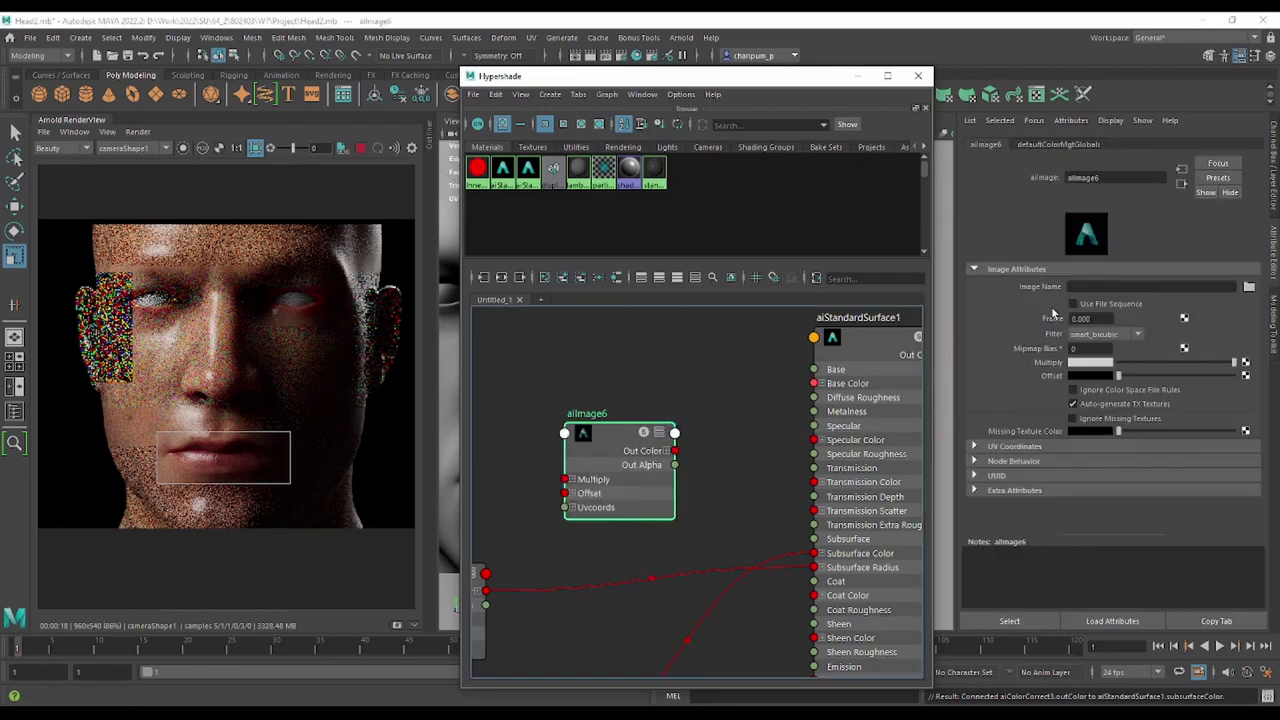
click(1249, 287)
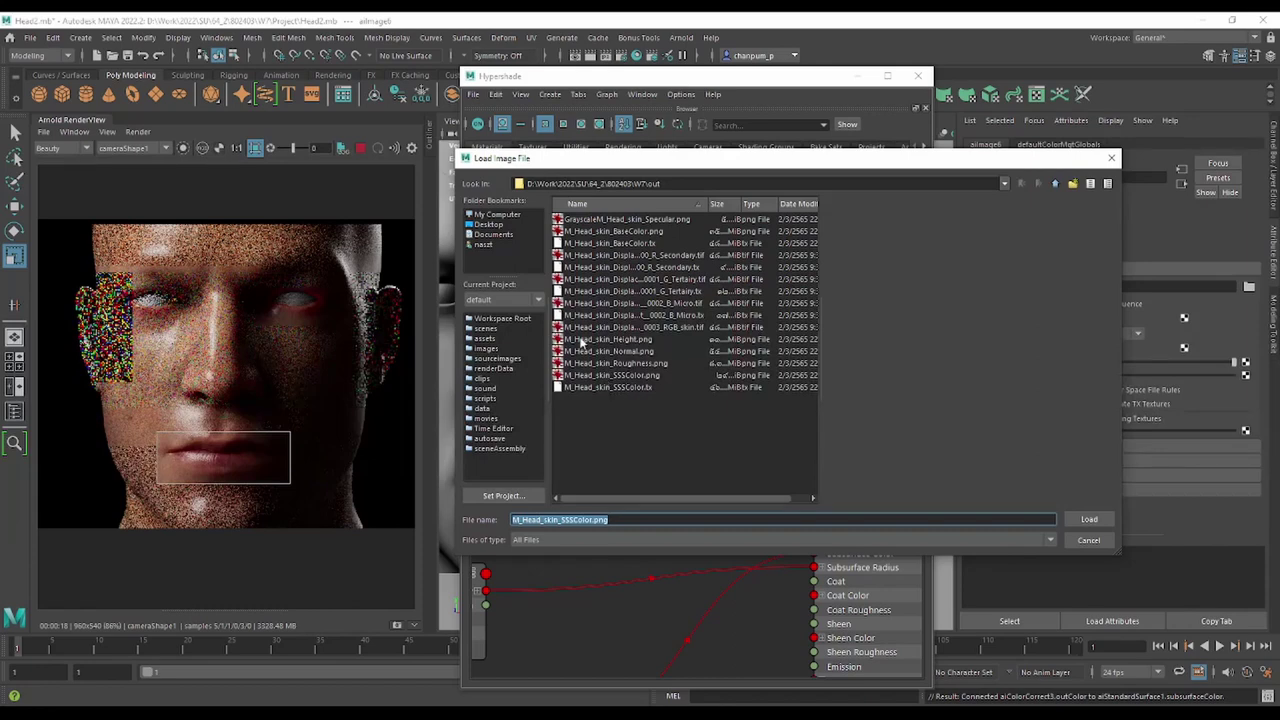
click(1089, 519)
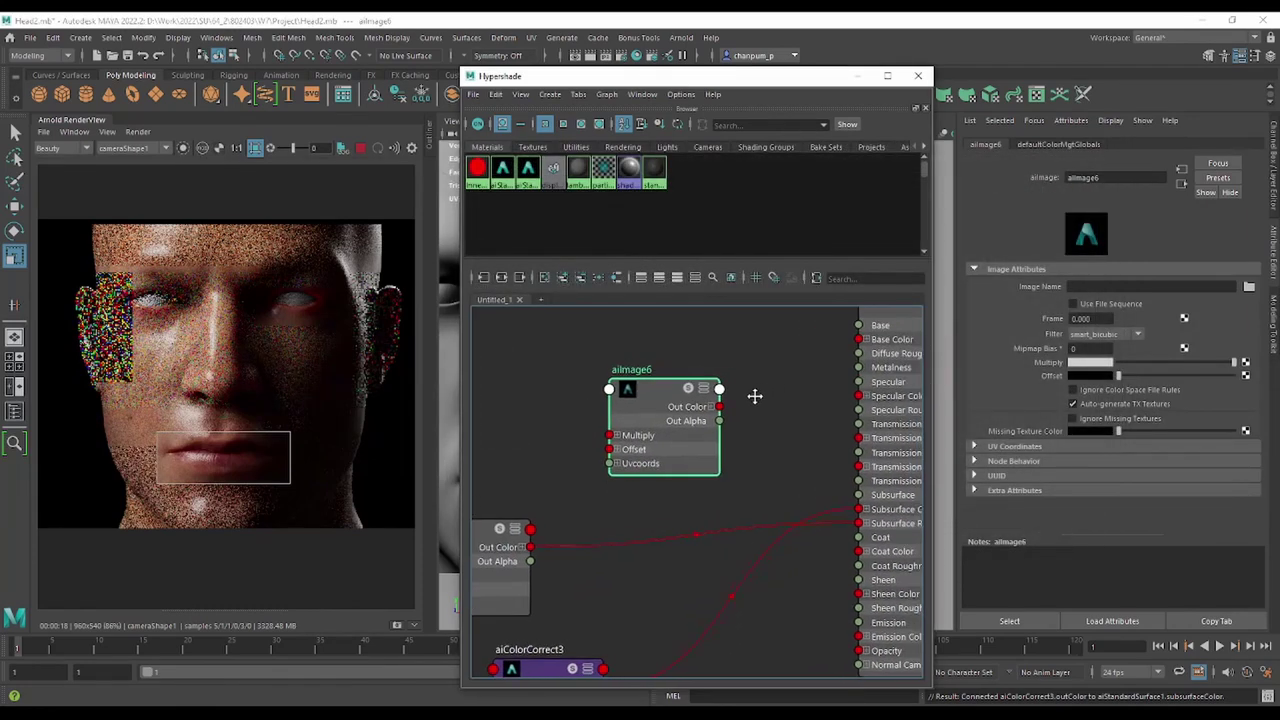
Expand aiImage6's Out Color and wire its R channel into aiStandardSurface1's Specular Roughness.
scroll(700, 420, up, 2)
scroll(650, 400, up, 2)
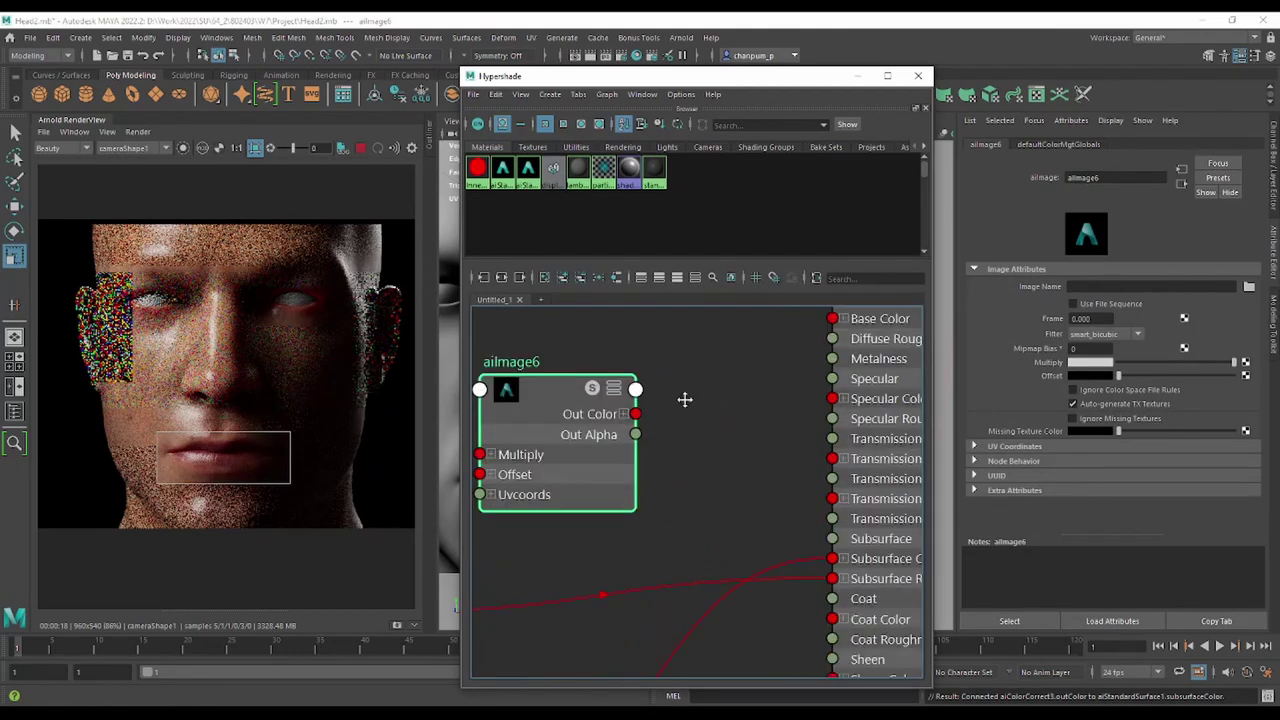
alt+middle_drag(684, 399, 673, 437)
drag(589, 424, 567, 424)
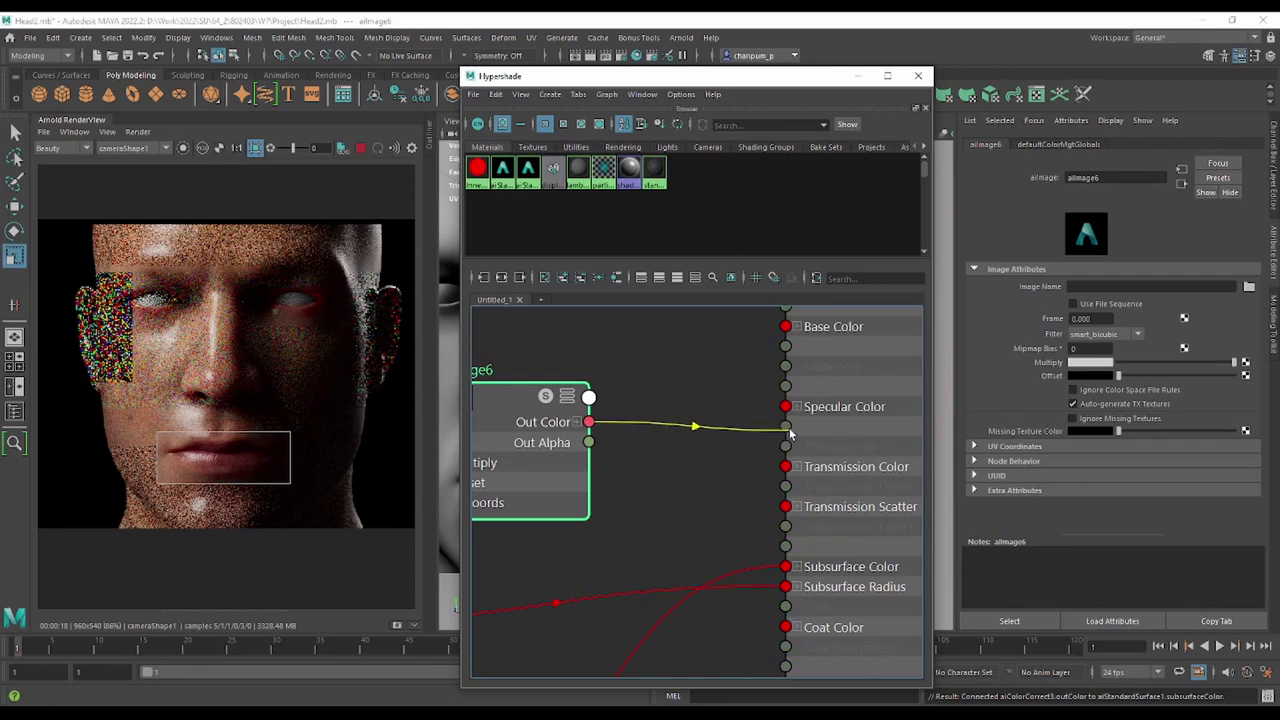
click(577, 422)
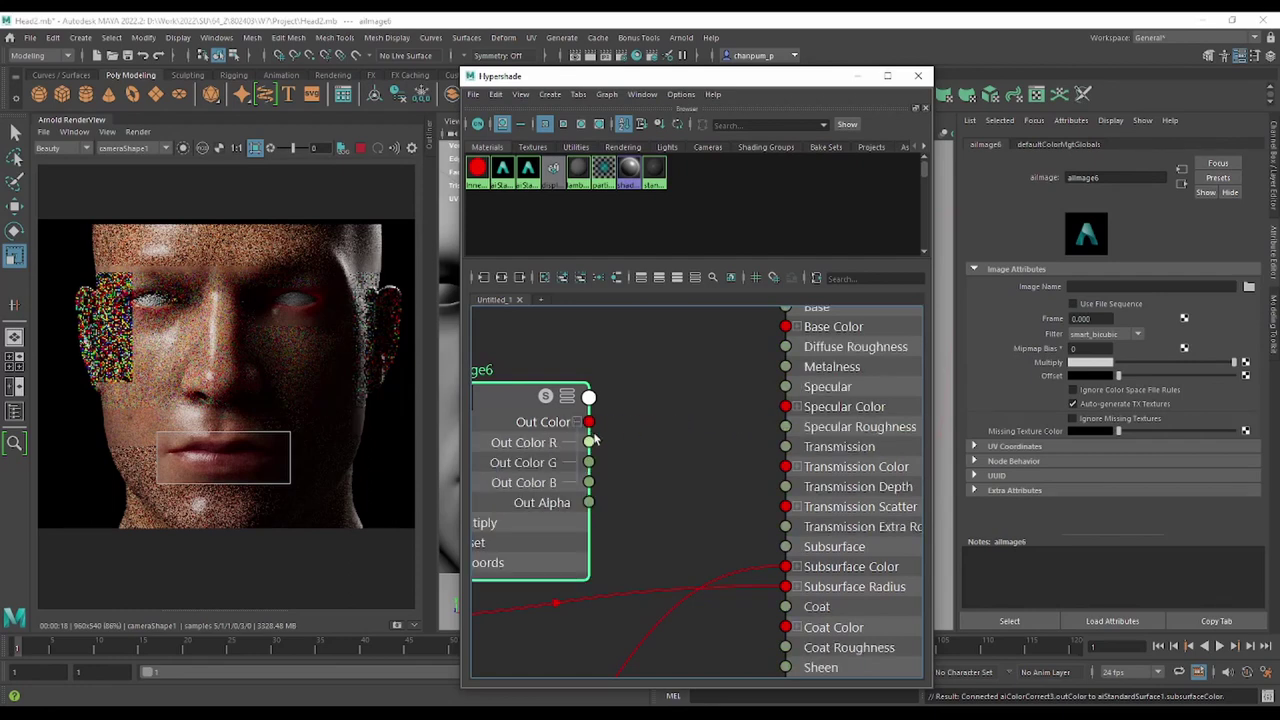
drag(589, 443, 801, 430)
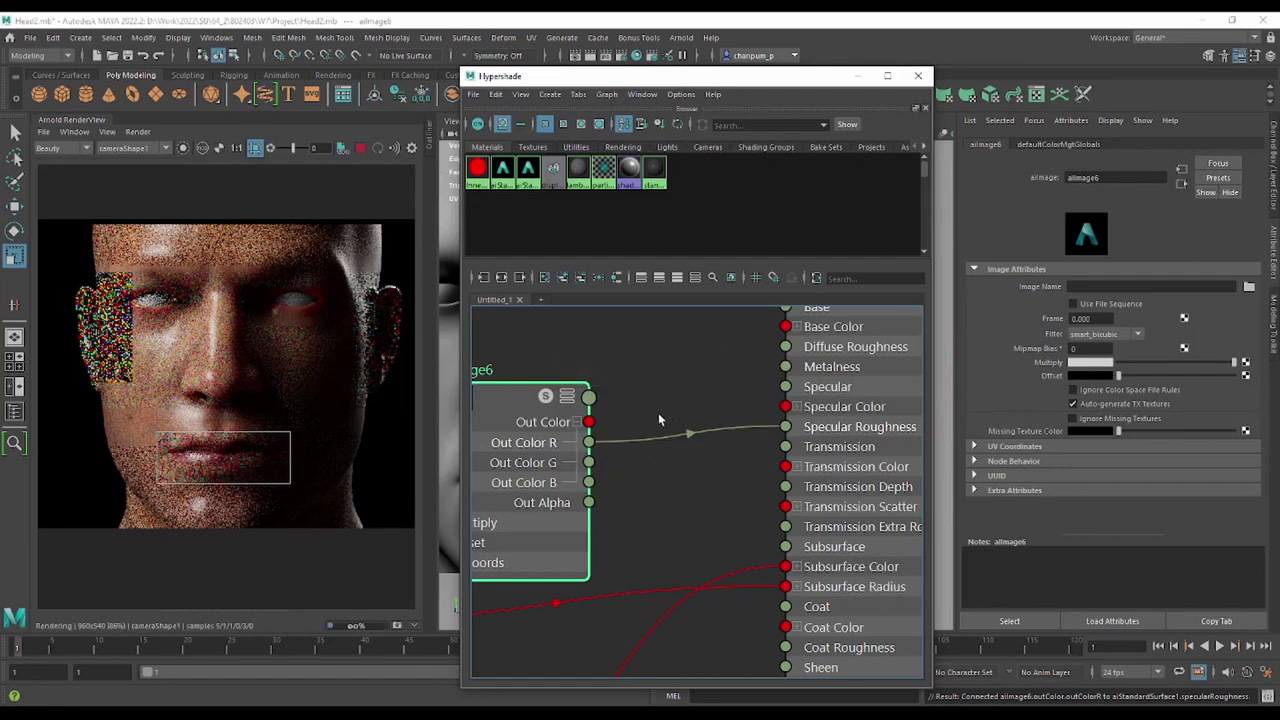
Resize the render region to cover the face and bring the shader network into view.
scroll(277, 451, up, 2)
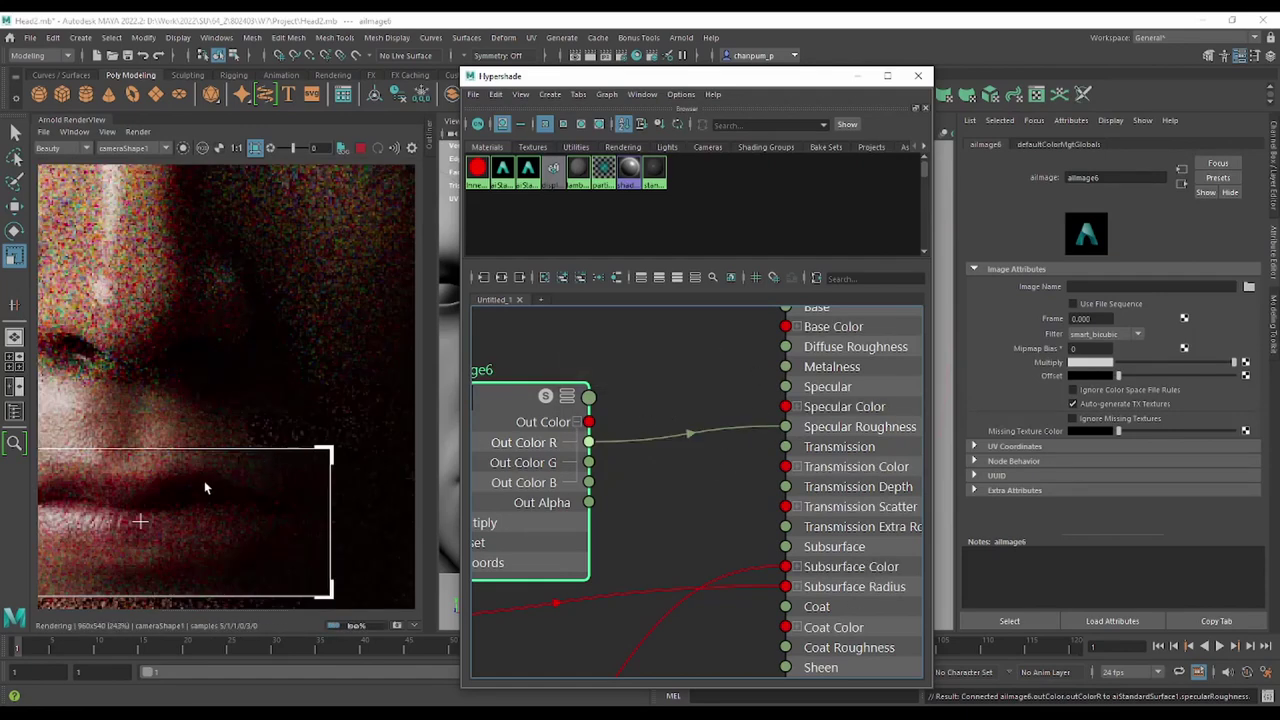
scroll(317, 403, up, 1)
scroll(290, 435, down, 3)
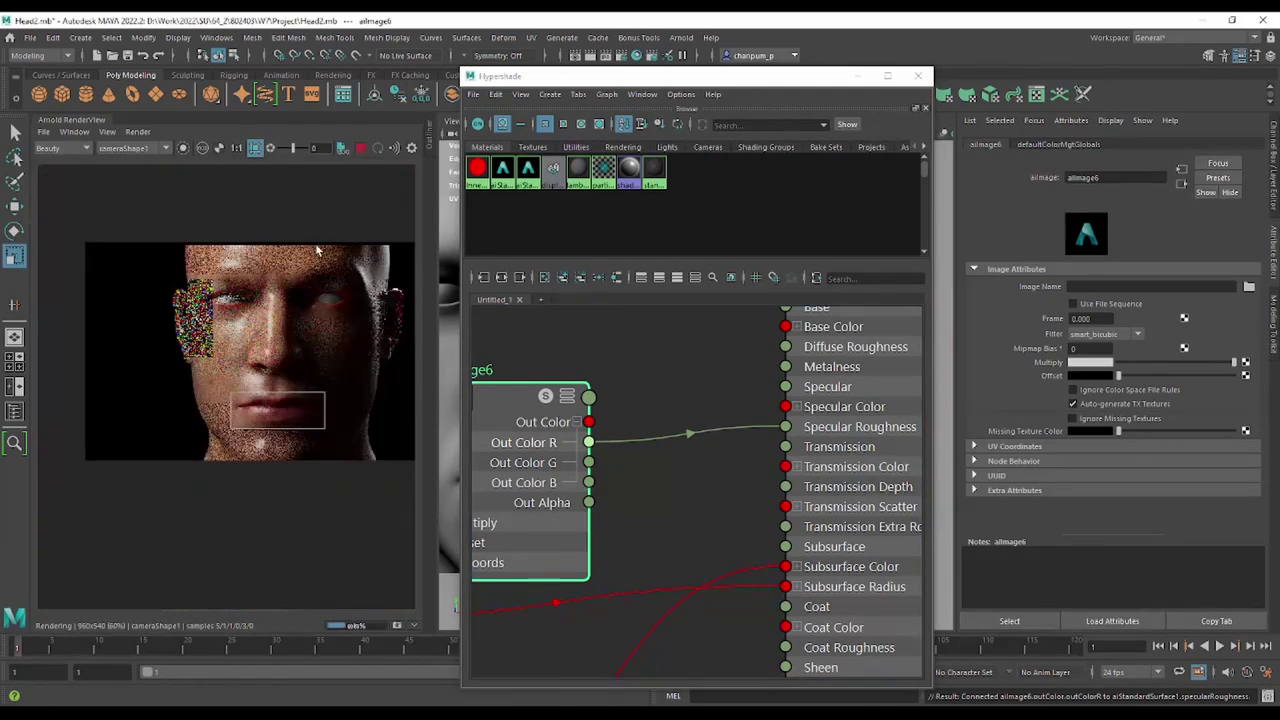
drag(150, 413, 146, 414)
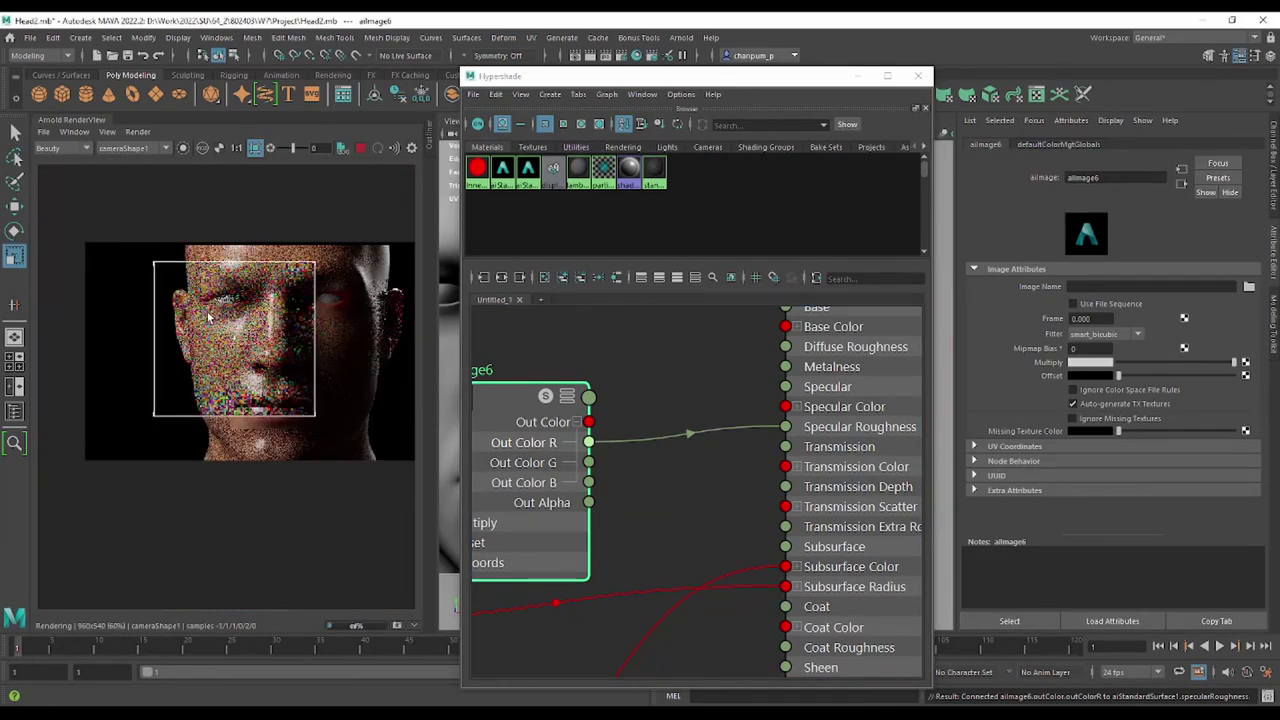
scroll(730, 353, down, 2)
alt+middle_drag(730, 353, 674, 410)
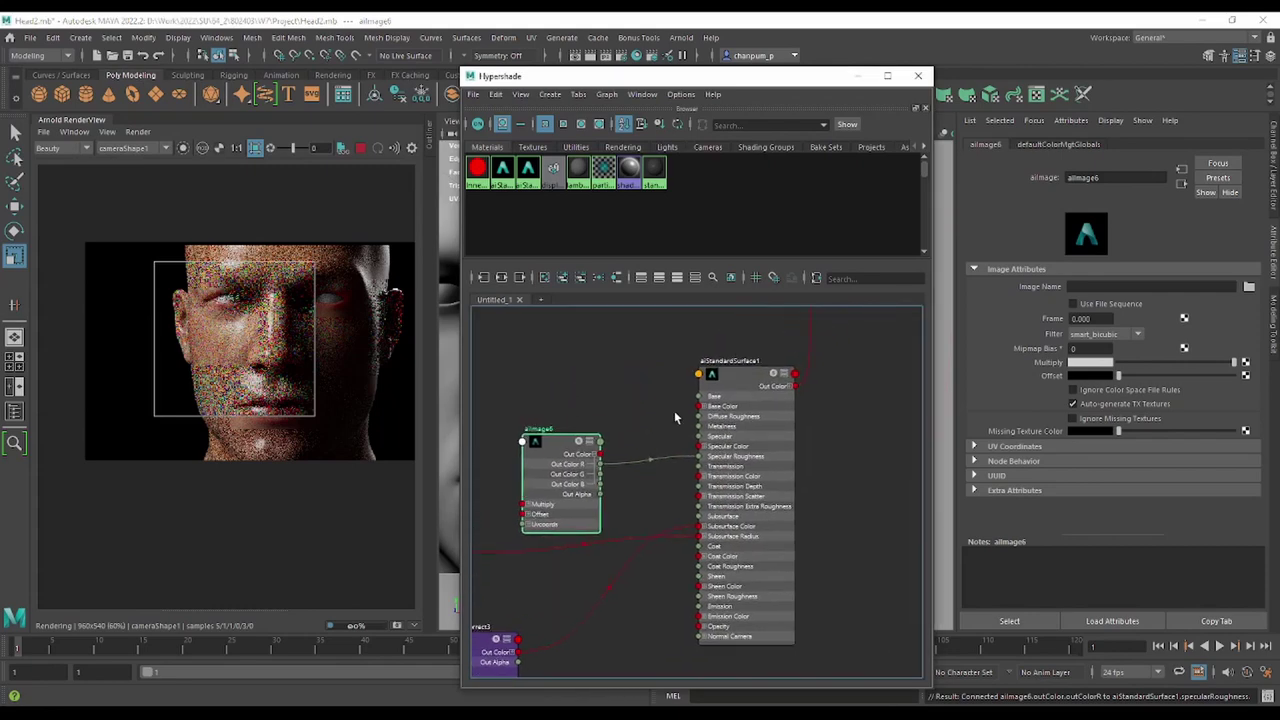
Turn aiStandardSurface1's subsurface Weight down to 0.
click(730, 380)
drag(1143, 378, 1110, 378)
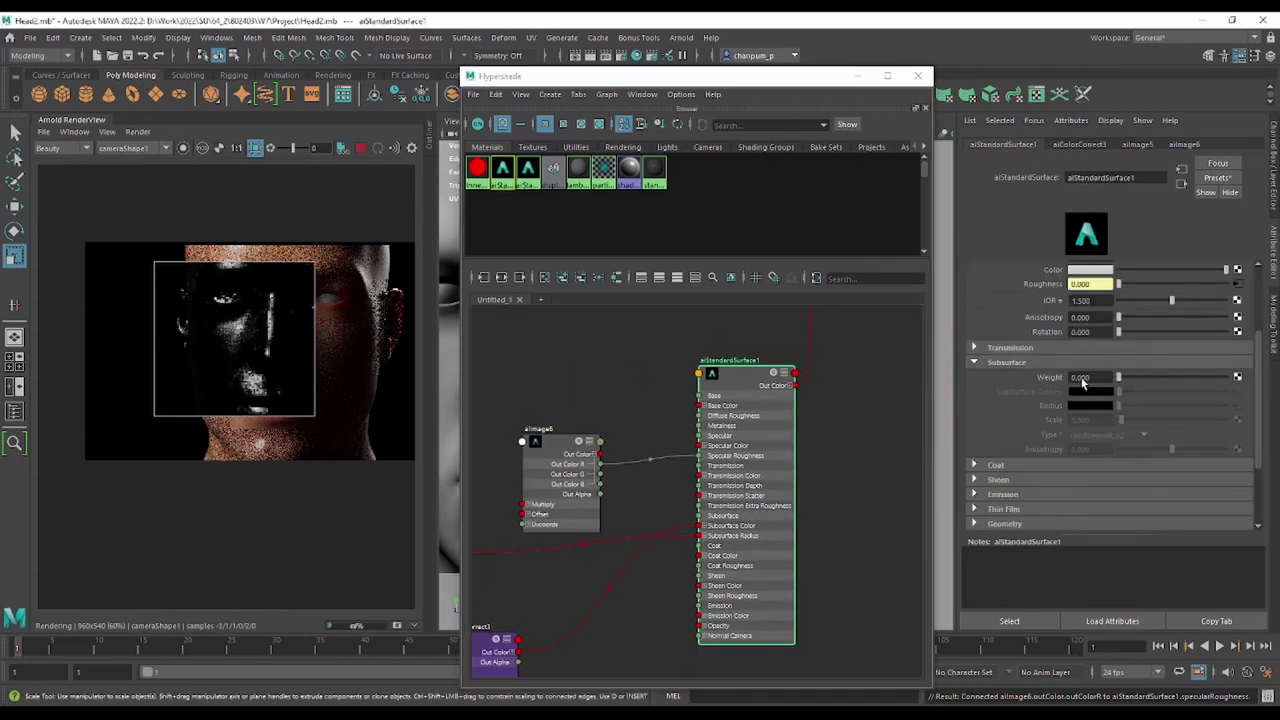
scroll(265, 327, up, 3)
scroll(262, 332, down, 3)
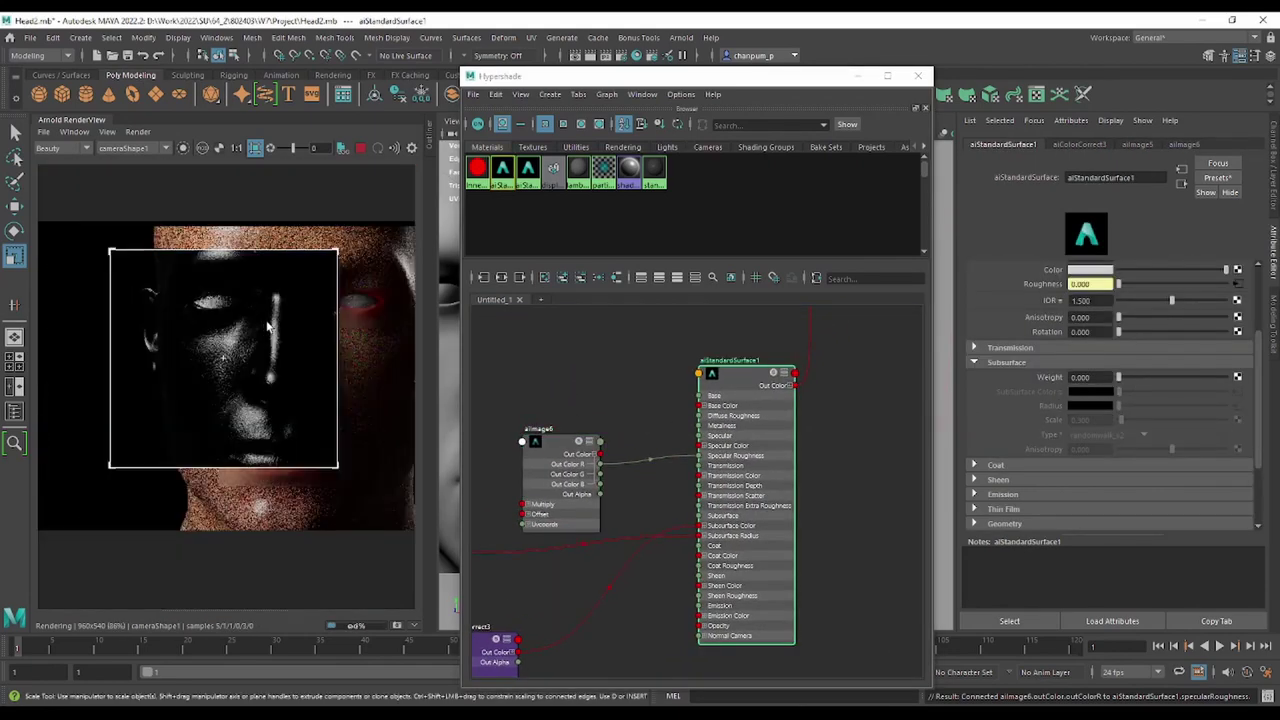
scroll(260, 360, up, 3)
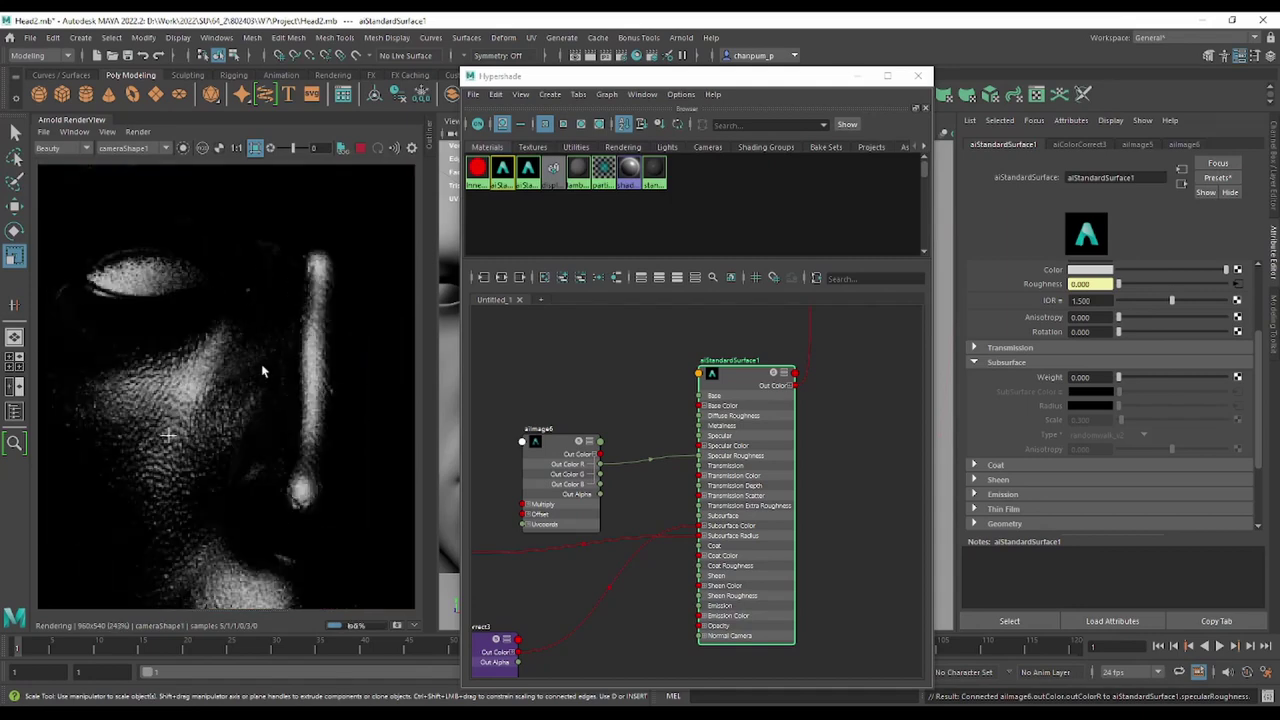
scroll(267, 373, down, 3)
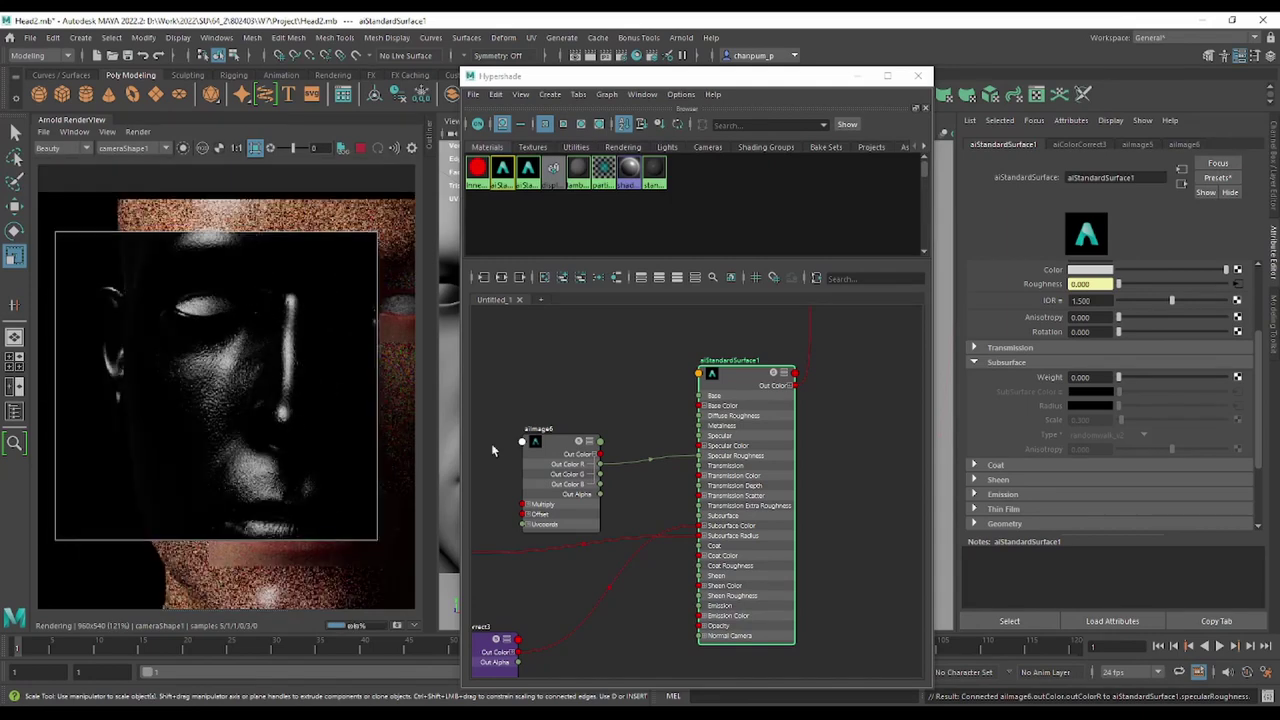
scroll(250, 337, up, 2)
scroll(250, 333, down, 2)
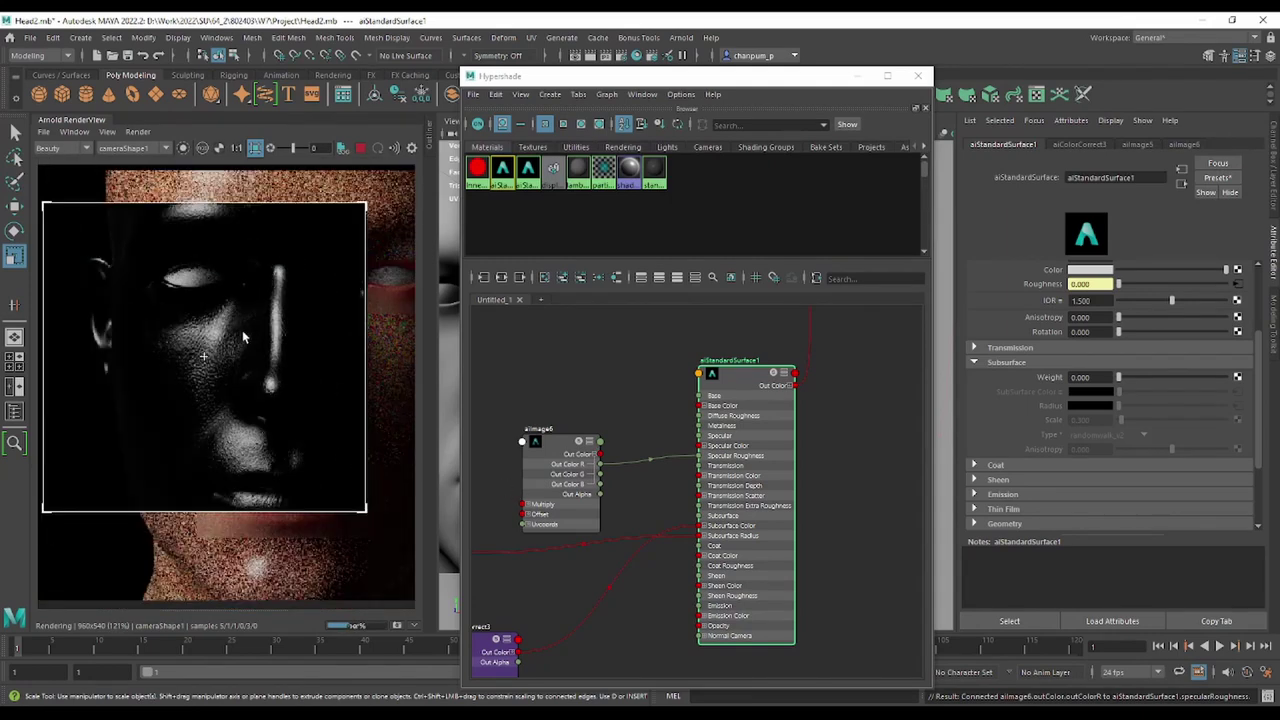
Restart the region render, reframe the face, and move aiImage6 to the graph's left.
click(565, 450)
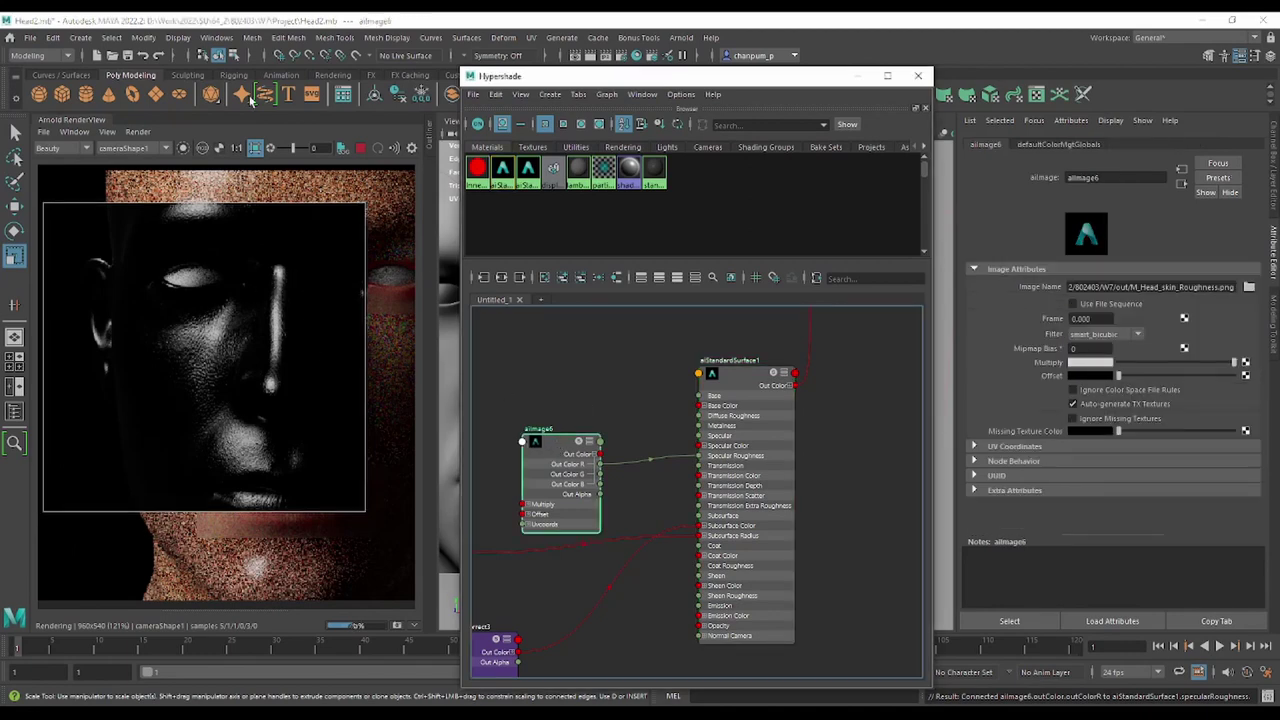
click(184, 149)
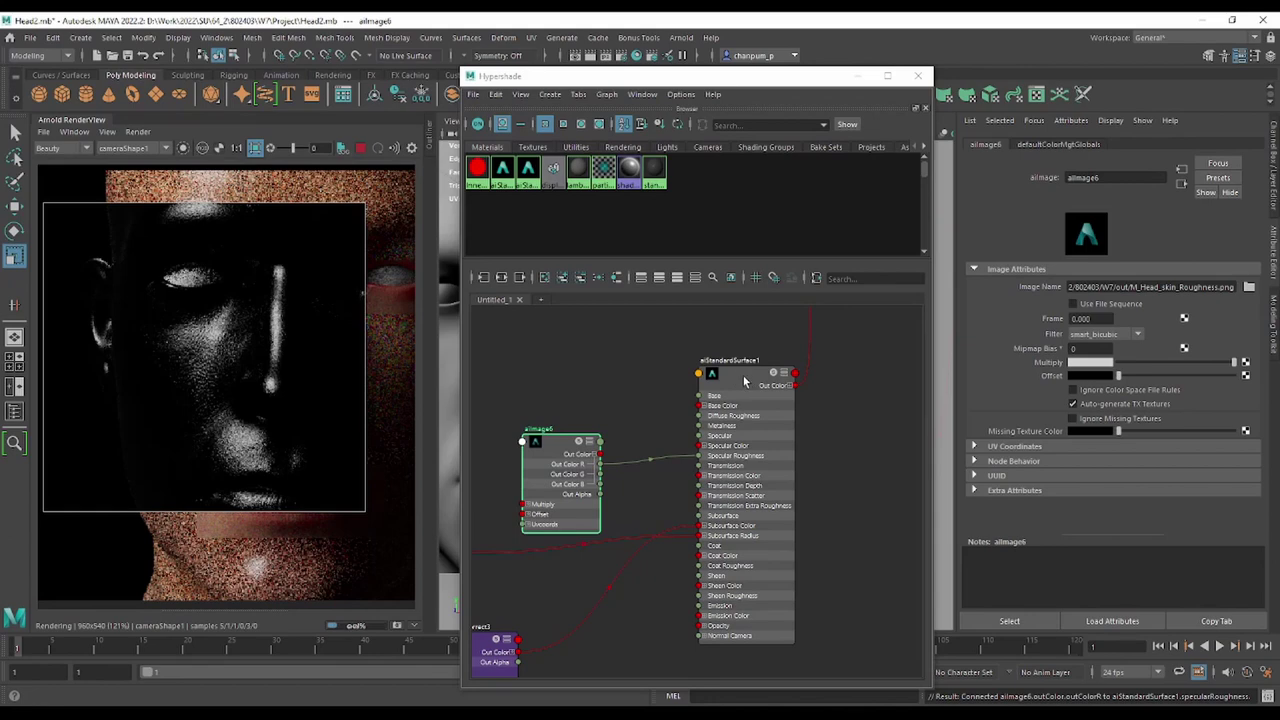
scroll(179, 410, down, 2)
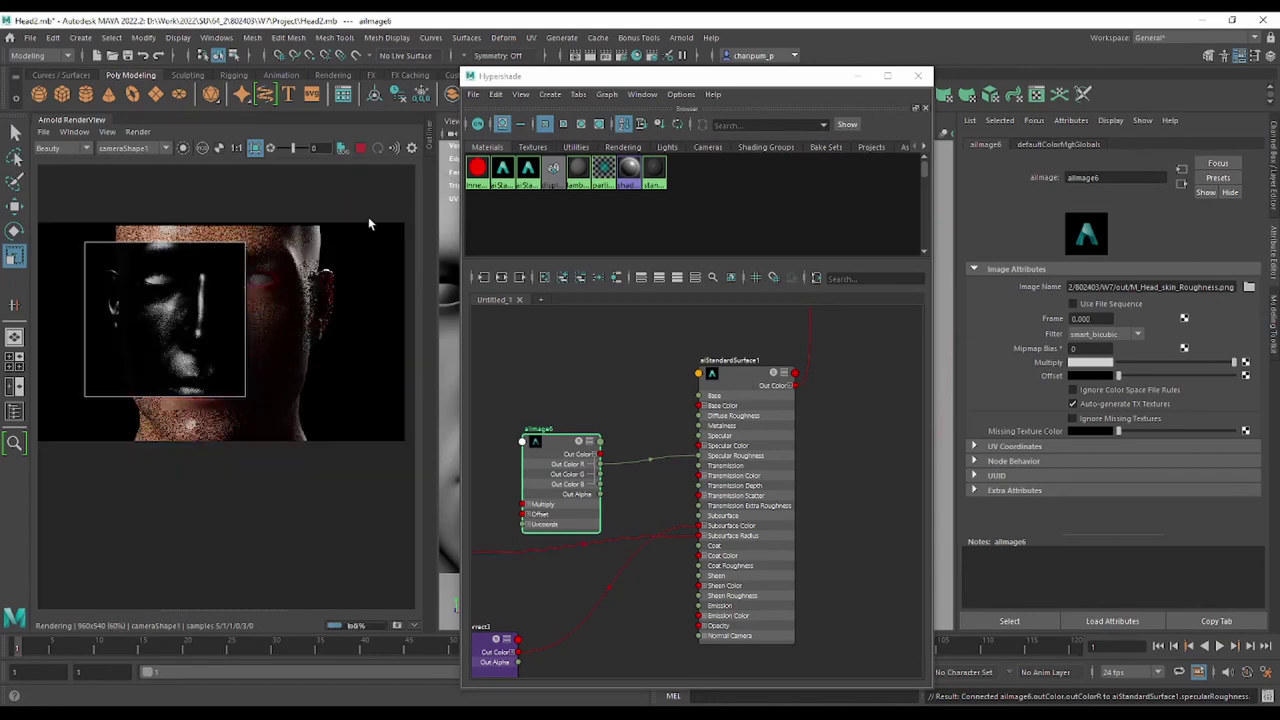
scroll(195, 370, up, 2)
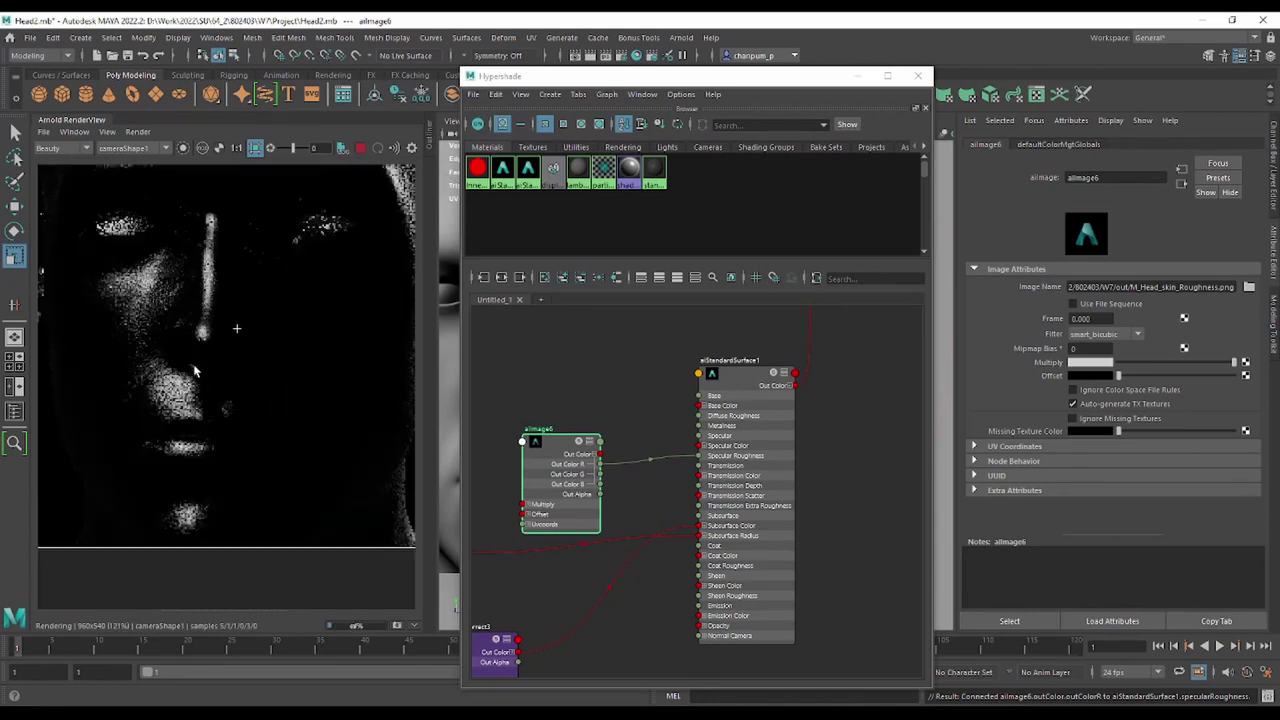
scroll(210, 320, up, 2)
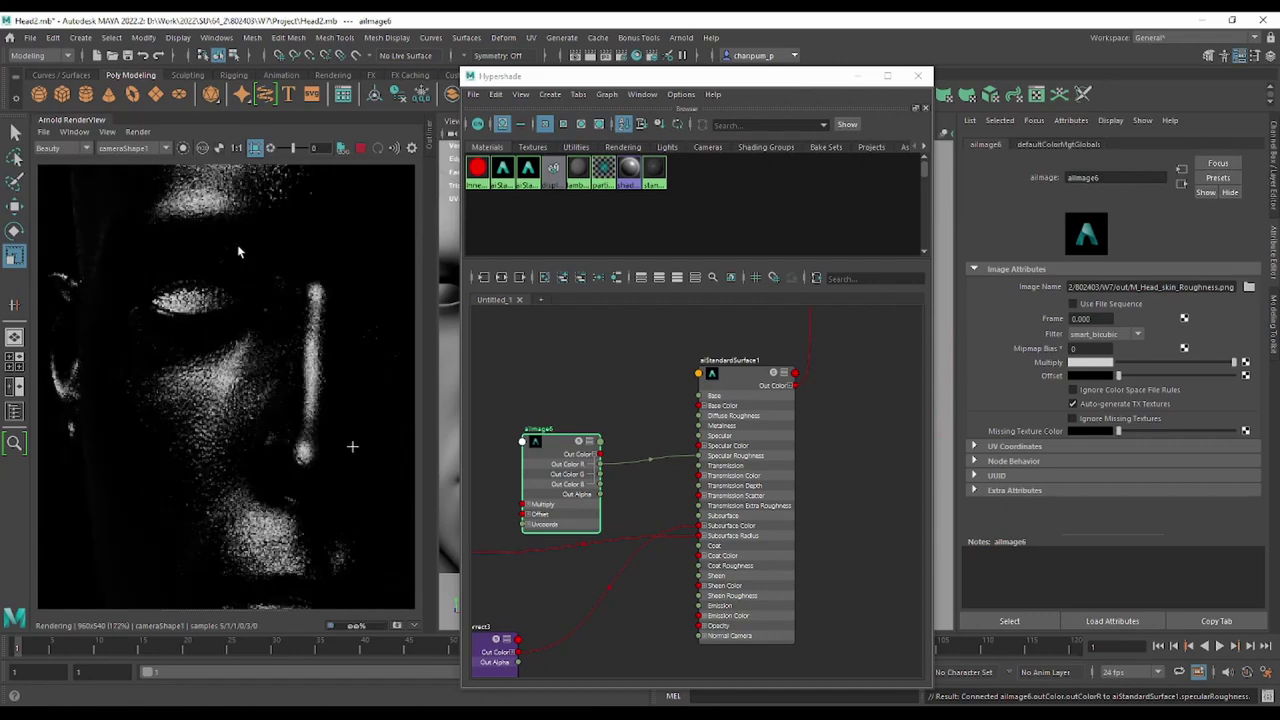
scroll(200, 450, down, 3)
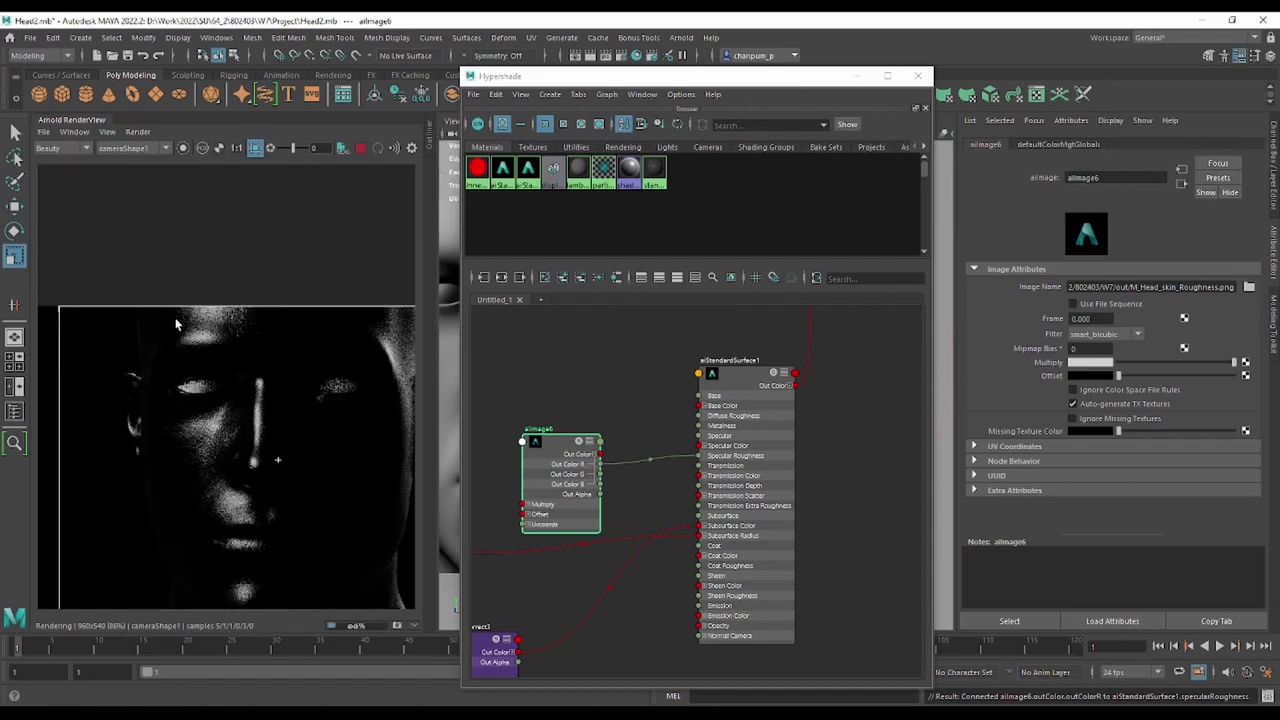
middle_drag(299, 422, 242, 316)
middle_drag(204, 410, 263, 362)
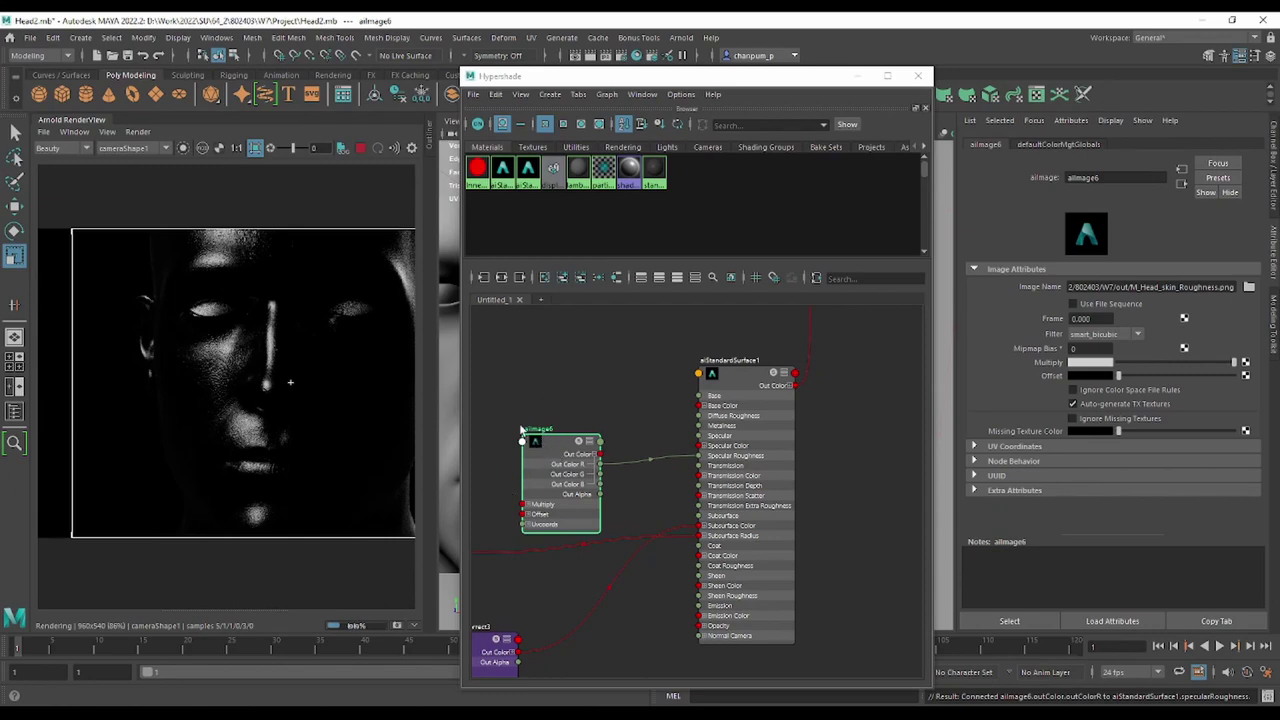
drag(588, 443, 515, 450)
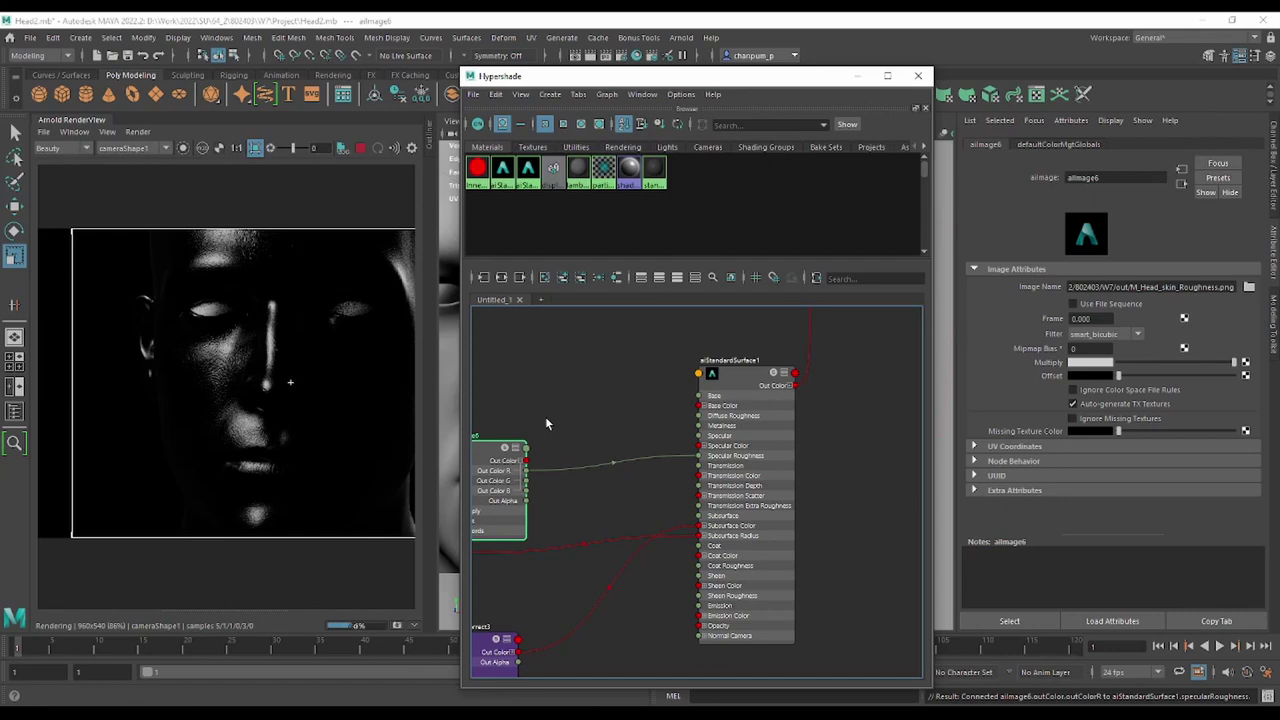
Create aiImage7 from the 'aiIm' node search and position it beside aiImage6.
click(533, 401)
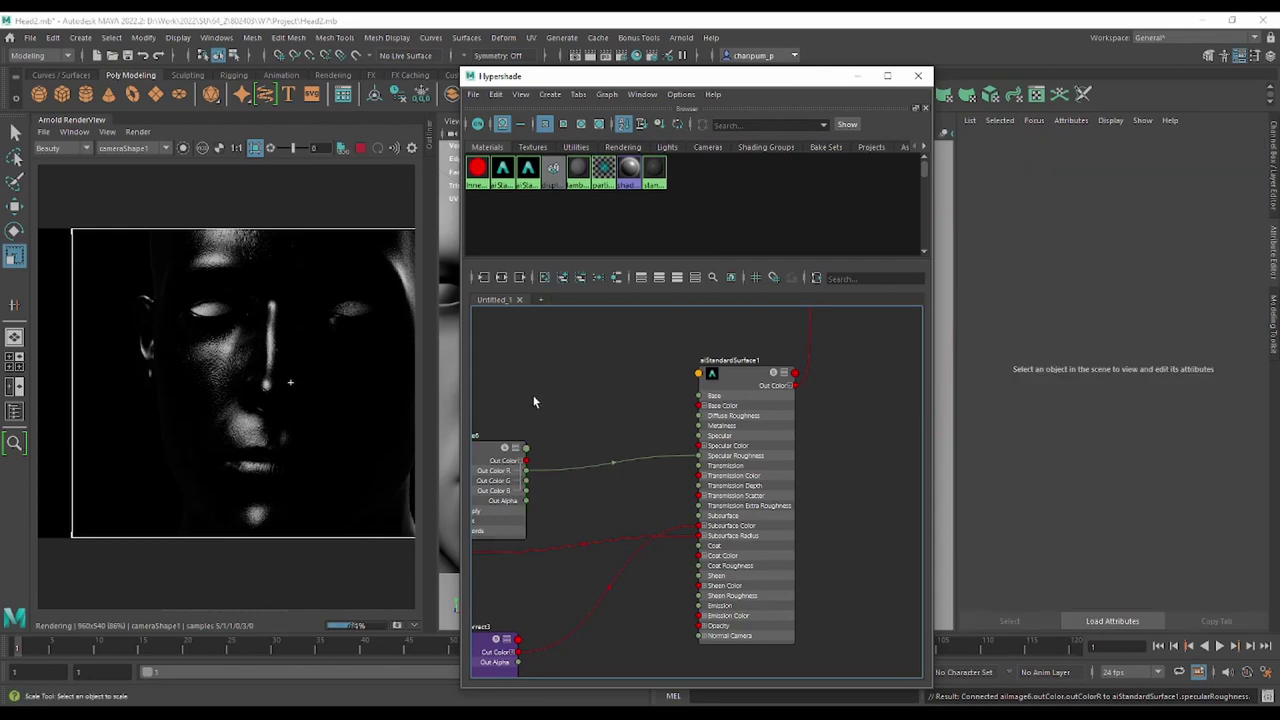
key(Tab)
text(ai)
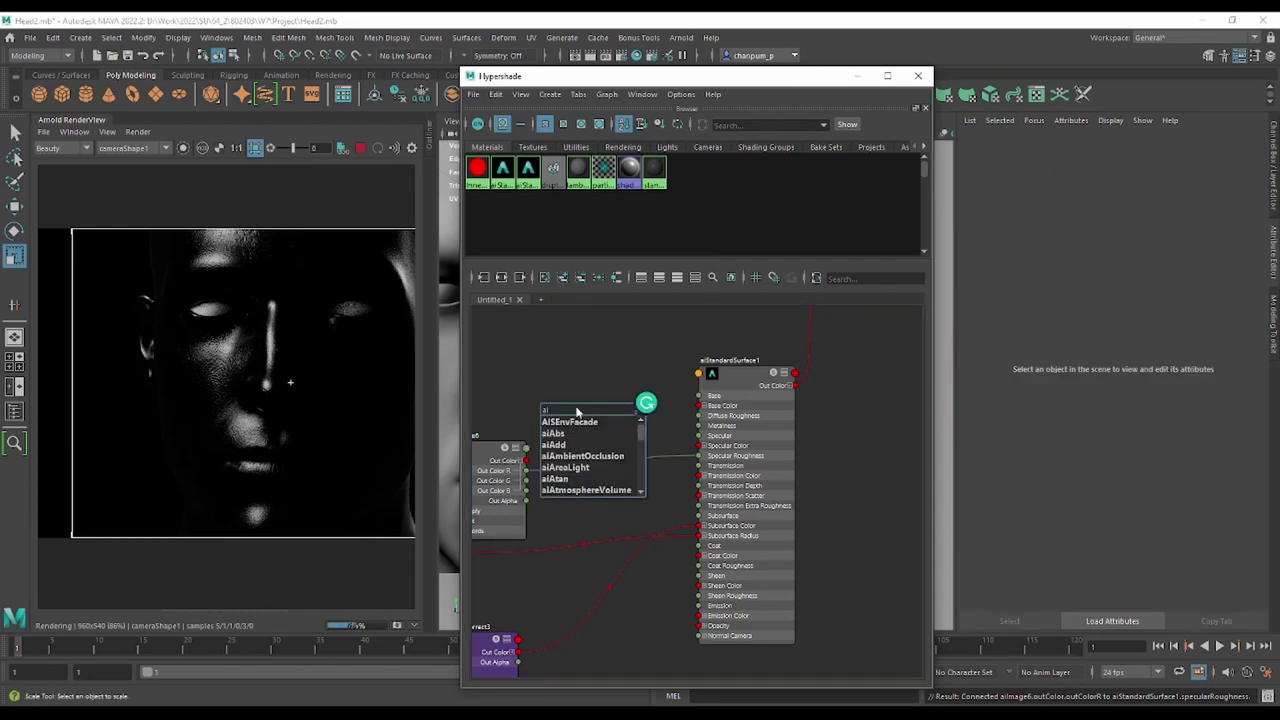
text(I)
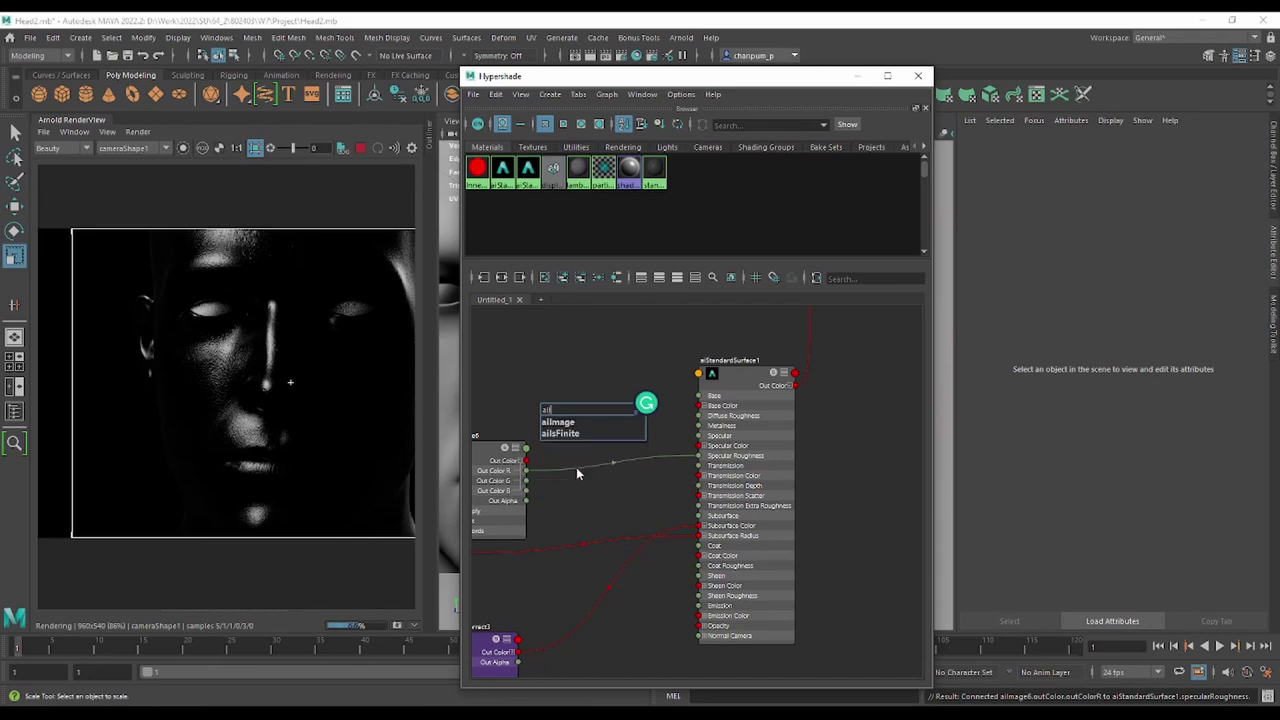
text(m)
key(Return)
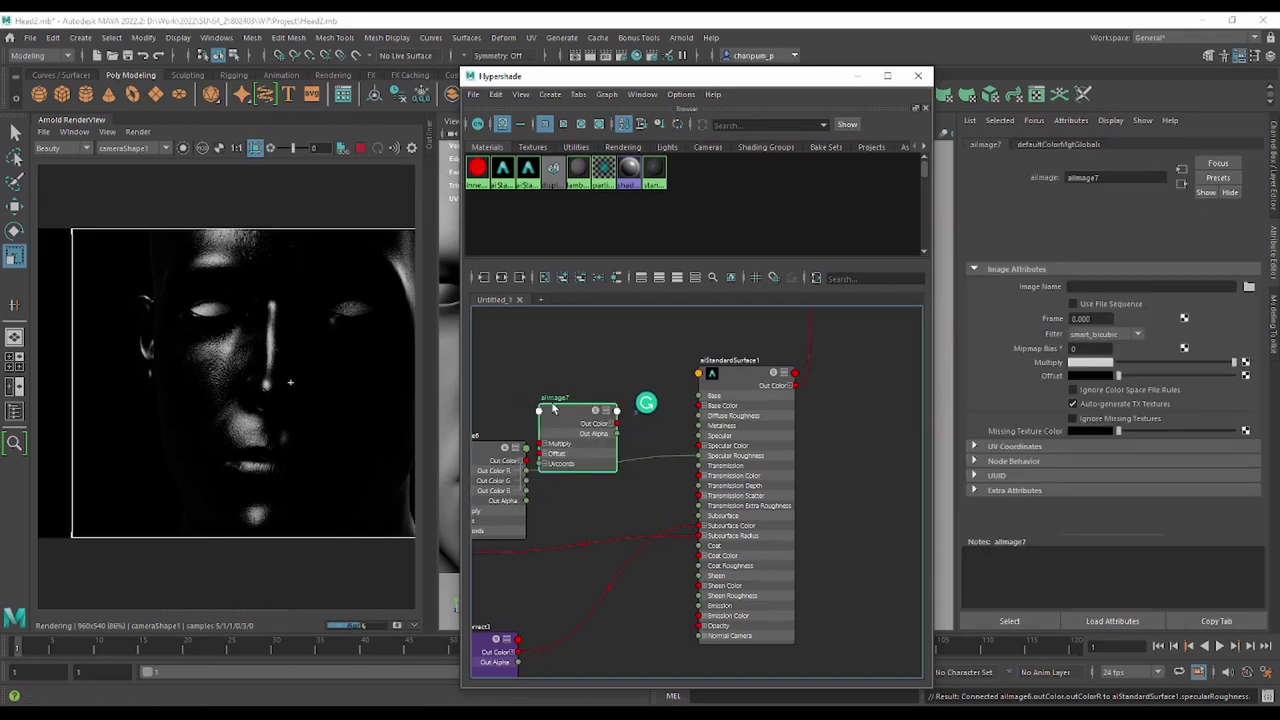
drag(508, 350, 499, 357)
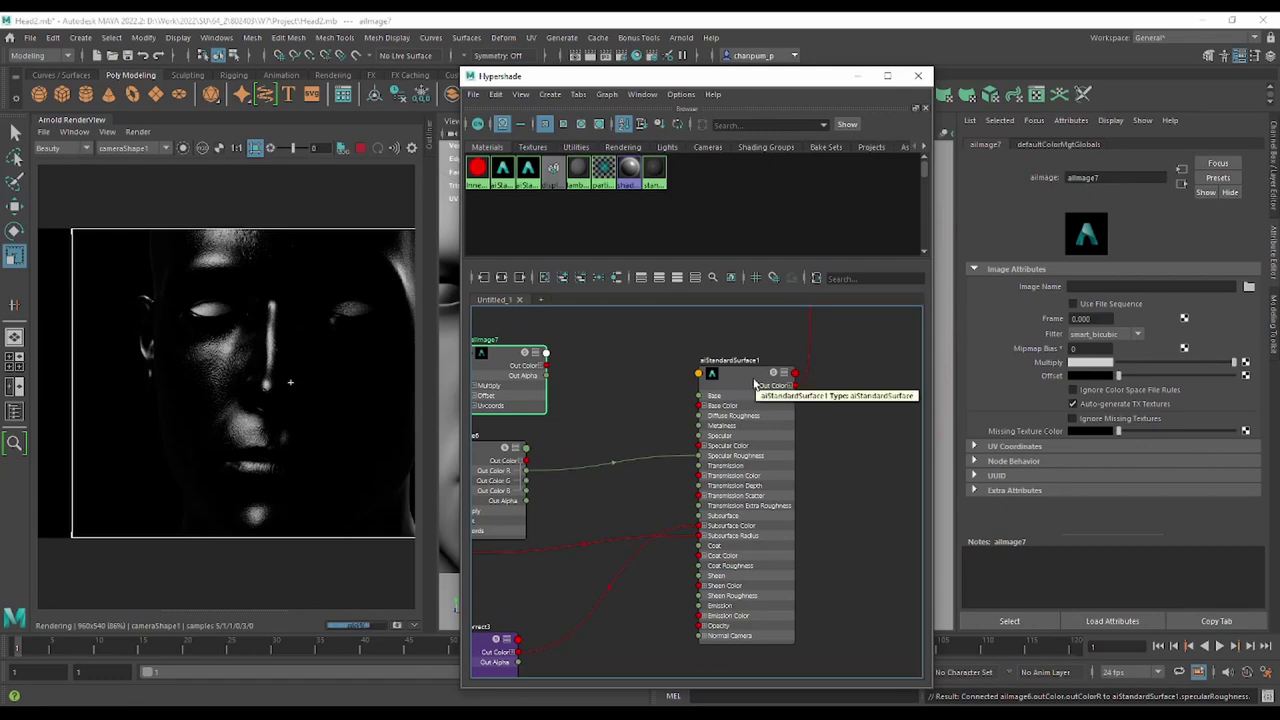
click(754, 383)
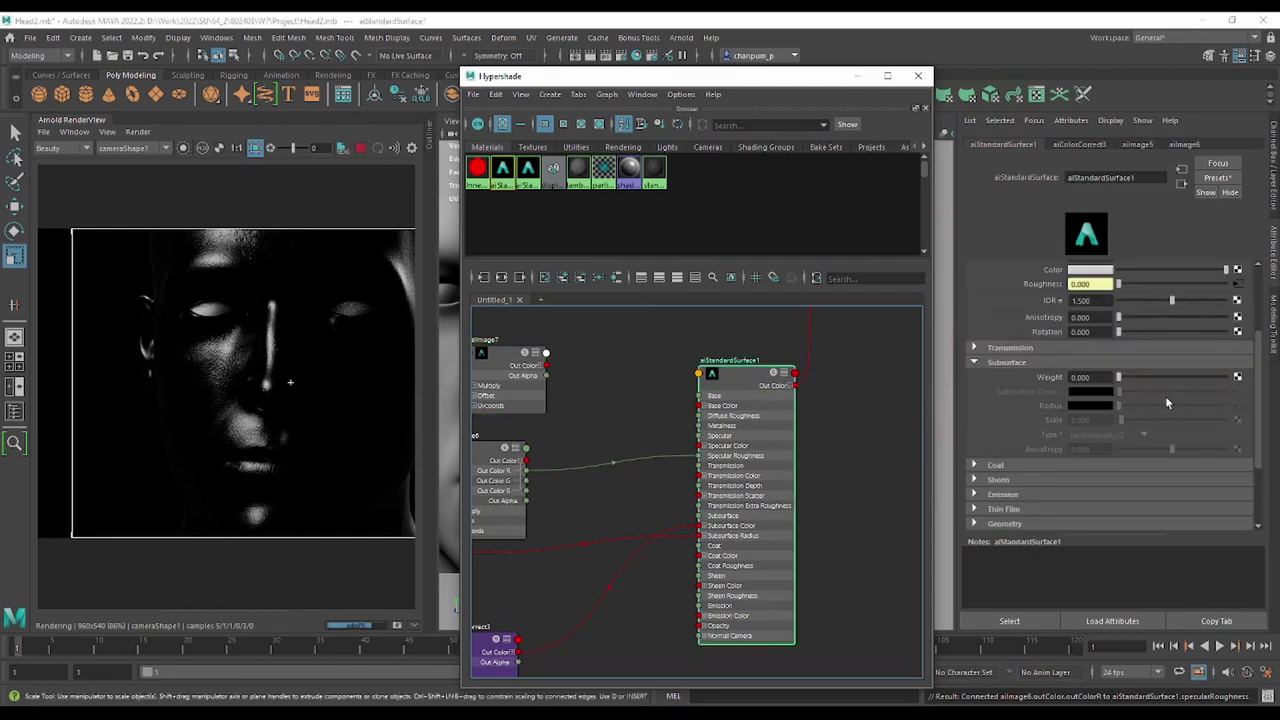
scroll(1092, 365, up, 3)
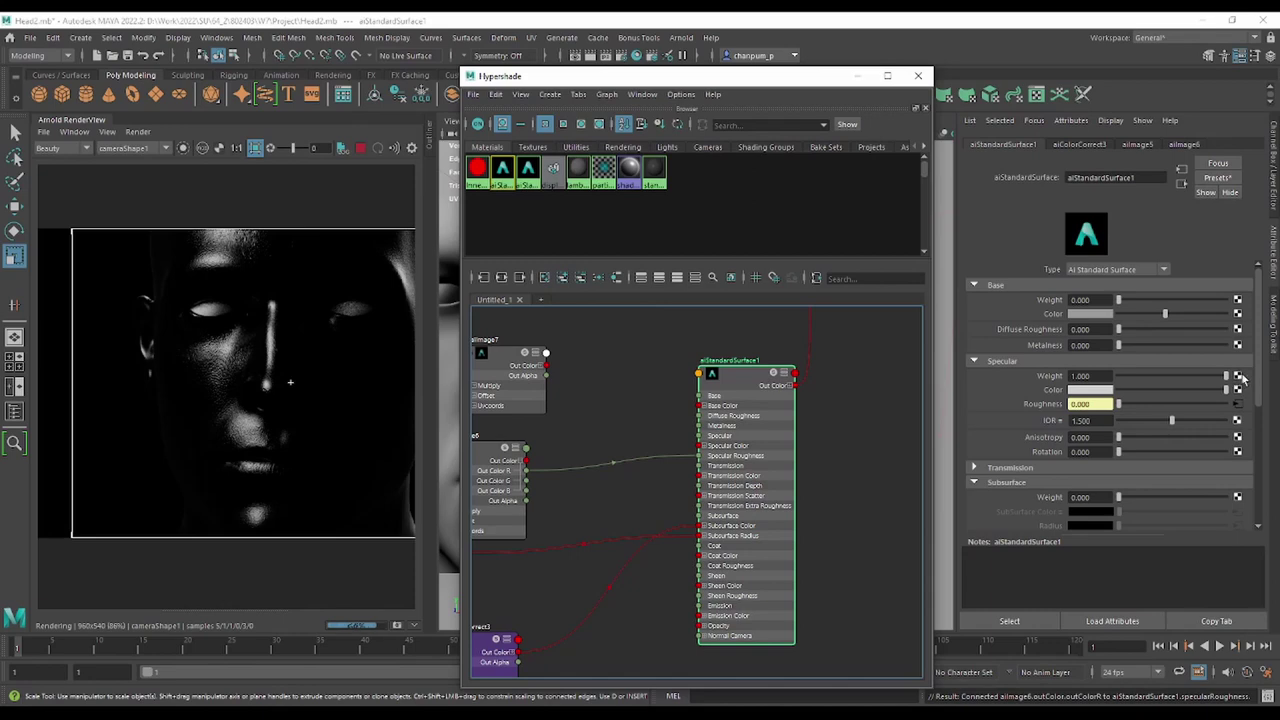
alt+middle_drag(495, 364, 625, 370)
Load GrayscaleM_Head_skin_Specular.png as aiImage7's Image Name texture.
click(645, 370)
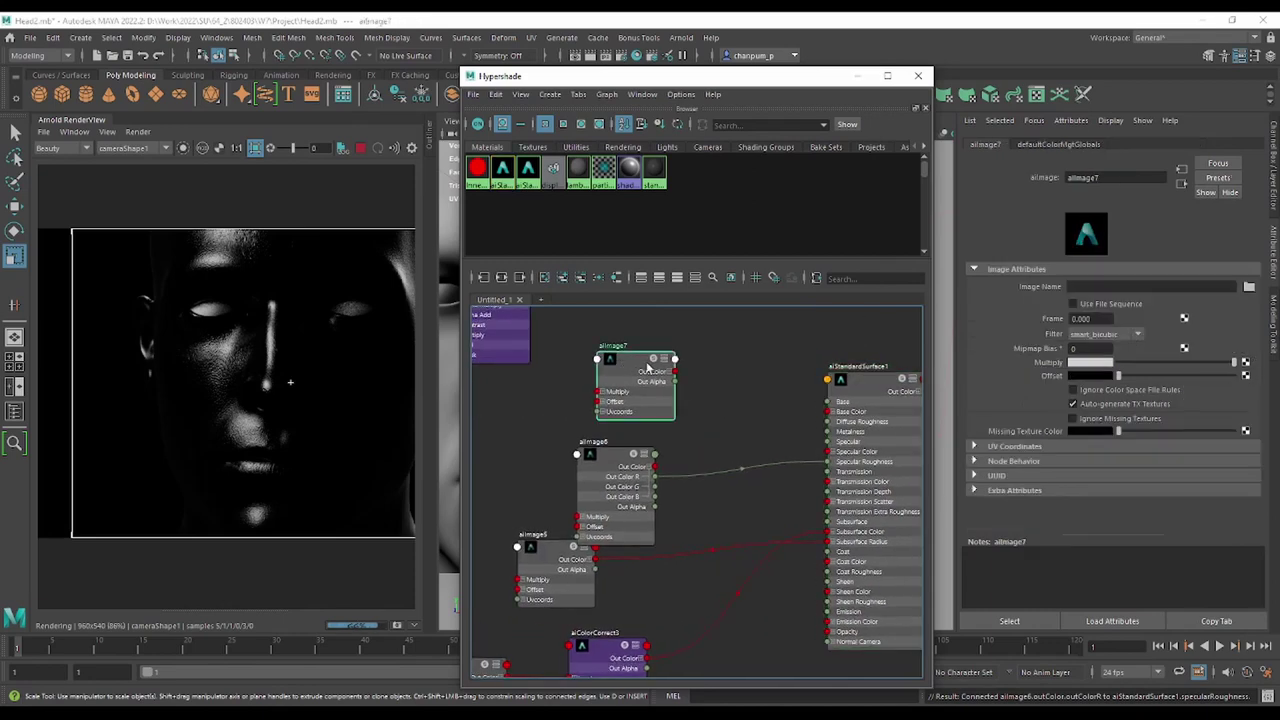
click(1249, 286)
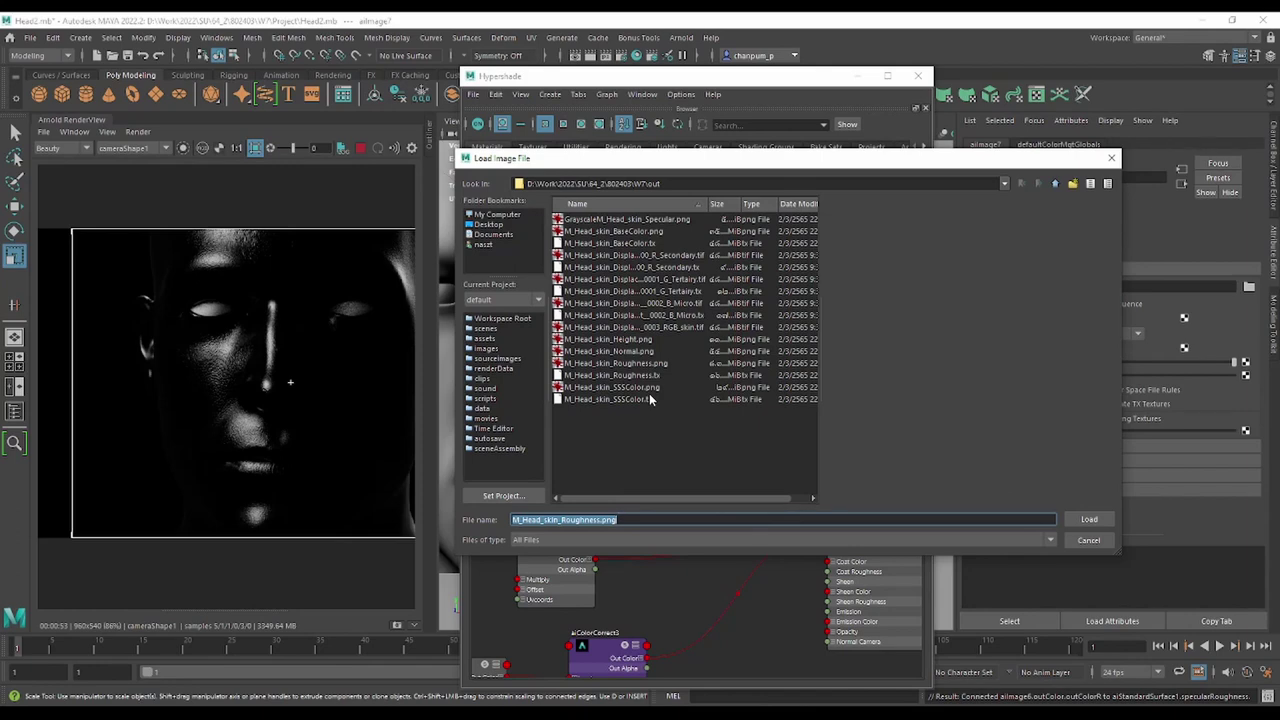
click(675, 222)
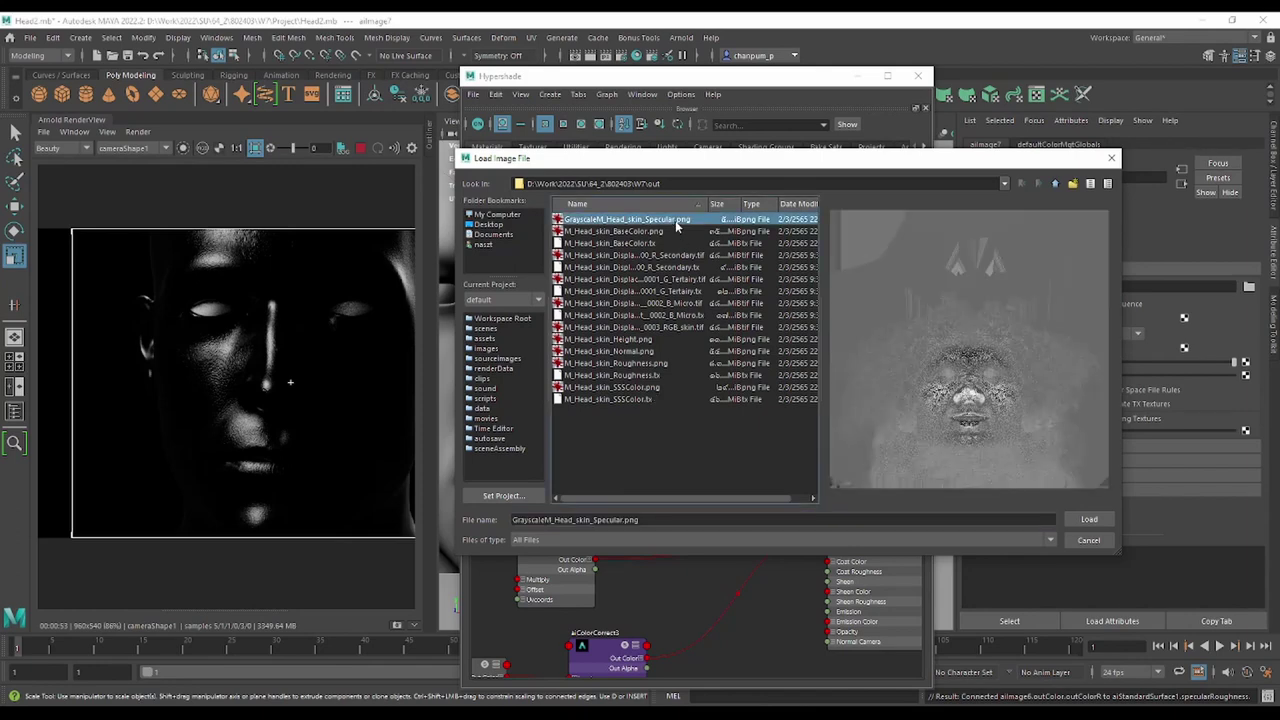
click(1097, 520)
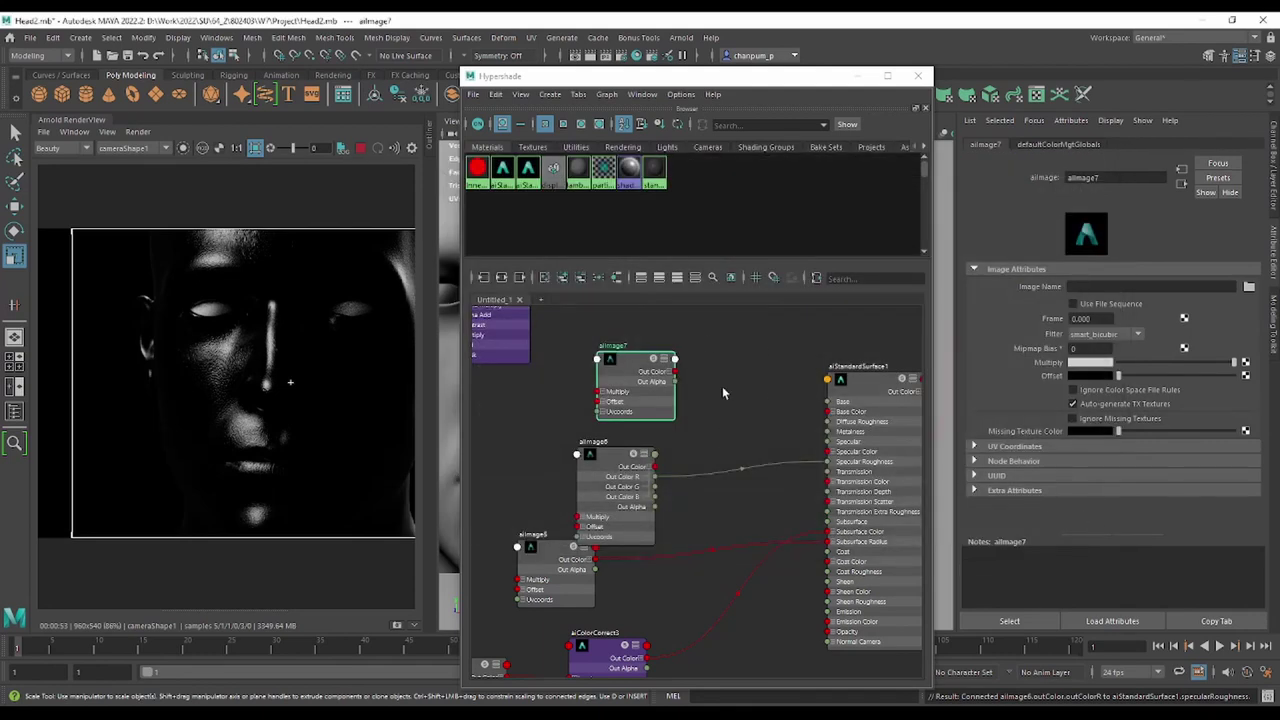
Expand aiImage7's Out Color and wire its R channel into aiStandardSurface1's Specular input.
scroll(701, 383, up, 5)
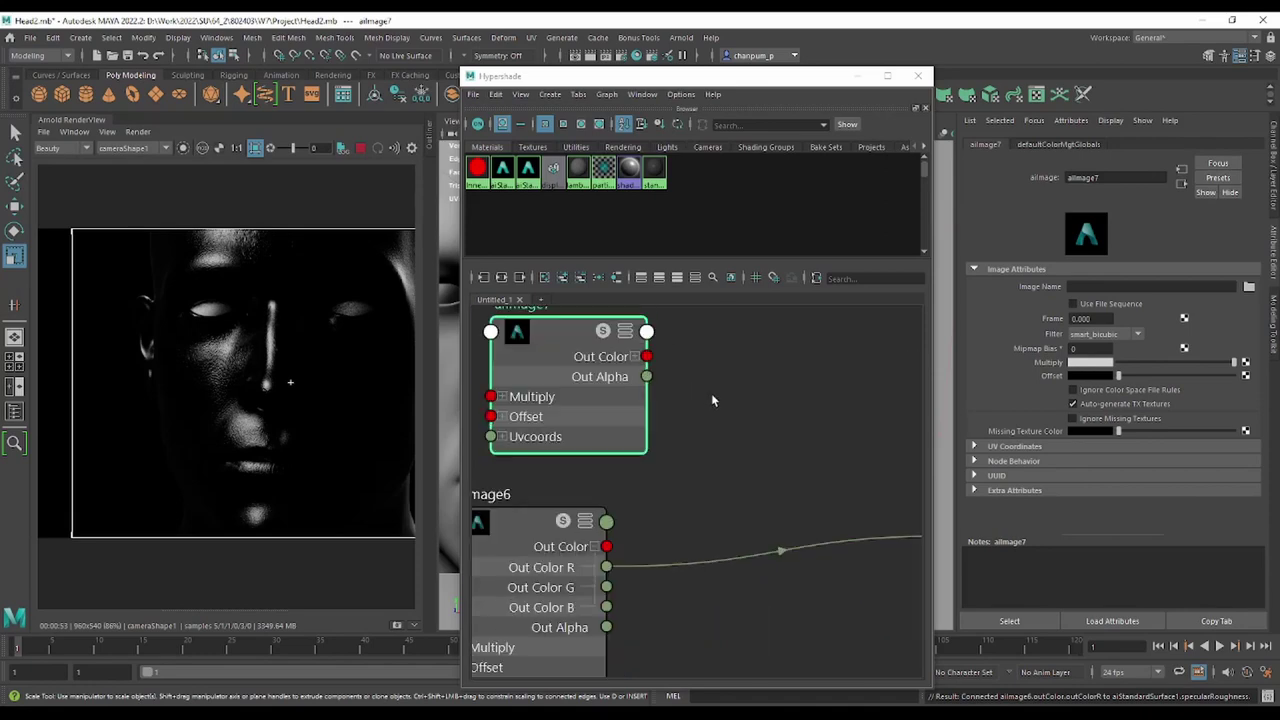
mouse_move(711, 393)
middle_down()
mouse_move(491, 380)
mouse_move(643, 366)
mouse_move(686, 403)
mouse_move(574, 354)
middle_up()
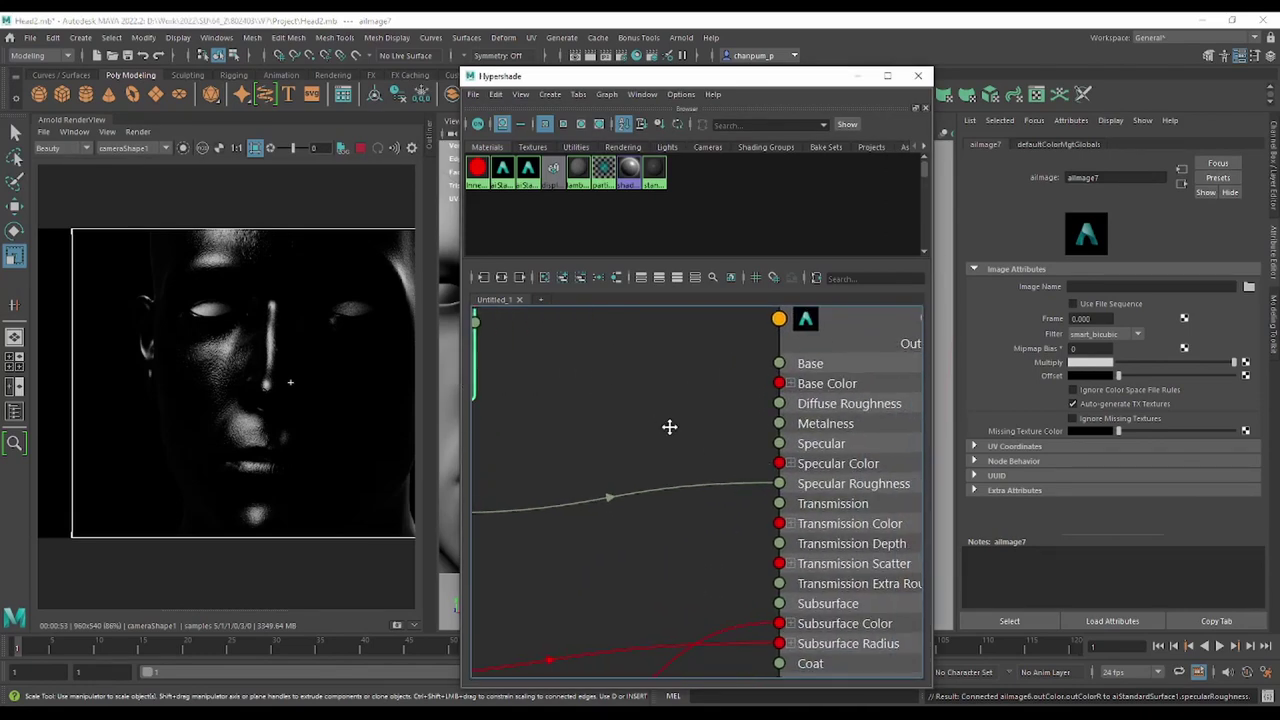
middle_drag(669, 426, 719, 454)
middle_drag(660, 414, 702, 428)
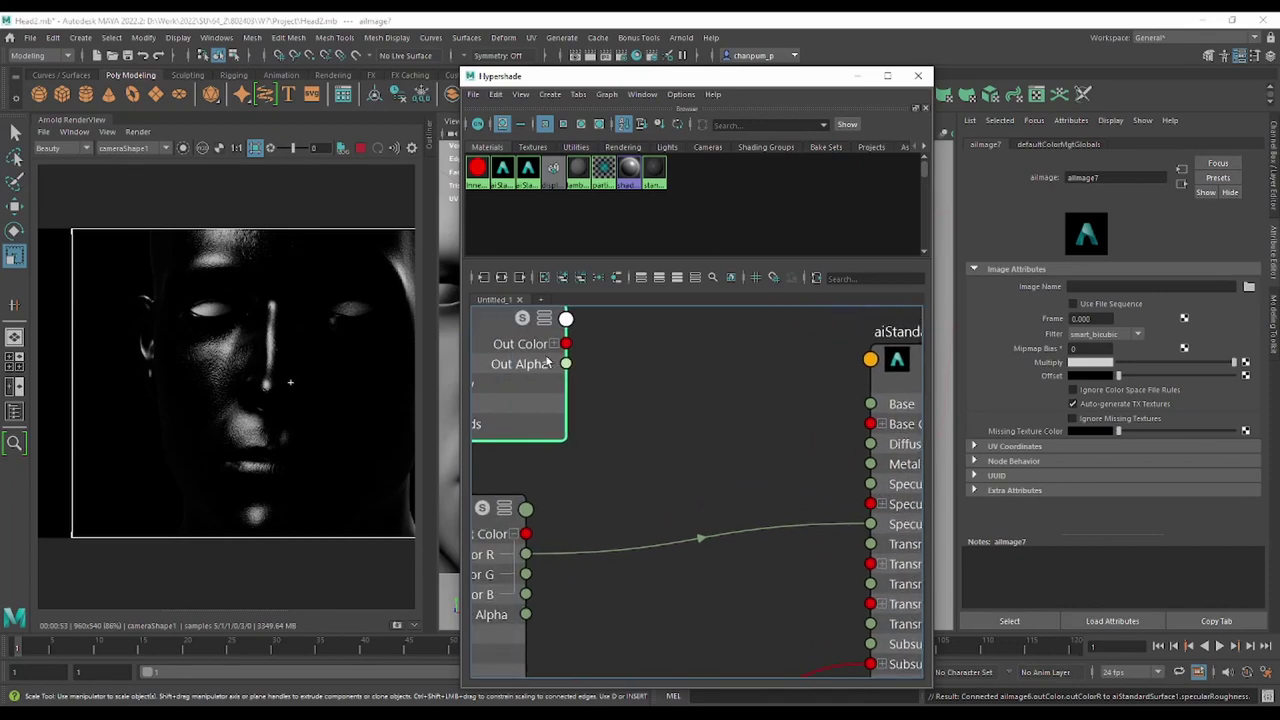
click(556, 343)
drag(566, 364, 870, 484)
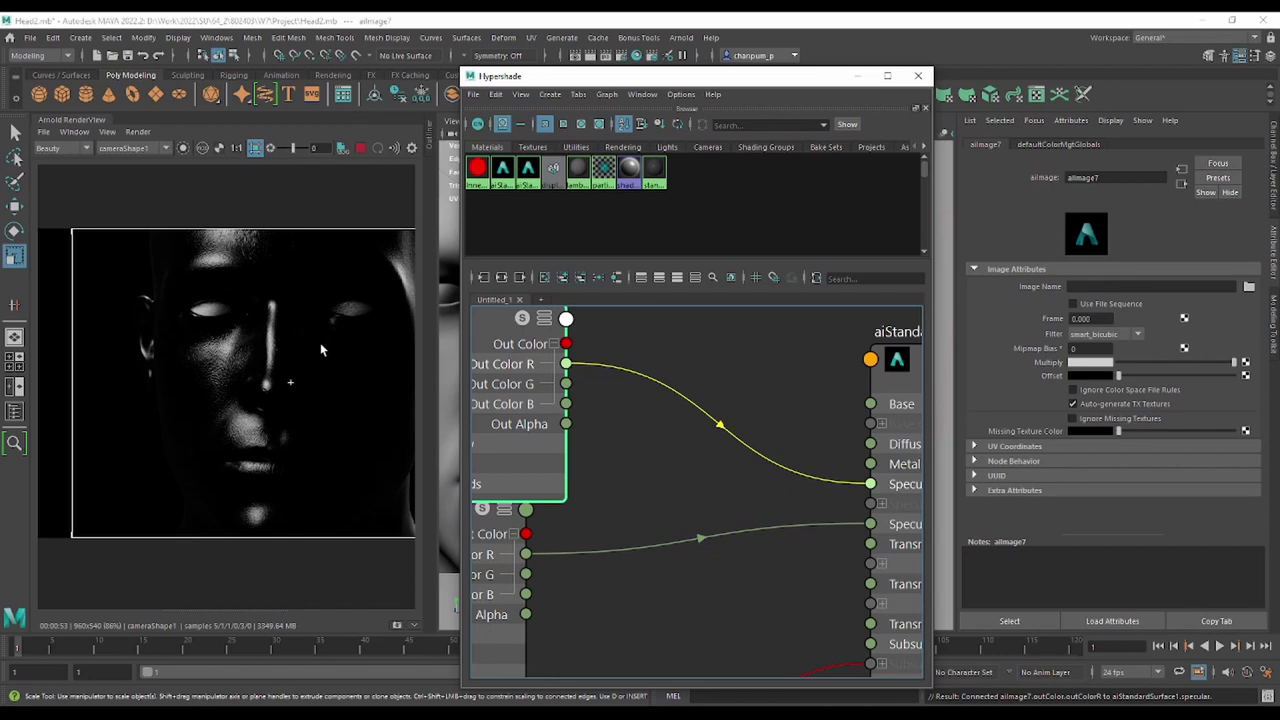
Inspect the specular-mapped render and move aiImage7 slightly up and left.
scroll(396, 366, down, 1)
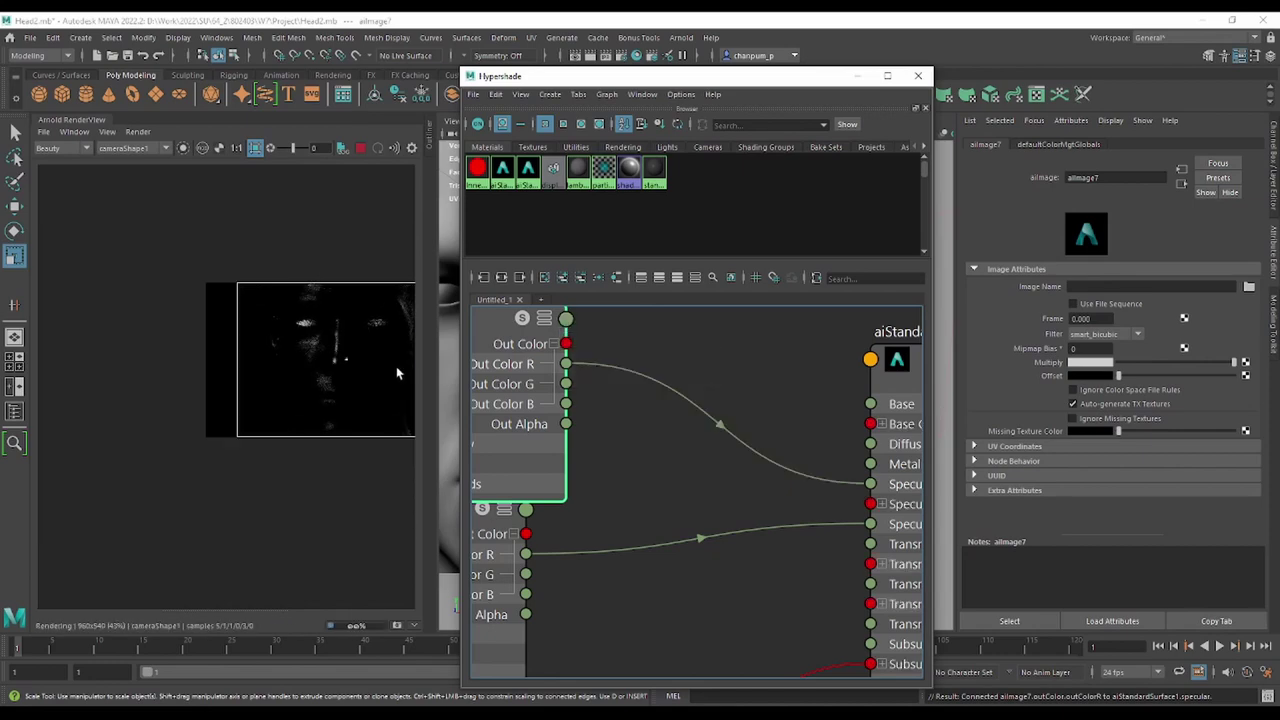
scroll(391, 365, up, 1)
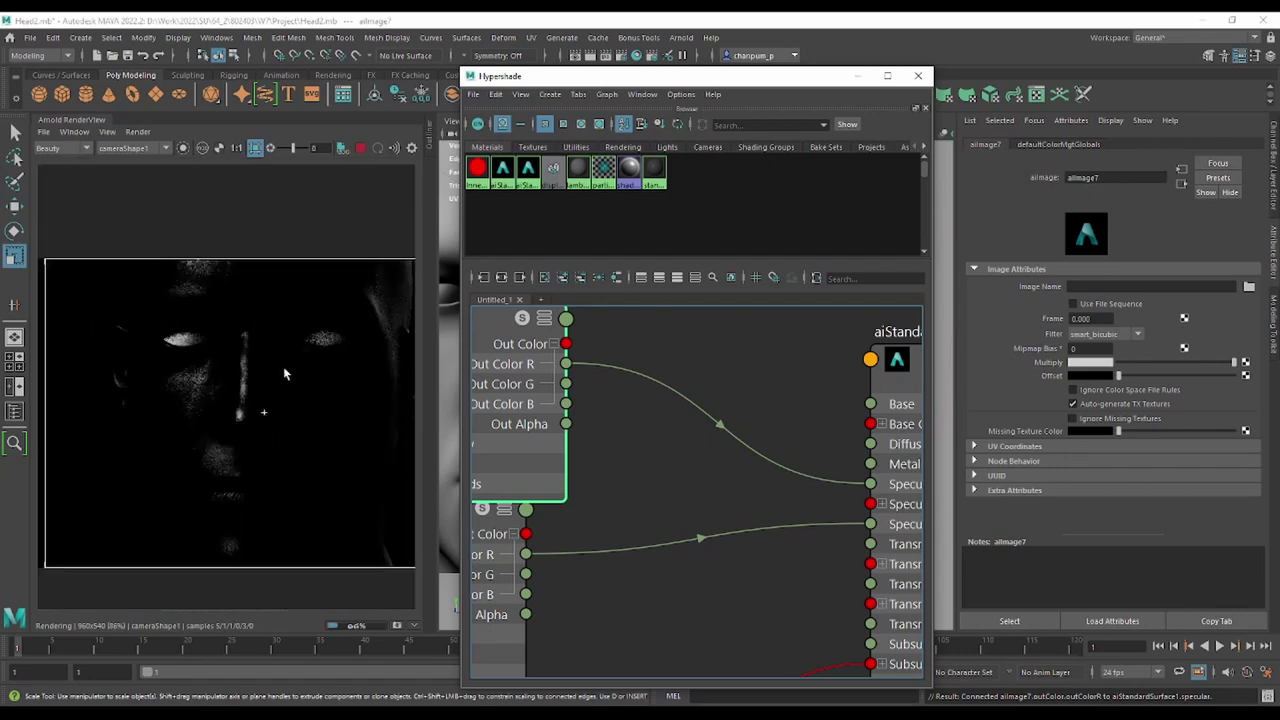
scroll(220, 350, down, 1)
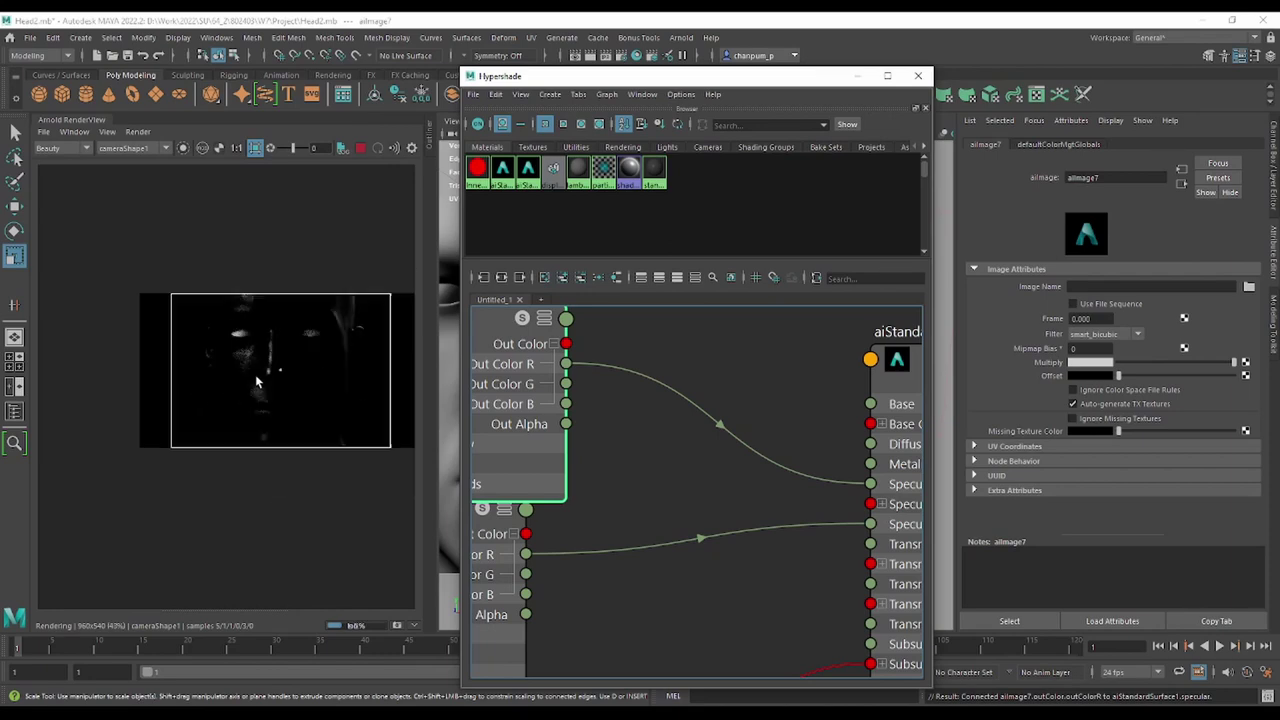
scroll(250, 375, up, 1)
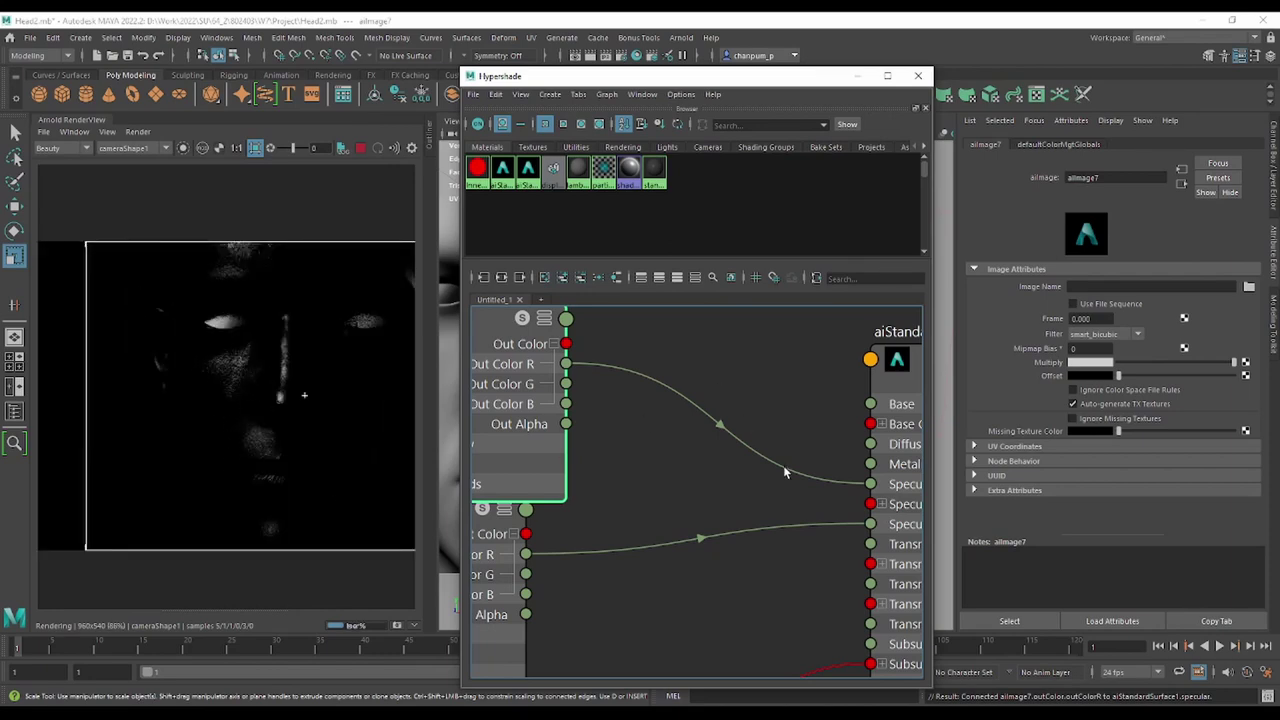
alt+middle_drag(697, 497, 603, 442)
scroll(621, 441, down, 2)
scroll(621, 441, up, 1)
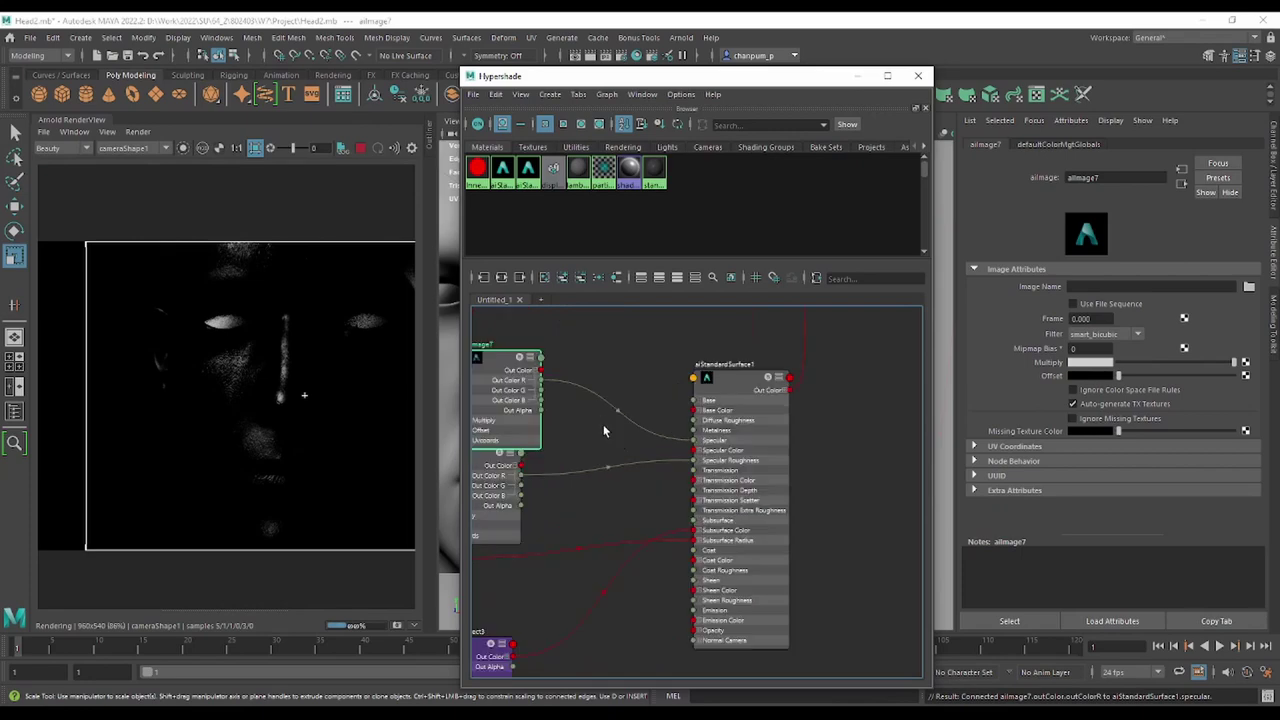
drag(503, 400, 488, 376)
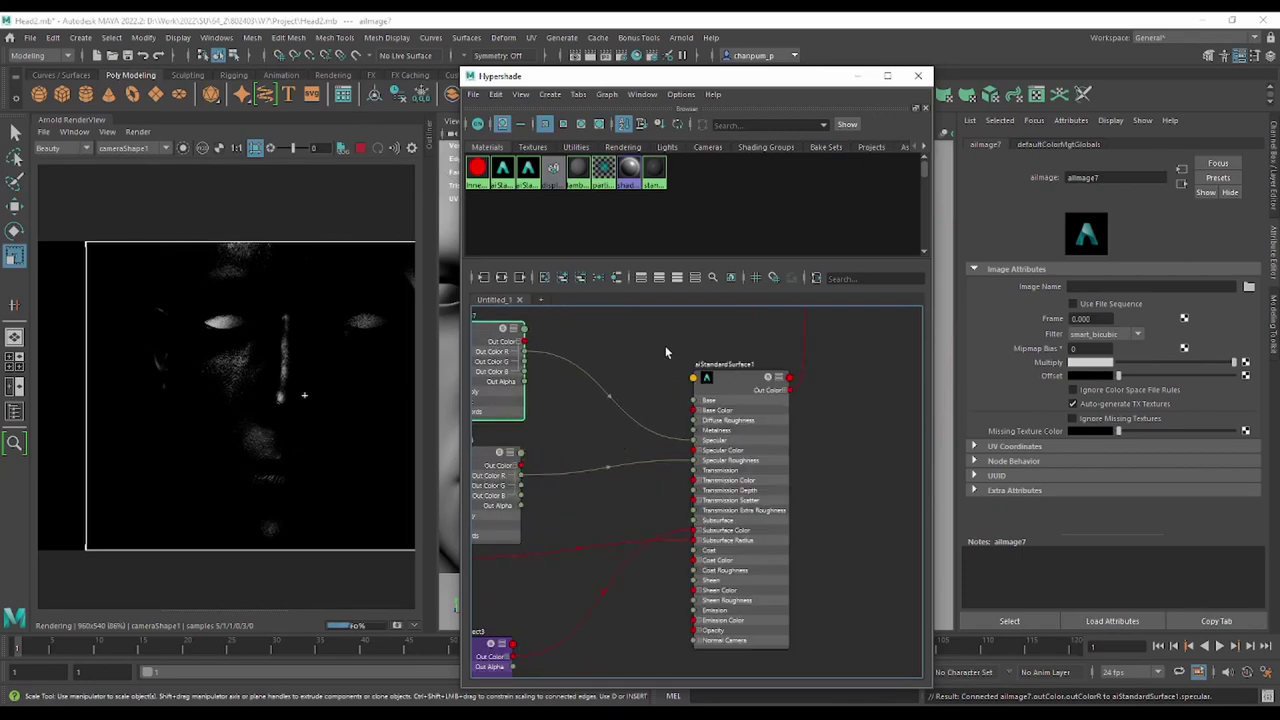
Lower aiStandardSurface1's Base Color slider slightly twice and zoom the RenderView to inspect the face.
click(741, 392)
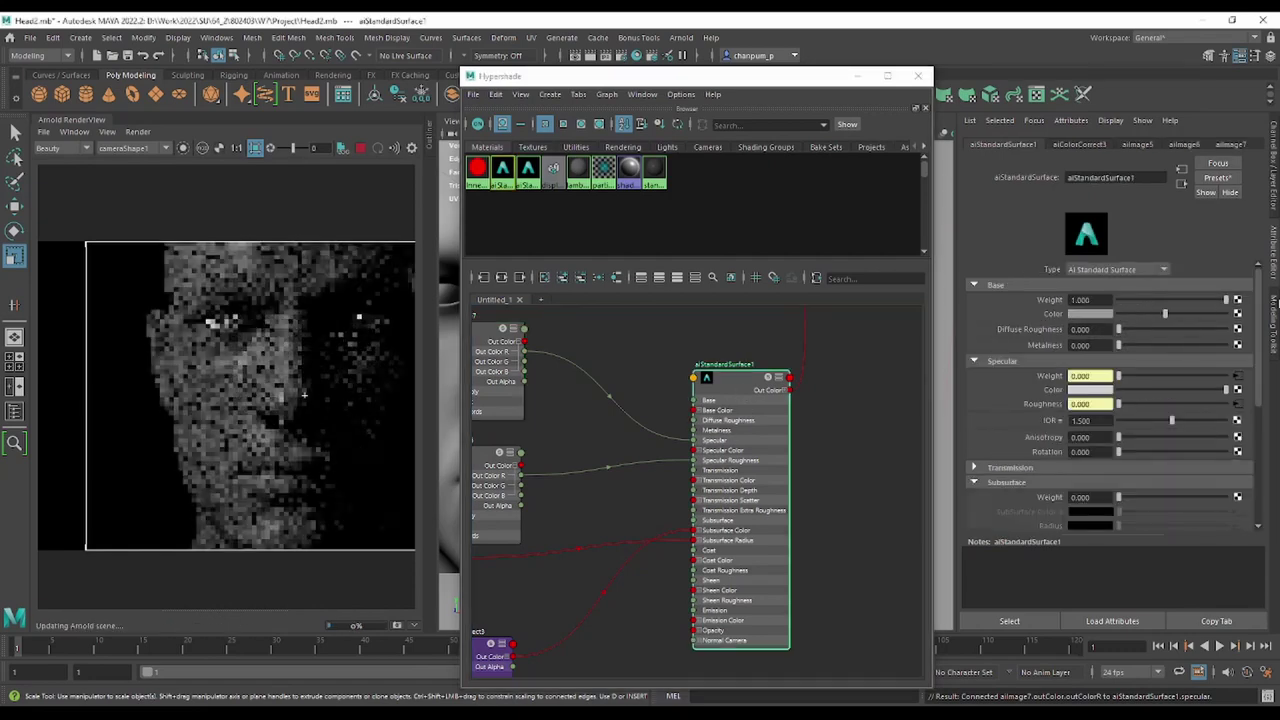
click(1140, 314)
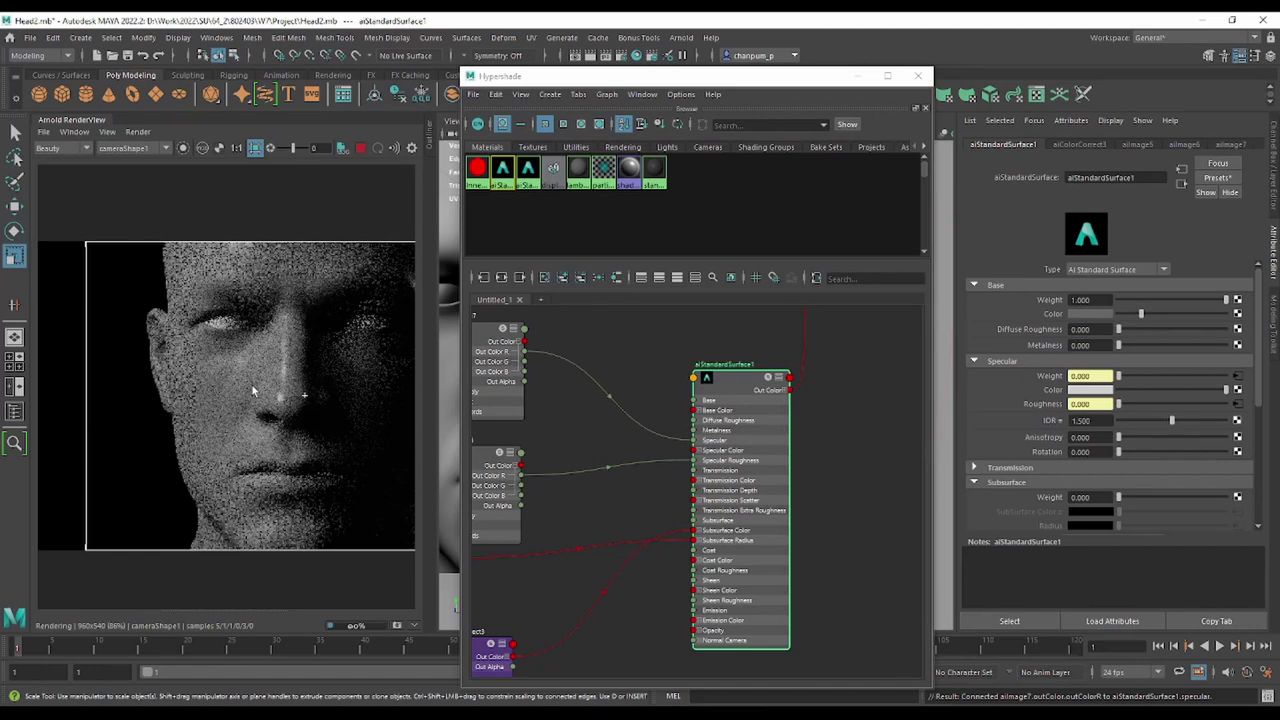
scroll(252, 385, up, 3)
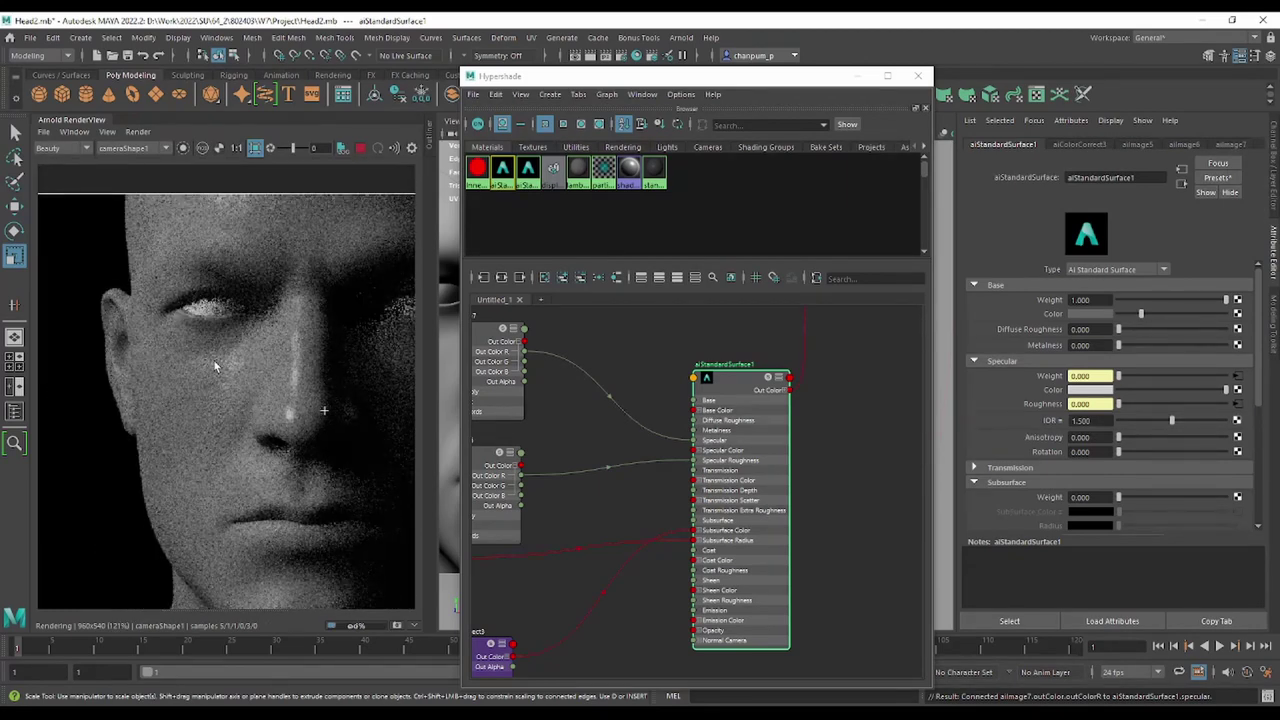
scroll(238, 280, down, 3)
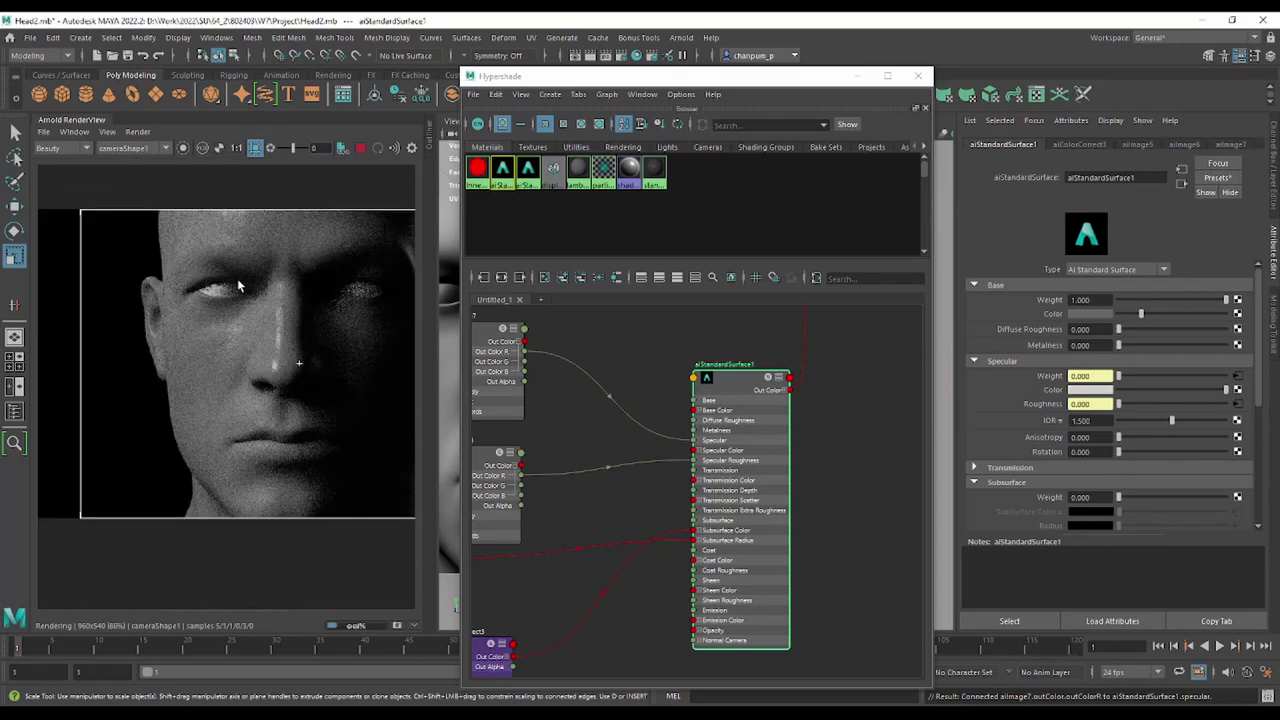
scroll(255, 295, up, 5)
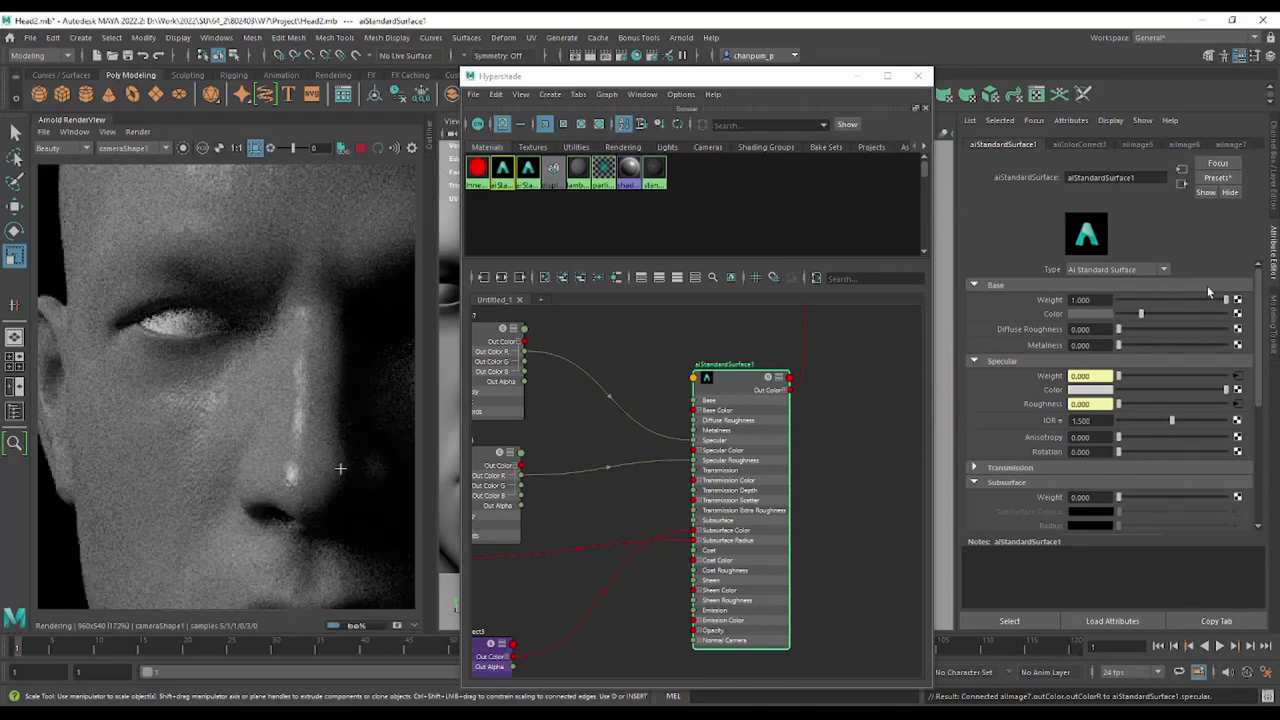
click(1132, 314)
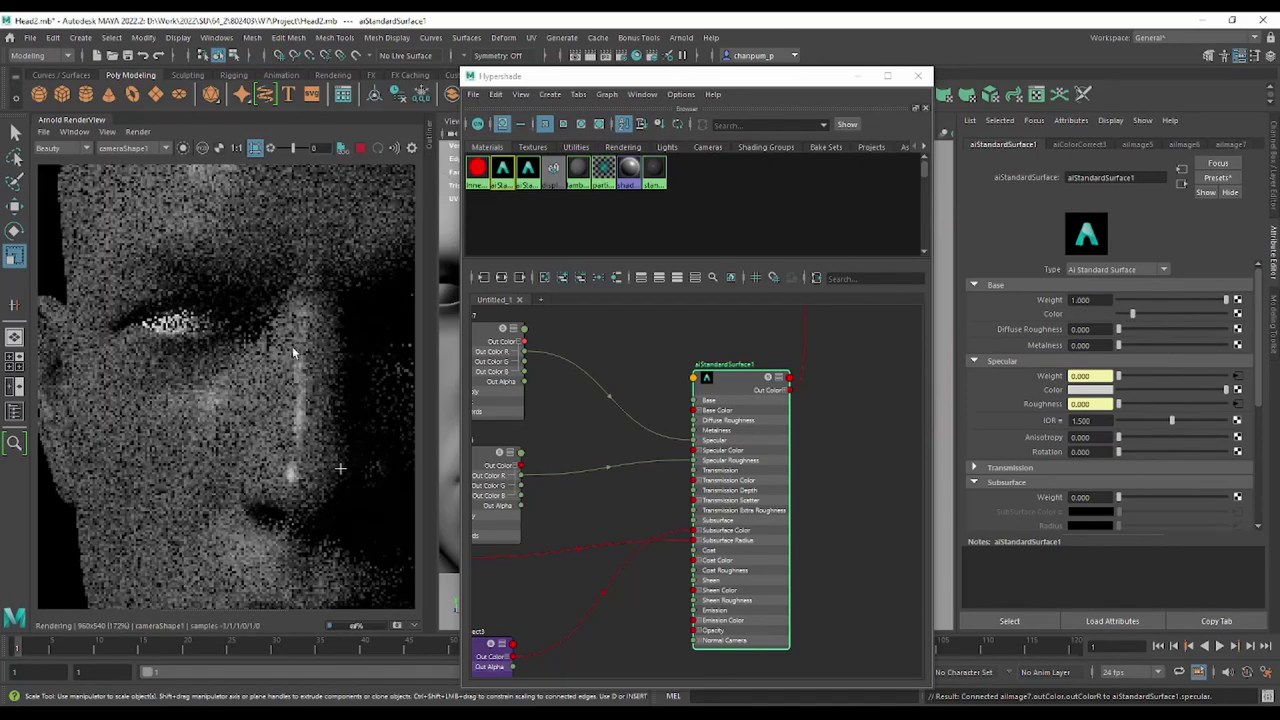
scroll(291, 352, down, 4)
scroll(285, 350, up, 4)
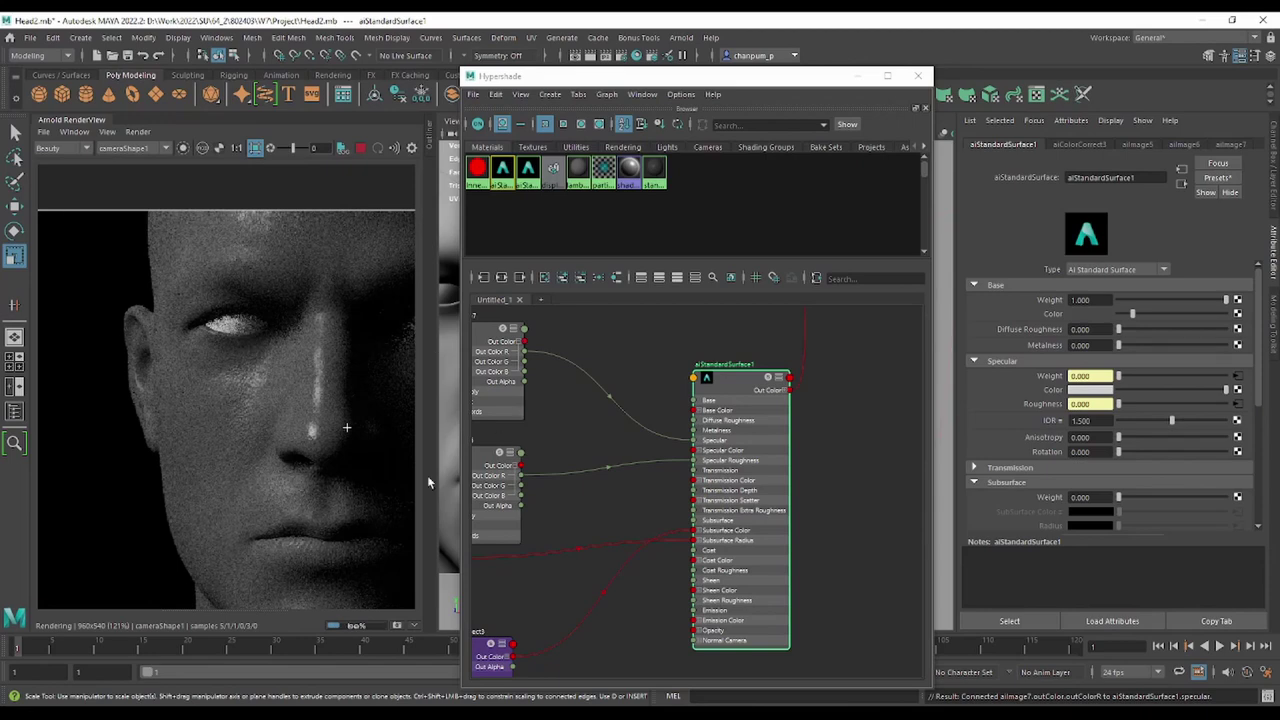
scroll(328, 556, up, 2)
scroll(293, 404, down, 2)
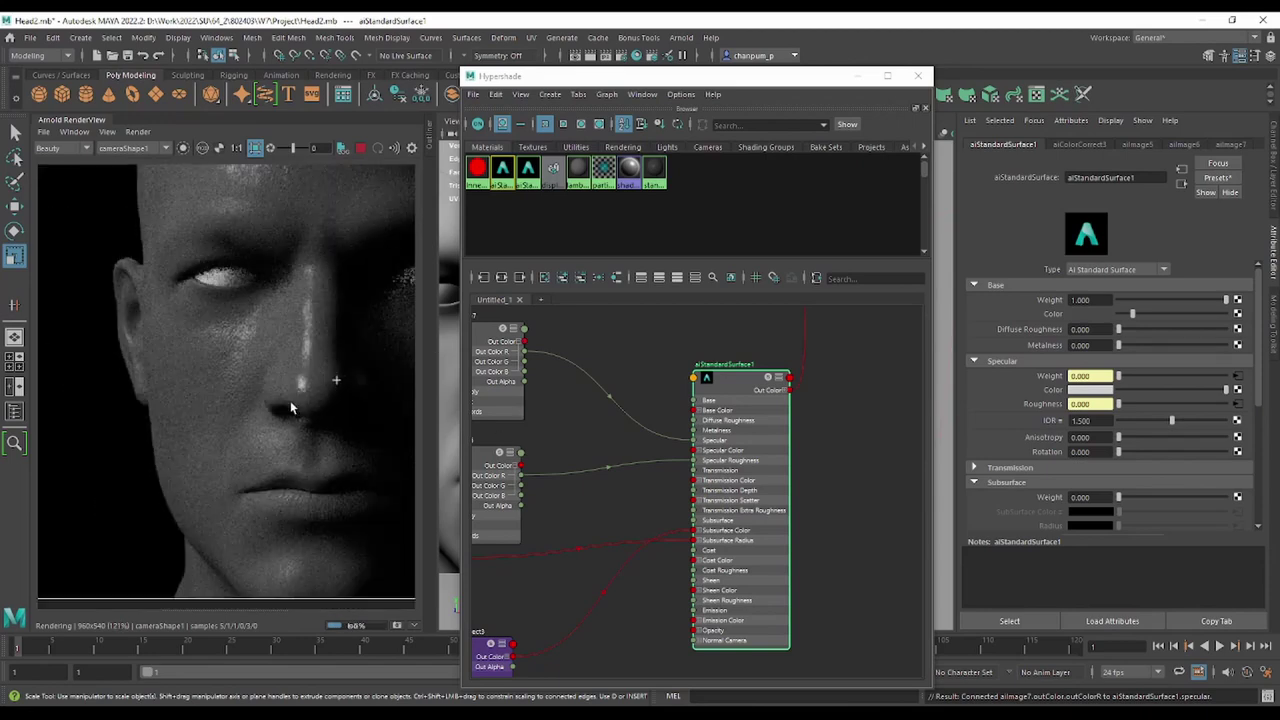
scroll(558, 423, down, 2)
scroll(561, 423, down, 2)
scroll(657, 400, up, 6)
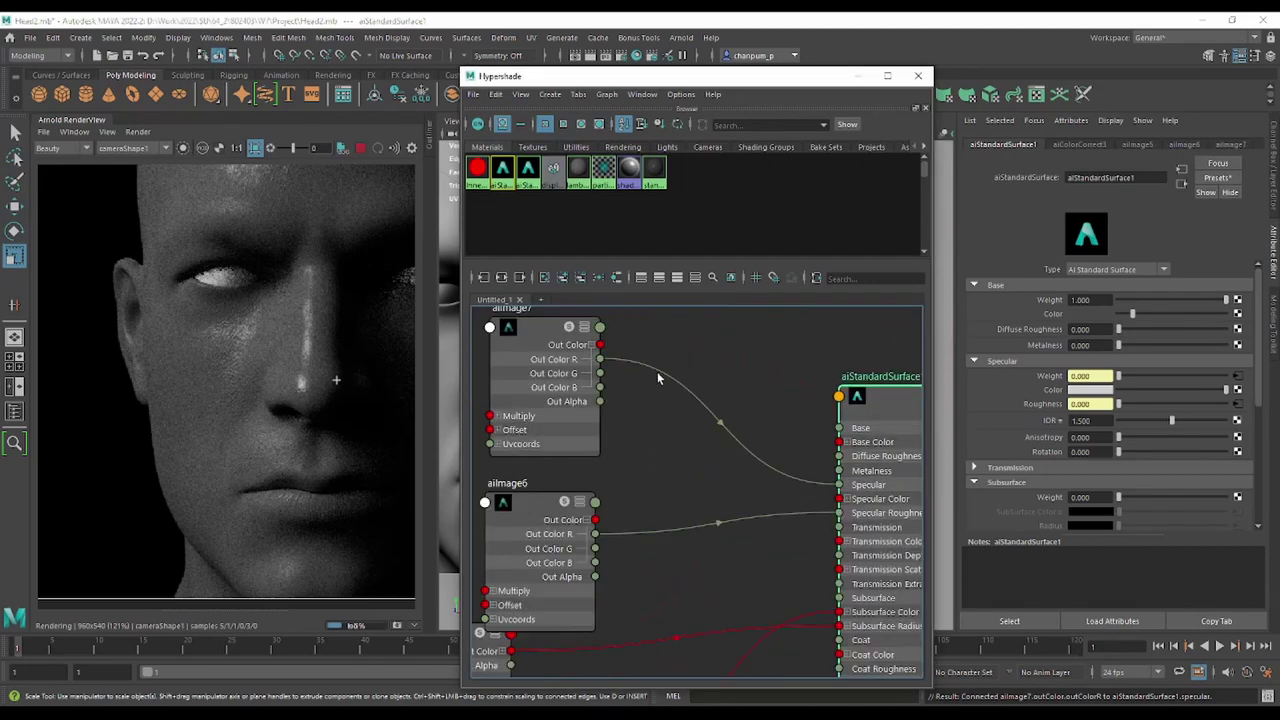
Create a new aiColorCorrect node from the 'colorc' quick search.
click(697, 355)
key(Tab)
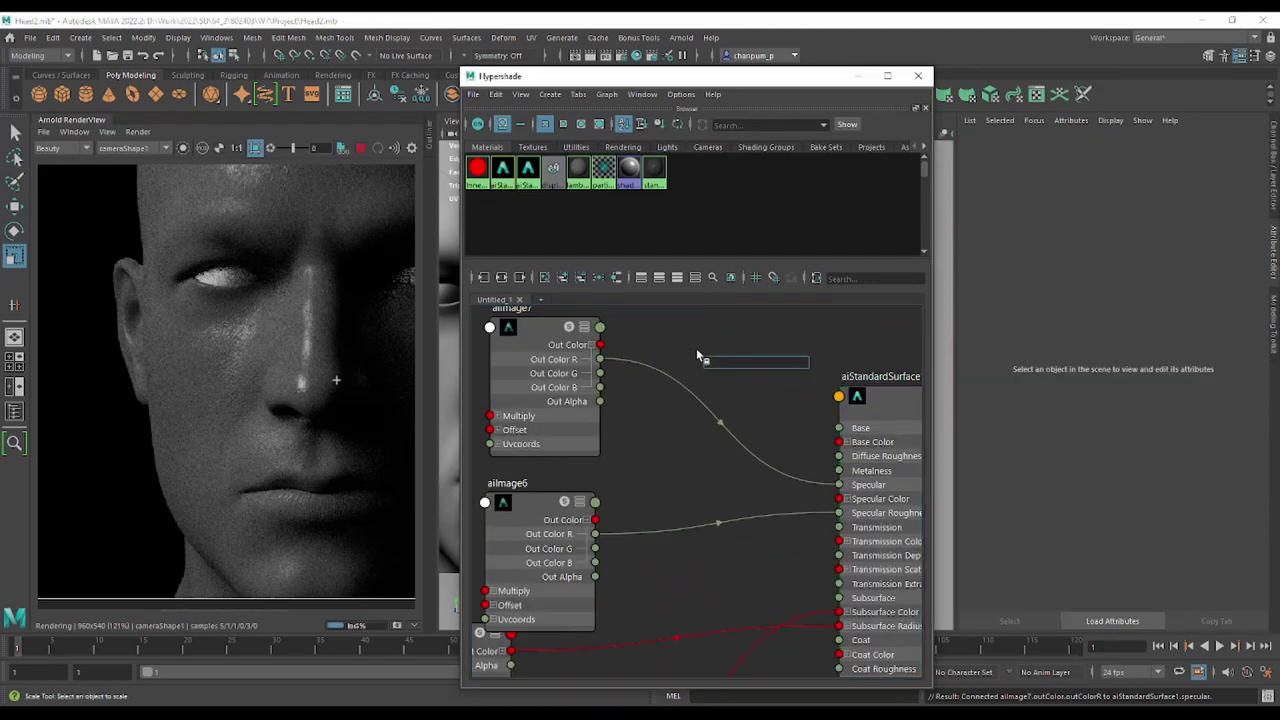
text(colorc)
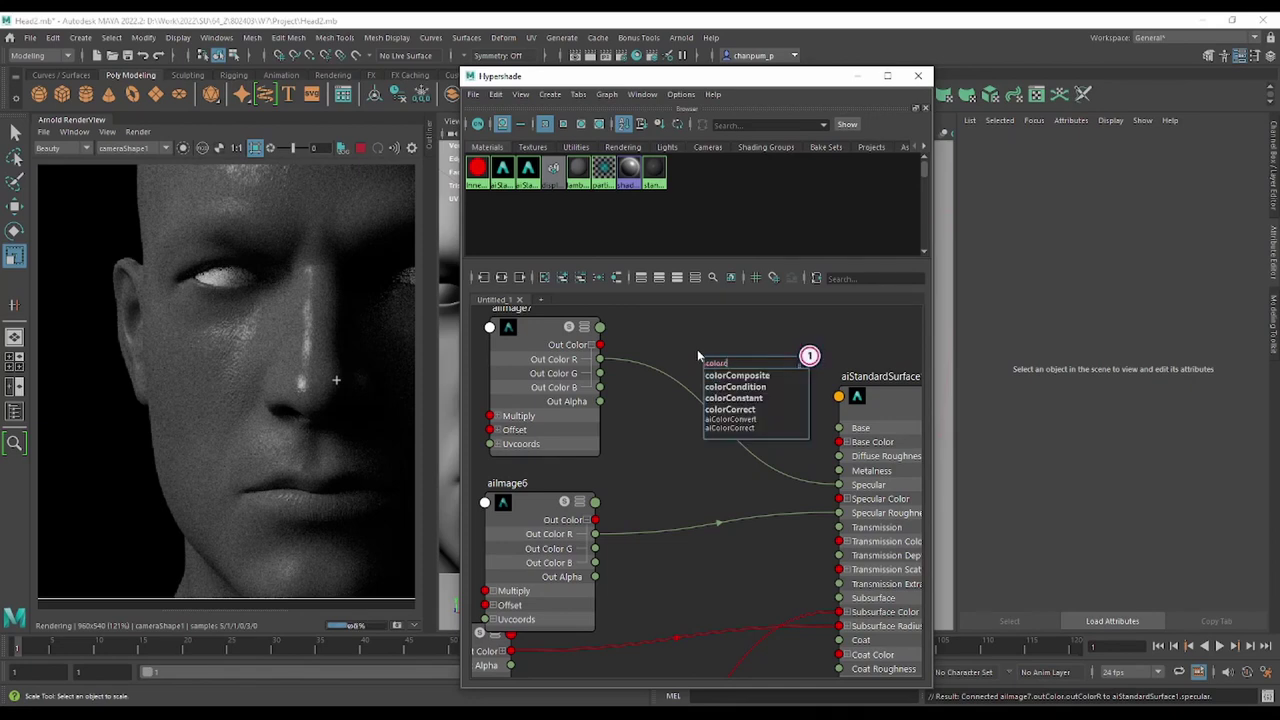
click(746, 428)
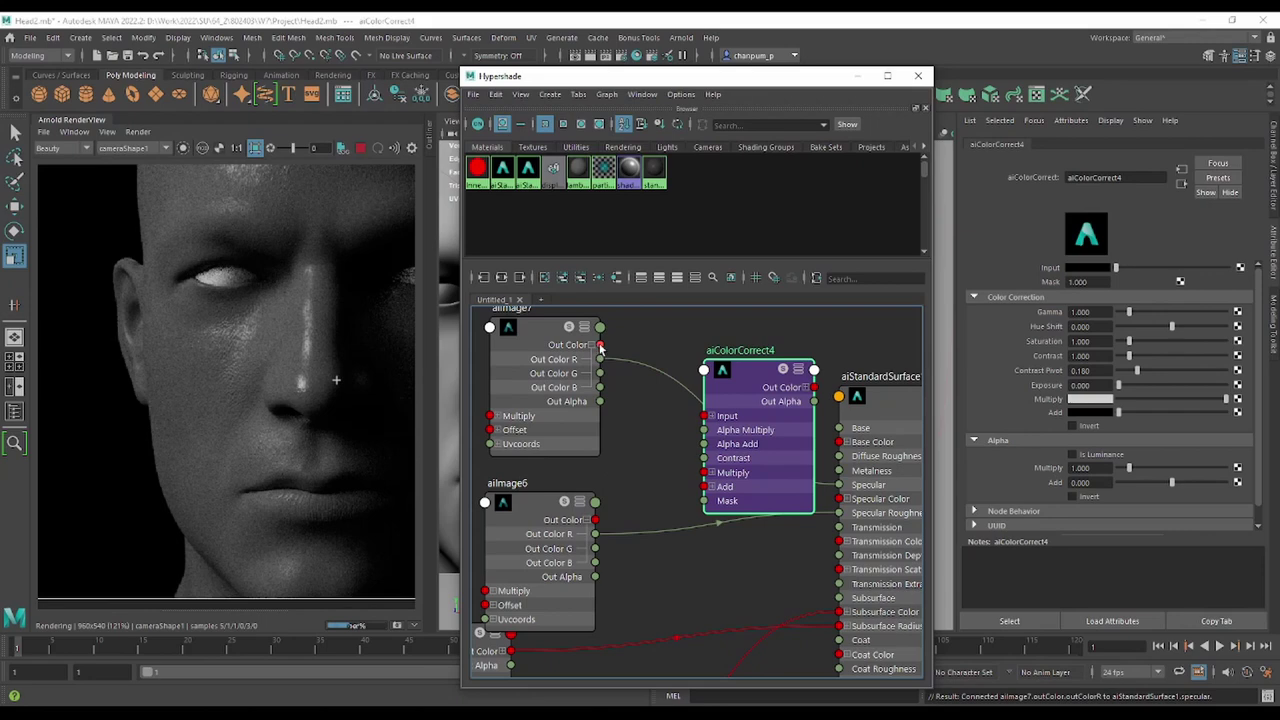
Route aiImage7 through aiColorCorrect4's red output into Specular and isolate it in RenderView.
drag(600, 345, 704, 415)
mouse_move(804, 396)
mouse_down()
mouse_move(724, 382)
mouse_move(838, 487)
mouse_up()
click(727, 373)
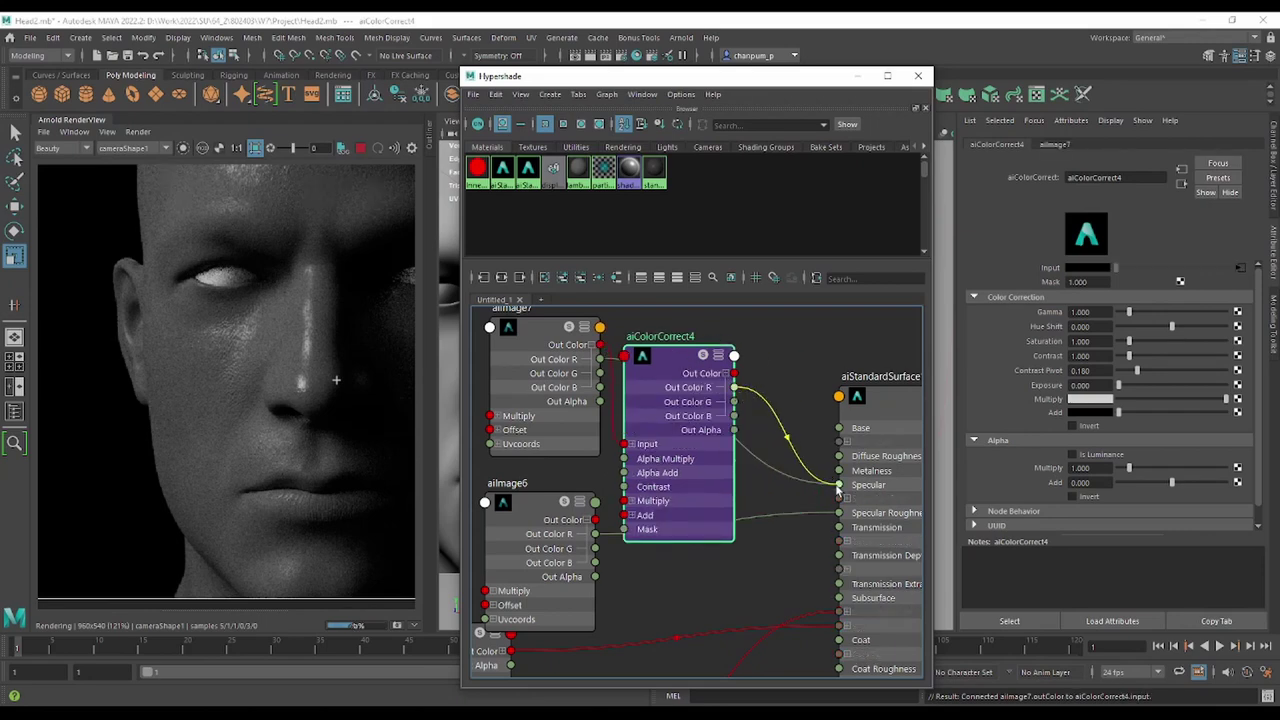
drag(690, 440, 702, 435)
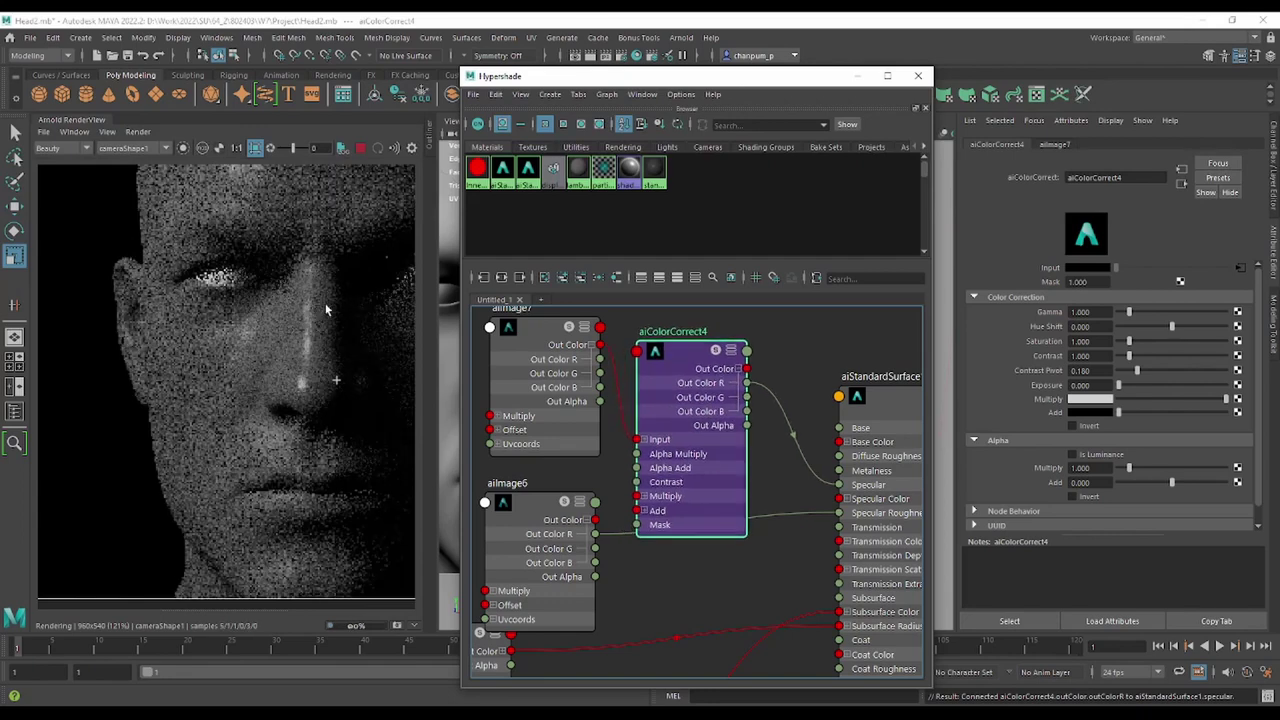
click(183, 147)
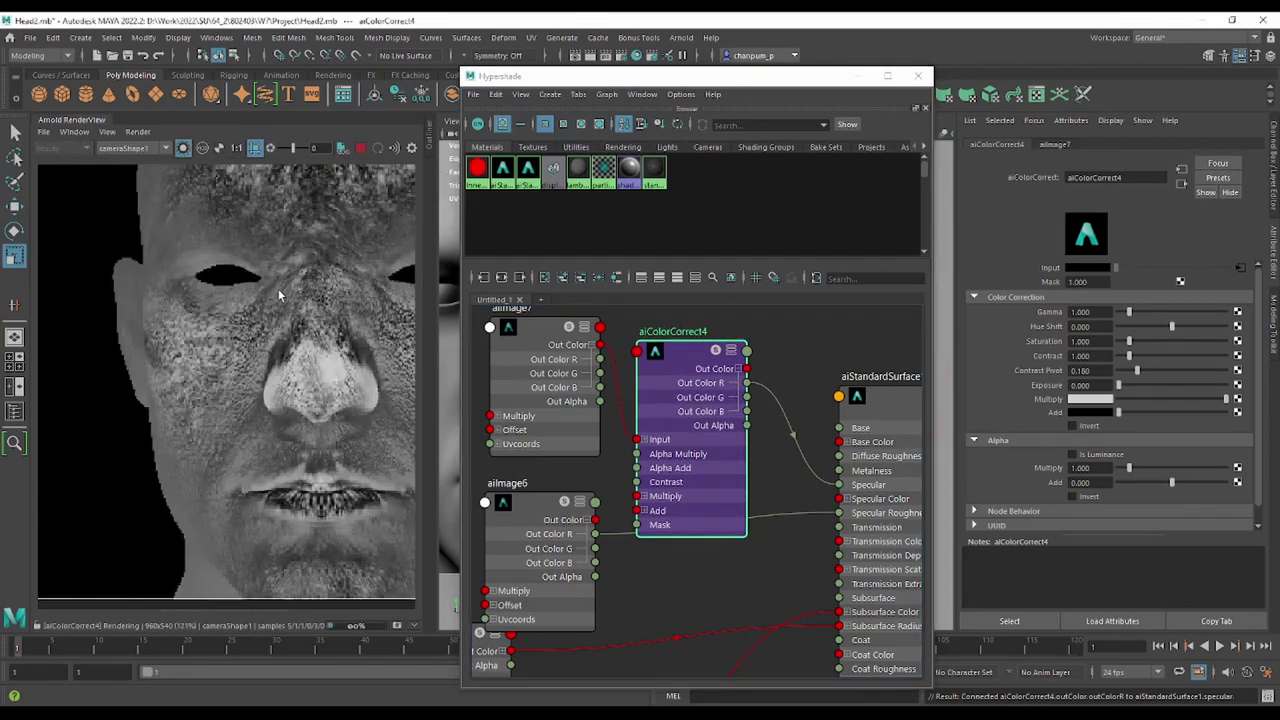
scroll(279, 295, down, 2)
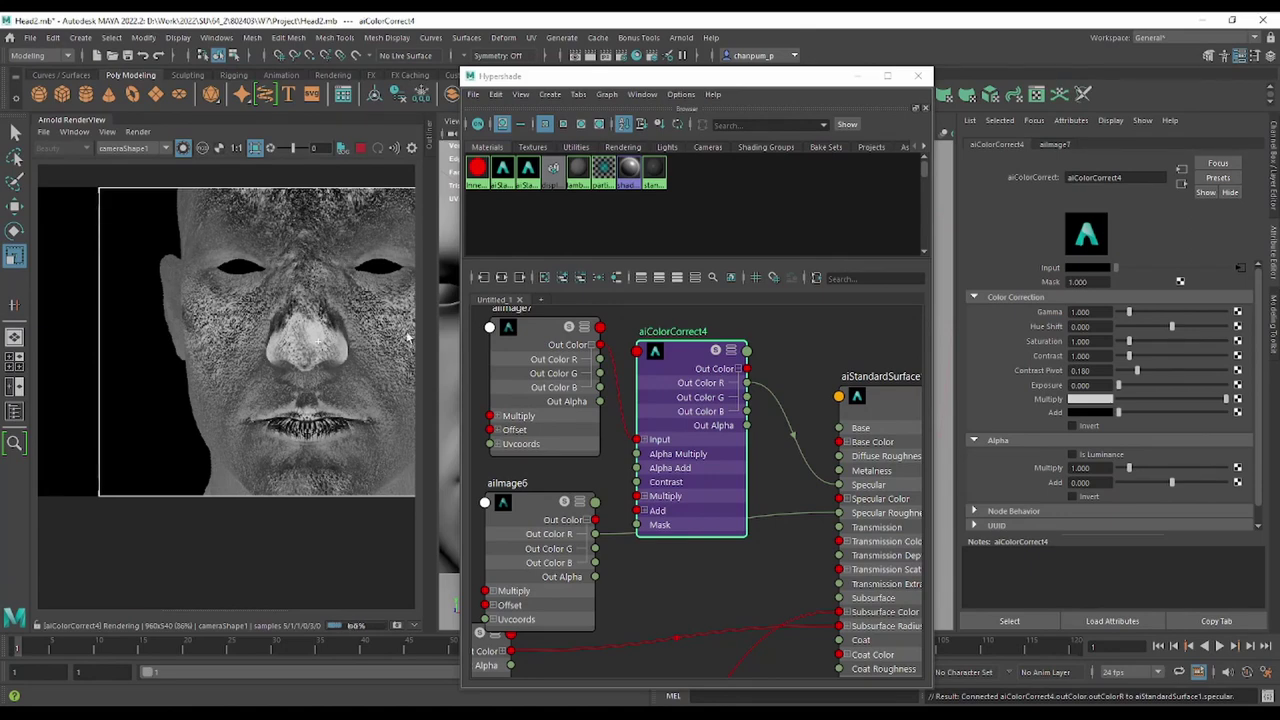
Raise aiColorCorrect4's Gamma to 1.572 and preview the full skin shader.
click(694, 371)
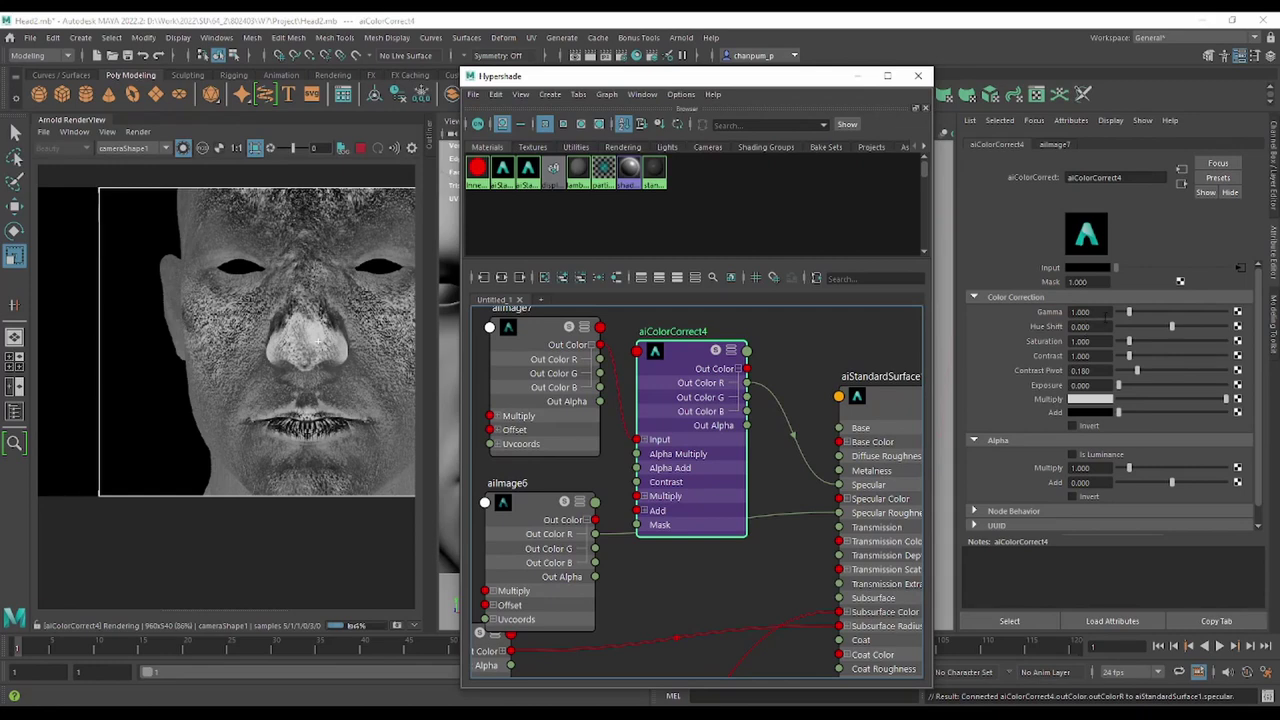
drag(1128, 313, 1135, 316)
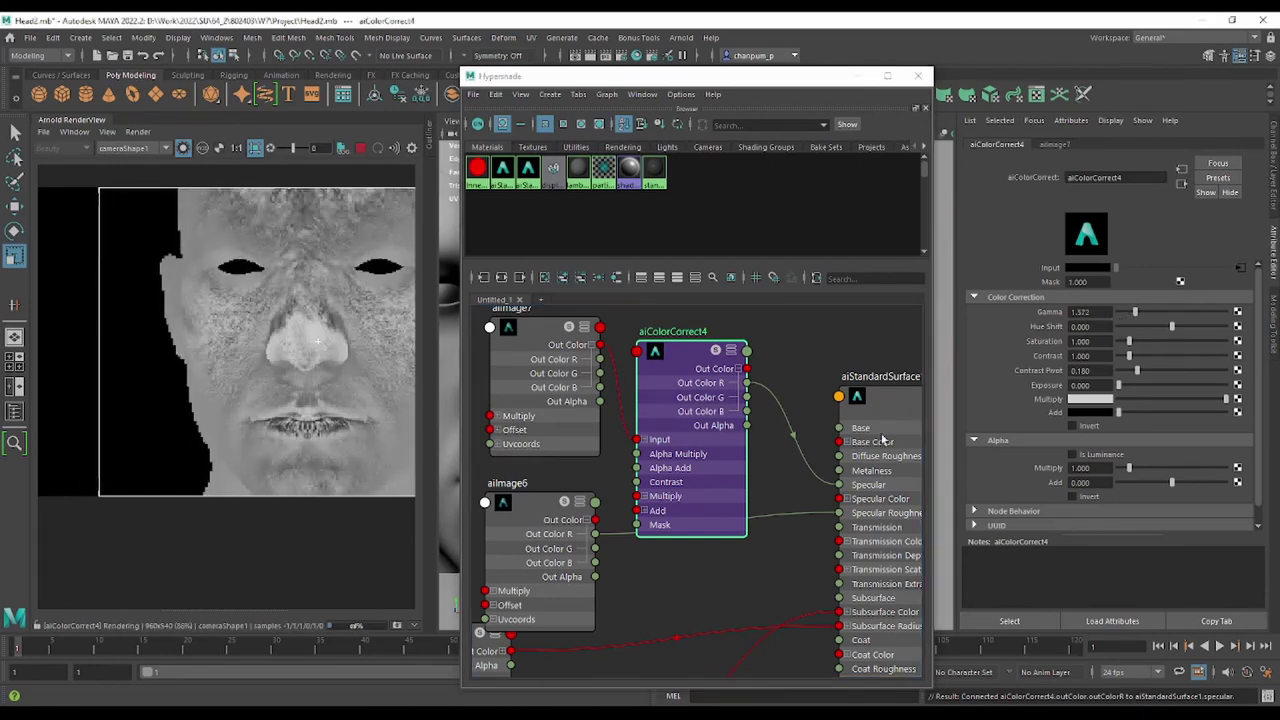
click(882, 395)
scroll(180, 276, up, 2)
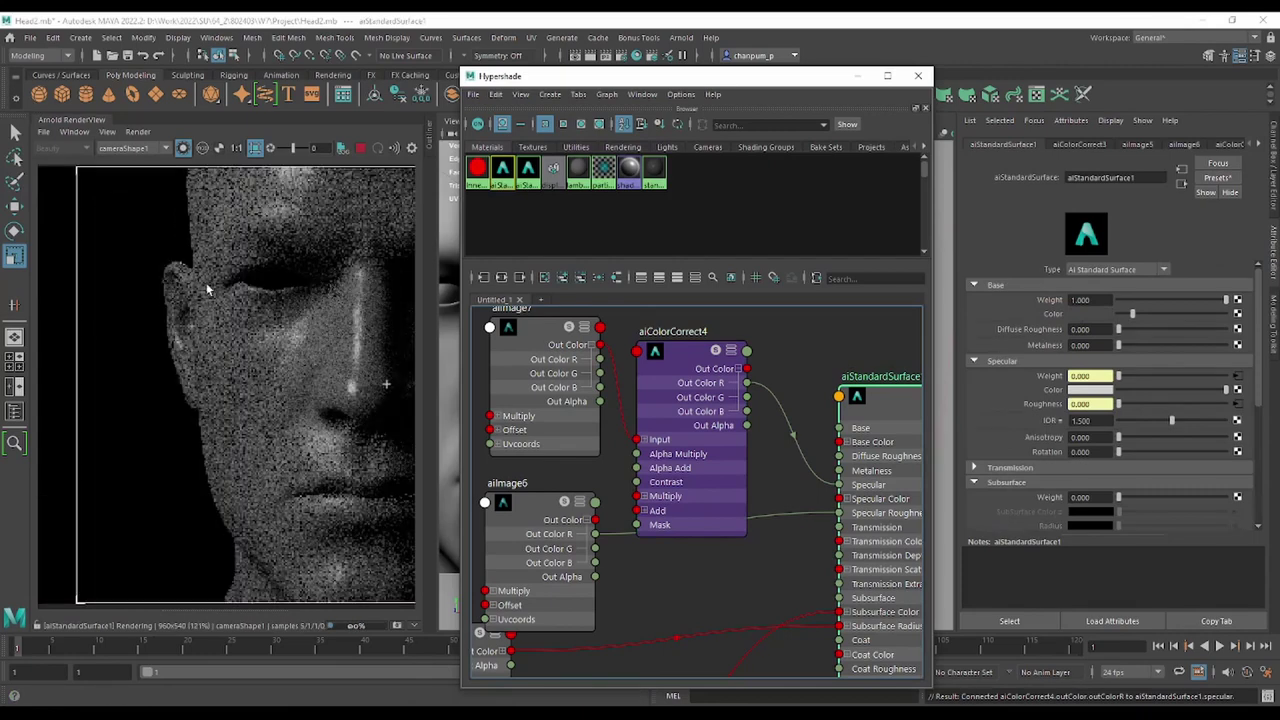
scroll(264, 397, down, 2)
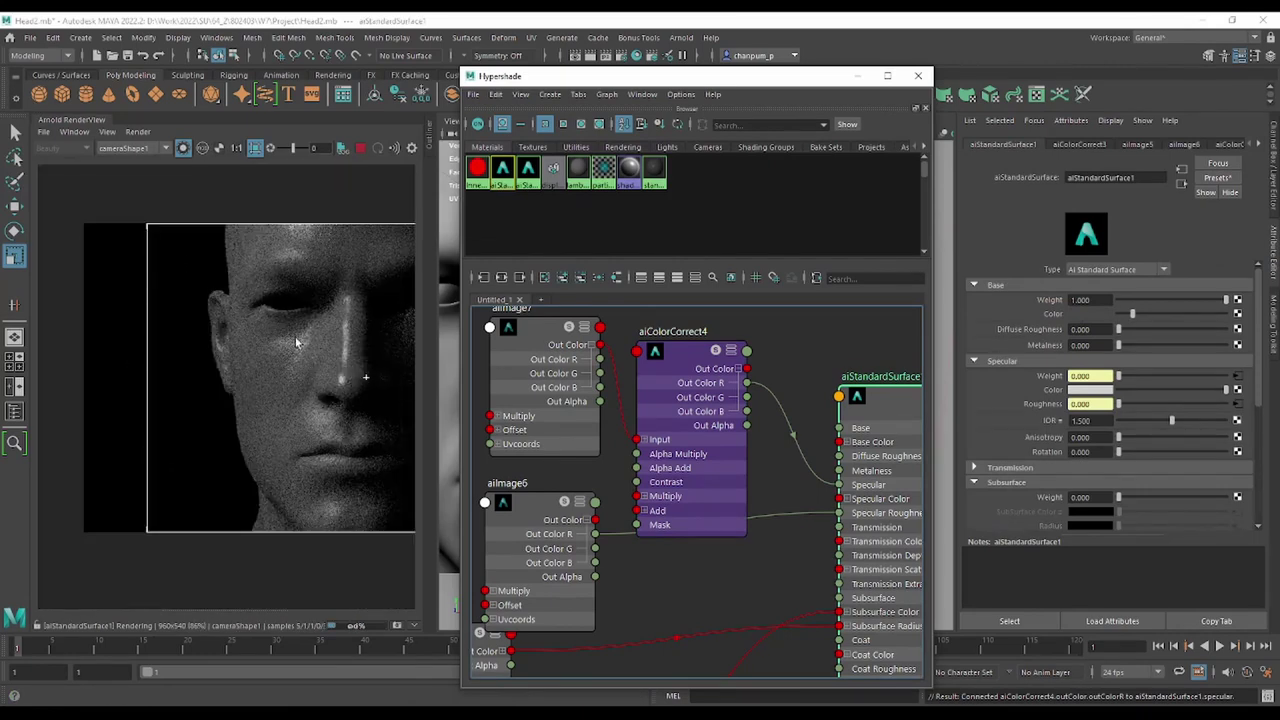
Boost aiColorCorrect4's Contrast to 2.767 and centre the face in the full render.
click(685, 361)
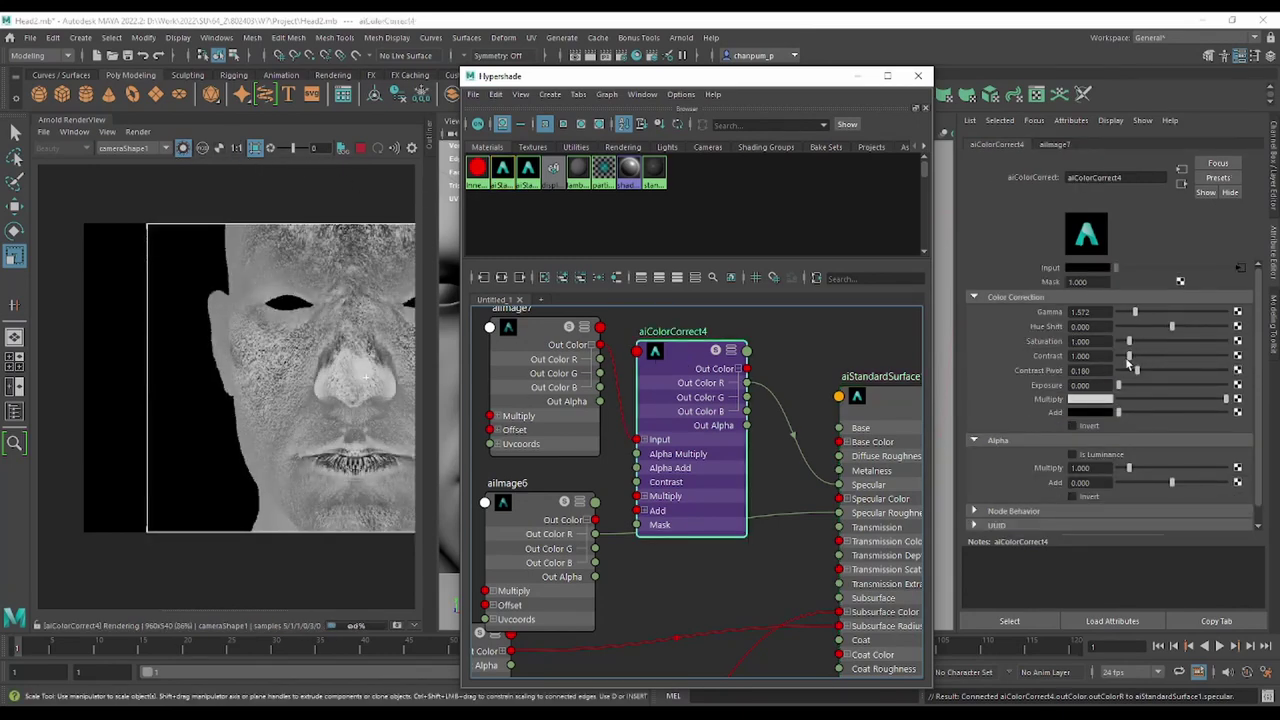
drag(1128, 364, 1151, 362)
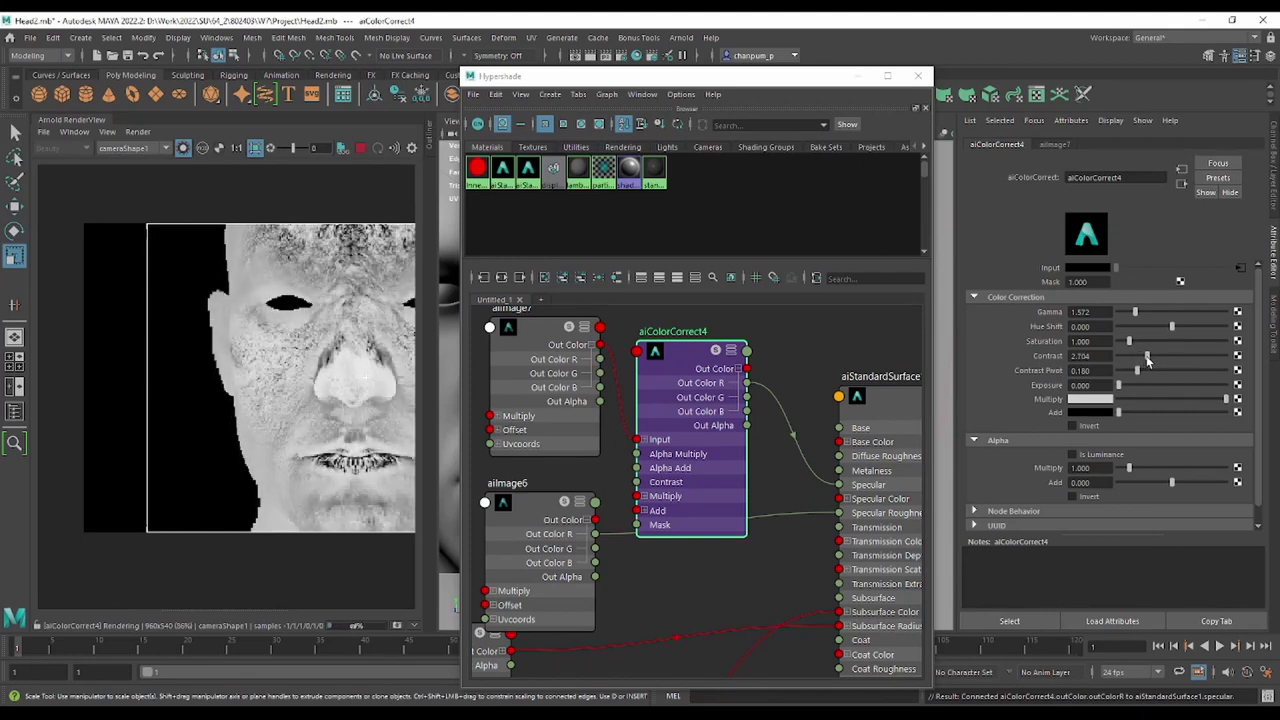
click(896, 401)
scroll(251, 376, up, 2)
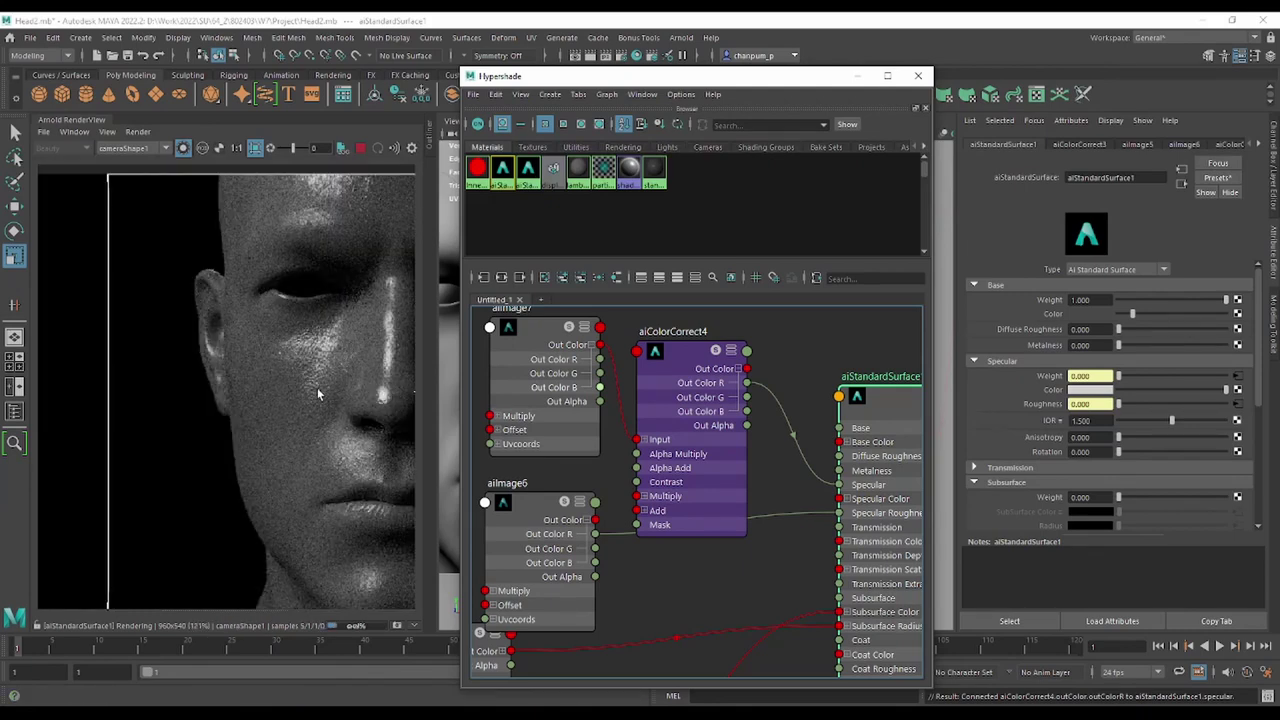
scroll(306, 395, down, 2)
scroll(301, 411, up, 3)
scroll(340, 380, down, 2)
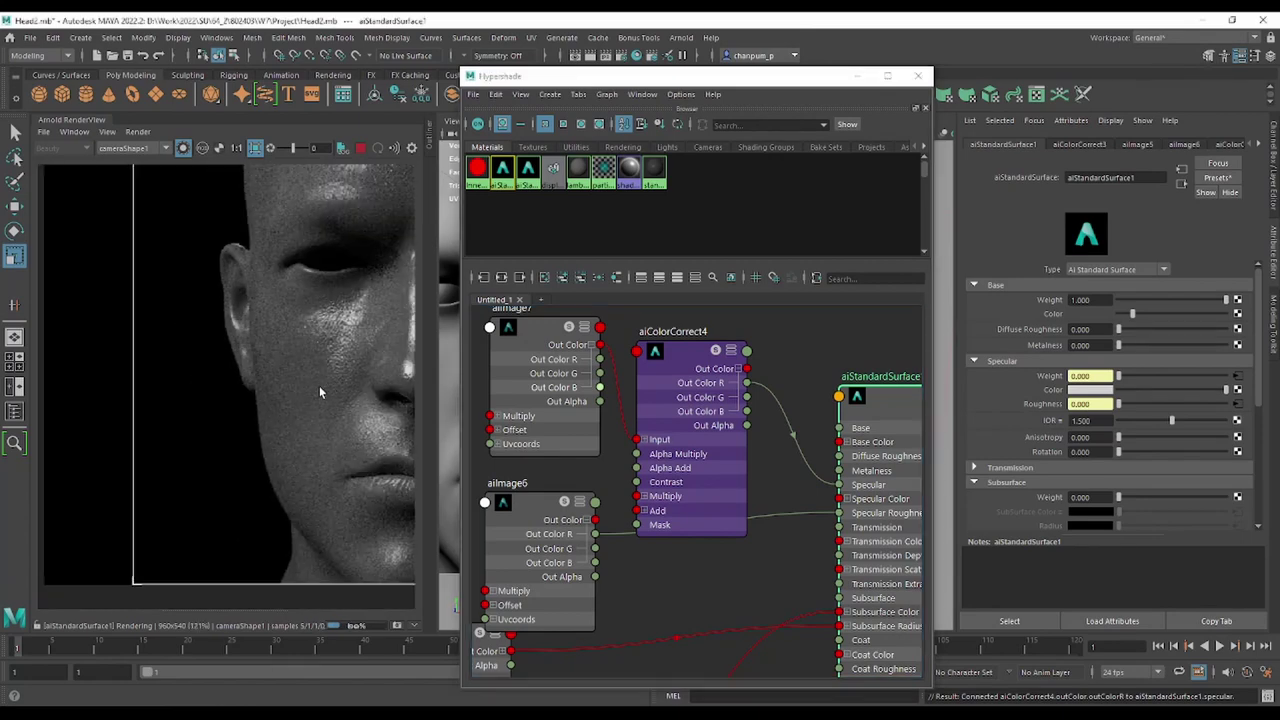
middle_drag(319, 392, 227, 421)
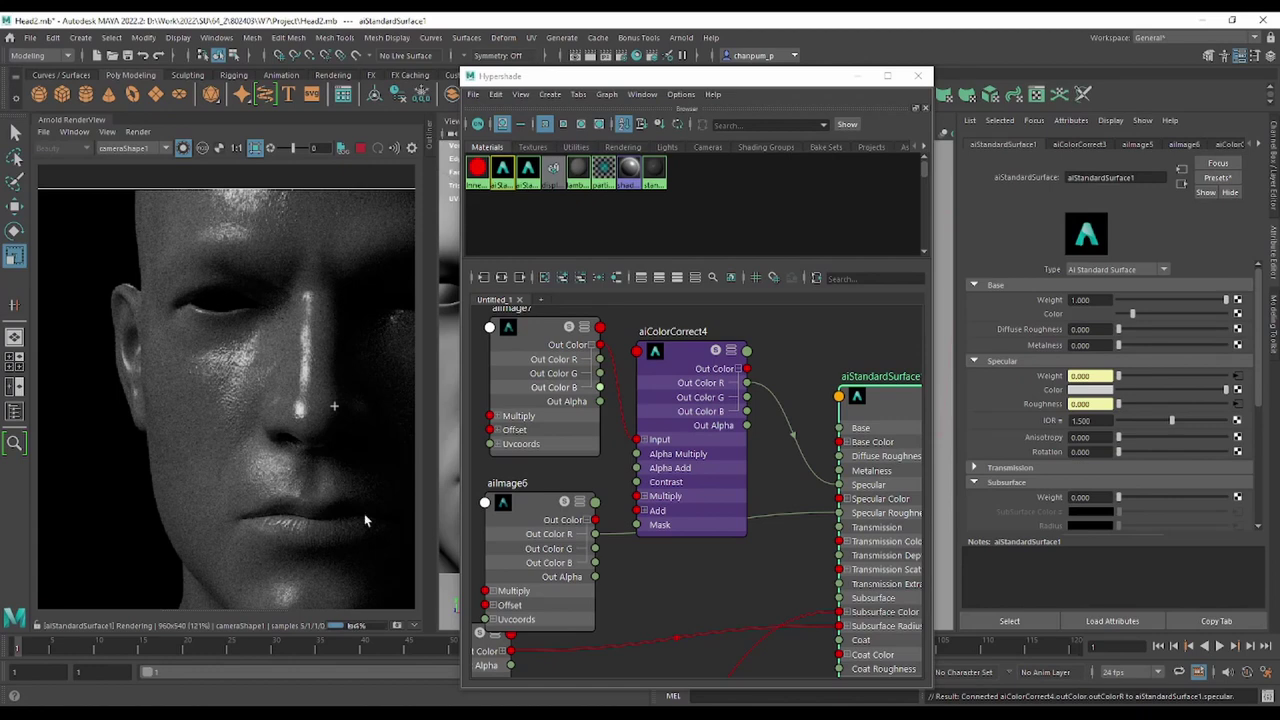
Add an aiColorCorrect5 node beside the aiImage6 roughness texture.
alt+middle_drag(723, 568, 795, 514)
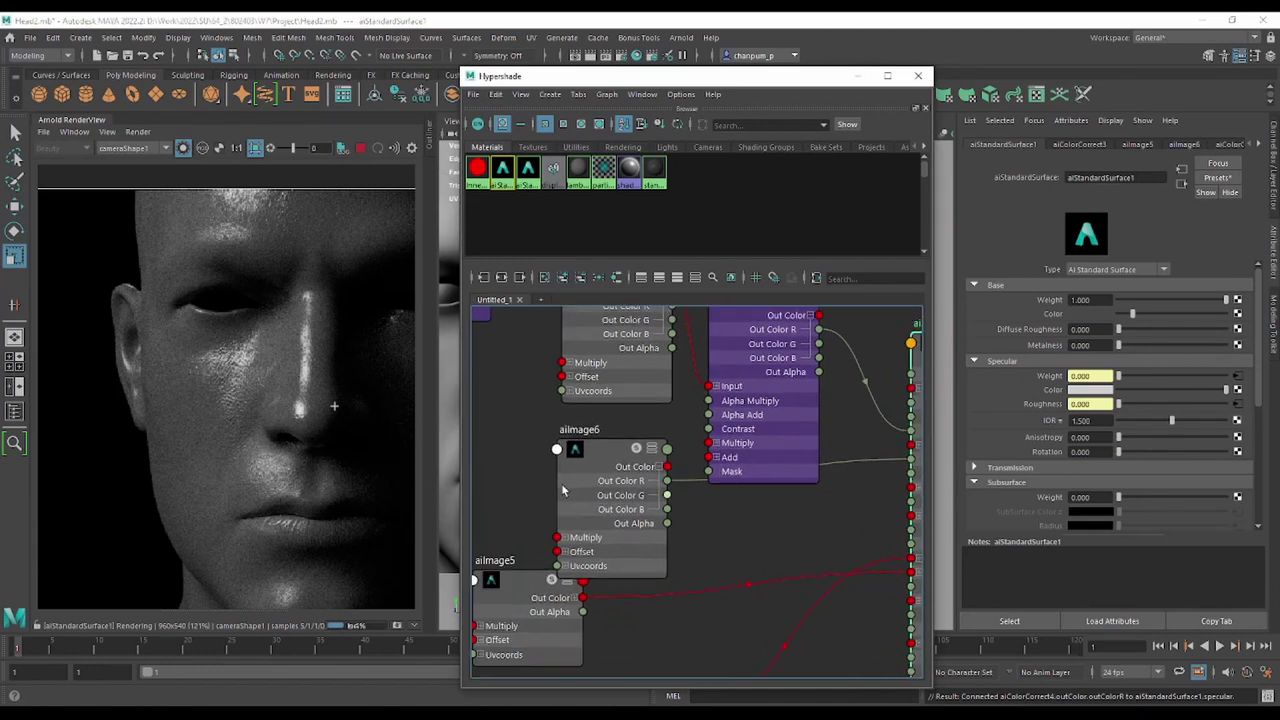
click(562, 490)
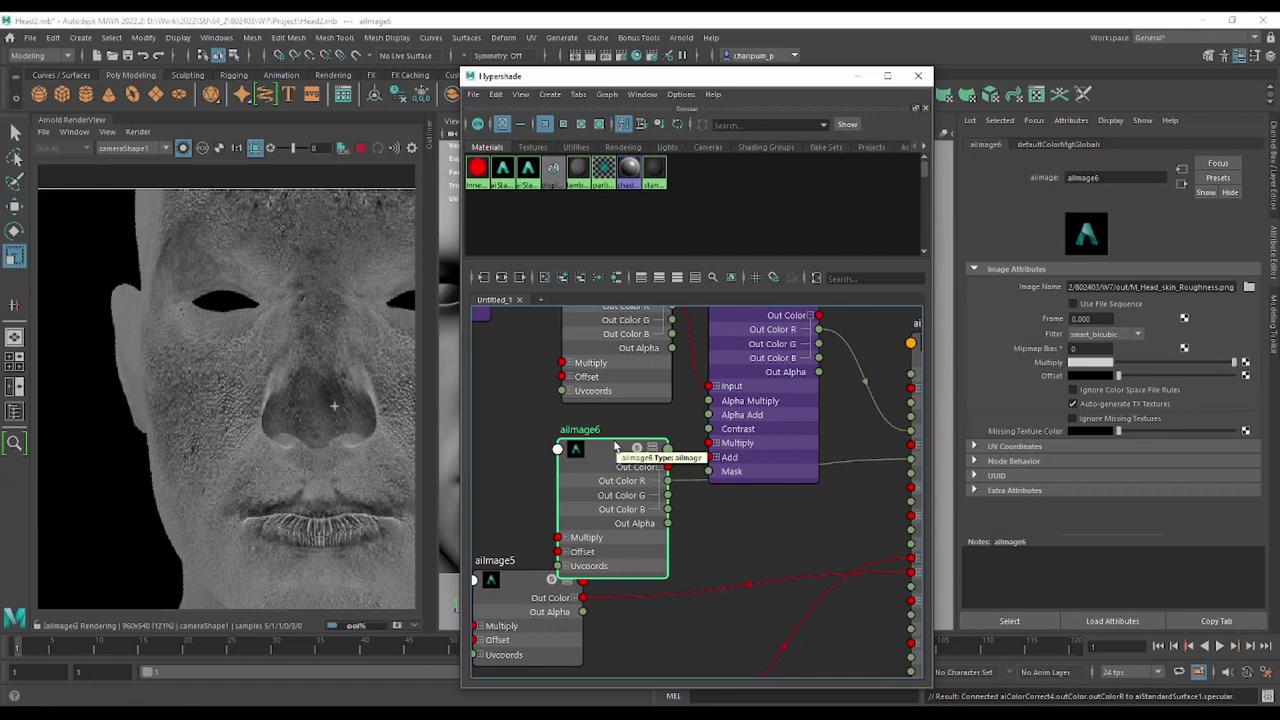
drag(610, 447, 555, 470)
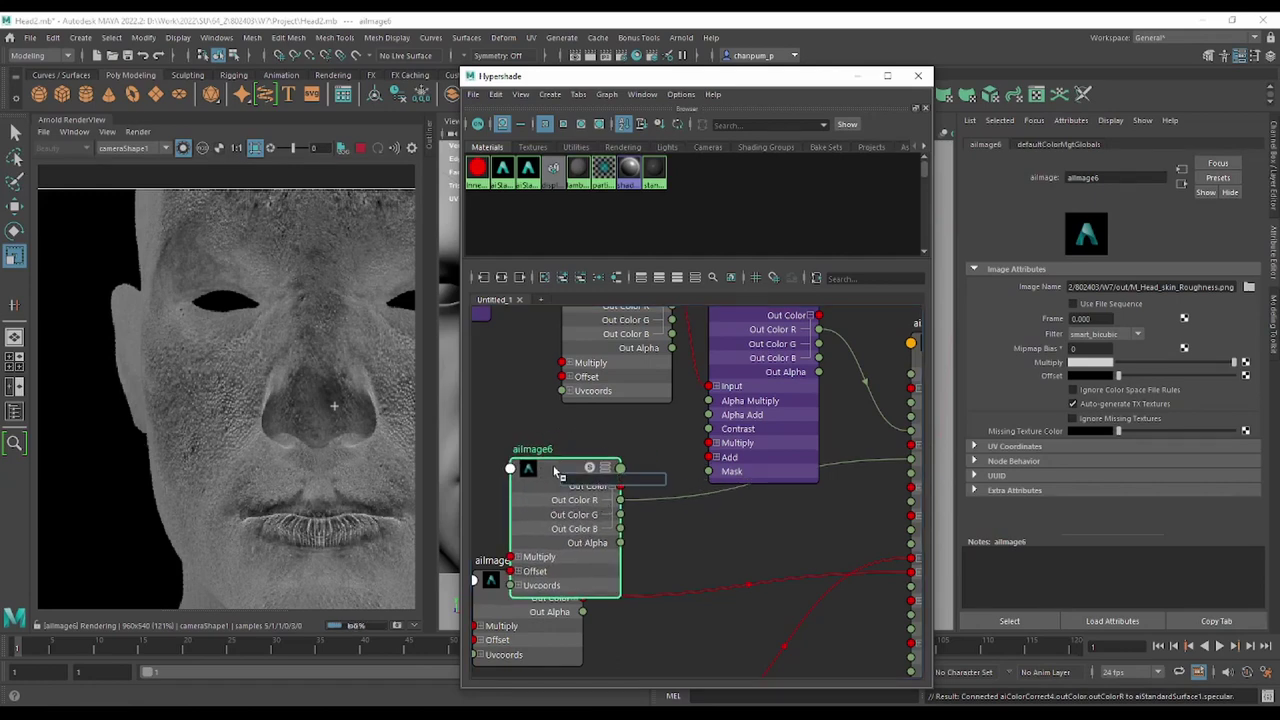
text(aicol)
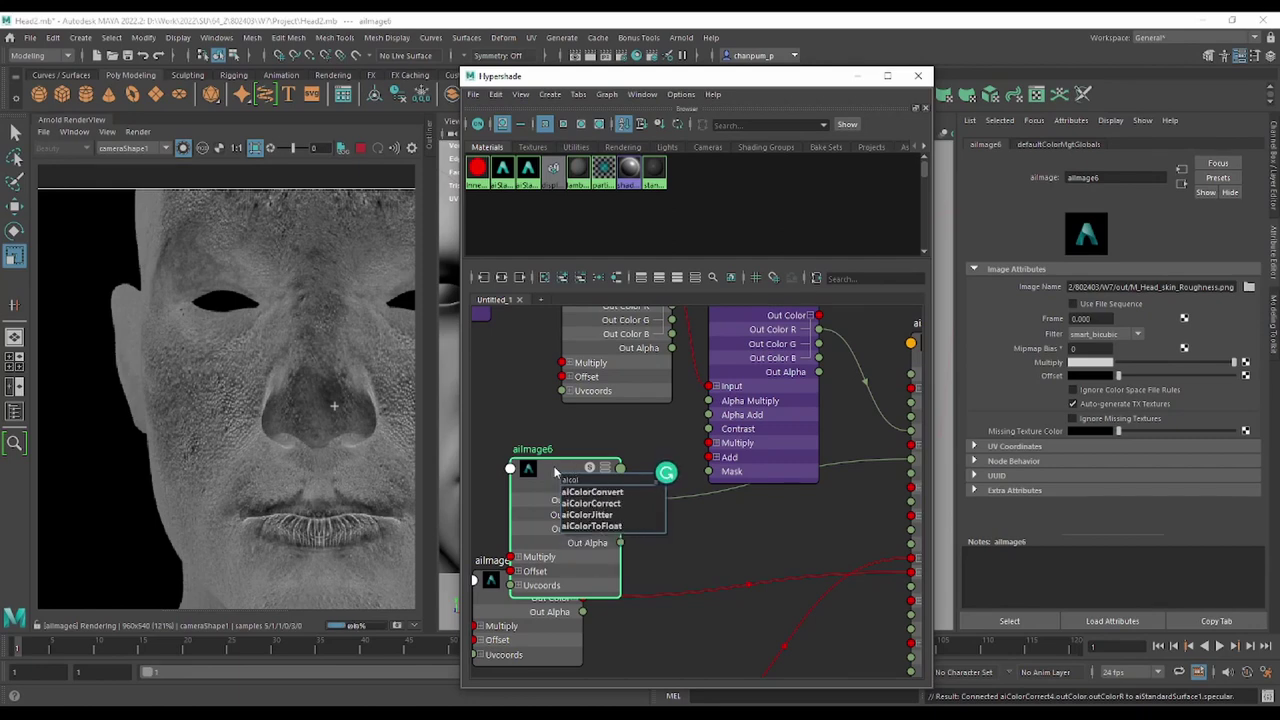
click(592, 503)
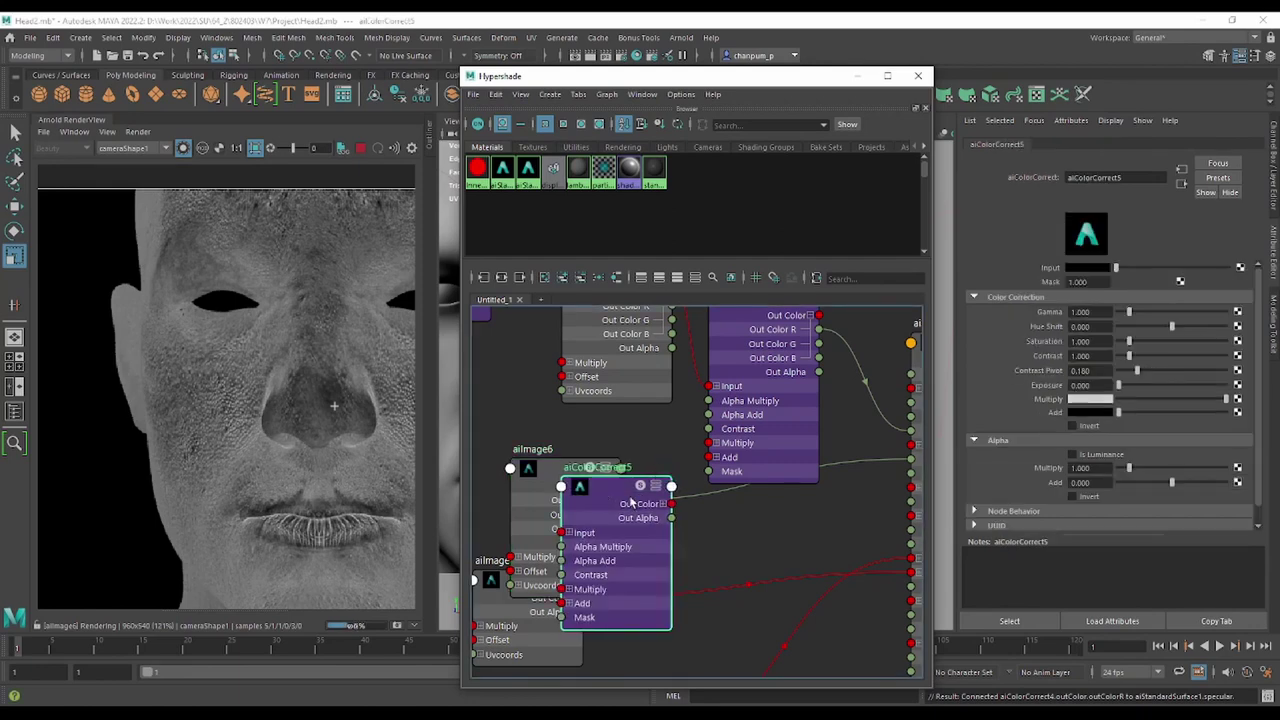
drag(565, 480, 760, 524)
Wire aiImage6 into aiColorCorrect5 and its red output into Specular Roughness.
drag(620, 486, 712, 518)
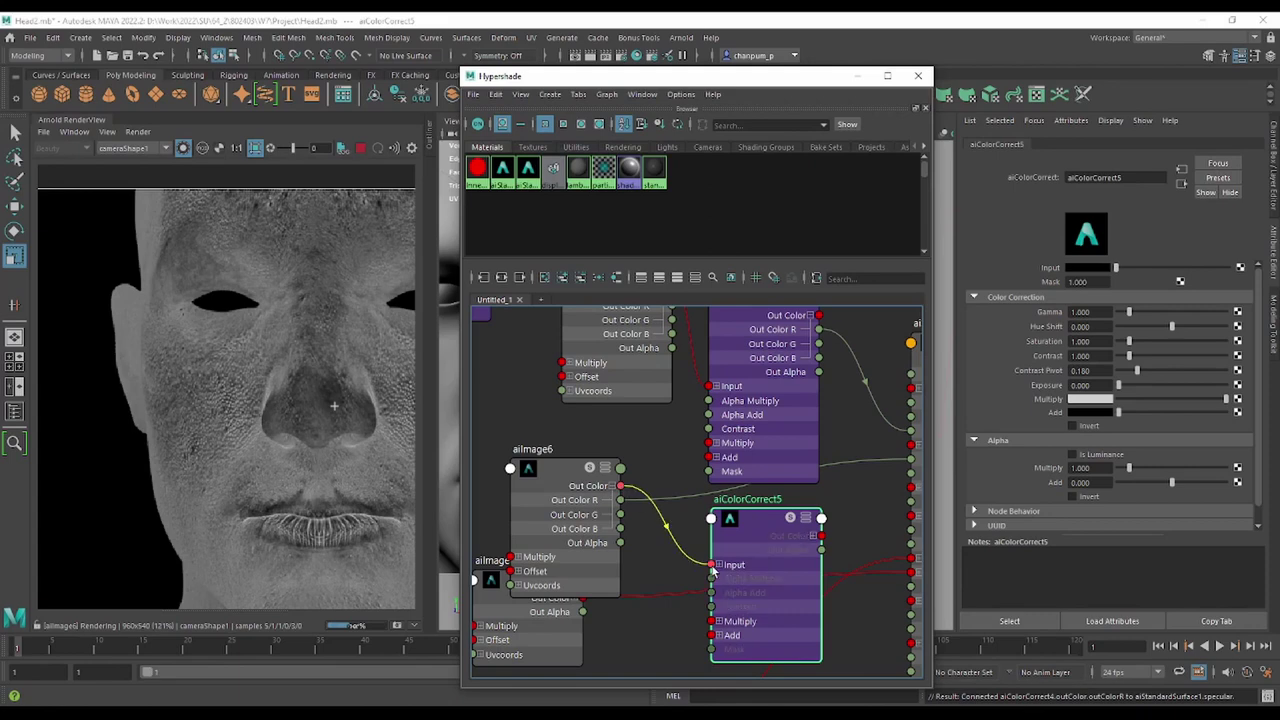
middle_drag(836, 506, 688, 522)
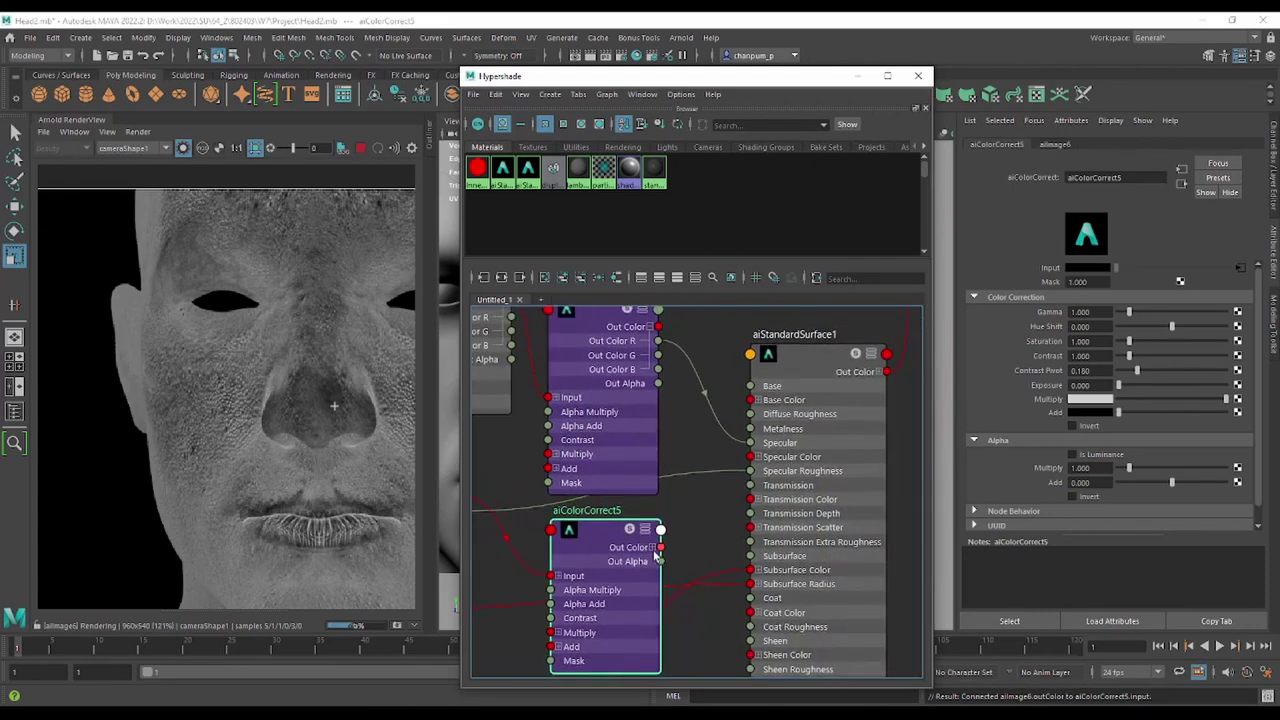
click(652, 547)
drag(660, 561, 751, 471)
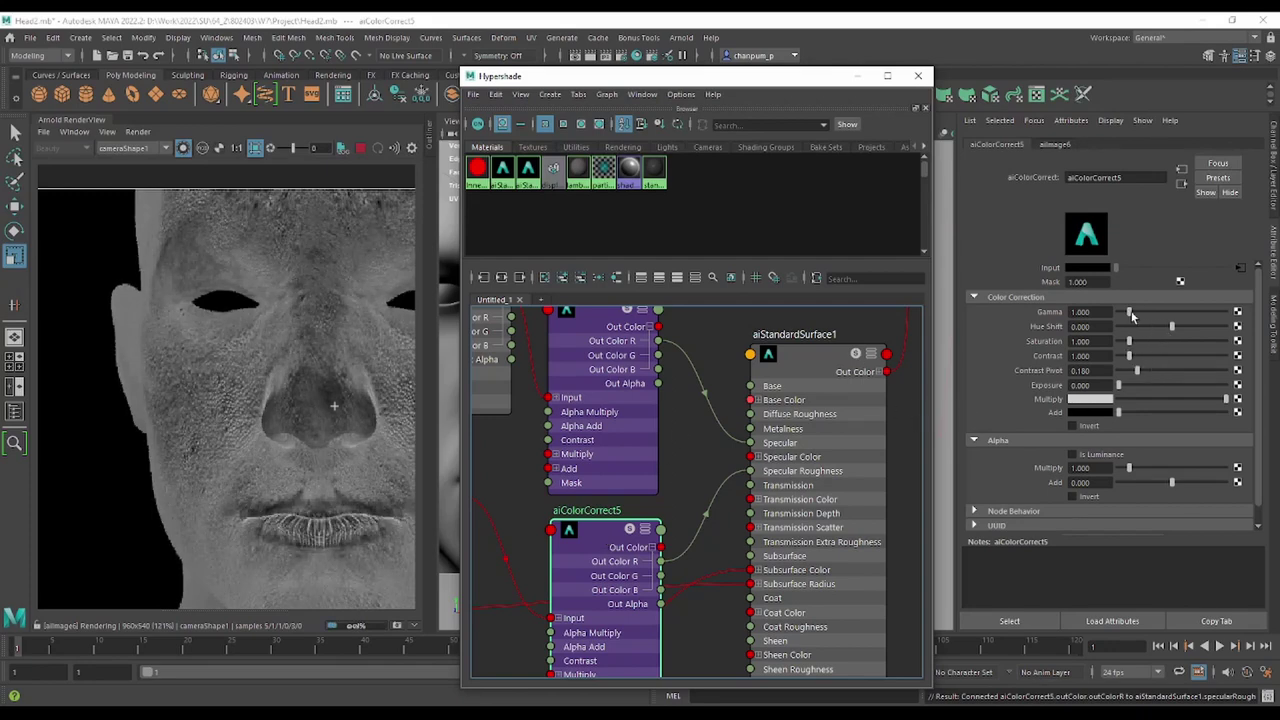
Set aiColorCorrect5's Gamma to 0.692 and re-render the full aiStandardSurface1 shader.
drag(1130, 313, 1122, 313)
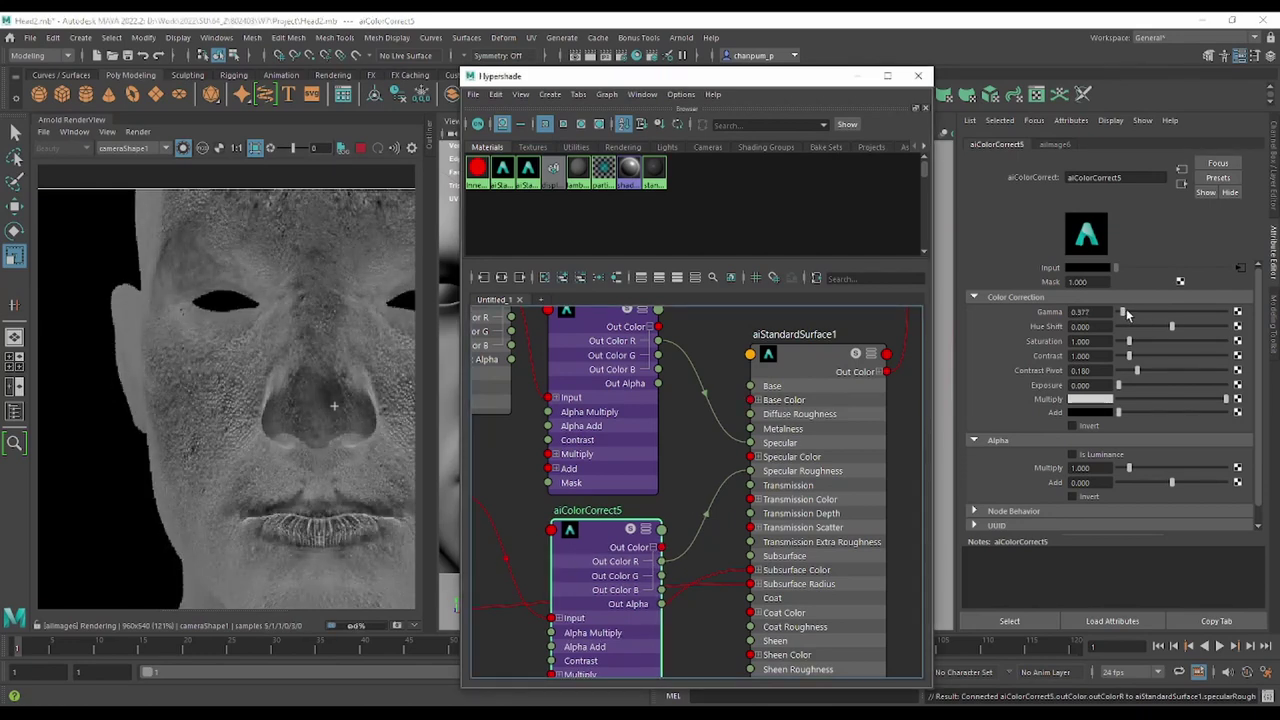
click(1124, 313)
drag(1122, 313, 1125, 313)
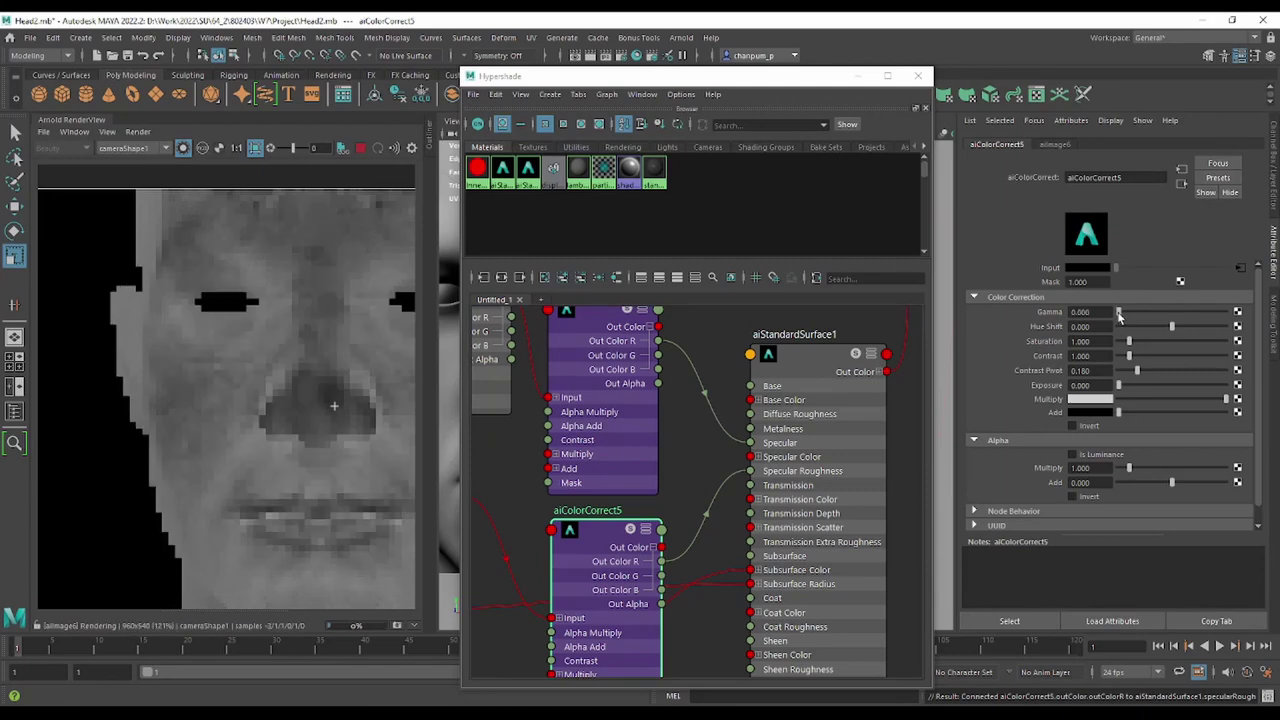
click(797, 368)
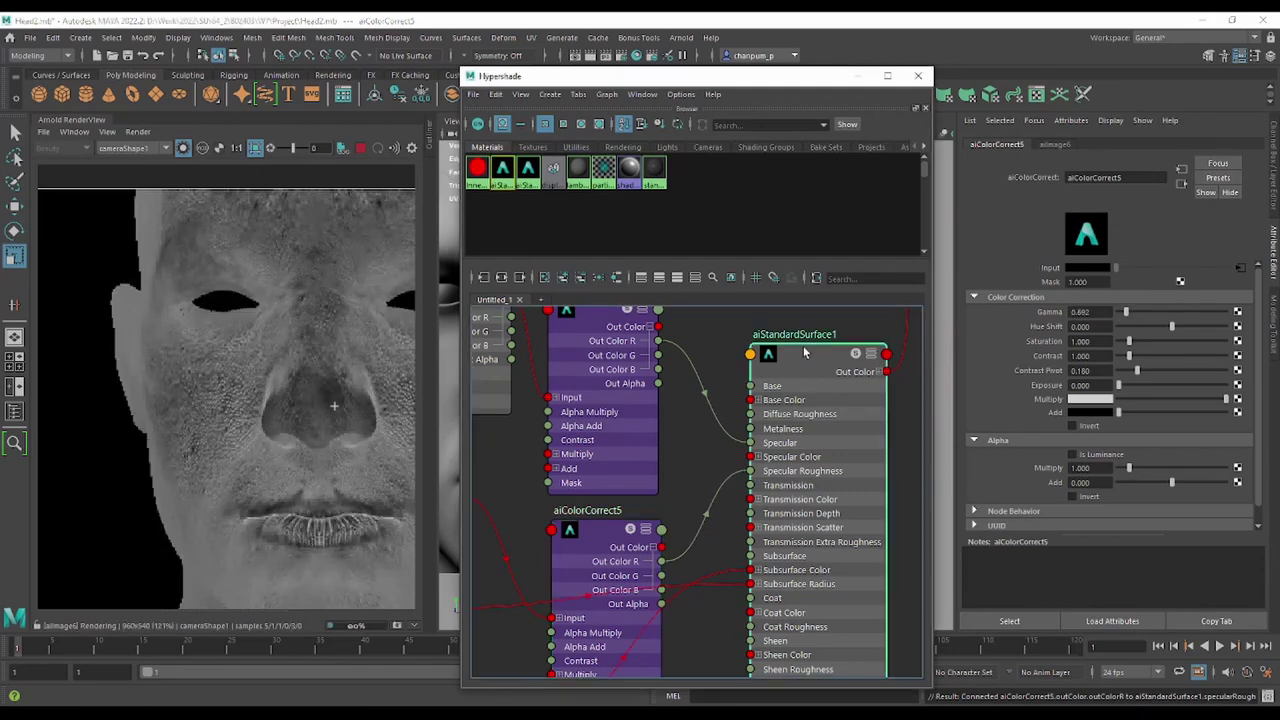
click(628, 537)
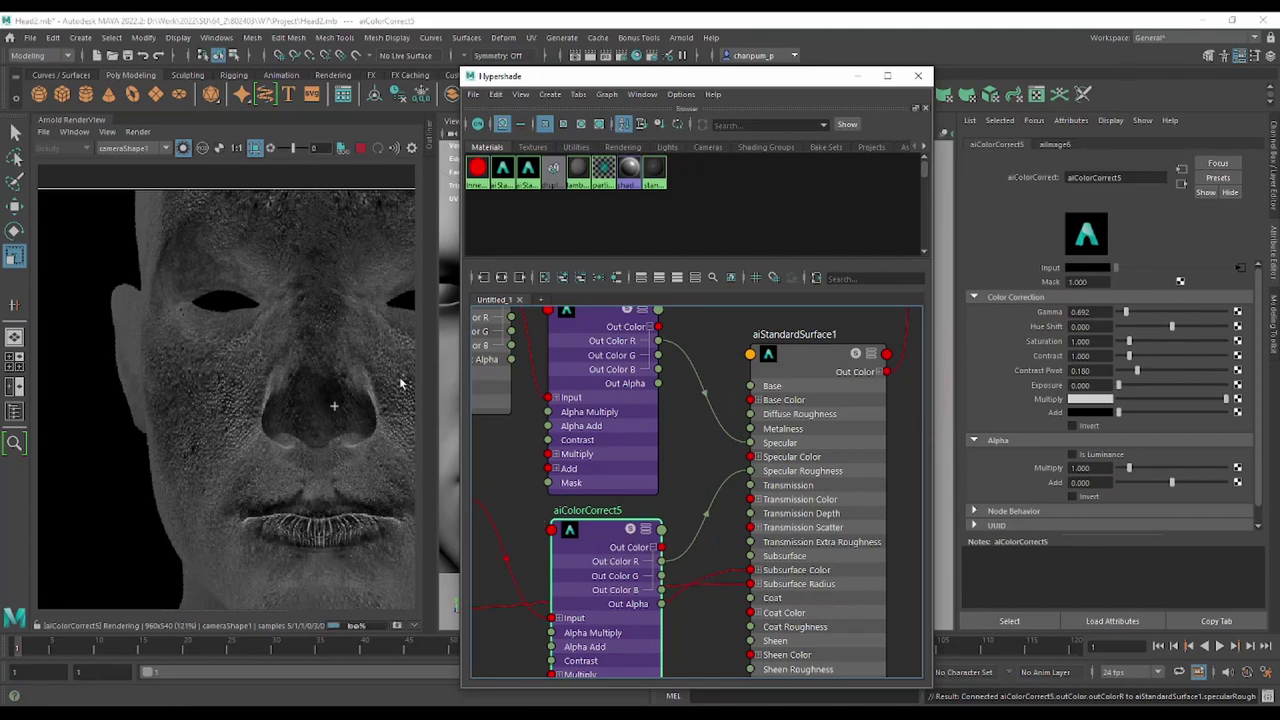
click(769, 369)
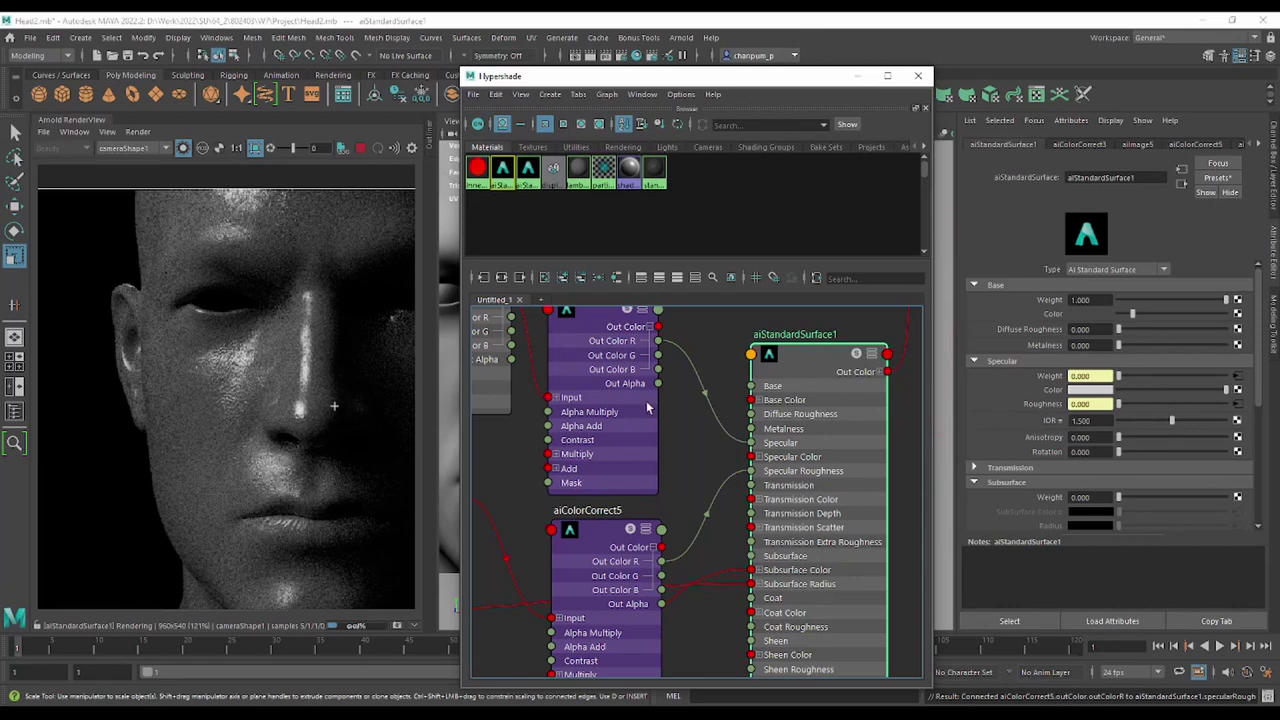
Zoom and pan RenderView onto the face and inspect the aiColorCorrect5 roughness map.
scroll(268, 366, down, 3)
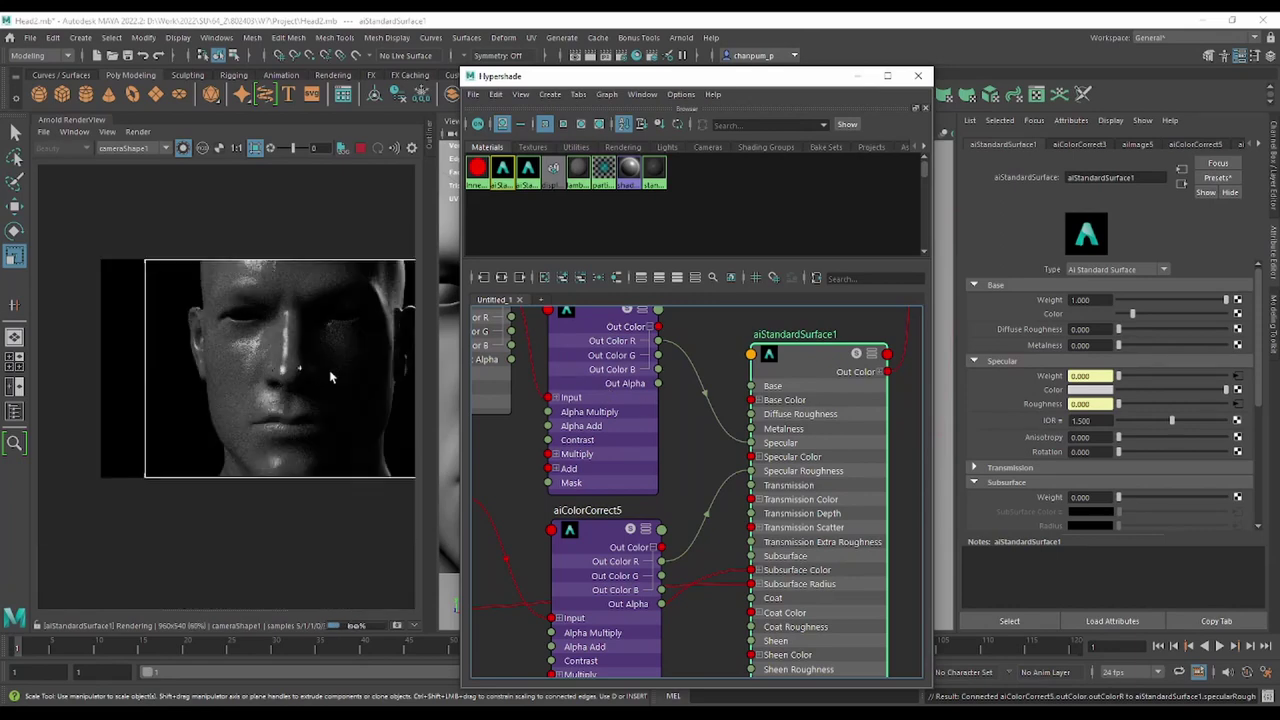
scroll(208, 380, up, 3)
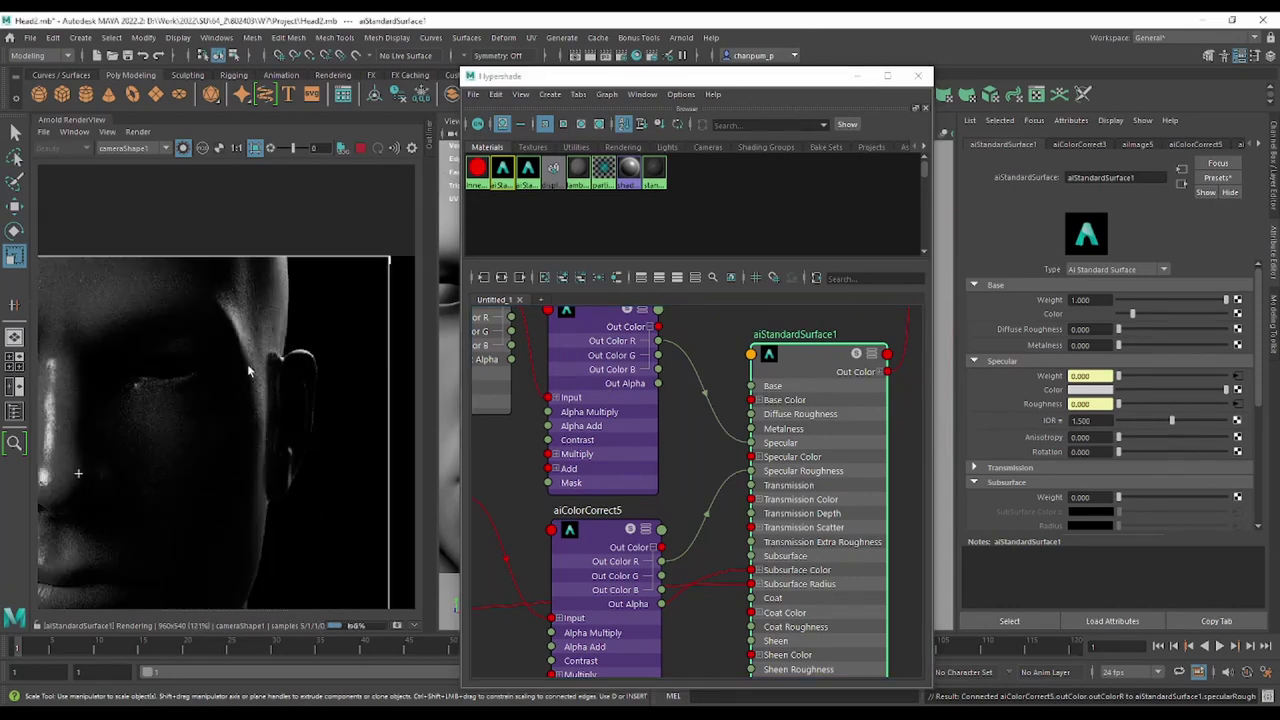
middle_drag(250, 372, 275, 251)
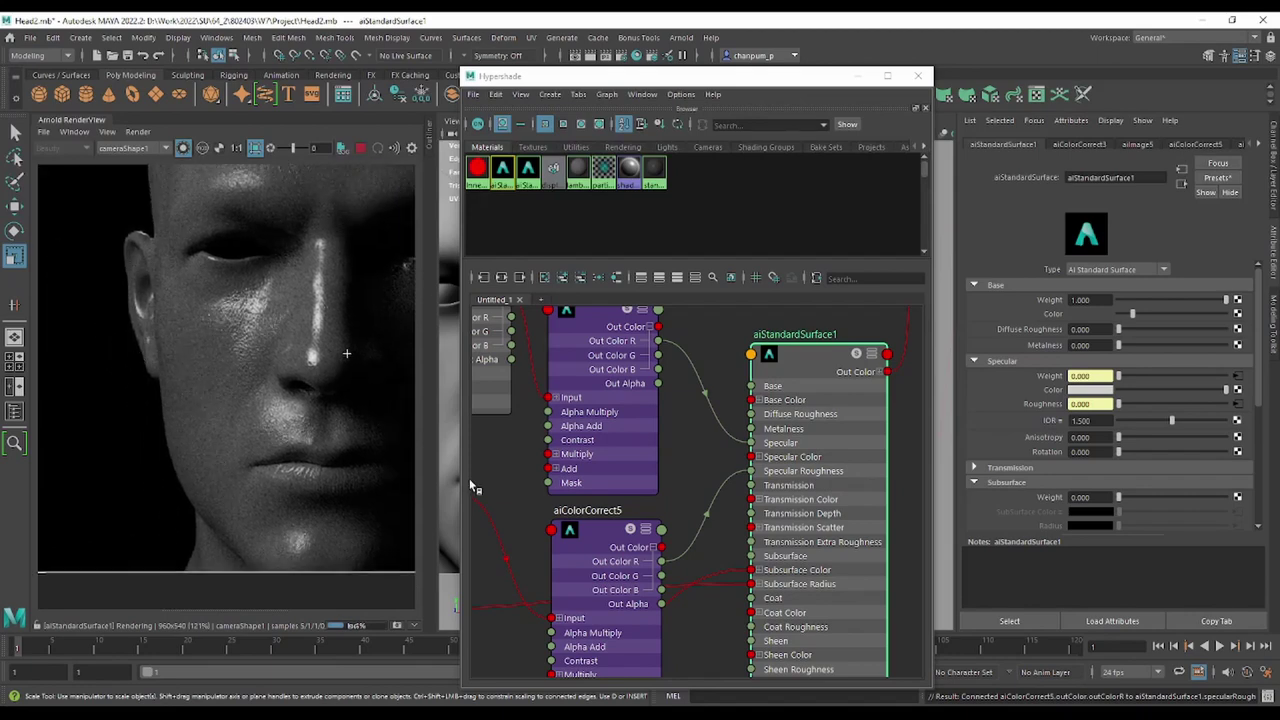
scroll(250, 445, up, 2)
scroll(262, 447, down, 3)
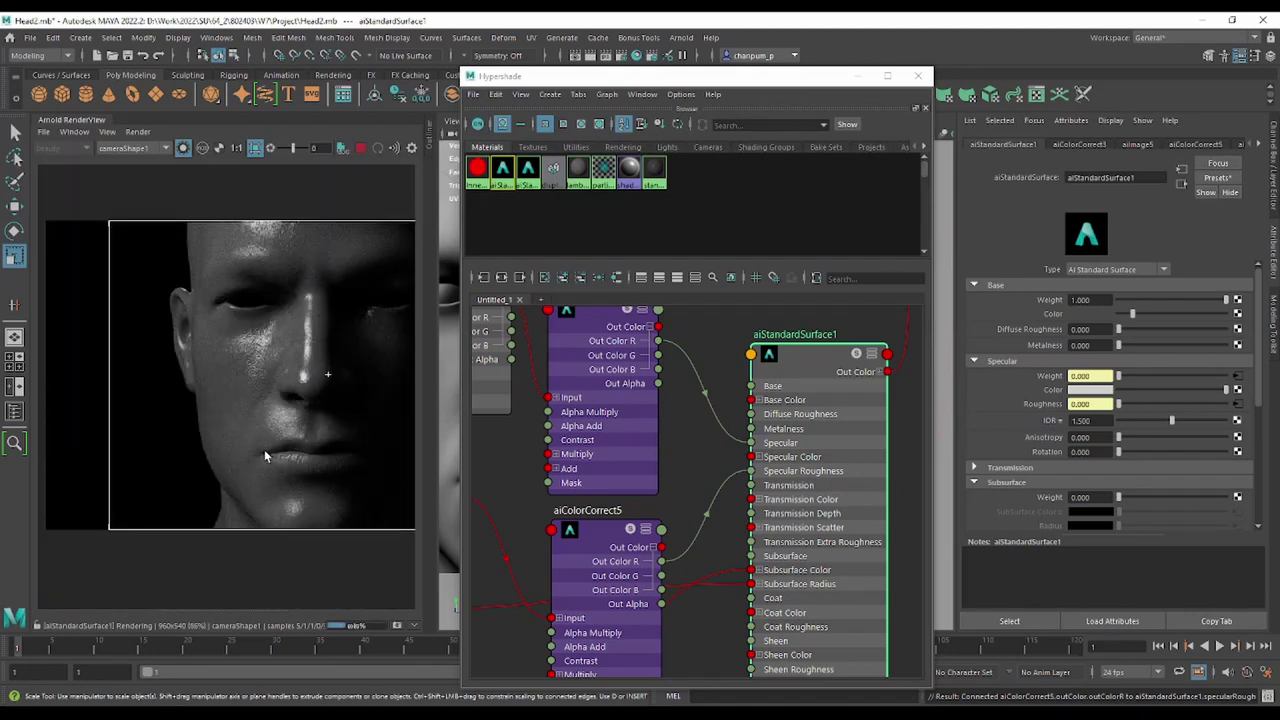
scroll(289, 540, up, 3)
mouse_move(289, 540)
middle_down()
mouse_move(311, 438)
mouse_move(286, 494)
mouse_move(291, 448)
middle_up()
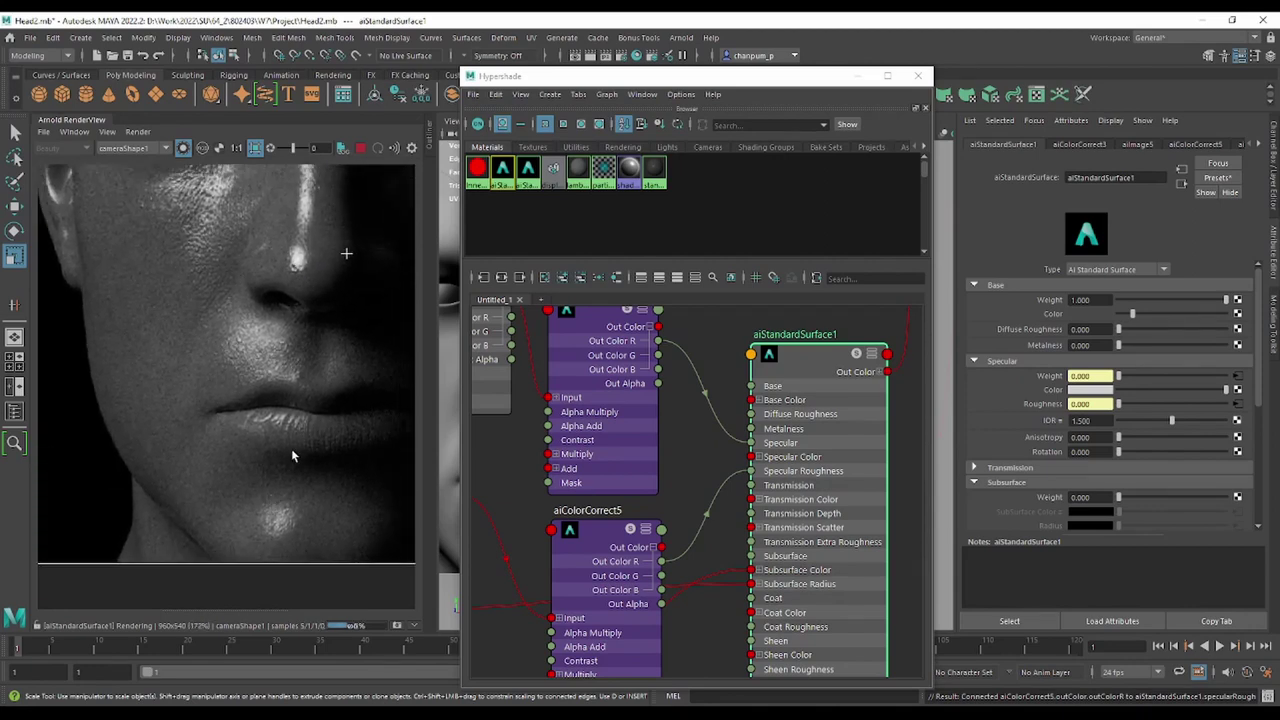
middle_drag(321, 360, 244, 245)
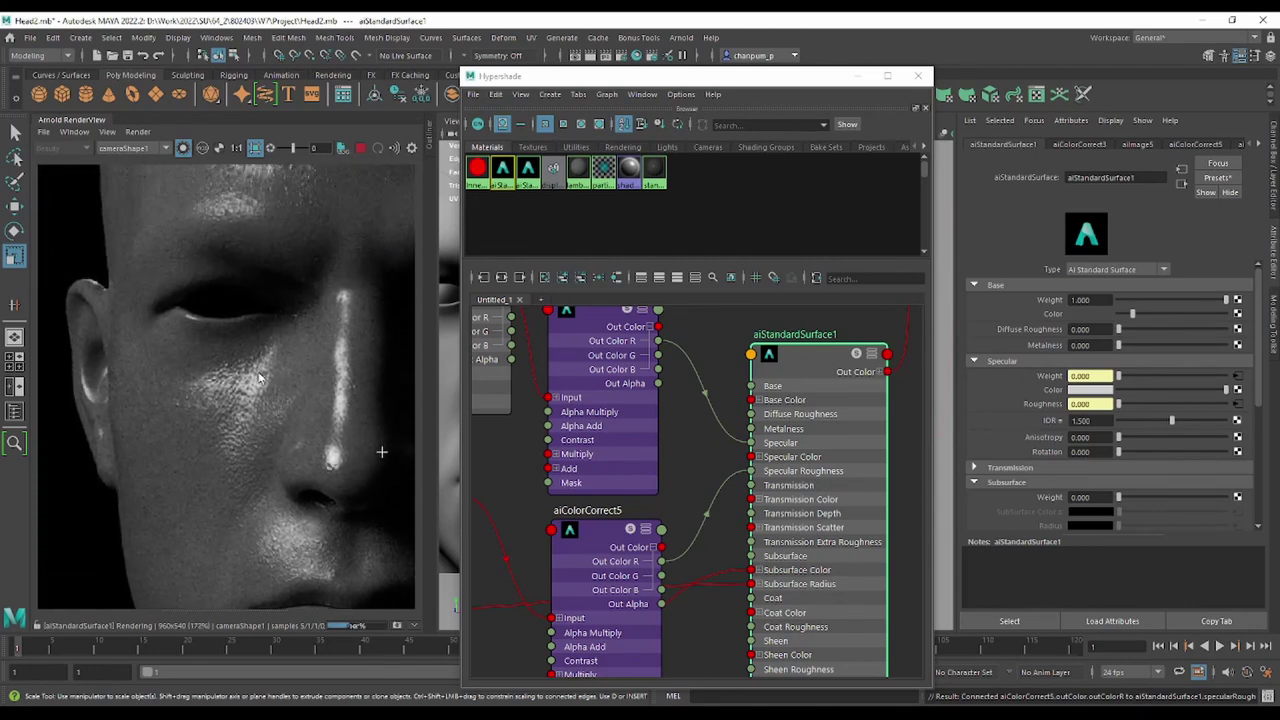
click(598, 527)
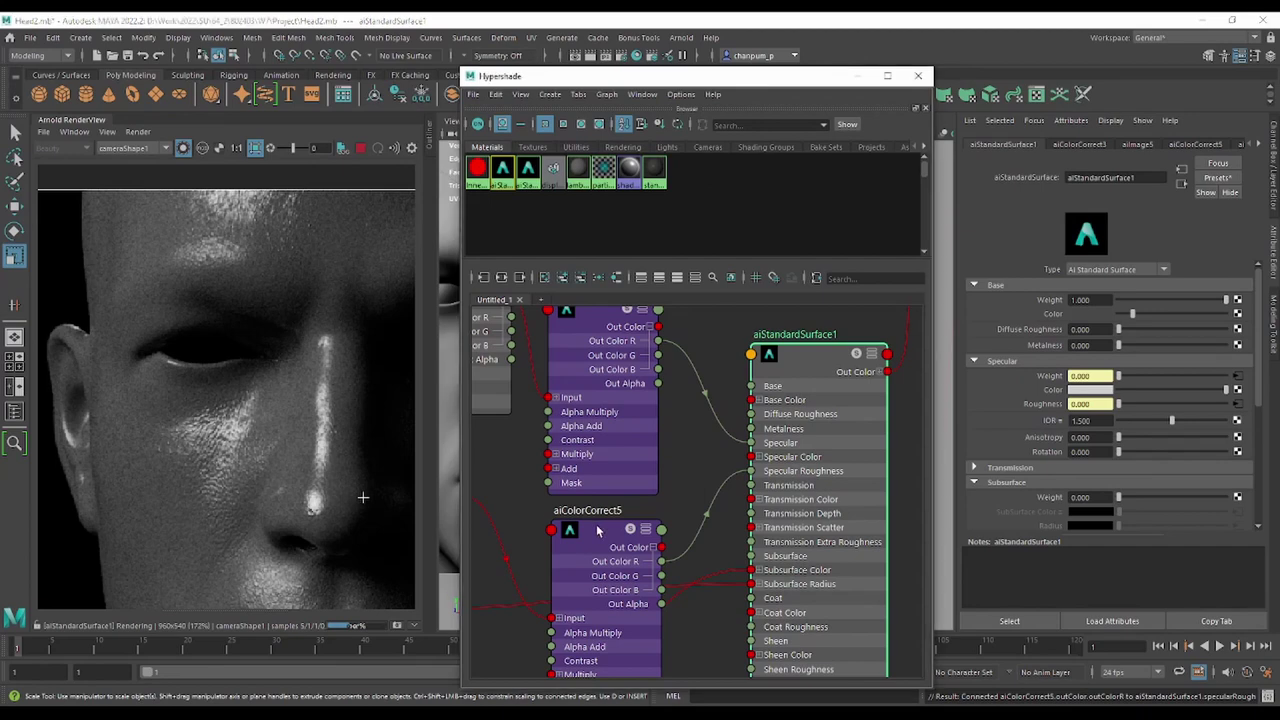
scroll(316, 416, down, 2)
scroll(316, 416, up, 1)
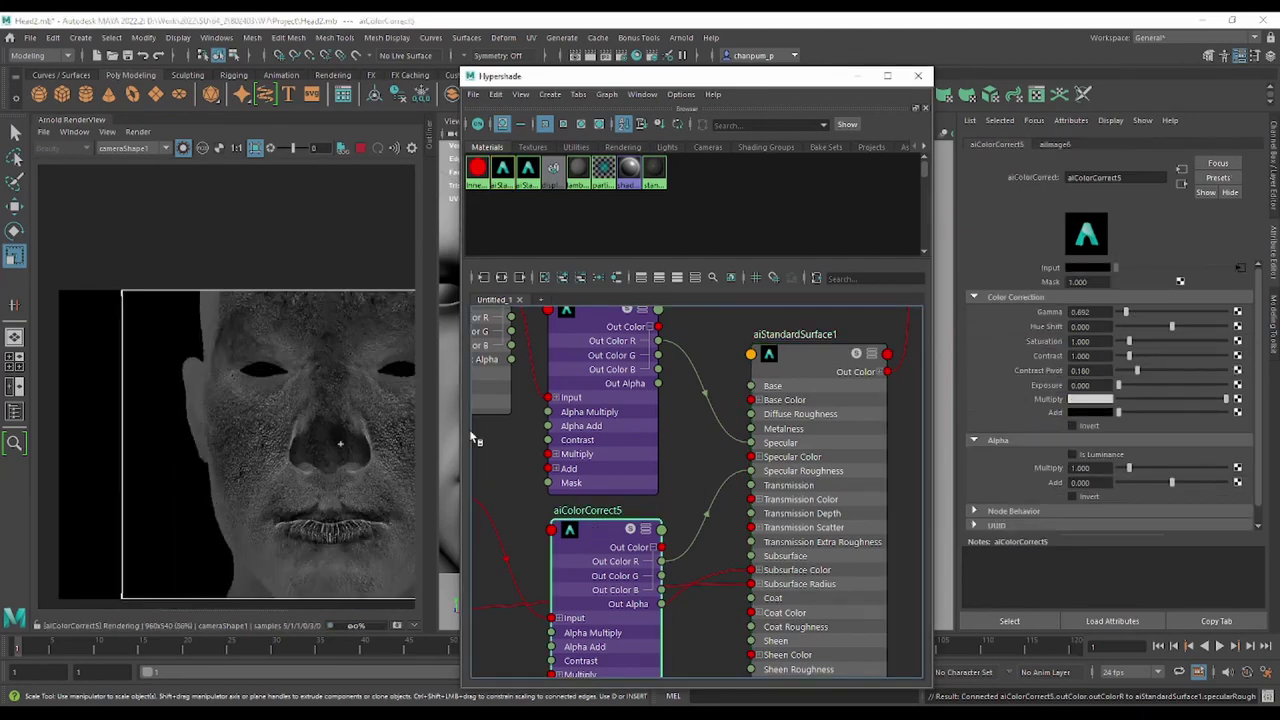
Lower aiColorCorrect4 to Gamma 1.447 and Contrast 2.013, then re-render the full shader.
click(588, 330)
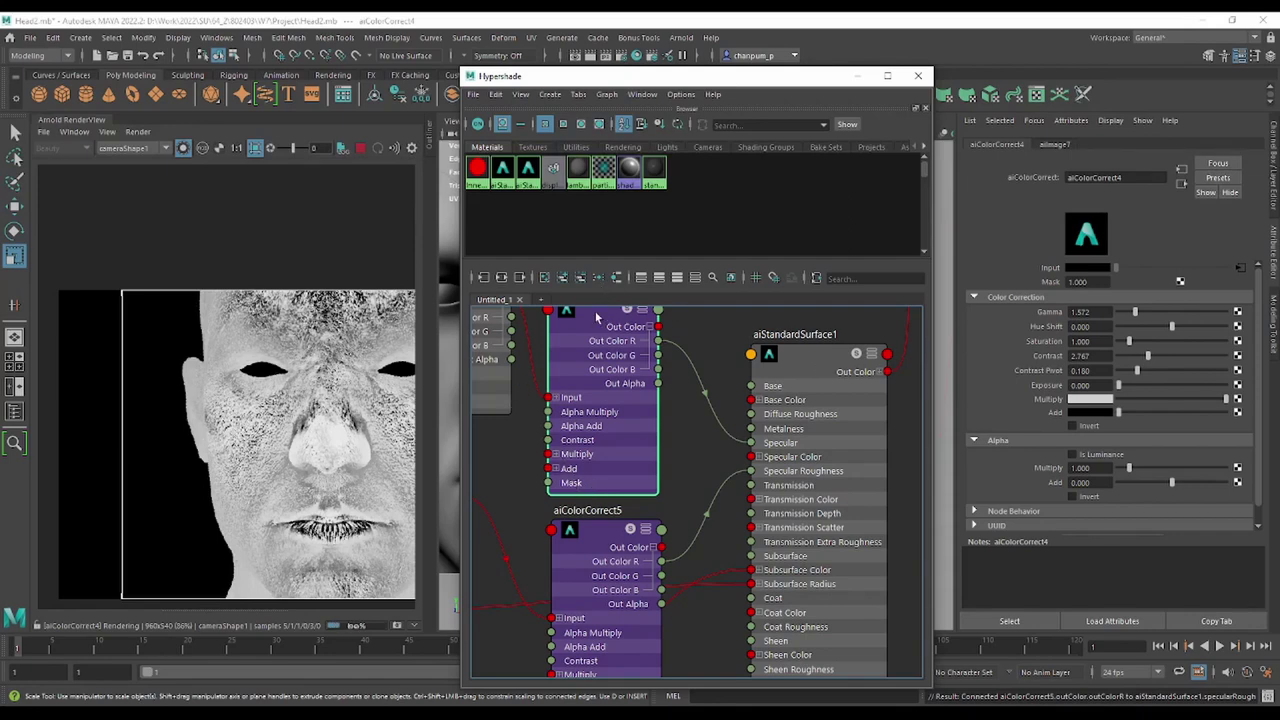
drag(1134, 316, 1140, 357)
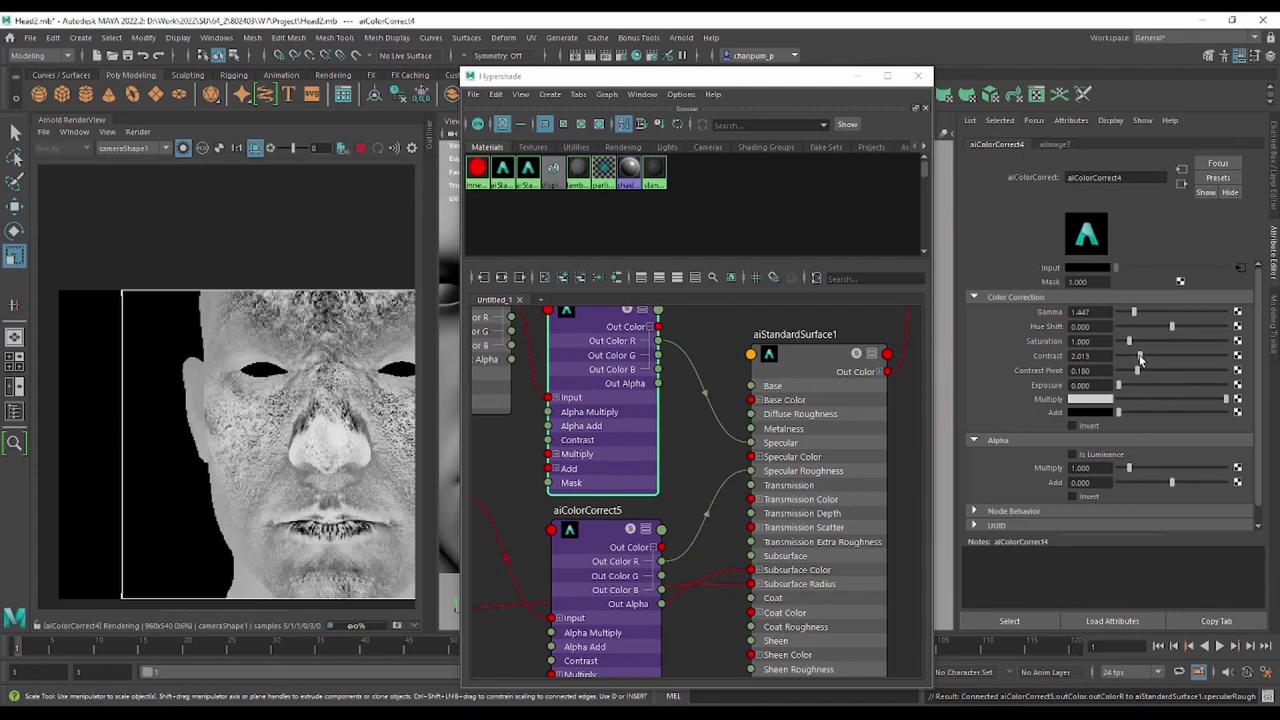
click(790, 360)
alt+drag(372, 380, 275, 437)
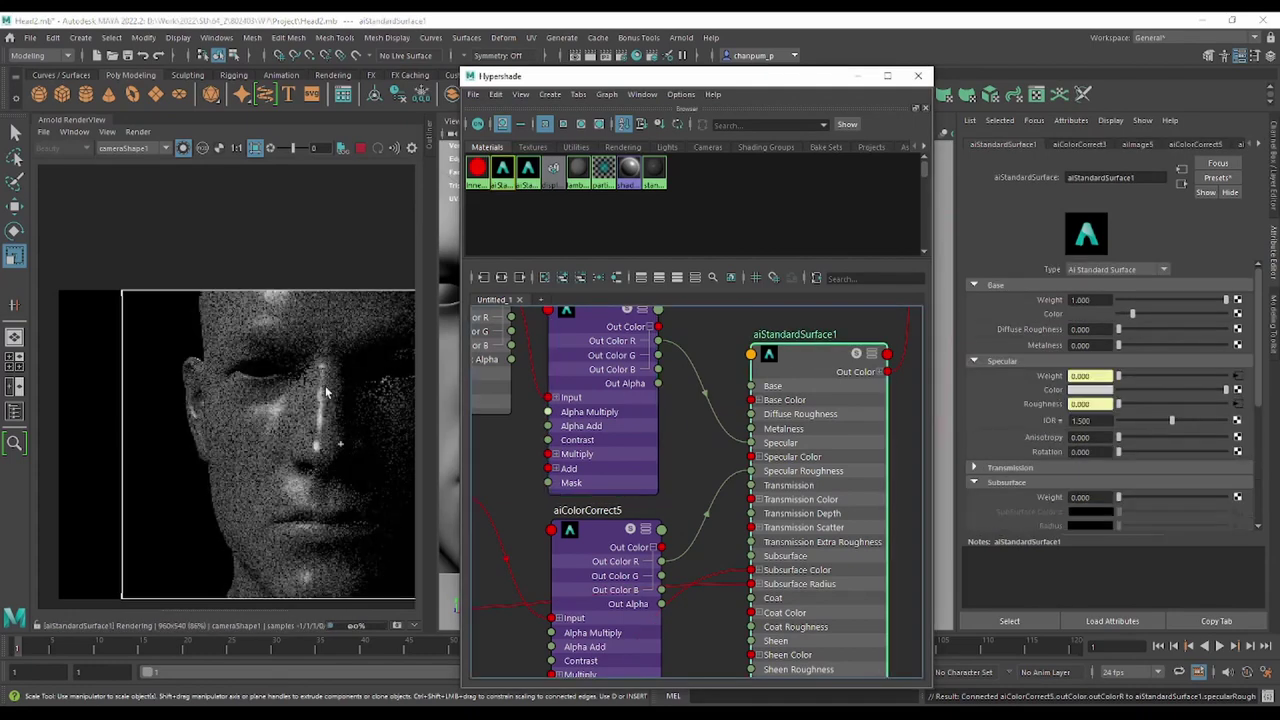
scroll(277, 438, down, 2)
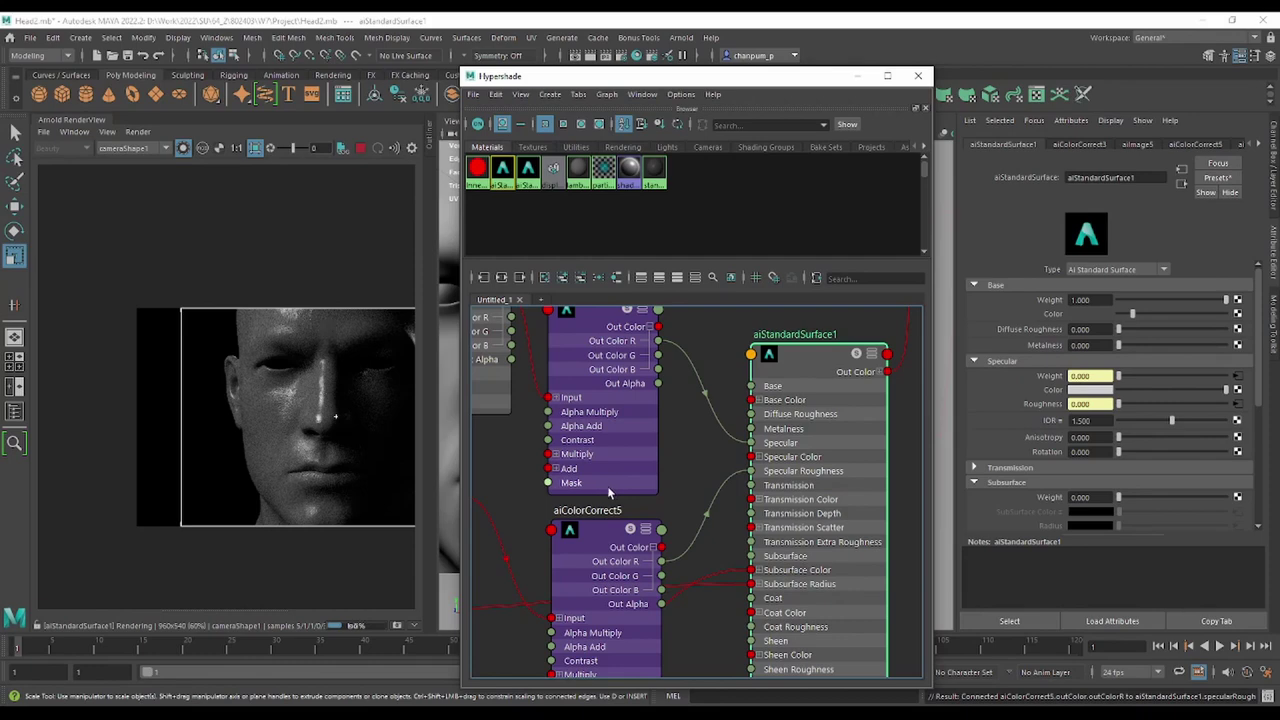
Set aiStandardSurface1's Specular IOR to 1.38 and zoom in on the re-rendered head.
click(1095, 420)
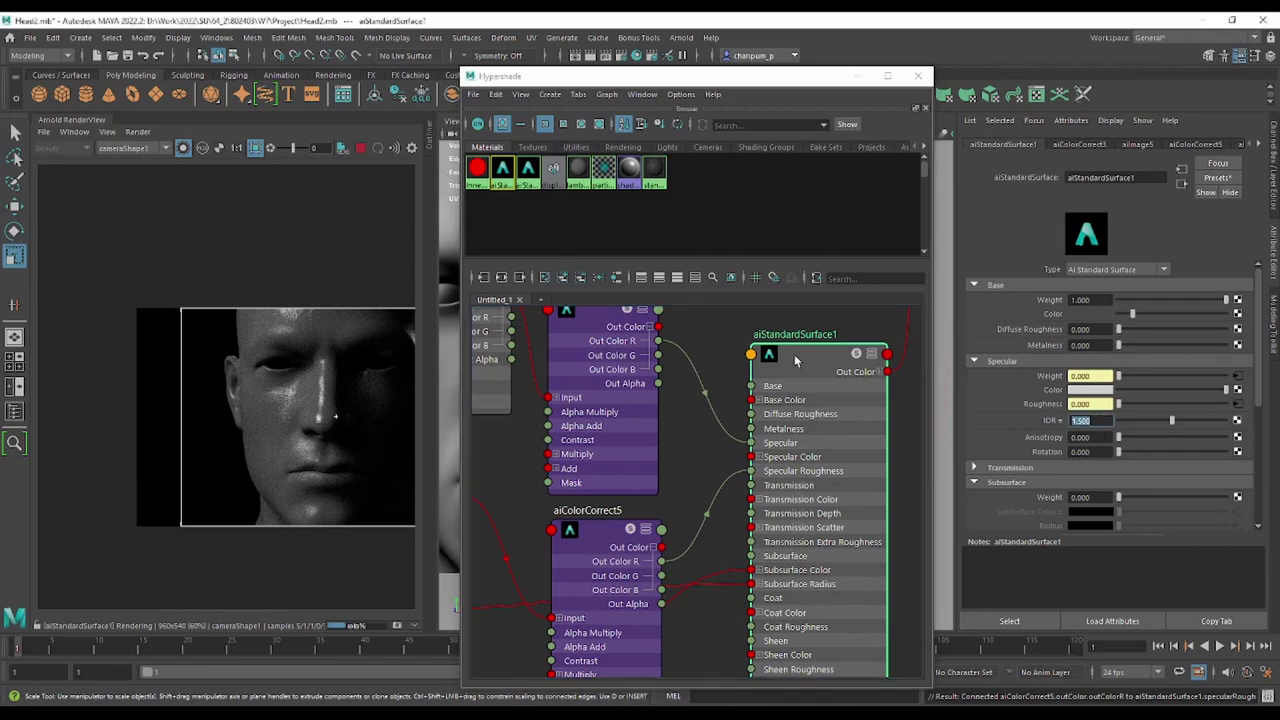
text(1.38)
key(Return)
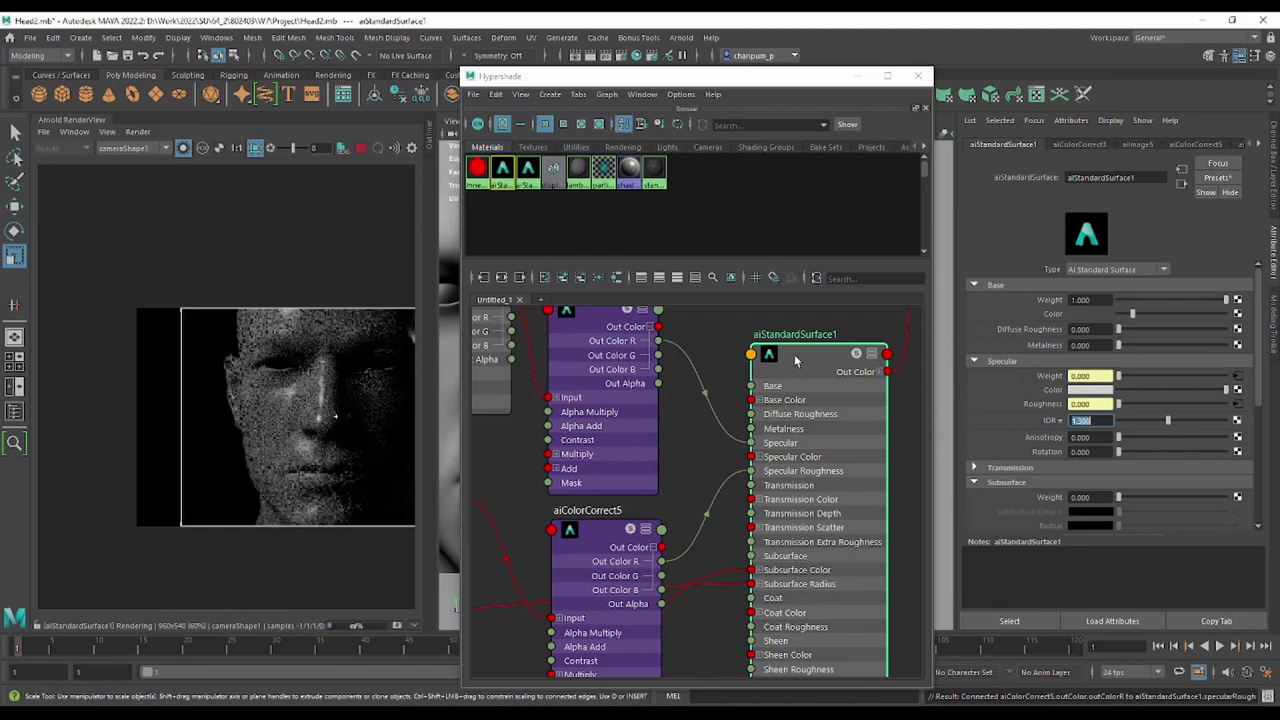
scroll(291, 443, up, 5)
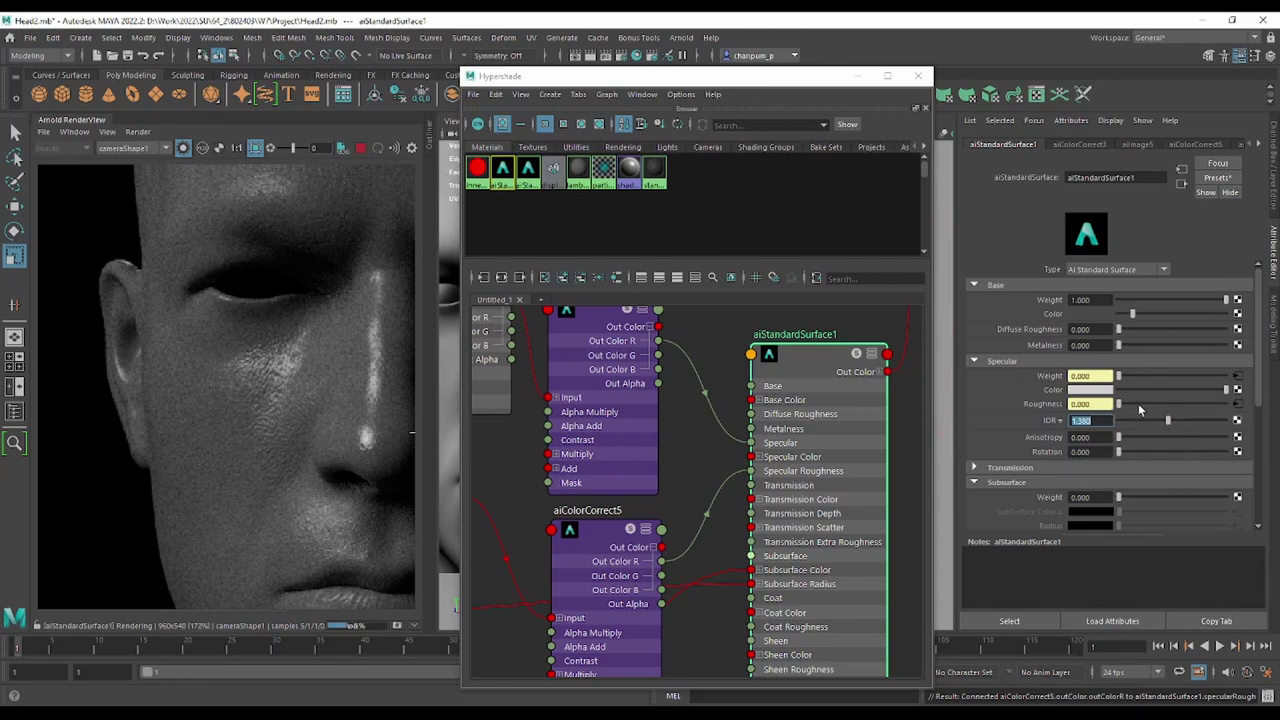
scroll(1121, 419, down, 2)
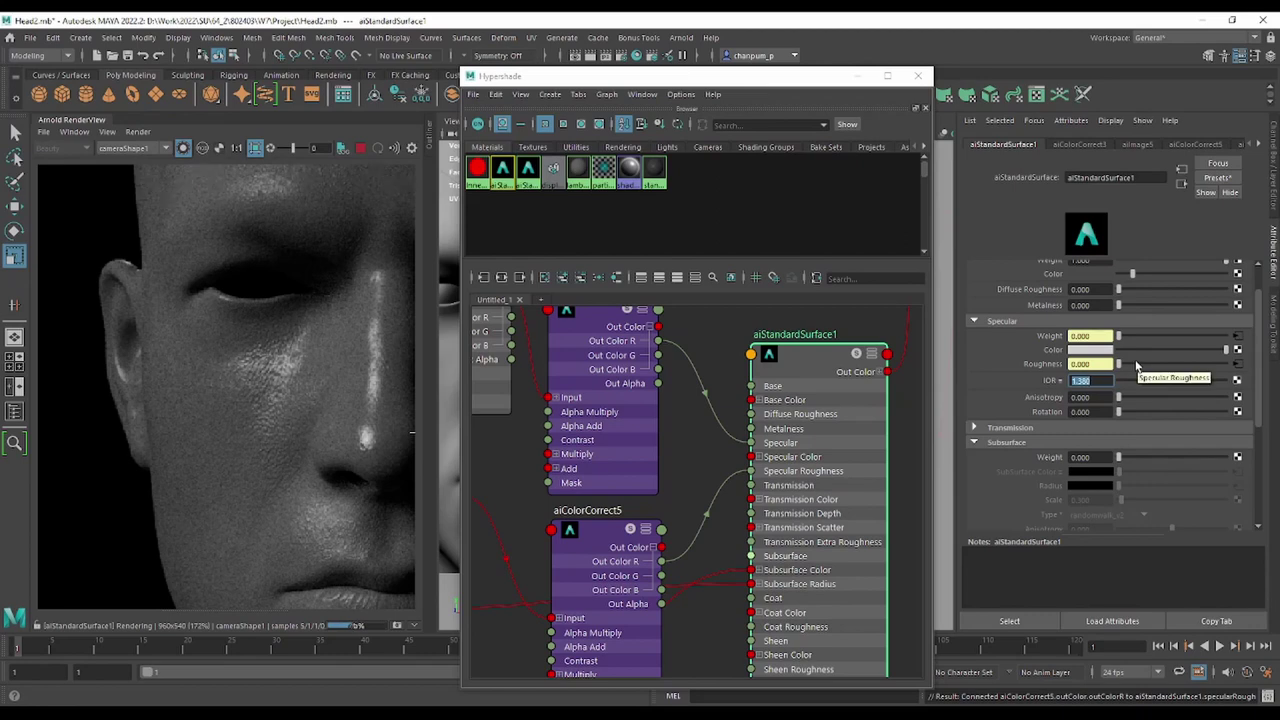
Compare the aiColorCorrect5 roughness map output with the full shader render.
click(594, 538)
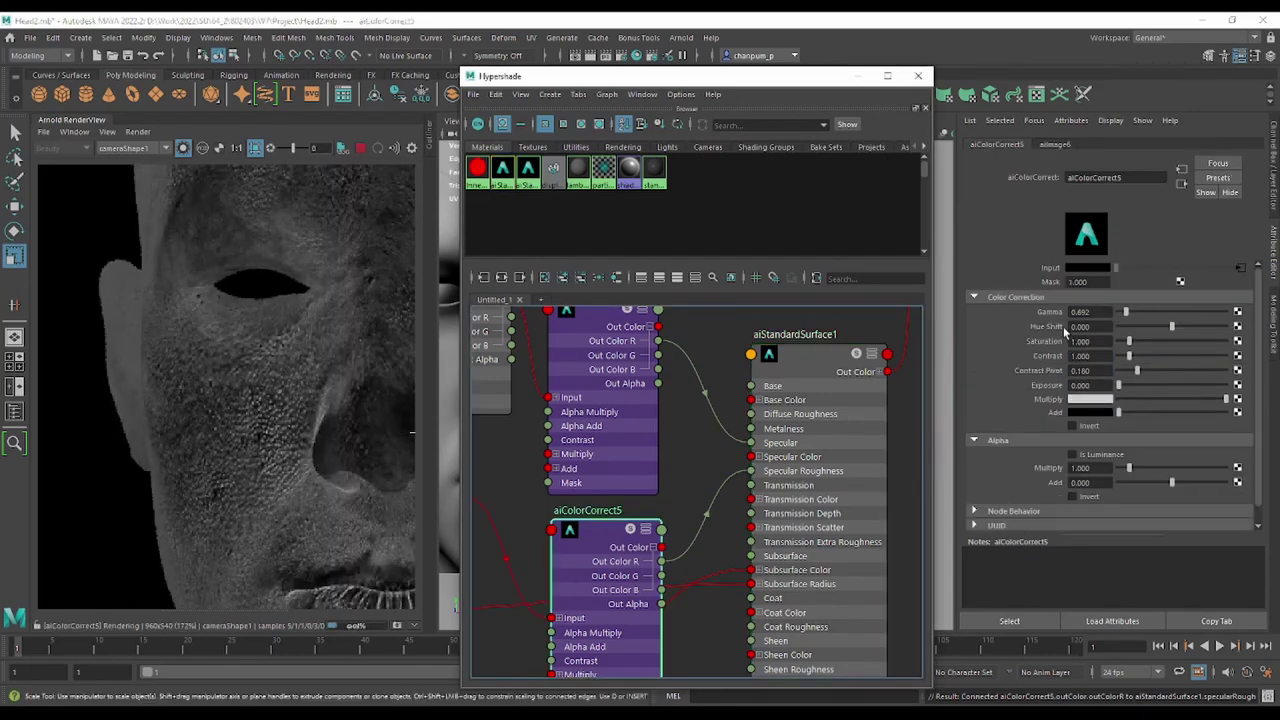
click(800, 356)
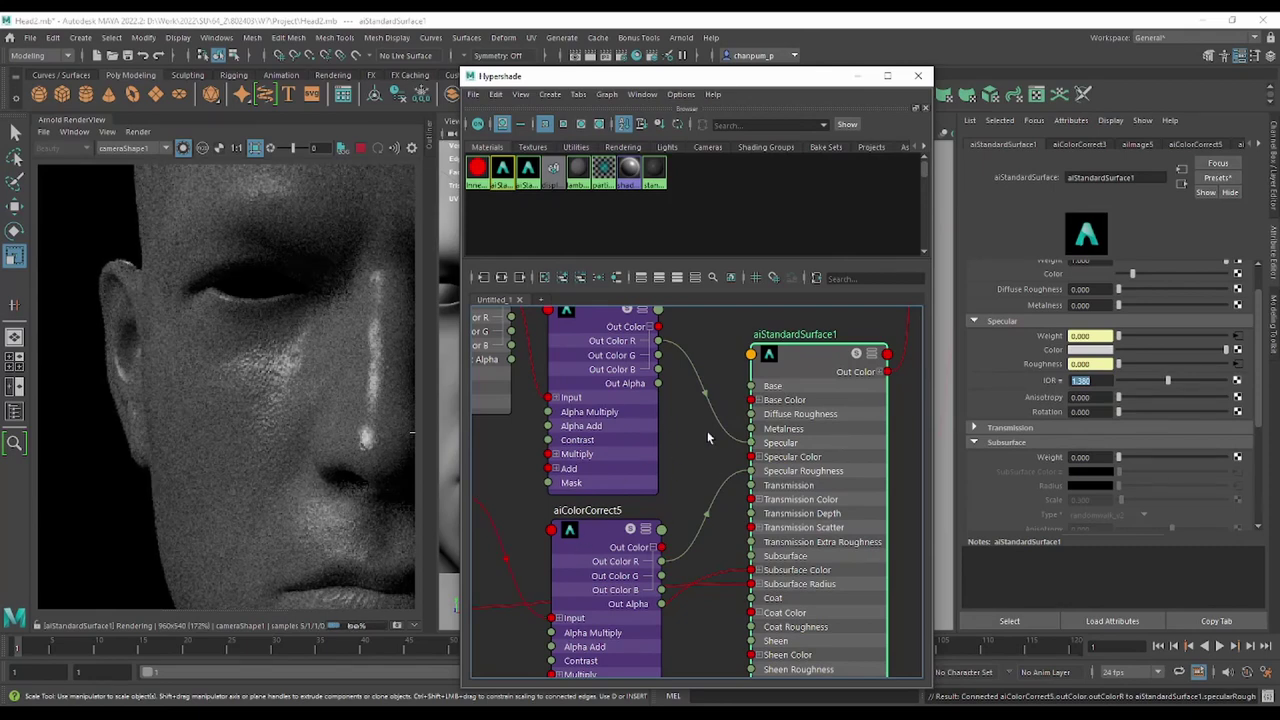
scroll(722, 425, down, 3)
scroll(766, 400, up, 3)
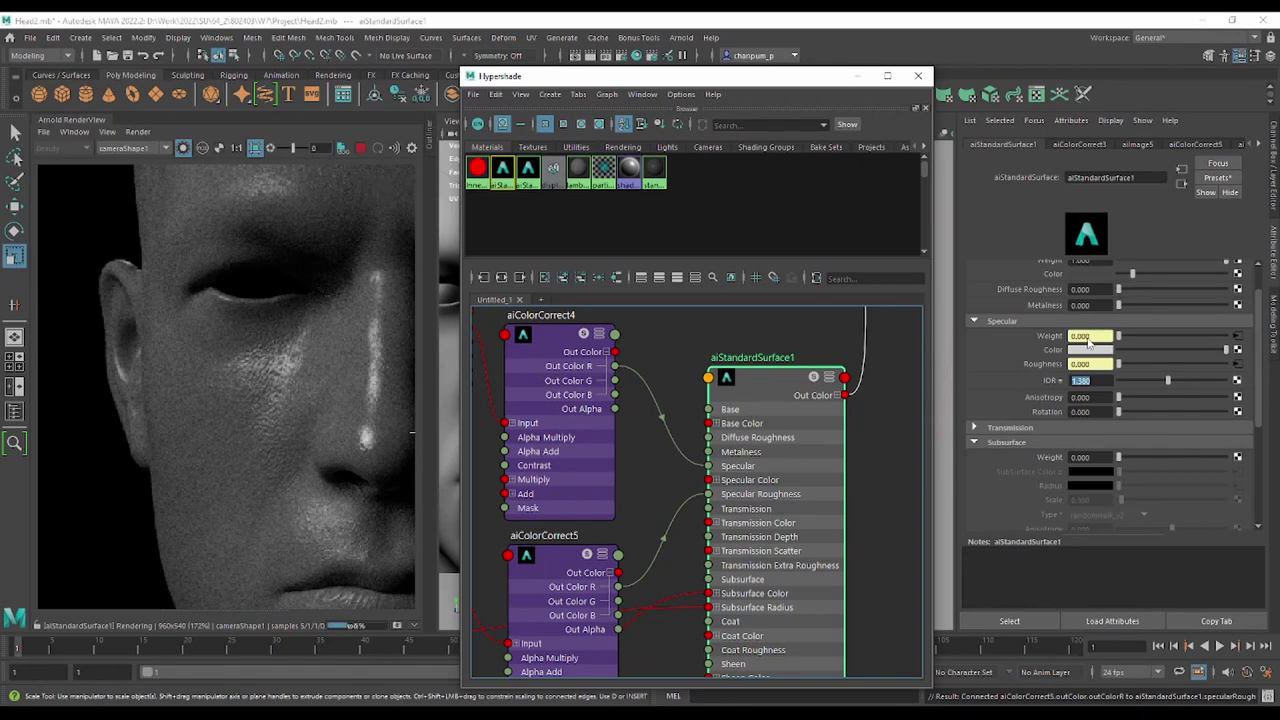
Reduce aiColorCorrect4's Contrast to 1.195 and re-render the full shader.
click(569, 352)
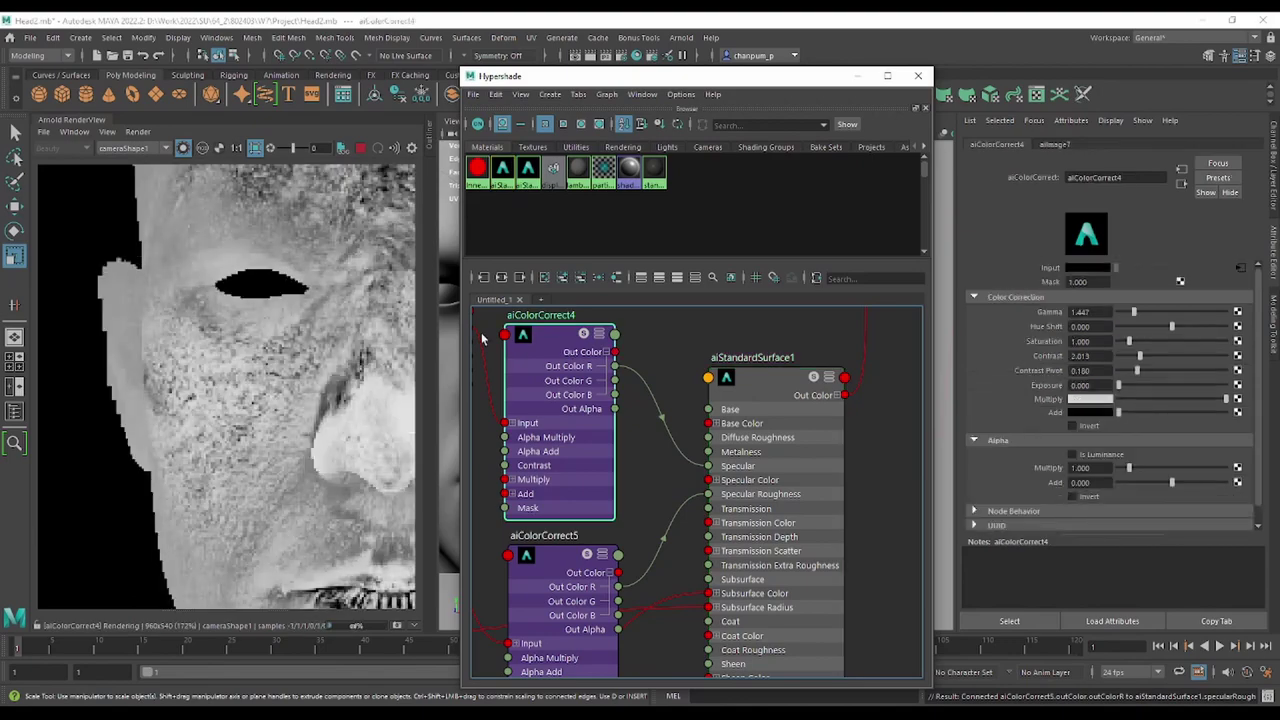
scroll(309, 402, down, 3)
scroll(309, 402, up, 1)
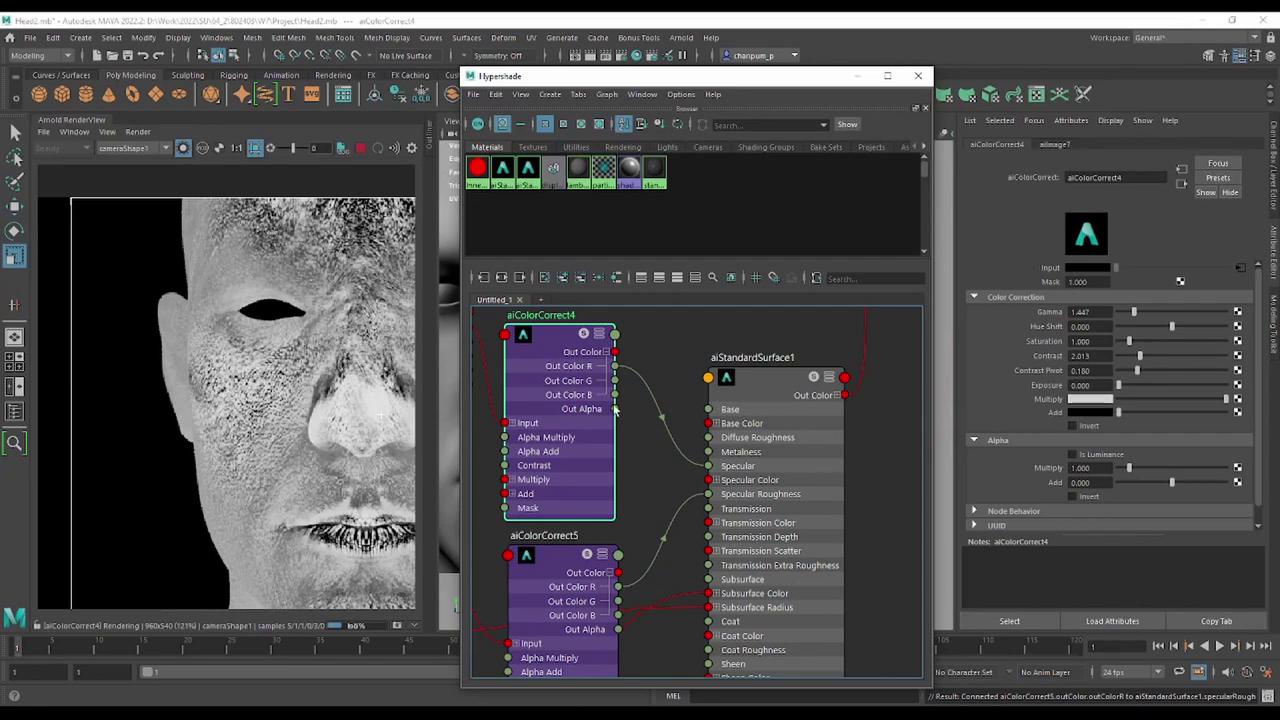
scroll(336, 338, down, 1)
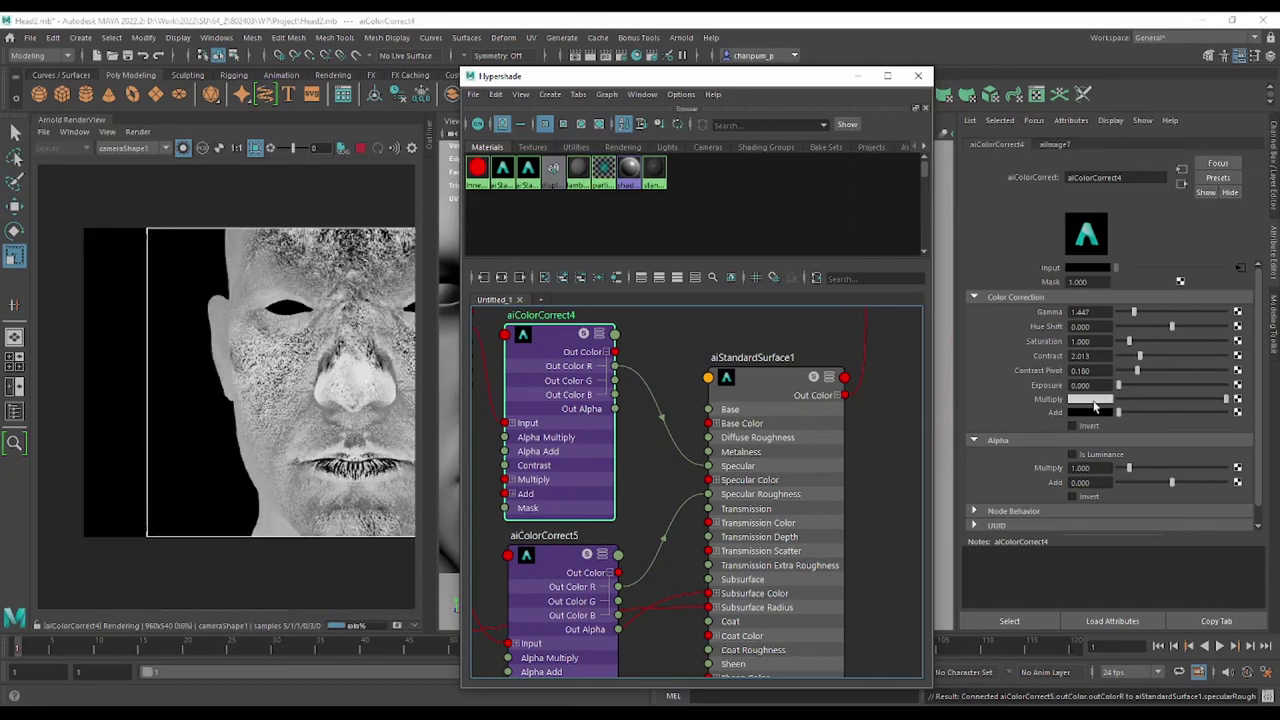
drag(1139, 357, 1136, 366)
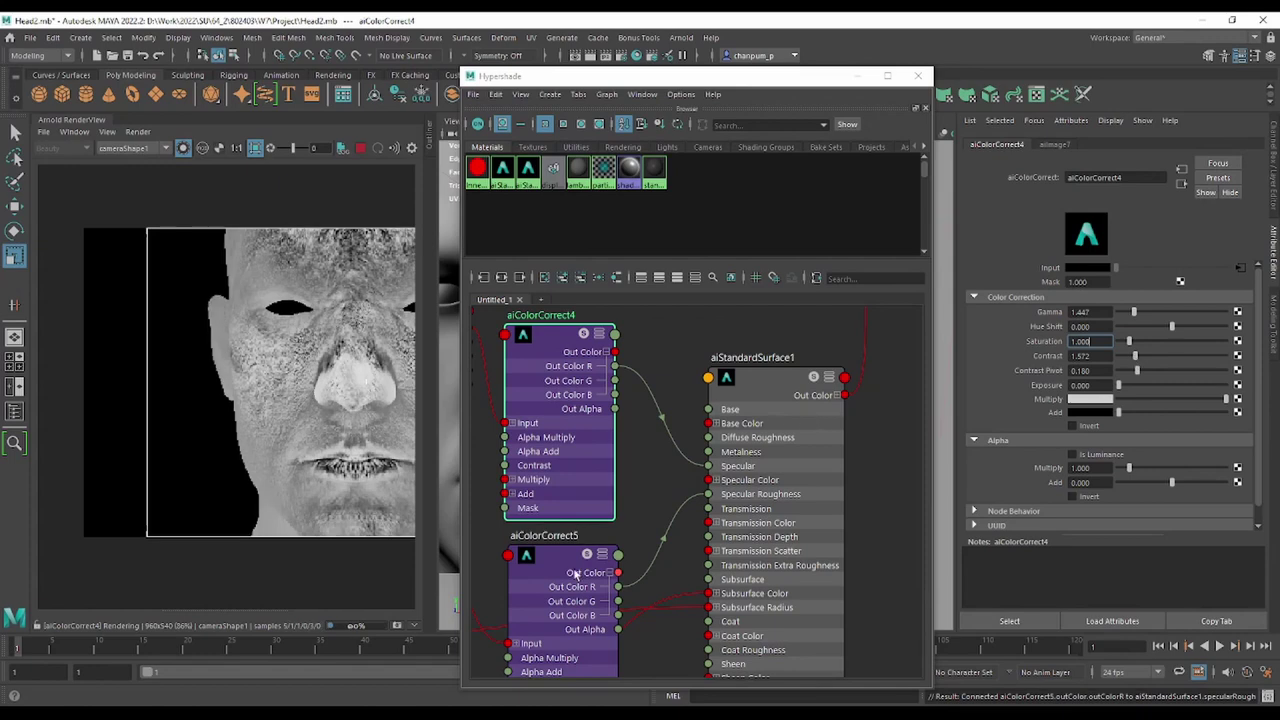
click(754, 387)
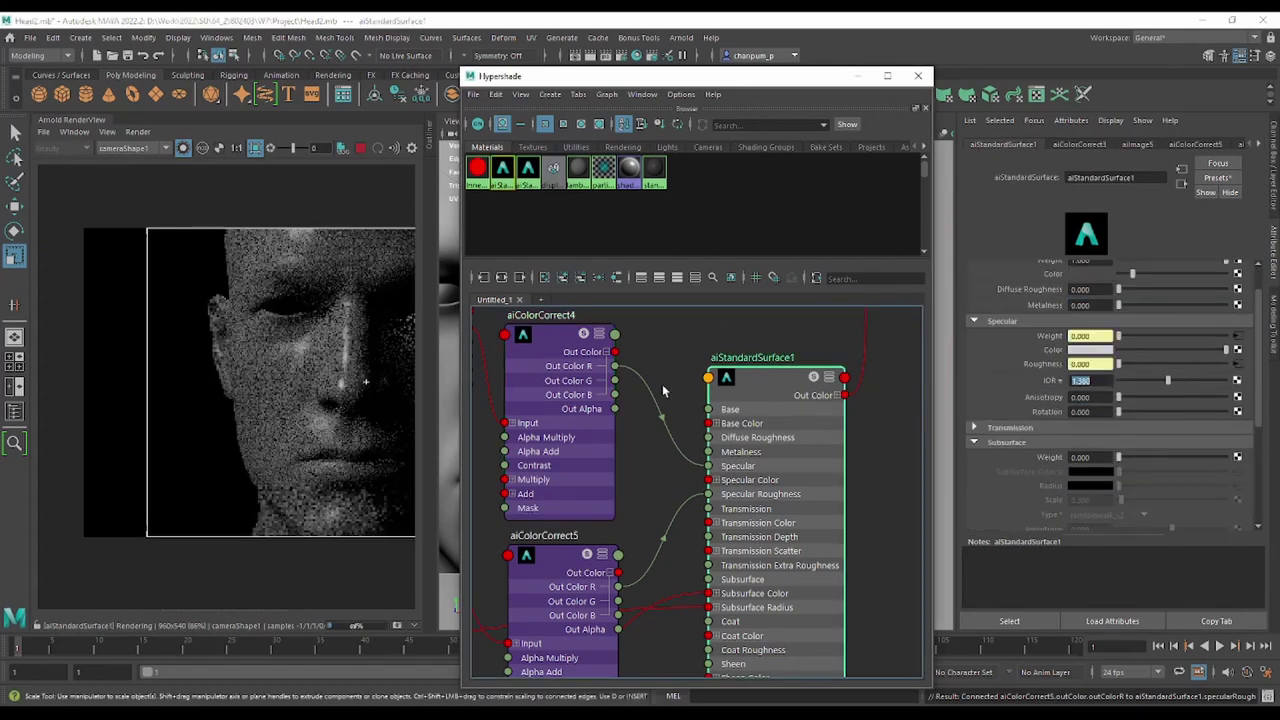
scroll(375, 321, up, 1)
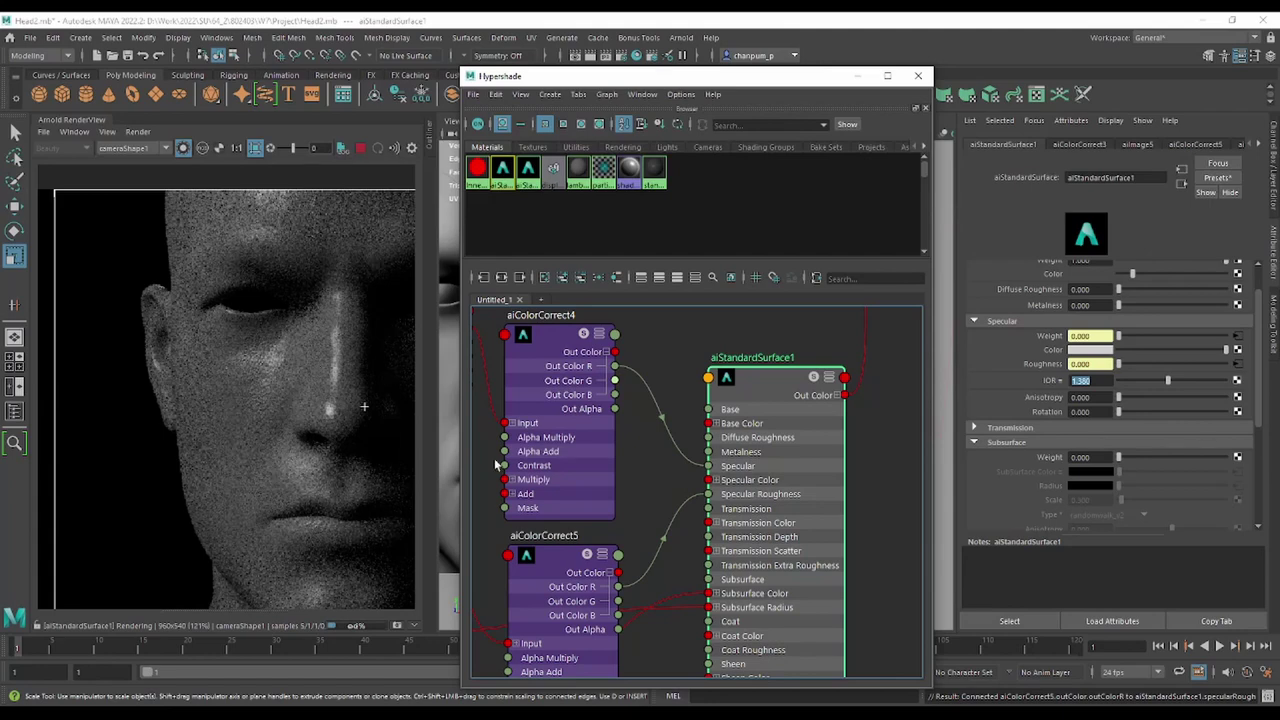
Set aiColorCorrect4's Contrast and Gamma both to 1.572.
click(557, 340)
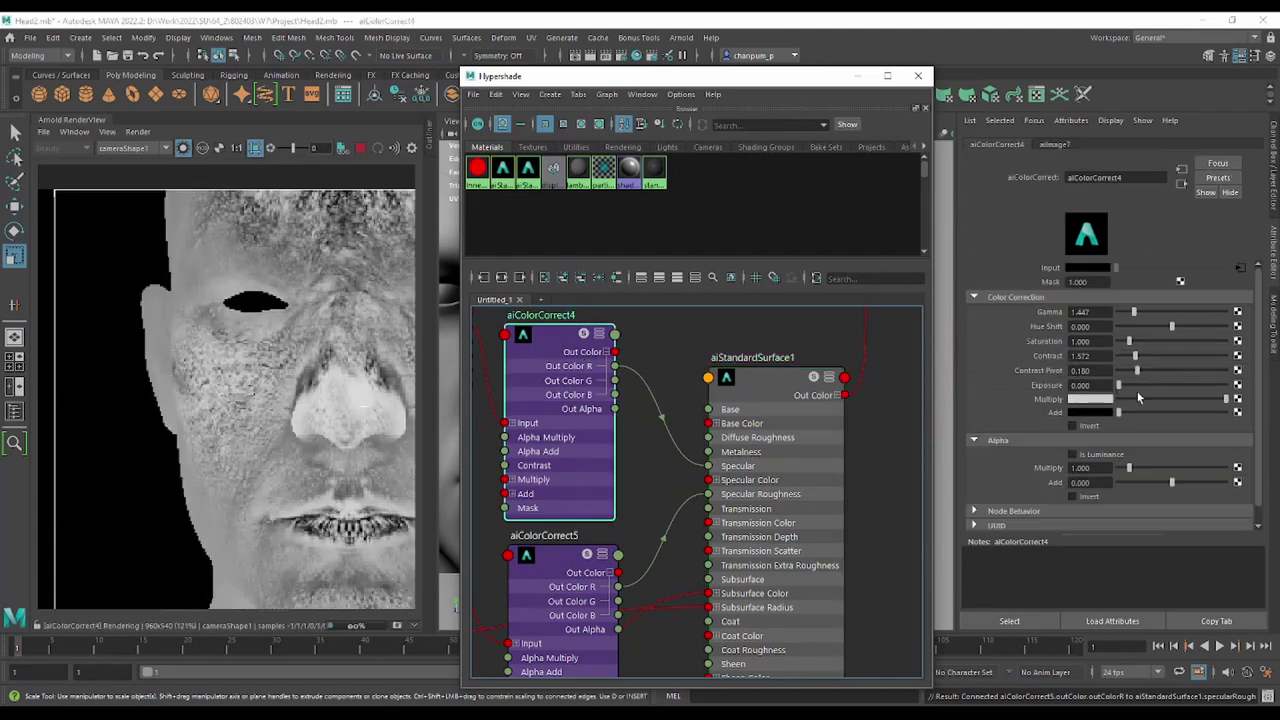
drag(1129, 356, 1136, 362)
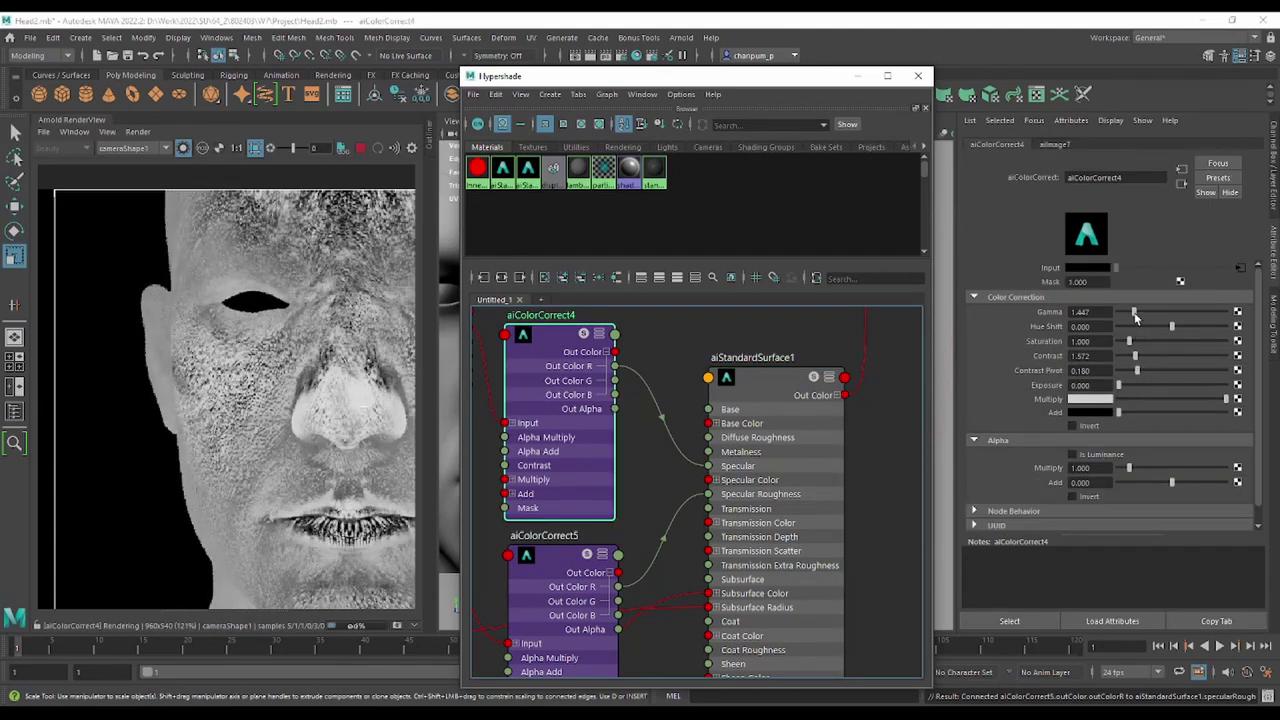
drag(1135, 318, 1138, 318)
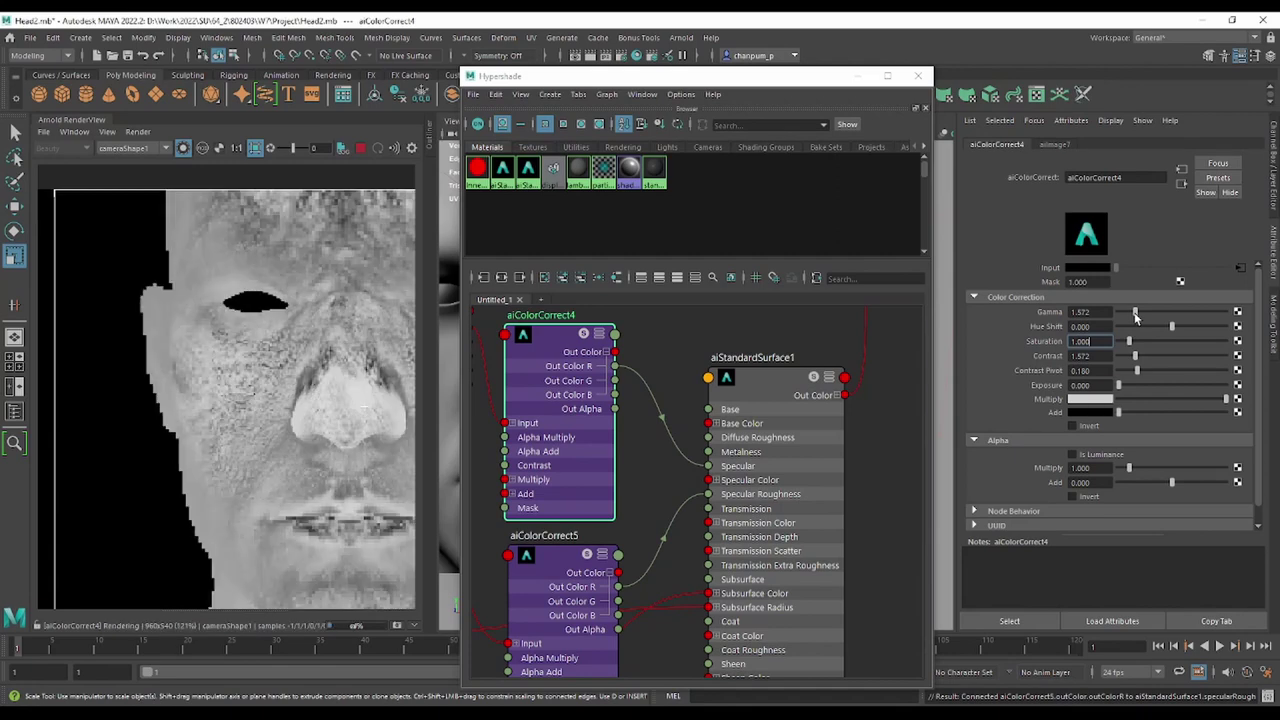
click(558, 578)
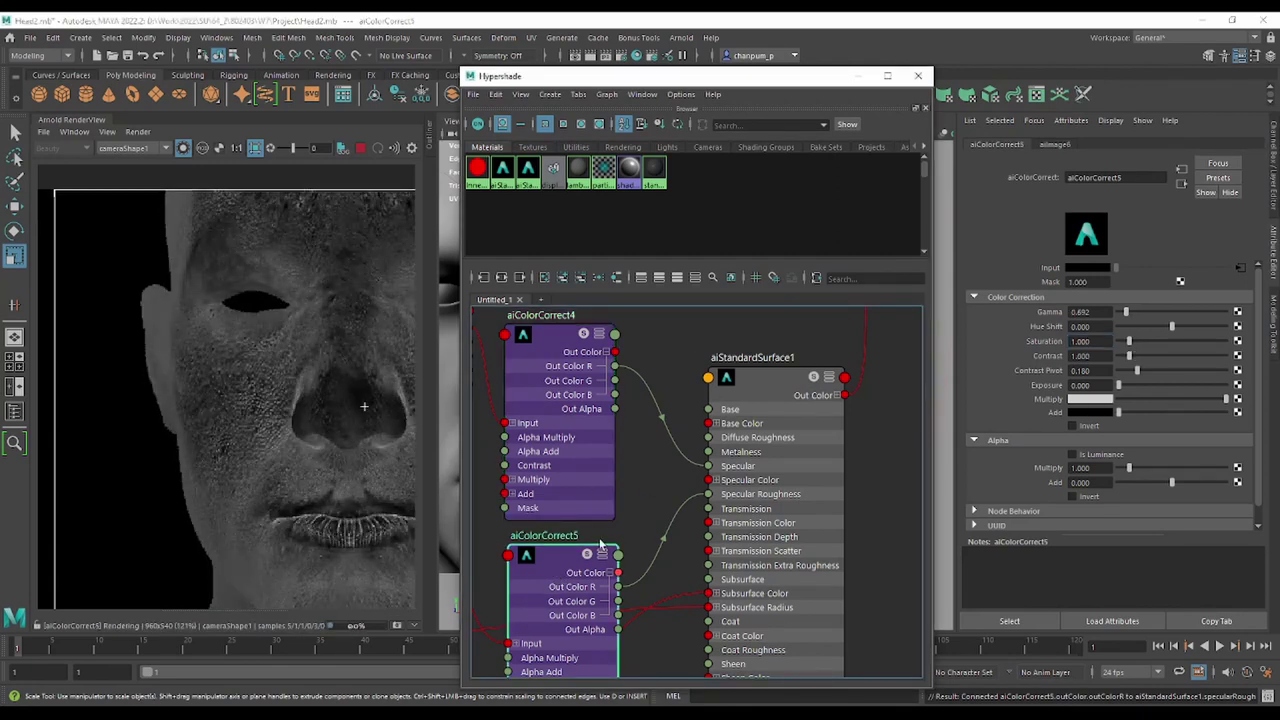
Retune aiColorCorrect5 to Gamma 1.761 and Contrast 0.977, then re-render the full shader.
alt+middle_drag(672, 494, 790, 377)
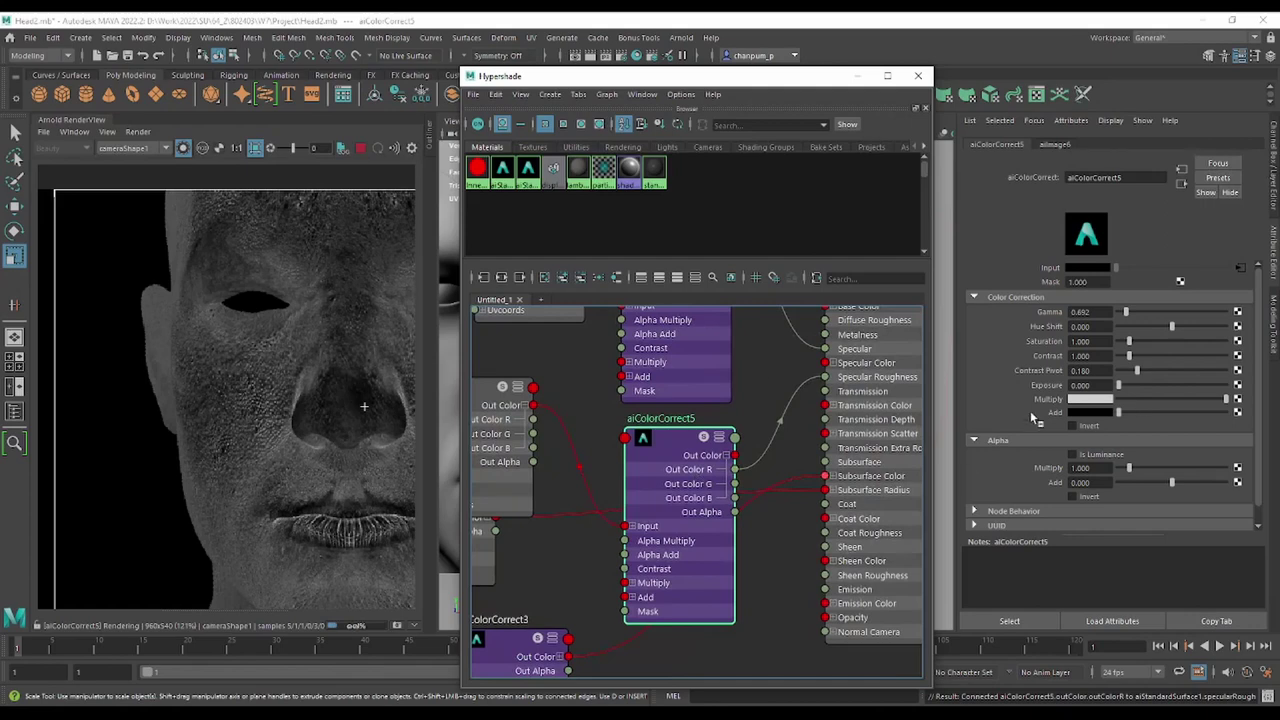
click(478, 420)
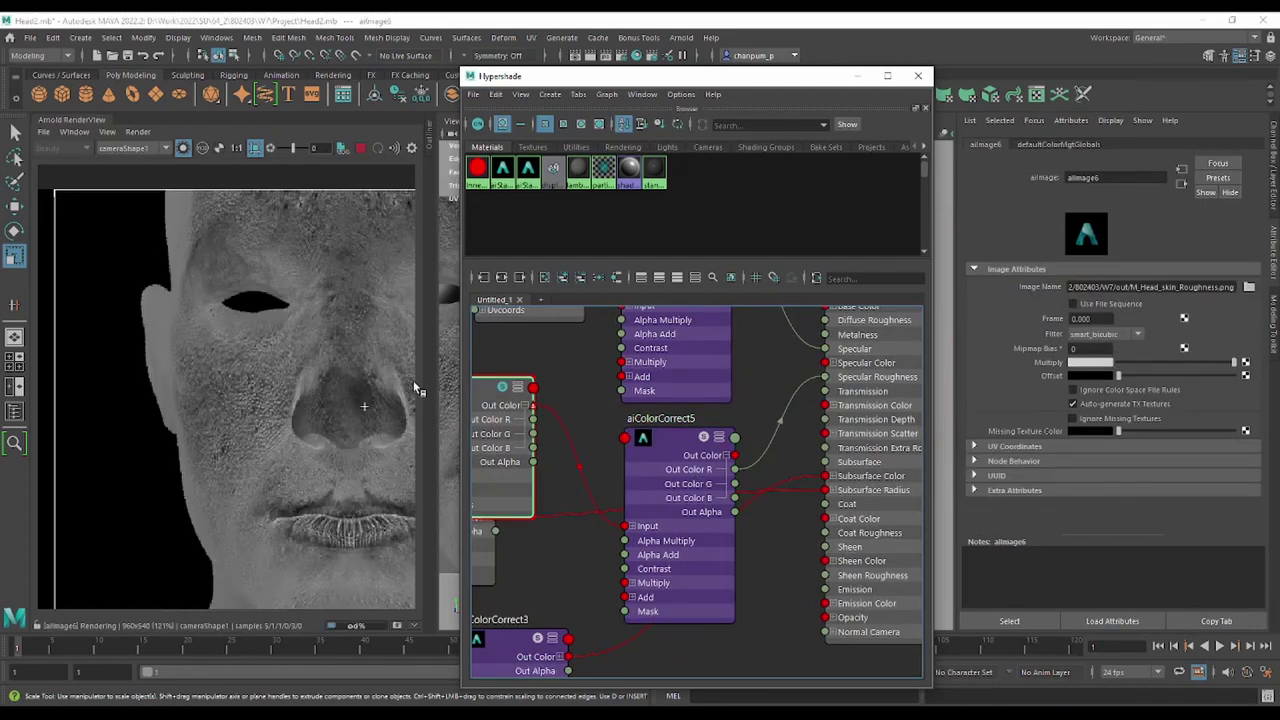
click(671, 449)
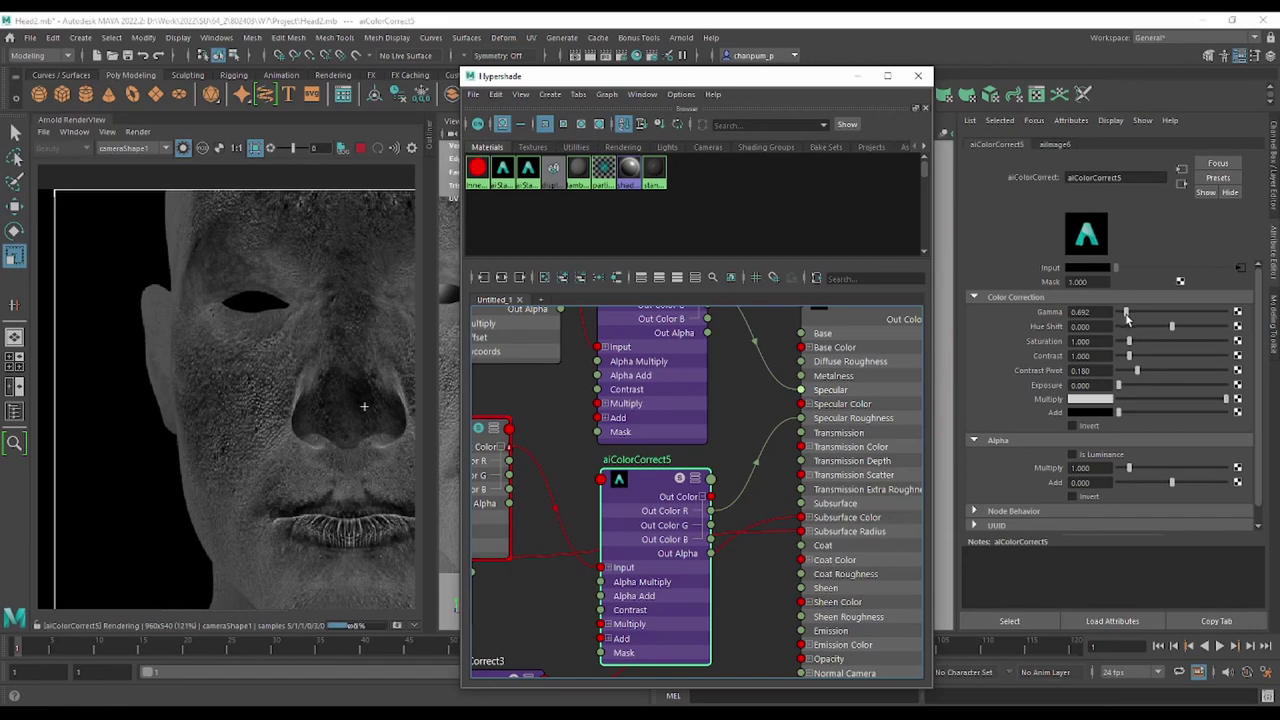
mouse_move(1126, 316)
mouse_down()
mouse_move(1137, 316)
mouse_move(1122, 357)
mouse_up()
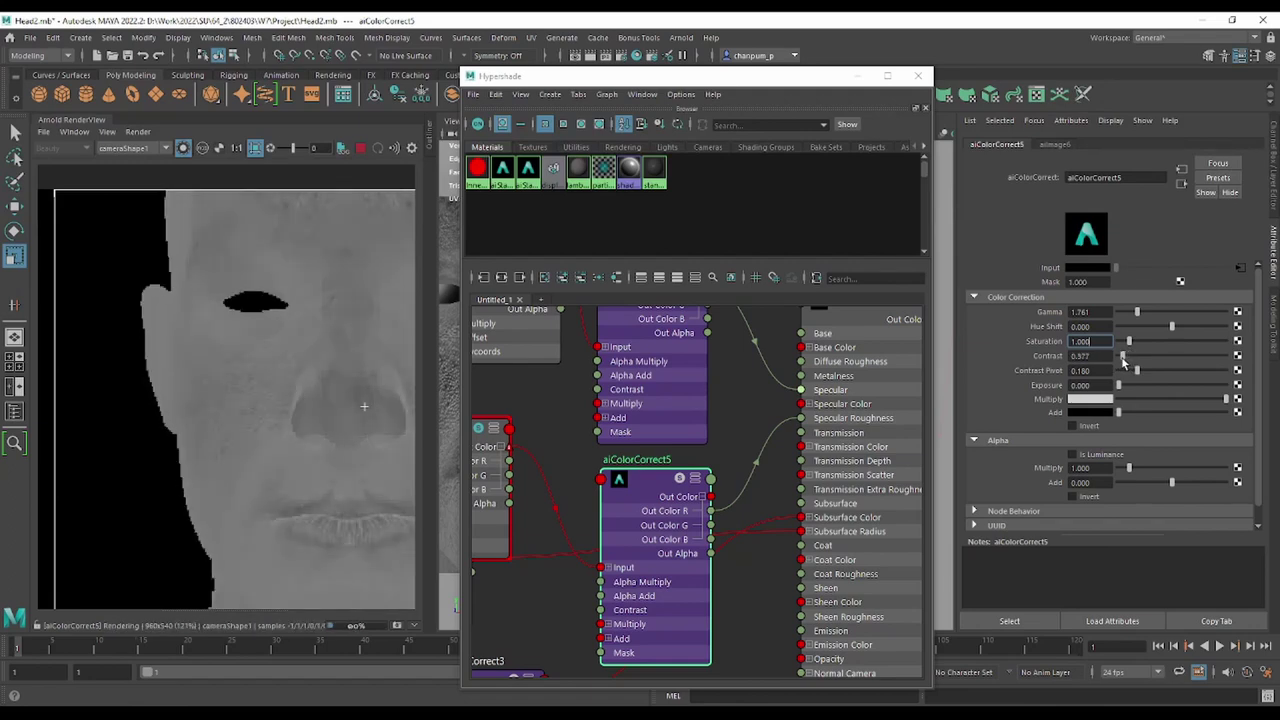
click(859, 323)
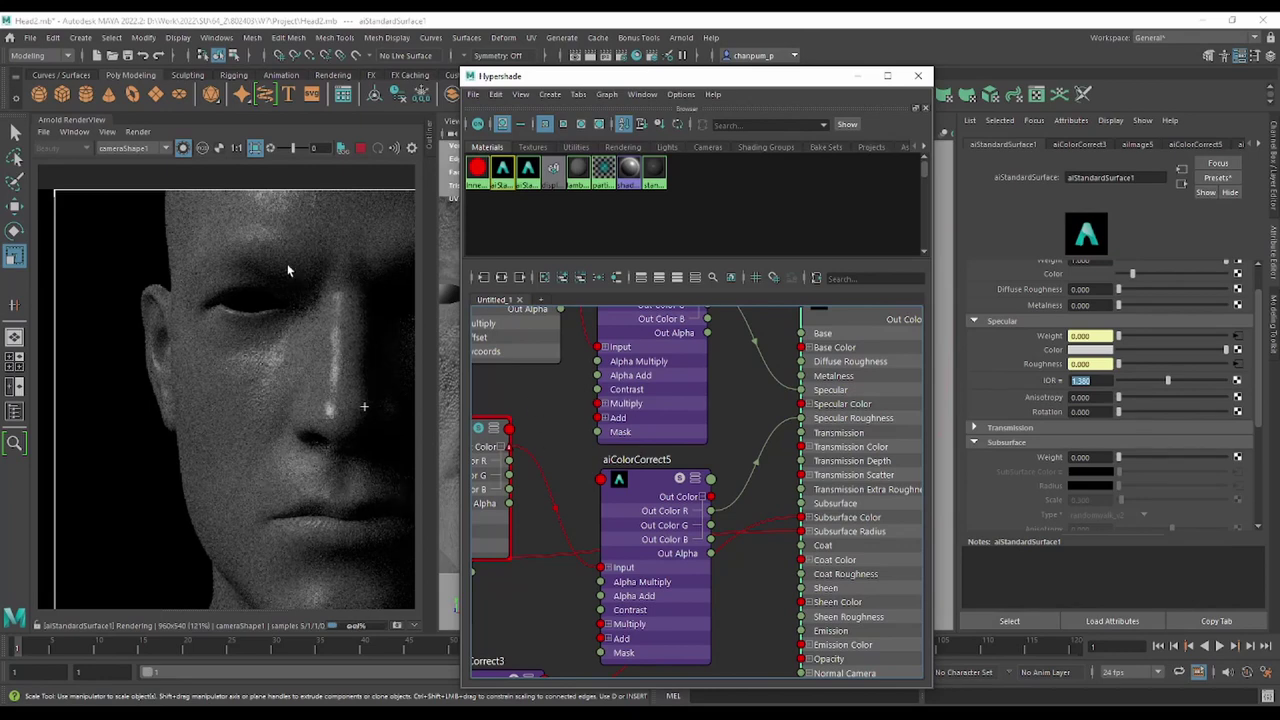
Collapse the Subsurface and Specular sections and expand Coat in the Attribute Editor.
scroll(1152, 379, down, 2)
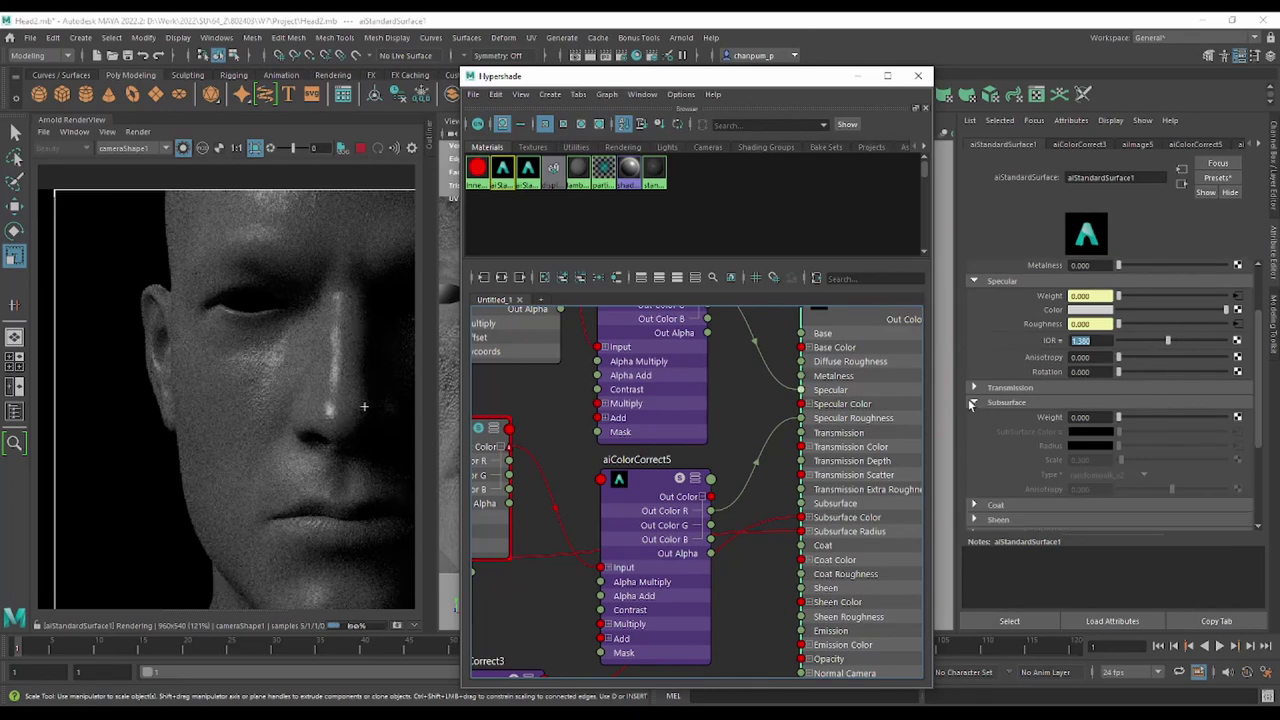
click(972, 403)
click(974, 281)
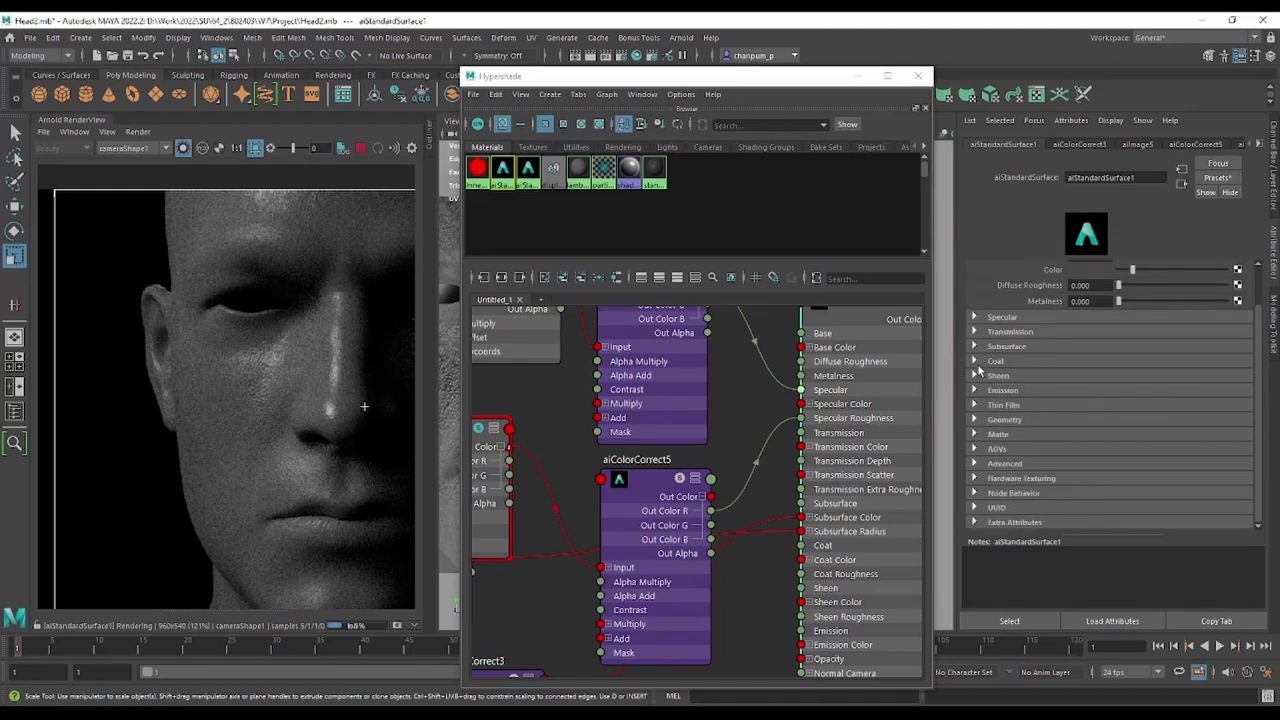
click(974, 362)
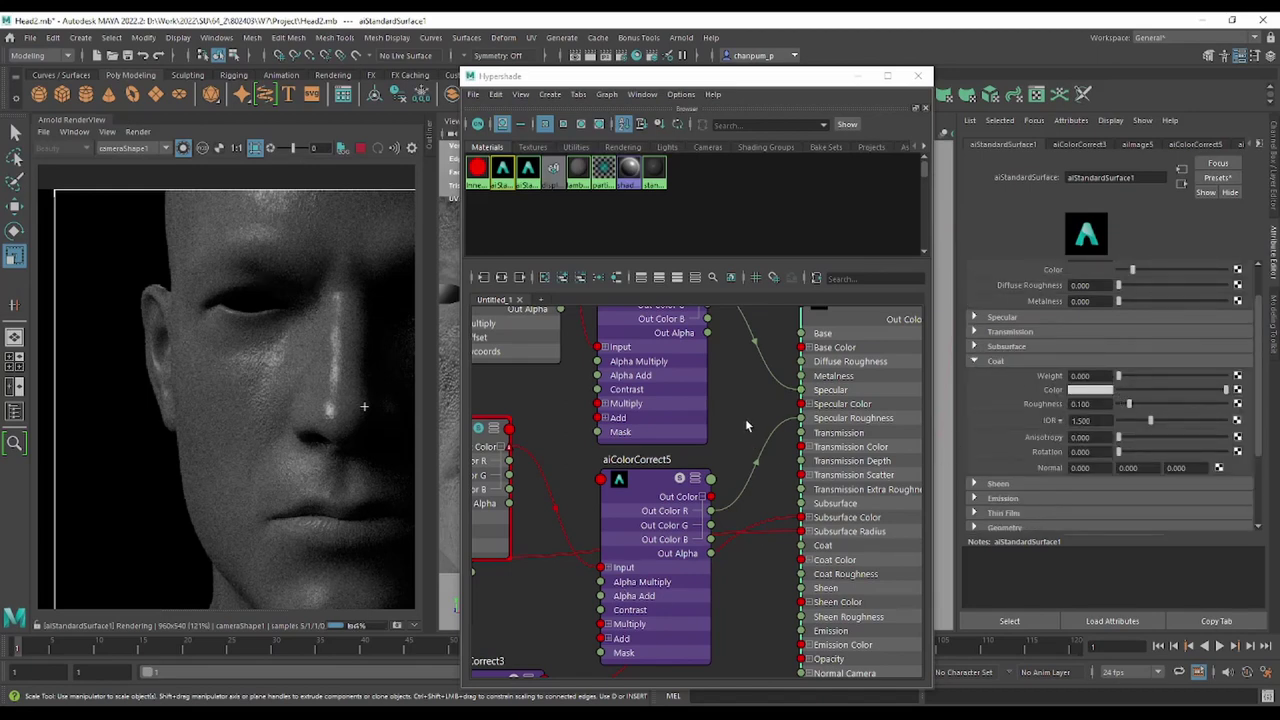
scroll(745, 418, down, 2)
Connect aiColorCorrect4's red output to aiStandardSurface1's Coat weight.
middle_drag(740, 412, 692, 378)
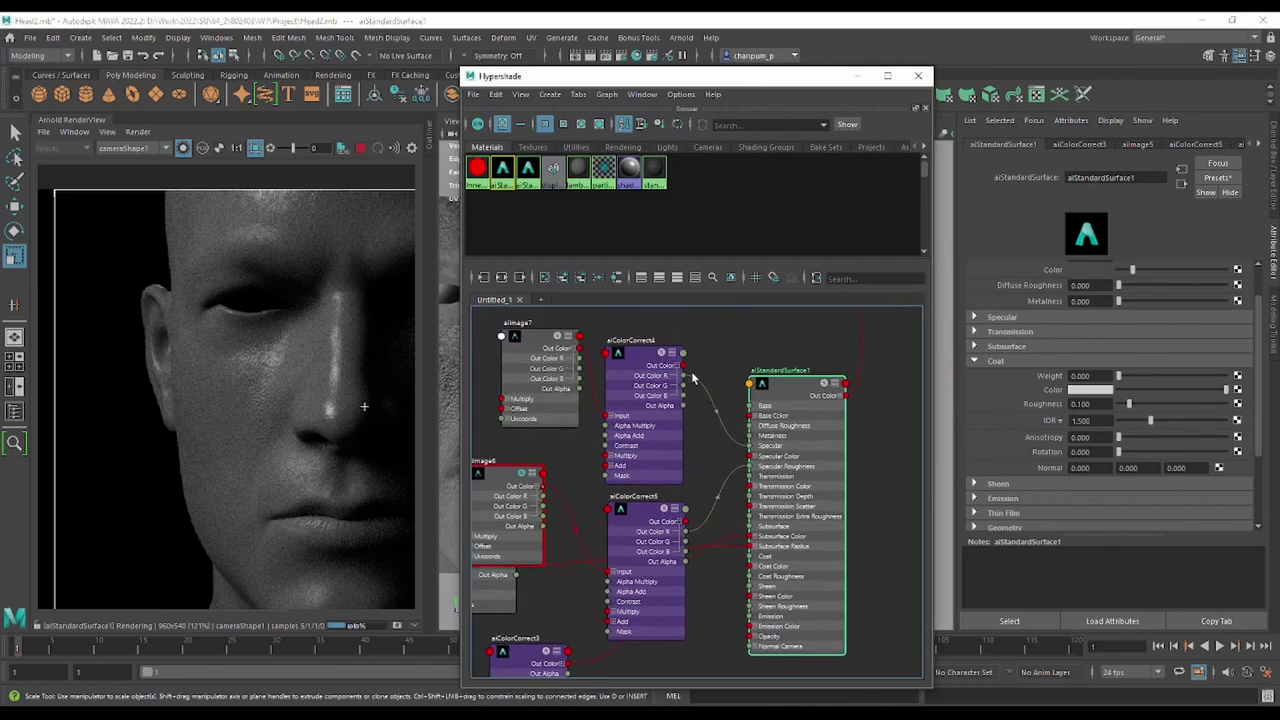
click(643, 357)
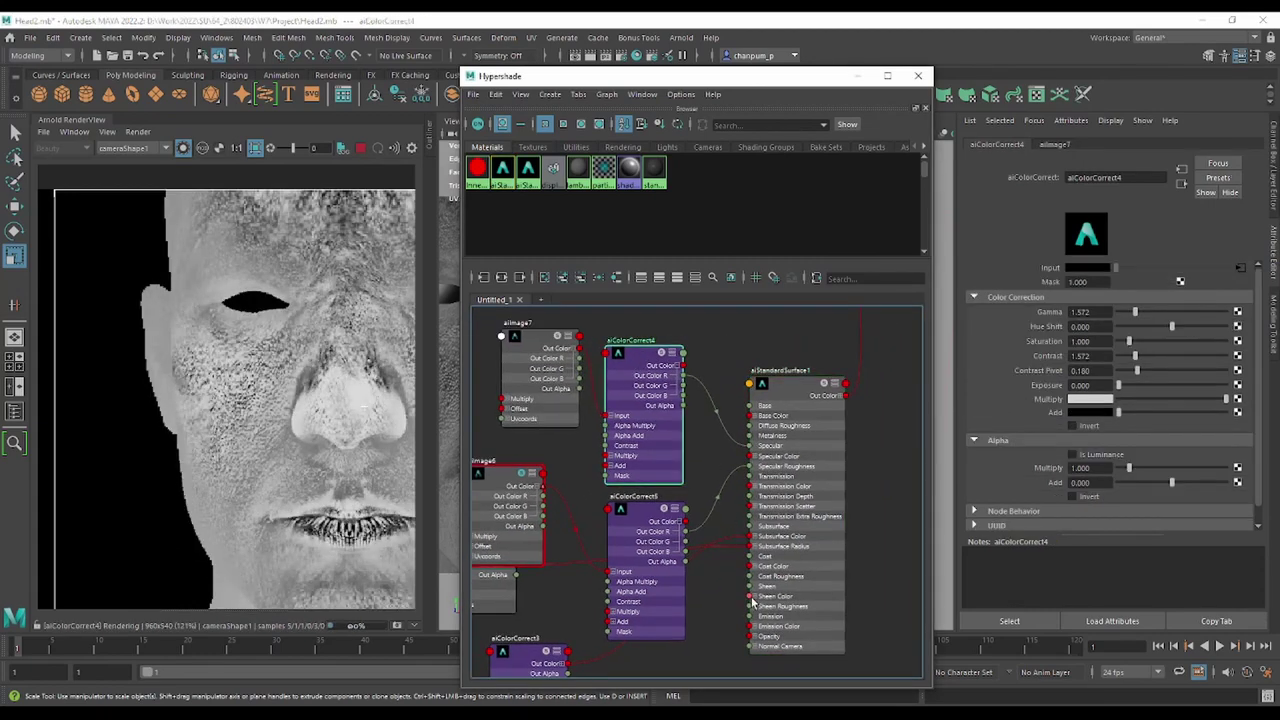
scroll(752, 565, up, 2)
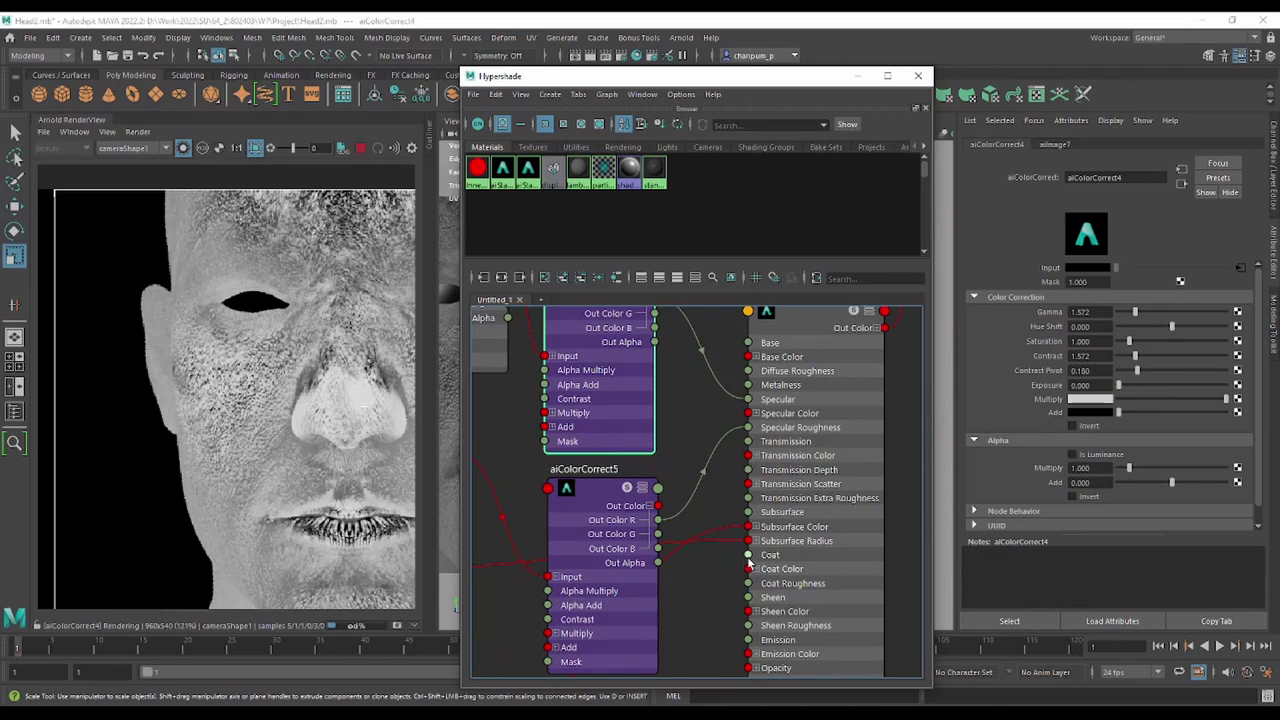
middle_drag(702, 396, 689, 446)
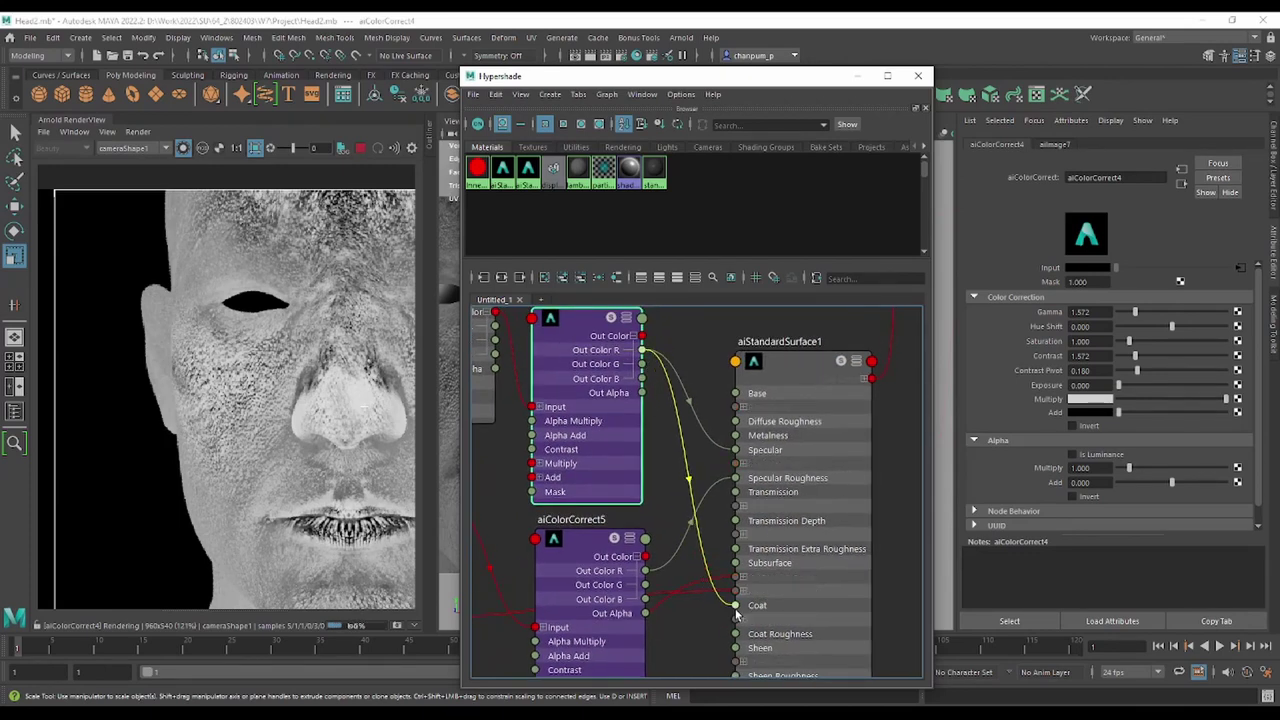
drag(645, 357, 737, 605)
Feed the aiImage6 roughness texture into aiColorCorrect5 and preview the raw texture.
middle_drag(681, 620, 809, 463)
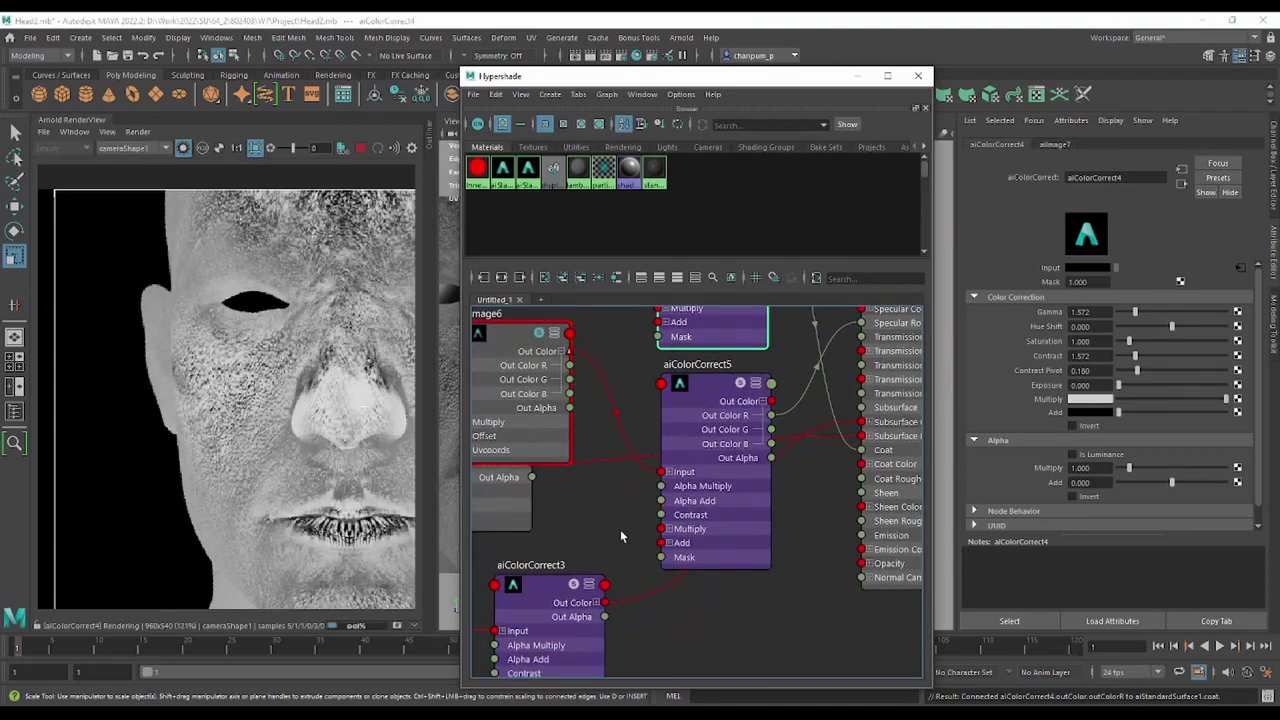
mouse_move(620, 537)
middle_down()
mouse_move(743, 503)
mouse_move(718, 562)
middle_up()
click(605, 487)
click(598, 374)
middle_drag(681, 417, 557, 383)
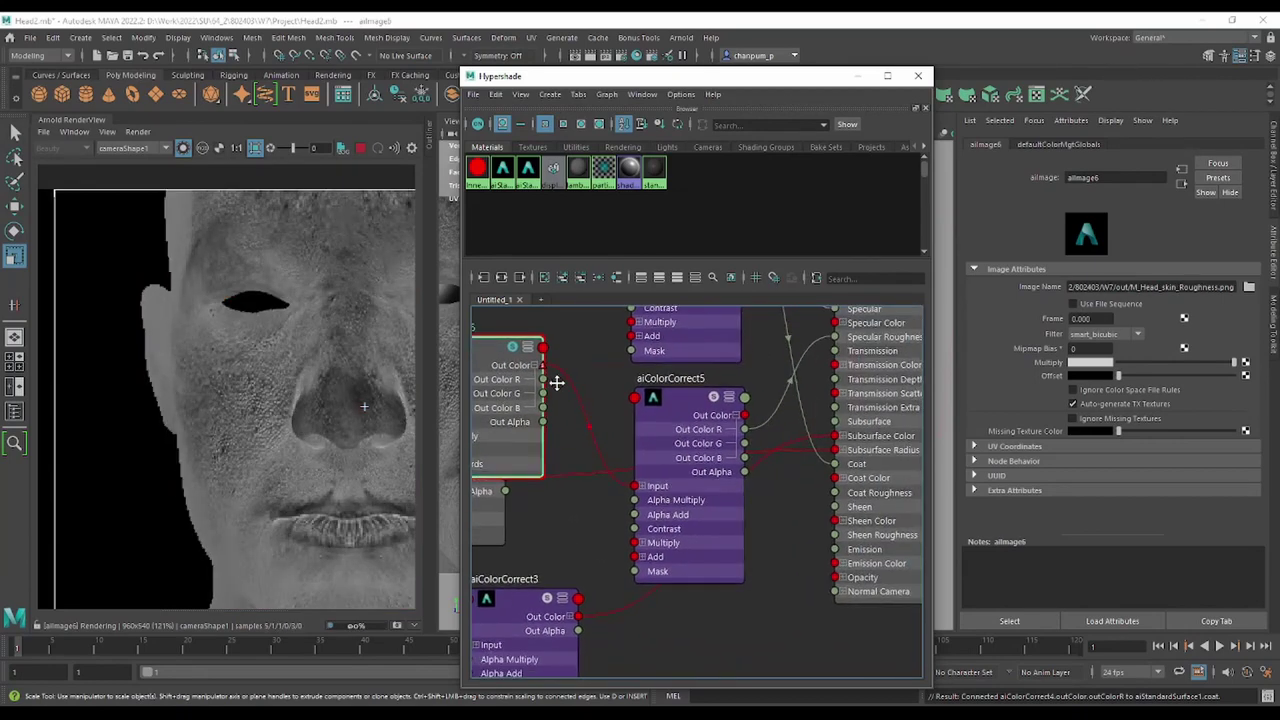
drag(633, 486, 543, 366)
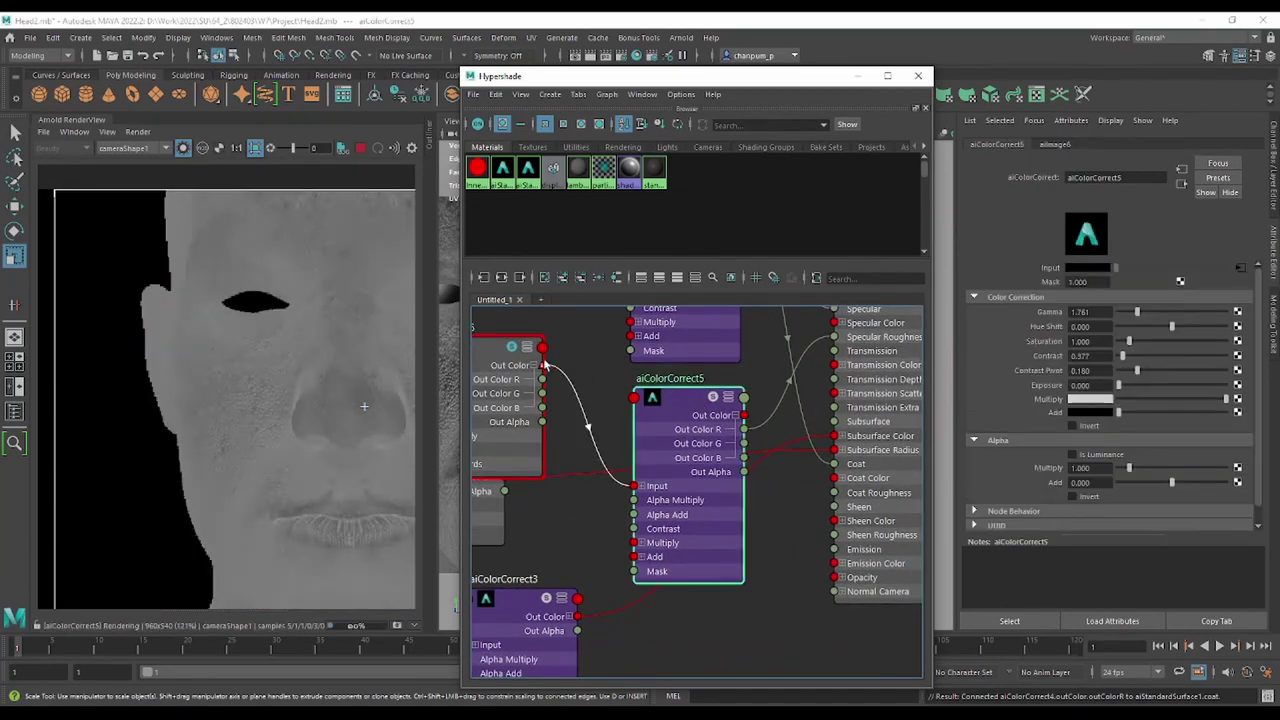
click(542, 378)
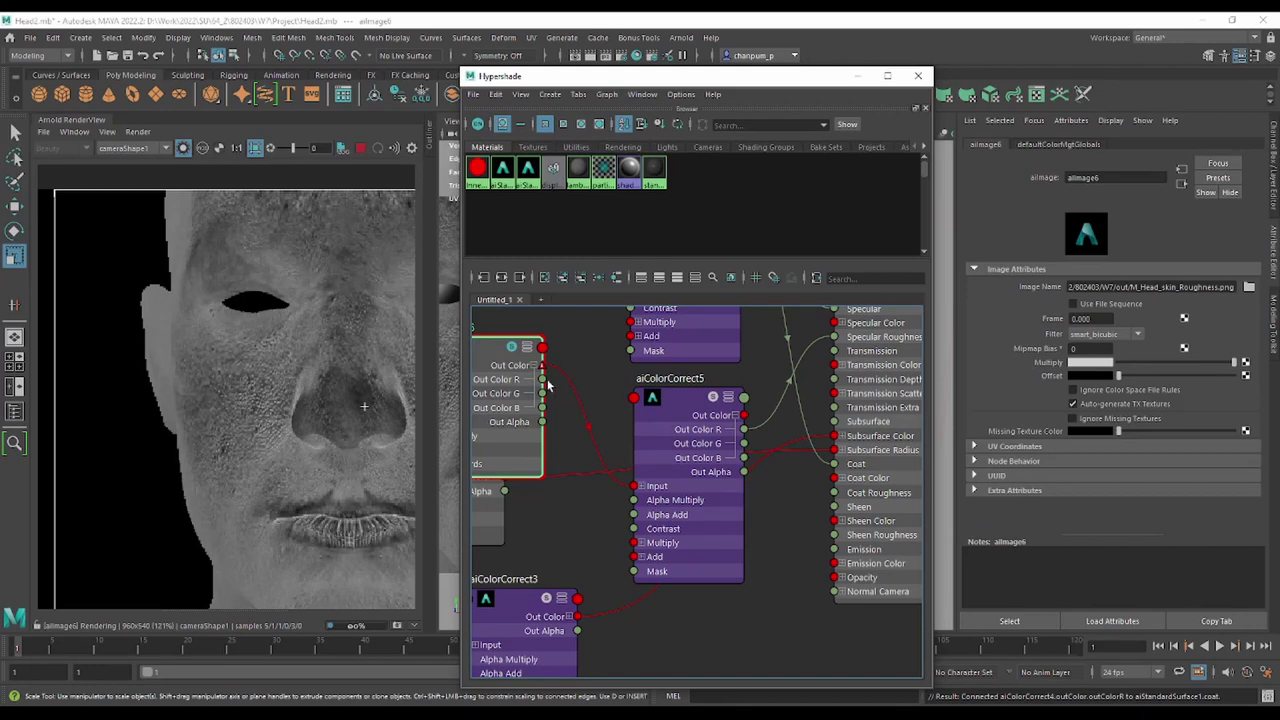
Add aiColorCorrect6 fed by the roughness texture, its red output driving Coat Roughness.
click(750, 617)
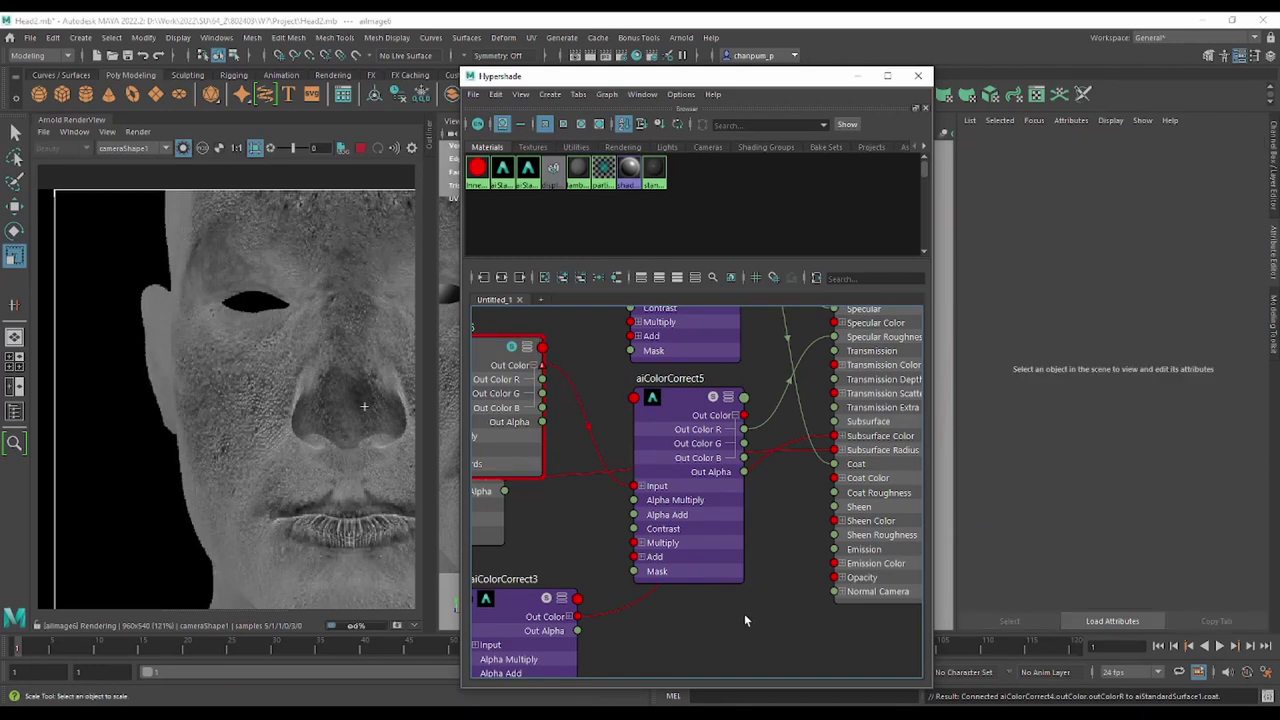
key(Tab)
text(aico)
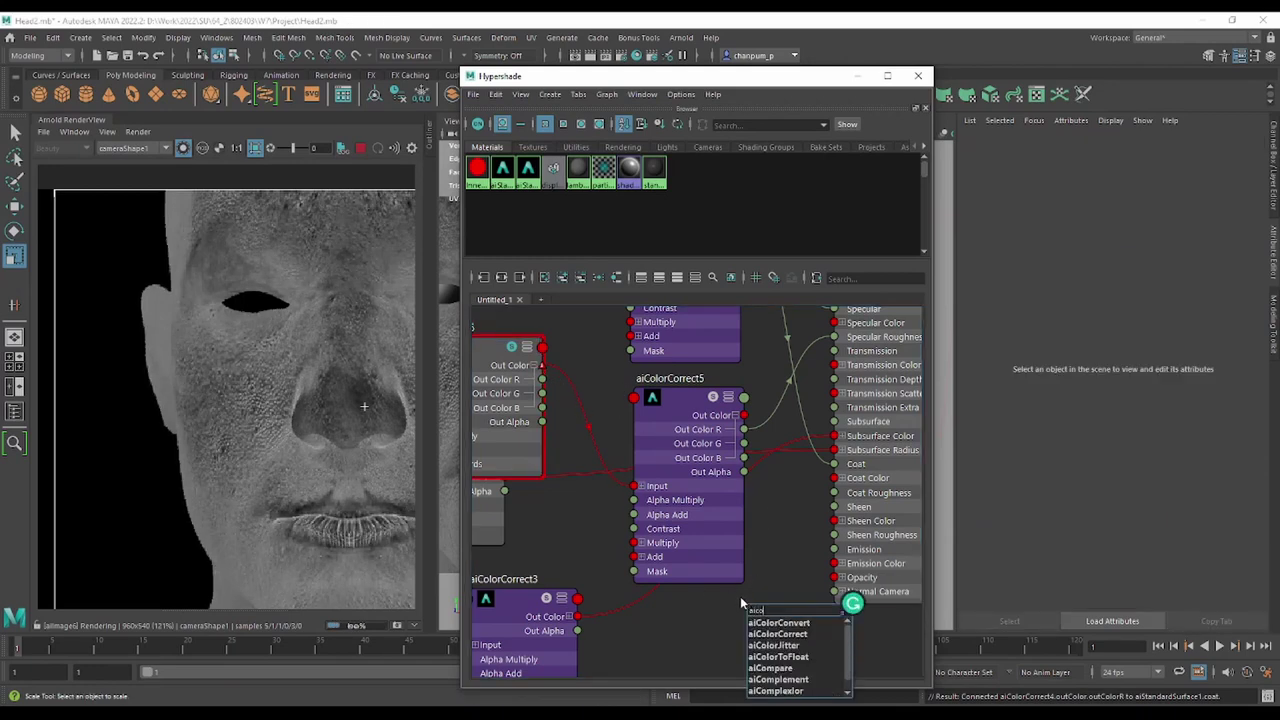
click(809, 635)
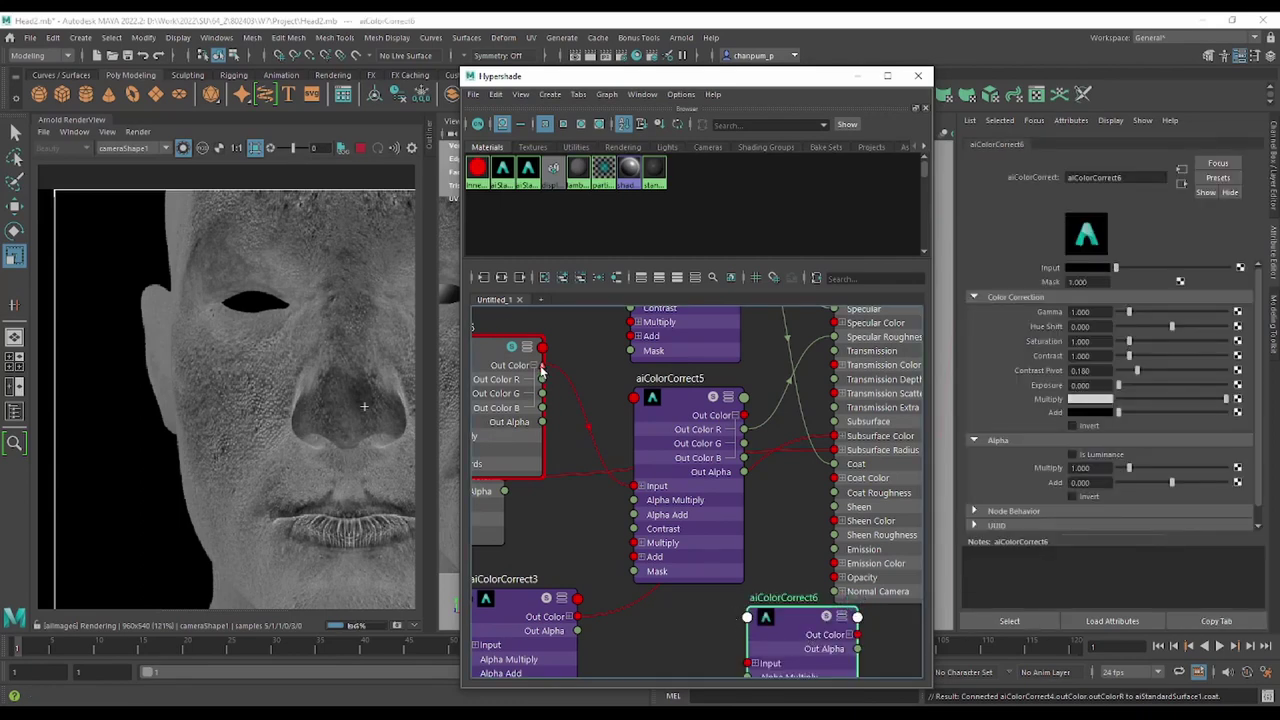
drag(541, 366, 750, 663)
mouse_move(811, 618)
mouse_down()
mouse_move(697, 601)
mouse_move(840, 494)
mouse_up()
click(734, 617)
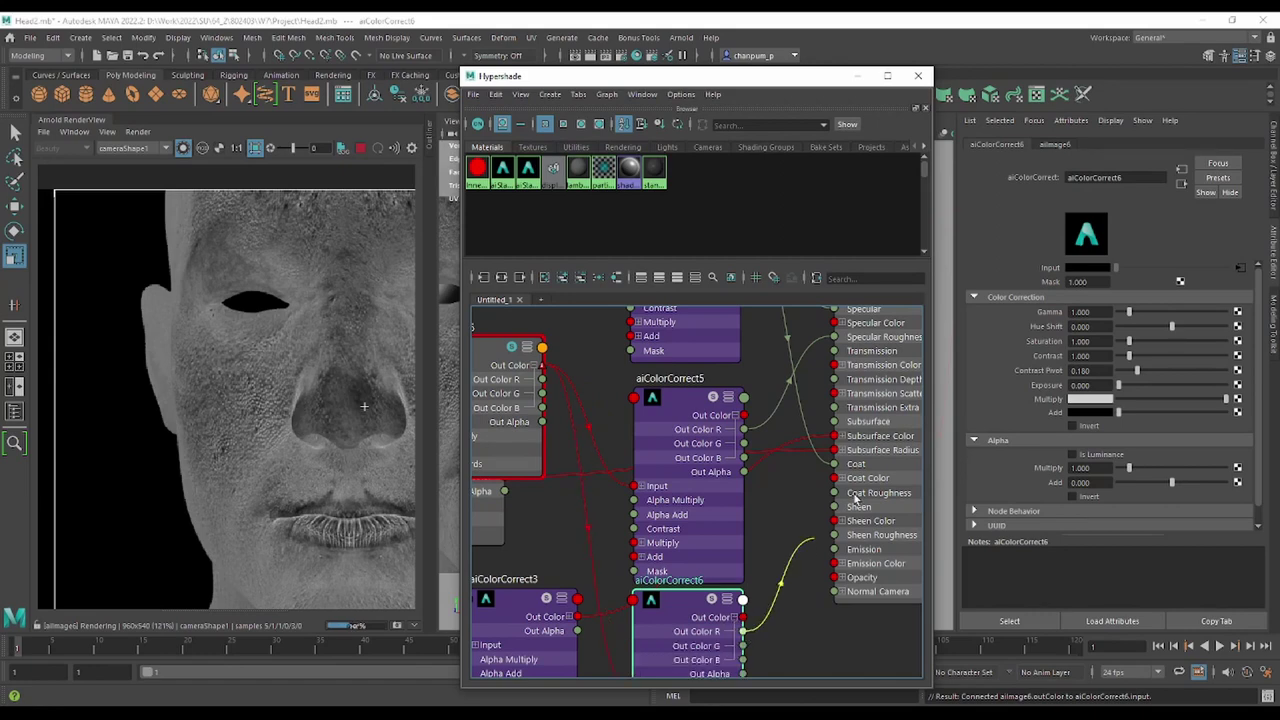
click(836, 494)
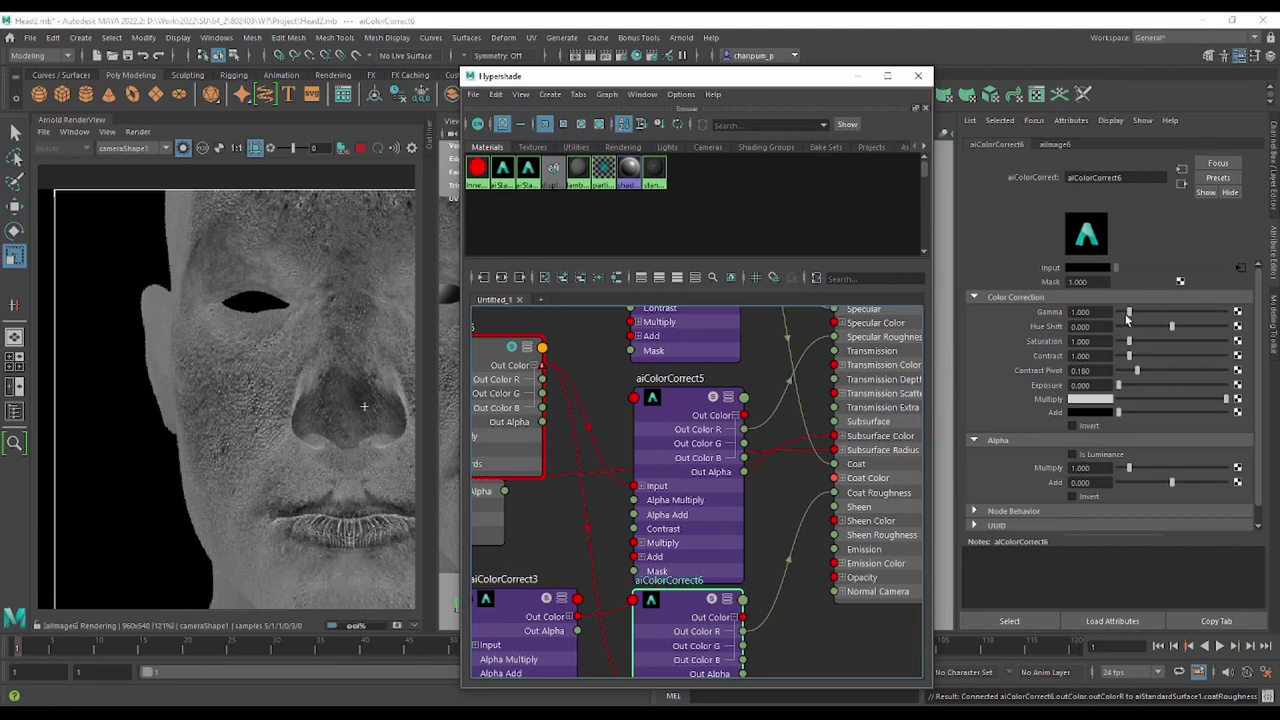
Tune aiColorCorrect6 to Gamma 0.600 and Contrast 1.069, then re-render the full shader.
drag(1130, 317, 1124, 317)
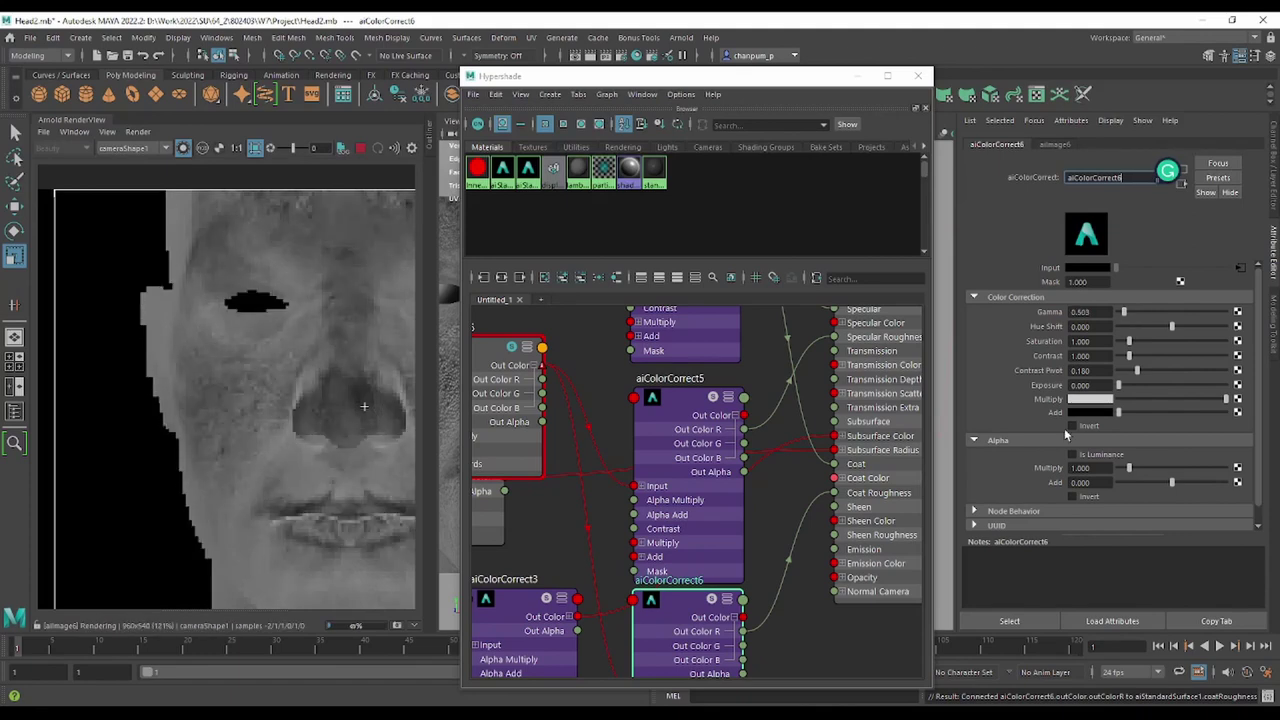
click(183, 150)
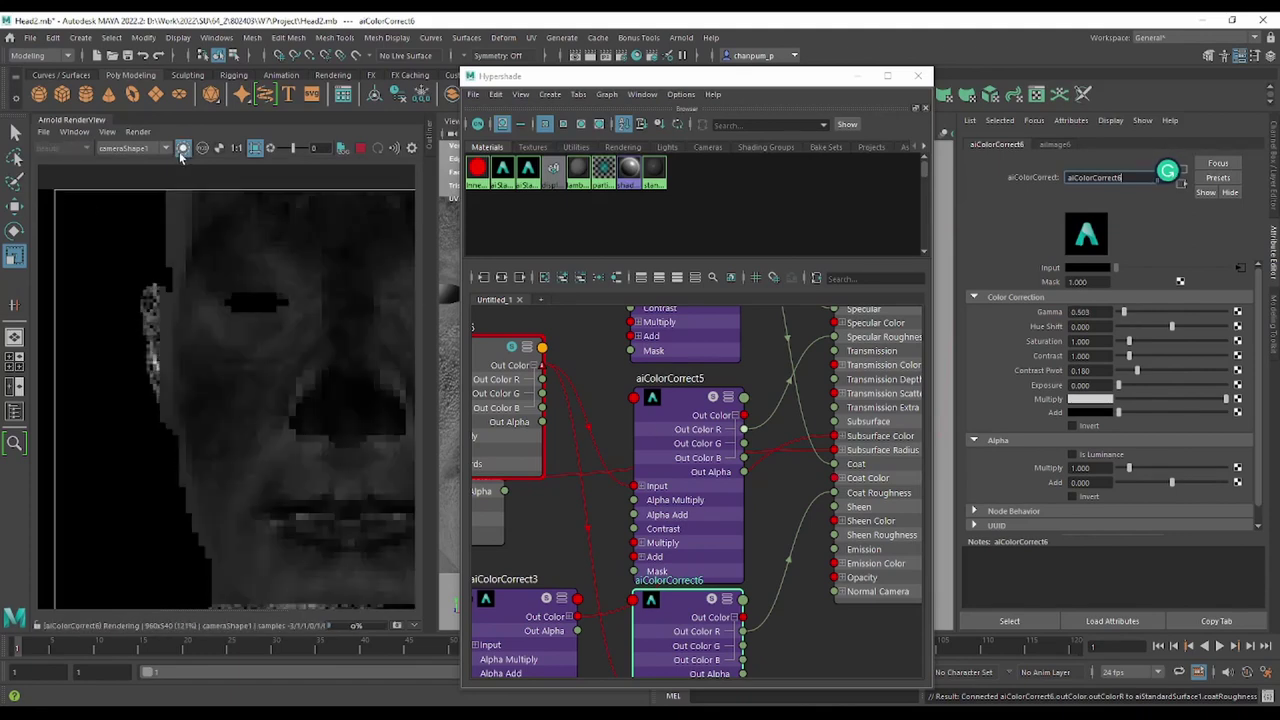
drag(1123, 315, 1123, 316)
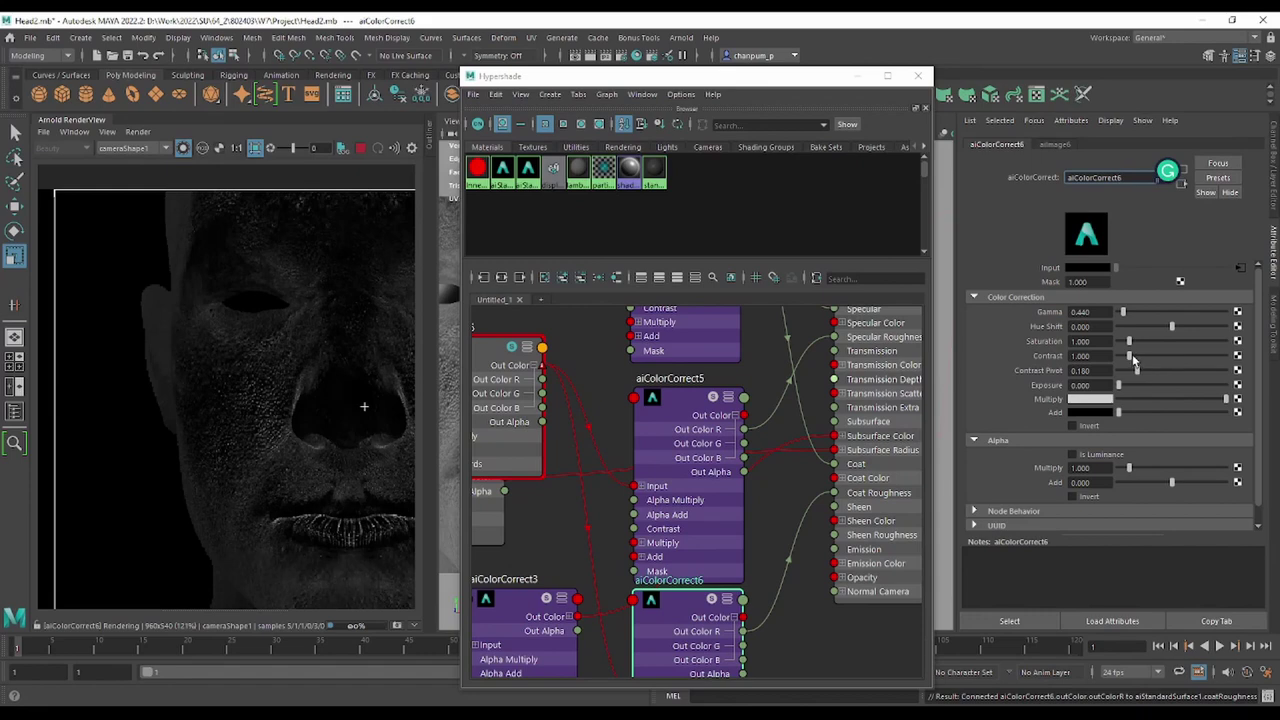
drag(1131, 357, 1129, 357)
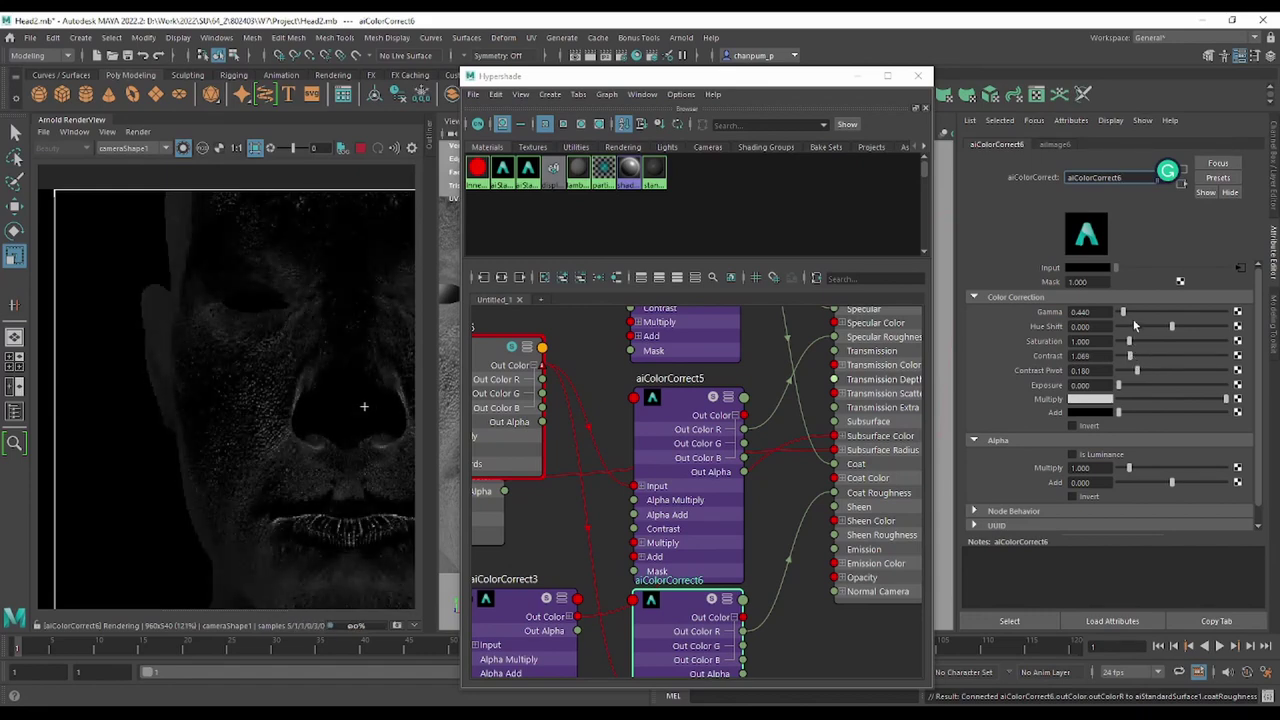
click(1080, 312)
text(0)
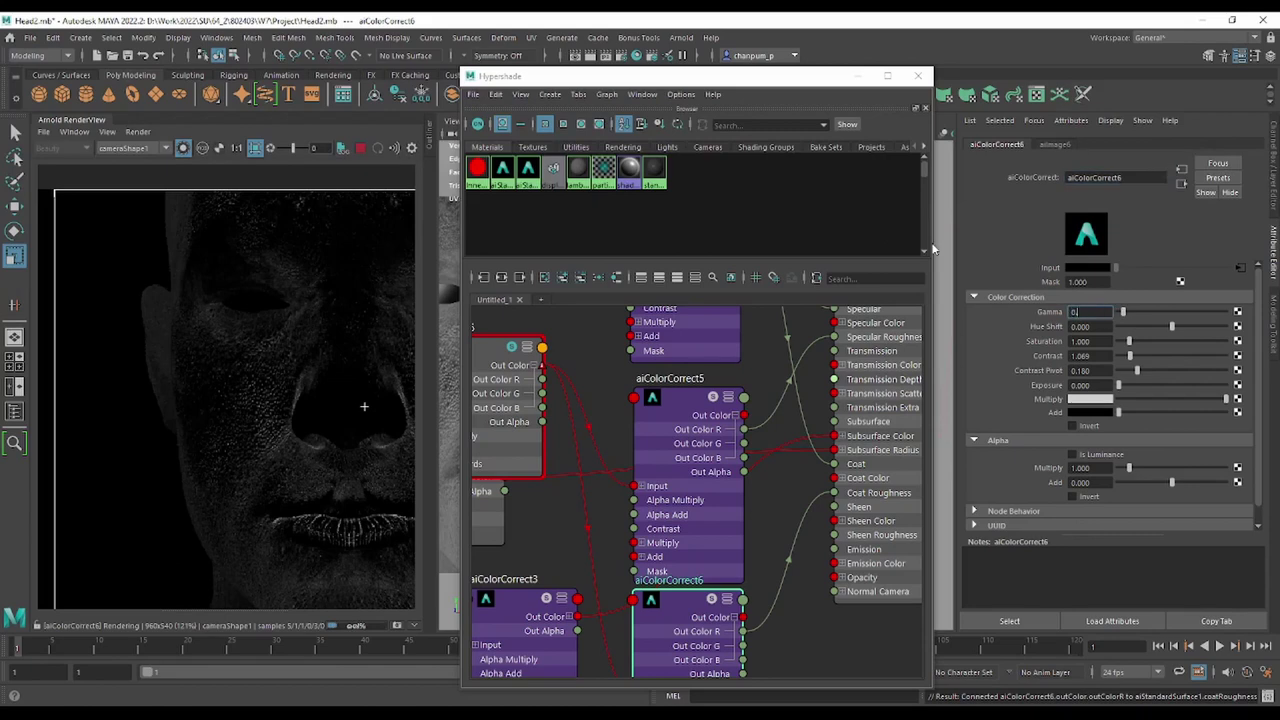
text(.6)
key(Return)
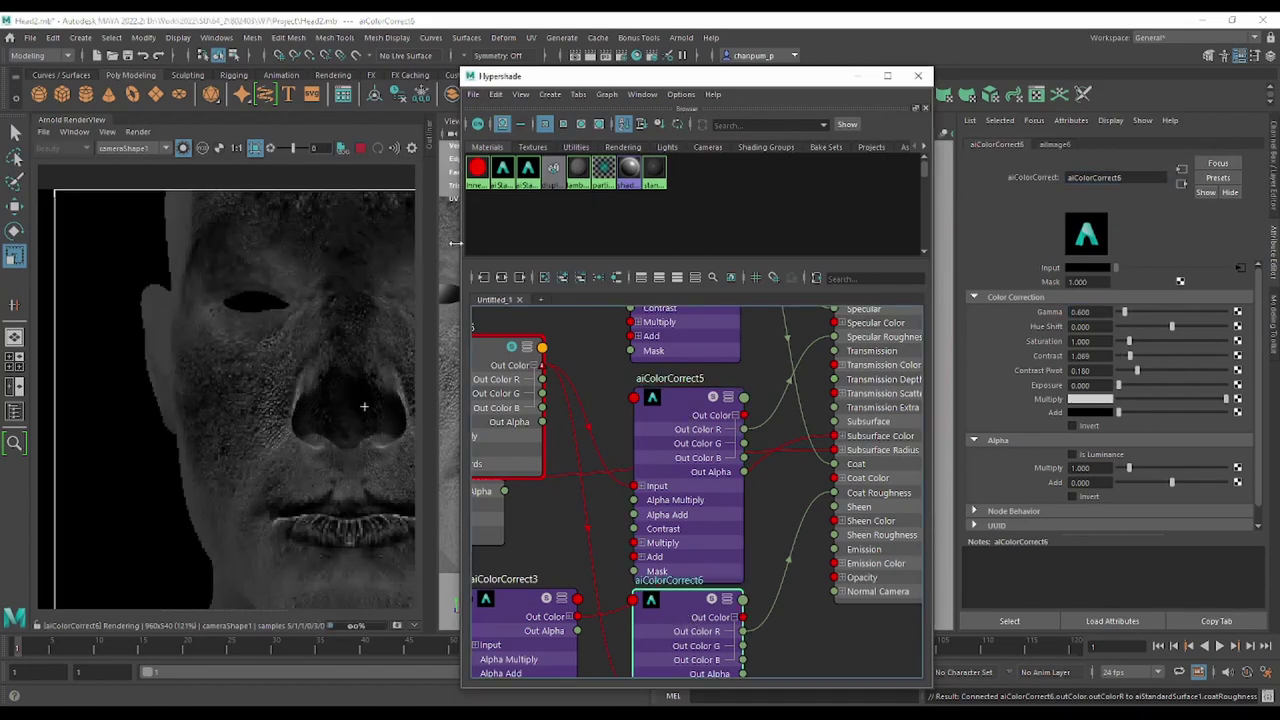
click(889, 322)
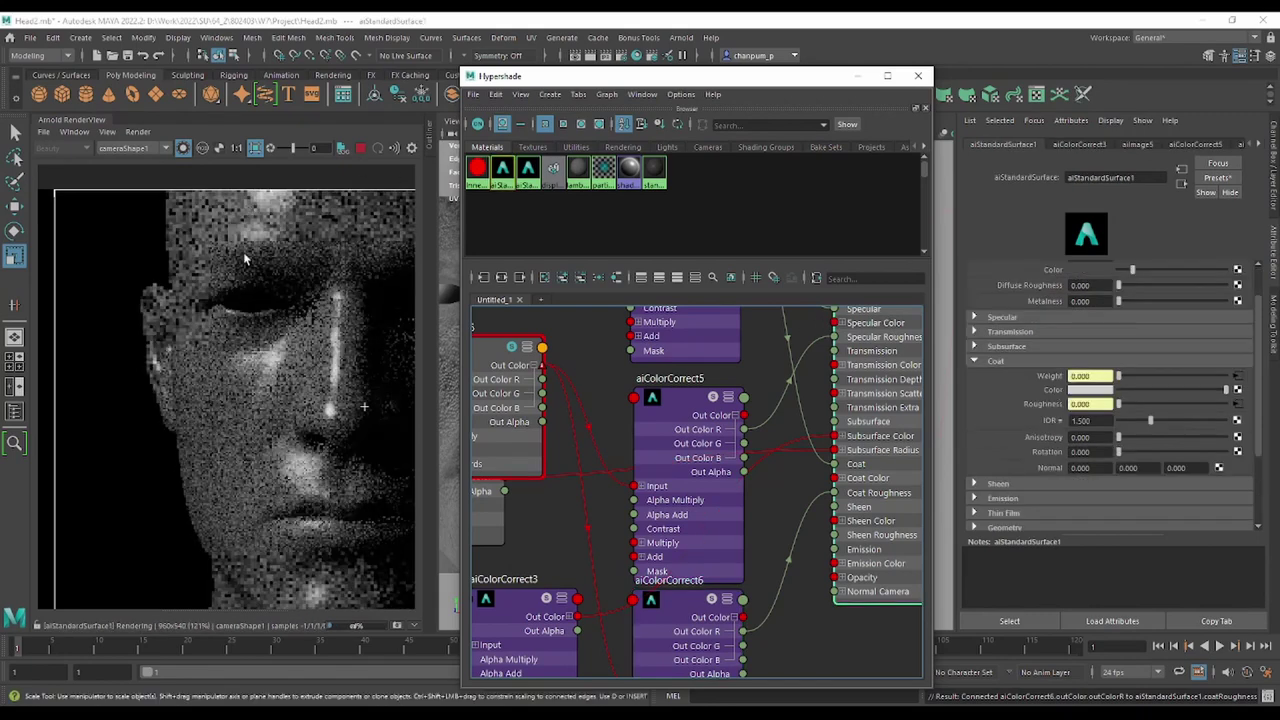
Zoom the RenderView in and out on the head render, then pan the graph to aiColorCorrect4.
scroll(288, 396, up, 2)
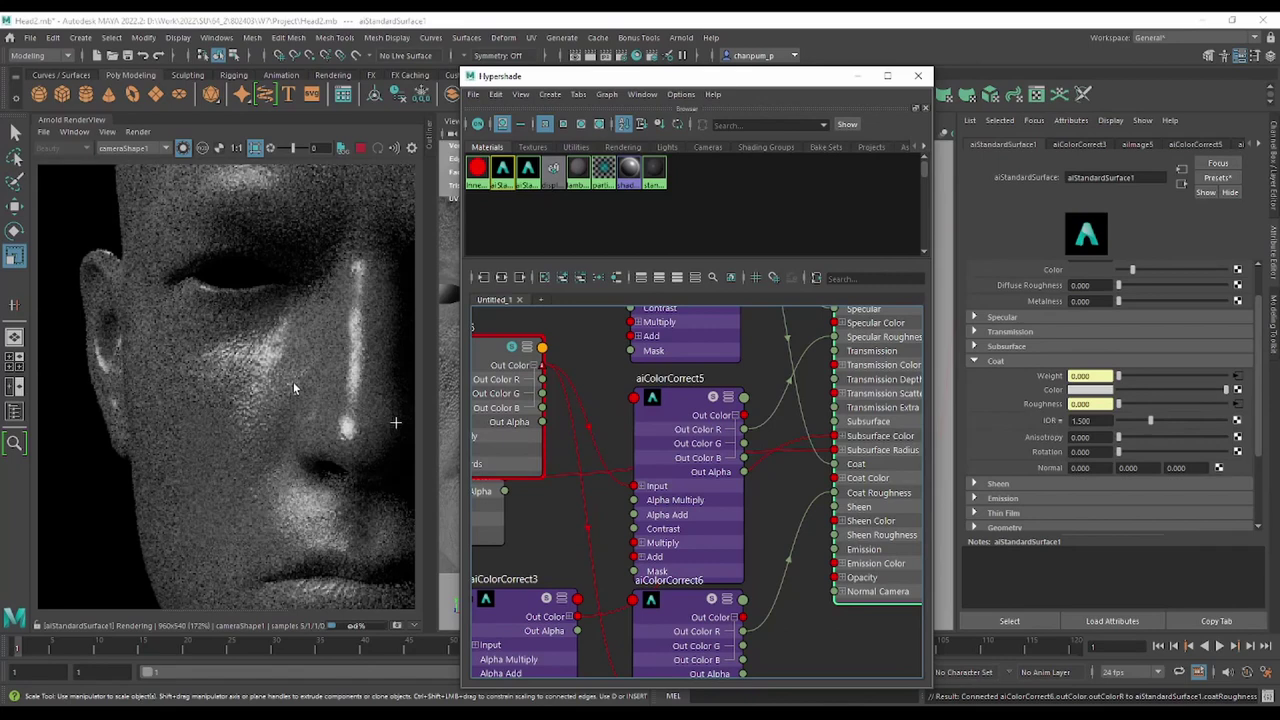
scroll(296, 381, down, 2)
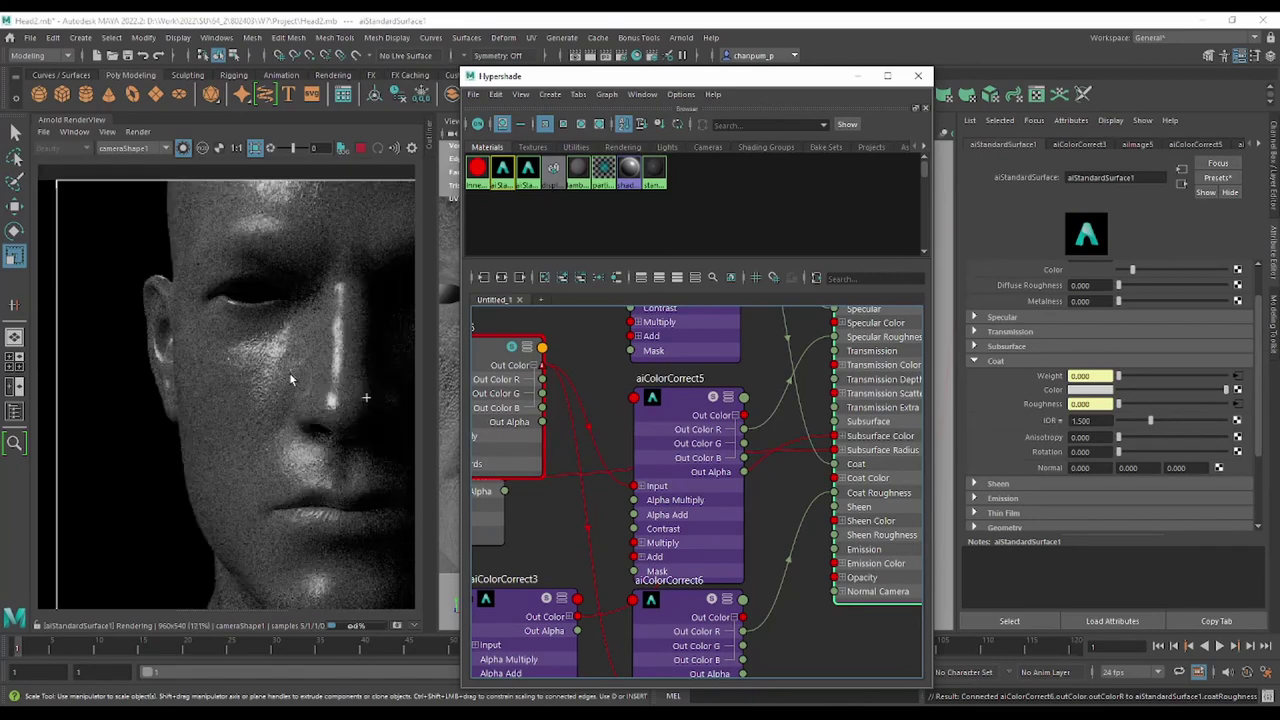
scroll(289, 378, up, 2)
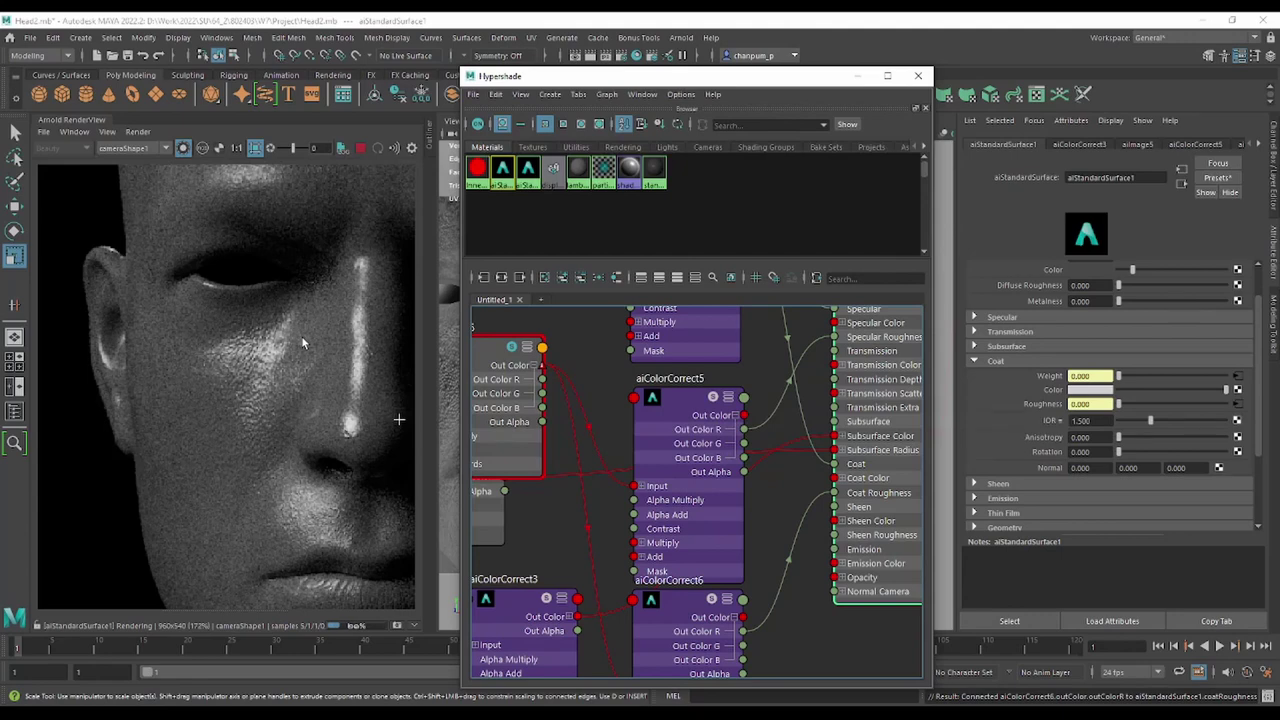
scroll(251, 318, down, 2)
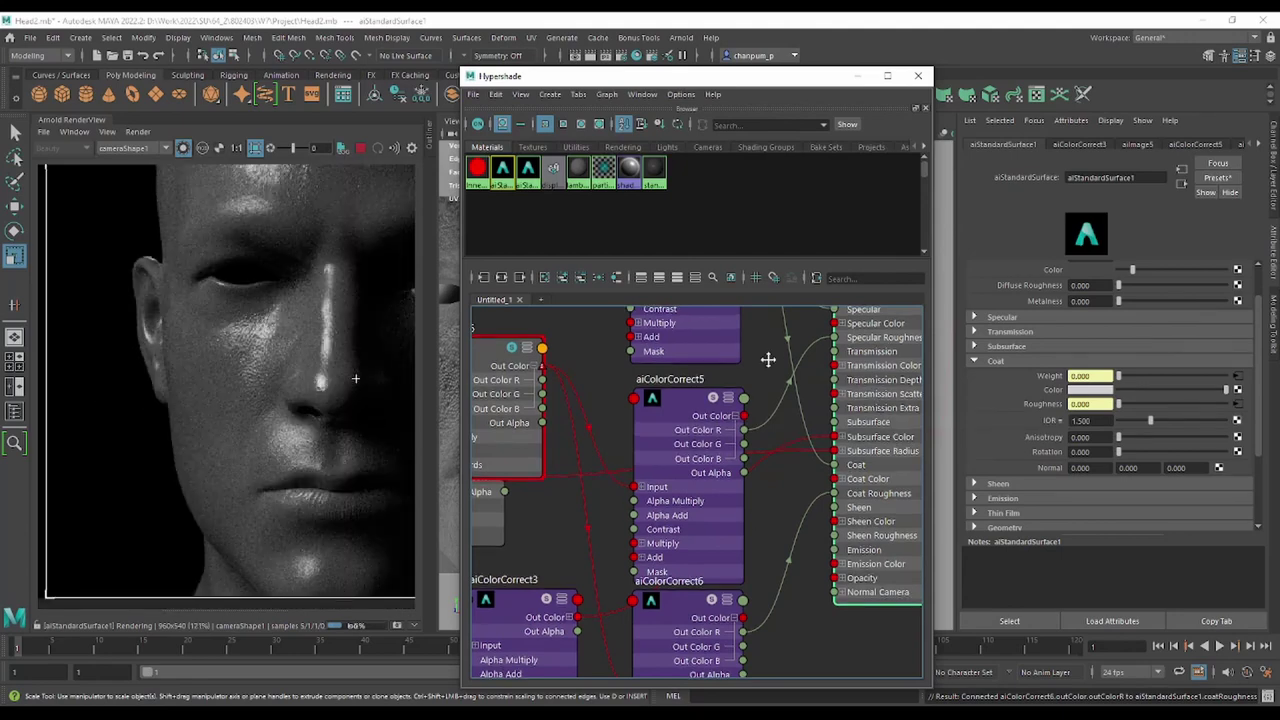
mouse_move(766, 360)
middle_down()
mouse_move(705, 517)
mouse_move(685, 533)
middle_up()
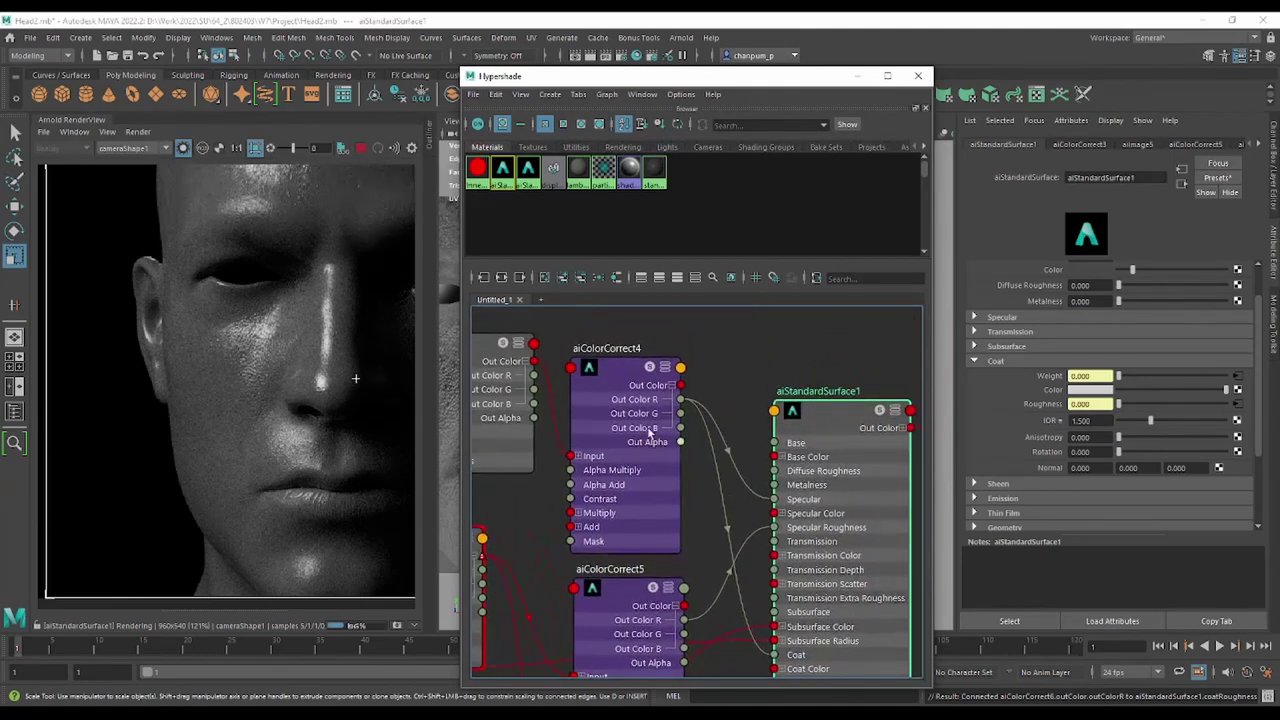
Make room beside aiColorCorrect4 and create a new aiColorCorrect node.
click(638, 371)
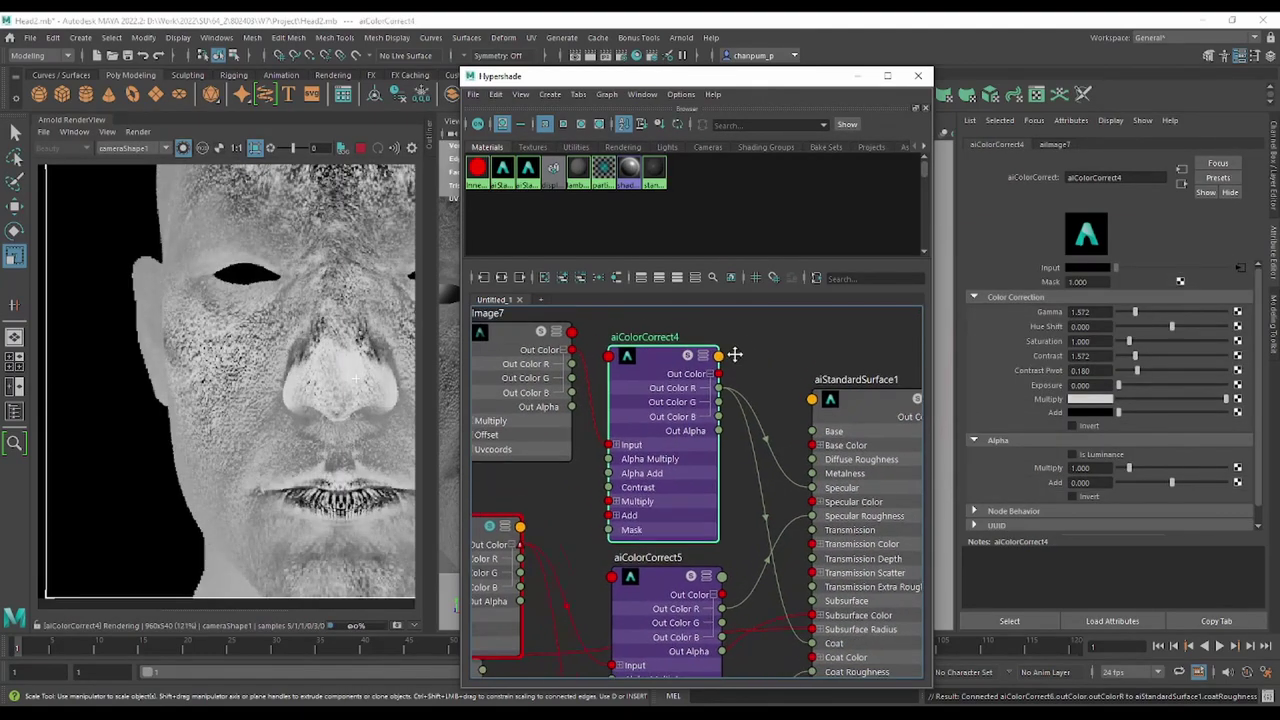
middle_drag(732, 398, 597, 440)
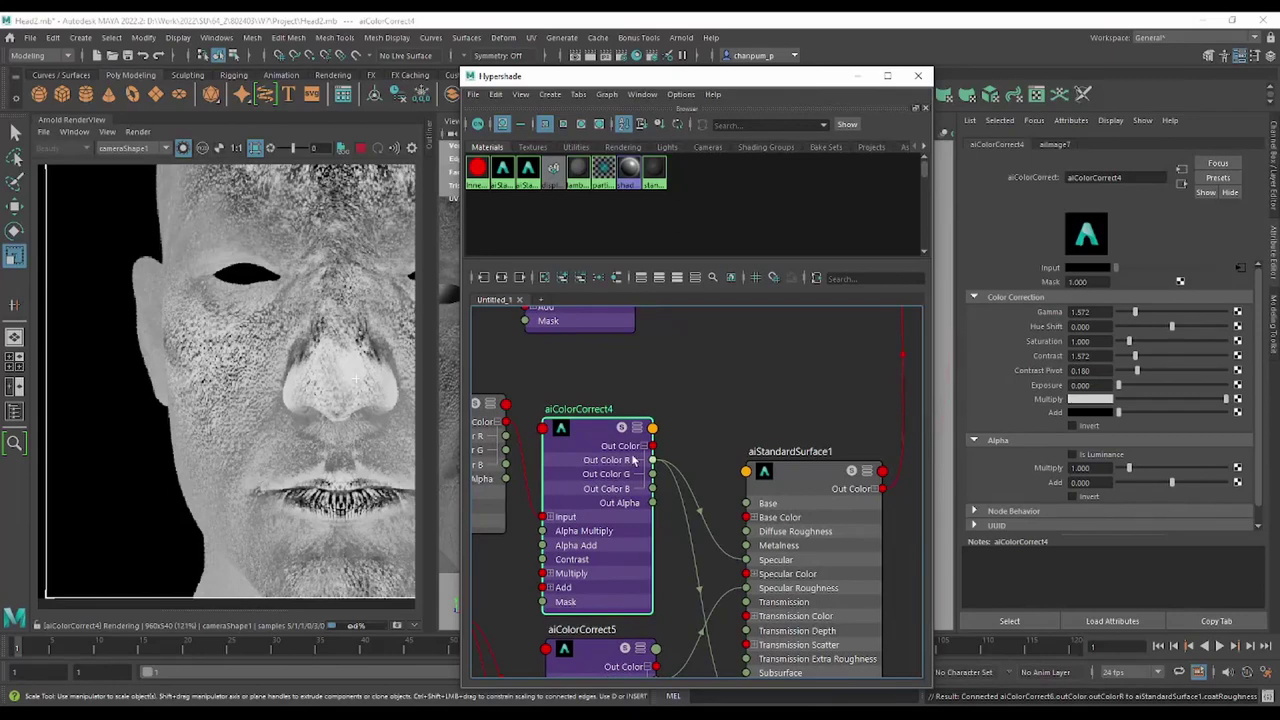
drag(591, 443, 589, 492)
click(622, 413)
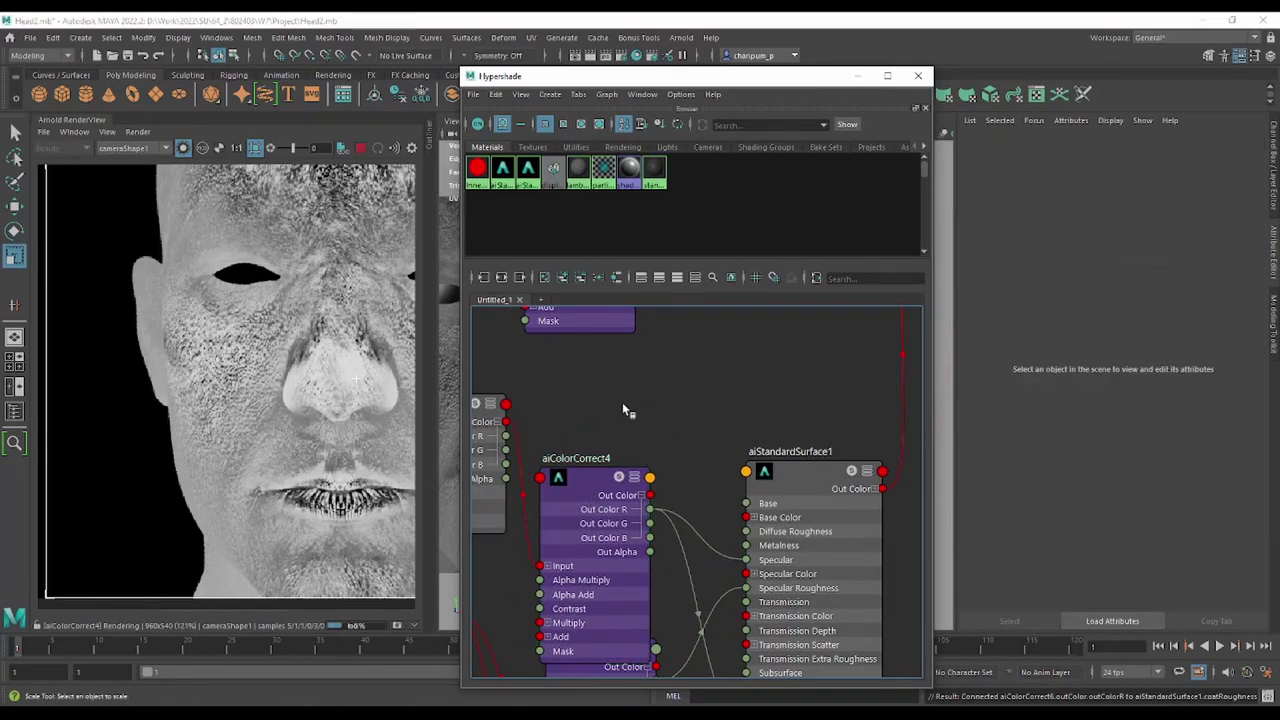
key(Tab)
text(aicol)
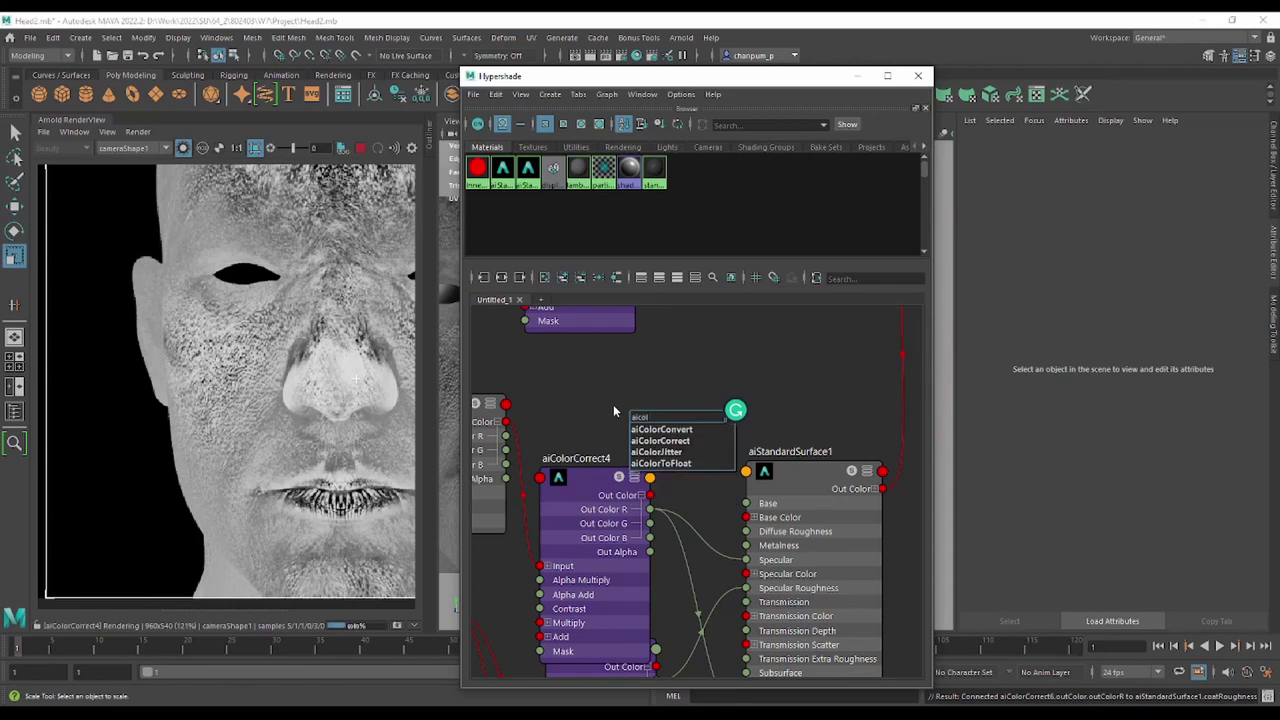
text(orcorrect)
key(Return)
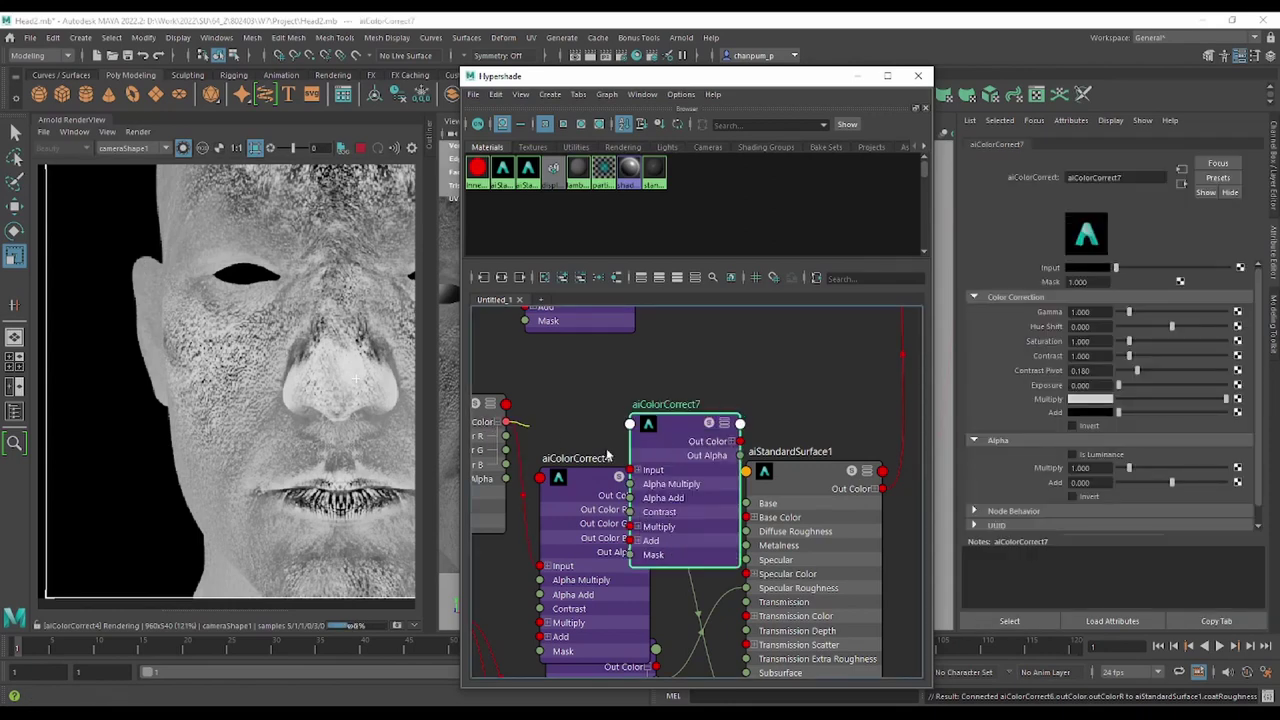
Connect the image7 map to aiColorCorrect7's Input and place it beside aiStandardSurface1.
drag(500, 422, 629, 470)
mouse_move(696, 433)
mouse_down()
mouse_move(690, 385)
mouse_move(648, 382)
mouse_move(745, 560)
mouse_up()
click(685, 389)
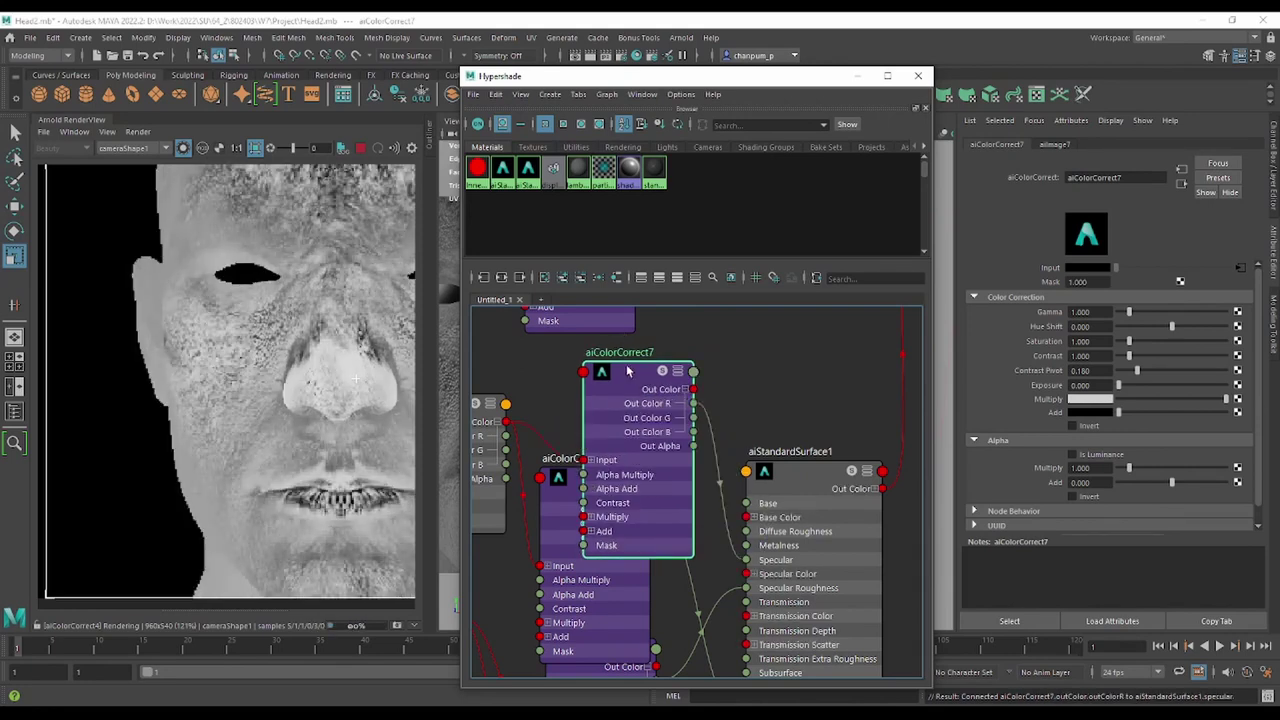
drag(658, 372, 752, 353)
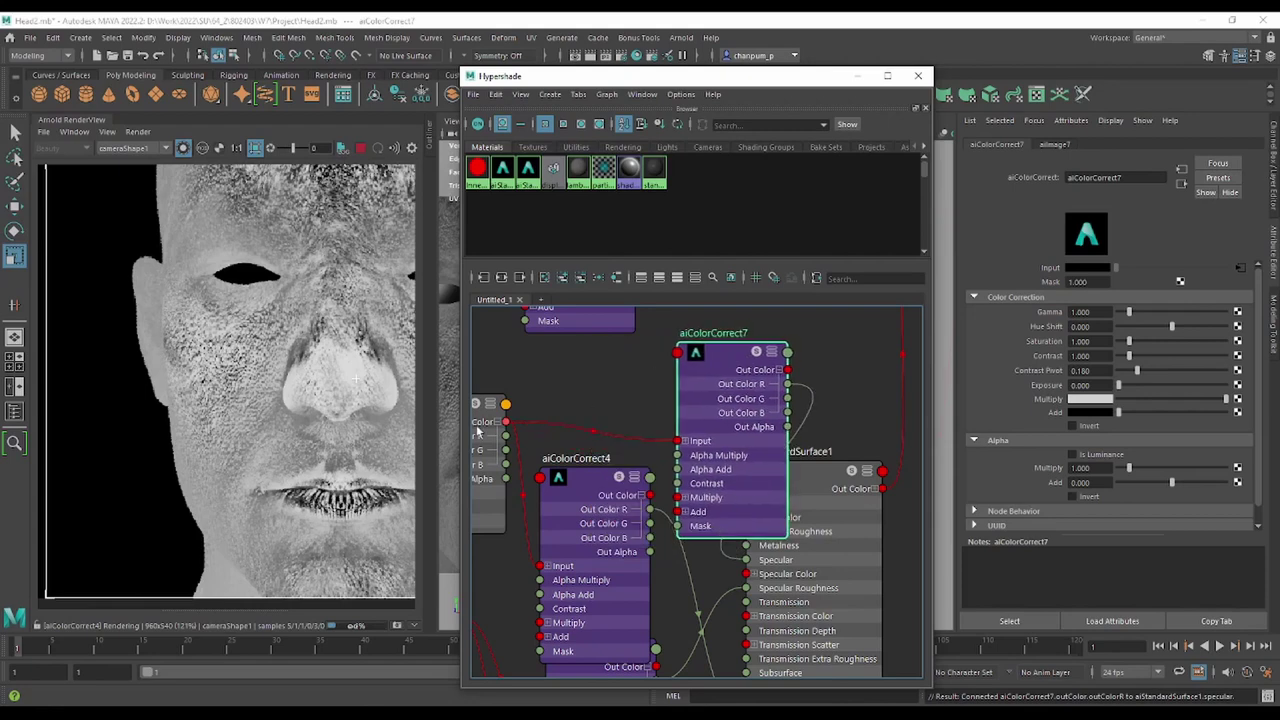
Preview aiColorCorrect7 and set Gamma 2.767 and Contrast 0.681, then re-render the full shader.
click(484, 432)
click(684, 356)
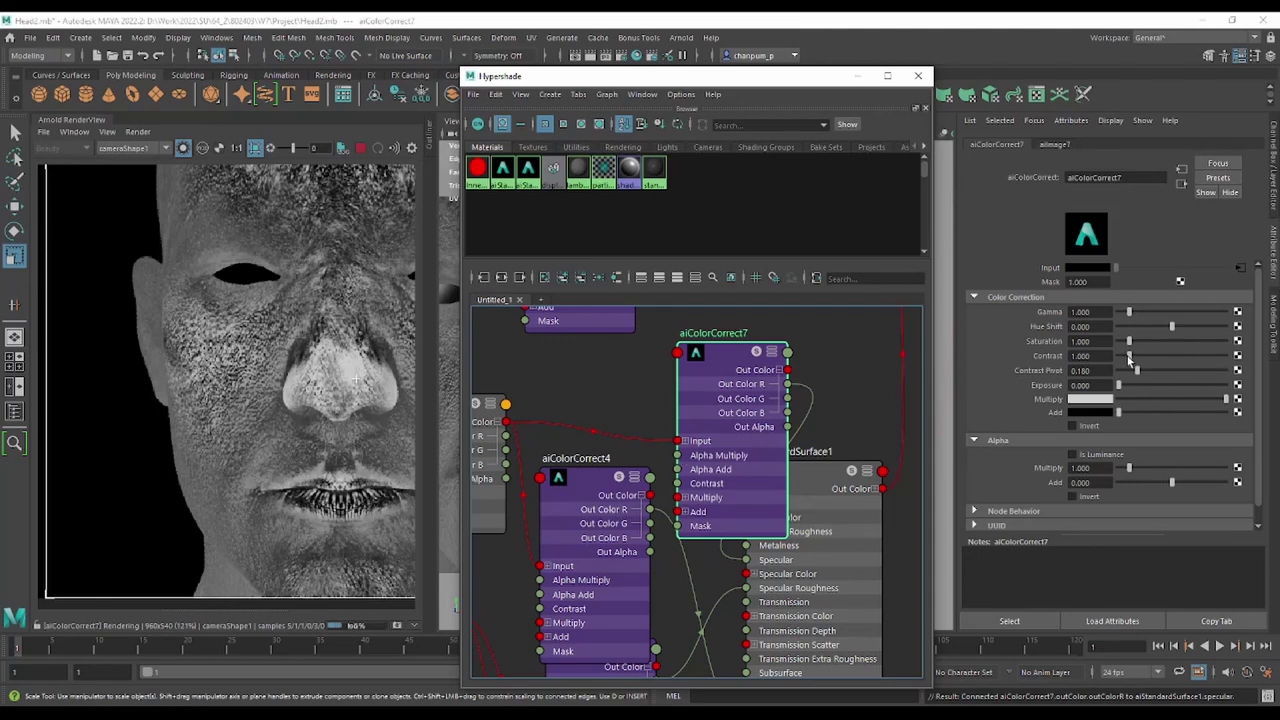
drag(1129, 360, 1123, 362)
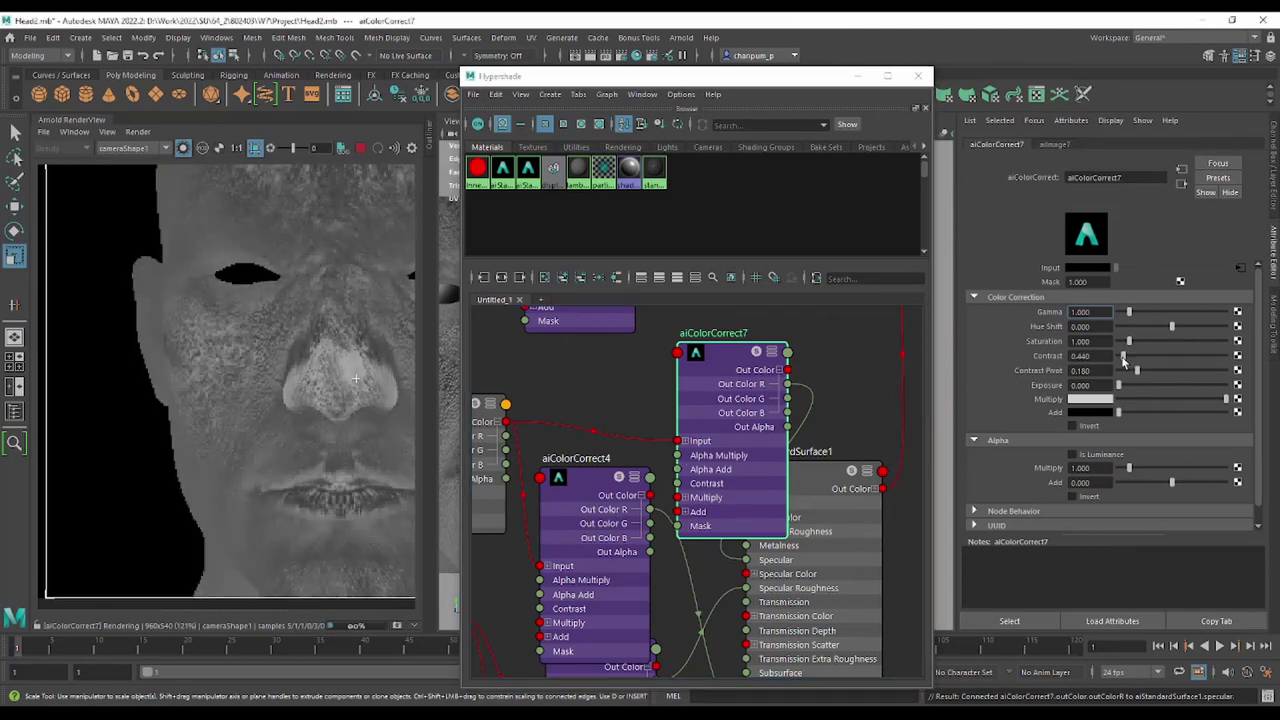
drag(1123, 362, 1123, 362)
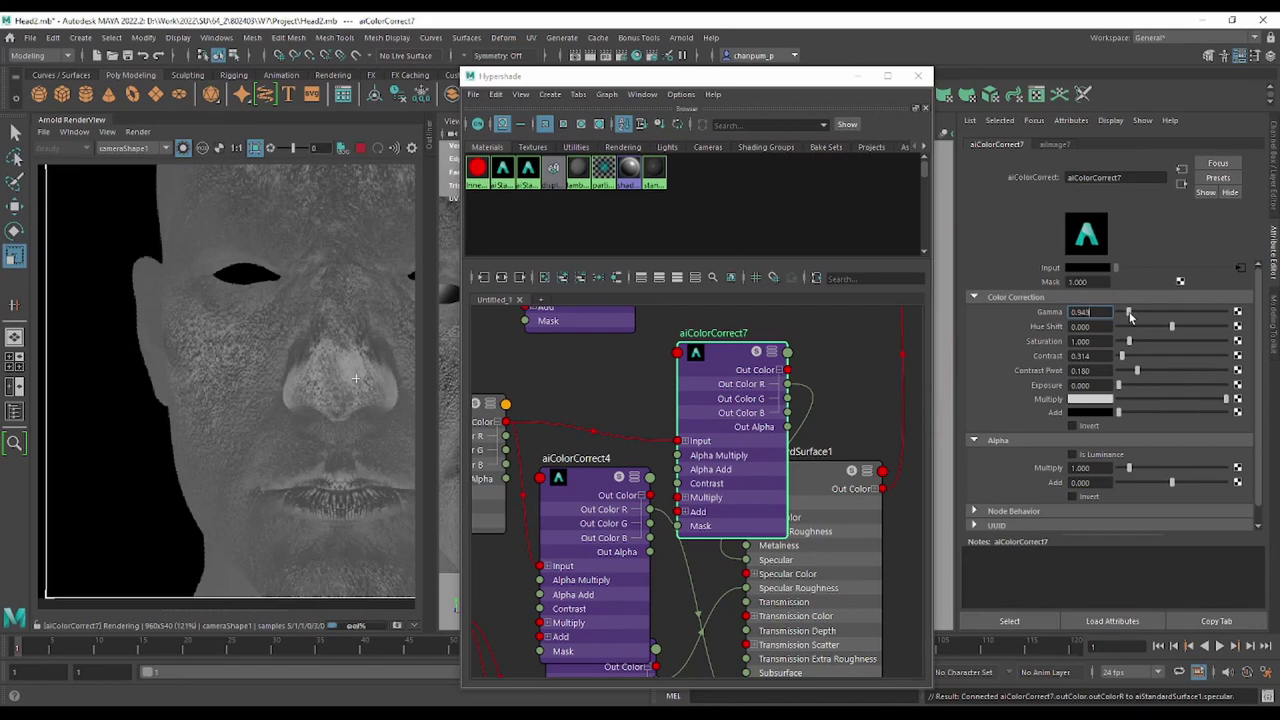
drag(1130, 316, 1147, 314)
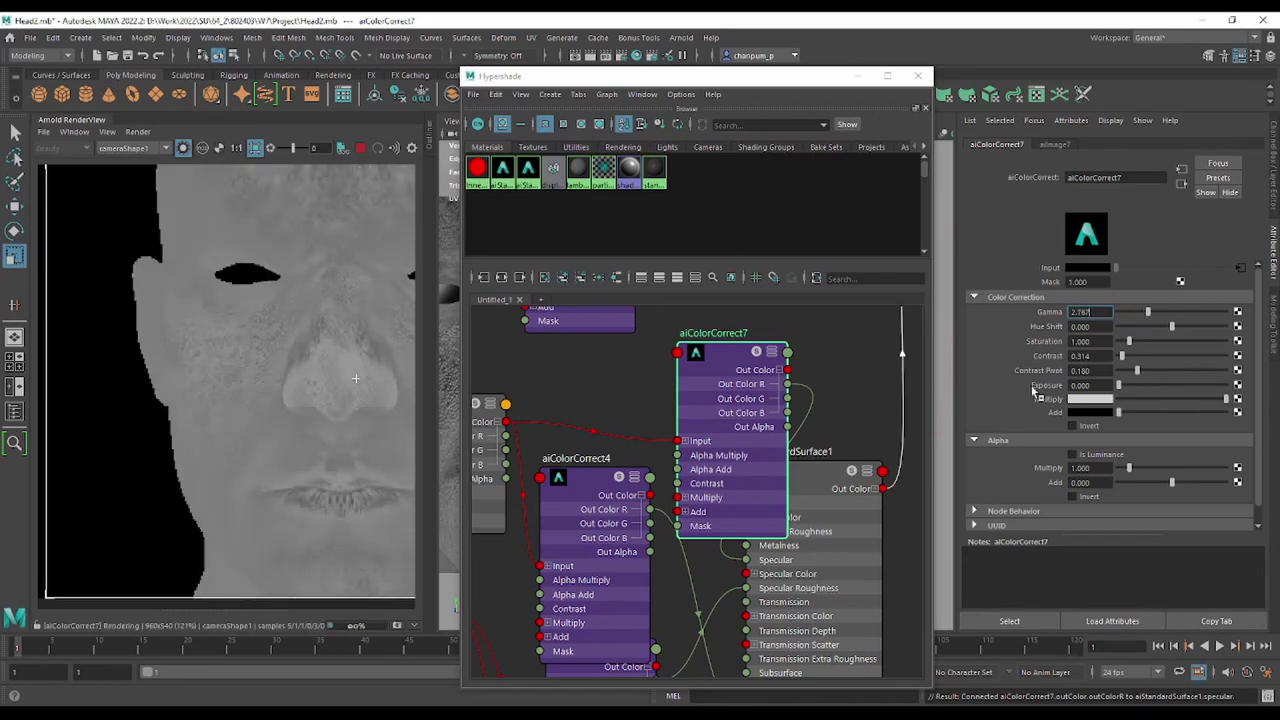
drag(1122, 358, 1128, 358)
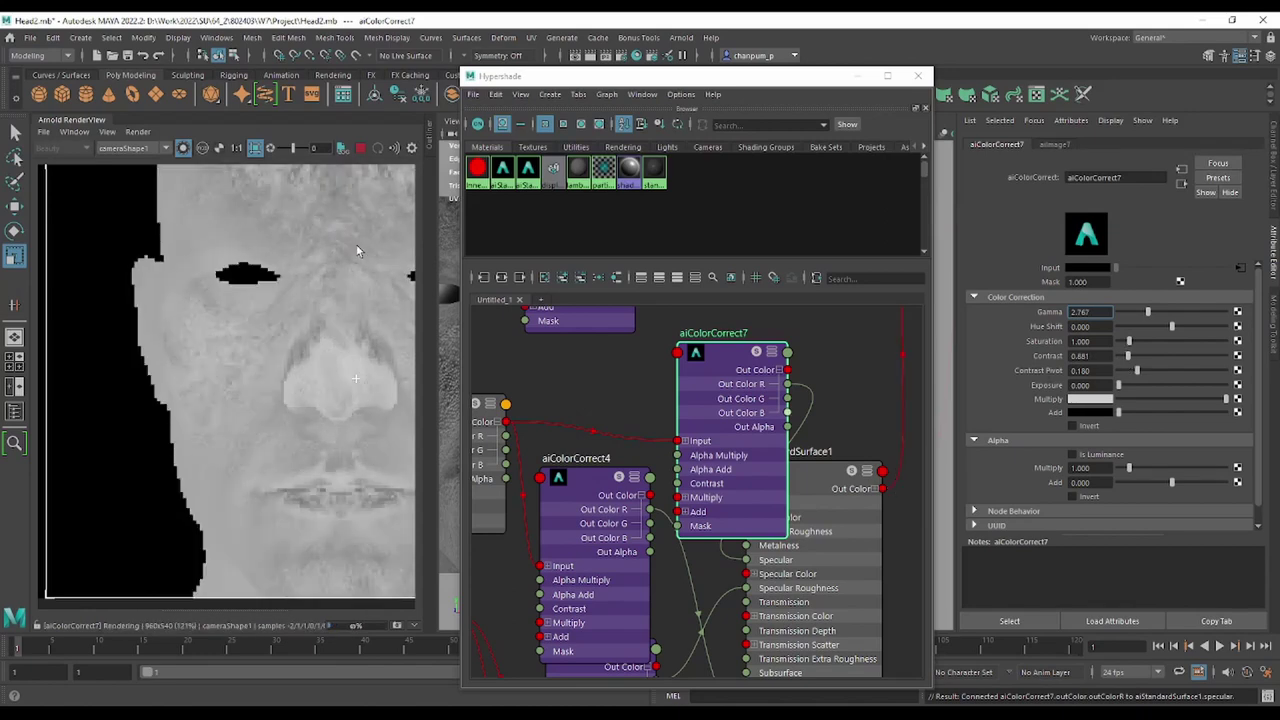
click(813, 480)
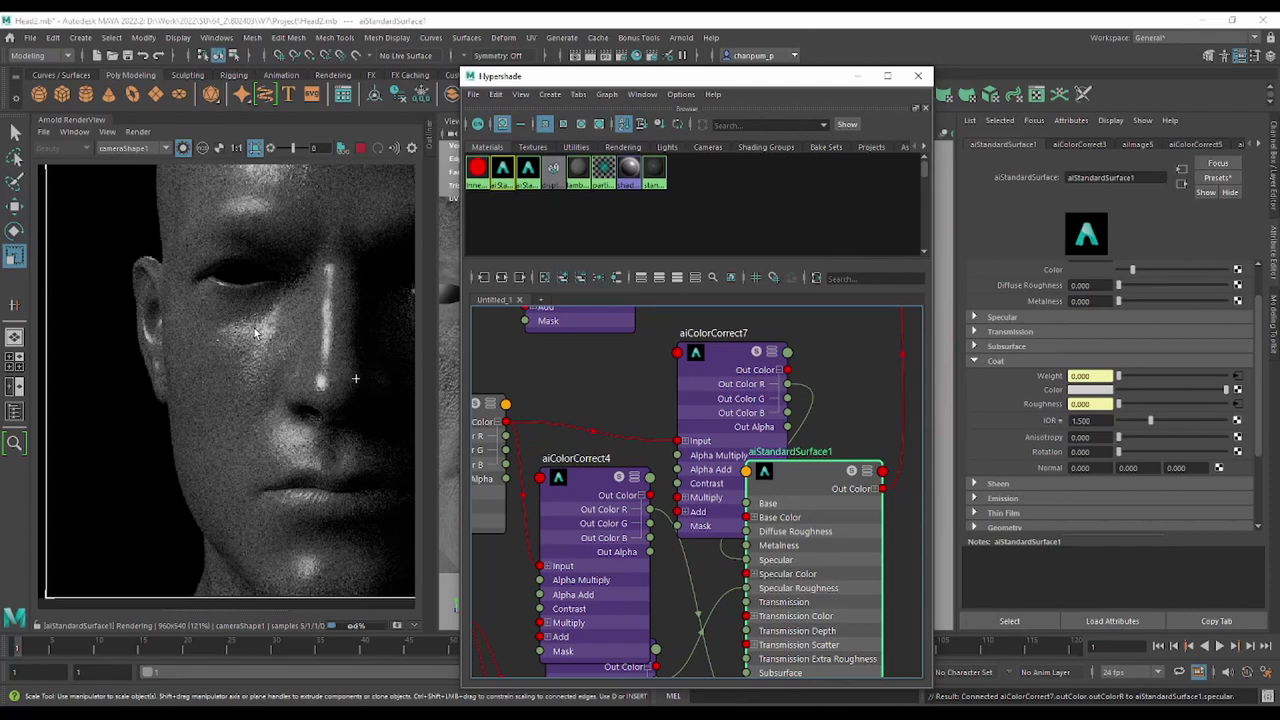
scroll(295, 396, up, 2)
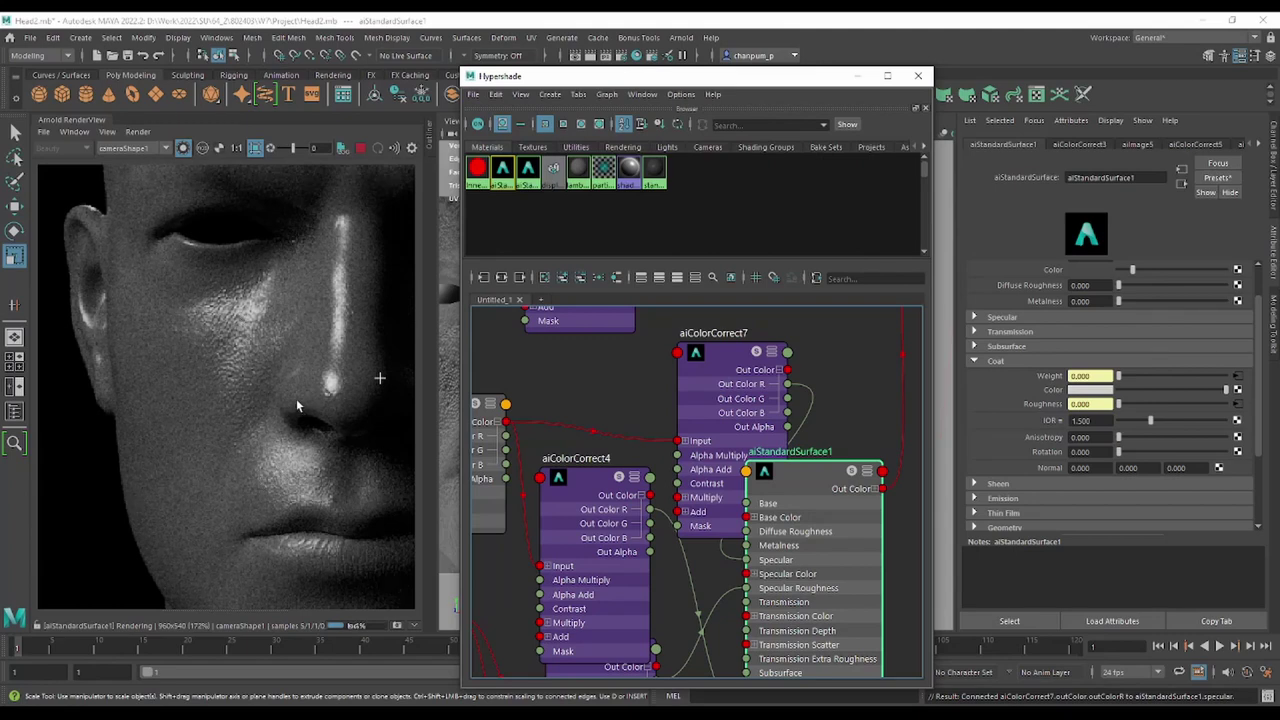
scroll(261, 377, down, 2)
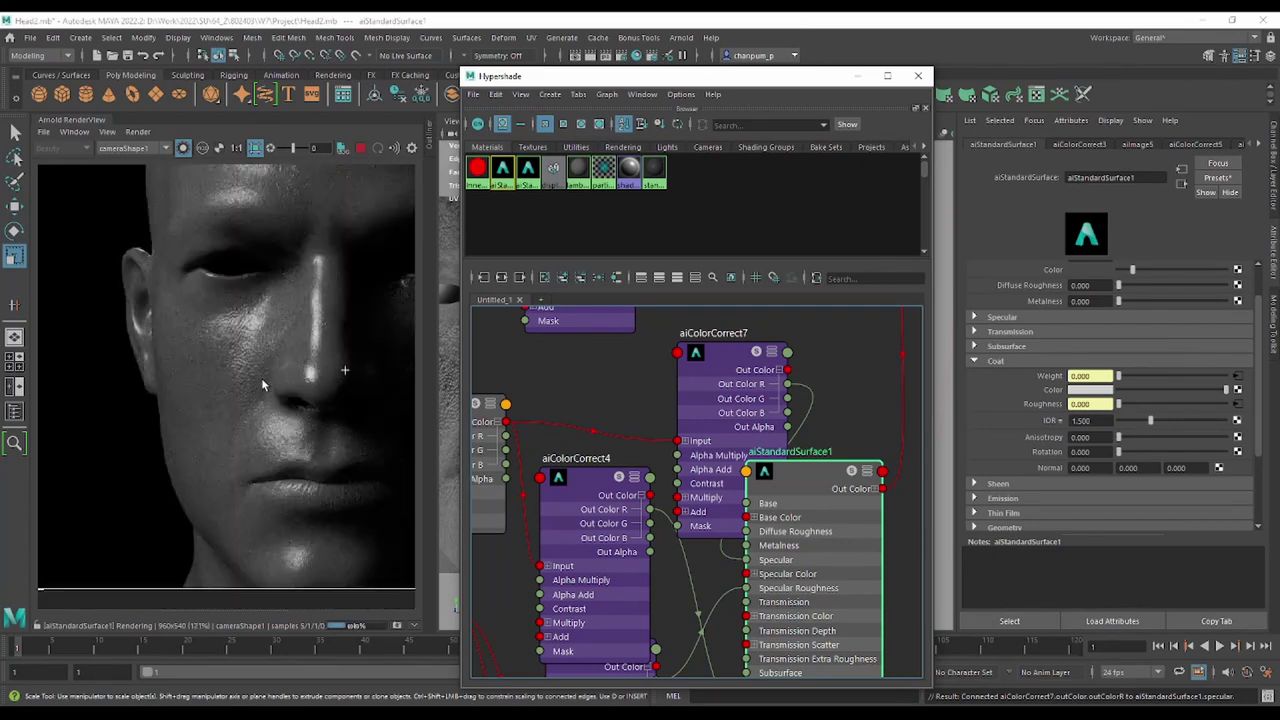
scroll(284, 308, up, 1)
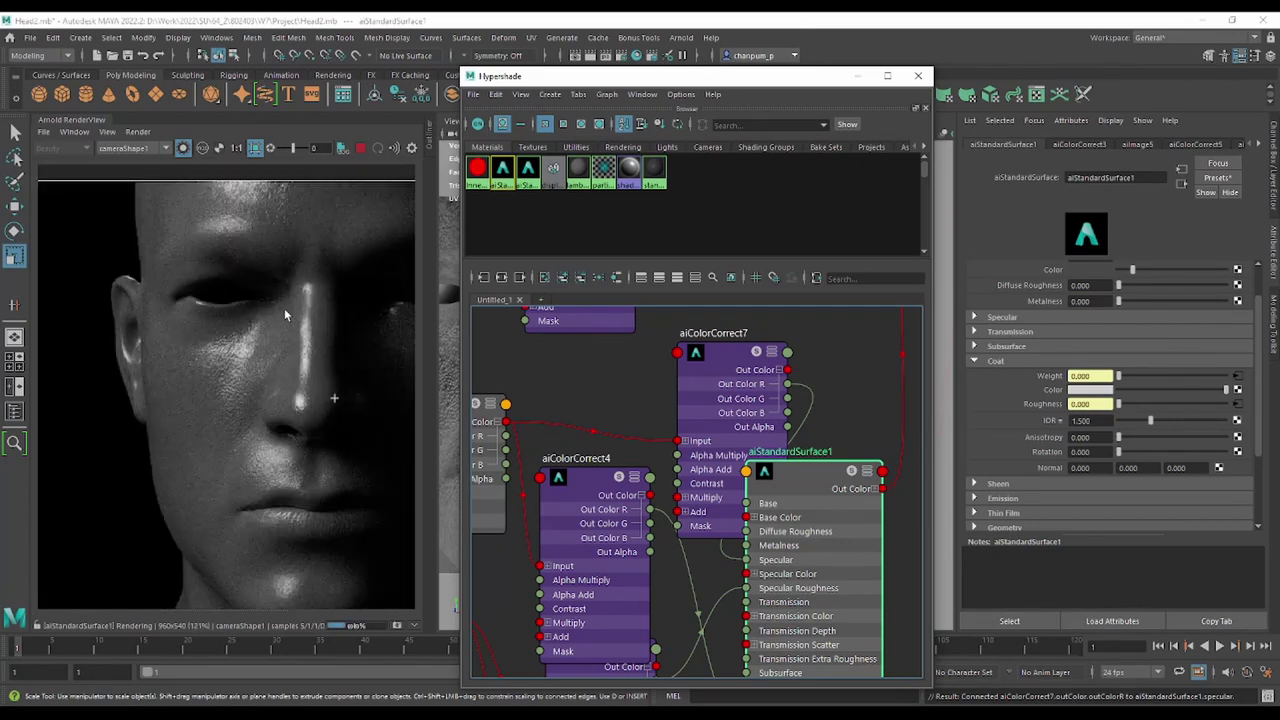
scroll(267, 336, up, 1)
scroll(259, 385, down, 1)
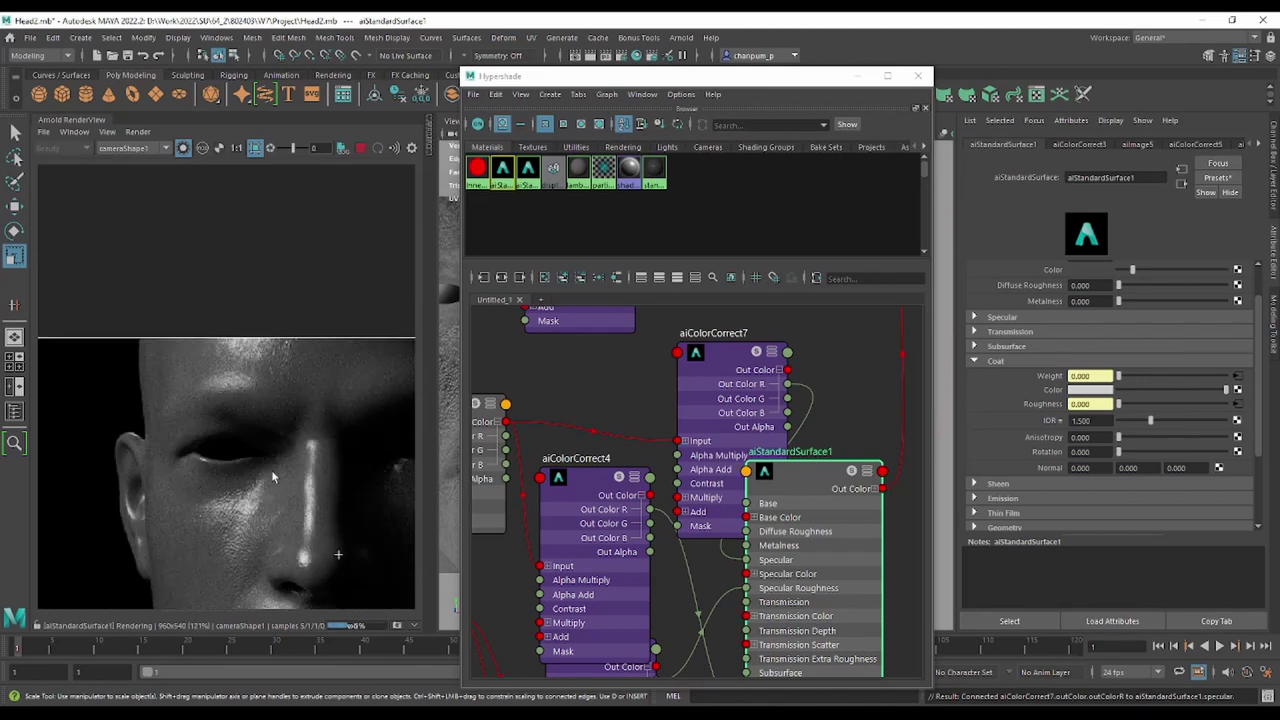
scroll(254, 360, down, 1)
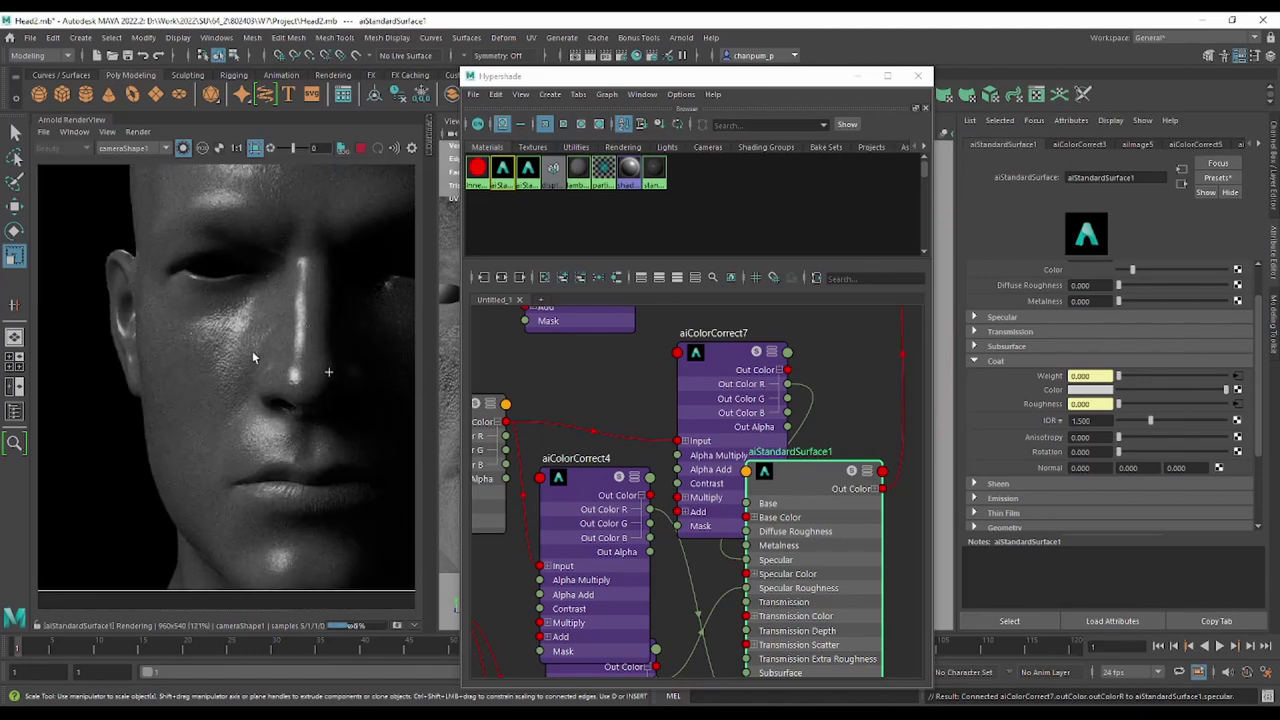
click(720, 362)
Set aiColorCorrect7 to Contrast 0.566 and Gamma 4.409, then tidy its graph position.
drag(1129, 356, 1125, 364)
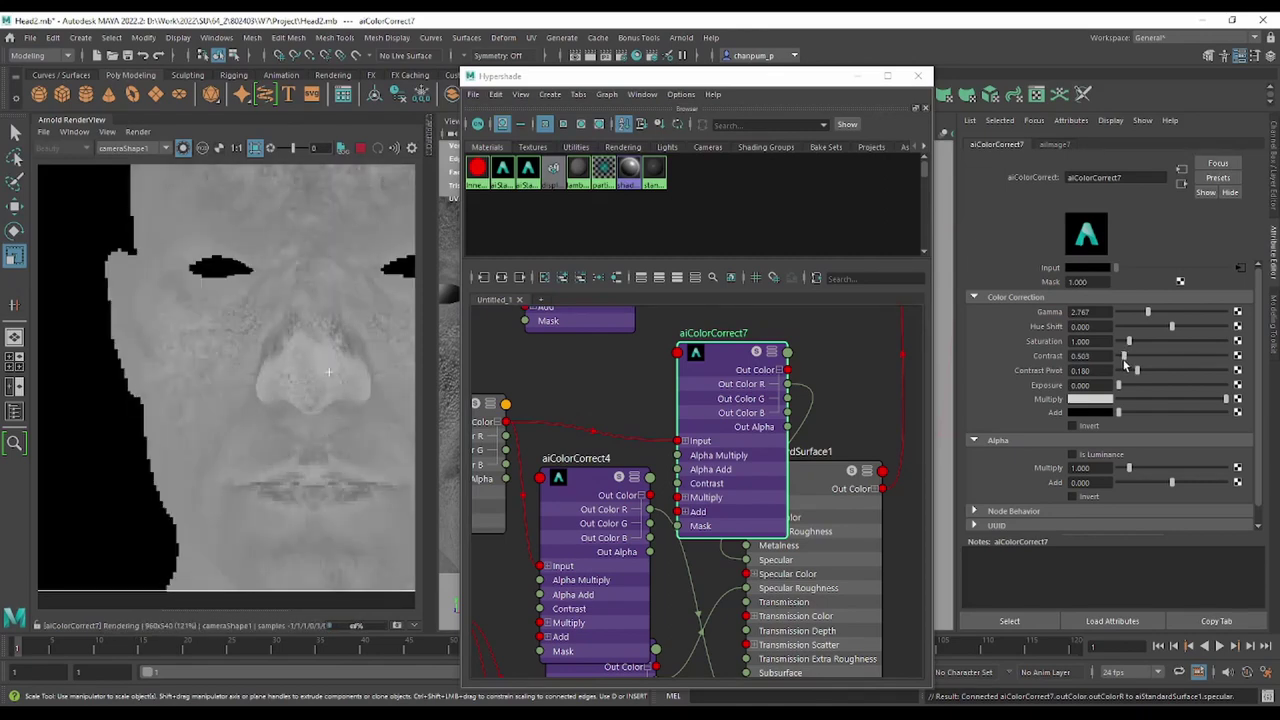
drag(1150, 318, 1168, 320)
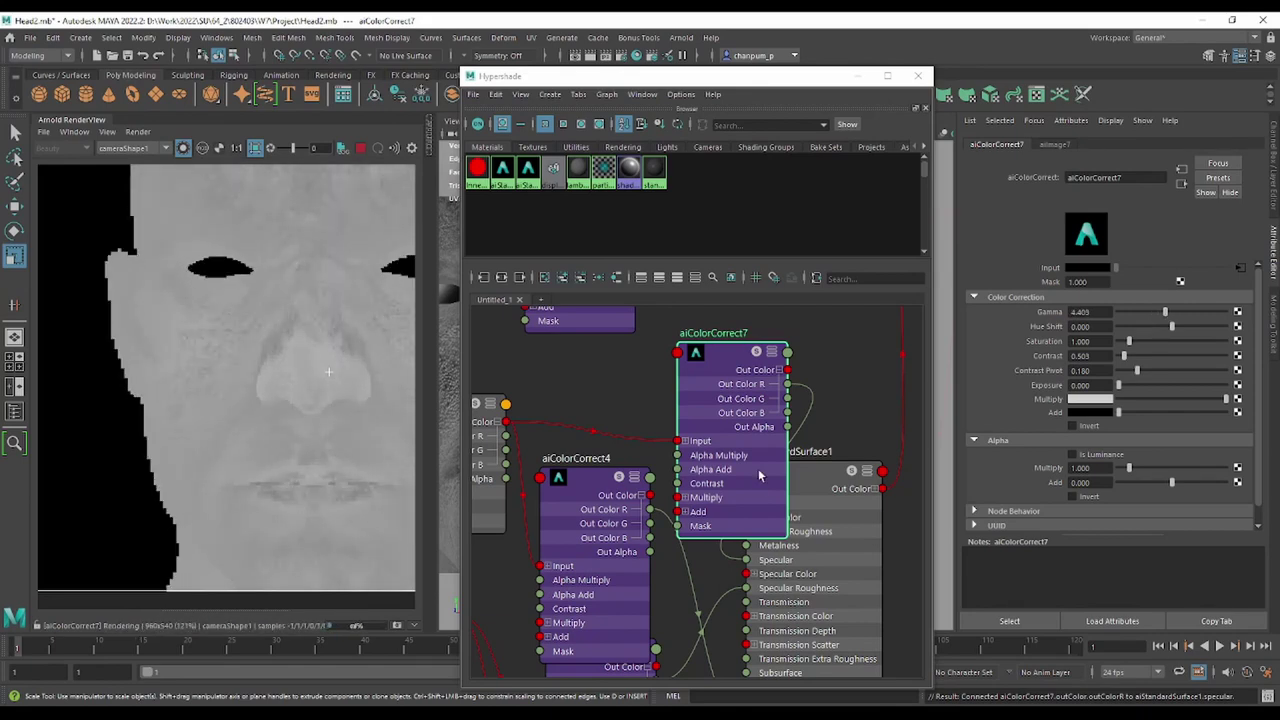
drag(735, 368, 693, 350)
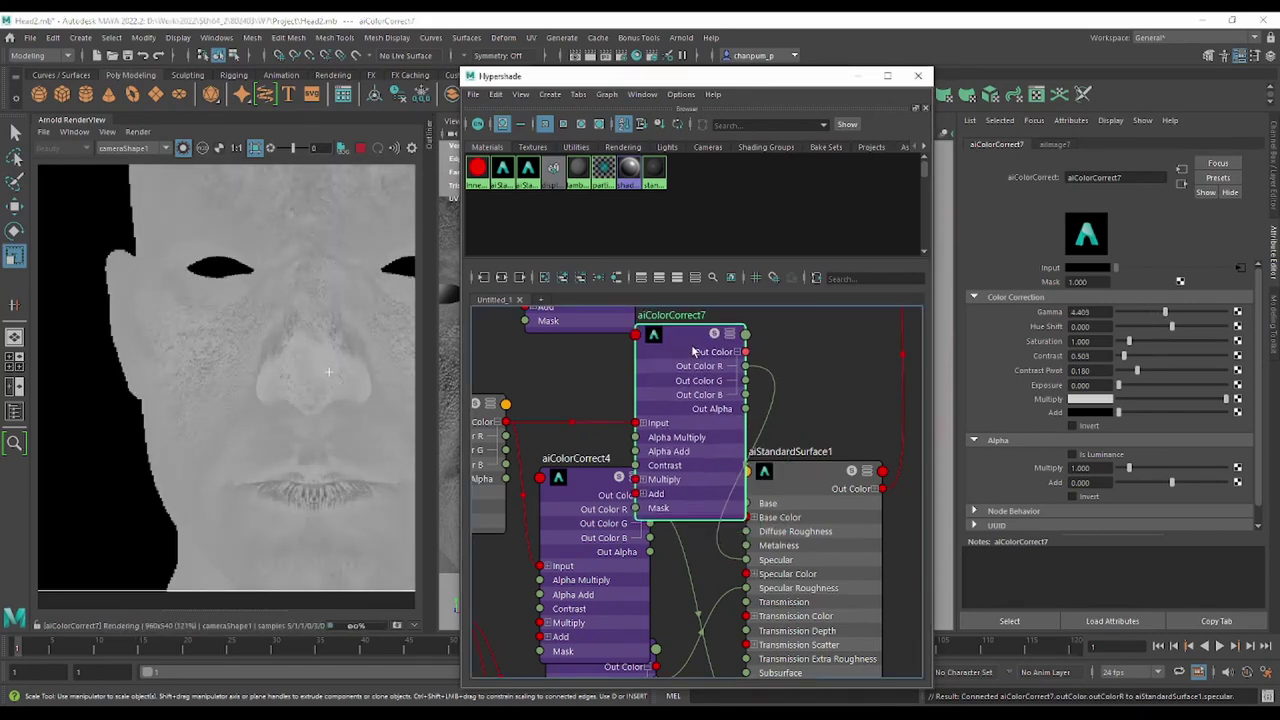
Set the aiColorCorrect4 coat mask to Contrast 2.956 and Gamma 0.755, then preview the full shader.
click(620, 513)
alt+middle_drag(620, 513, 570, 388)
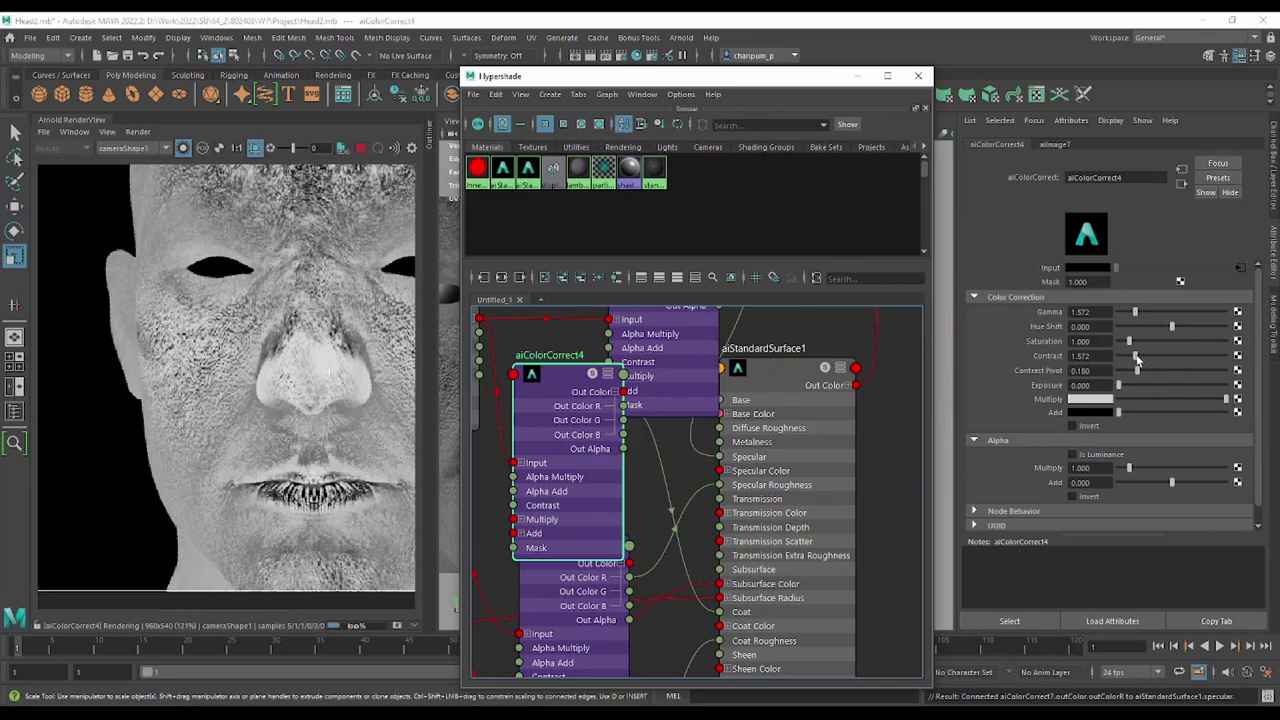
drag(1135, 356, 1151, 357)
drag(1135, 312, 1125, 313)
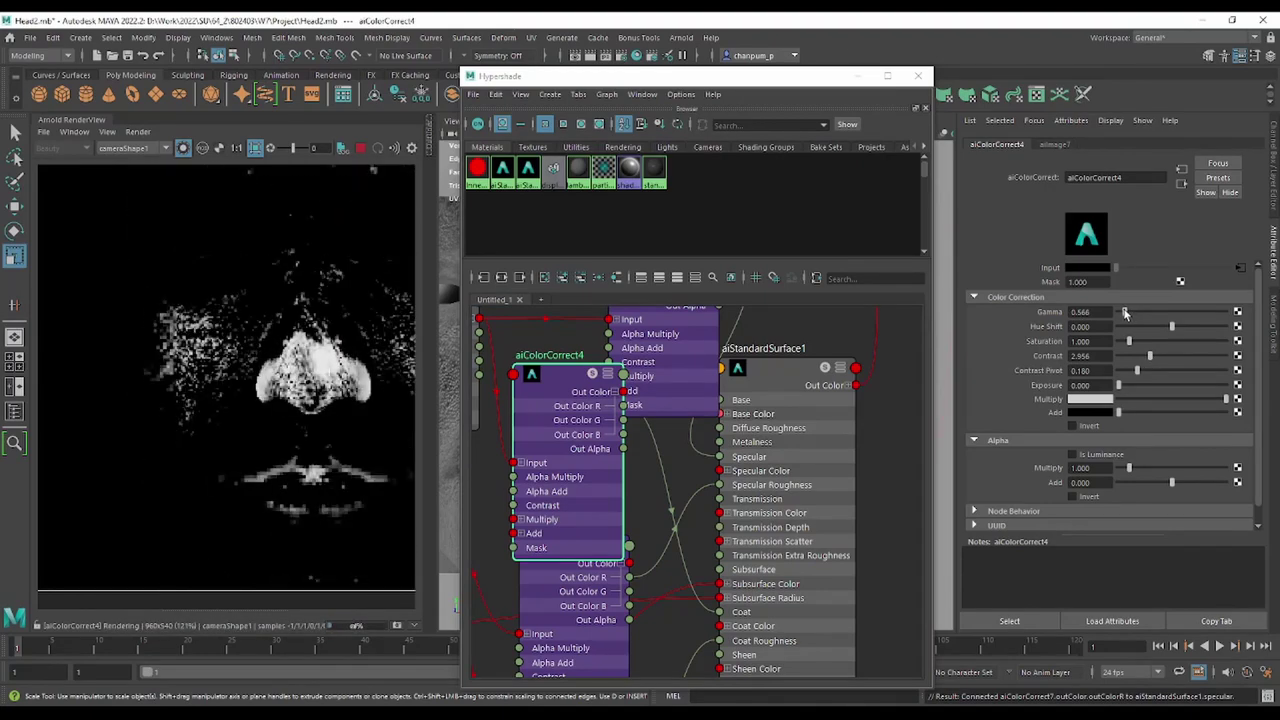
drag(1125, 313, 1127, 313)
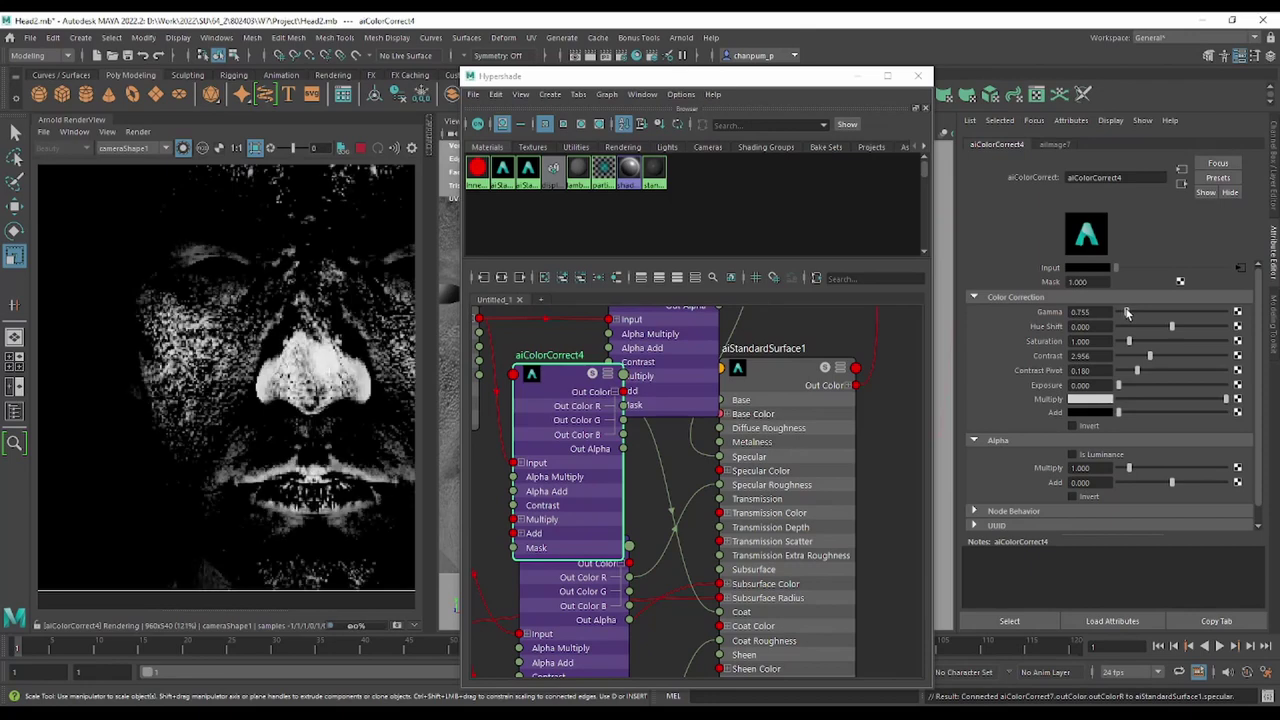
click(772, 382)
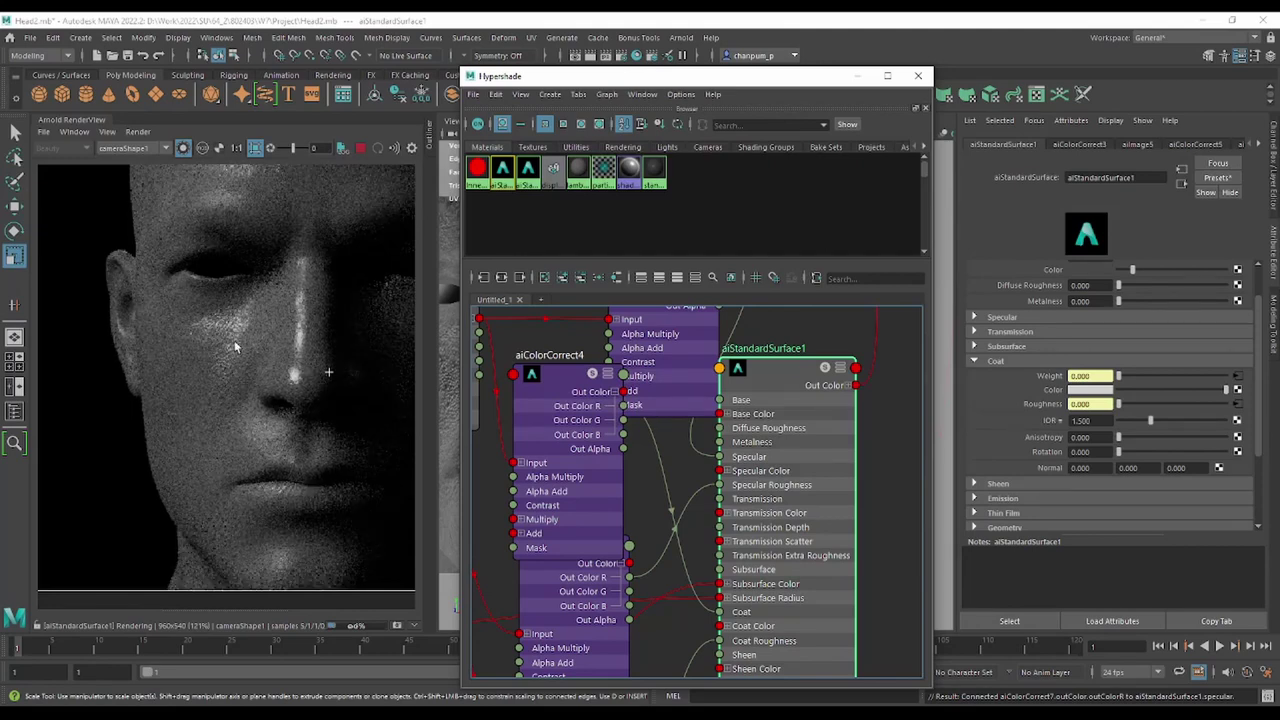
Retune aiColorCorrect7 to Contrast 1.132 and Gamma 2.843, then re-render the full head.
click(697, 330)
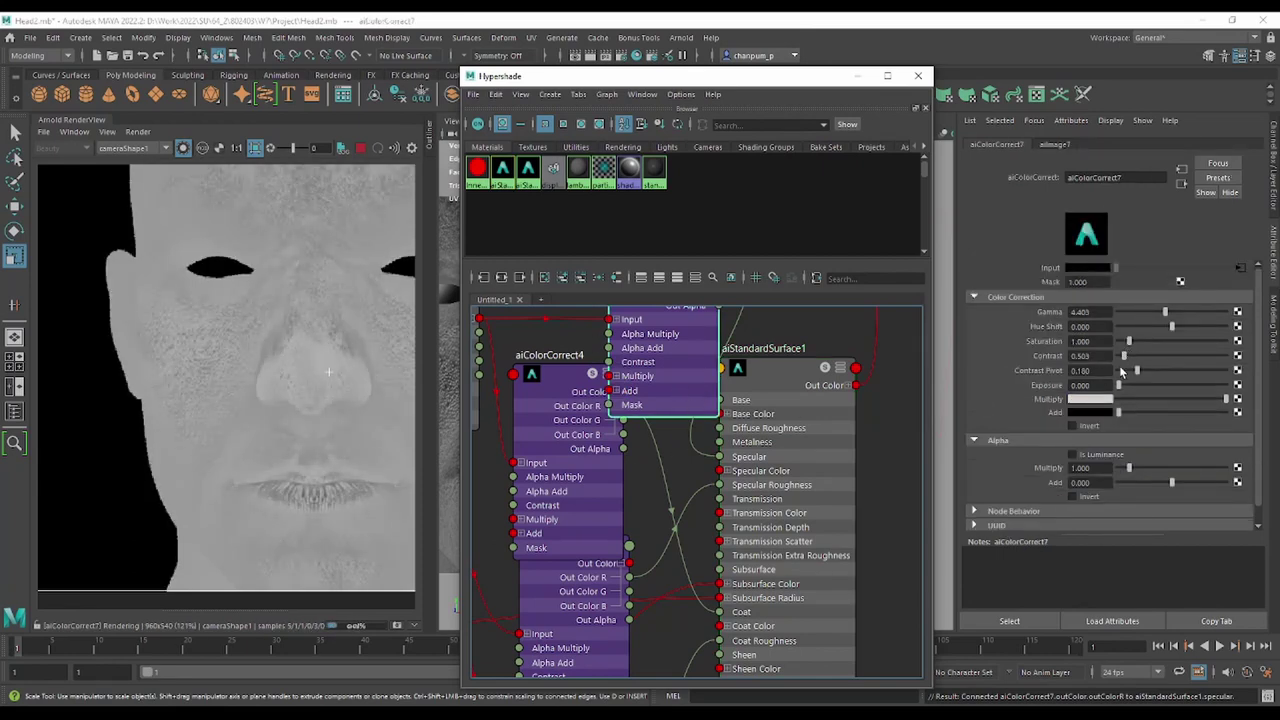
drag(1124, 356, 1131, 357)
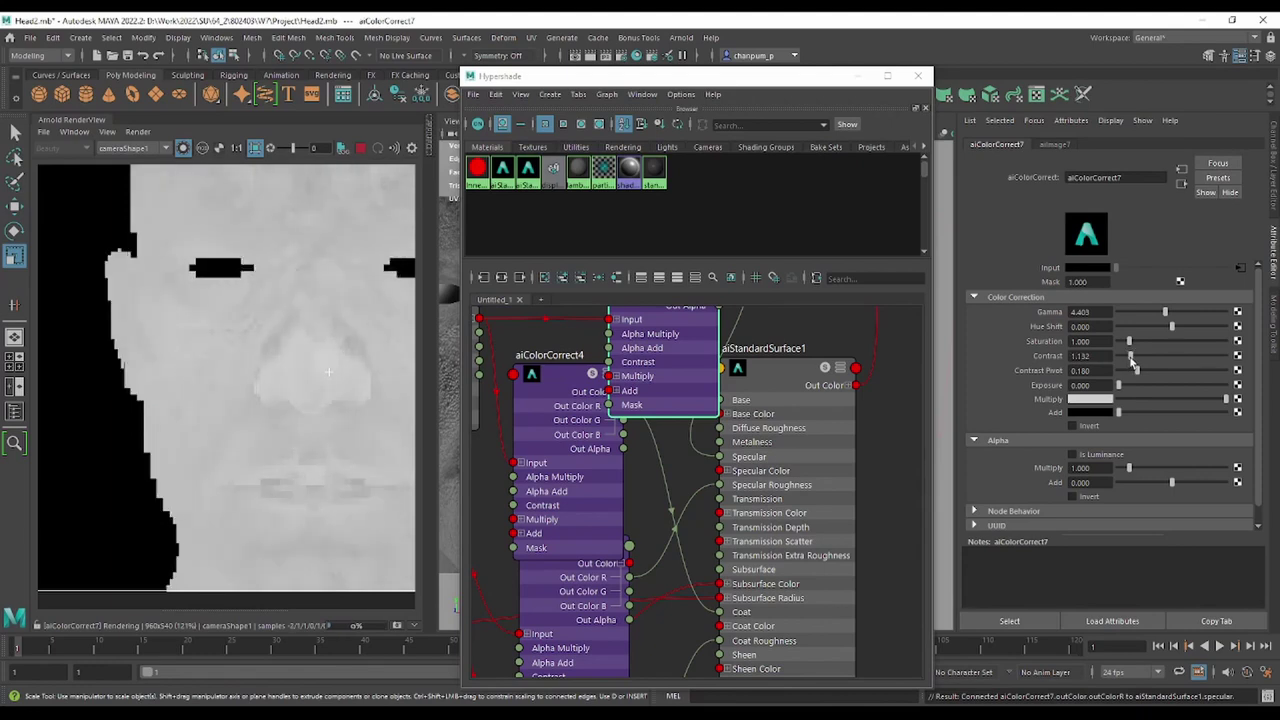
drag(1165, 312, 1145, 312)
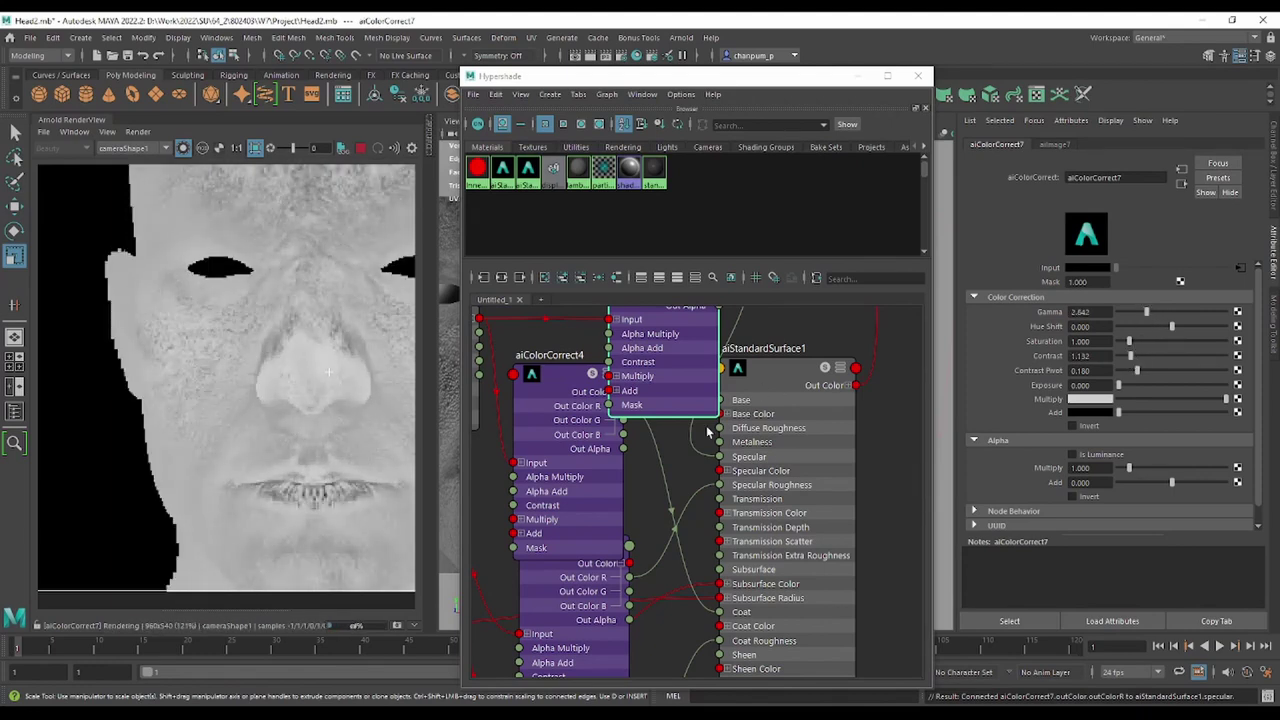
click(791, 379)
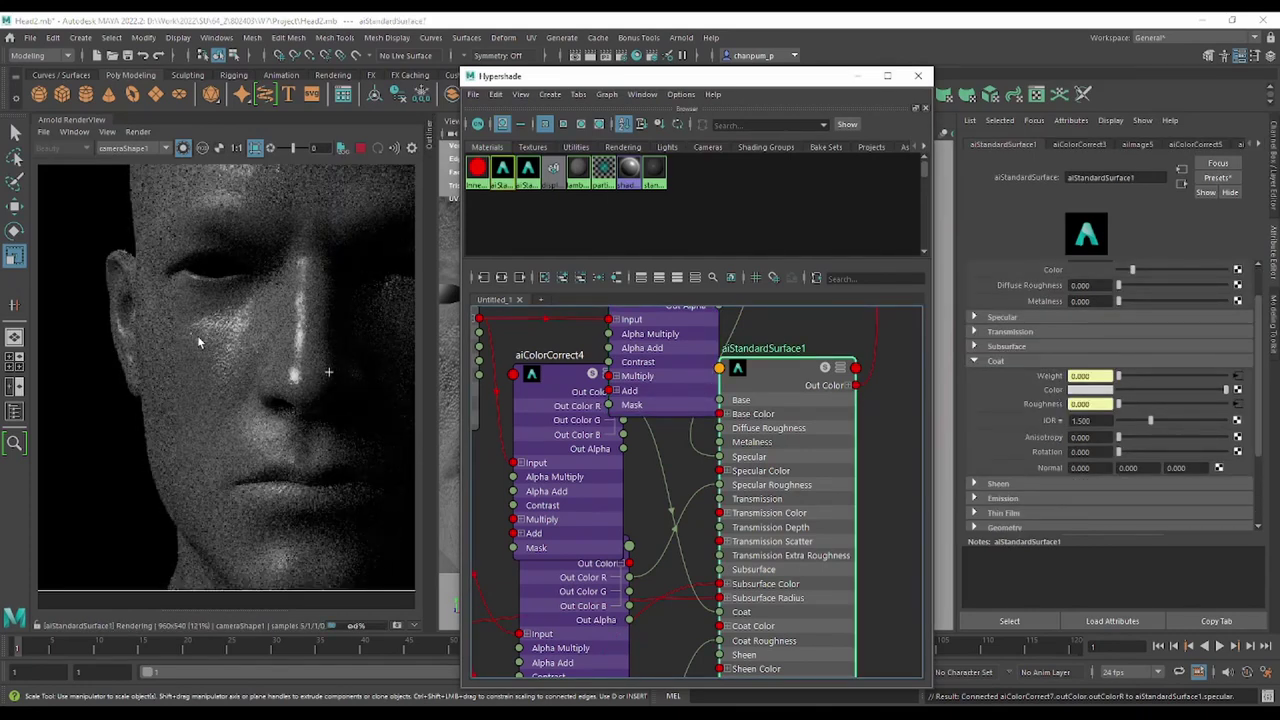
scroll(297, 460, up, 2)
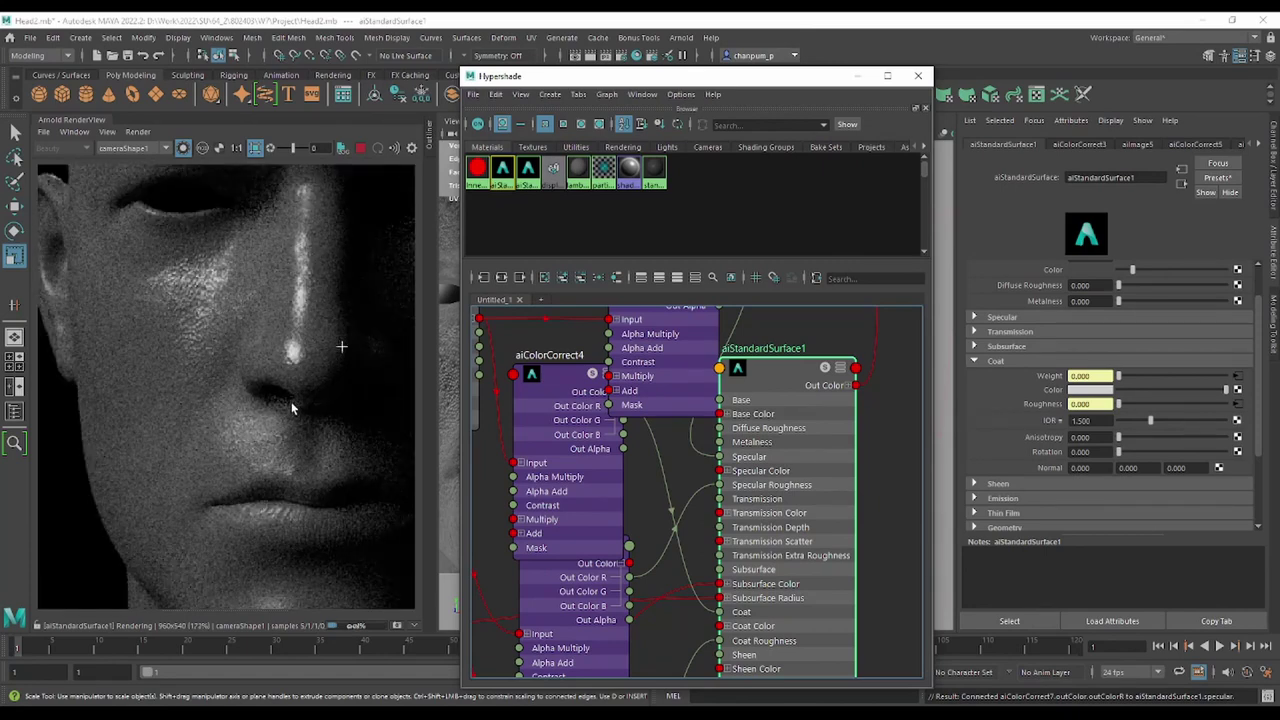
scroll(308, 407, down, 2)
Rearrange the shading network into a tidy layout and zoom in on aiStandardSurface1.
scroll(809, 402, down, 3)
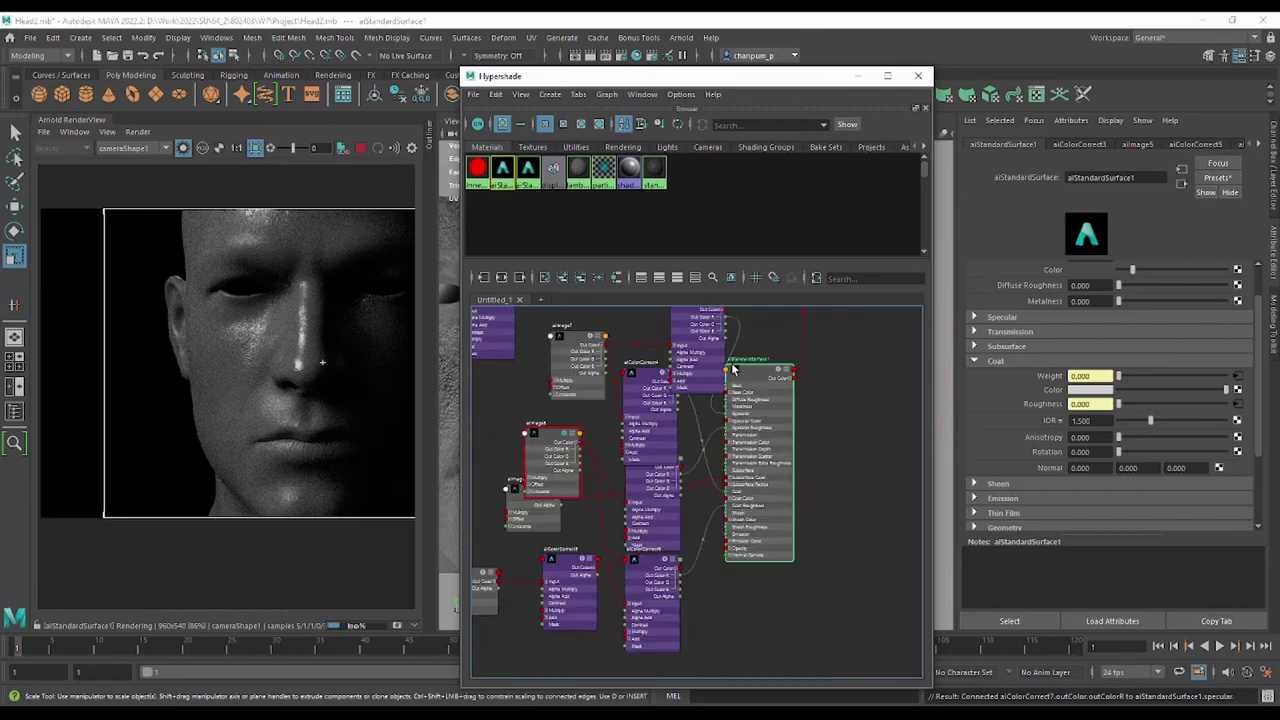
scroll(809, 402, down, 2)
scroll(822, 380, up, 1)
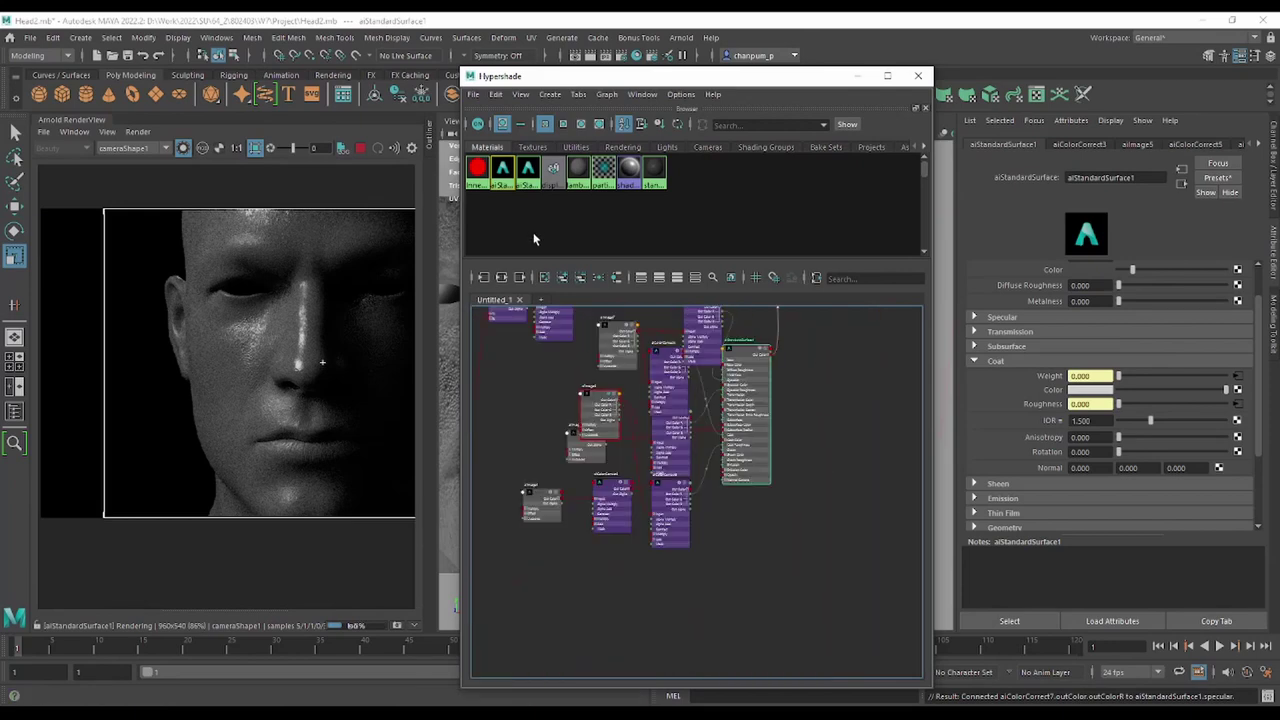
click(597, 277)
scroll(811, 508, up, 2)
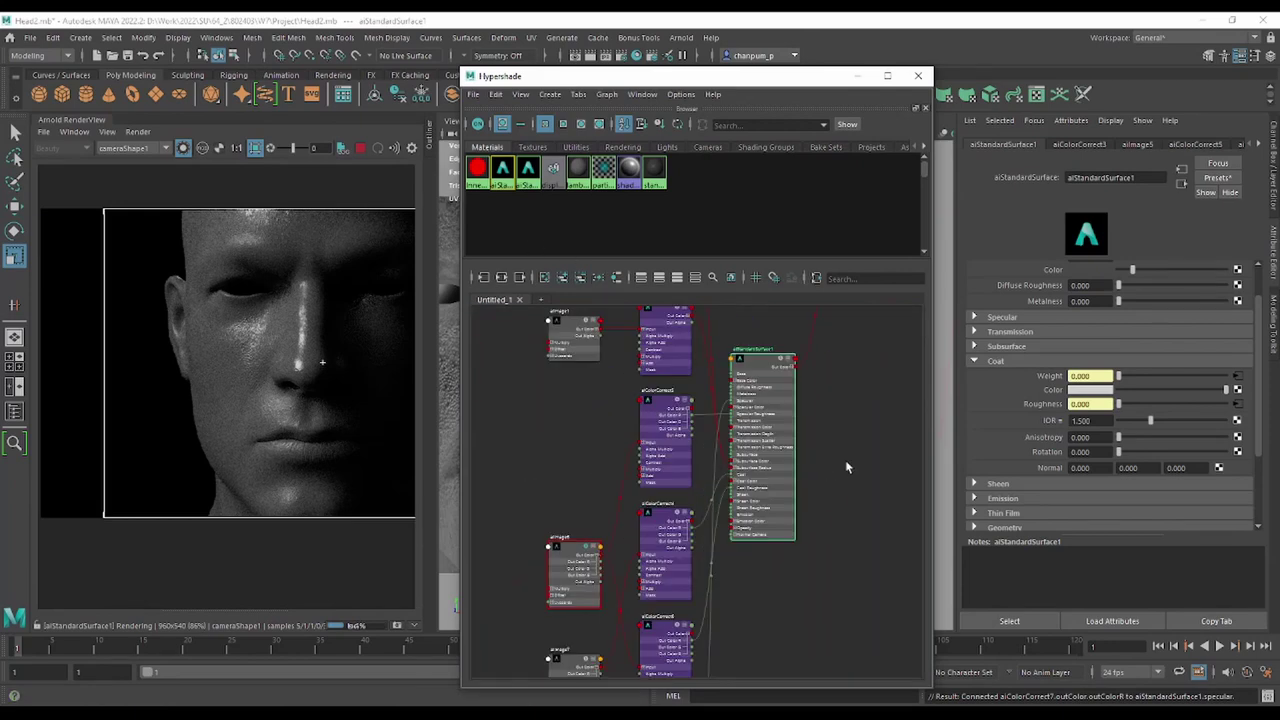
scroll(846, 463, up, 1)
scroll(800, 480, up, 3)
alt+middle_drag(695, 345, 725, 252)
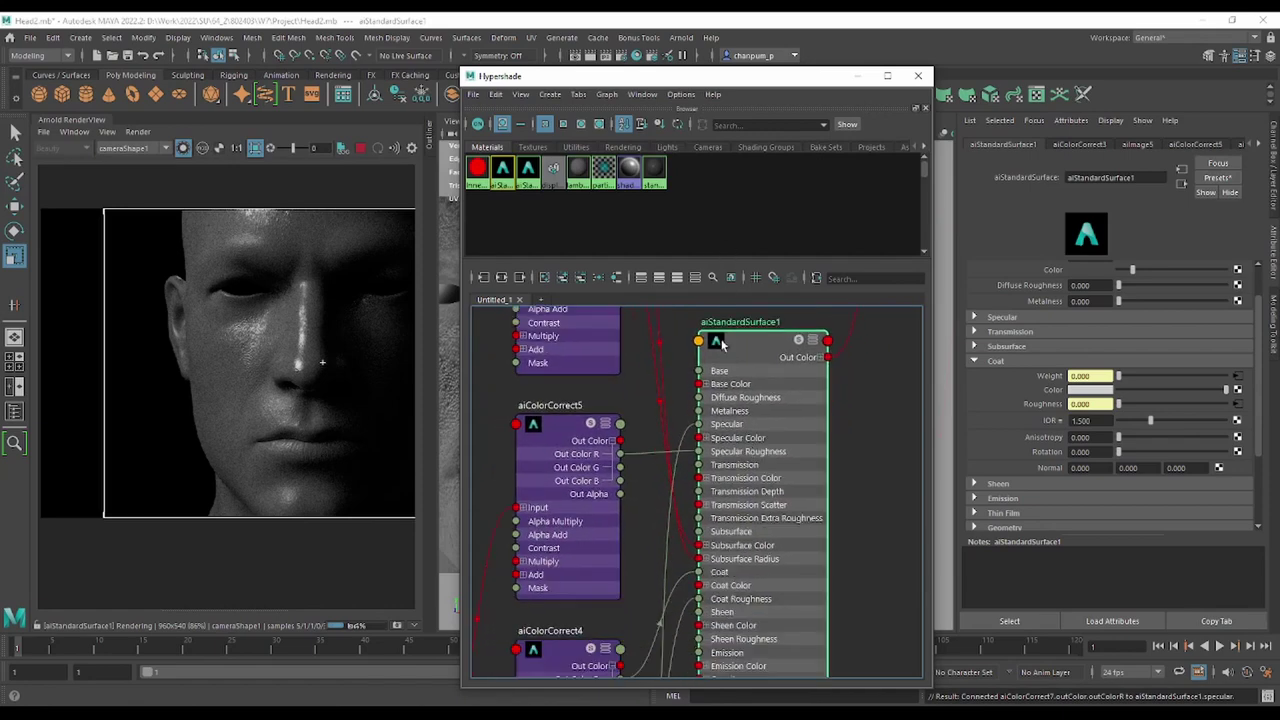
scroll(1095, 401, up, 2)
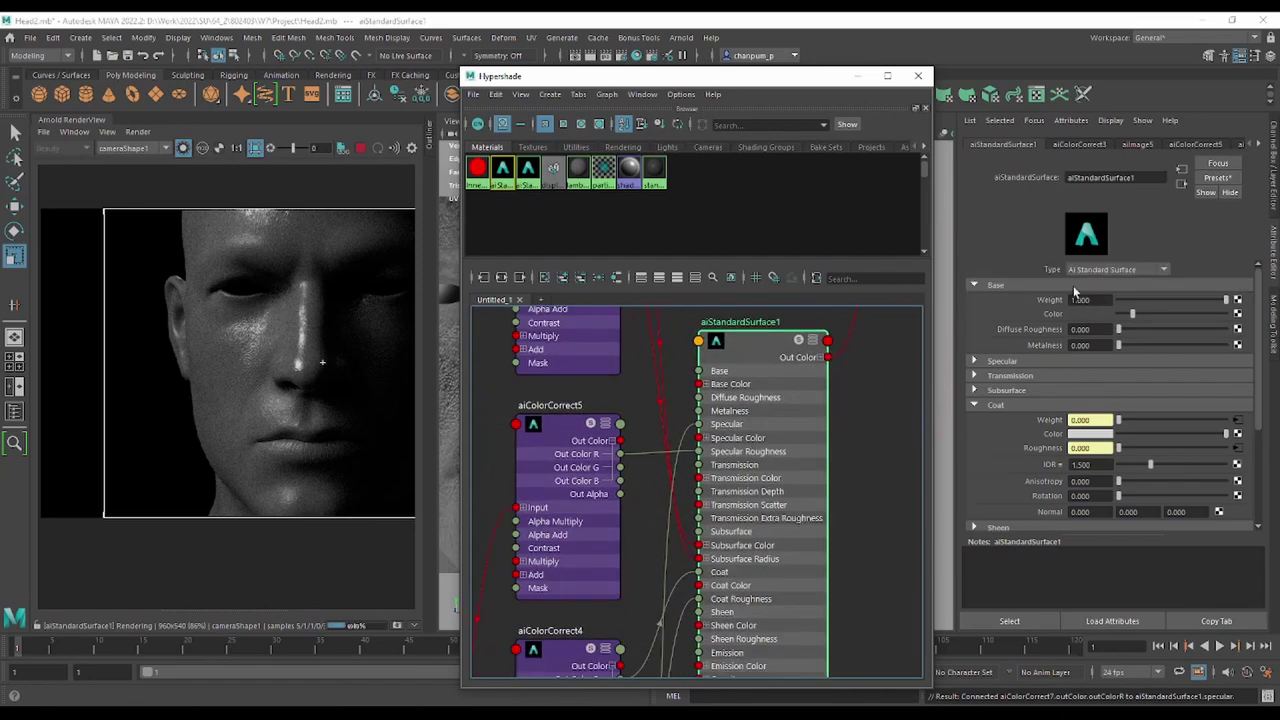
Expand aiStandardSurface1's Specular section in the Attribute Editor.
click(975, 361)
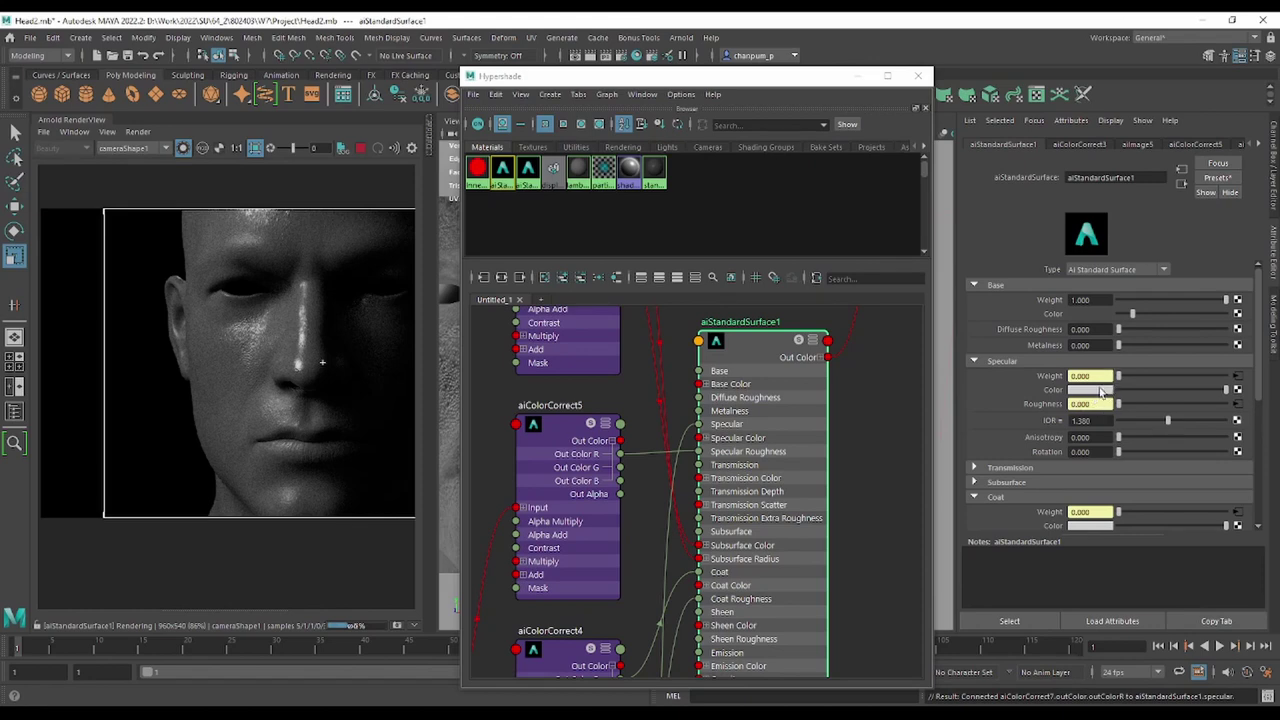
scroll(1126, 421, down, 2)
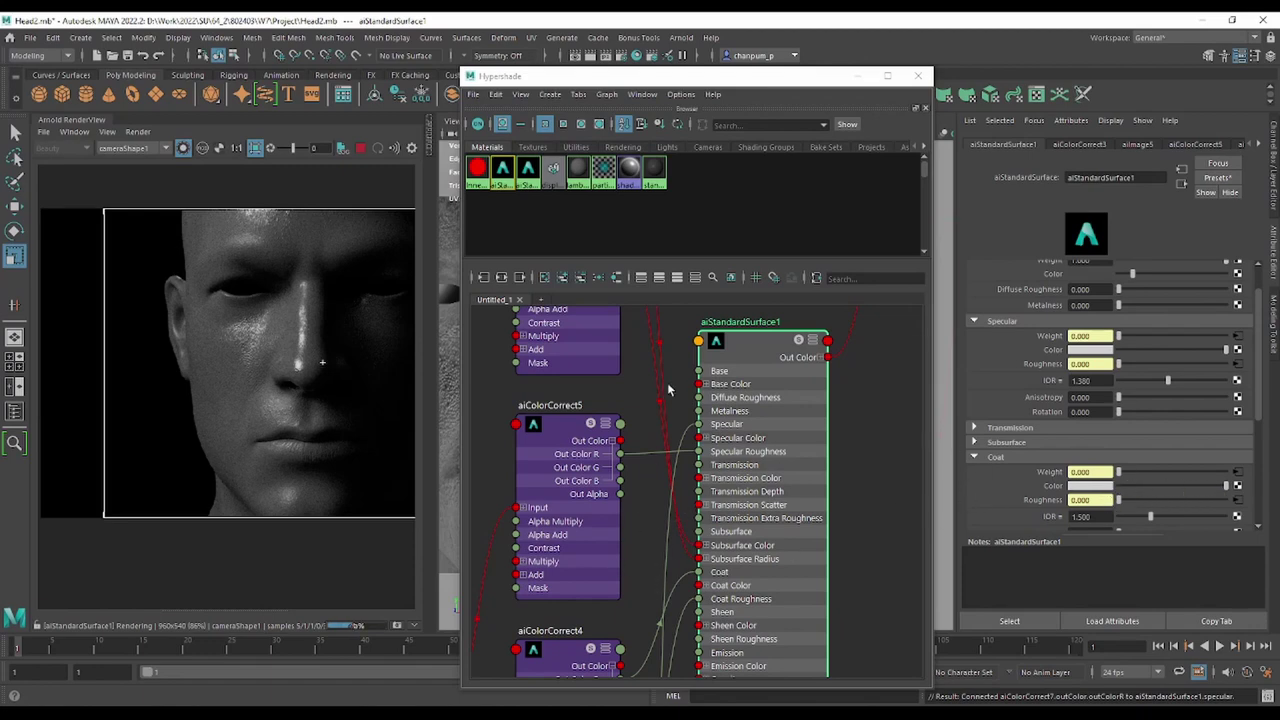
alt+middle_drag(670, 390, 701, 226)
Set the aiColorCorrect6 coat roughness map to Contrast 1.761 and Gamma 0.629.
mouse_move(726, 600)
alt+middle_down()
mouse_move(808, 507)
mouse_move(894, 523)
mouse_move(760, 571)
mouse_move(743, 450)
alt+middle_up()
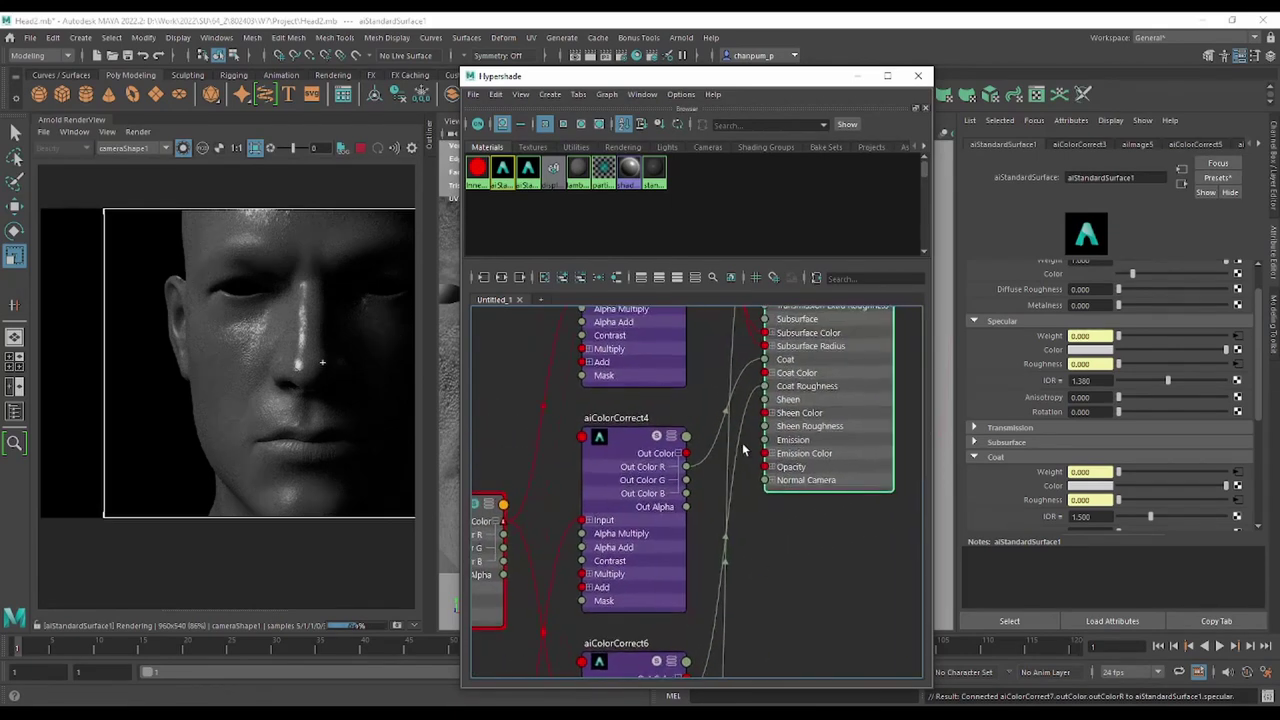
click(643, 443)
alt+middle_drag(624, 676, 608, 566)
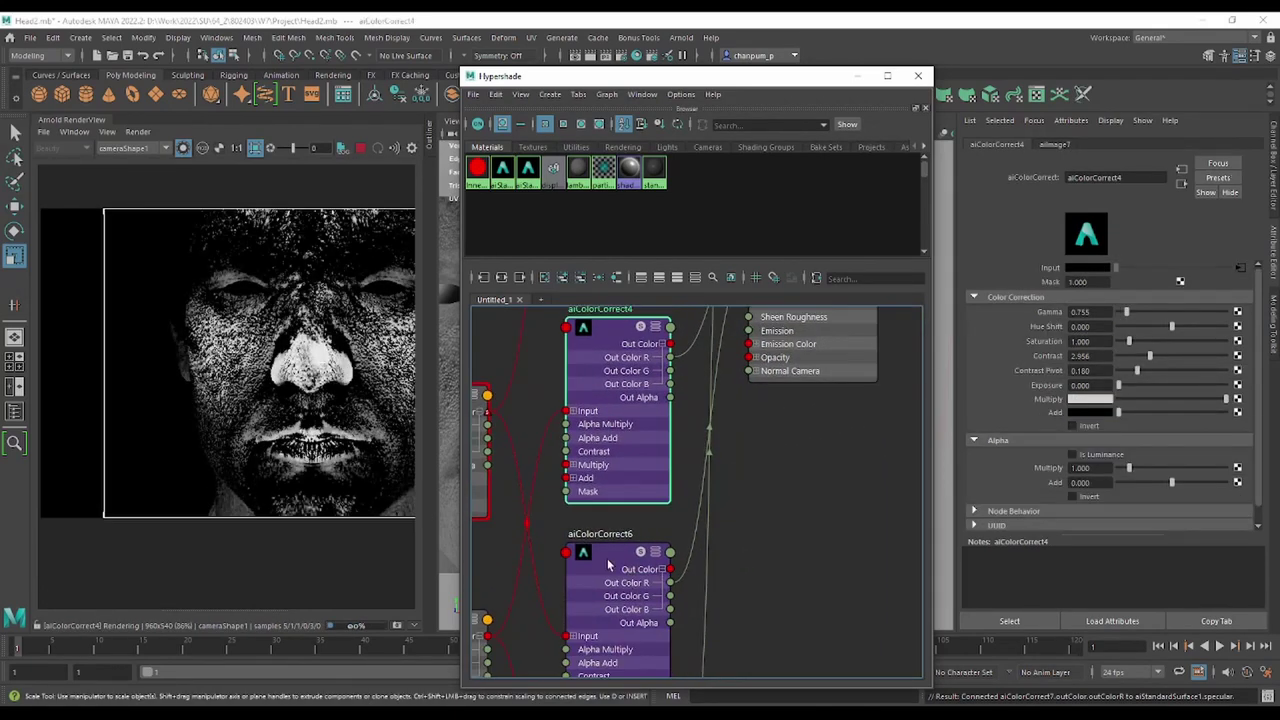
click(608, 566)
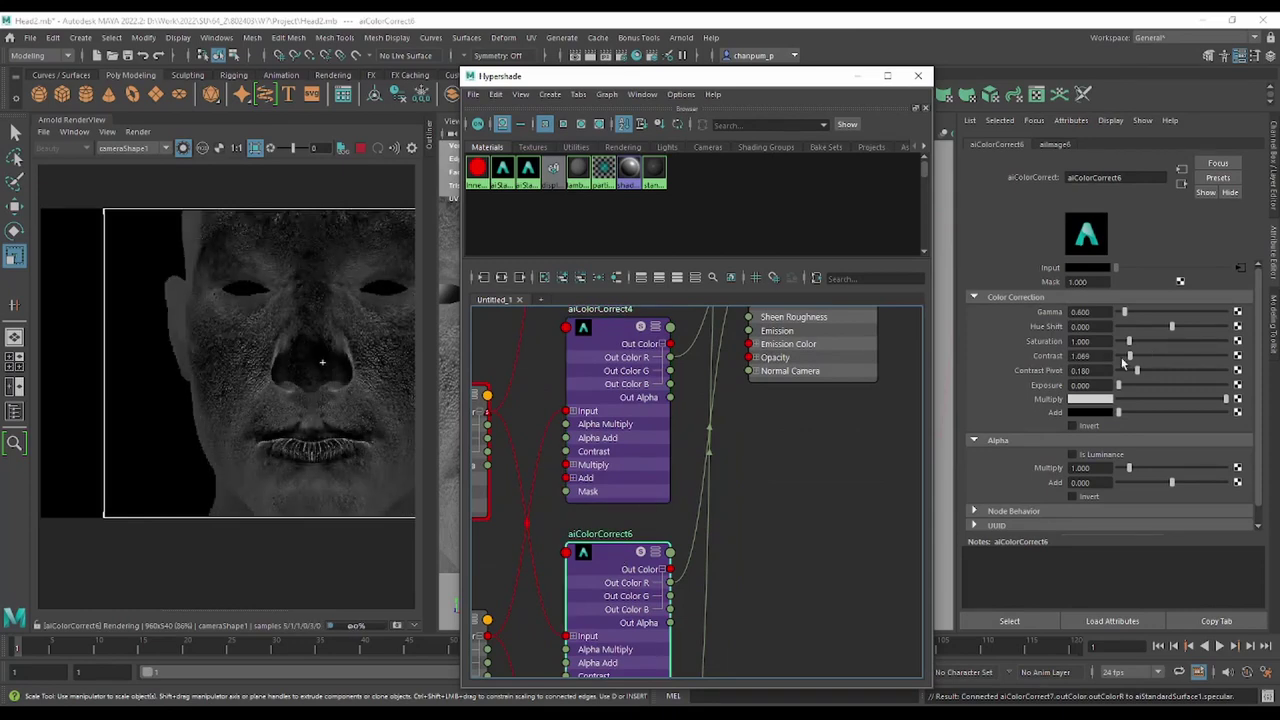
drag(1124, 357, 1135, 358)
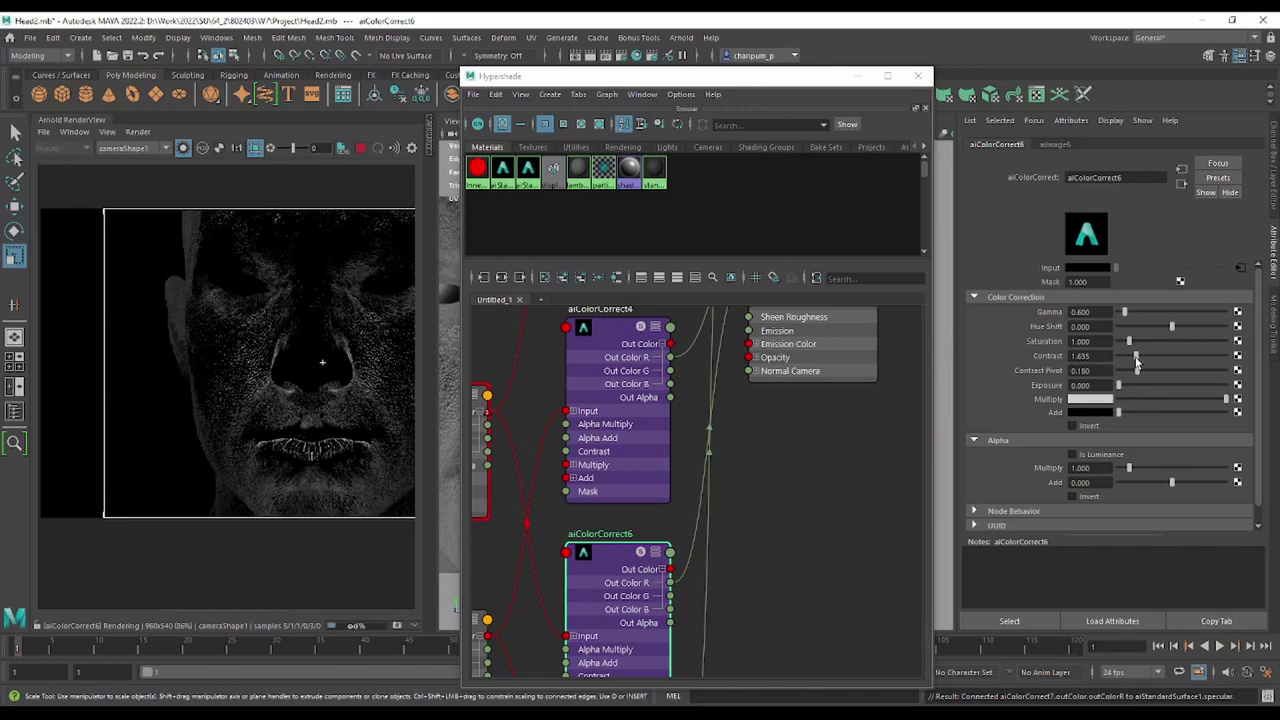
drag(1137, 363, 1140, 362)
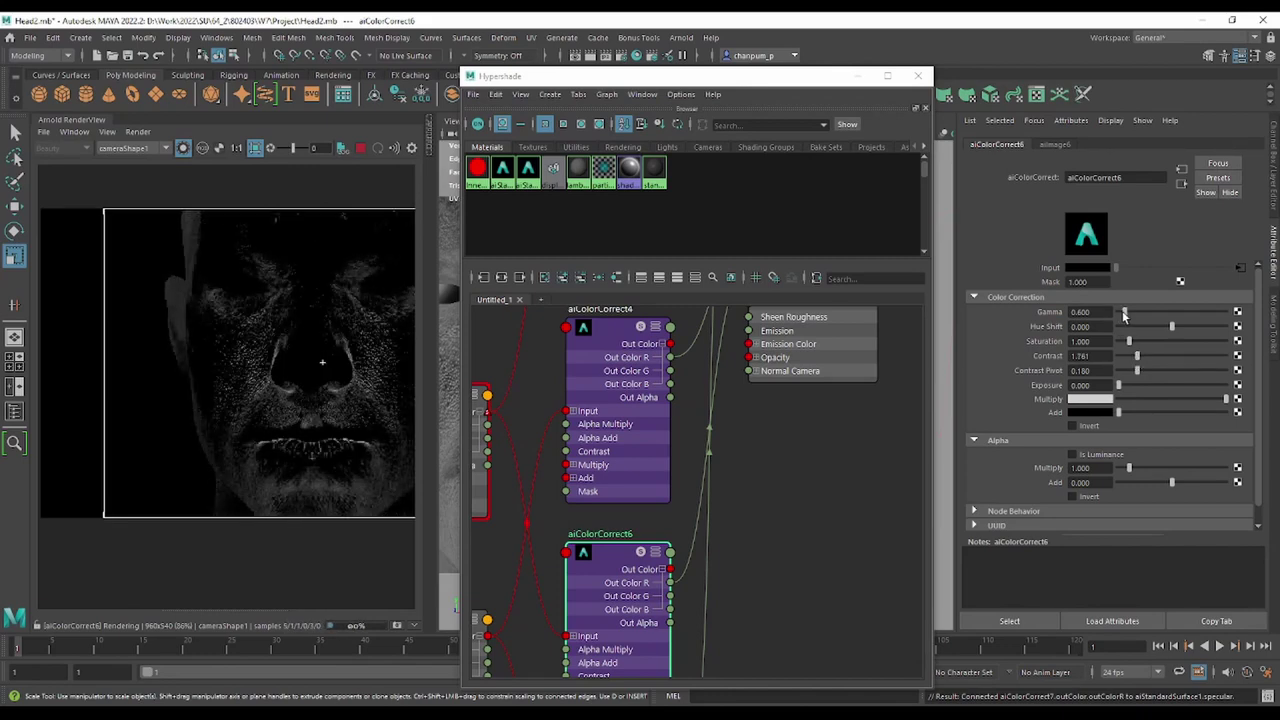
drag(1123, 314, 1124, 315)
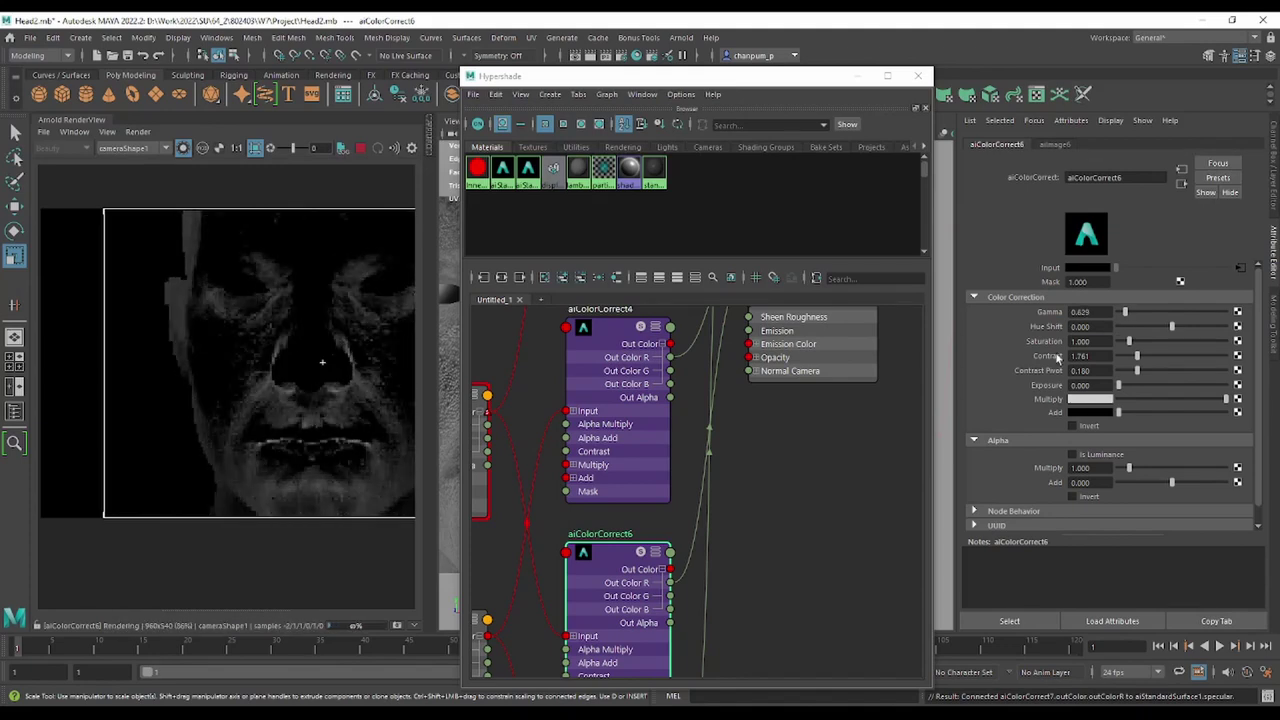
alt+middle_drag(734, 470, 735, 608)
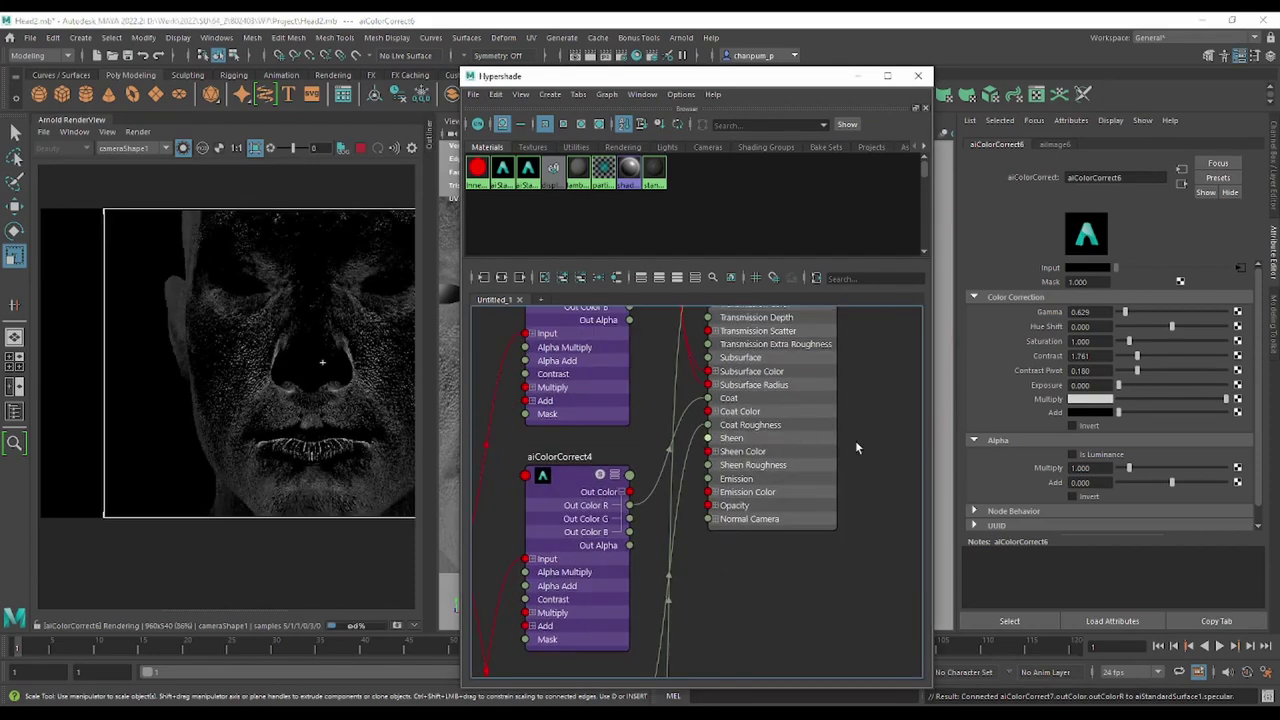
Enter Contrast 0.45 and Gamma 1.5 for aiColorCorrect5, then preview the full skin shader.
alt+middle_drag(855, 447, 851, 580)
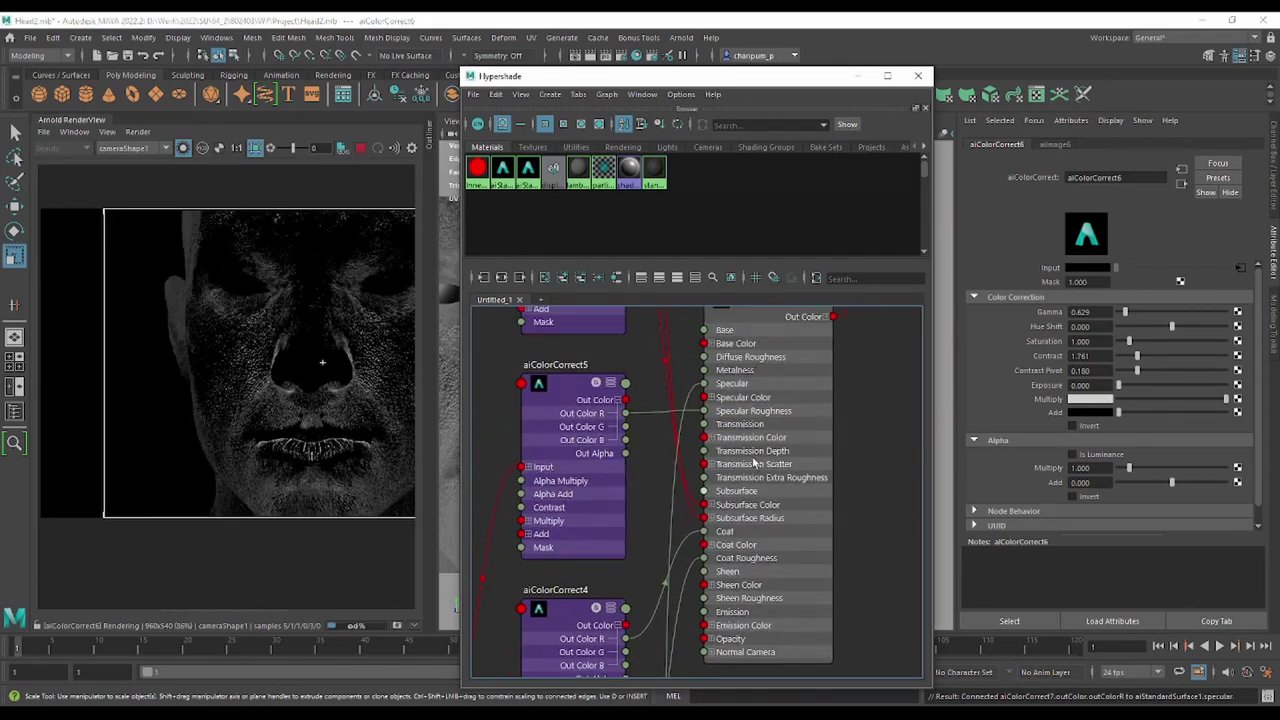
click(625, 376)
alt+middle_drag(633, 358, 640, 377)
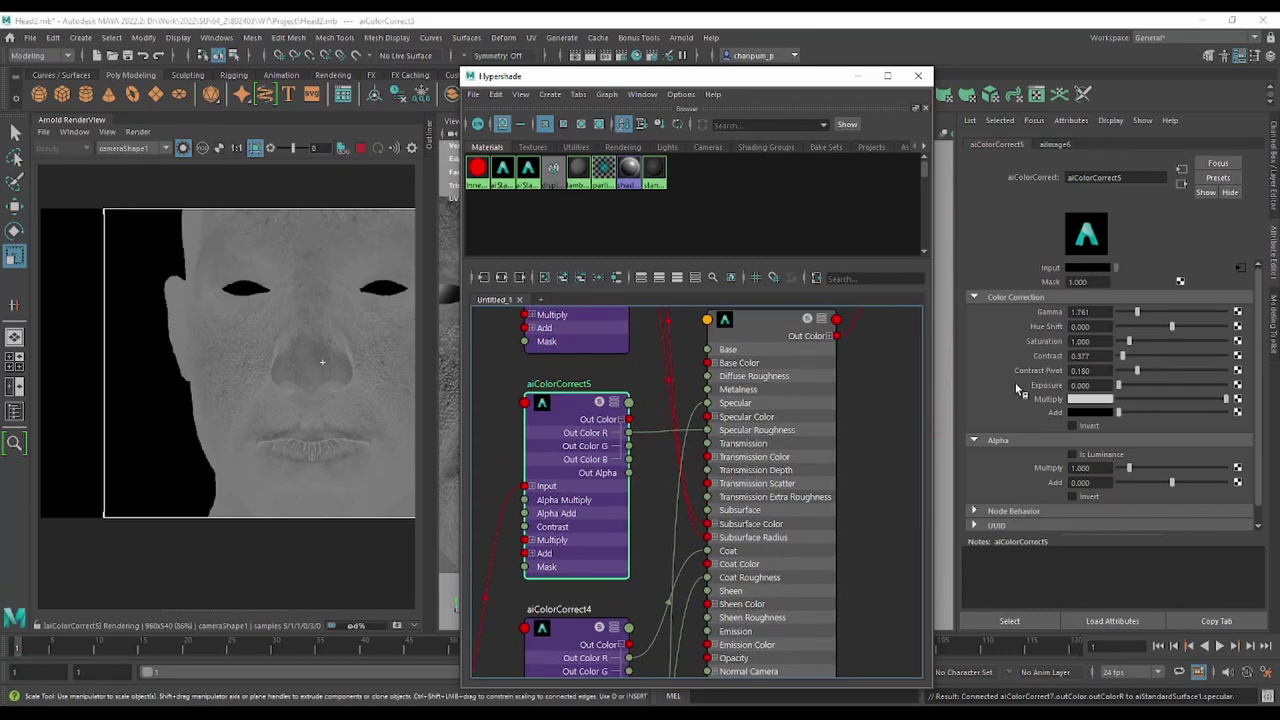
click(1080, 356)
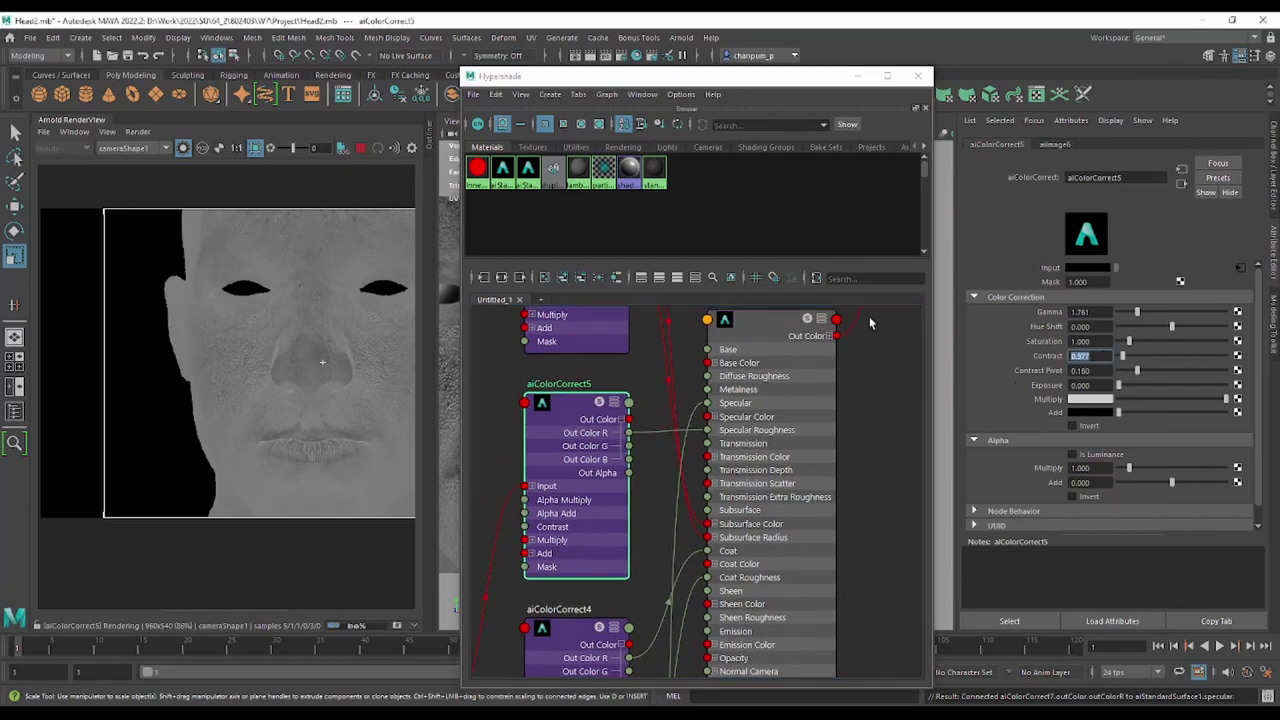
text(0.45)
key(Return)
click(1101, 312)
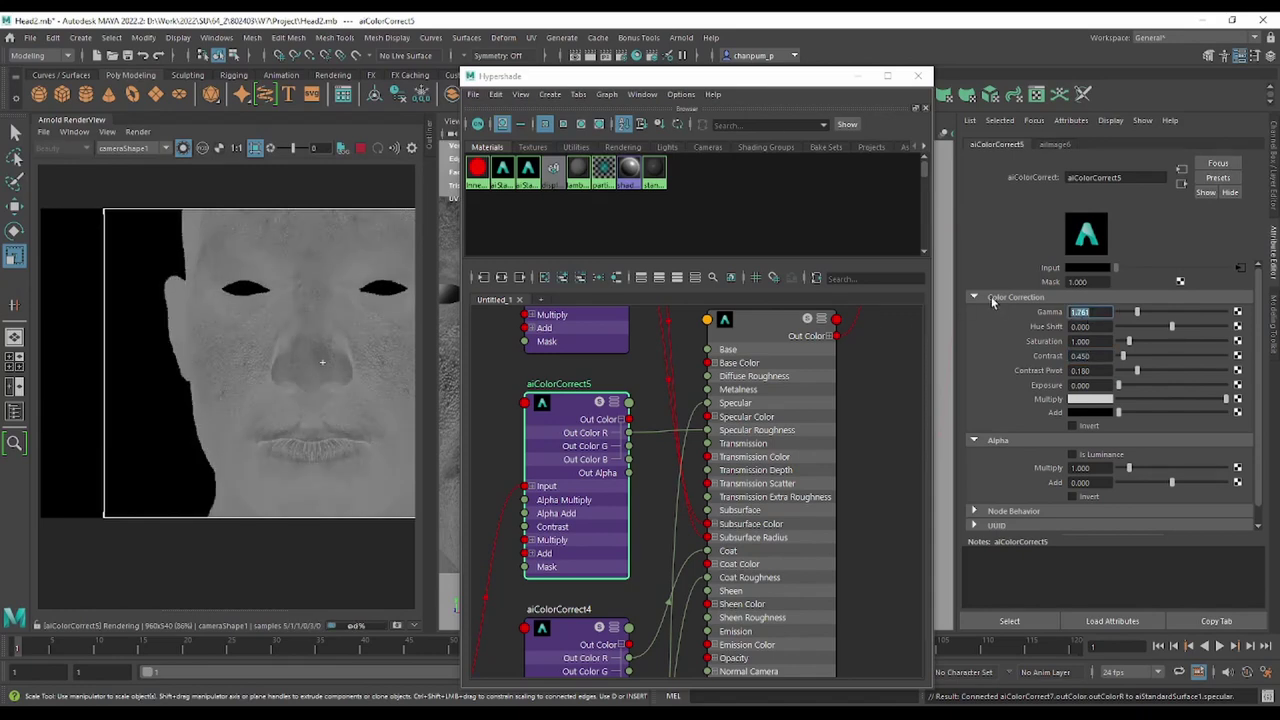
text(1.5)
key(Return)
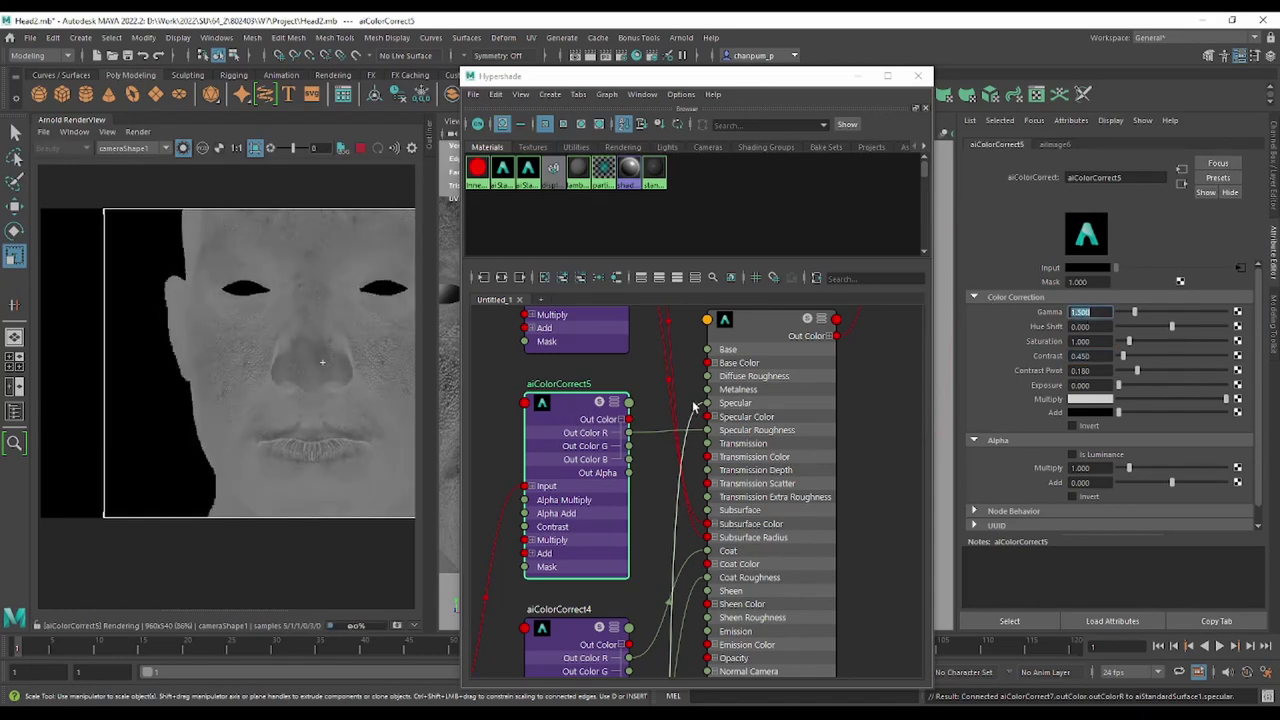
click(772, 342)
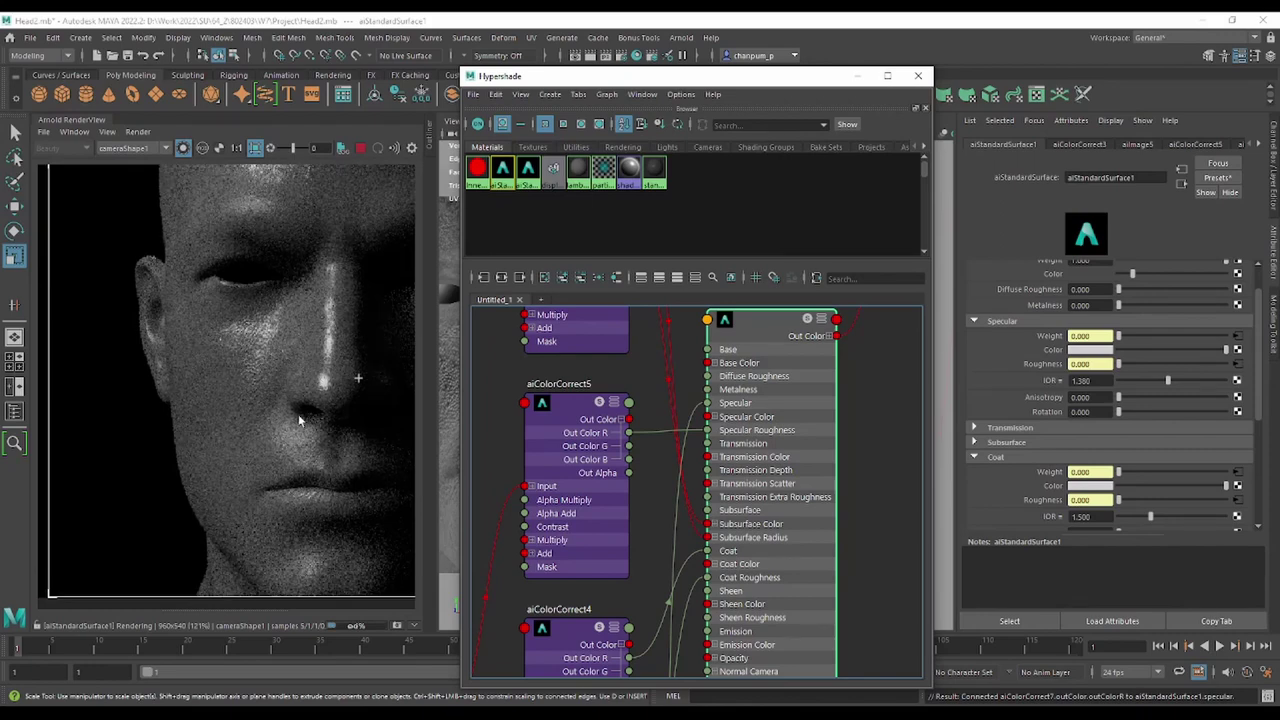
Reselect aiStandardSurface1 and zoom in and out of the RenderView to inspect the face.
scroll(300, 421, down, 2)
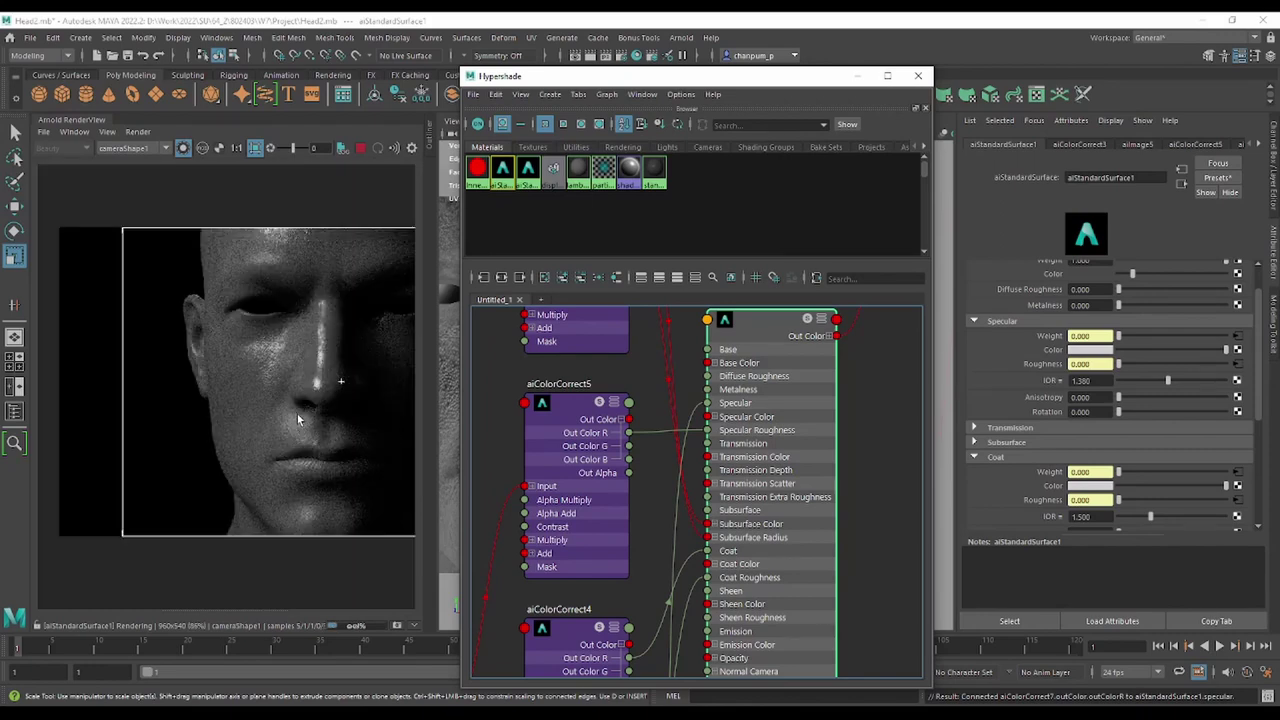
scroll(880, 472, down, 3)
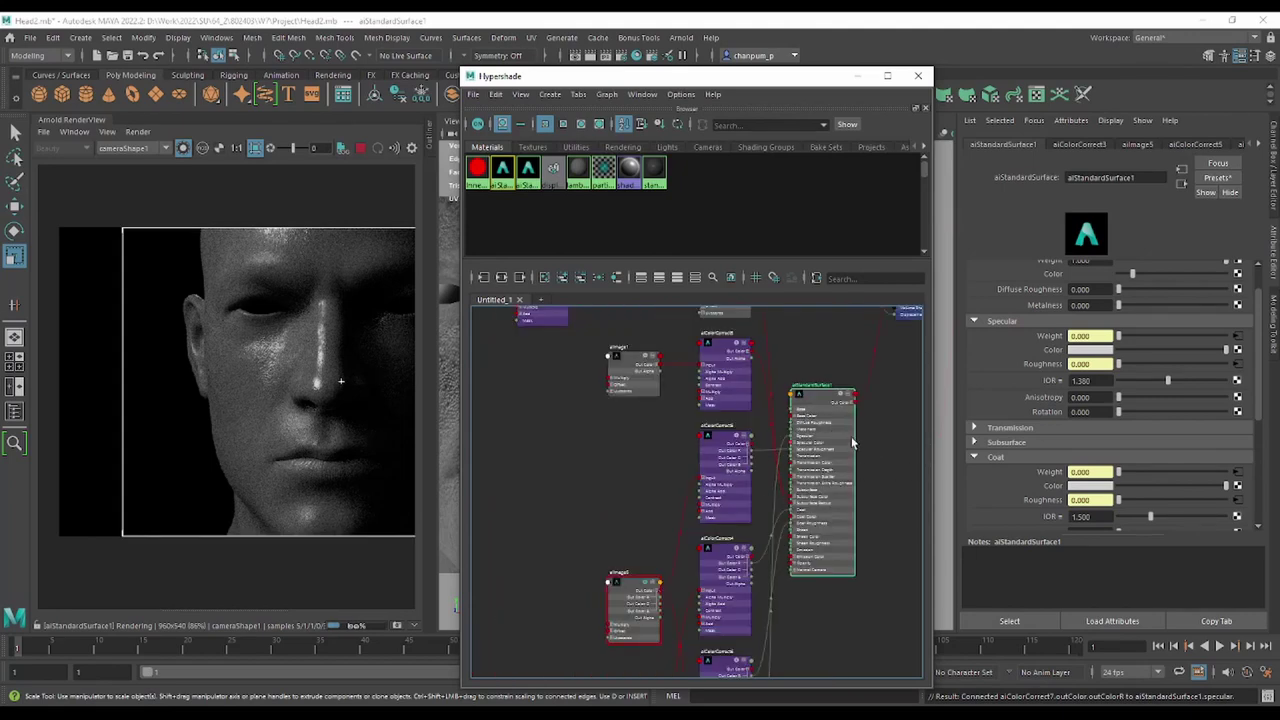
click(876, 411)
click(820, 398)
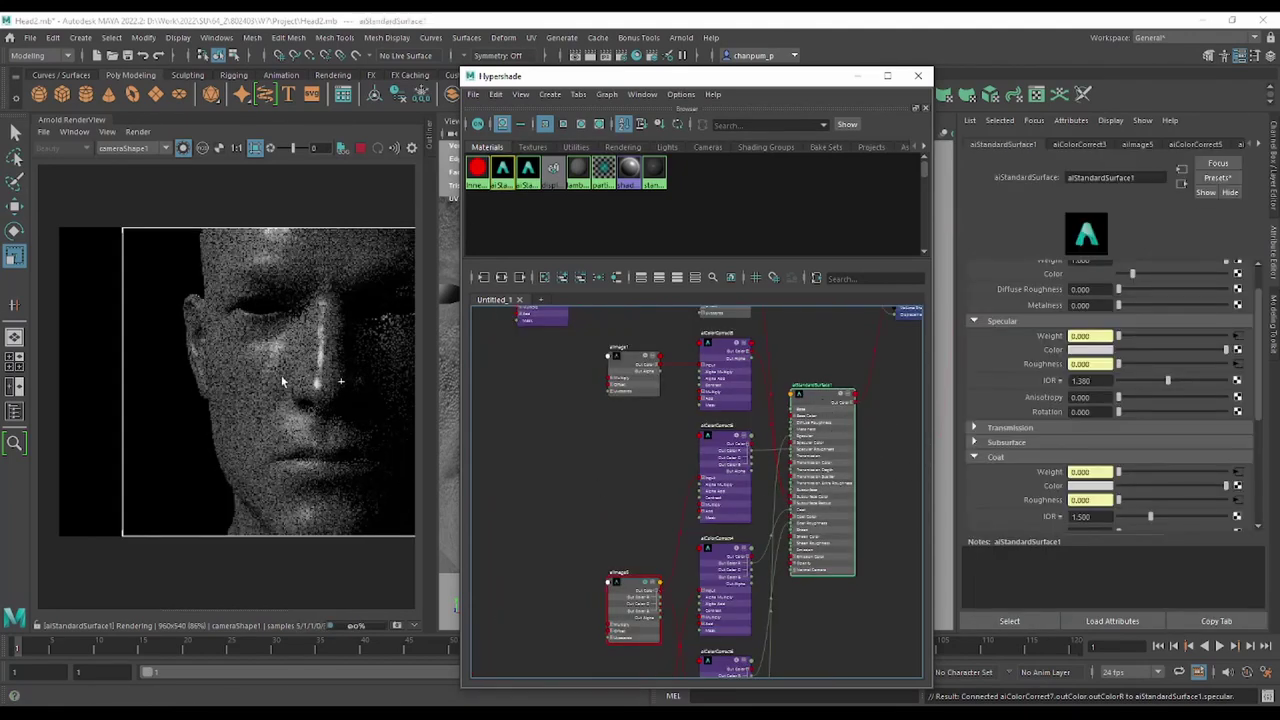
scroll(282, 381, up, 5)
scroll(265, 385, down, 2)
scroll(240, 395, down, 2)
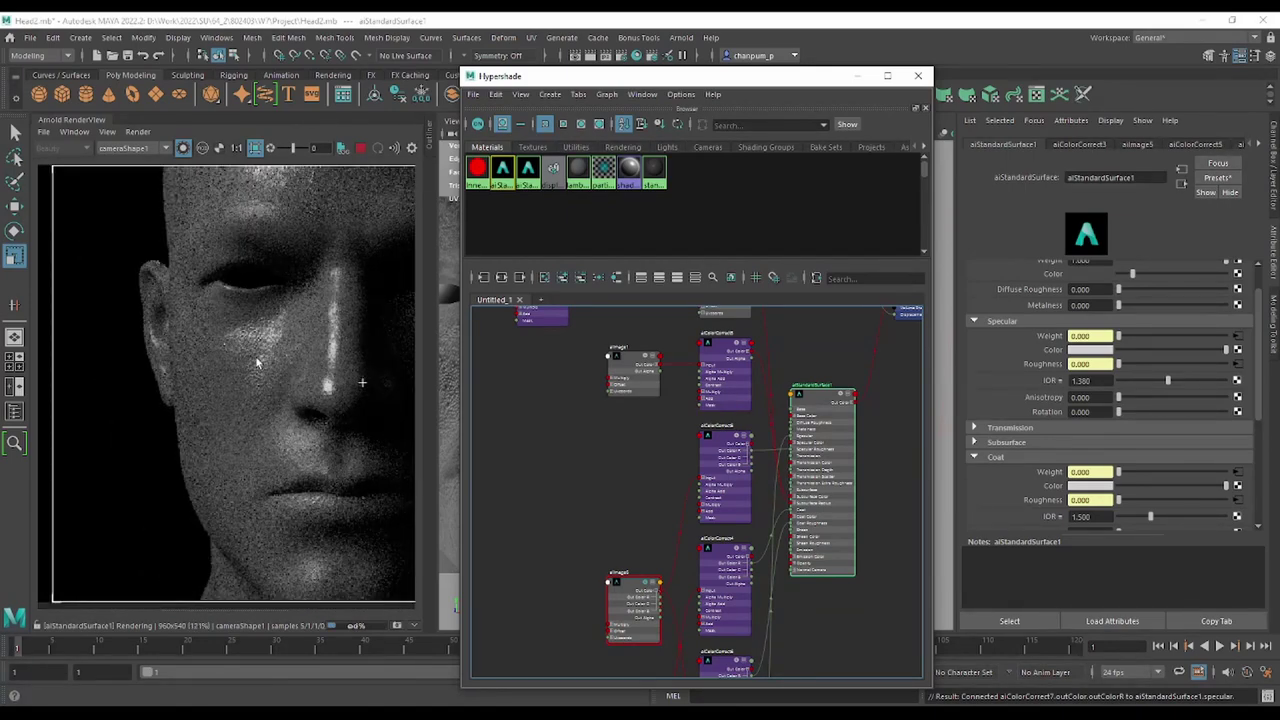
scroll(256, 380, up, 2)
scroll(260, 385, up, 1)
scroll(277, 361, up, 1)
scroll(255, 377, down, 5)
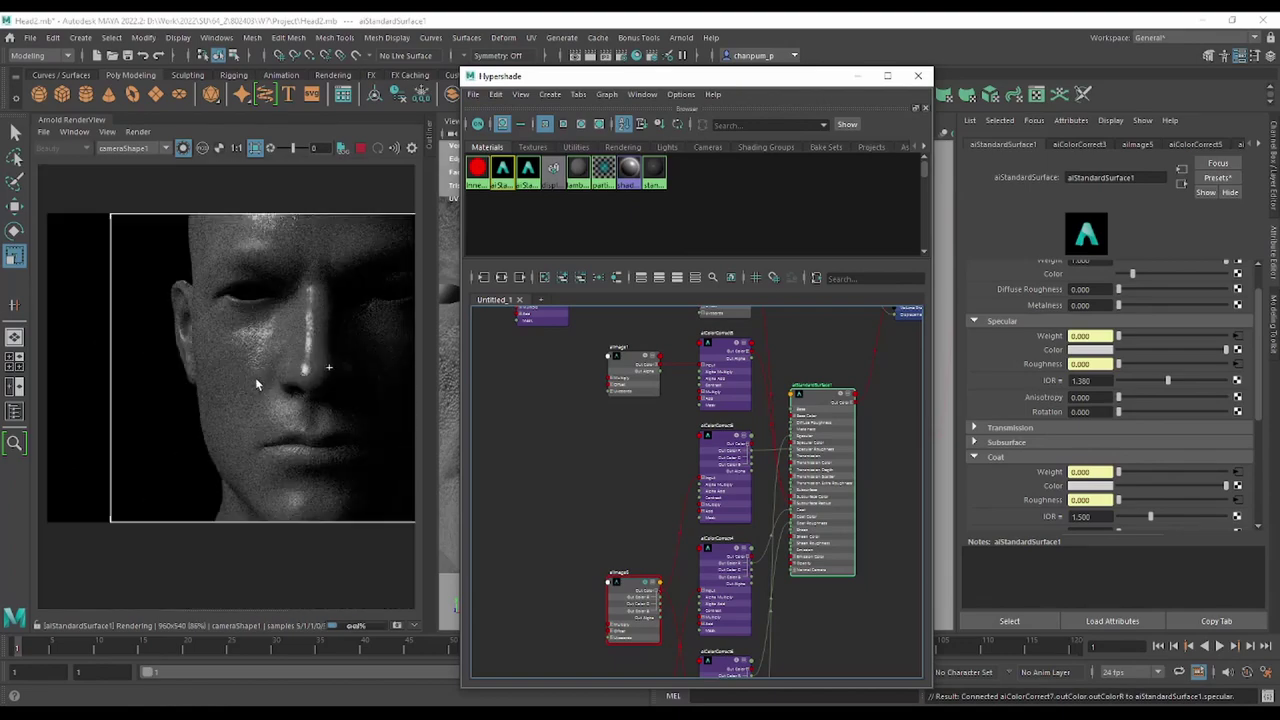
scroll(255, 383, up, 2)
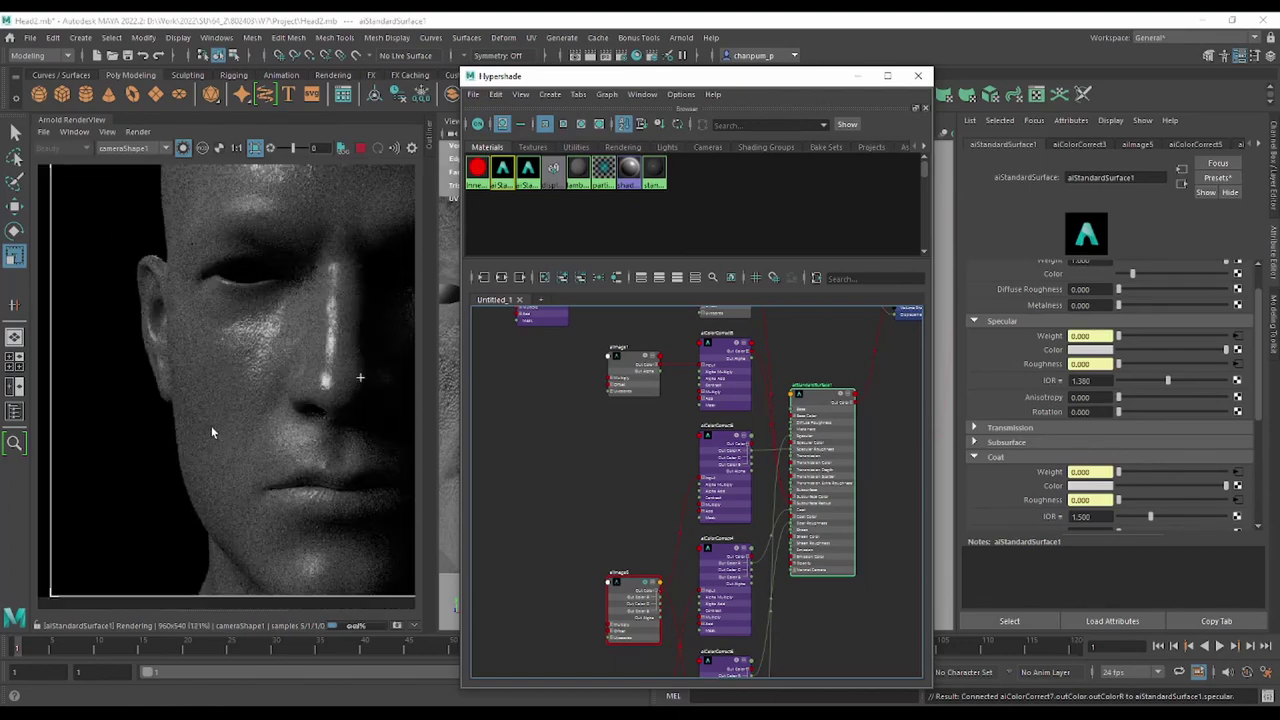
scroll(261, 383, up, 1)
scroll(261, 383, up, 1)
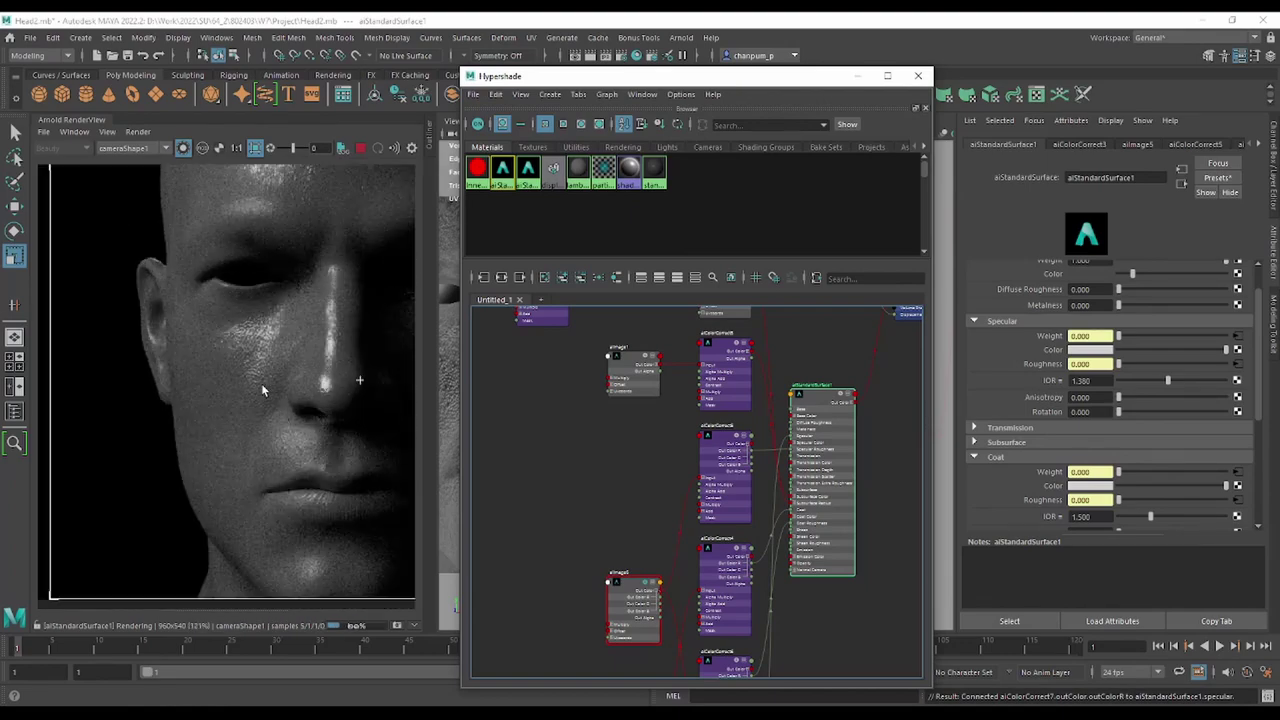
scroll(331, 481, up, 2)
scroll(323, 478, down, 2)
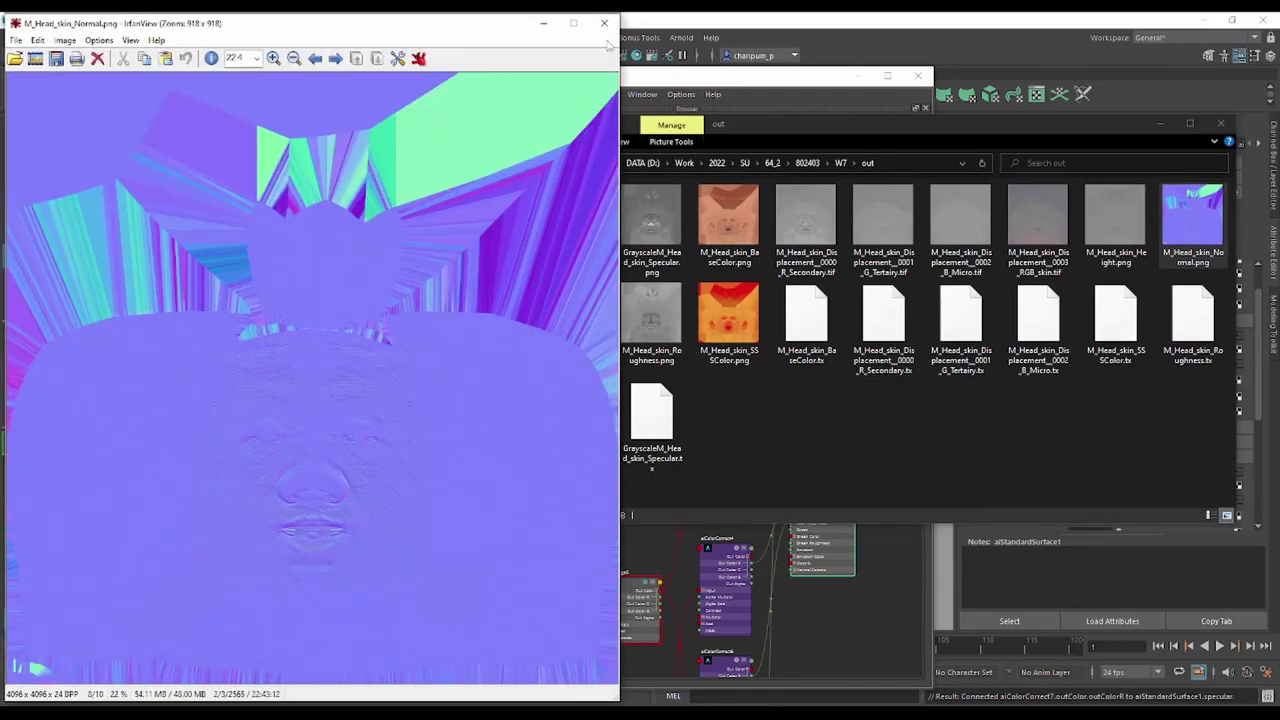
Close the IrfanView normal map preview and return to Maya's Hypershade.
click(604, 22)
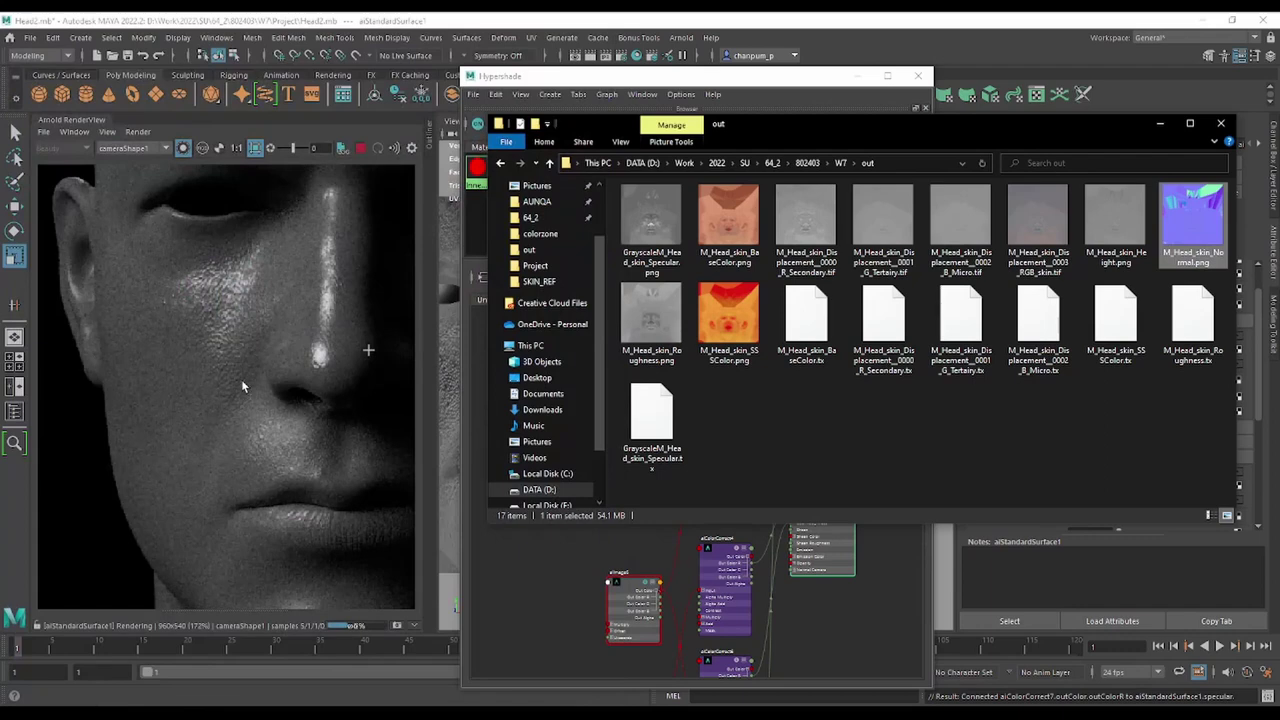
click(839, 627)
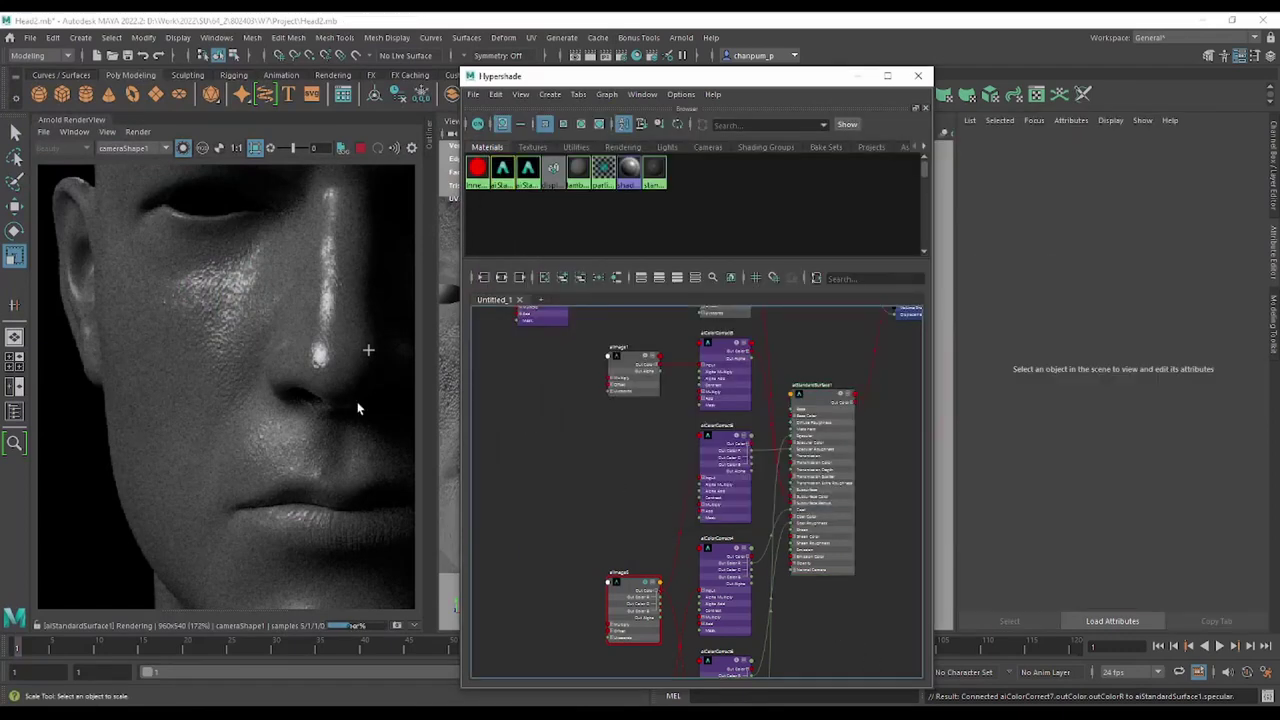
scroll(300, 400, down, 3)
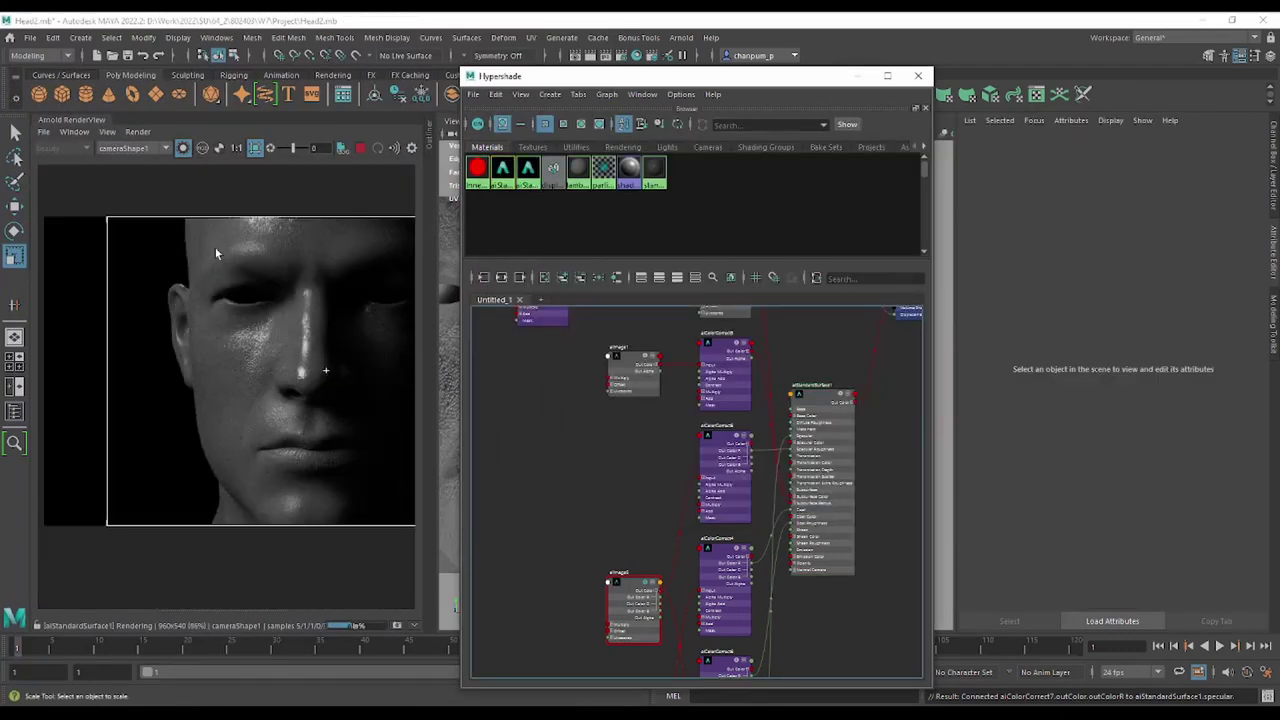
Reselect aiStandardSurface1 to inspect its render, then pan toward the colour correct nodes.
click(815, 400)
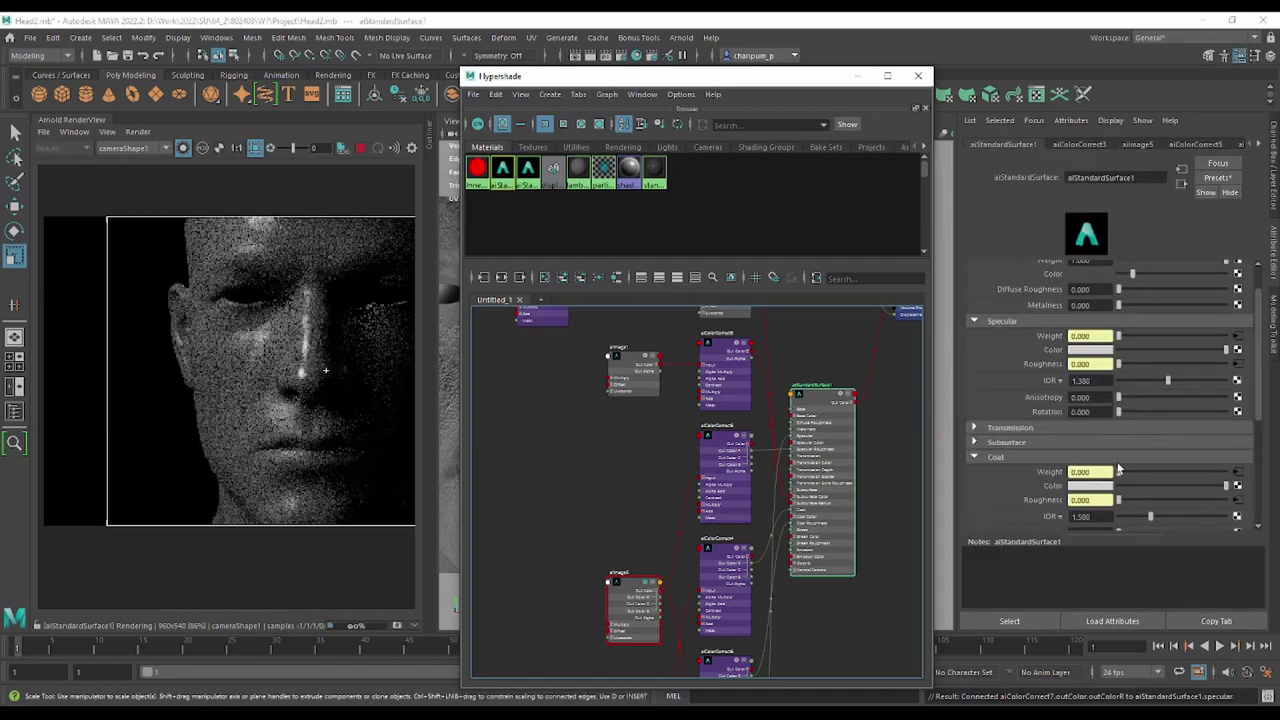
scroll(1130, 355, up, 2)
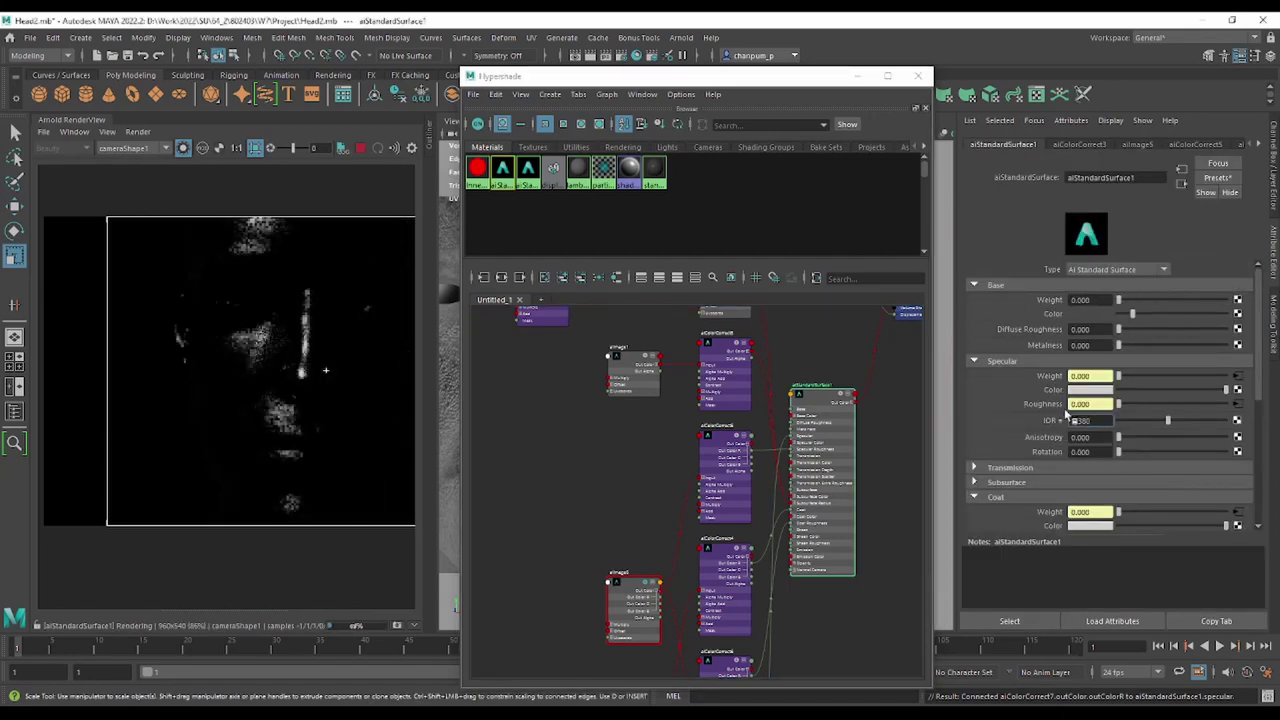
scroll(175, 412, up, 3)
scroll(185, 409, down, 2)
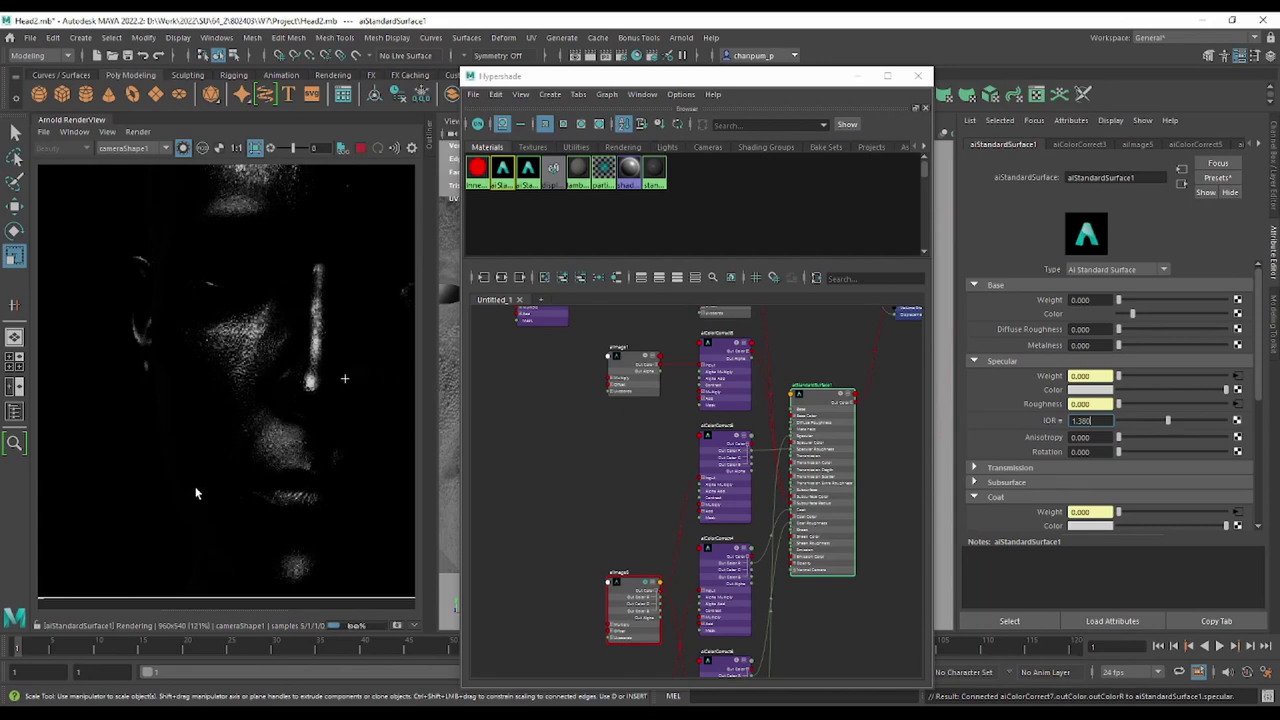
scroll(790, 425, up, 2)
scroll(760, 410, up, 1)
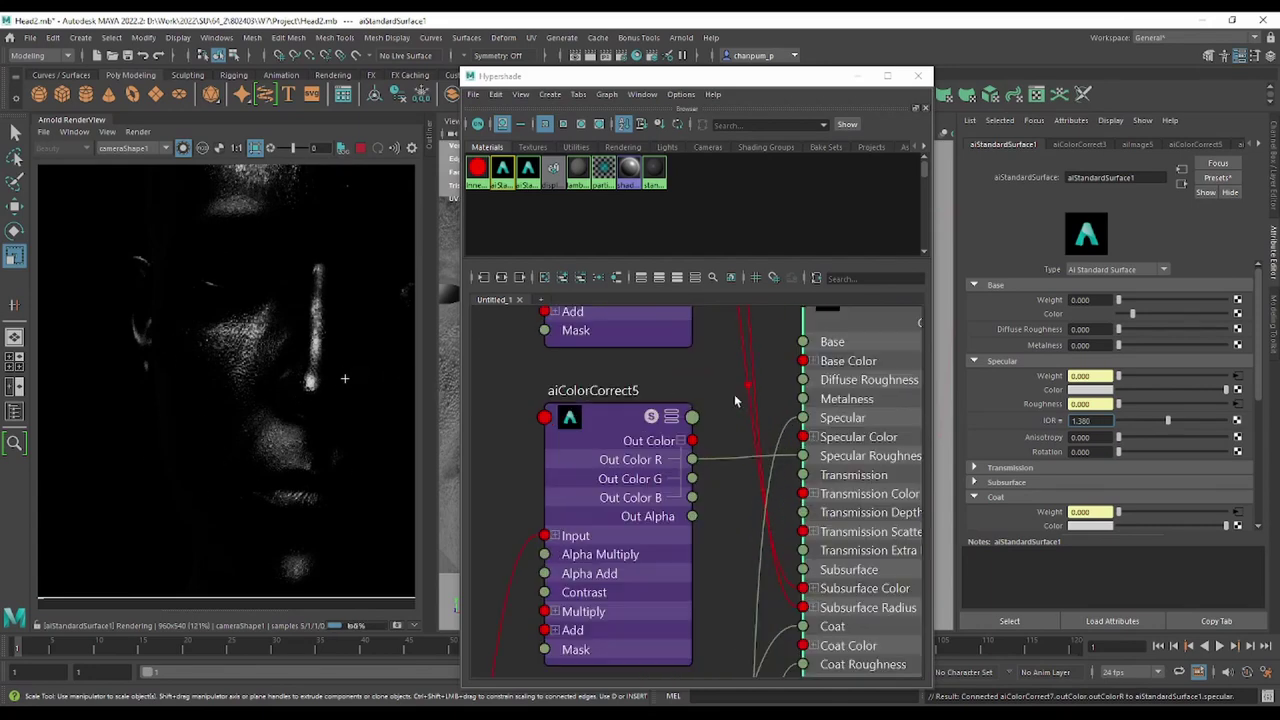
scroll(730, 397, down, 2)
middle_drag(728, 385, 673, 411)
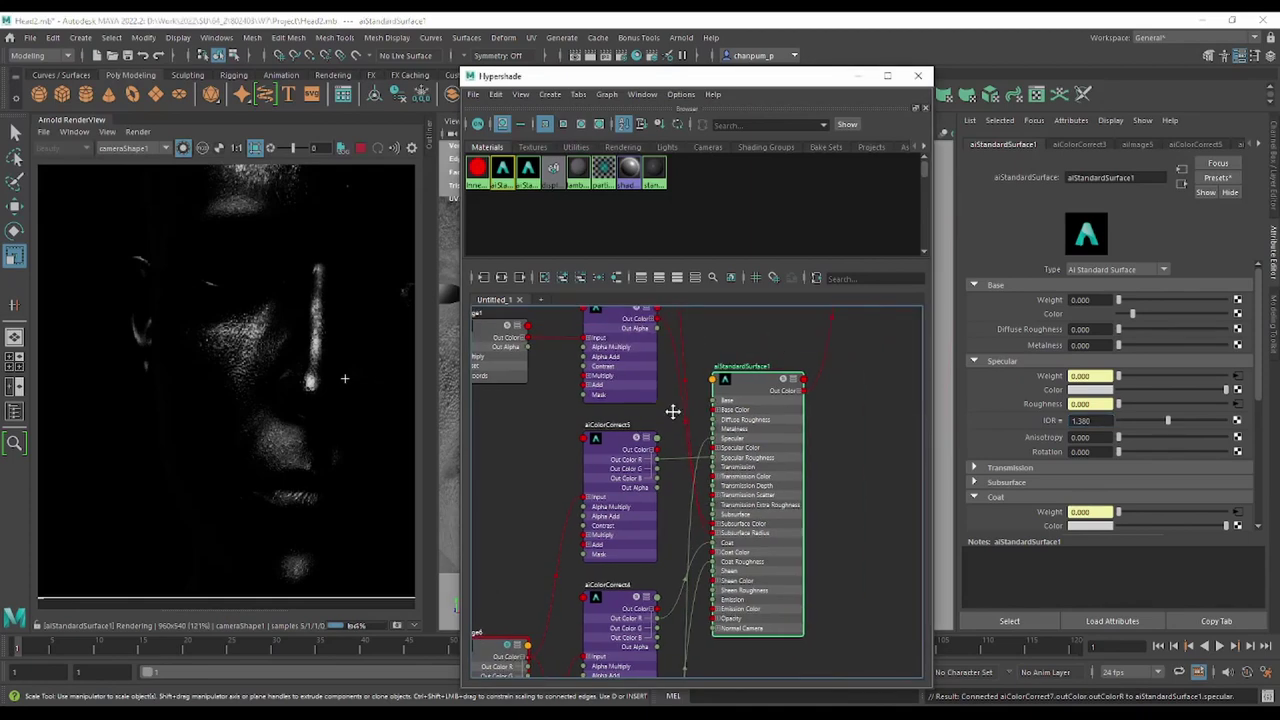
Raise aiColorCorrect5's Gamma to 1.6, check aiColorCorrect3, then reselect aiStandardSurface1.
click(624, 447)
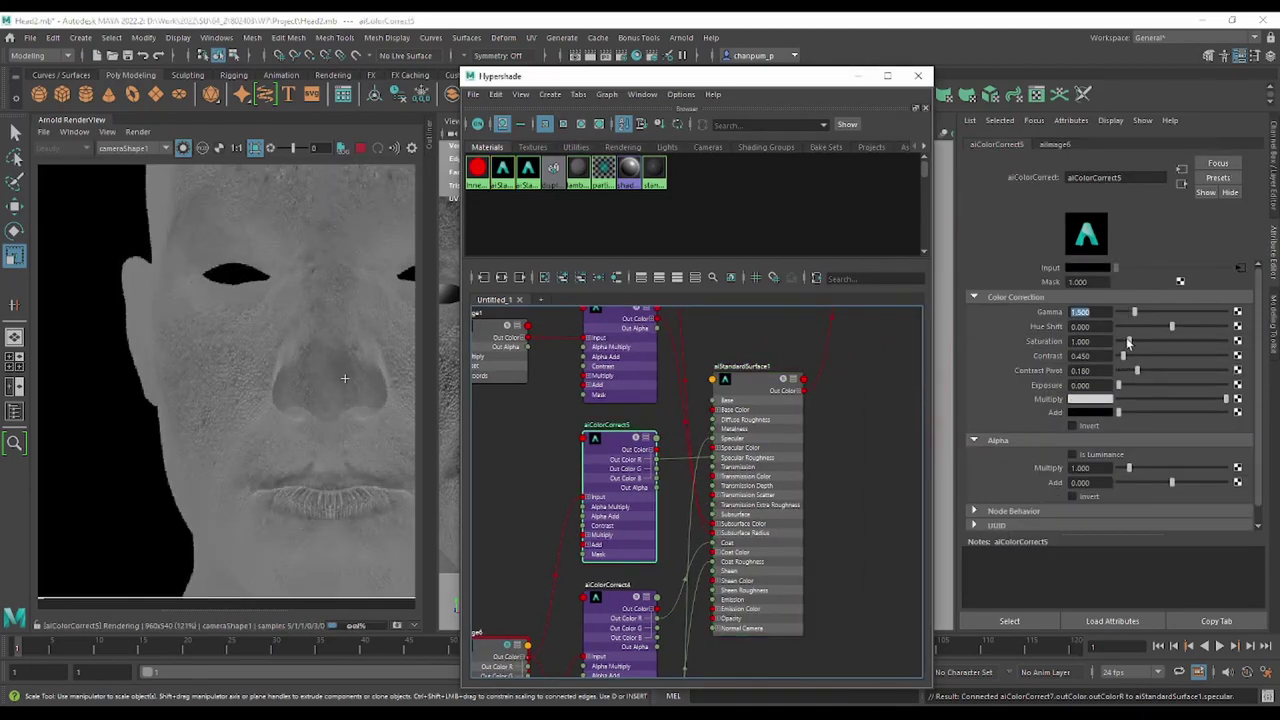
click(1040, 330)
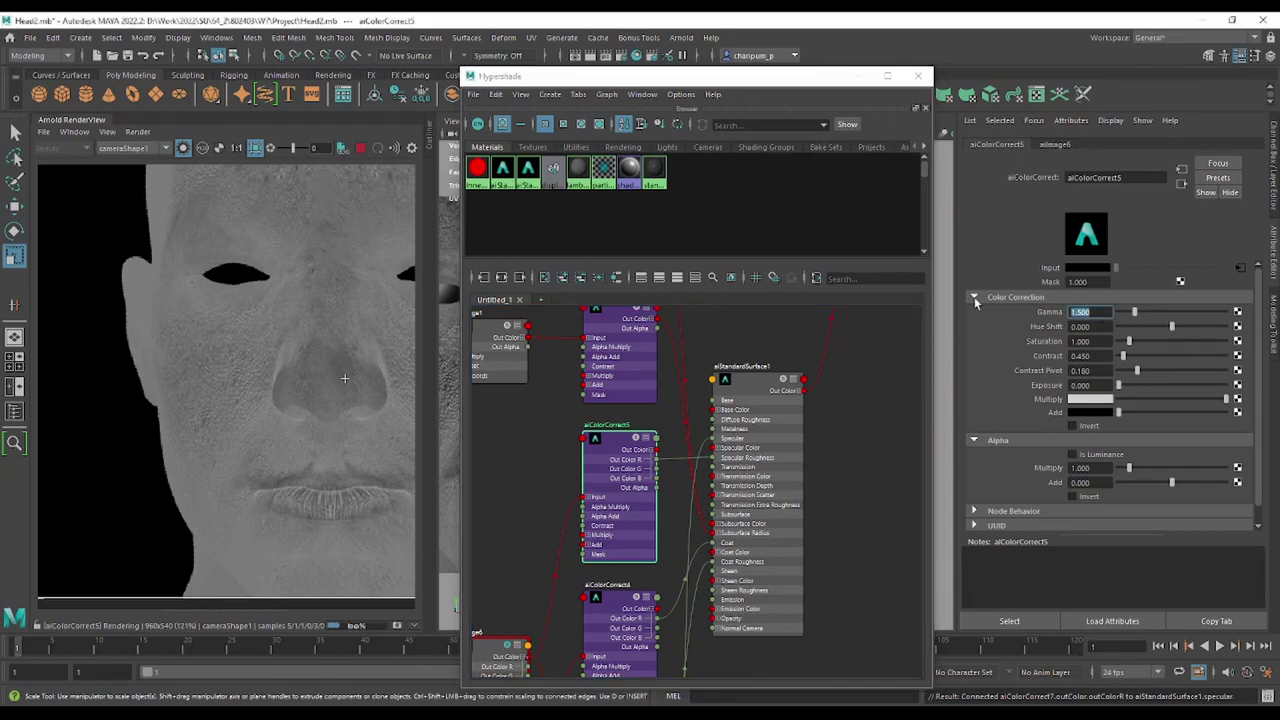
text(1.6)
key(Return)
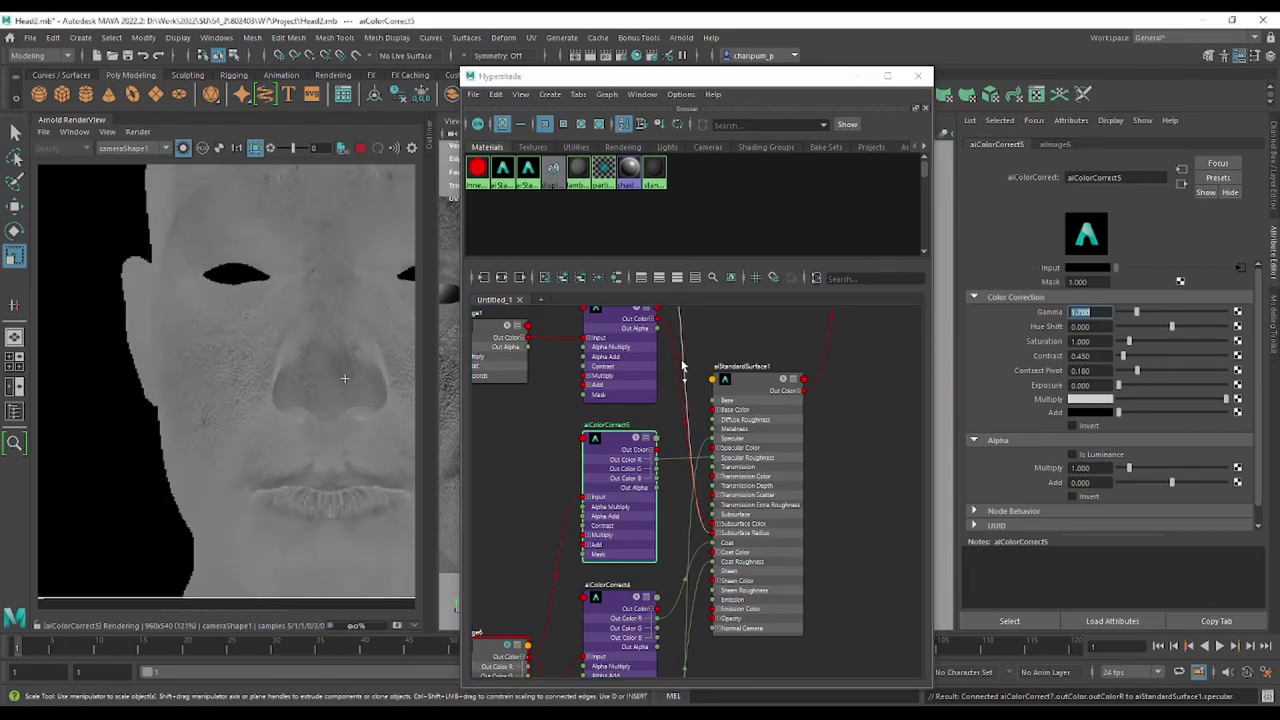
mouse_move(683, 367)
middle_down()
mouse_move(703, 443)
mouse_move(702, 321)
middle_up()
click(630, 390)
click(788, 347)
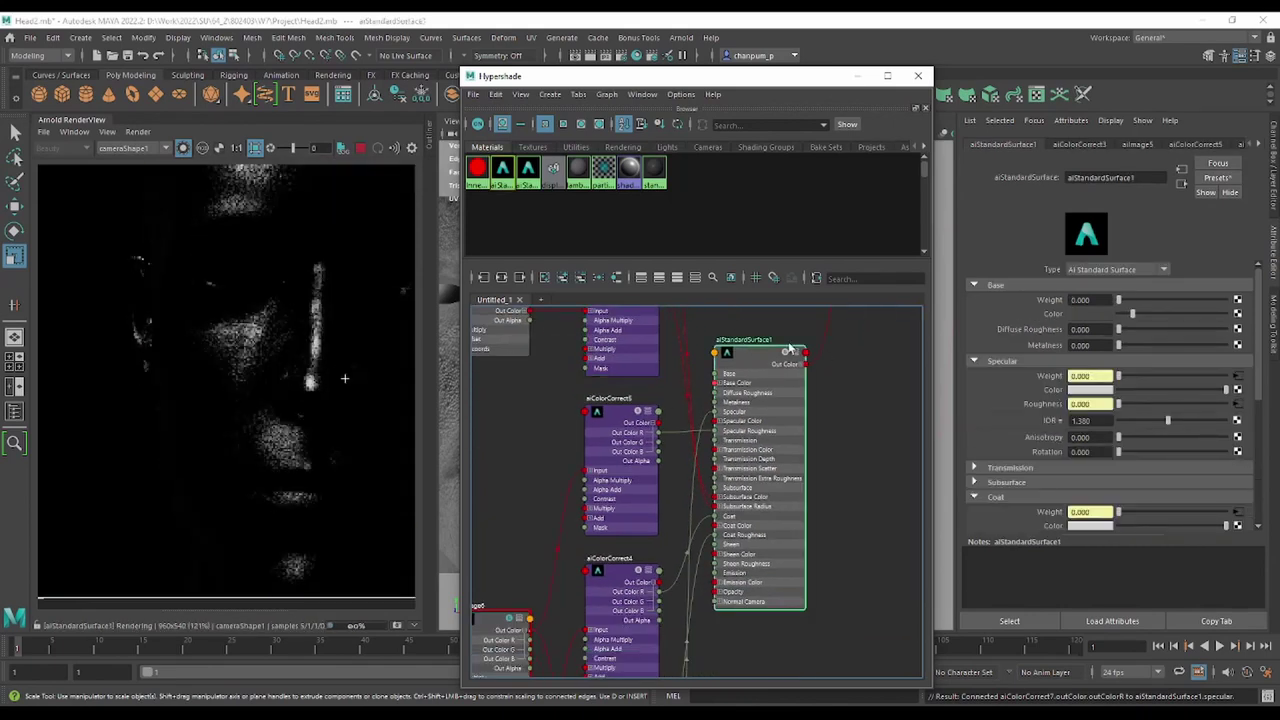
Collapse Coat and raise aiStandardSurface1's Subsurface Weight to 1.0.
scroll(1100, 420, down, 3)
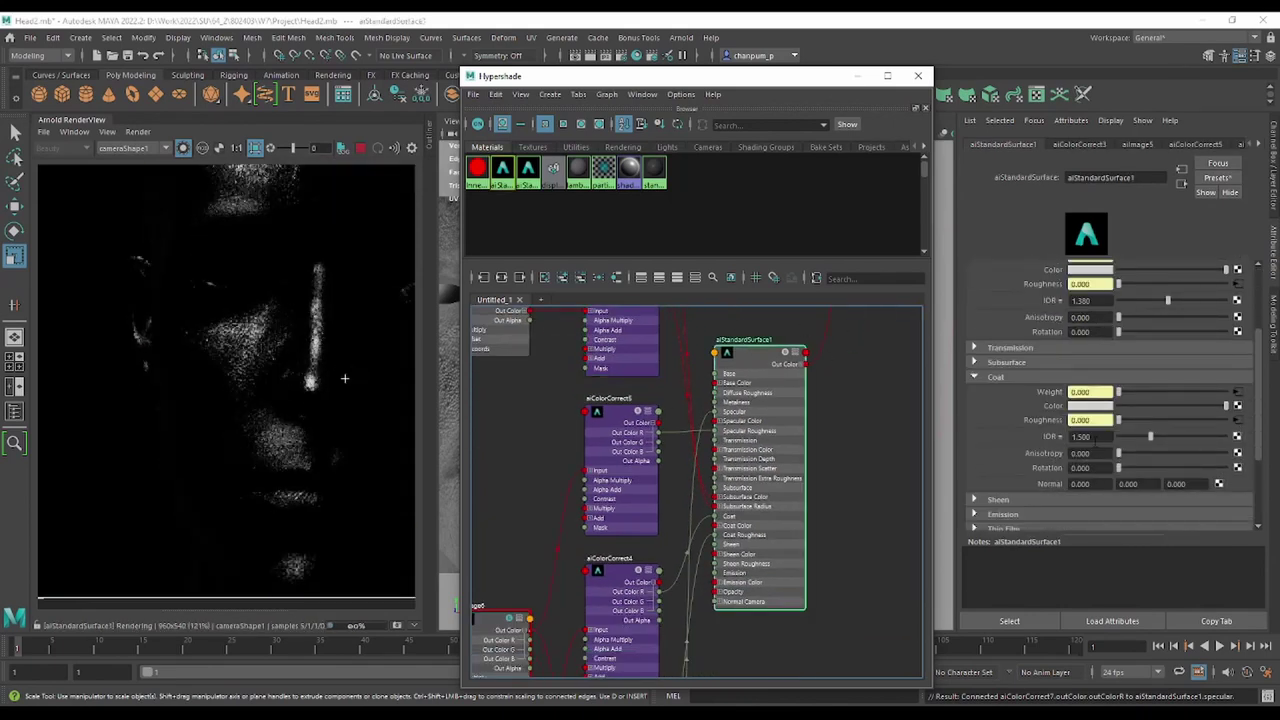
scroll(1095, 440, down, 2)
scroll(1080, 437, down, 2)
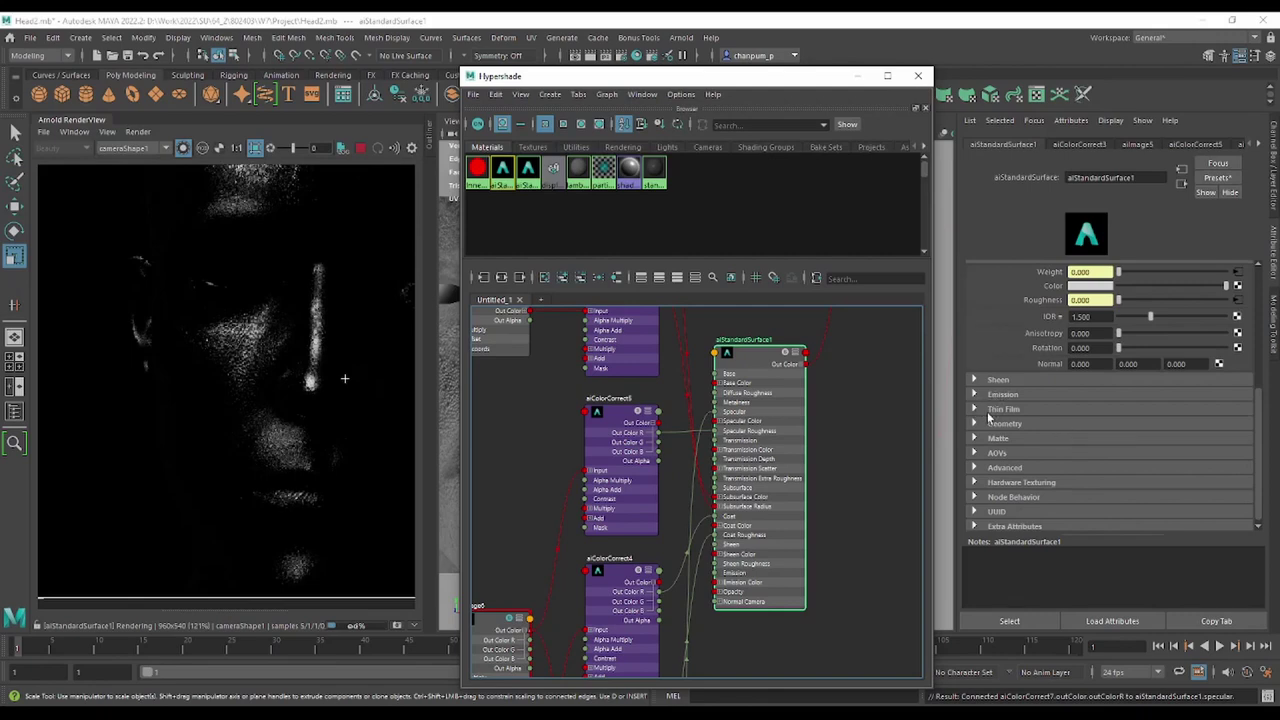
scroll(990, 420, up, 3)
click(998, 428)
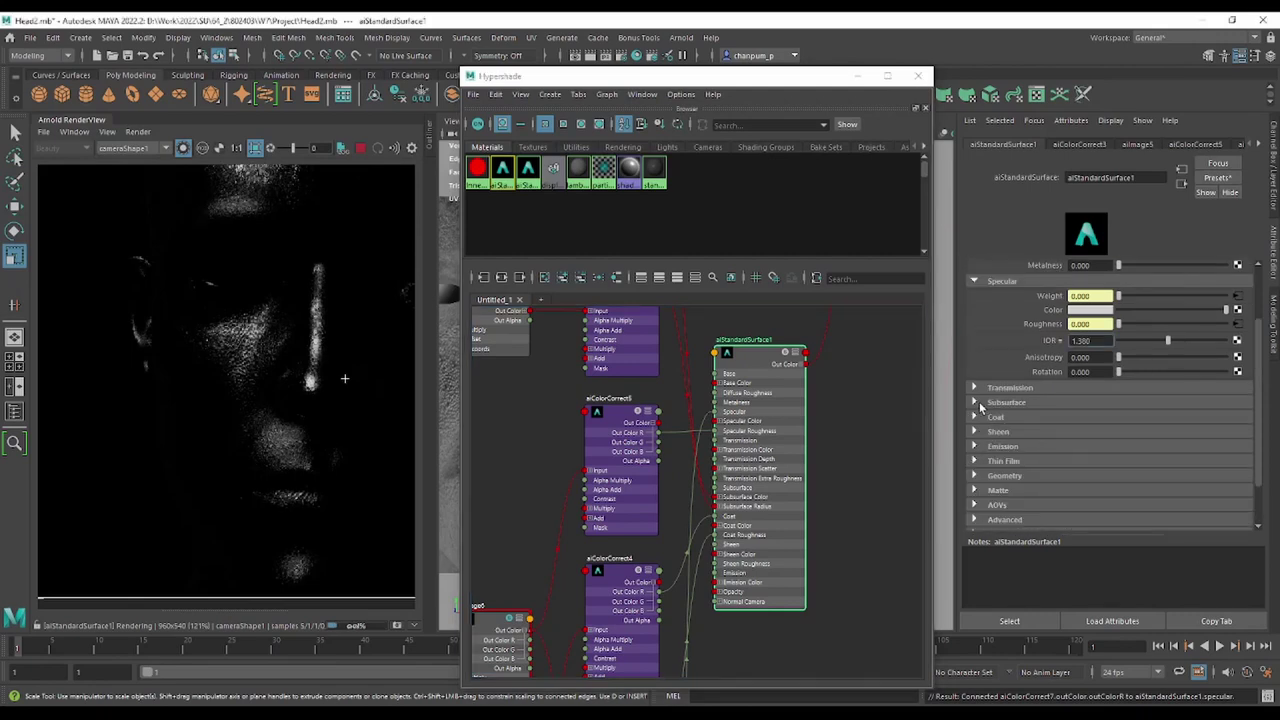
click(975, 402)
drag(1122, 418, 1277, 418)
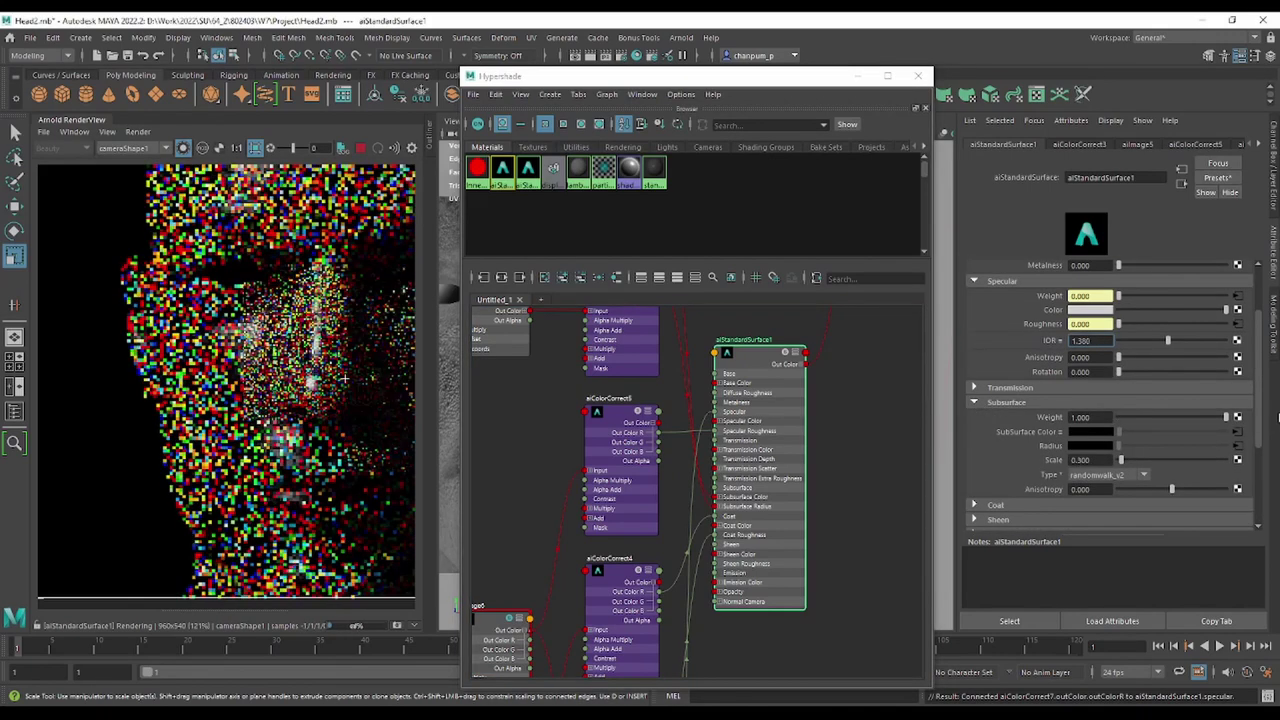
Pan the Arnold RenderView to frame the whole head with subsurface scattering.
scroll(336, 330, down, 2)
scroll(336, 330, up, 1)
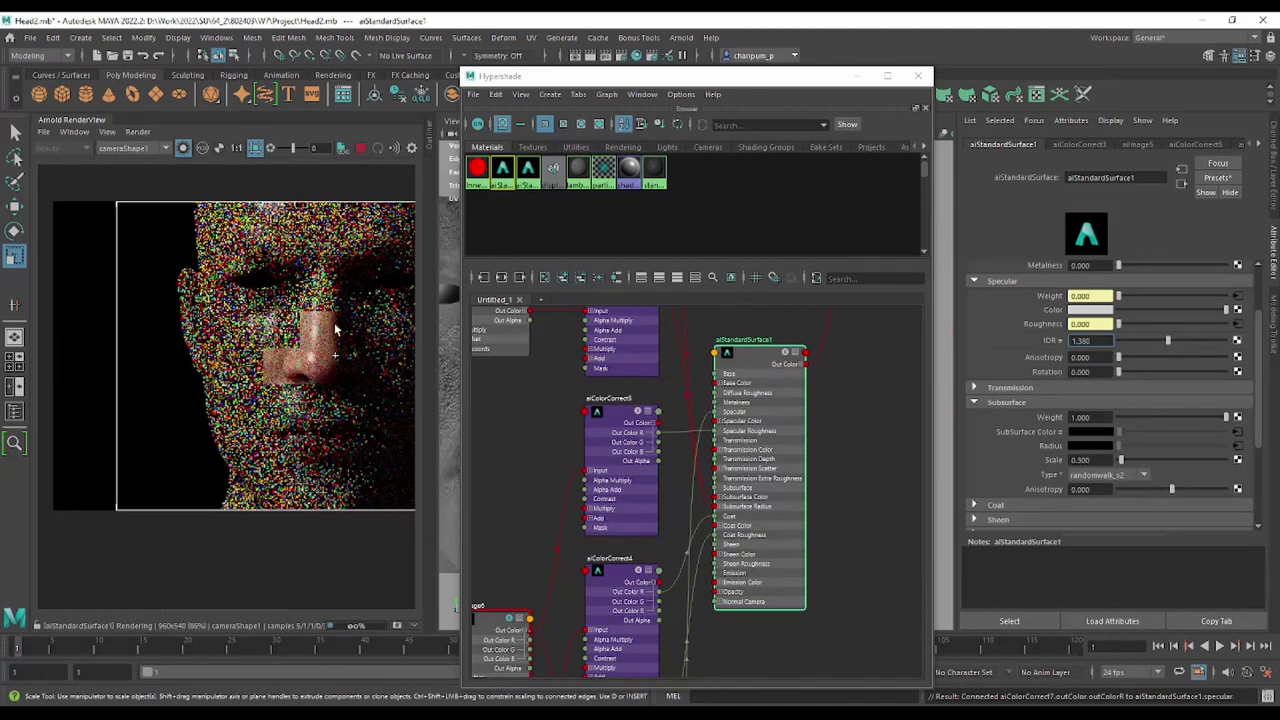
scroll(336, 330, down, 1)
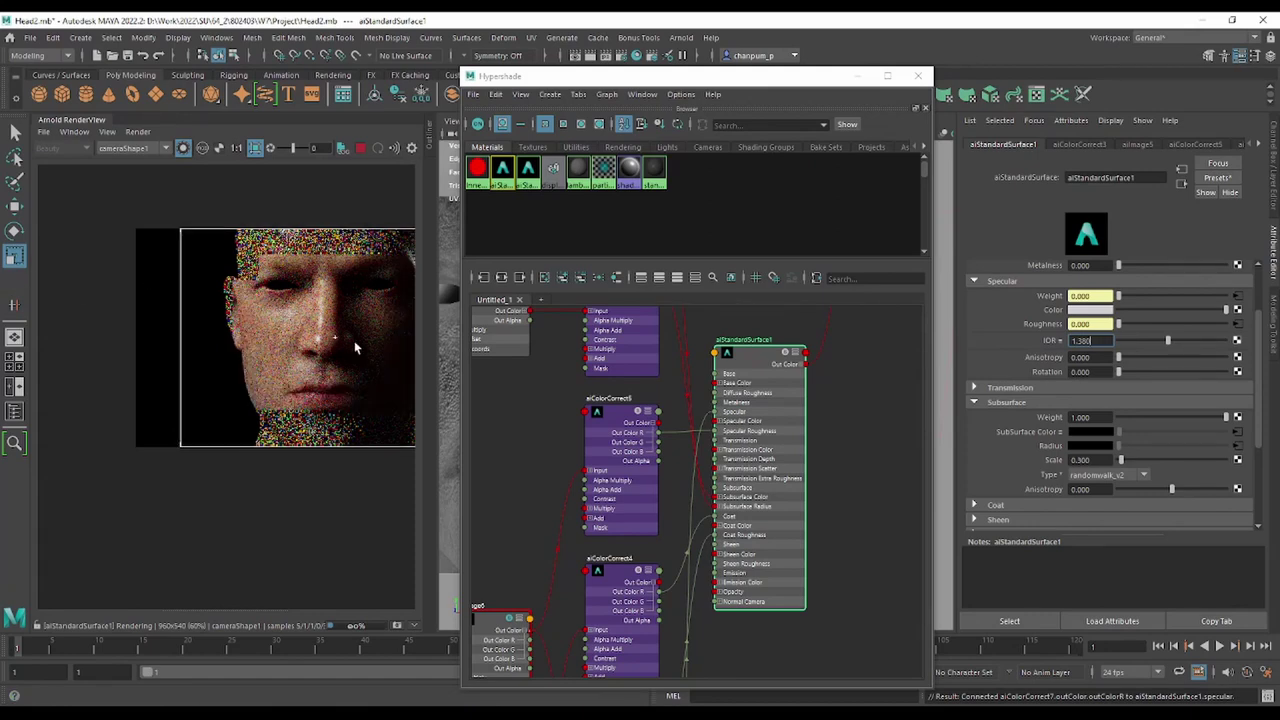
scroll(355, 340, down, 1)
scroll(354, 330, up, 1)
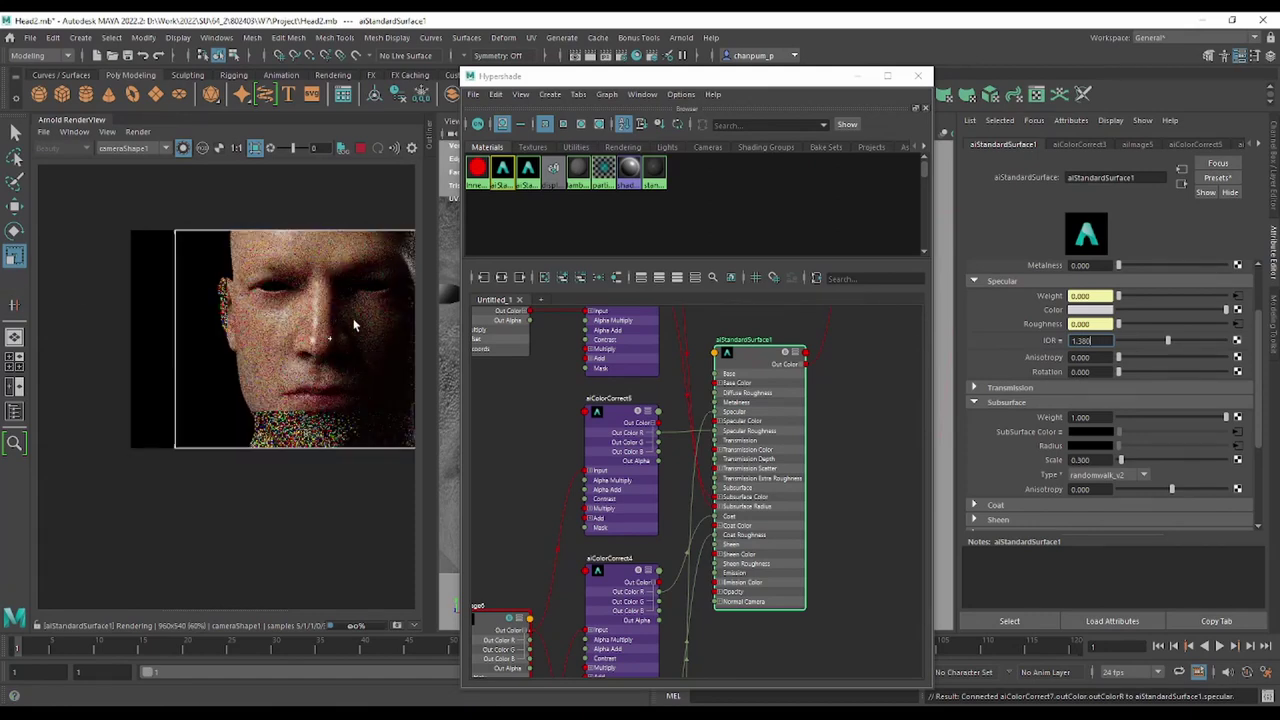
middle_drag(355, 325, 293, 326)
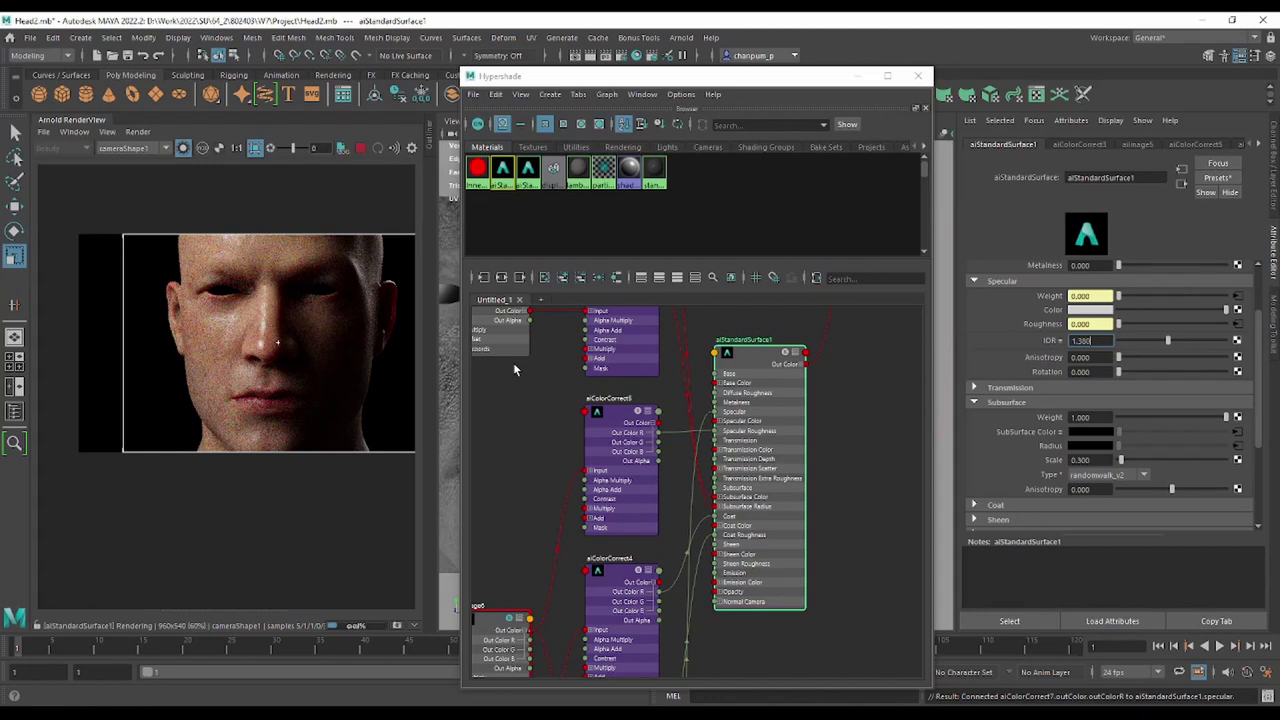
Zoom and pan the Arnold render to inspect the side of the head.
scroll(728, 430, up, 2)
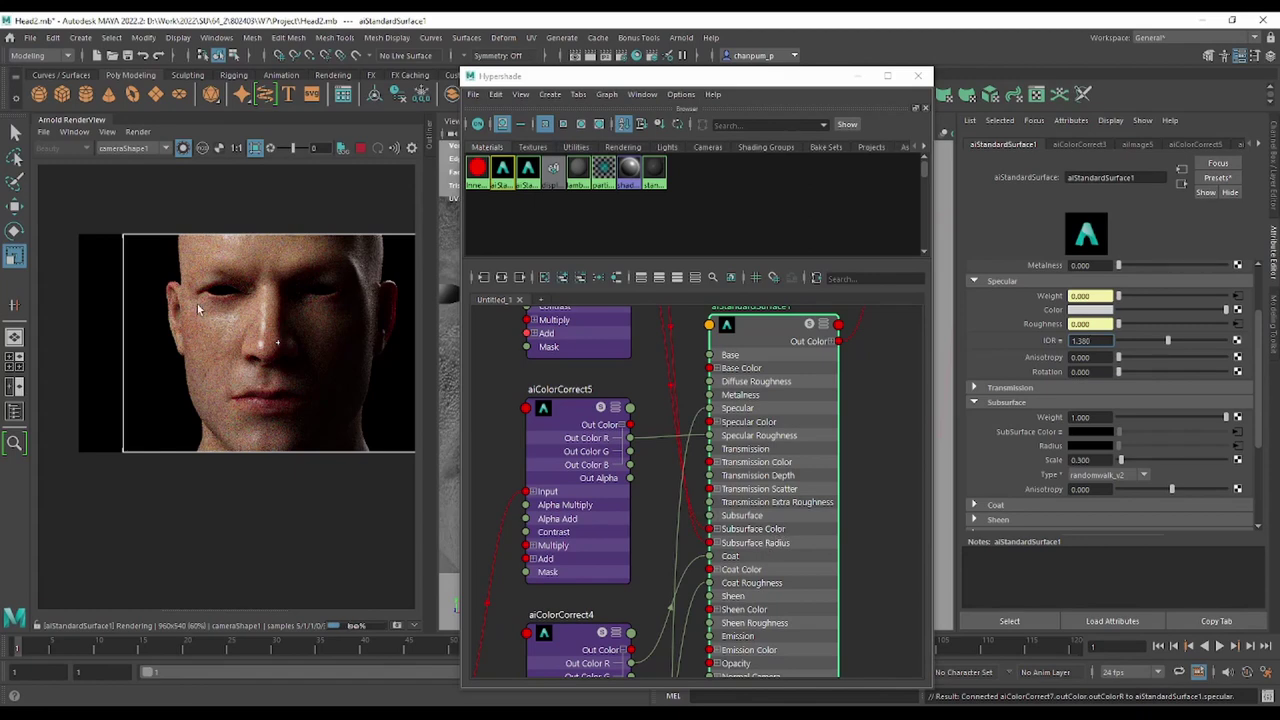
scroll(275, 312, up, 2)
scroll(260, 333, down, 1)
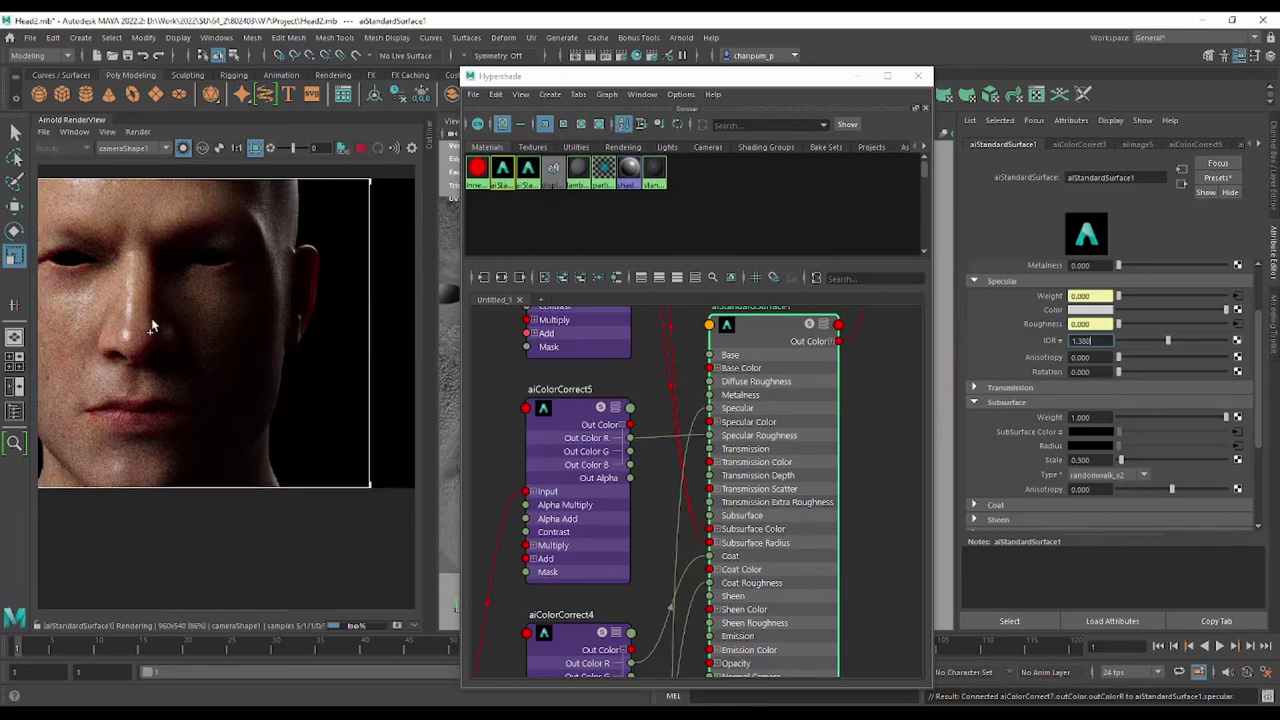
scroll(220, 333, up, 1)
scroll(220, 333, down, 3)
scroll(220, 340, up, 3)
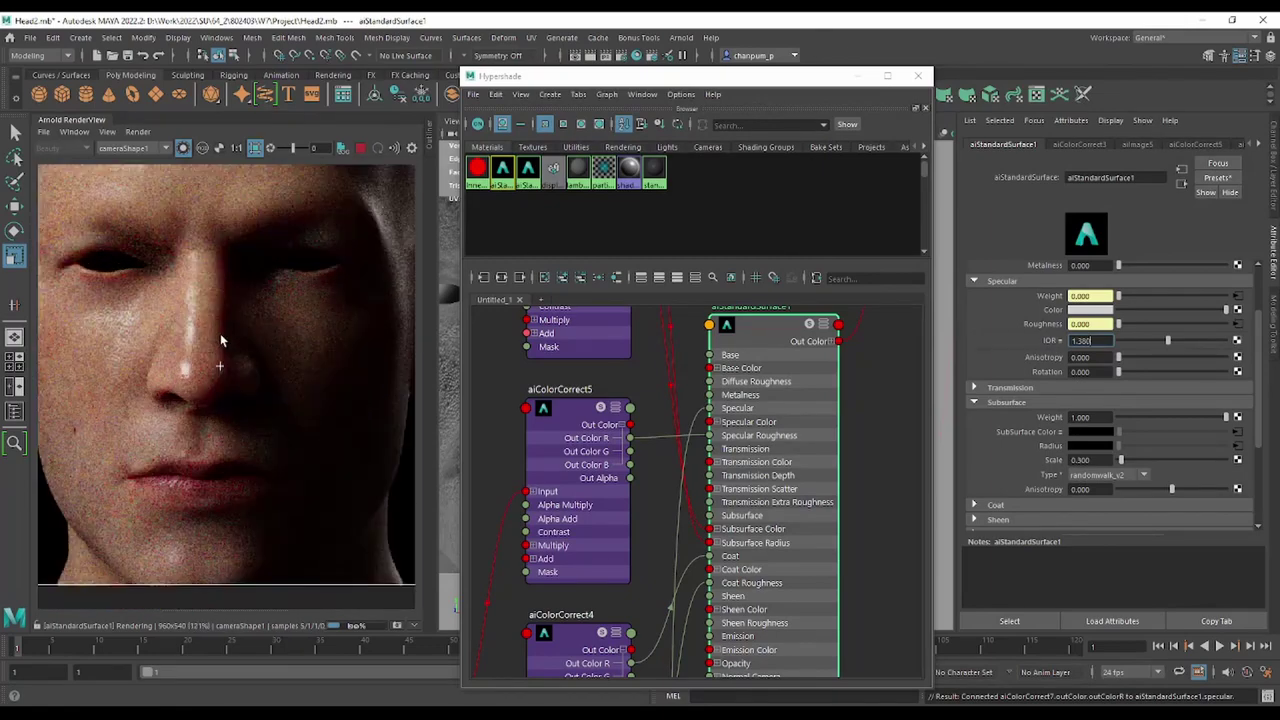
scroll(322, 318, down, 1)
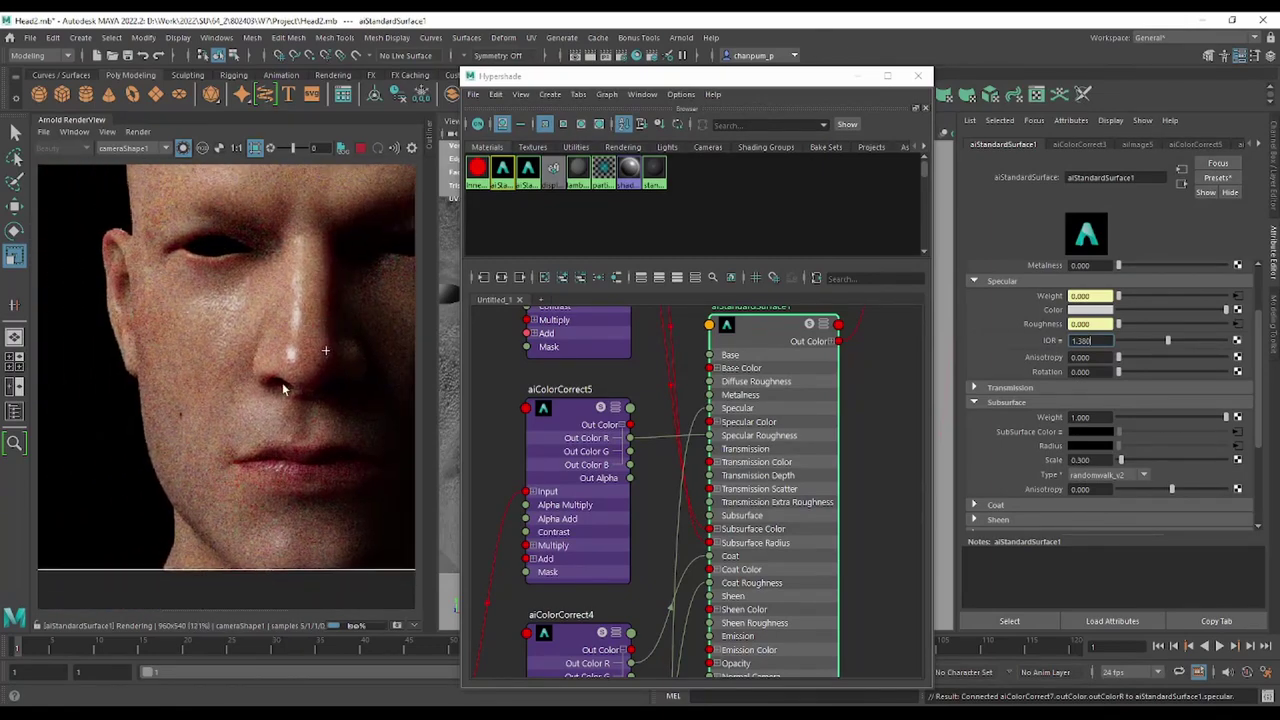
scroll(202, 330, down, 1)
scroll(204, 330, up, 1)
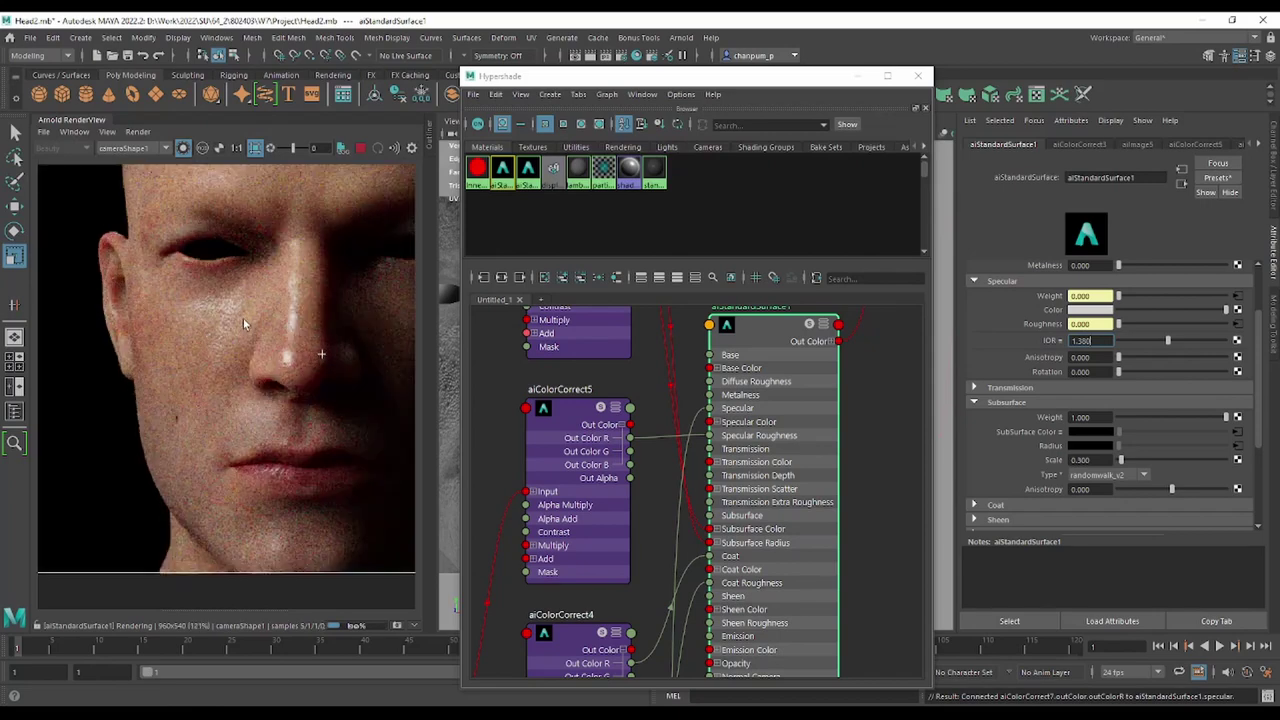
alt+drag(260, 303, 177, 308)
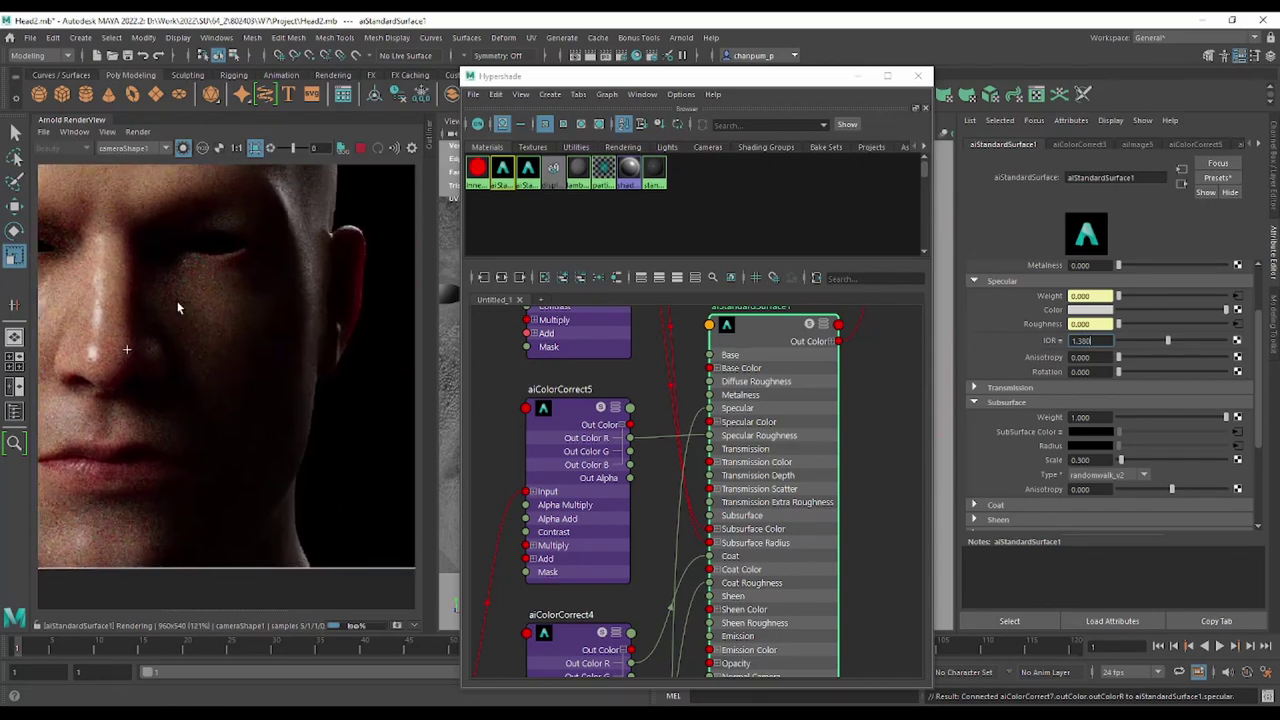
scroll(177, 308, down, 1)
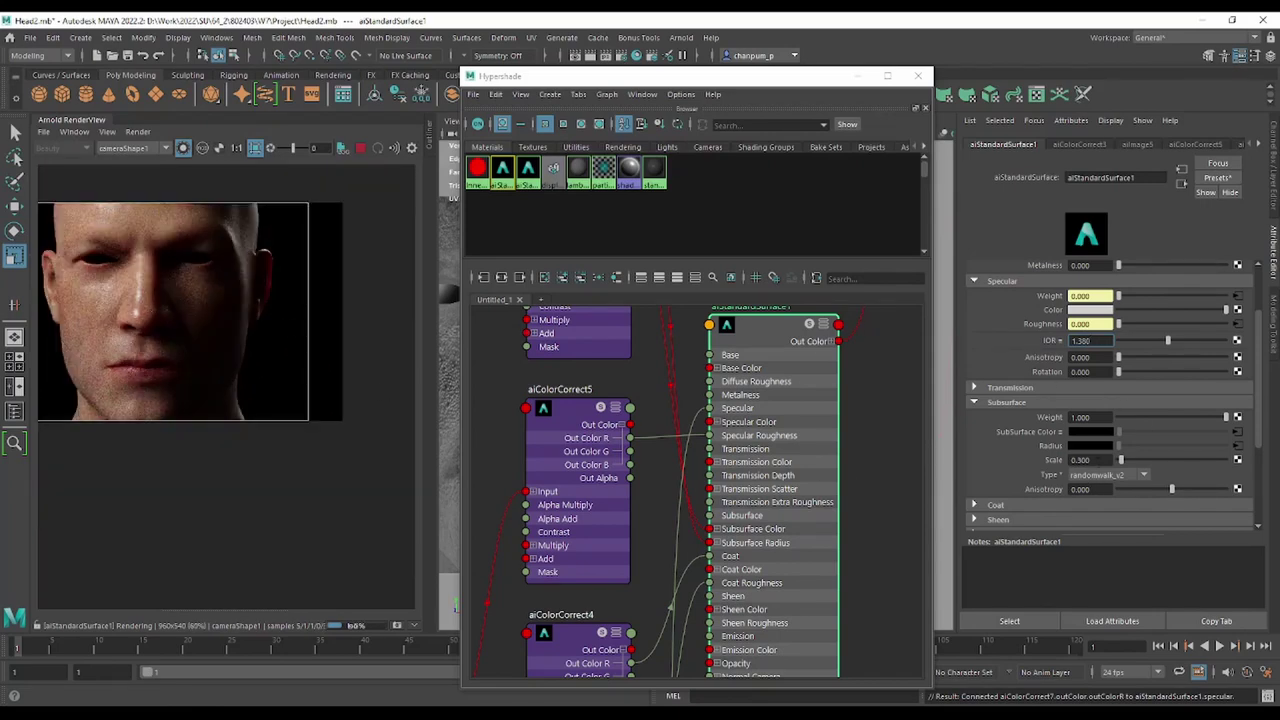
Set aiStandardSurface1 Subsurface Scale to 0.5, with the face framed right of centre.
click(1080, 460)
scroll(235, 370, up, 1)
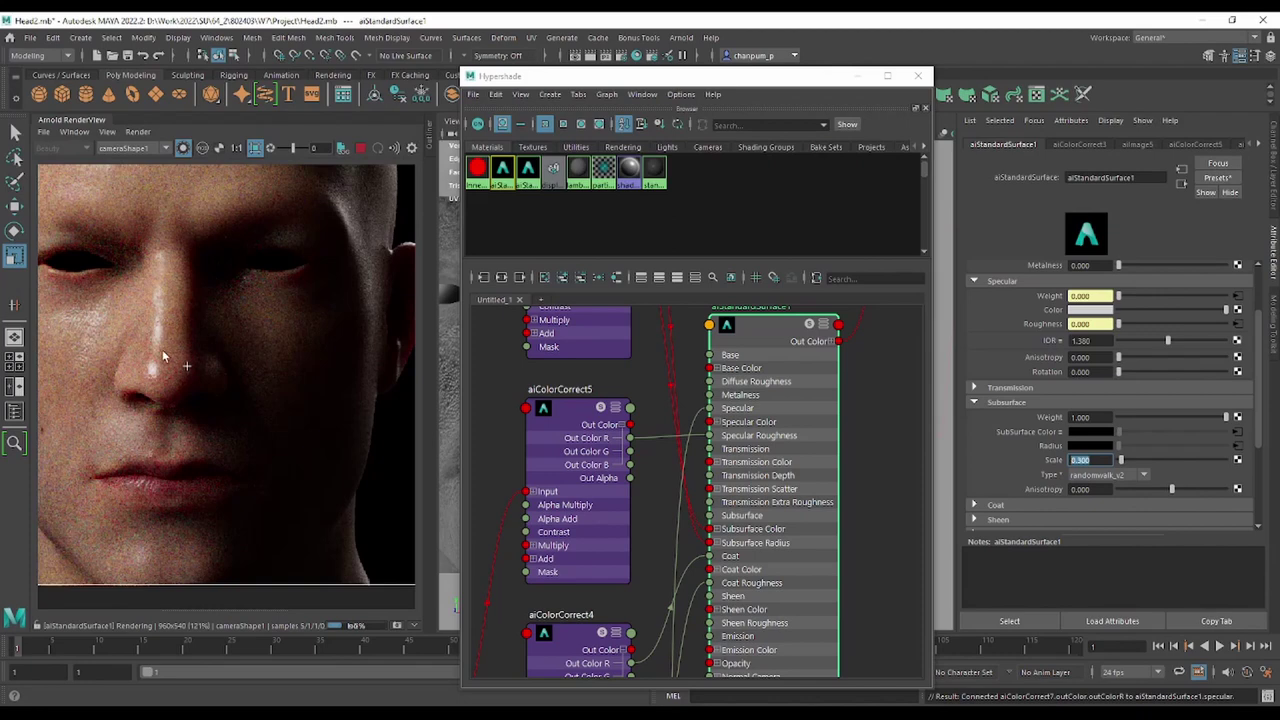
mouse_move(154, 355)
middle_down()
mouse_move(255, 355)
mouse_move(212, 292)
mouse_move(228, 335)
middle_up()
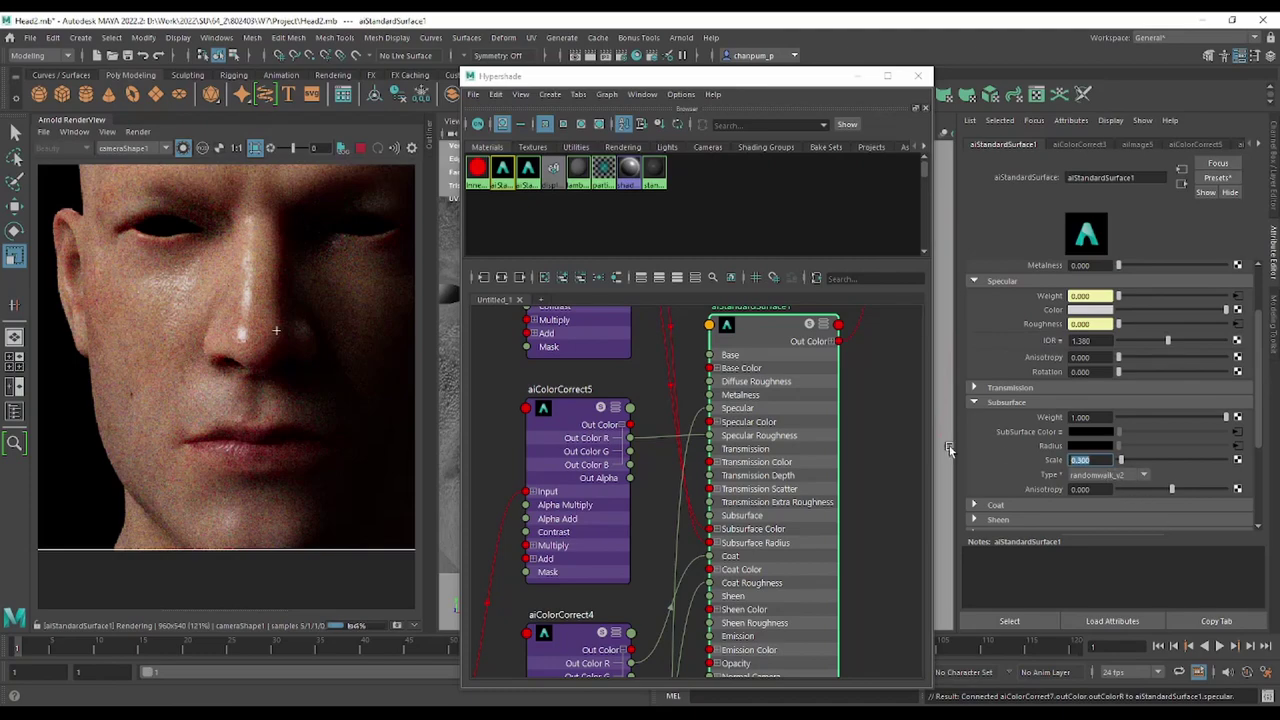
text(0.5)
key(Return)
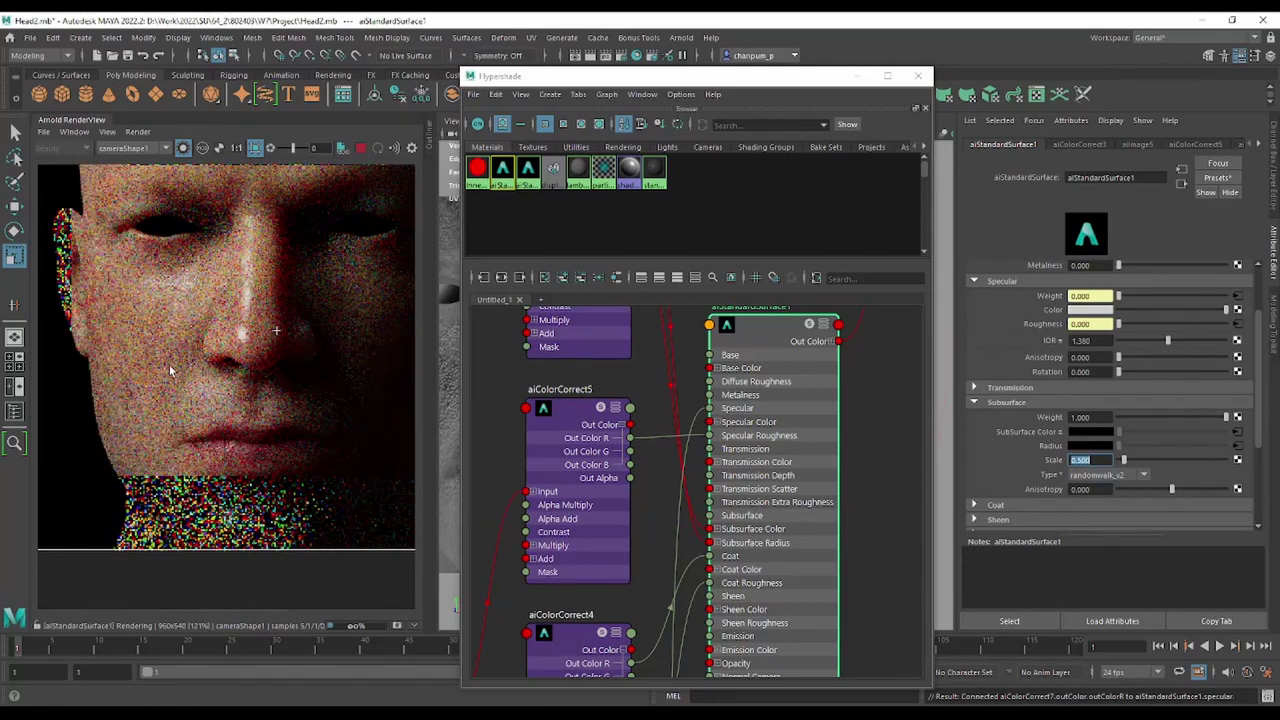
Zoom and pan the refreshed render to review the face at Subsurface Scale 0.5.
scroll(170, 372, down, 2)
scroll(205, 383, down, 2)
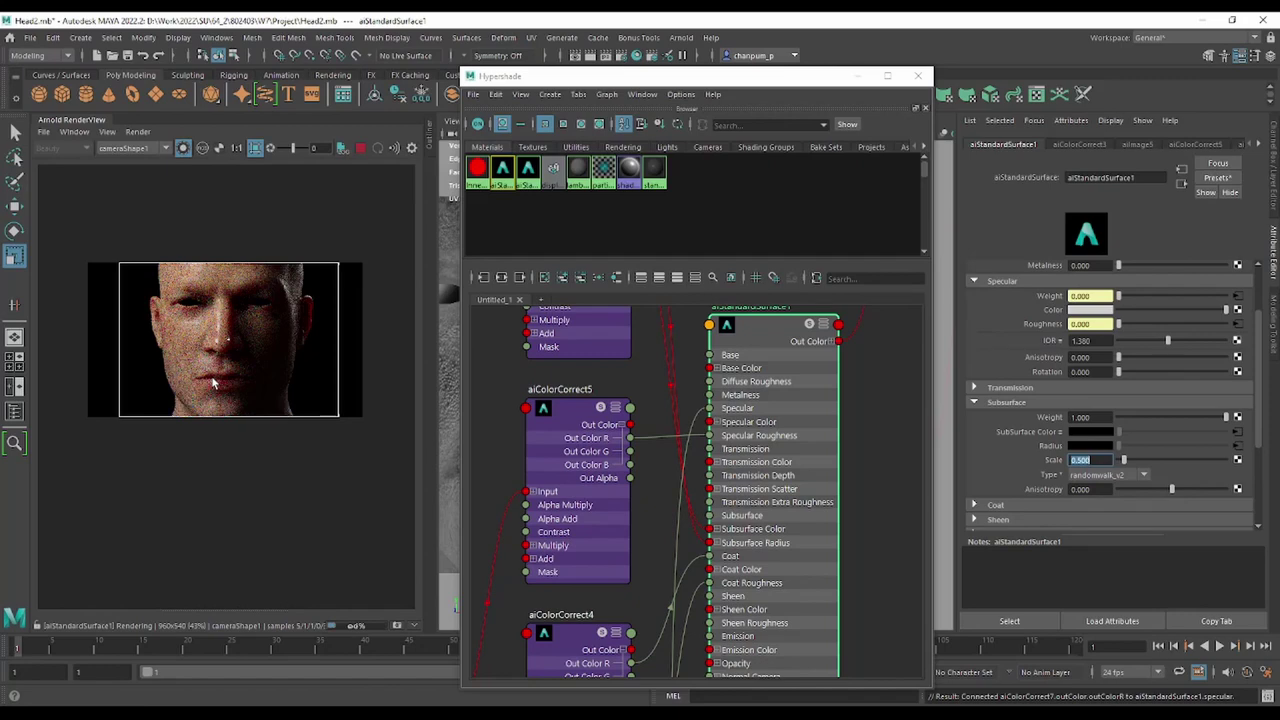
scroll(198, 357, up, 1)
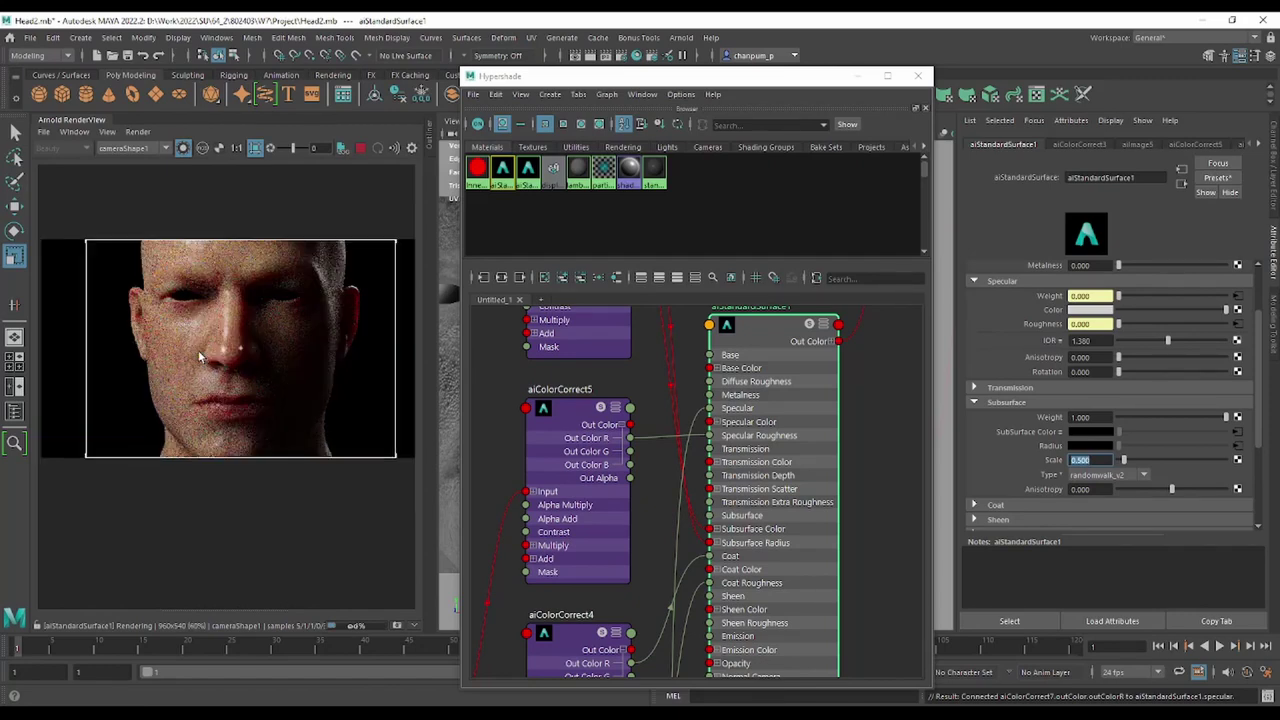
scroll(198, 350, up, 1)
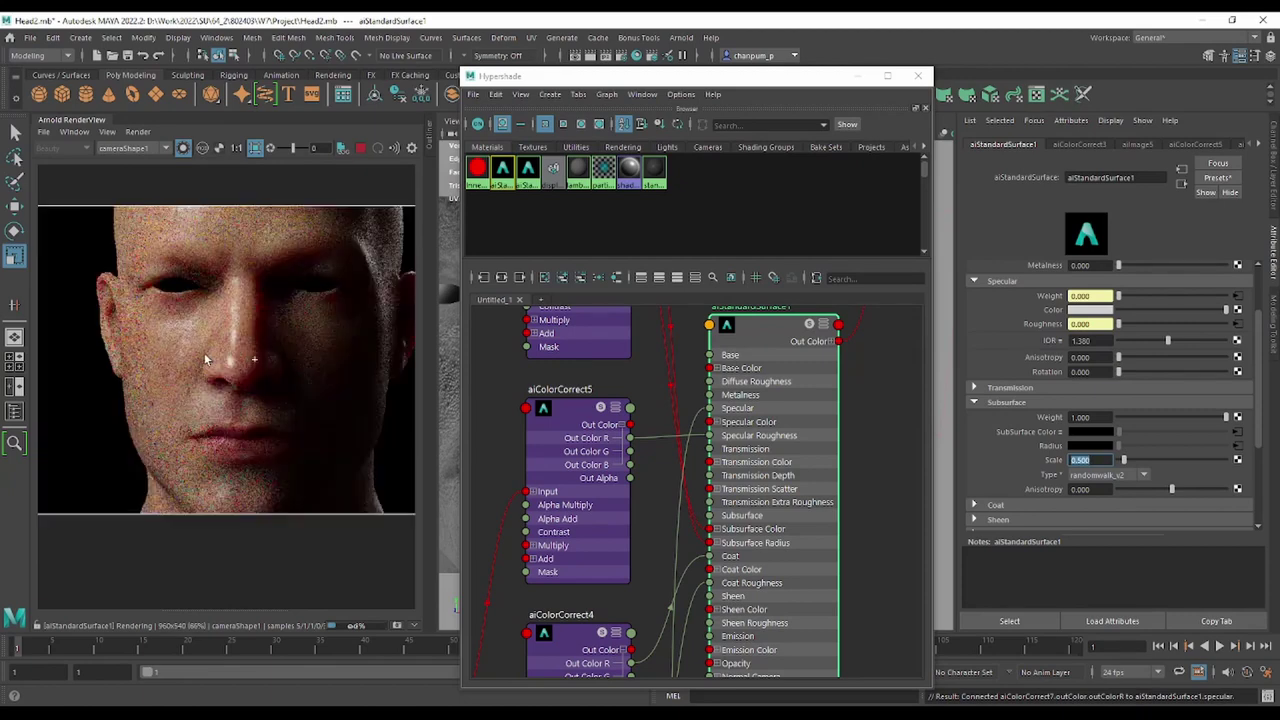
scroll(204, 352, up, 1)
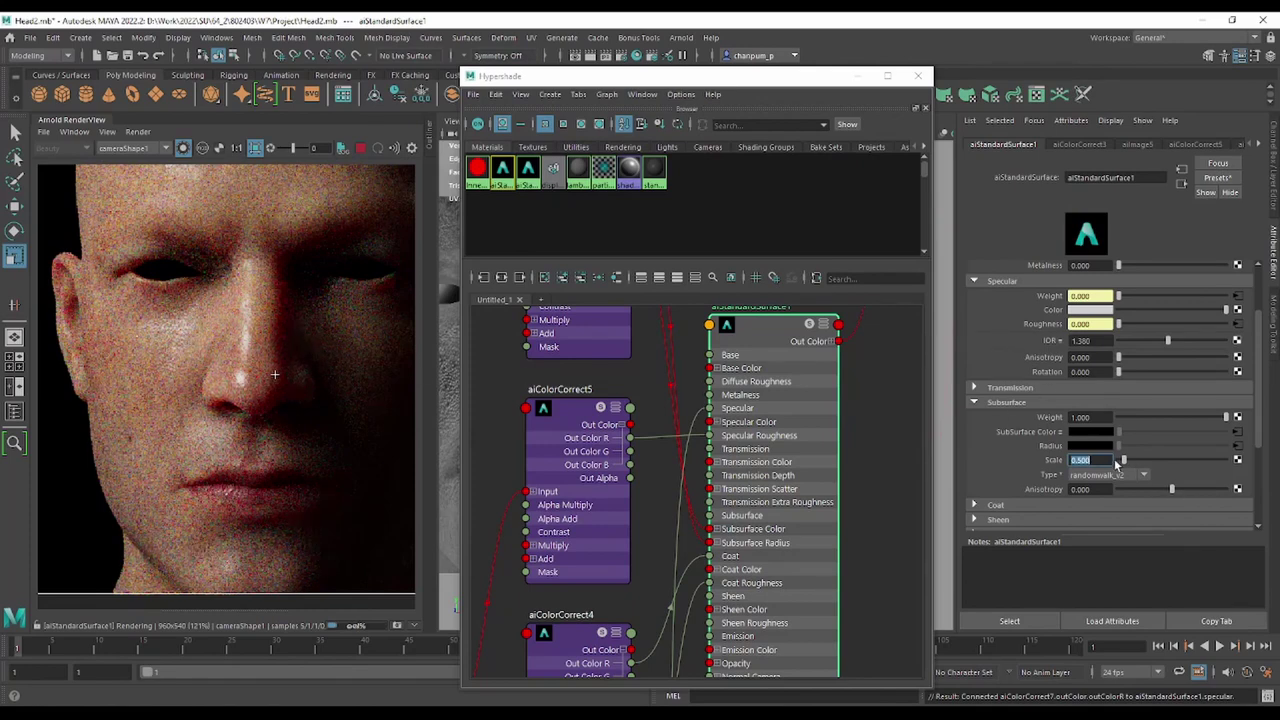
scroll(359, 337, down, 5)
scroll(359, 337, up, 3)
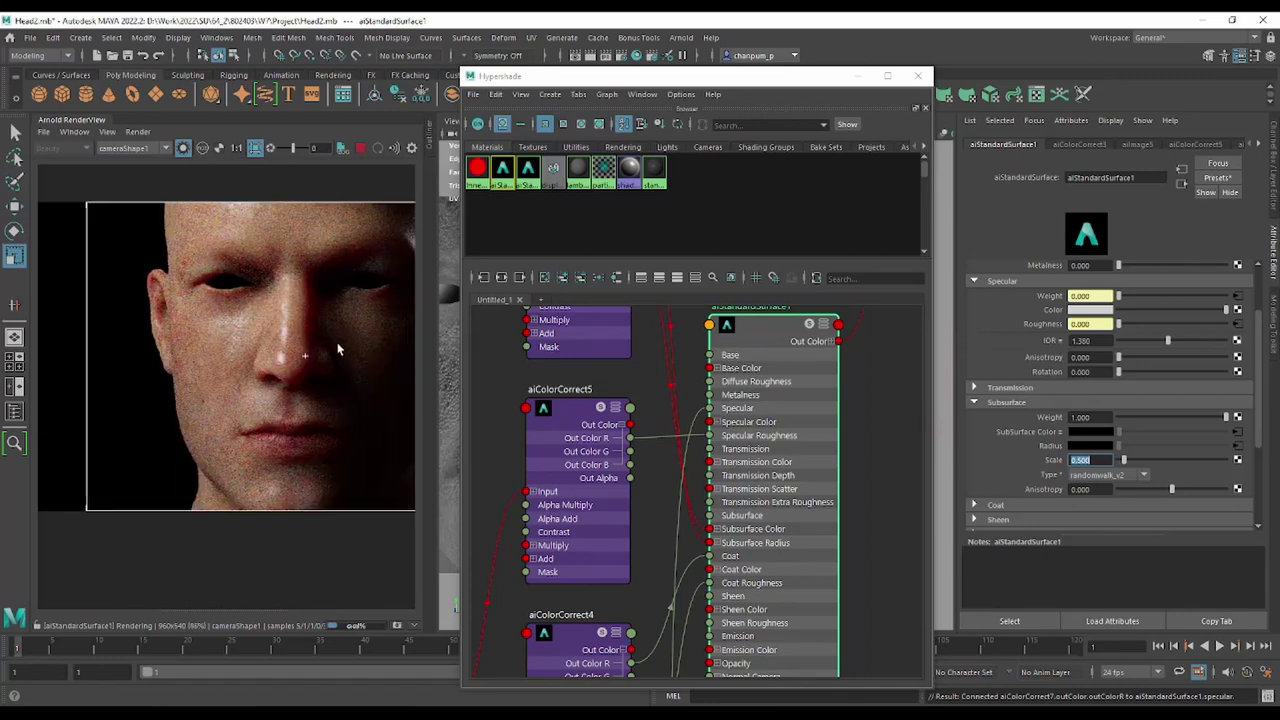
mouse_move(337, 349)
middle_down()
mouse_move(188, 309)
mouse_move(265, 311)
middle_up()
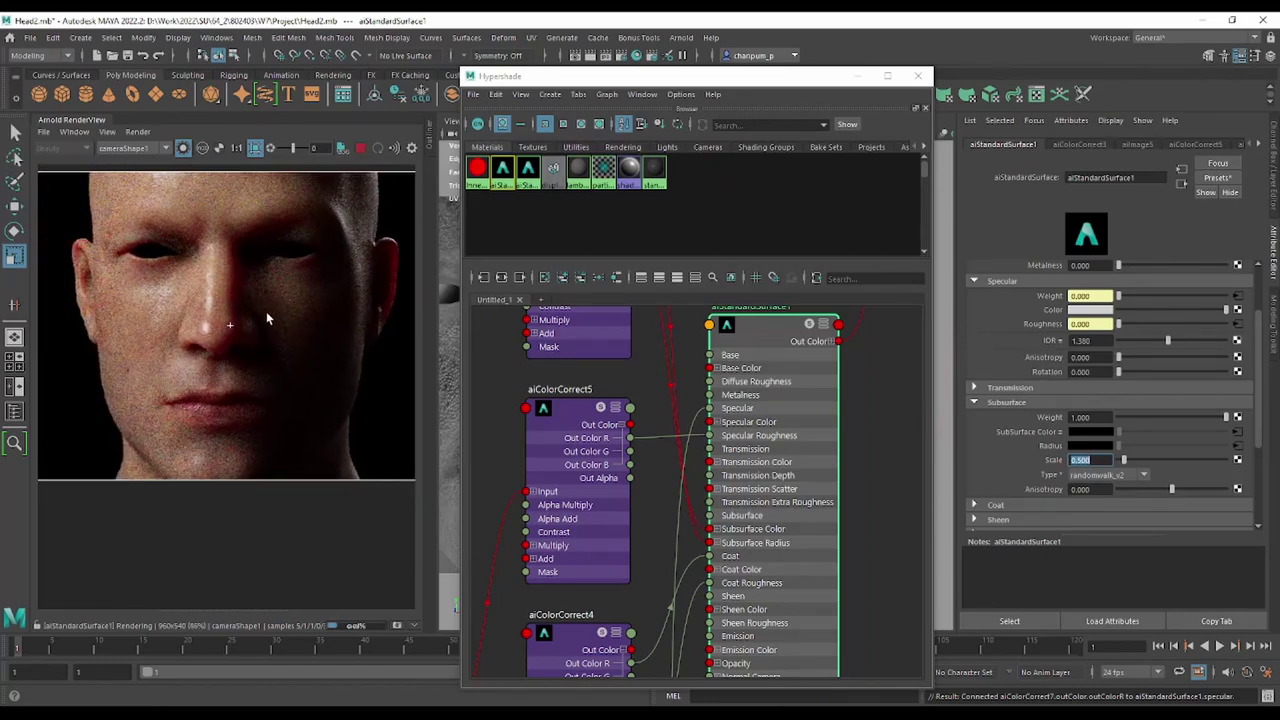
scroll(266, 311, down, 2)
scroll(266, 320, up, 4)
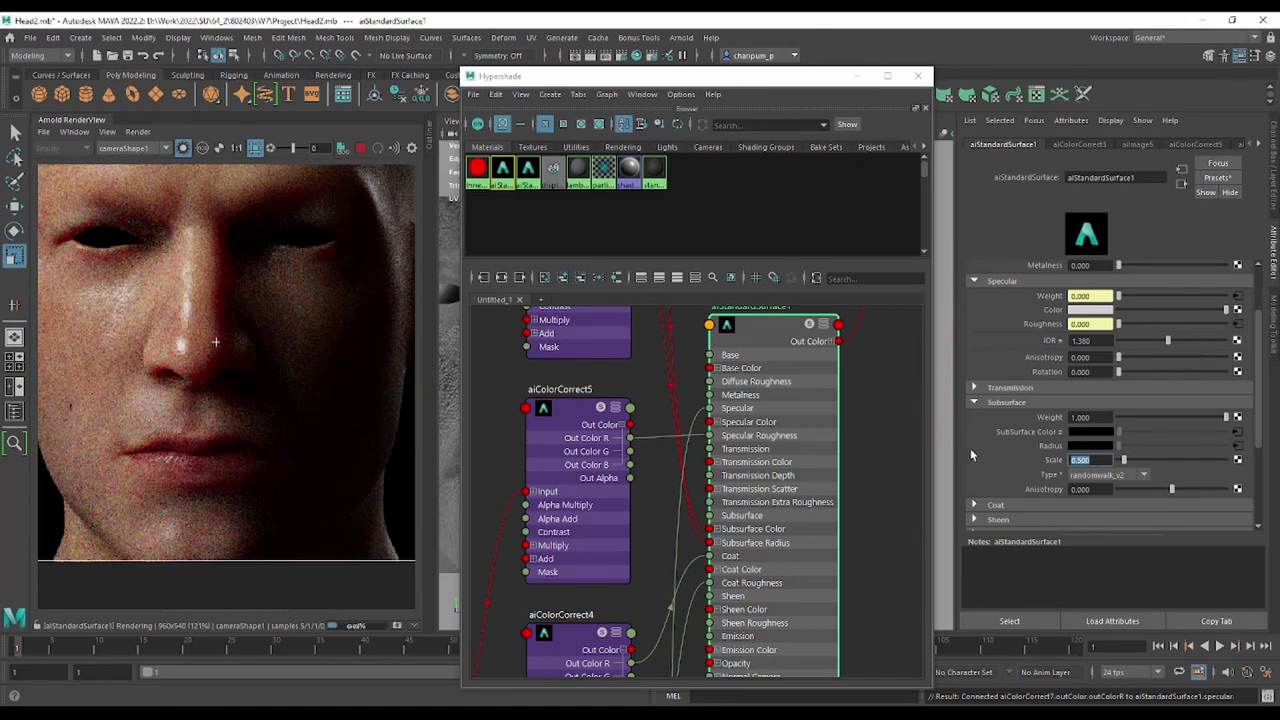
Lower the skin's Subsurface Scale to 0.4.
text(0.4)
key(Return)
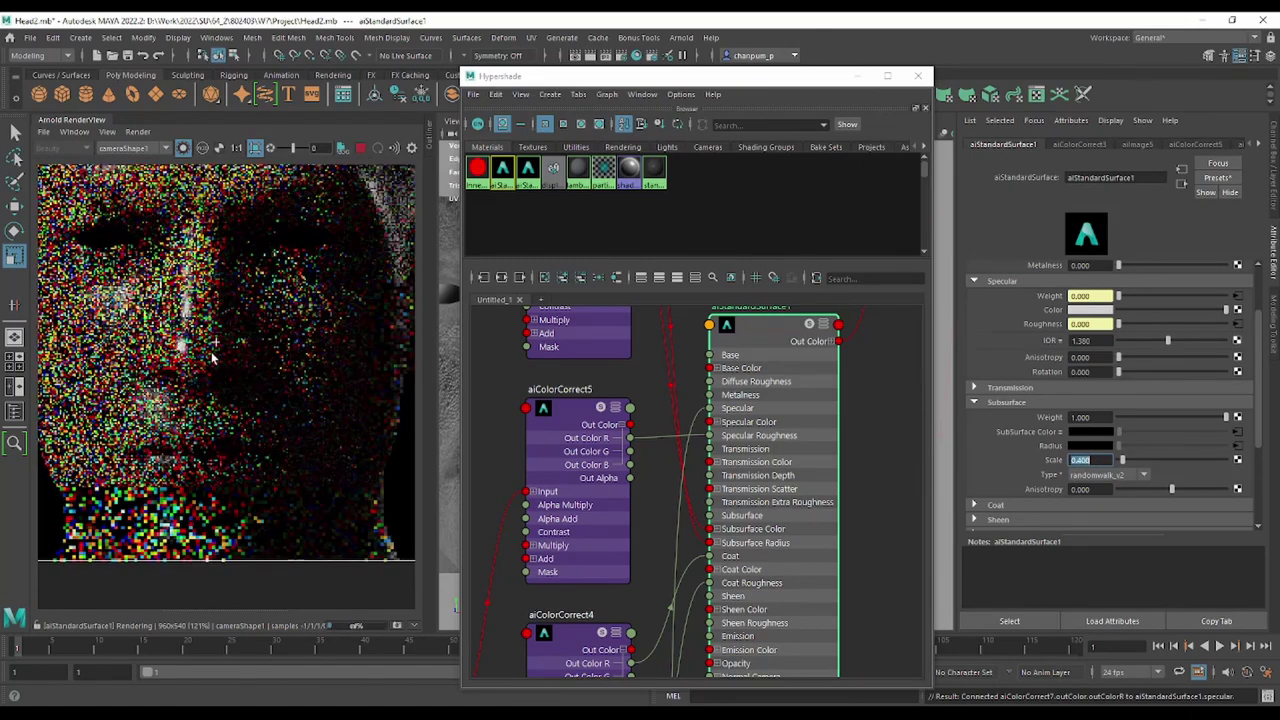
scroll(213, 357, down, 5)
scroll(213, 357, up, 1)
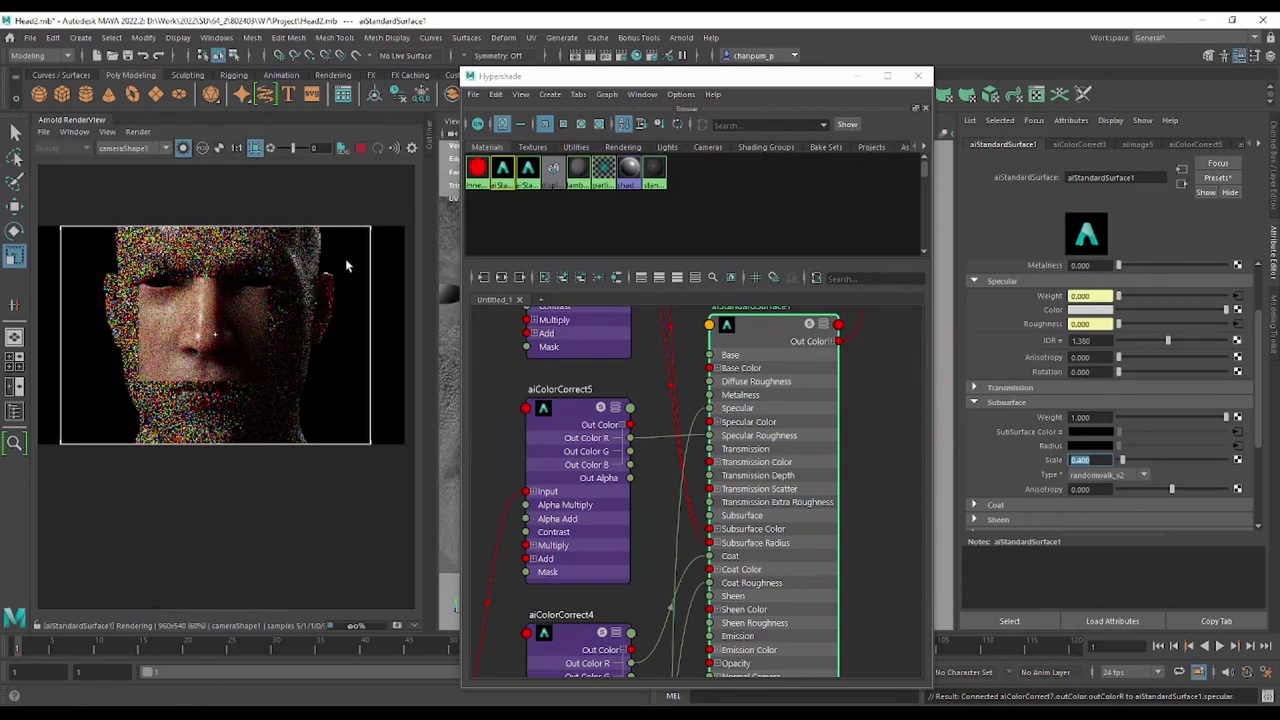
Restrict Arnold re-rendering to a region over the nose and mouth.
drag(356, 264, 290, 360)
scroll(325, 302, up, 5)
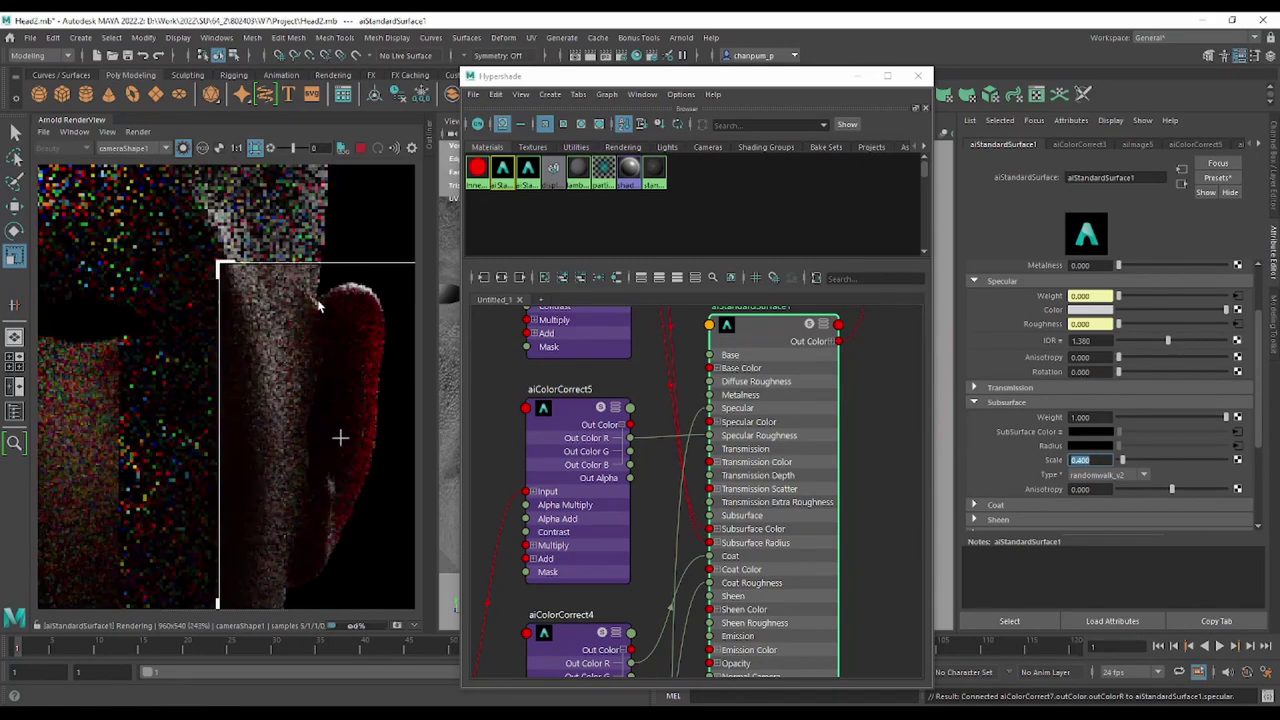
scroll(318, 305, down, 3)
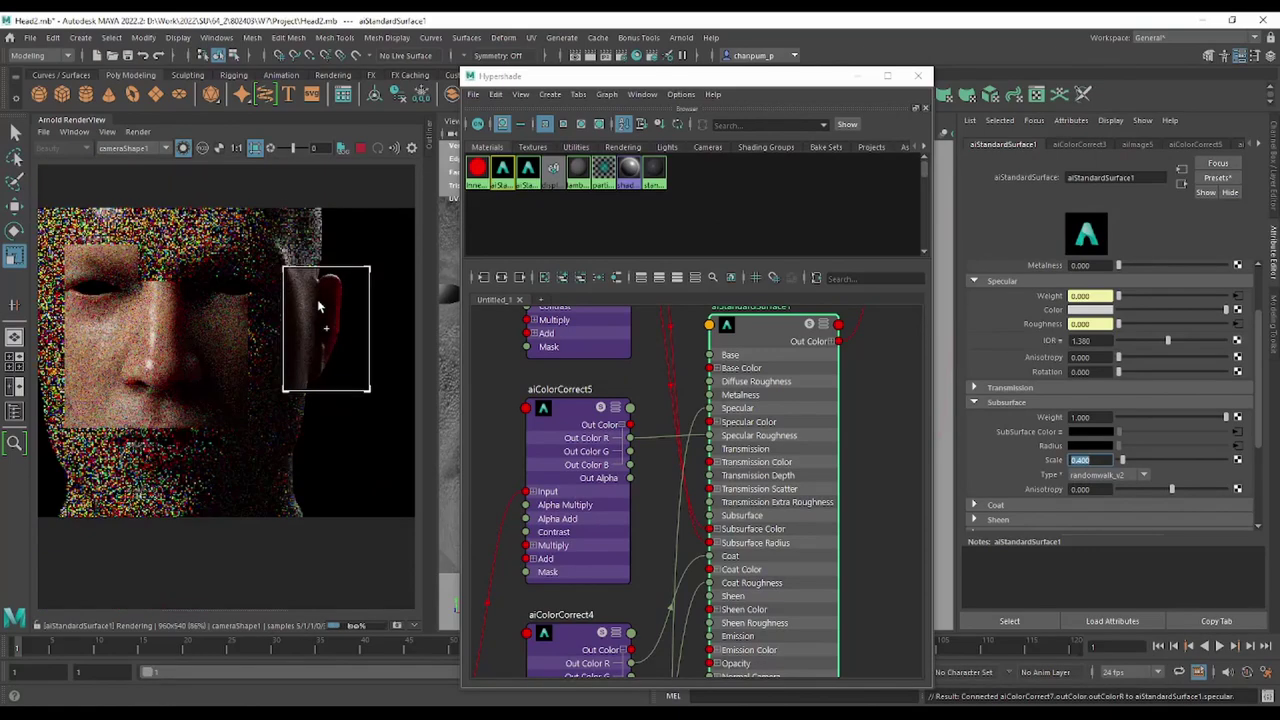
scroll(318, 305, up, 3)
scroll(318, 305, down, 3)
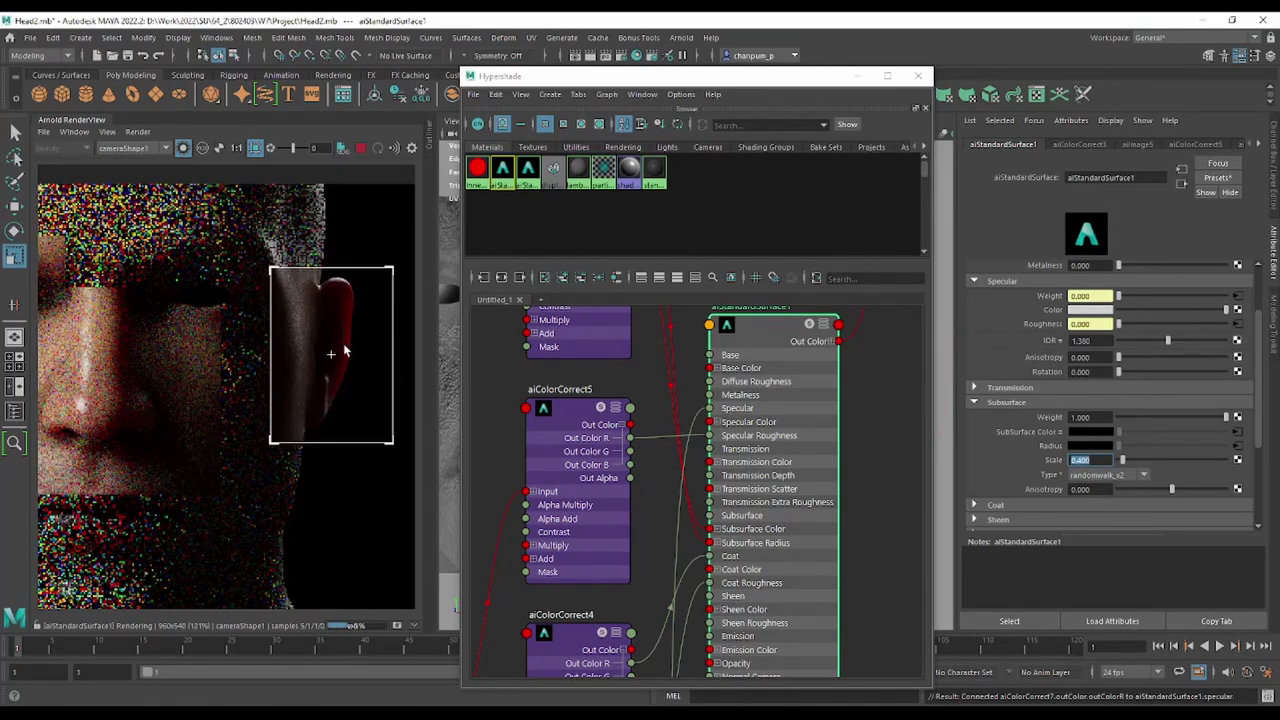
scroll(274, 350, down, 2)
alt+middle_drag(249, 349, 284, 350)
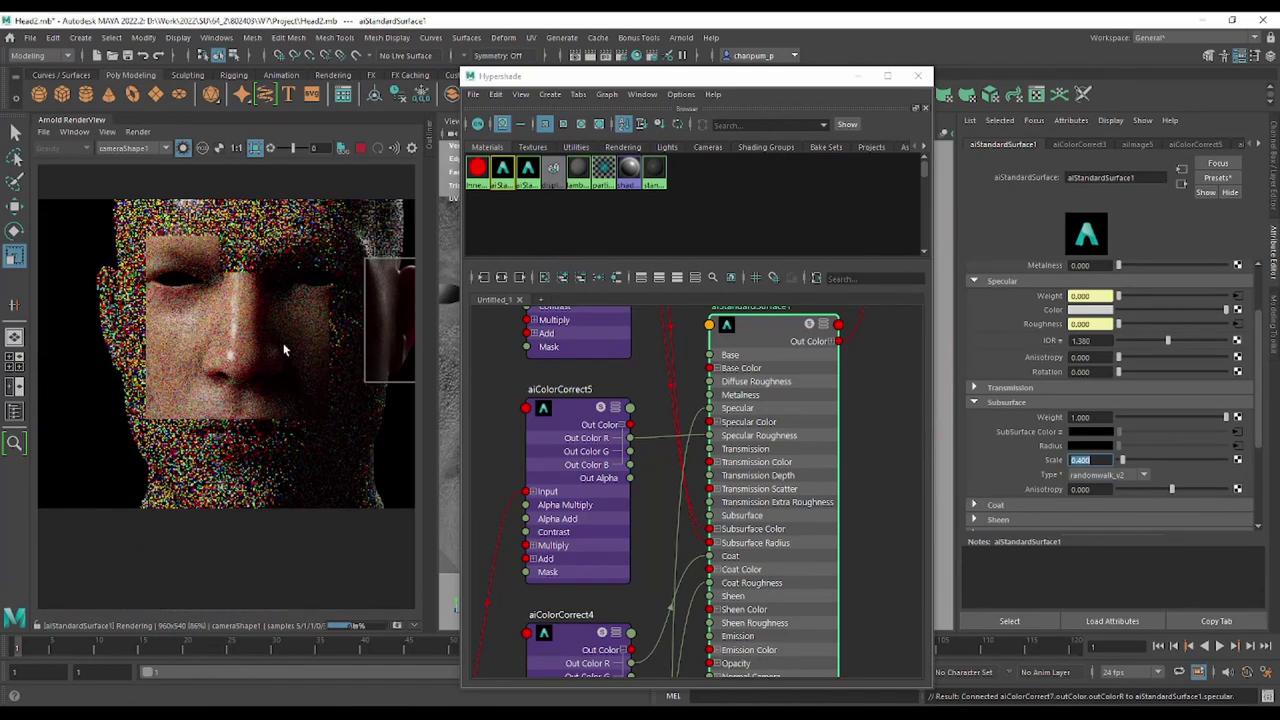
drag(302, 328, 184, 398)
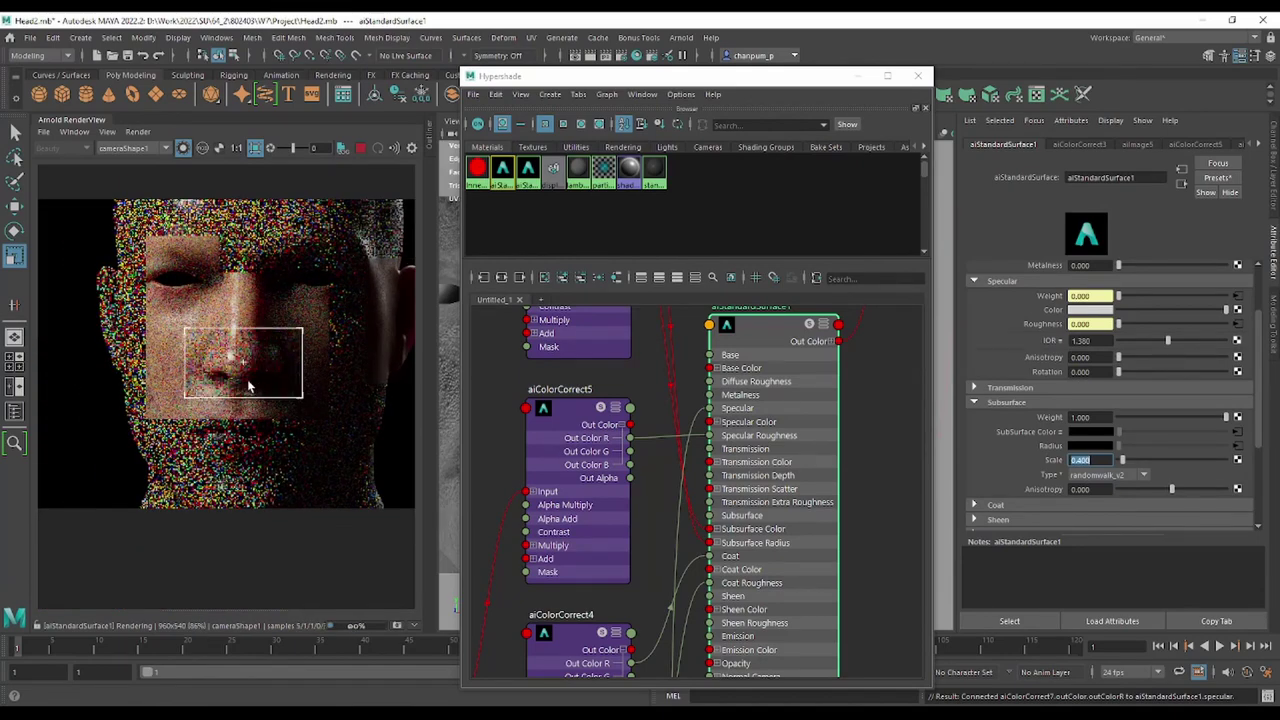
scroll(249, 386, up, 2)
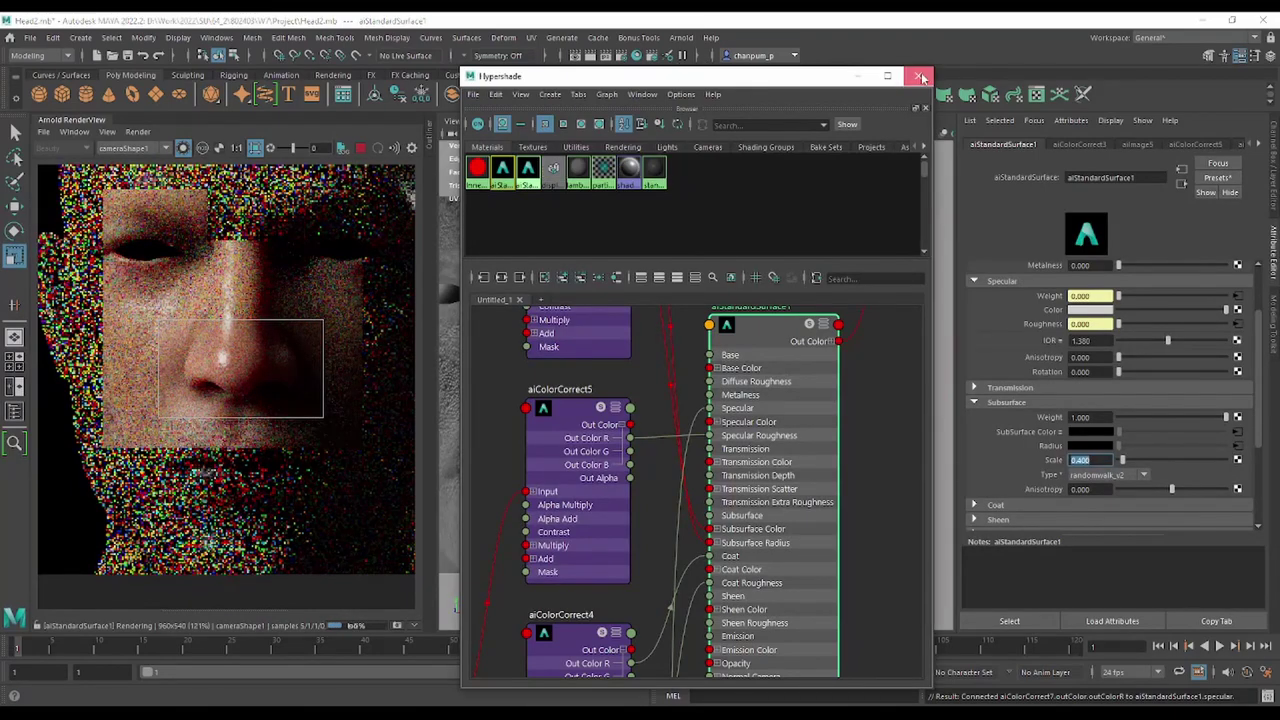
Set the Key1 area light's Samples to 3.
click(922, 77)
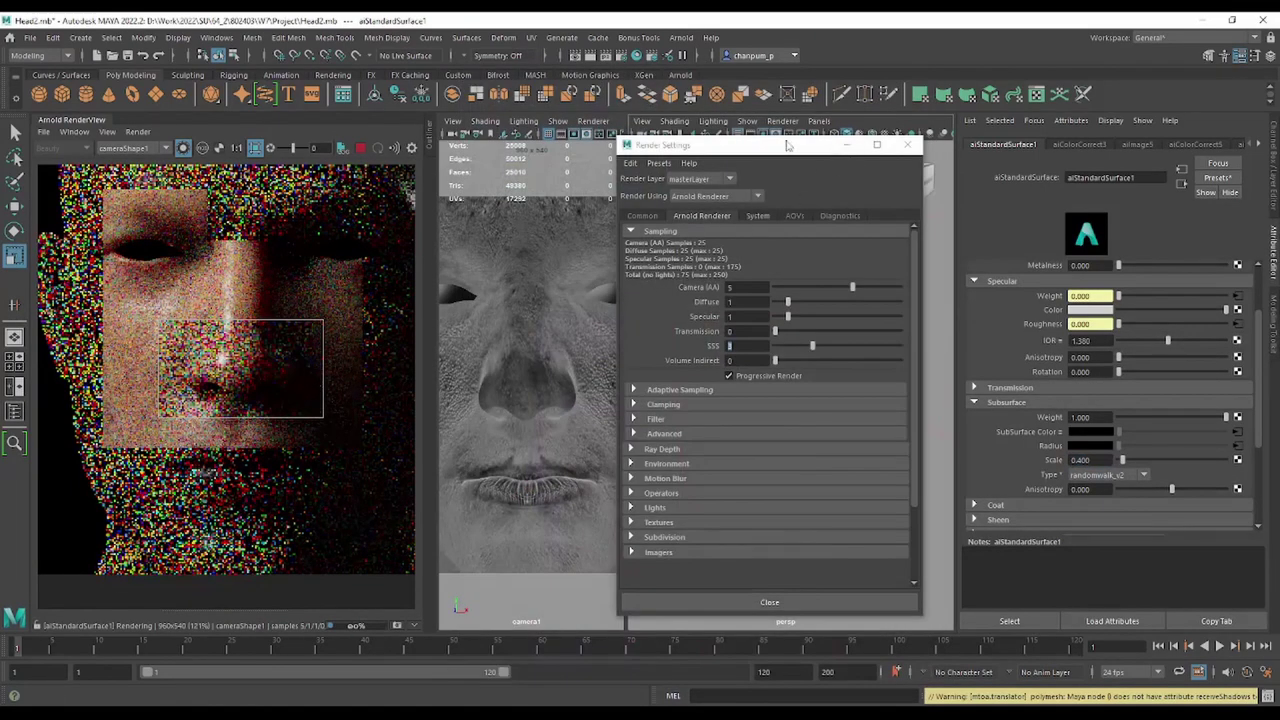
drag(787, 146, 510, 158)
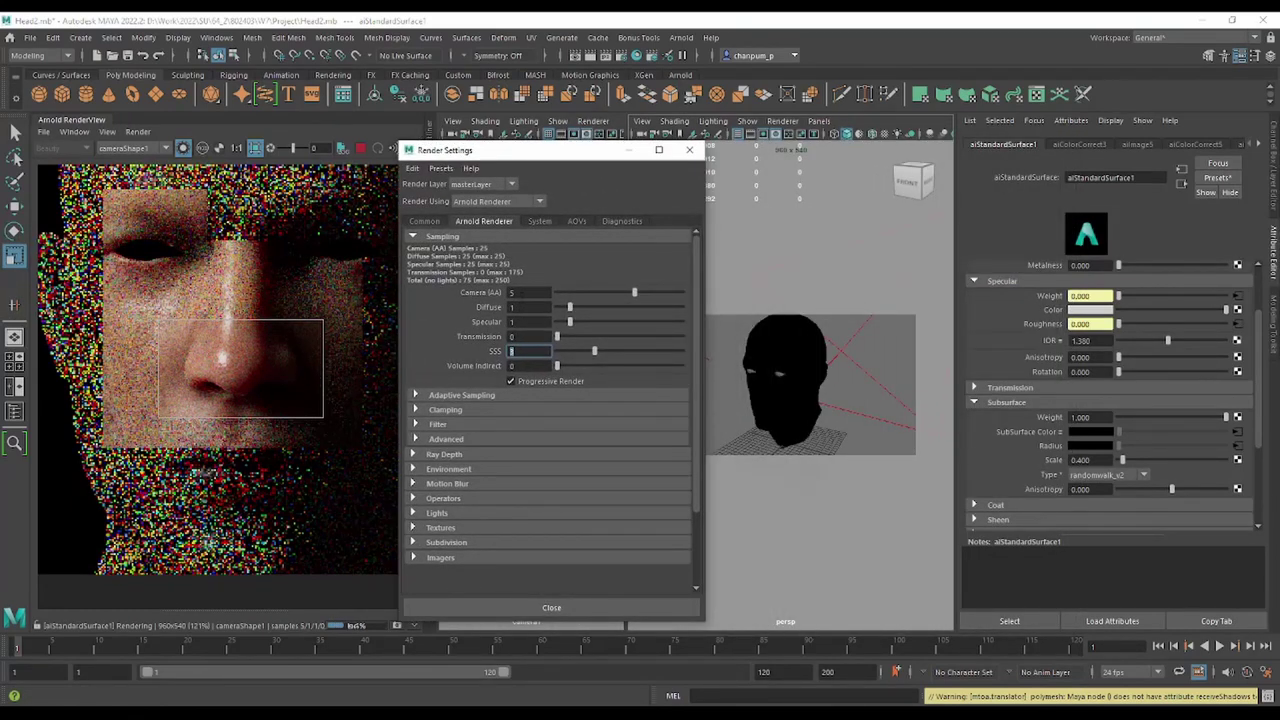
scroll(210, 340, up, 3)
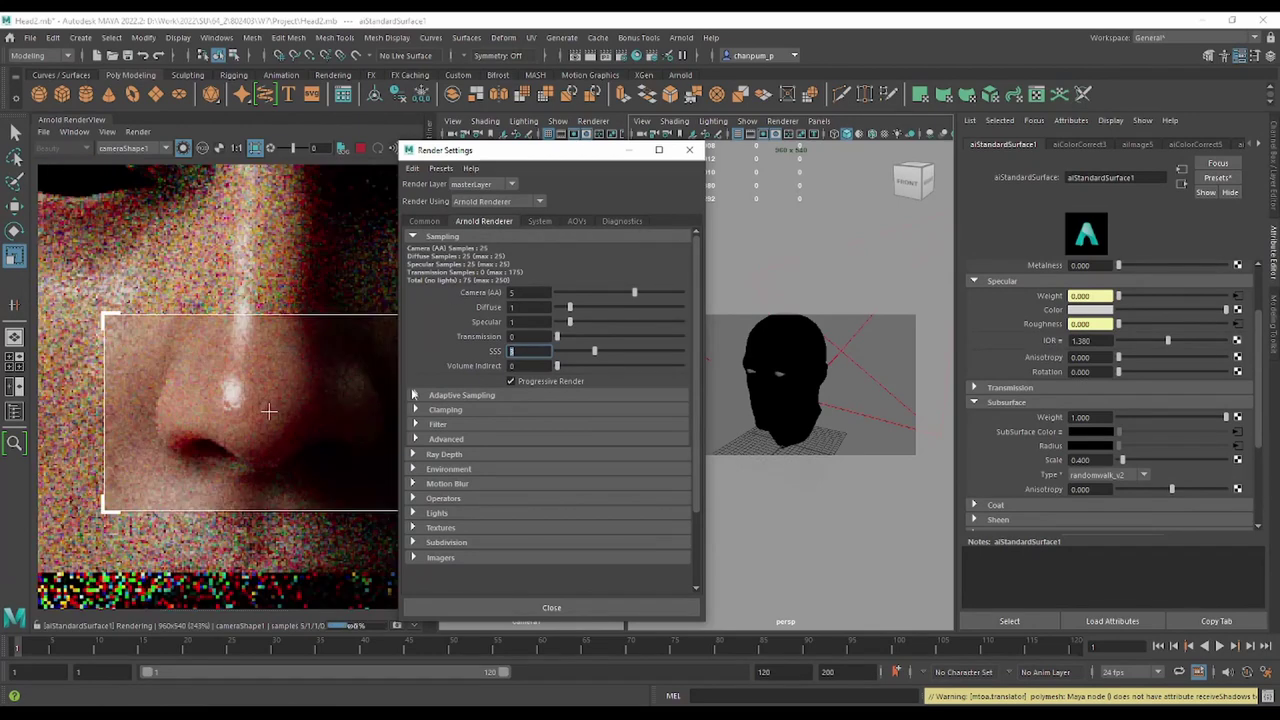
key(r)
click(855, 330)
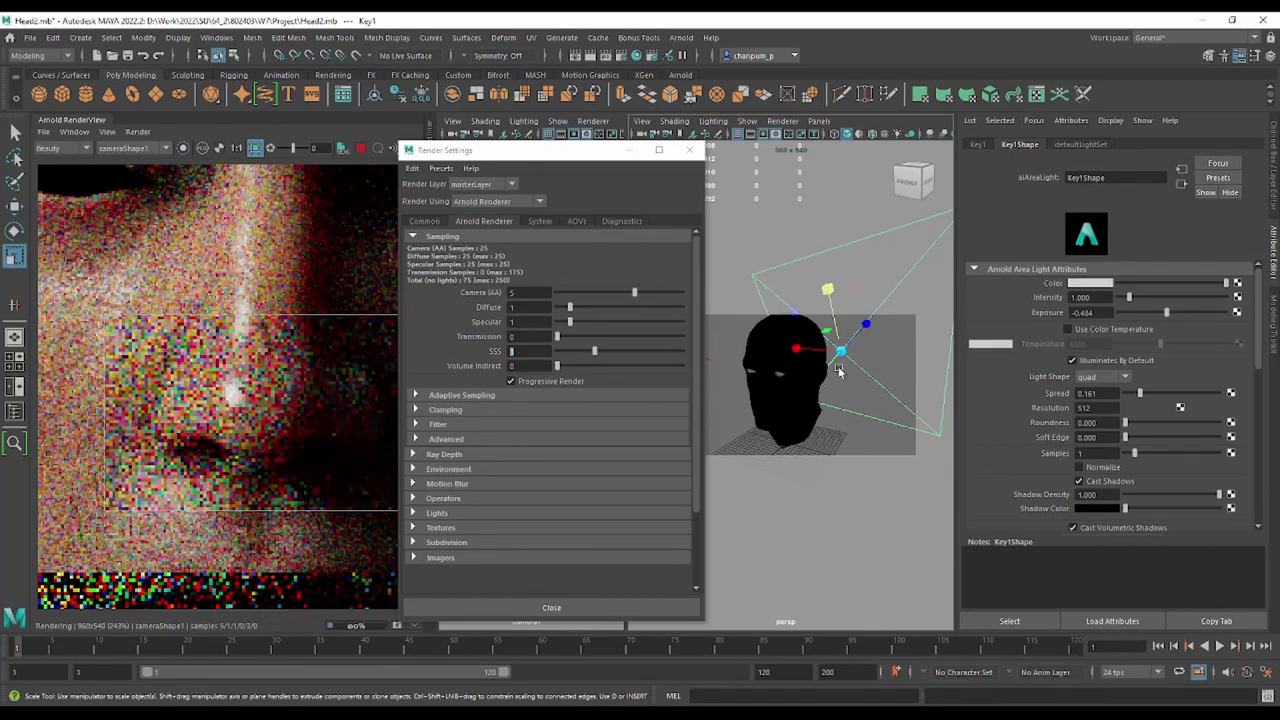
double_click(1090, 453)
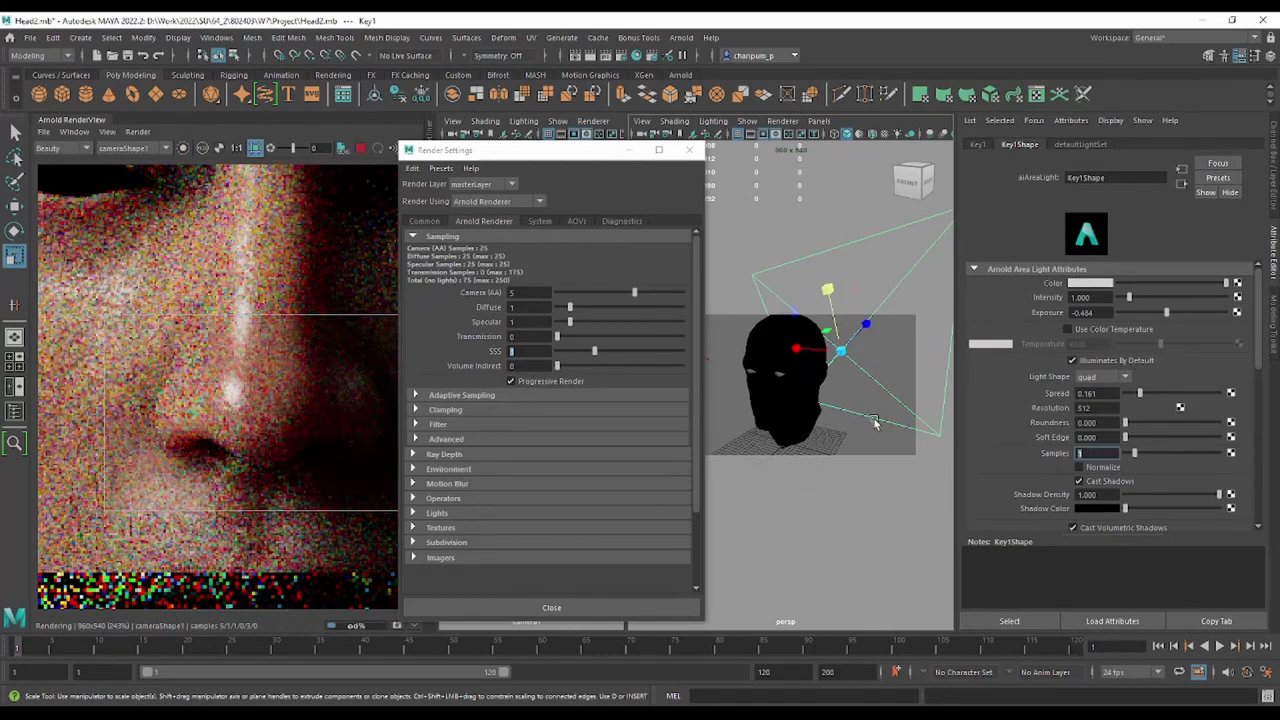
text(3)
key(Return)
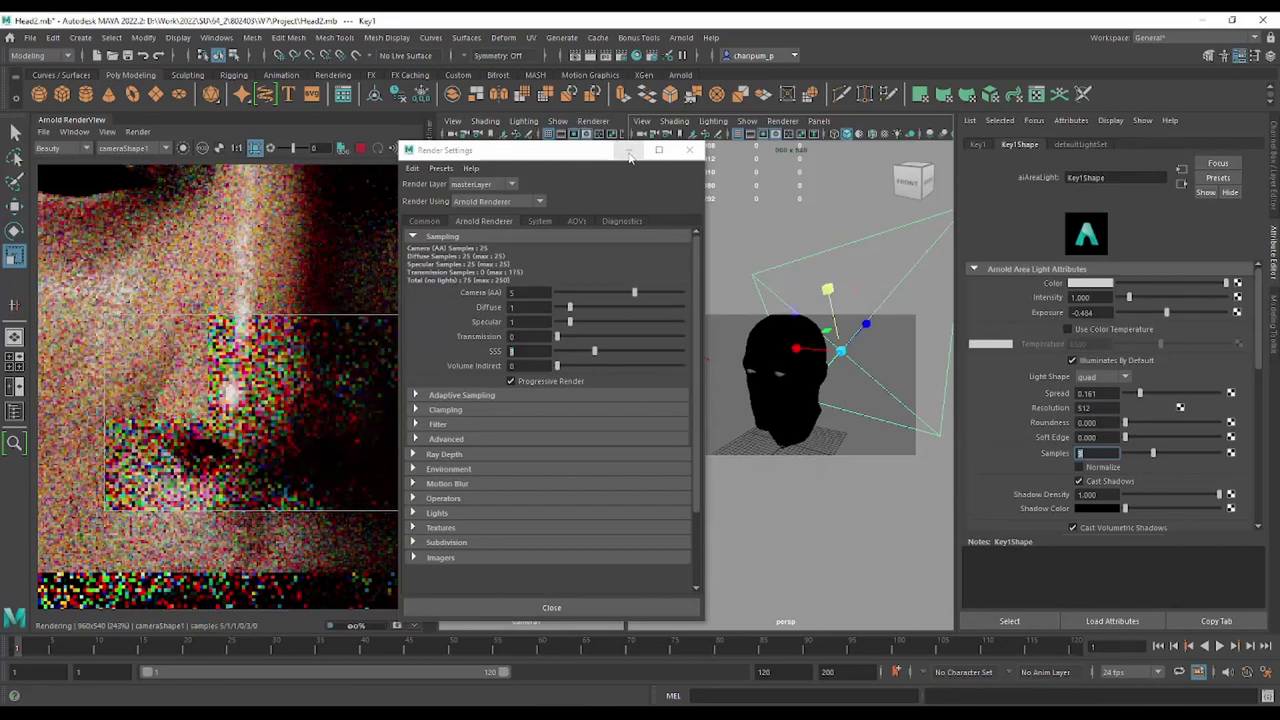
Give the second key area light 3 samples too, undoing a mistyped 1.
click(689, 149)
drag(705, 342, 686, 367)
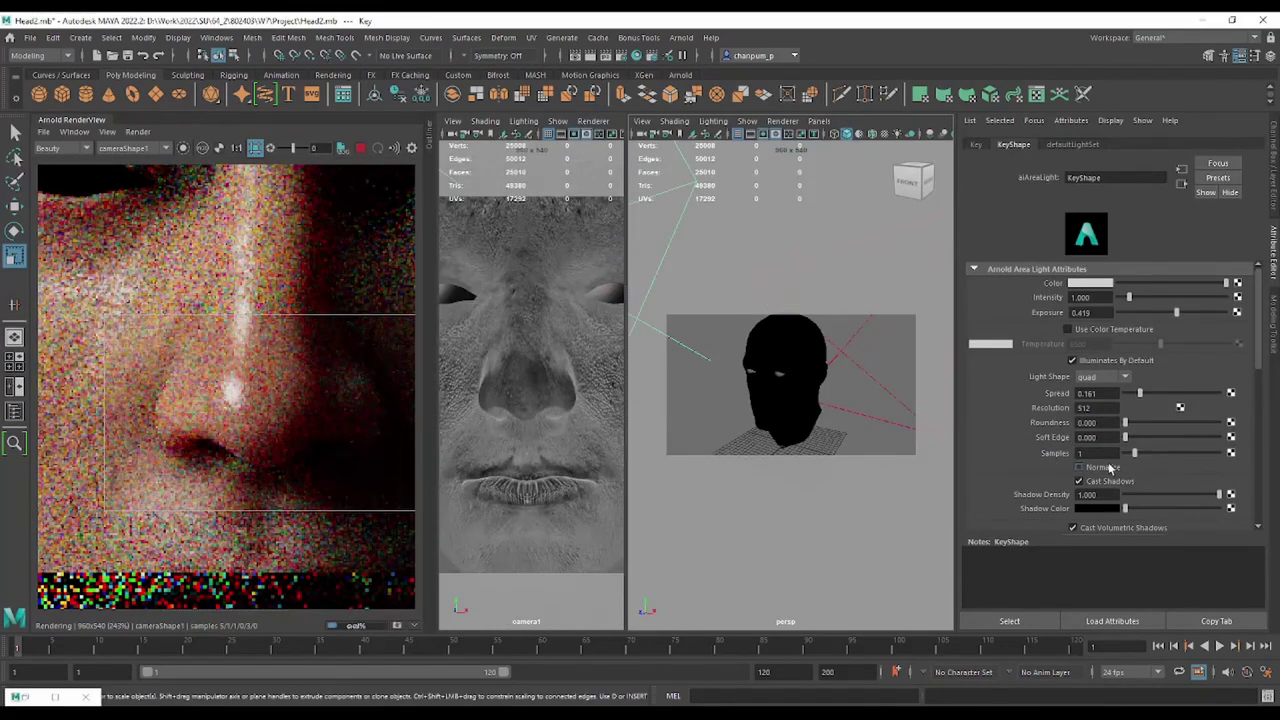
double_click(1090, 453)
text(1)
key(Return)
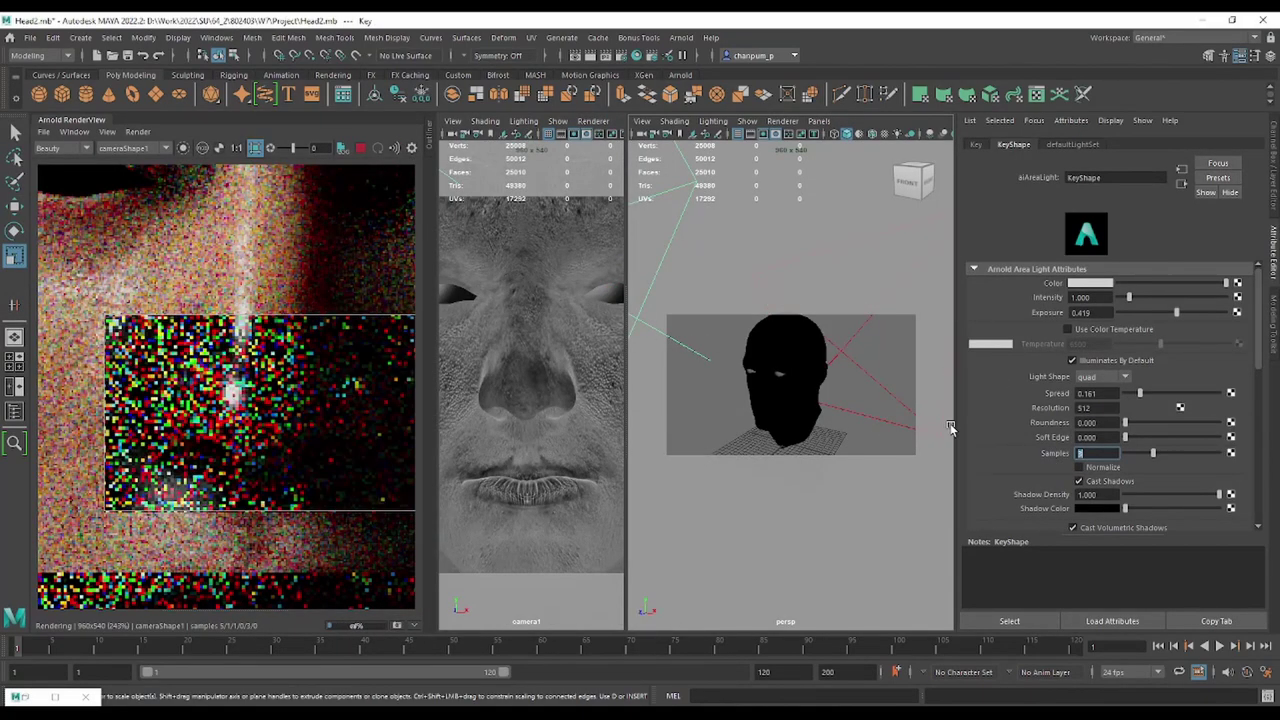
key(ctrl+z)
key(ctrl+z)
Set the sky dome light's Samples to 3.
click(940, 464)
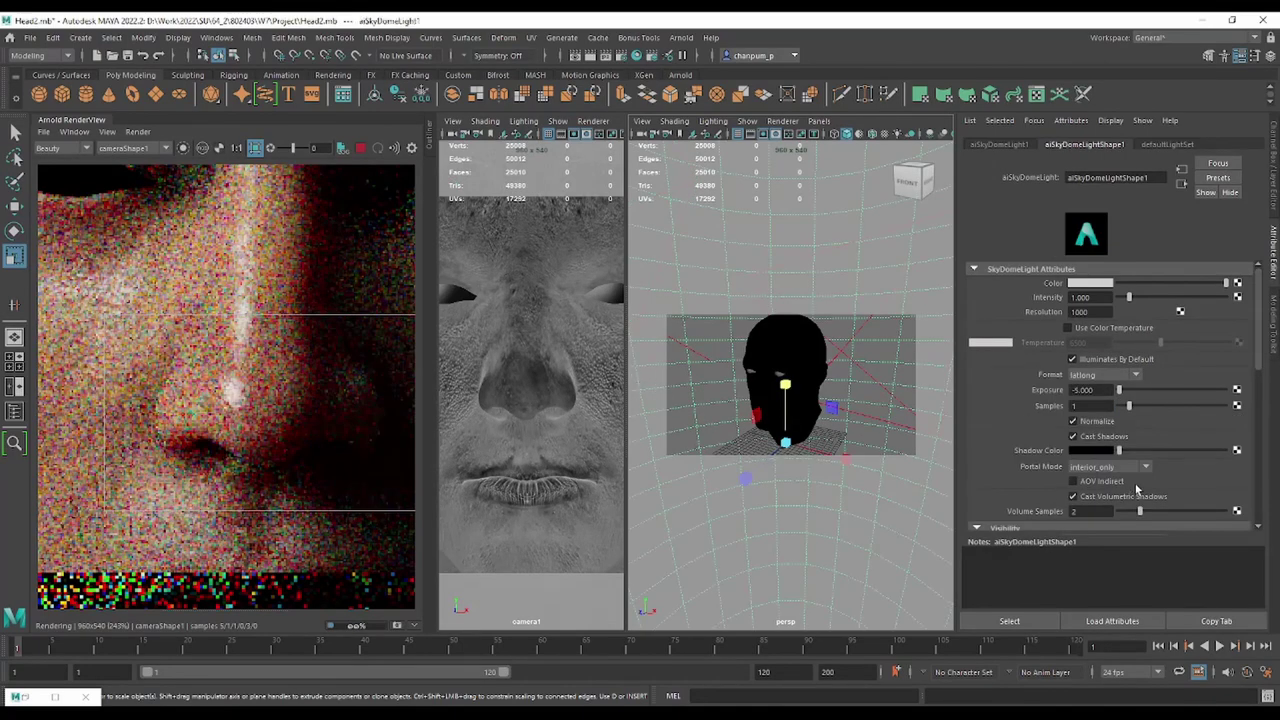
text(3)
key(Return)
Set Arnold sampling to Camera (AA) 6, Diffuse 2, Specular 2 and SSS 5.
click(620, 56)
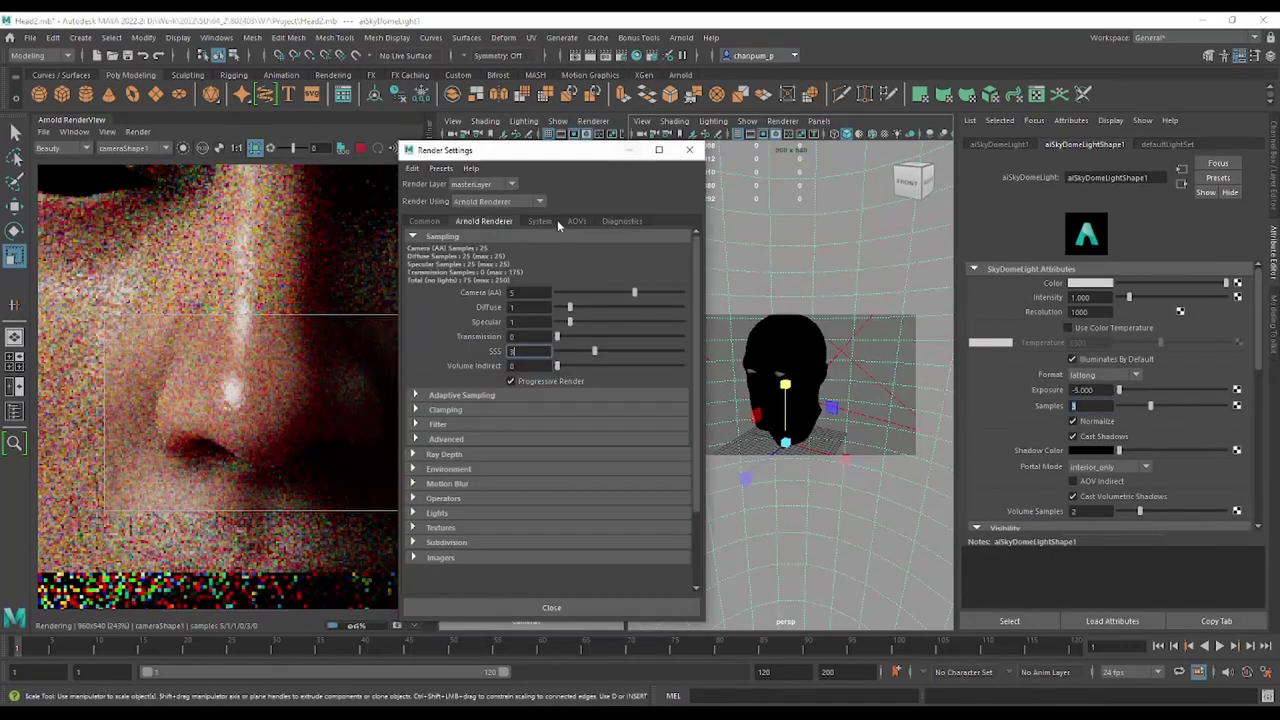
click(541, 292)
text(6)
key(Return)
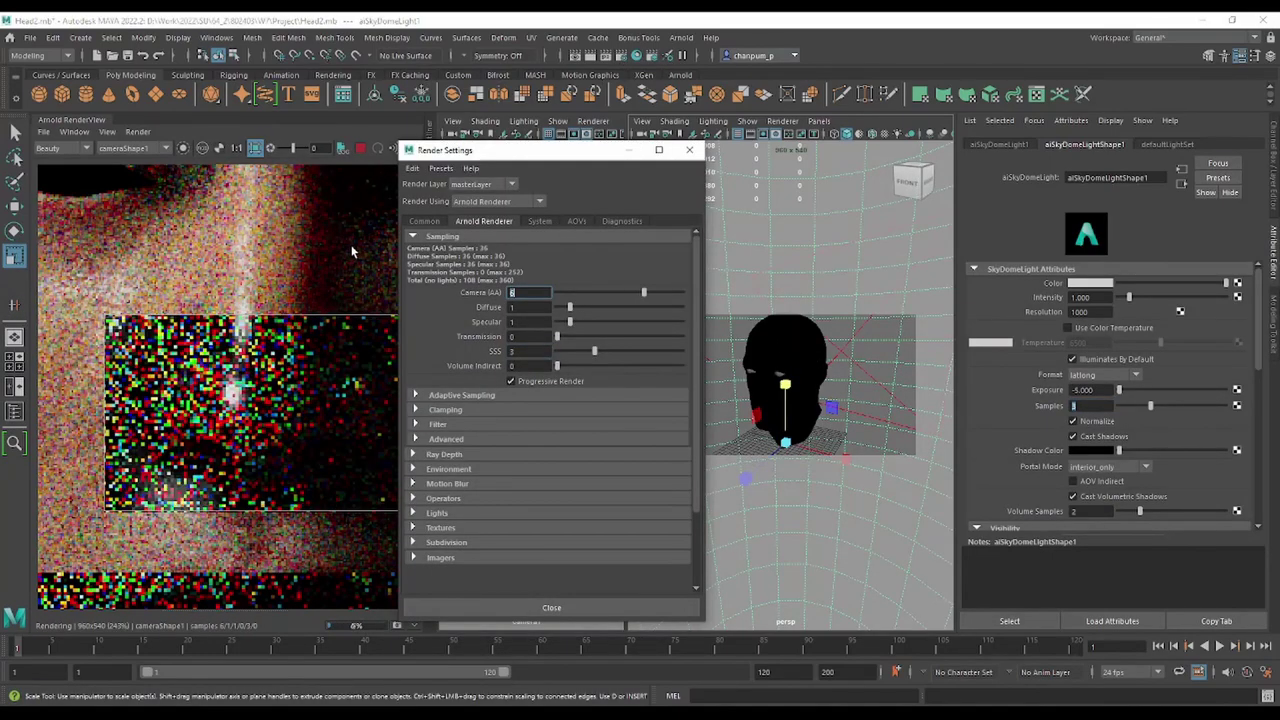
key(Tab)
text(2)
key(Return)
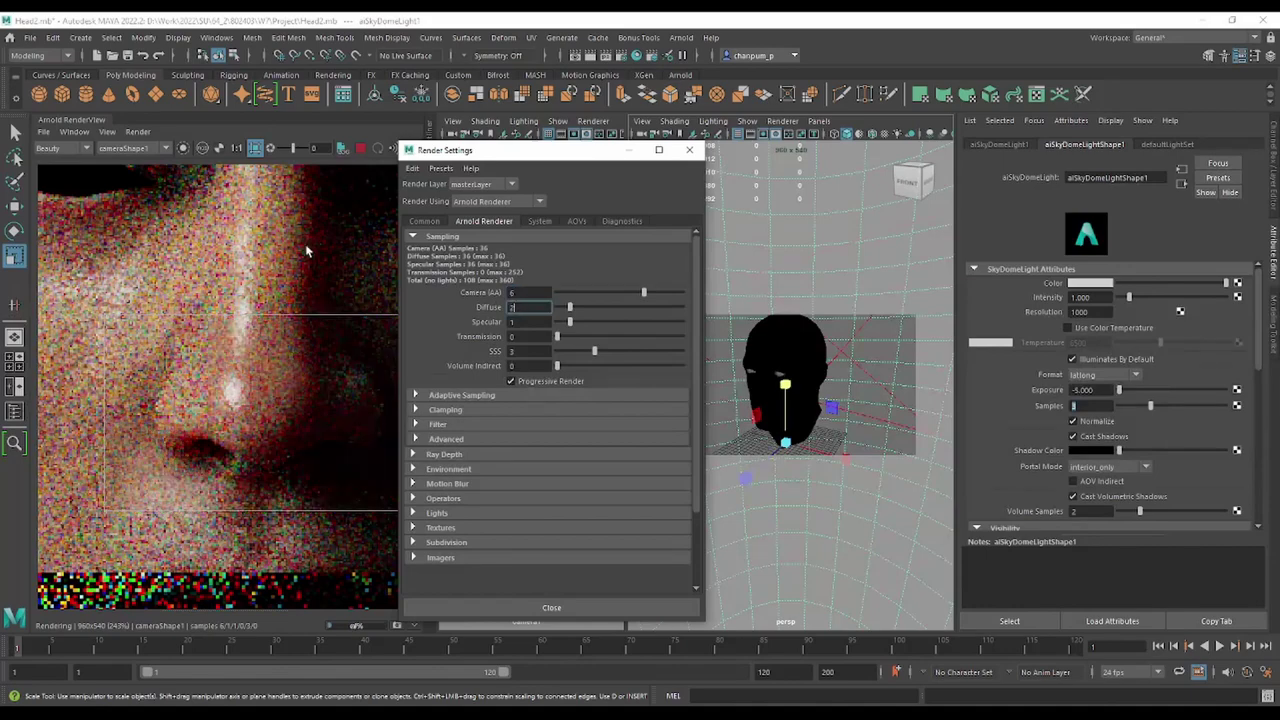
key(Tab)
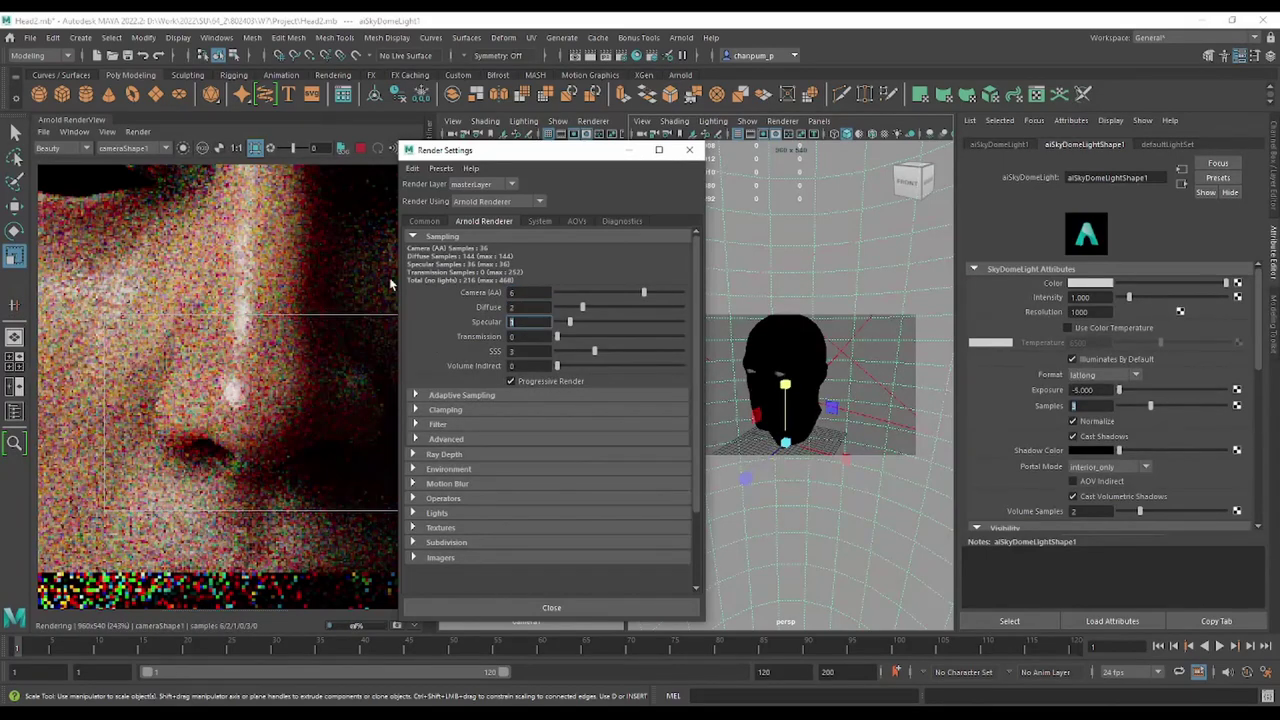
text(2)
key(Return)
key(Tab)
key(Tab)
text(5)
key(Return)
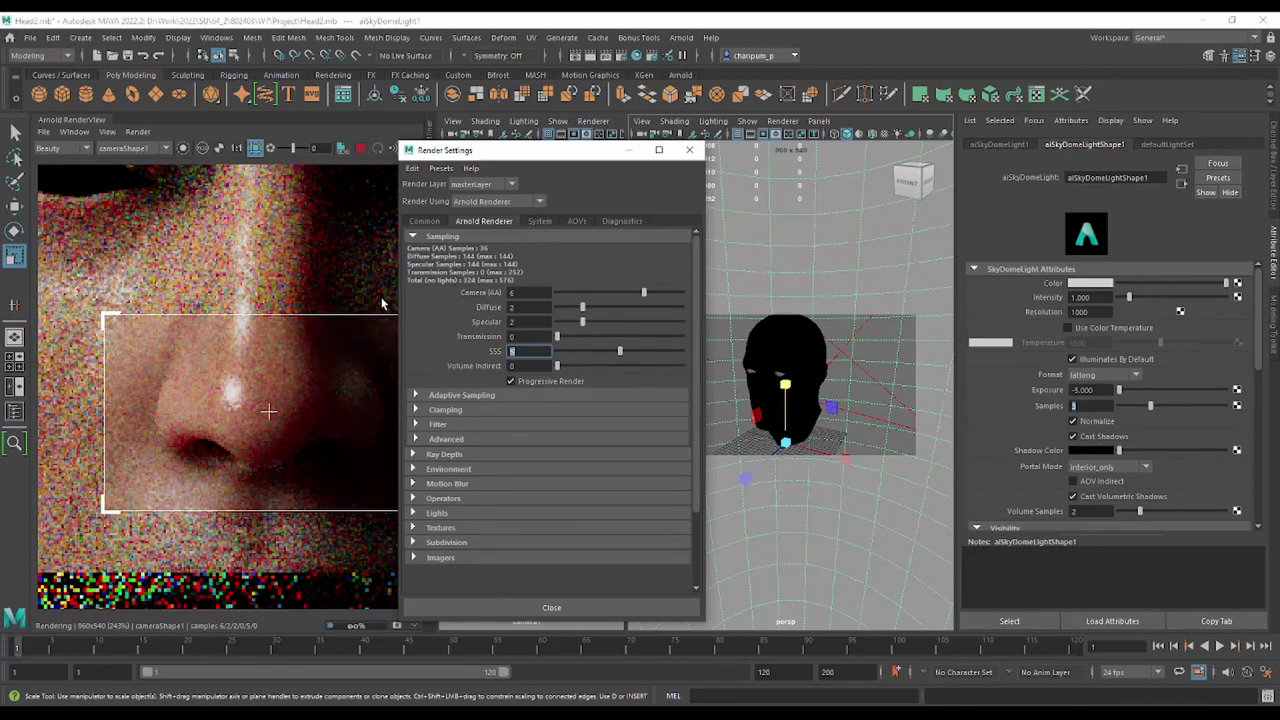
Commit a higher SSS sample count and review the refreshing render.
scroll(205, 386, down, 1)
scroll(215, 382, up, 1)
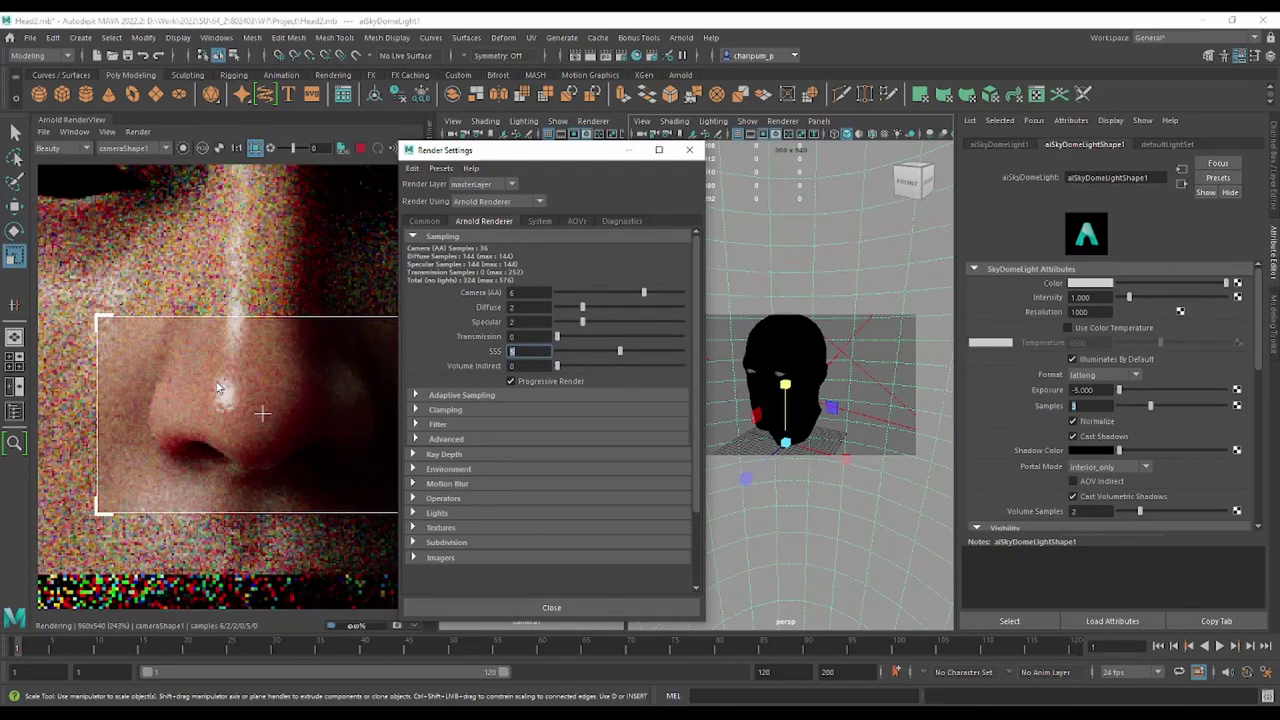
scroll(288, 387, down, 1)
scroll(288, 387, up, 1)
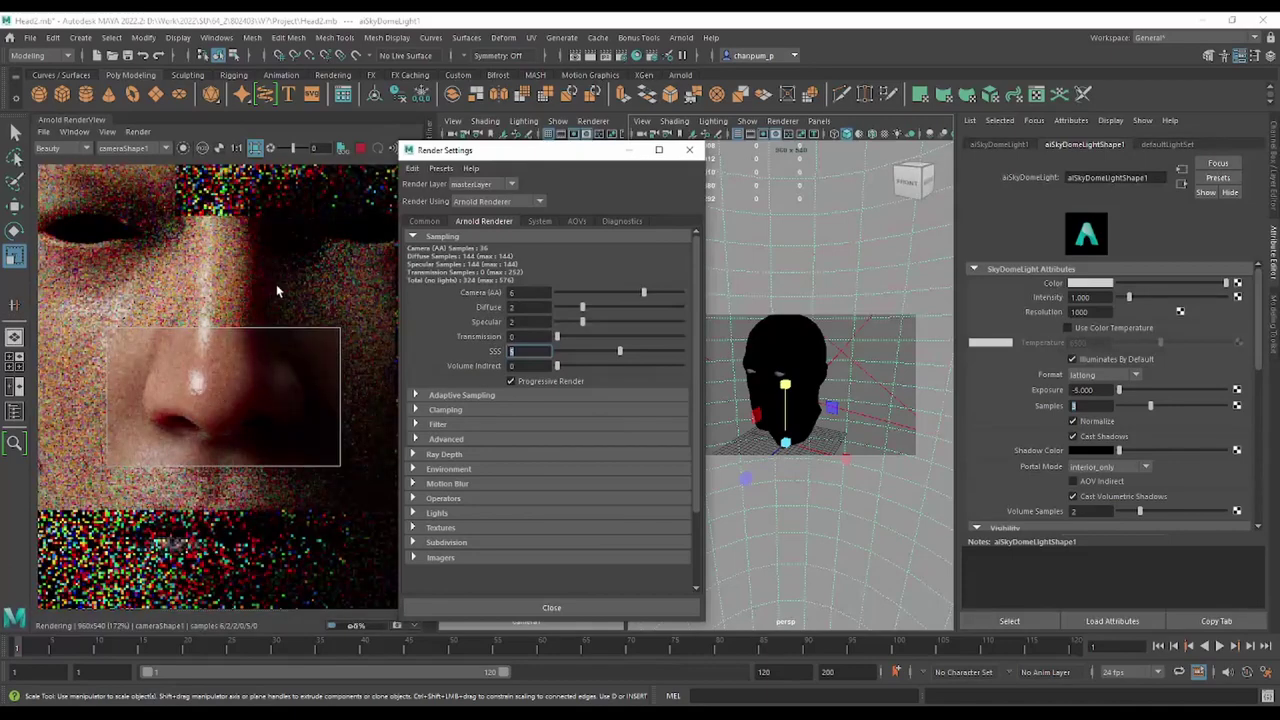
scroll(294, 388, down, 1)
scroll(293, 386, up, 1)
text(7)
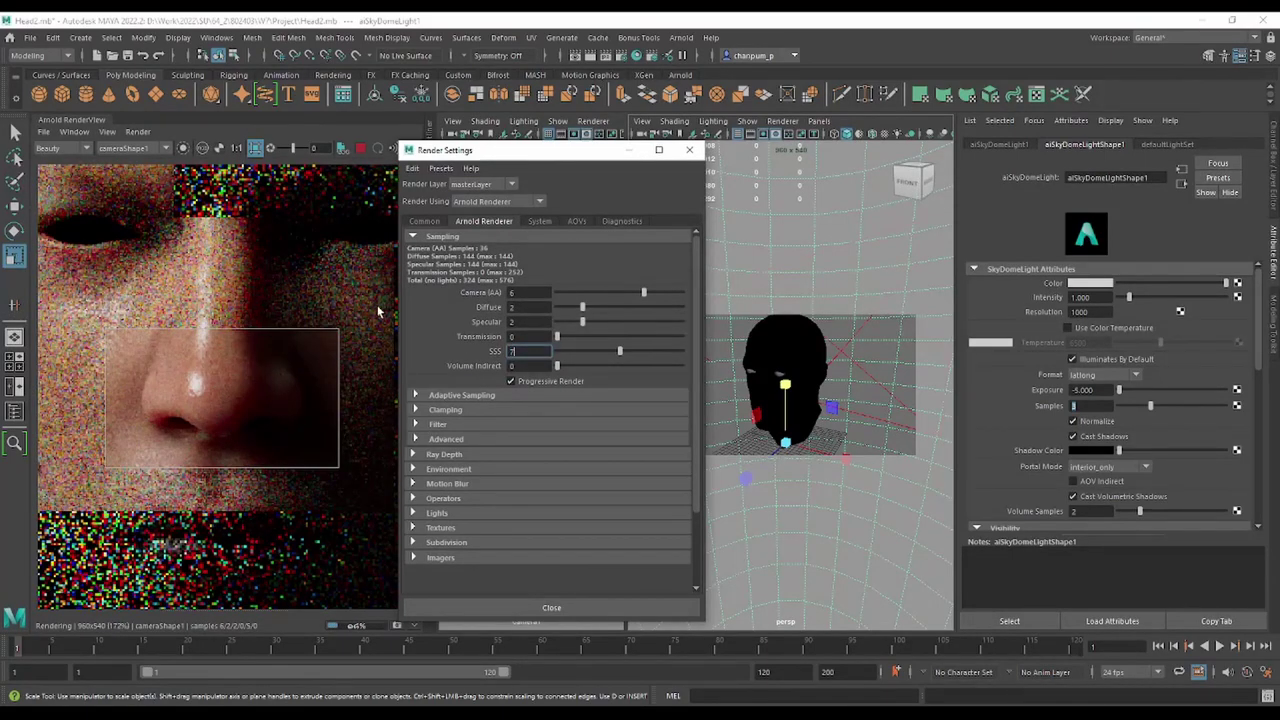
key(Return)
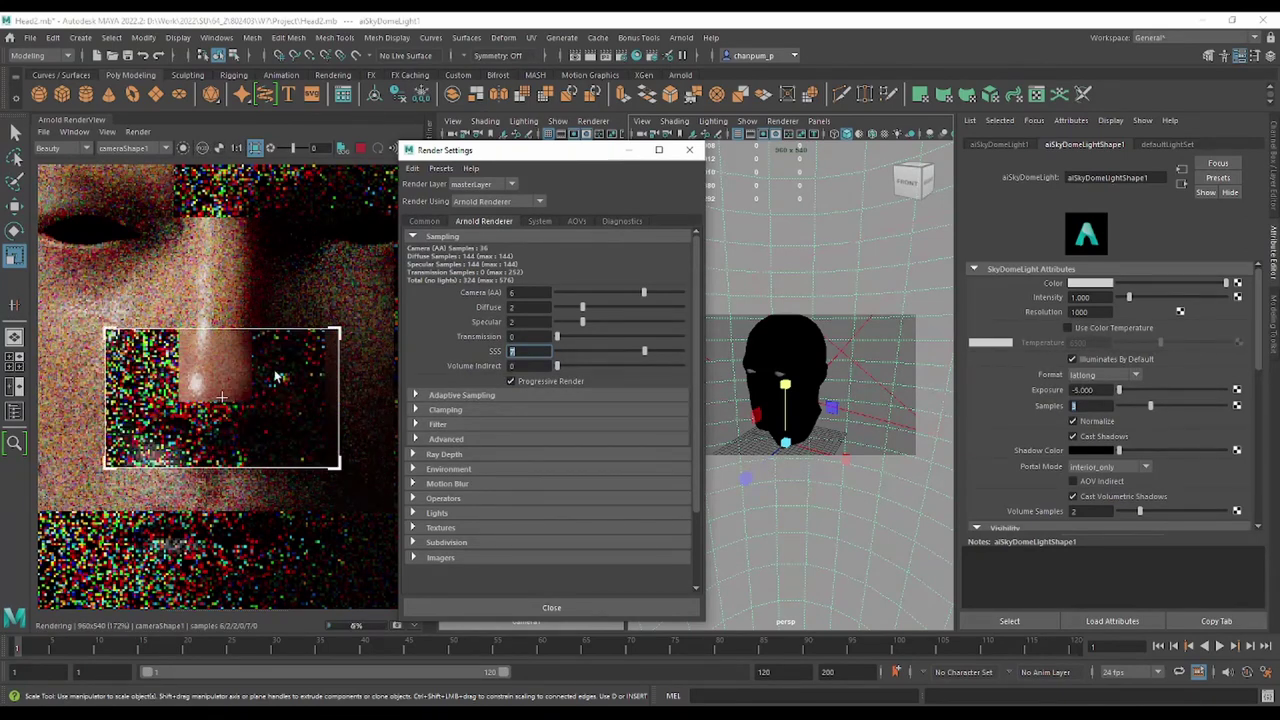
scroll(287, 401, down, 2)
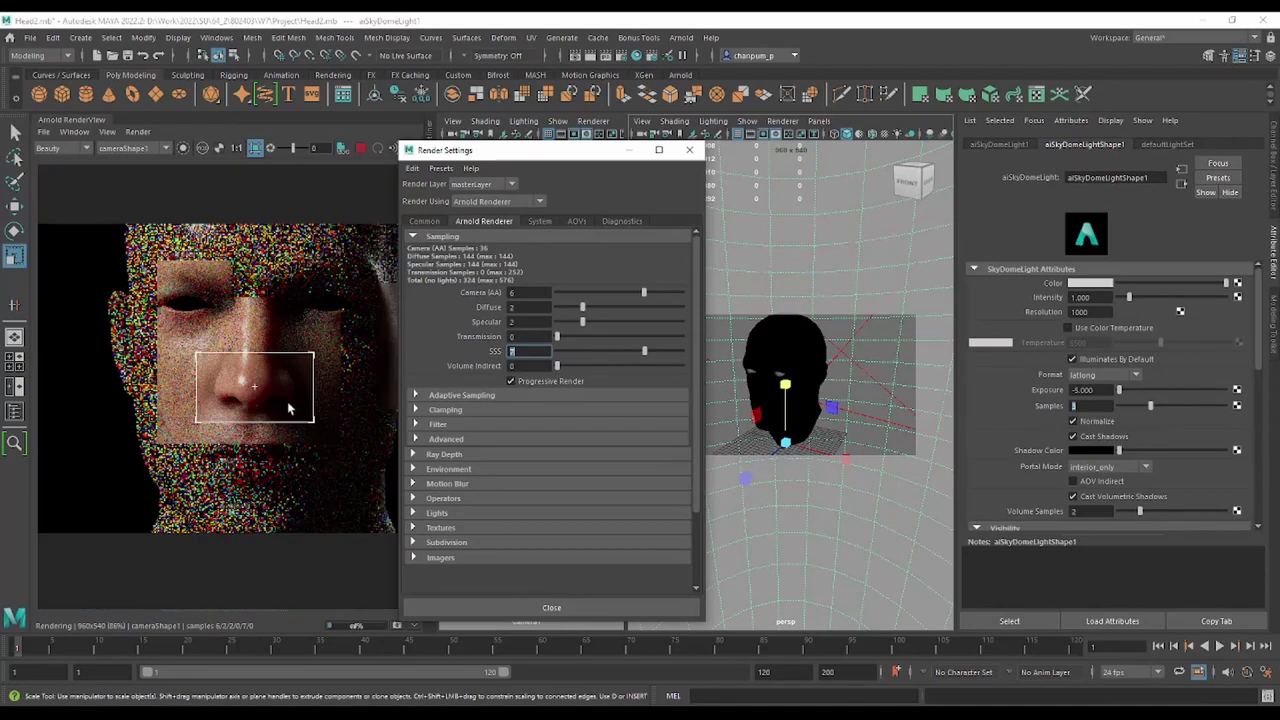
scroll(286, 399, up, 1)
scroll(286, 399, down, 2)
scroll(280, 402, down, 1)
scroll(275, 402, up, 1)
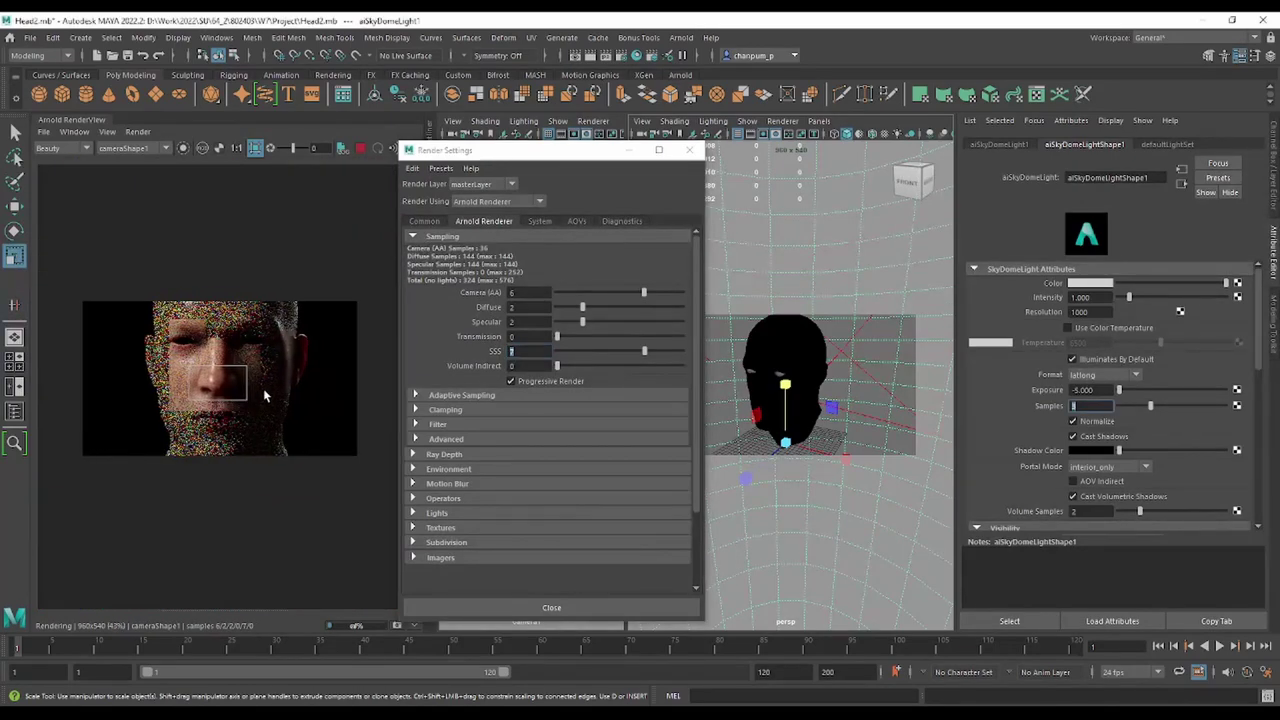
scroll(267, 398, up, 1)
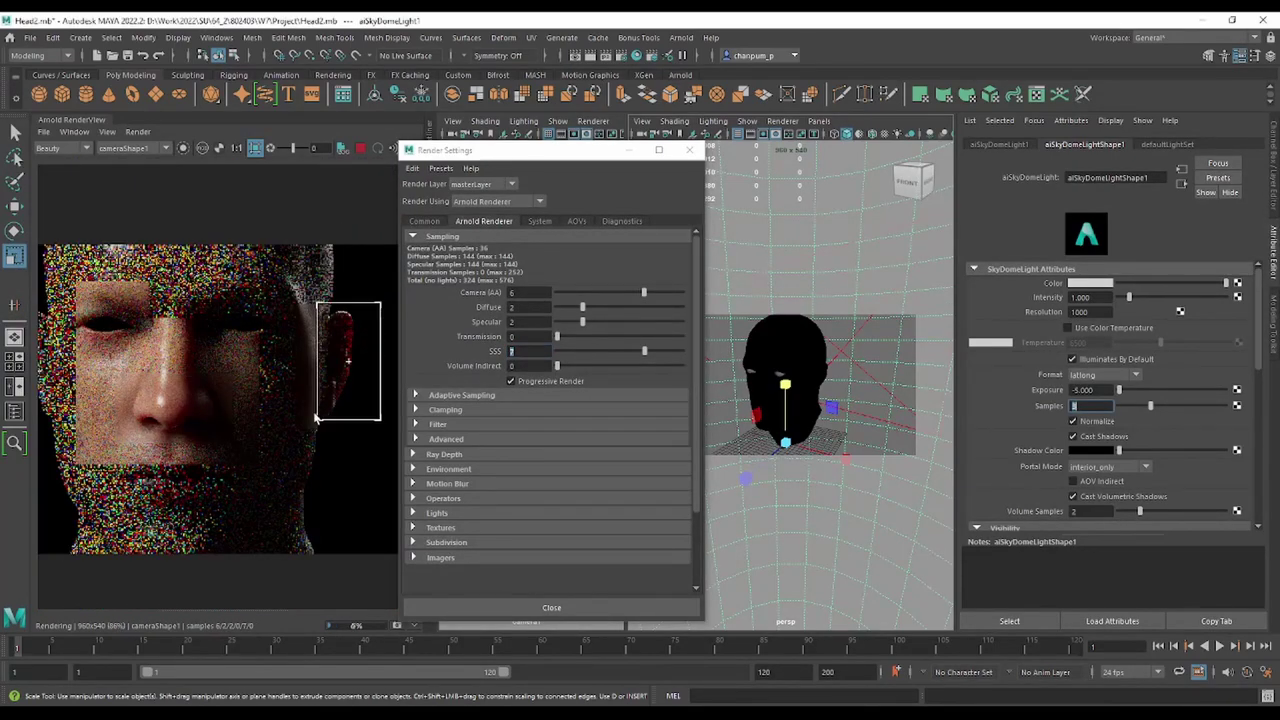
scroll(352, 375, up, 1)
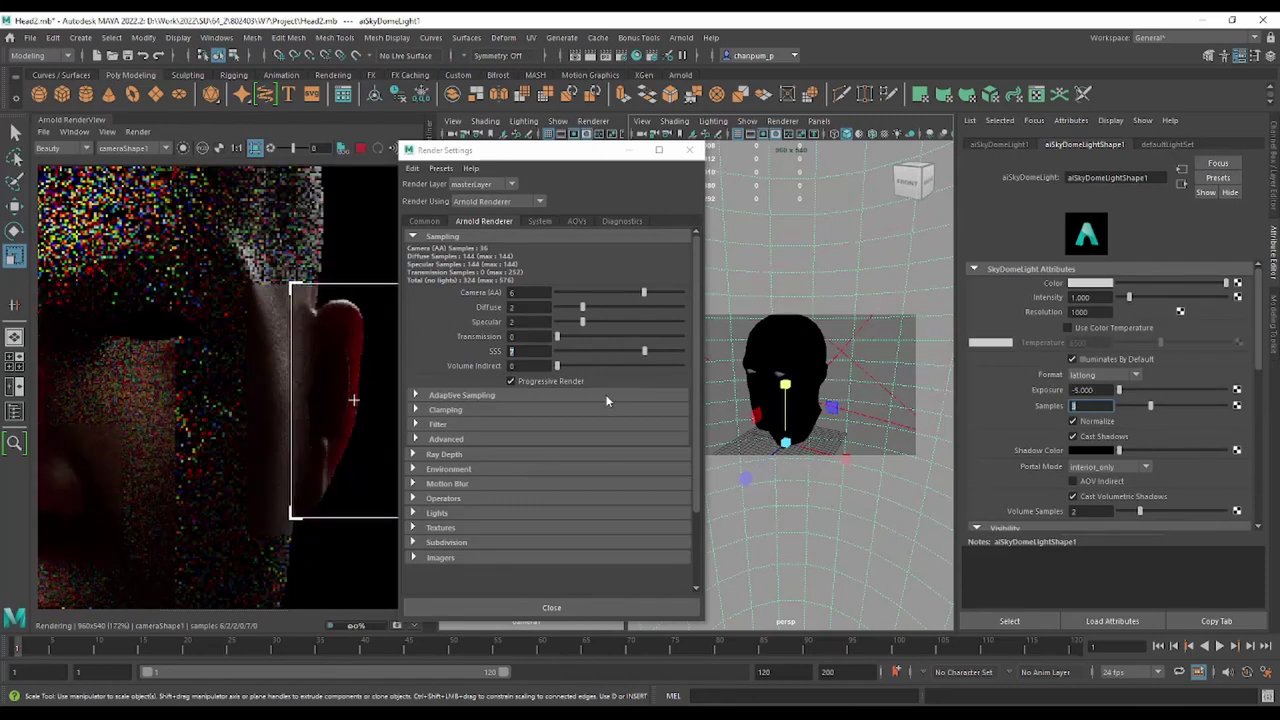
Set Ray Depth to Diffuse 2, Specular 2 and Total 5.
click(444, 455)
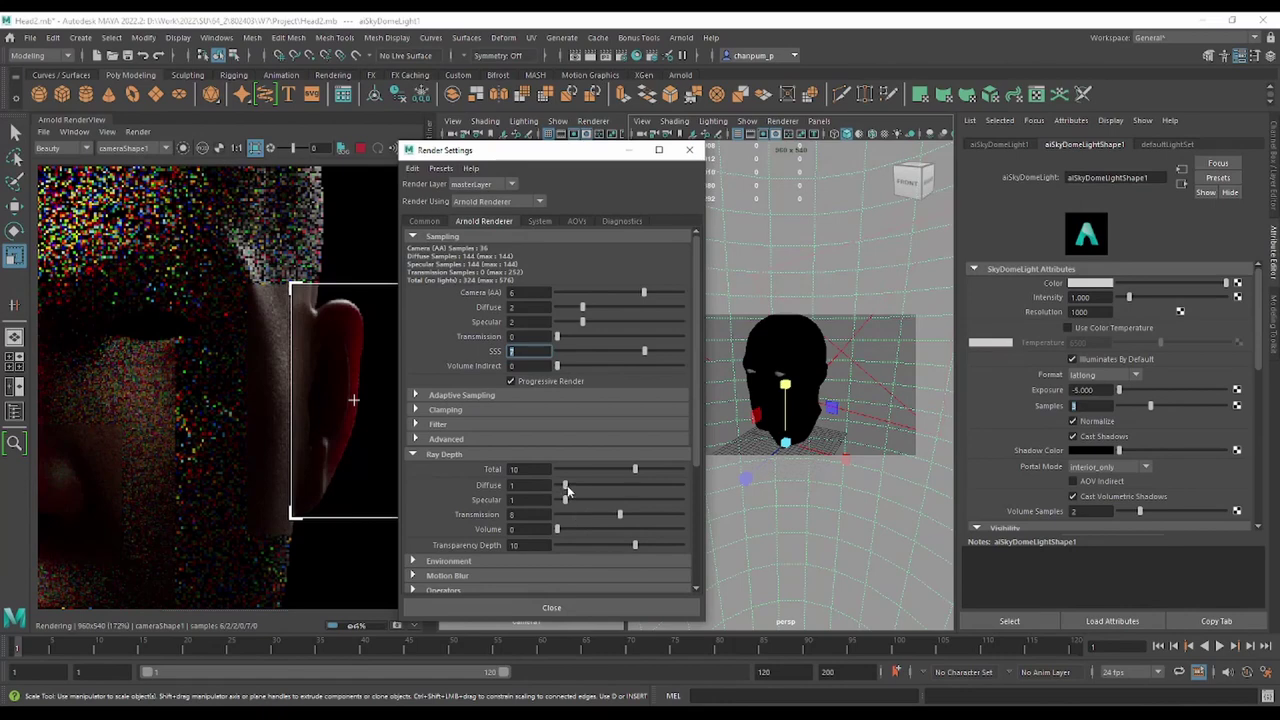
drag(570, 485, 557, 514)
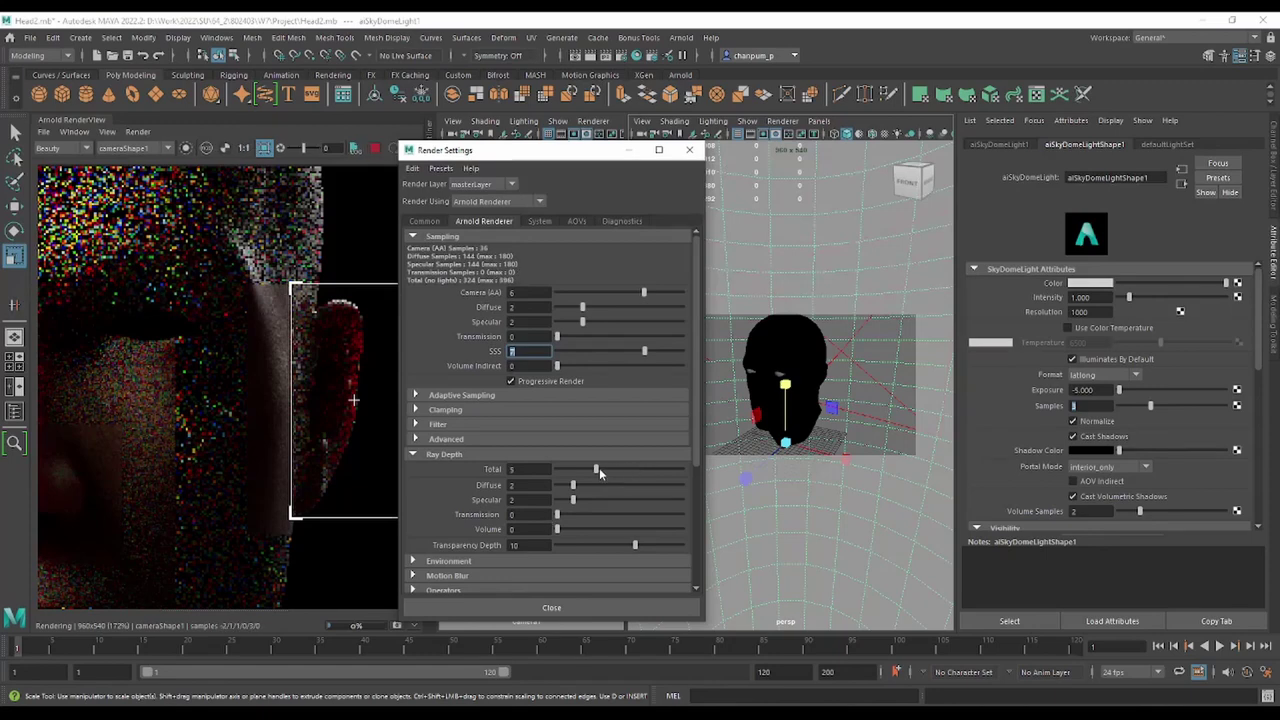
drag(601, 468, 596, 468)
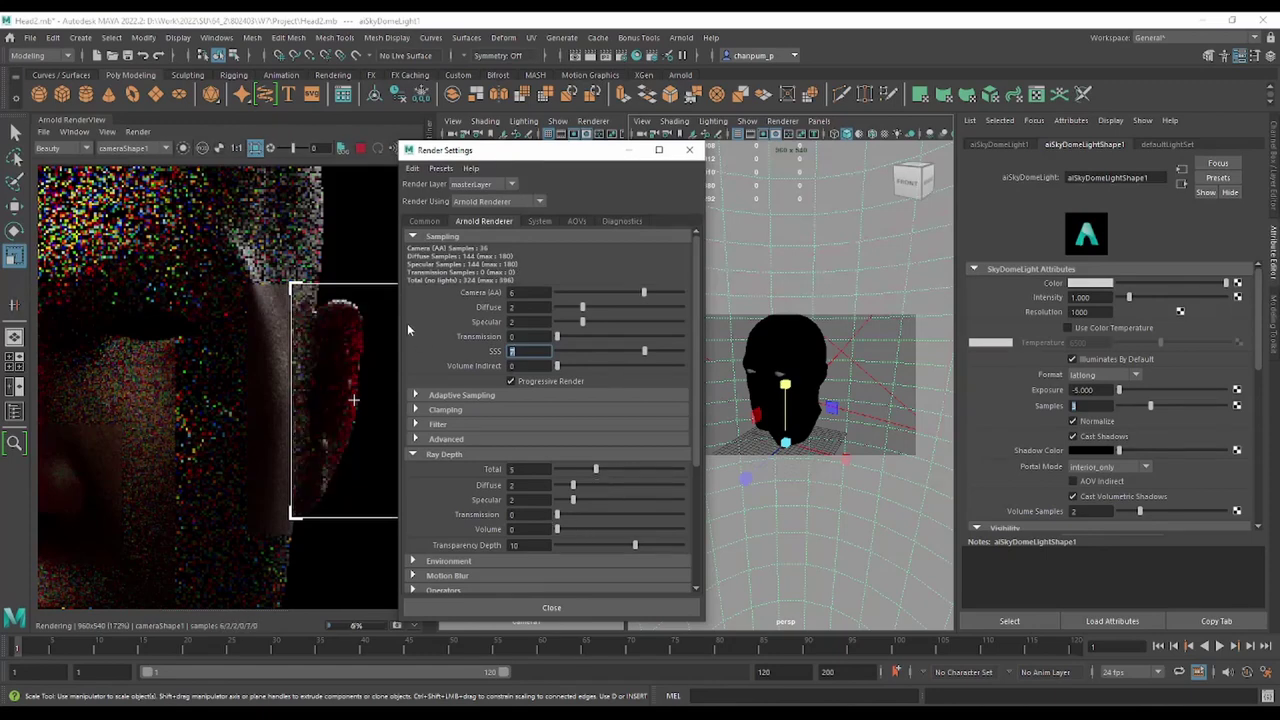
Enable Adaptive Sampling, then close Render Settings.
click(414, 395)
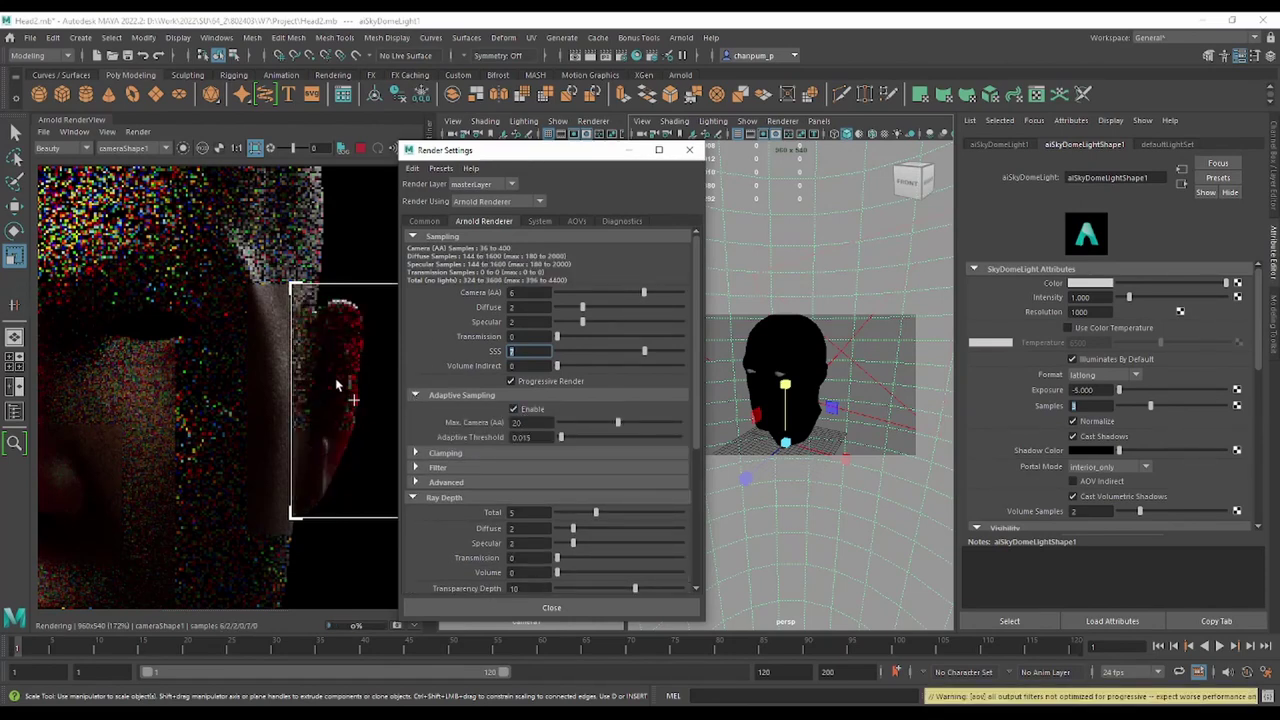
scroll(337, 408, down, 1)
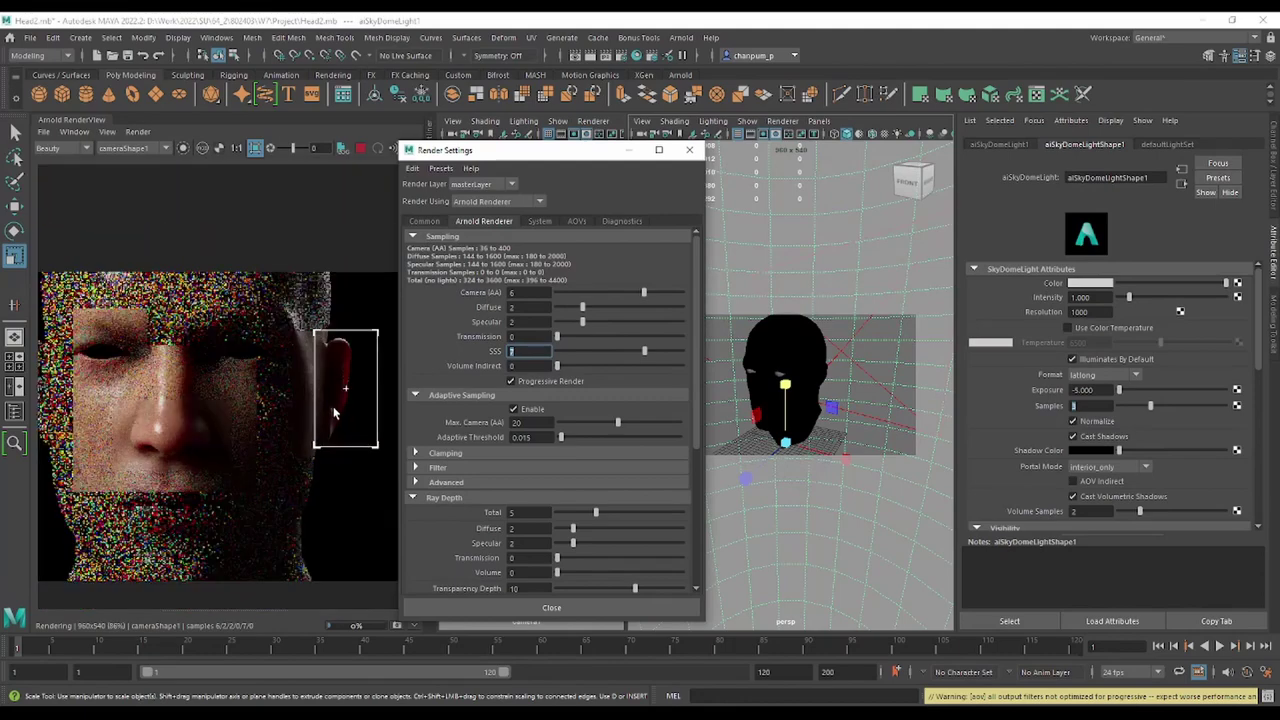
scroll(267, 455, down, 1)
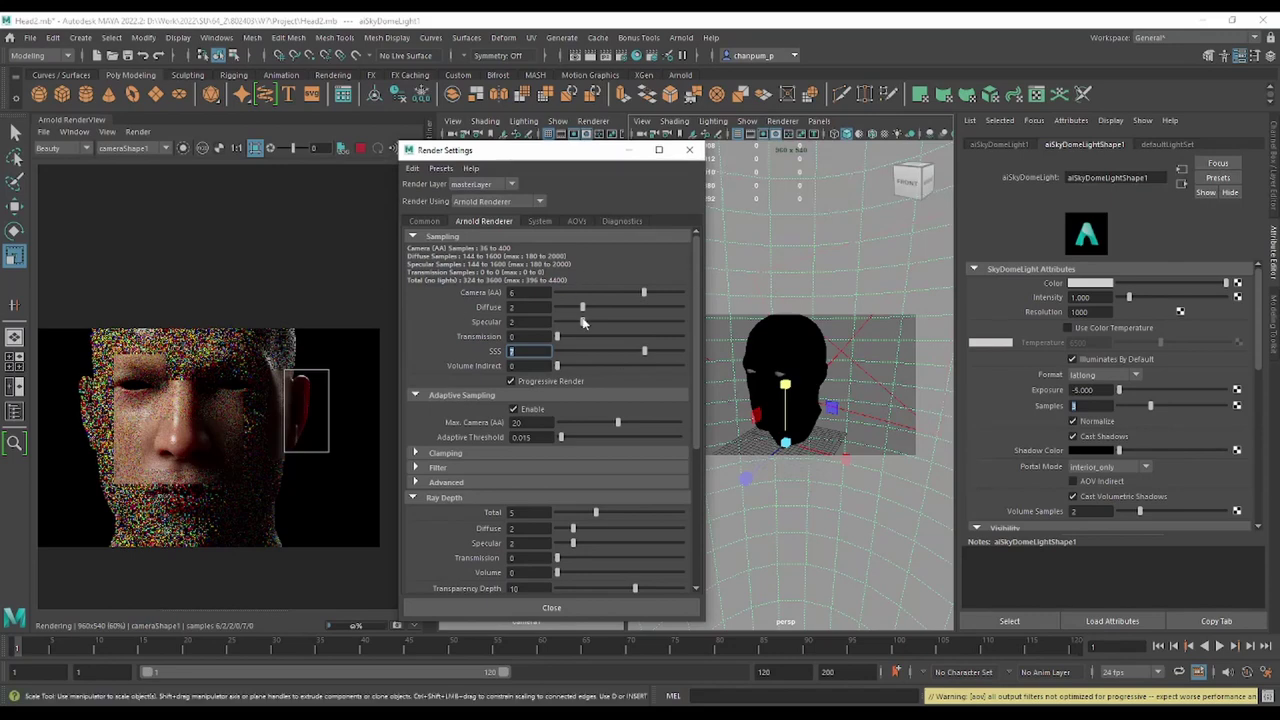
scroll(275, 420, up, 2)
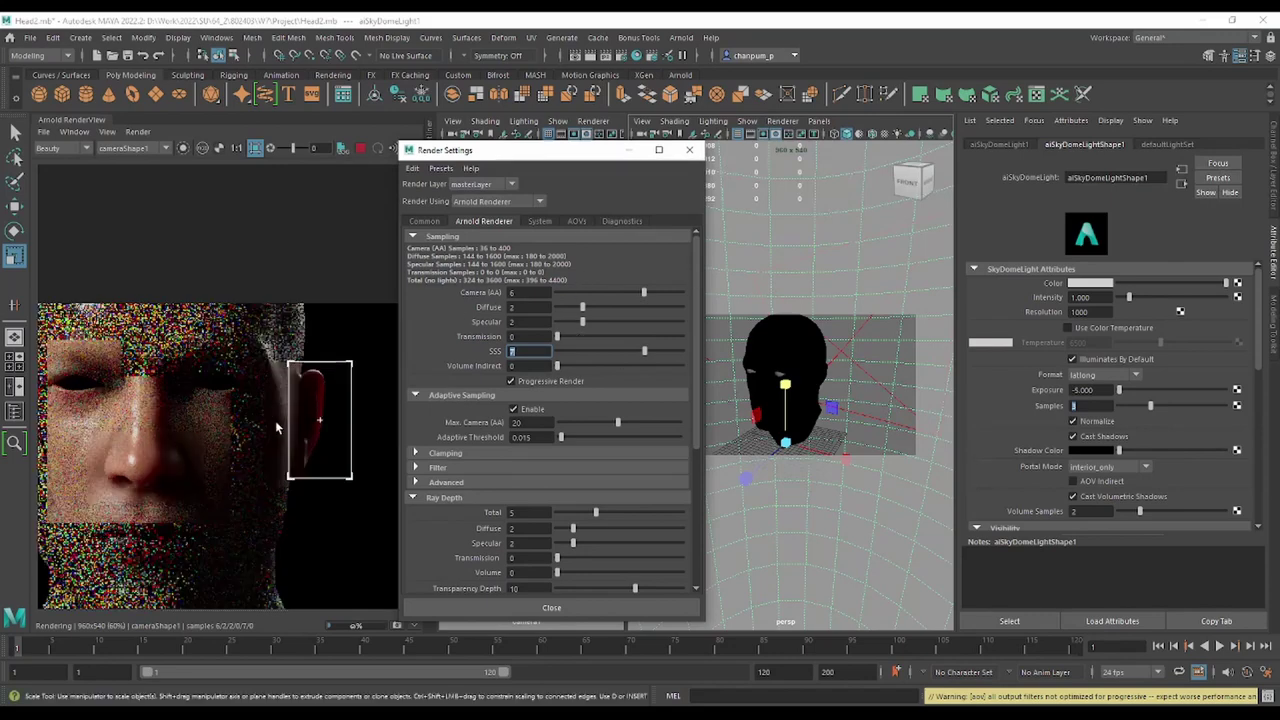
scroll(290, 428, up, 2)
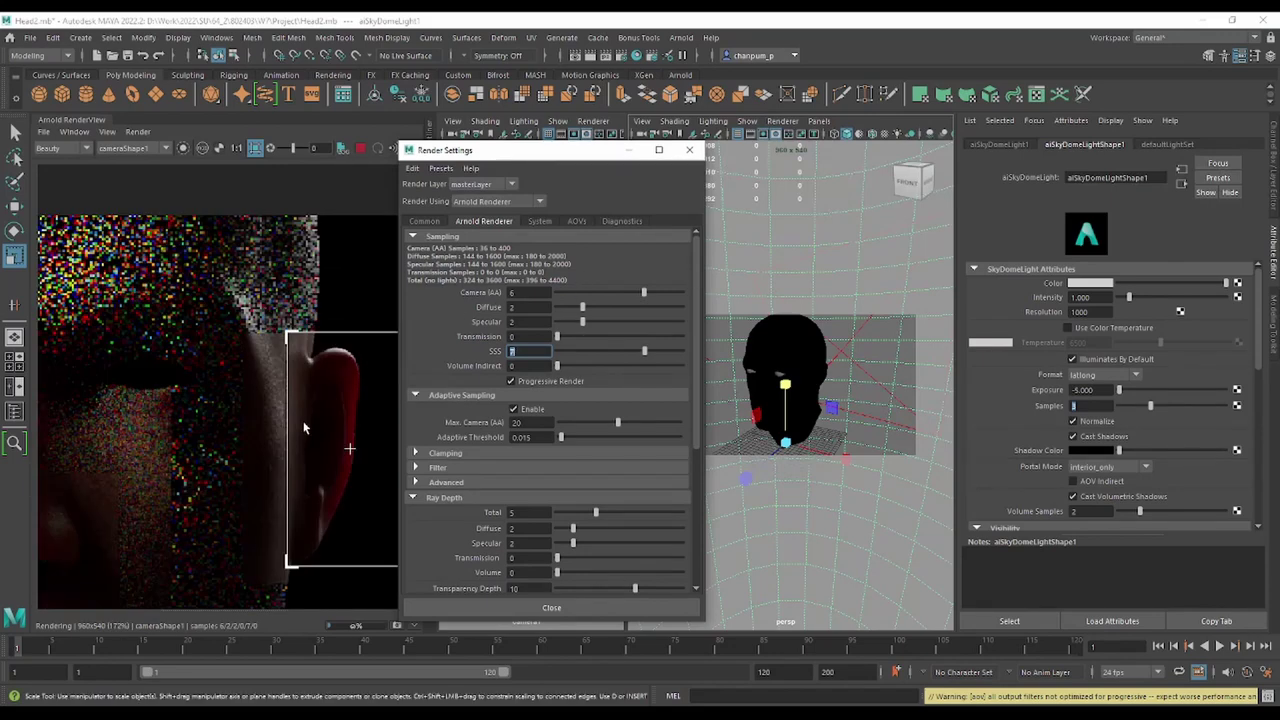
scroll(305, 428, down, 2)
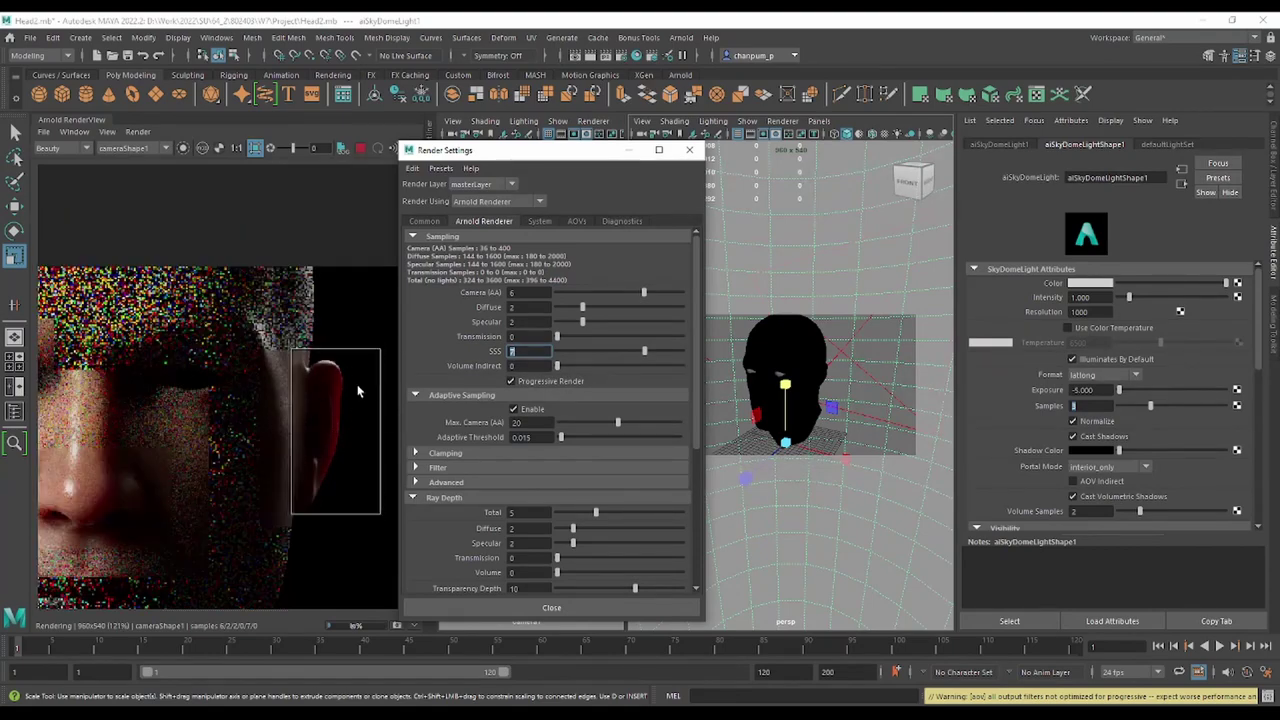
scroll(291, 242, down, 2)
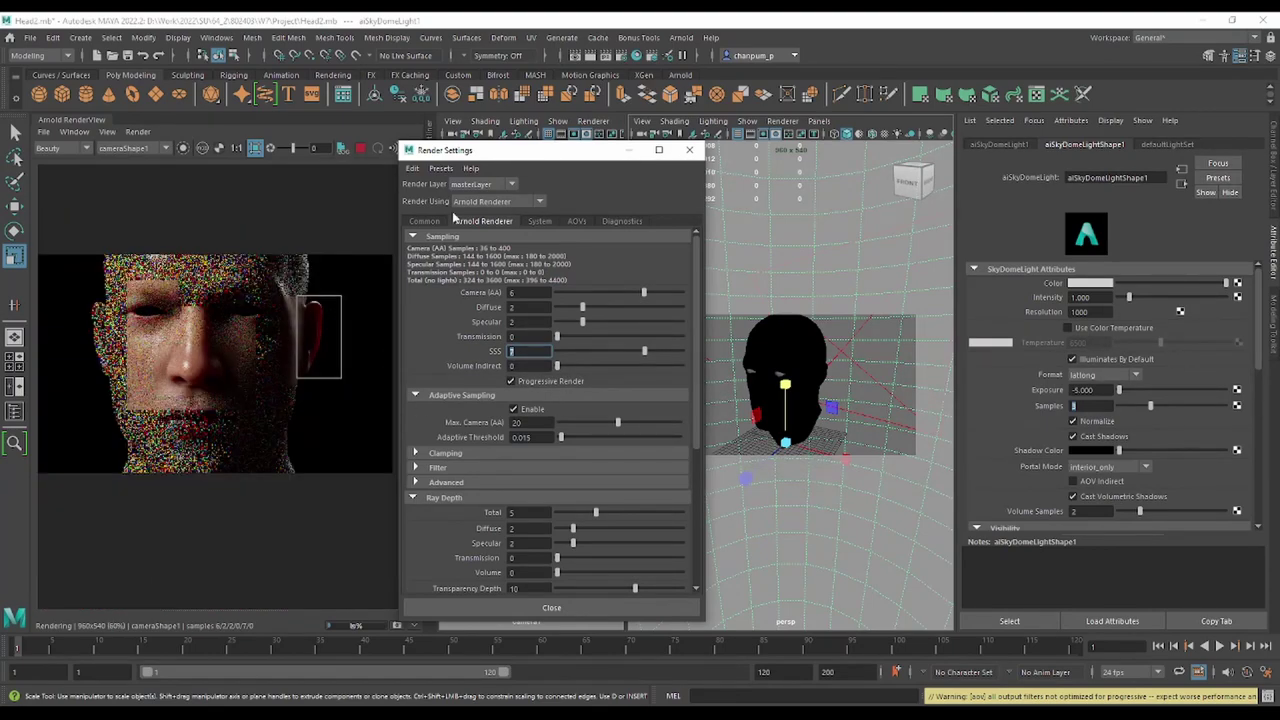
click(689, 150)
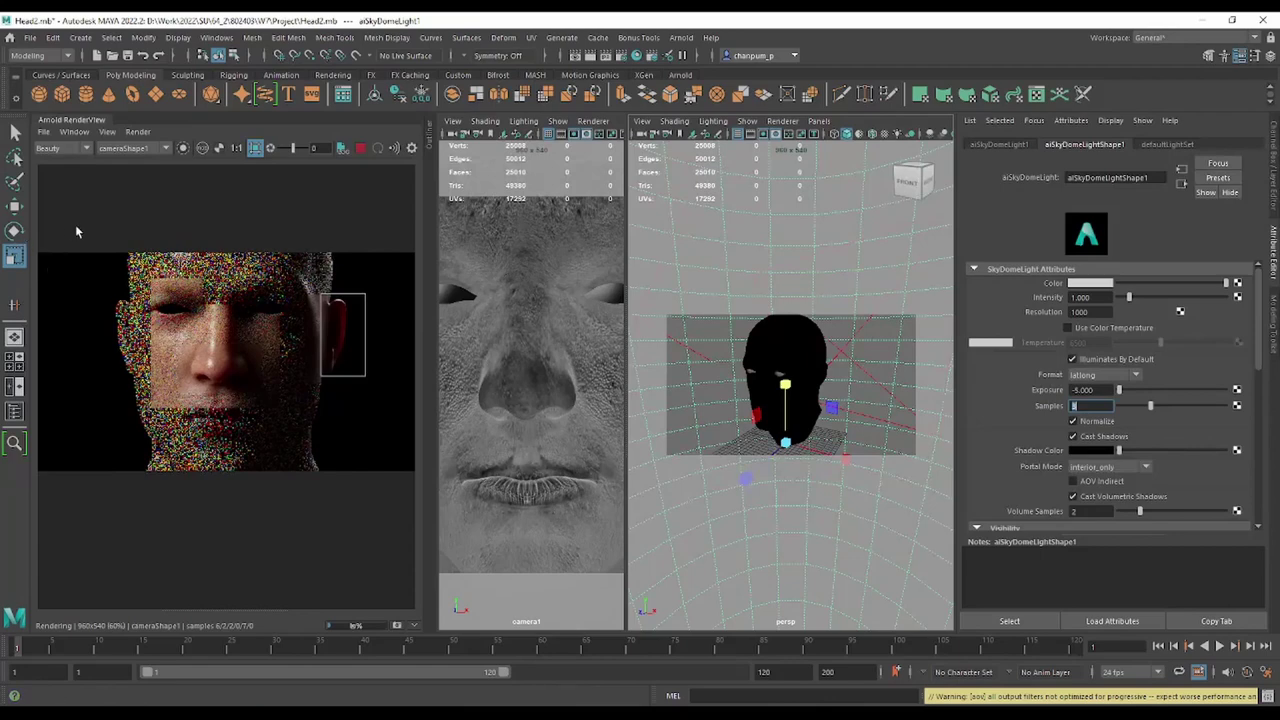
Draw a render region around the whole head and stop the render.
drag(102, 252, 362, 470)
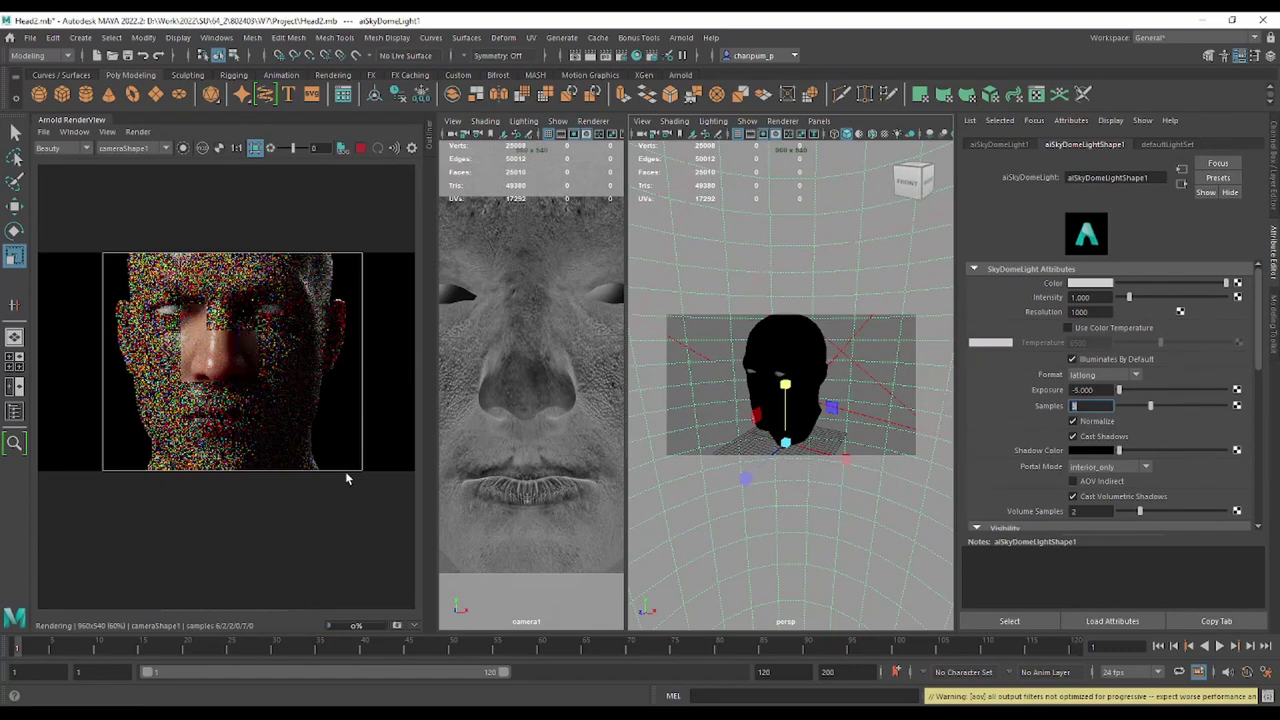
click(361, 147)
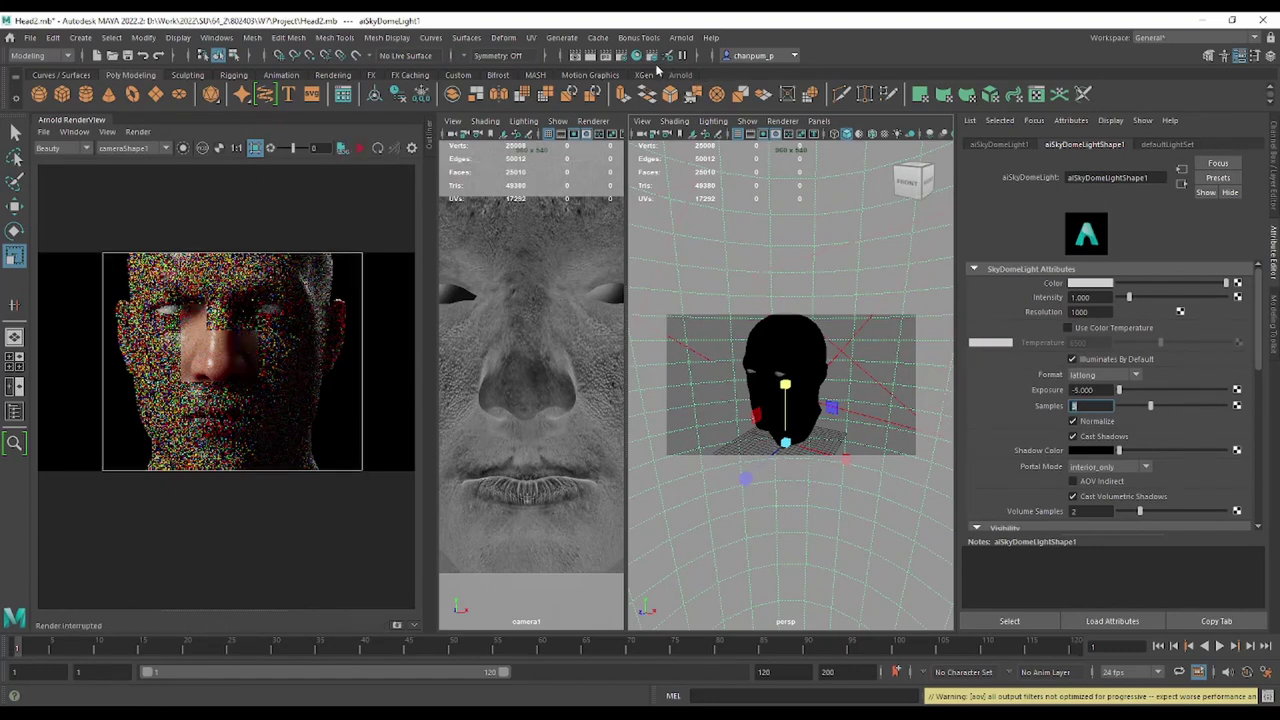
Set the Common tab Image Size preset to HD_1080 (1920×1080) and watch the re-render.
click(620, 57)
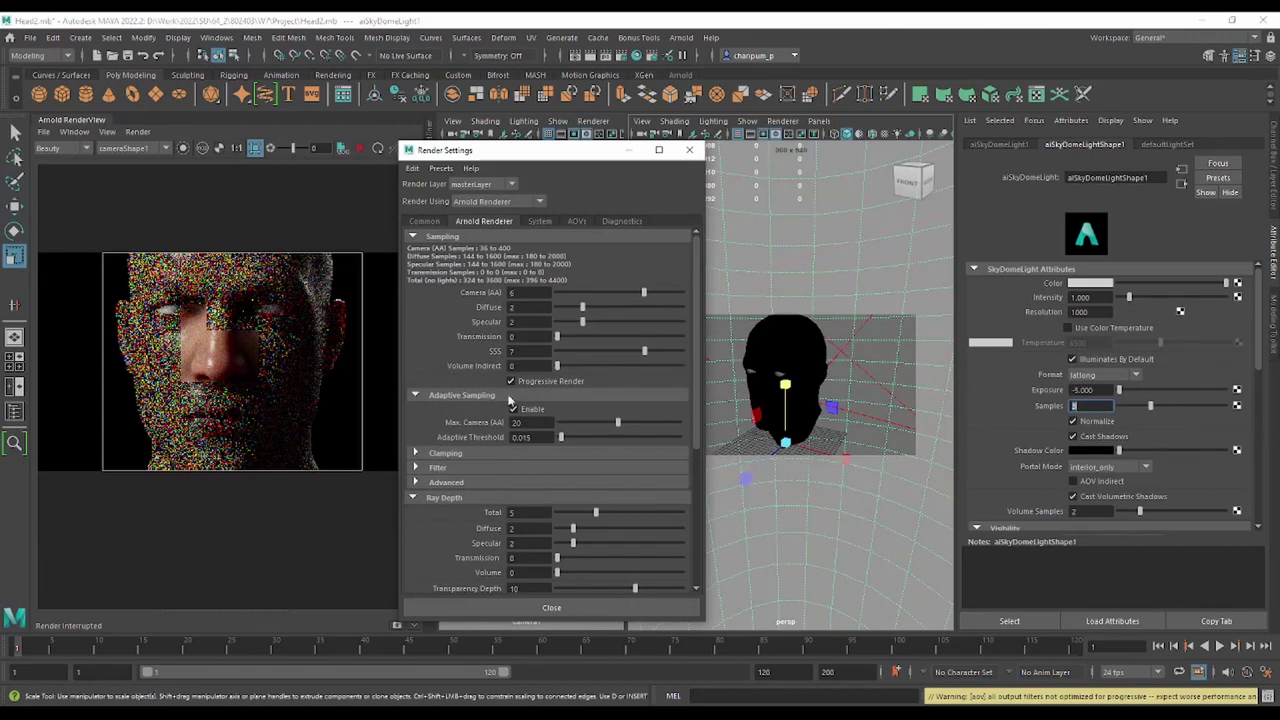
scroll(545, 433, down, 5)
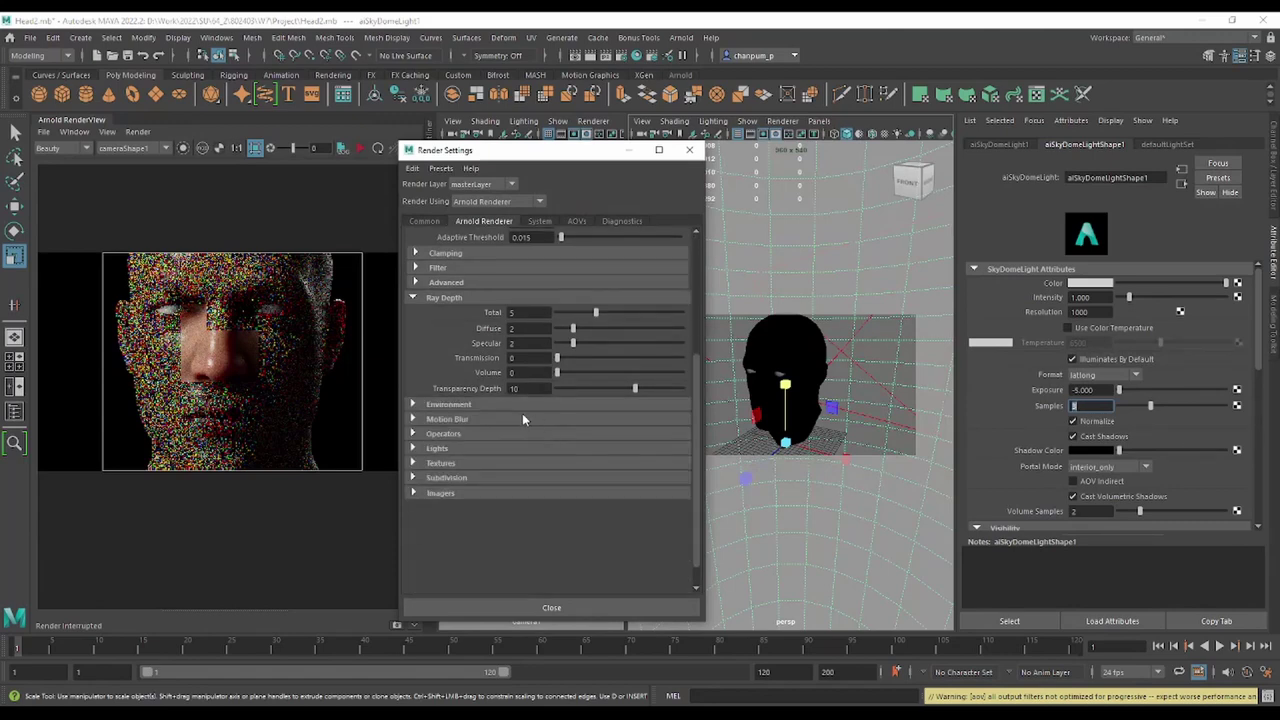
click(425, 221)
click(594, 441)
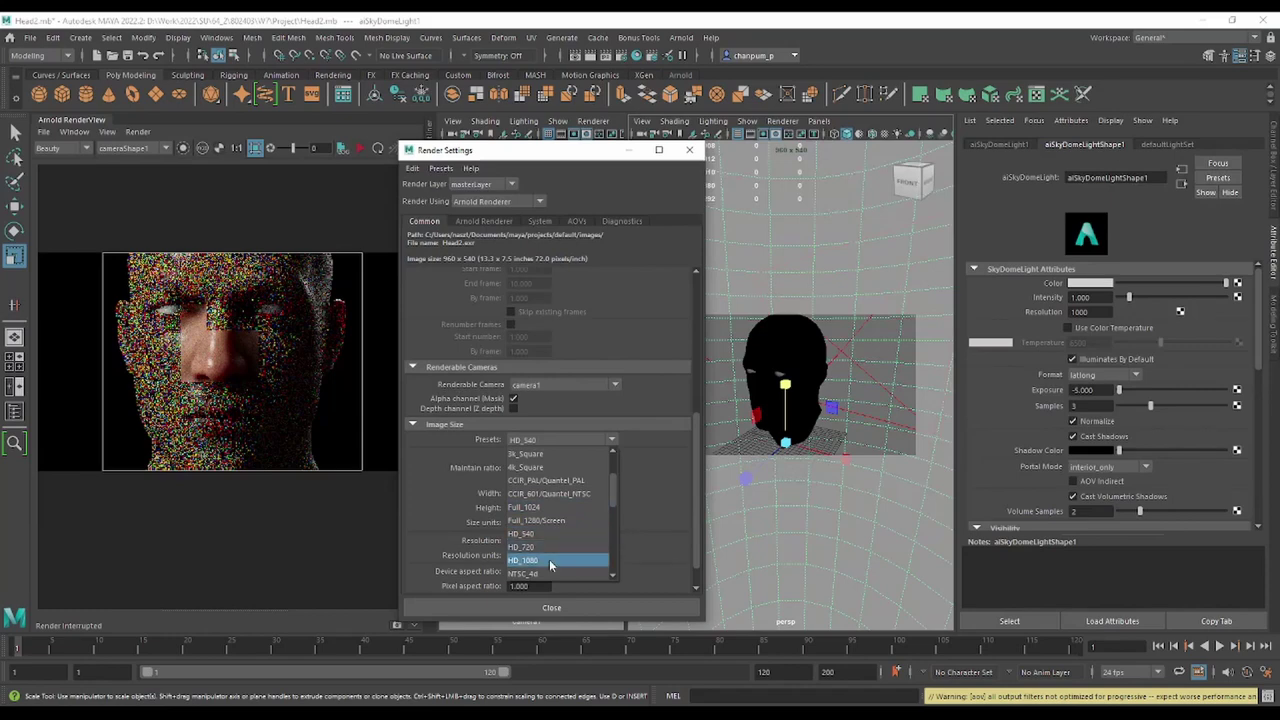
click(549, 562)
click(689, 150)
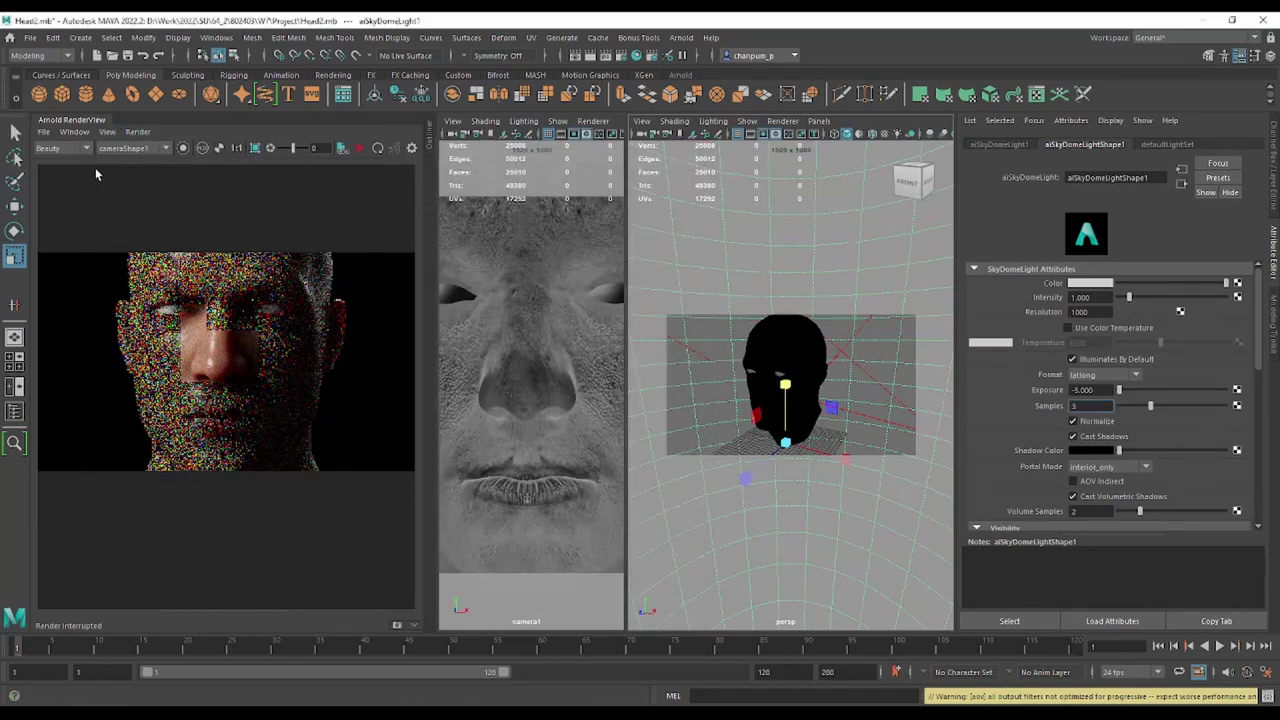
scroll(309, 305, down, 5)
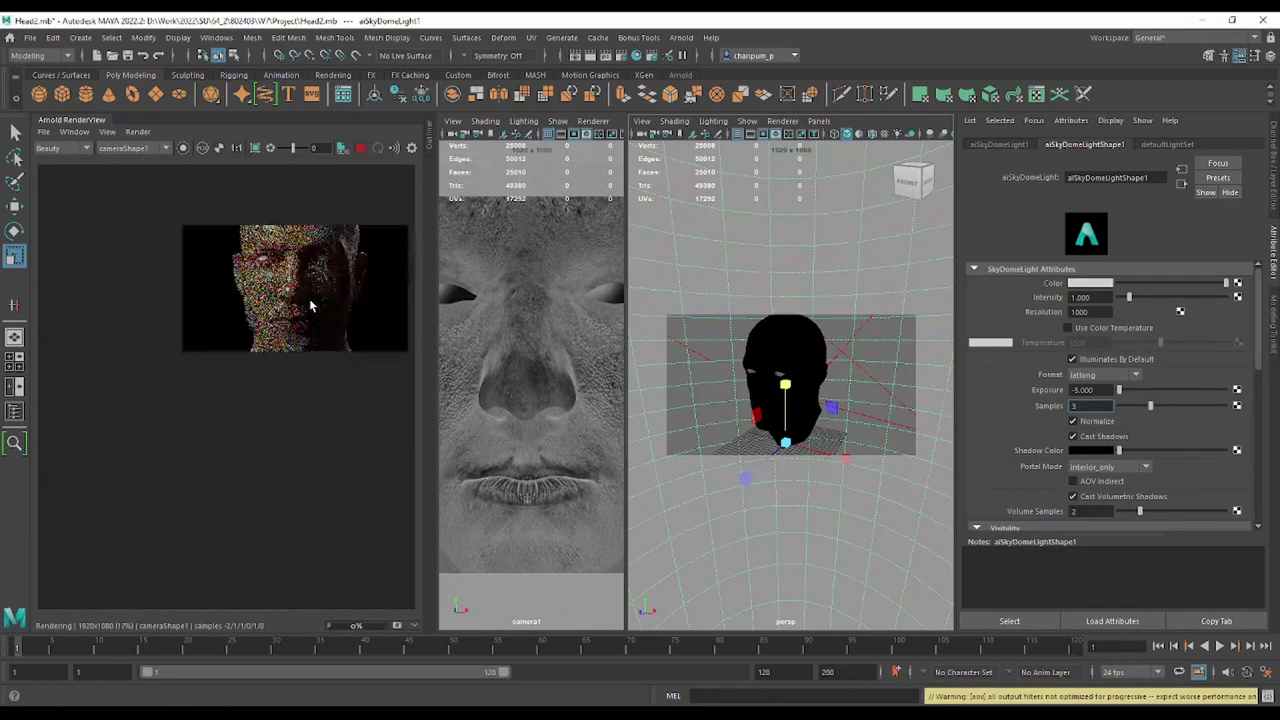
scroll(309, 300, up, 3)
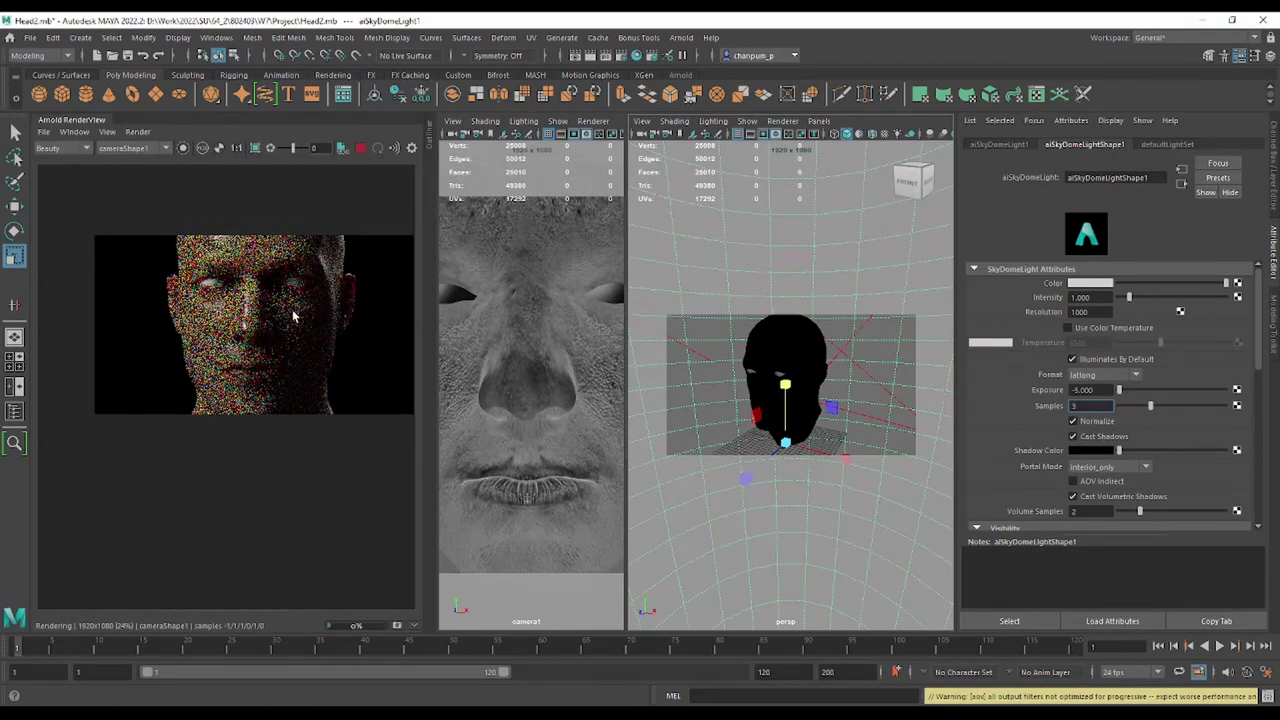
scroll(293, 316, up, 2)
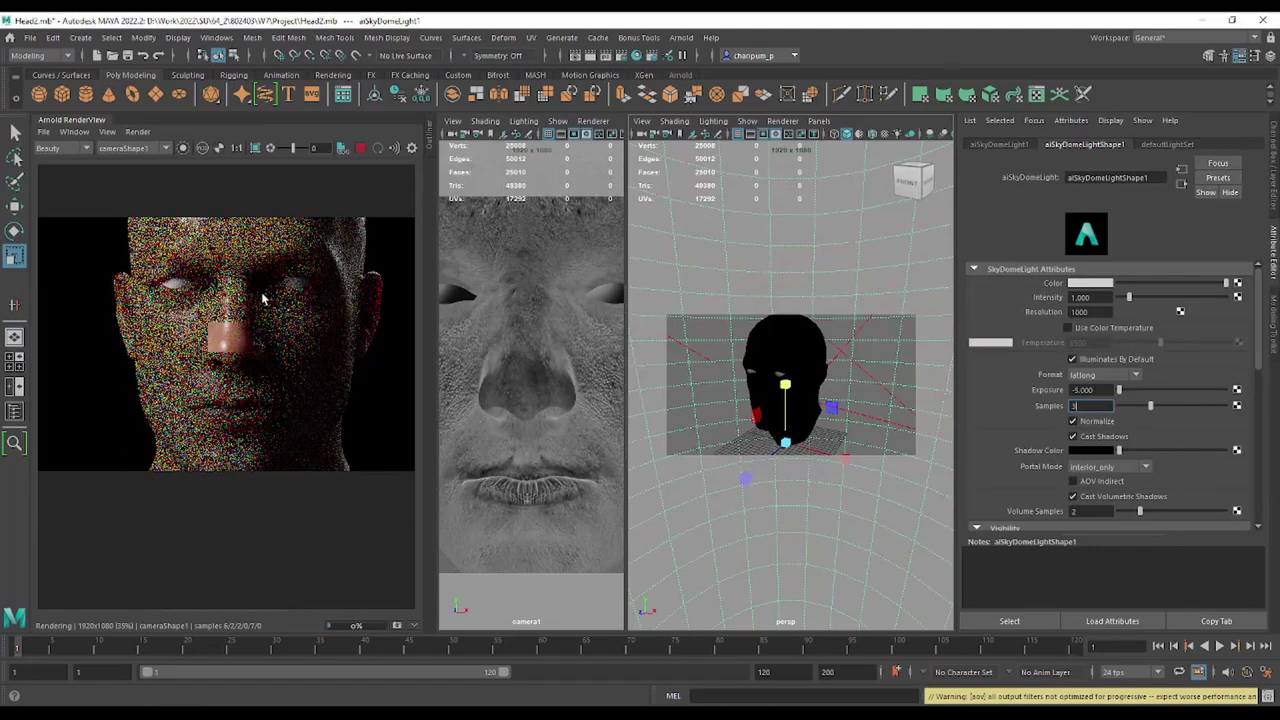
scroll(255, 315, up, 2)
scroll(240, 338, down, 1)
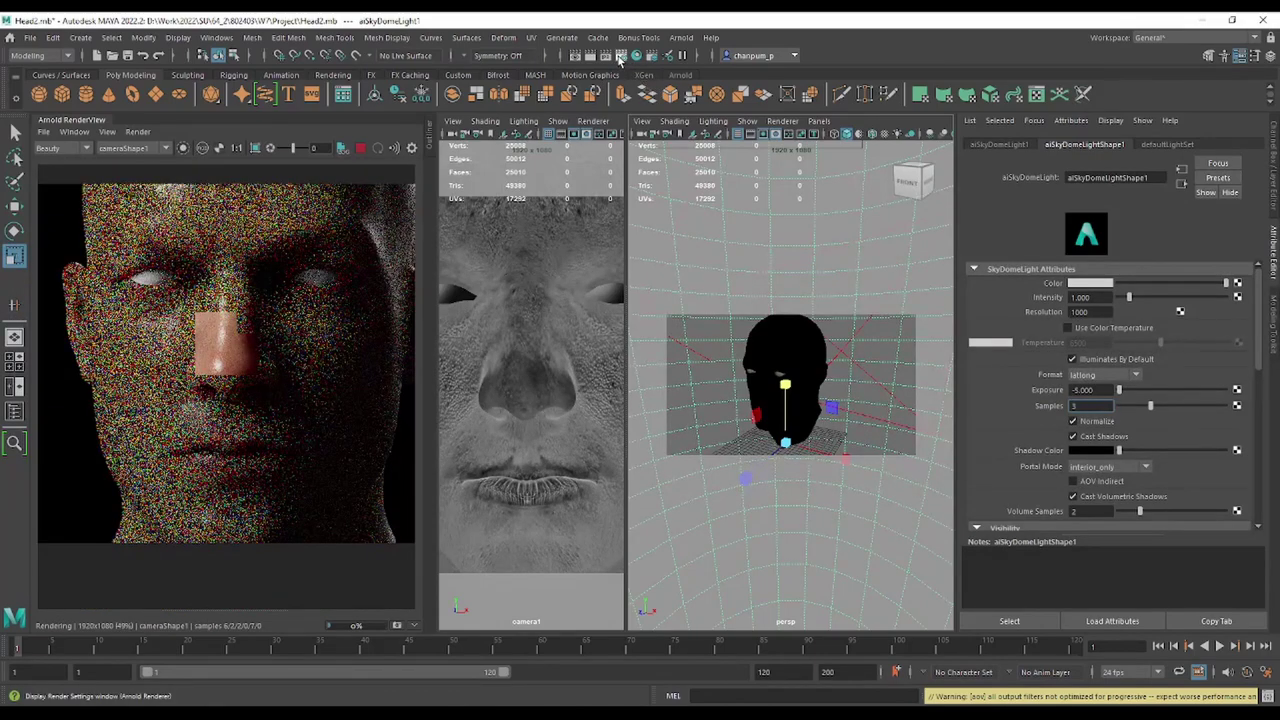
Turn off Arnold's Progressive Render and restart the 1920×1080 head render.
click(620, 58)
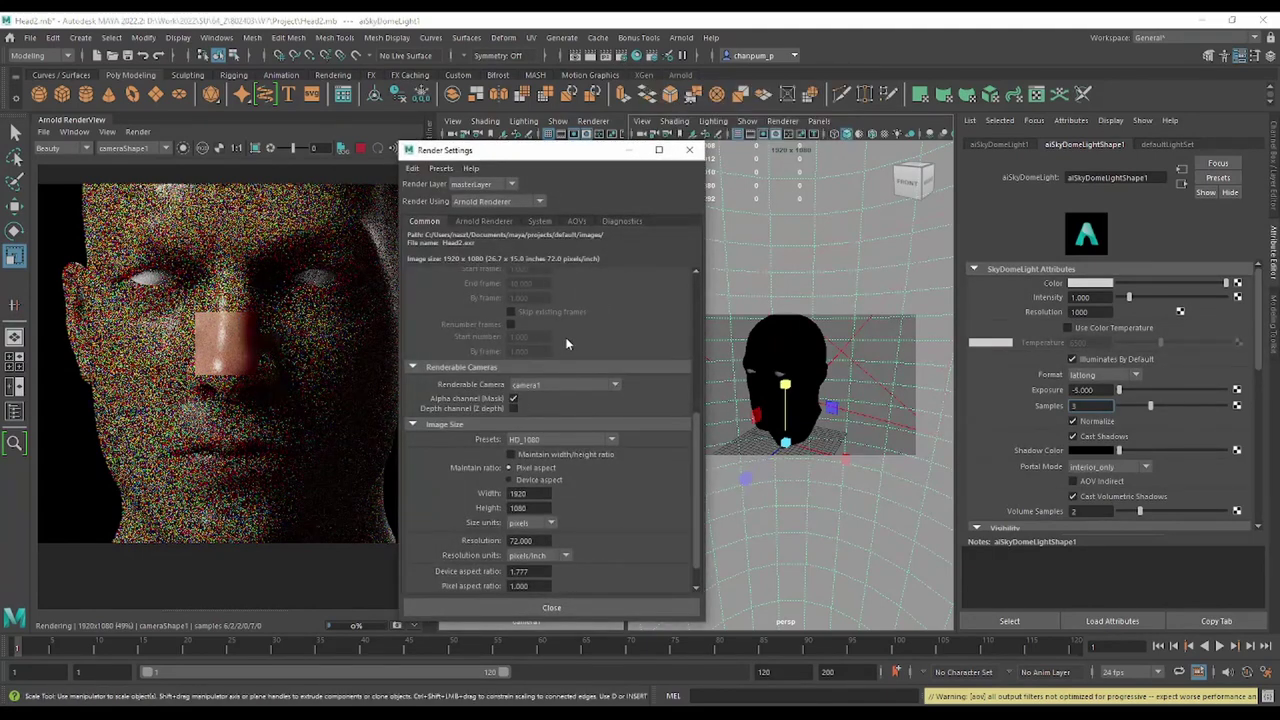
scroll(544, 440, up, 3)
scroll(541, 330, up, 2)
click(465, 221)
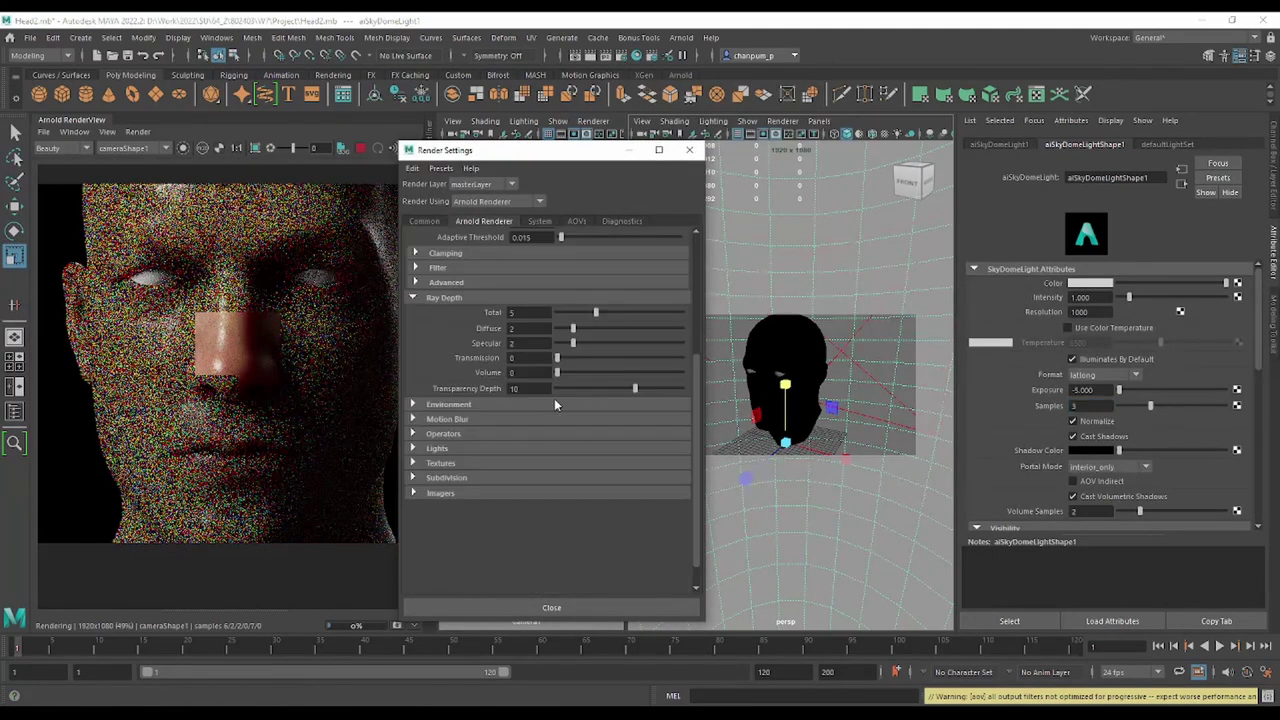
click(492, 252)
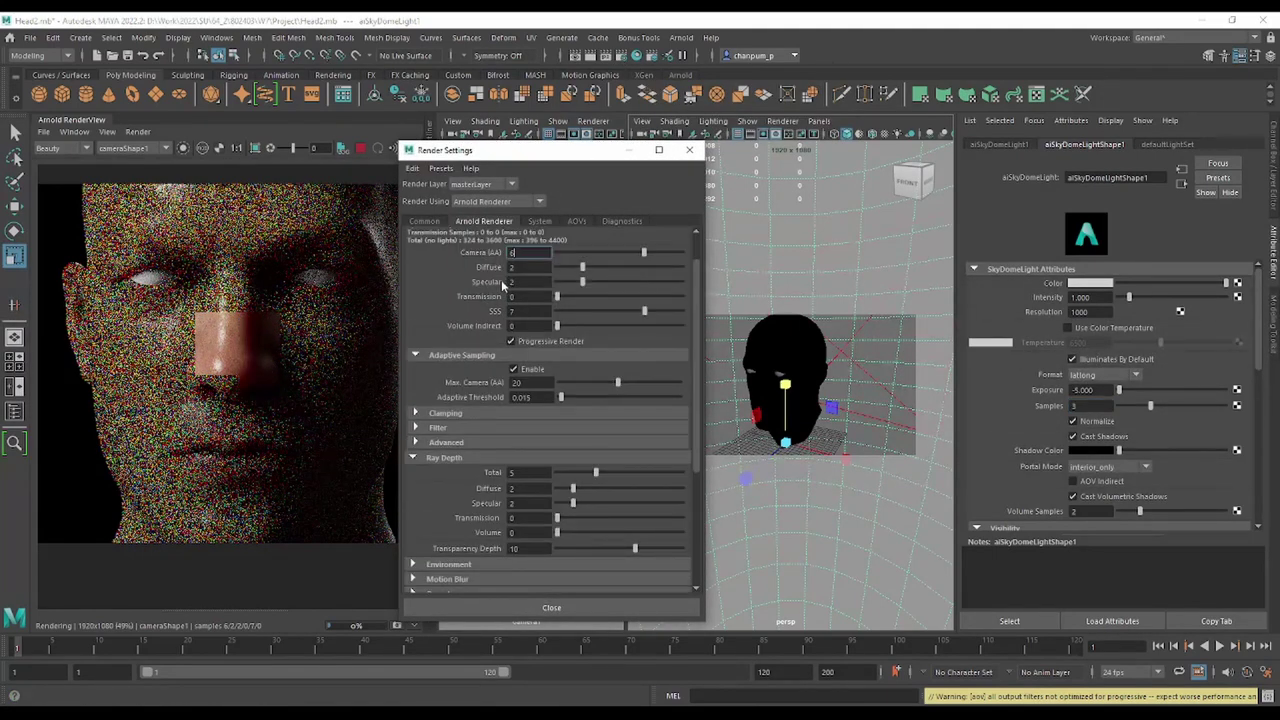
click(511, 341)
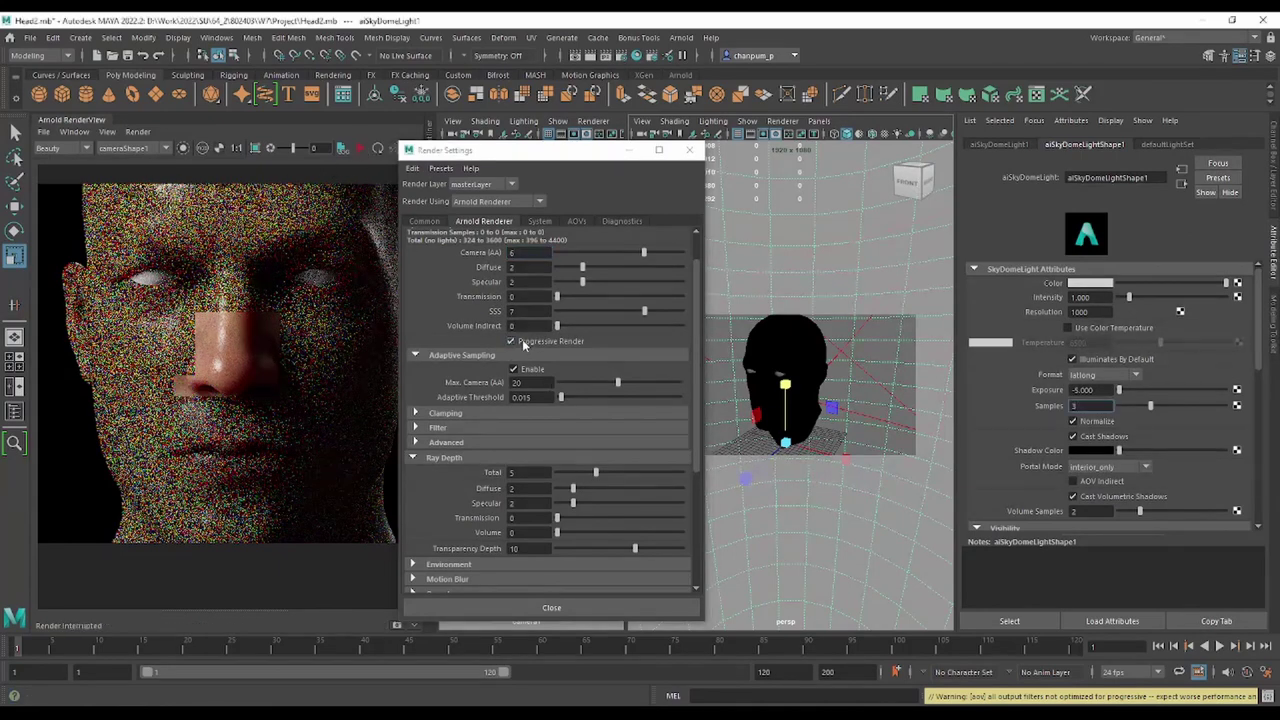
click(137, 132)
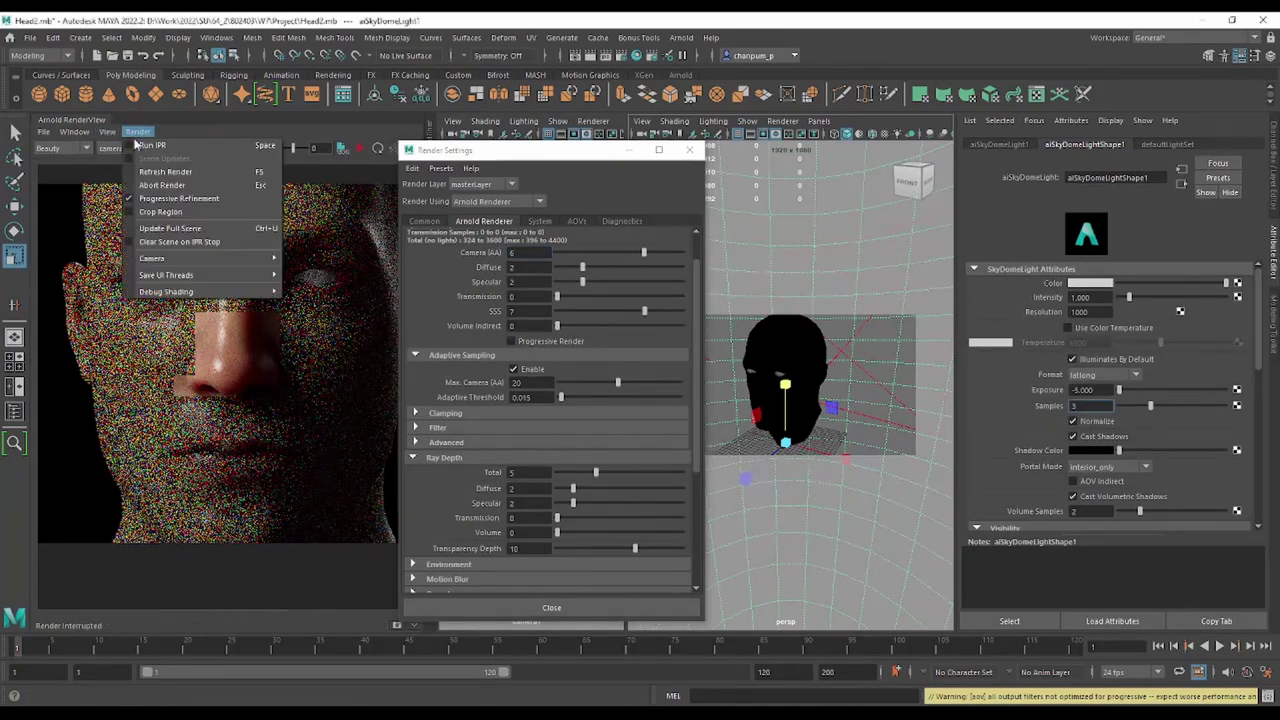
click(688, 153)
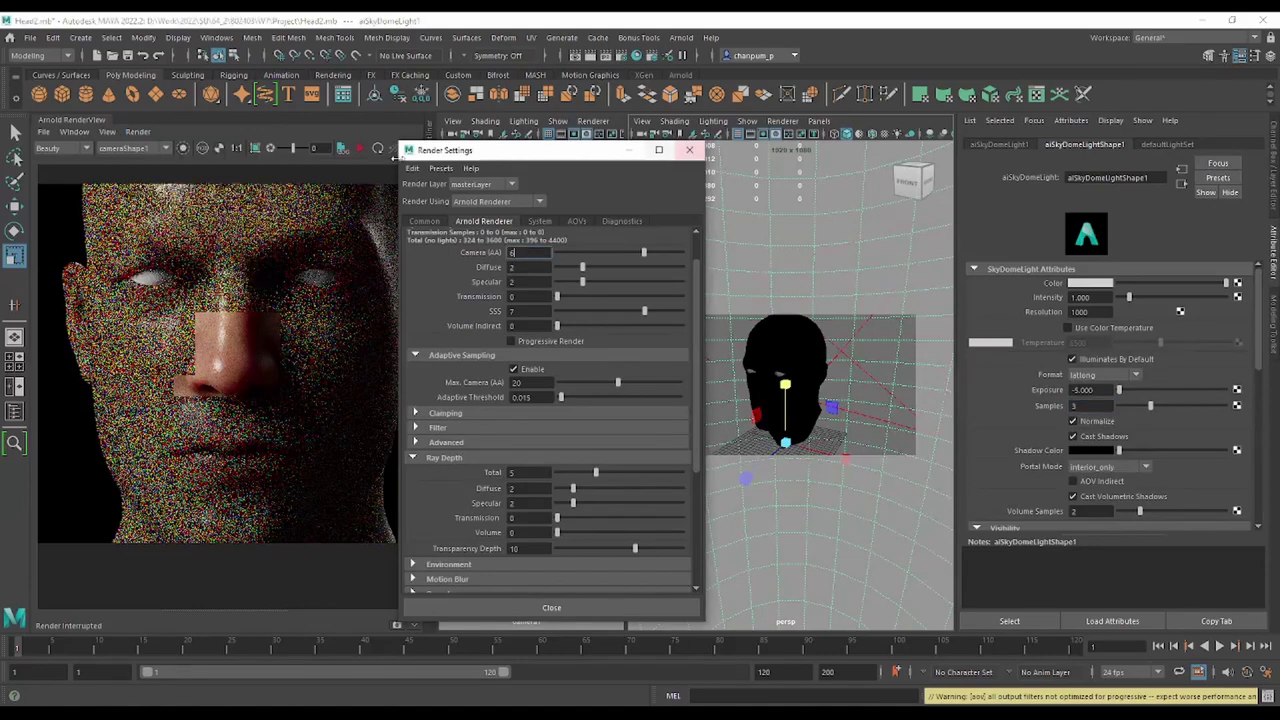
click(342, 148)
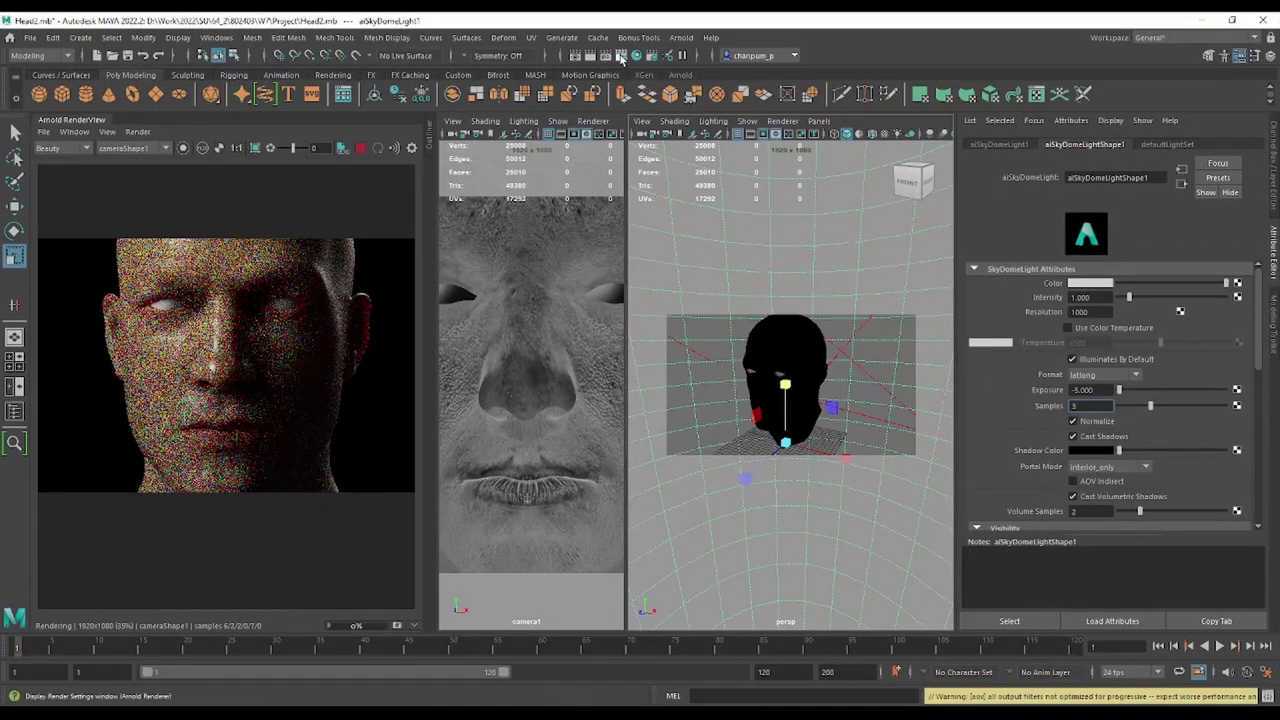
click(621, 57)
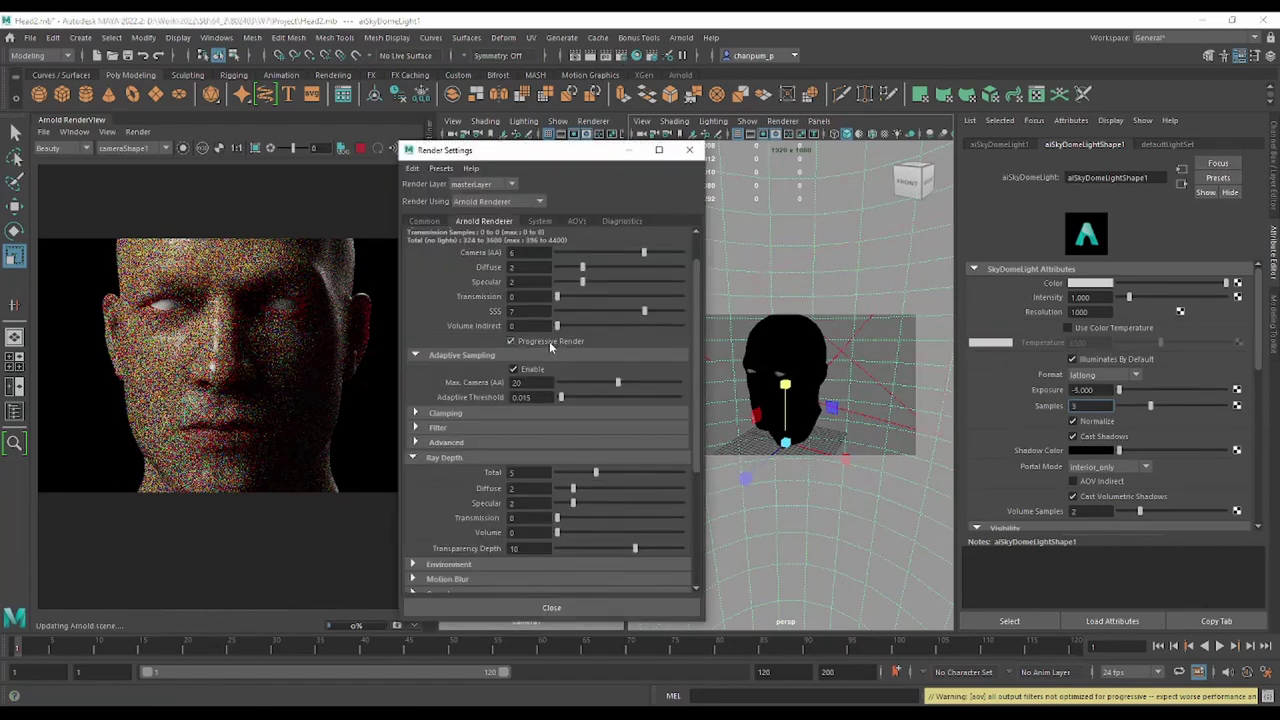
click(689, 150)
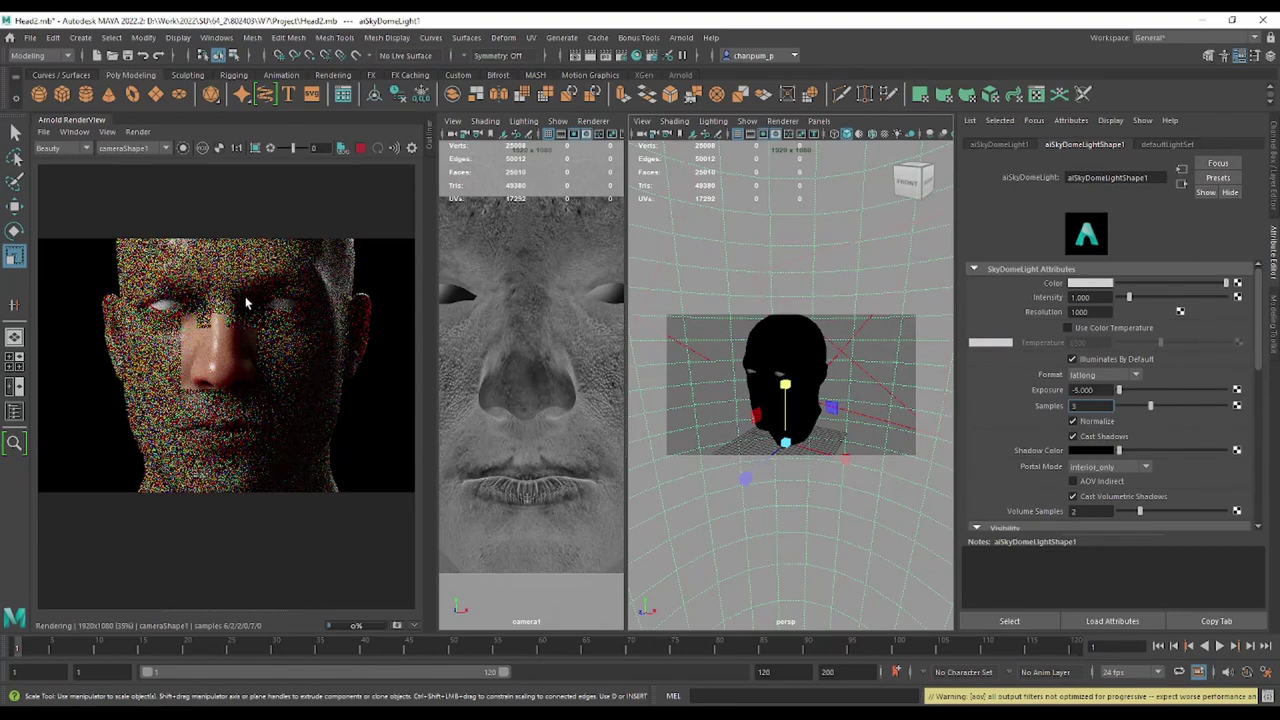
scroll(200, 327, up, 1)
scroll(200, 327, up, 1)
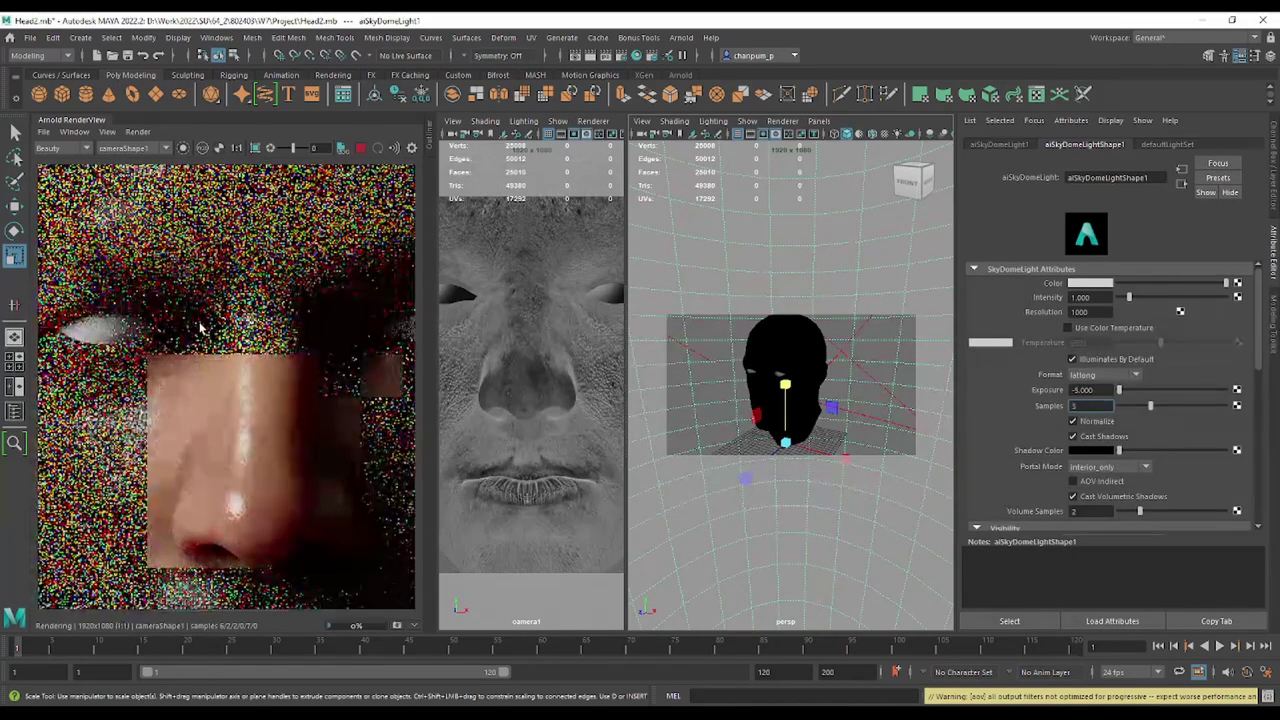
scroll(200, 327, down, 1)
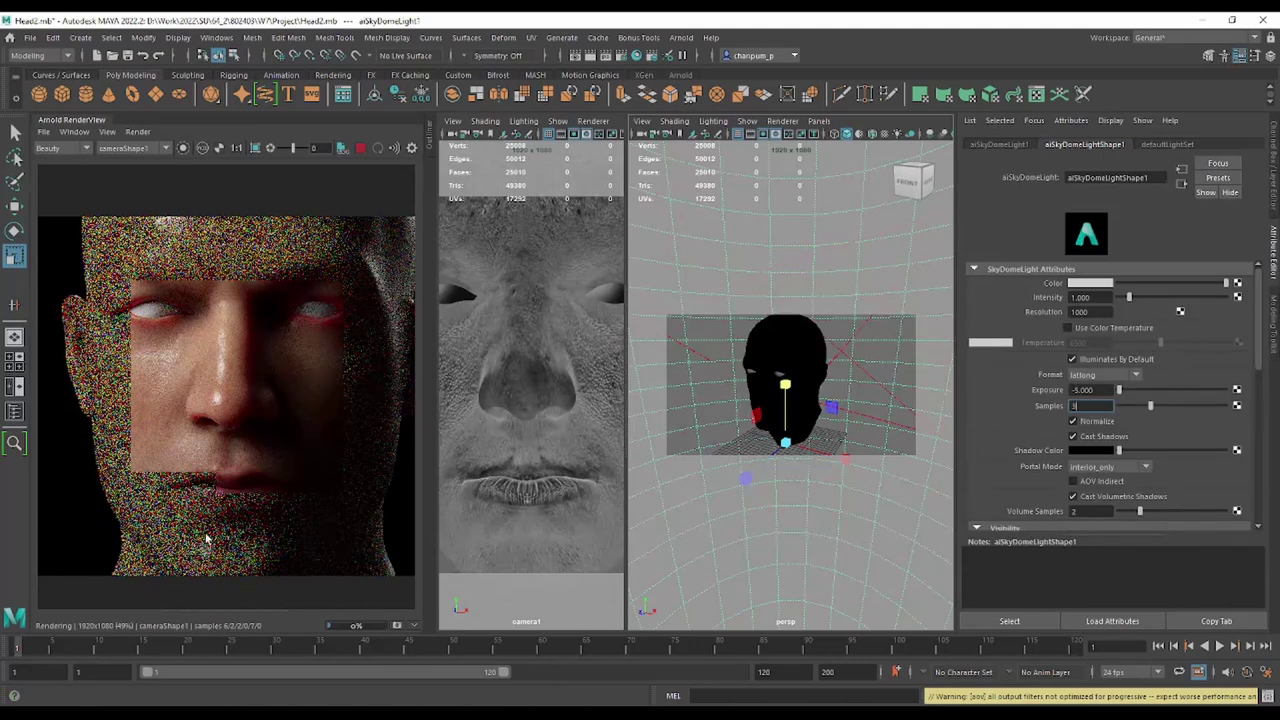
Close the IrfanView preview of M_Head_skin_SSSColor.png, back to the out texture folder.
key(alt+Tab)
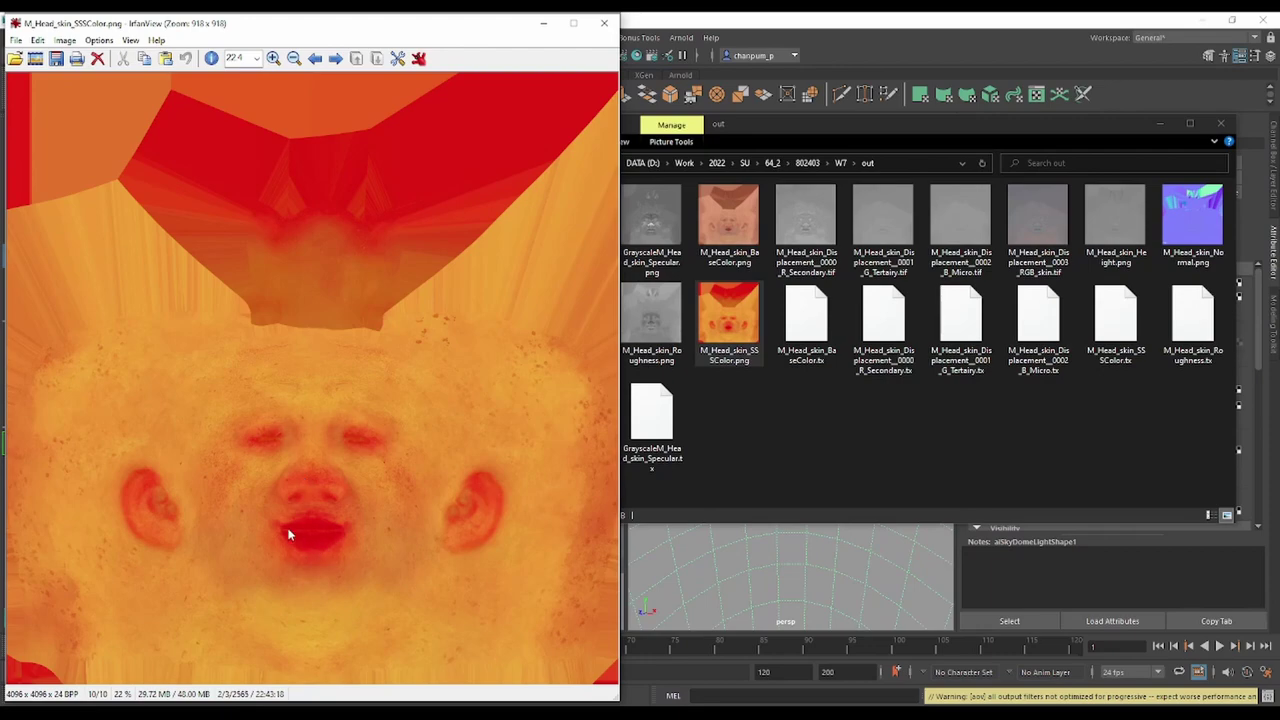
click(604, 23)
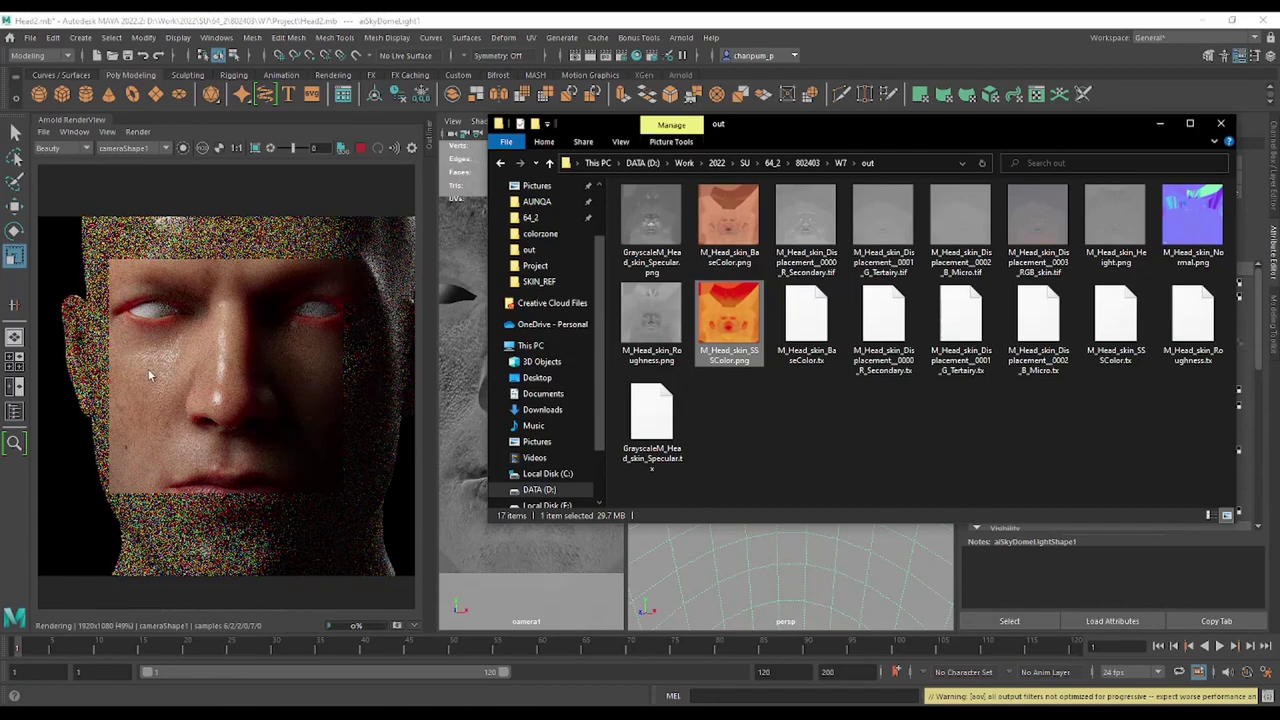
scroll(150, 370, up, 3)
scroll(185, 345, down, 1)
scroll(188, 346, down, 2)
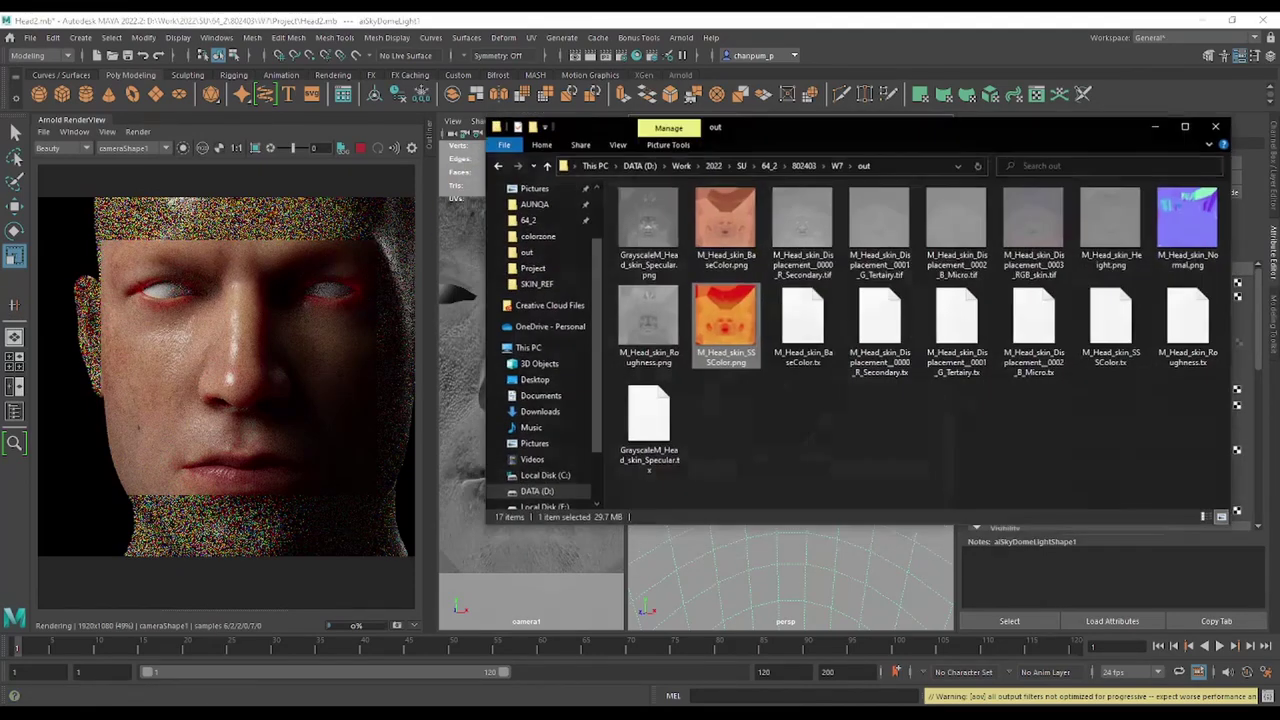
double_click(745, 320)
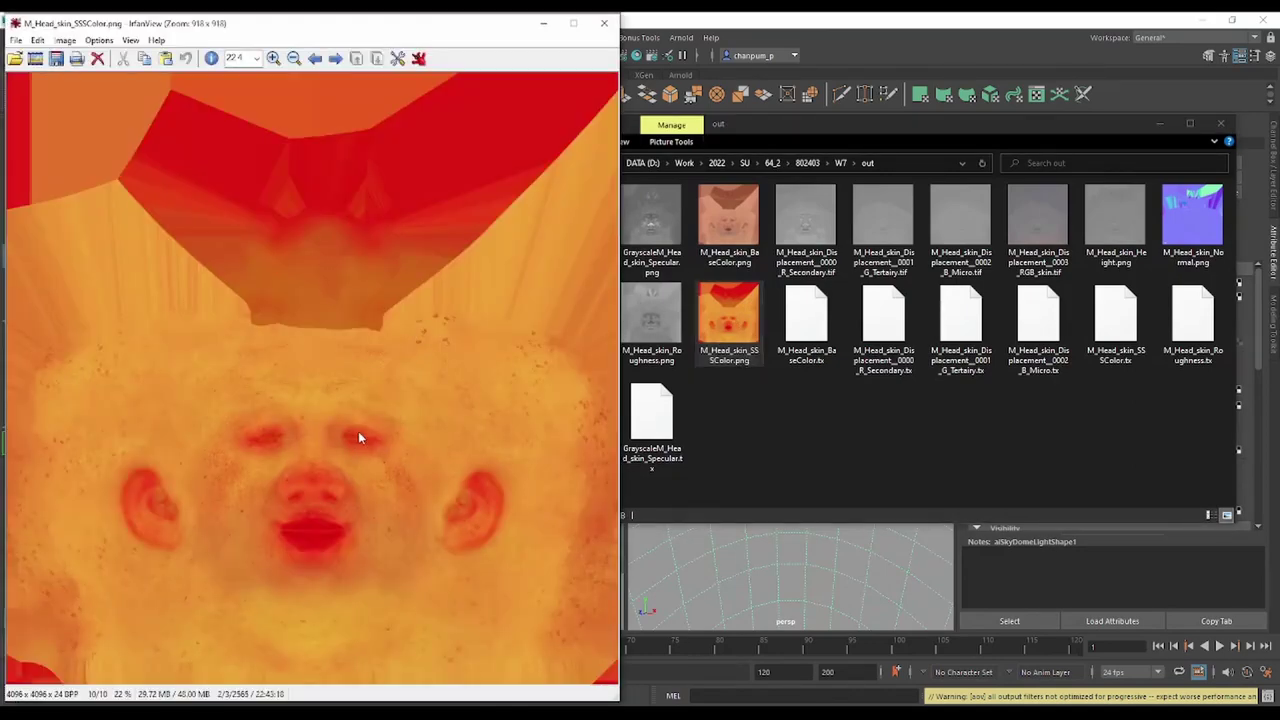
click(604, 23)
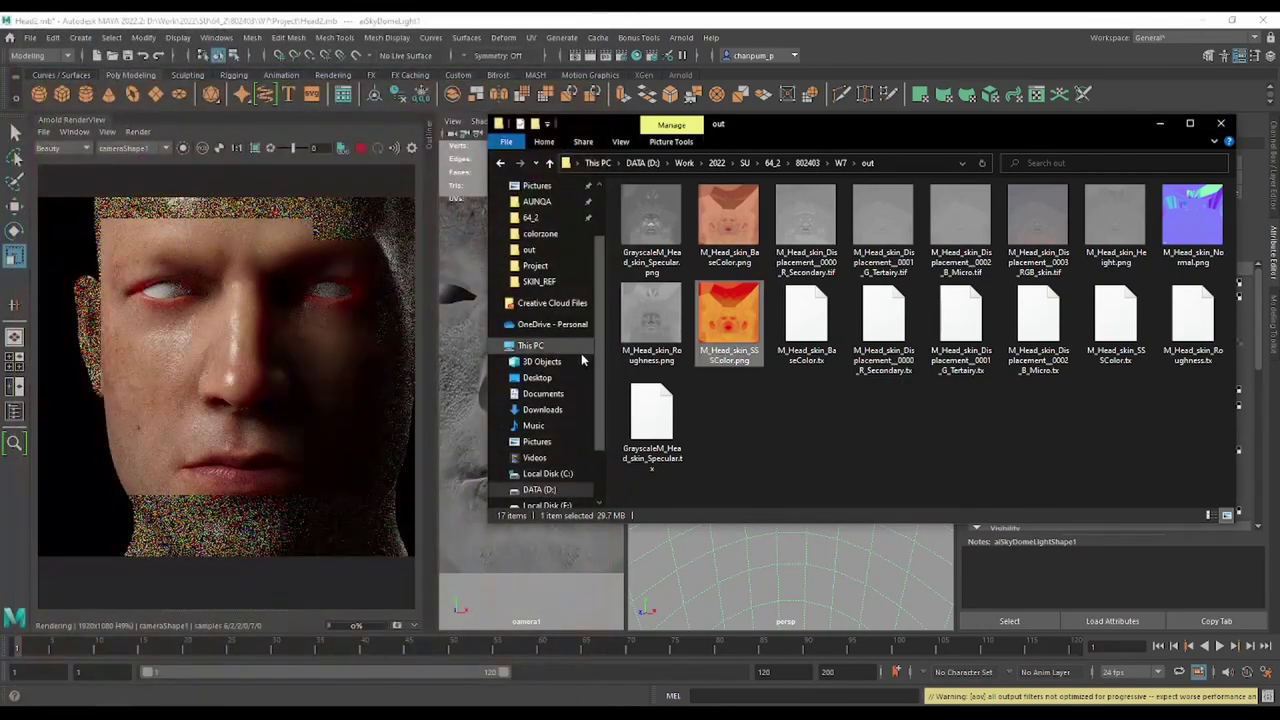